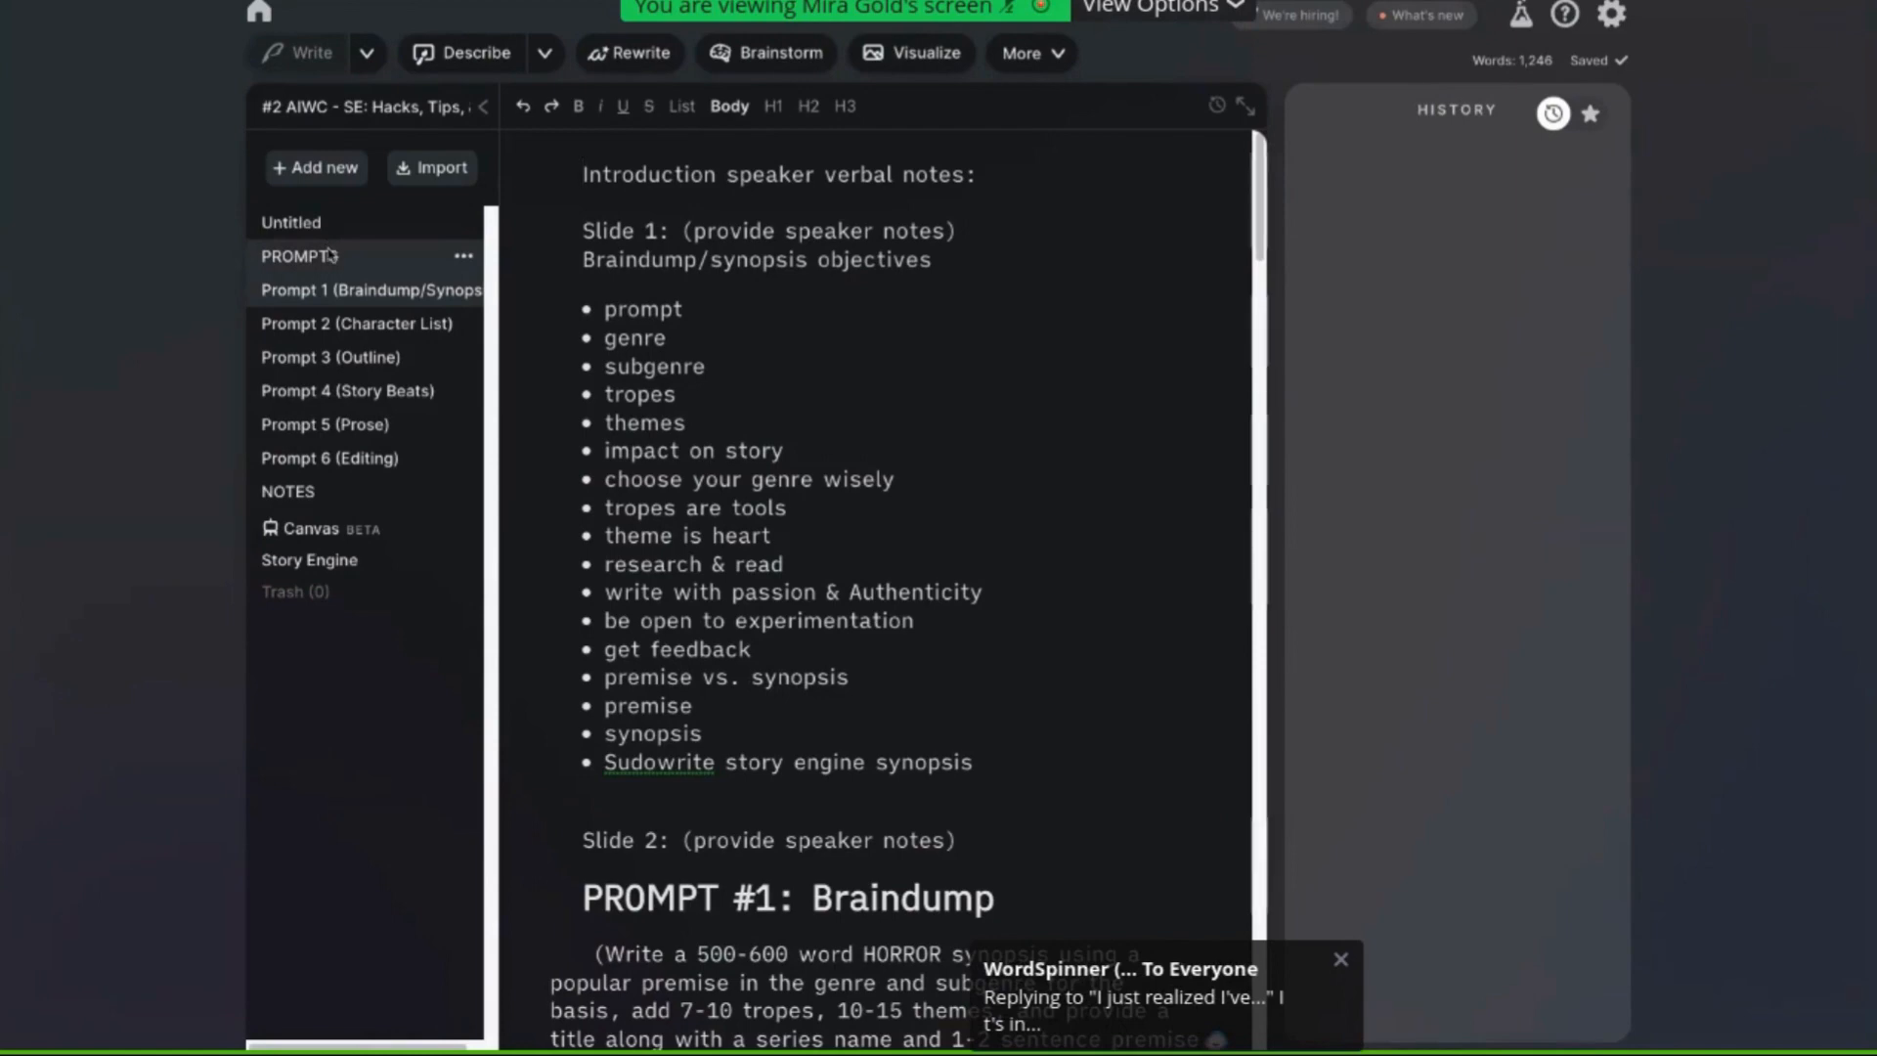
Open the PROMPTS document and copy the Prompt #1 Braindump instruction paragraph
click(323, 258)
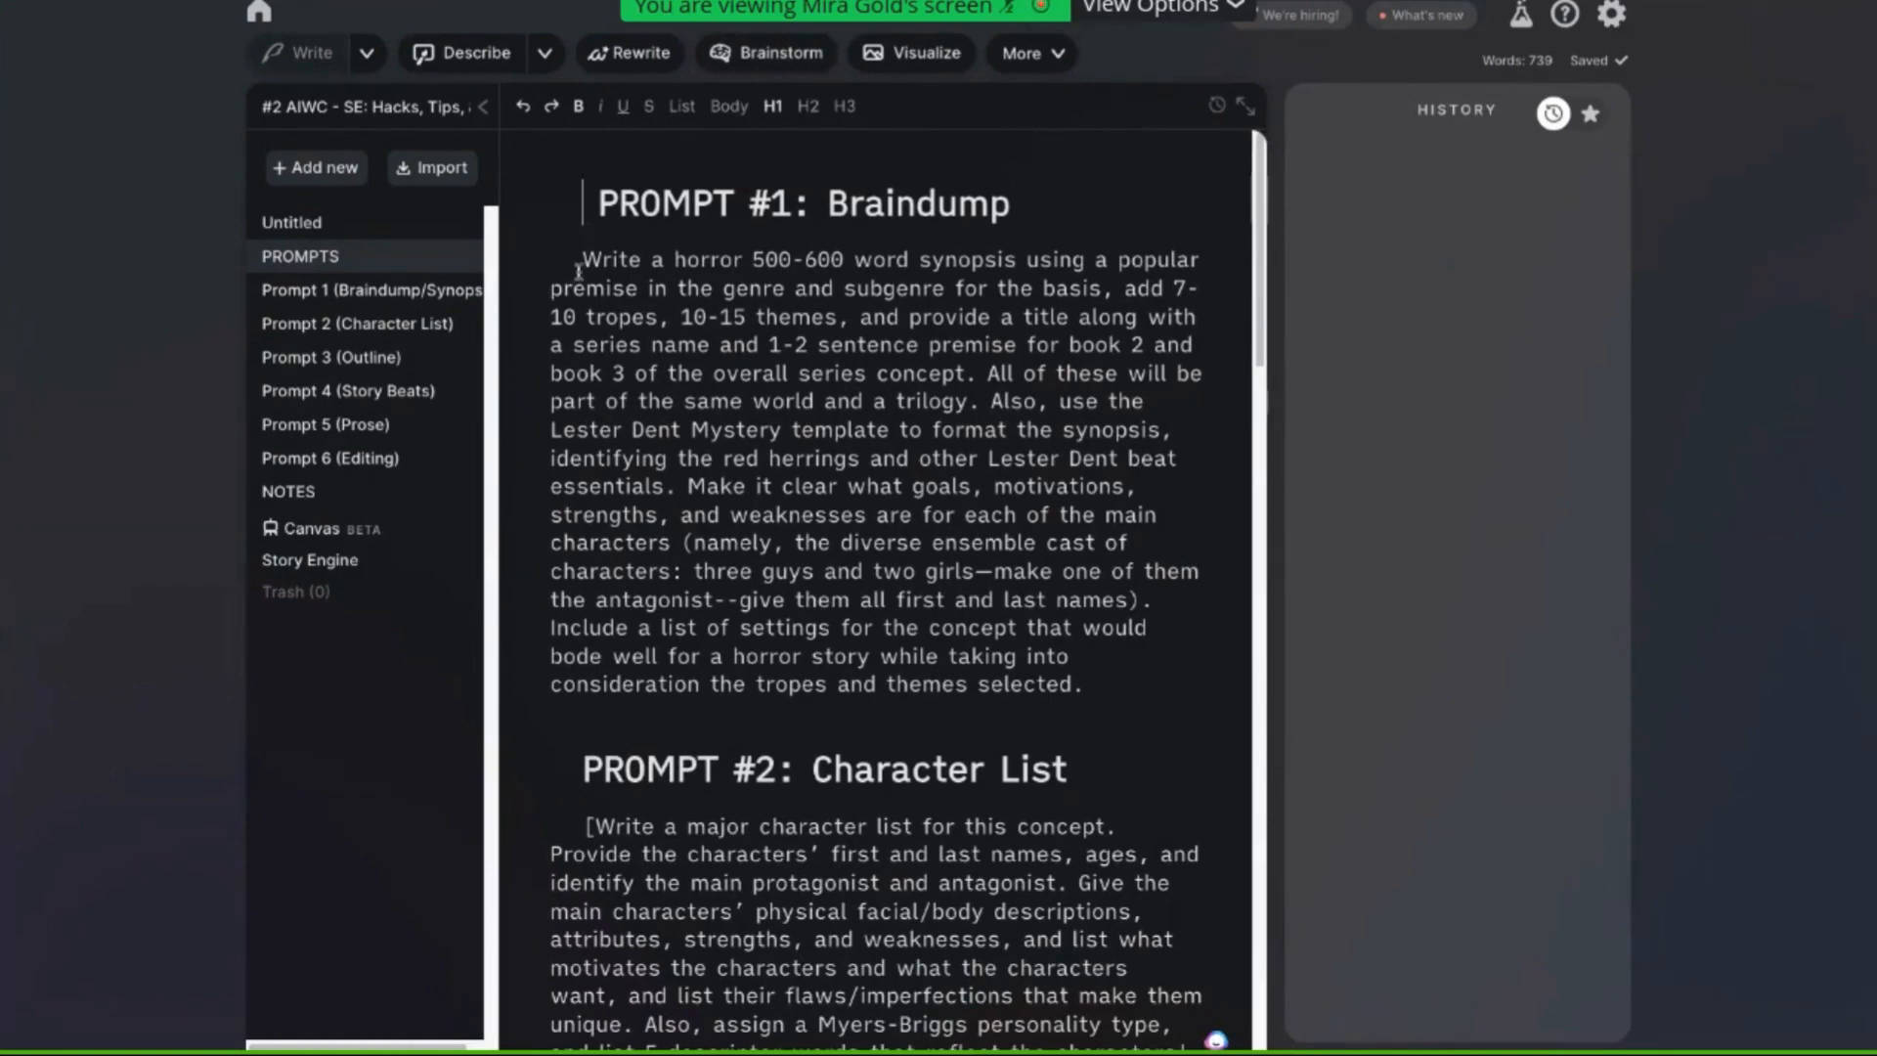
triple_click(619, 287)
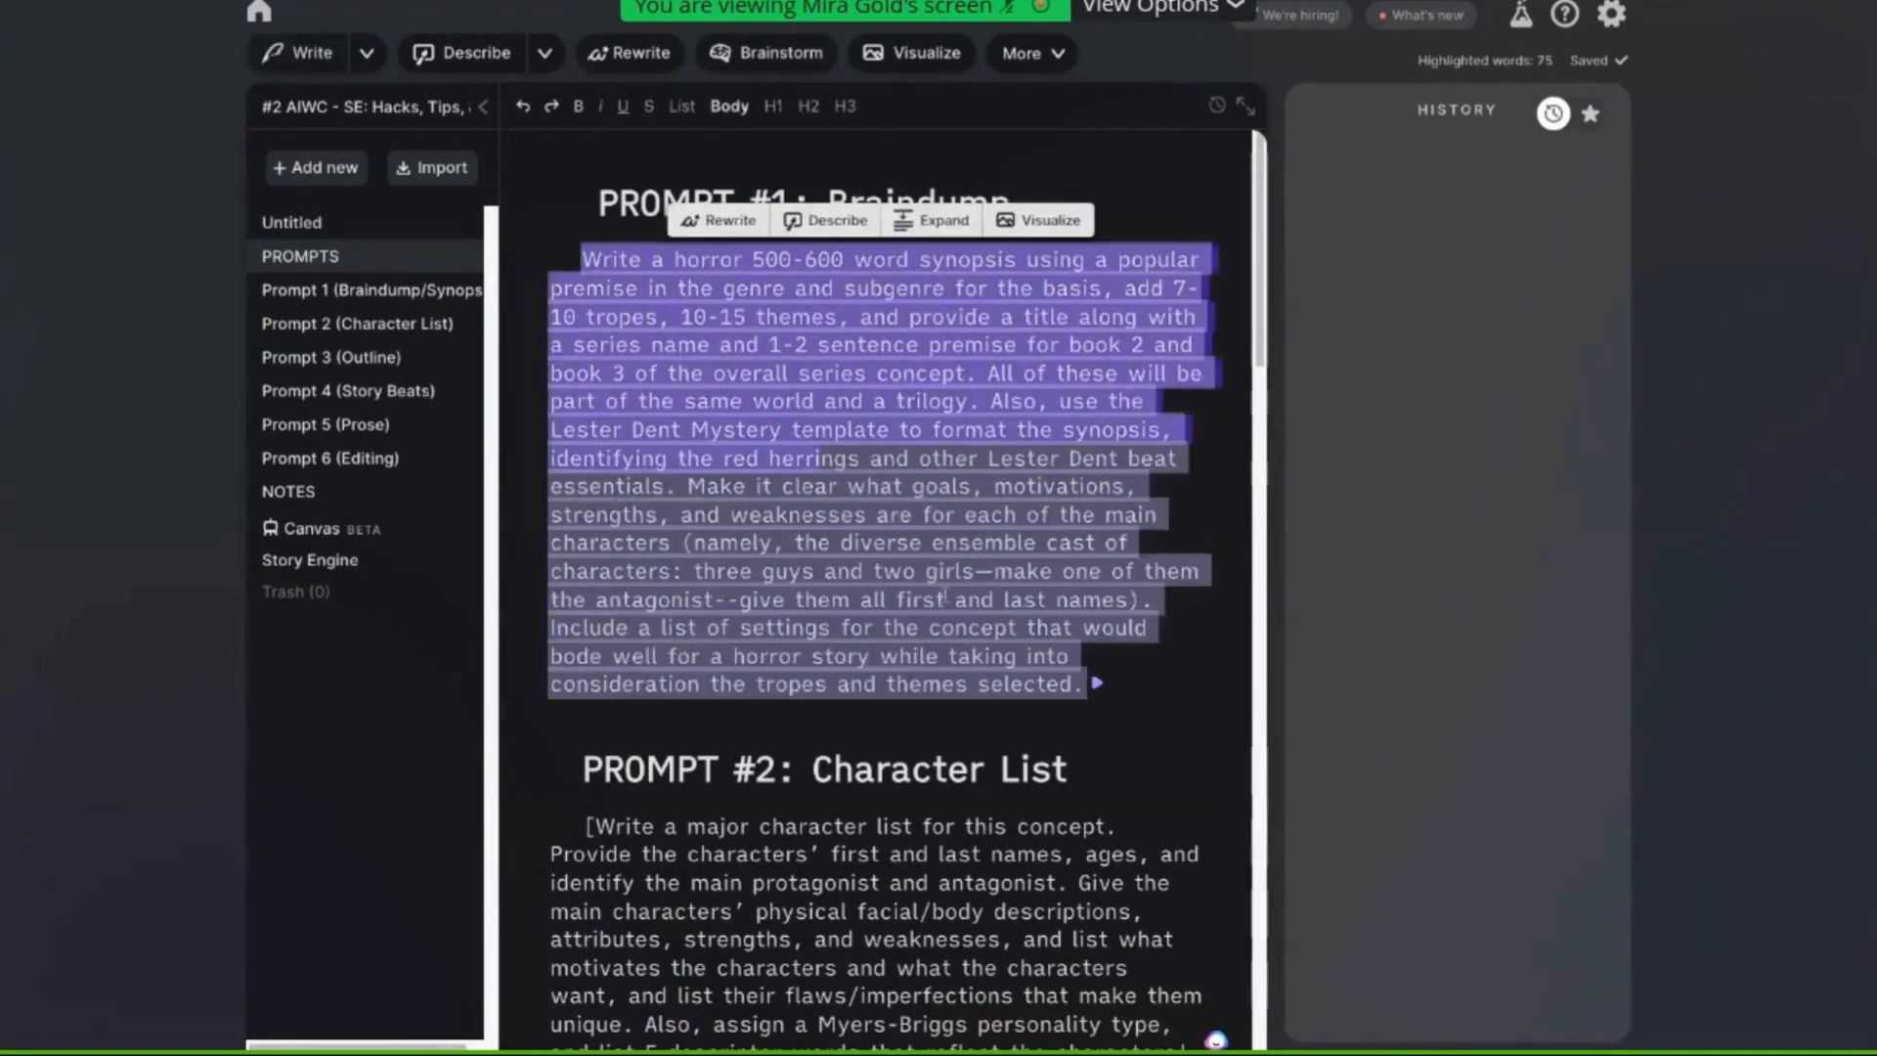
drag(1095, 735, 1099, 727)
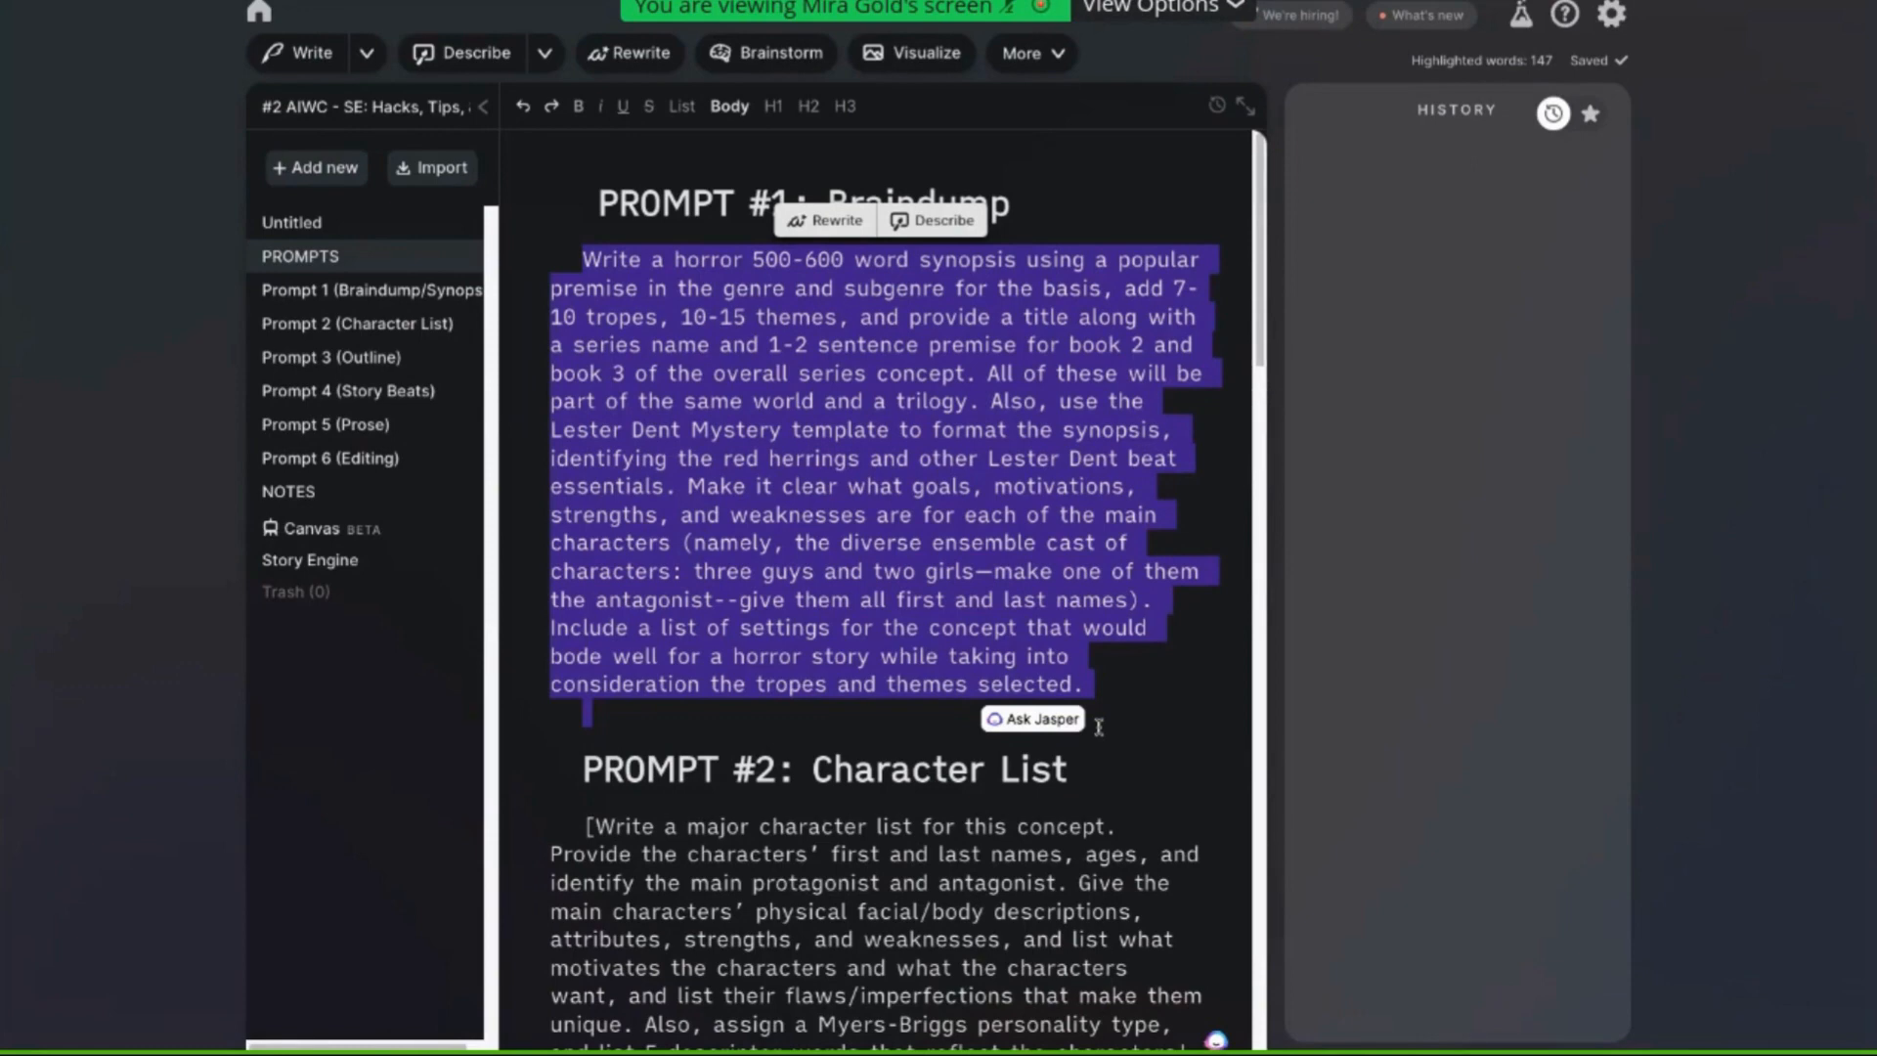
right_click(904, 560)
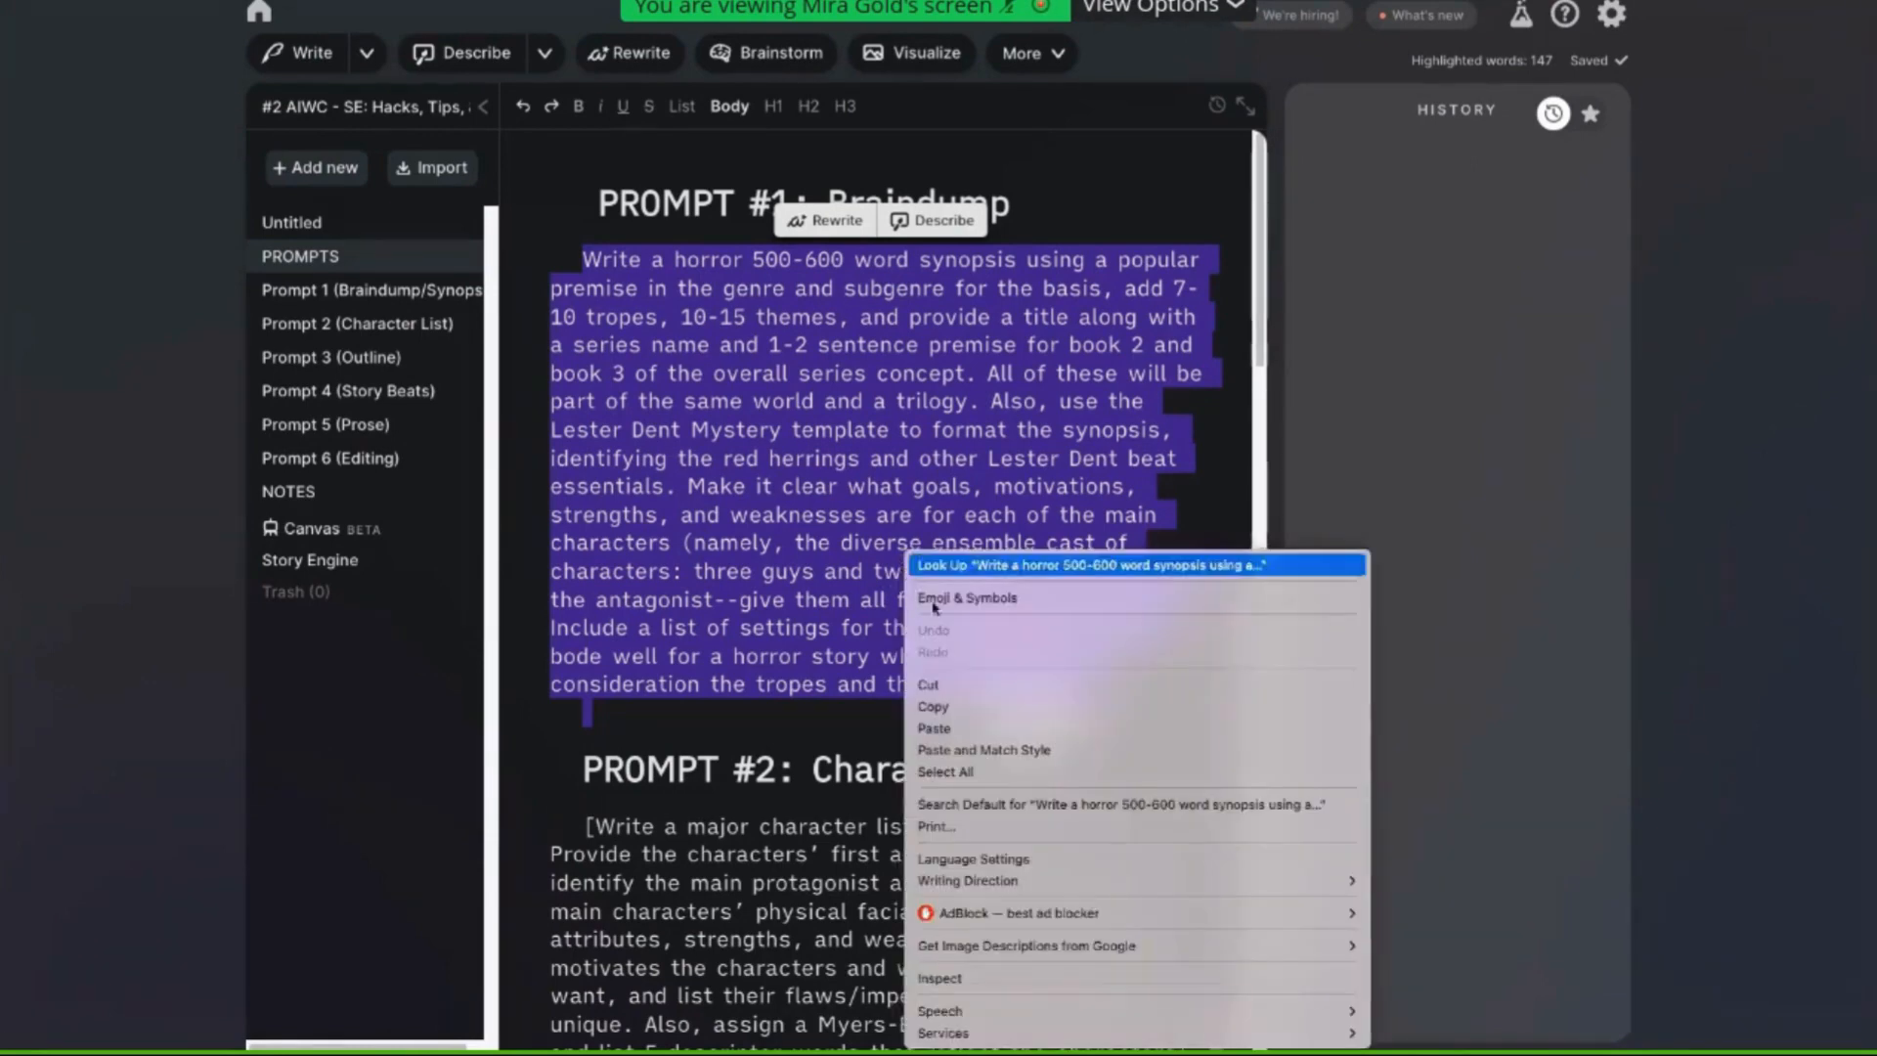
click(956, 708)
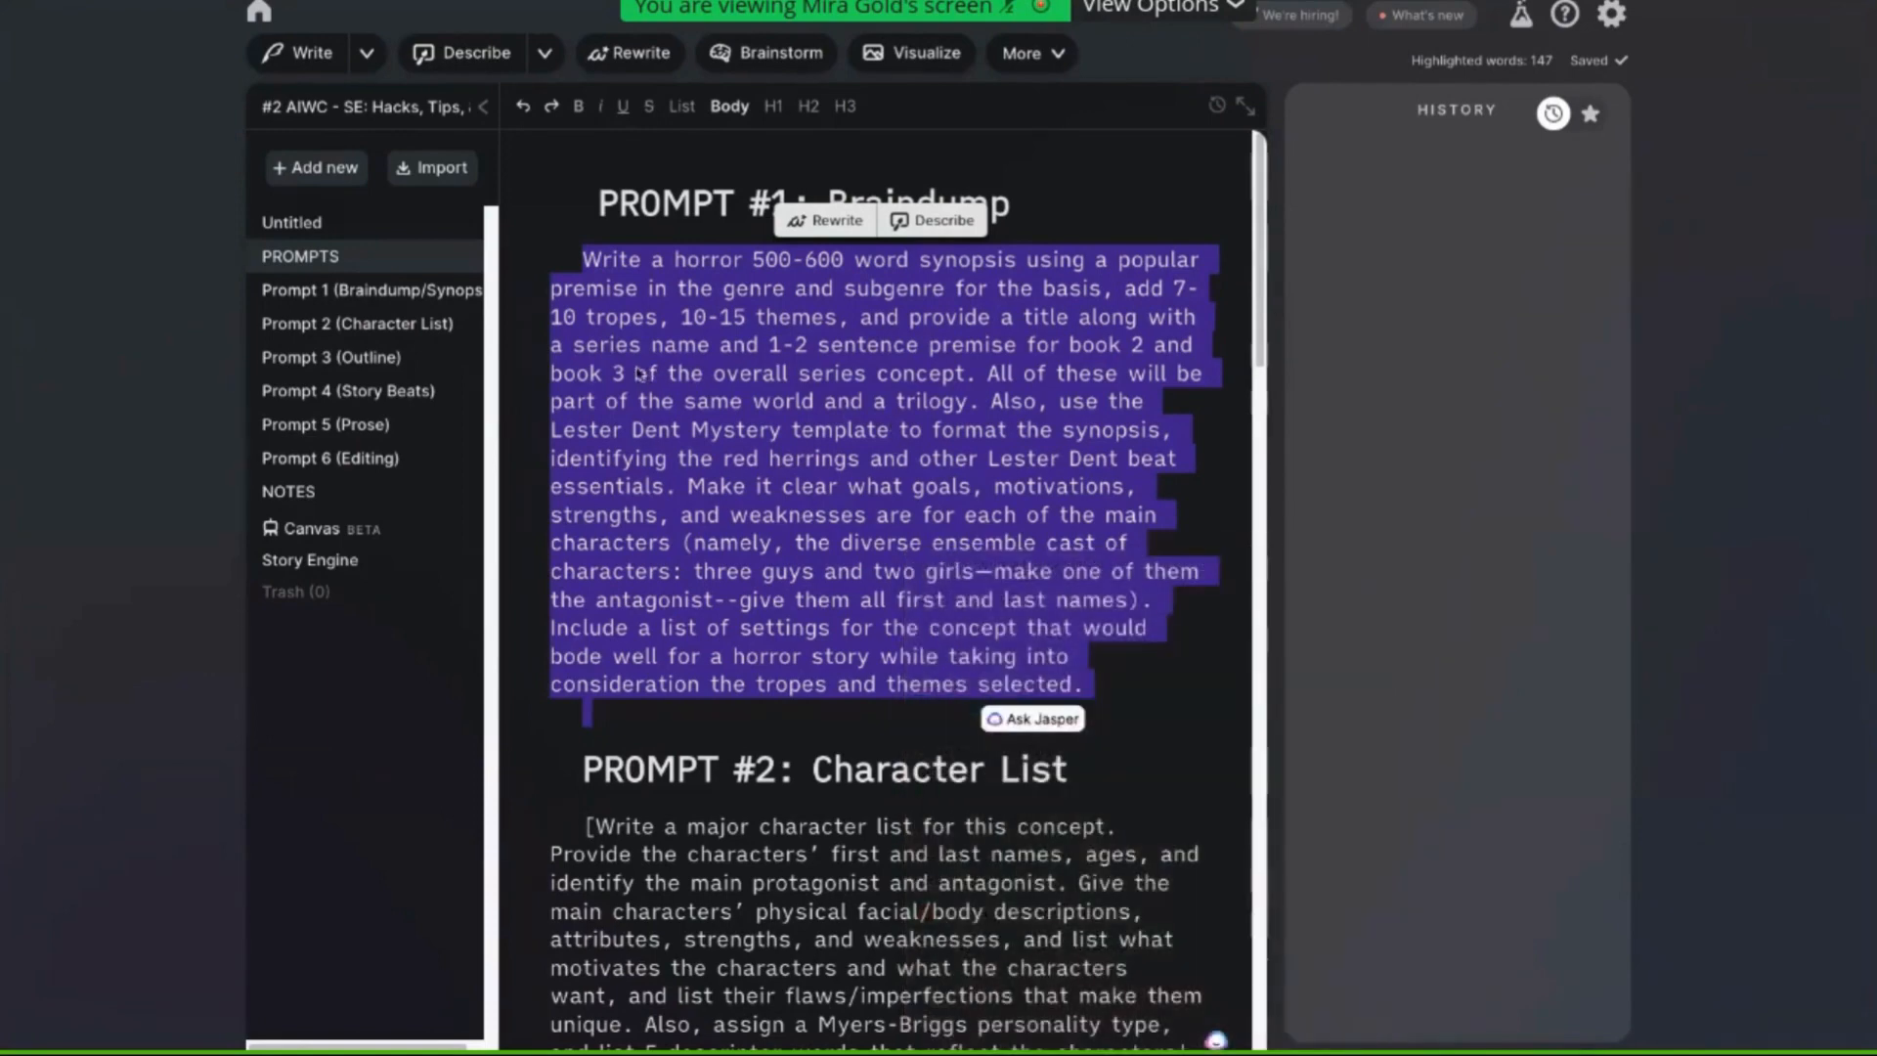
Open Story Engine and replace the Braindump contents with the copied Prompt #1 text
click(352, 562)
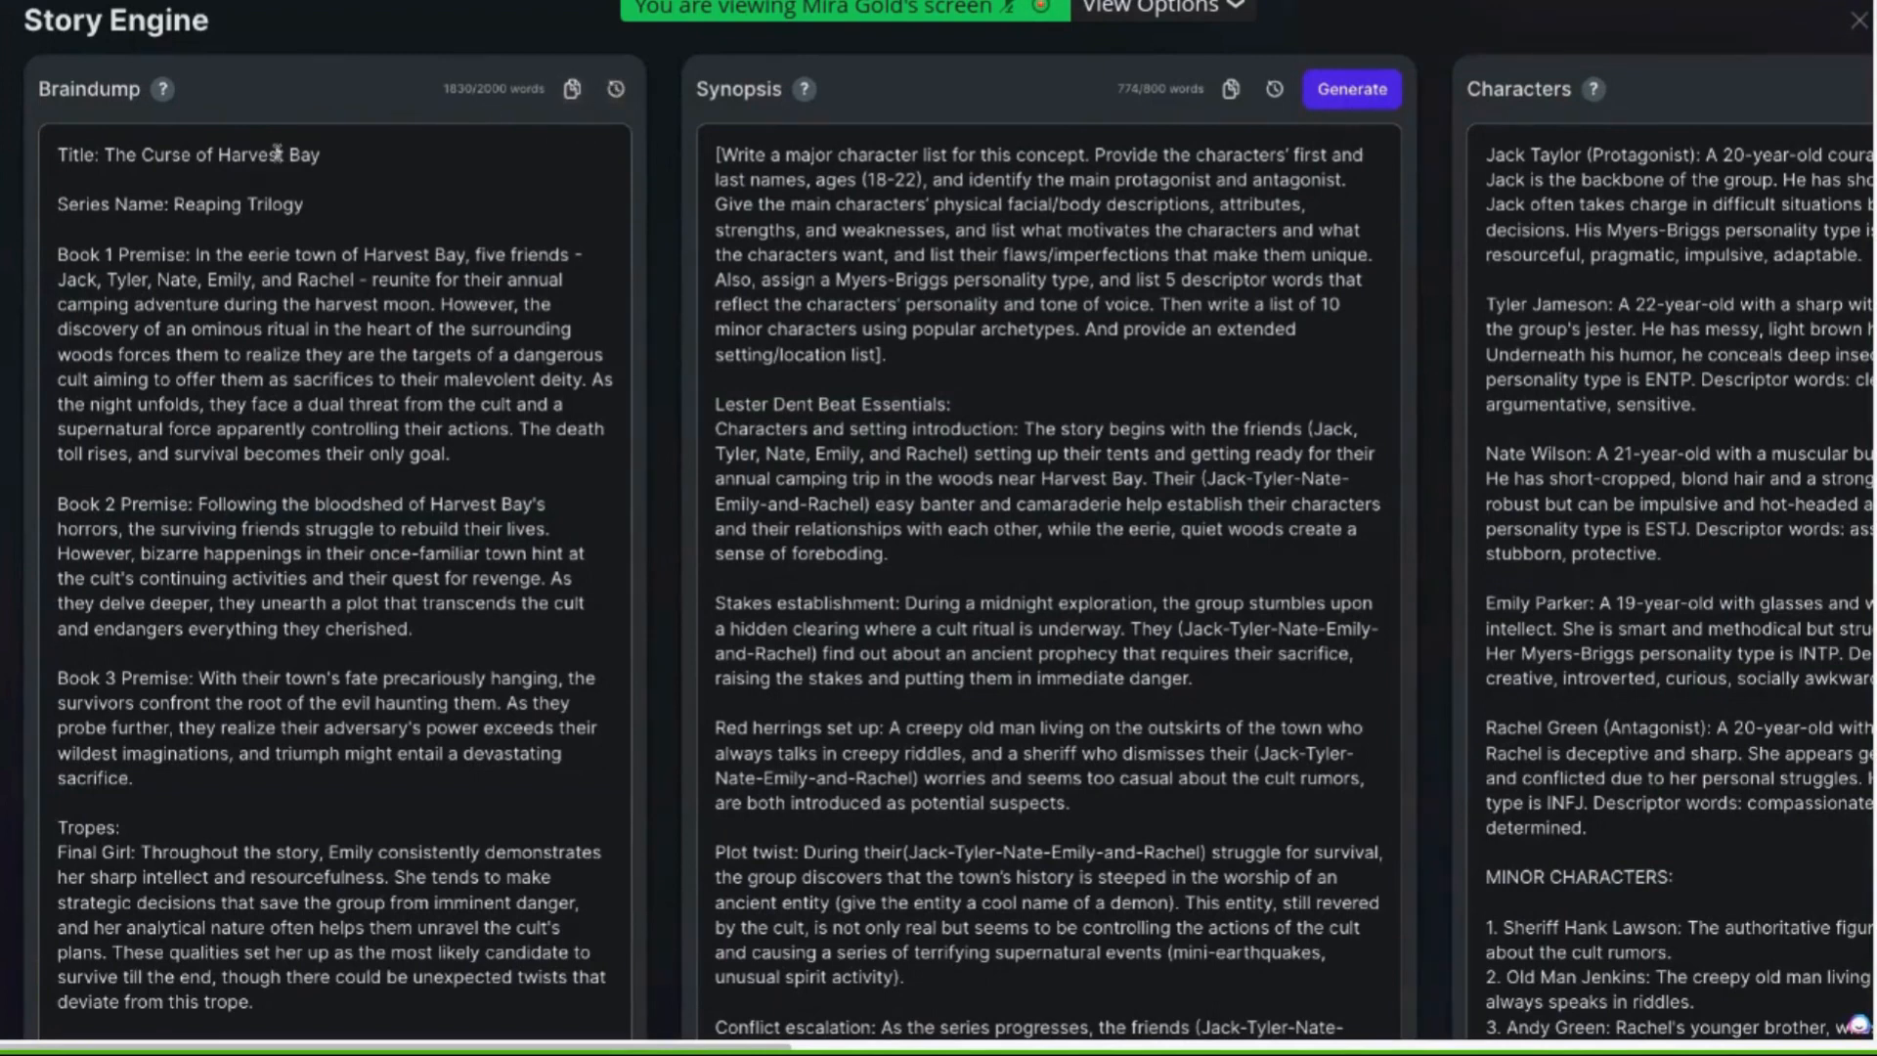
click(209, 252)
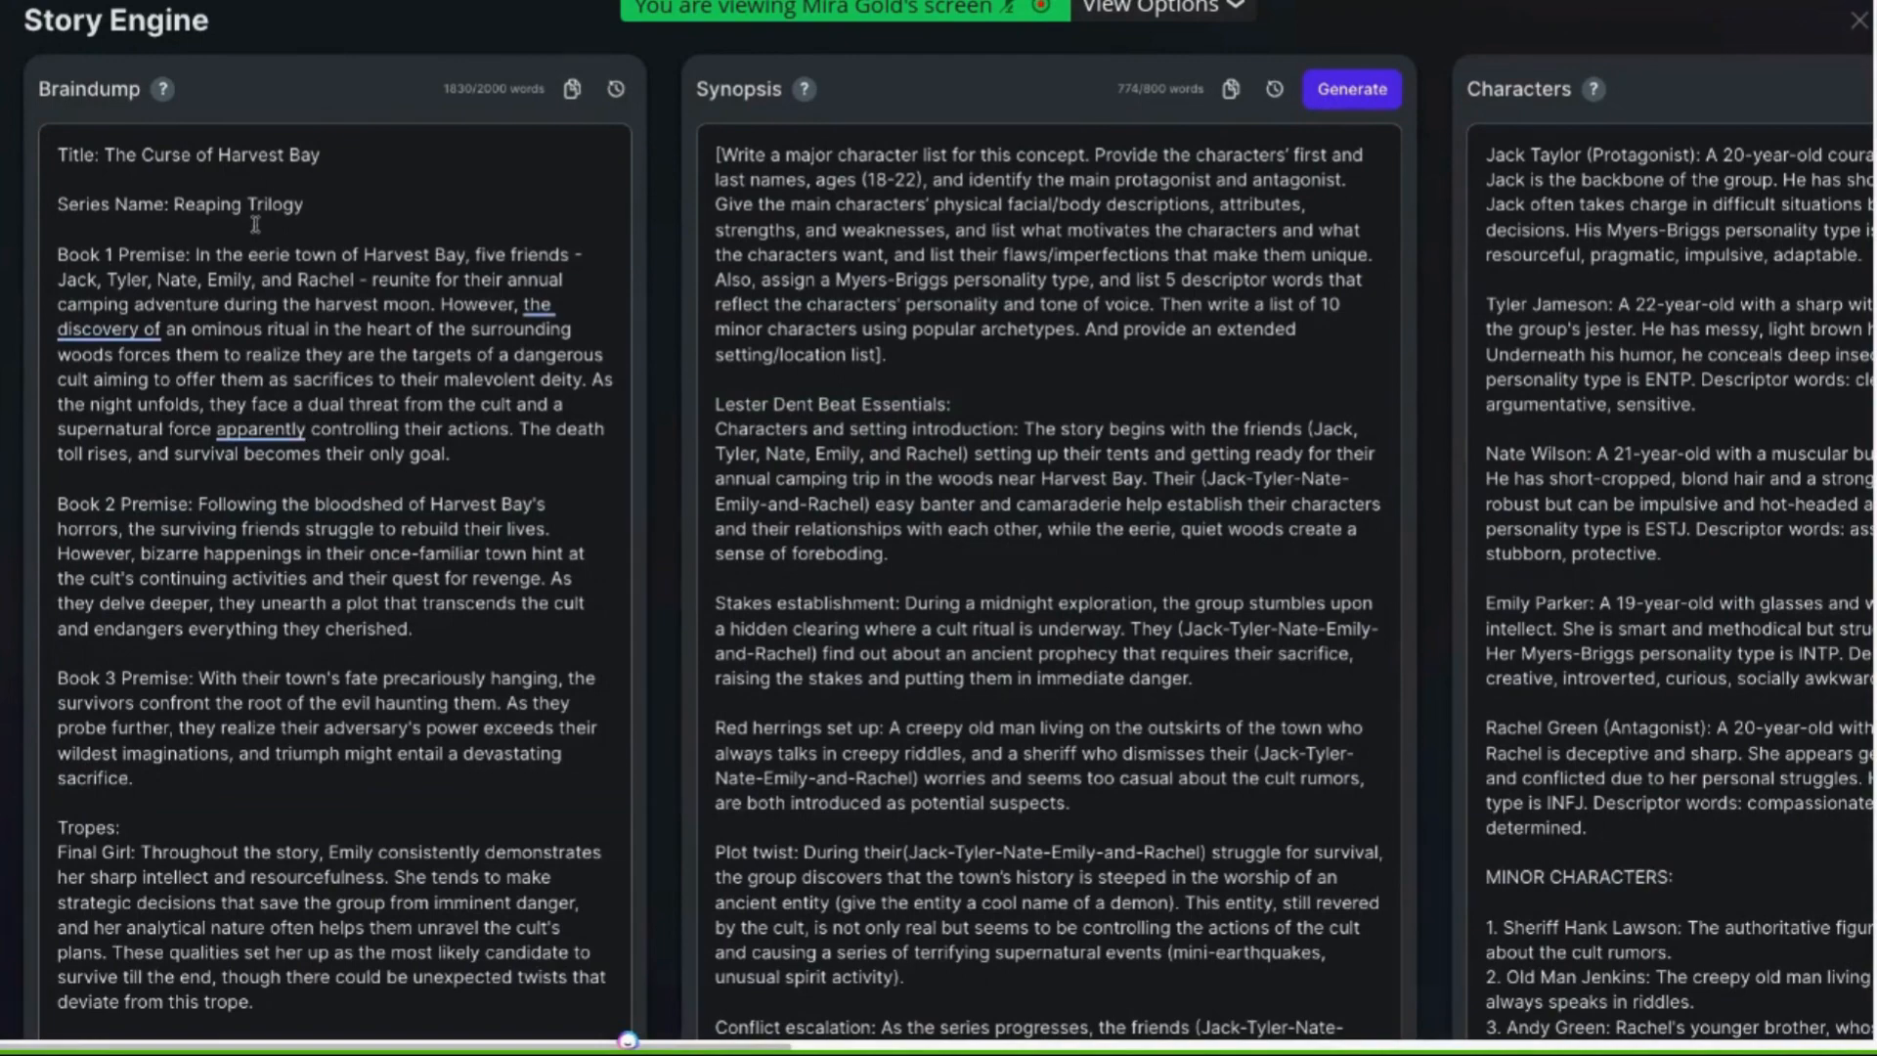
key(ctrl+a)
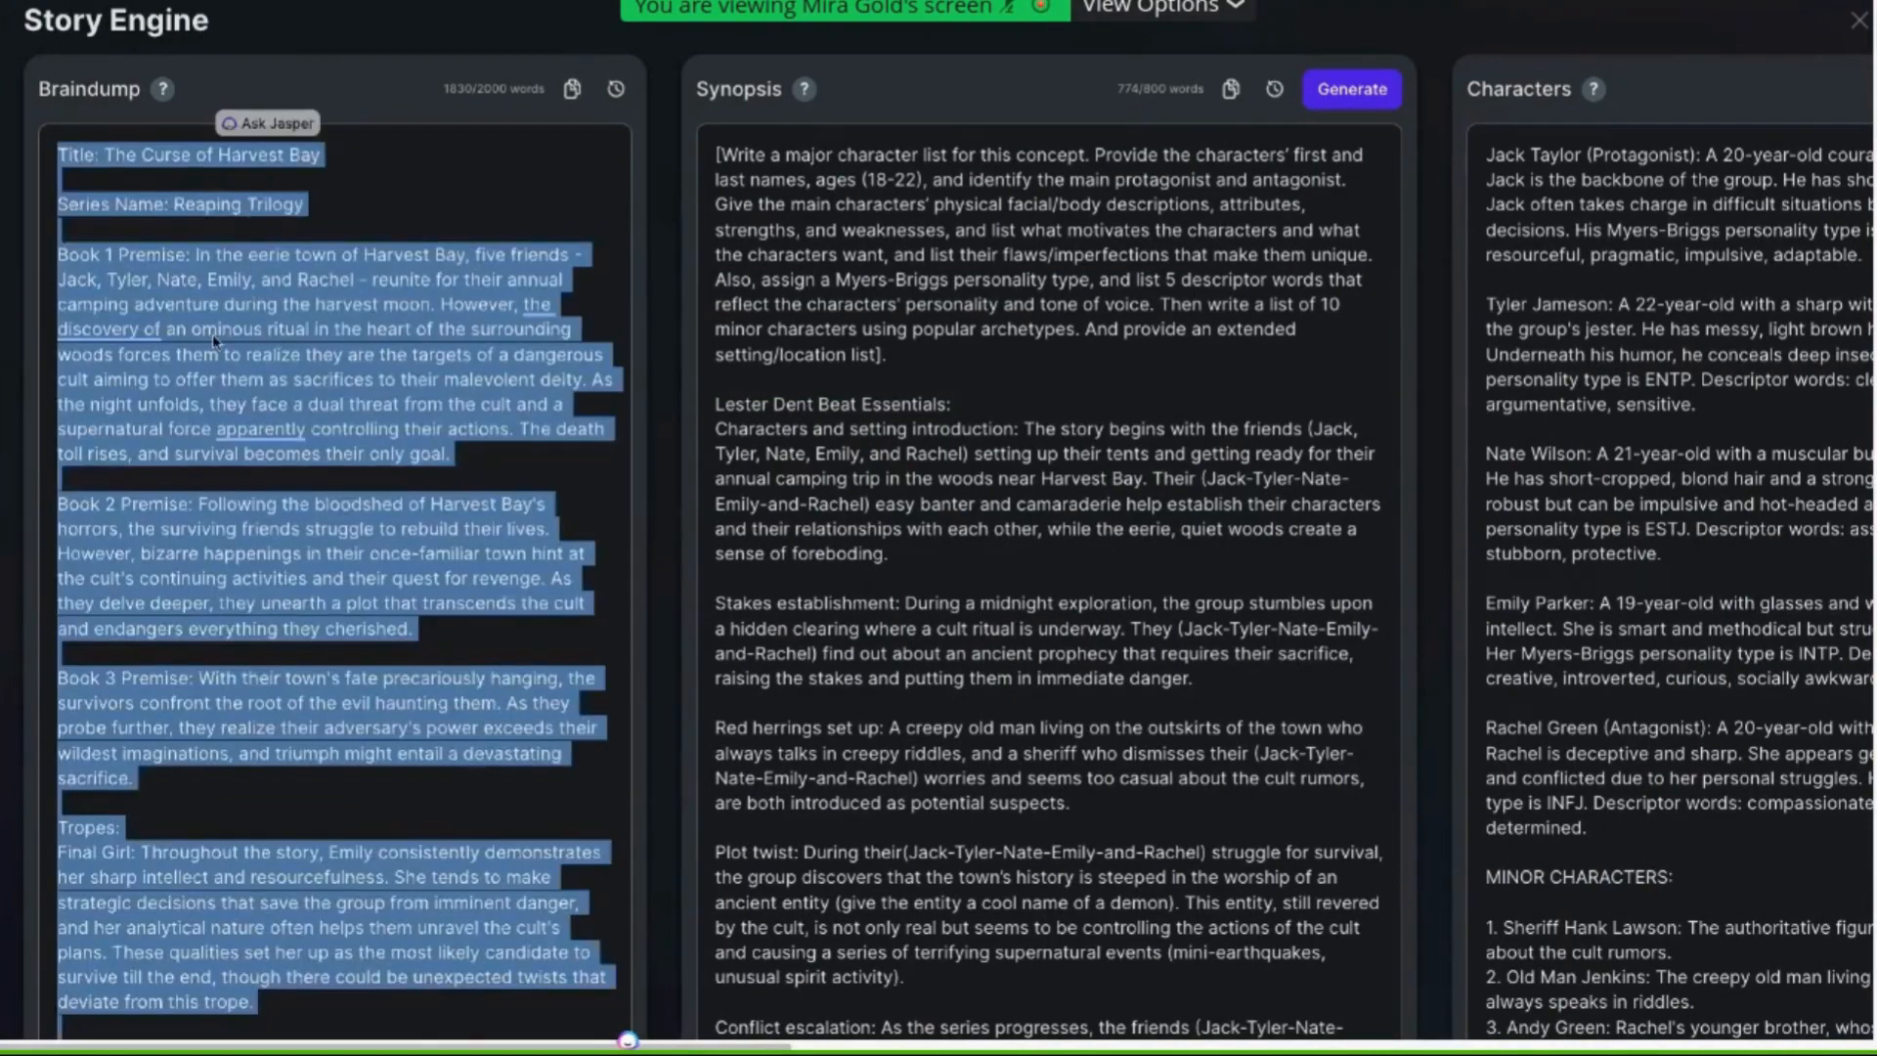
key(BackSpace)
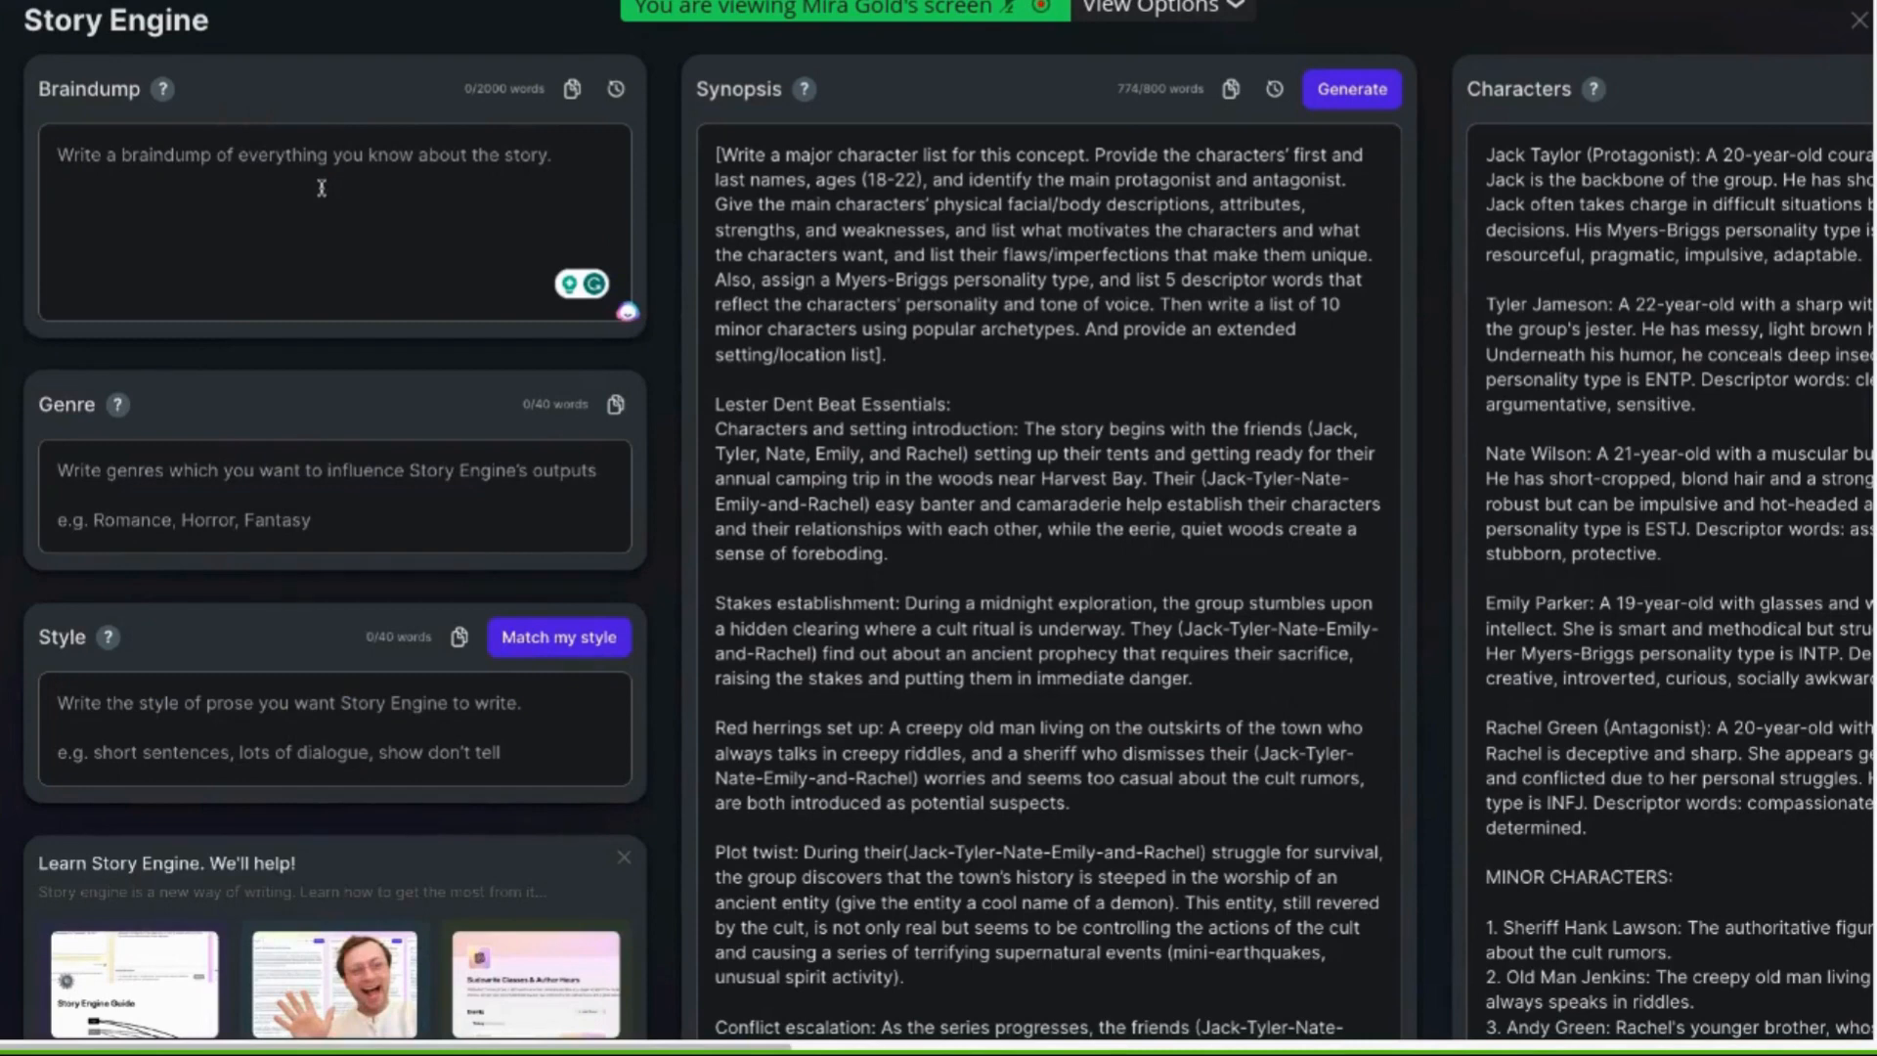
key(ctrl+v)
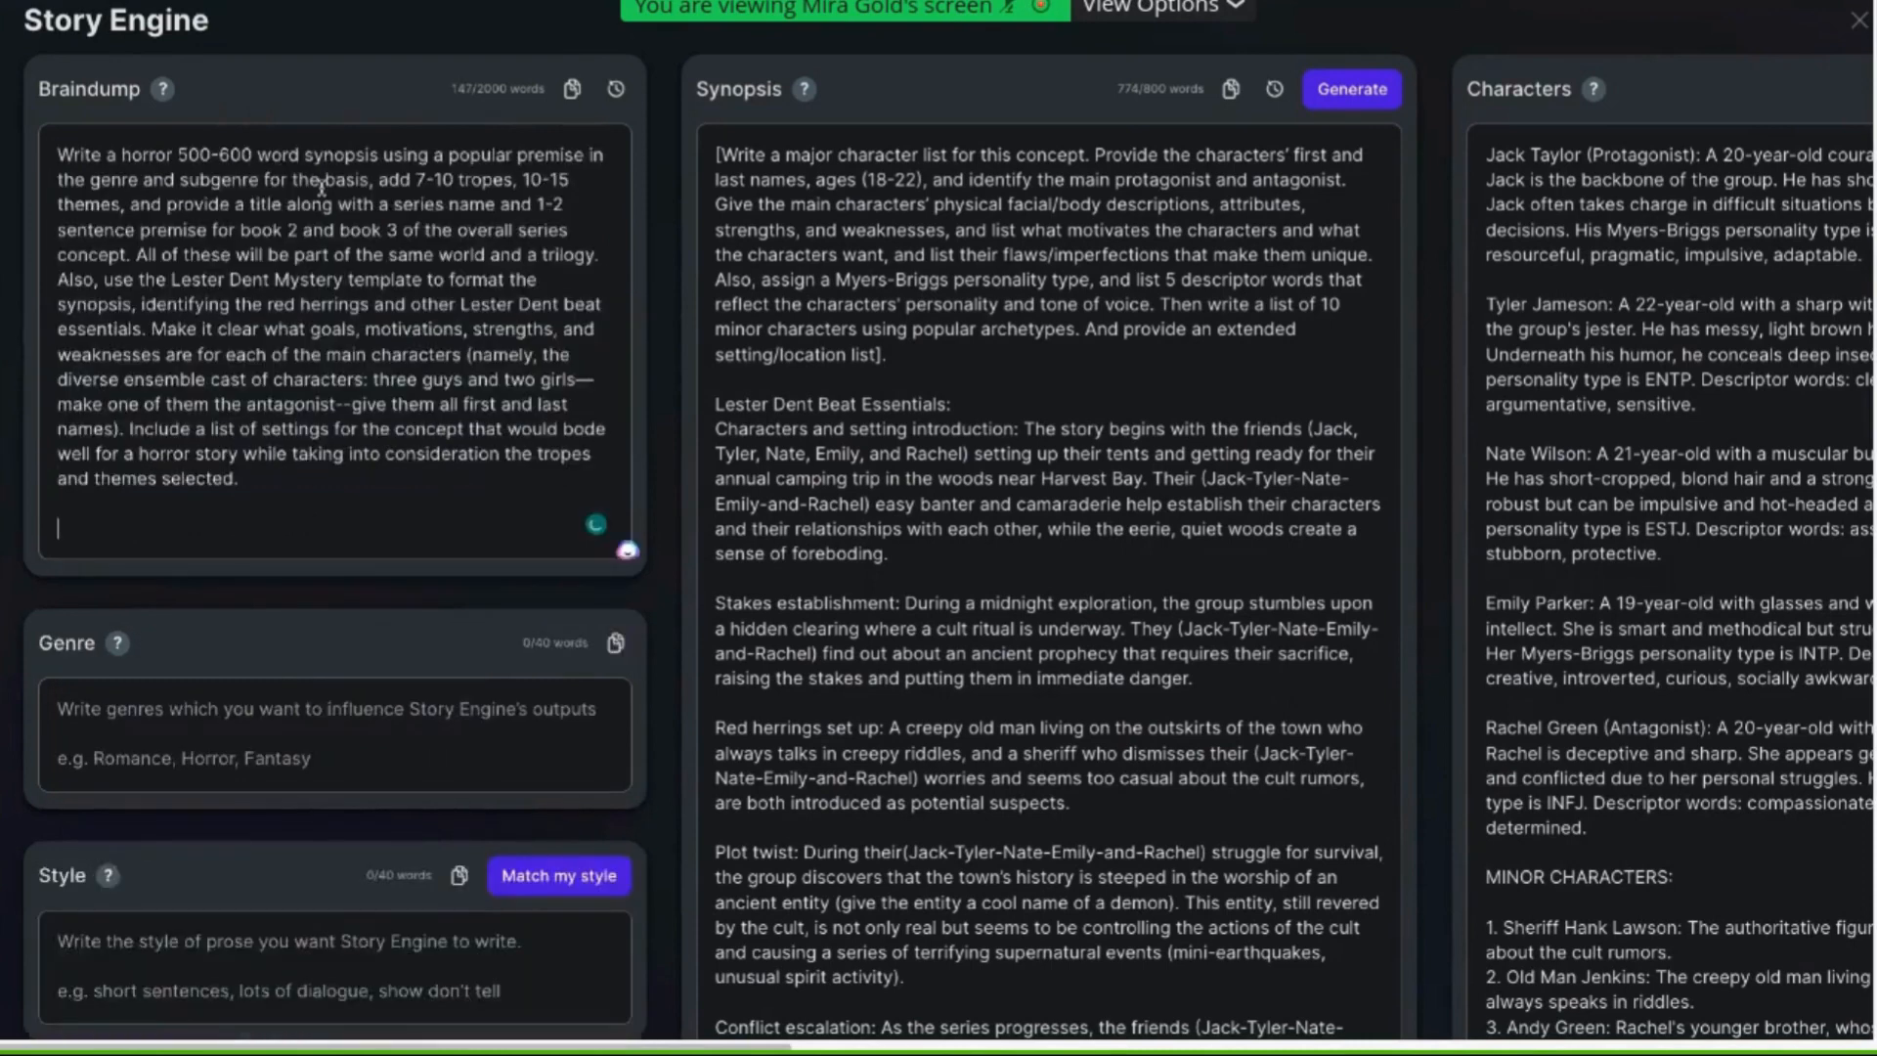
Clear all existing text from the Synopsis box
click(846, 208)
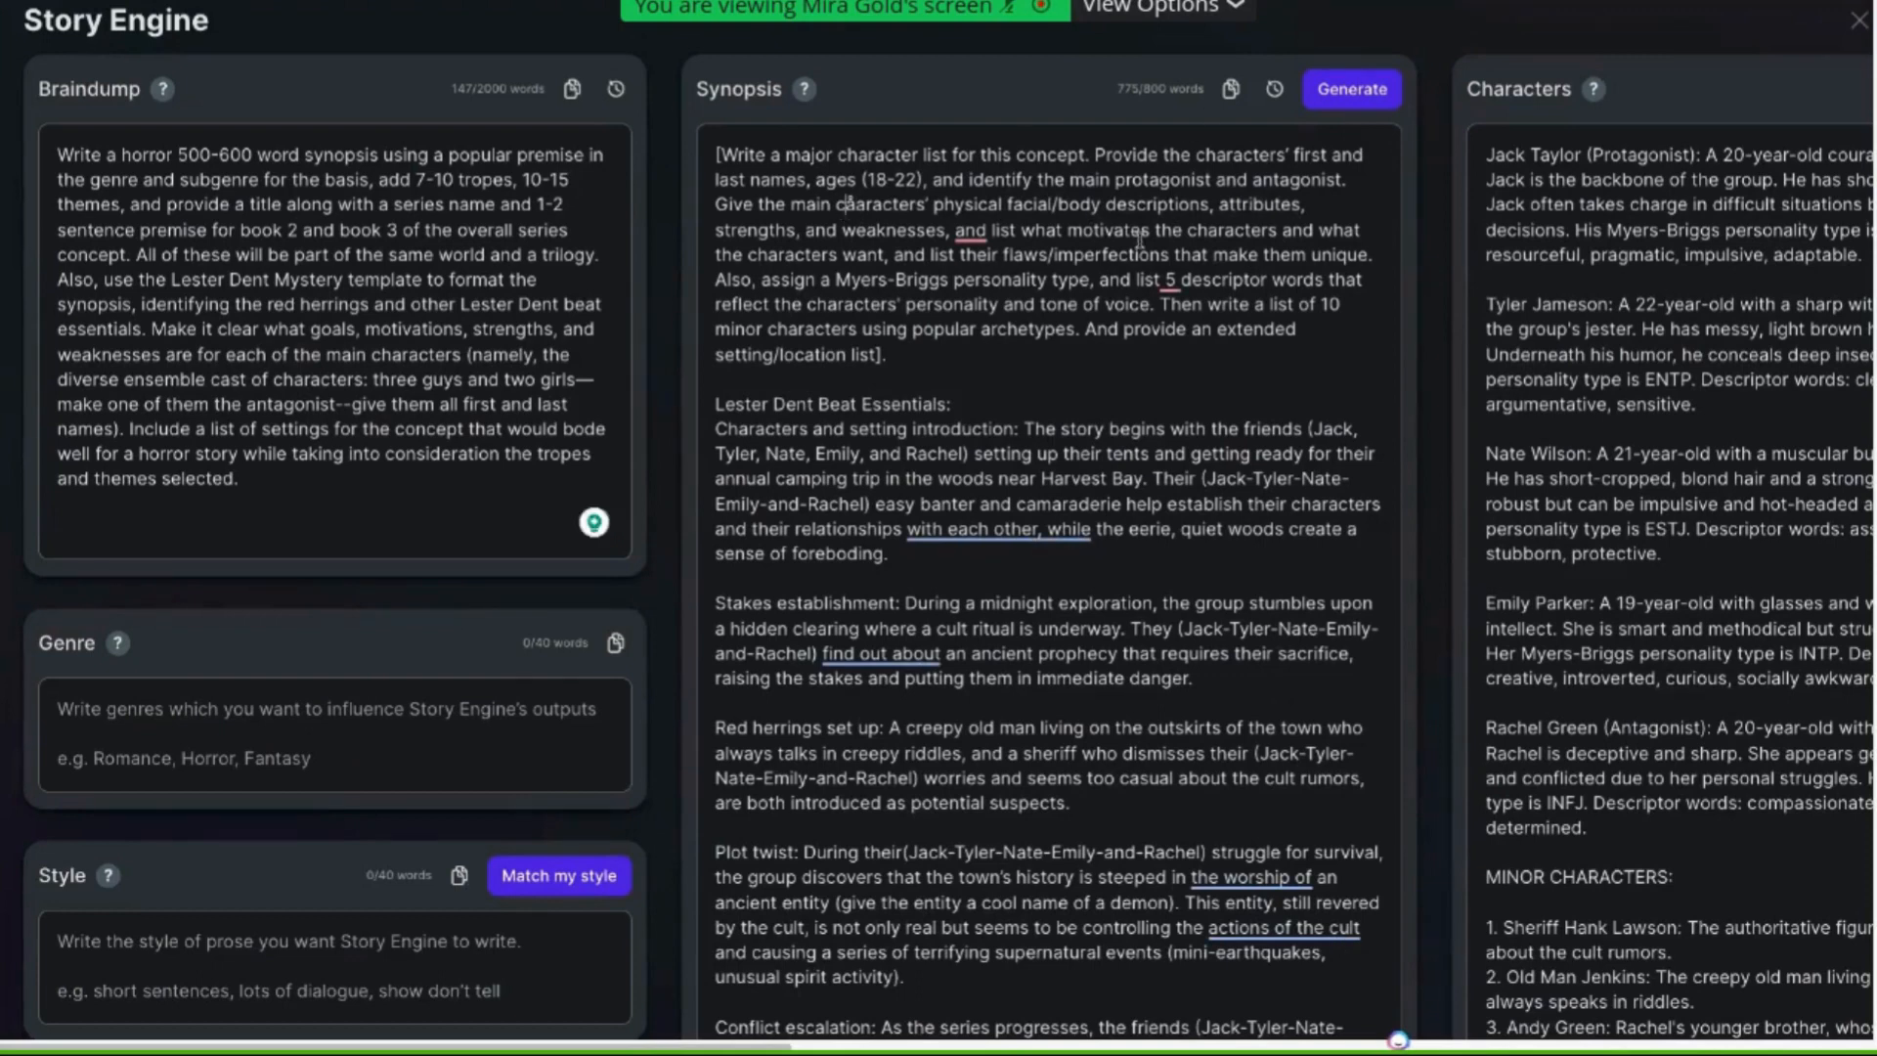
key(ctrl+a)
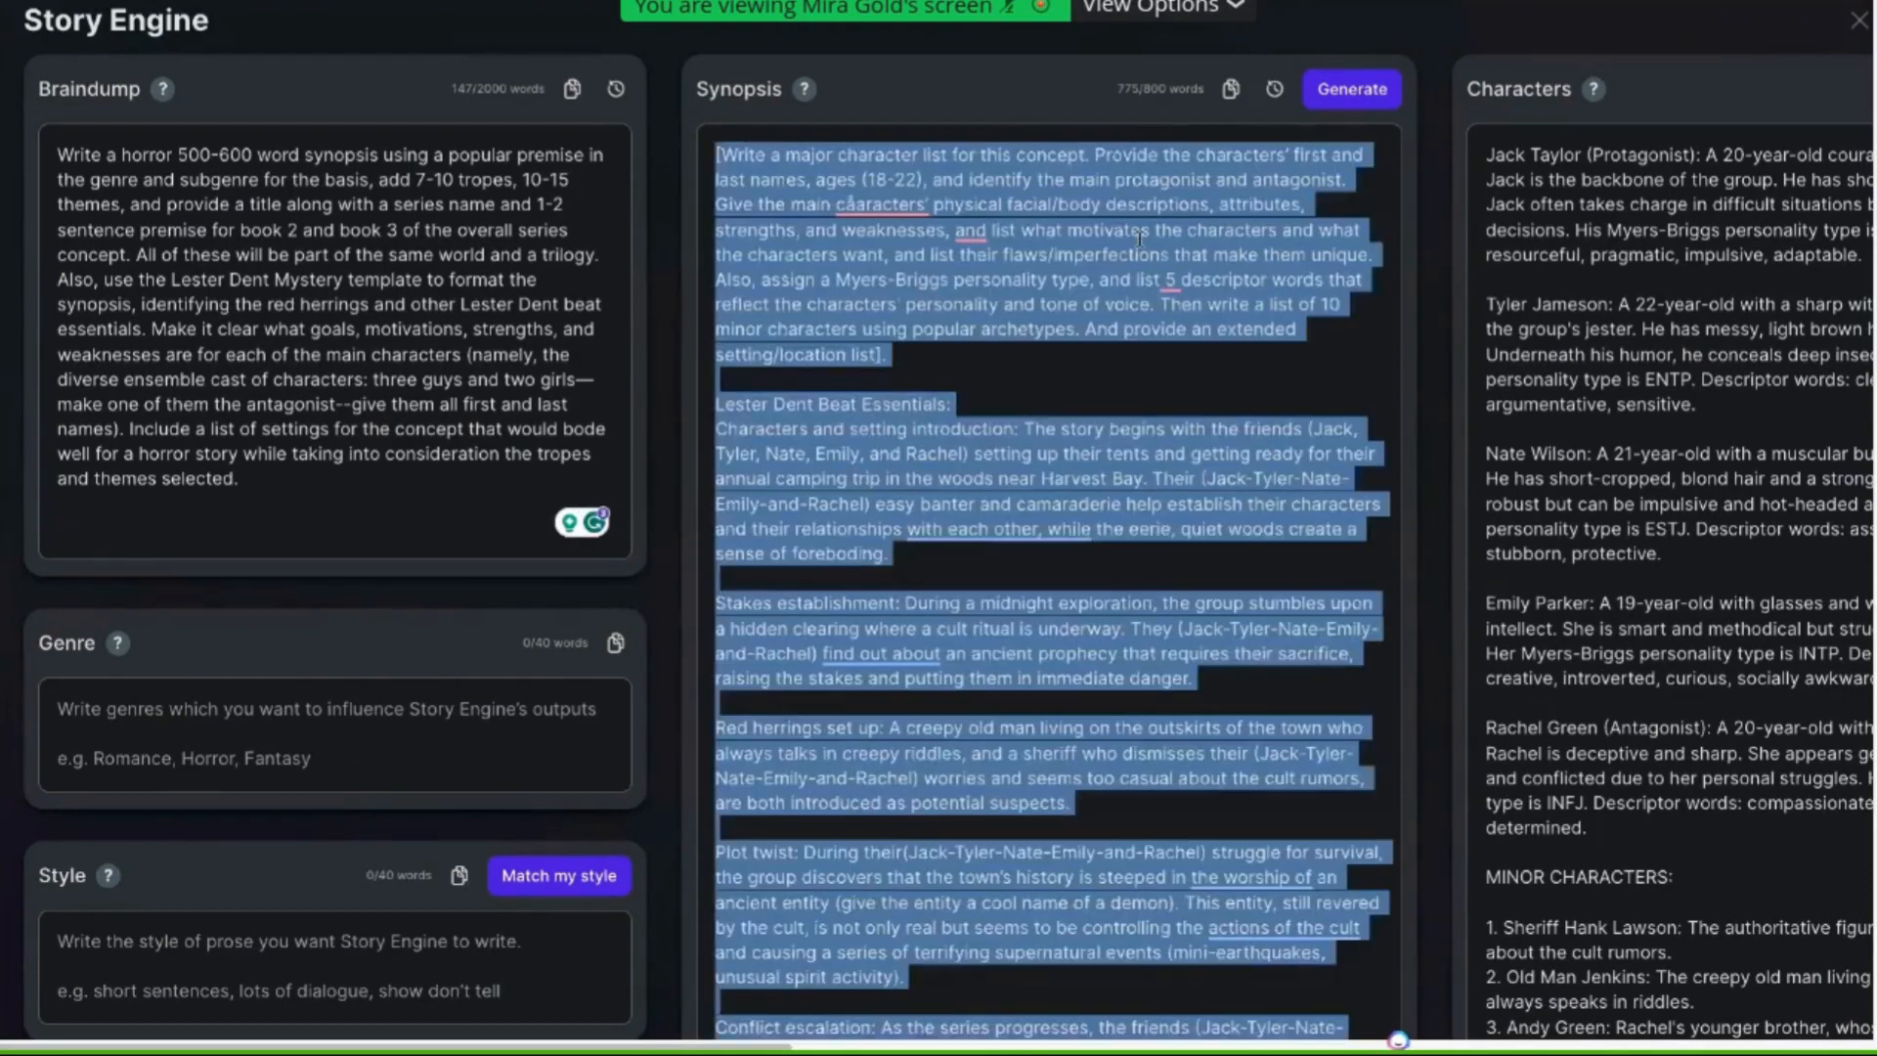
key(BackSpace)
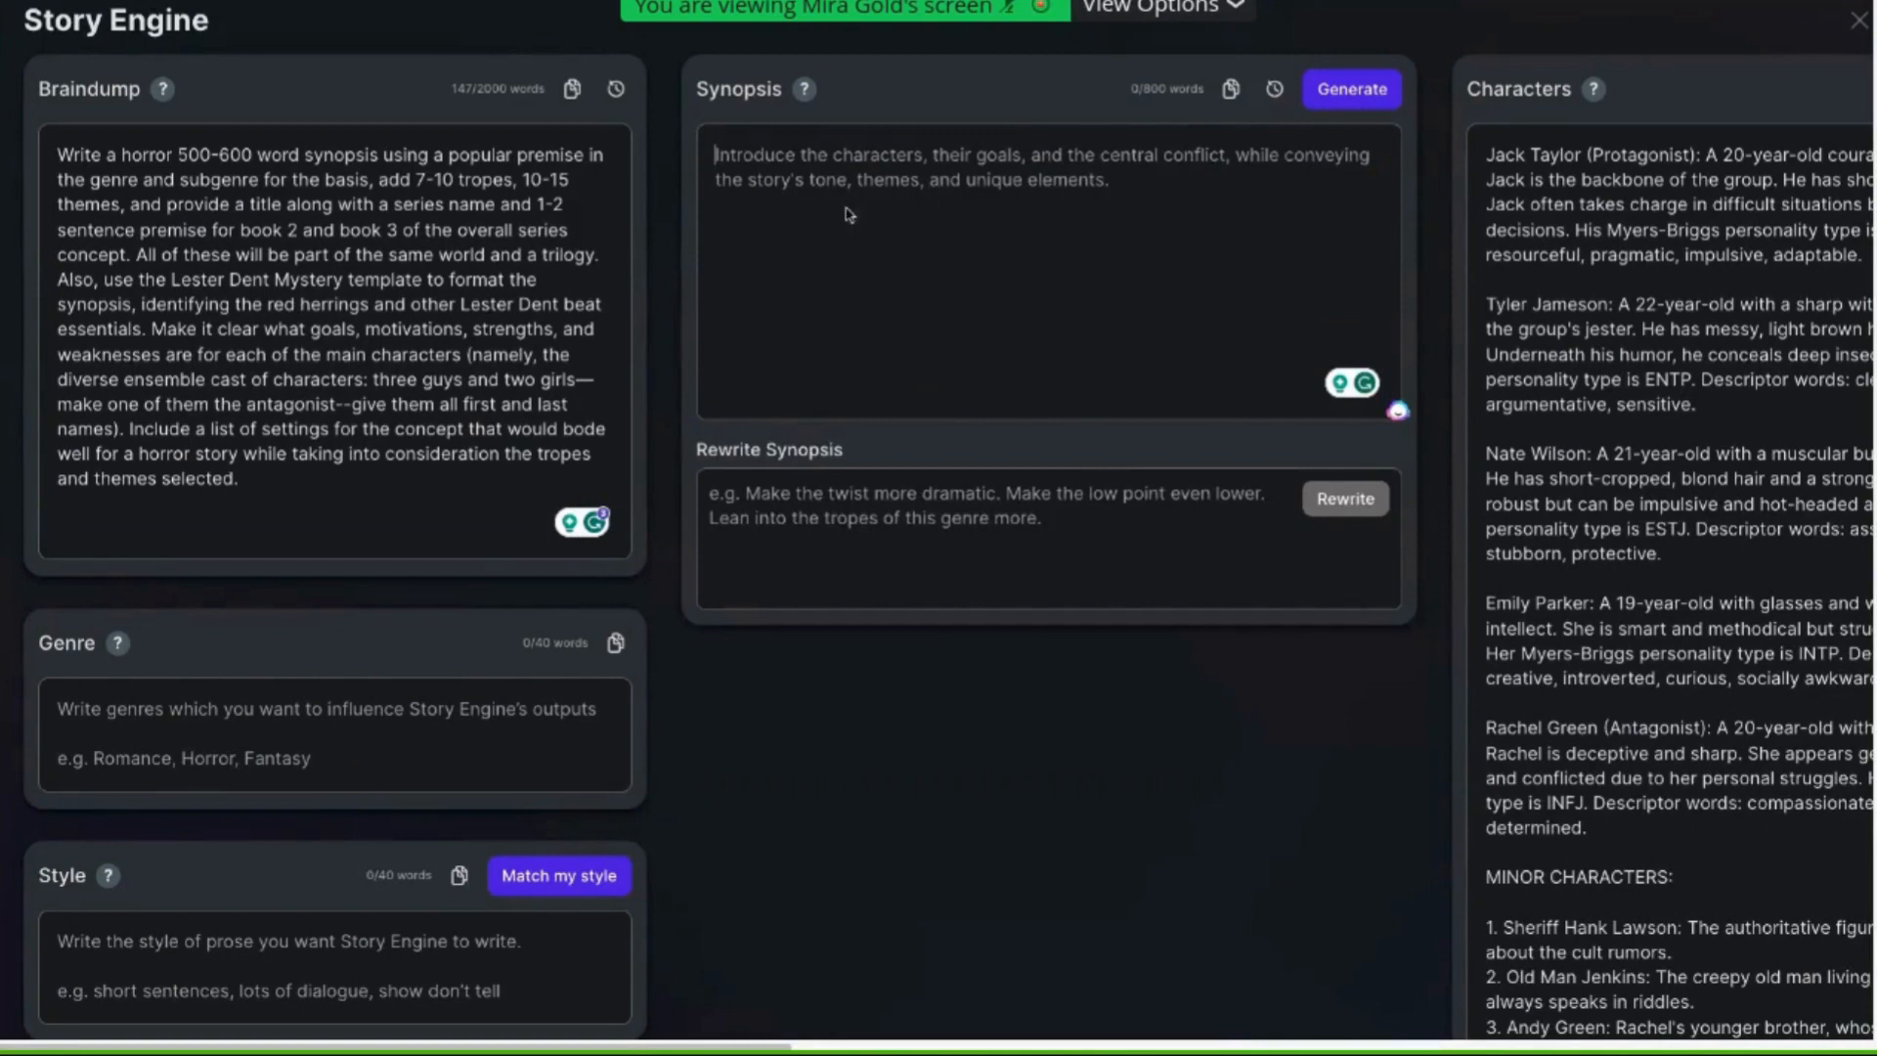
Highlight the Braindump and Characters text to review what Story Engine will work from
click(334, 282)
key(ctrl+a)
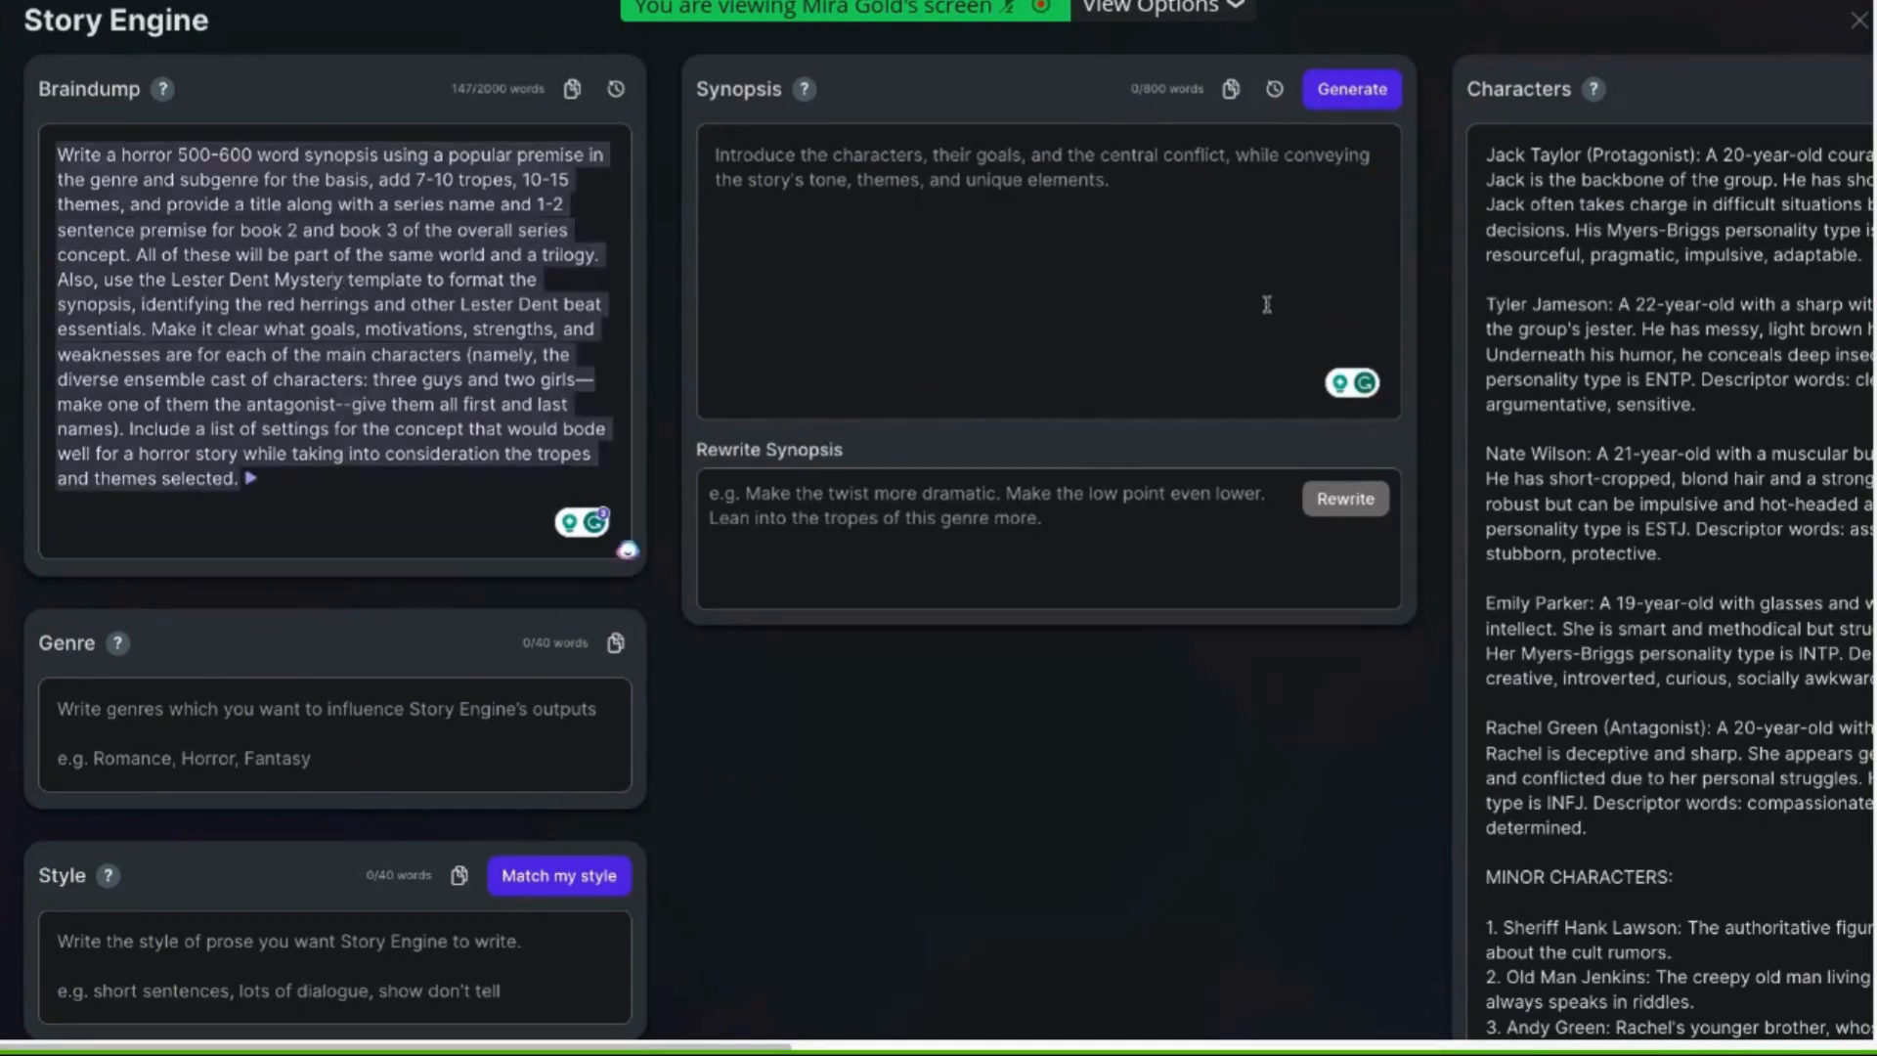
scroll(1266, 304, right, 5)
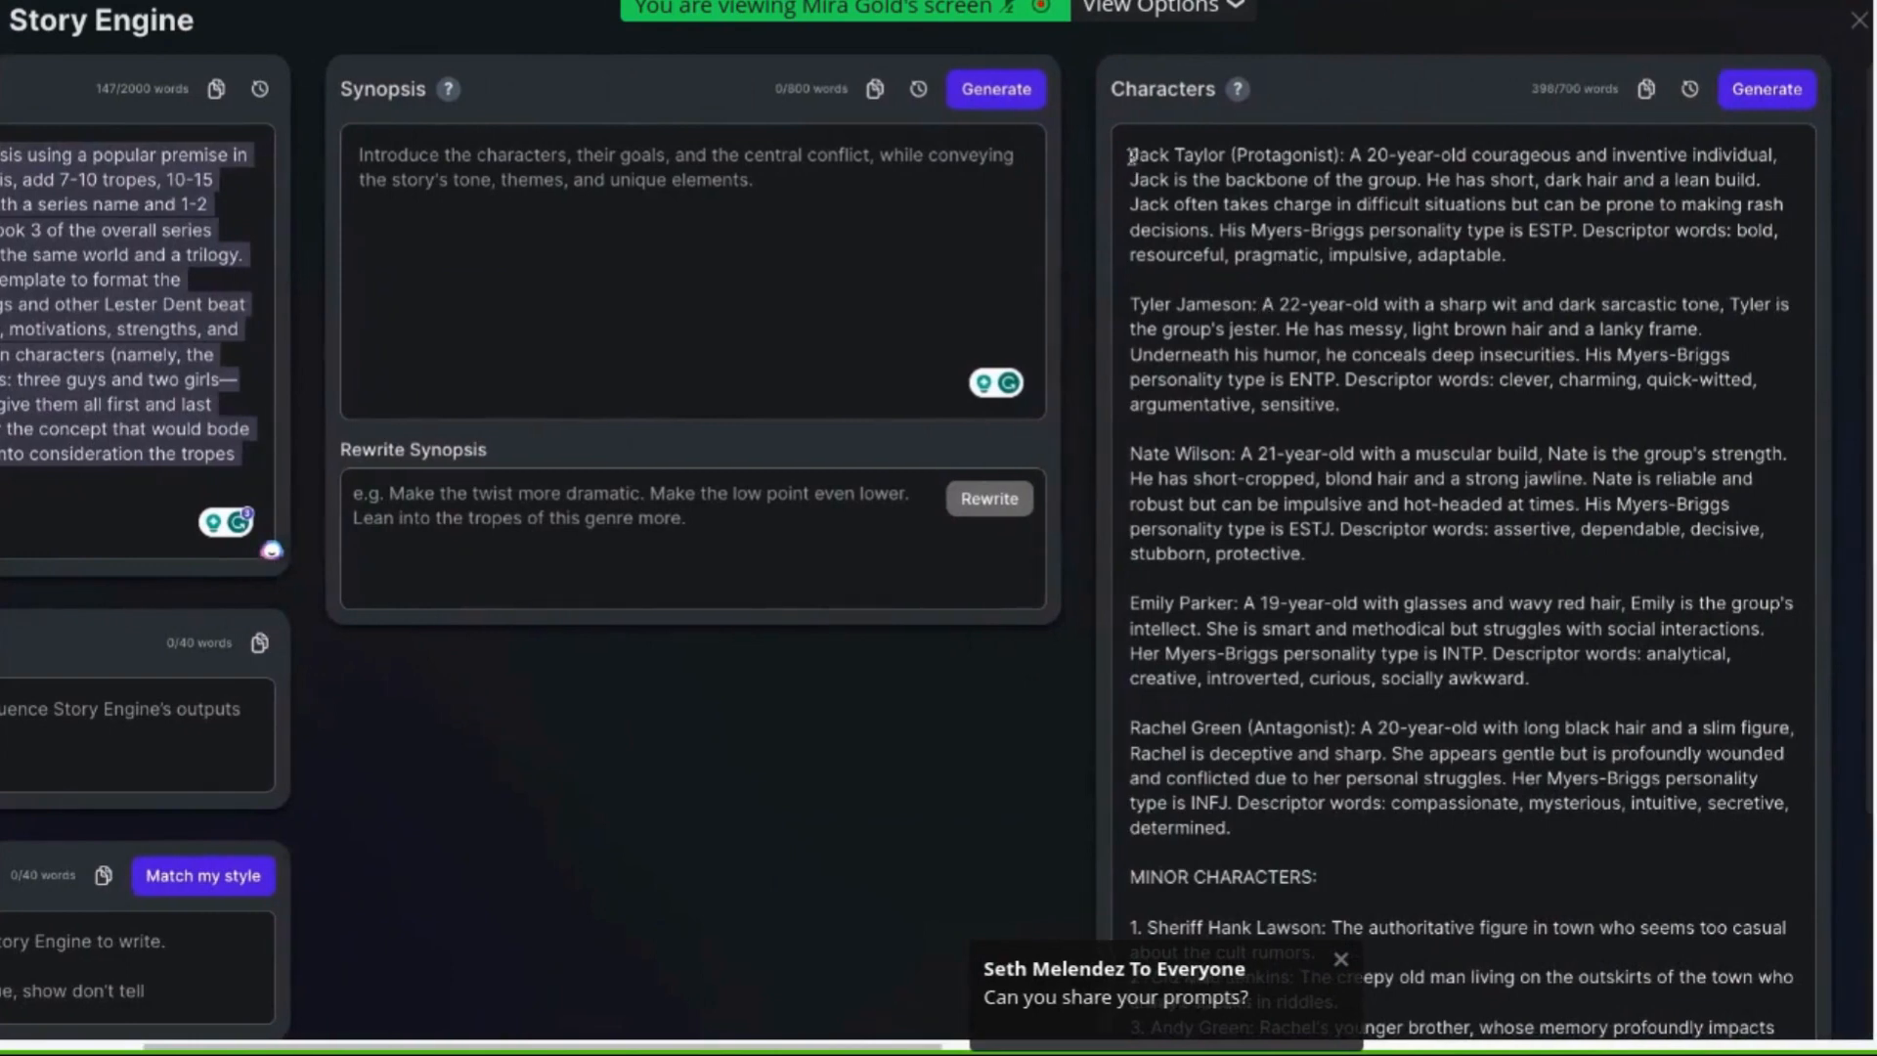
drag(1131, 154, 1282, 828)
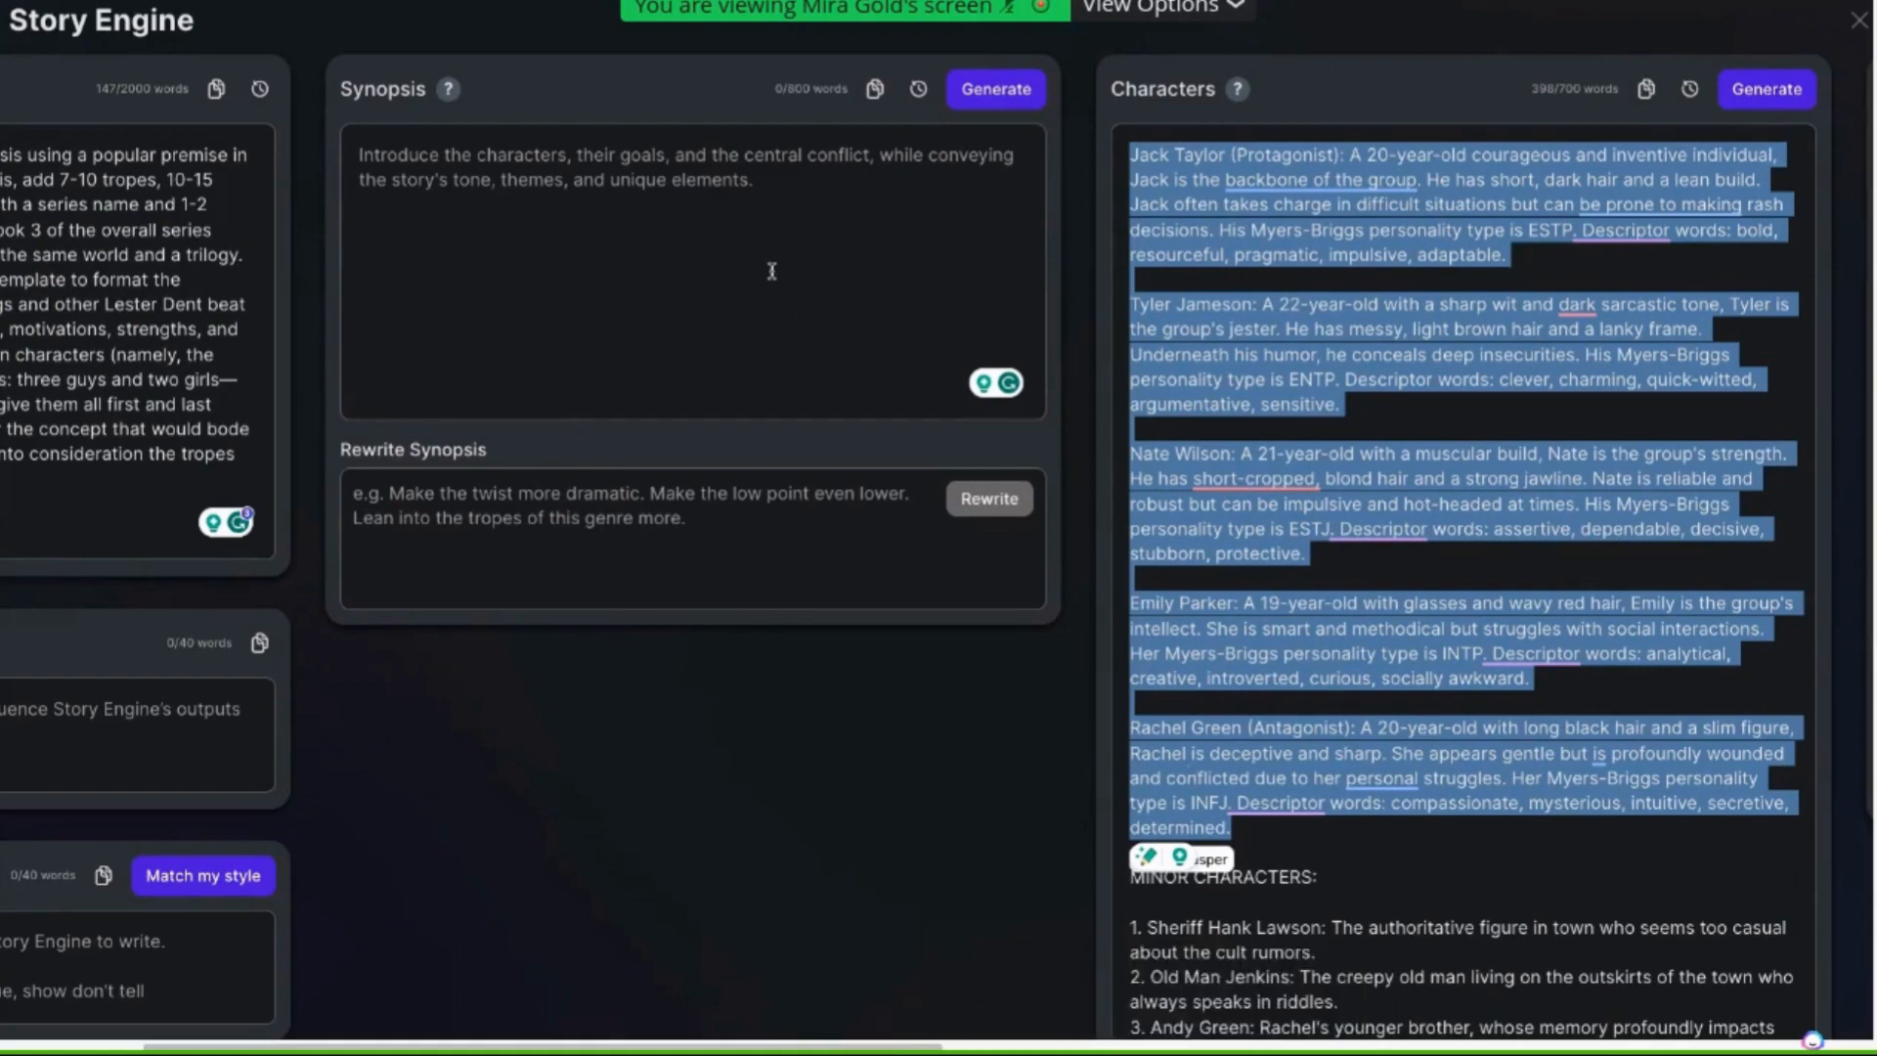
scroll(768, 273, left, 3)
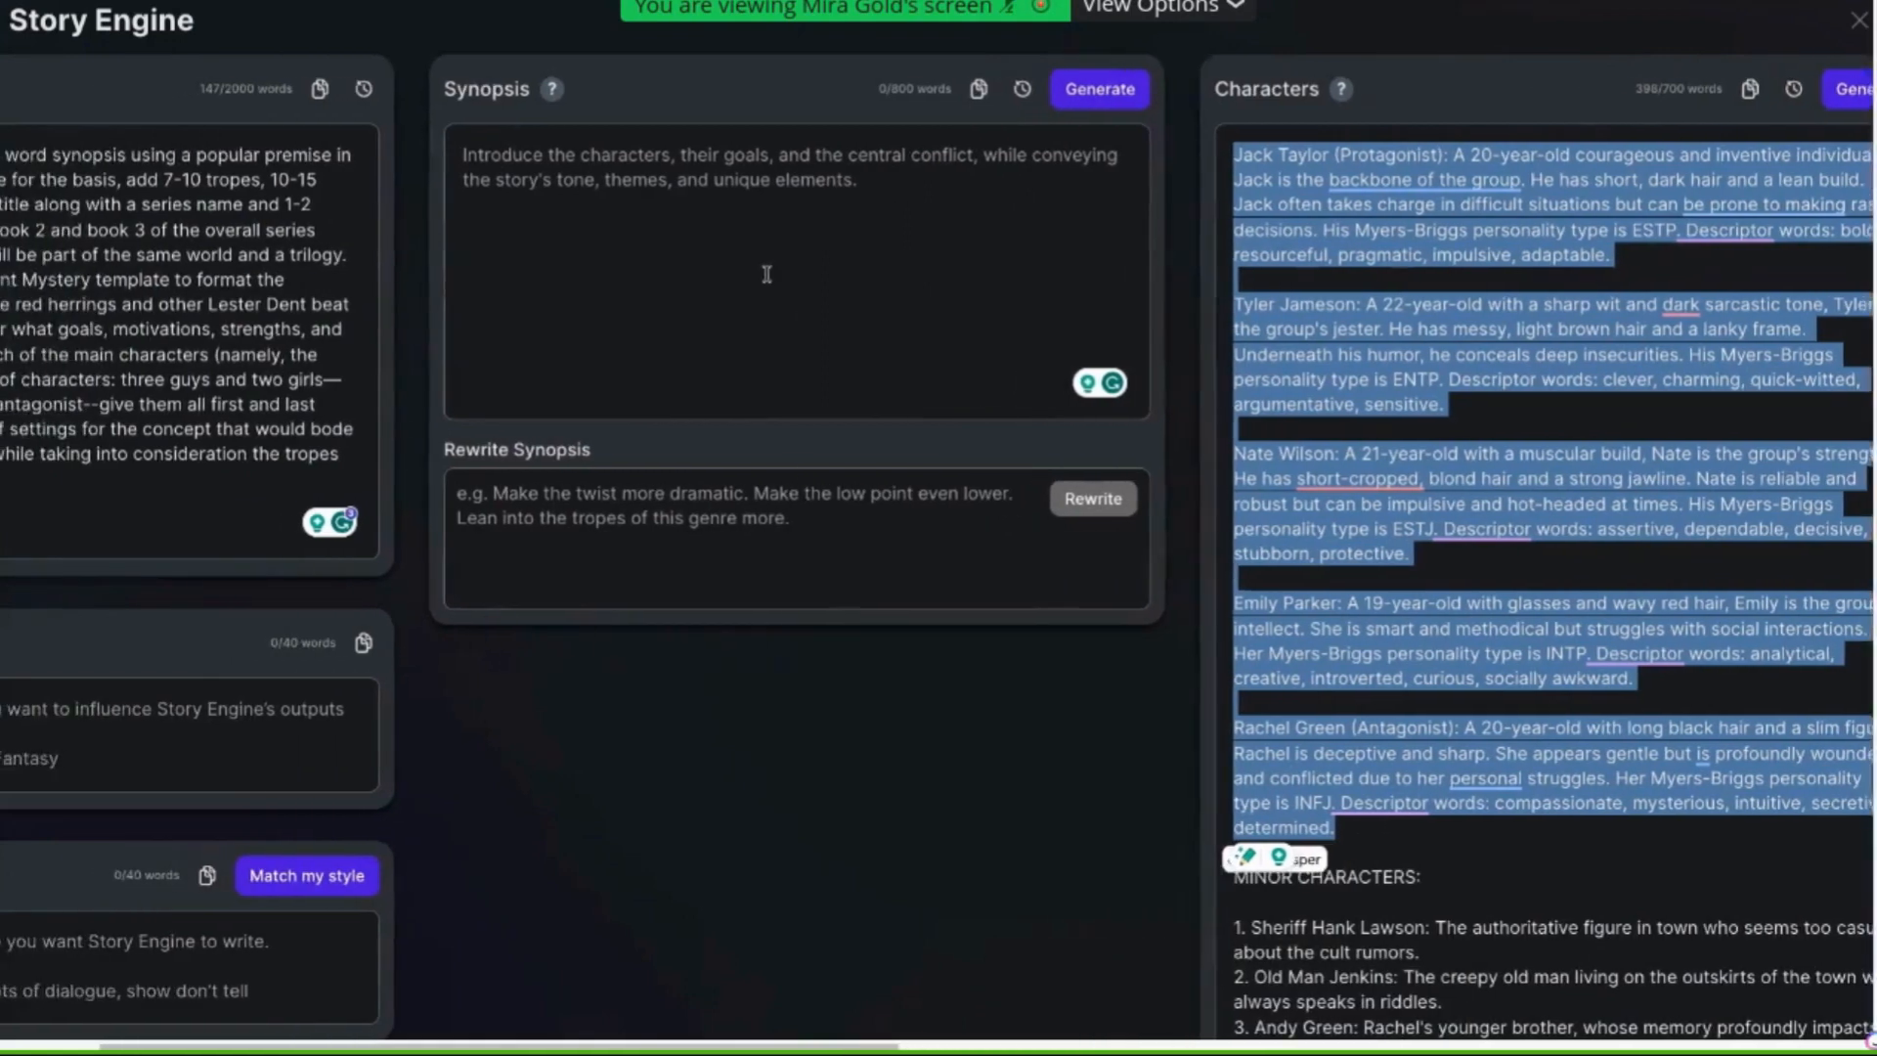
scroll(767, 274, left, 4)
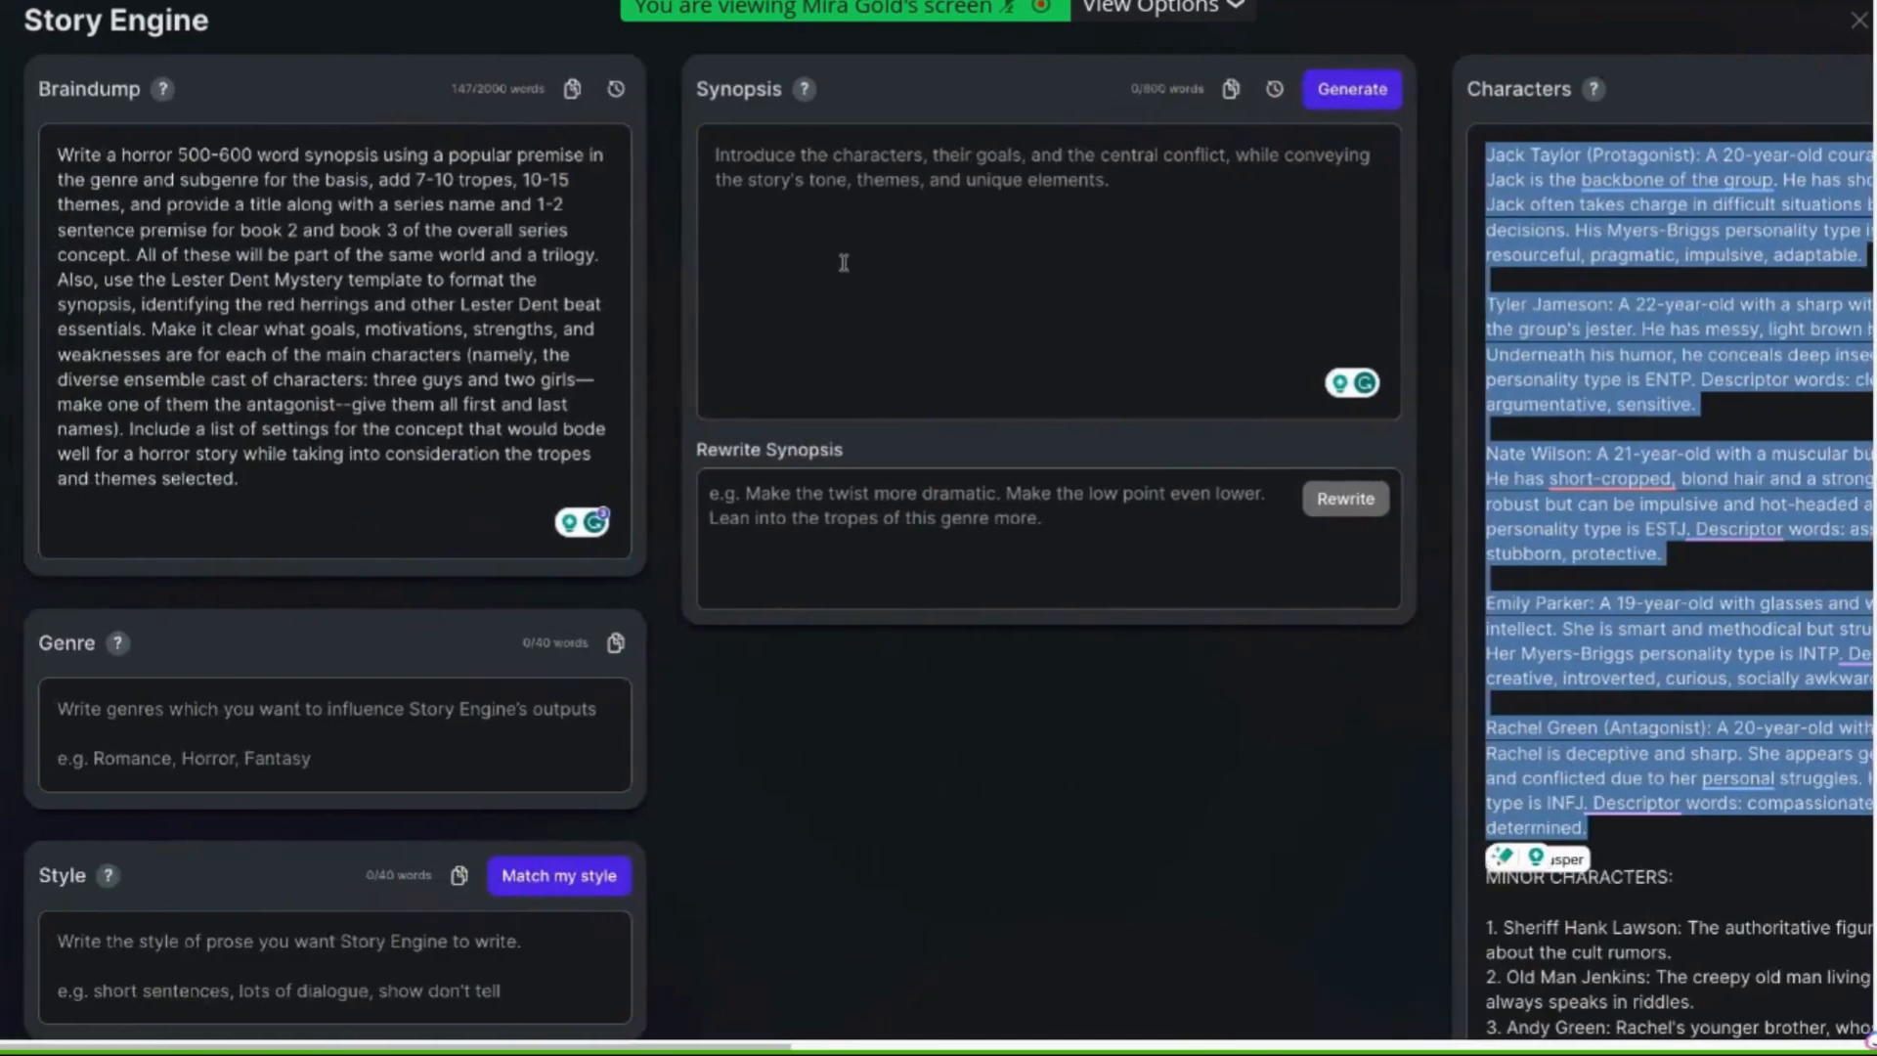
triple_click(484, 177)
click(1097, 195)
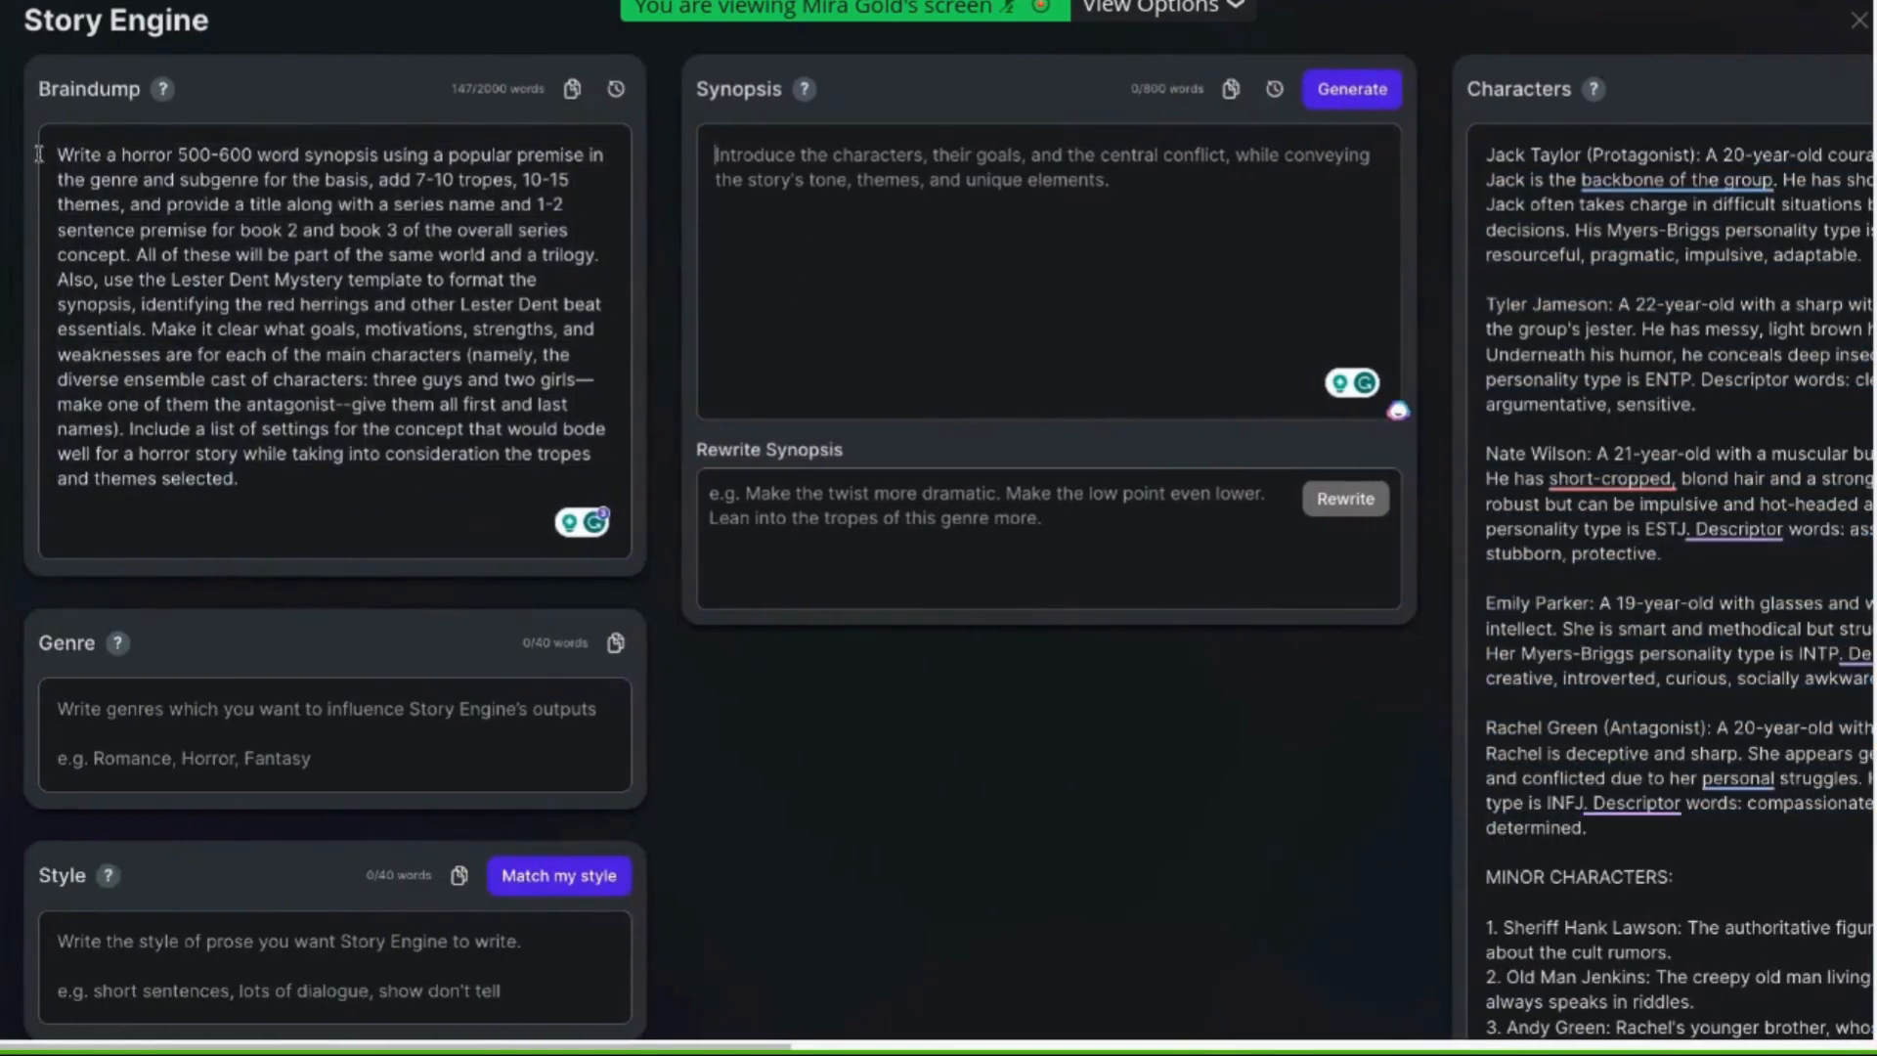
drag(38, 153, 201, 181)
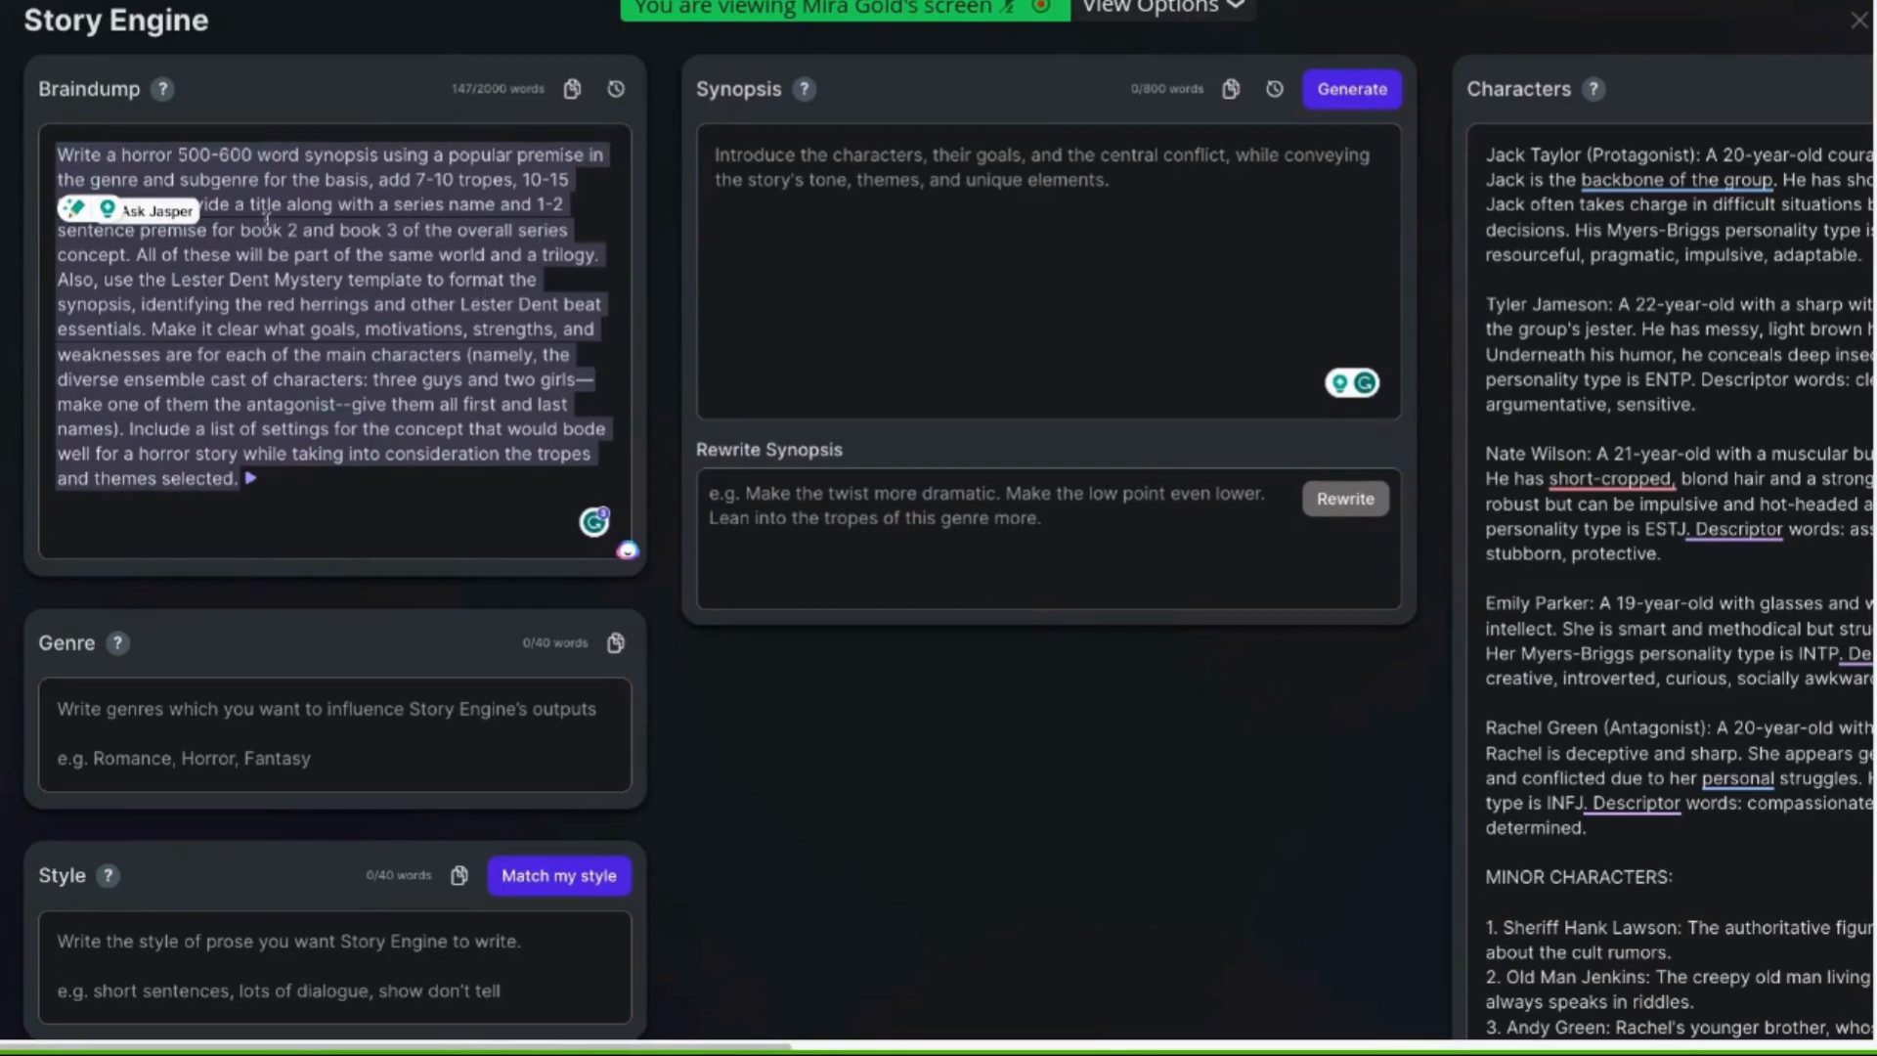
Generate a new synopsis from the braindump
click(895, 178)
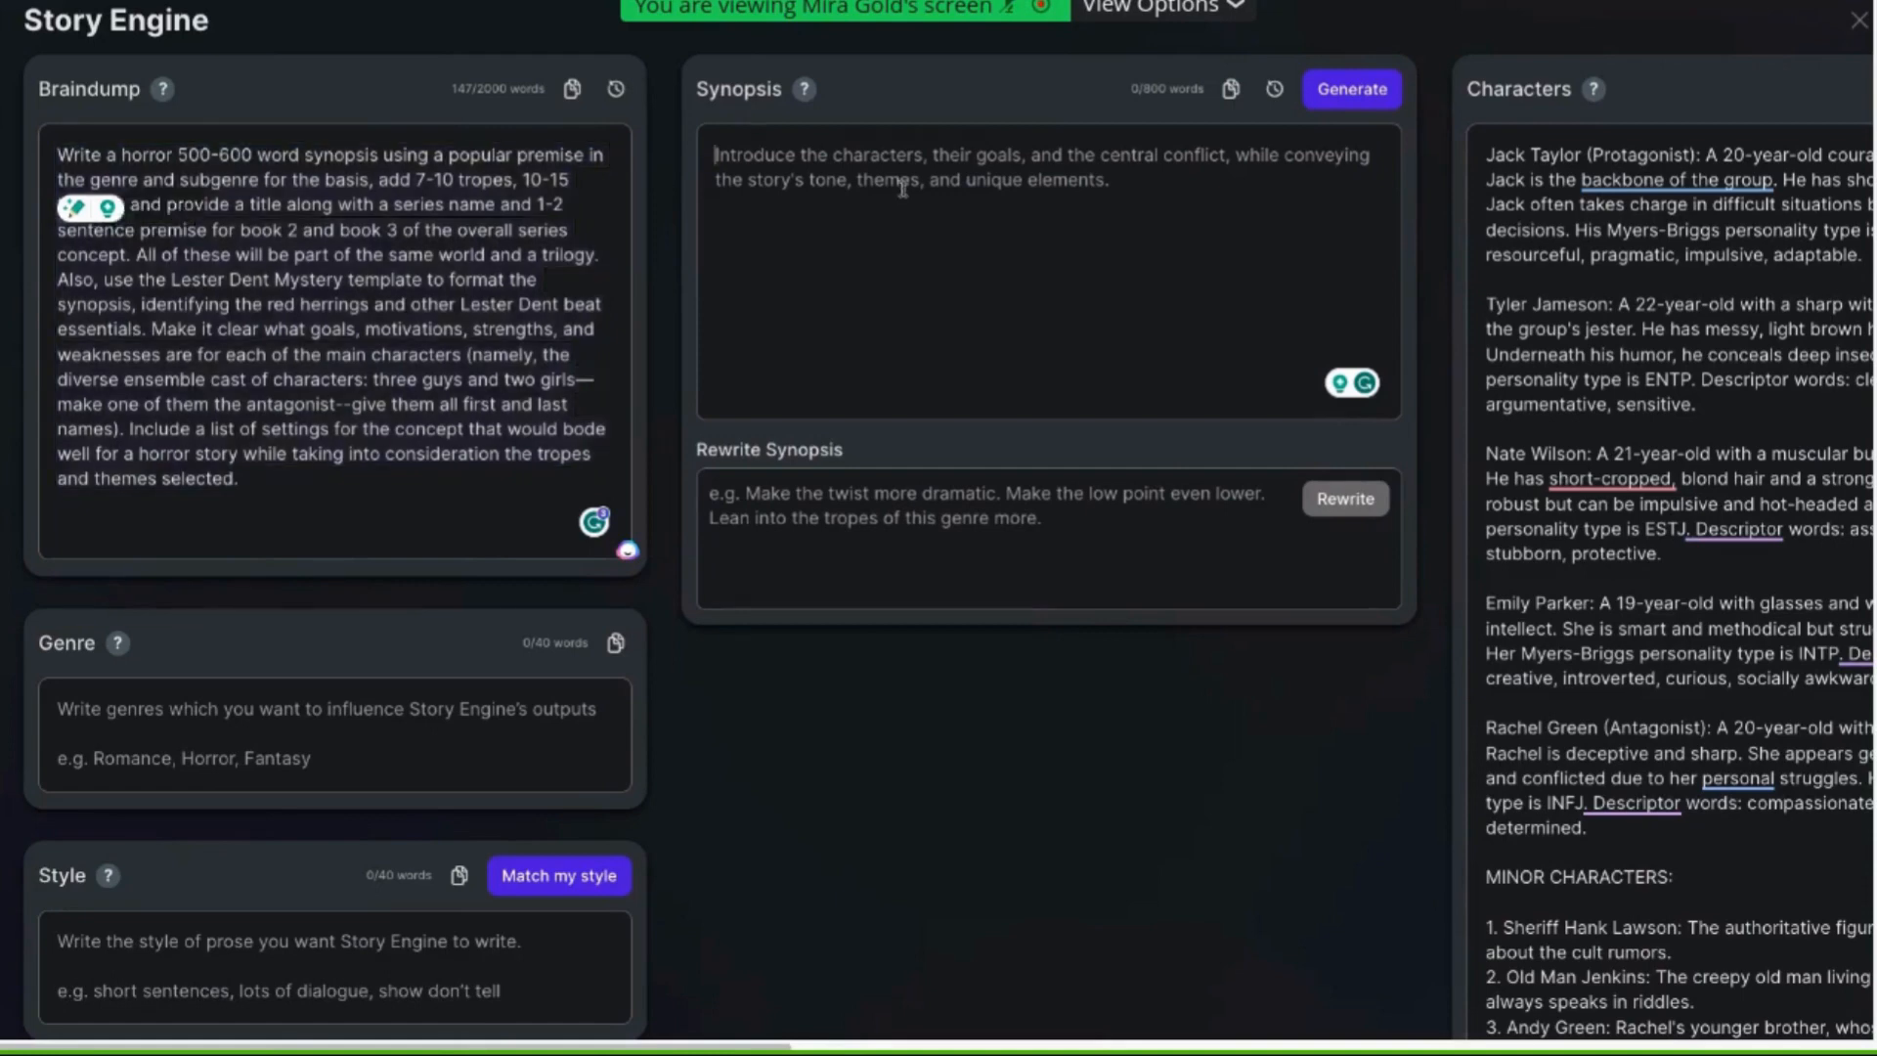
click(1339, 96)
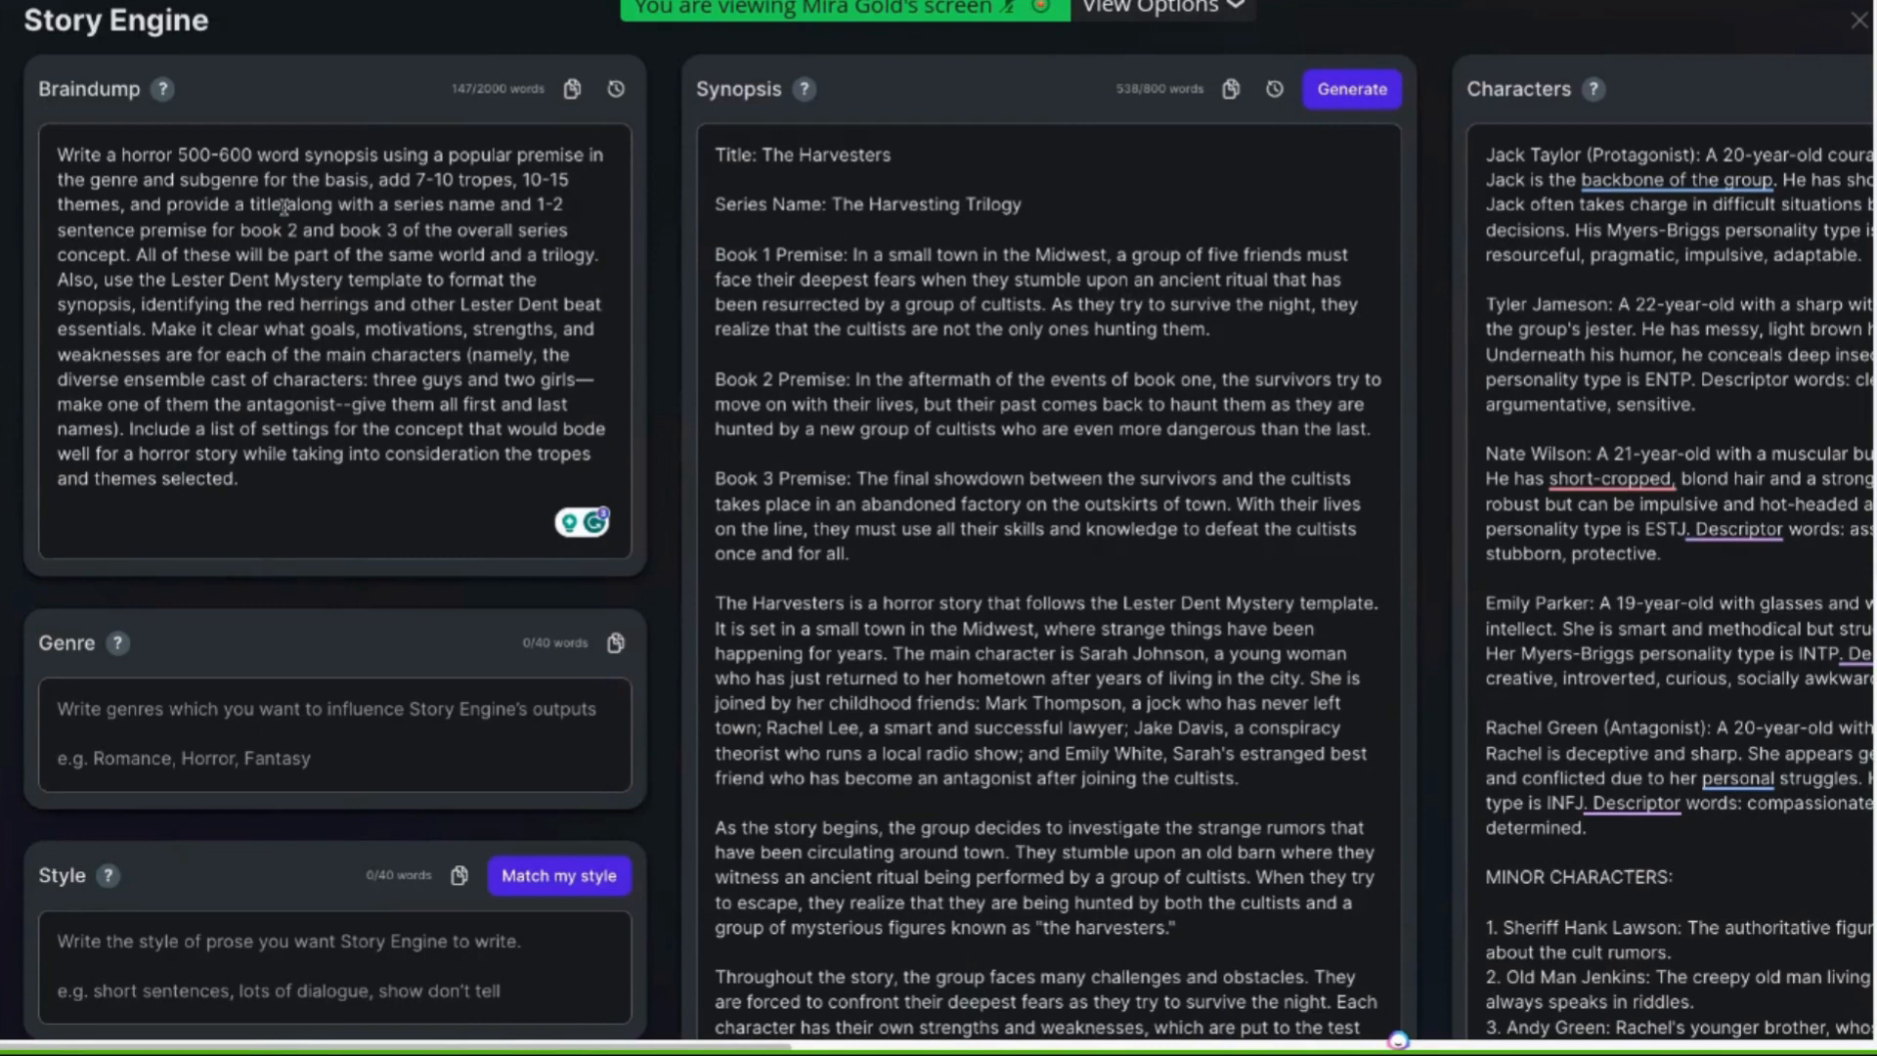
Compare the braindump's title and series request with the generated title, series name and book premises
triple_click(140, 204)
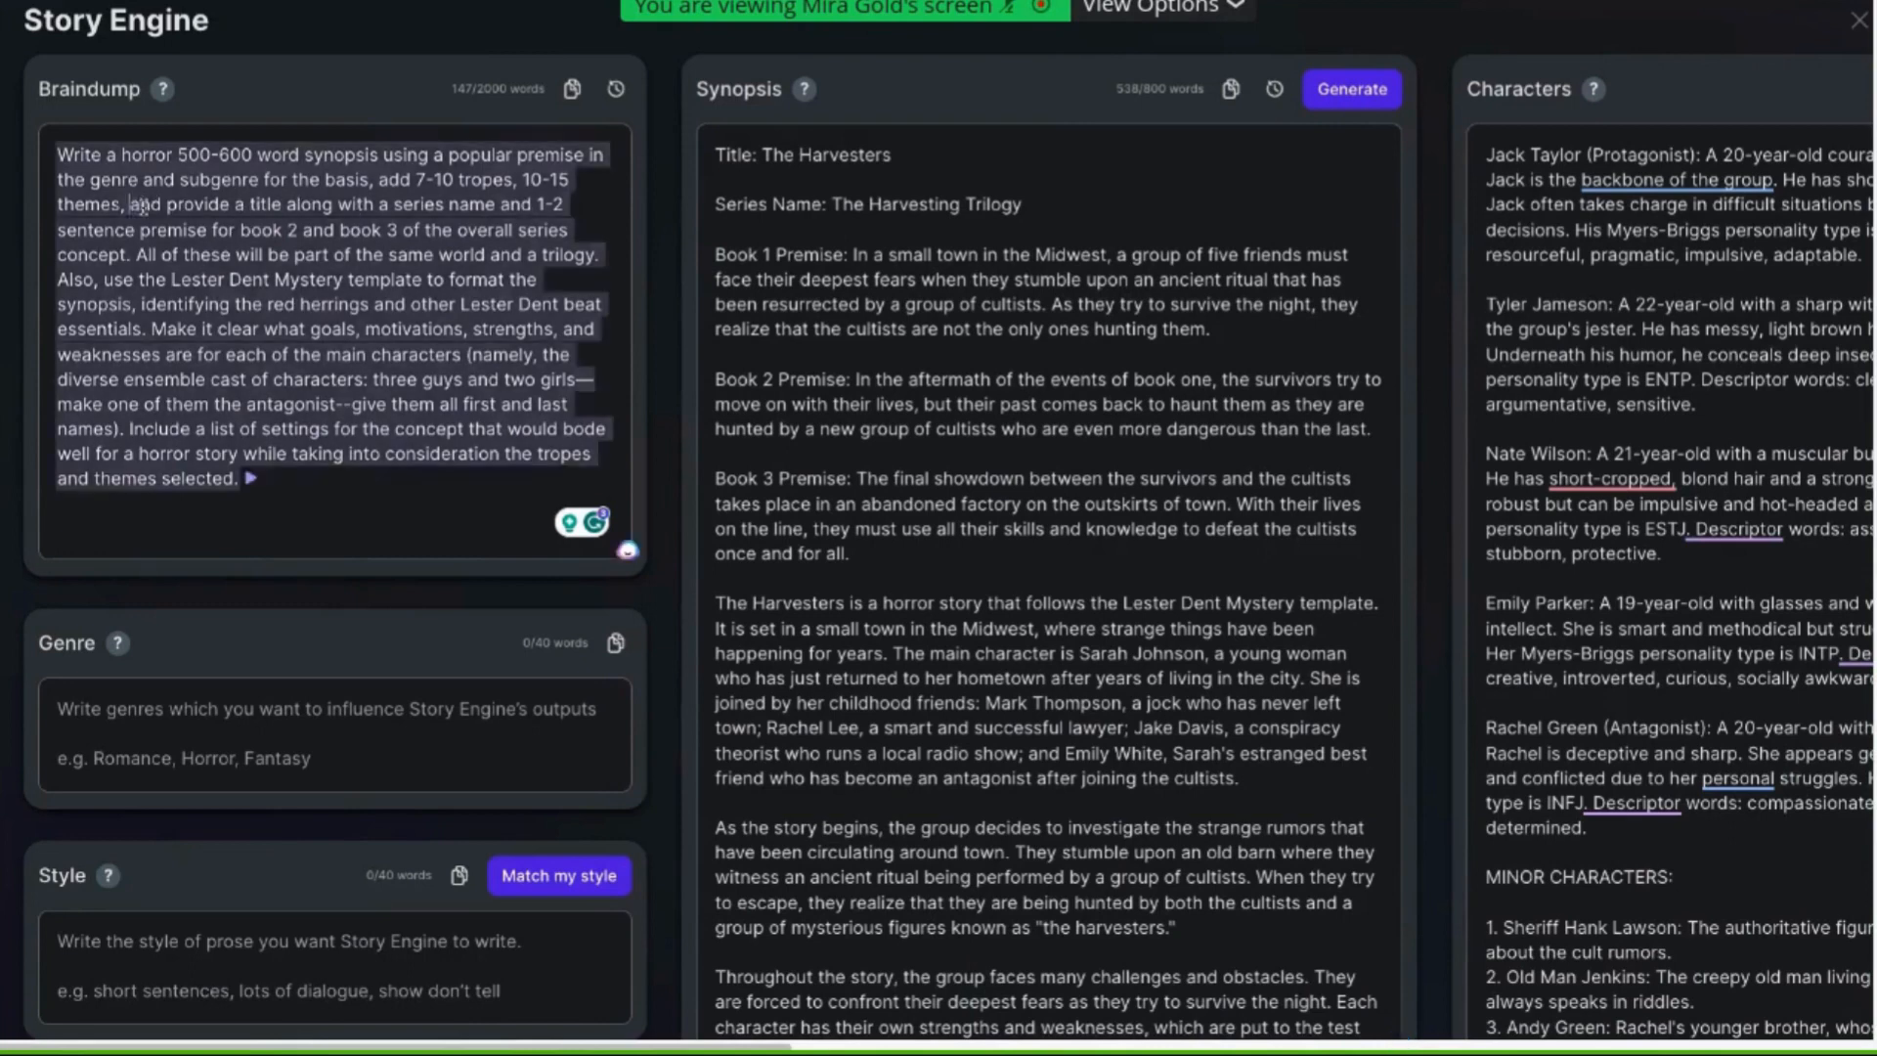
drag(343, 223, 564, 238)
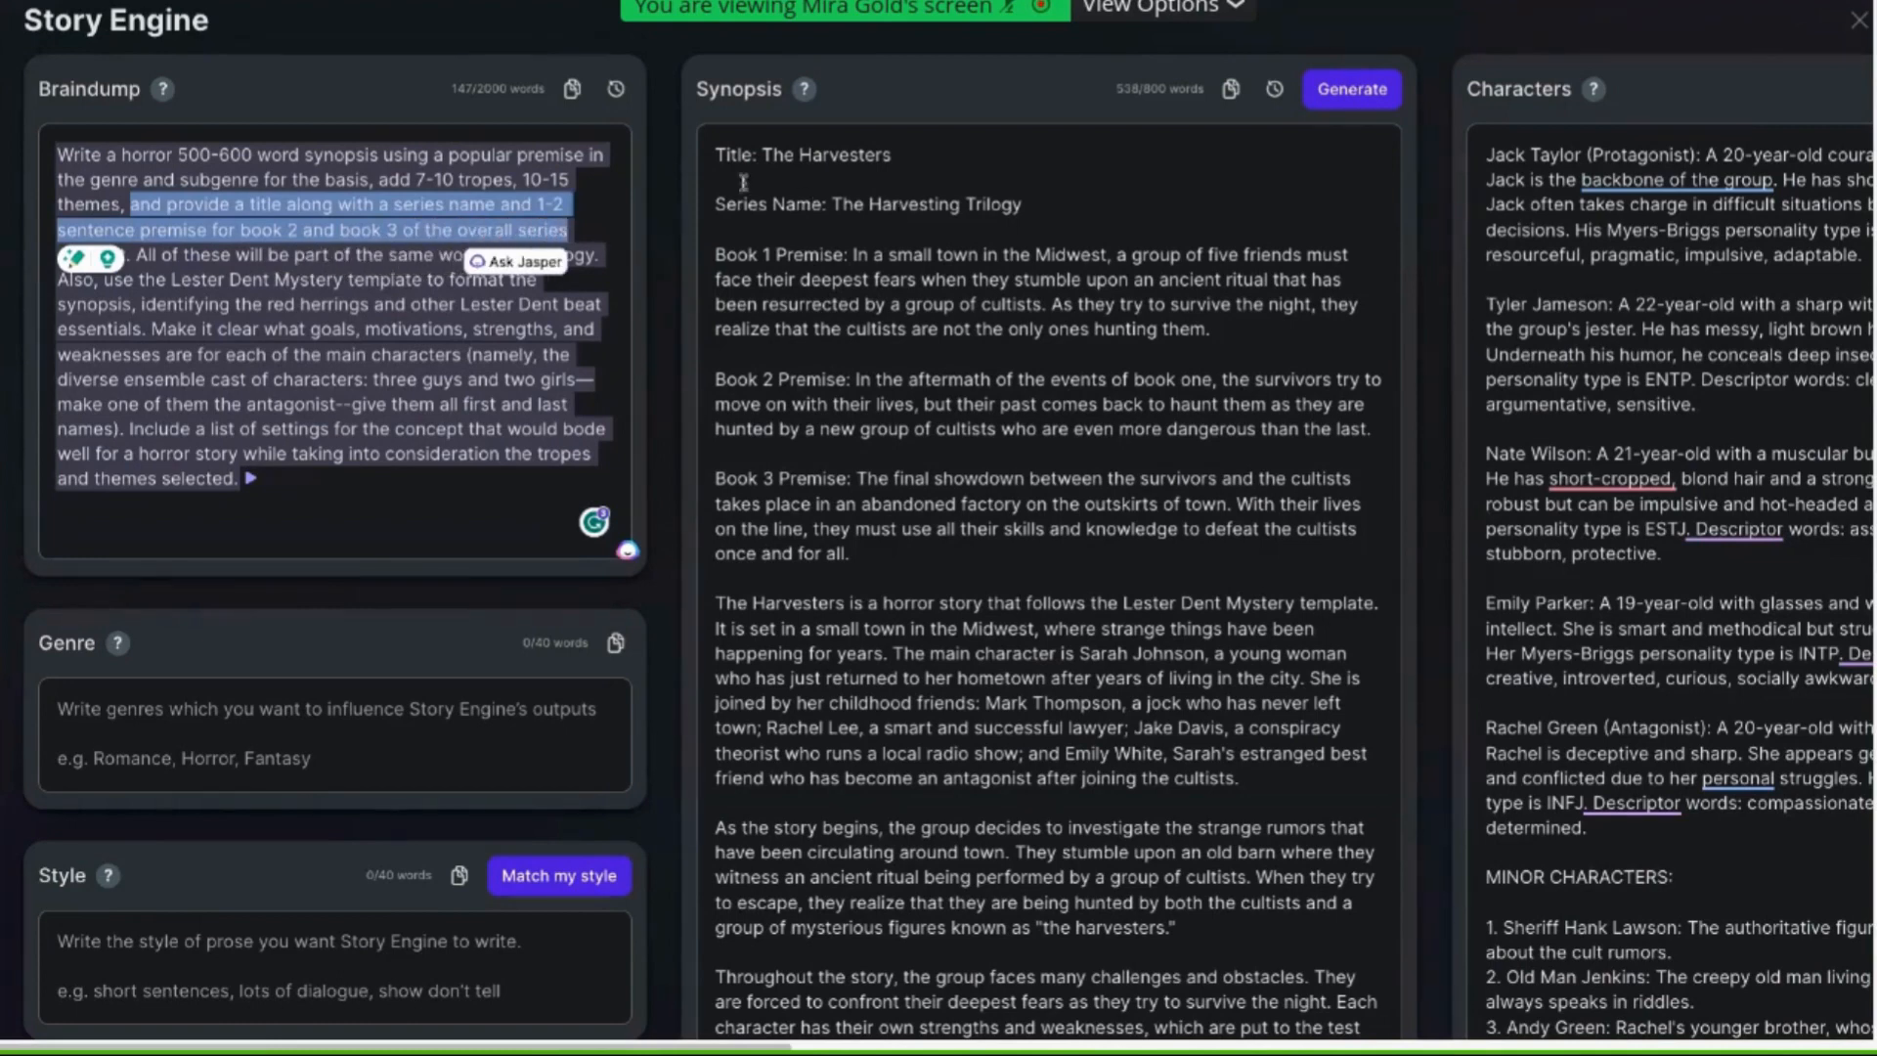
click(716, 155)
drag(717, 154, 955, 550)
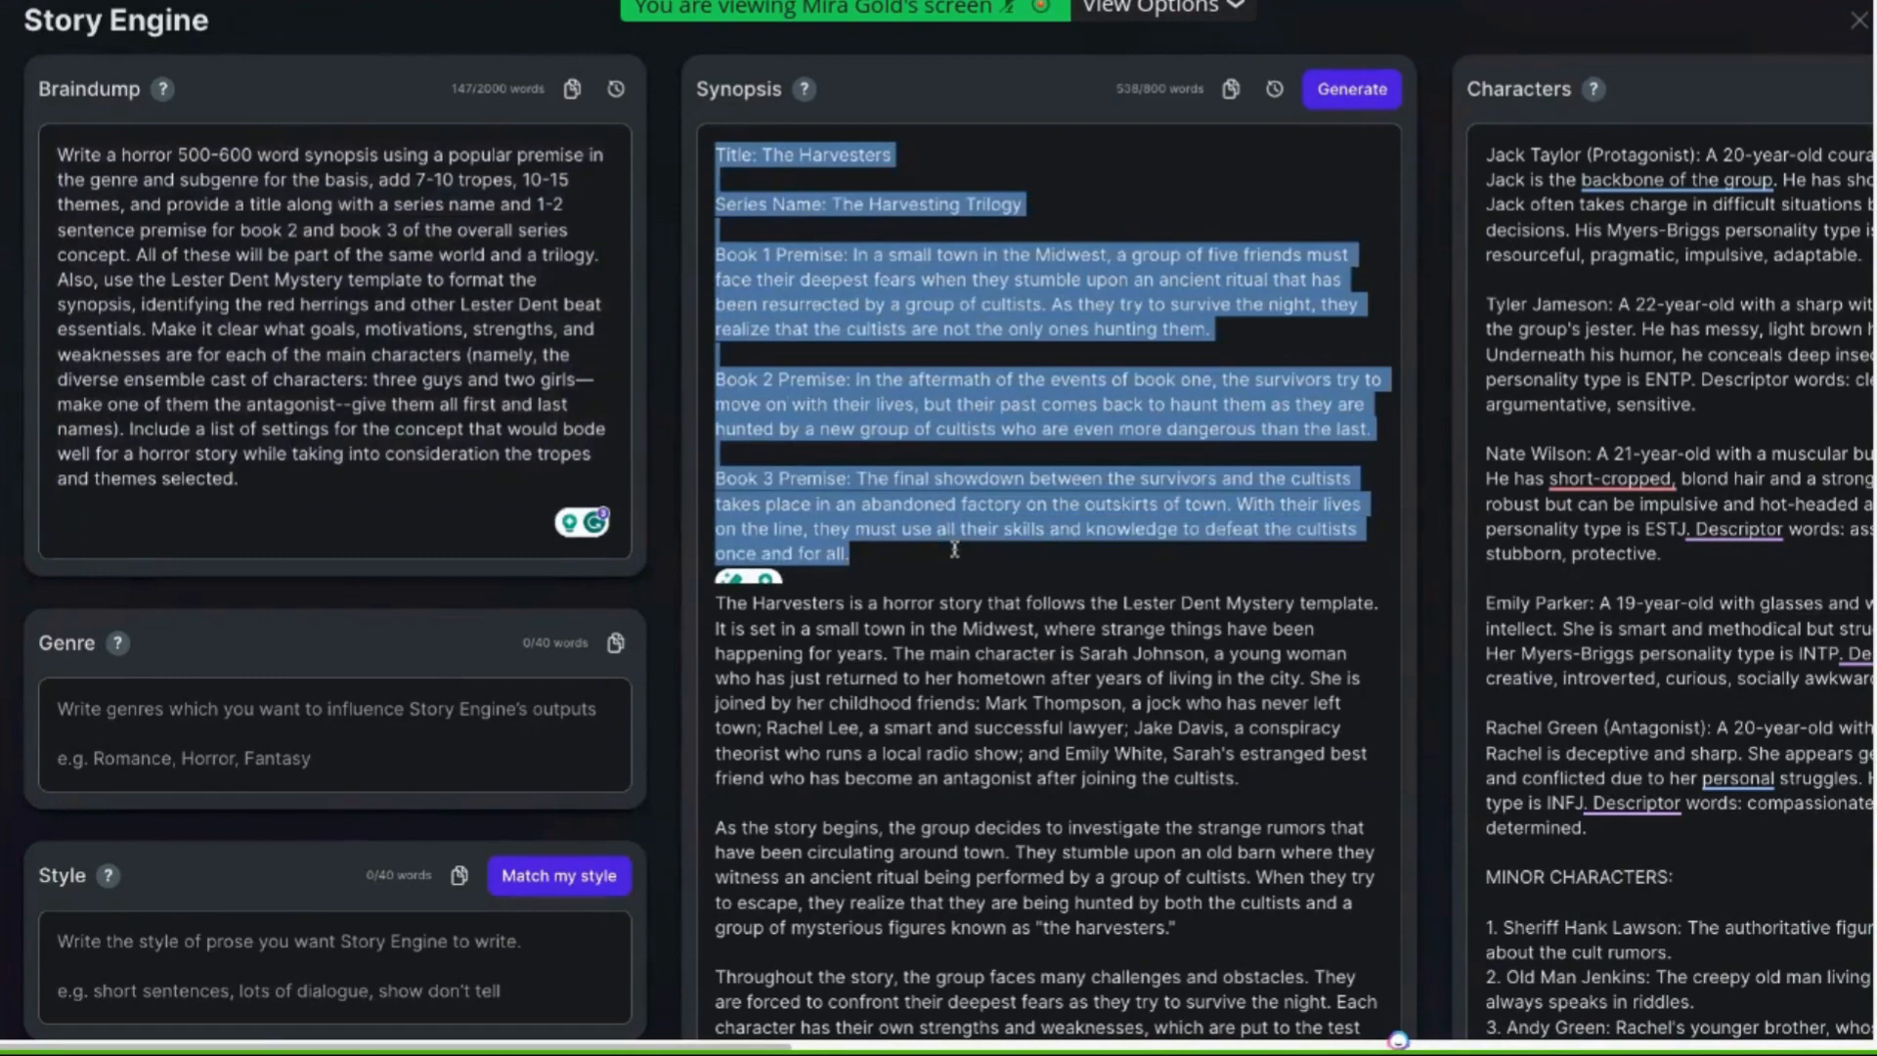
click(839, 731)
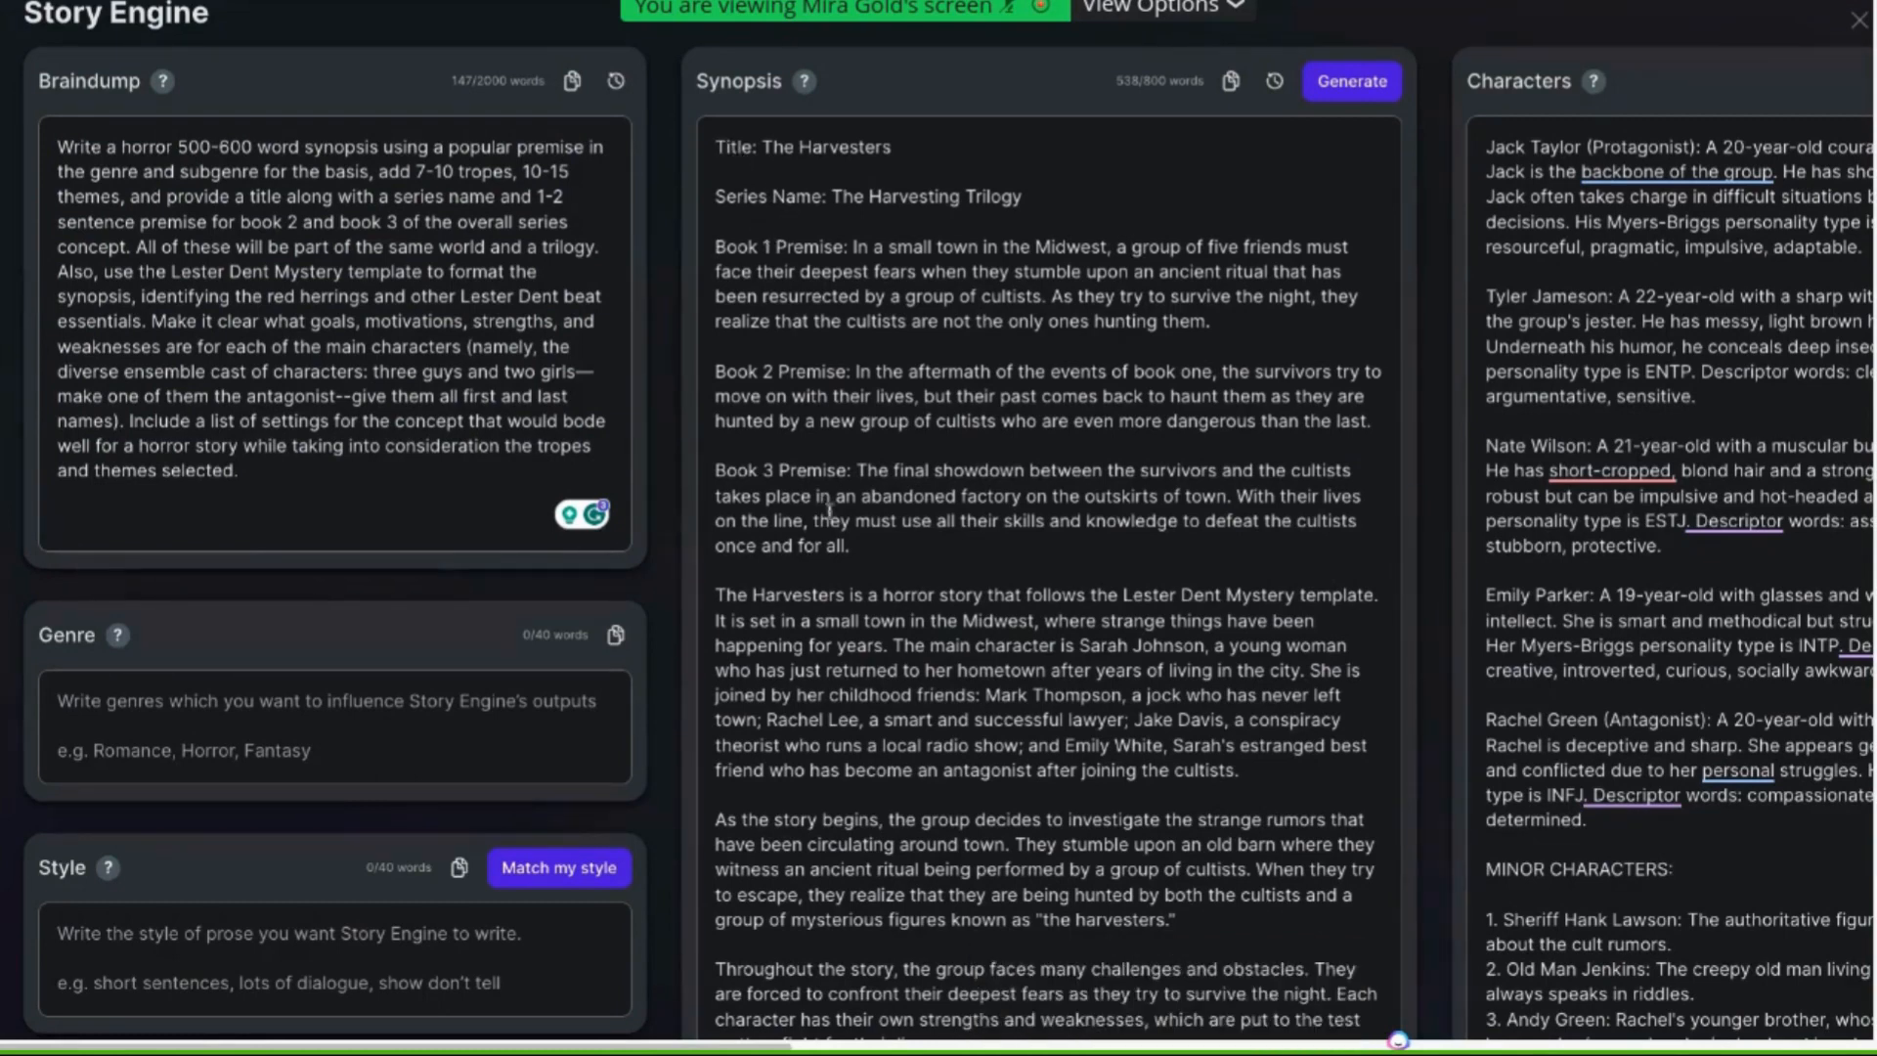
drag(856, 540, 665, 227)
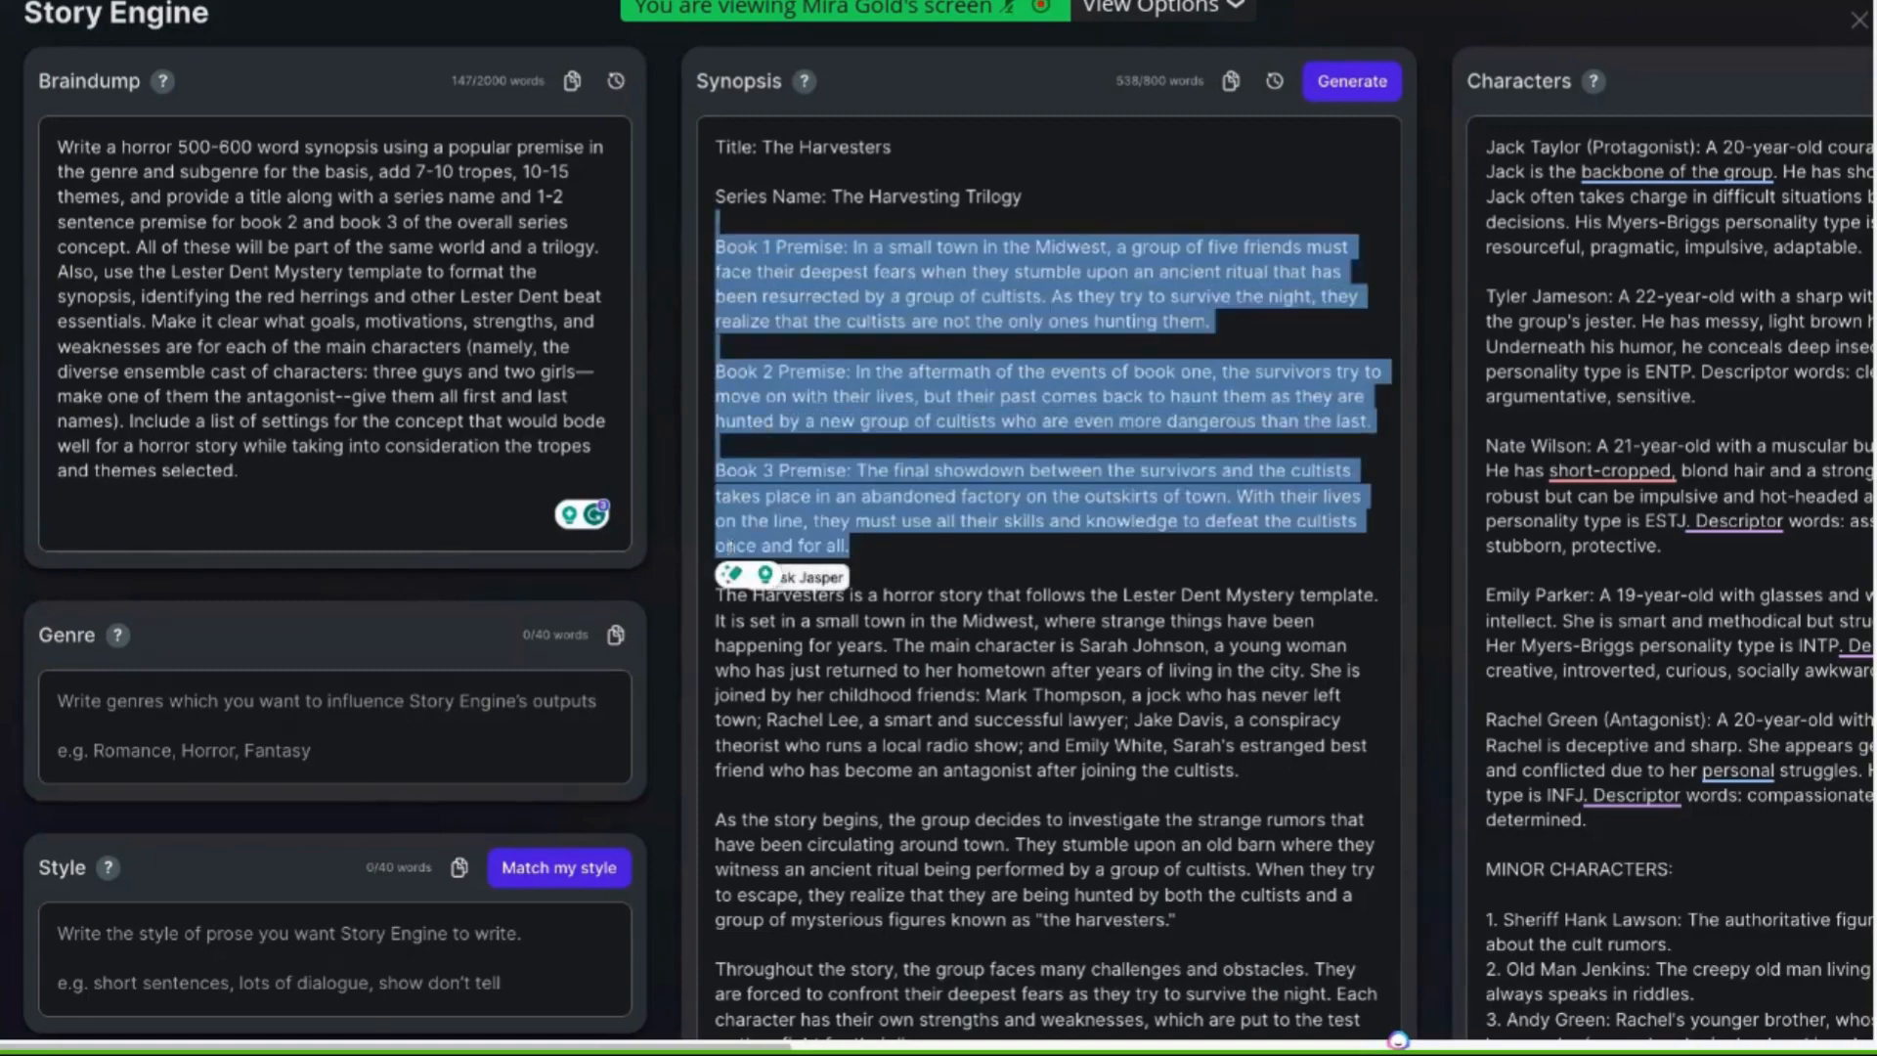
Scroll through the generated synopsis, highlighting its story description paragraphs and the main character's name
scroll(890, 565, down, 1)
scroll(857, 510, down, 1)
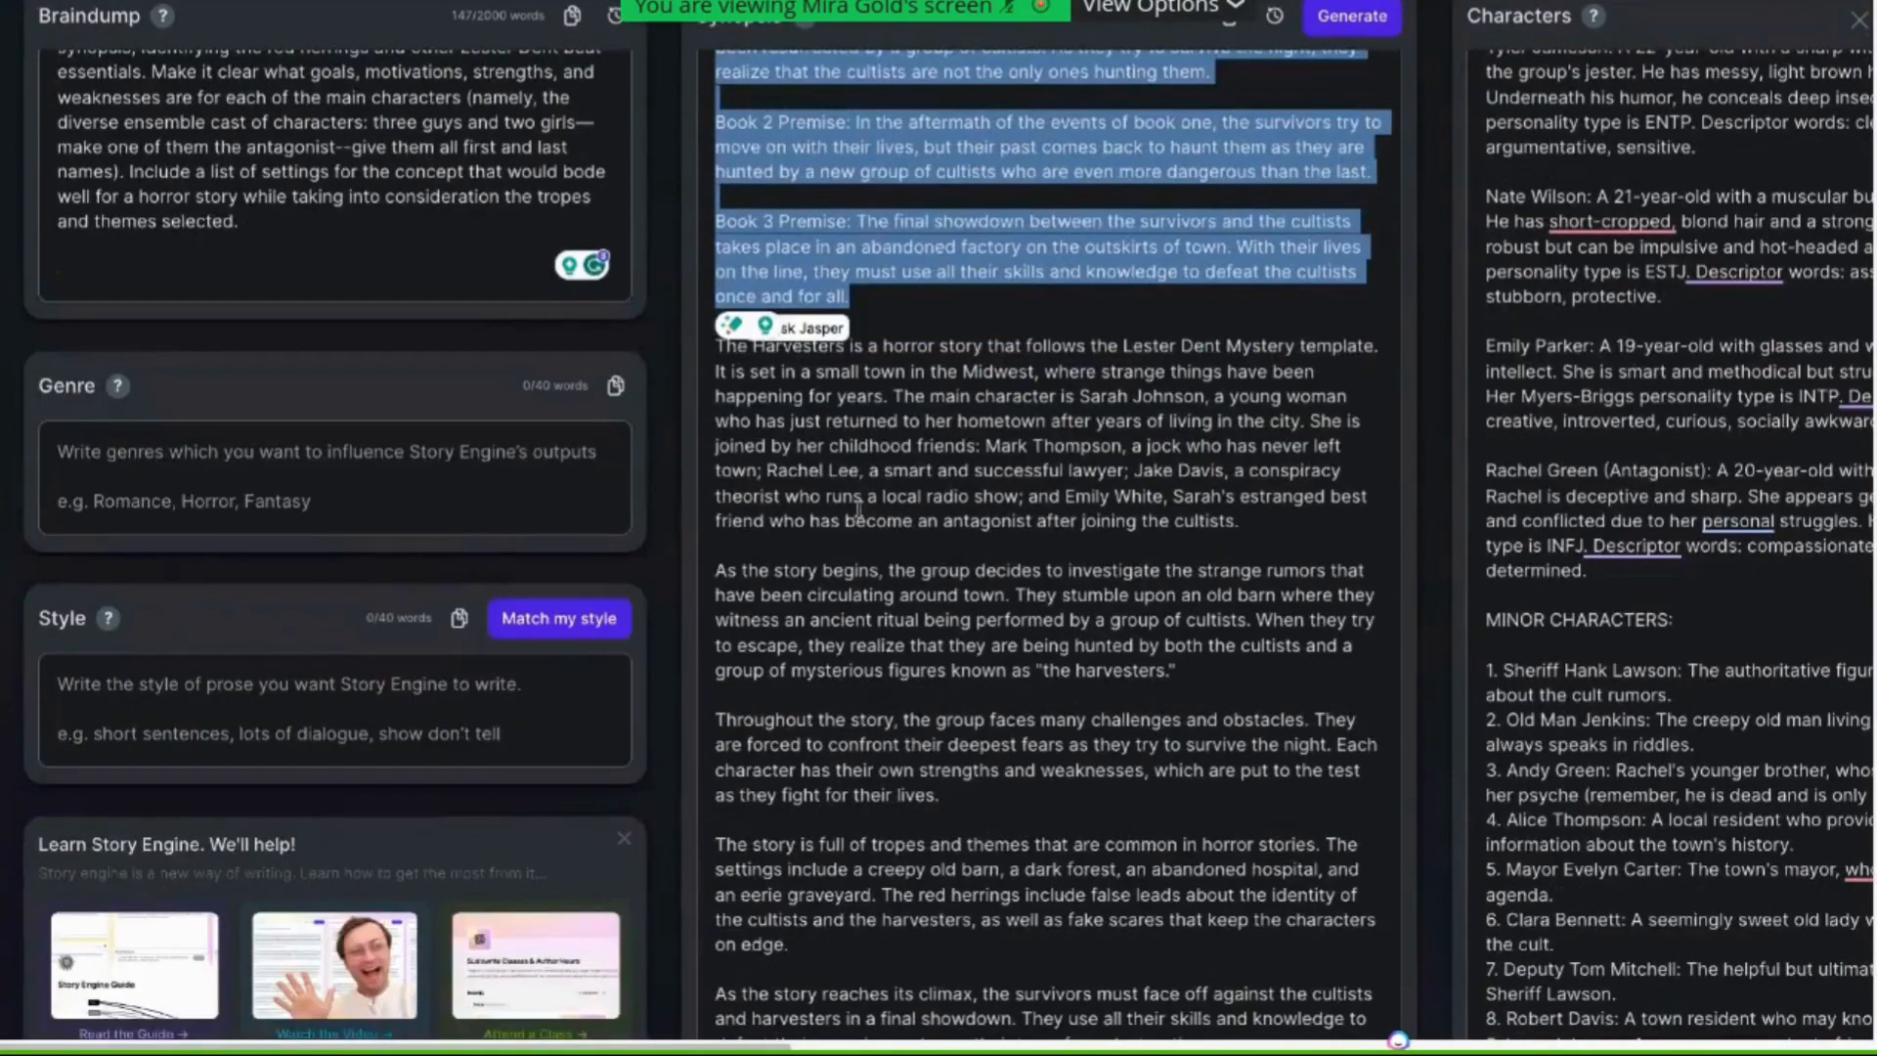
drag(715, 345, 966, 946)
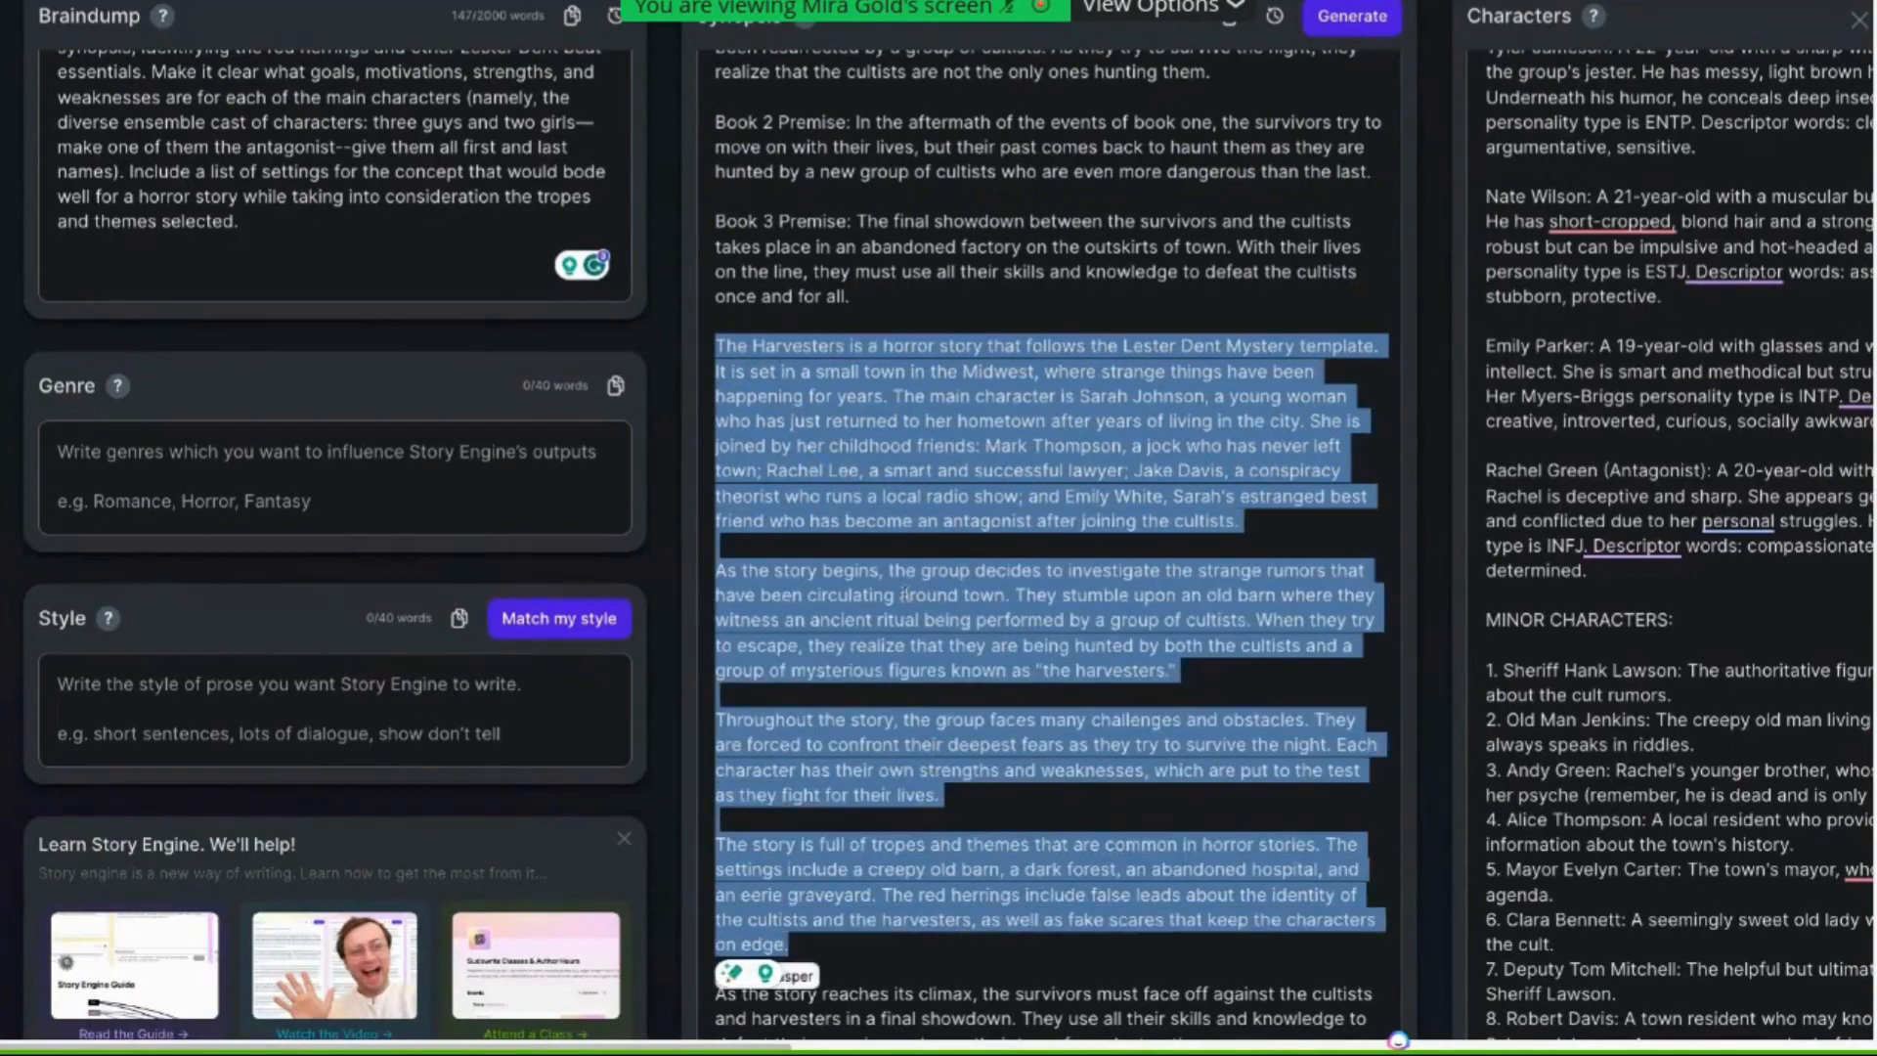
scroll(934, 583, up, 1)
scroll(933, 583, up, 3)
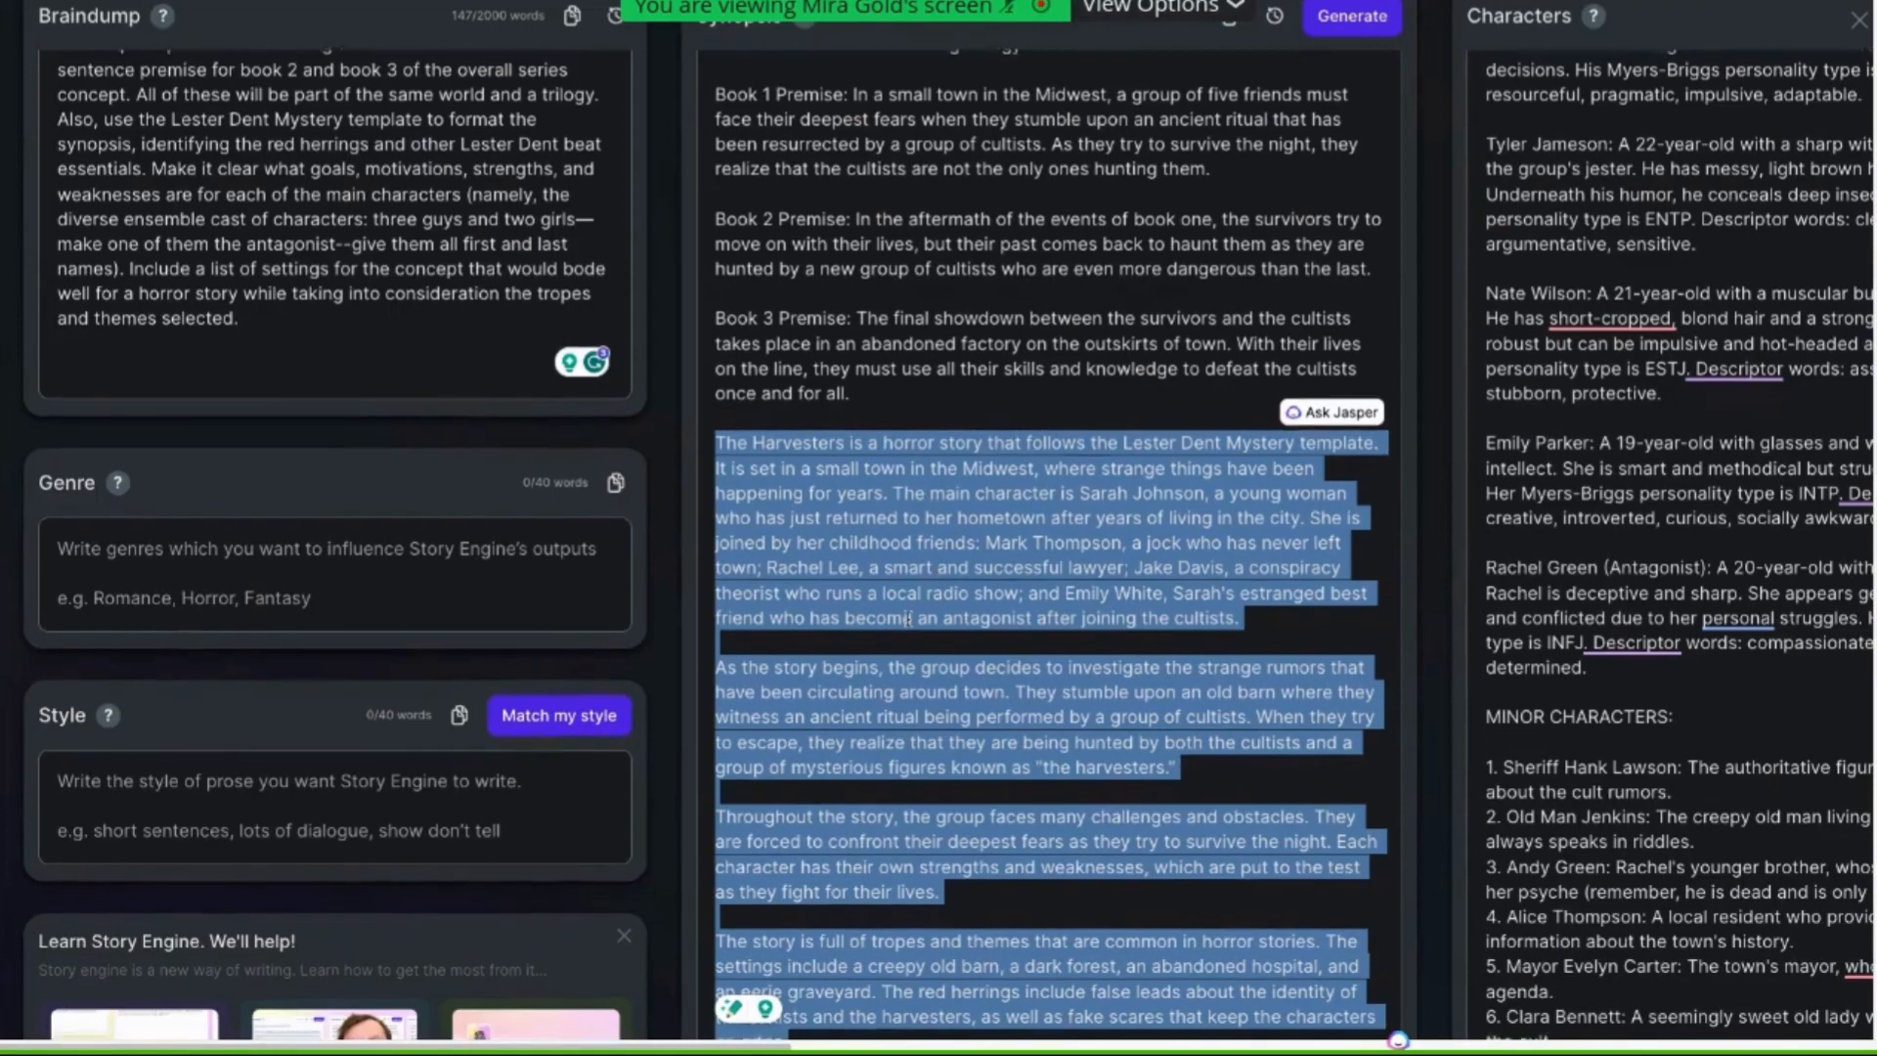
scroll(909, 616, down, 2)
scroll(909, 616, down, 2)
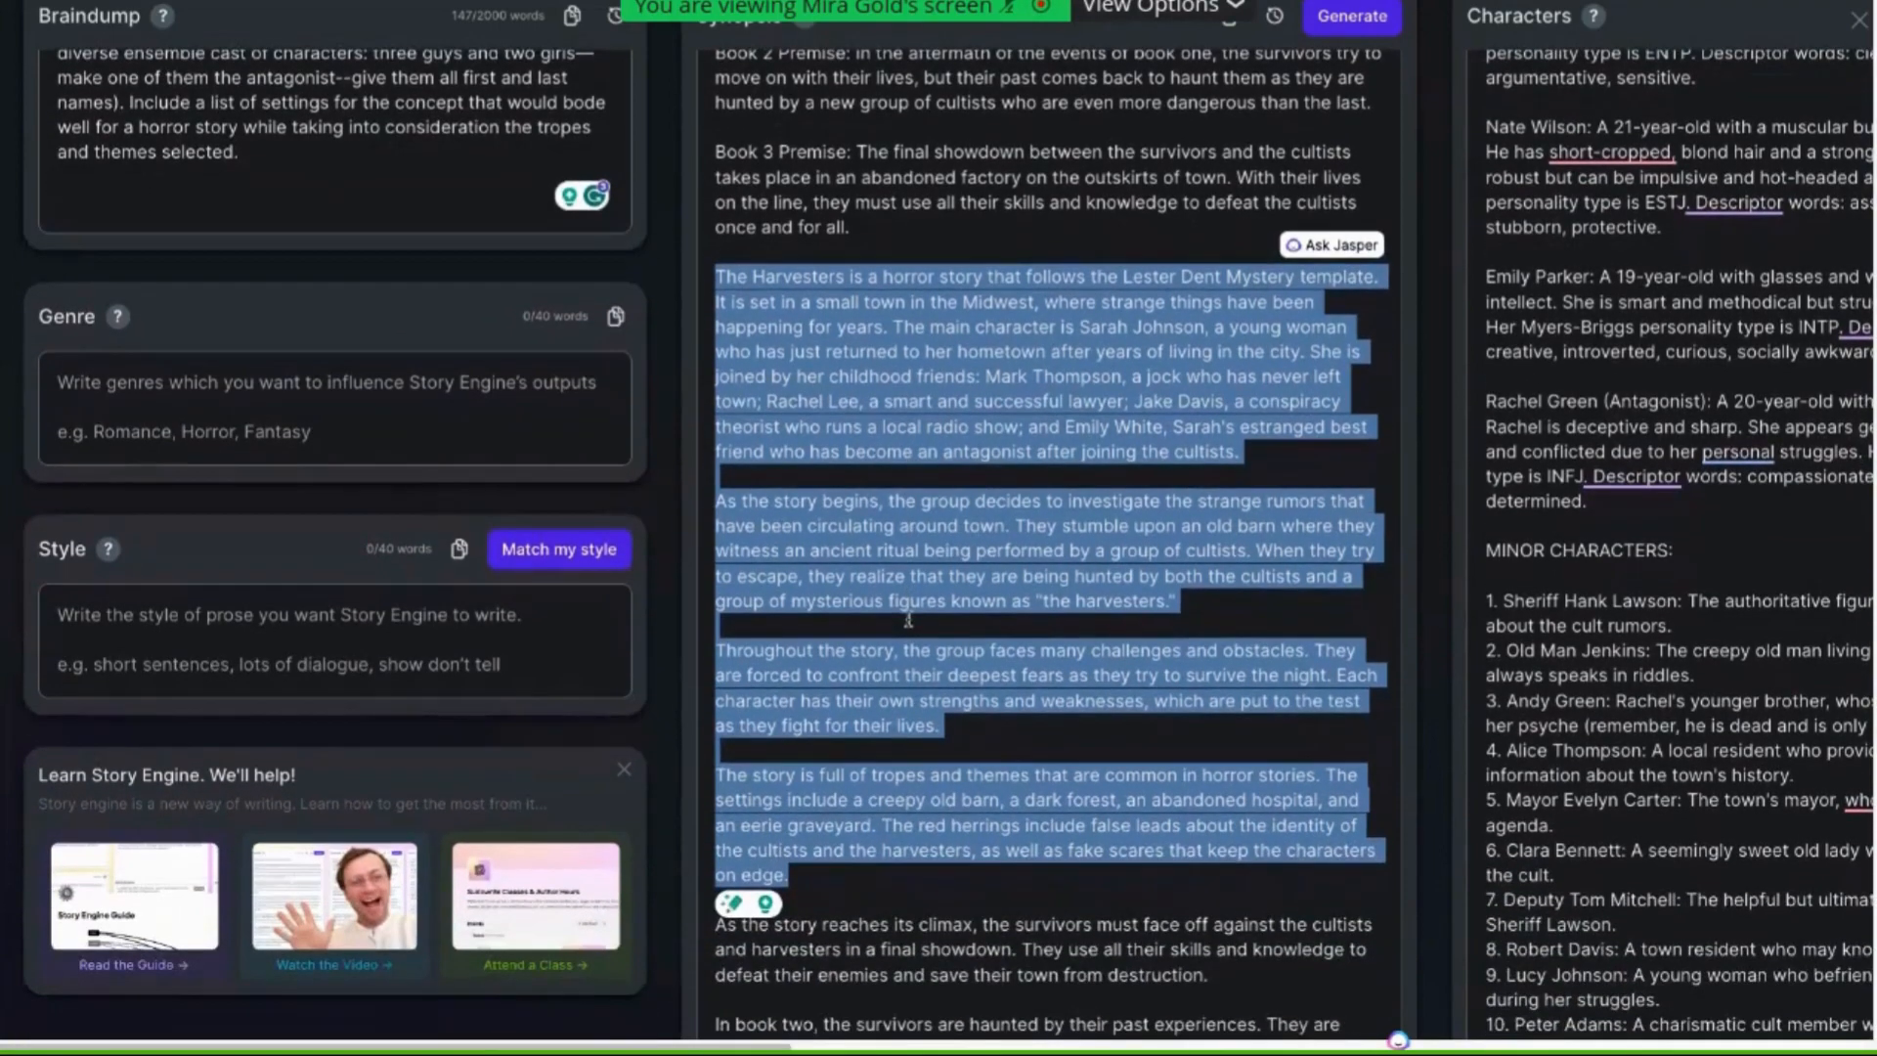
click(928, 428)
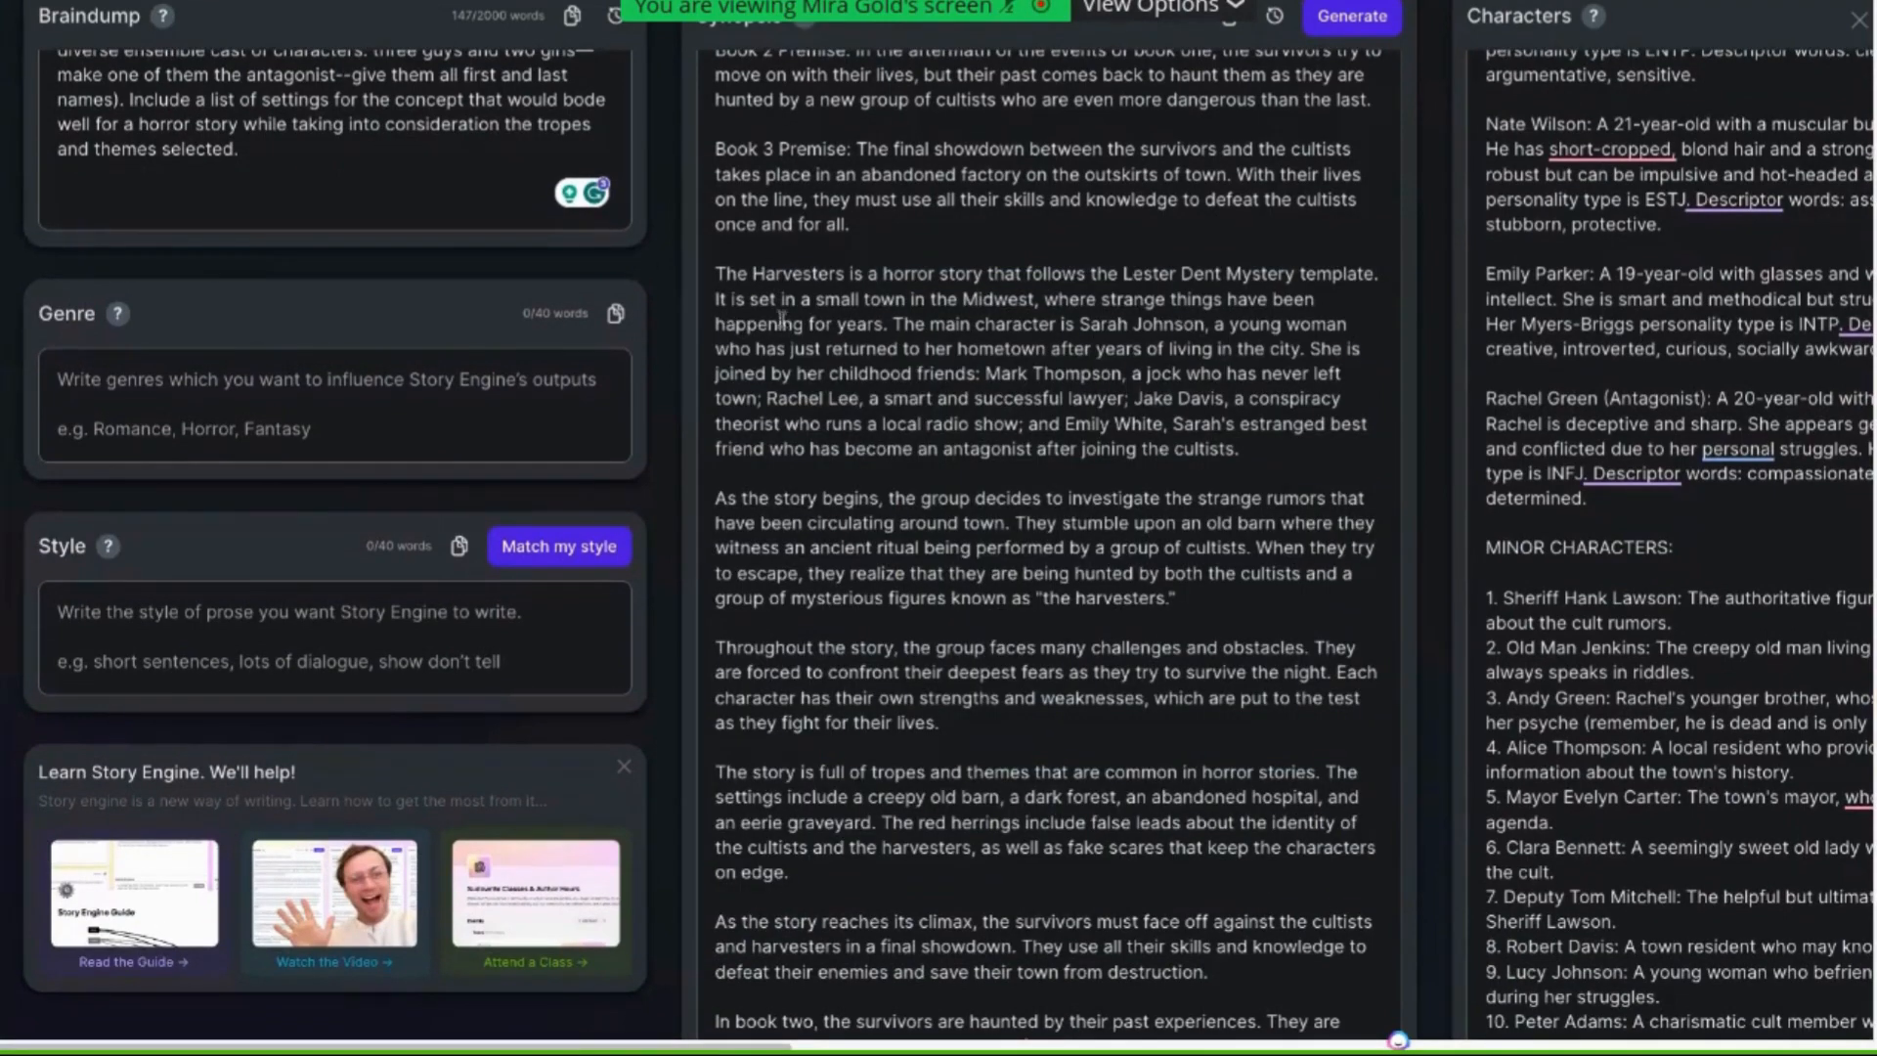
drag(715, 274, 794, 430)
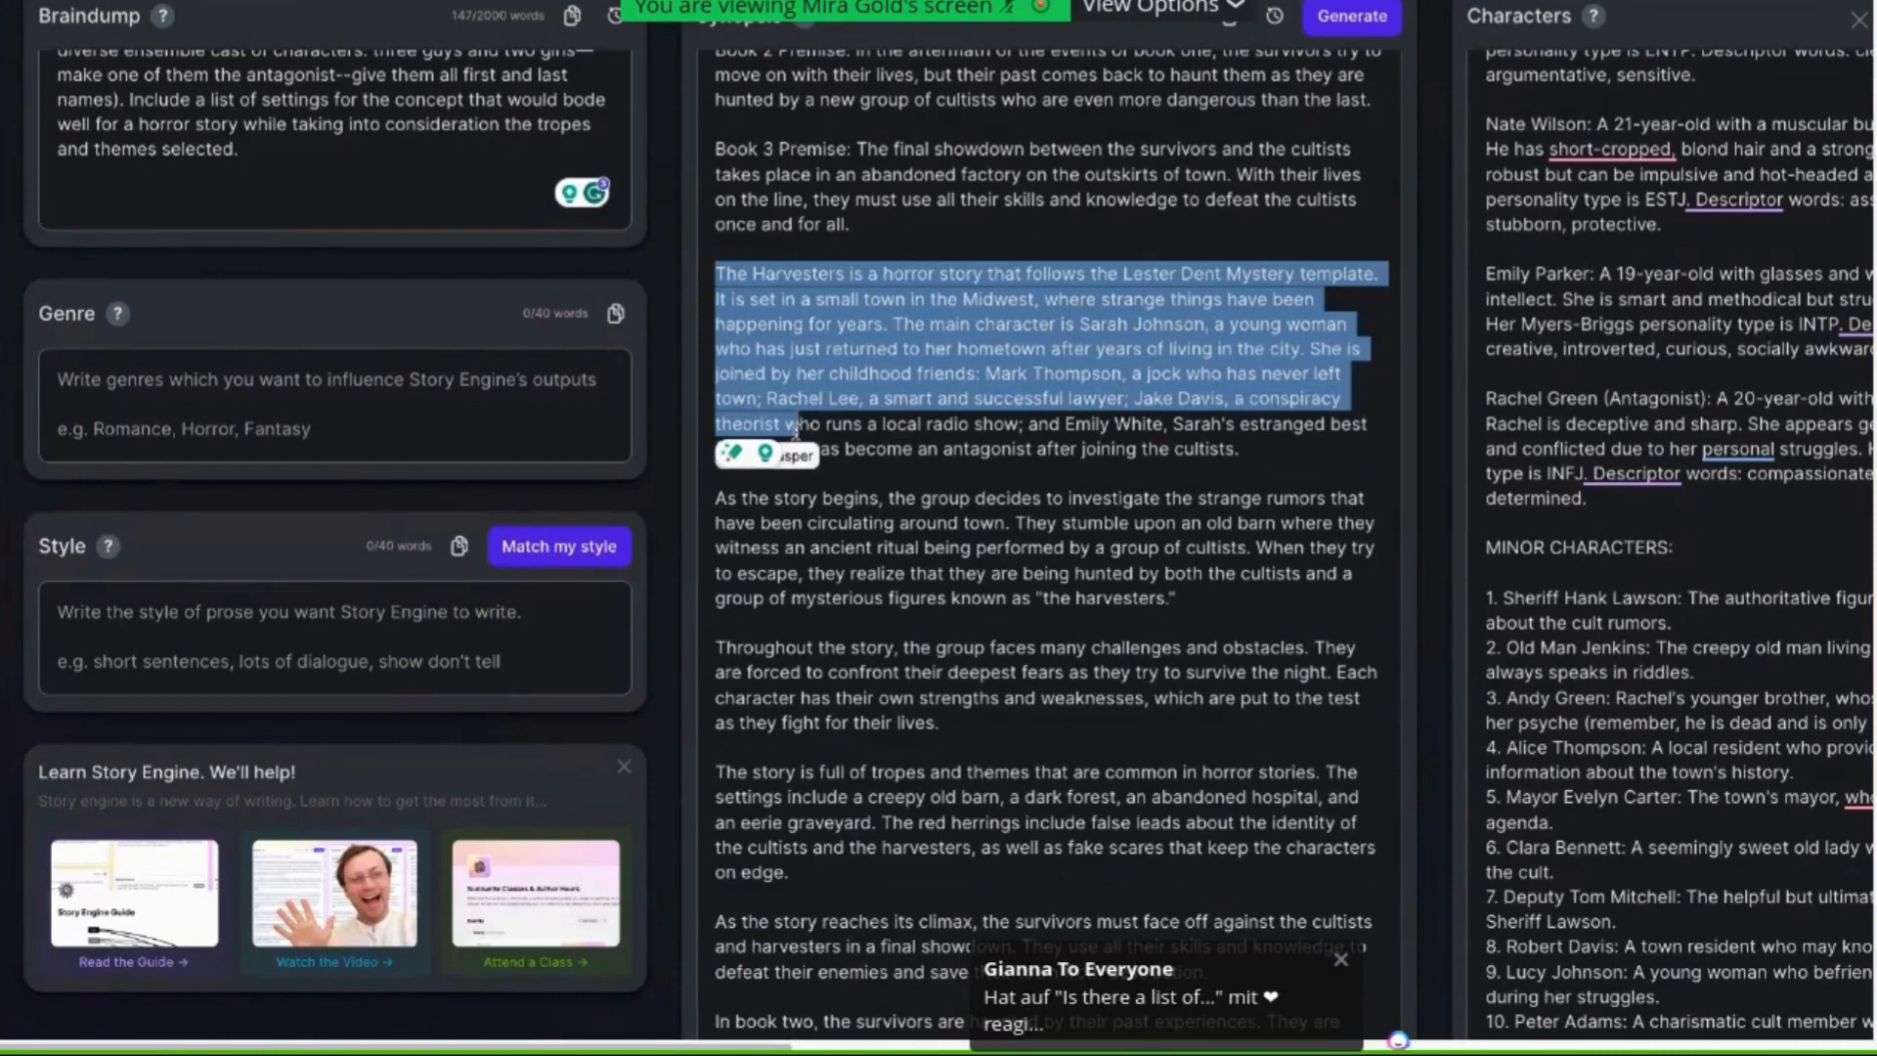
click(1009, 479)
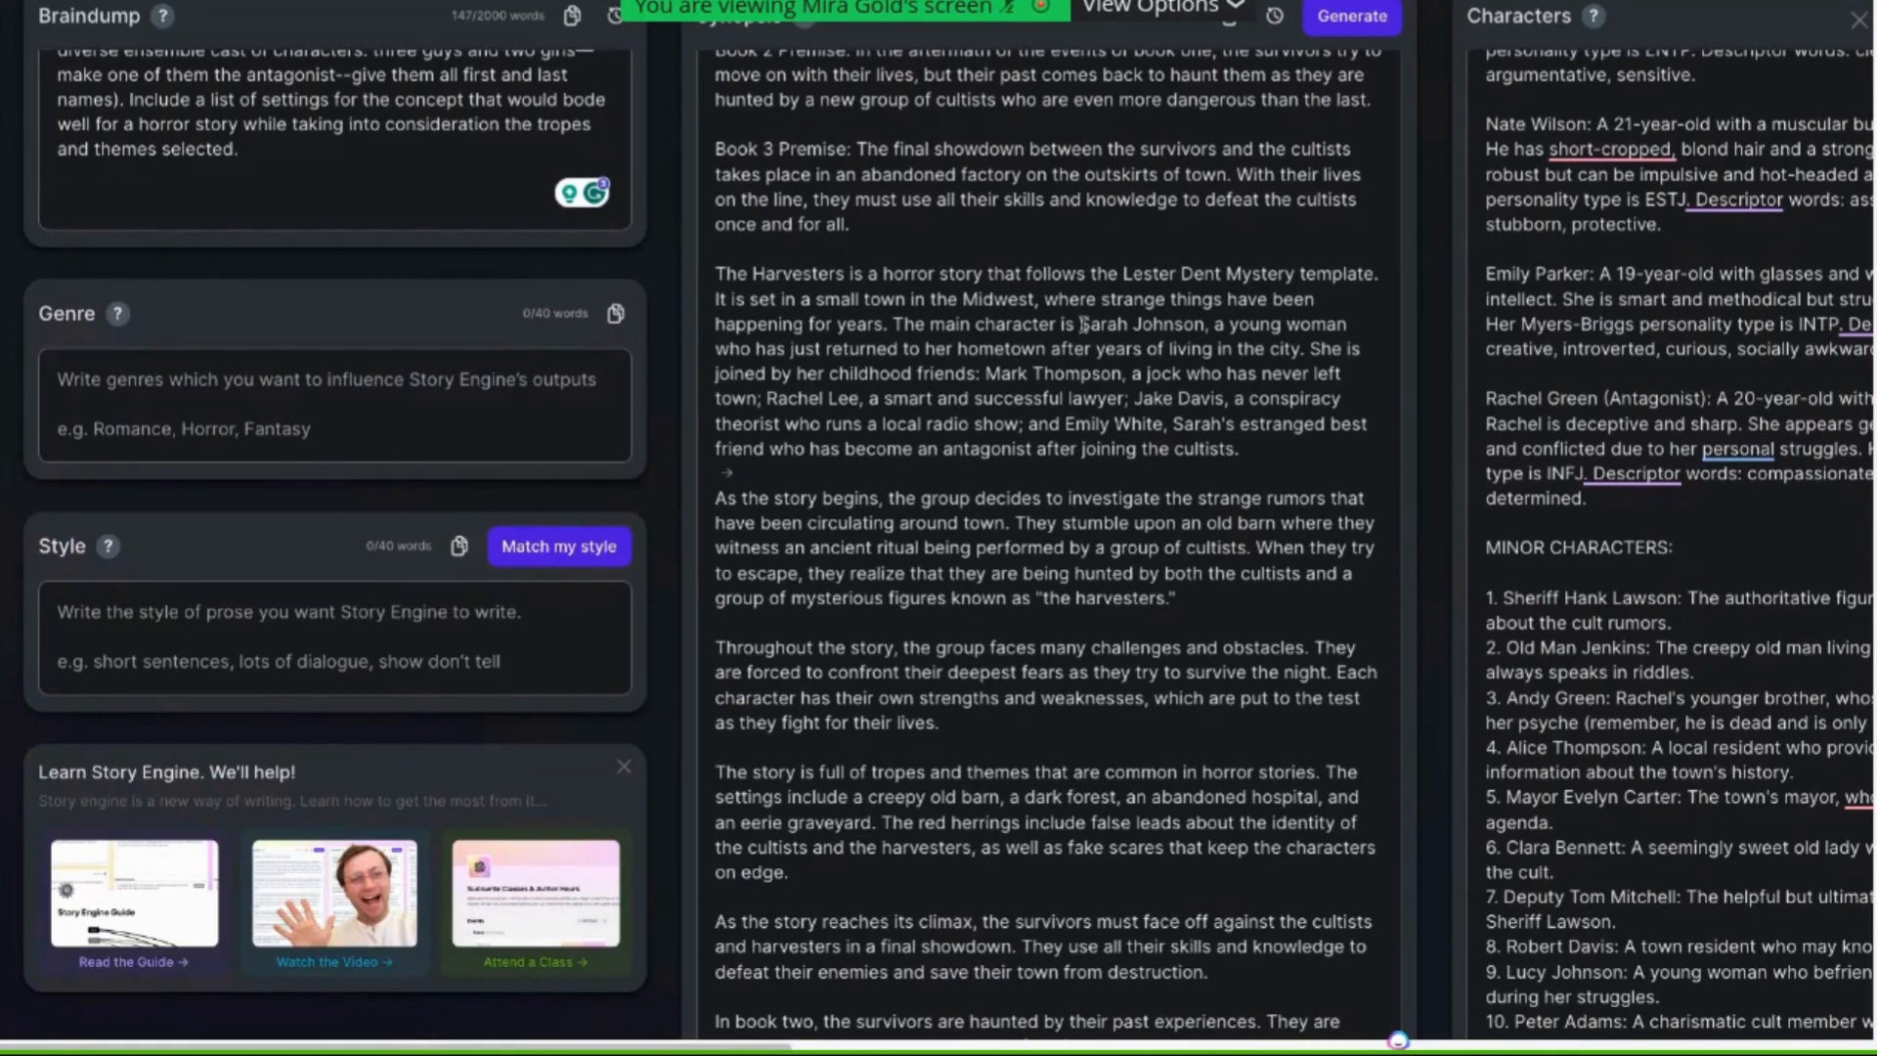
drag(1079, 324, 1194, 324)
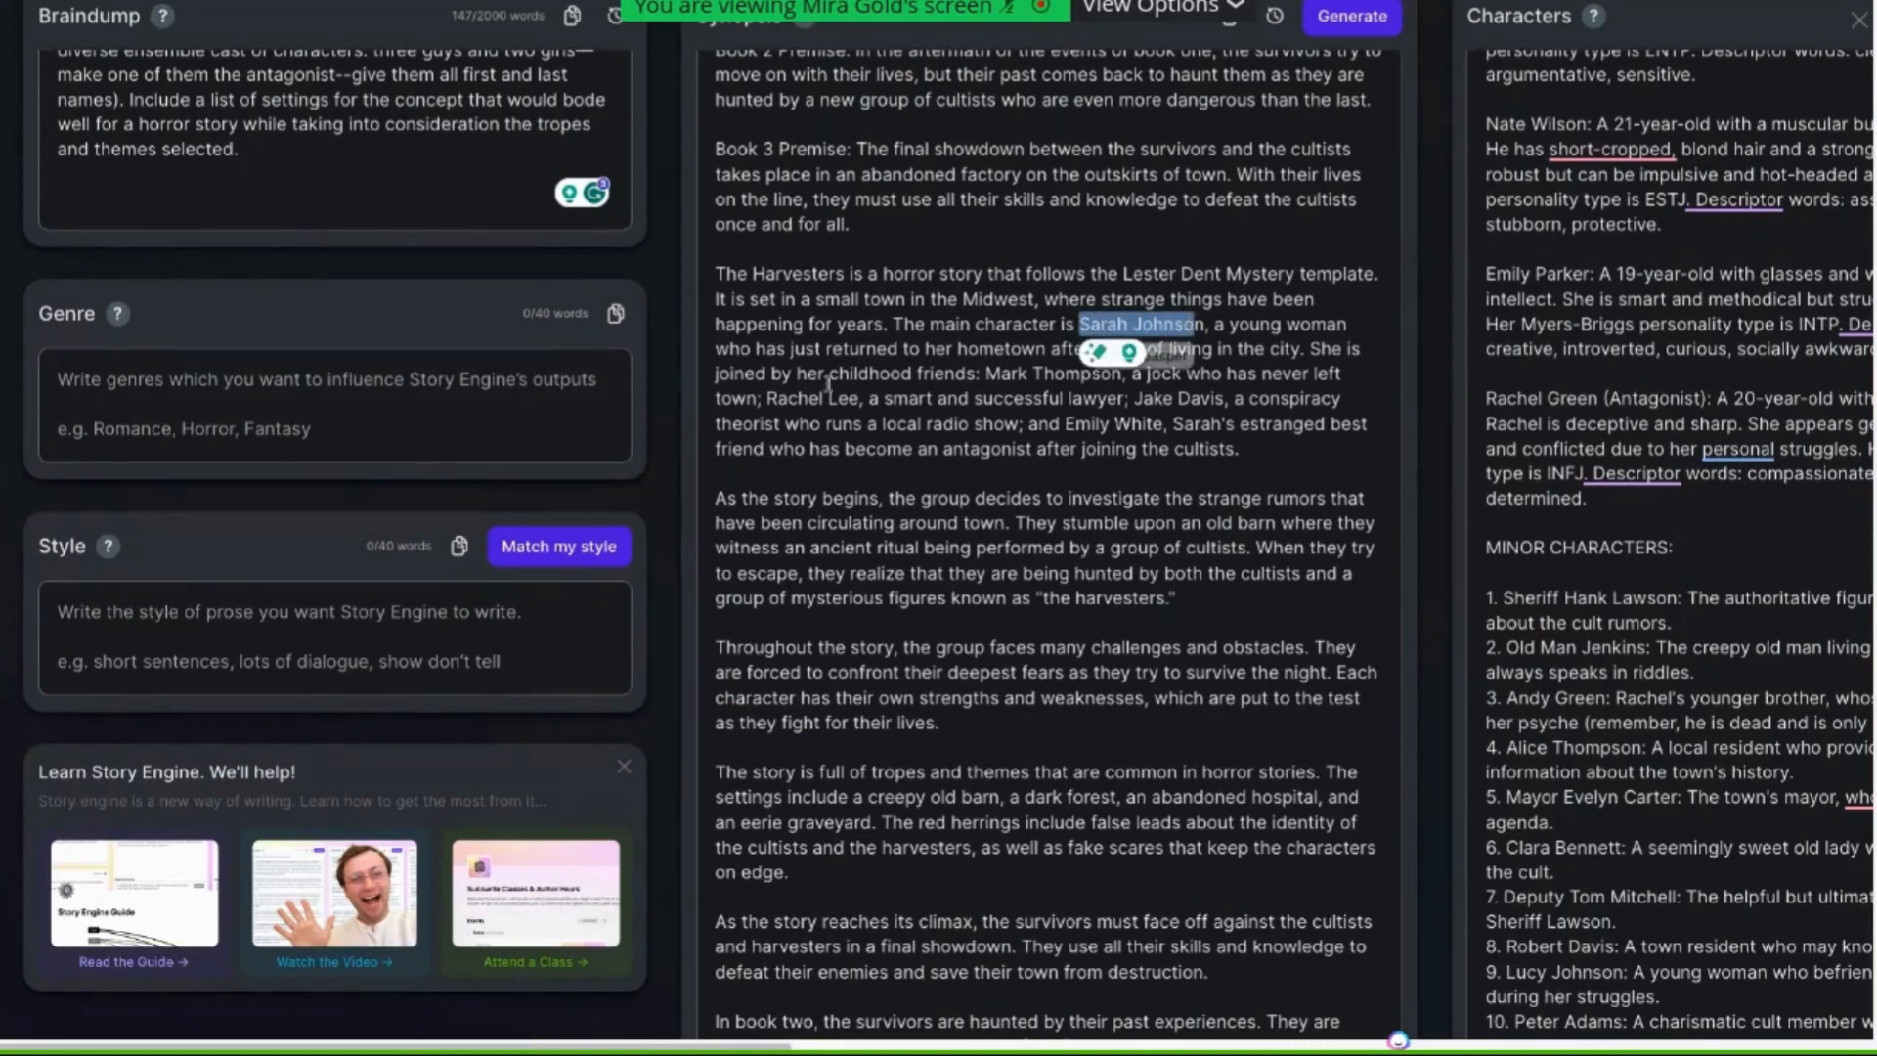
Highlight the main character's childhood friends in the synopsis's story description
click(837, 397)
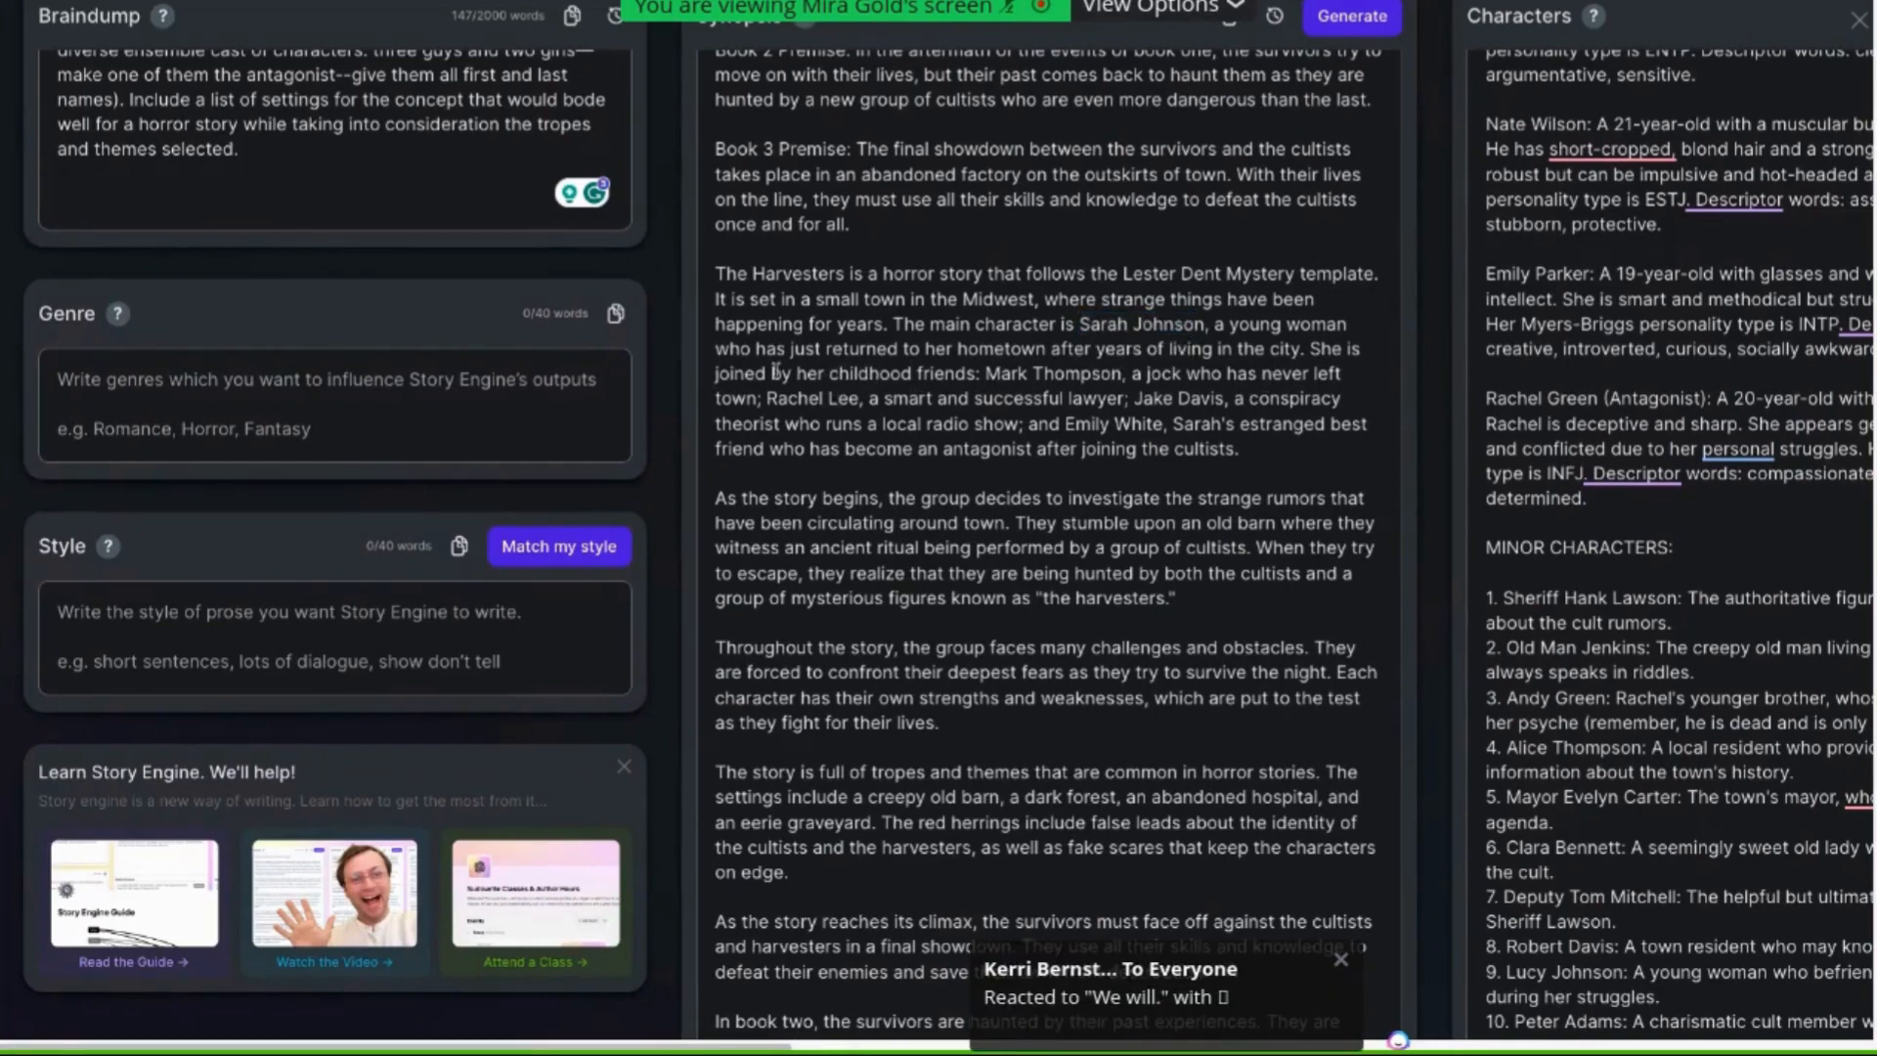
drag(814, 372, 1122, 374)
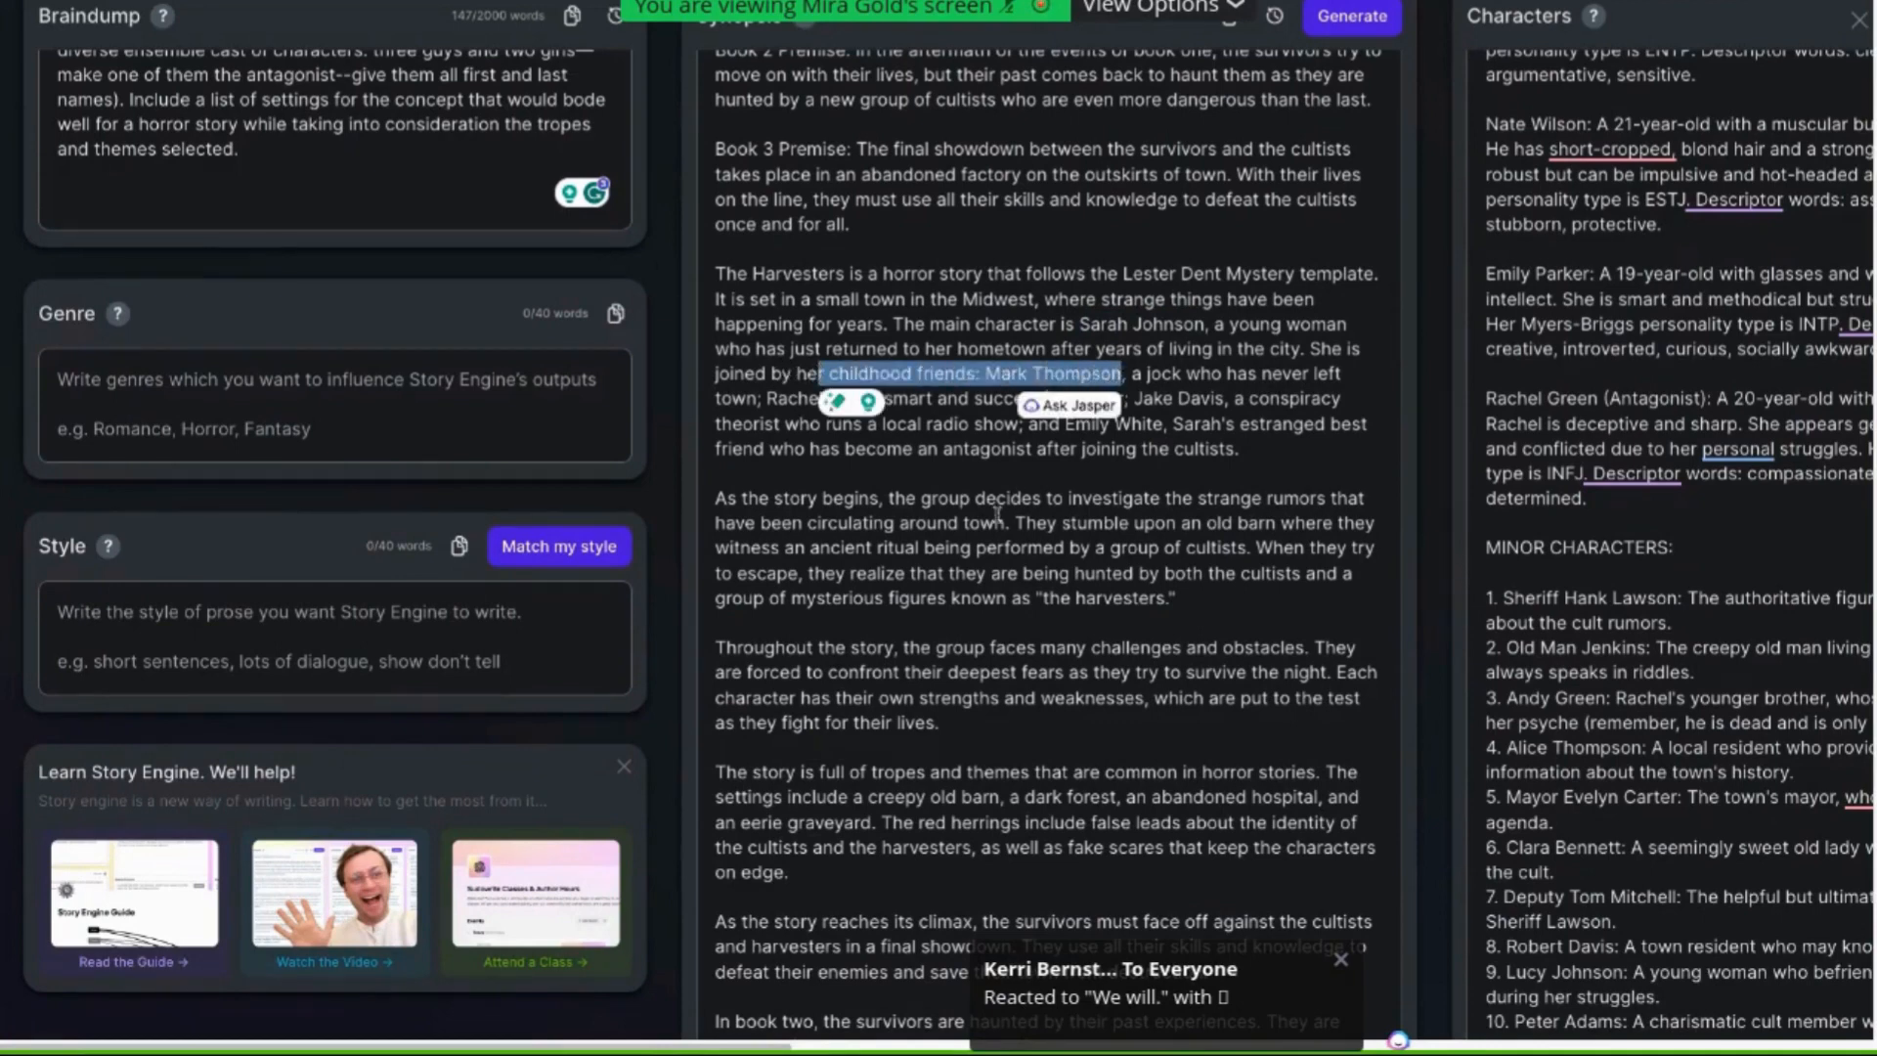
scroll(998, 510, down, 1)
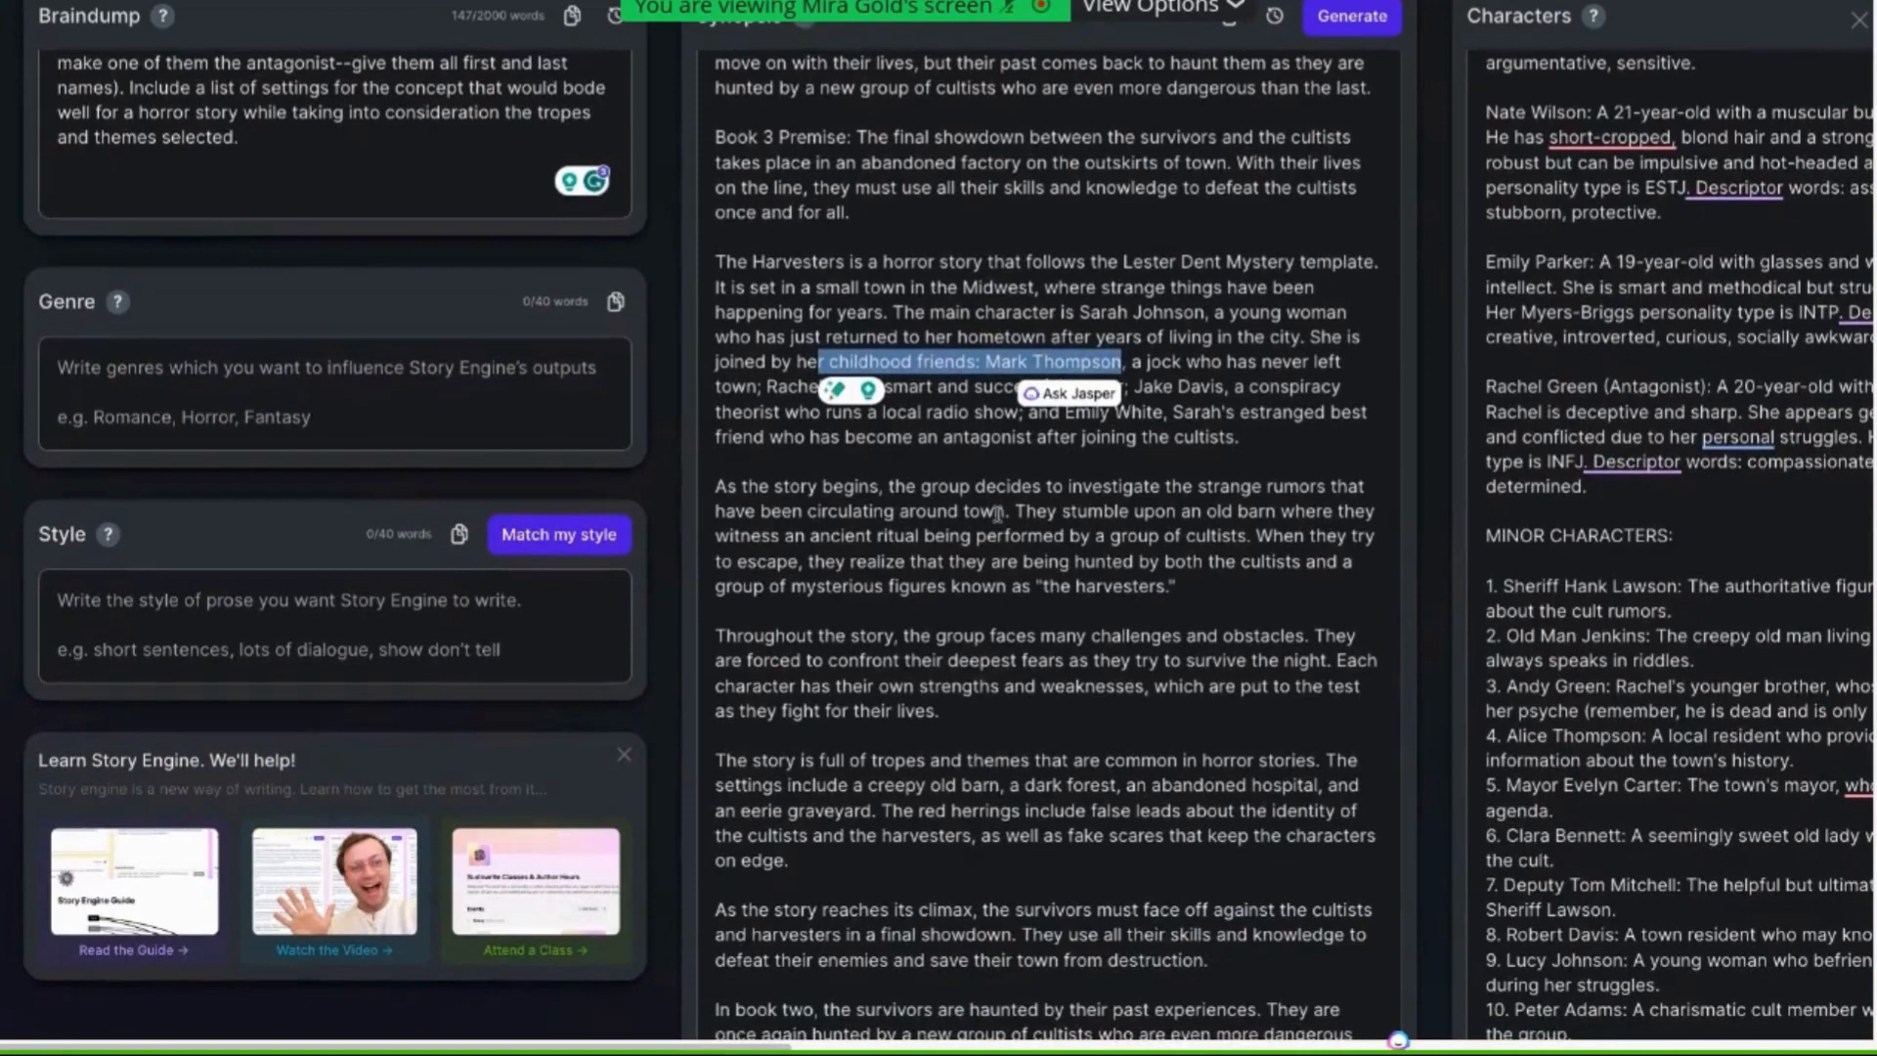
click(997, 450)
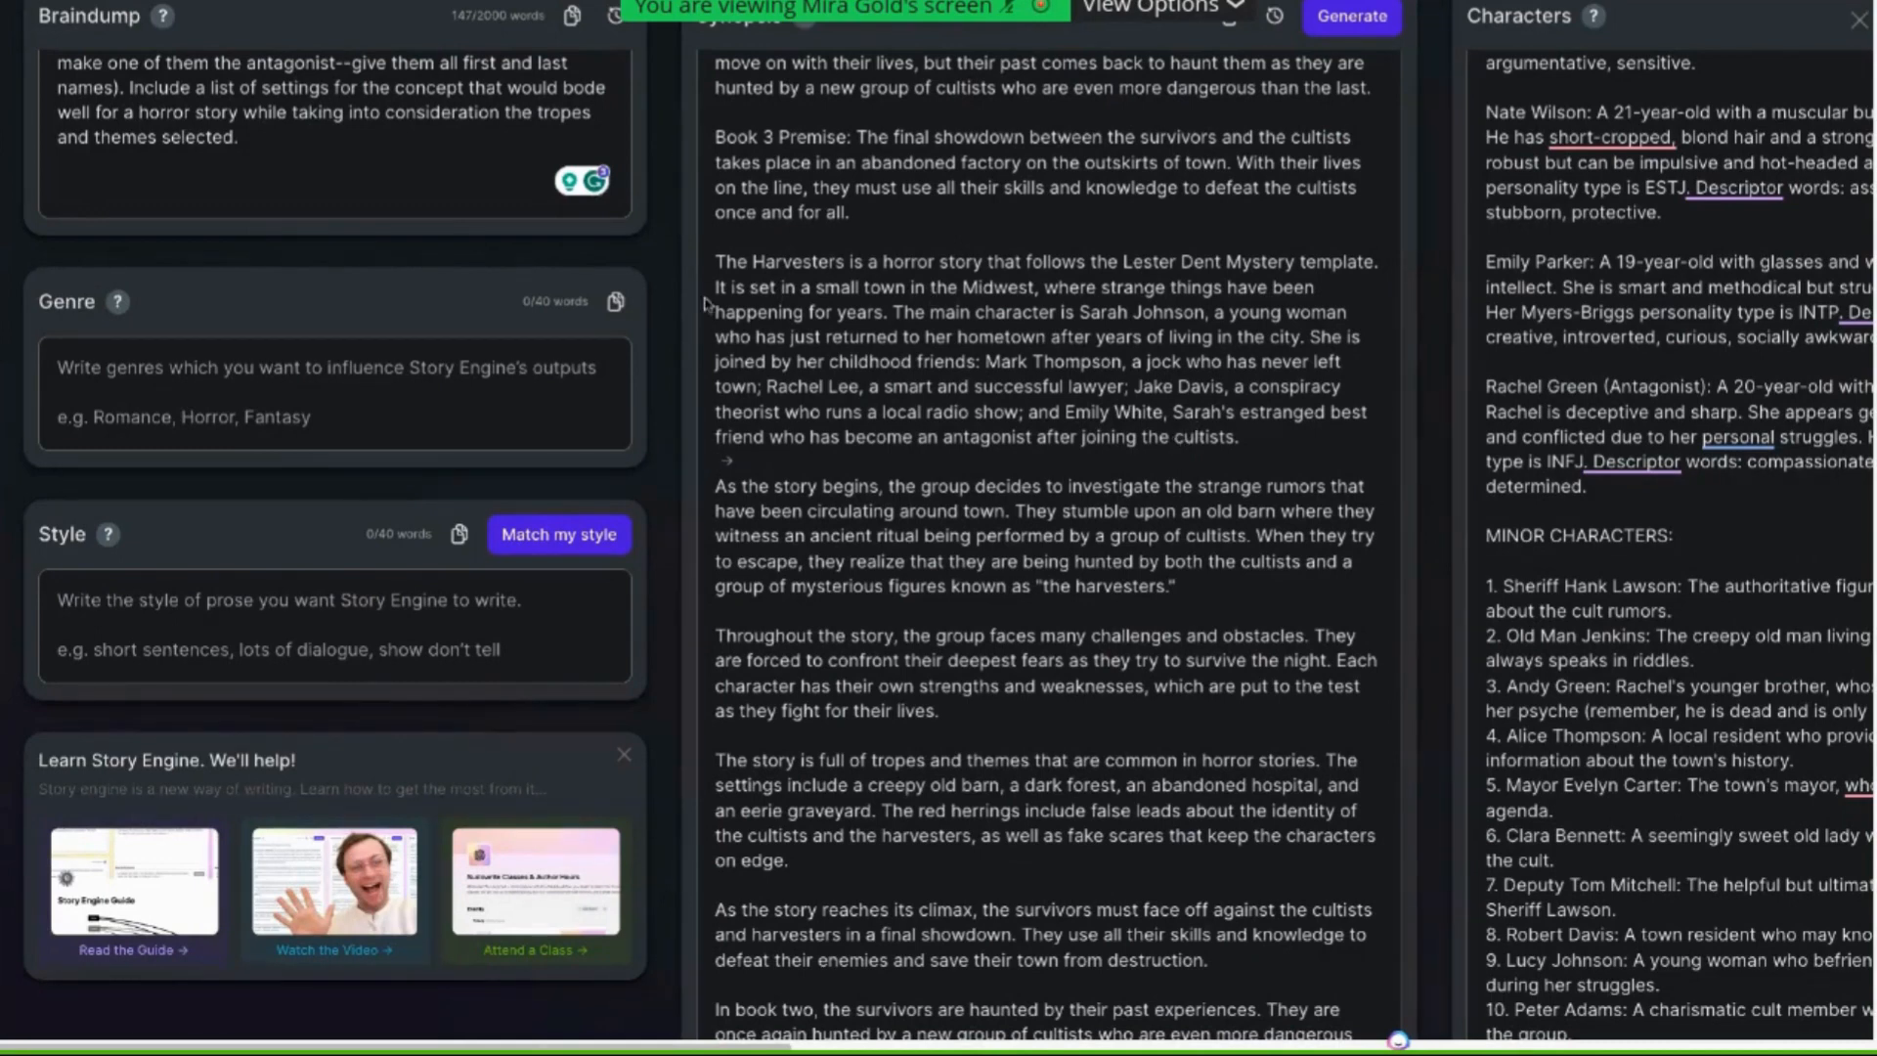
Highlight the braindump's request for the cast of three guys and two girls, and the braindump word count
scroll(439, 273, up, 1)
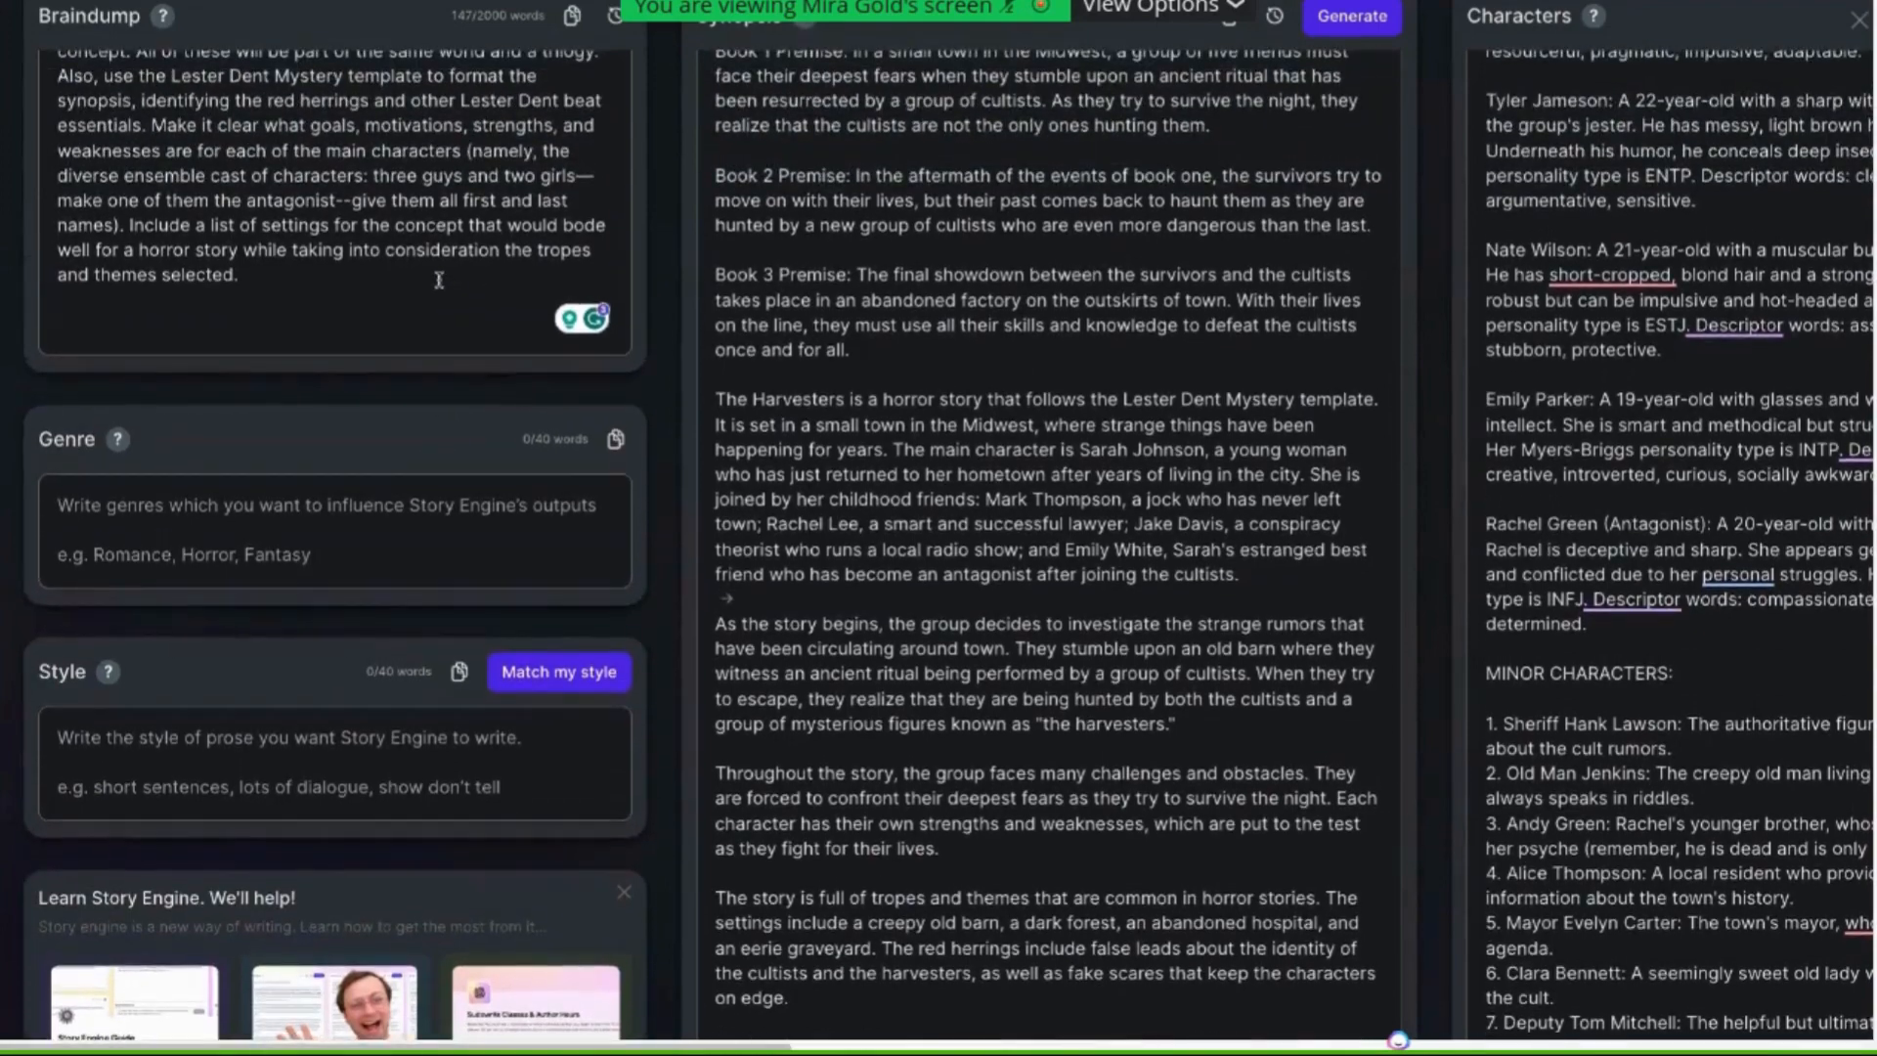
scroll(516, 126, up, 1)
triple_click(468, 160)
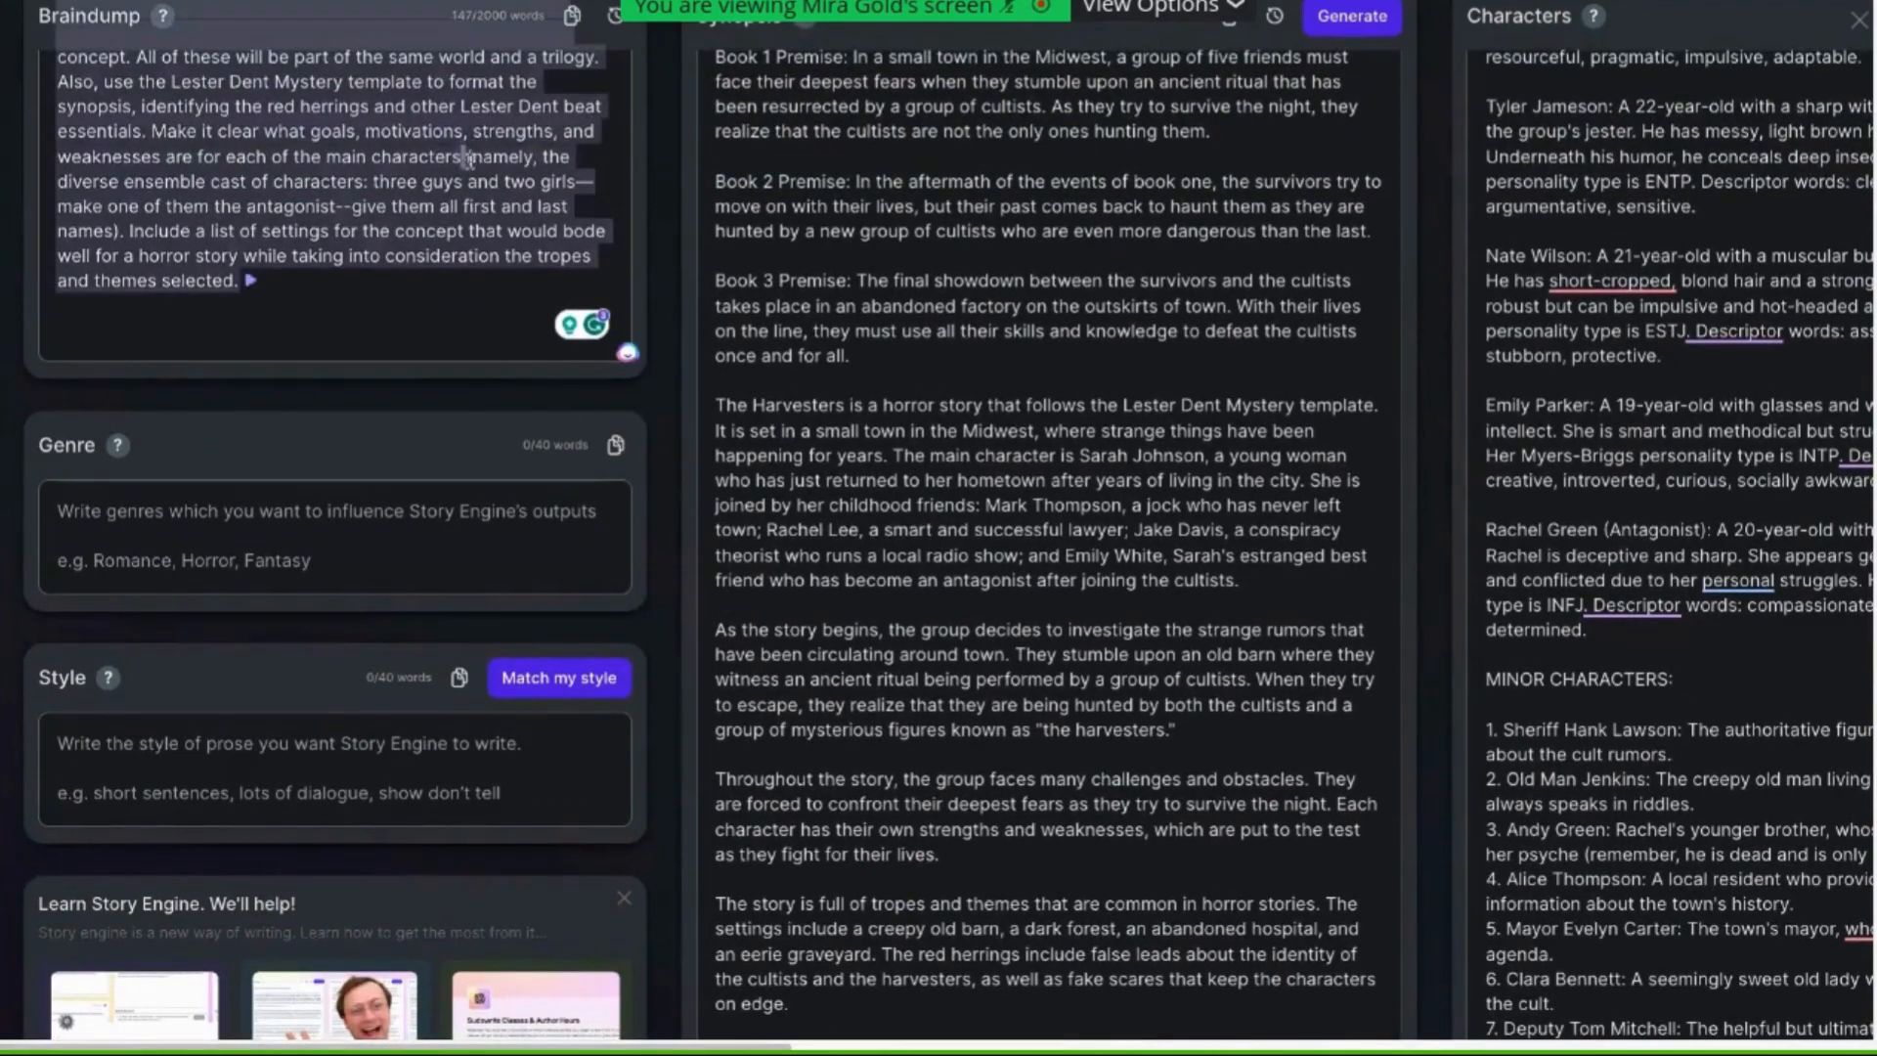
drag(467, 159, 583, 204)
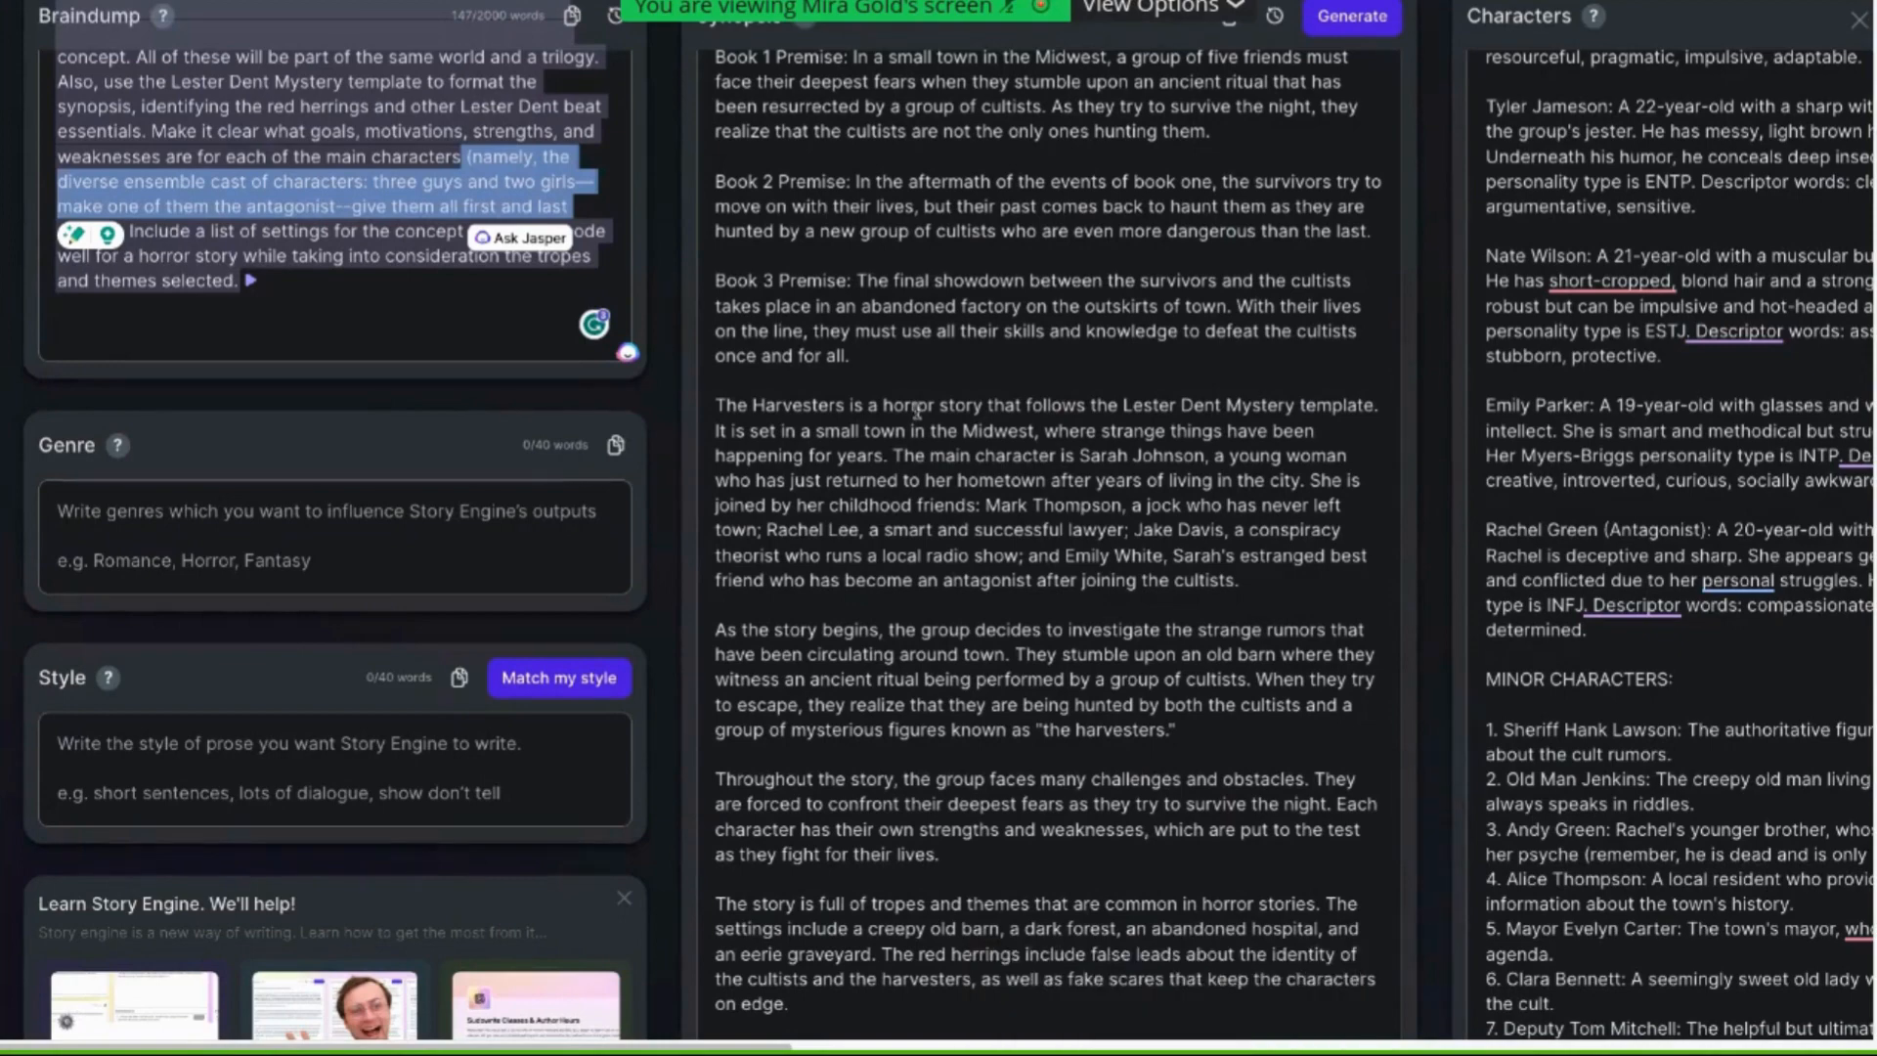
scroll(613, 499, up, 2)
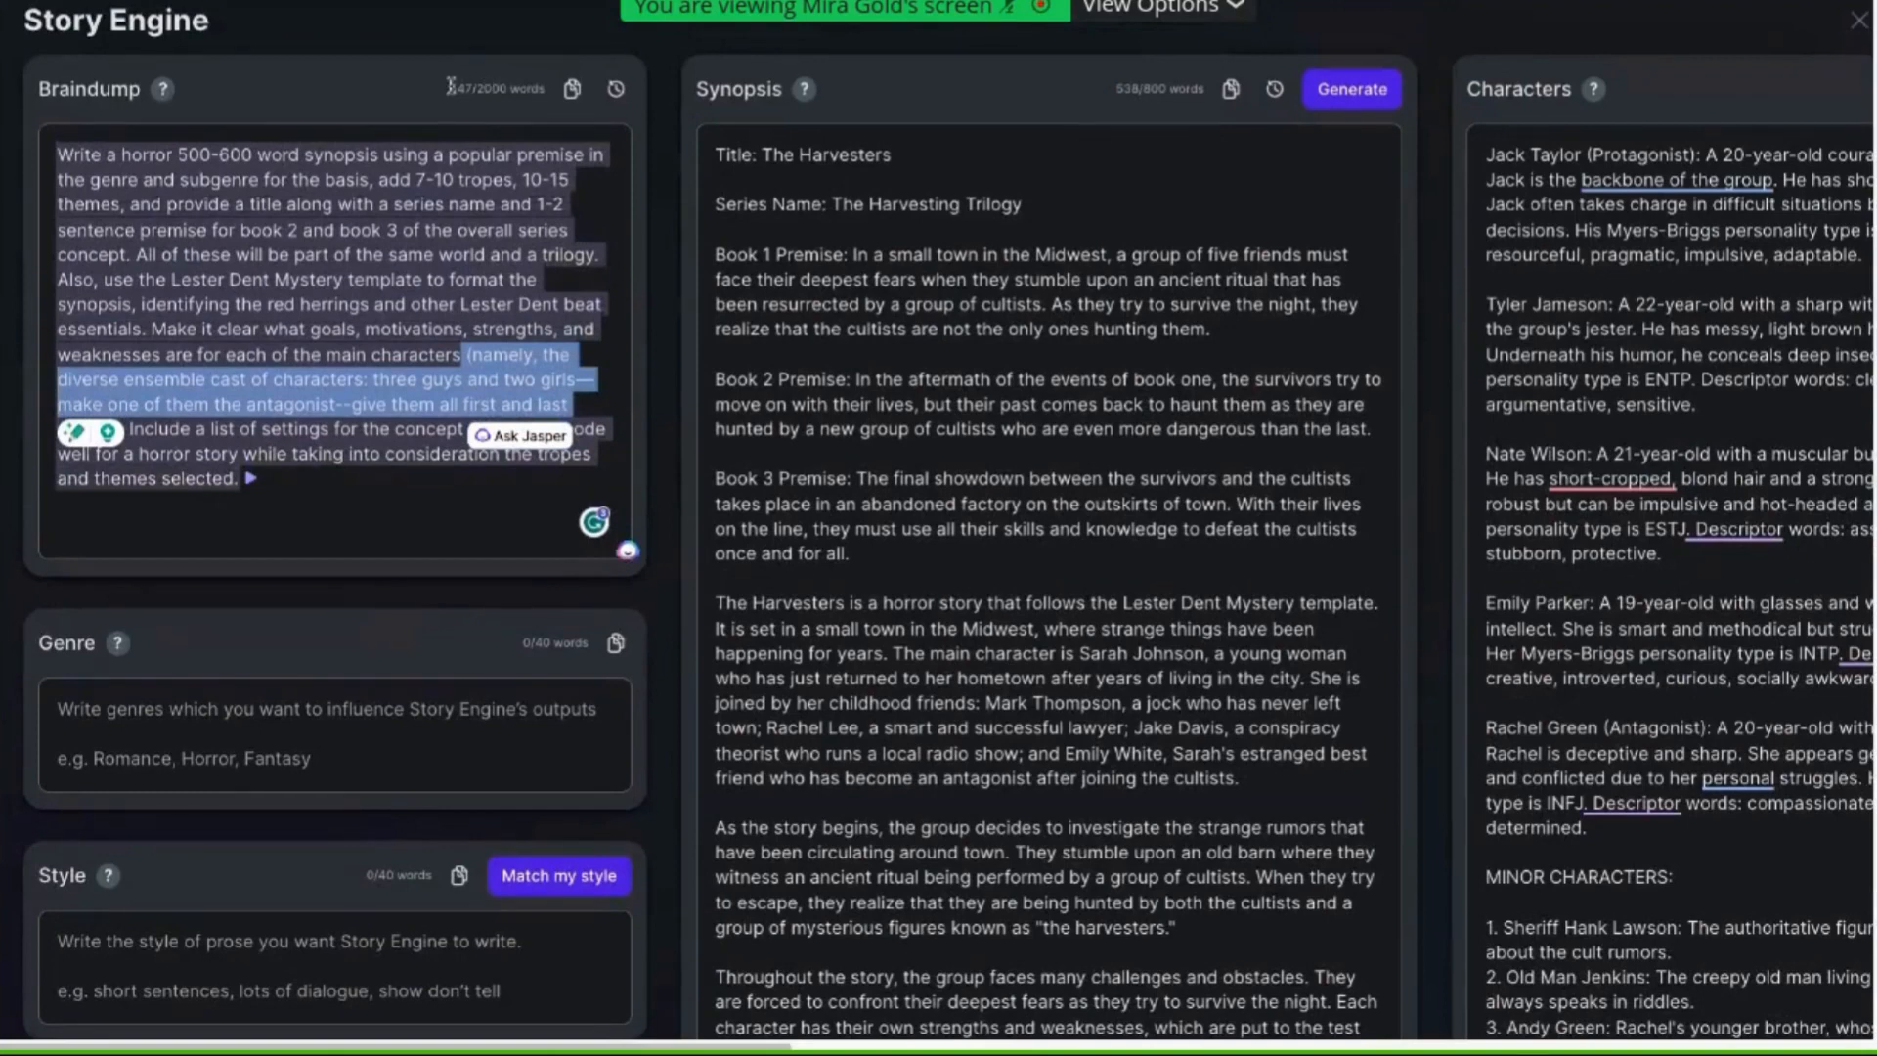
drag(452, 87, 510, 90)
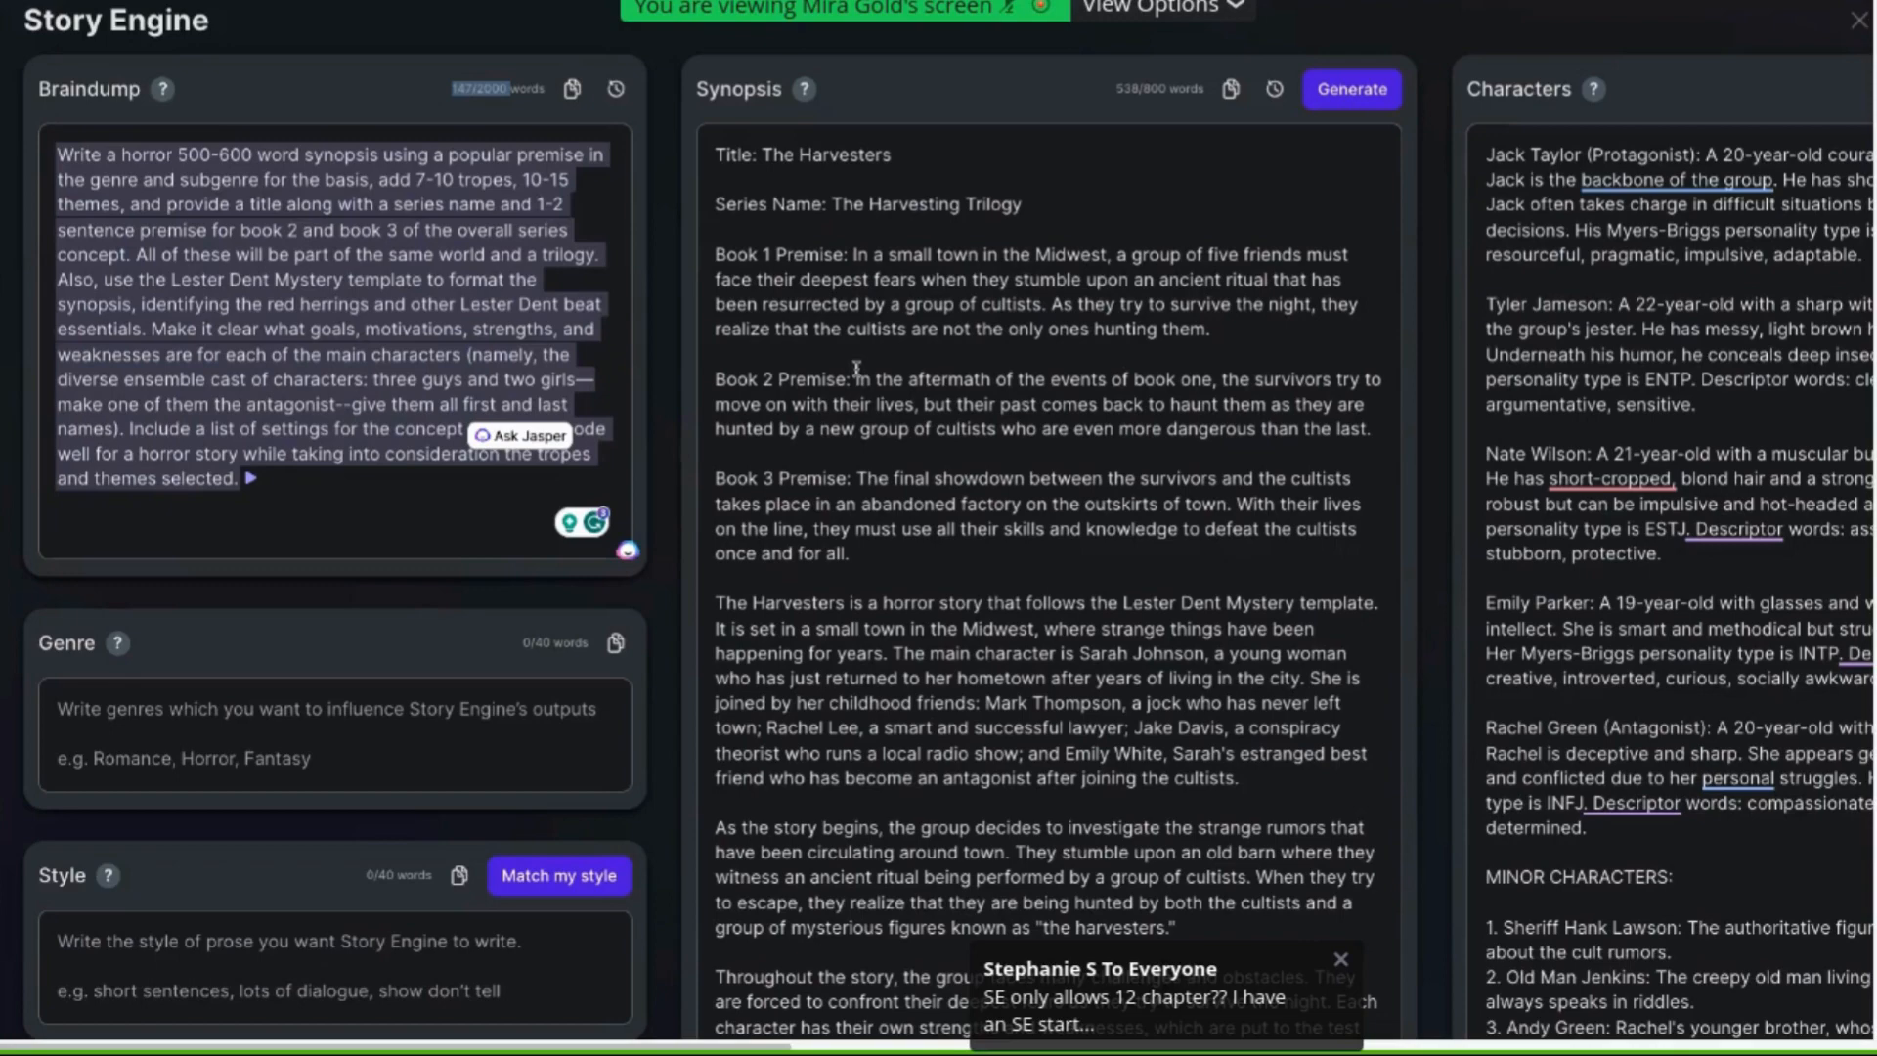
Highlight the opening of the story-begins paragraph and the tropes, settings and red herrings paragraph in the synopsis
scroll(968, 471, down, 1)
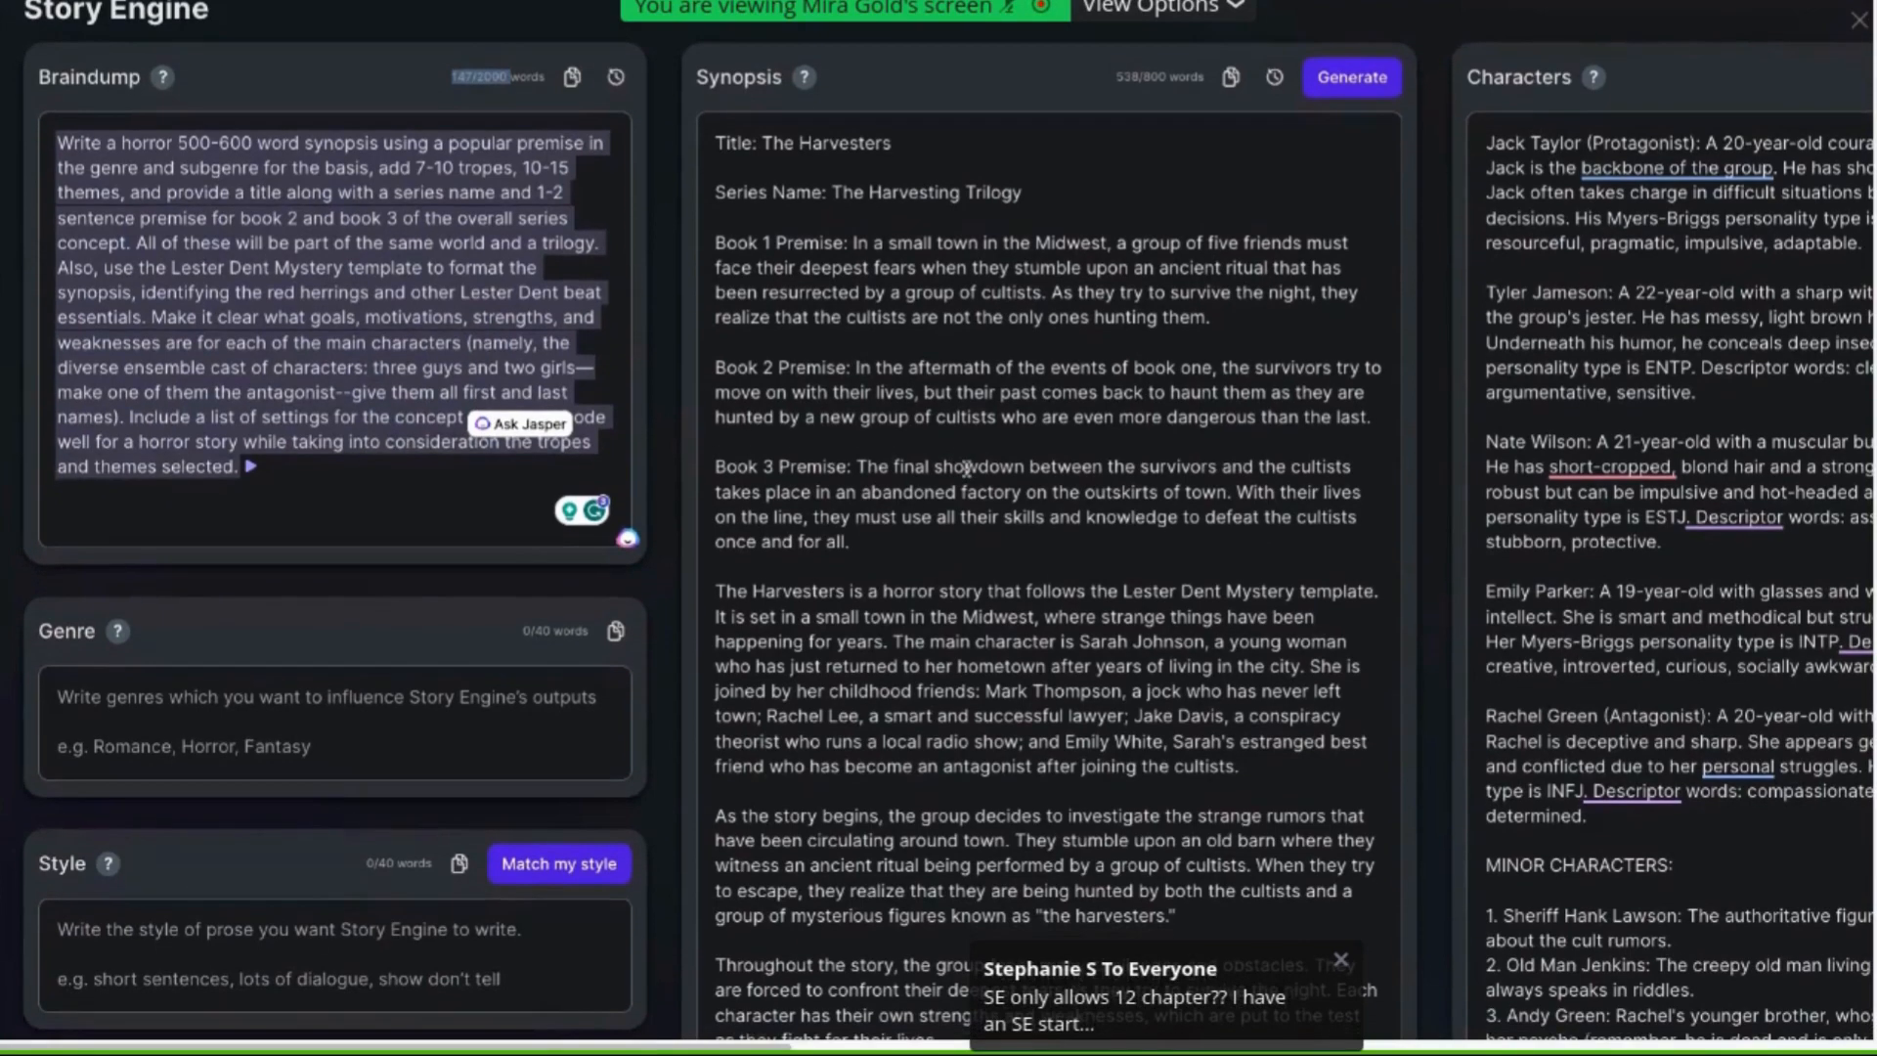
scroll(968, 467, down, 4)
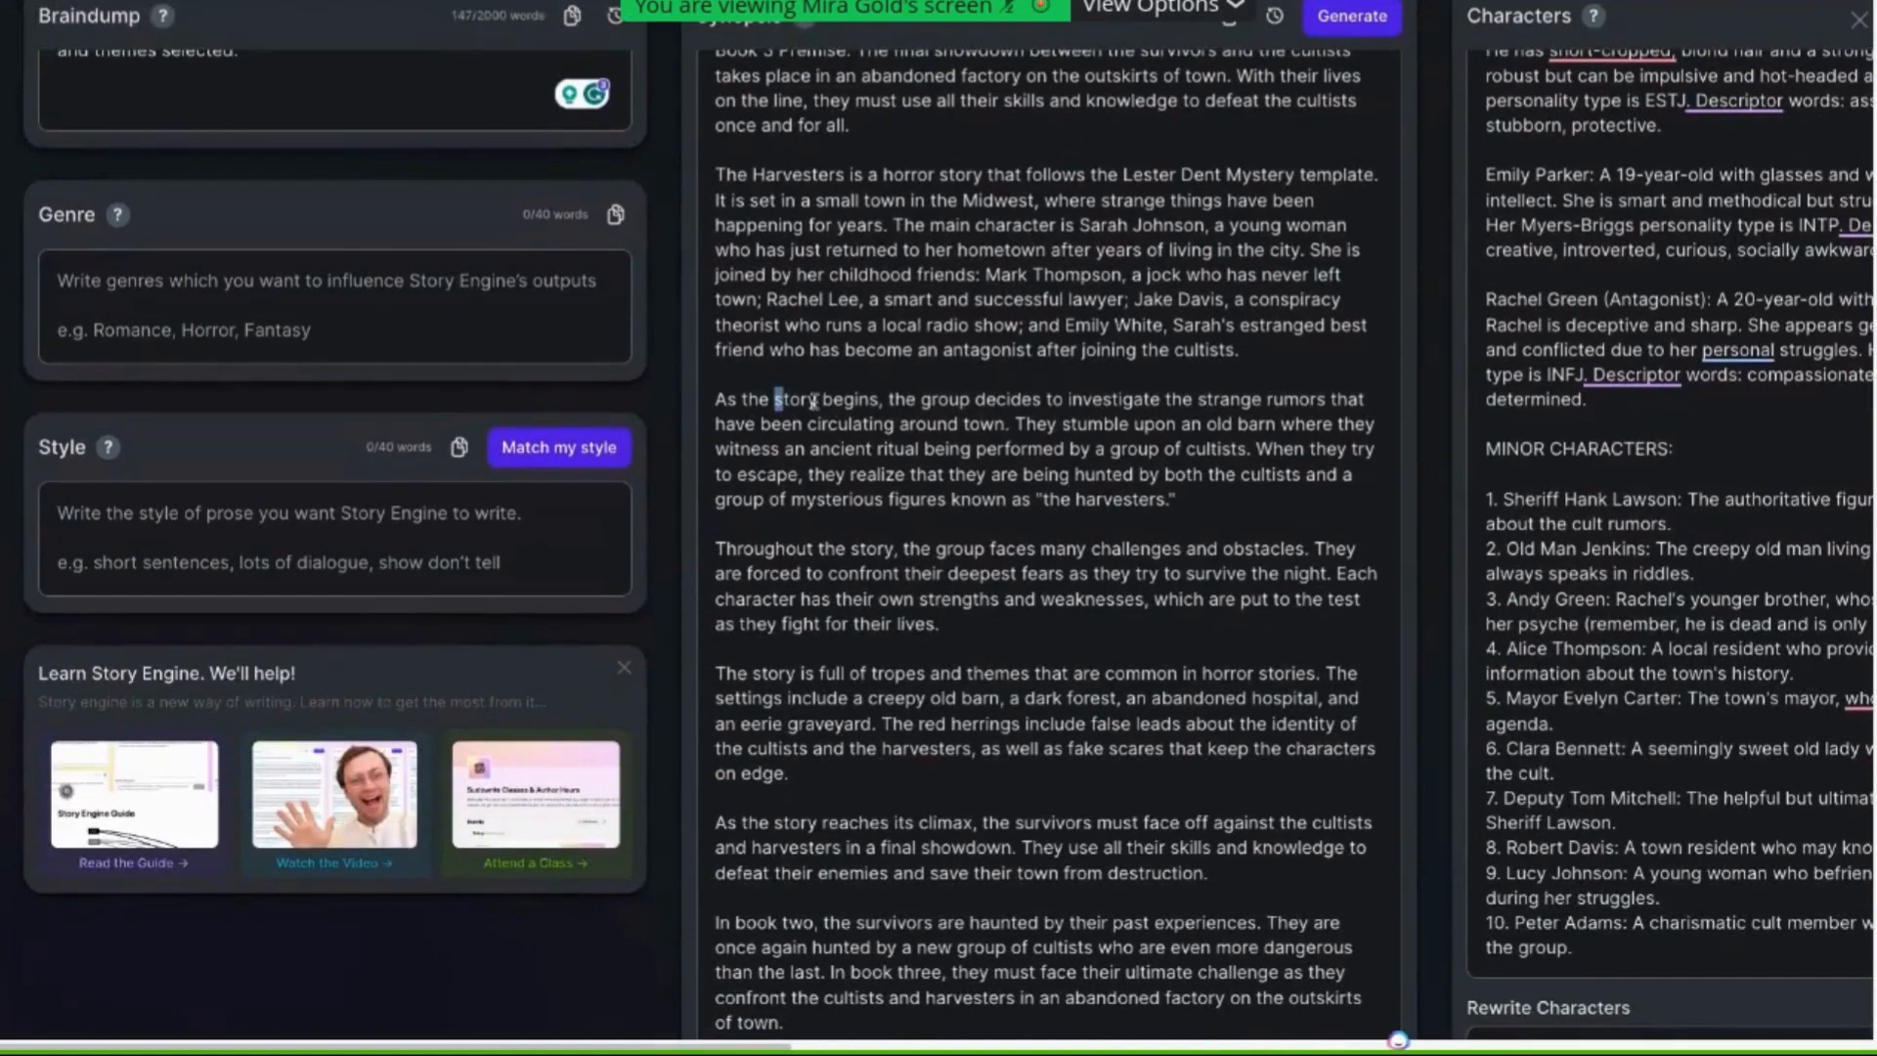
drag(776, 401, 942, 403)
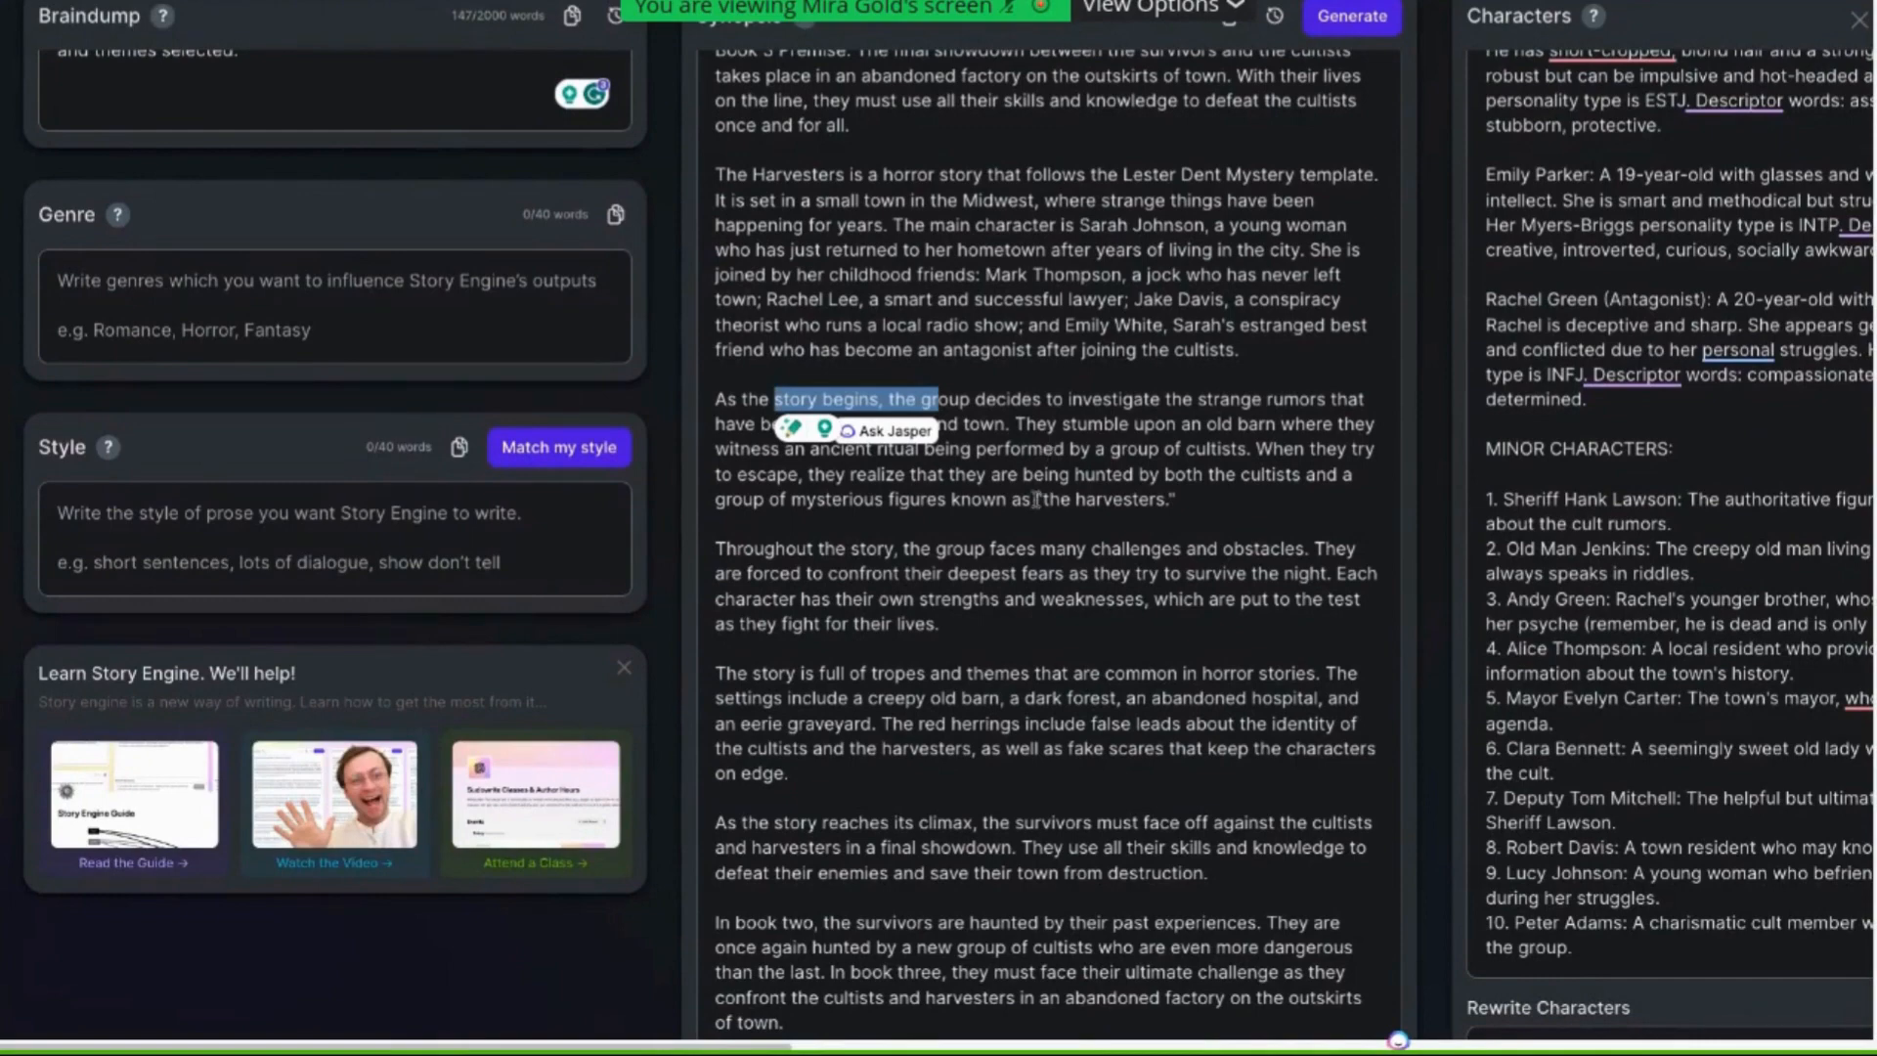
scroll(1038, 499, down, 1)
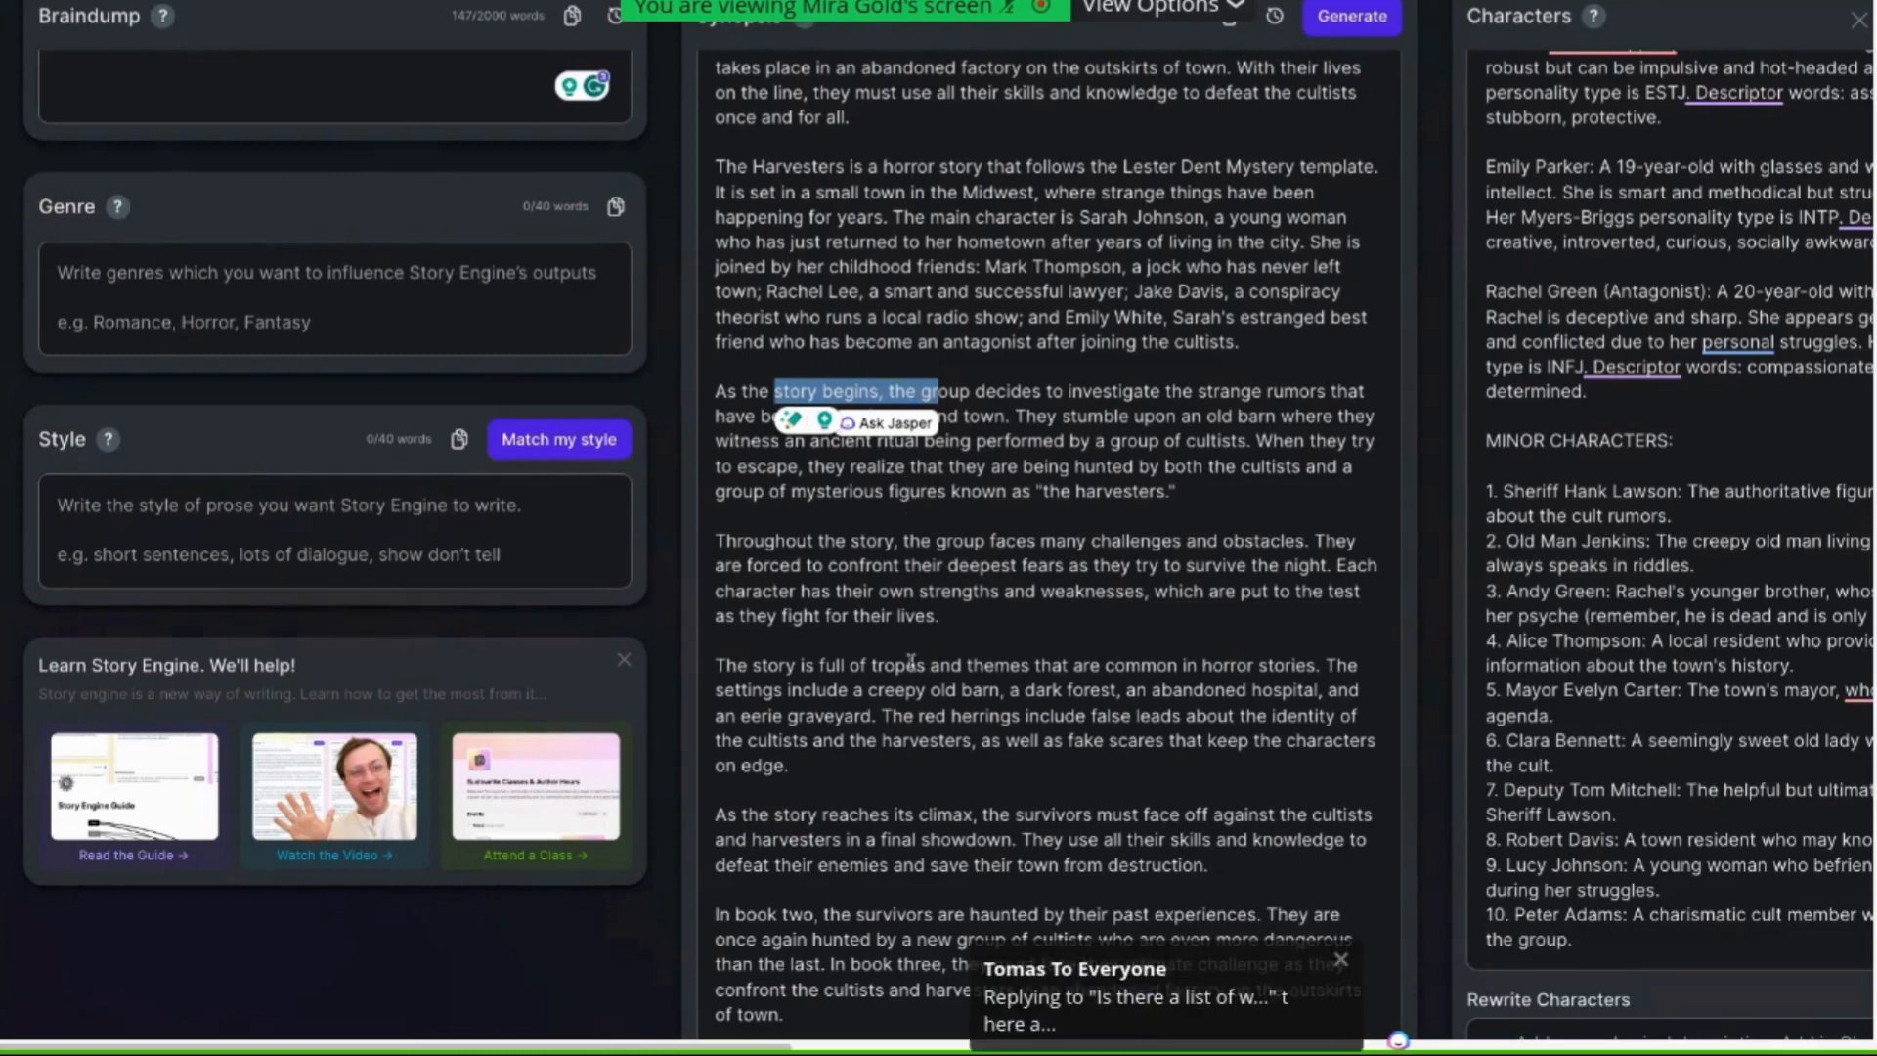
scroll(911, 663, down, 1)
click(717, 655)
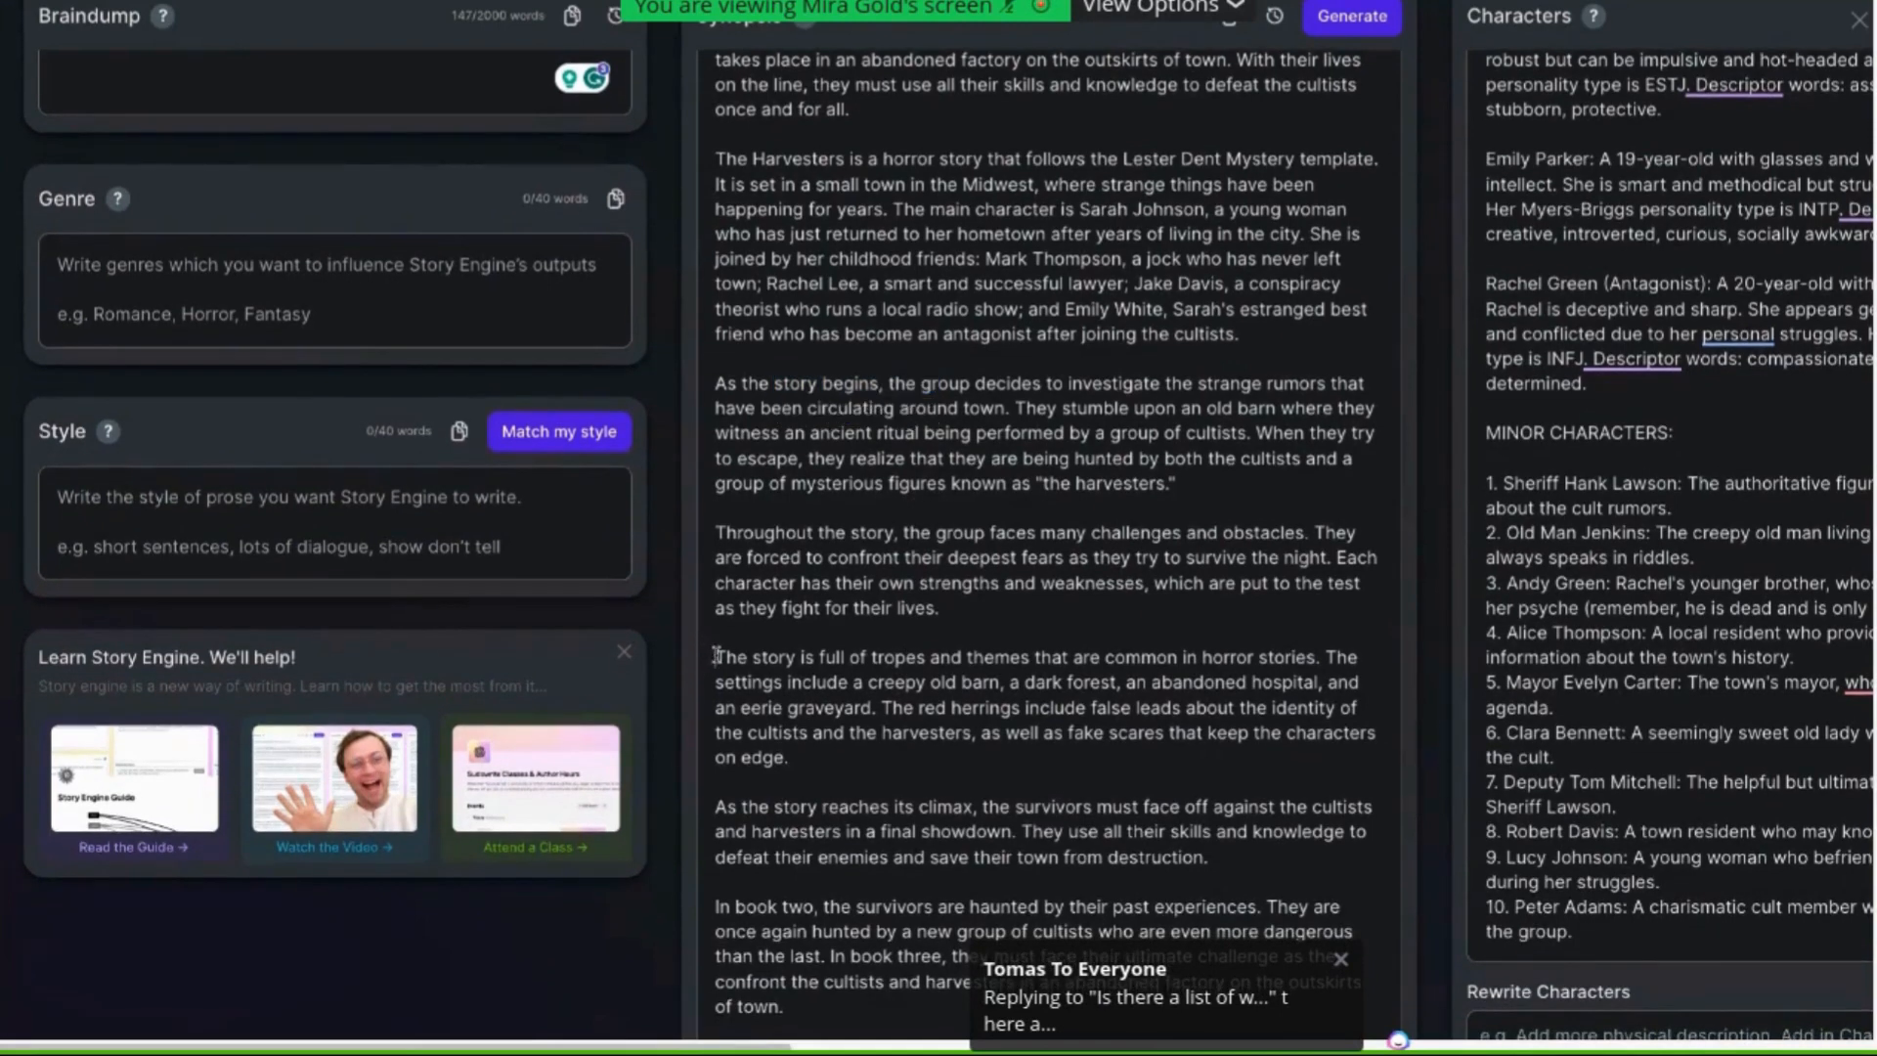
drag(717, 655, 965, 731)
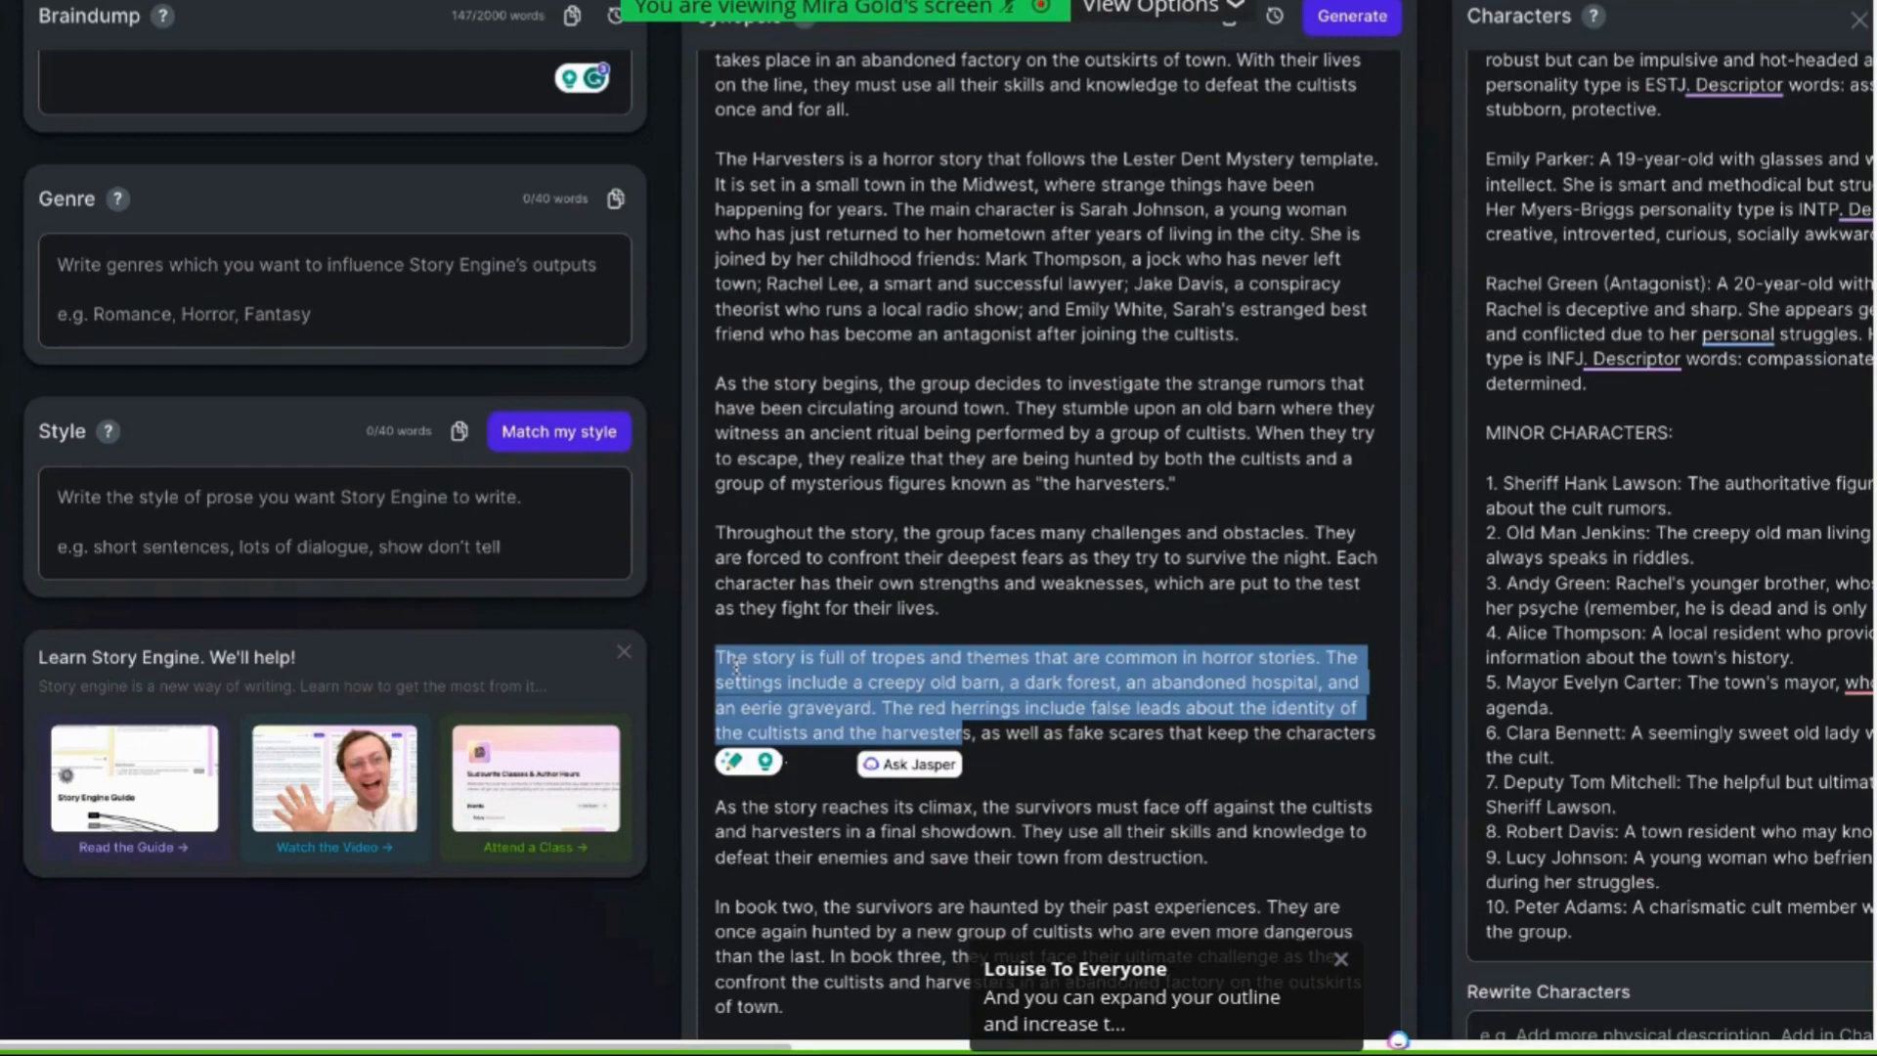
click(1029, 753)
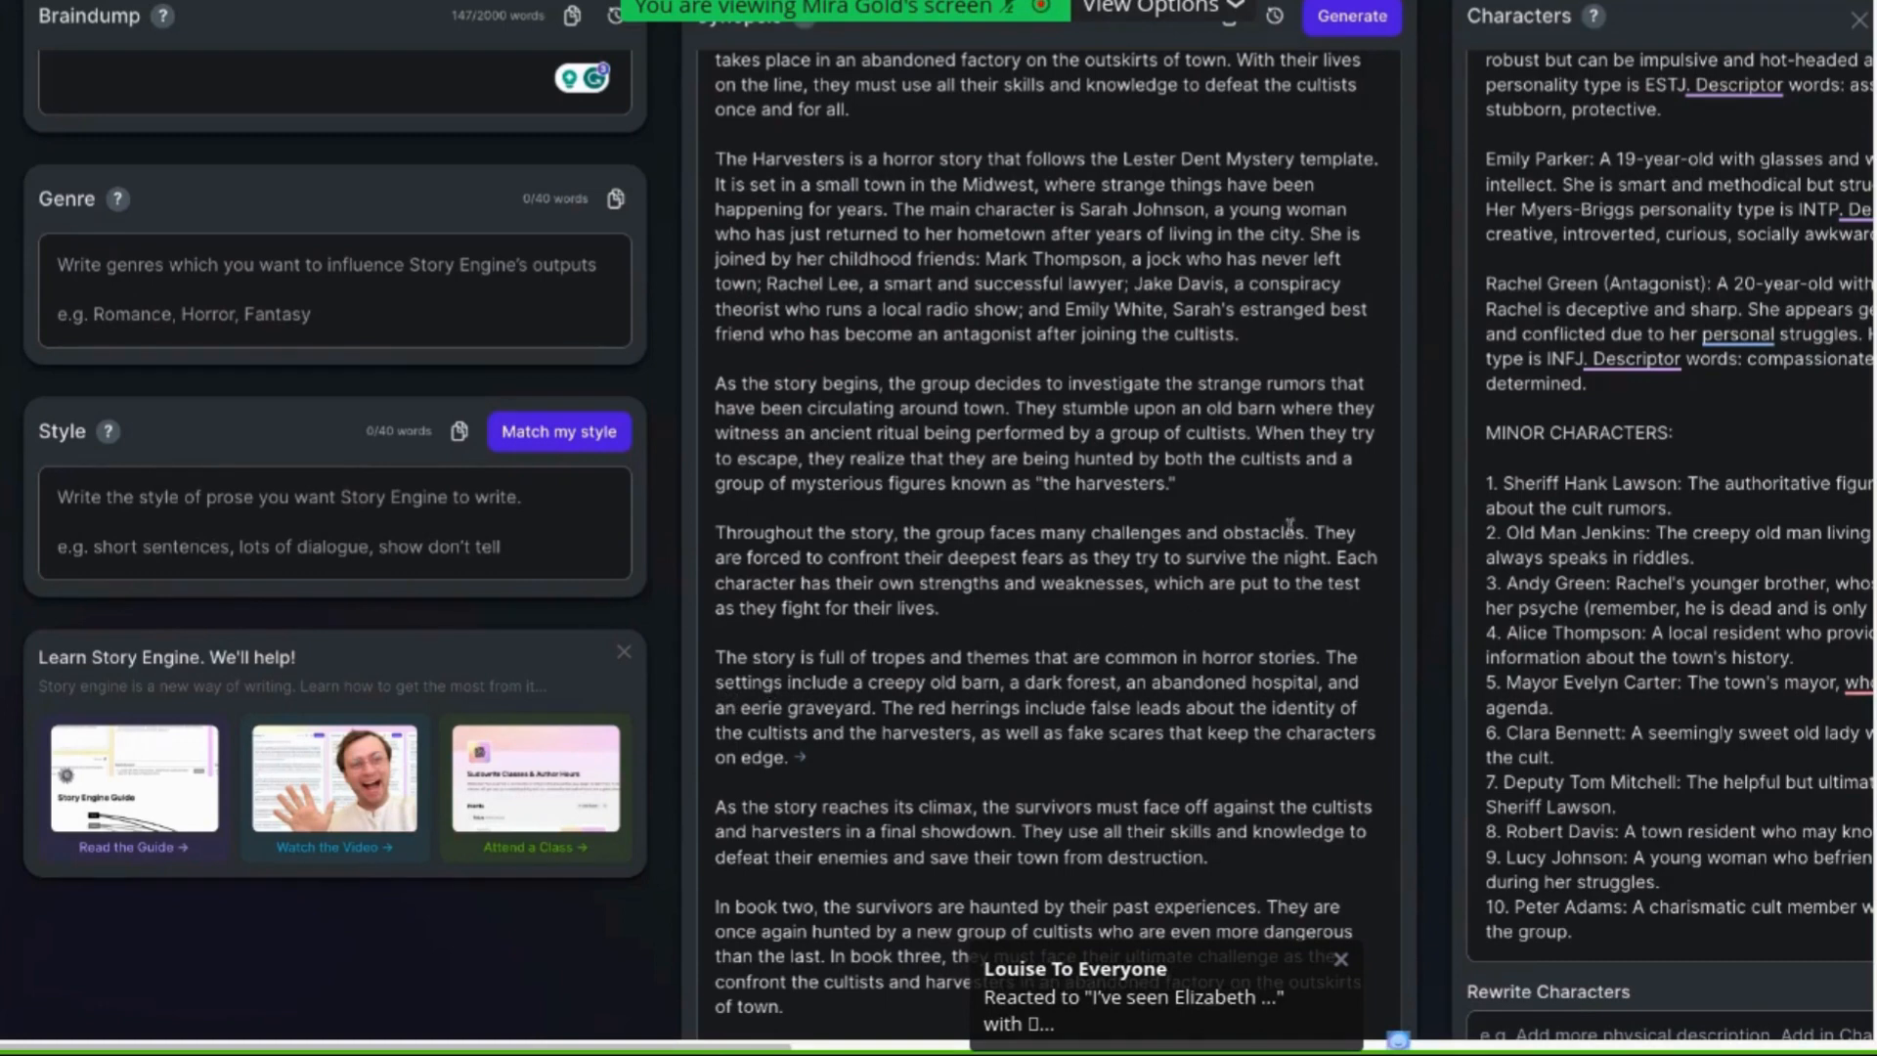
Insert "(elements - rain, cold, ice/snow)" after "challenges" in the synopsis's challenges sentence
drag(1304, 533, 1094, 533)
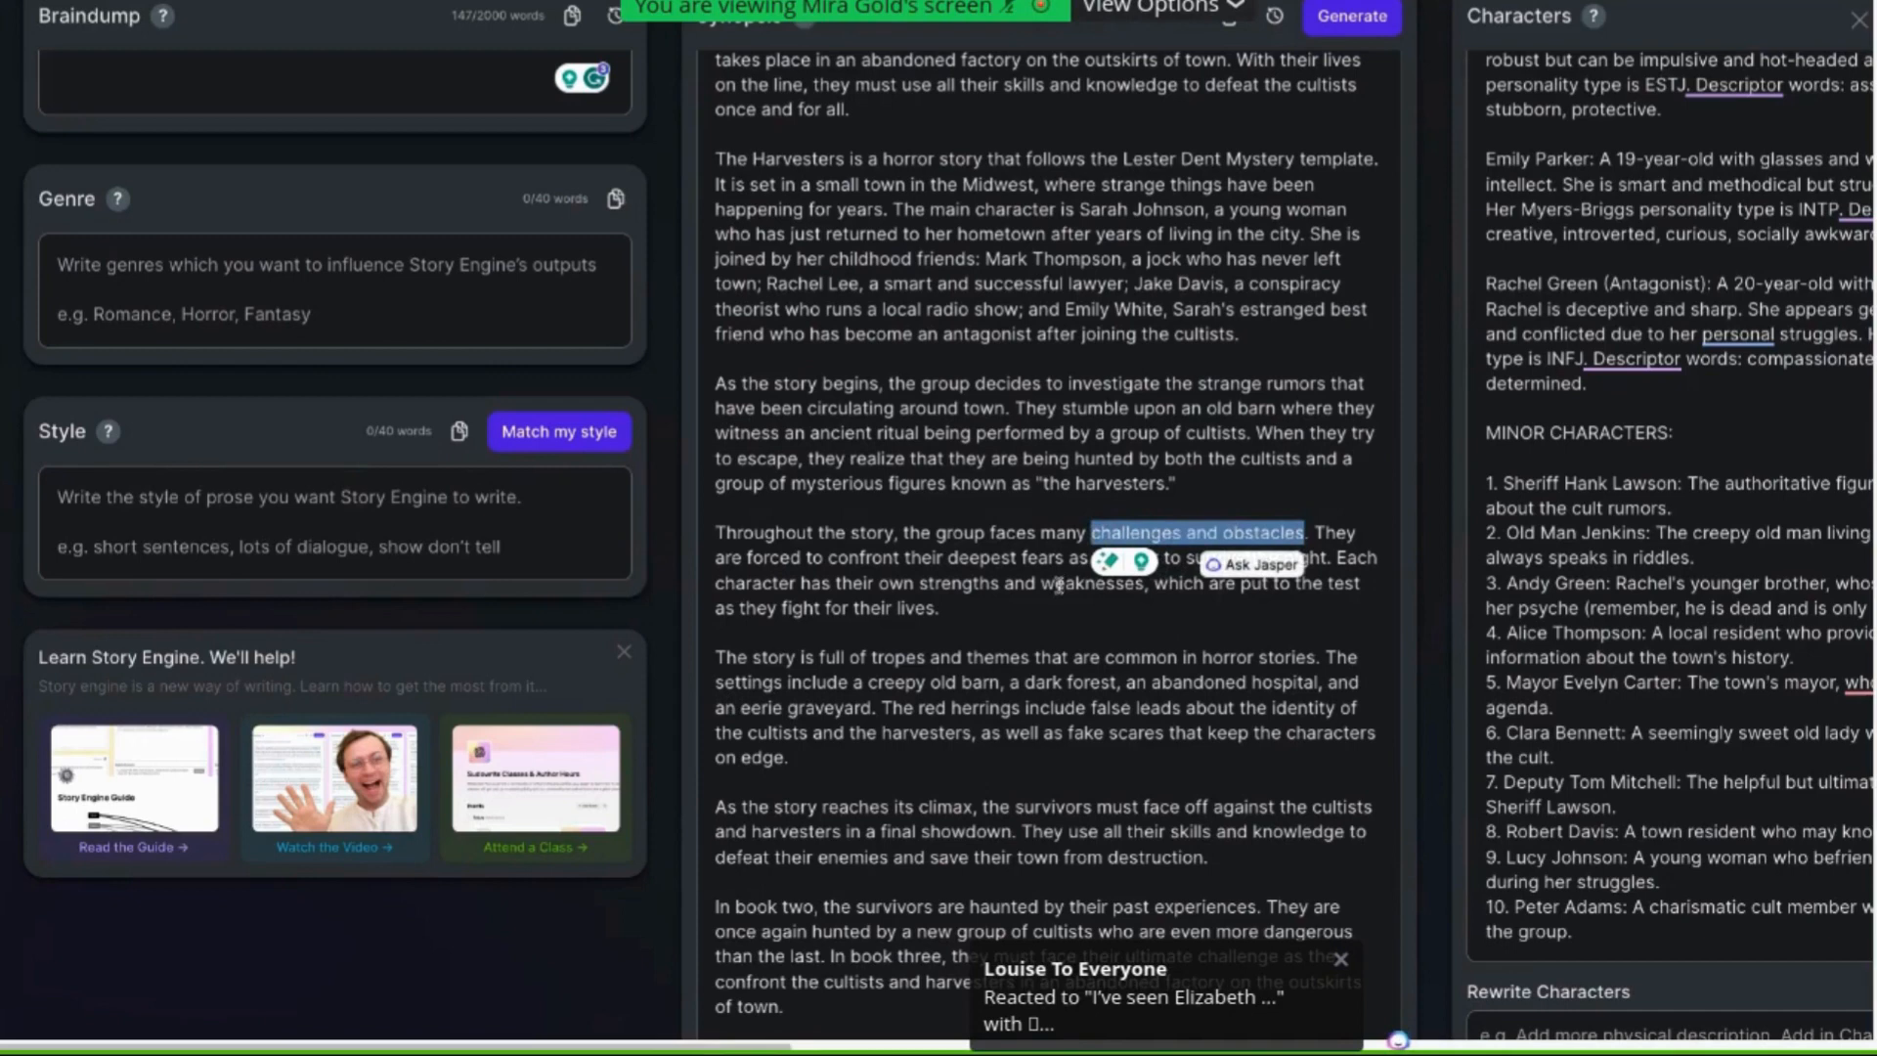
click(1179, 533)
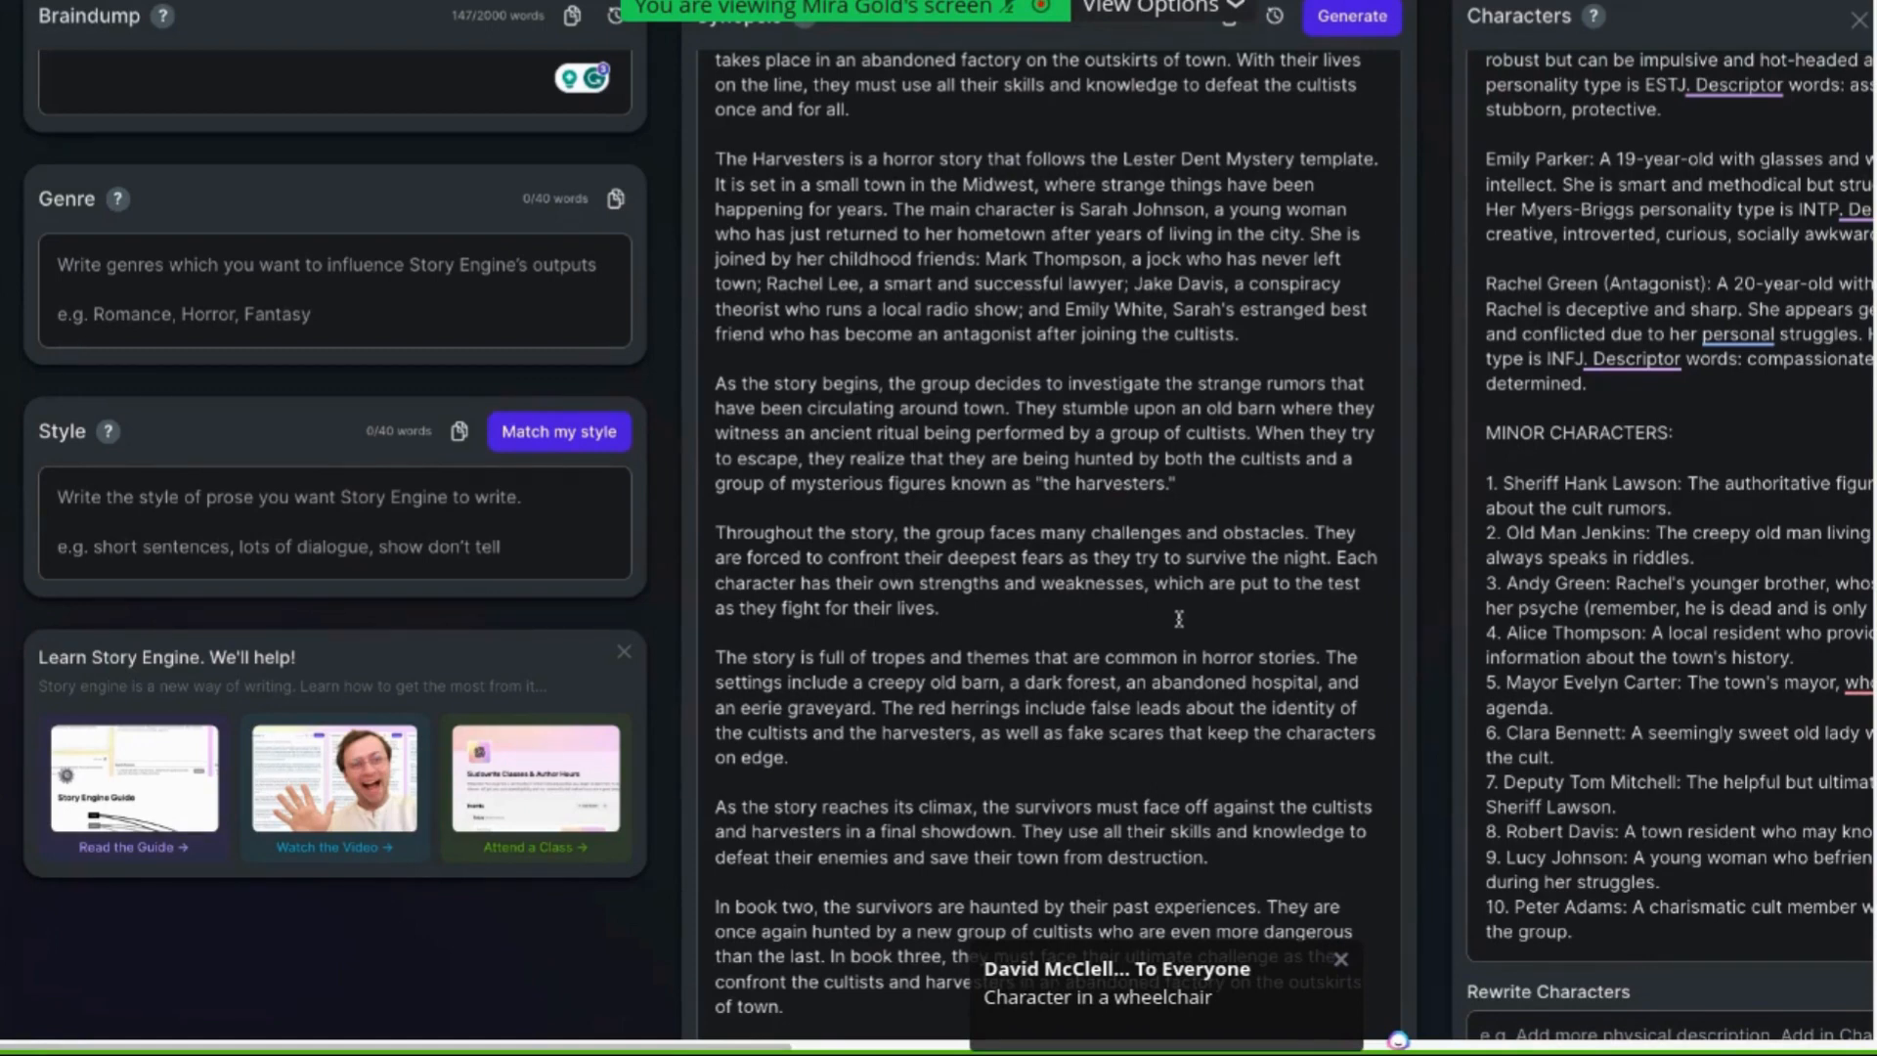
text(()
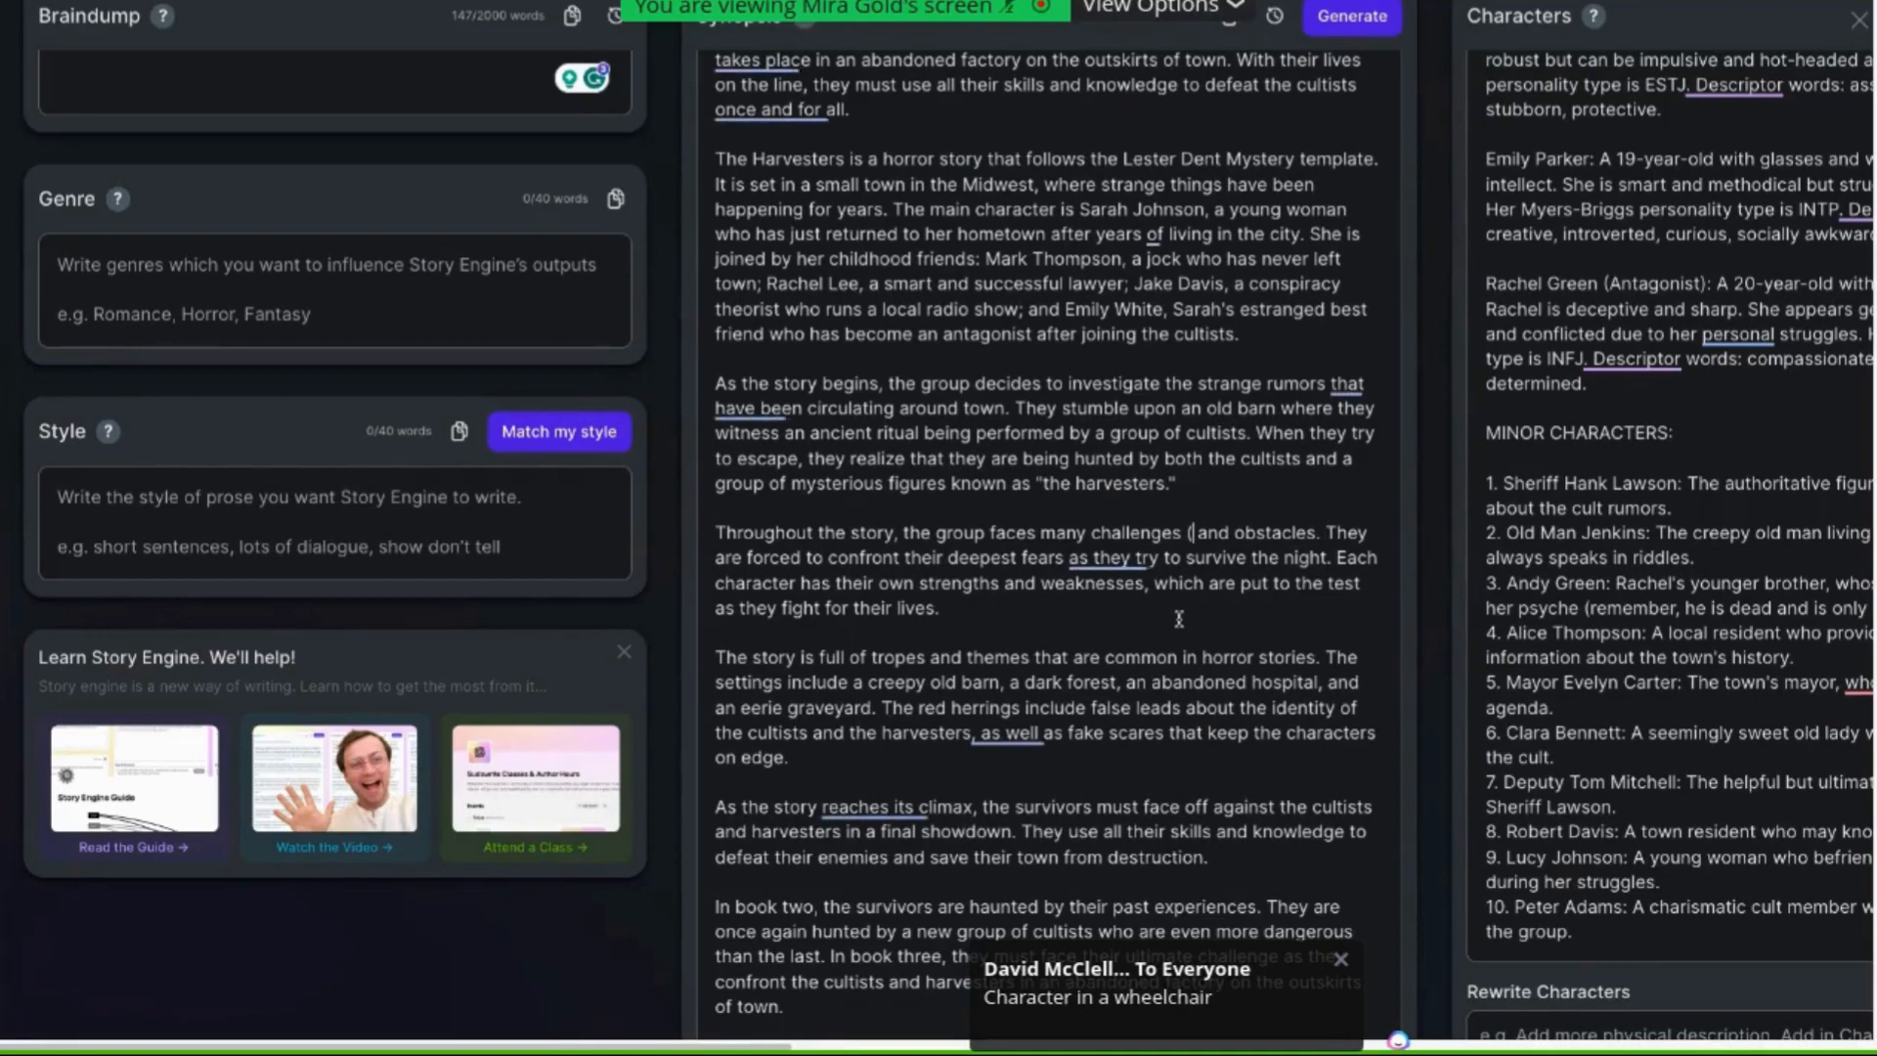
text(elements - rain)
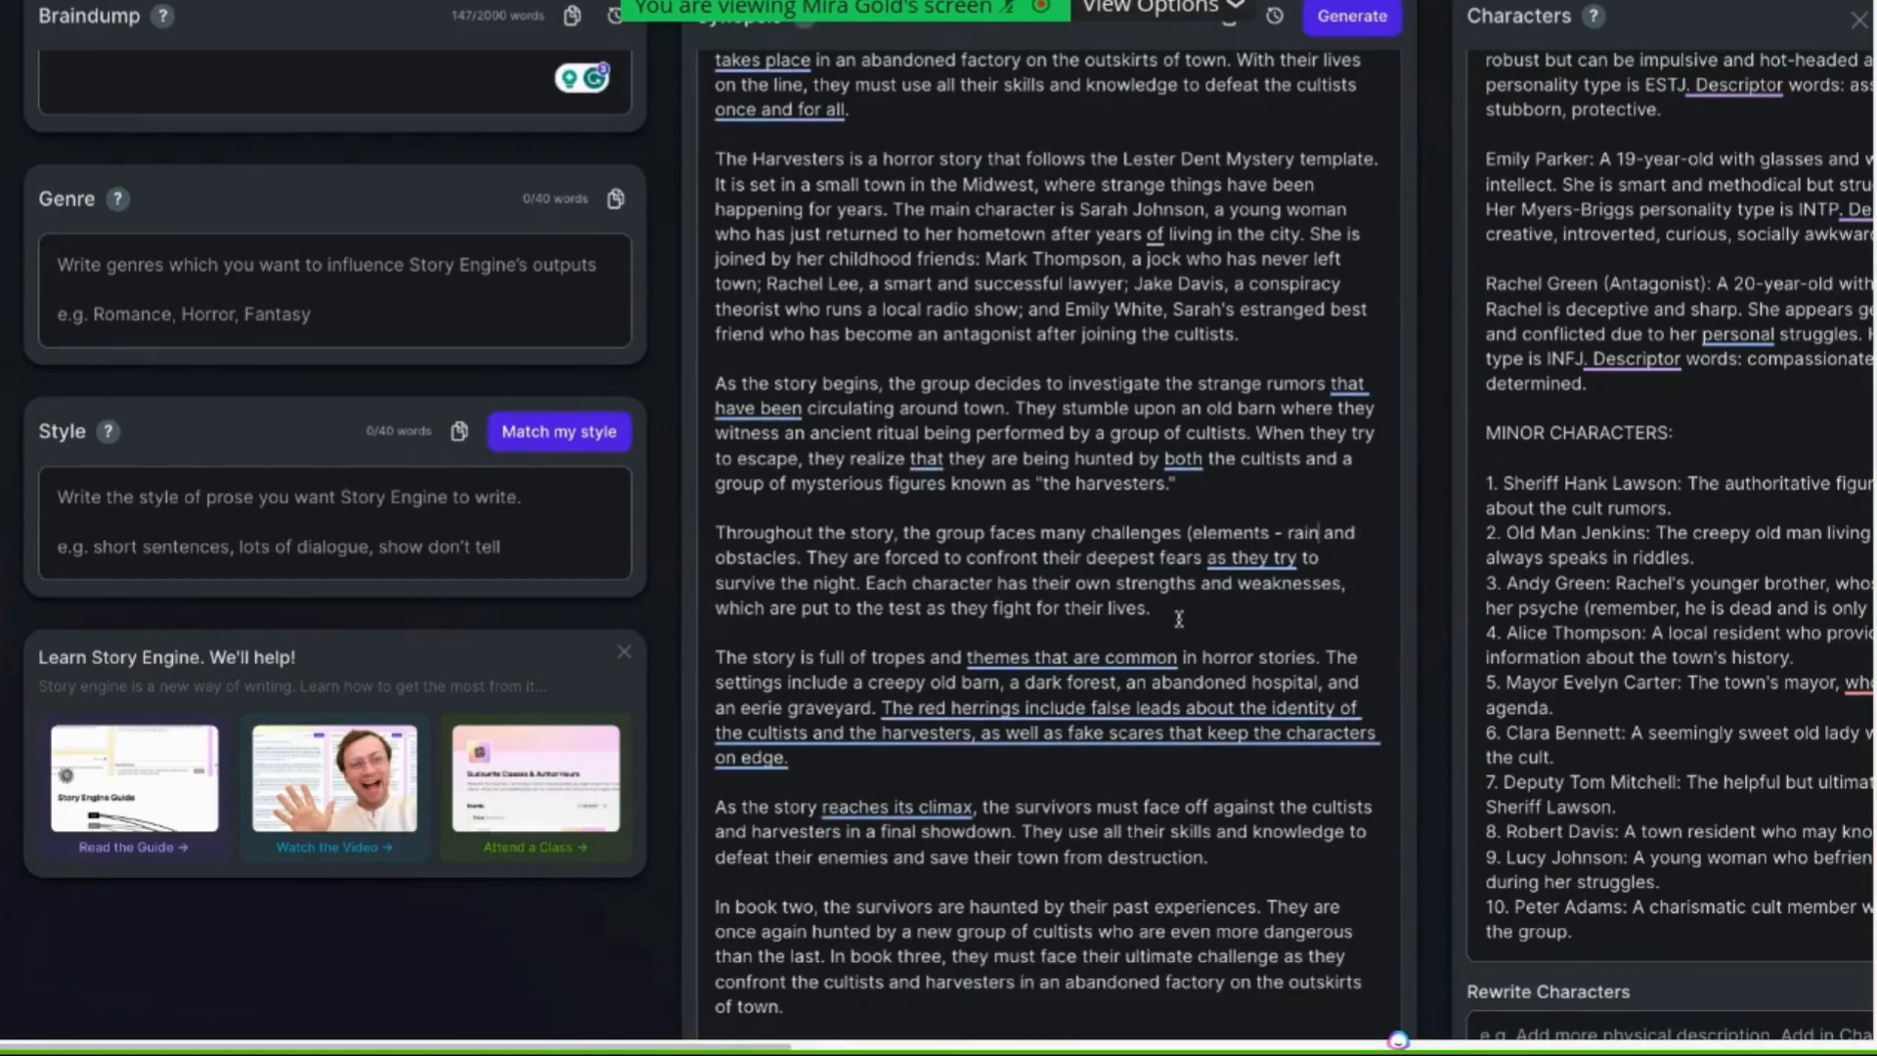
key(BackSpace)
text(, cold, i)
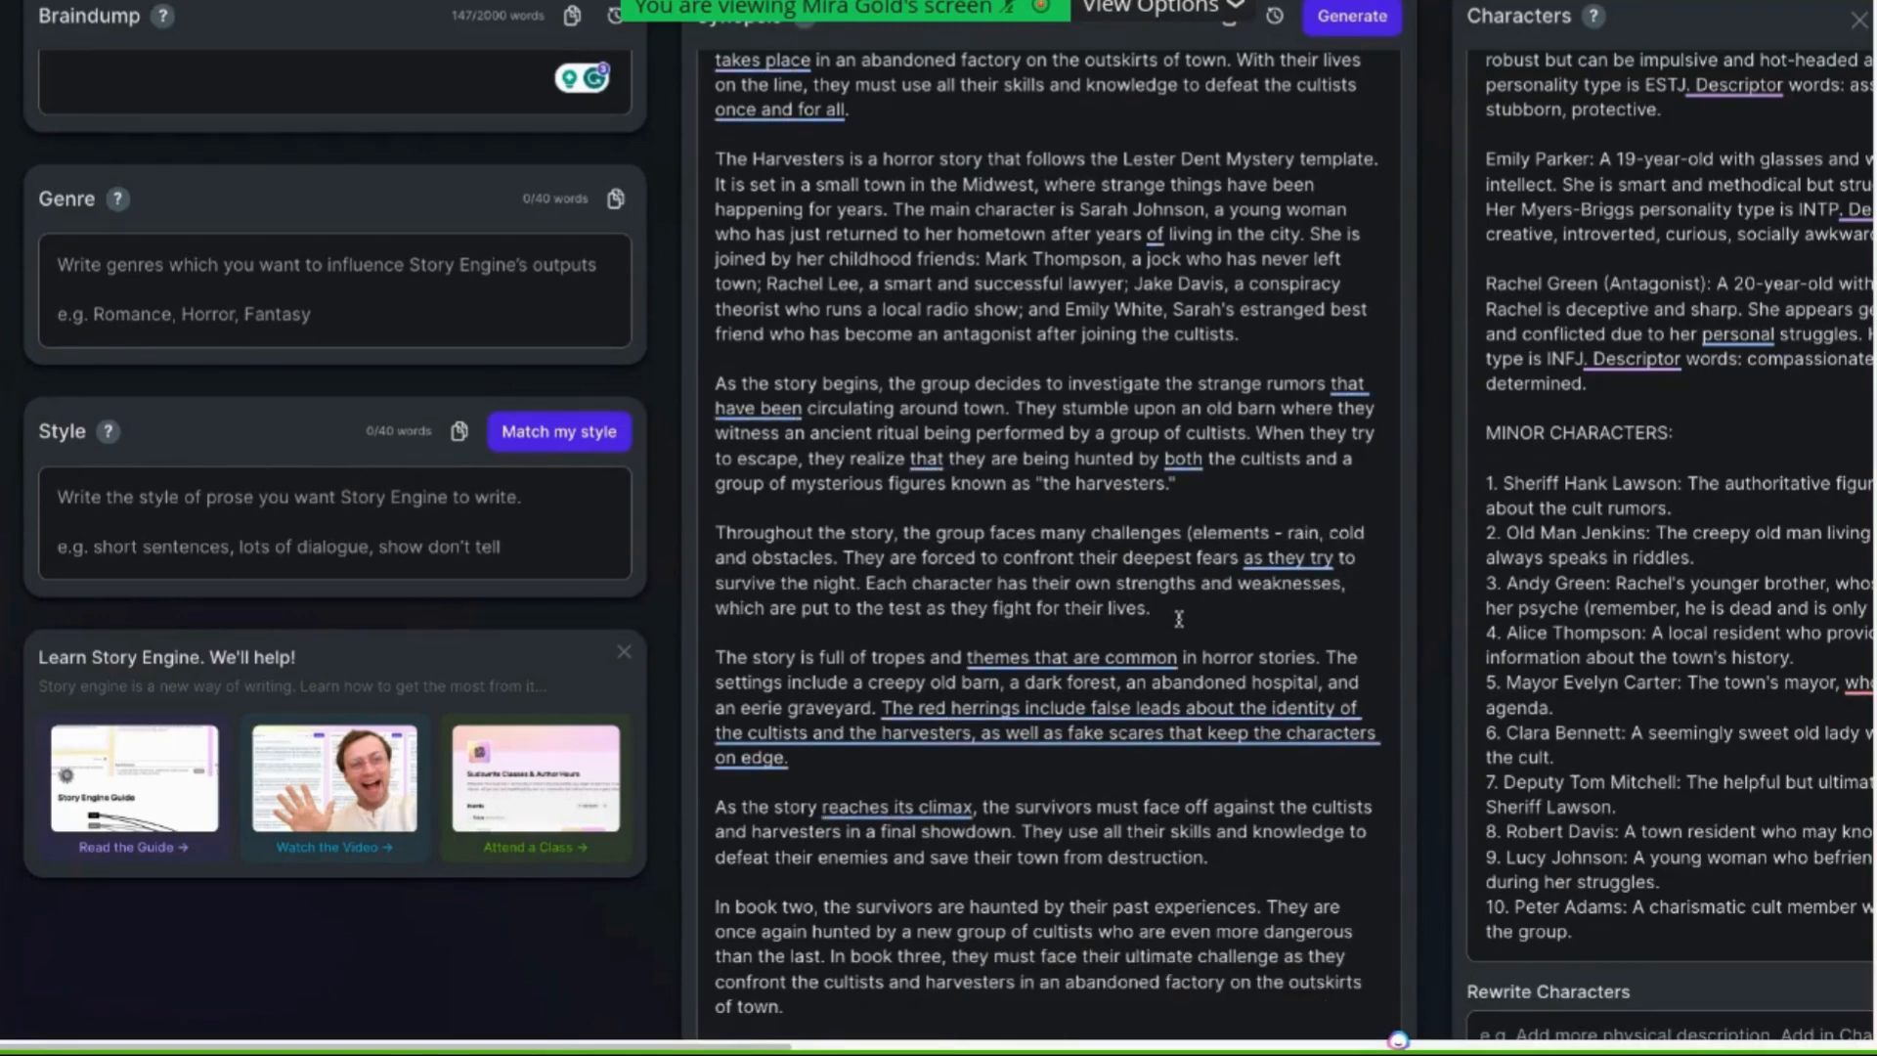
text(ce/s)
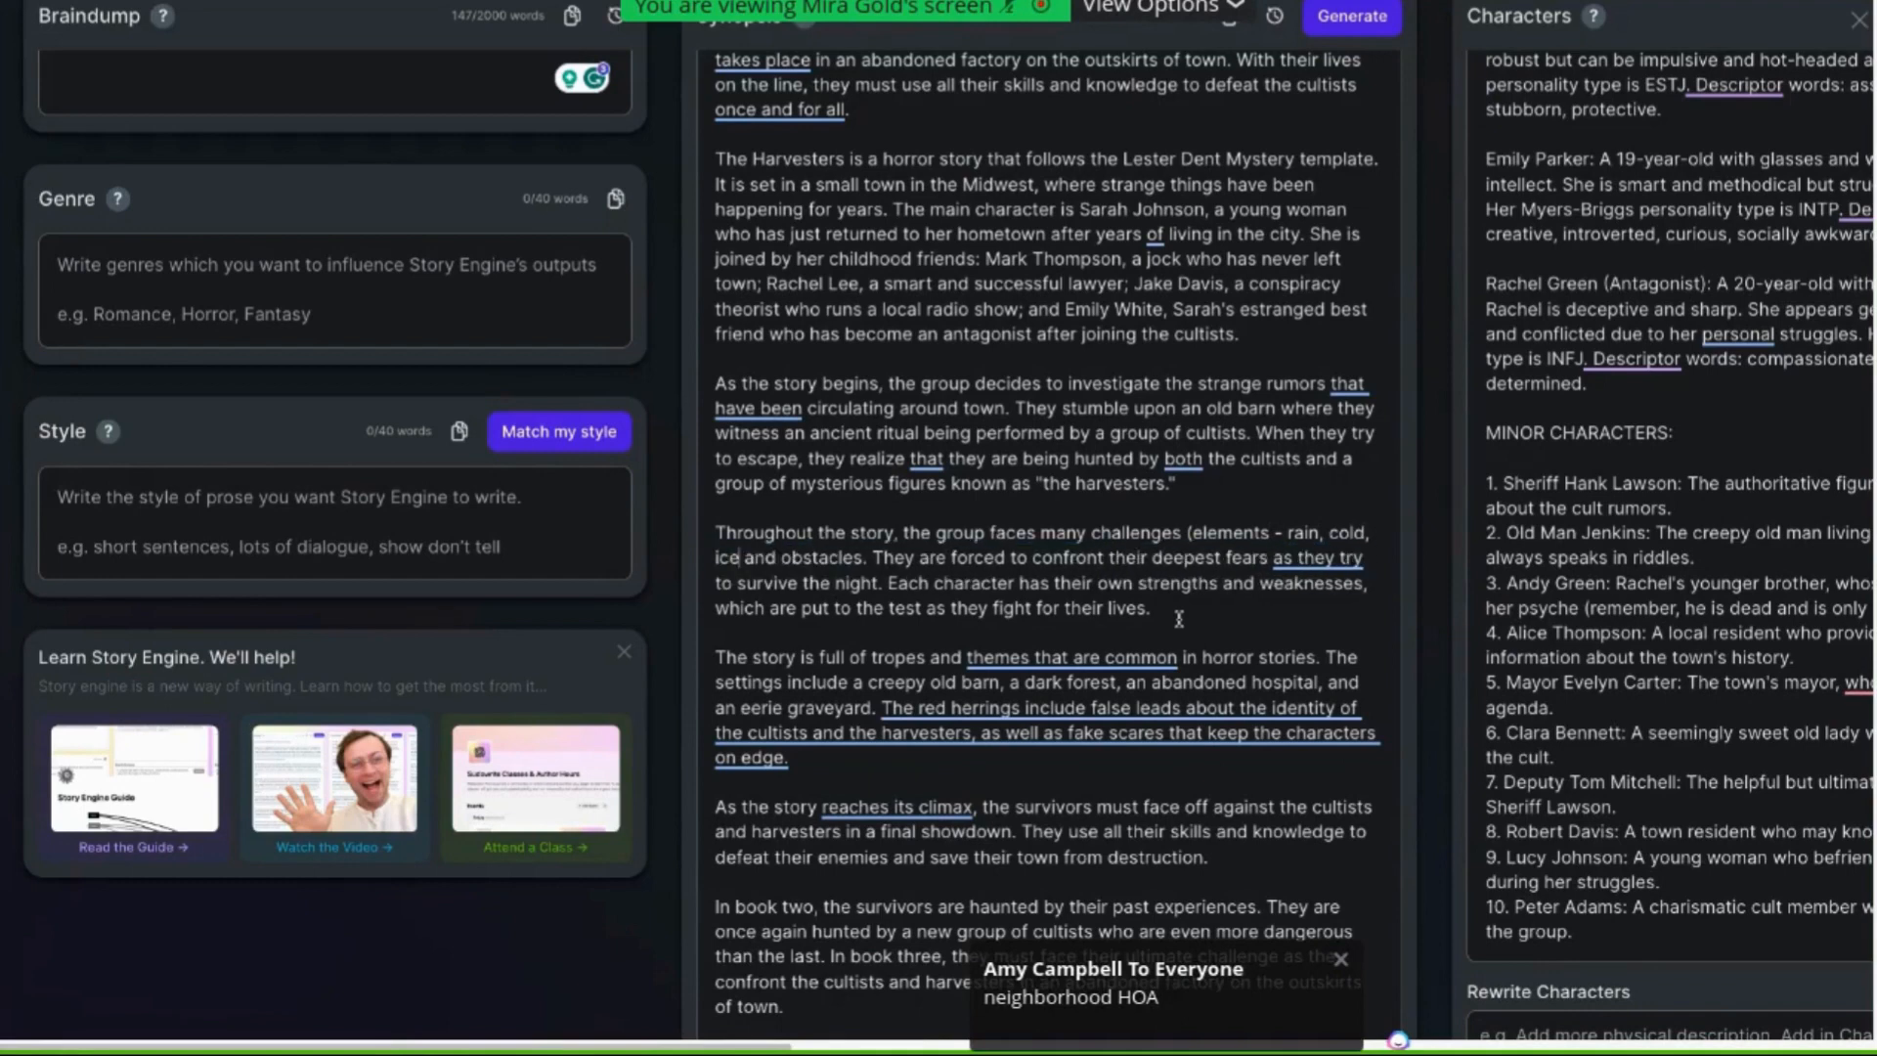
text(now)
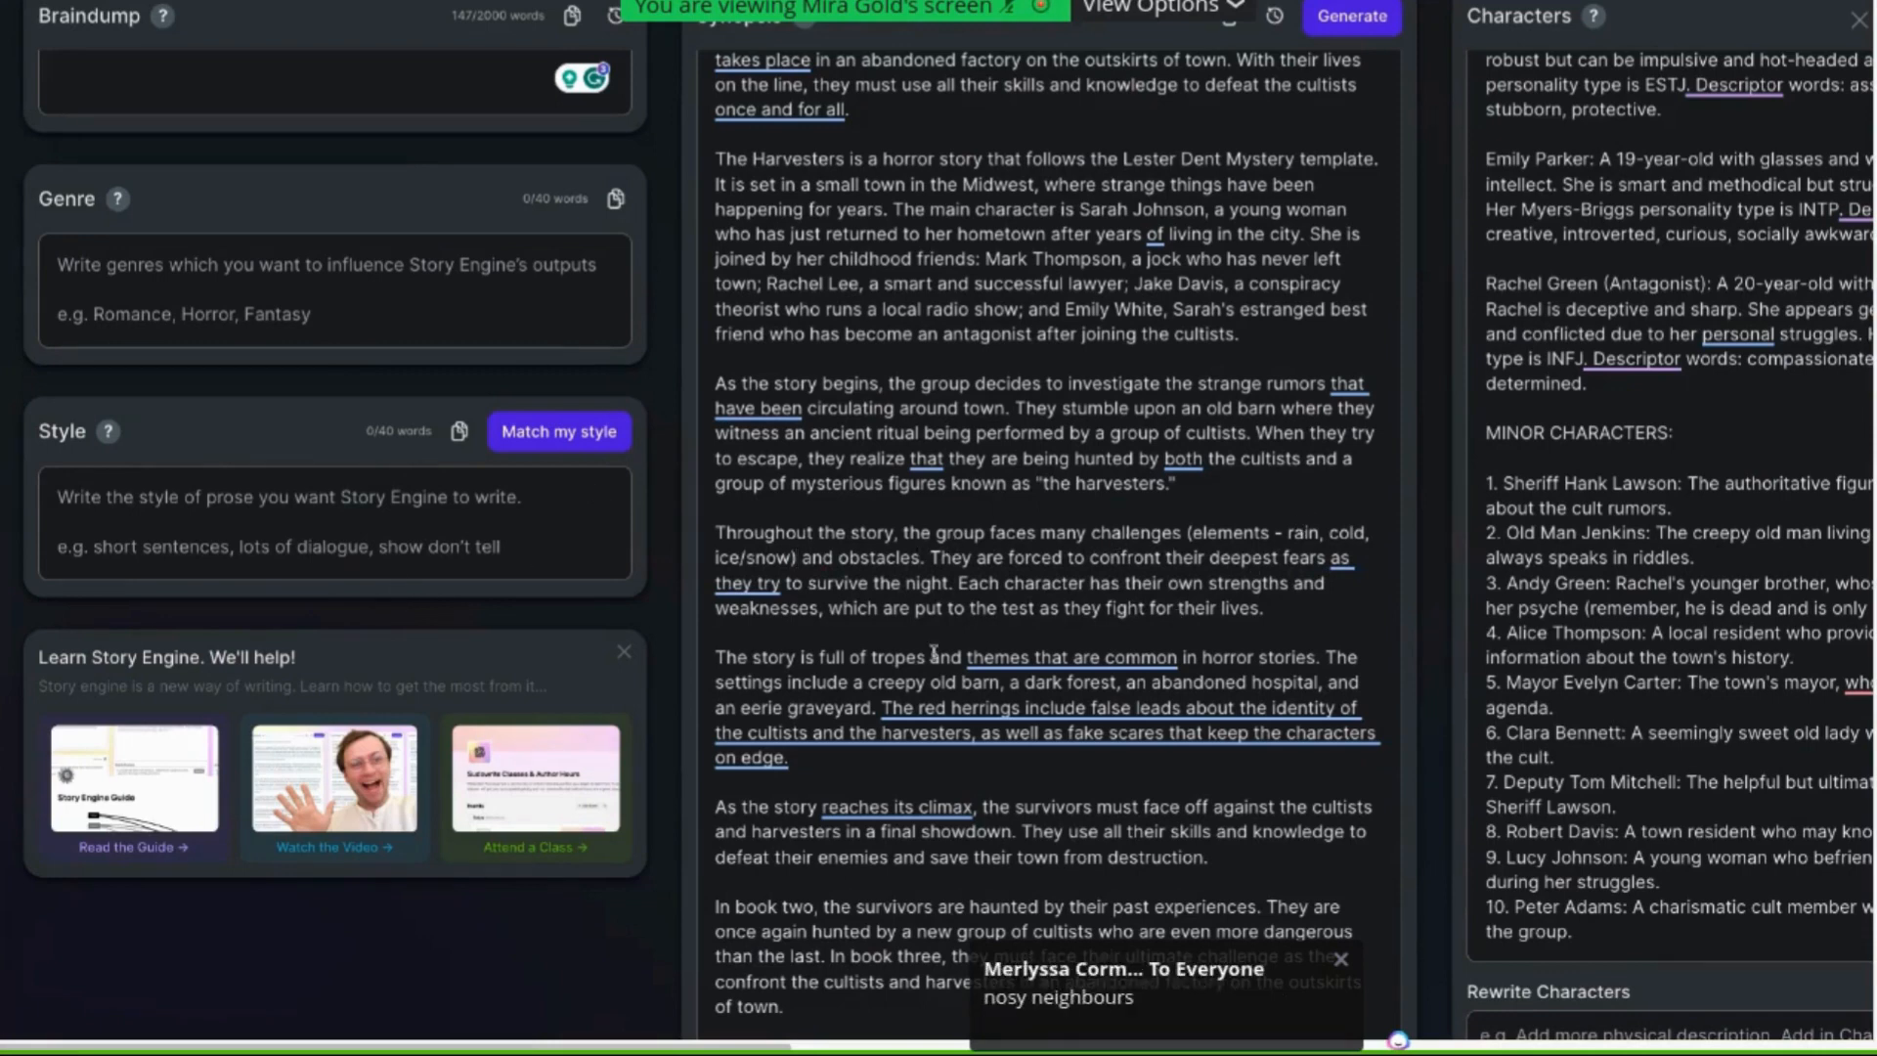
Add "(city-wide curfew" after "obstacles" in the same sentence, accepting the hyphenated spelling
text(()
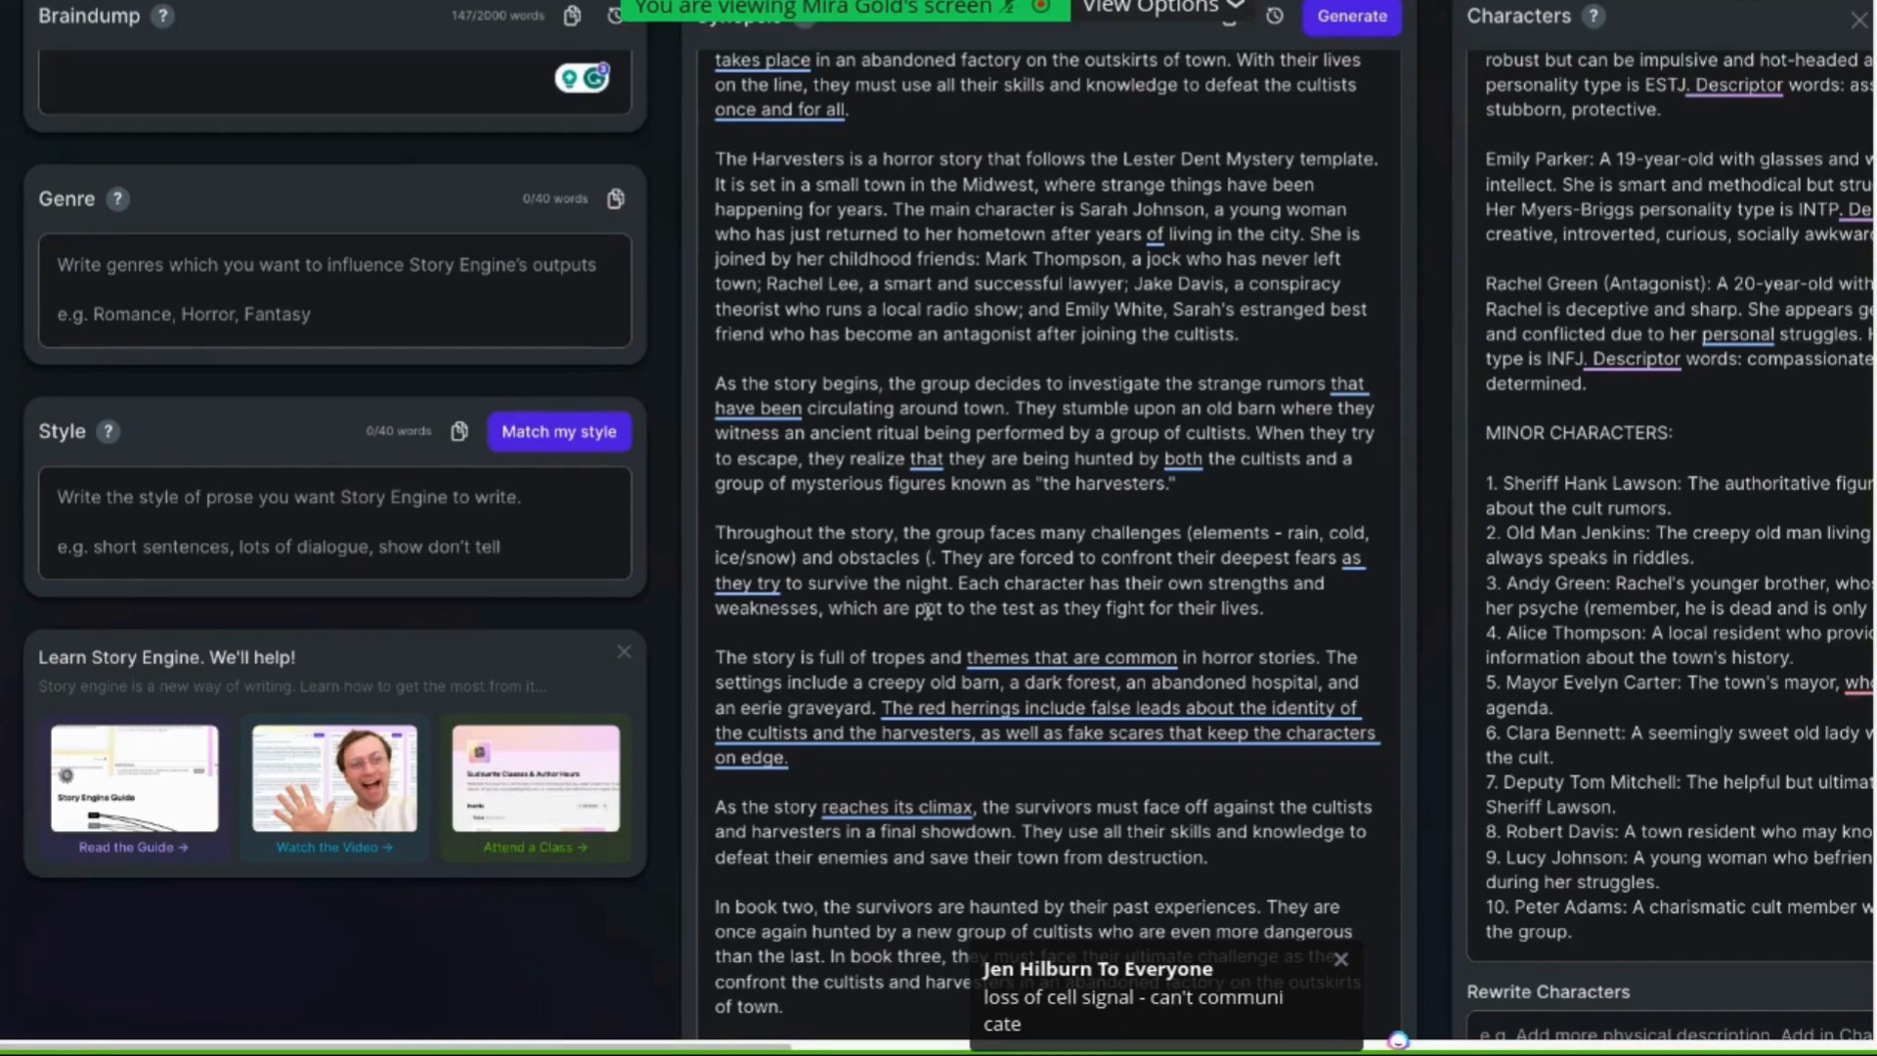
text(cir)
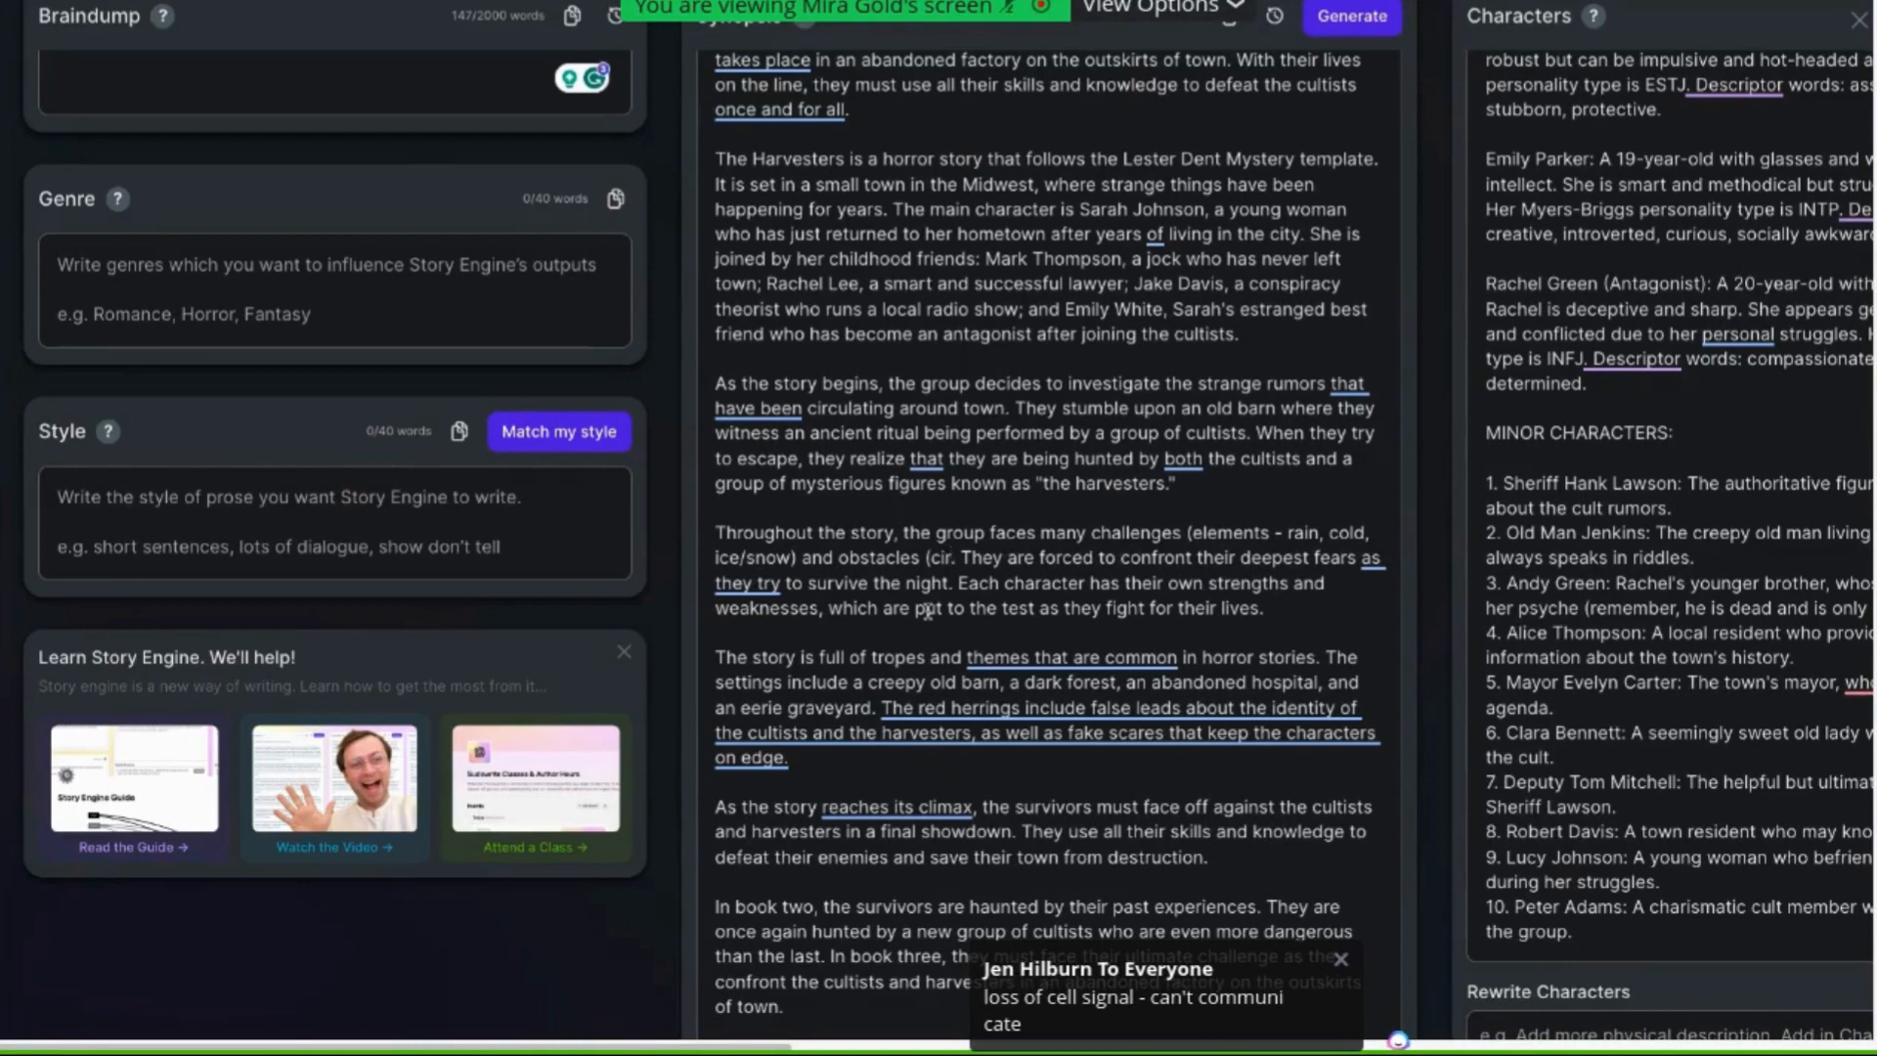
key(BackSpace)
text(ty wide c)
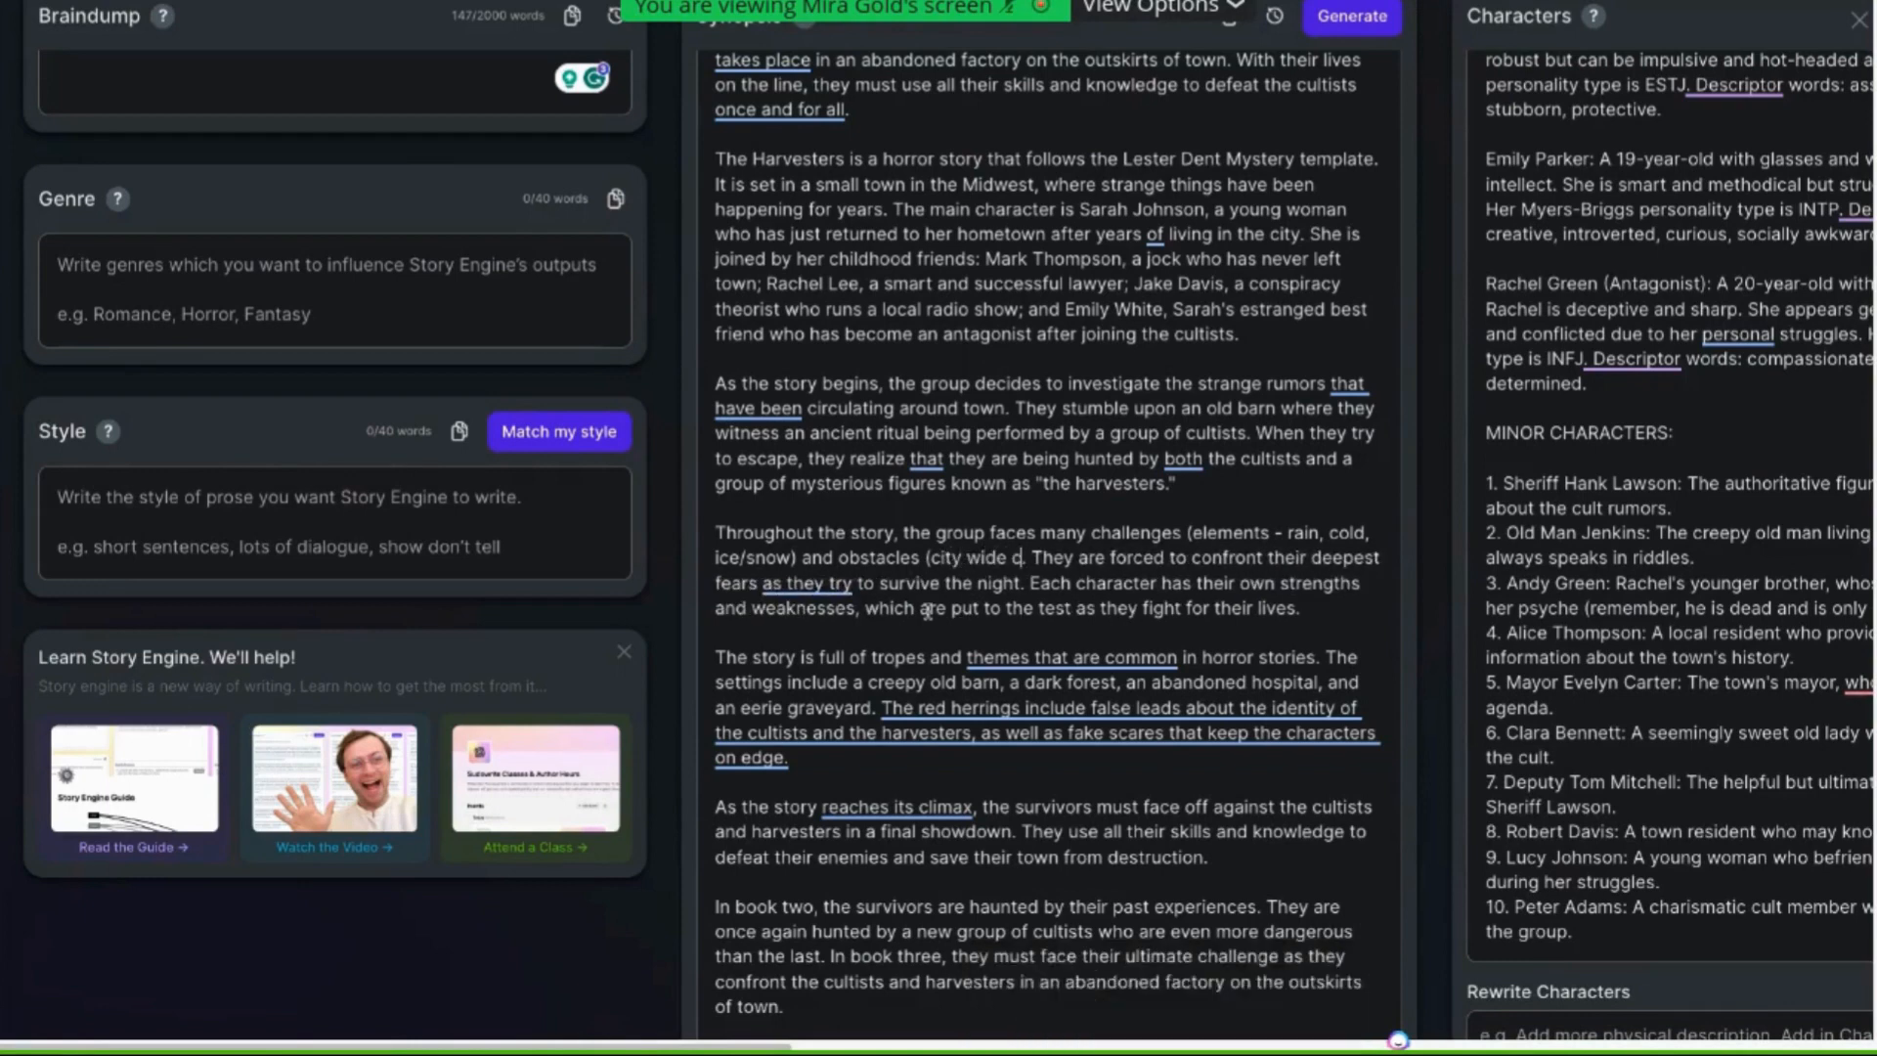
text(urfew)
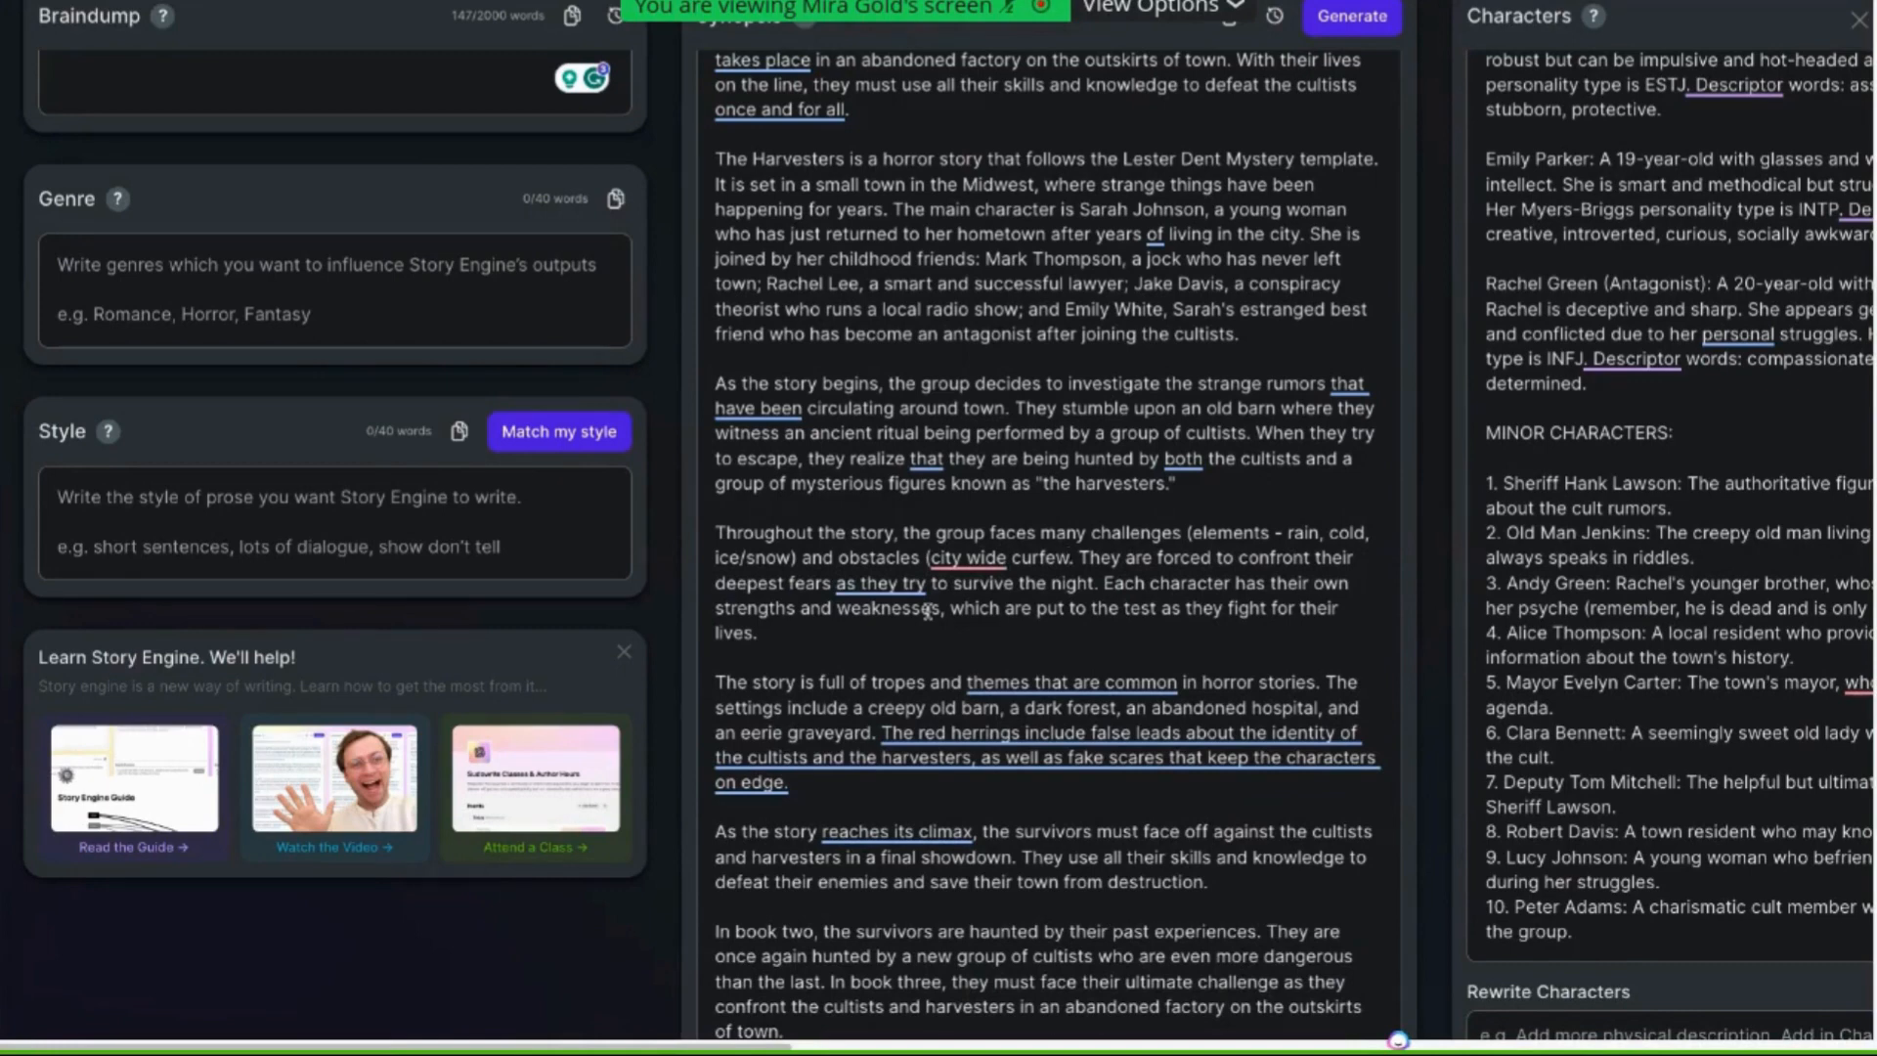
mouse_move(990, 565)
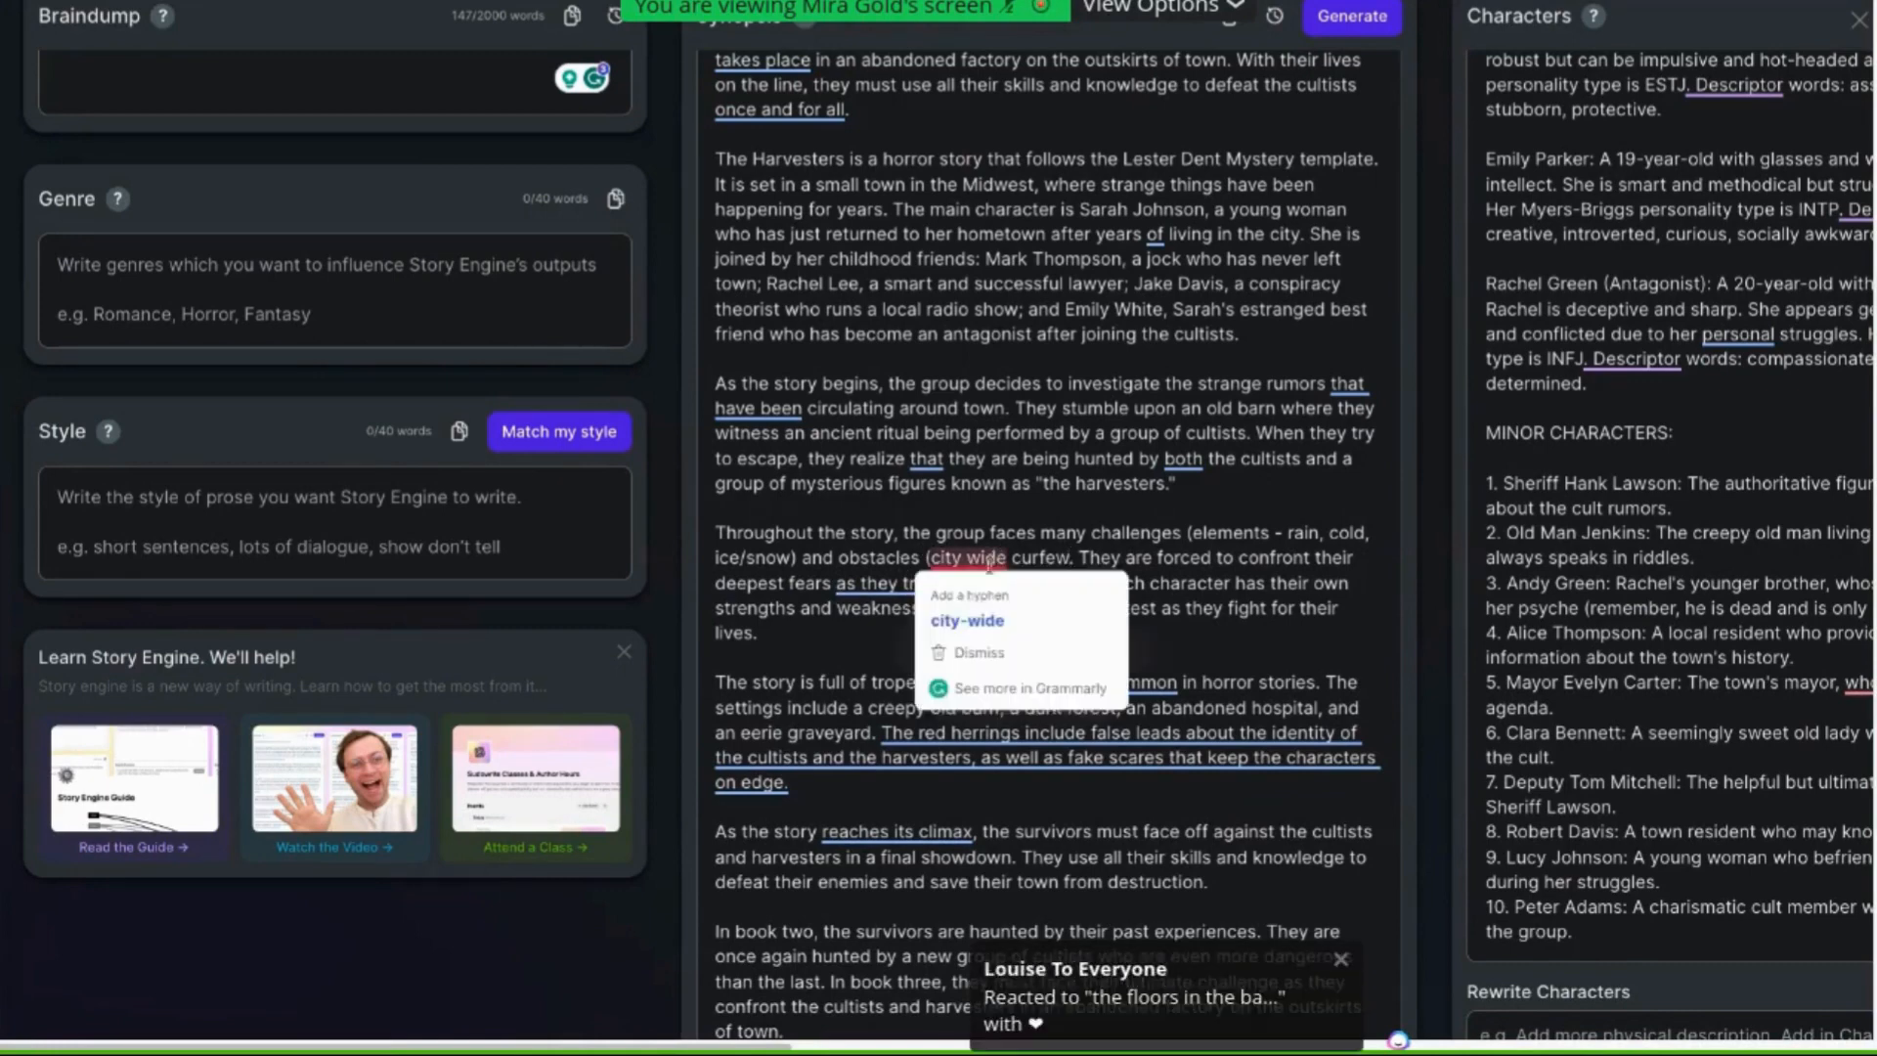
click(970, 620)
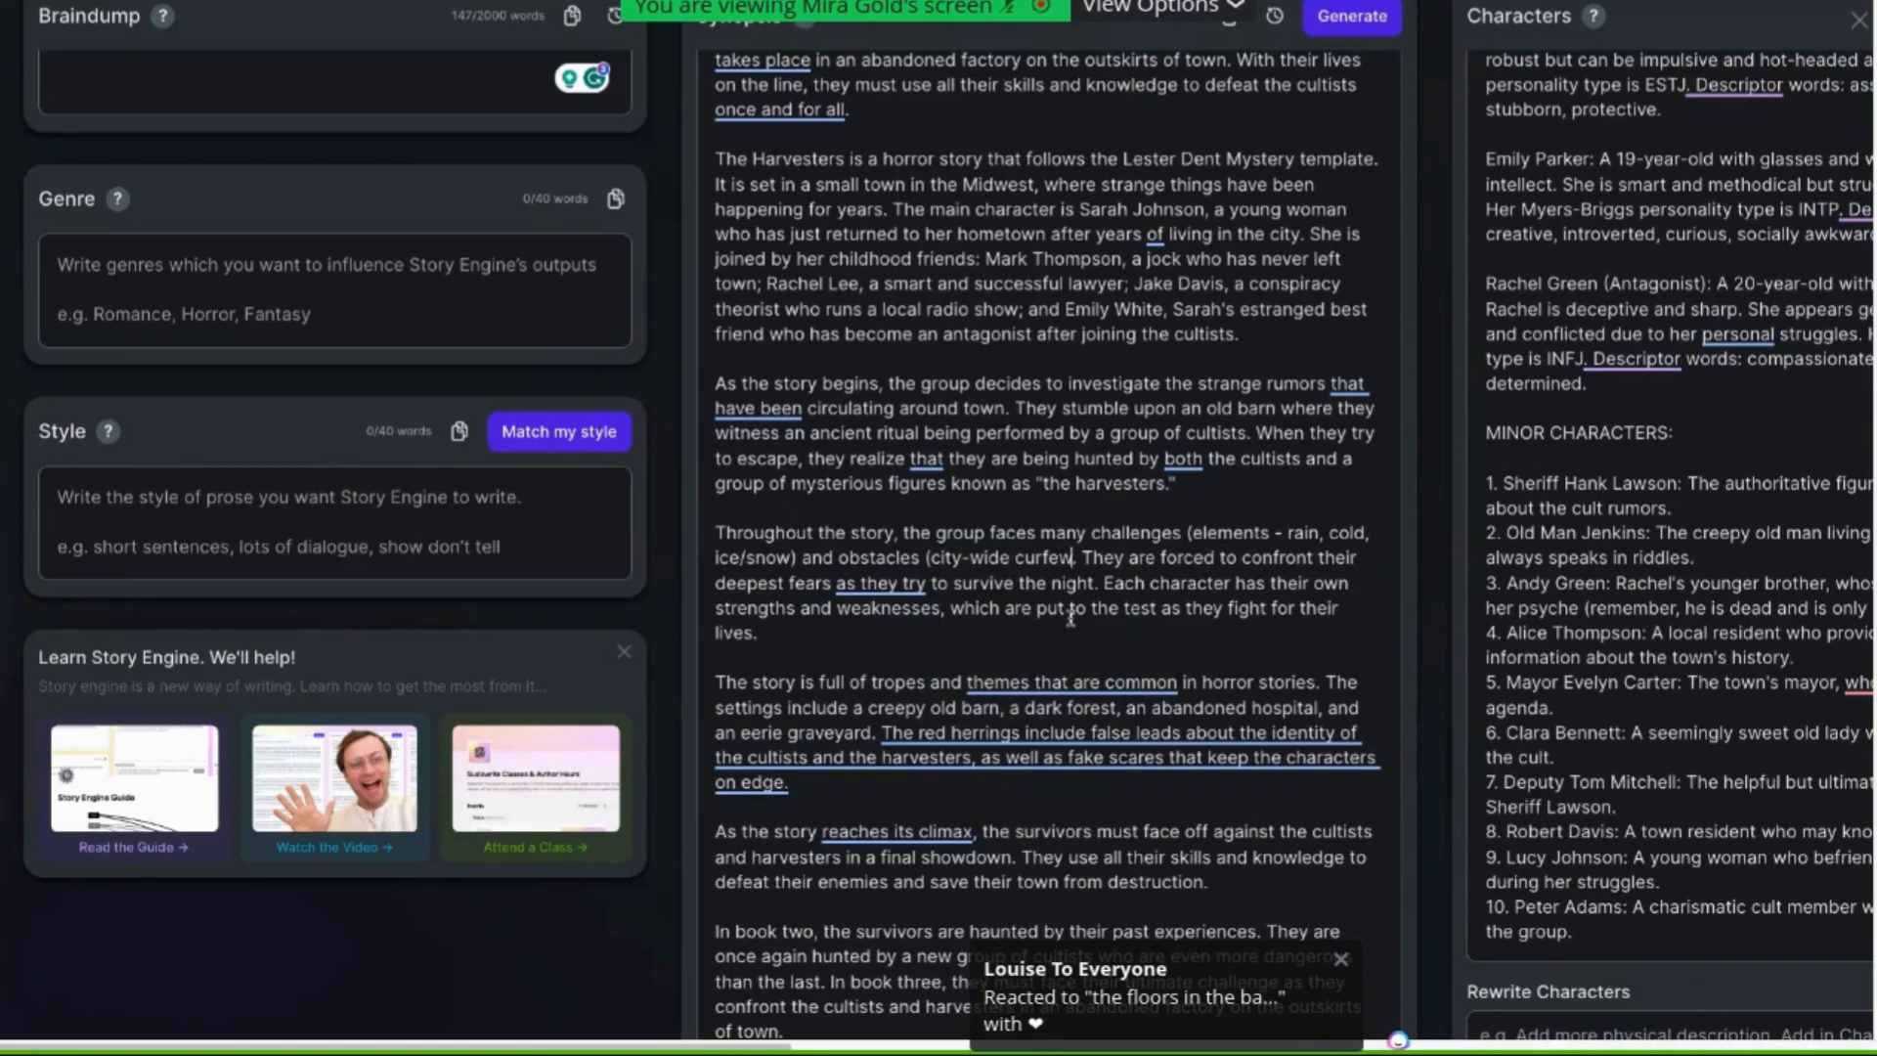
Continue the obstacles note with ", and there are voices coming from under floor)"
text(, and there are)
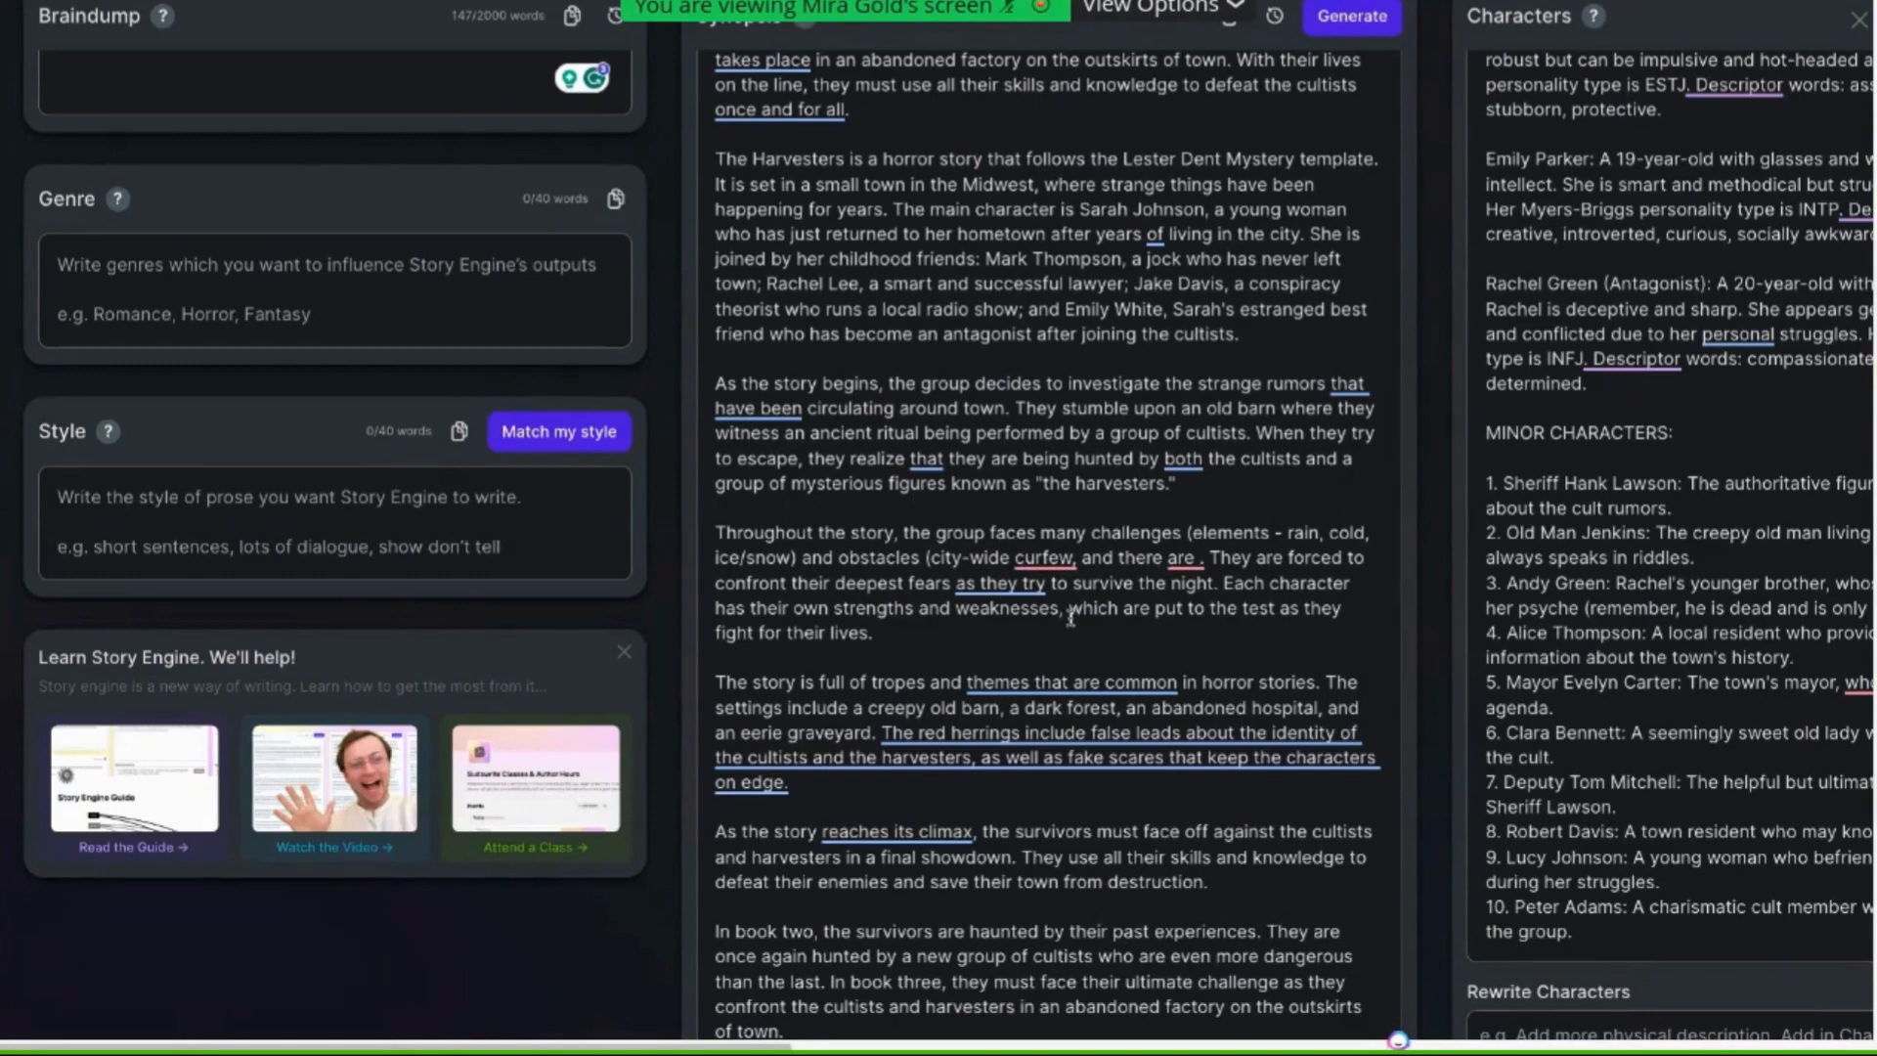
text( voices coming from the)
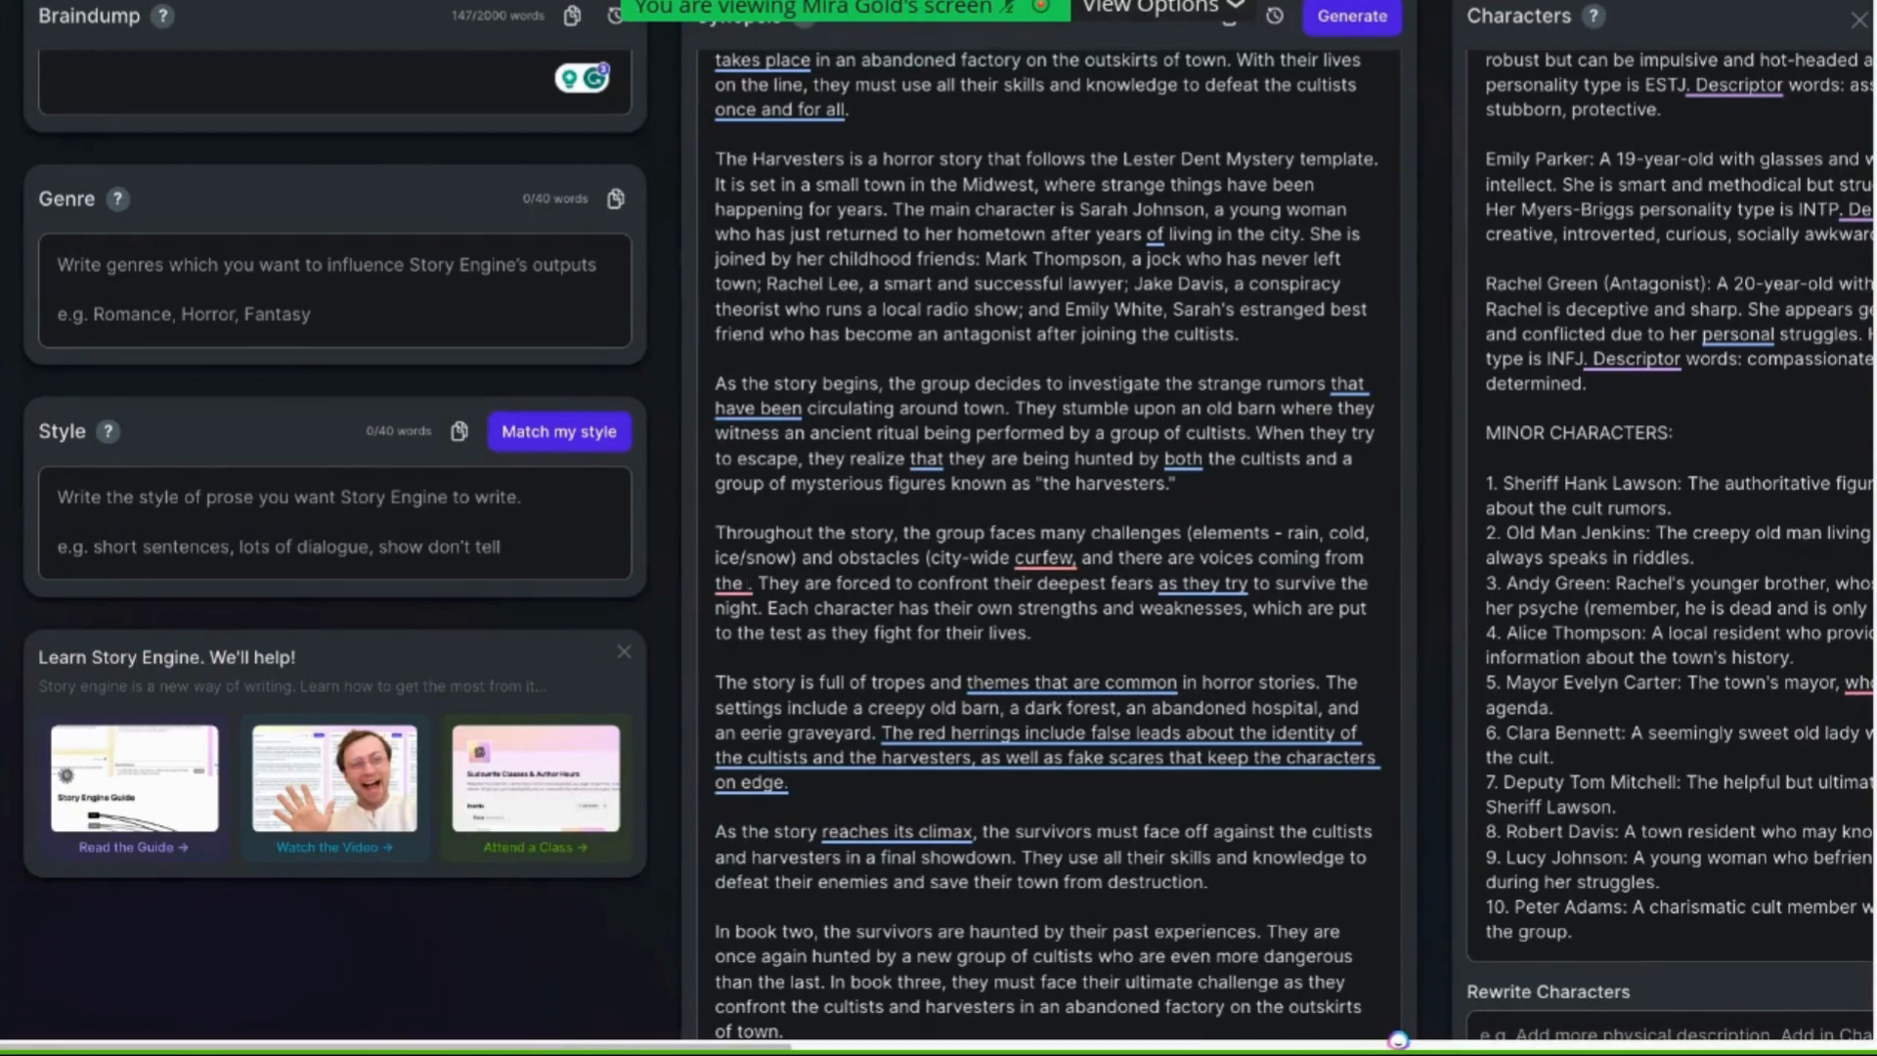
key(BackSpace)
key(BackSpace)
key(BackSpace)
key(BackSpace)
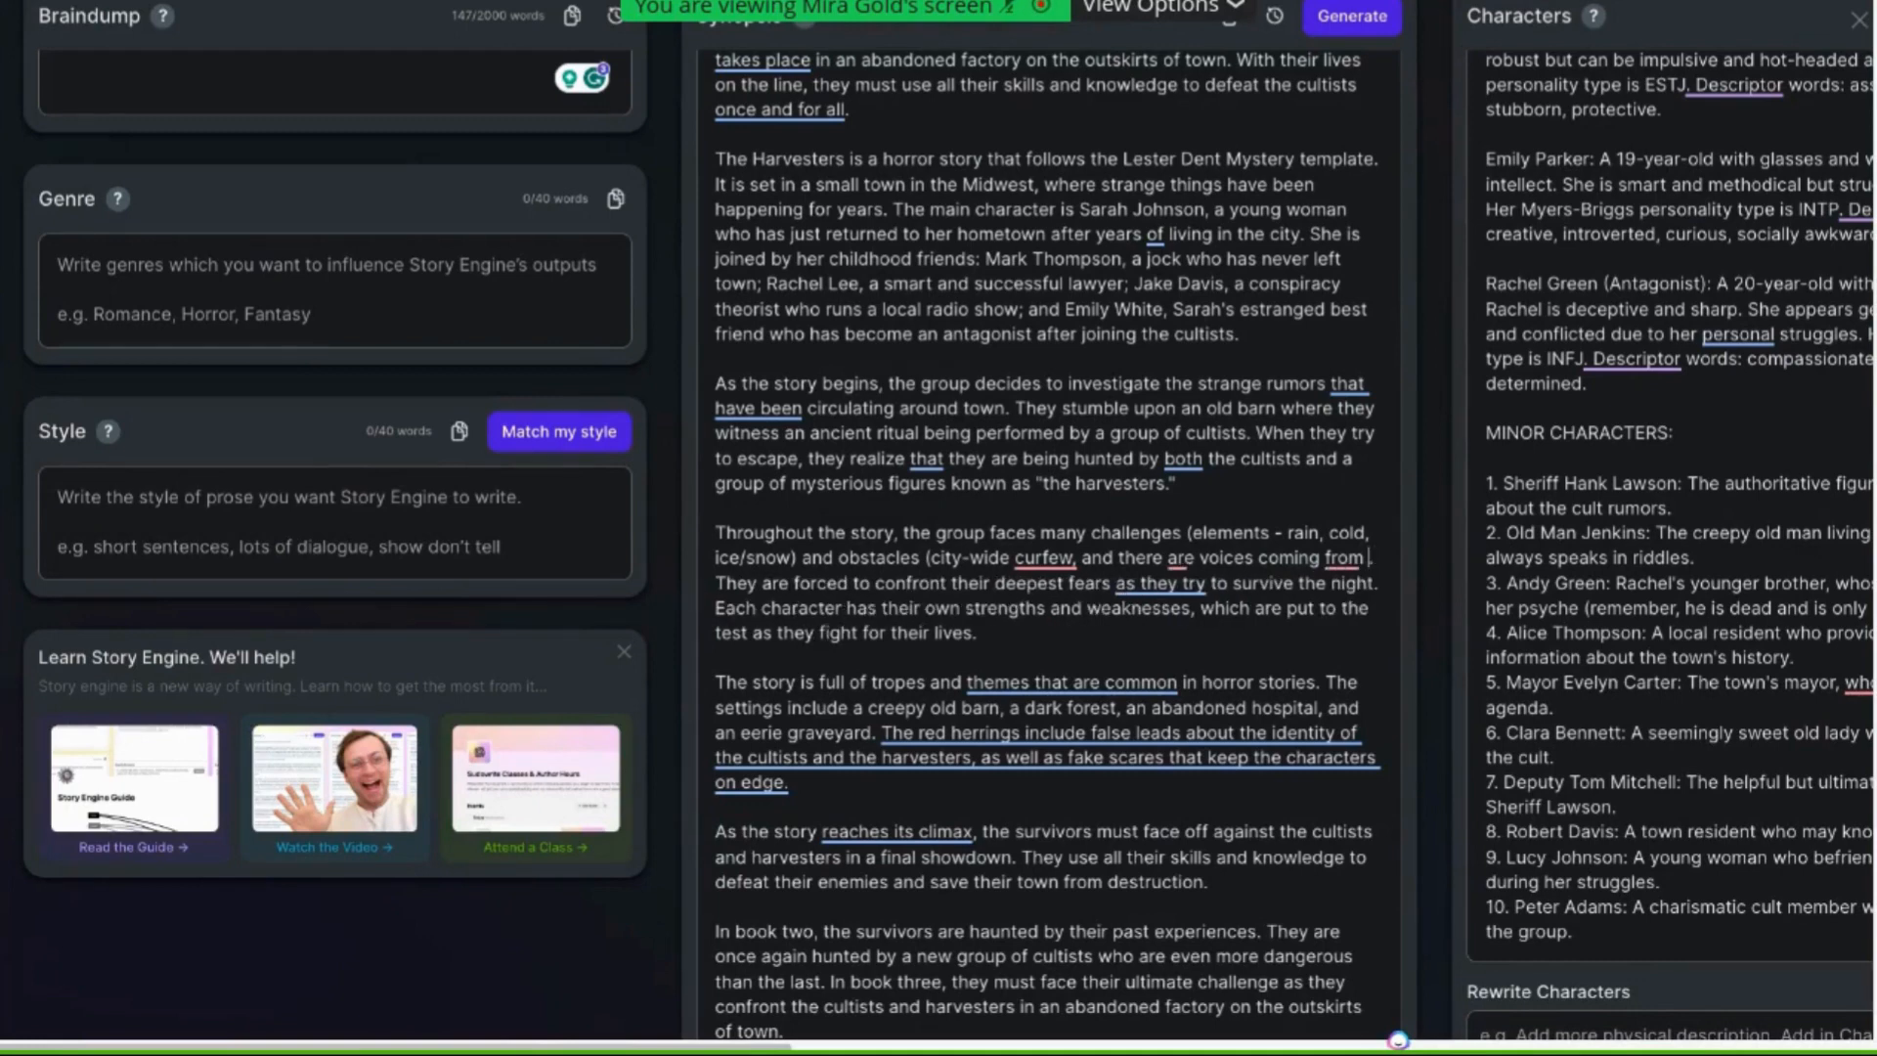
text(under floo. They are forced to confront their deepest fears as they try to)
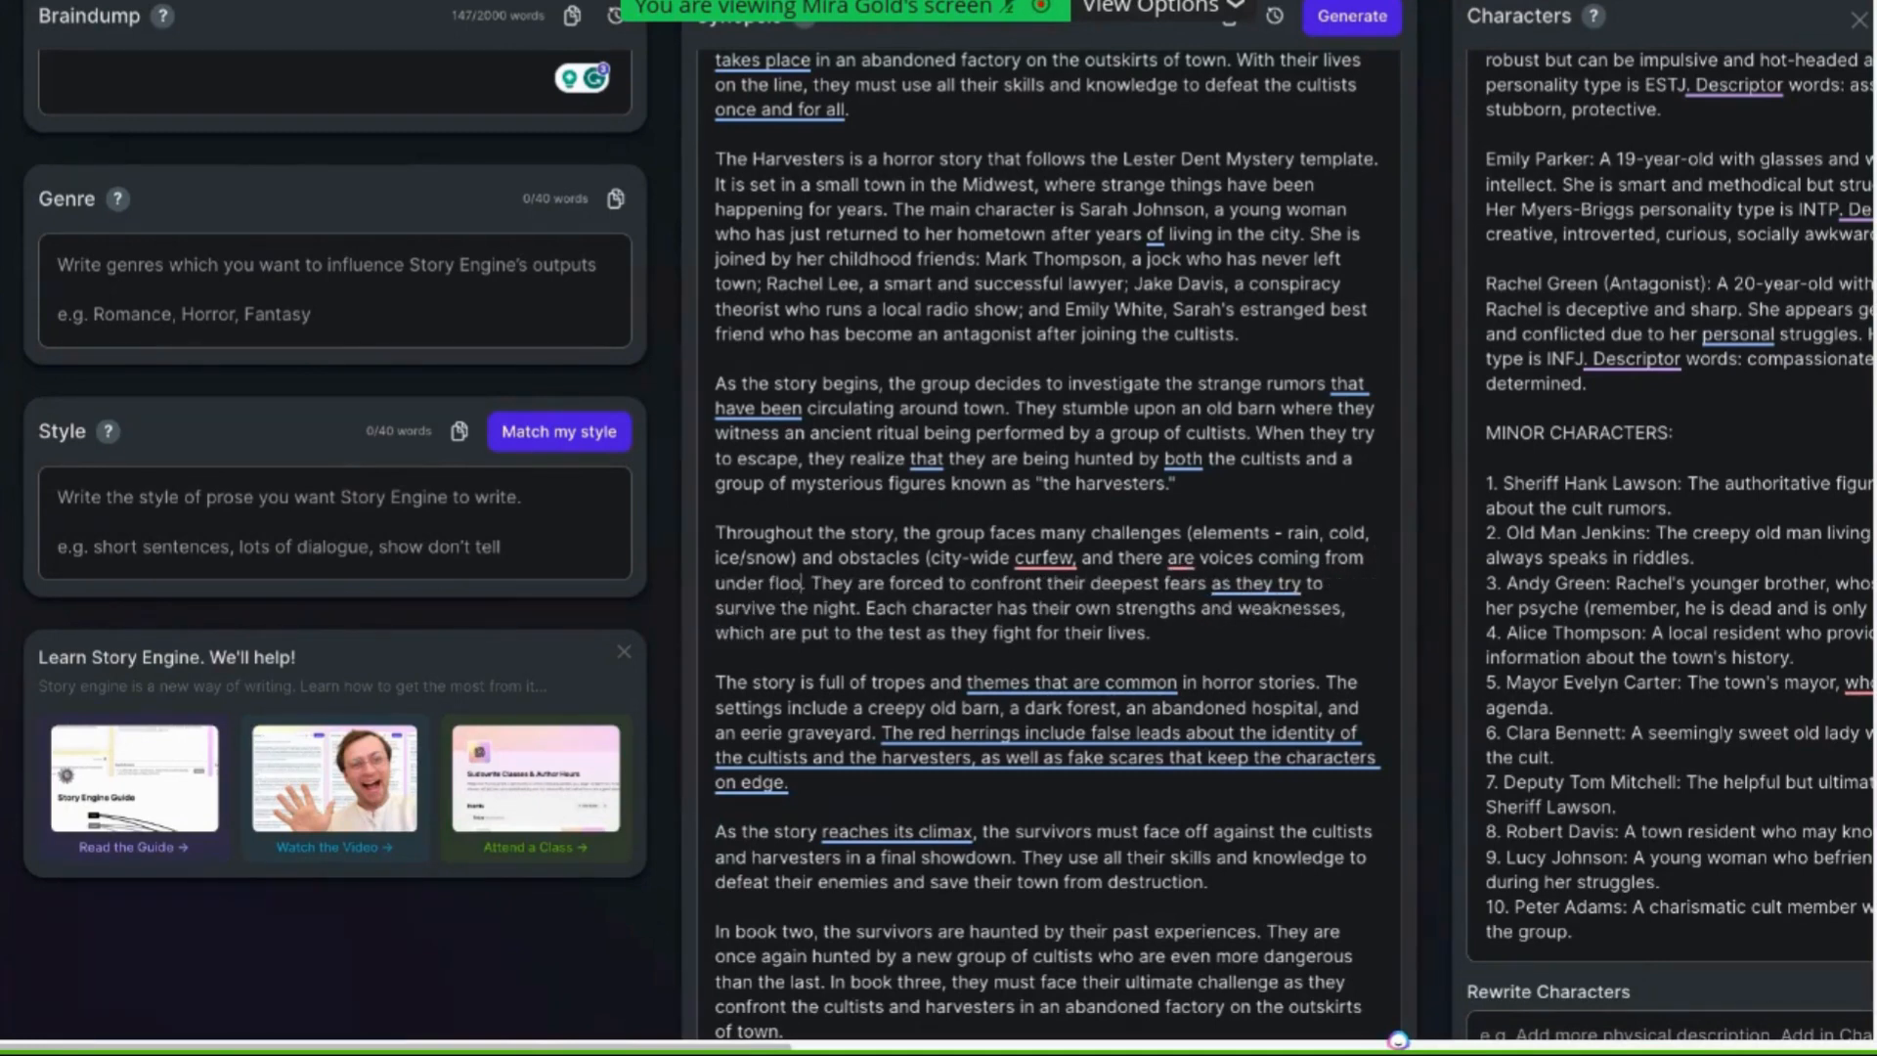
text(r.)
text())
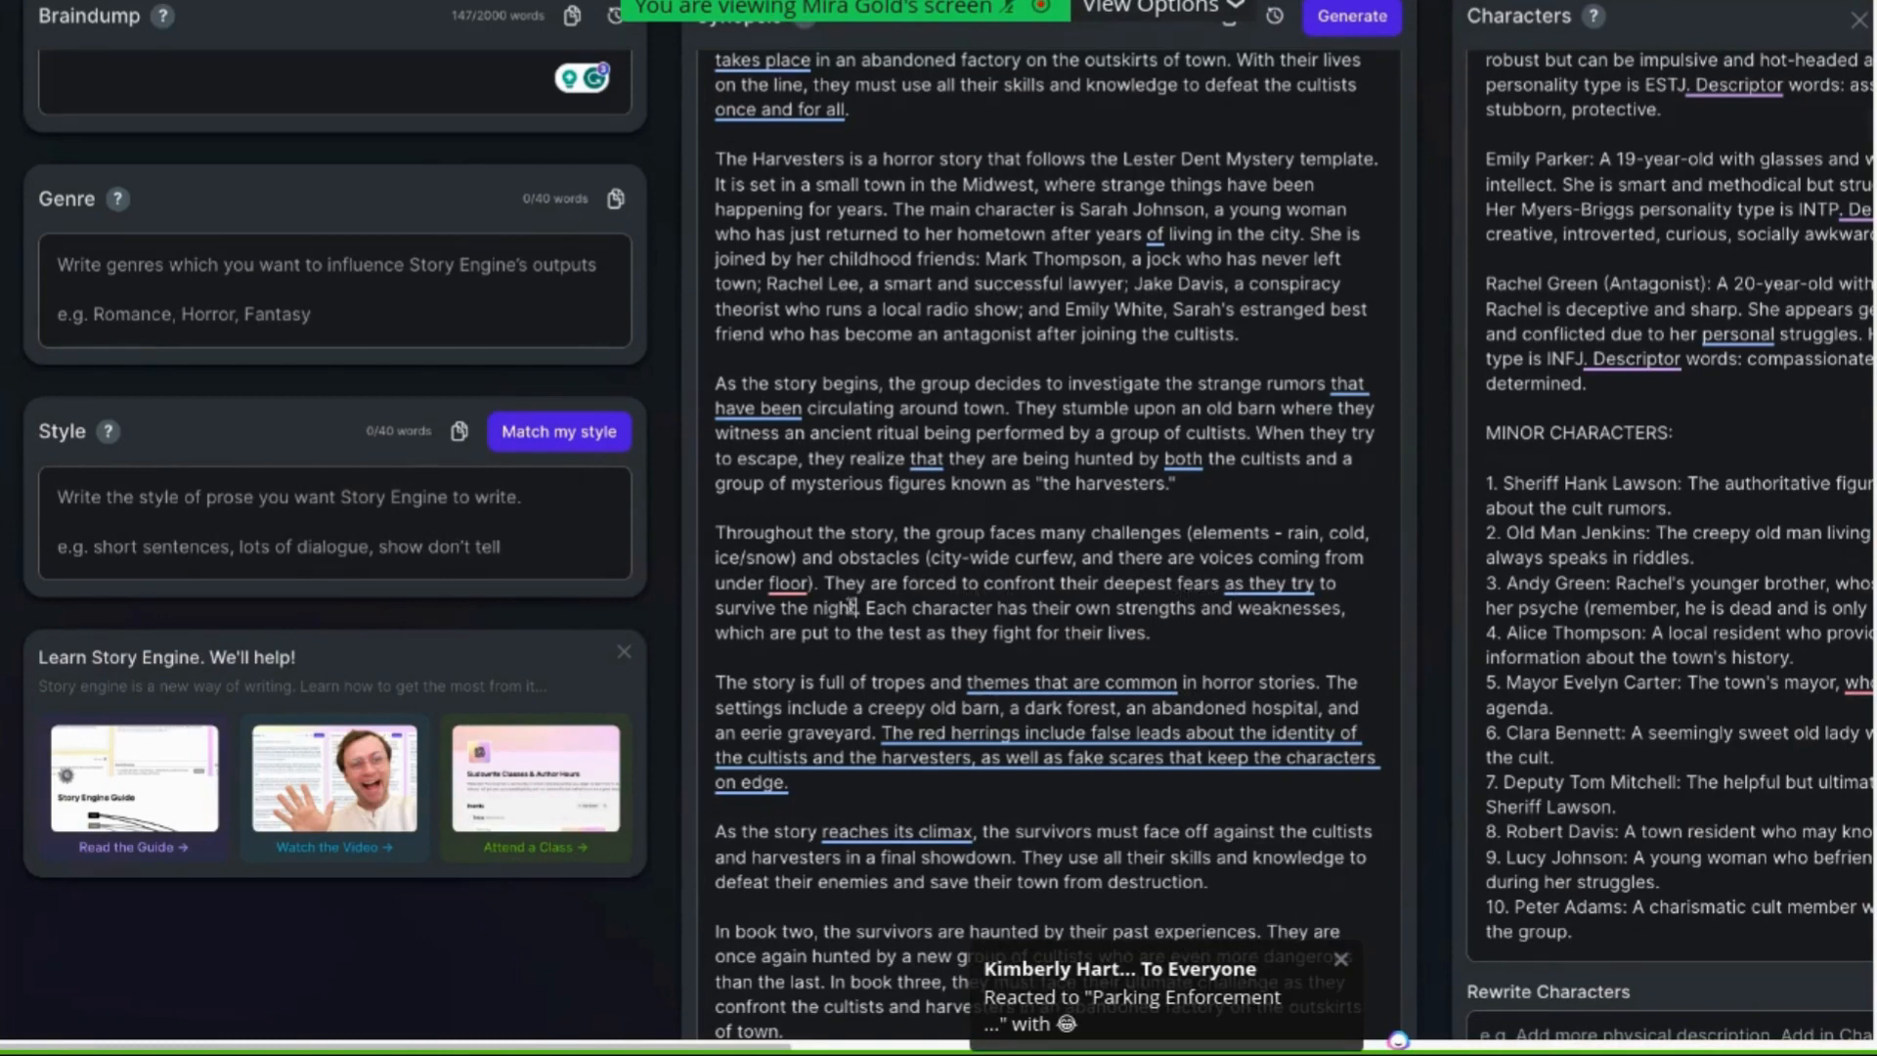
Insert "(Sarah faces the death of her sister, who died in a car accident - and is afraid of the dark" after "survive the night"
text(()
text(Sarah faces the death)
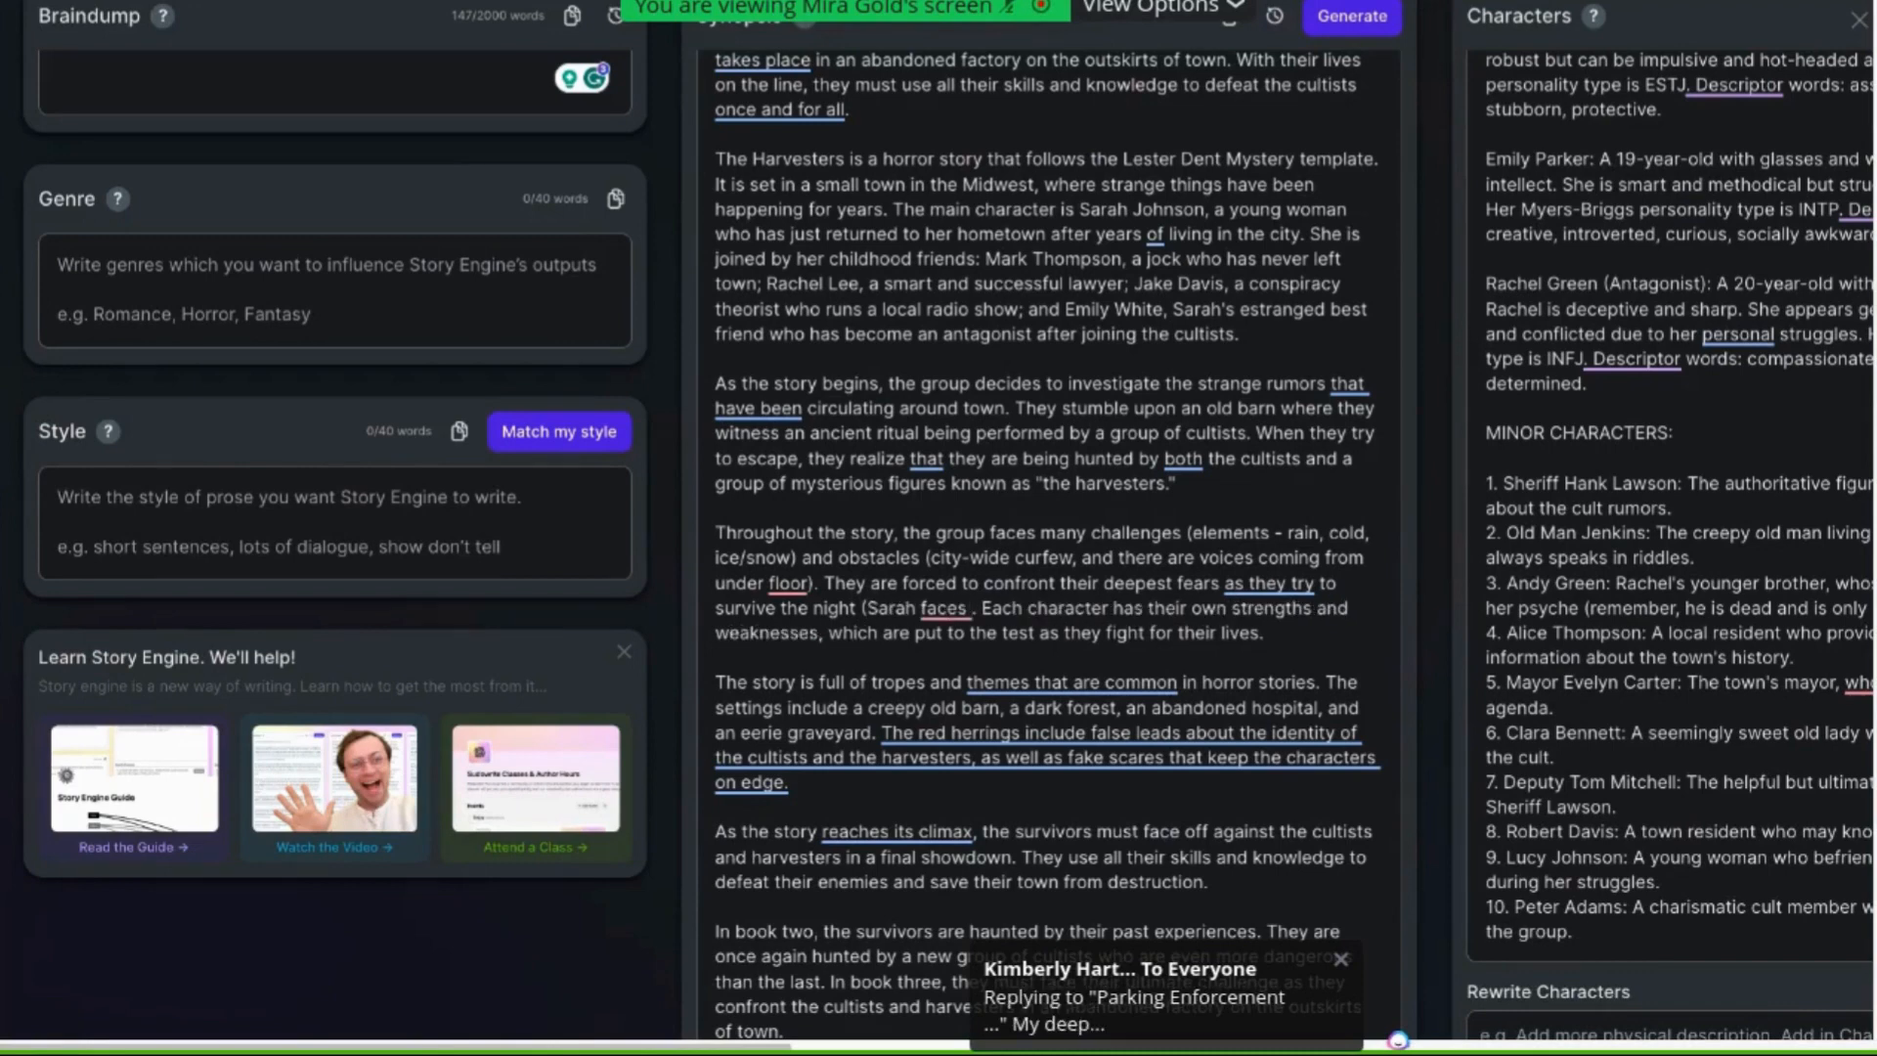
text( of her)
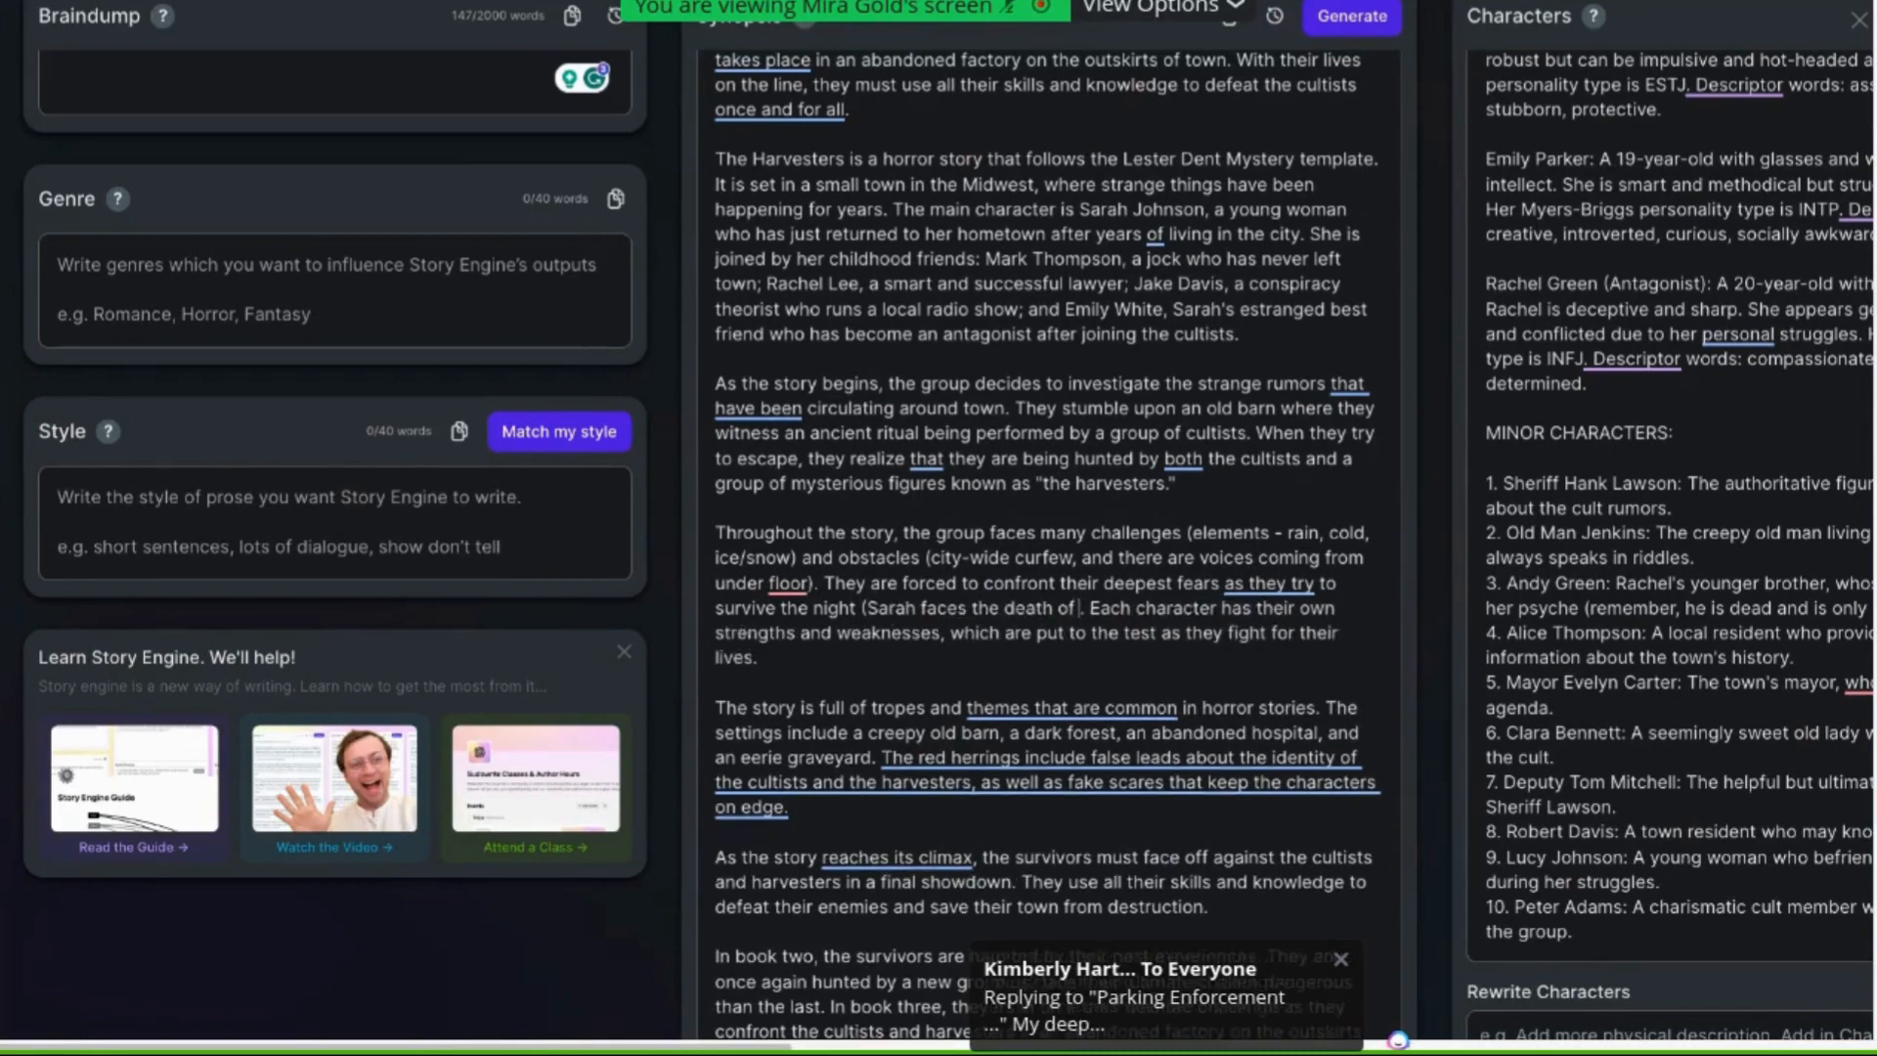
text( sister, who)
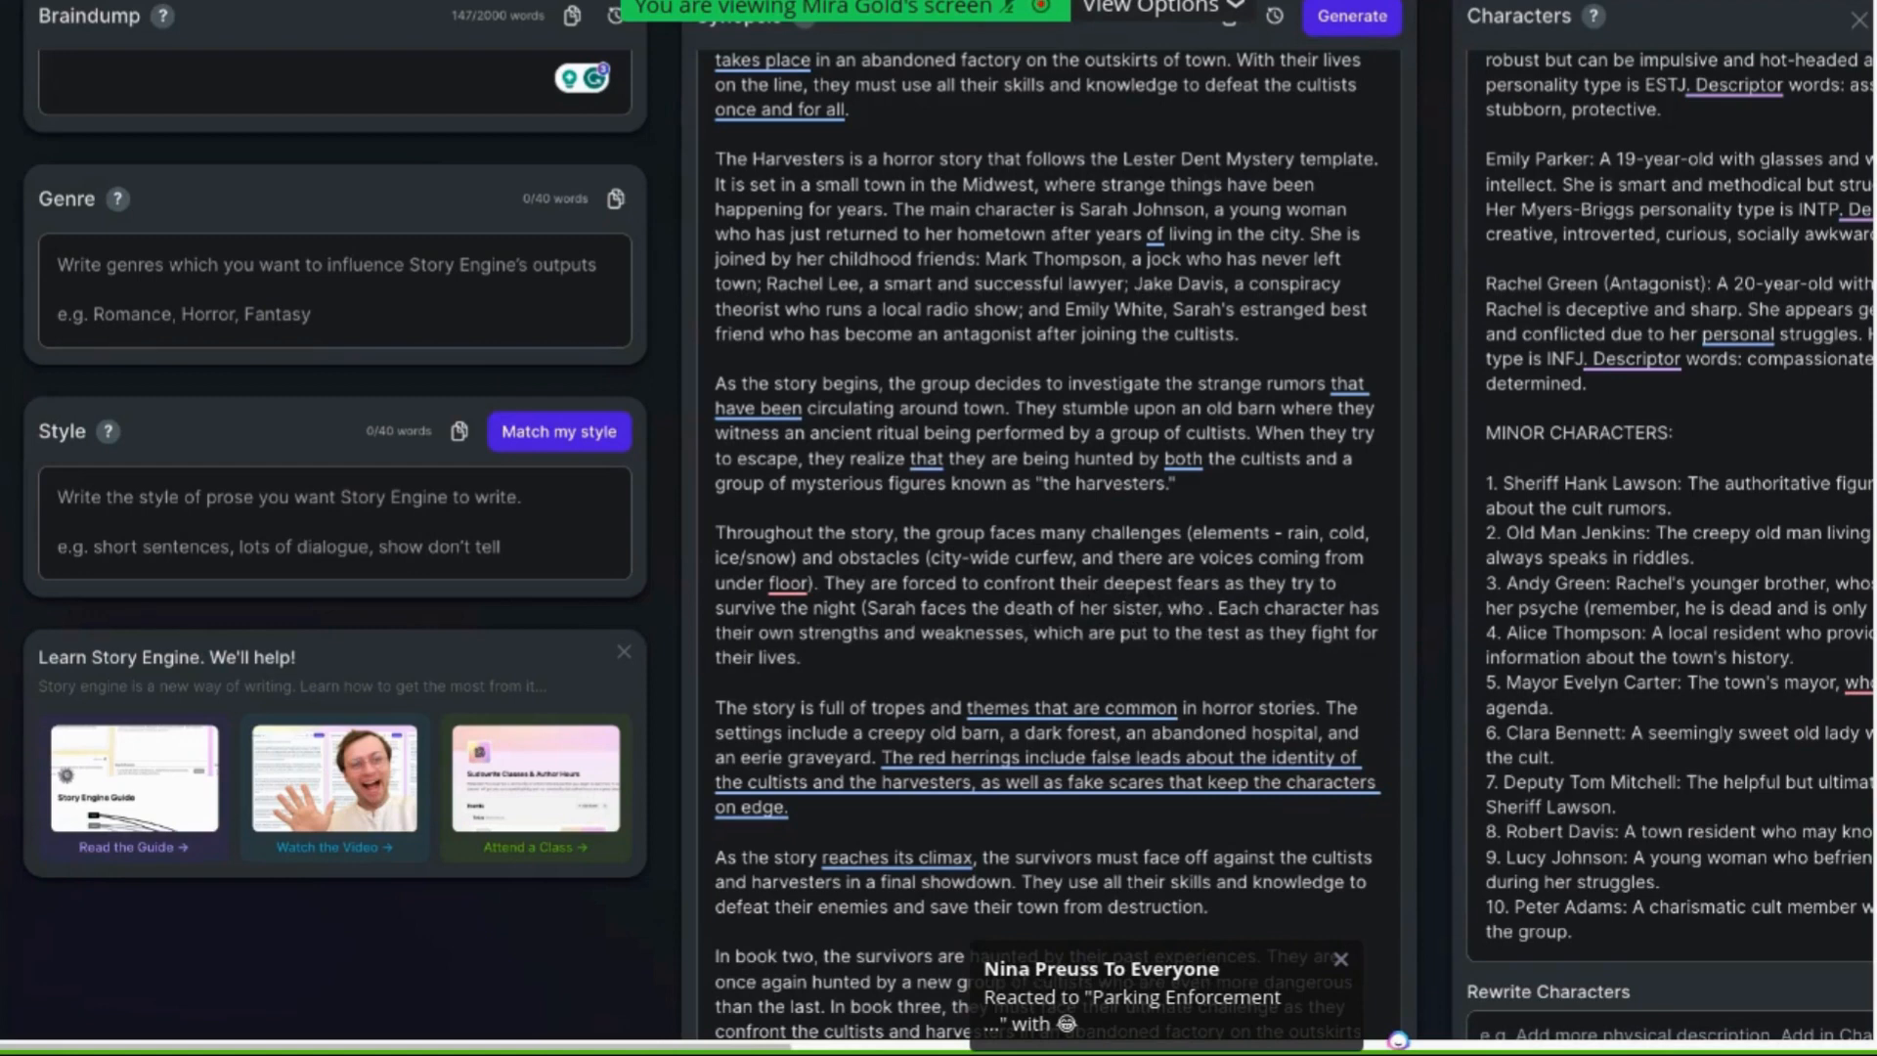
text( died in a car)
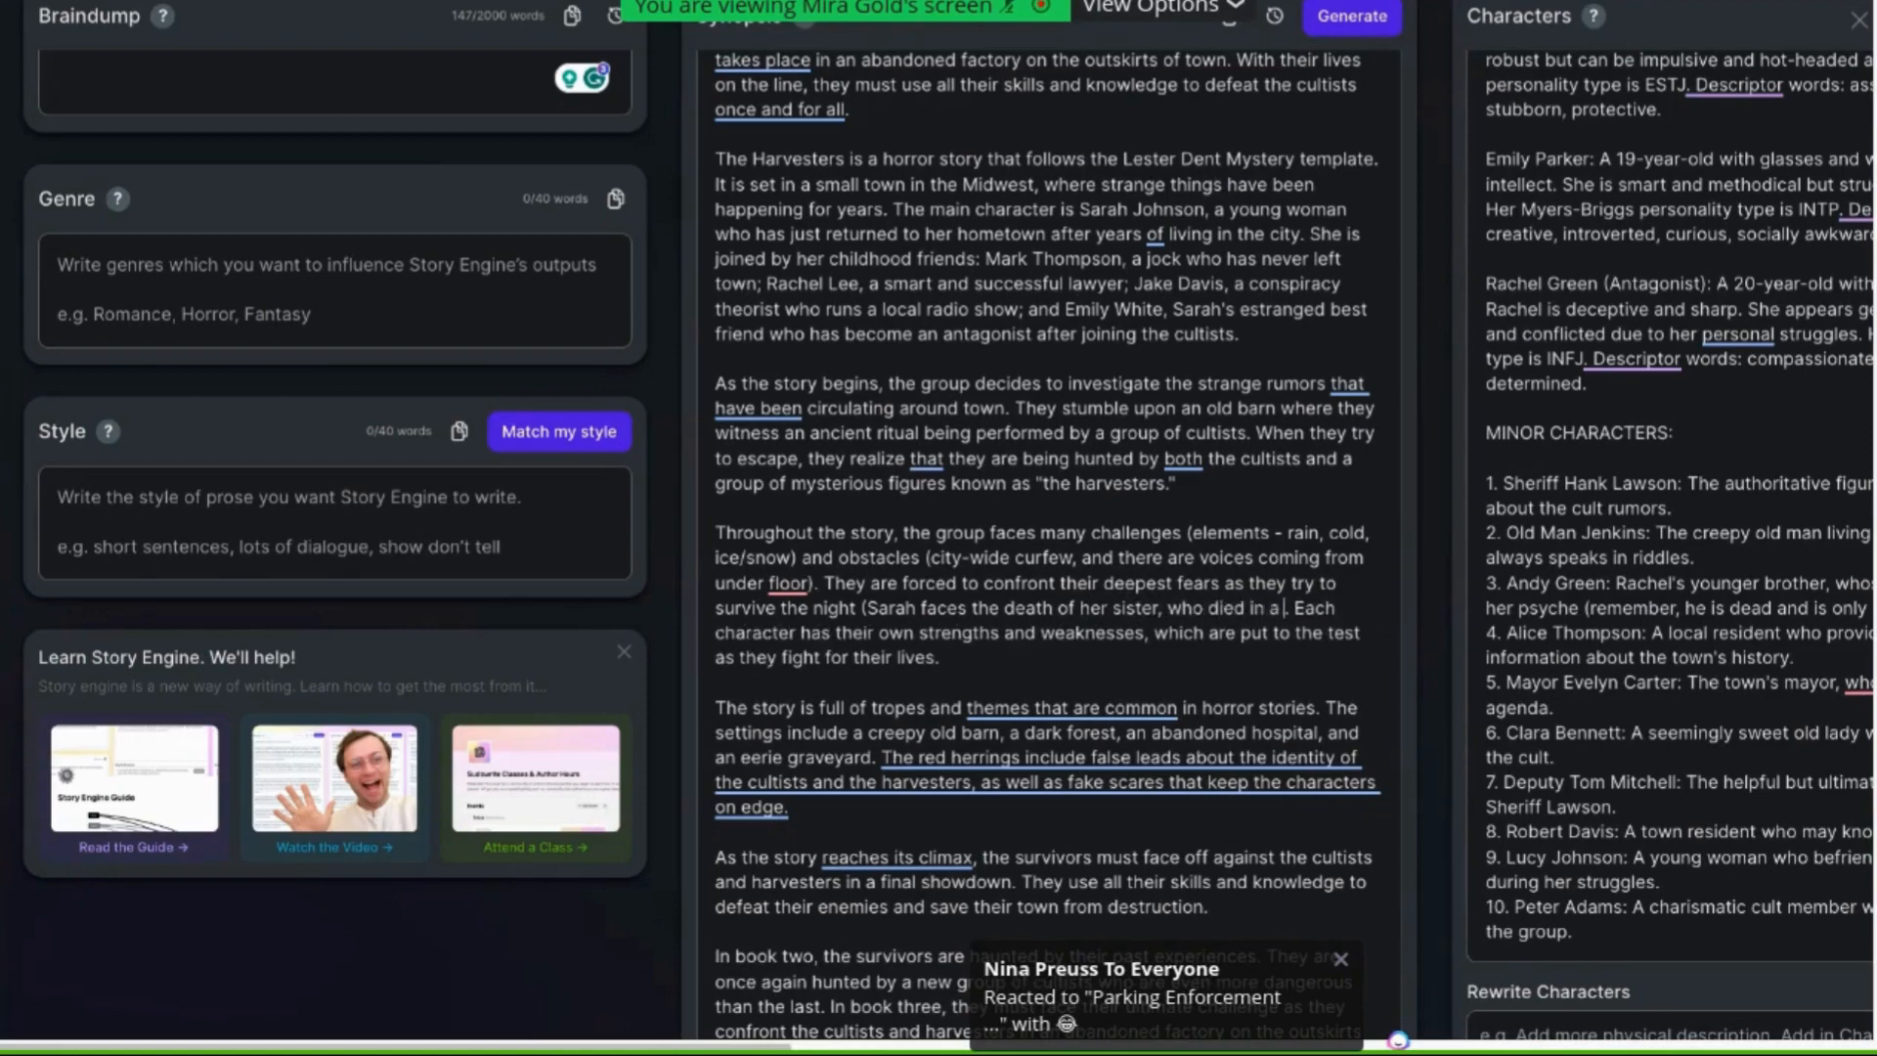
text( accident)
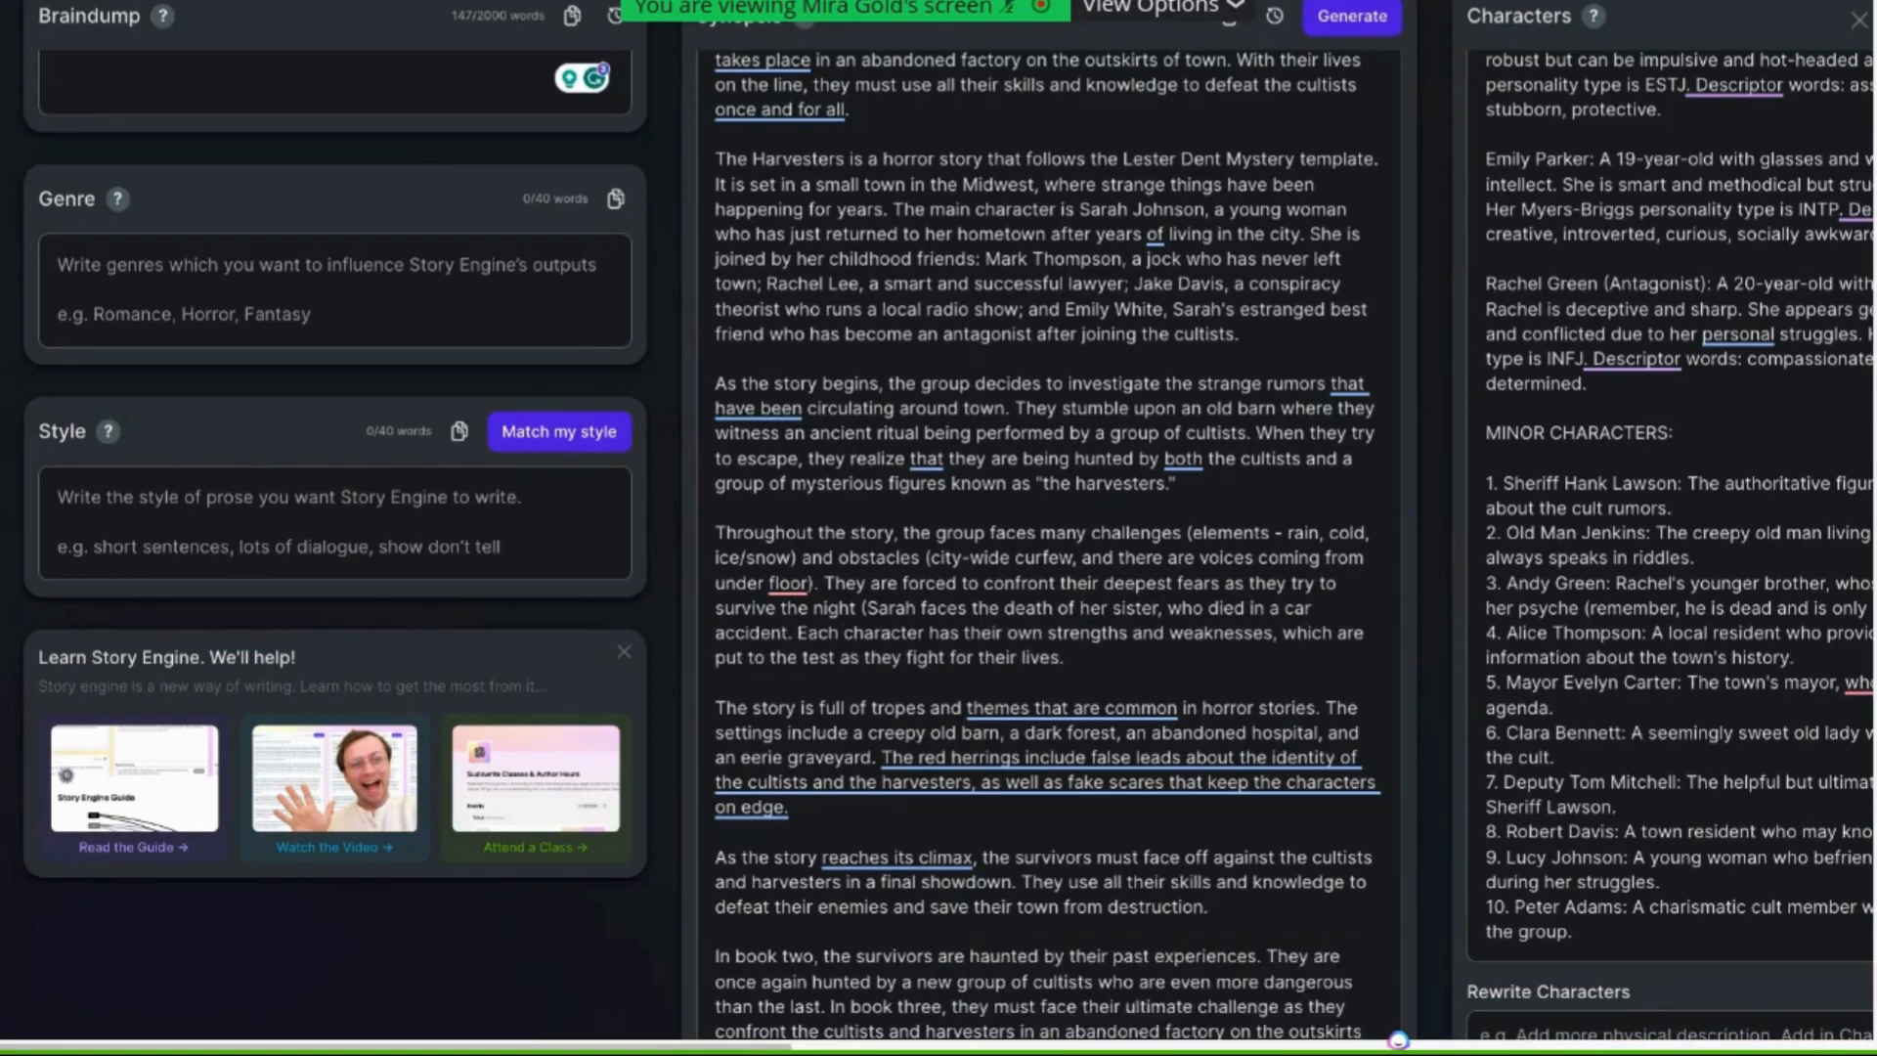
text( - and)
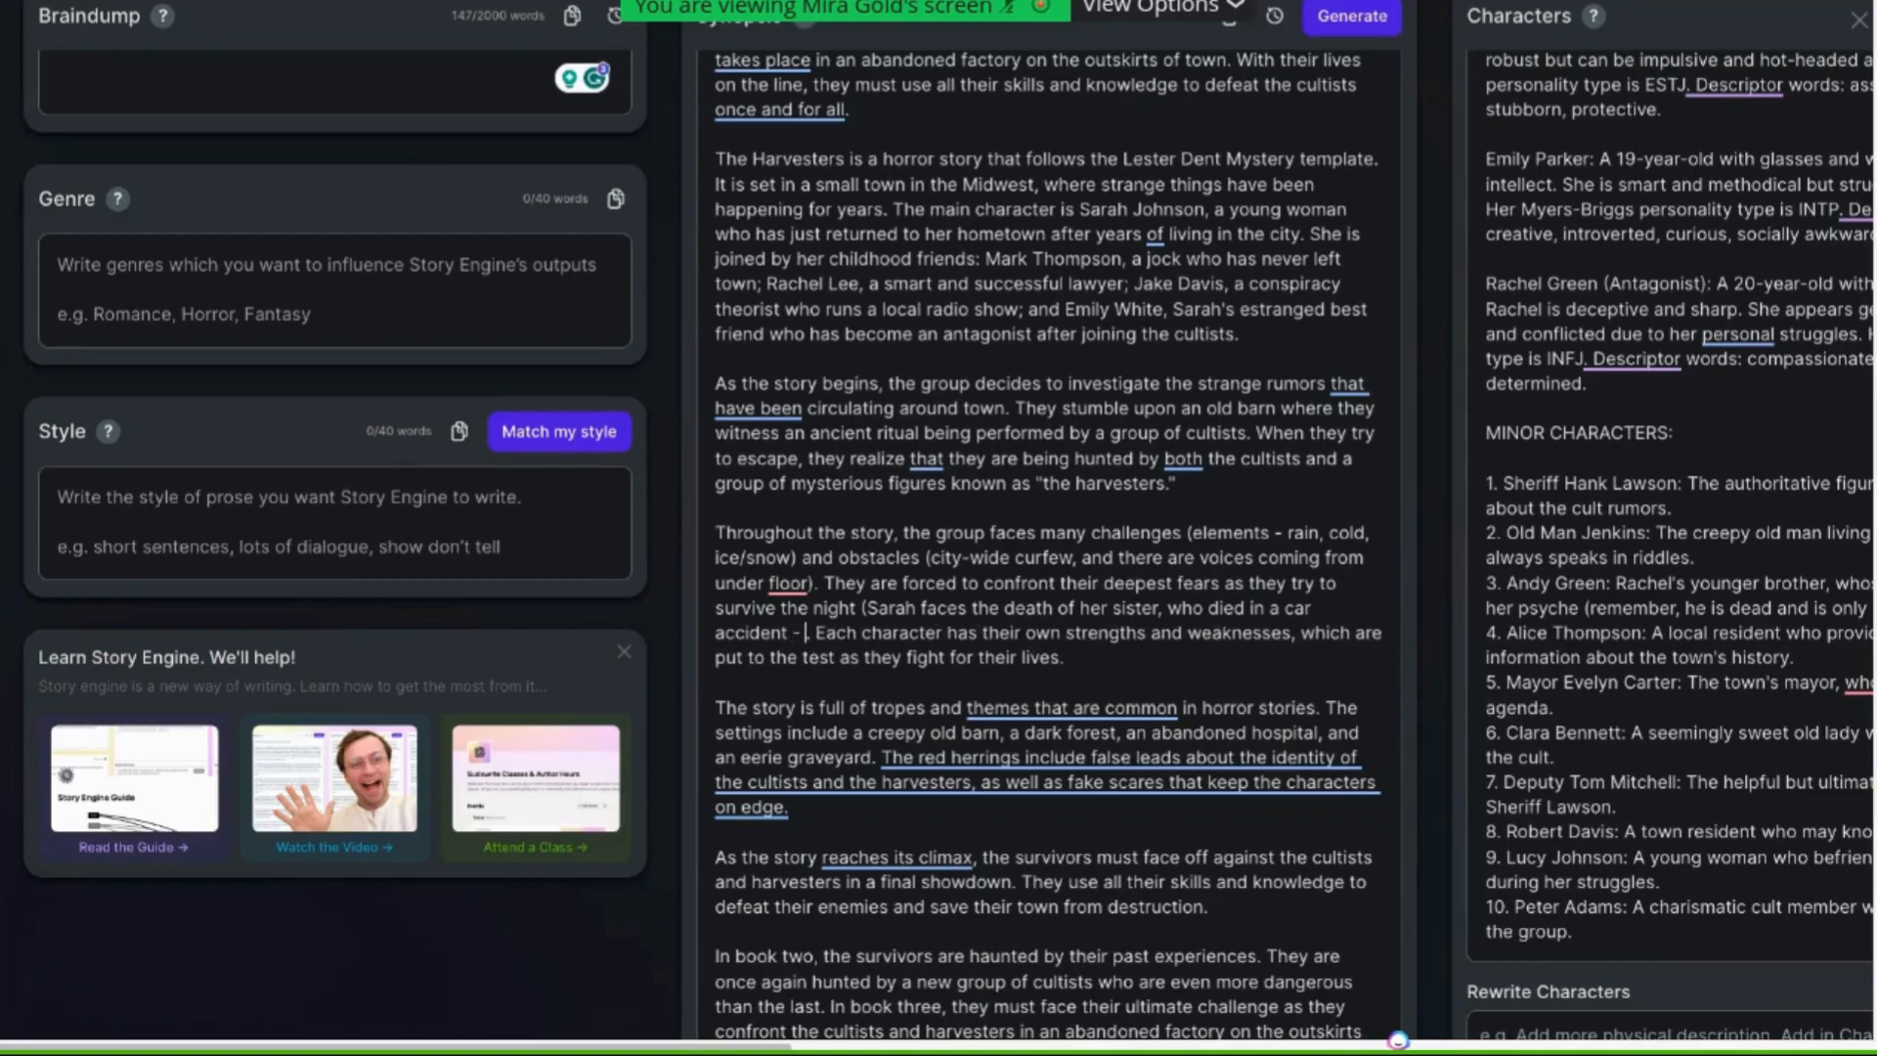
text( is afraid of the dark.)
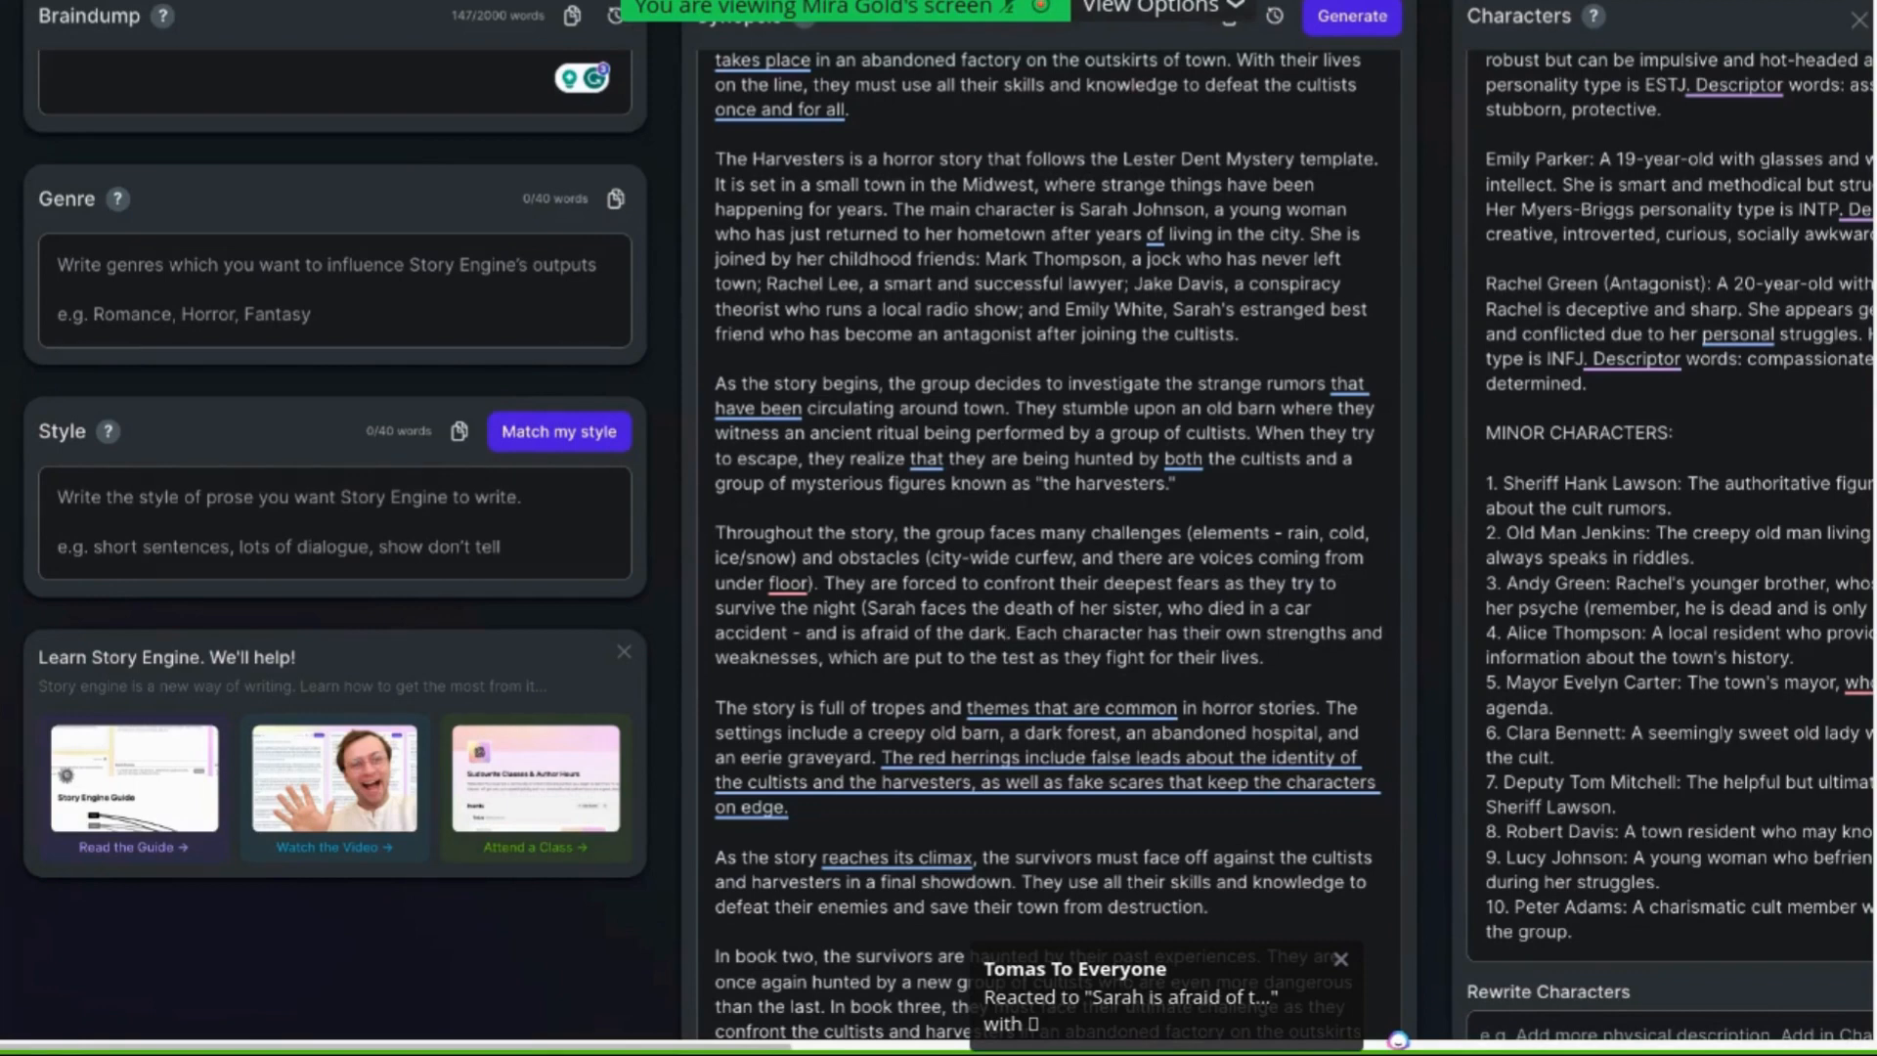
Continue with ". Mark is worried he'll never get to leave, that he'll remain stuck in a dead-end job)", accepting the hyphenated spelling
text(M)
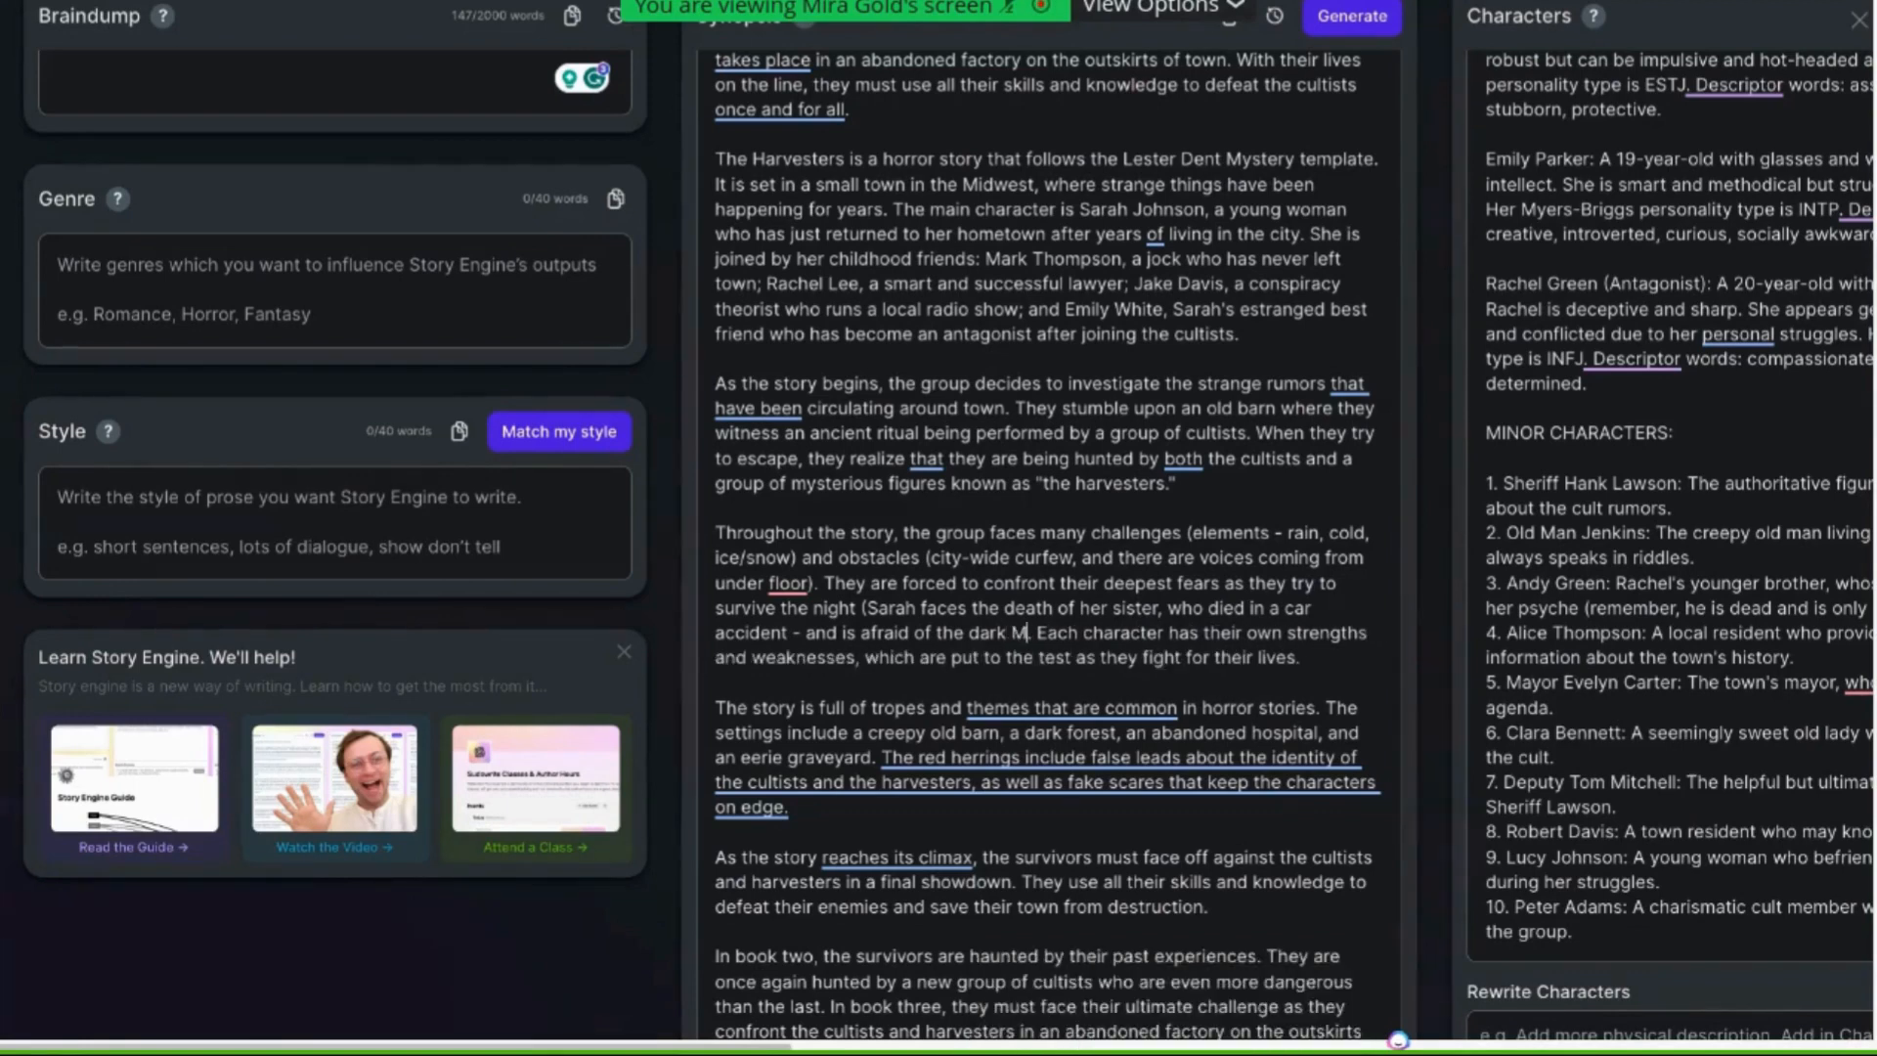
text(ark.)
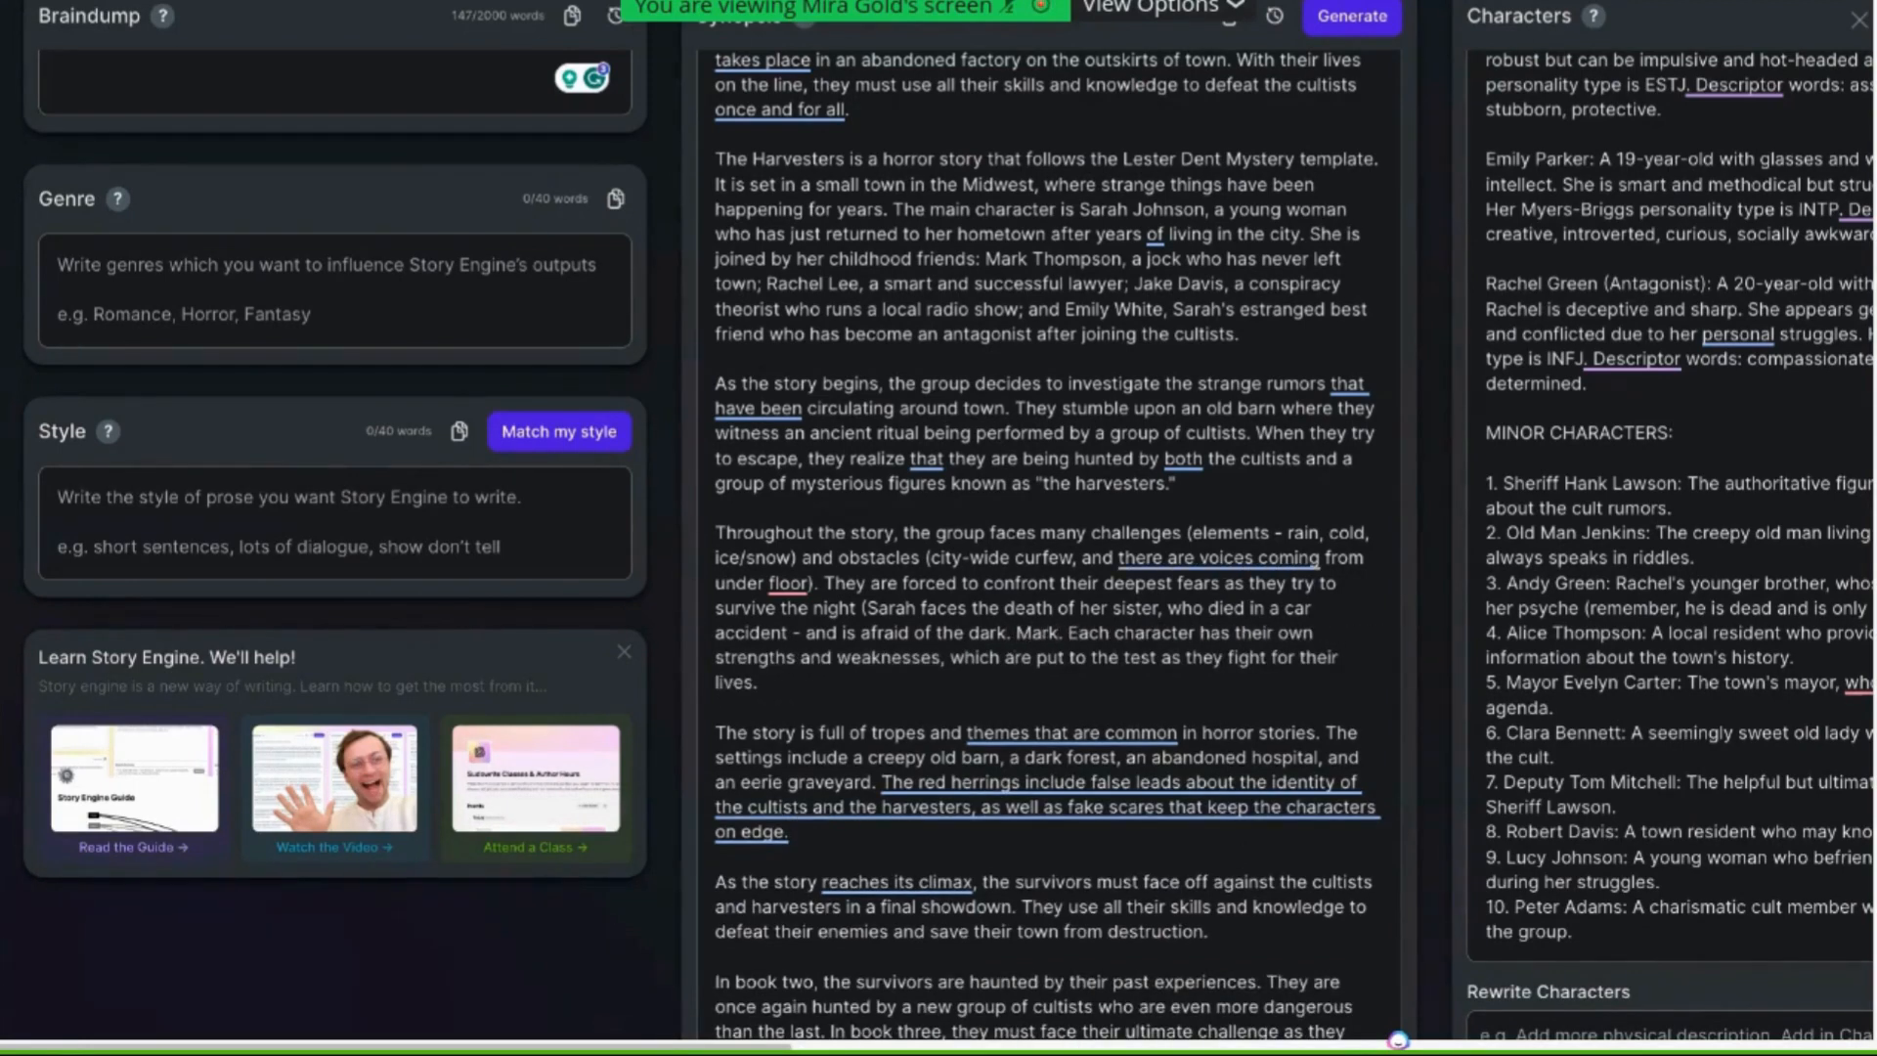
key(BackSpace)
text(is wor)
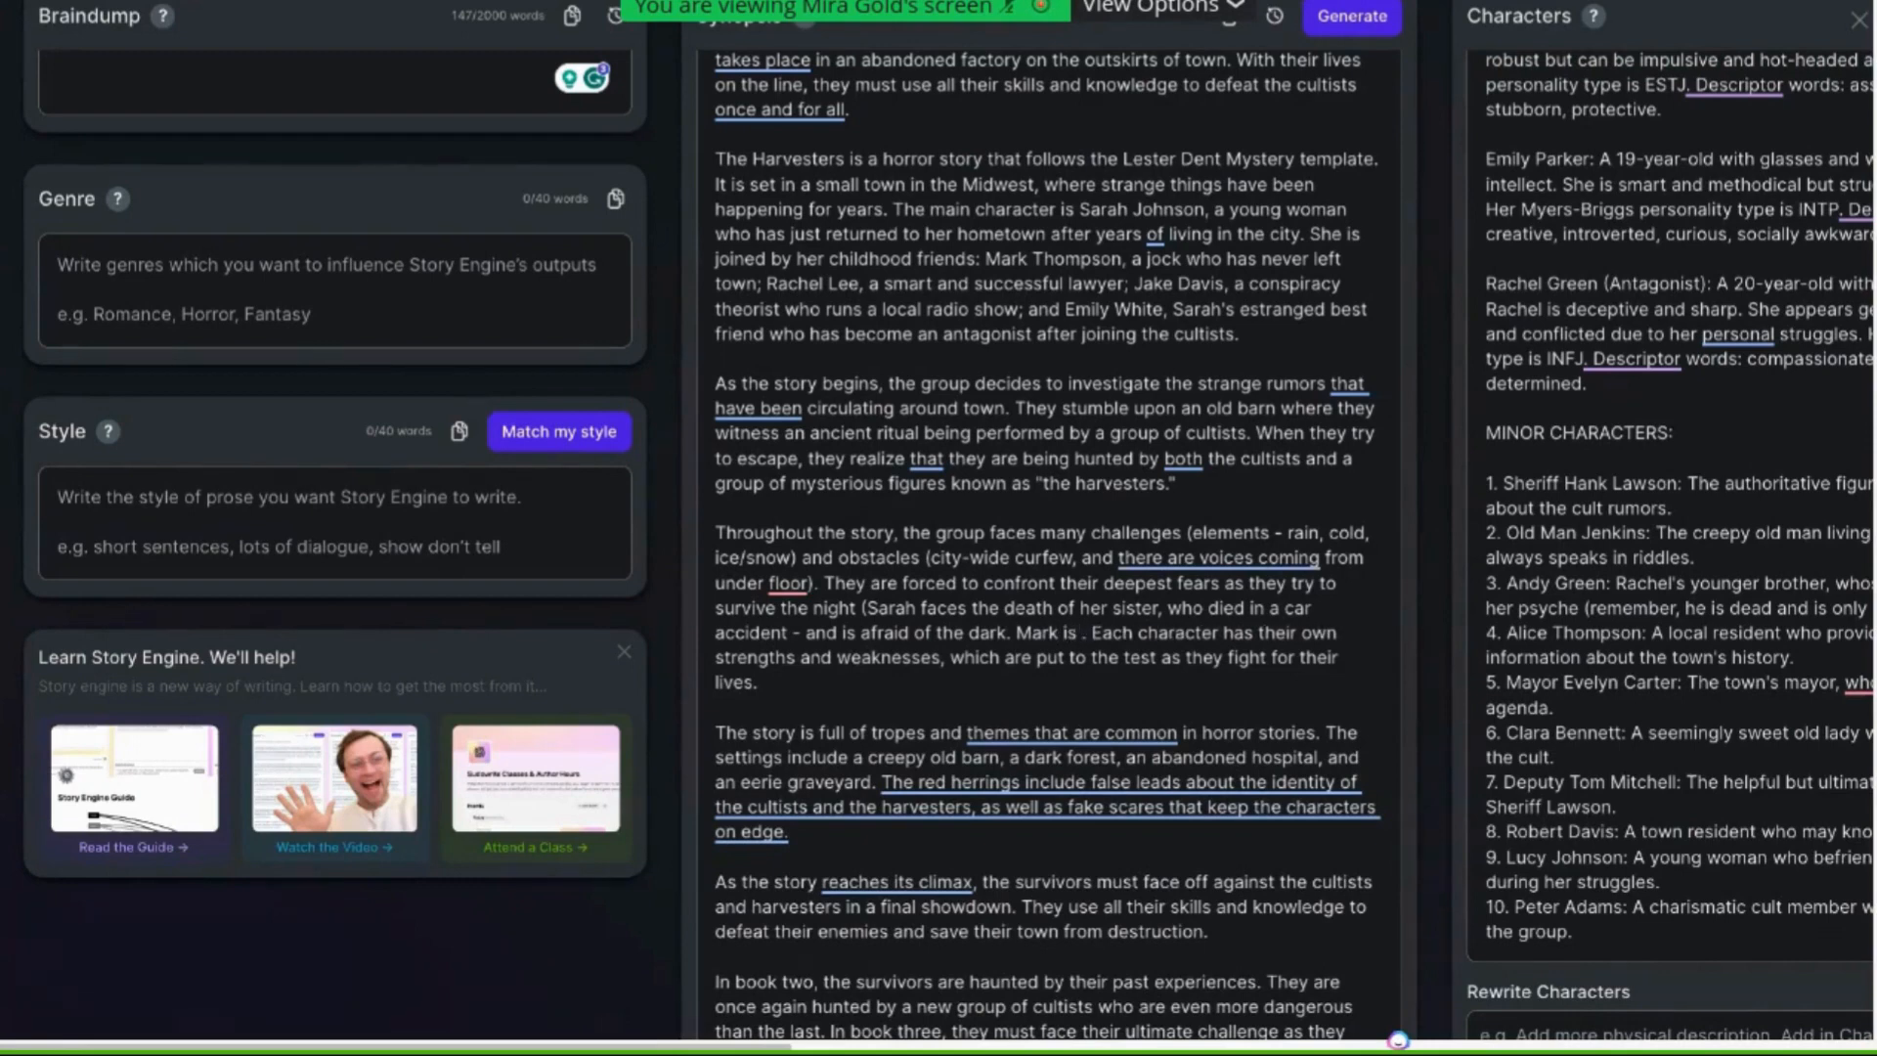
text(ried he'l)
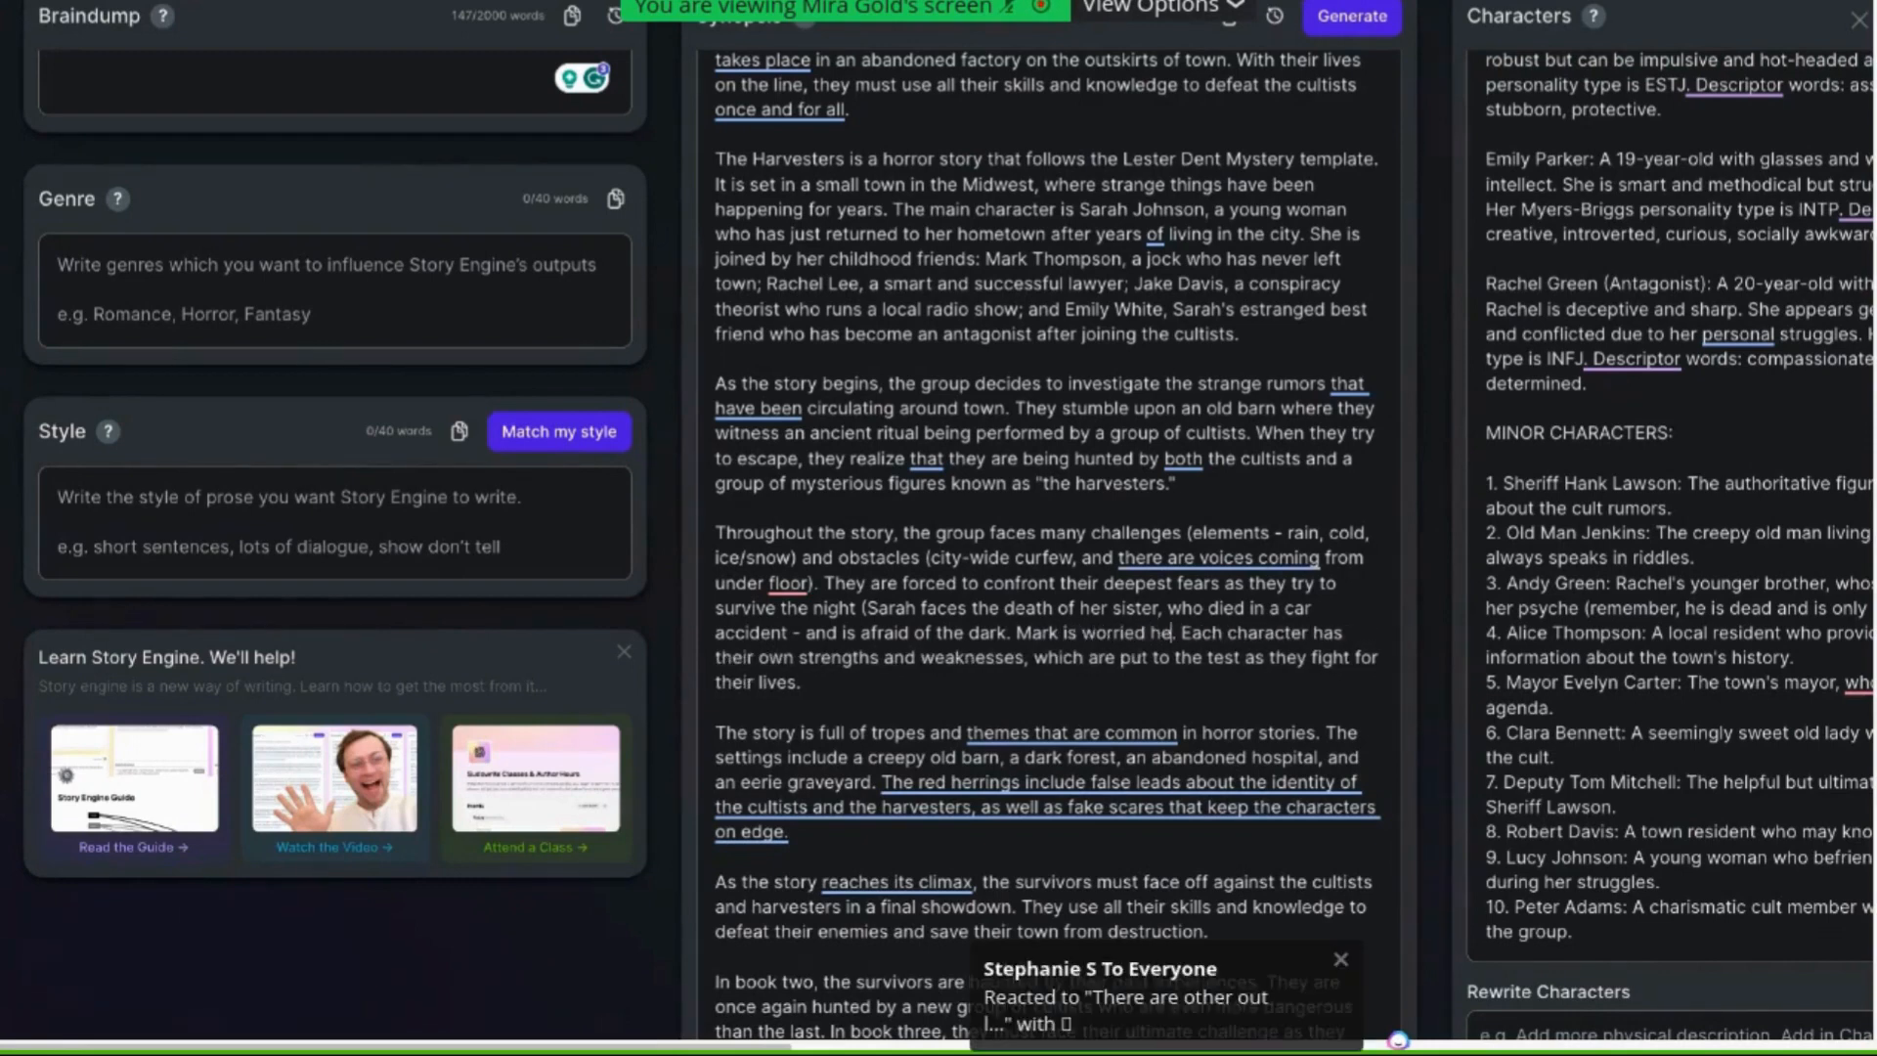
text(l never)
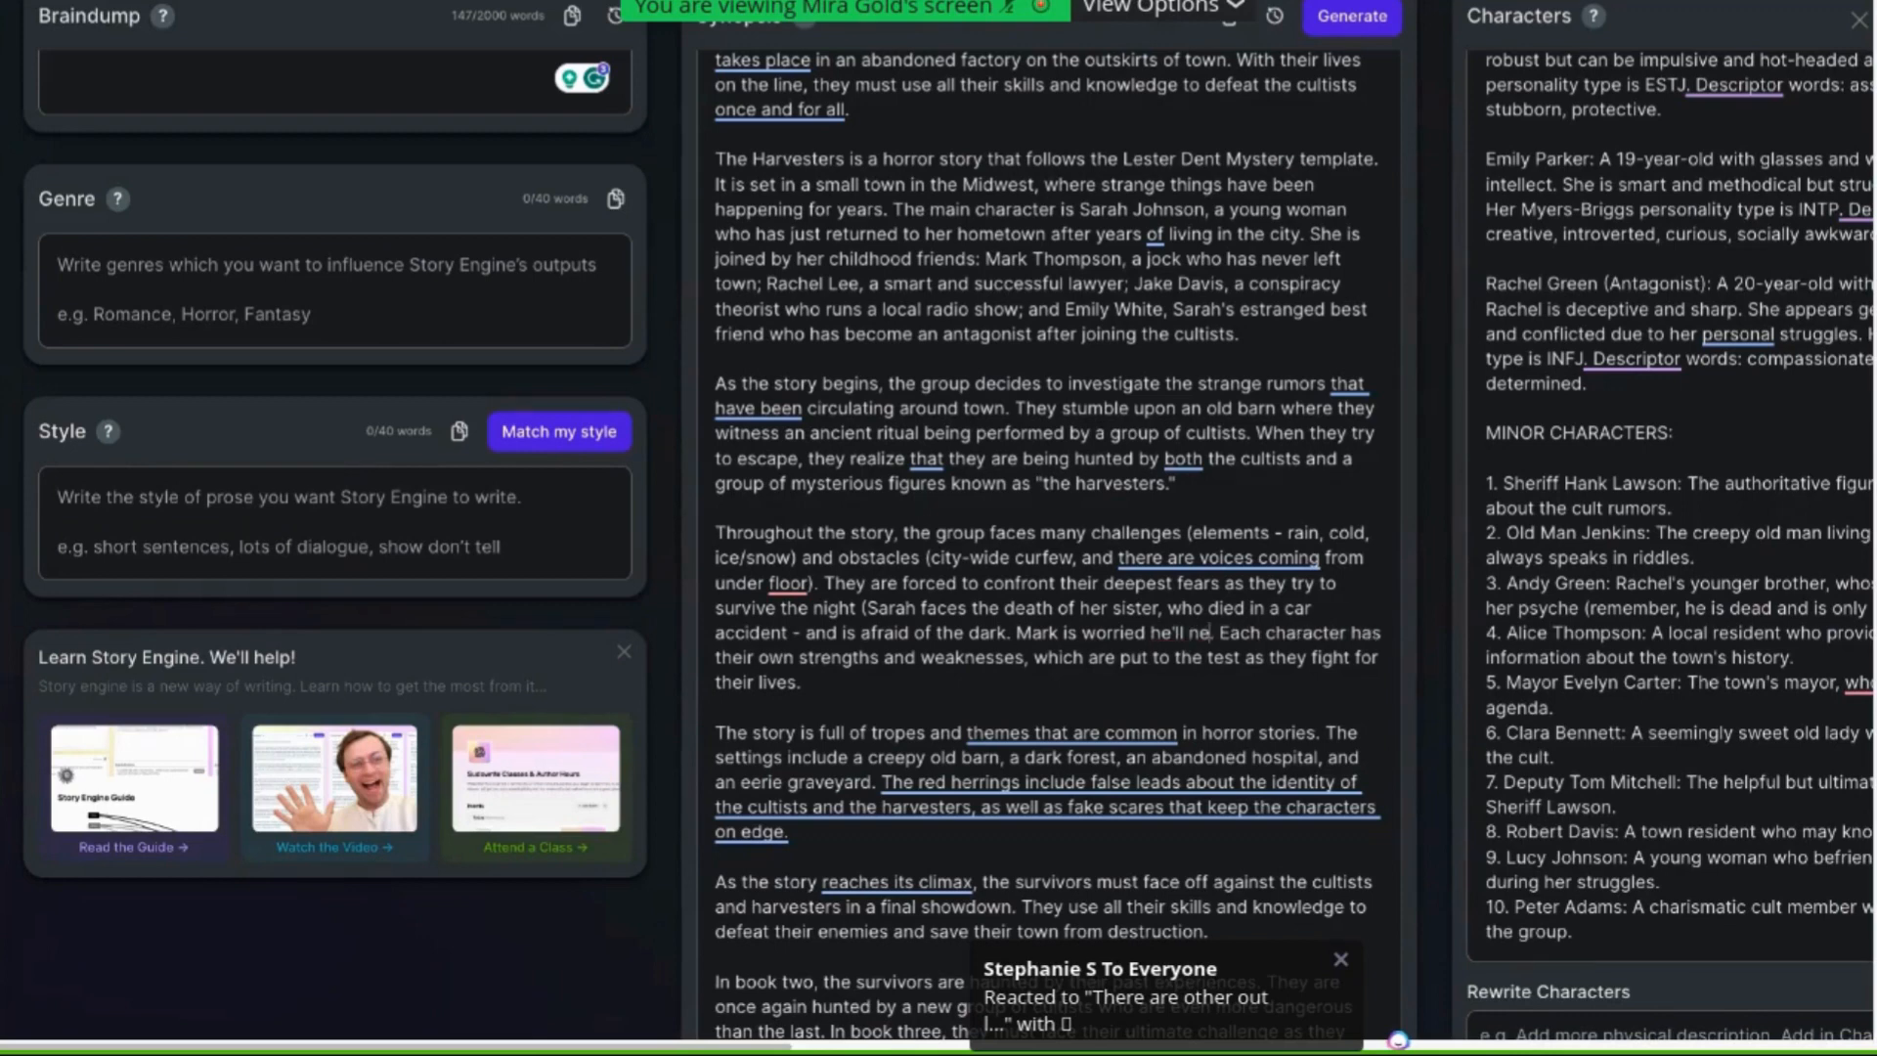
text( get to le)
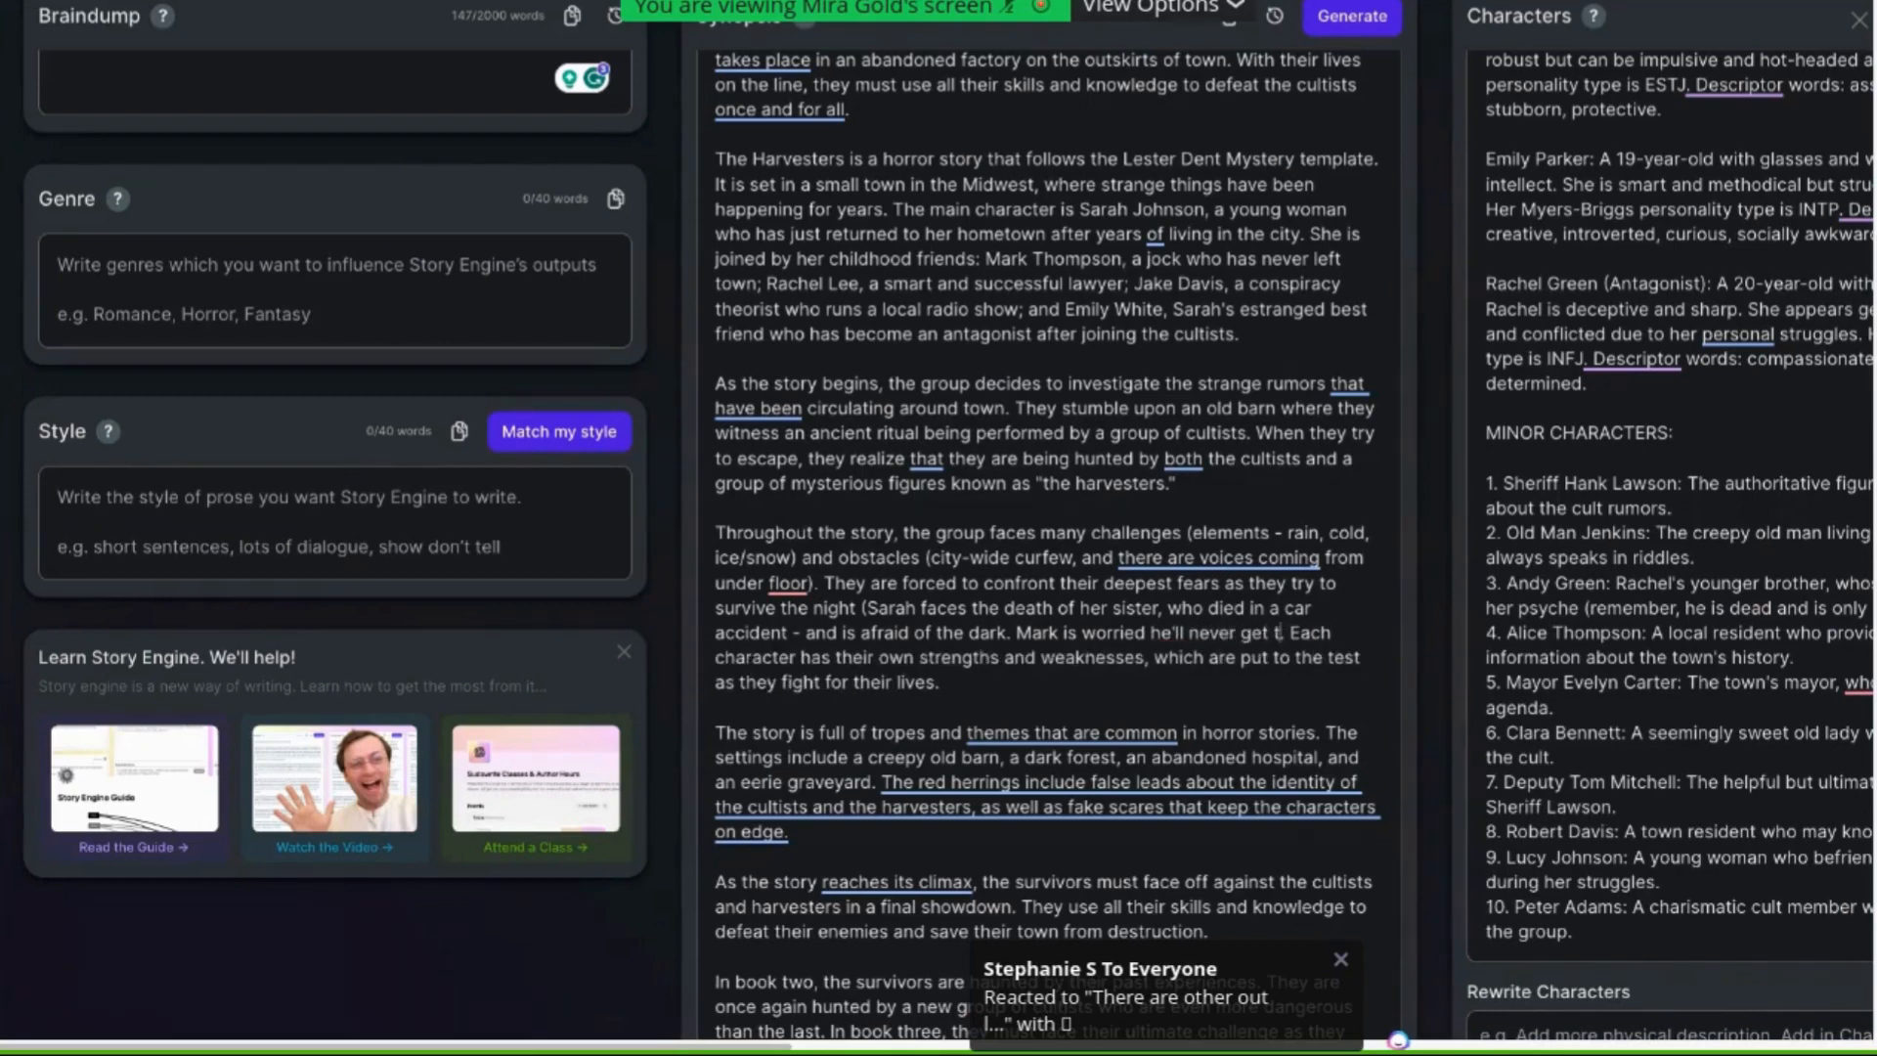
text(ave)
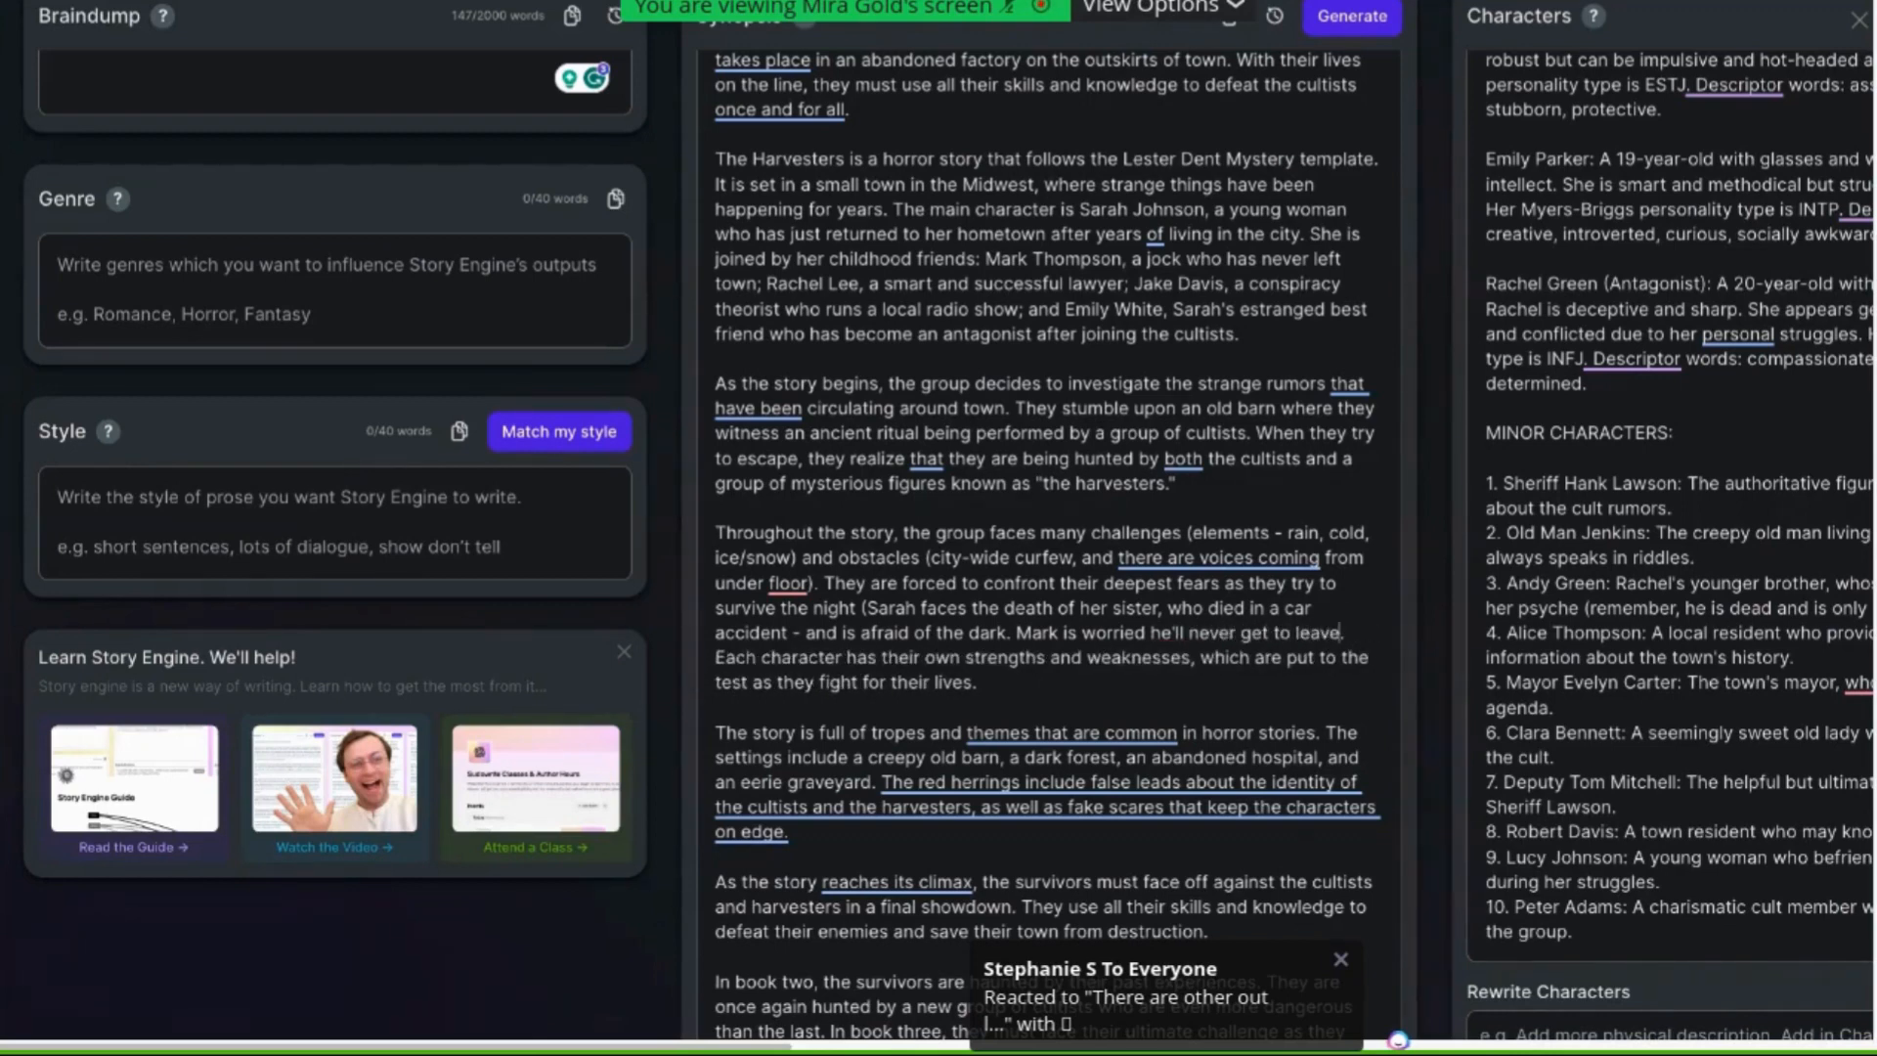
text(, that he'll remain stuck in a dea)
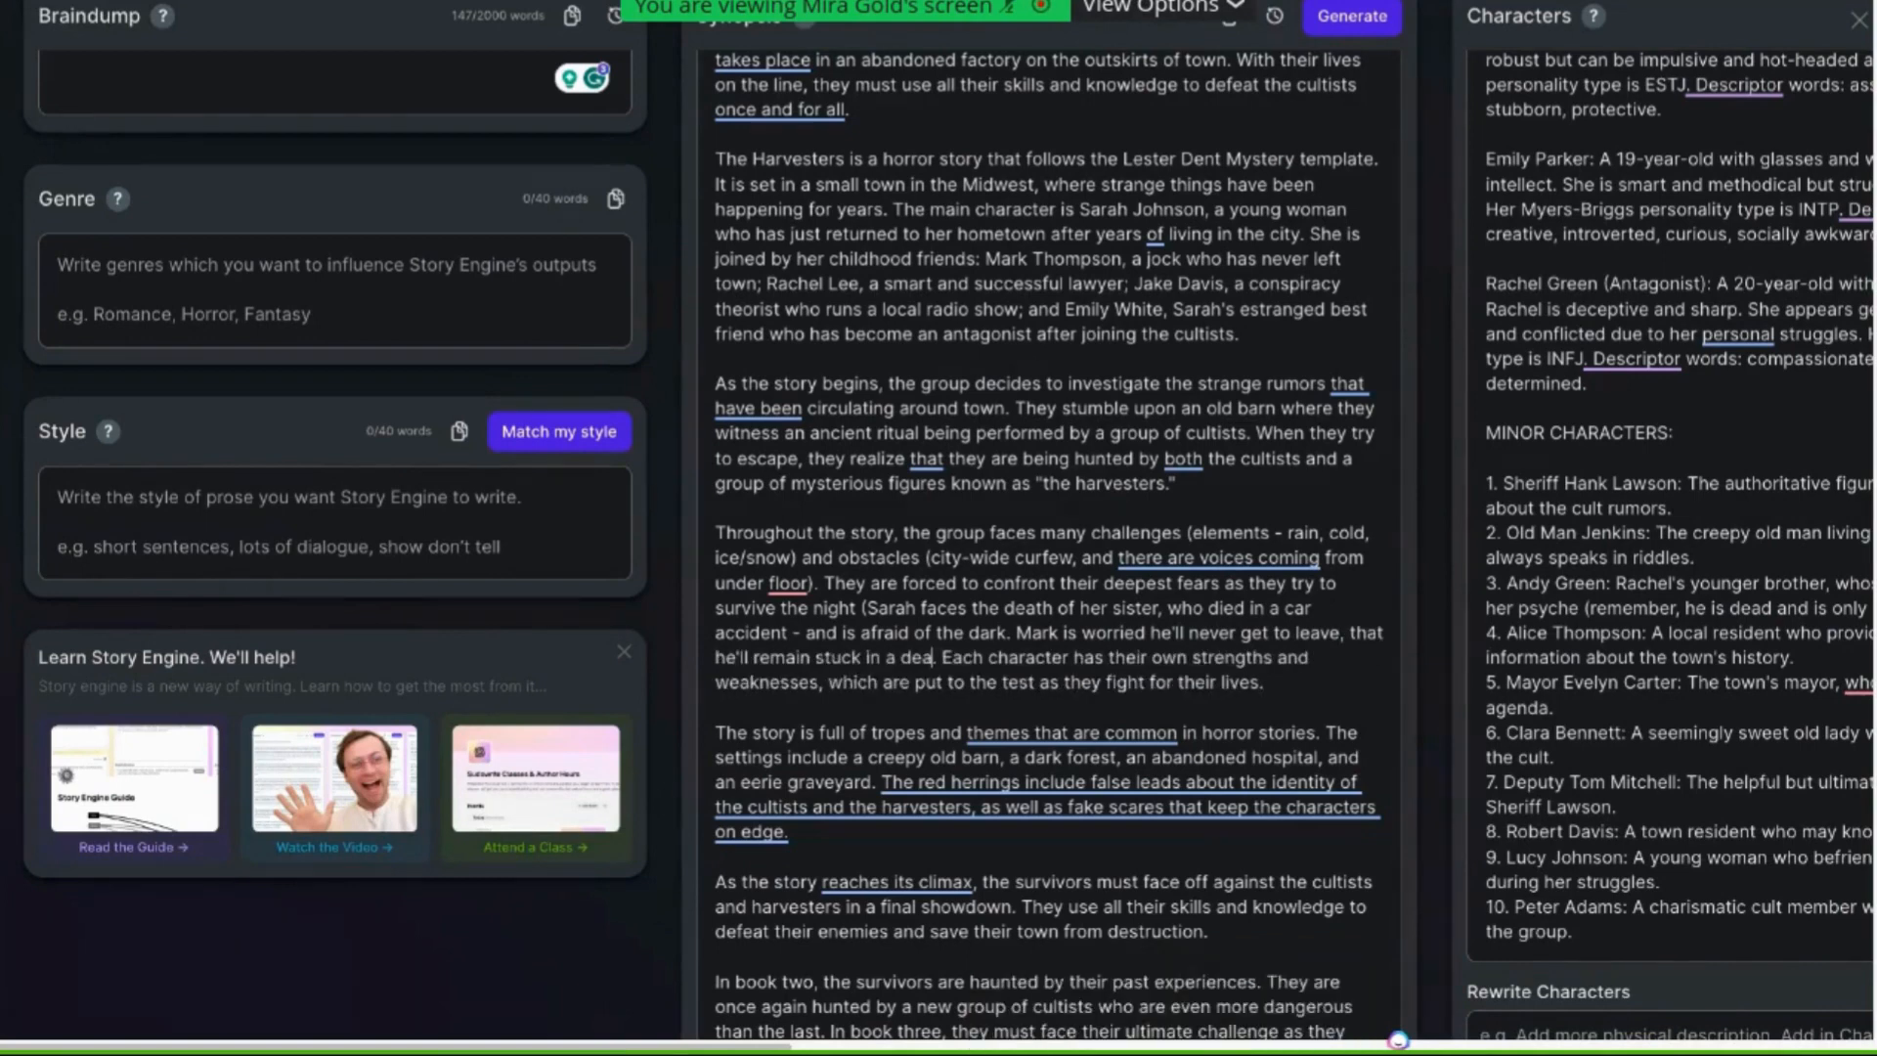
text(dend job)
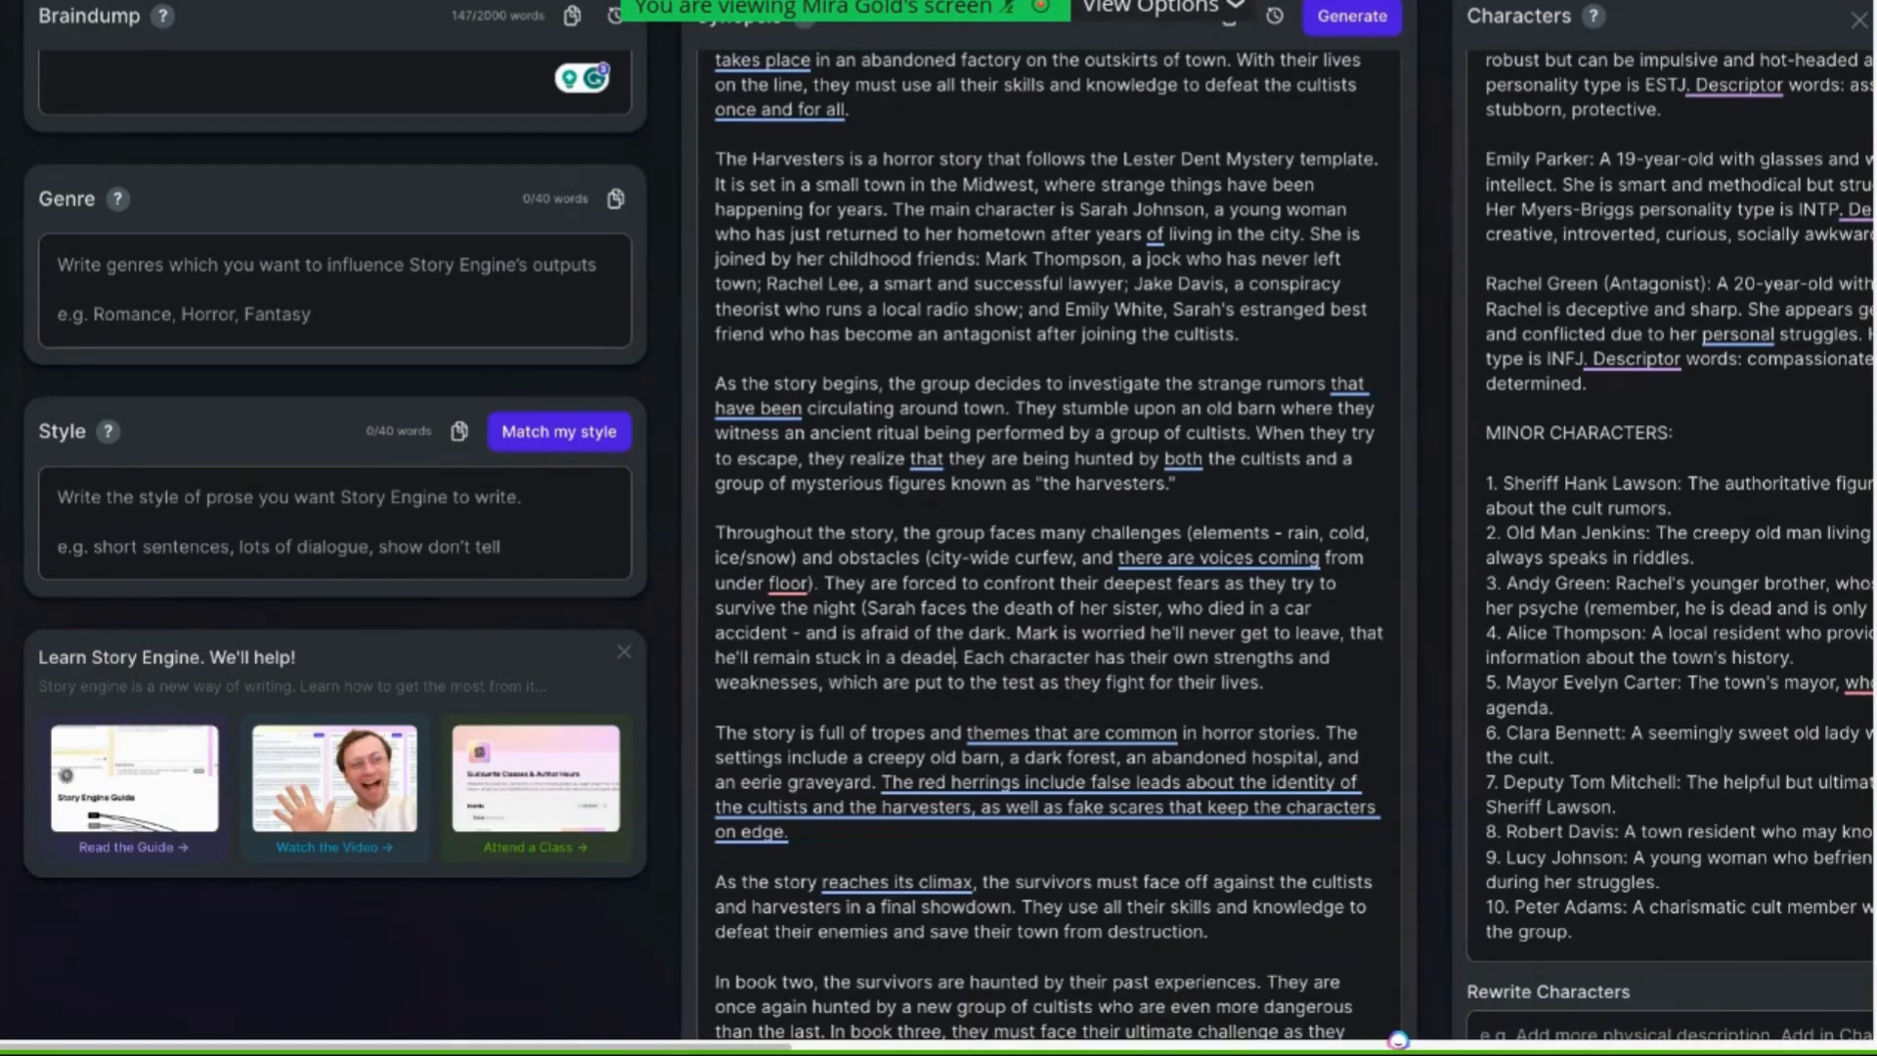
text().)
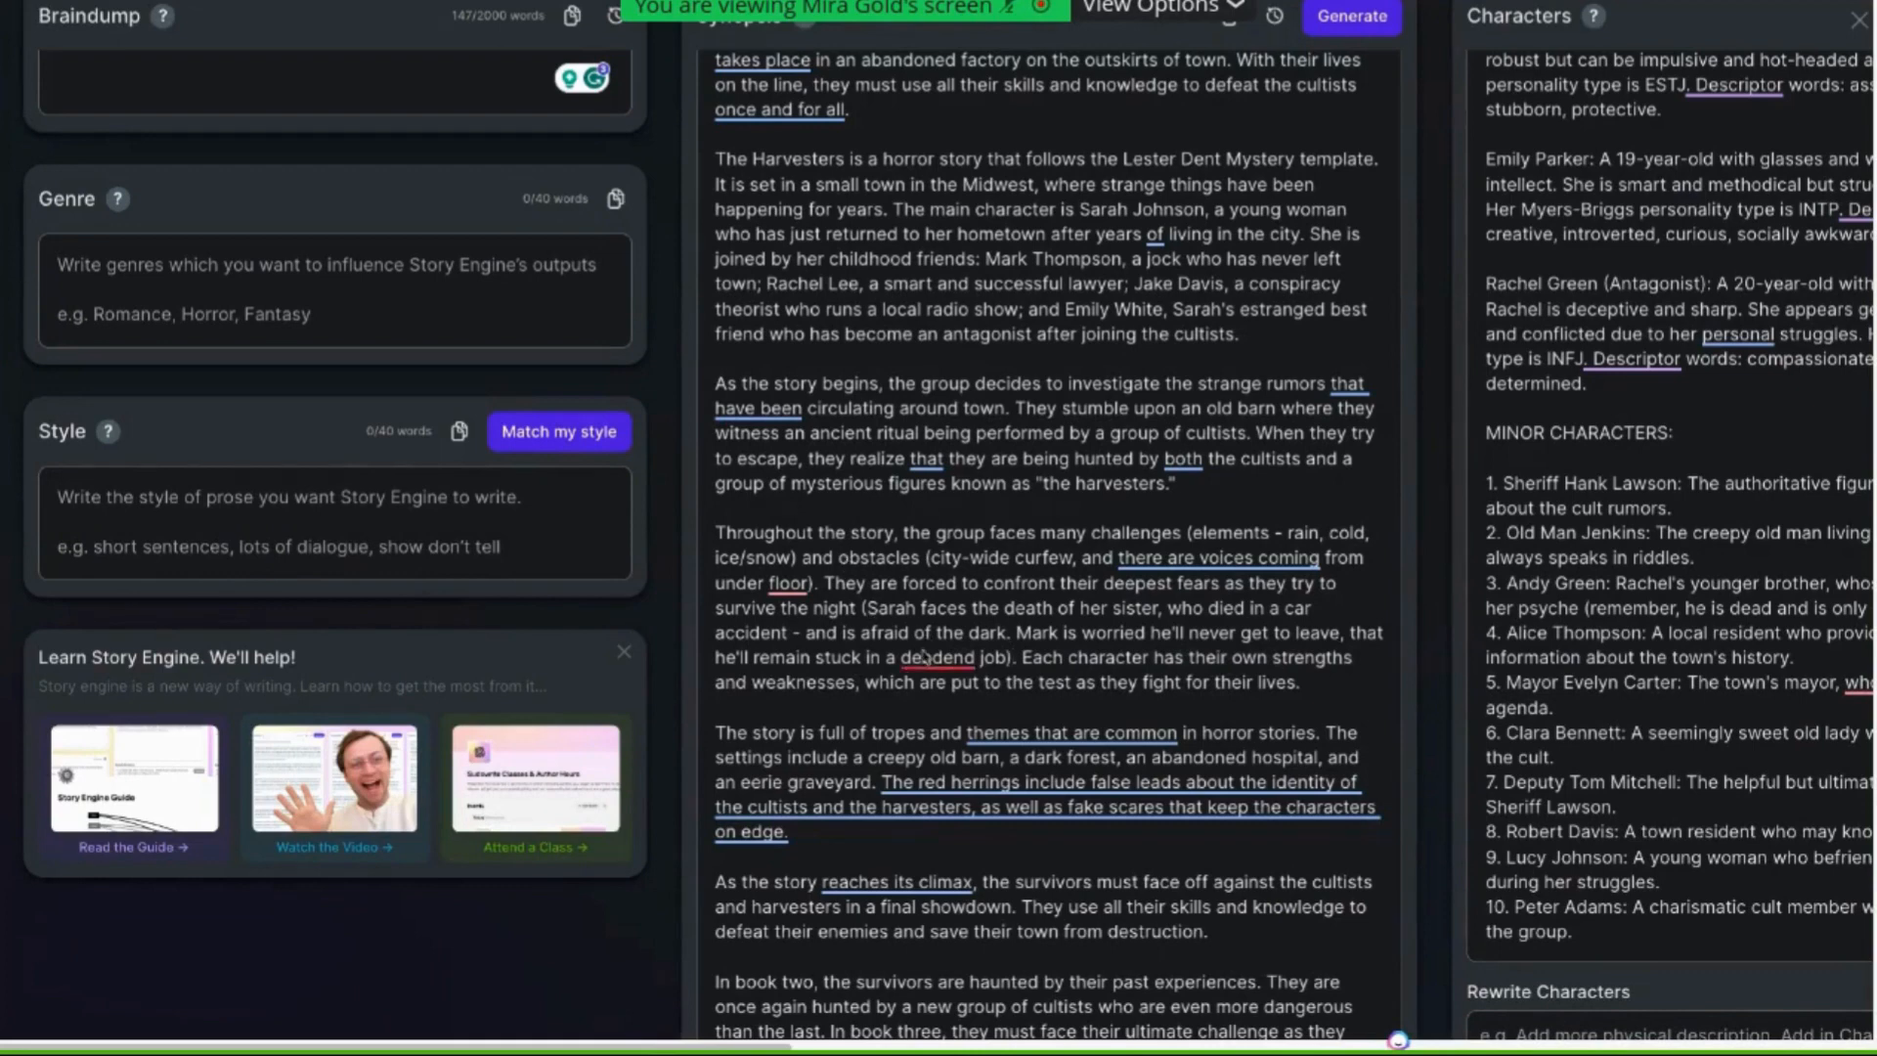
mouse_move(933, 658)
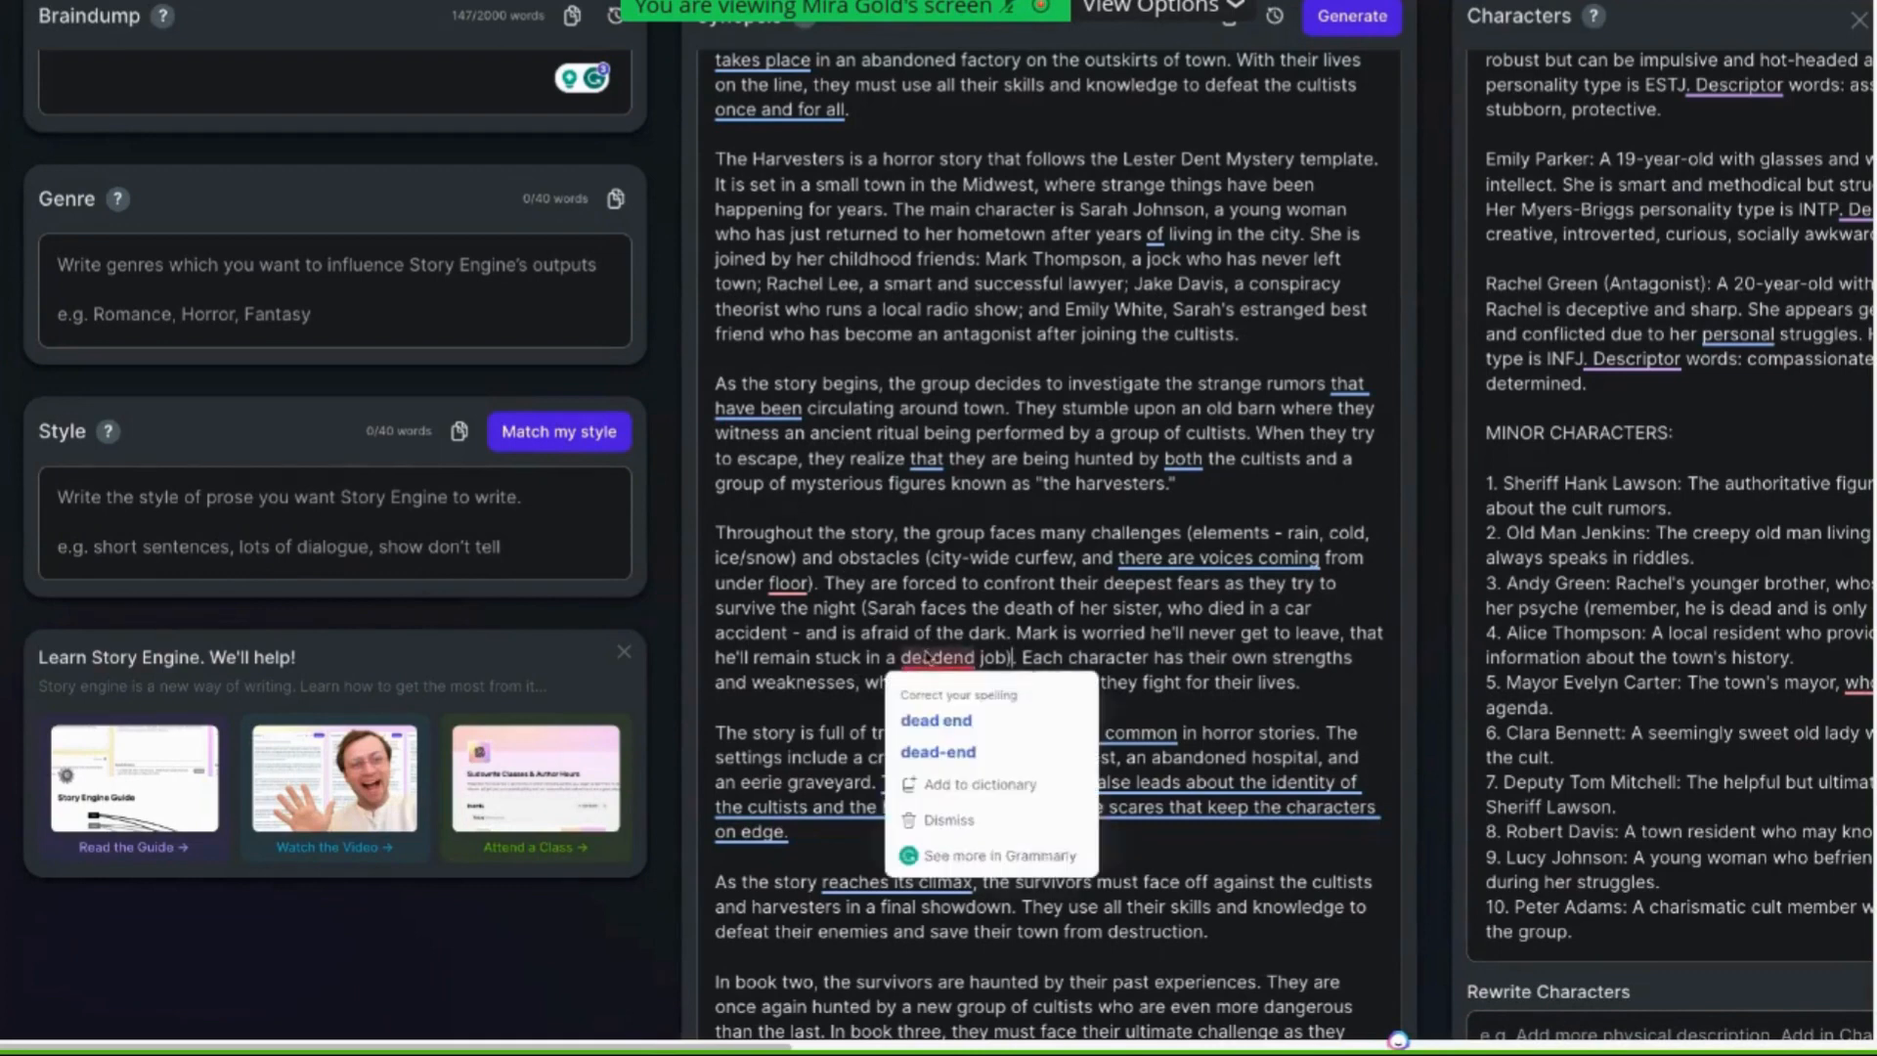
click(939, 752)
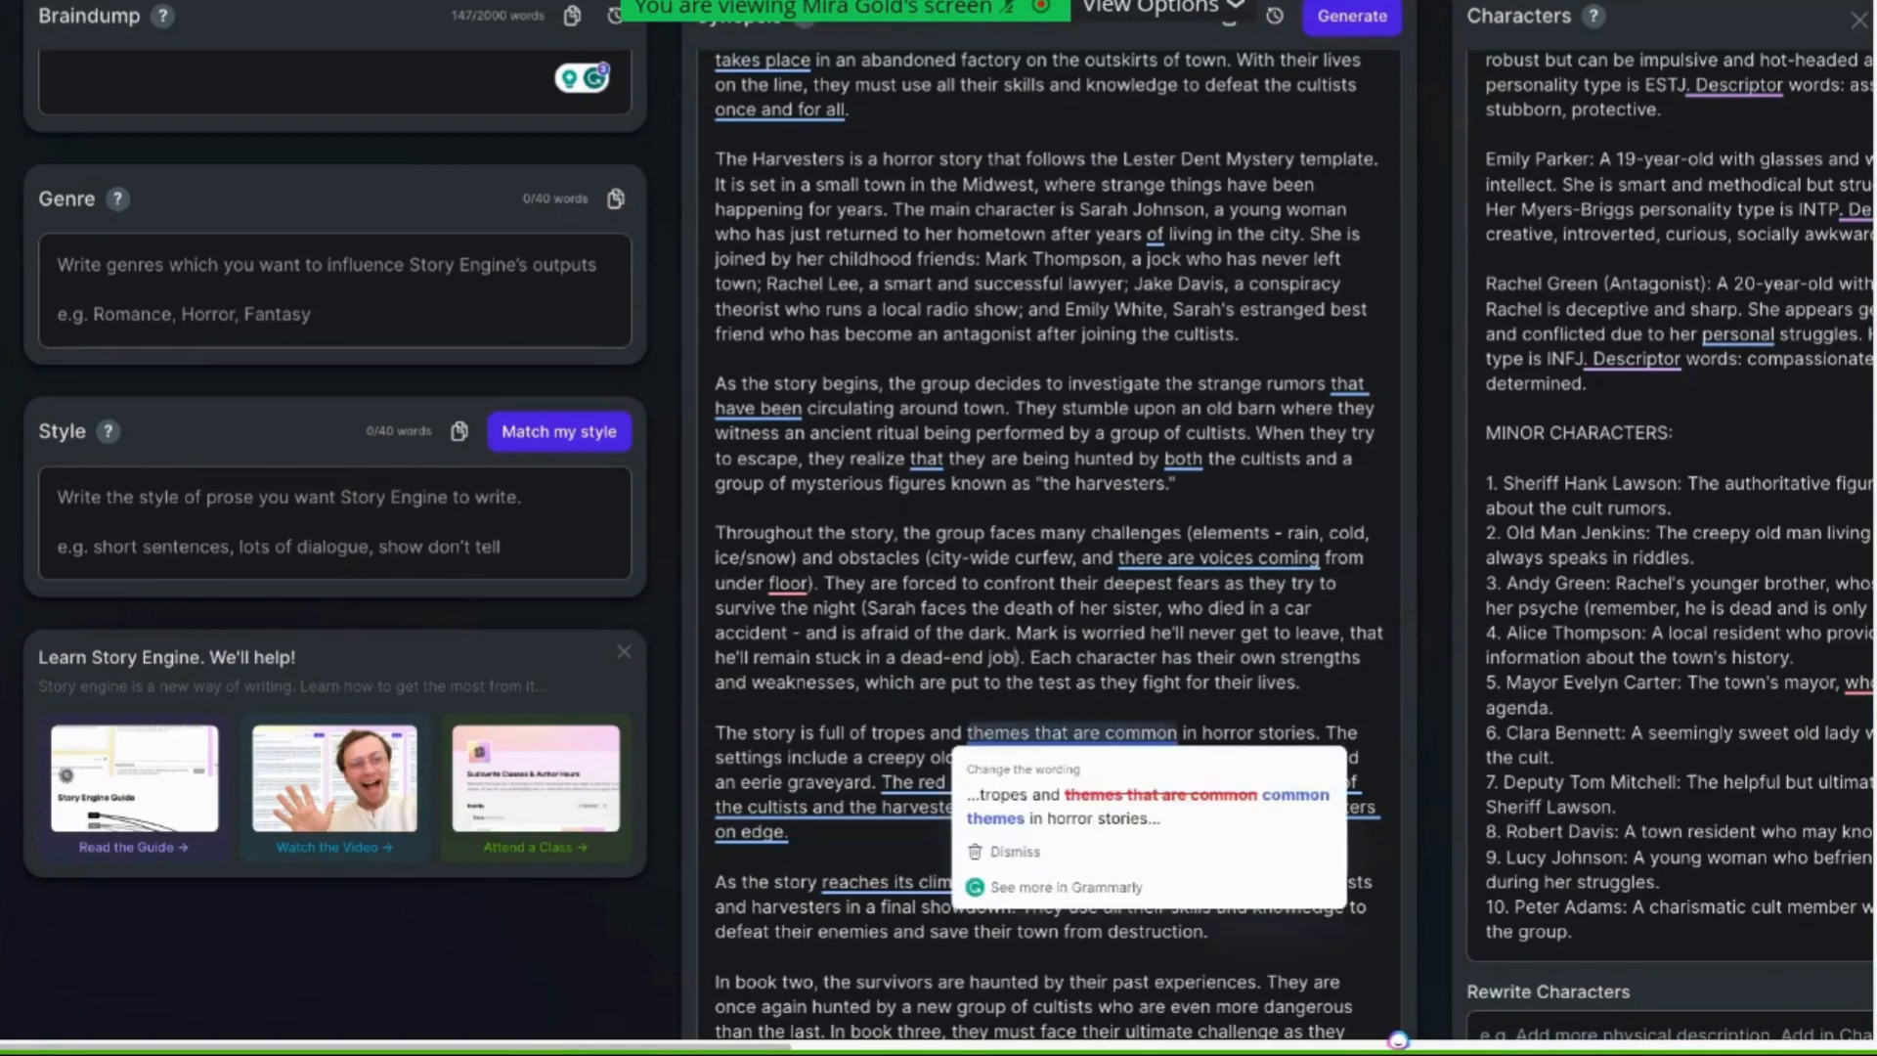
Add ". To give the other characters detailed fears" inside the note and delete the following sentence about each character's strengths and weaknesses
text(. To give the other )
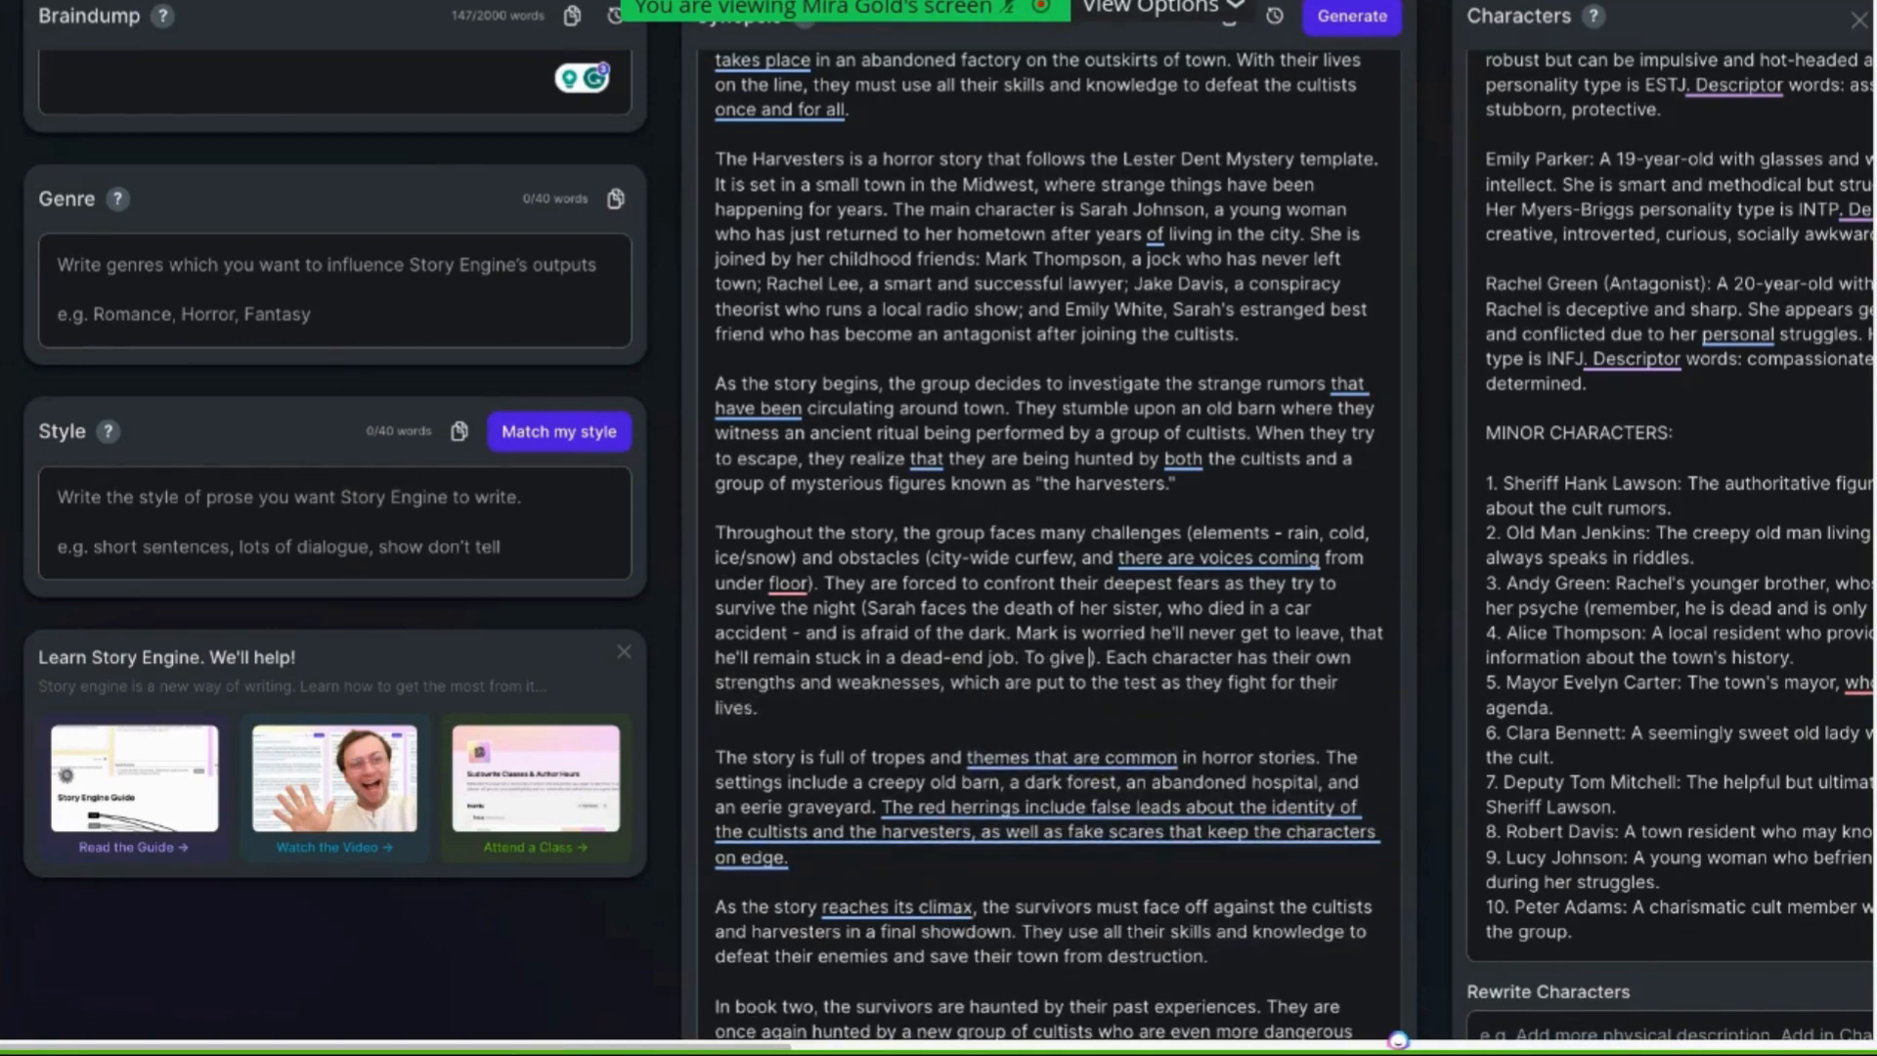
text(characters)
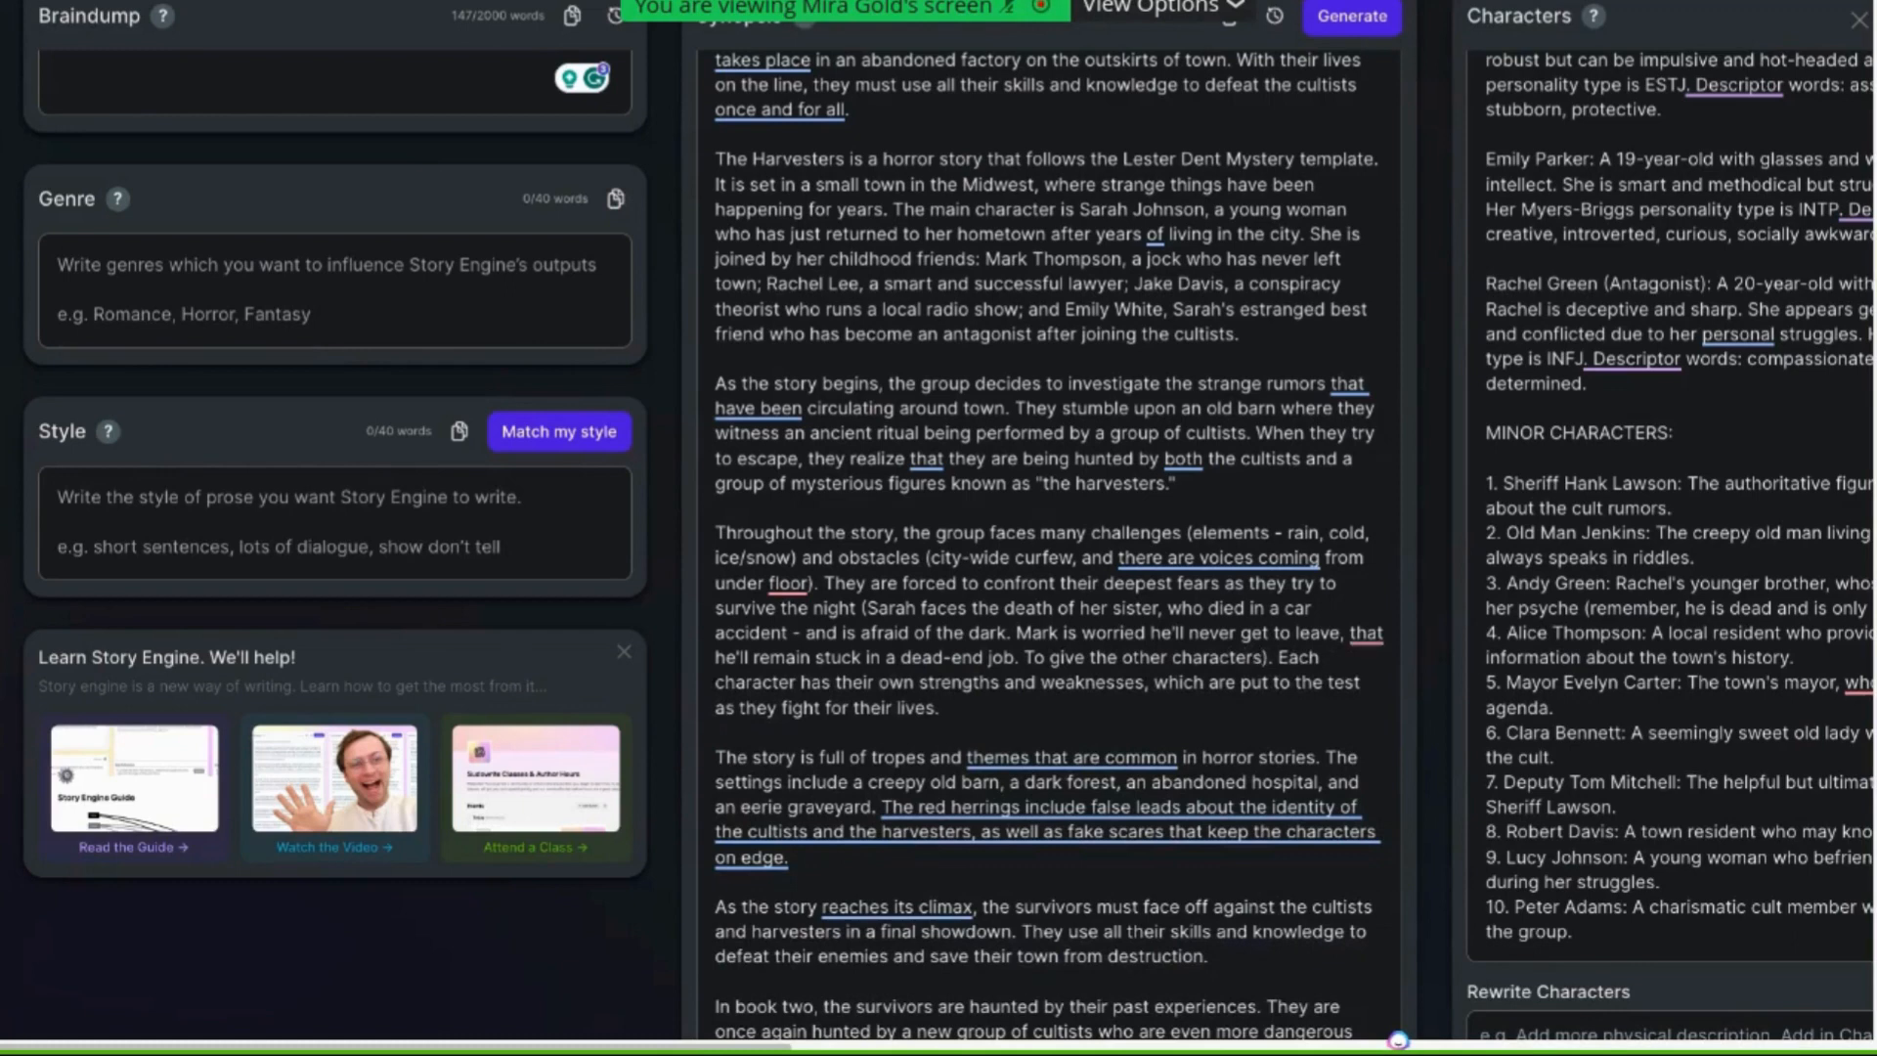
text( de)
text(tailed fear)
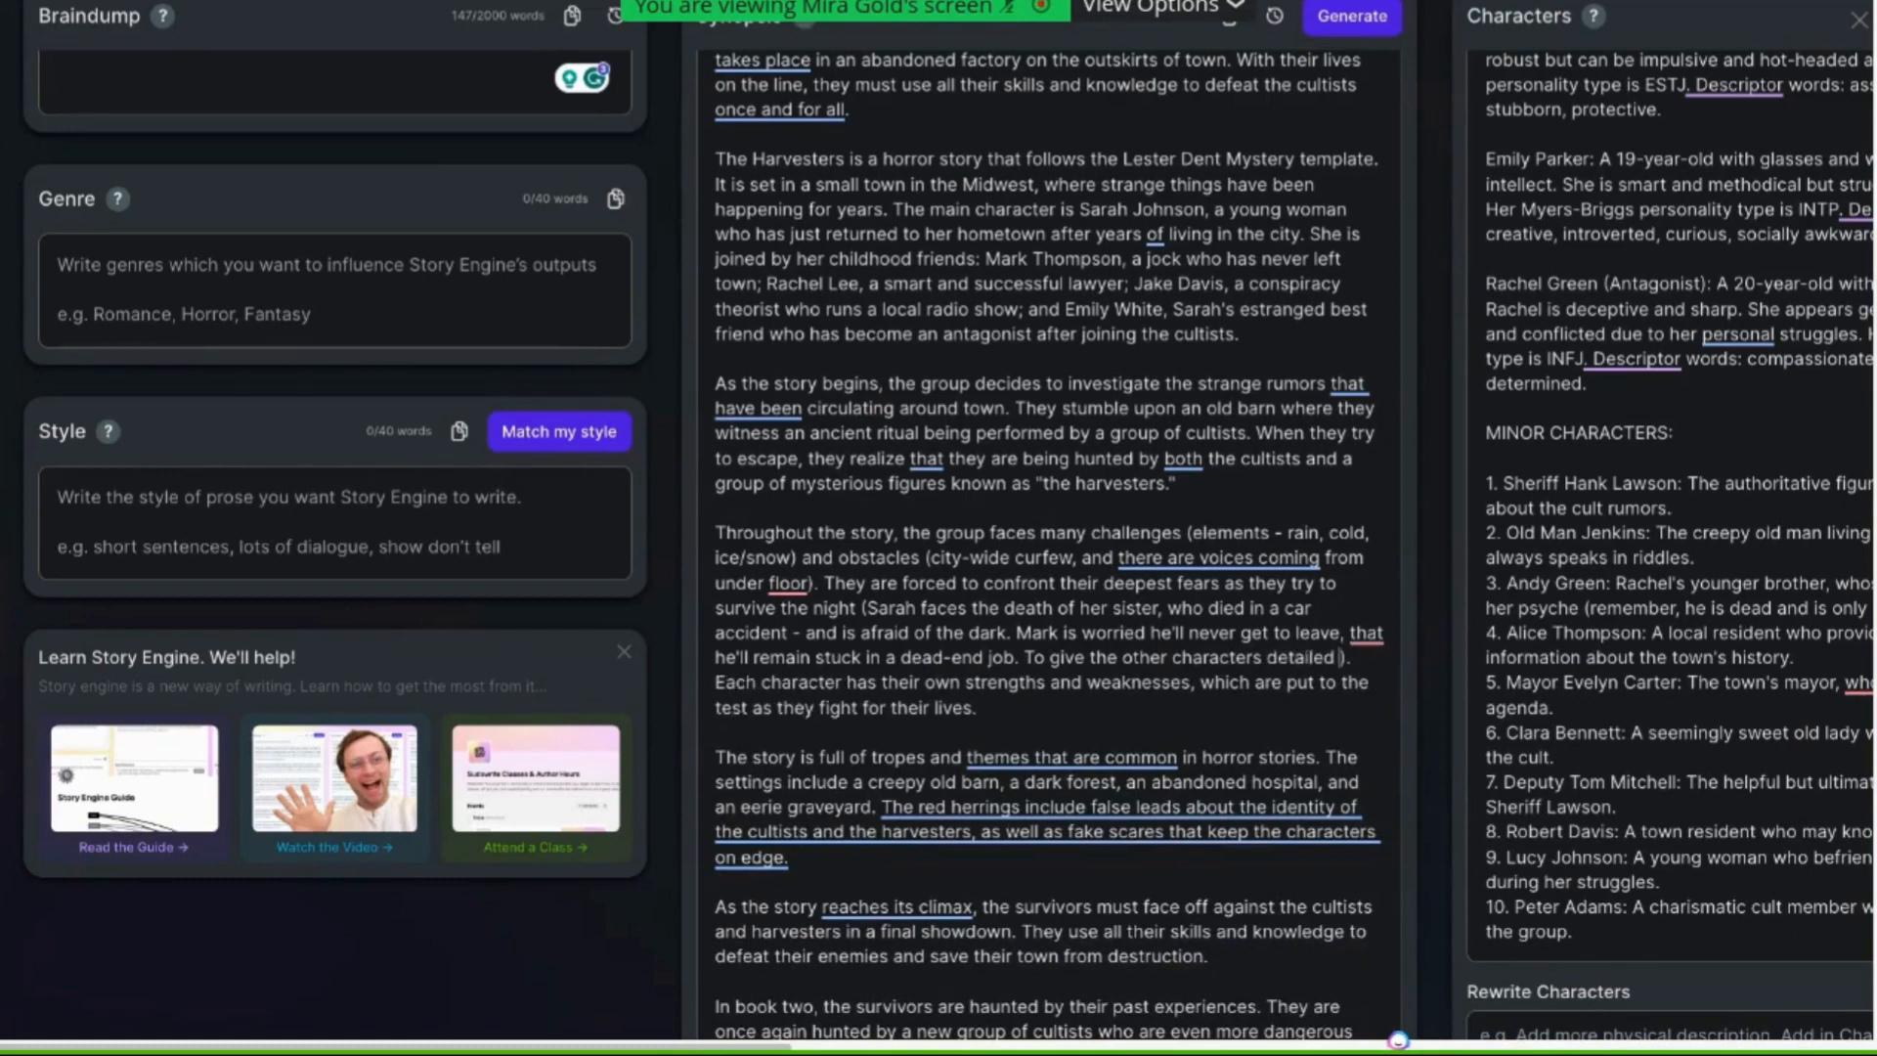
text(s)
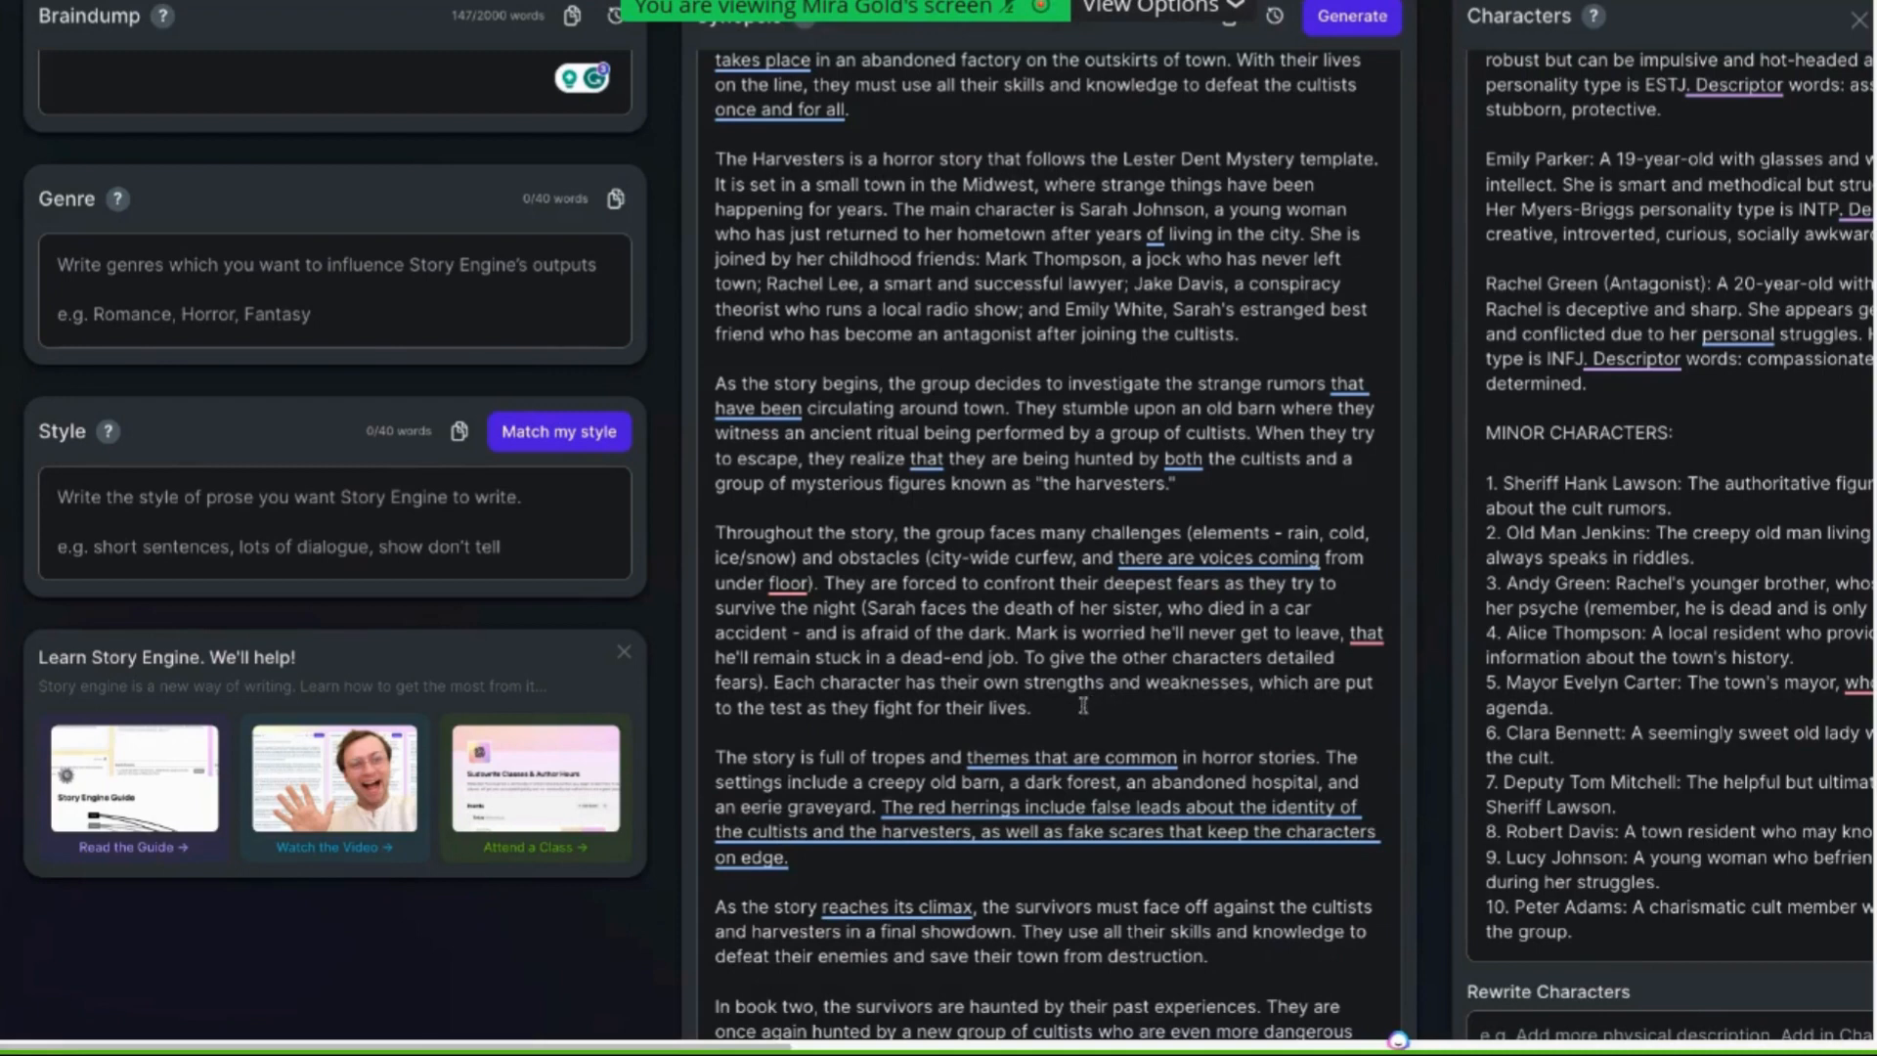
drag(1060, 706, 772, 677)
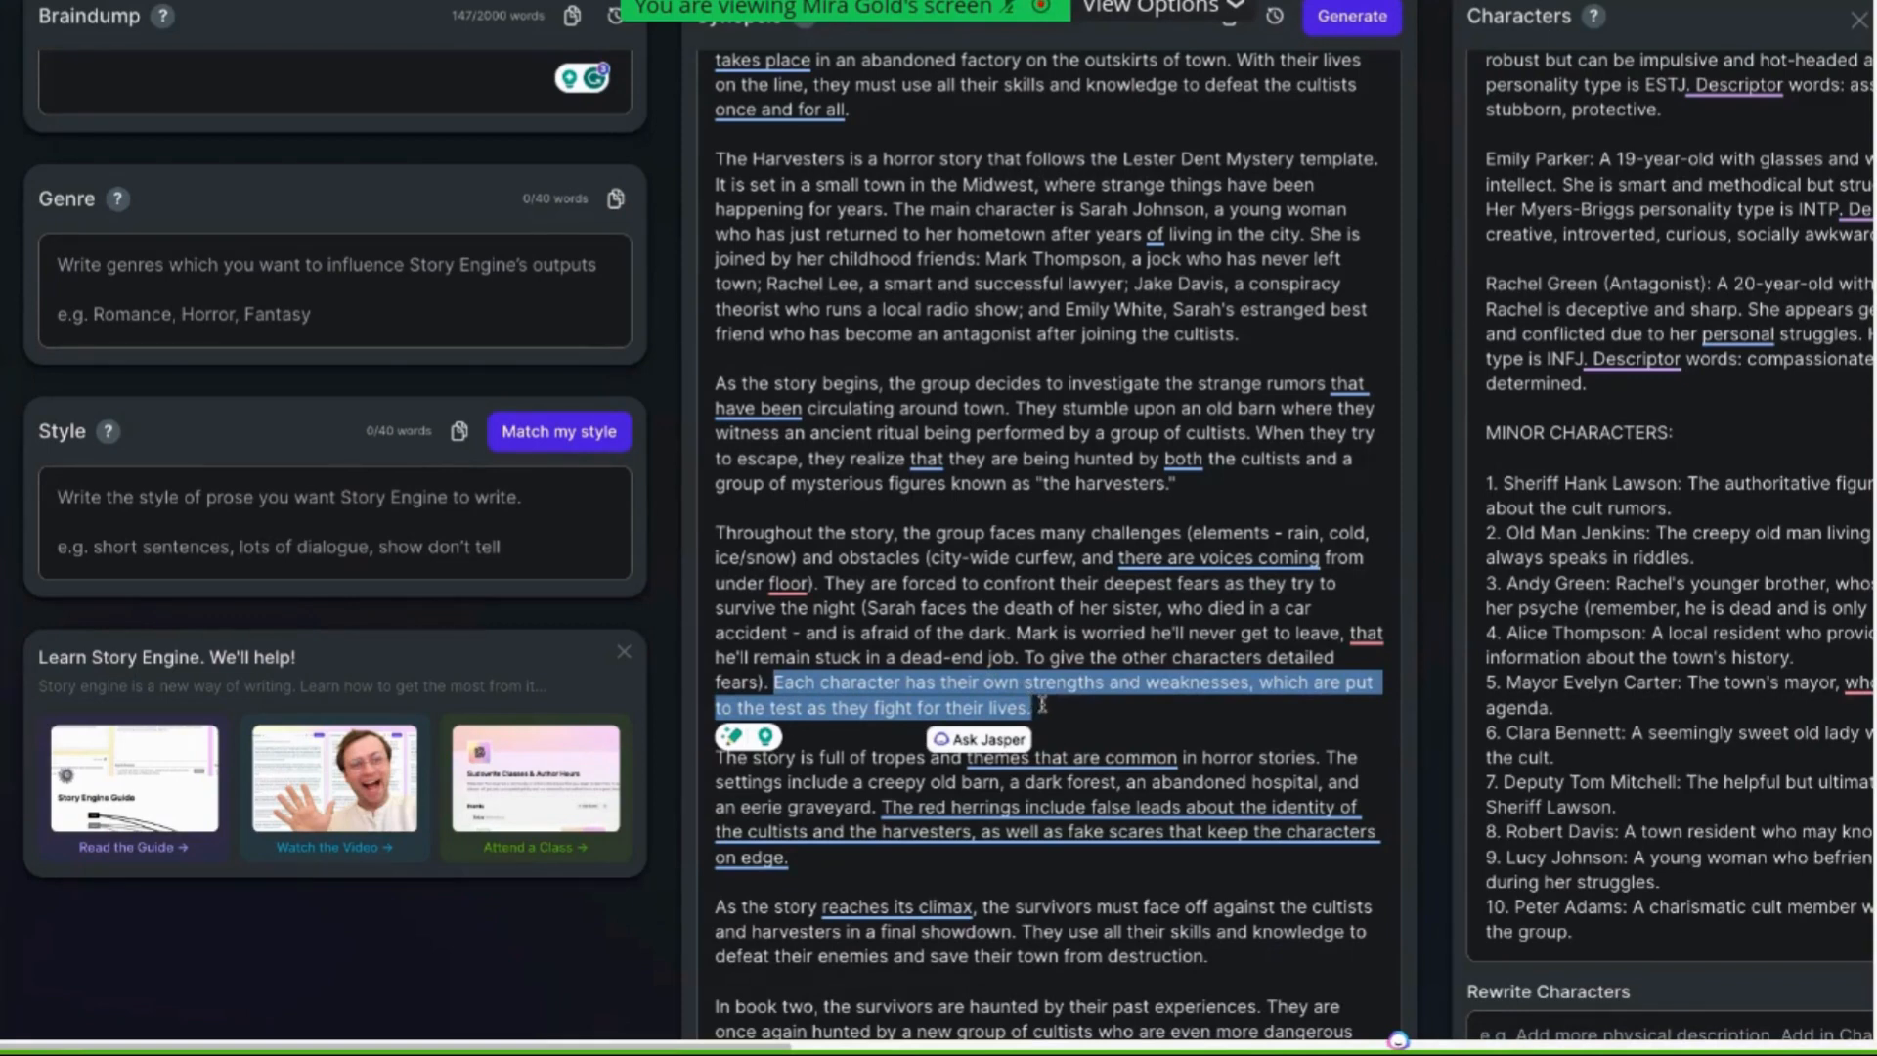
key(BackSpace)
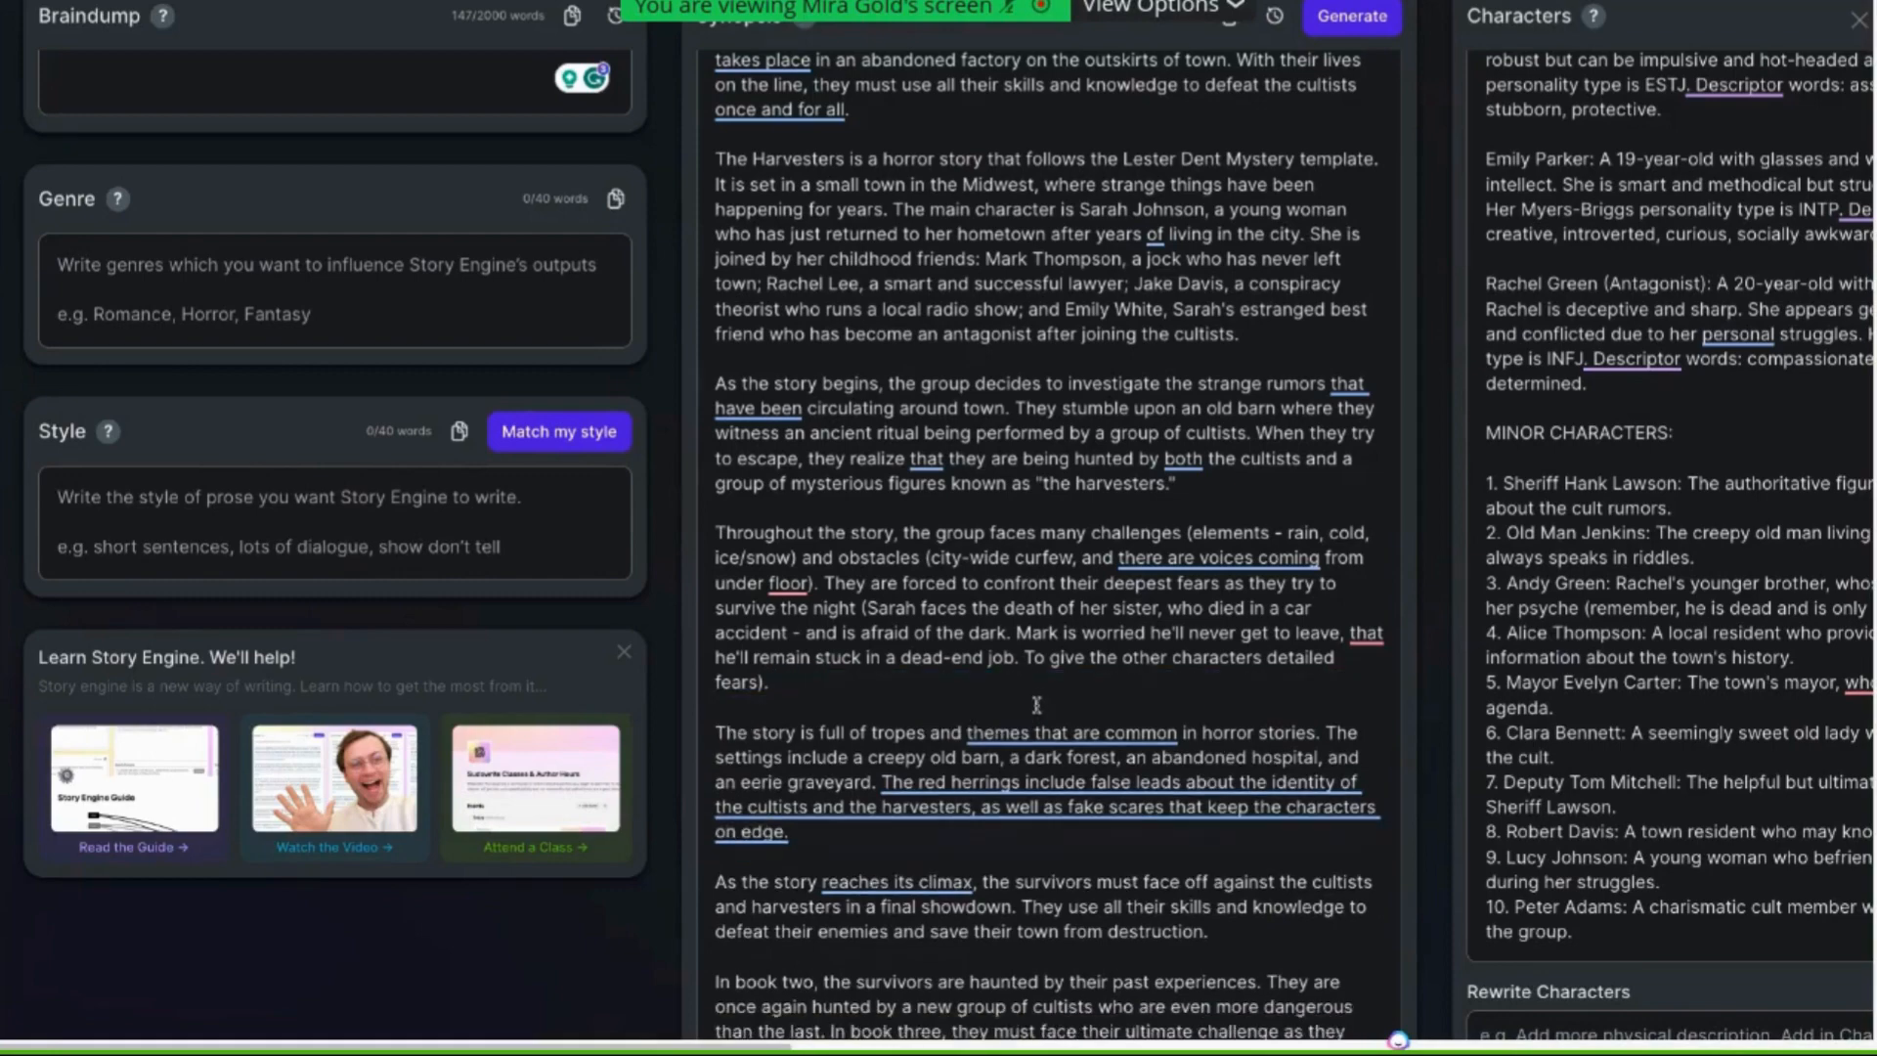
Insert "(list the tropes and themes)" after "horror stories" in the tropes paragraph
scroll(1038, 704, down, 1)
scroll(1038, 704, down, 3)
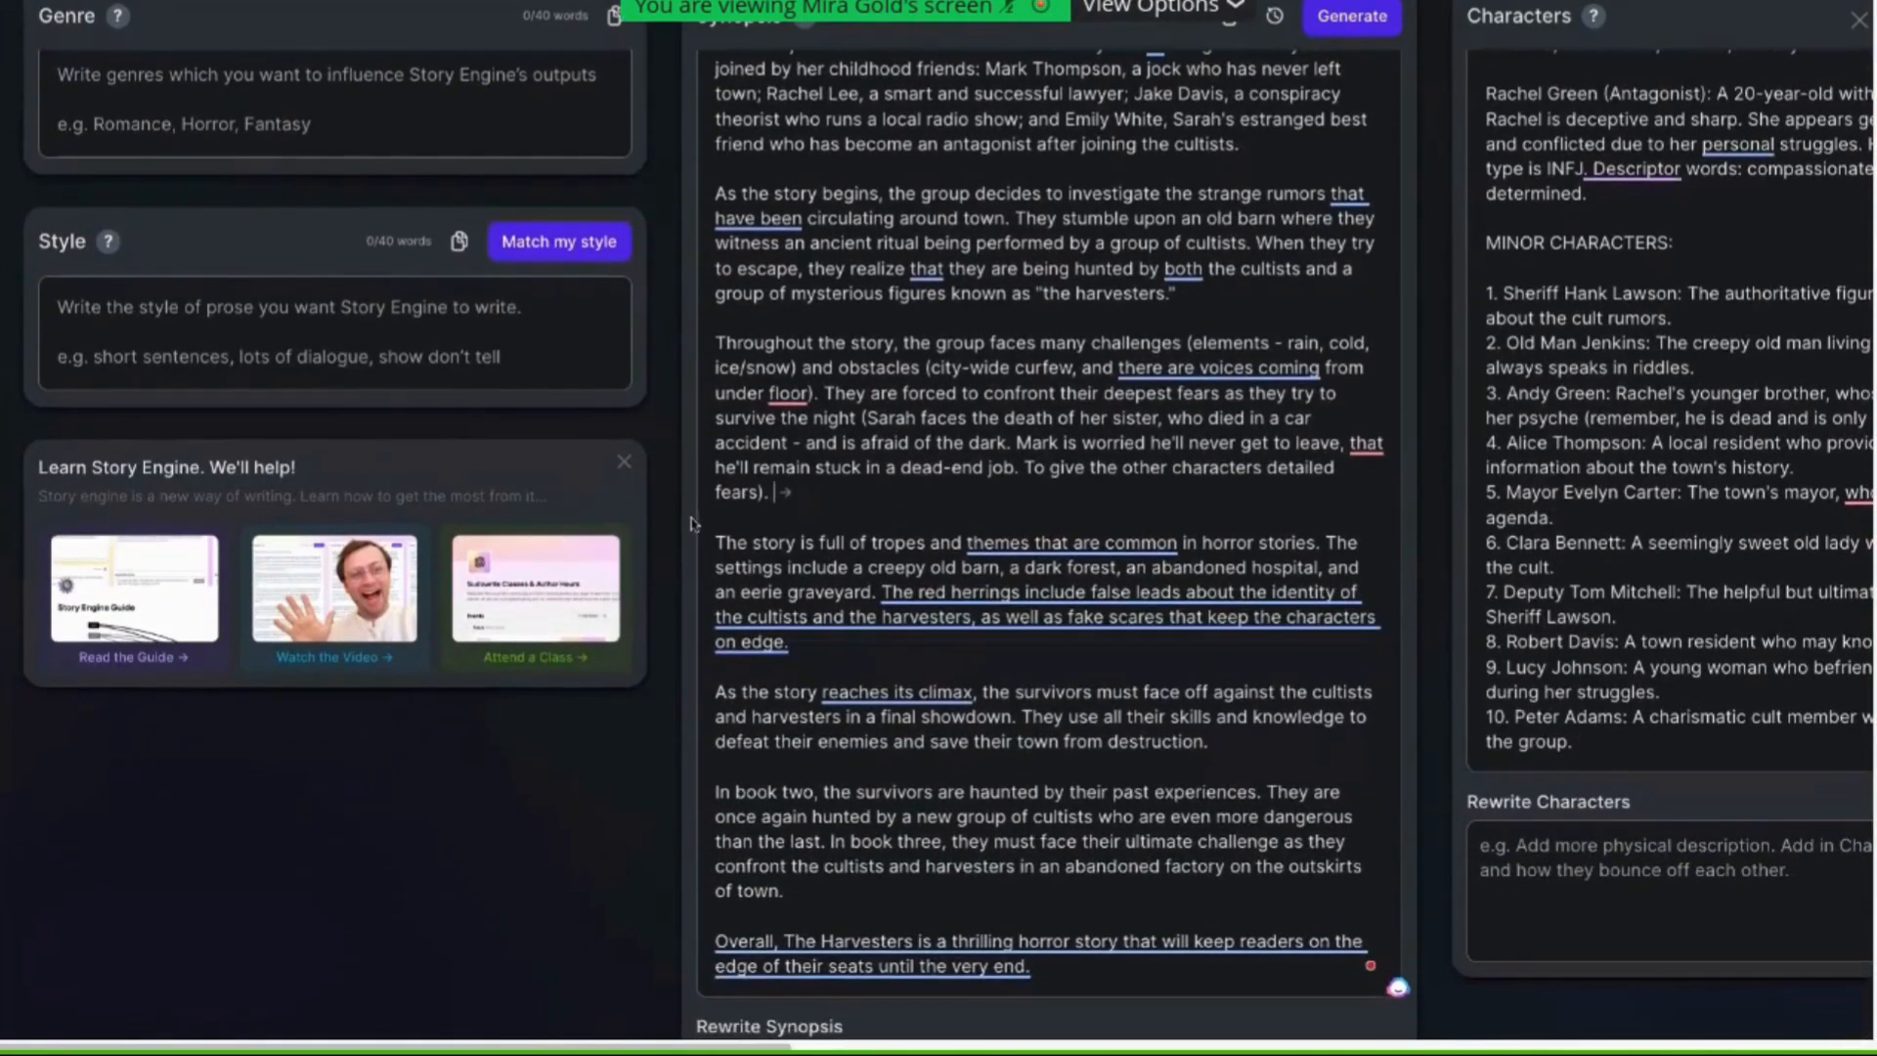
drag(710, 535, 1274, 617)
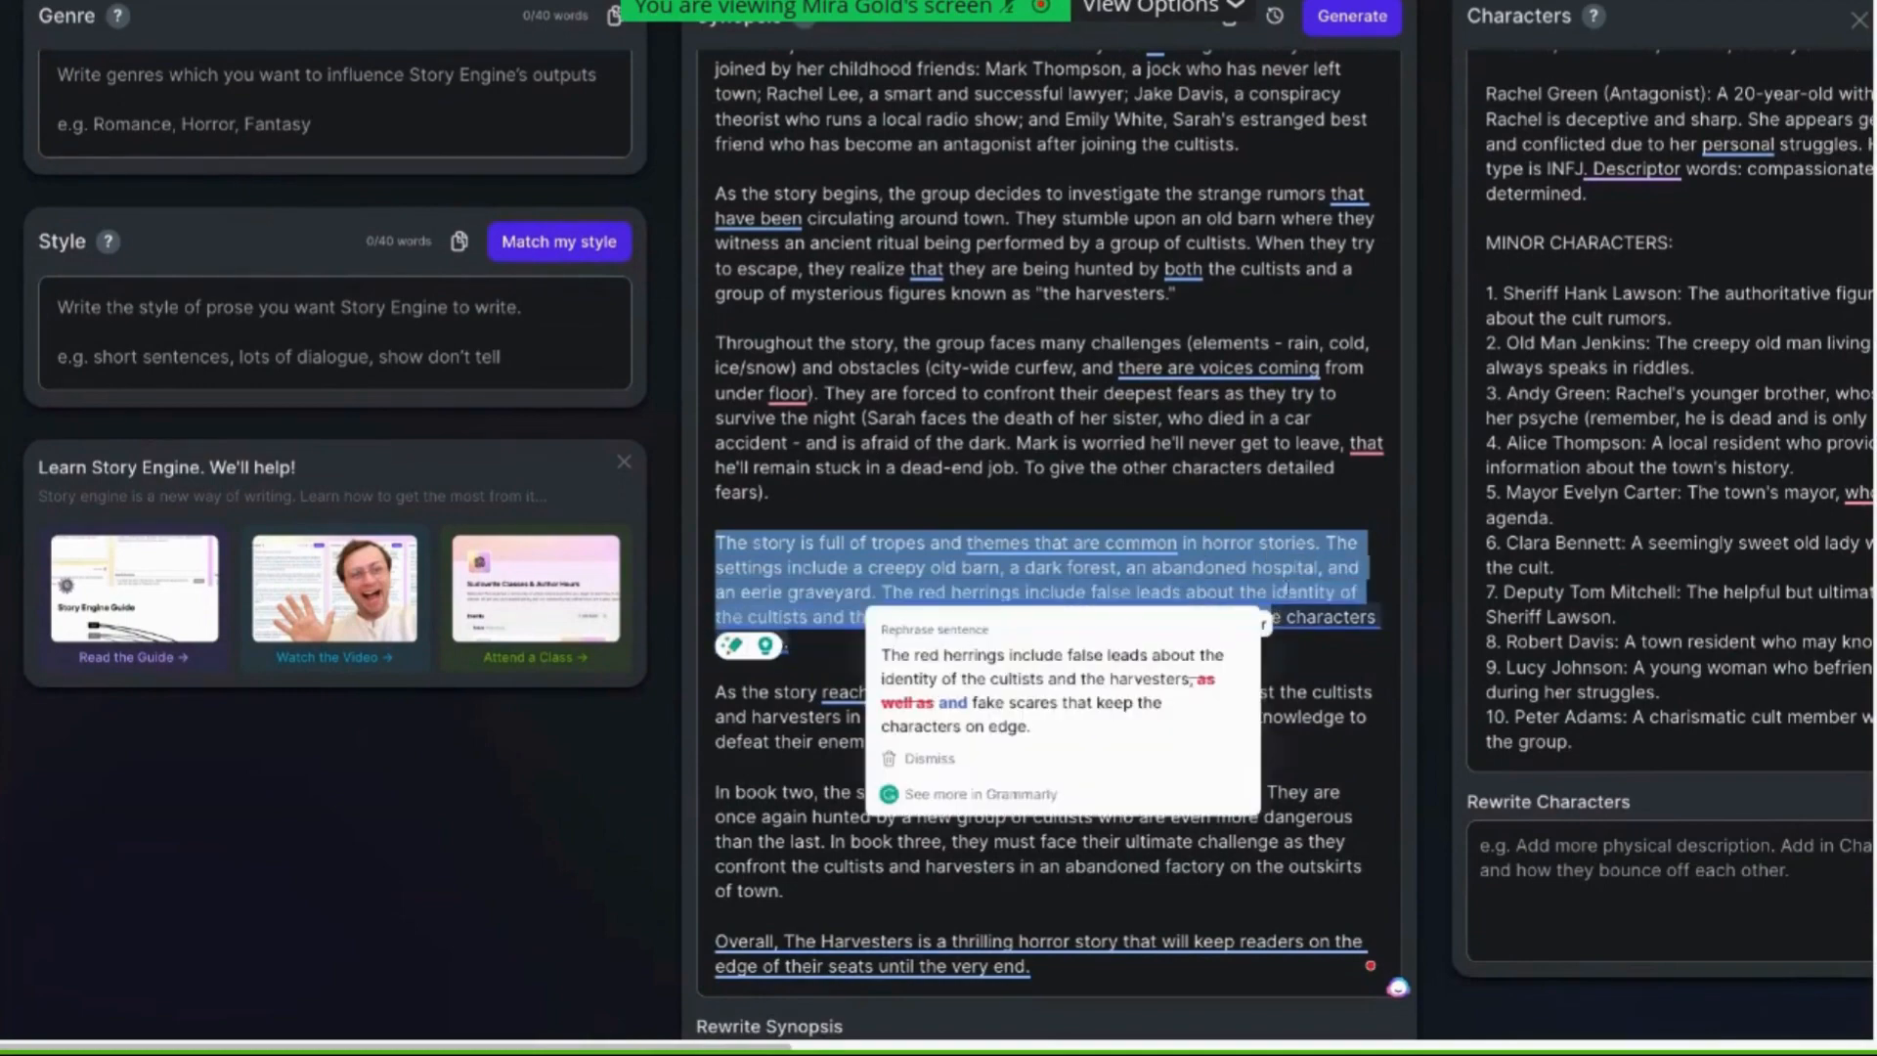
scroll(1207, 531, down, 4)
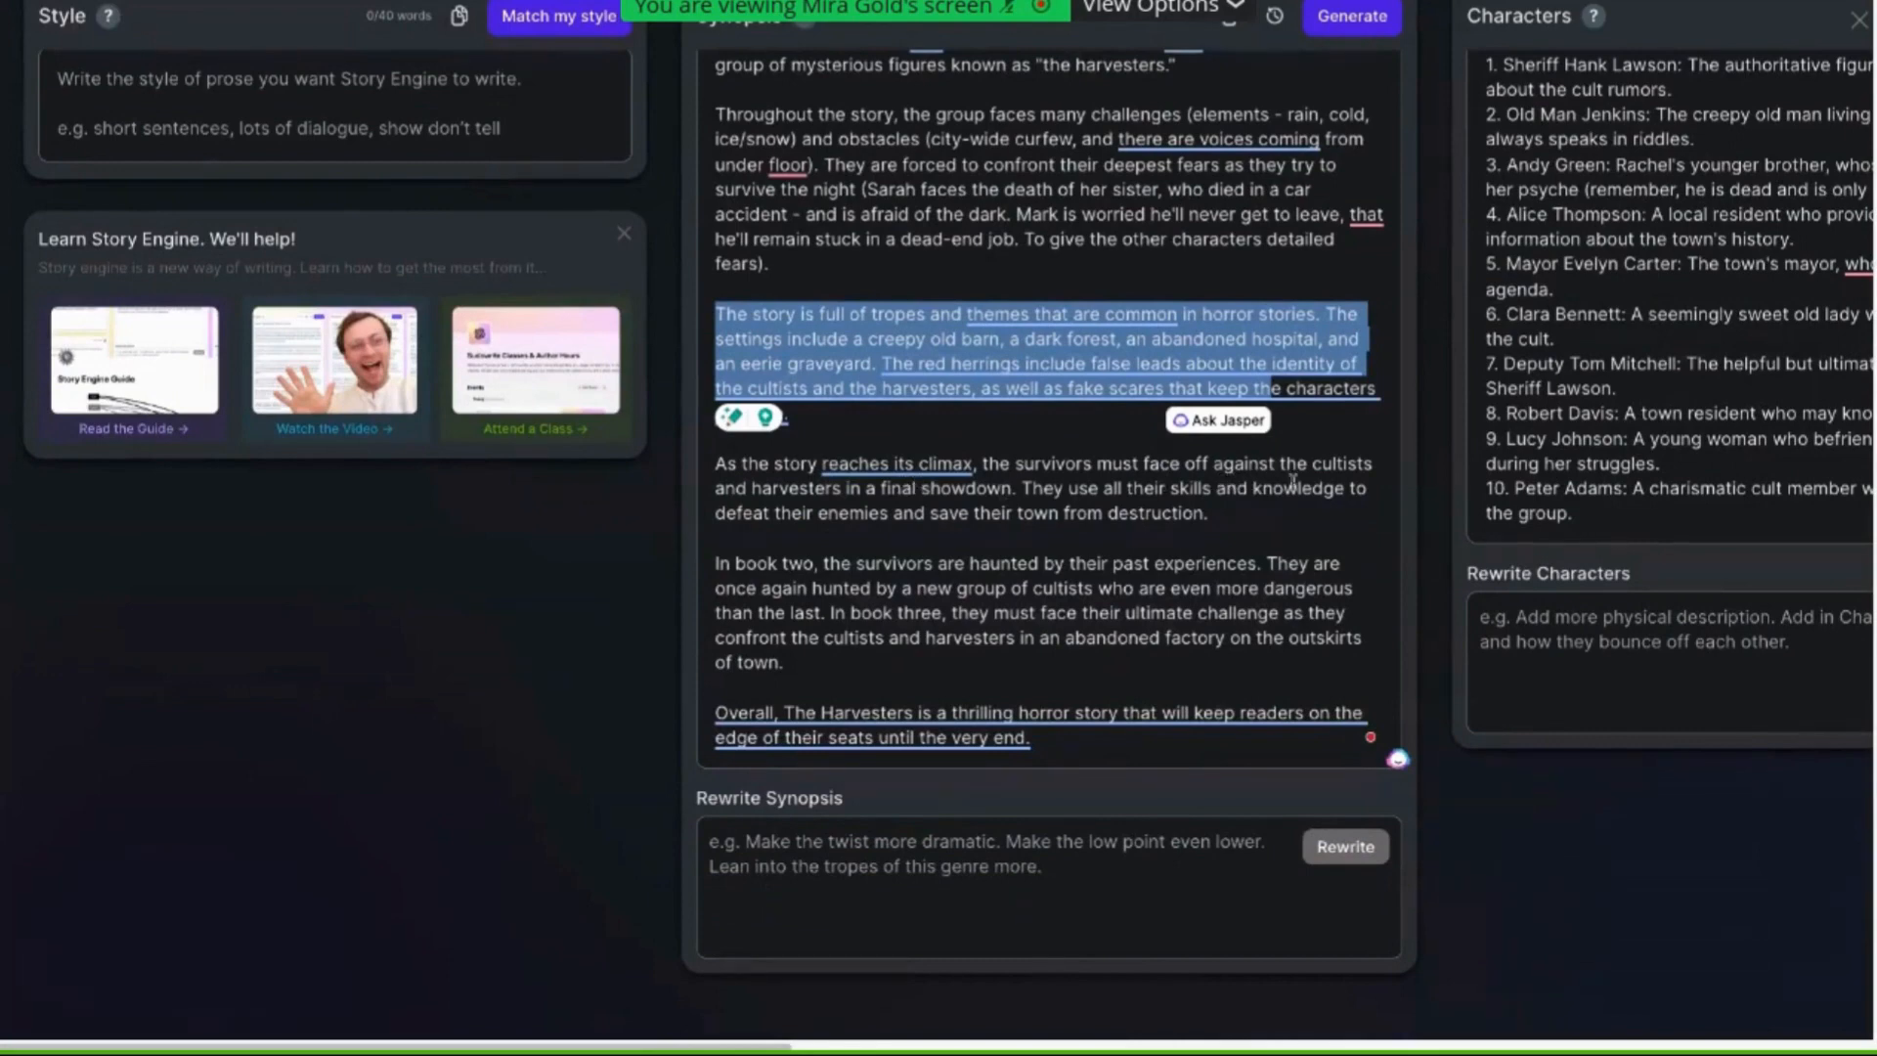
click(1041, 409)
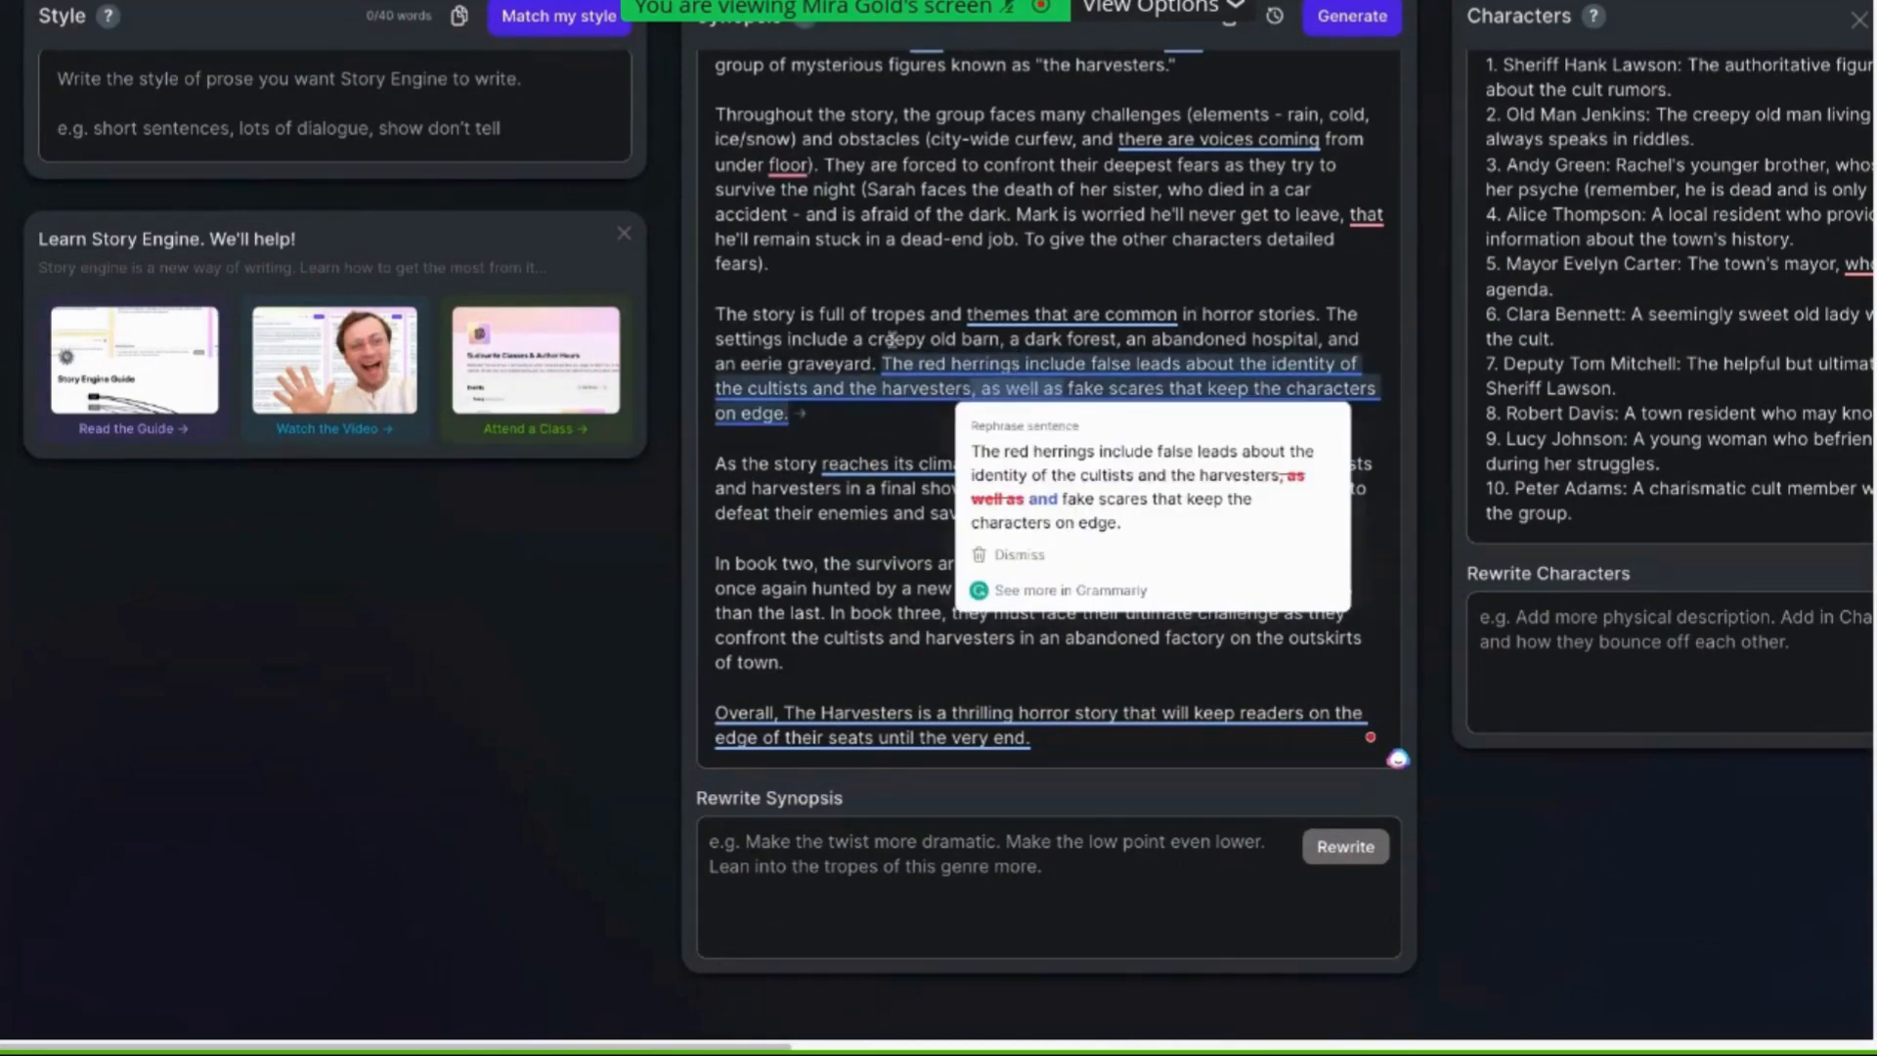
click(1318, 314)
mouse_move(1295, 363)
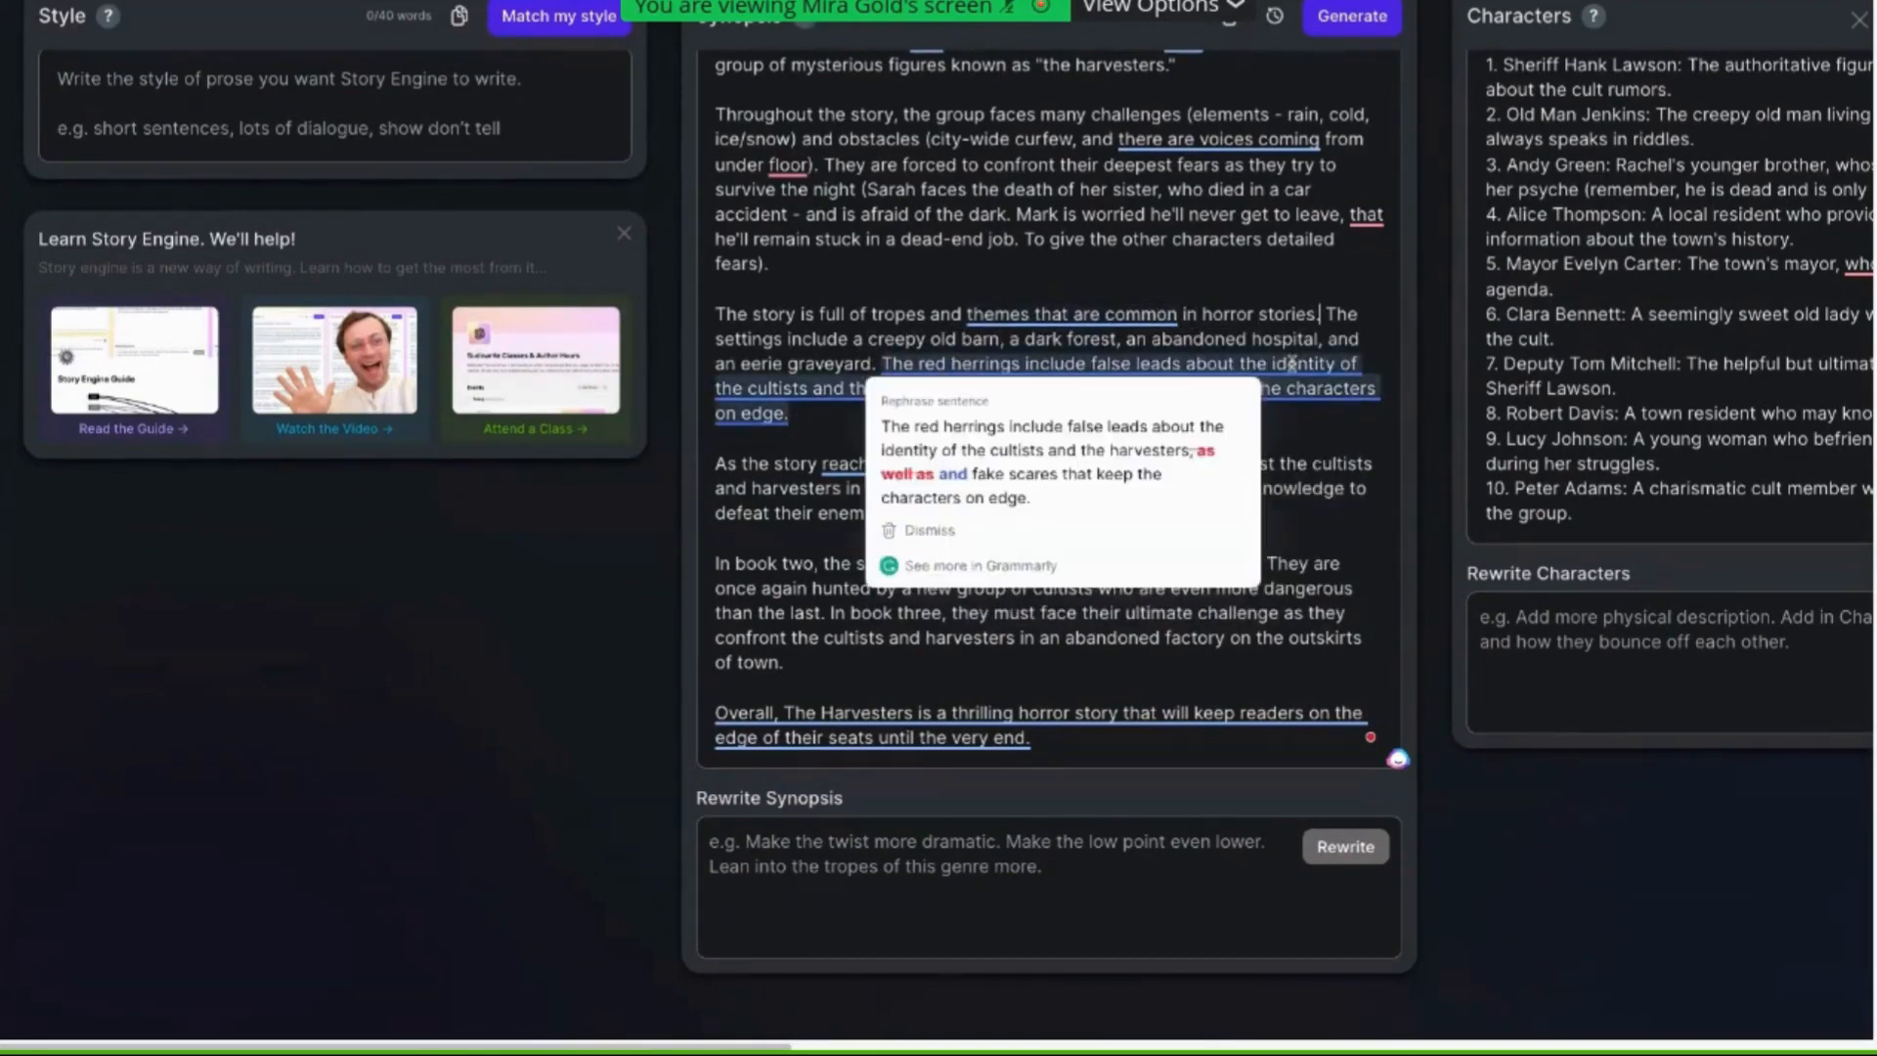
key(Left)
text(()
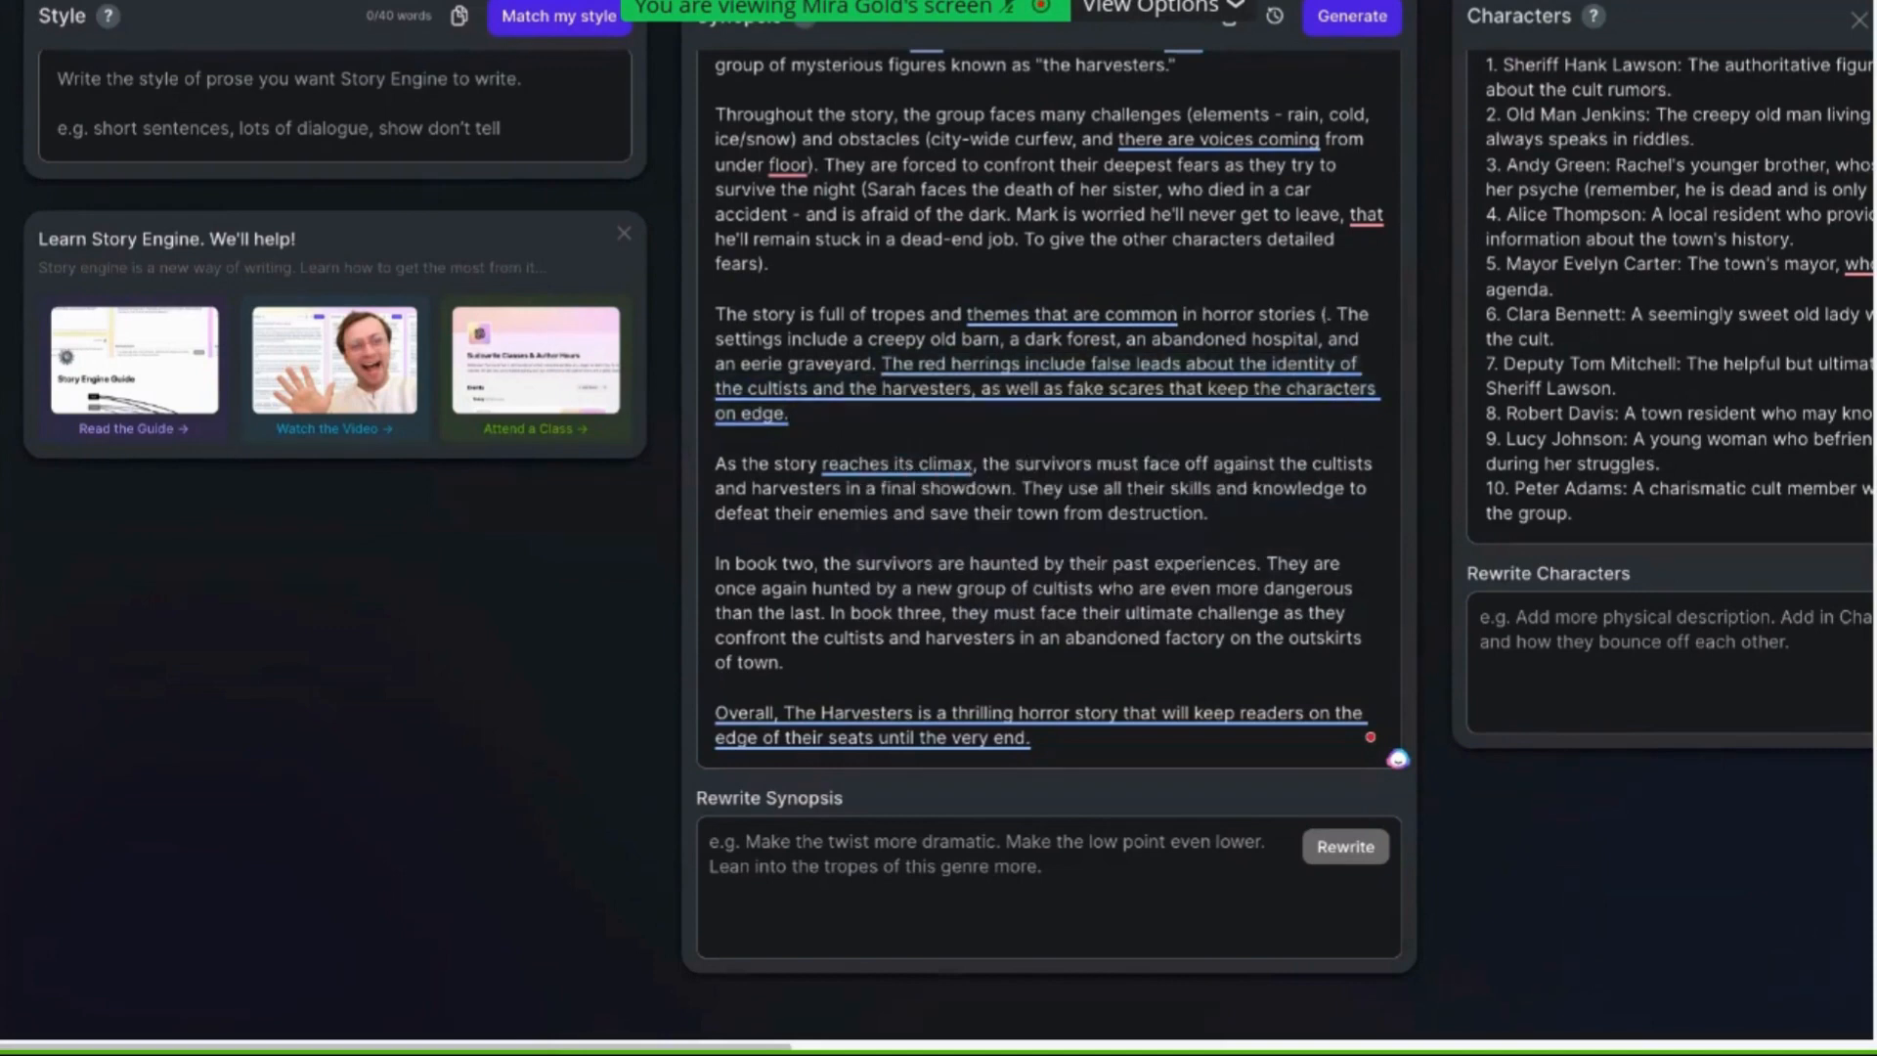
text(list the )
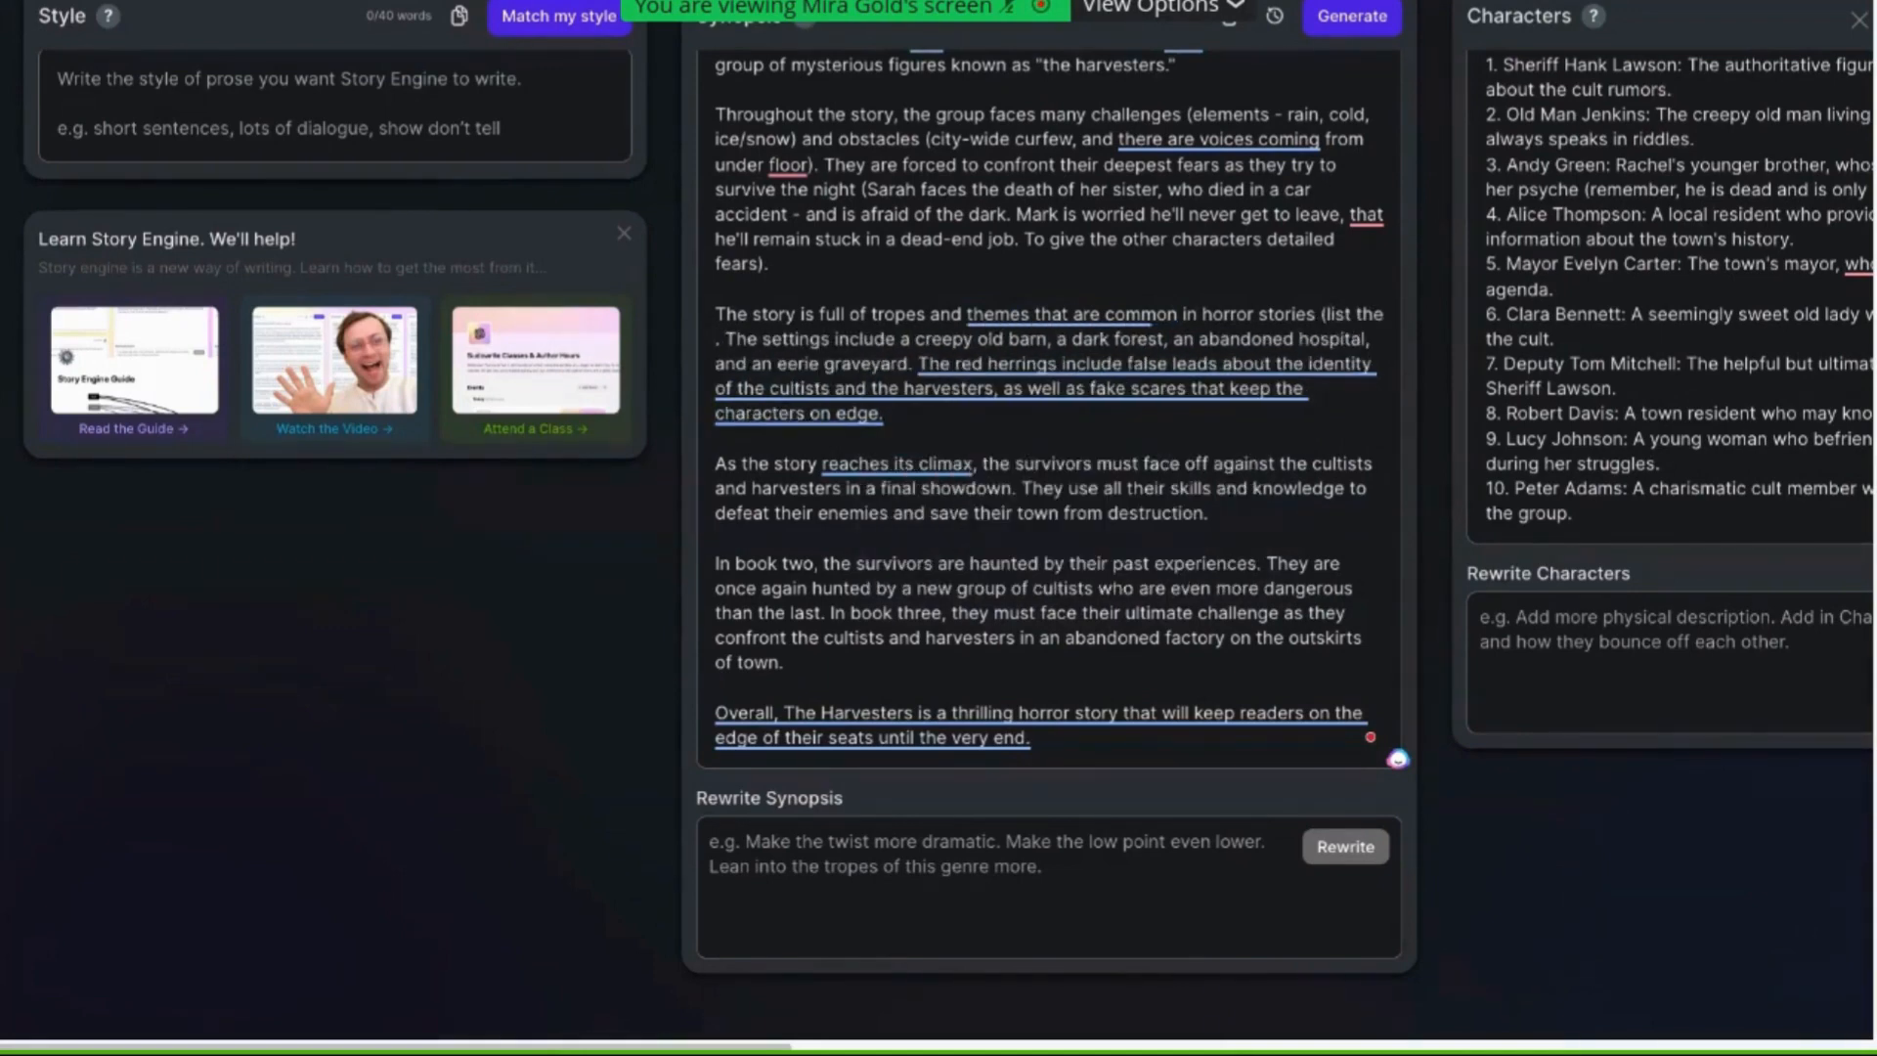
text(tropes)
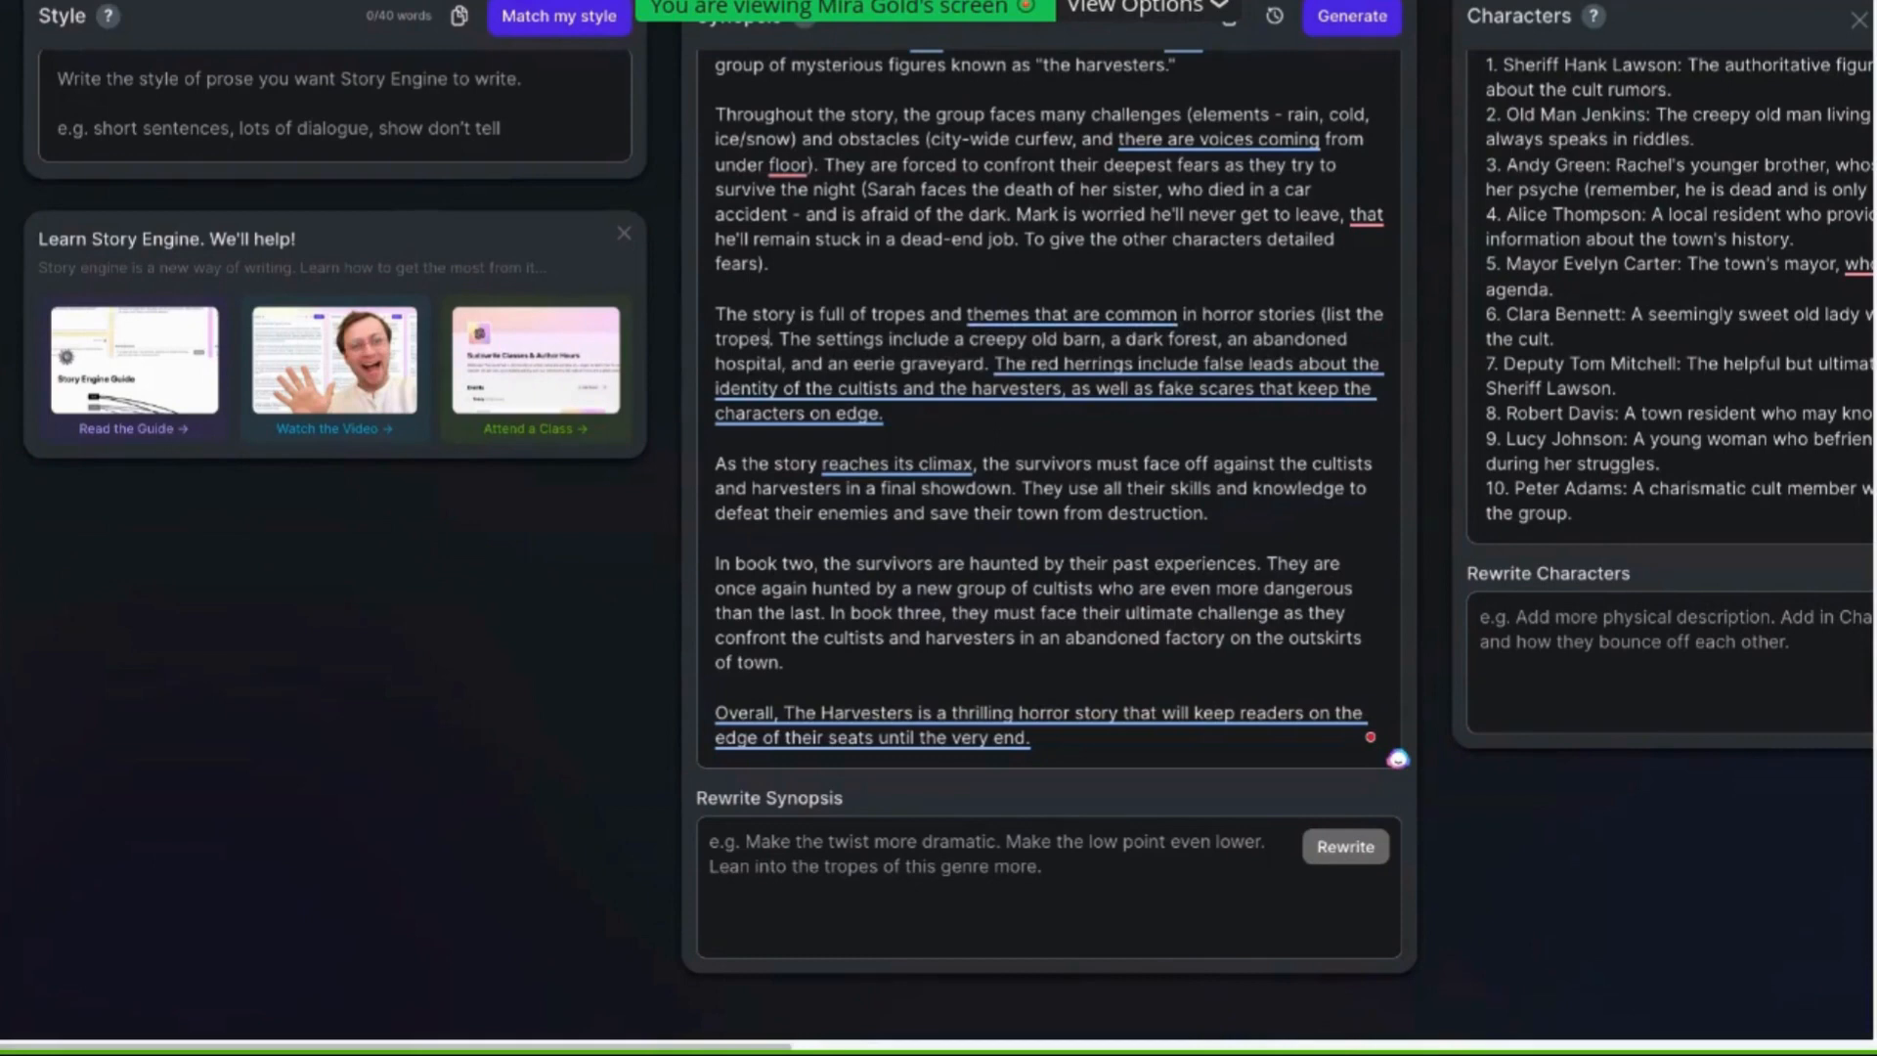
text( and theme)
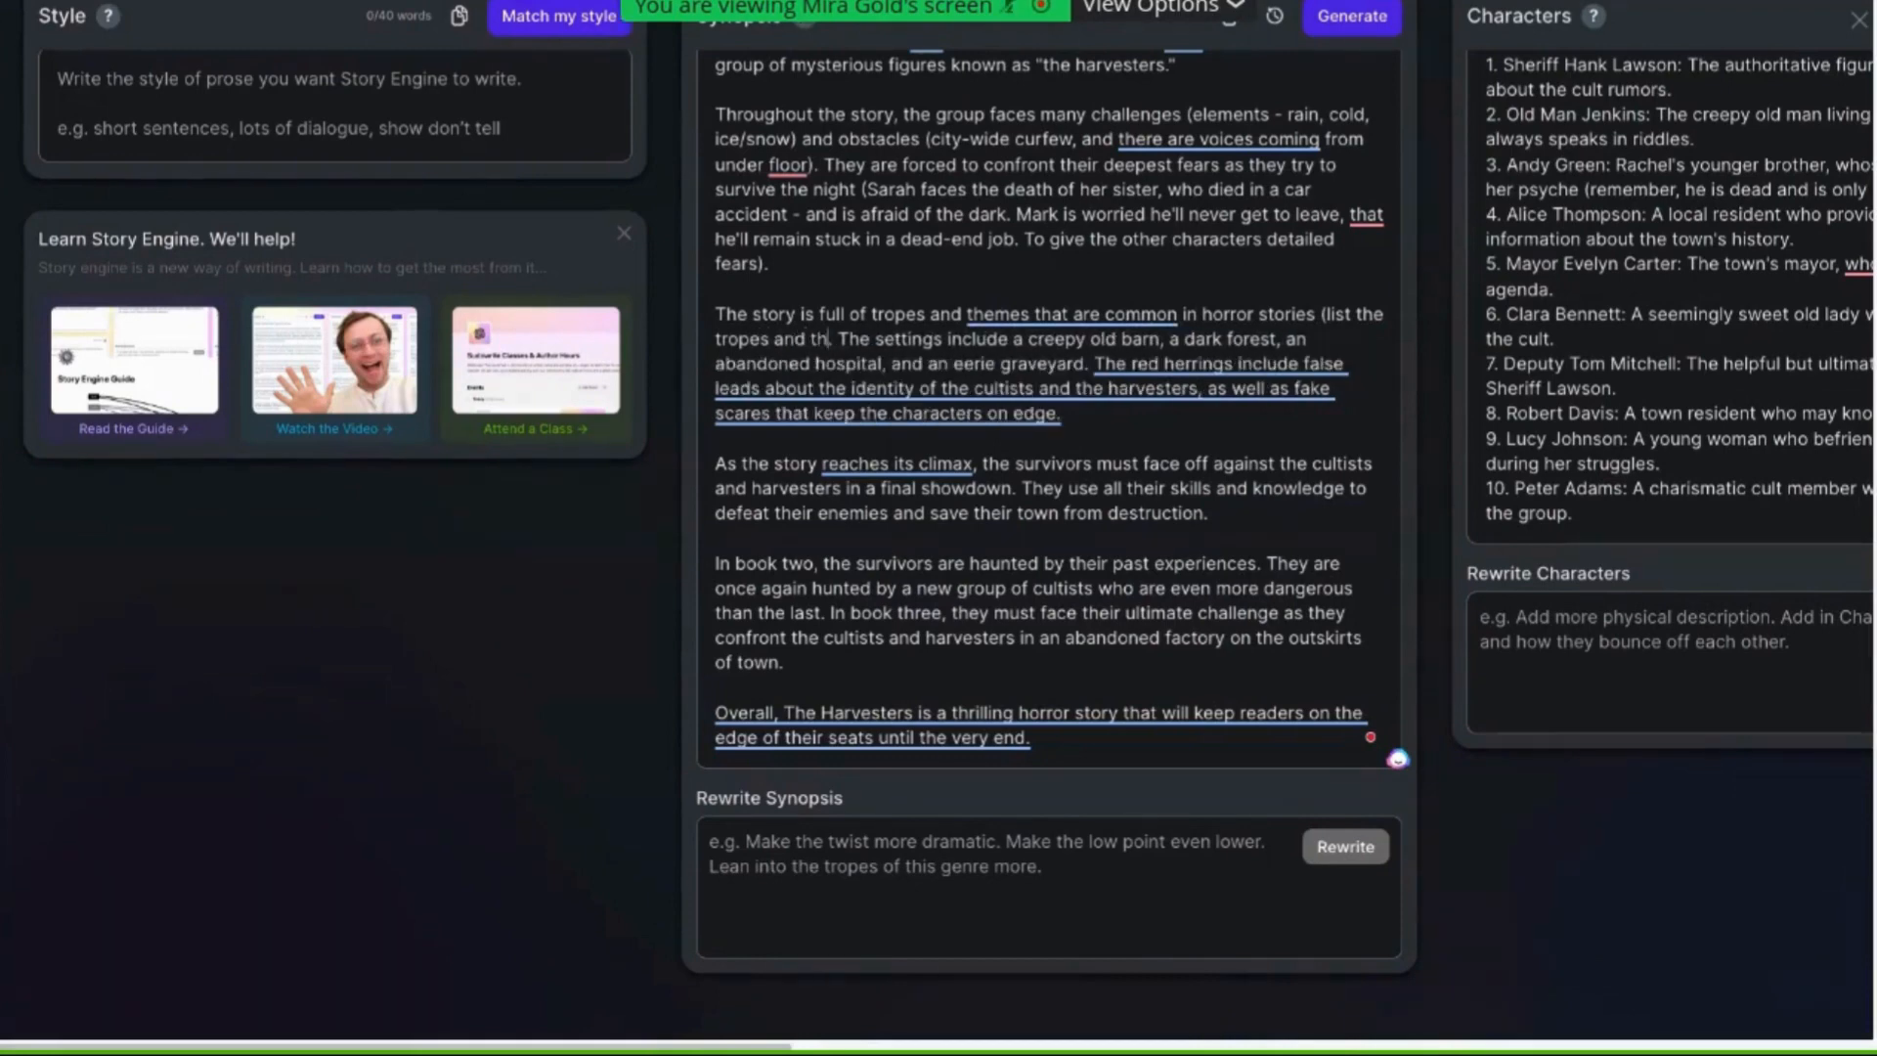
text(s).)
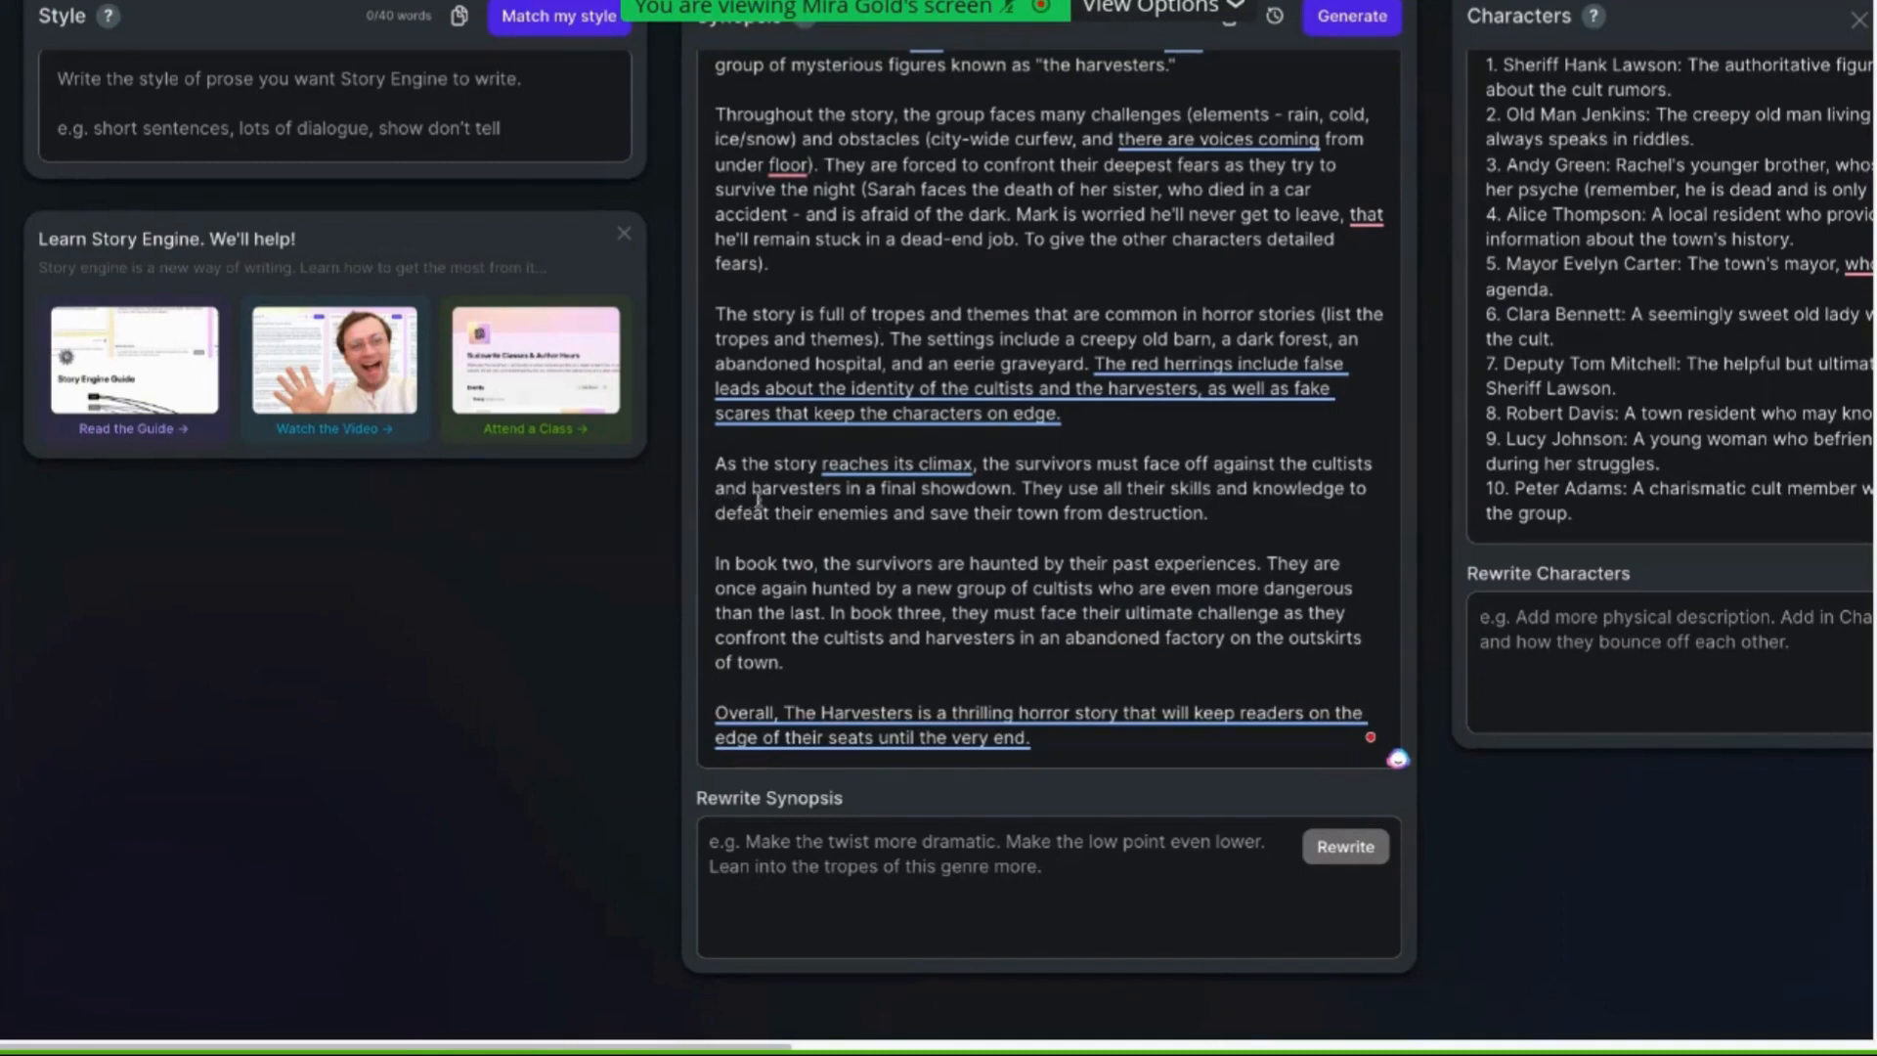
Insert "(make this intense)" after "final showdown" in the climax paragraph
scroll(758, 500, up, 1)
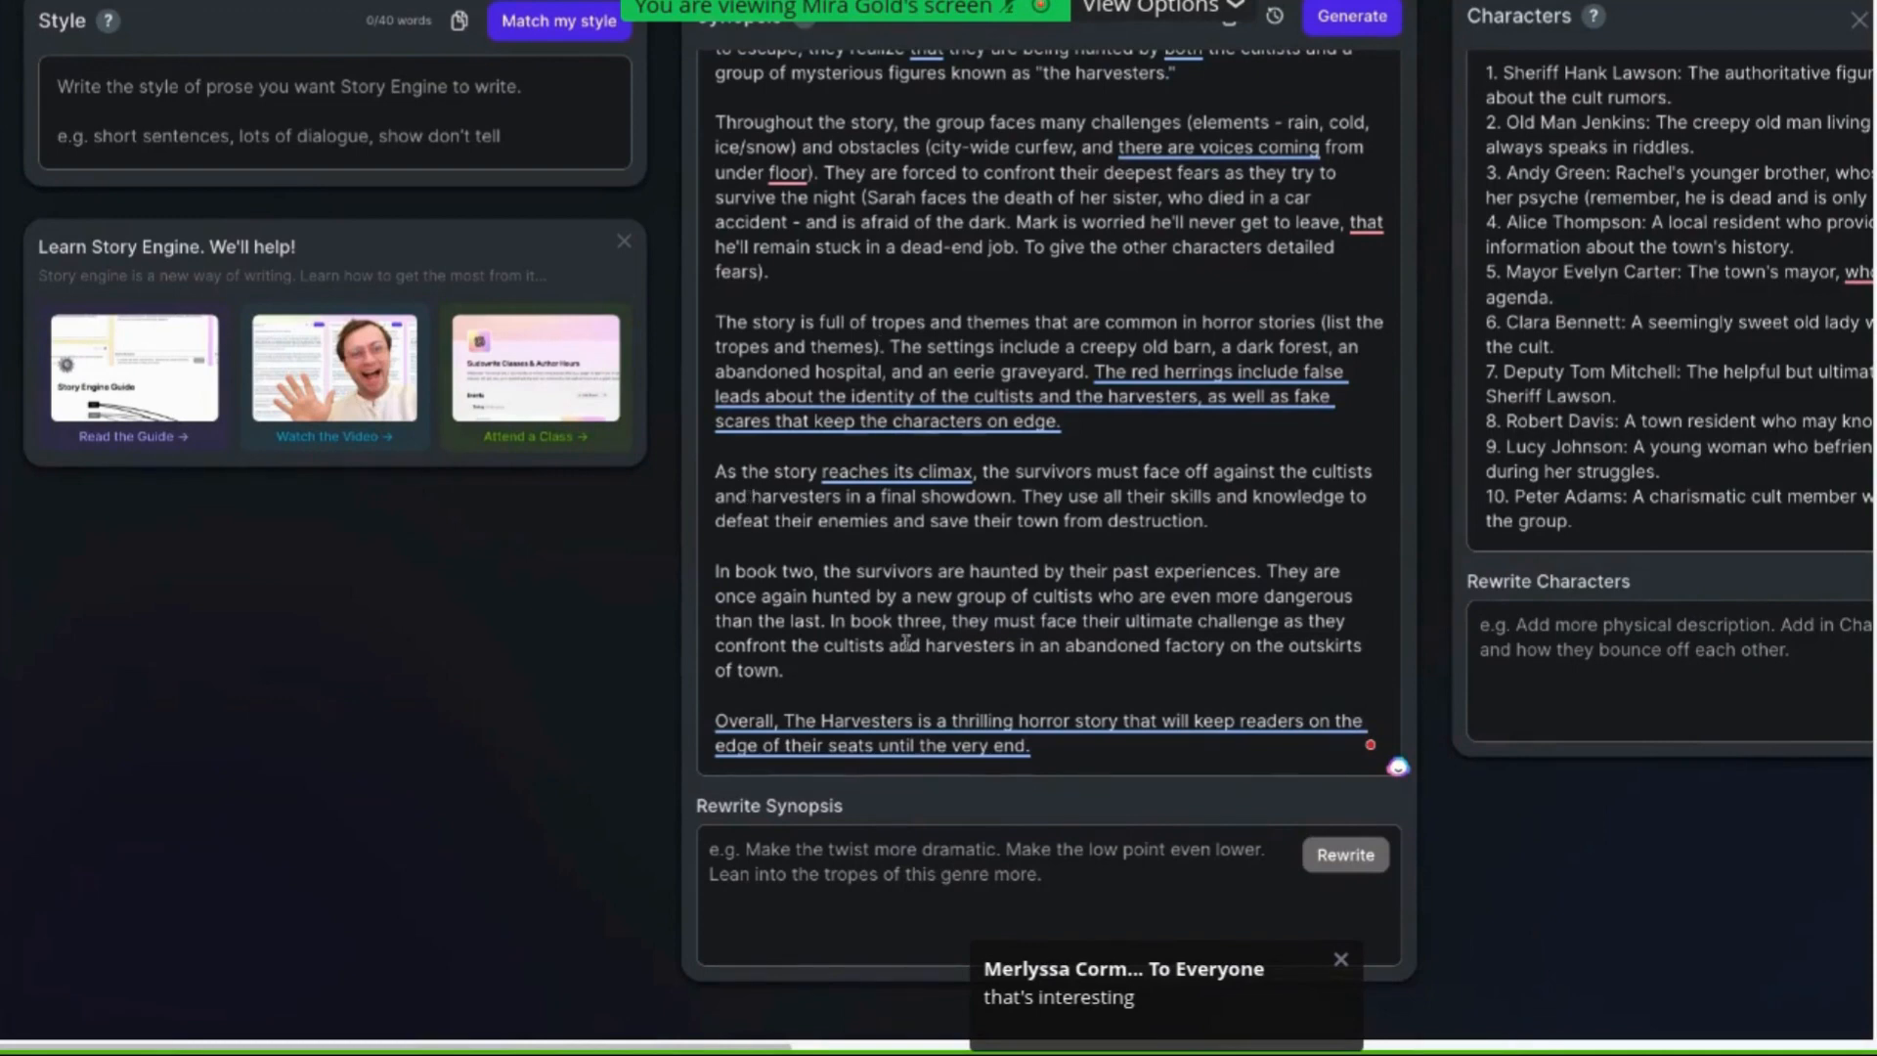
scroll(1043, 694, down, 1)
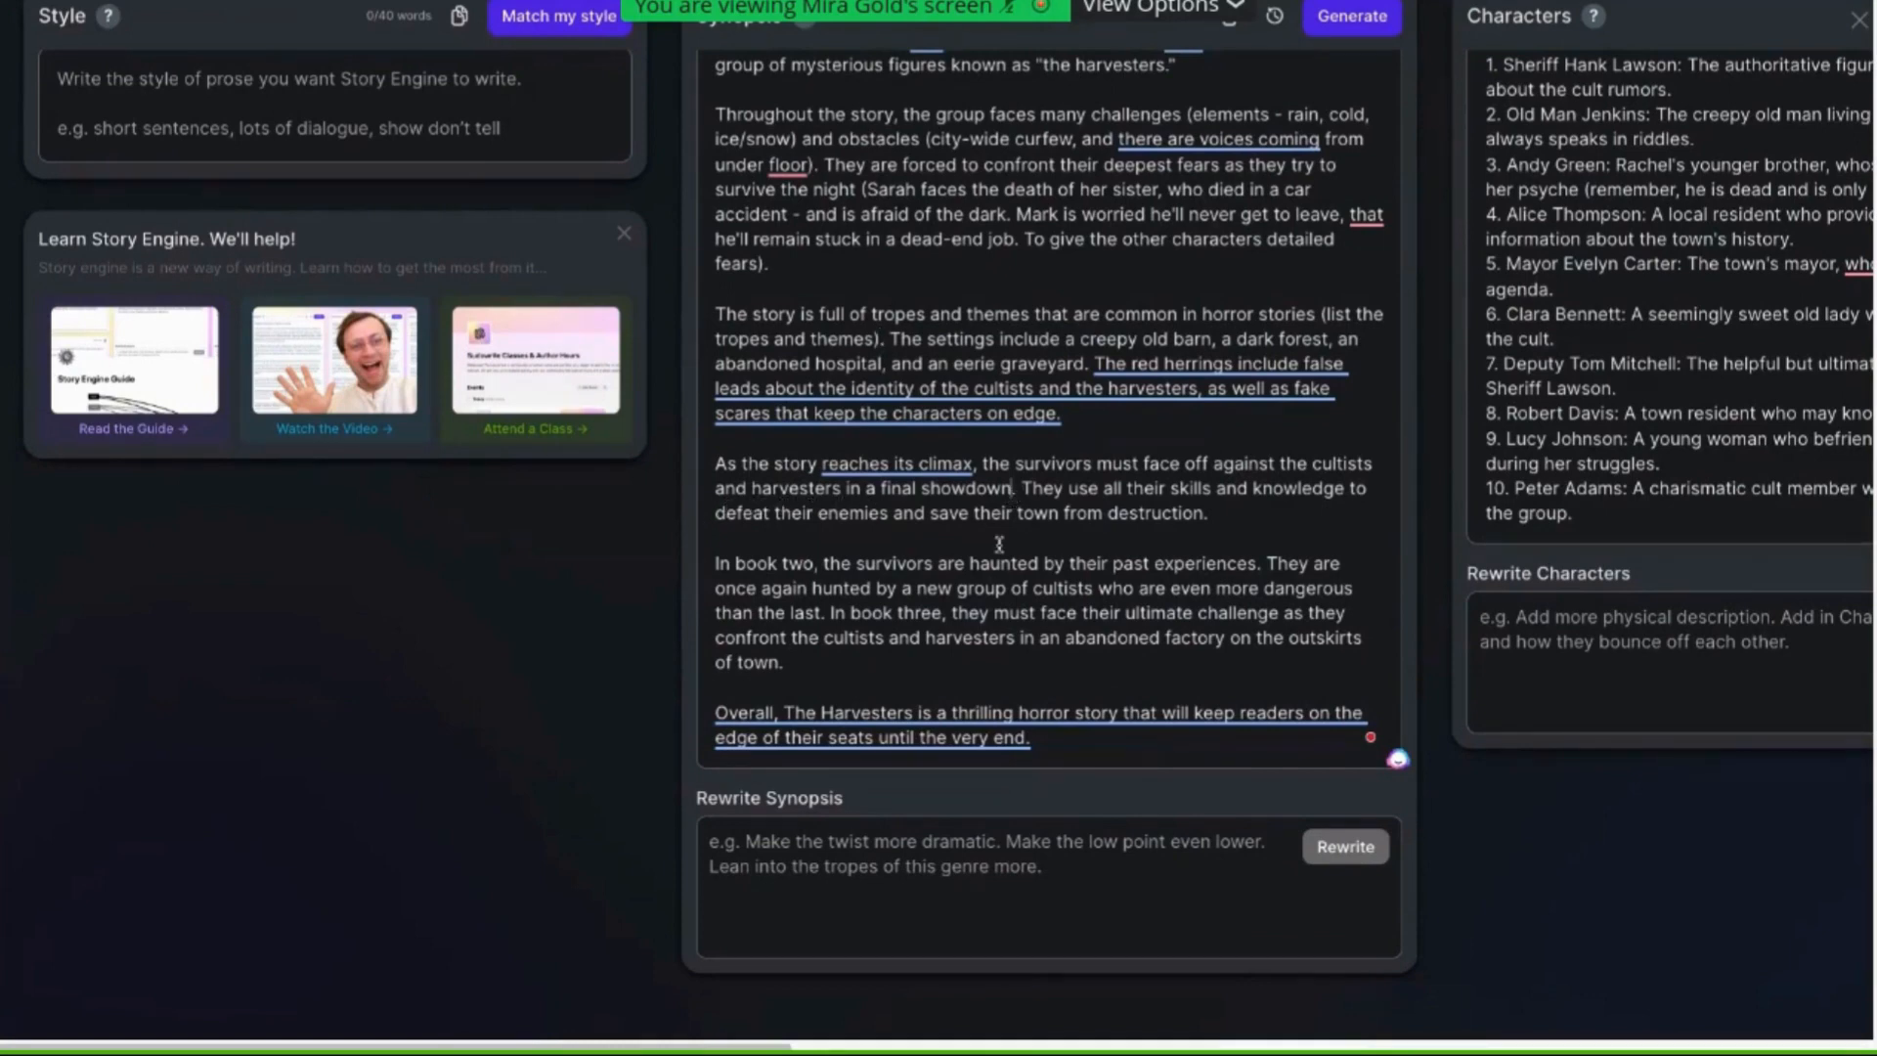
text((make)
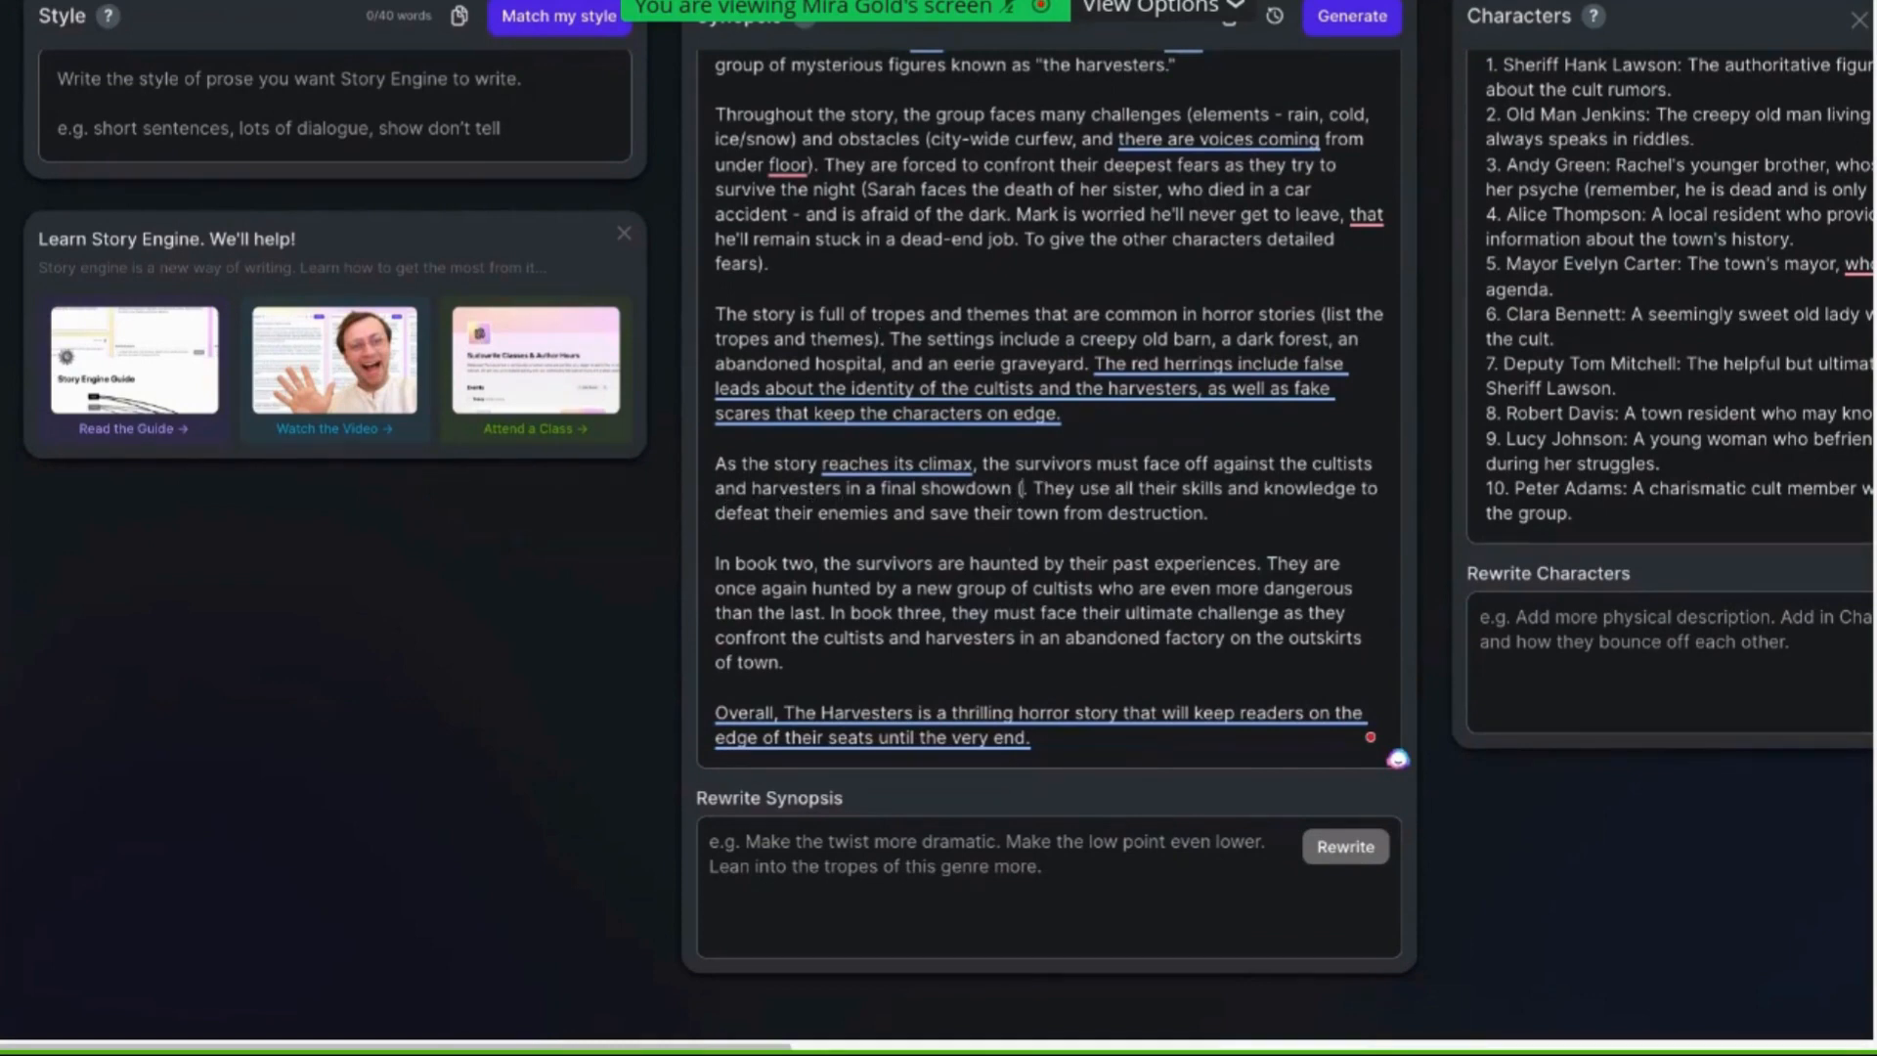
text( this inten)
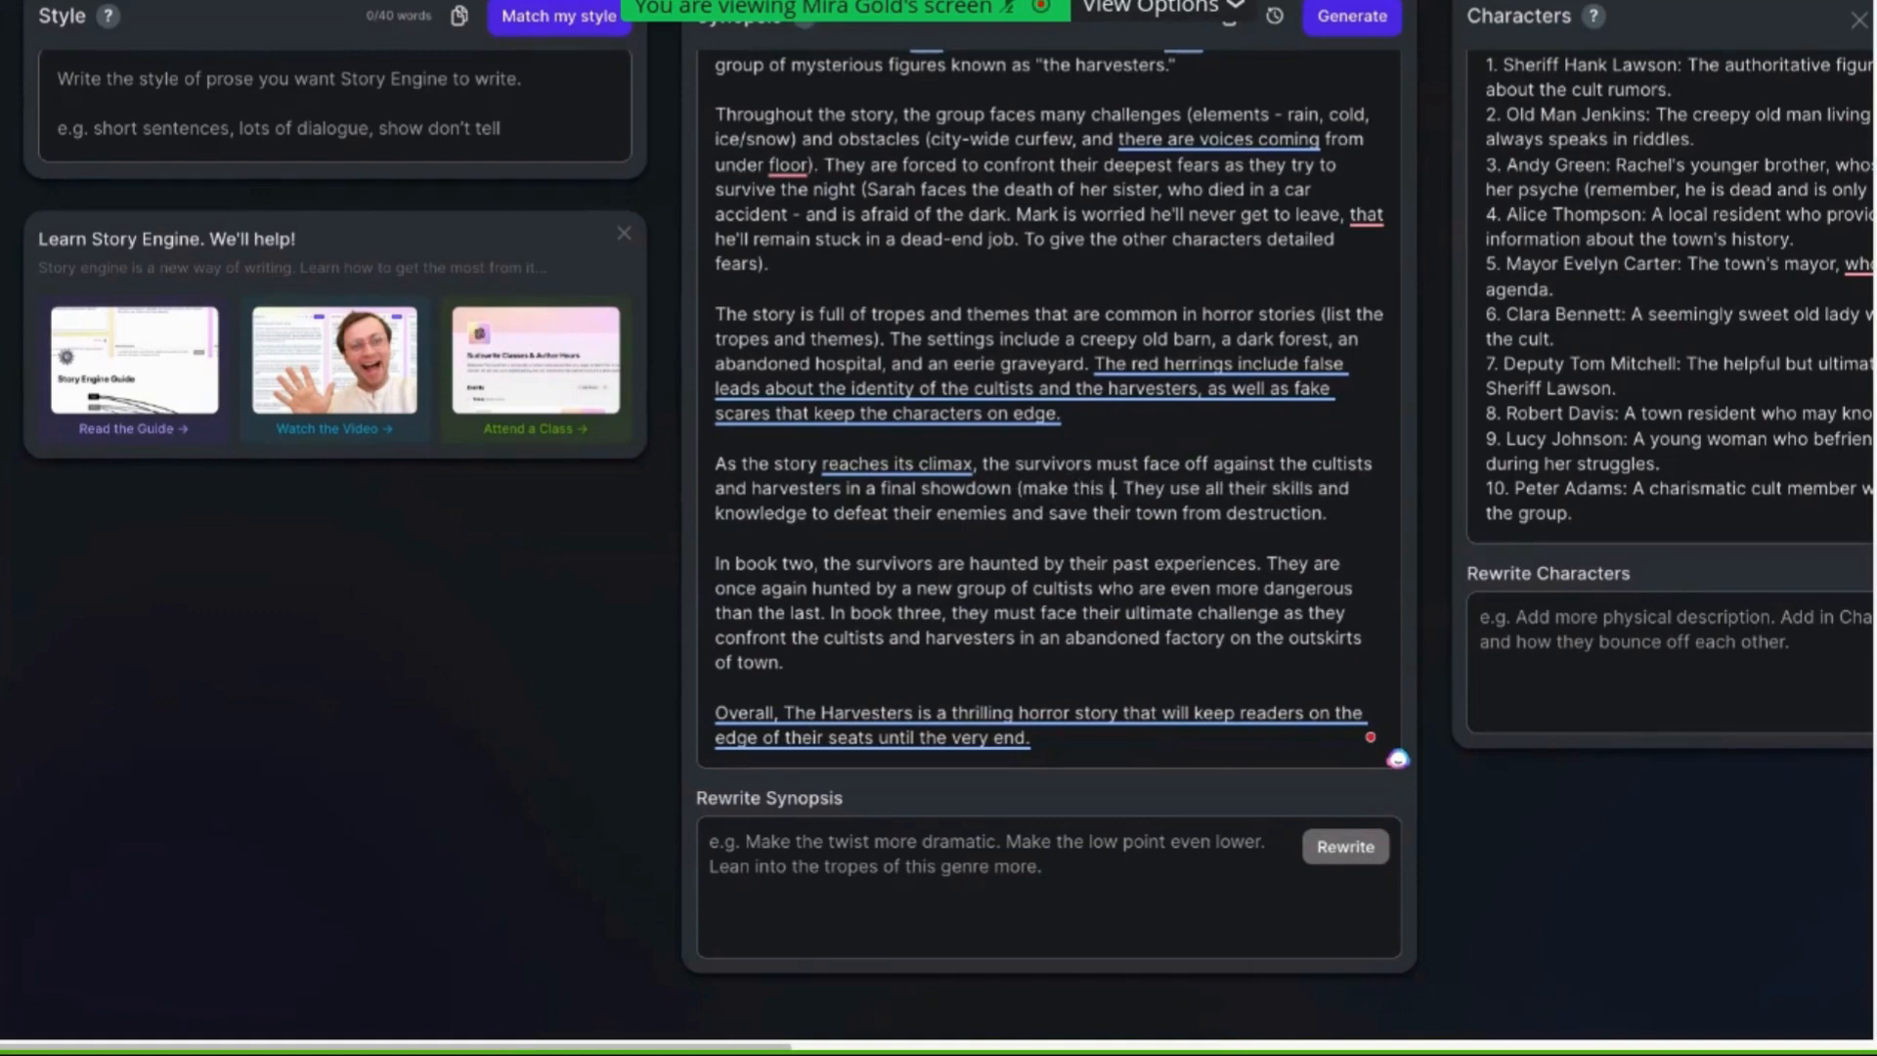
text(se))
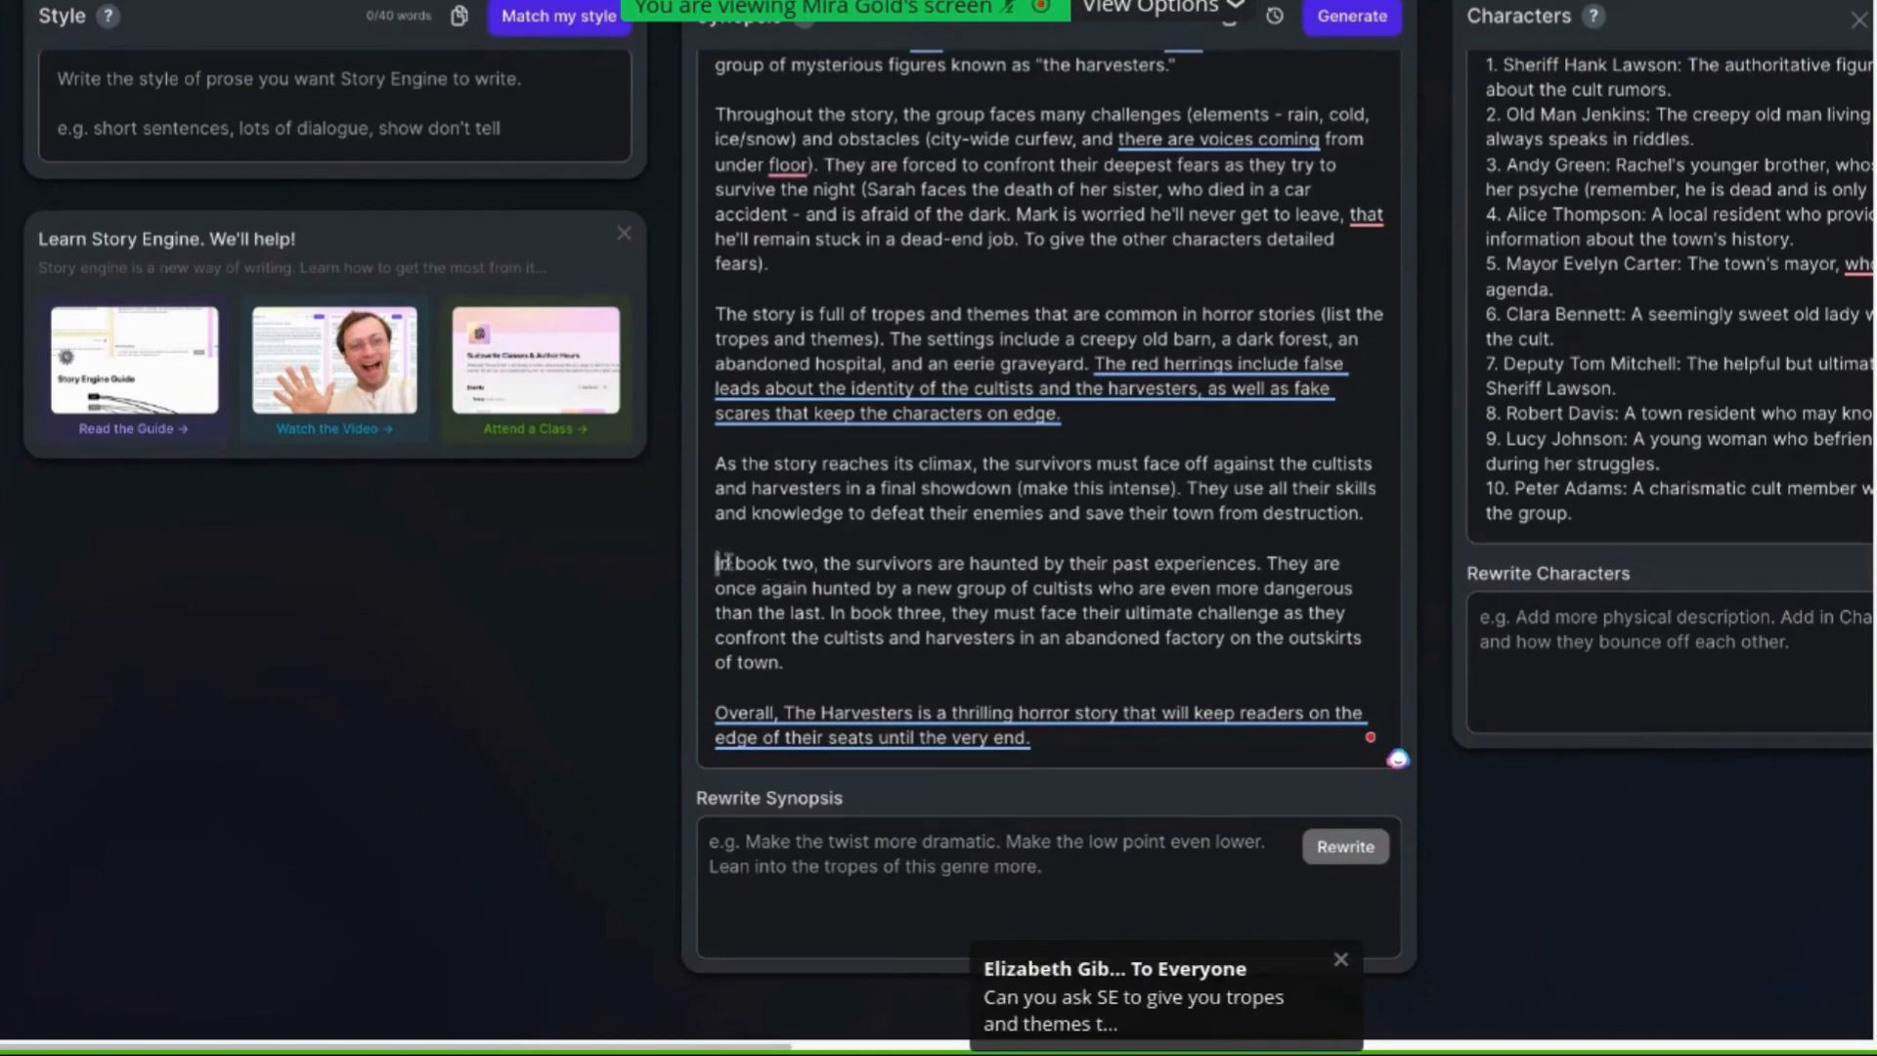
Delete the concluding "Overall, The Harvesters is a thrilling horror story..." paragraph of the synopsis
drag(714, 565, 1079, 614)
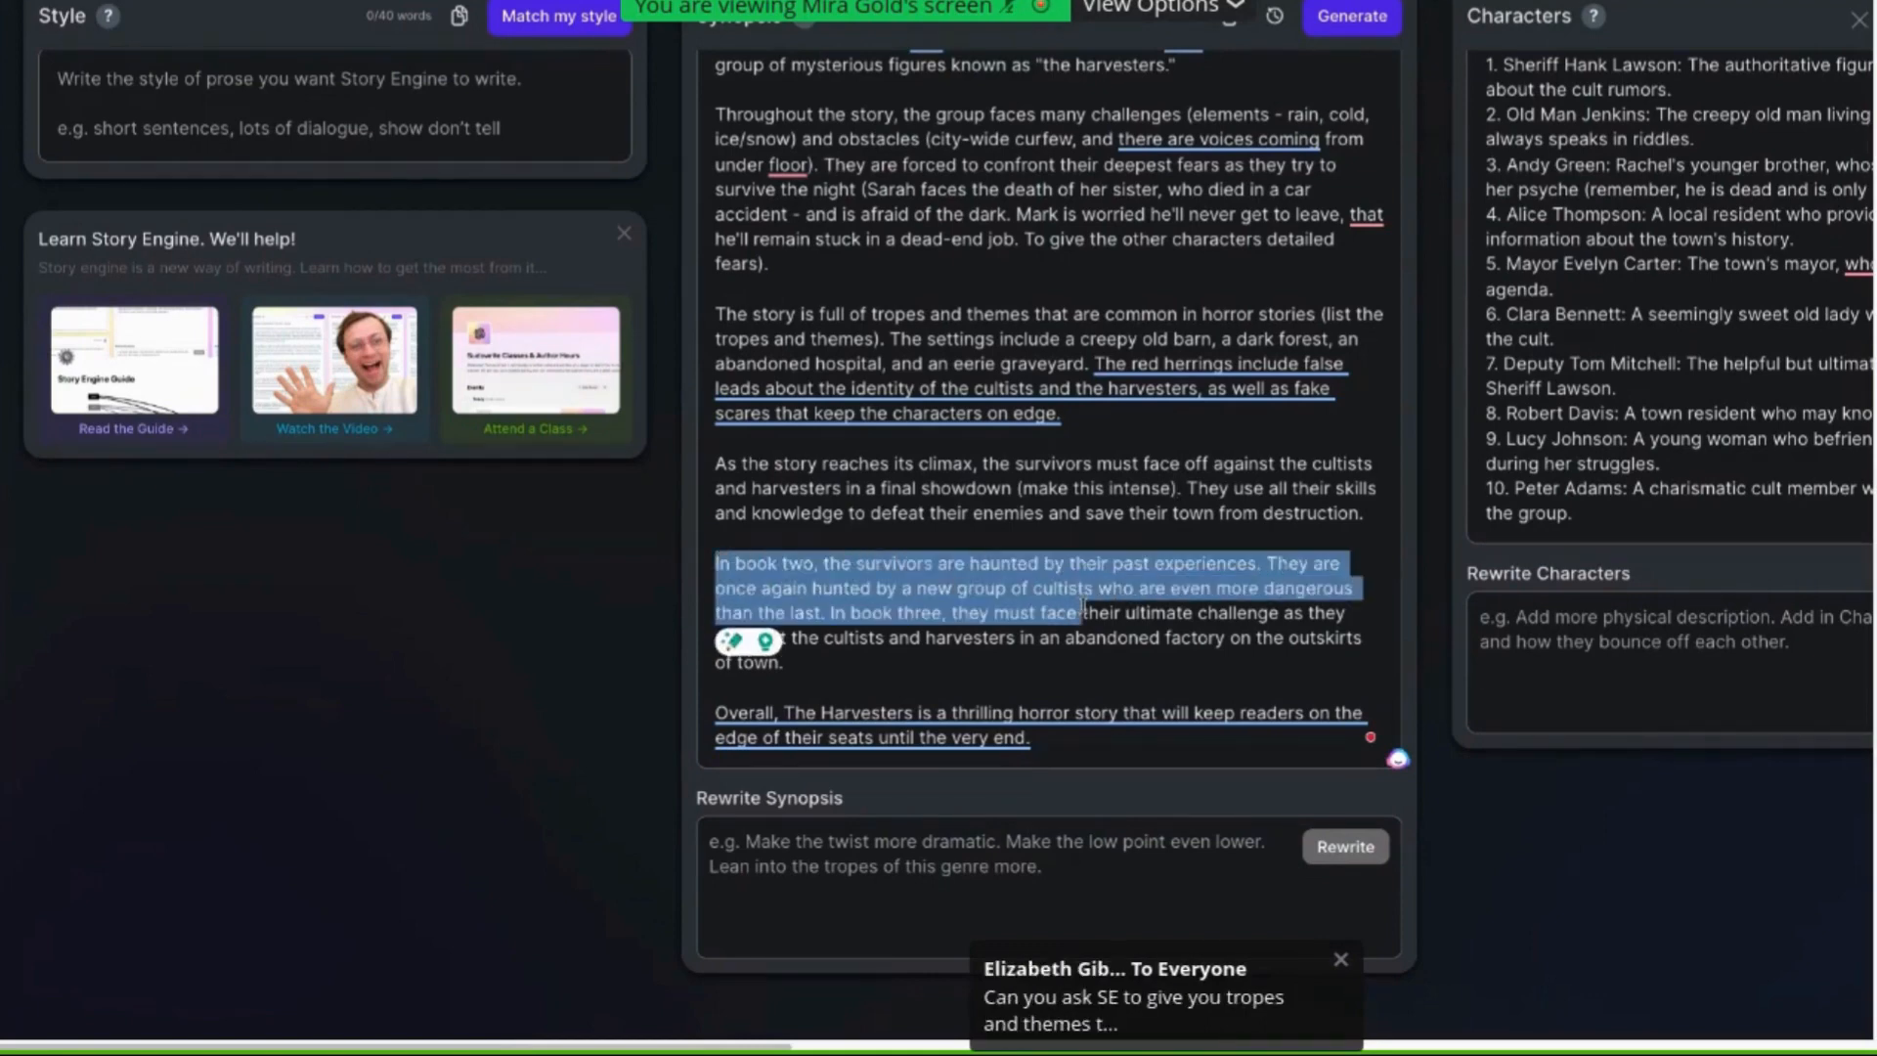
click(1216, 577)
drag(1258, 564, 822, 571)
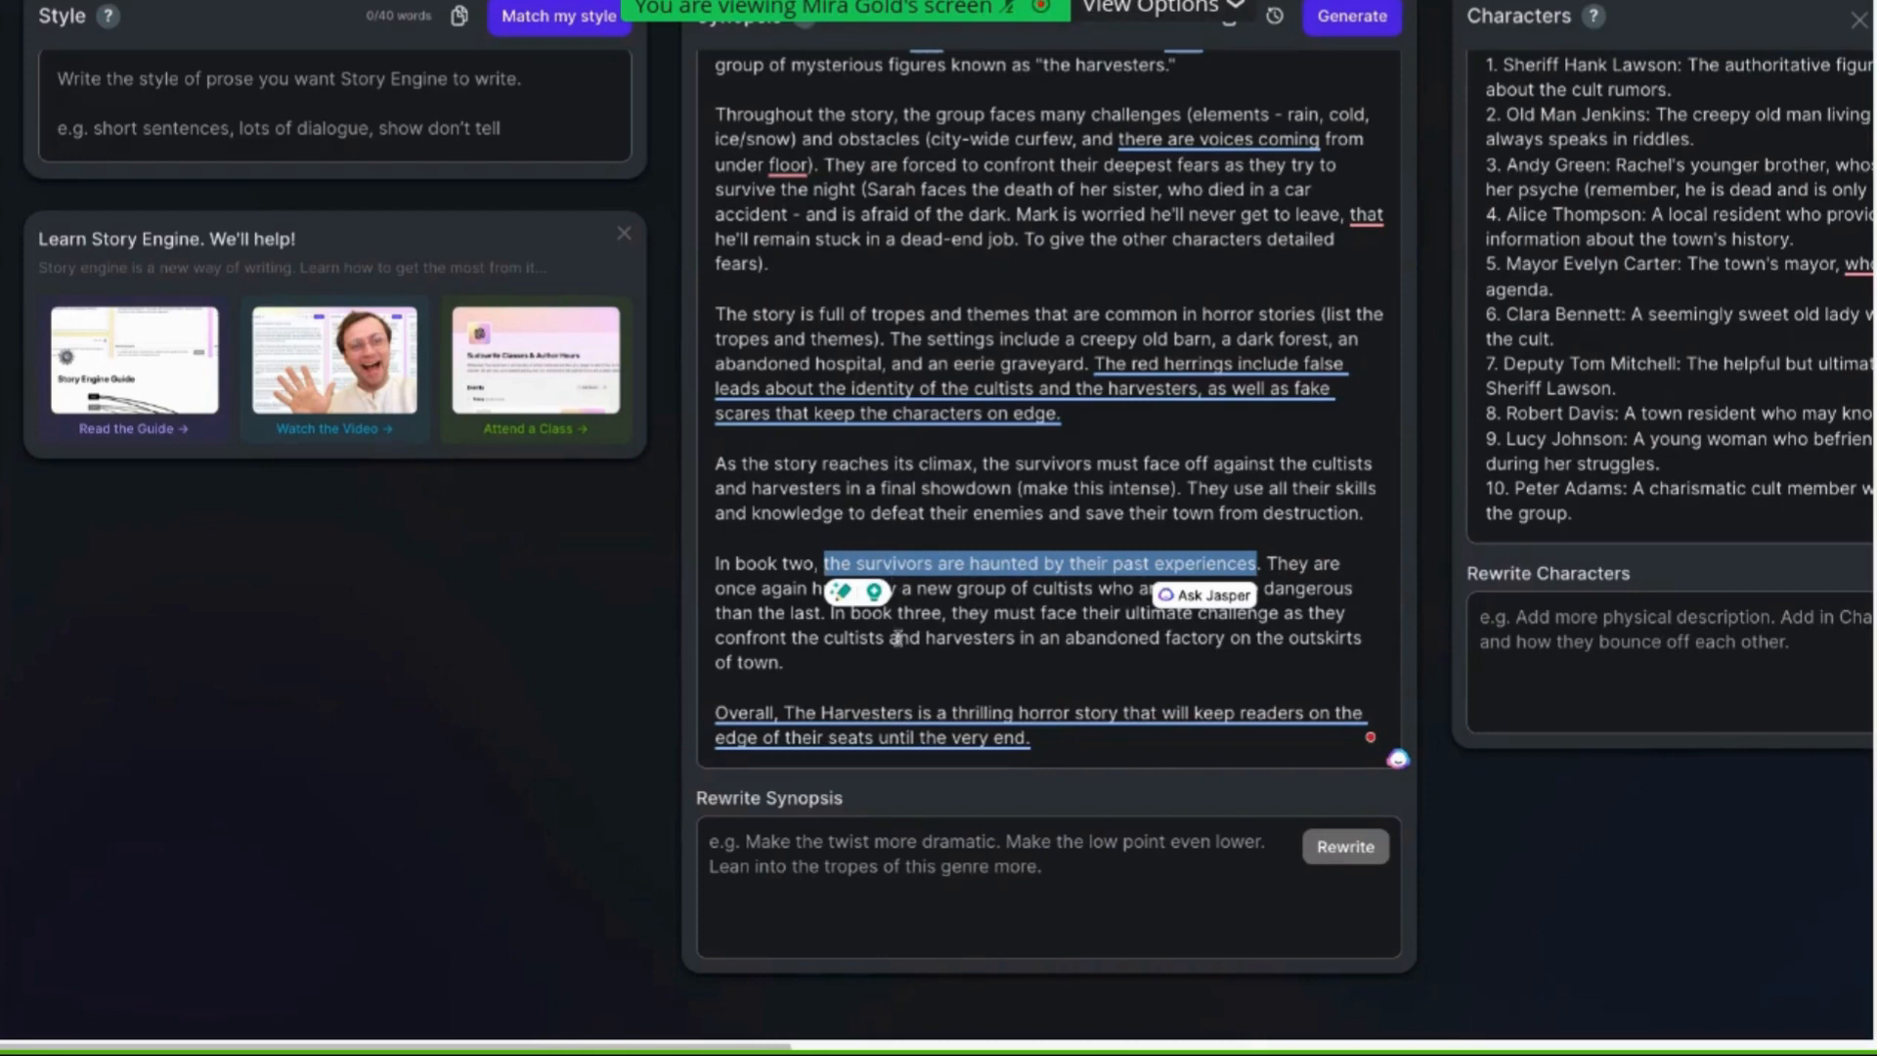
drag(1042, 746, 707, 715)
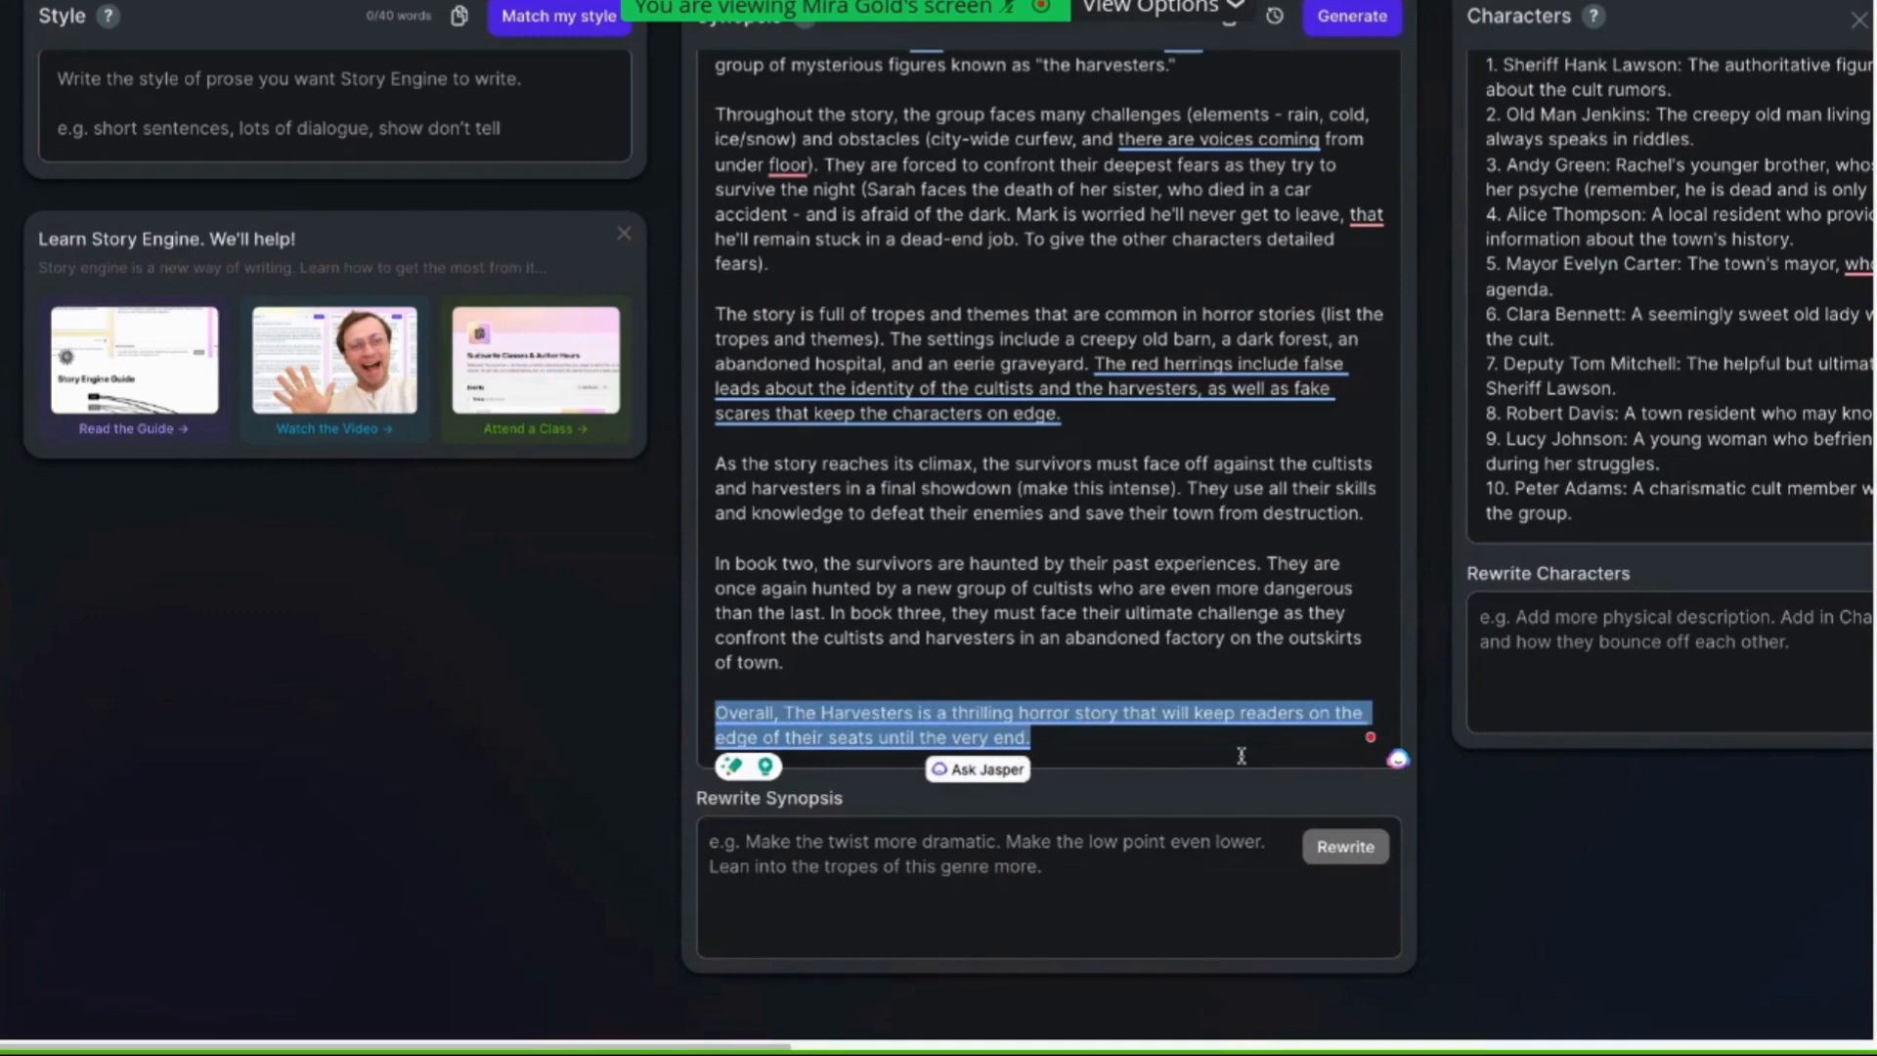
key(BackSpace)
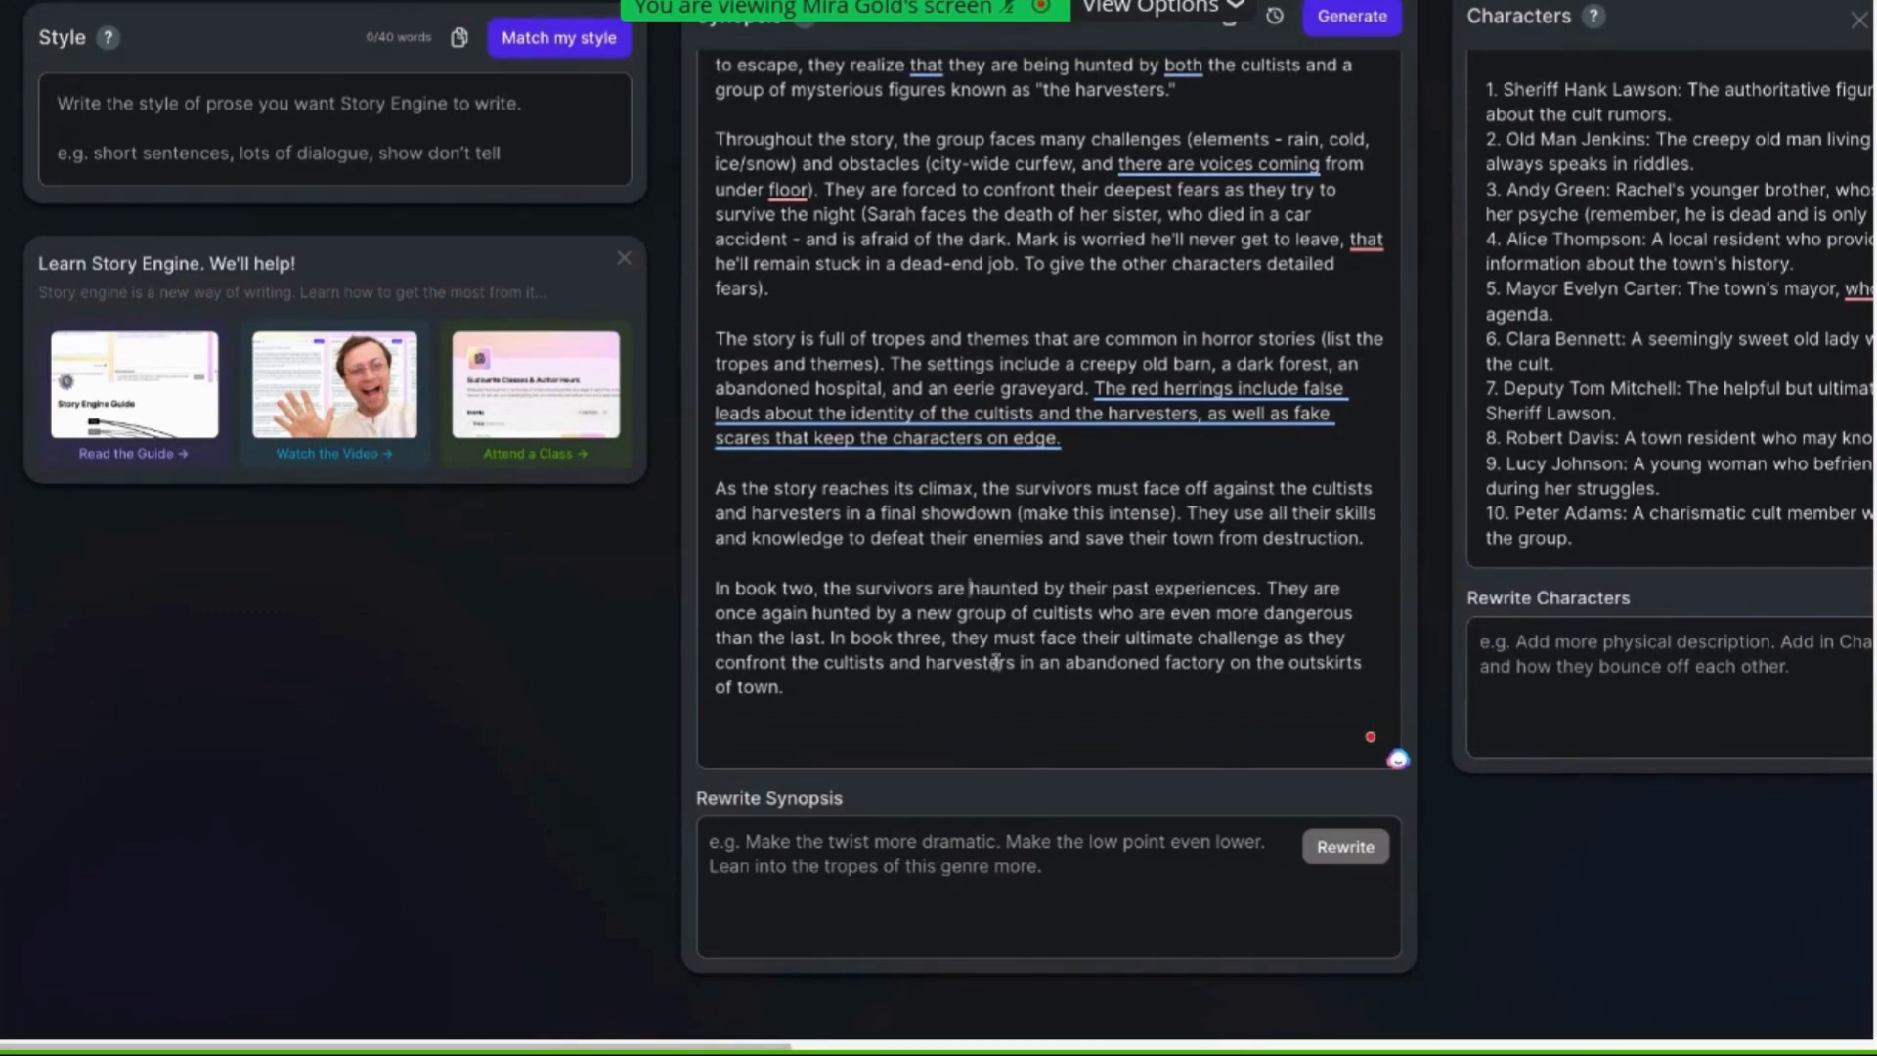
Replace "are haunted by their past" with "discuss their horrific" in the book two paragraph
drag(935, 589, 1148, 589)
key(BackSpace)
text(discuss their)
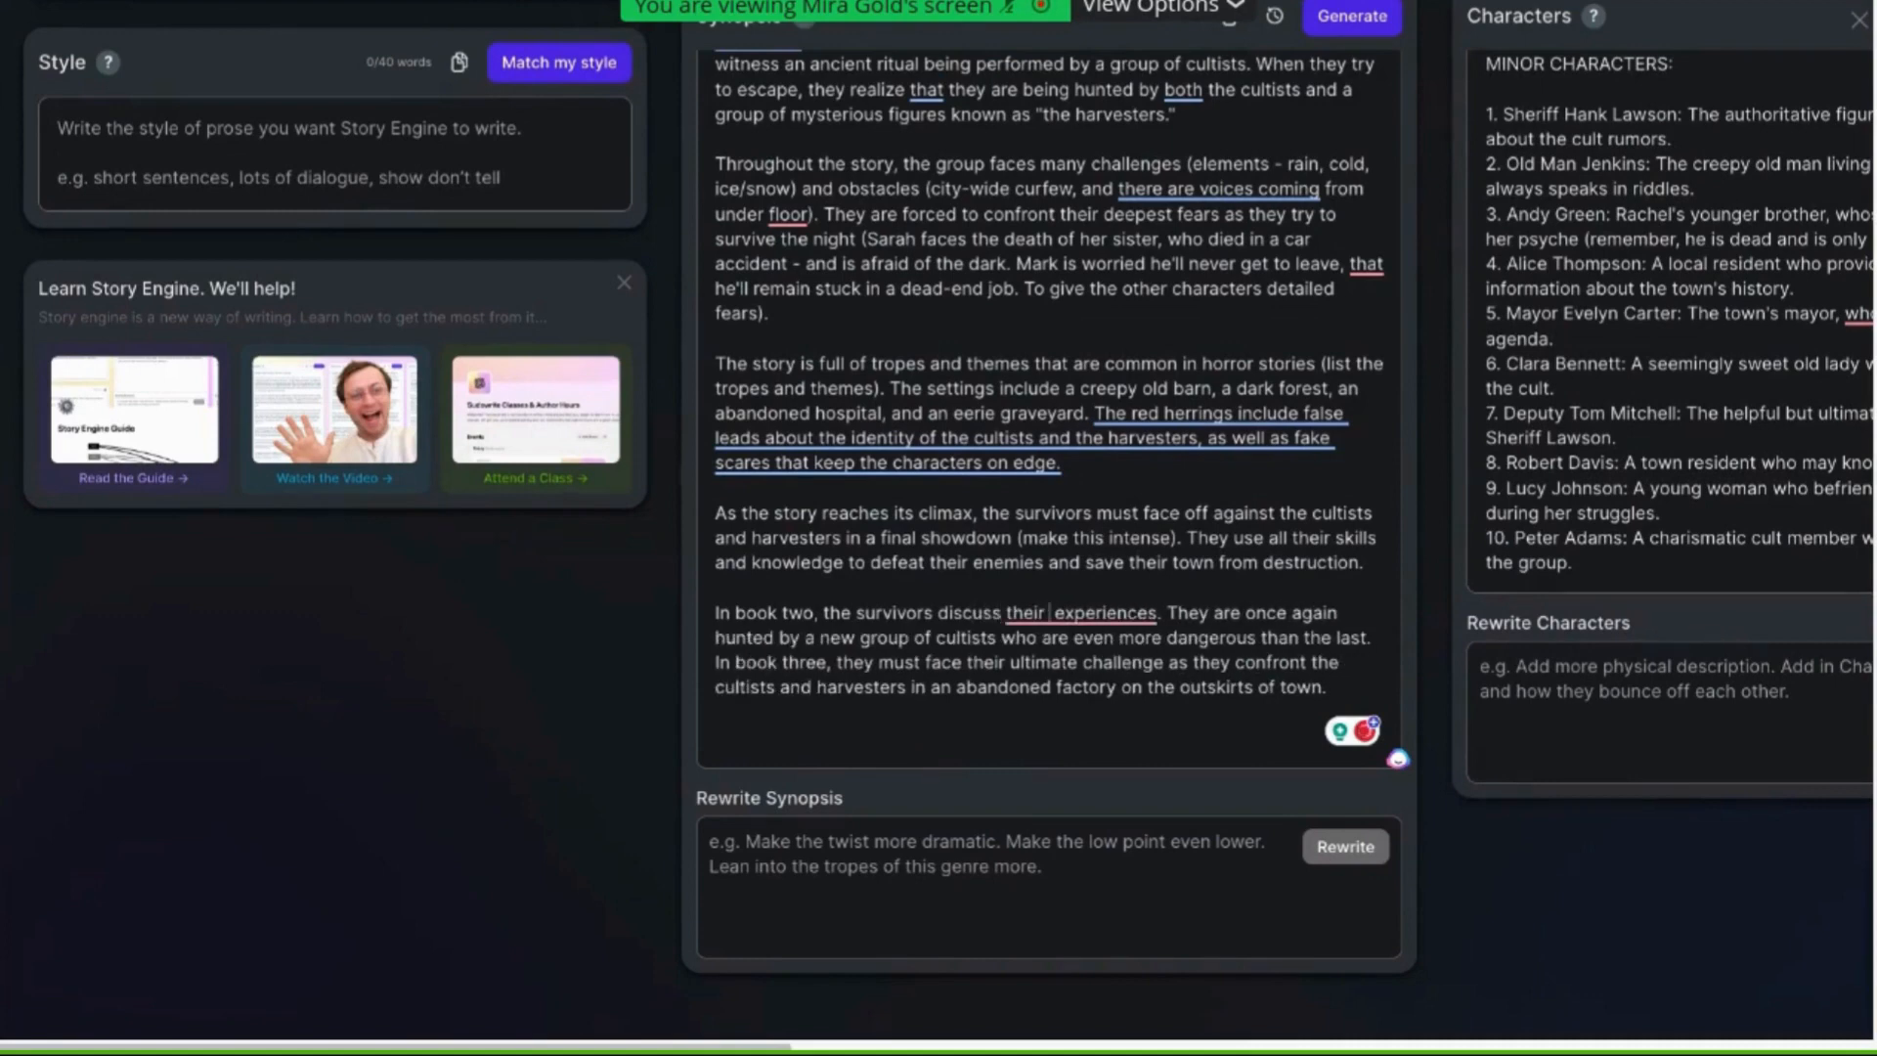
text( horrifi)
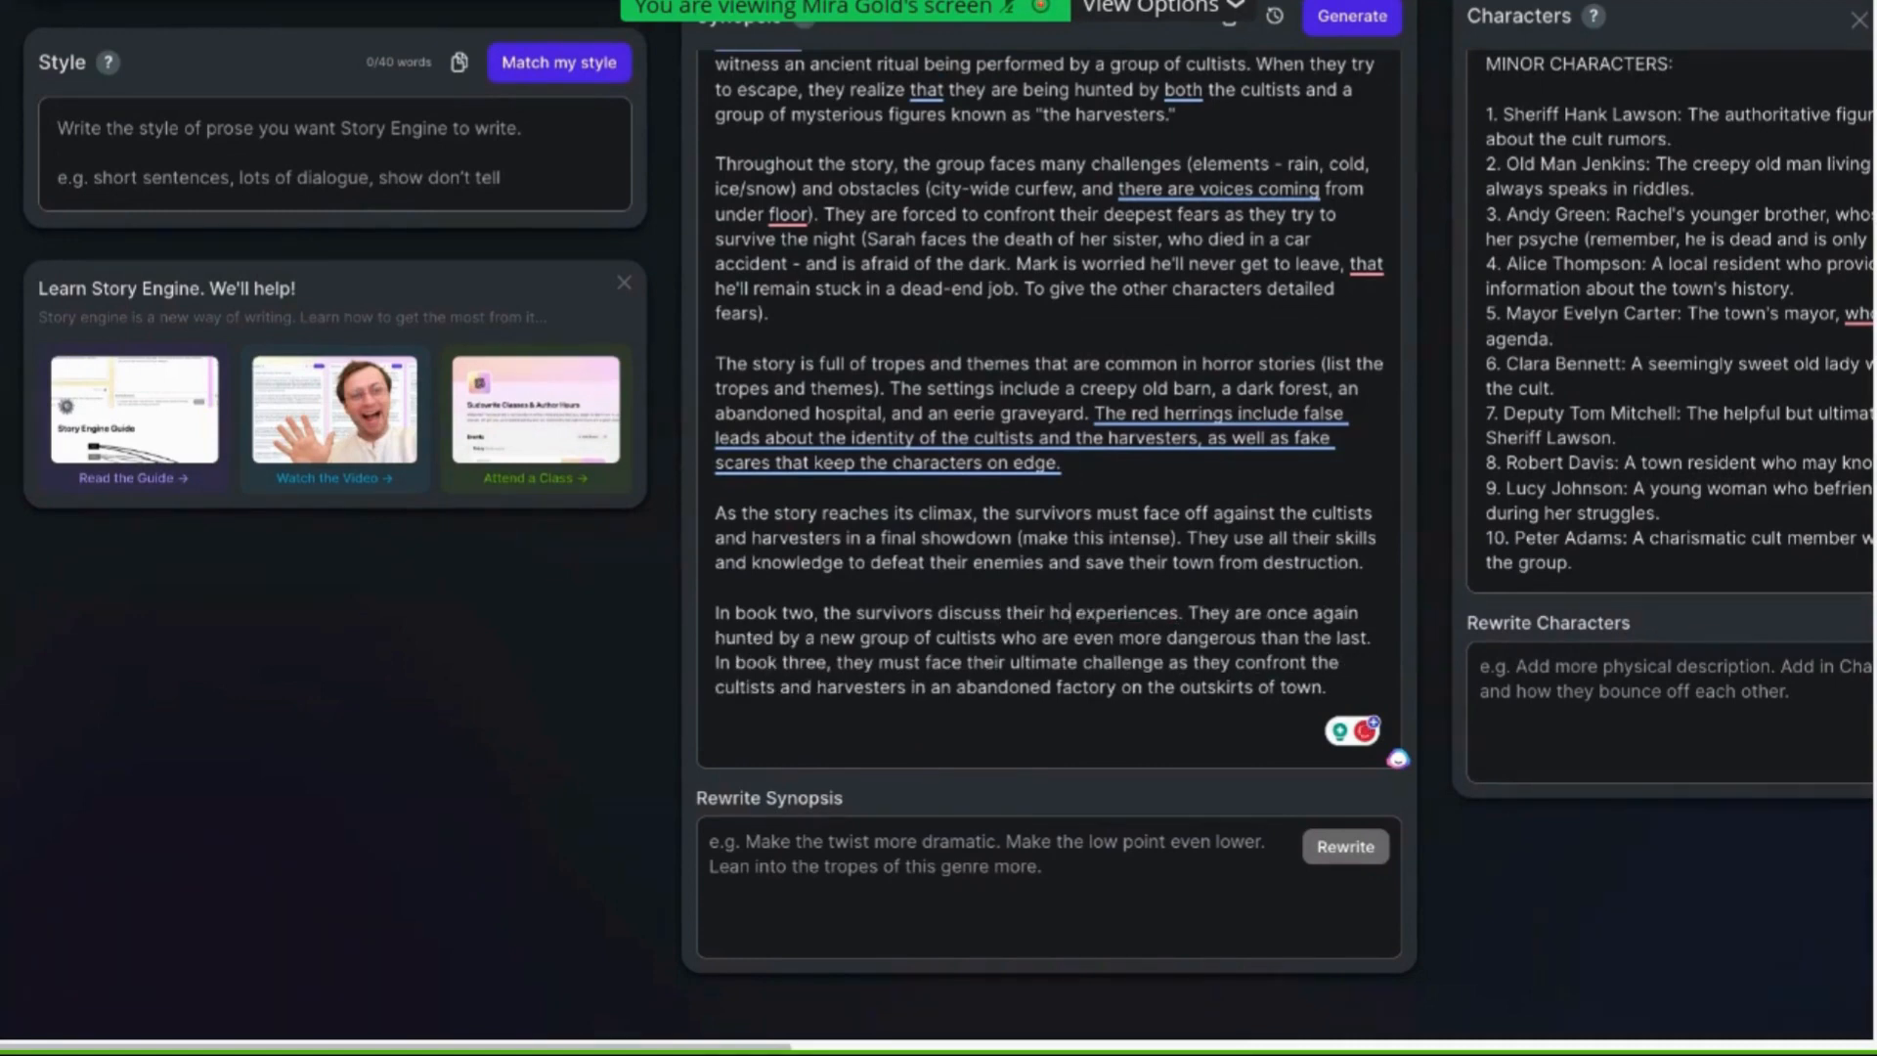
text(c)
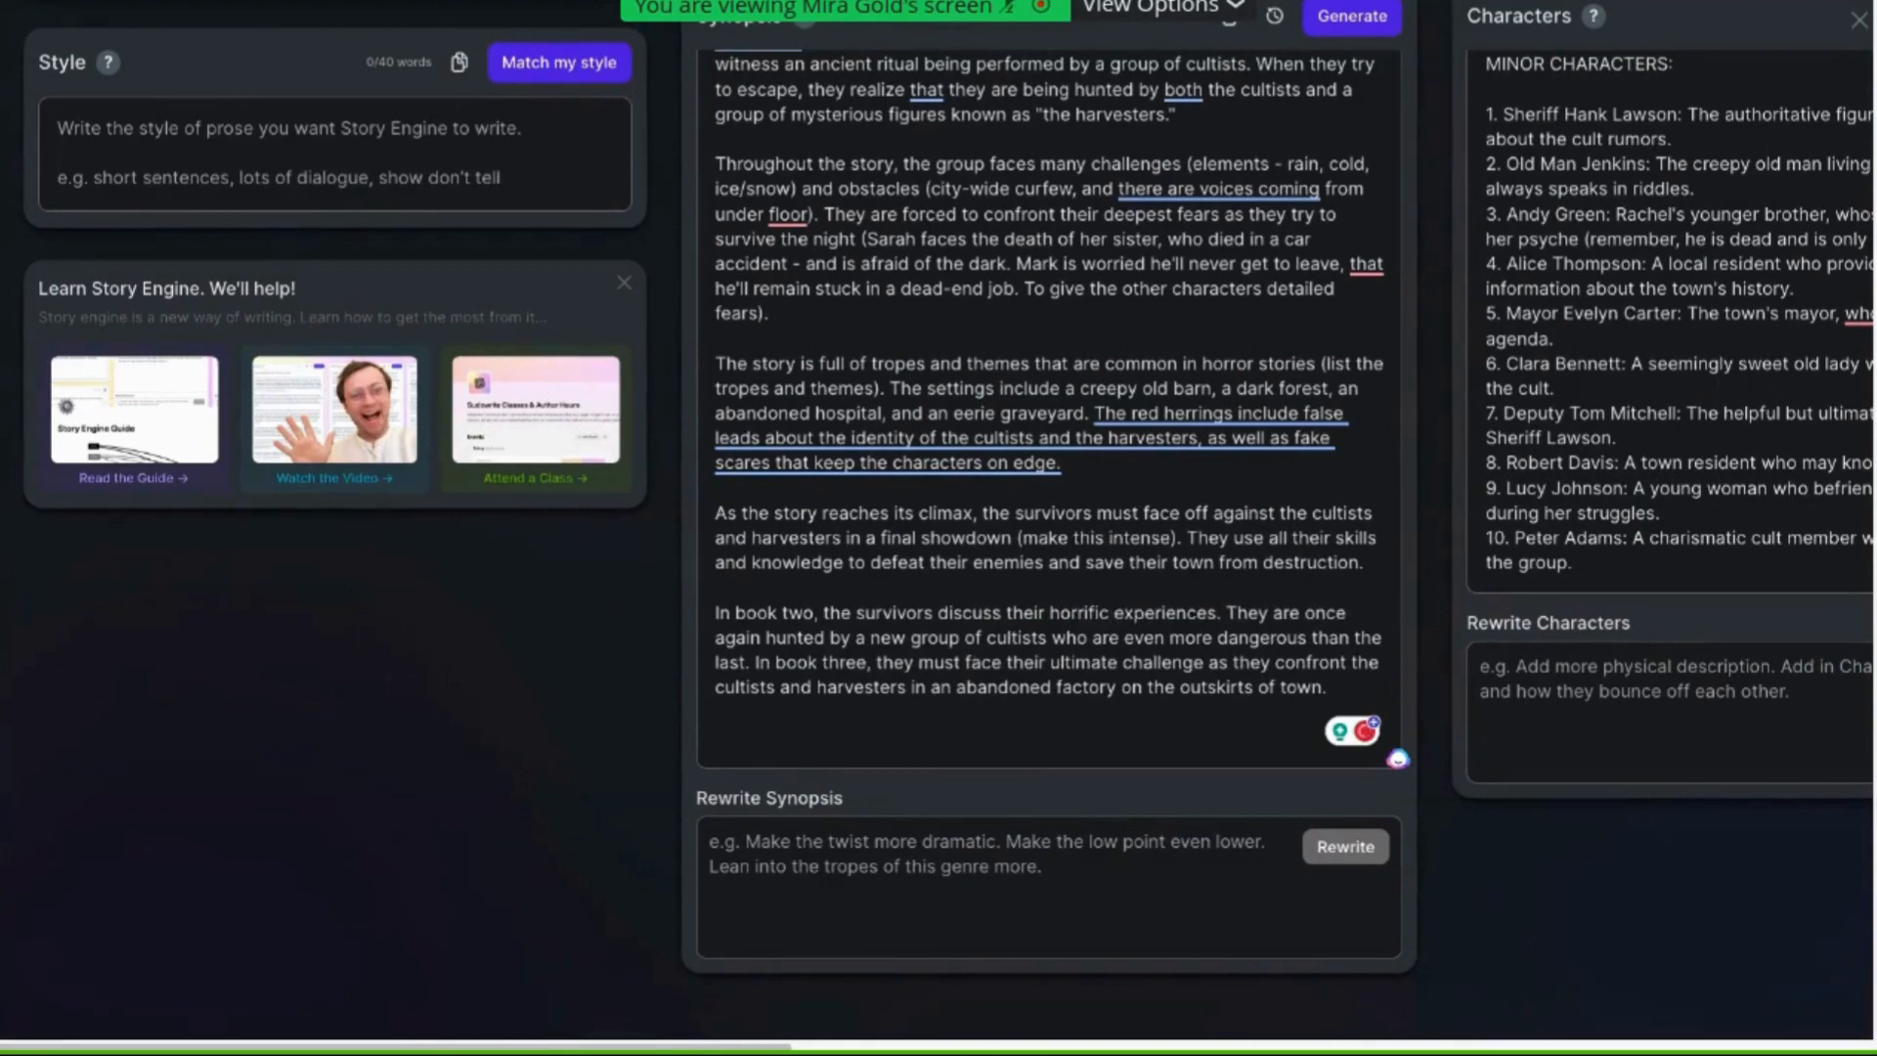
Insert "(near death)" after "horrific experiences" in the book two paragraph
click(1217, 613)
text((near death))
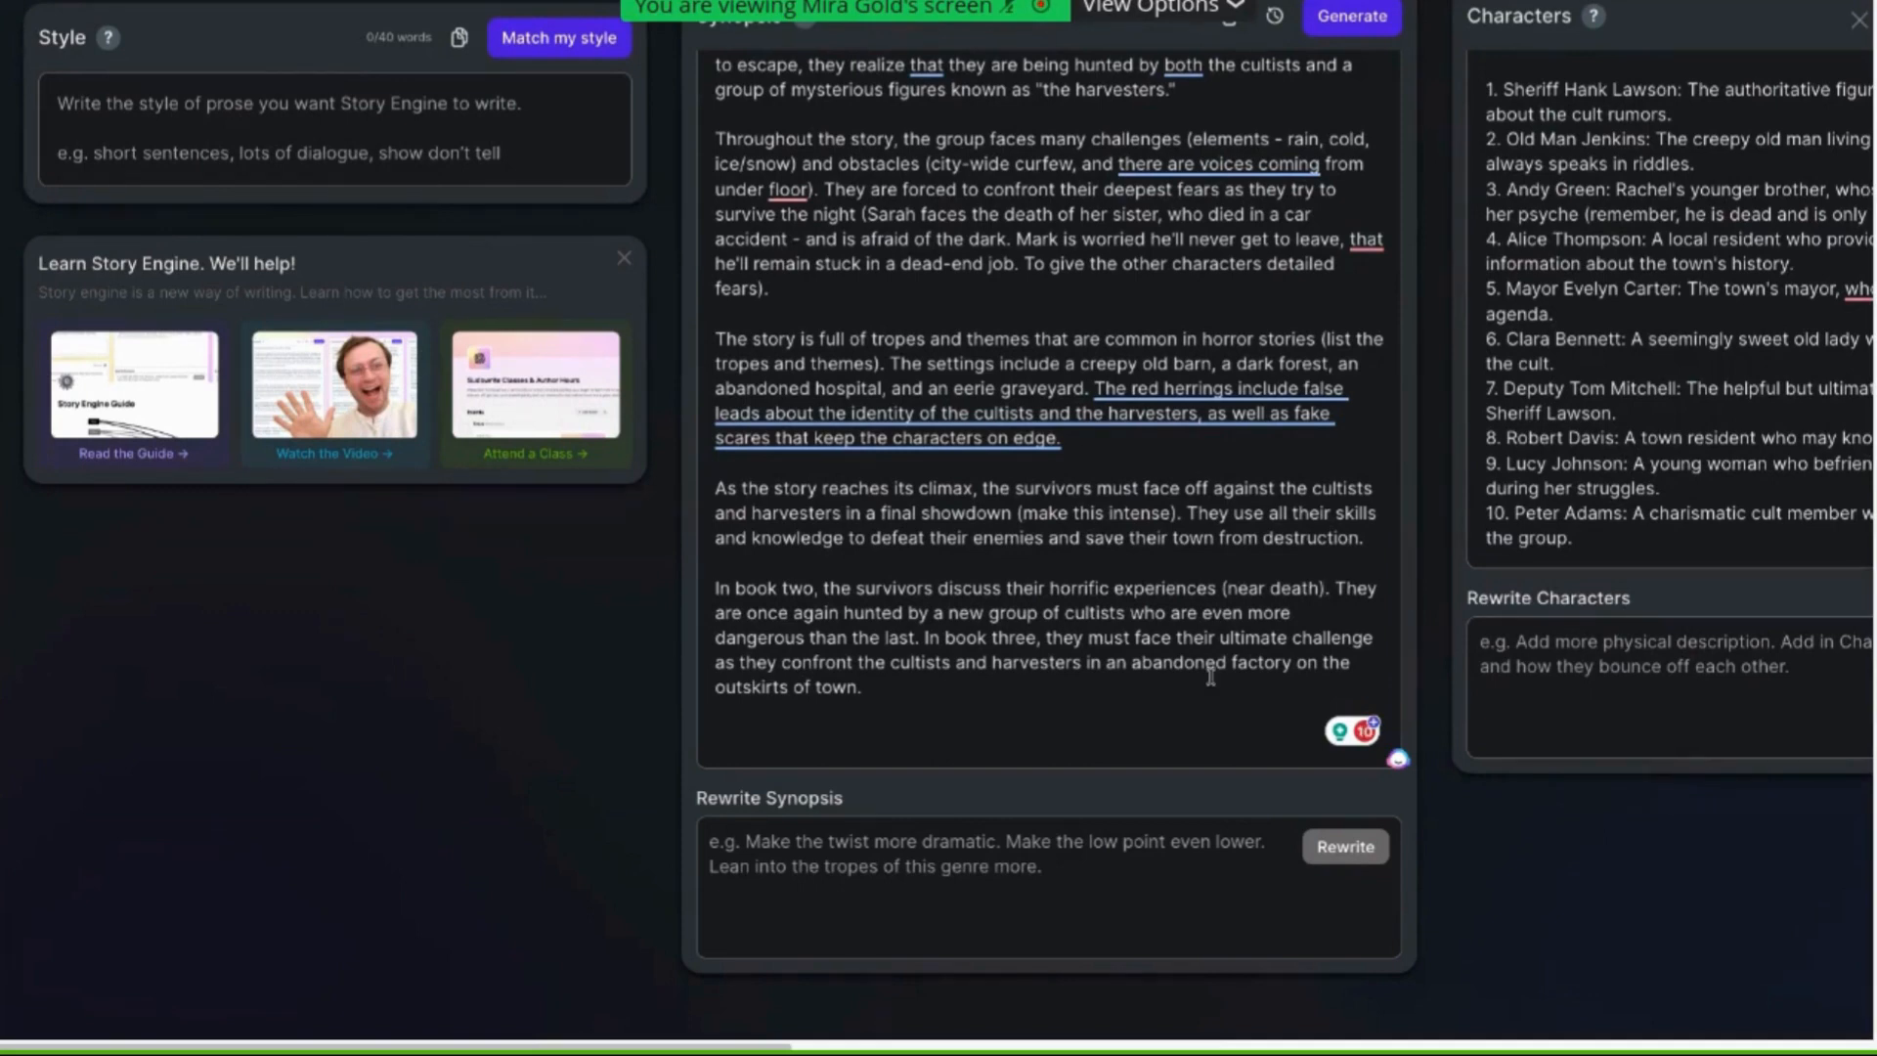
Replace "In book two," at the start of the paragraph with "At the end of this book,"
drag(938, 587, 1219, 589)
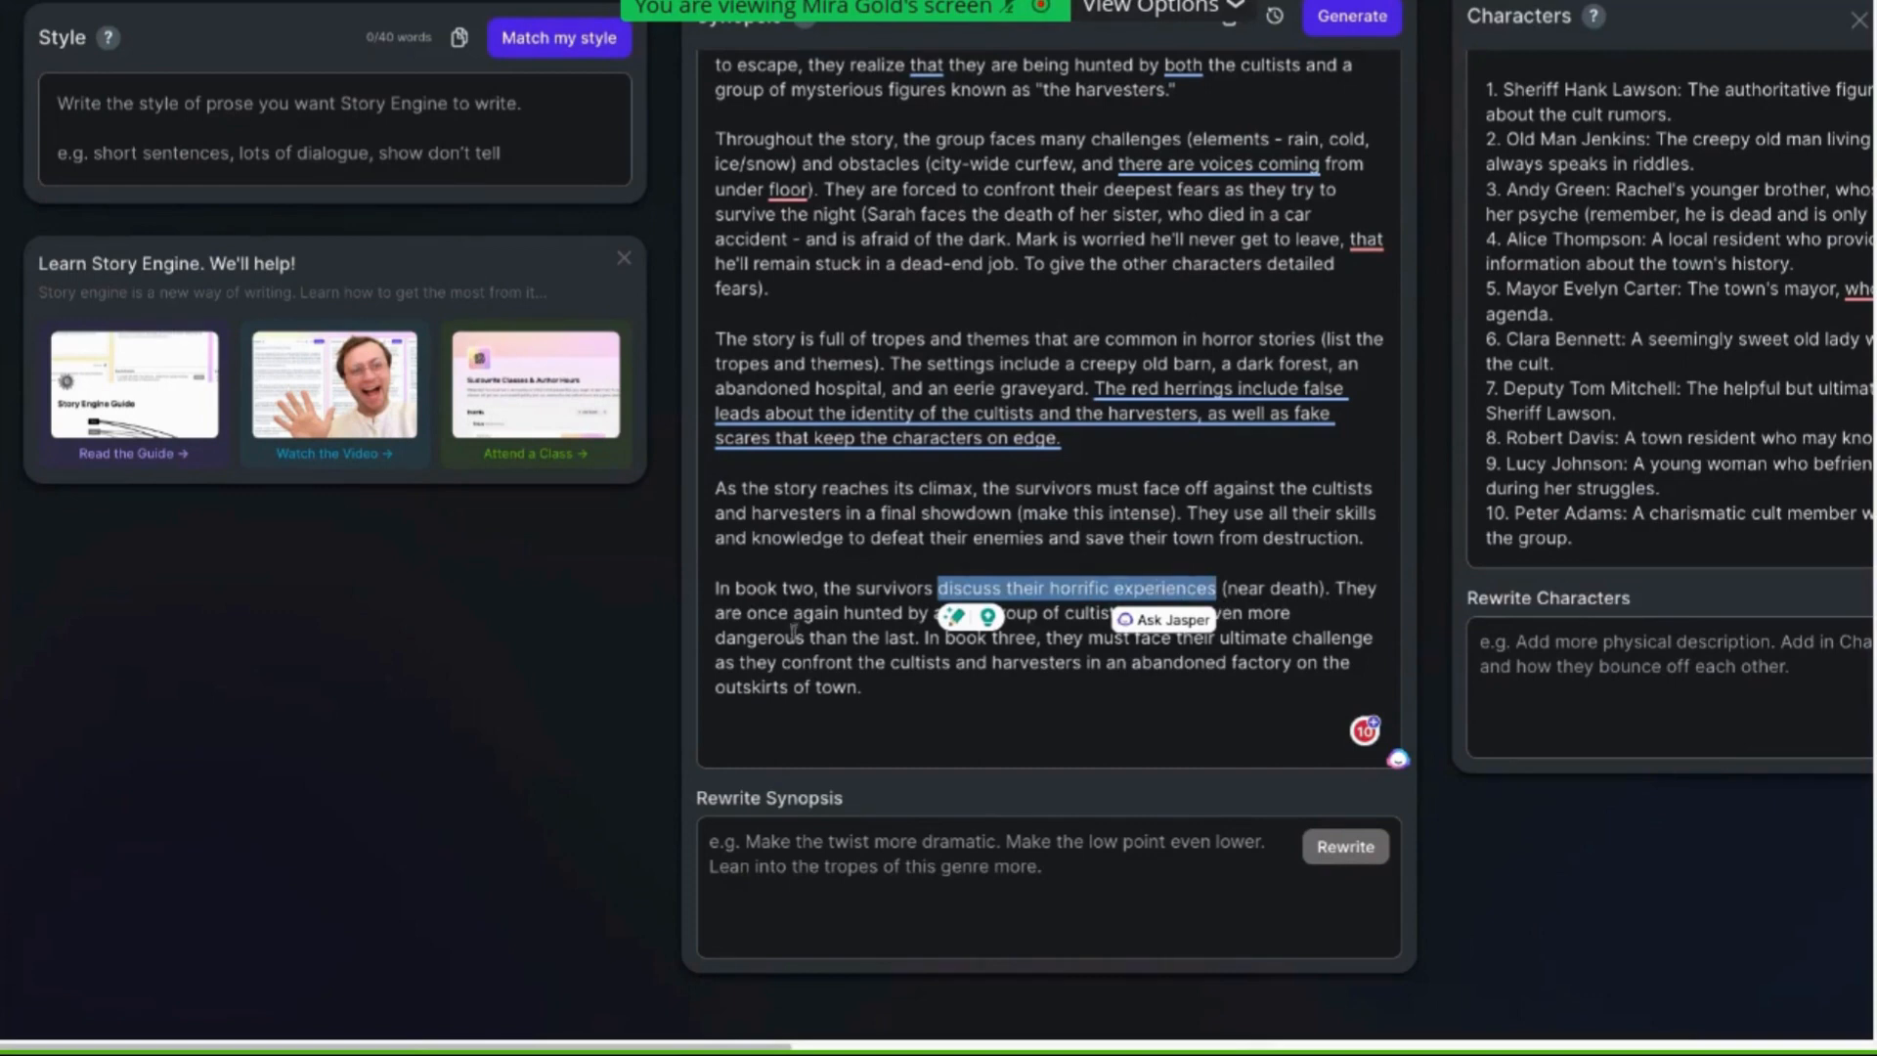
click(791, 632)
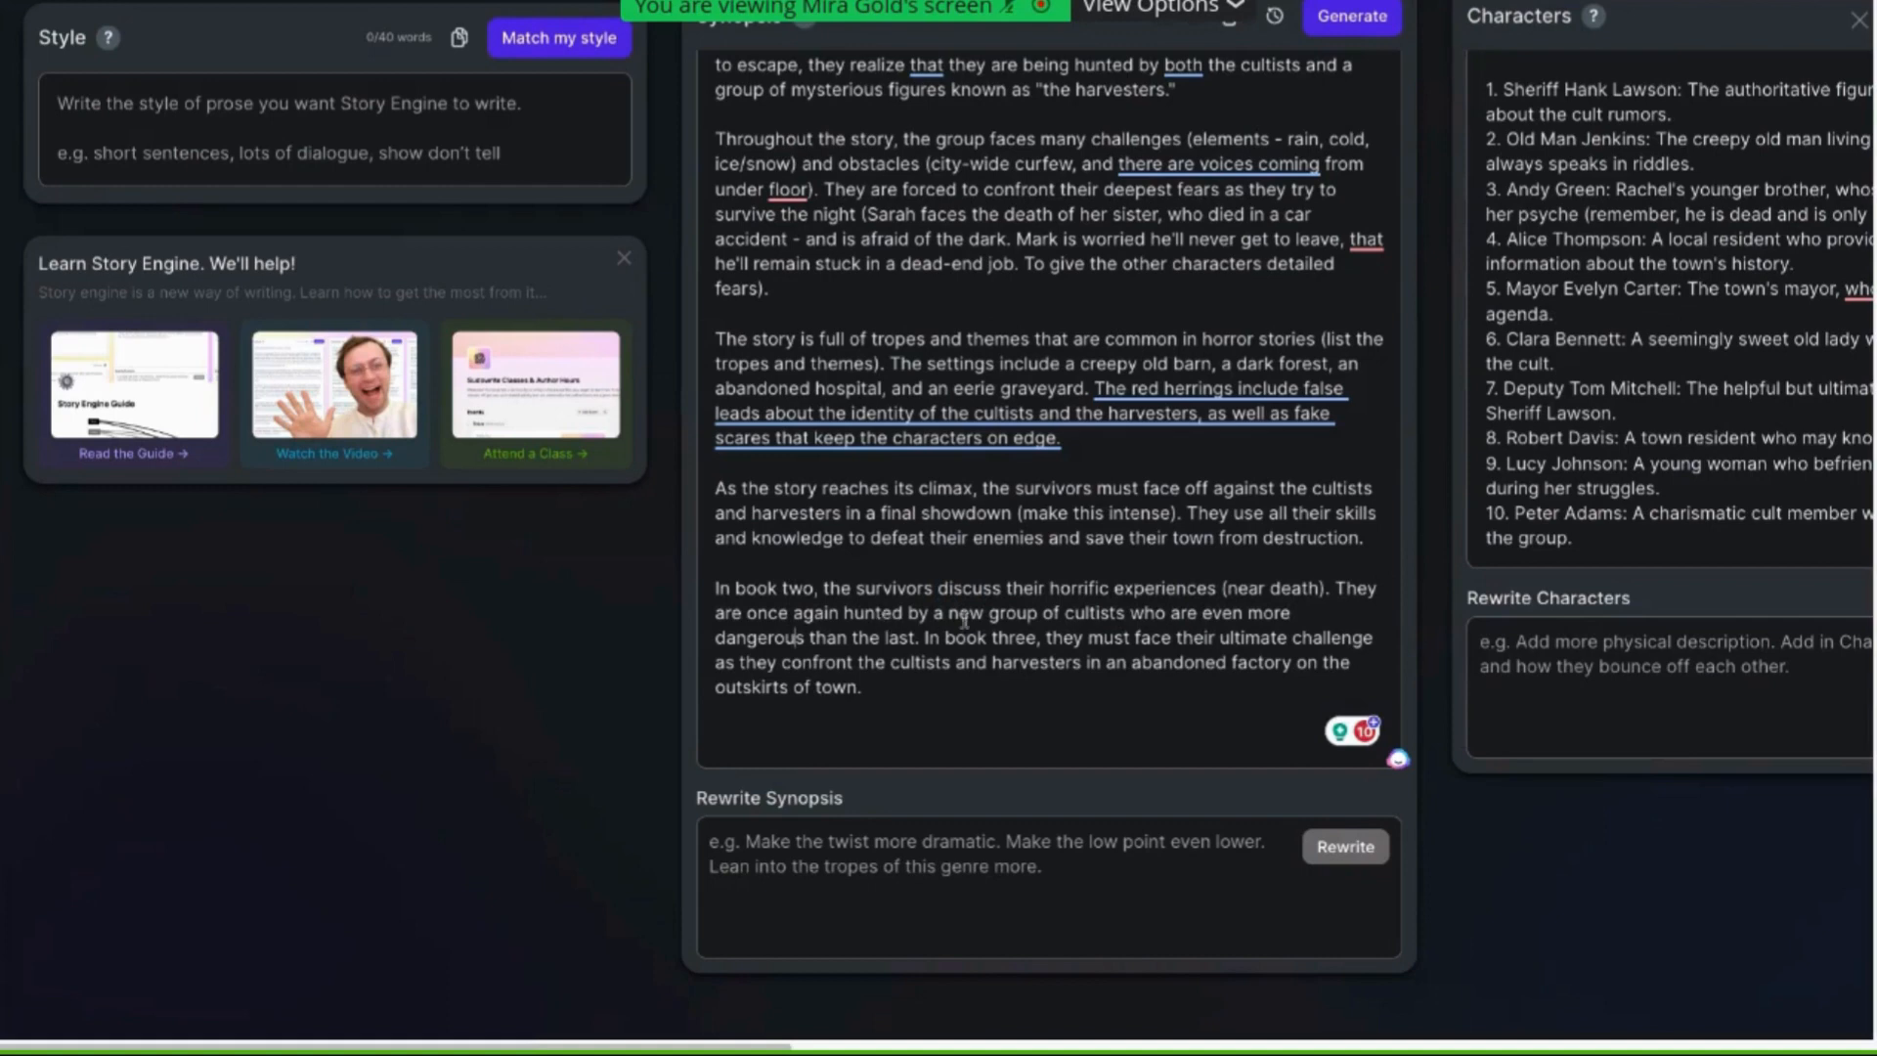
click(1335, 590)
drag(826, 586, 710, 588)
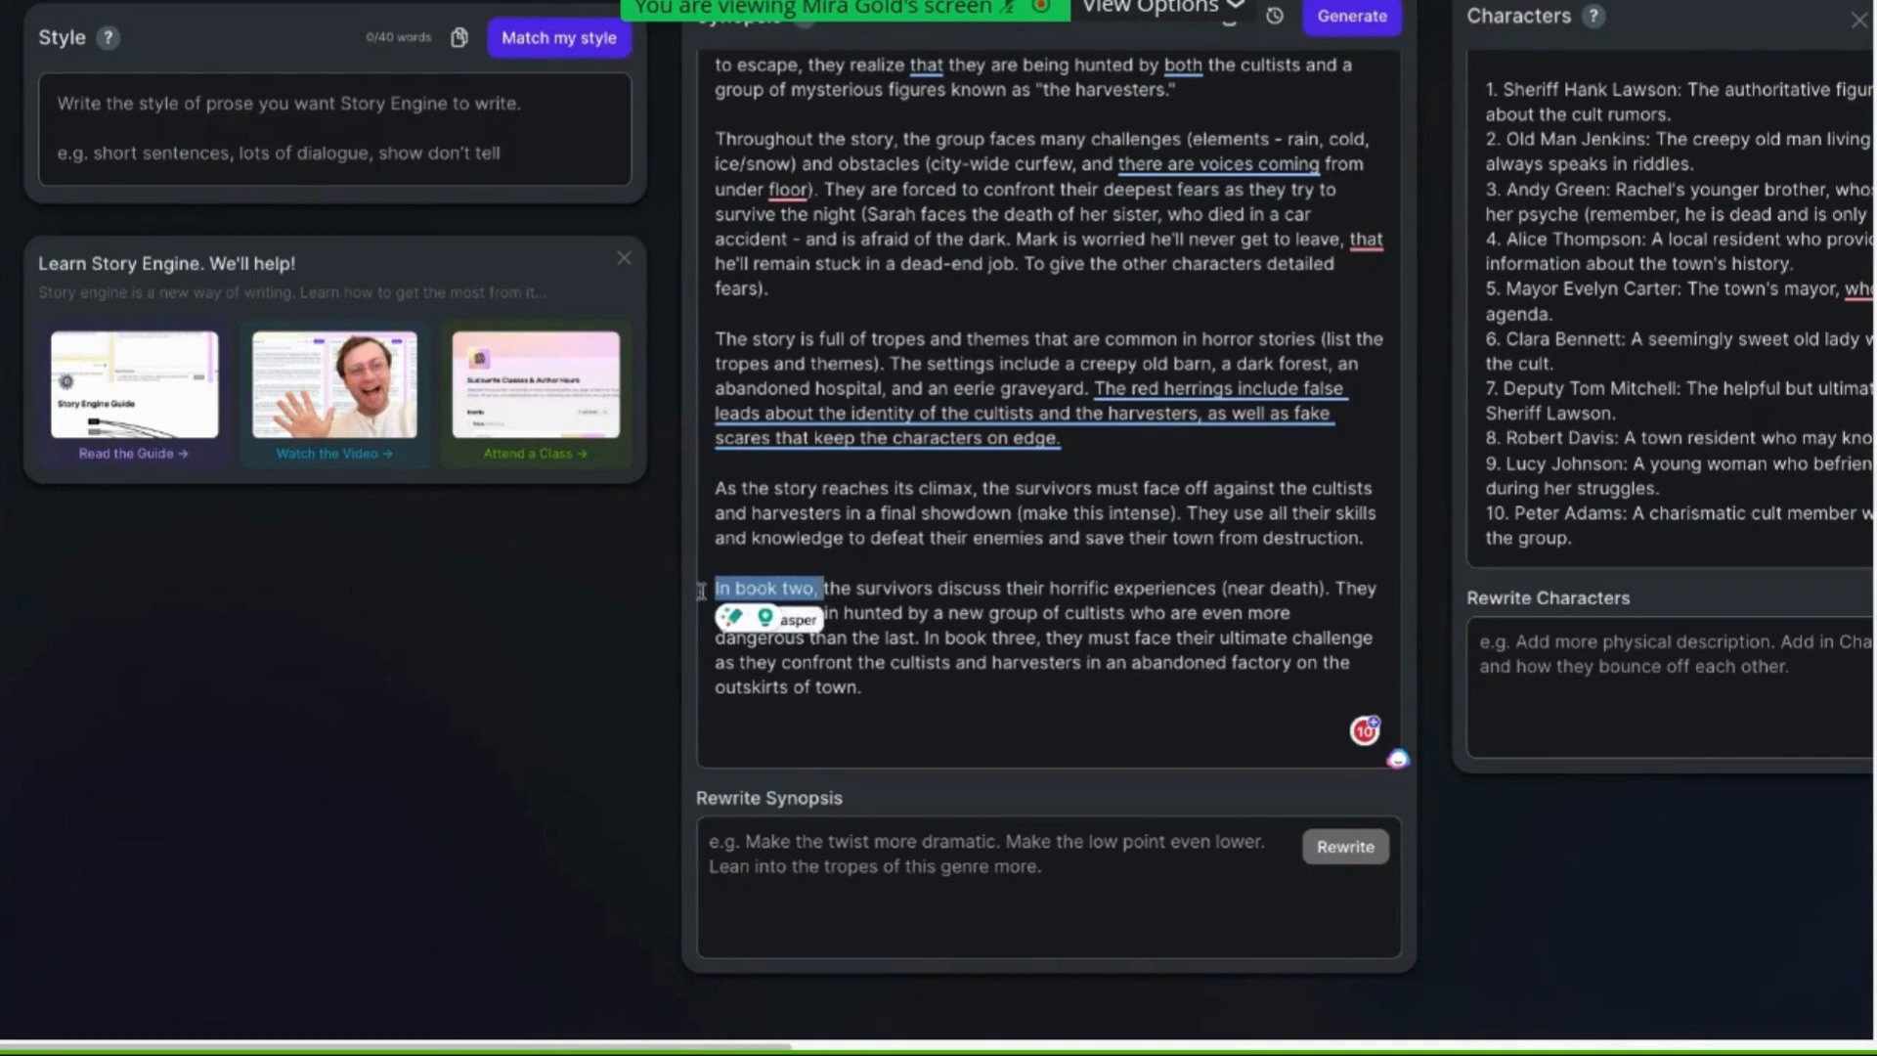
key(BackSpace)
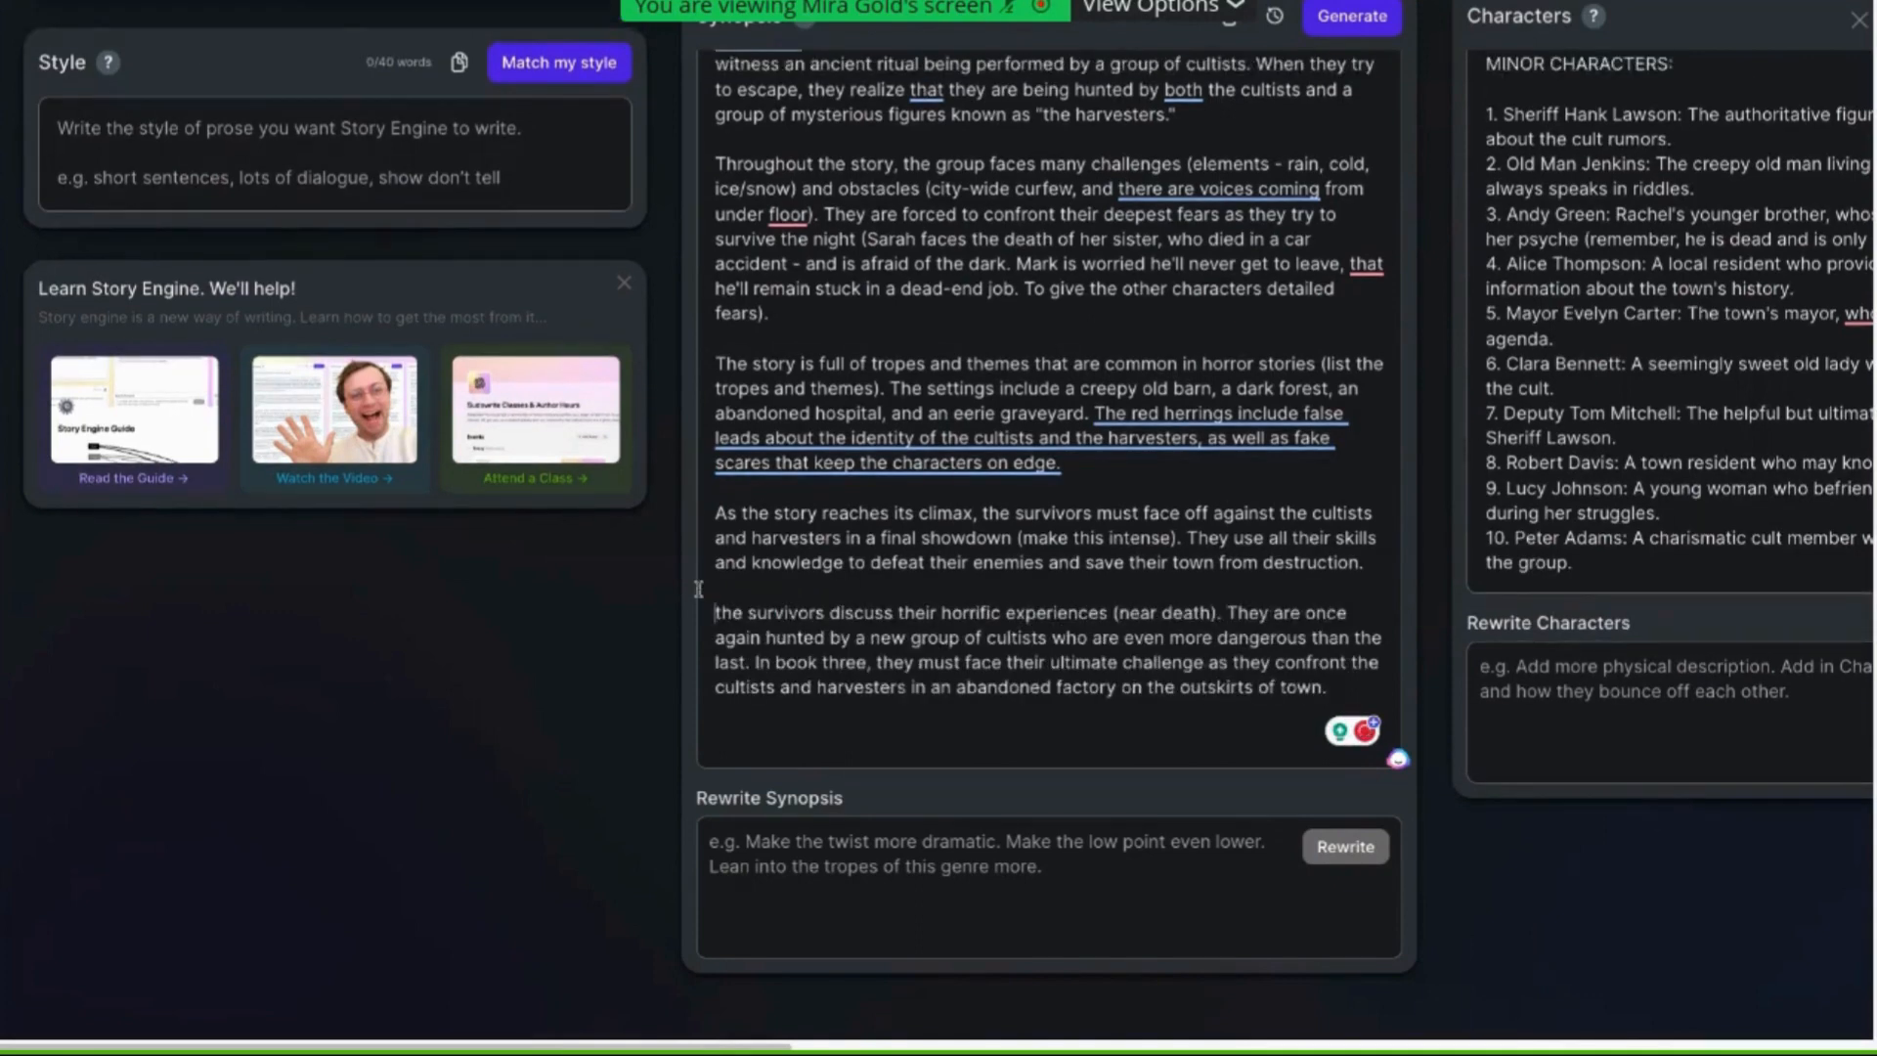
text(At the end of )
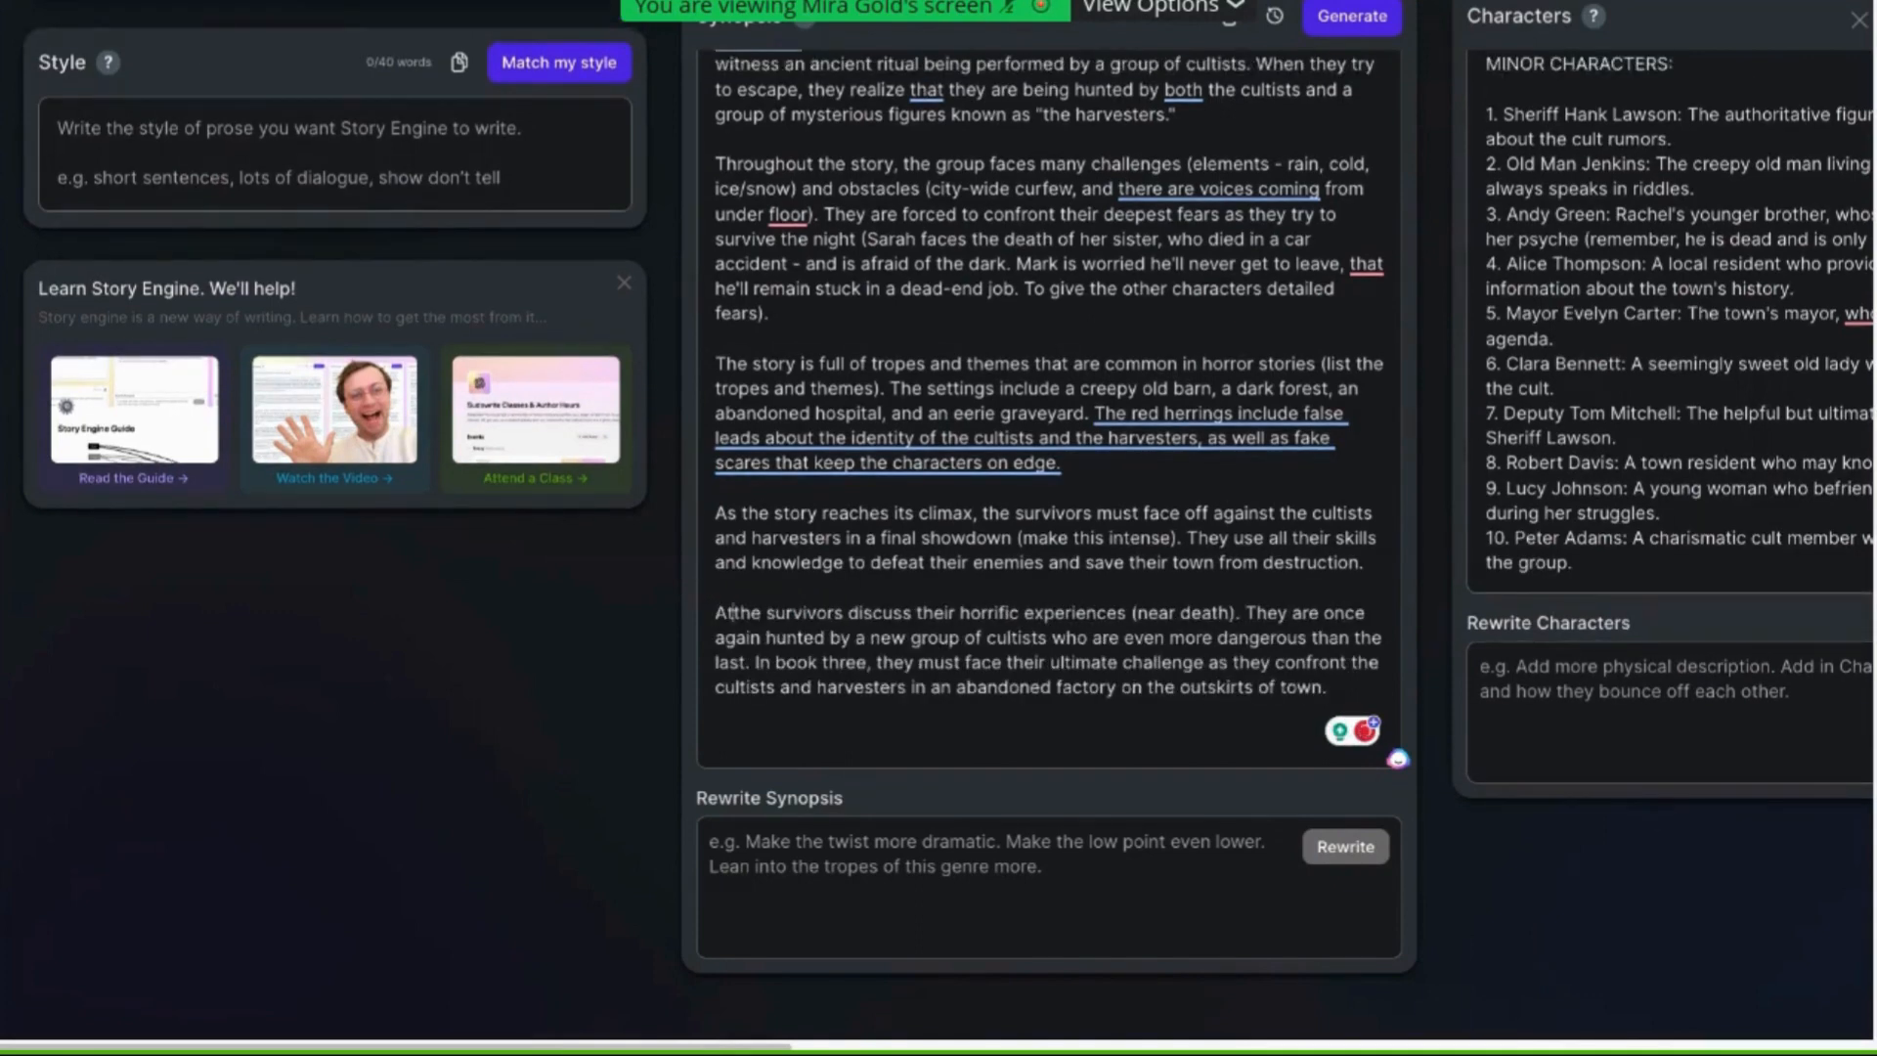
text(this )
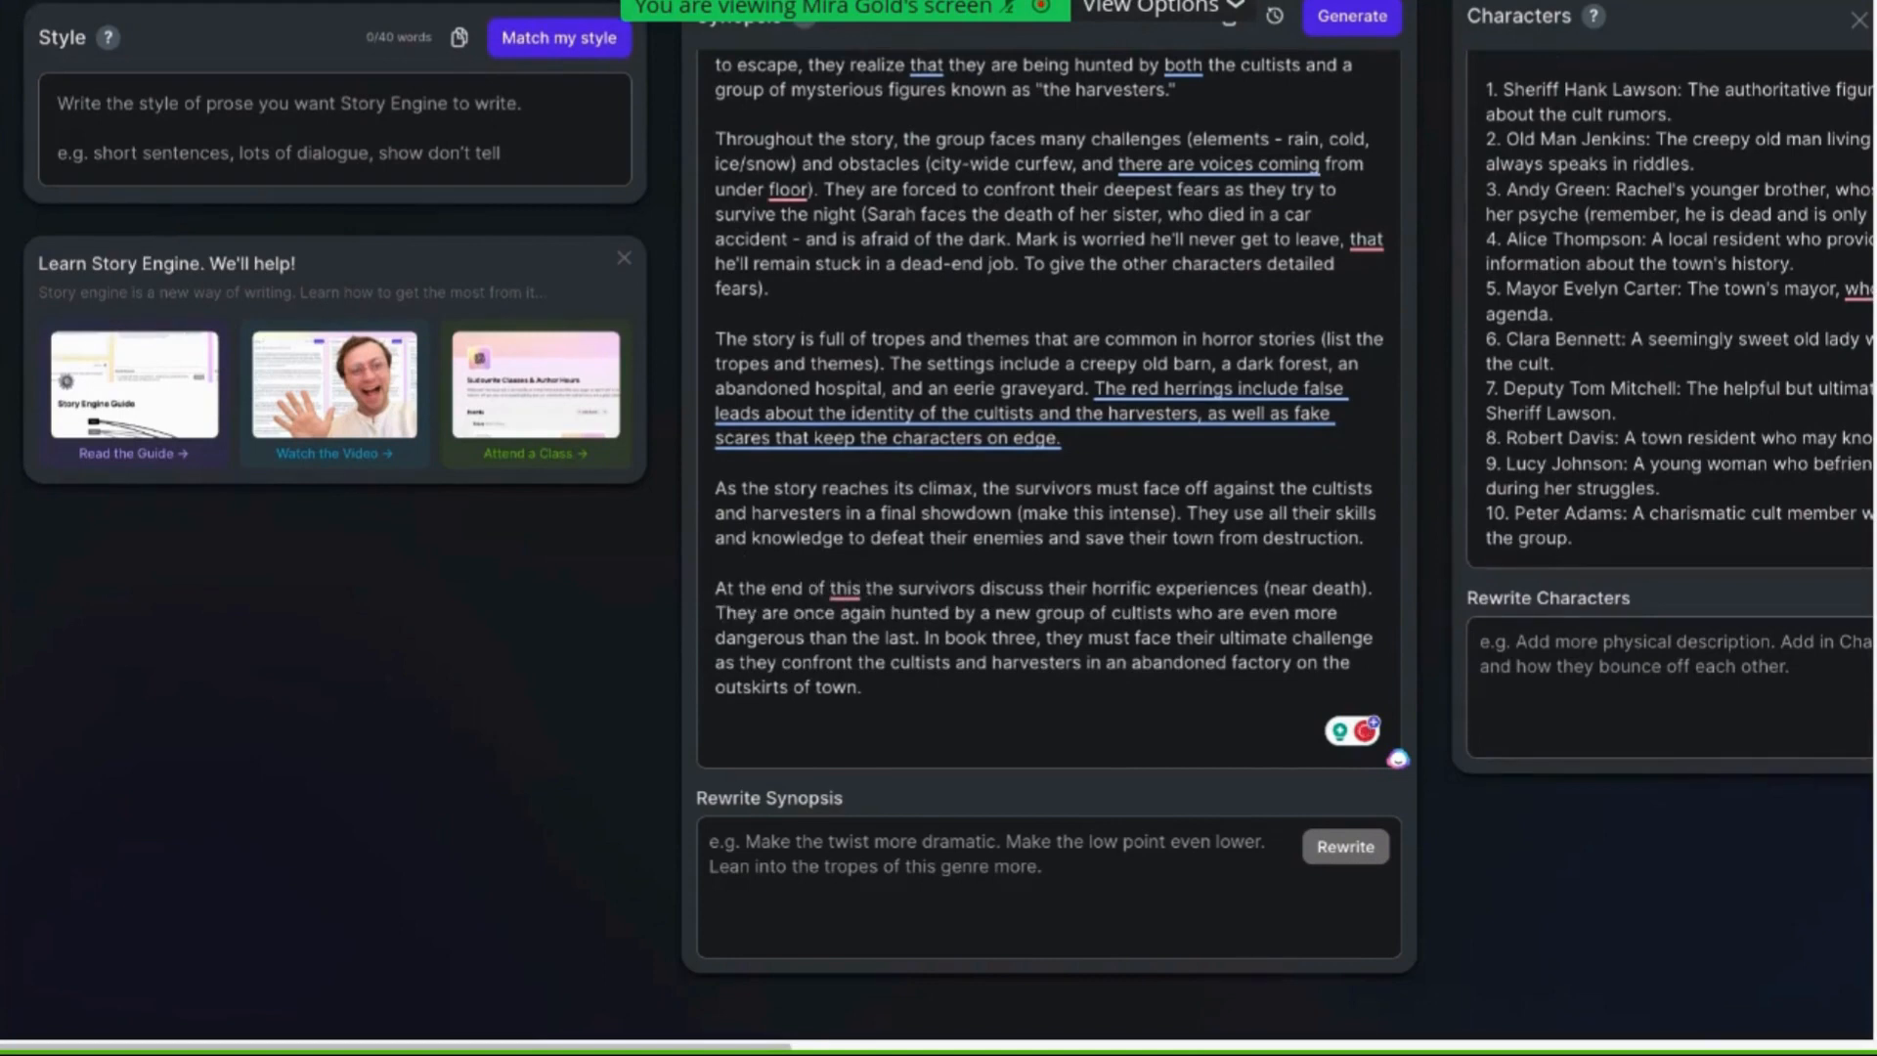
text(book,)
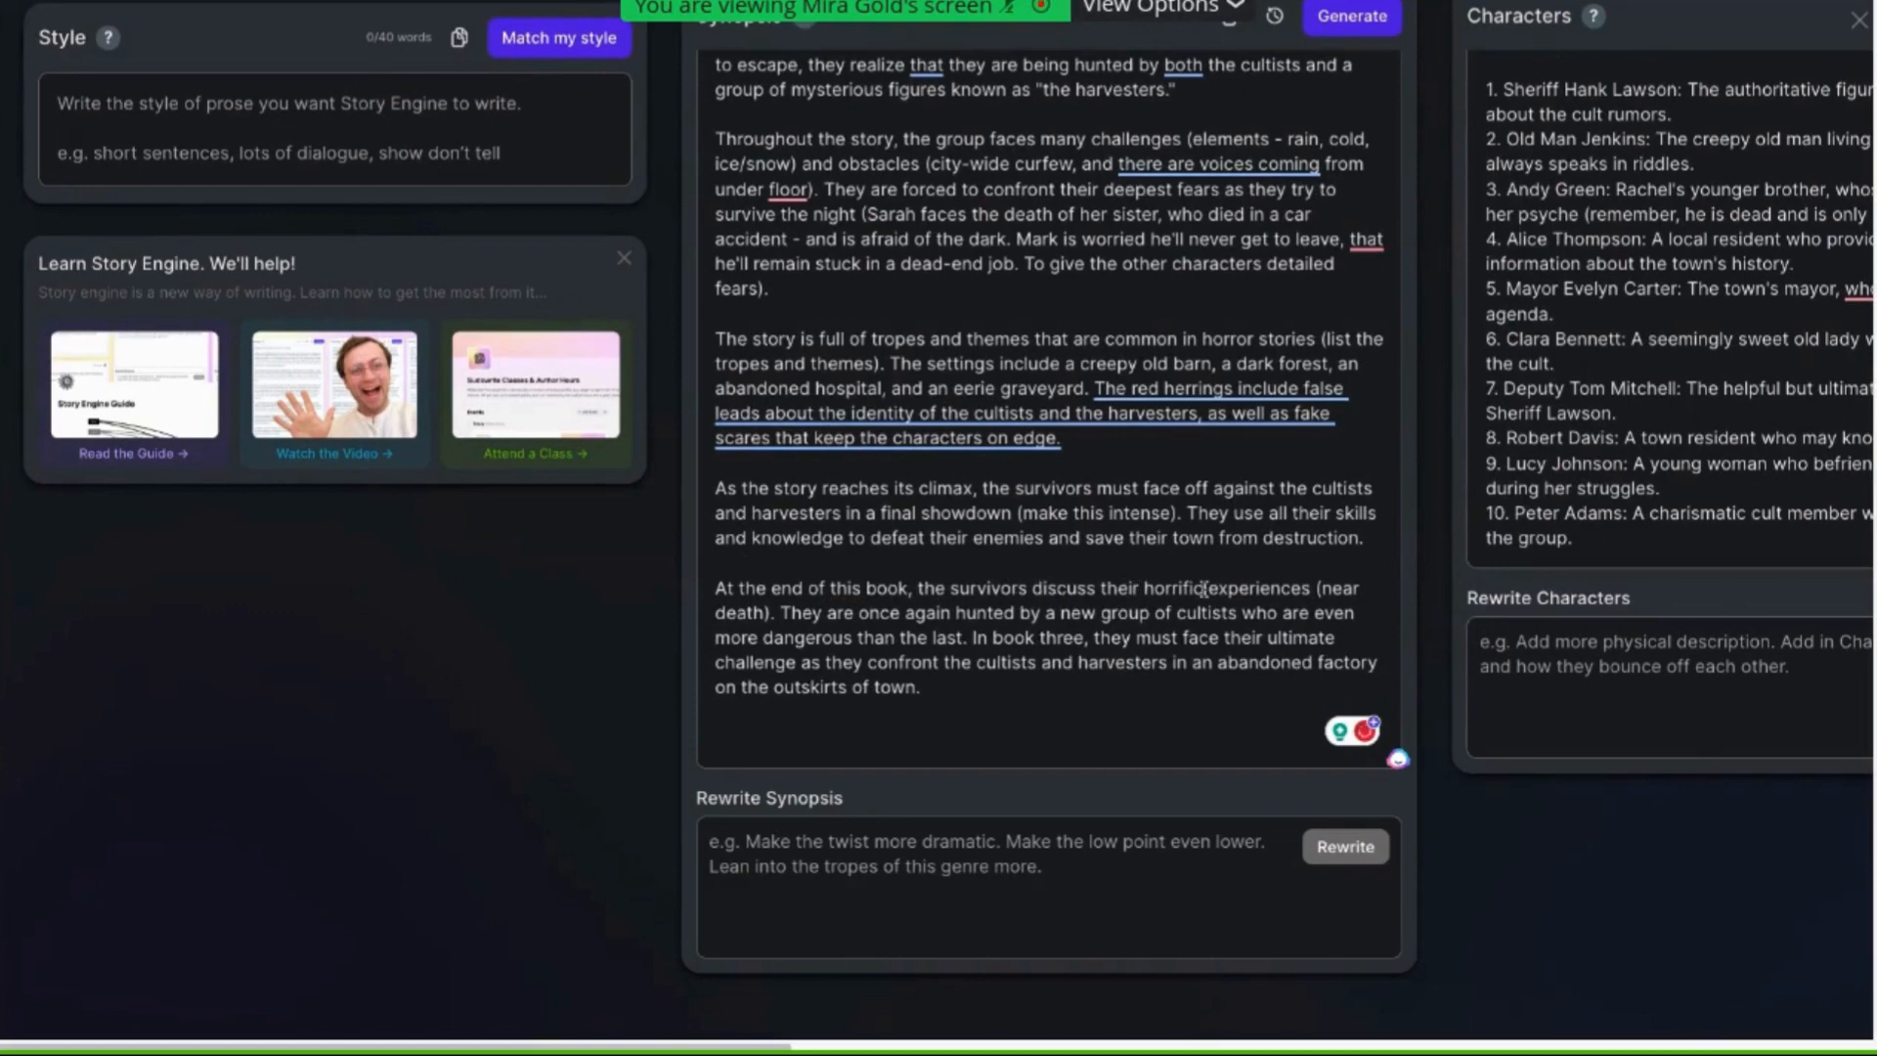
Add "around a warm fire inside a cabin." after "(near death)"
click(771, 612)
text(around)
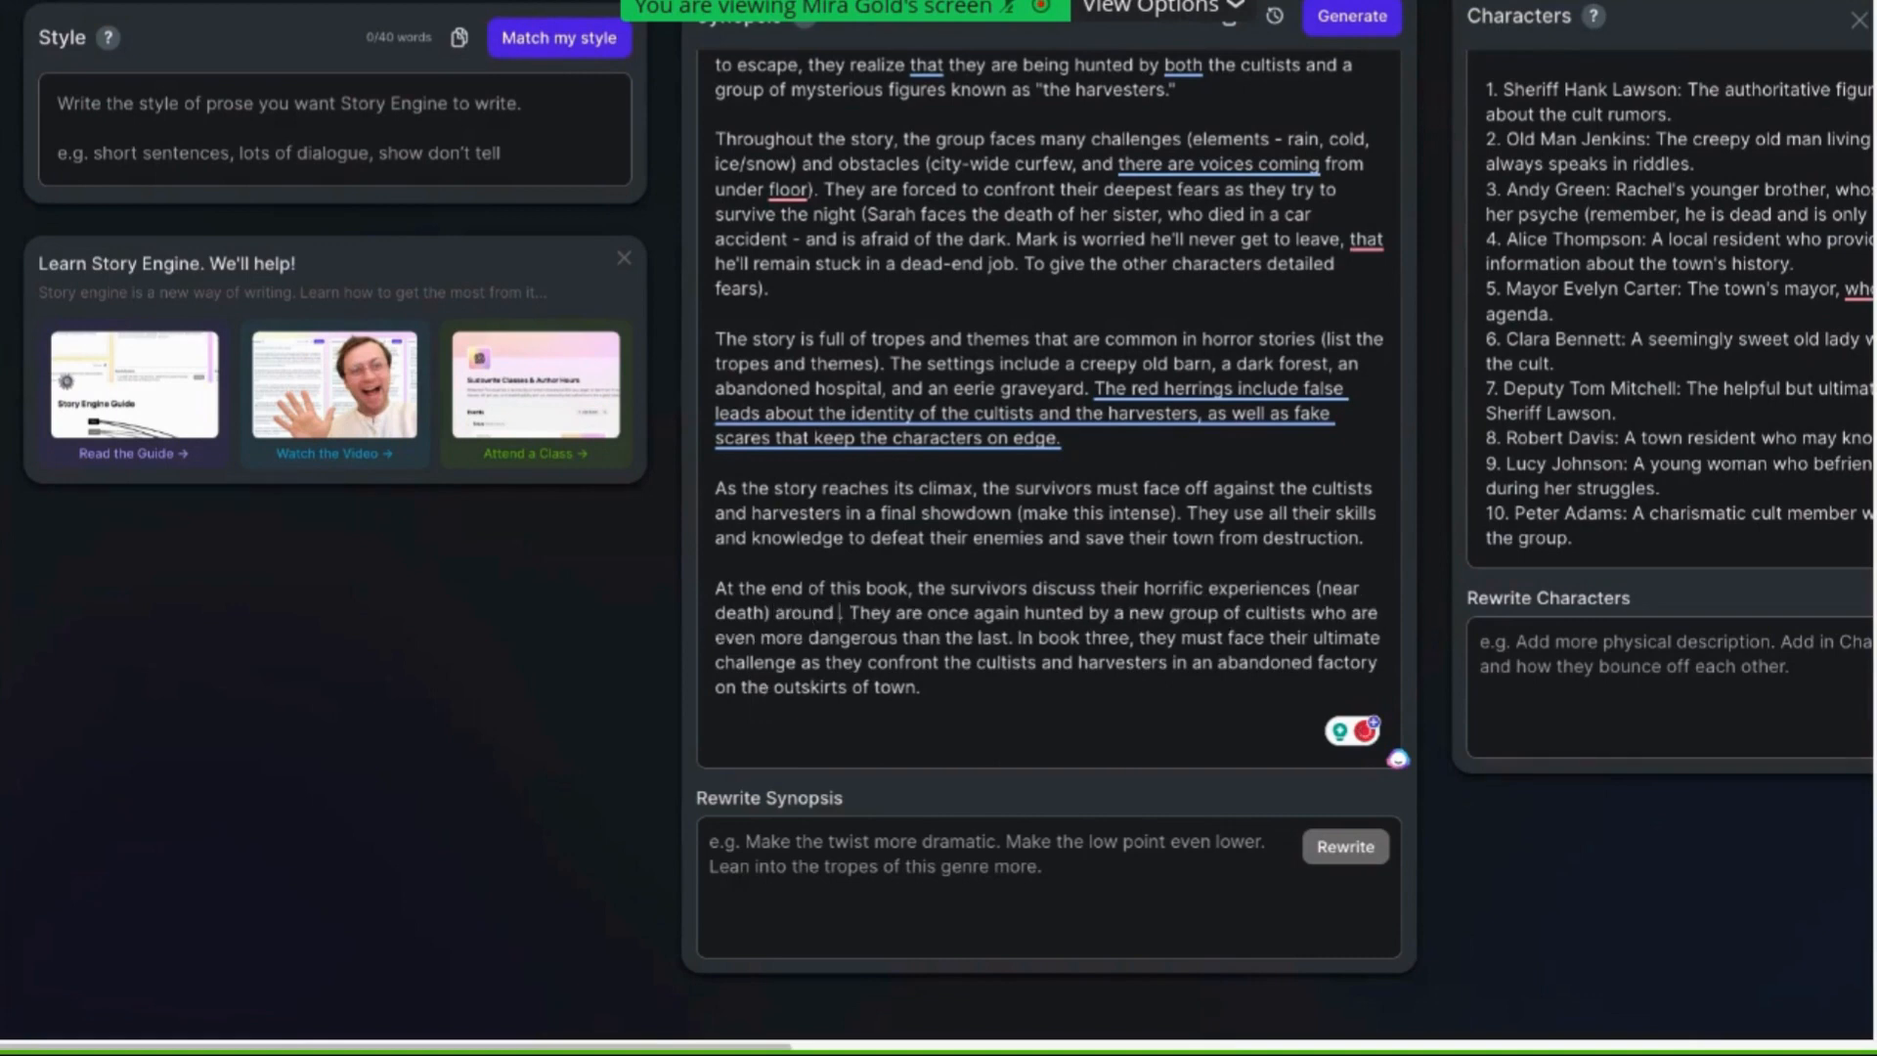
text( a warm)
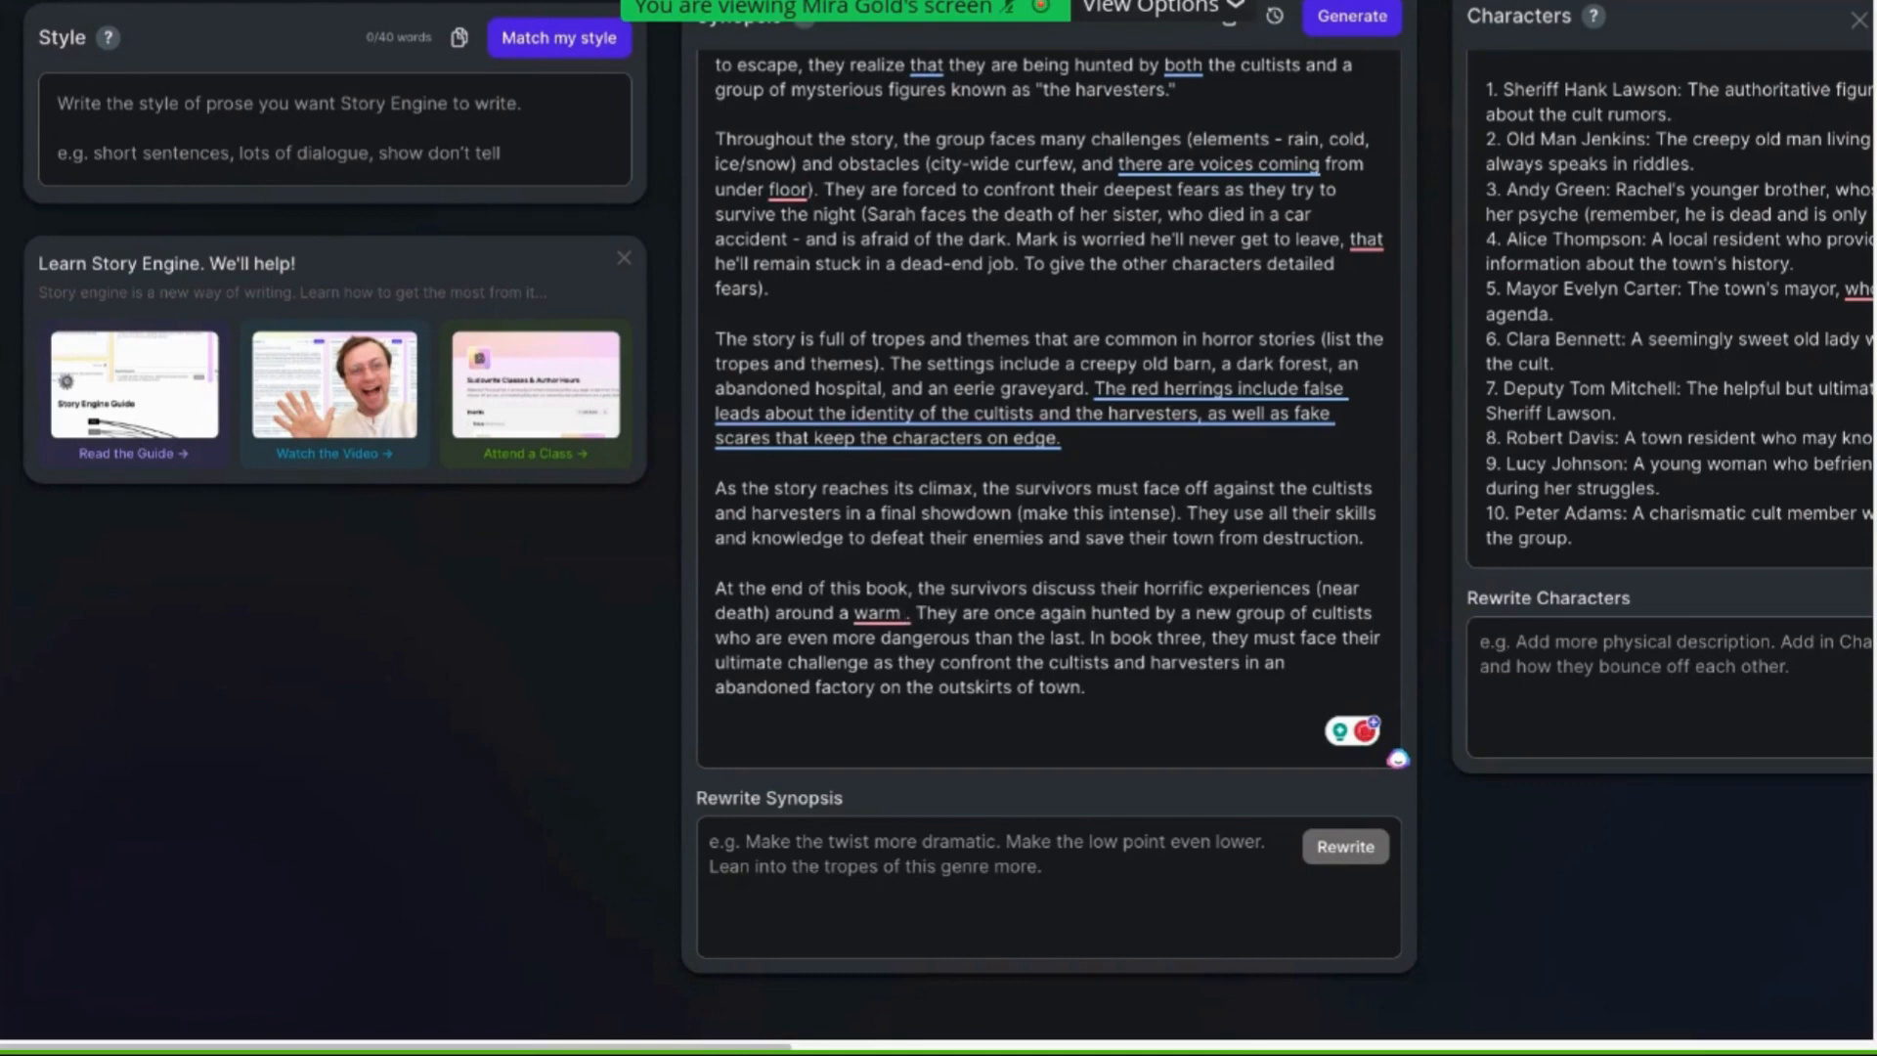
text( fire ins)
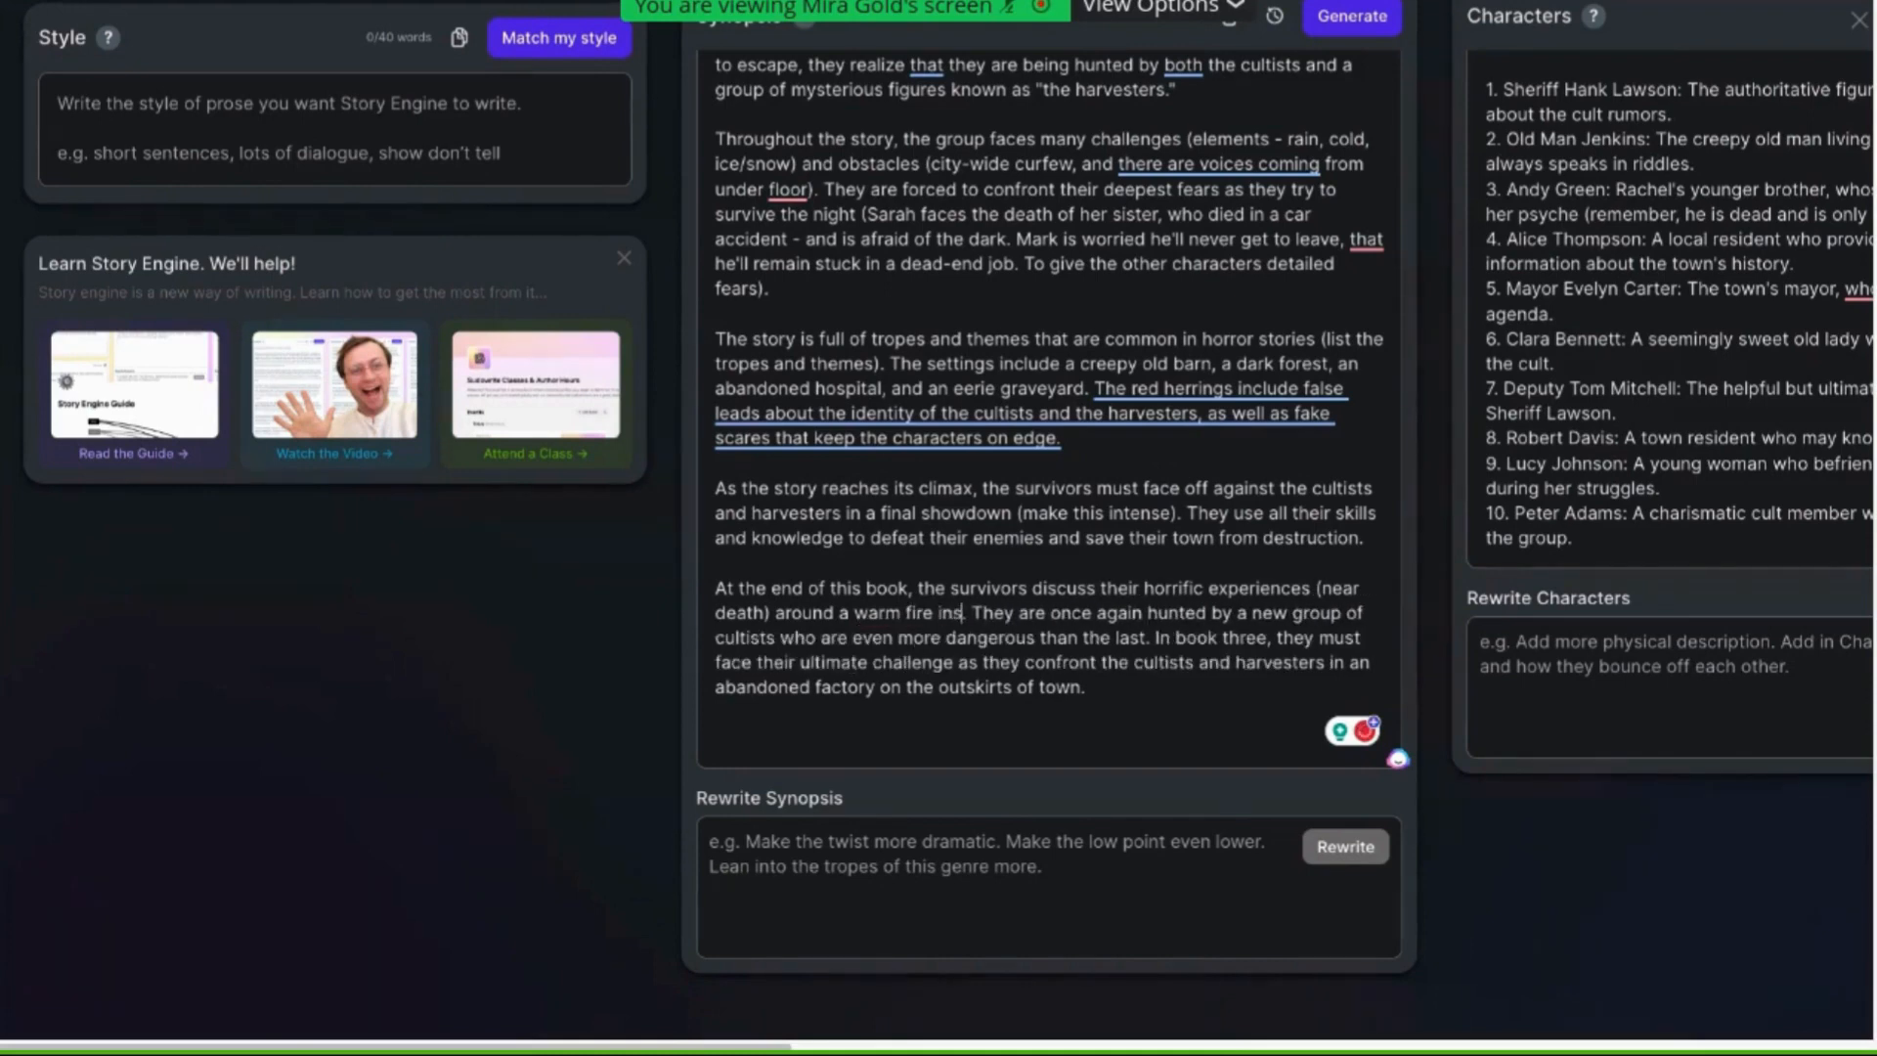
text(ide a cab)
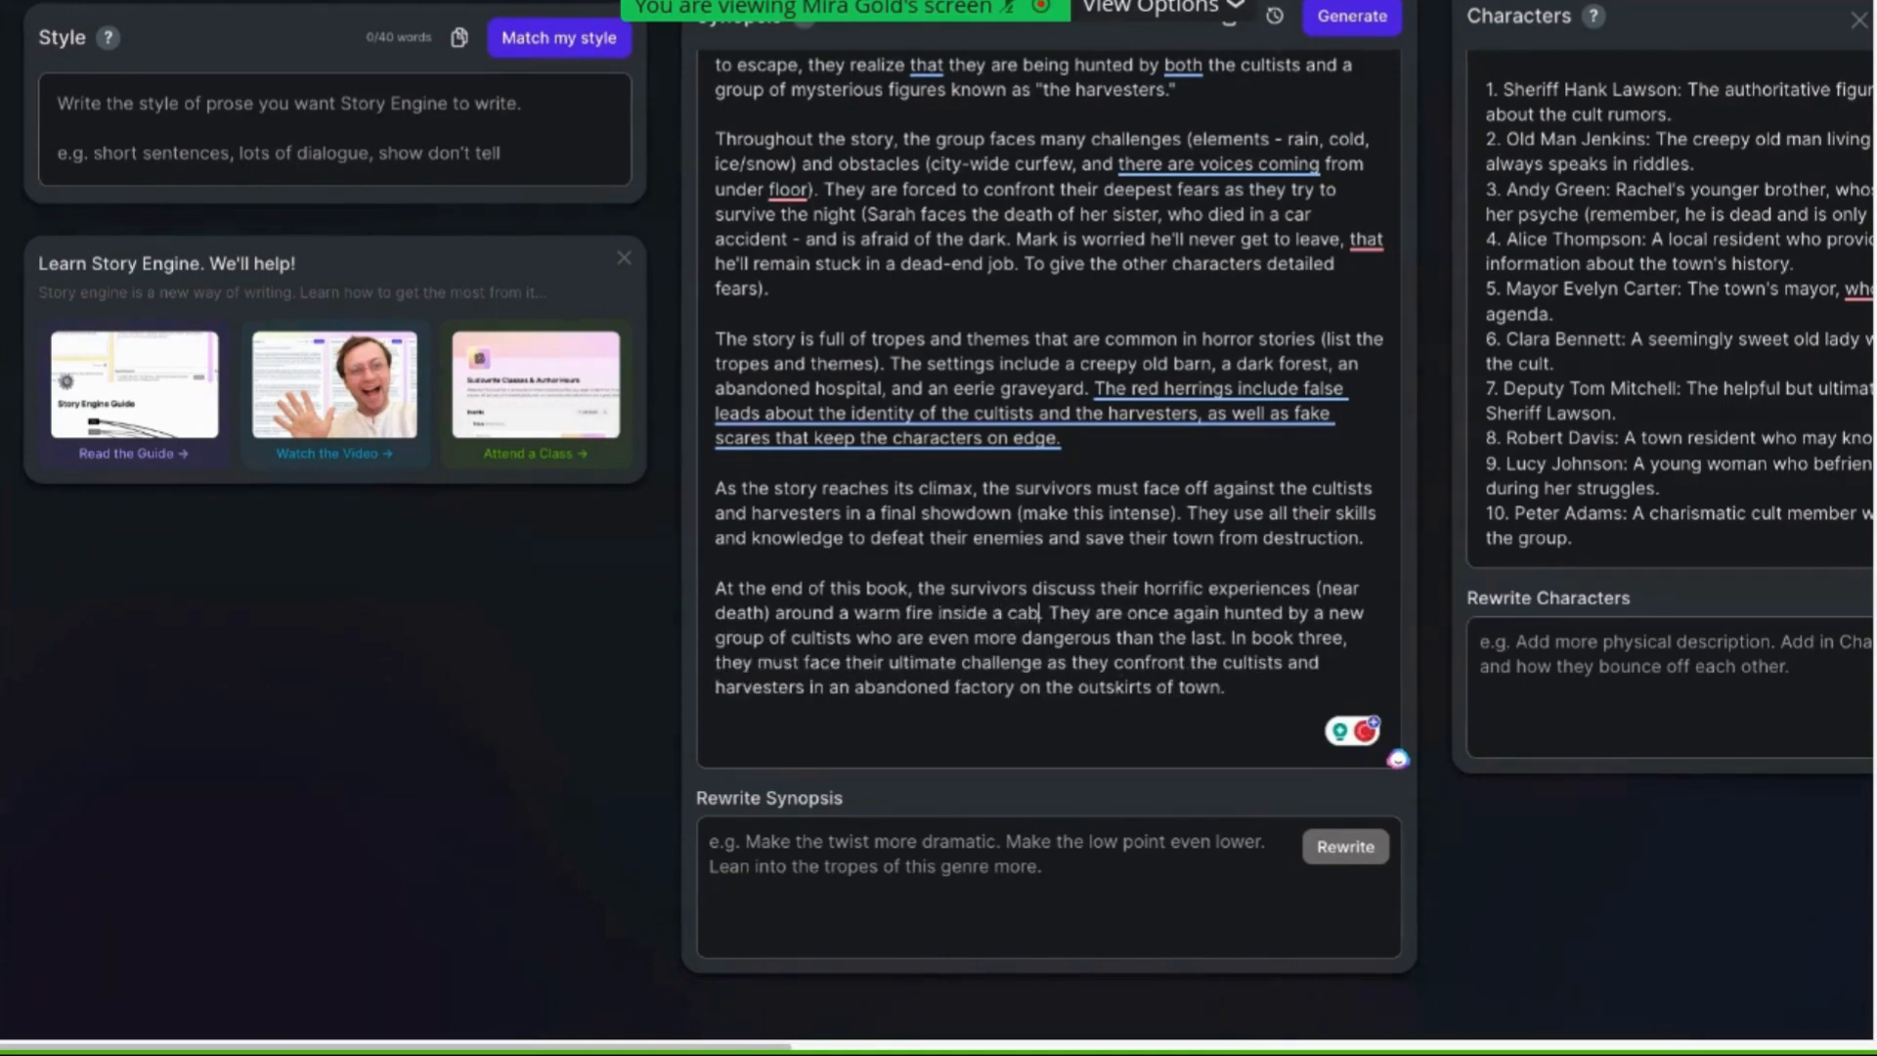
text(in. )
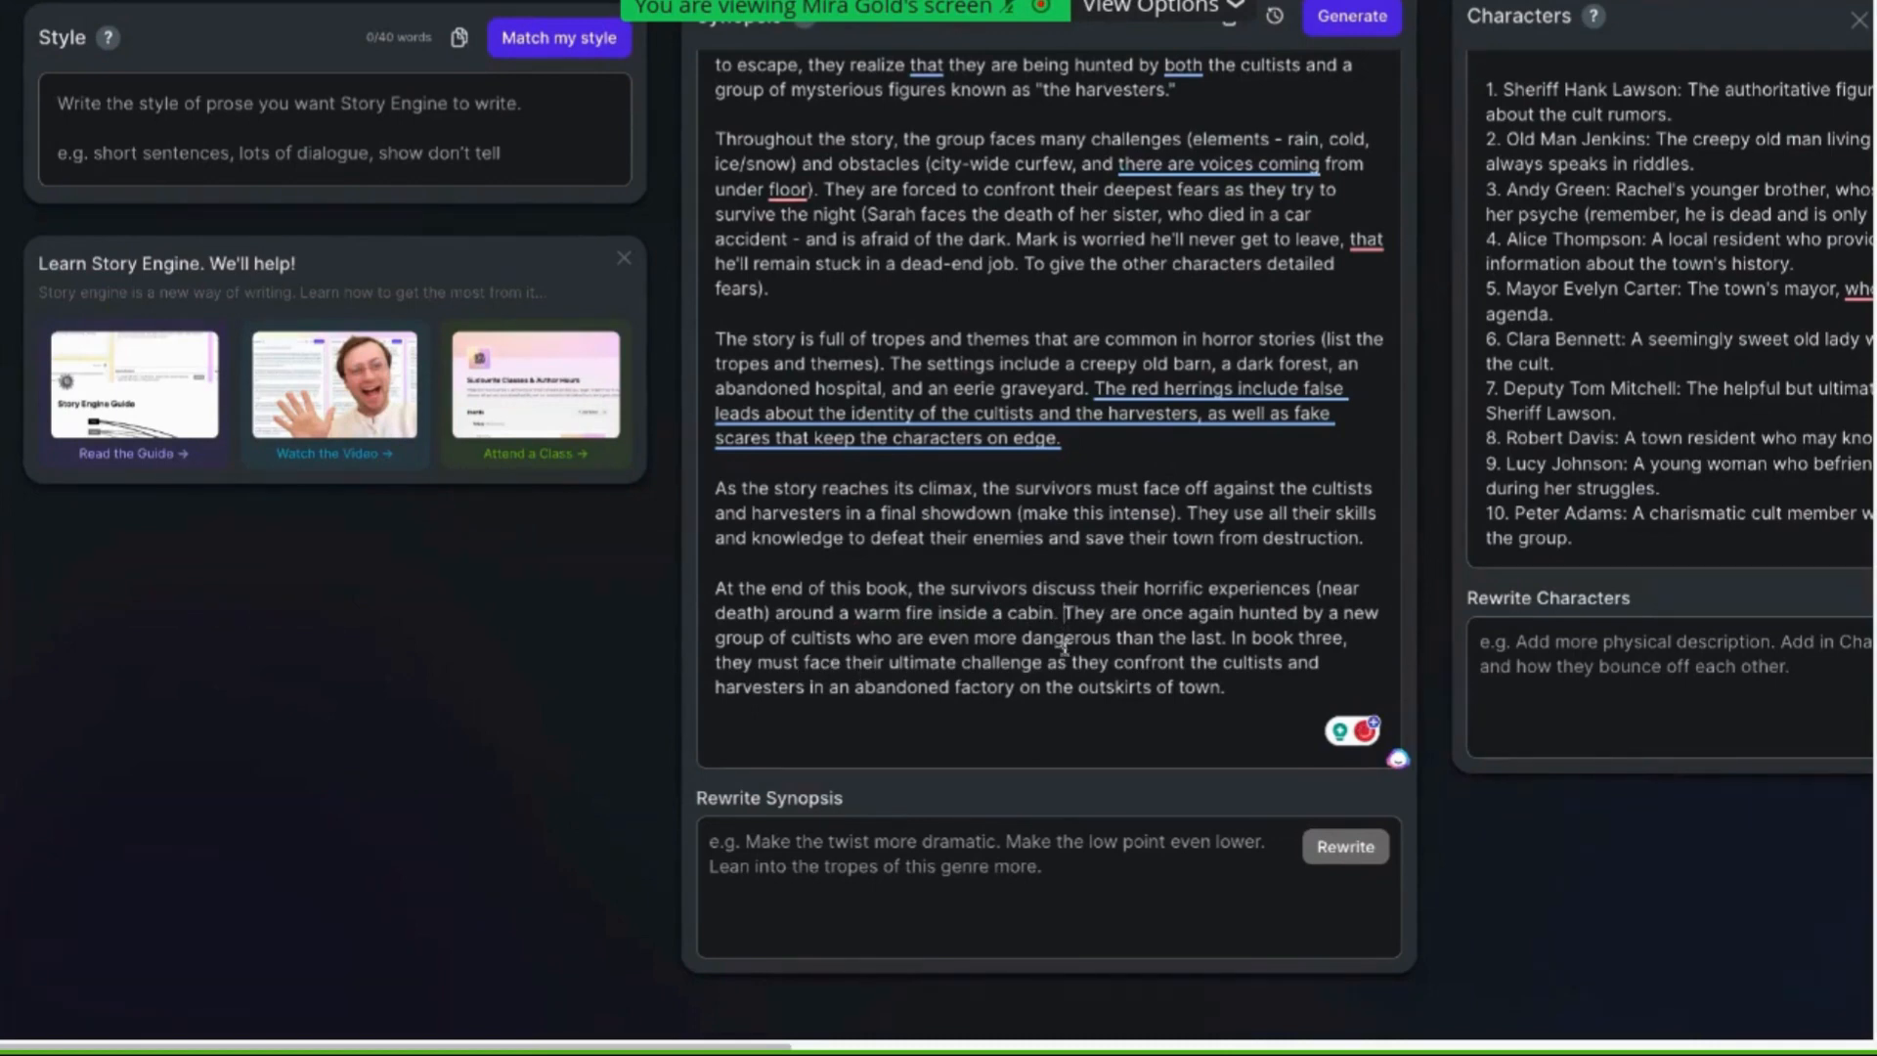
text(A knock at the do)
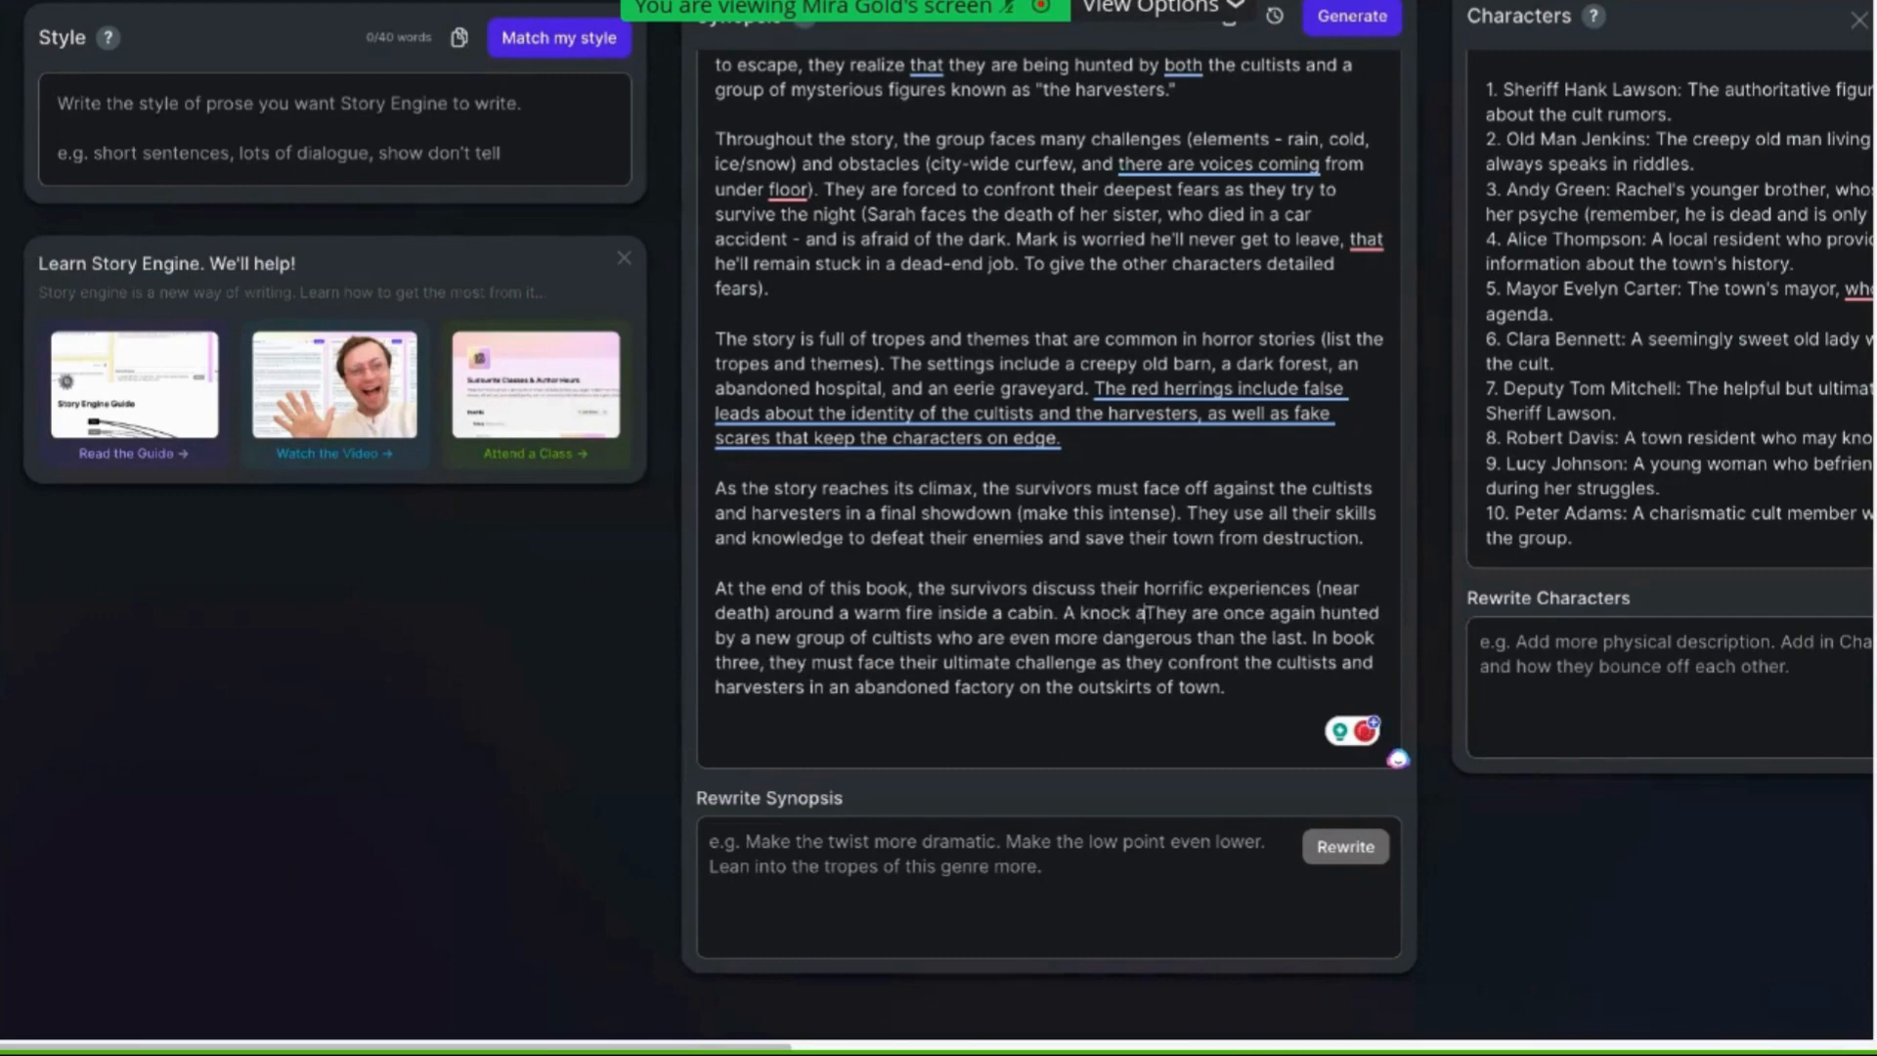
text(or)
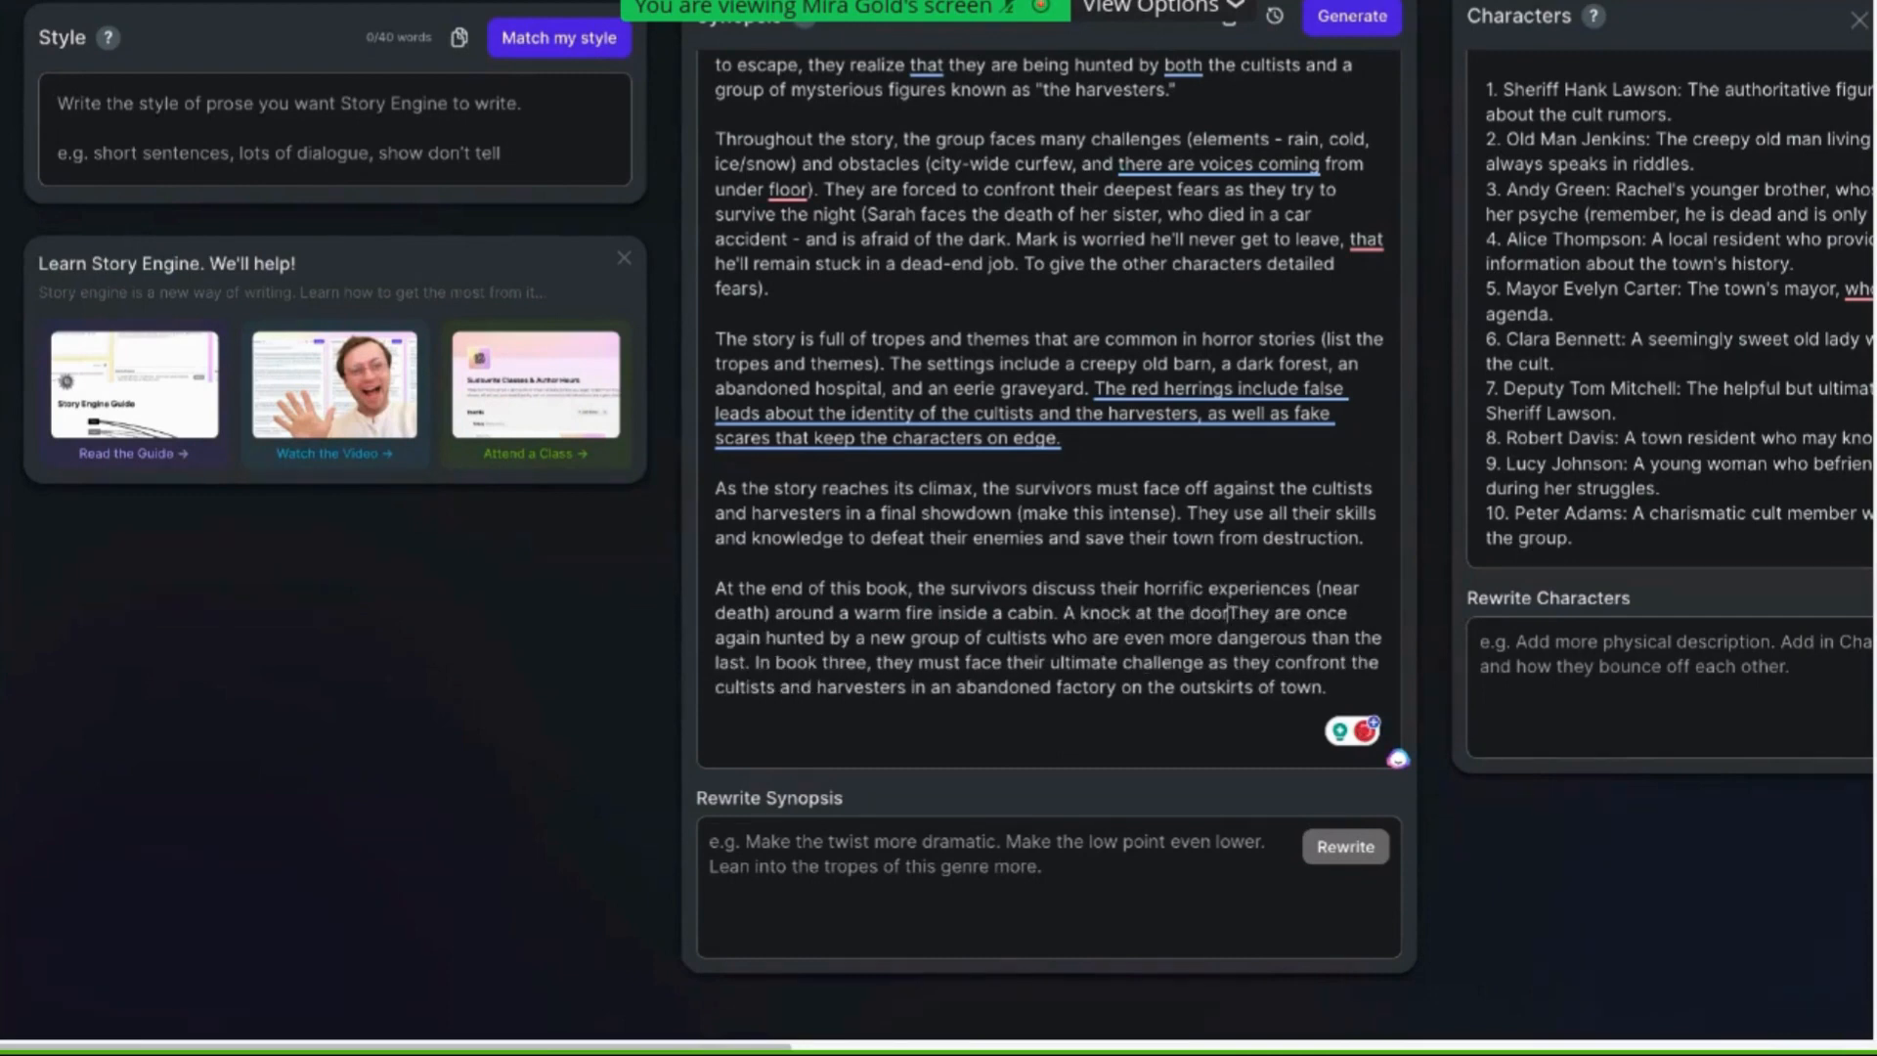
text(, )
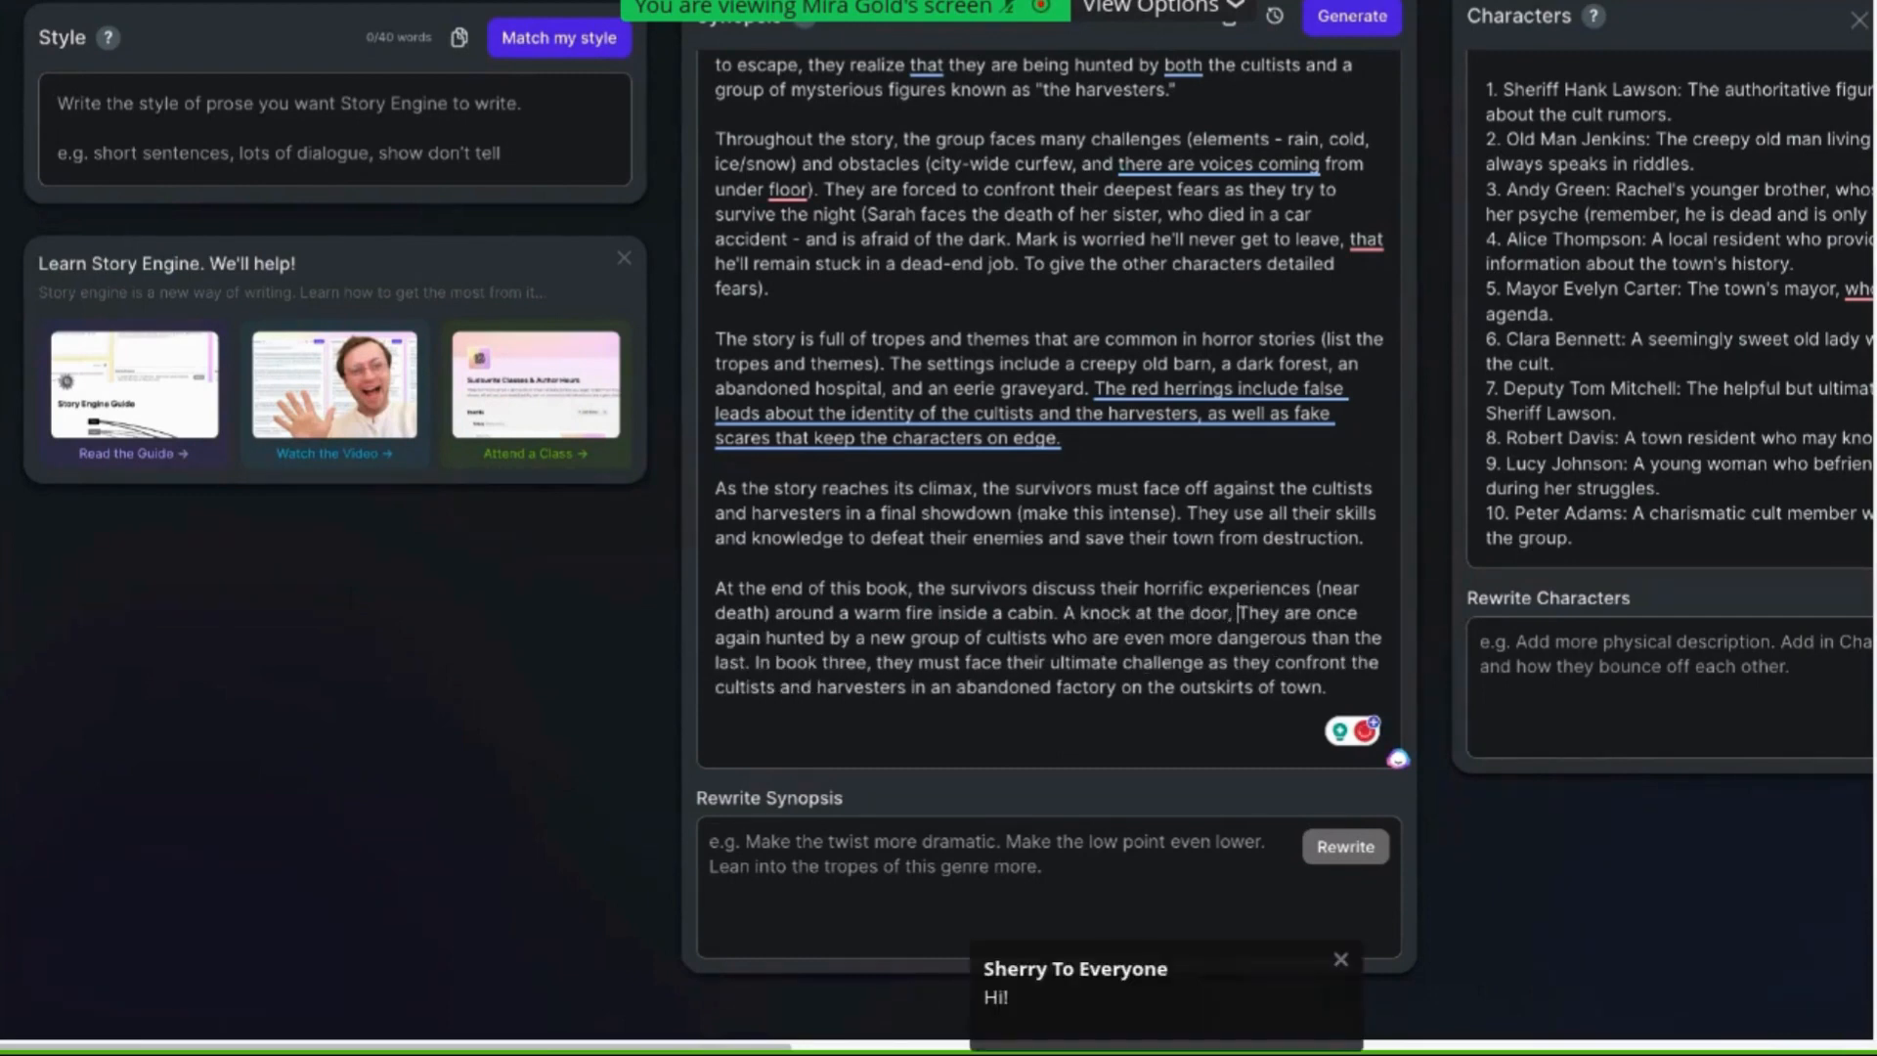
text(re)
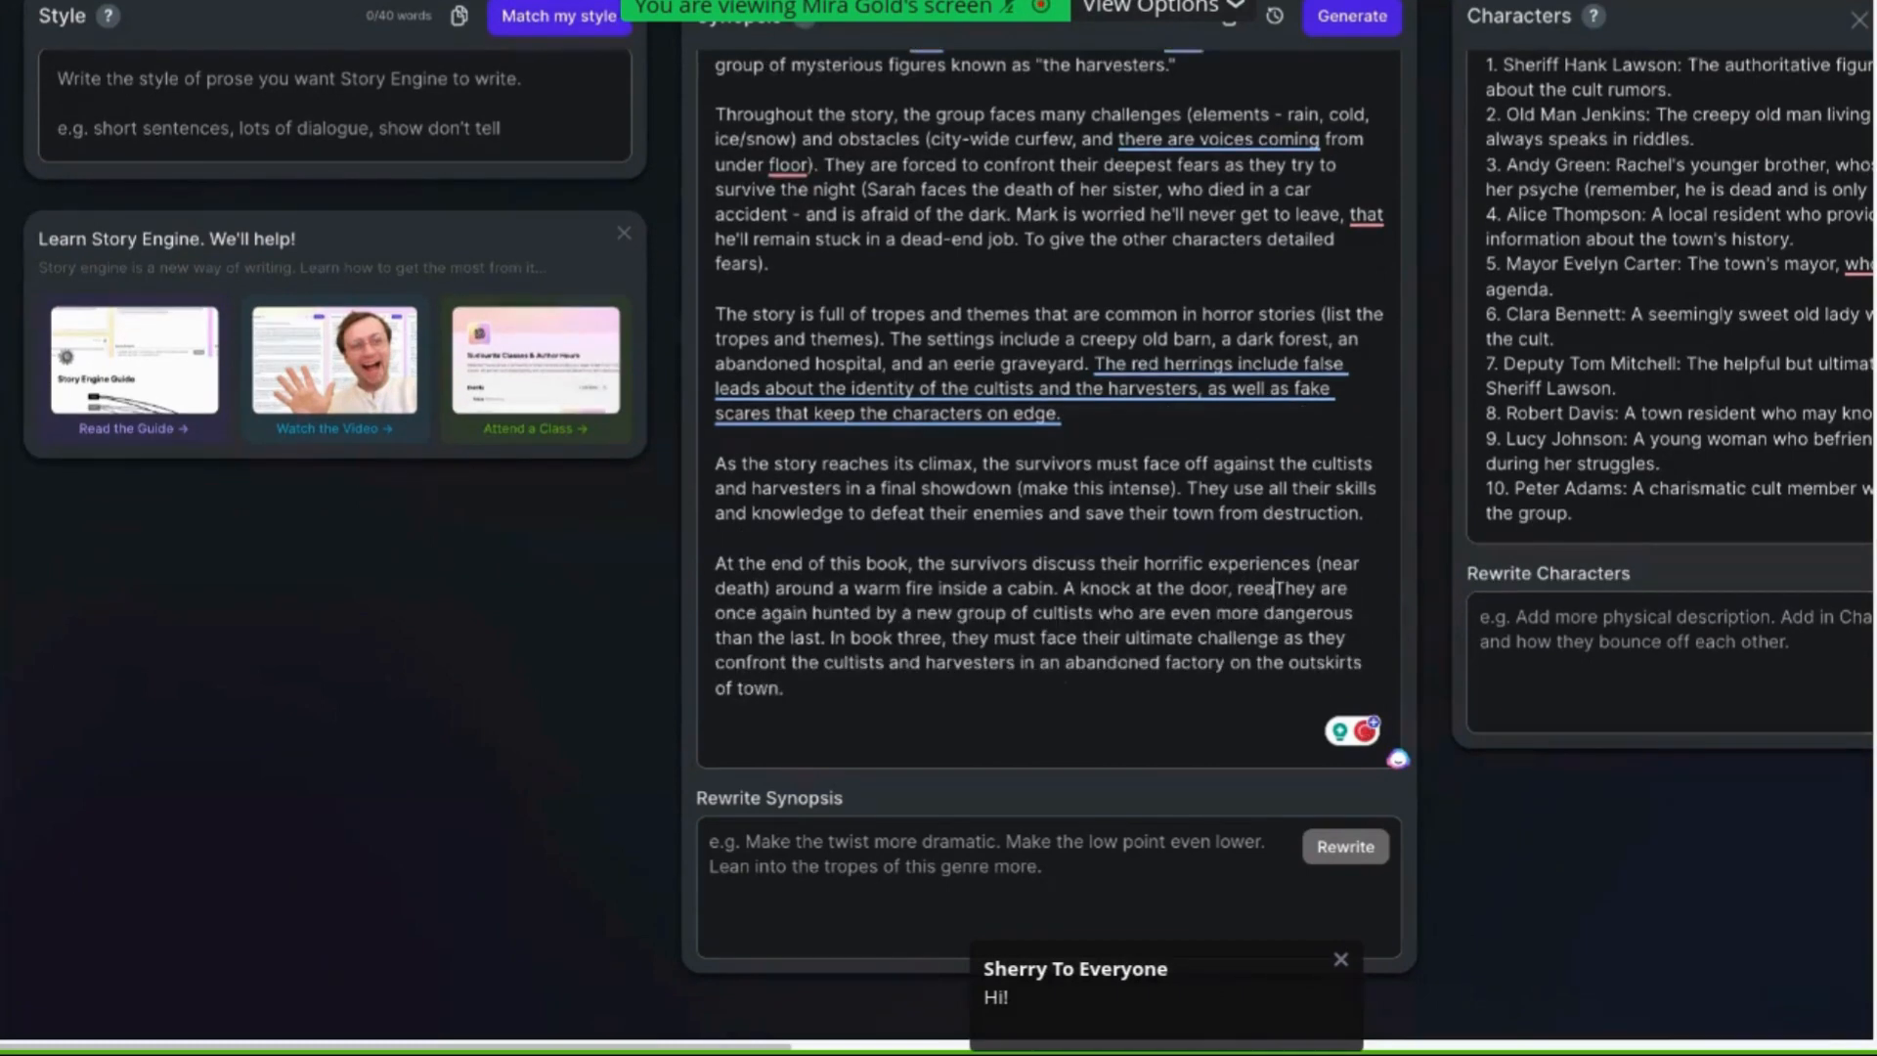
text(veals a mystery p)
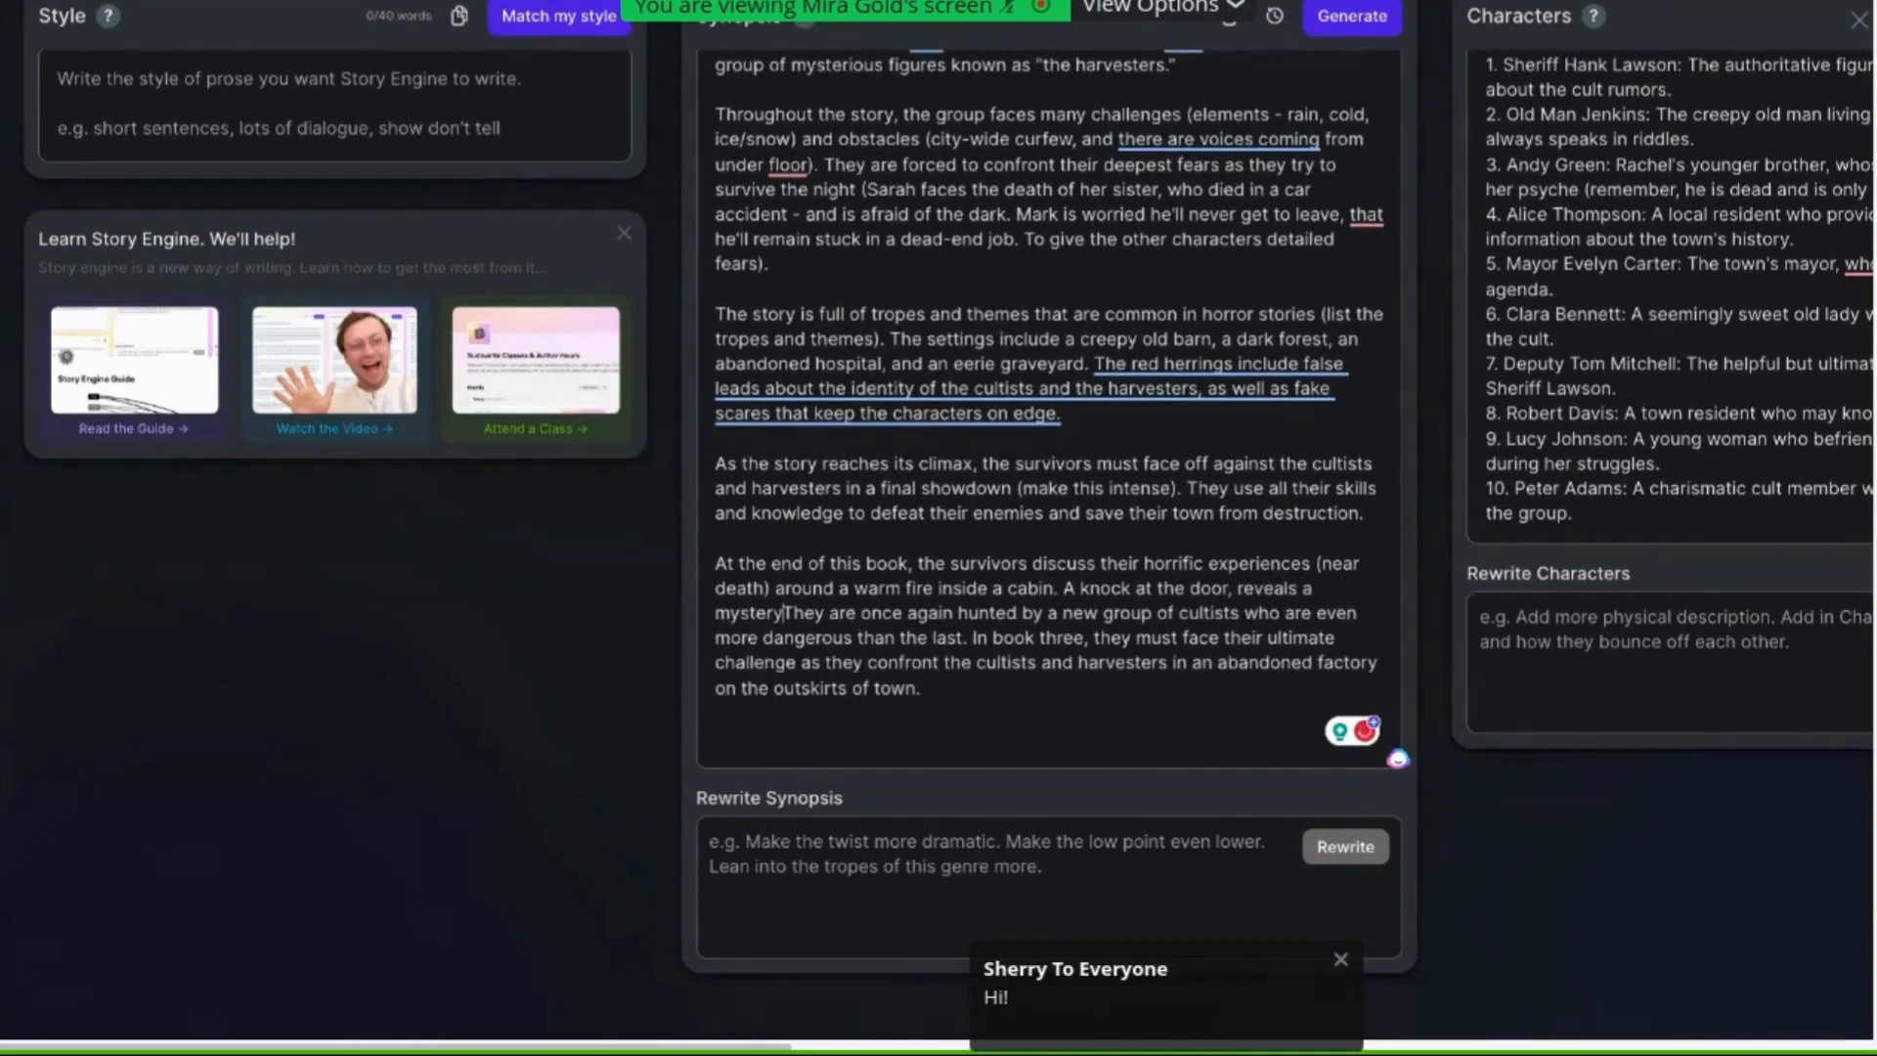
text(acka)
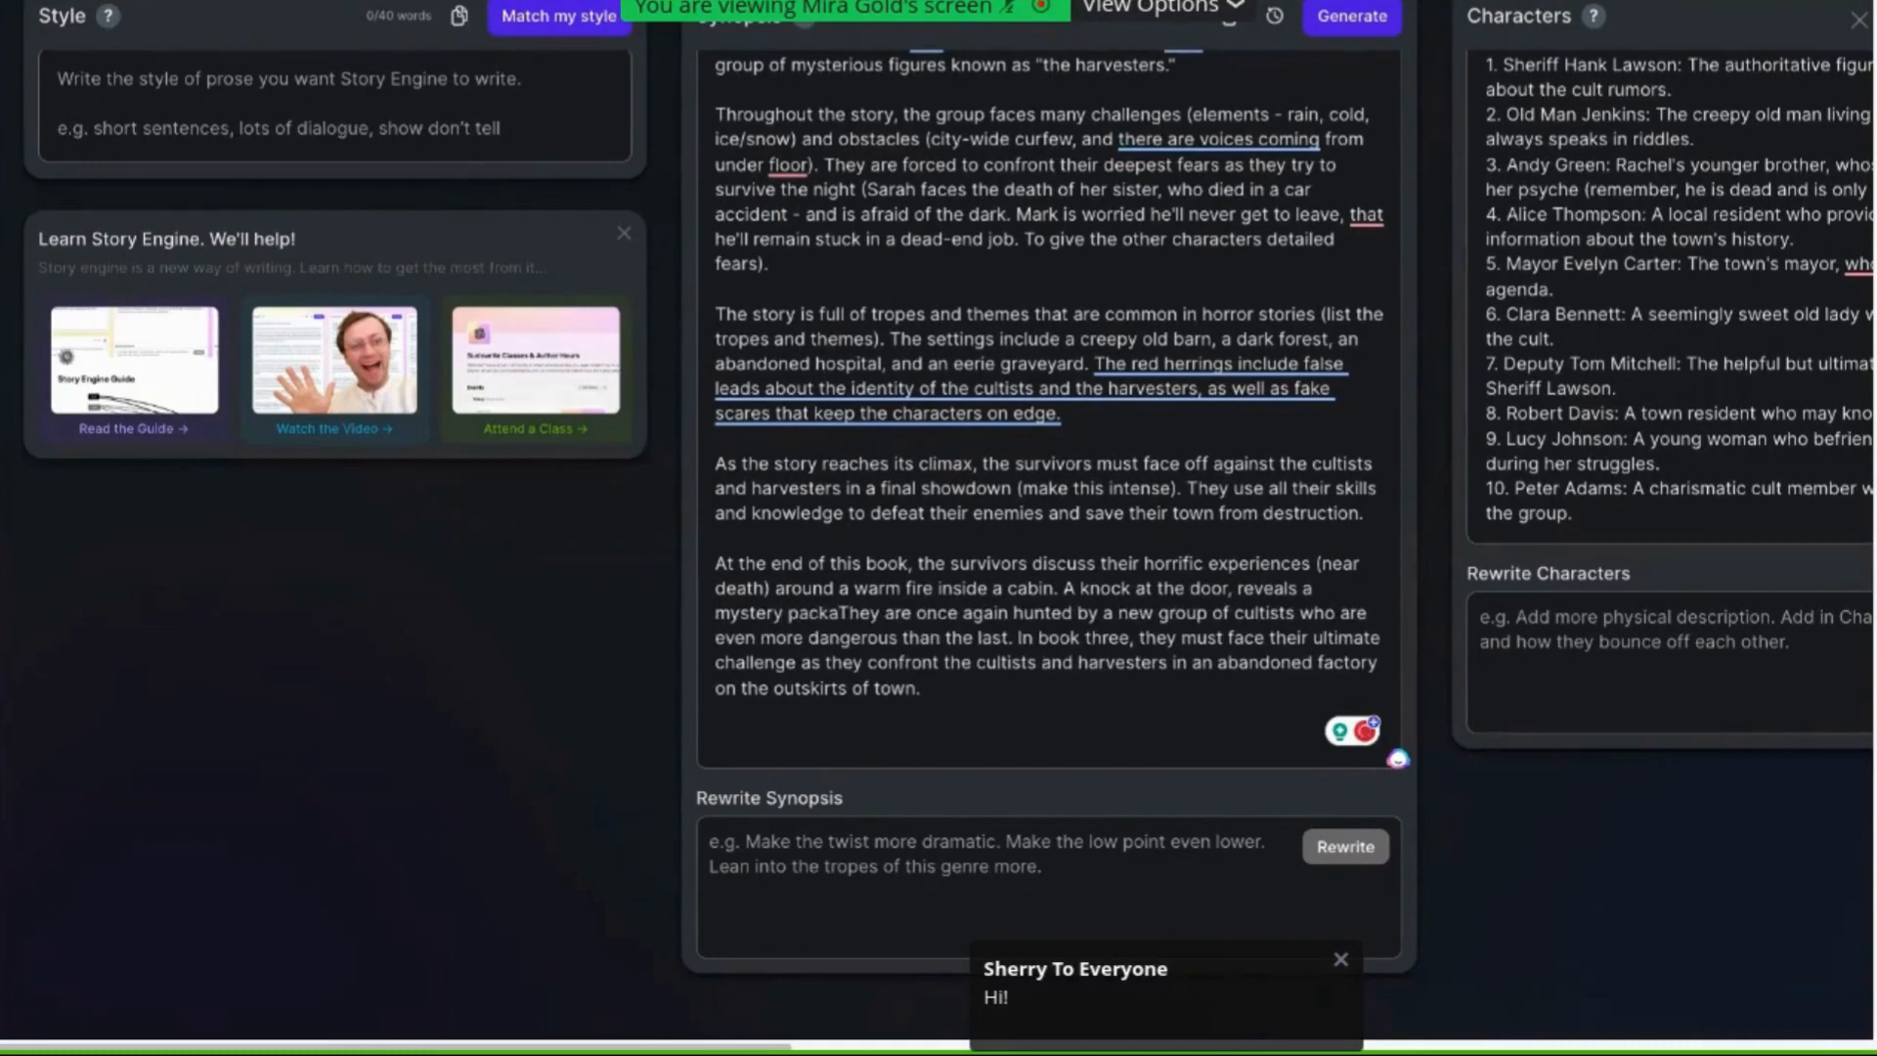
text(ge (that)
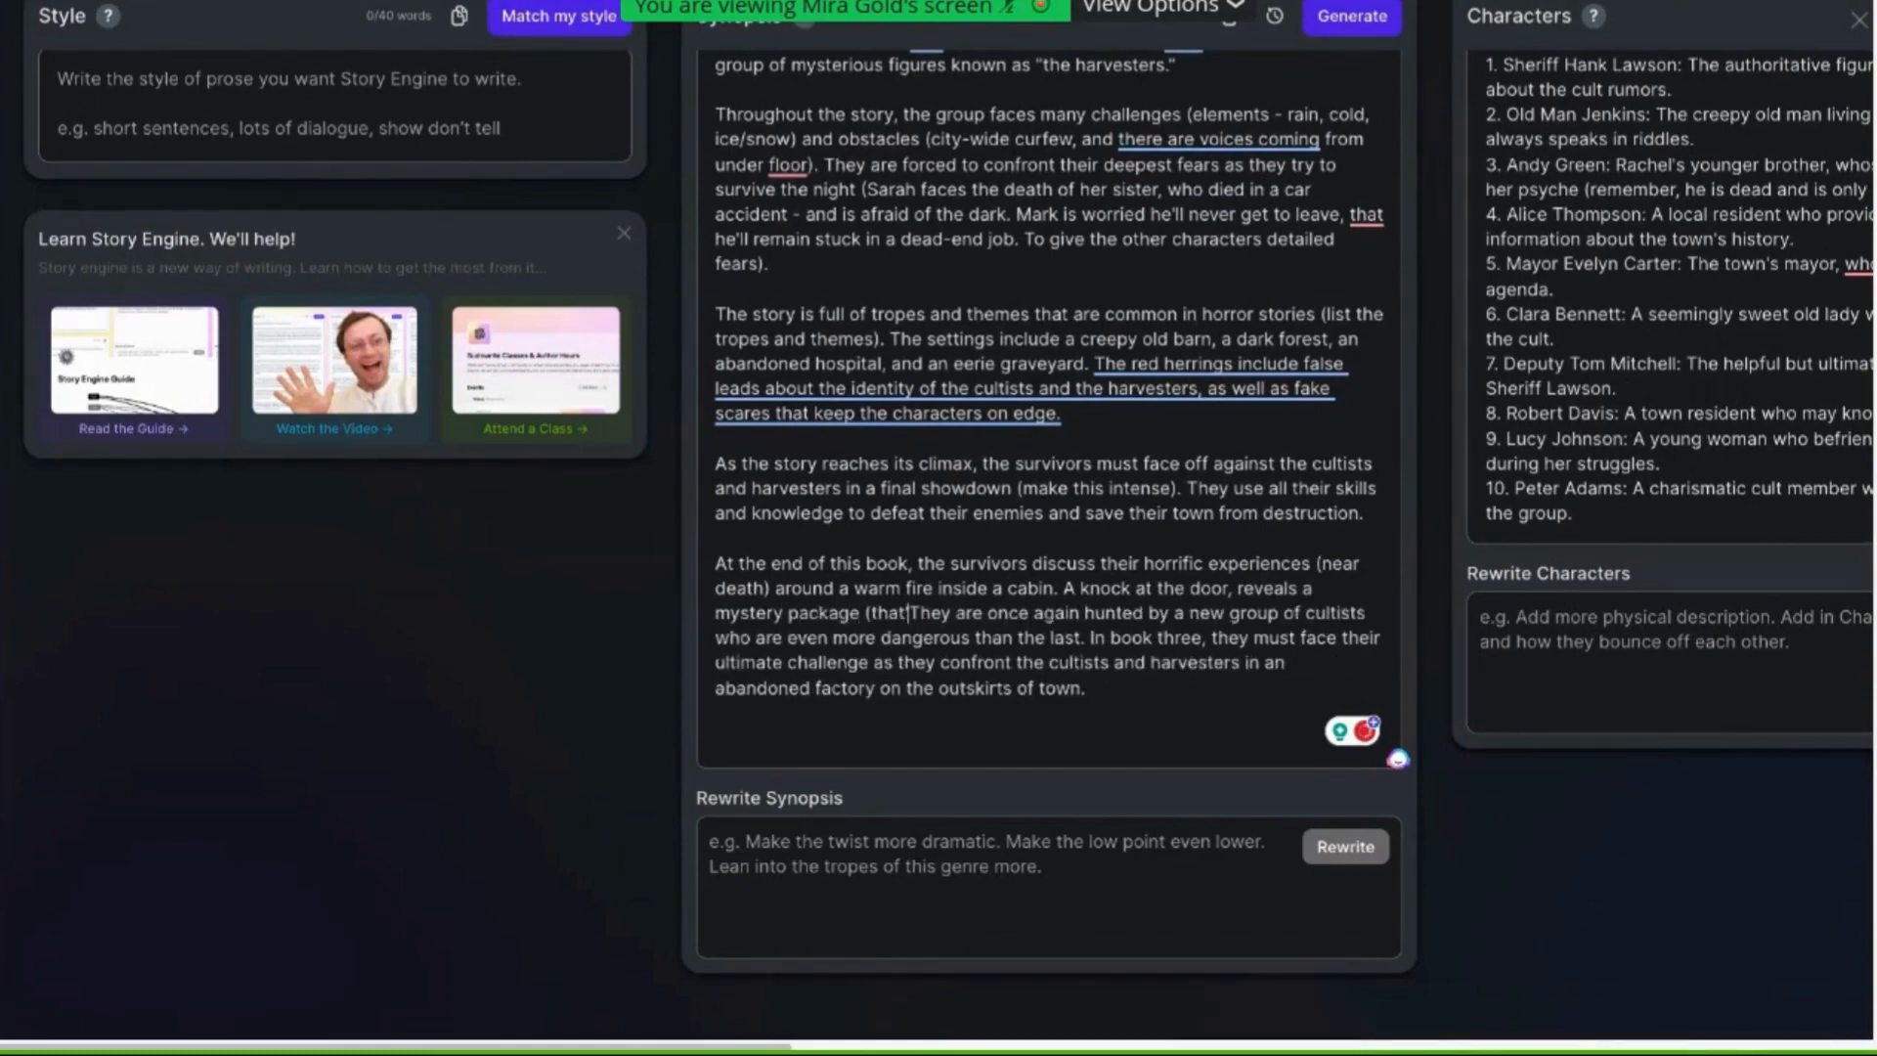
text('s ticking). The bo)
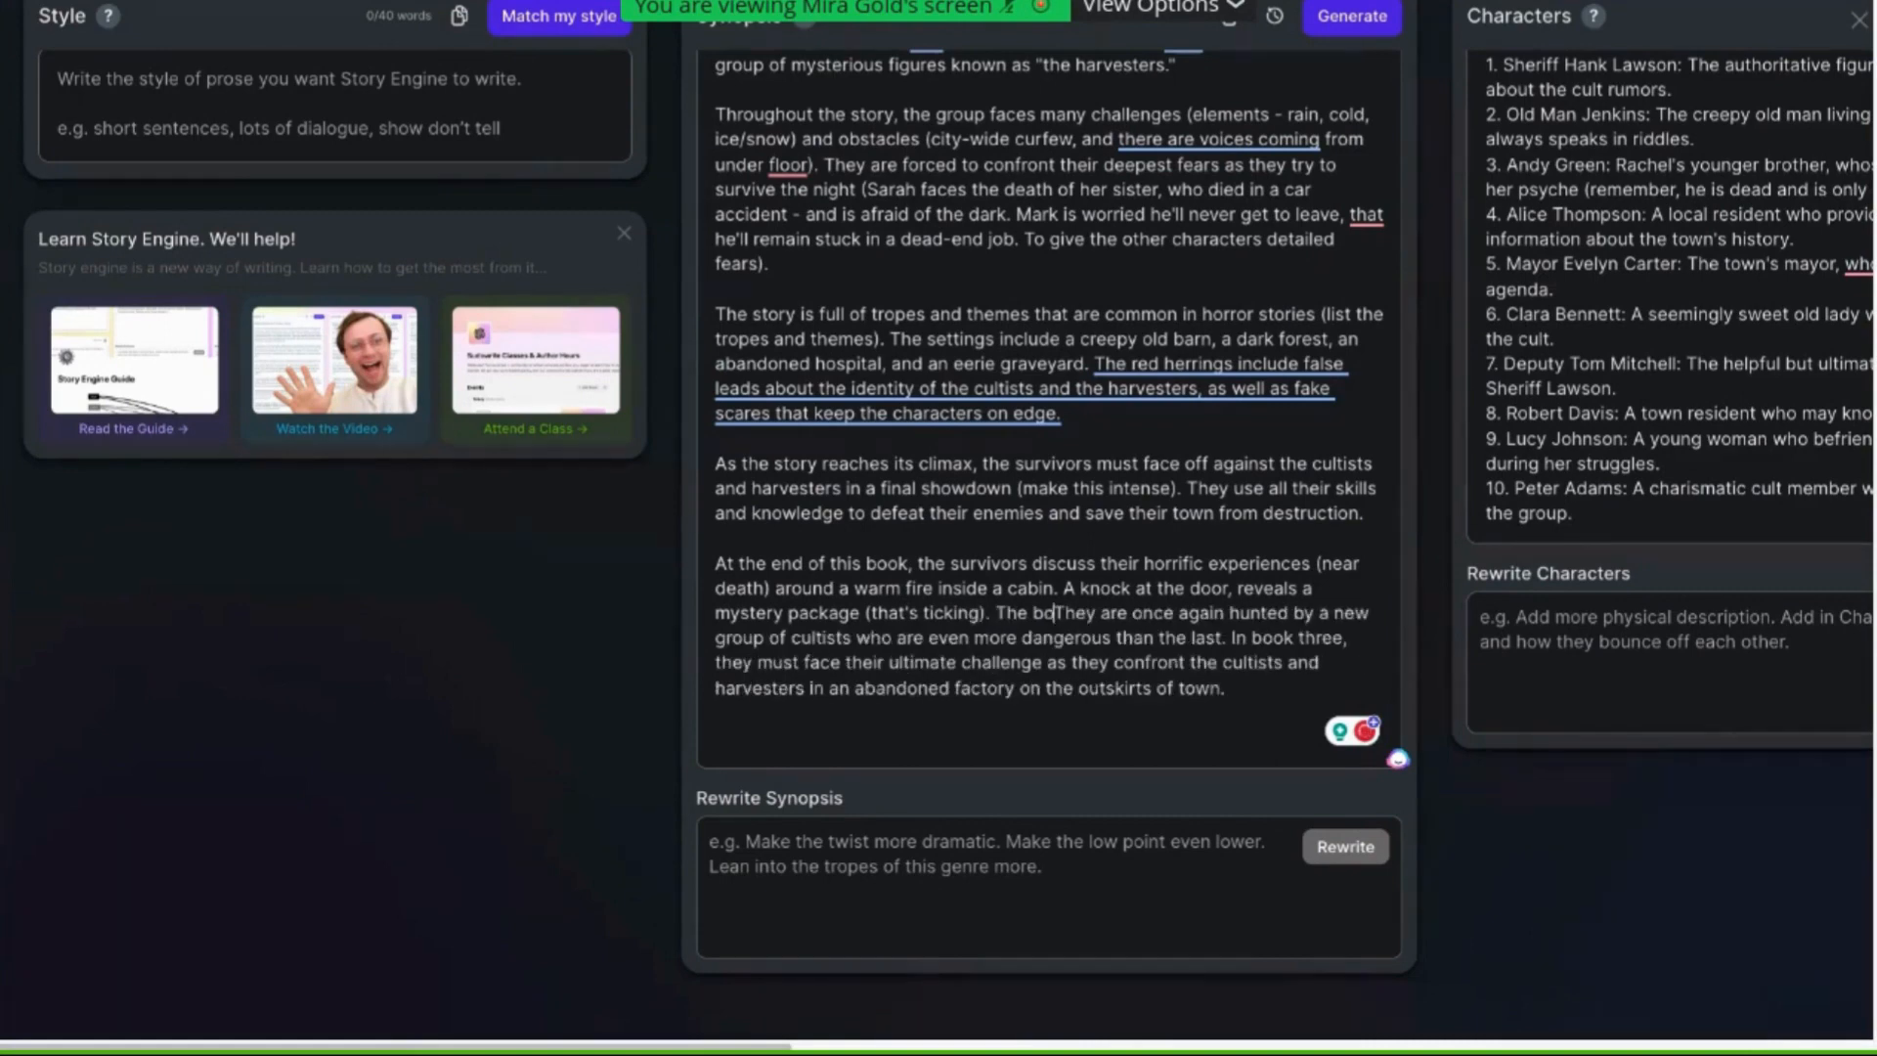
text(x s)
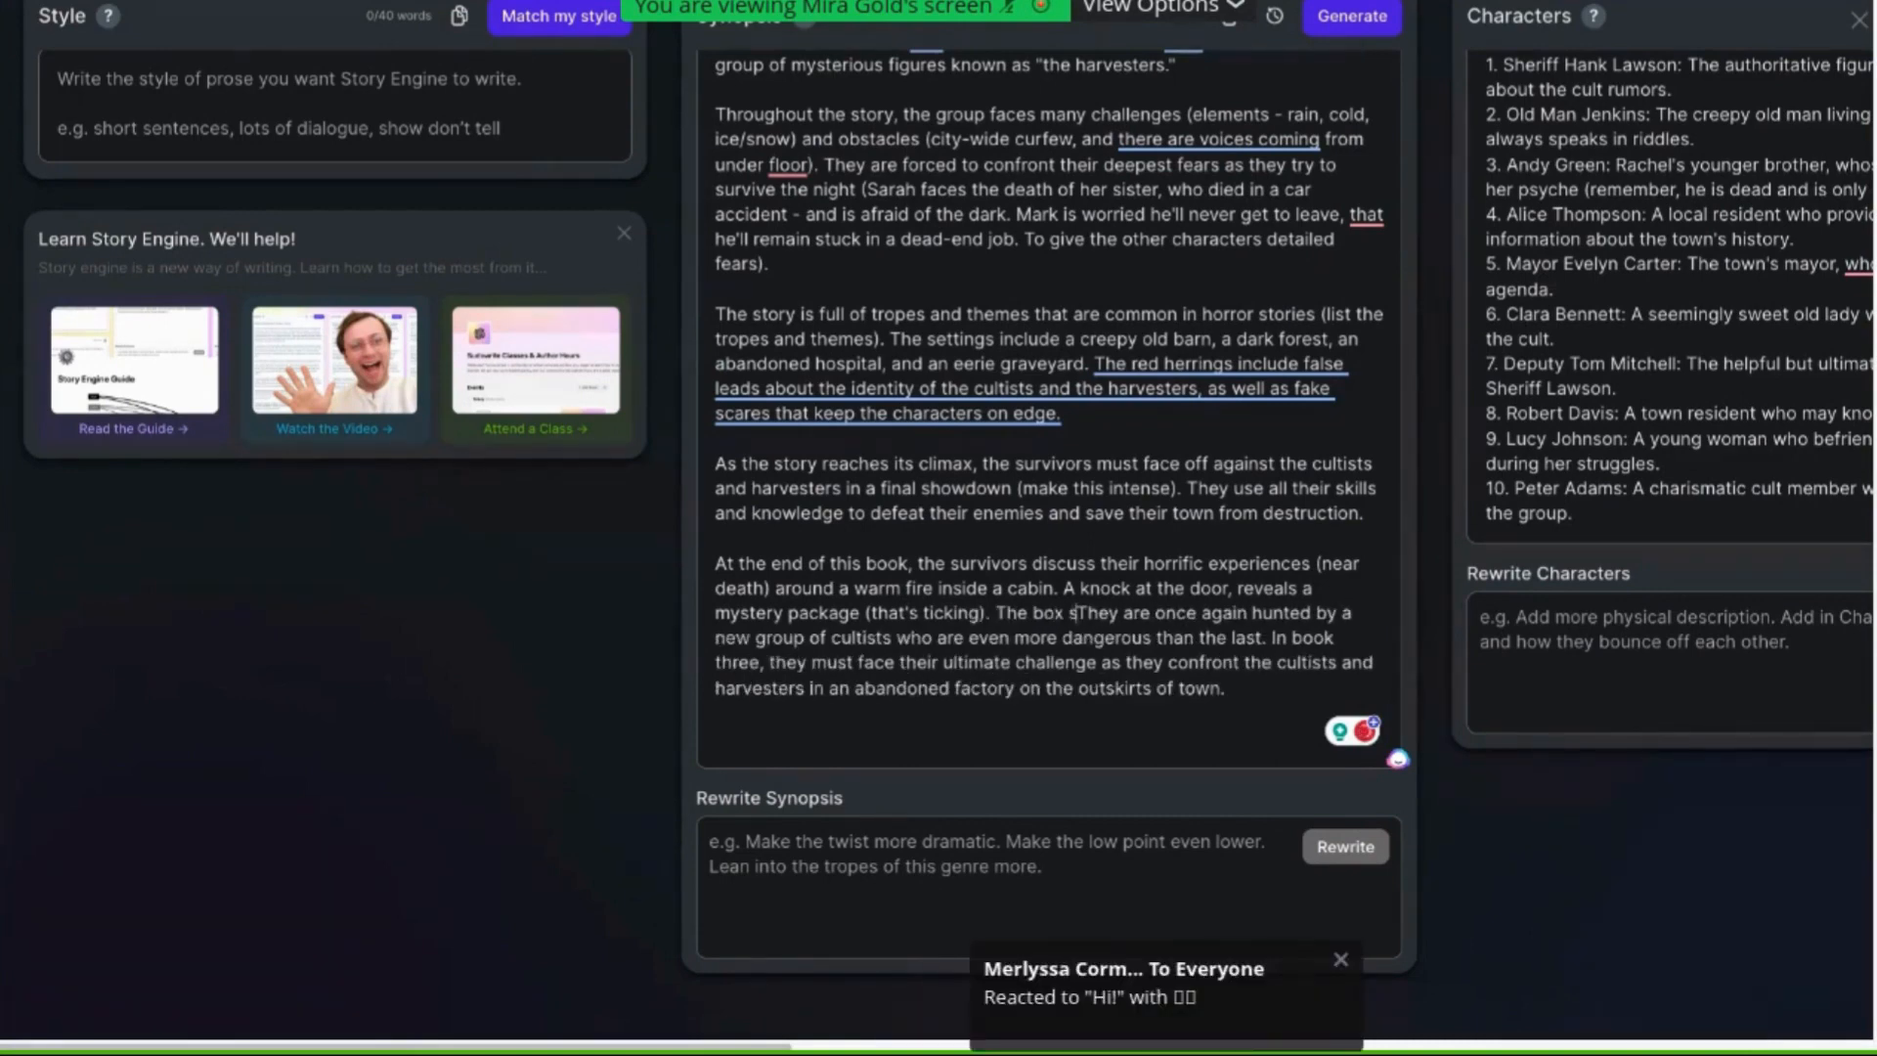
text(prings op)
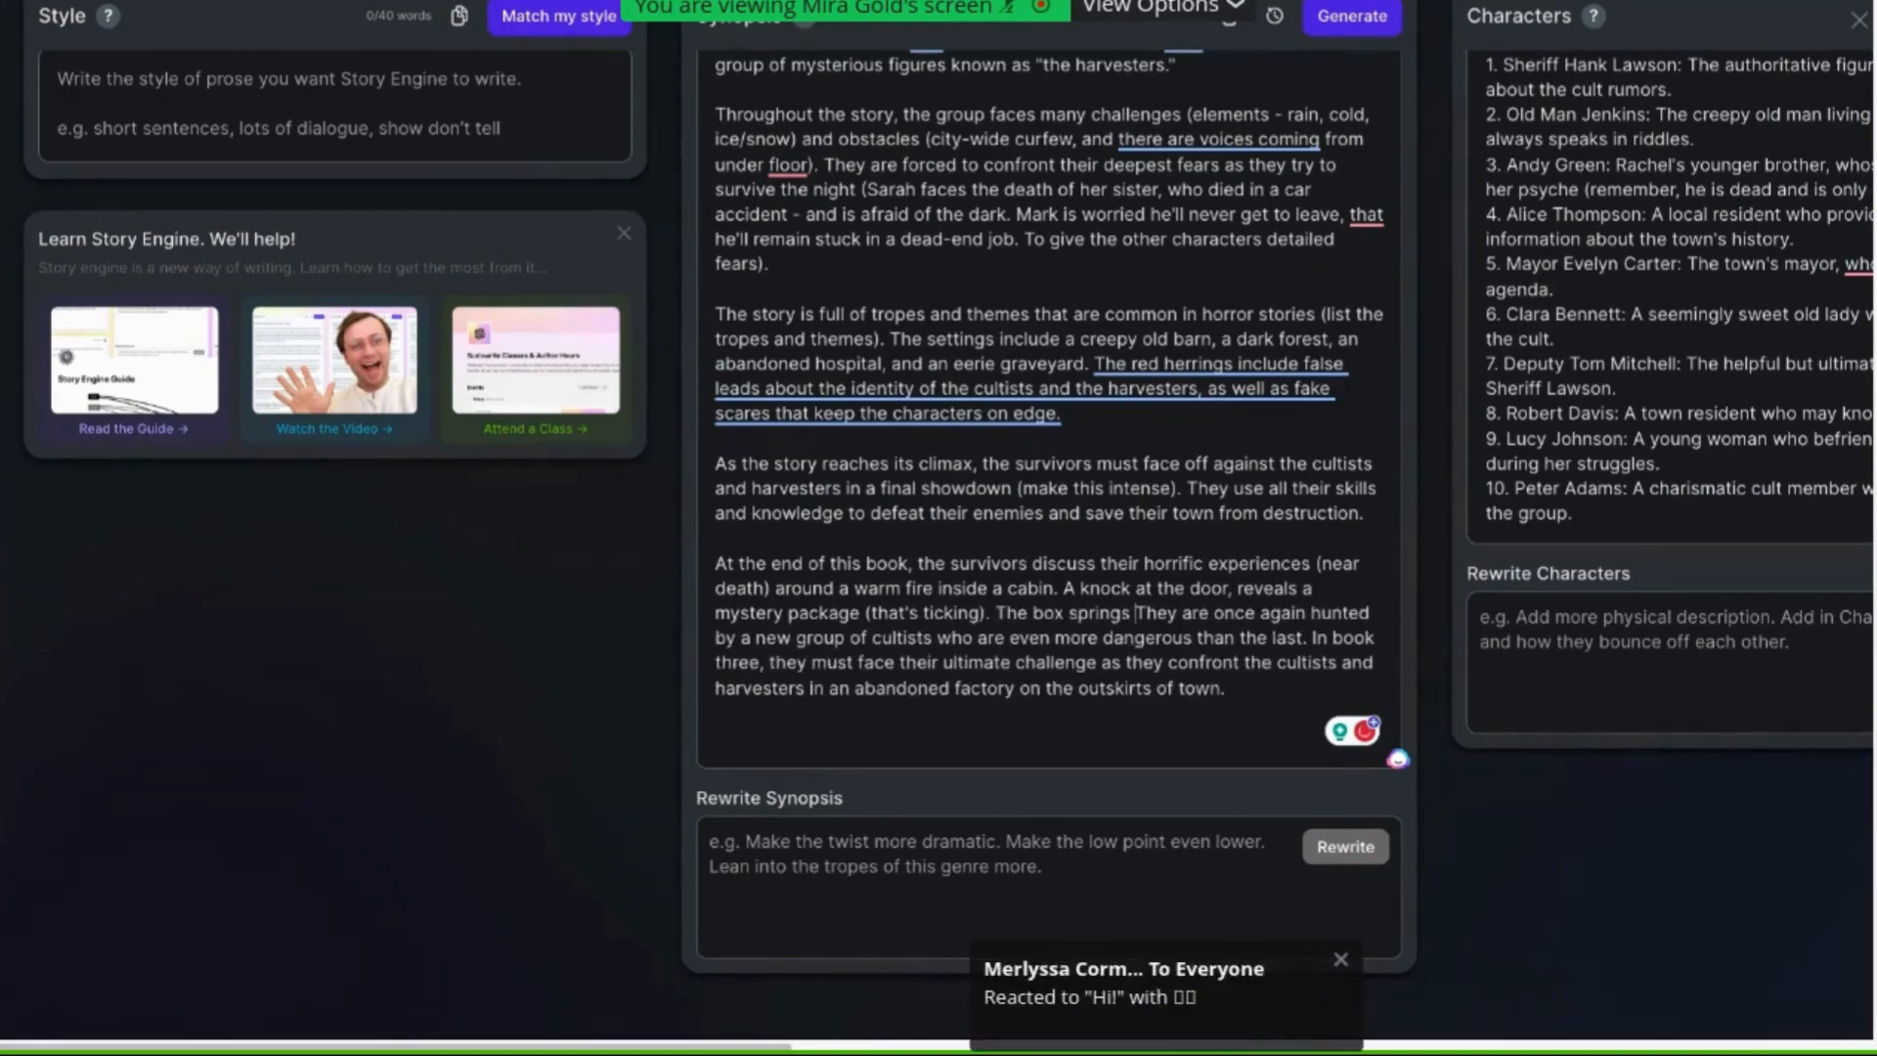
text(en with a)
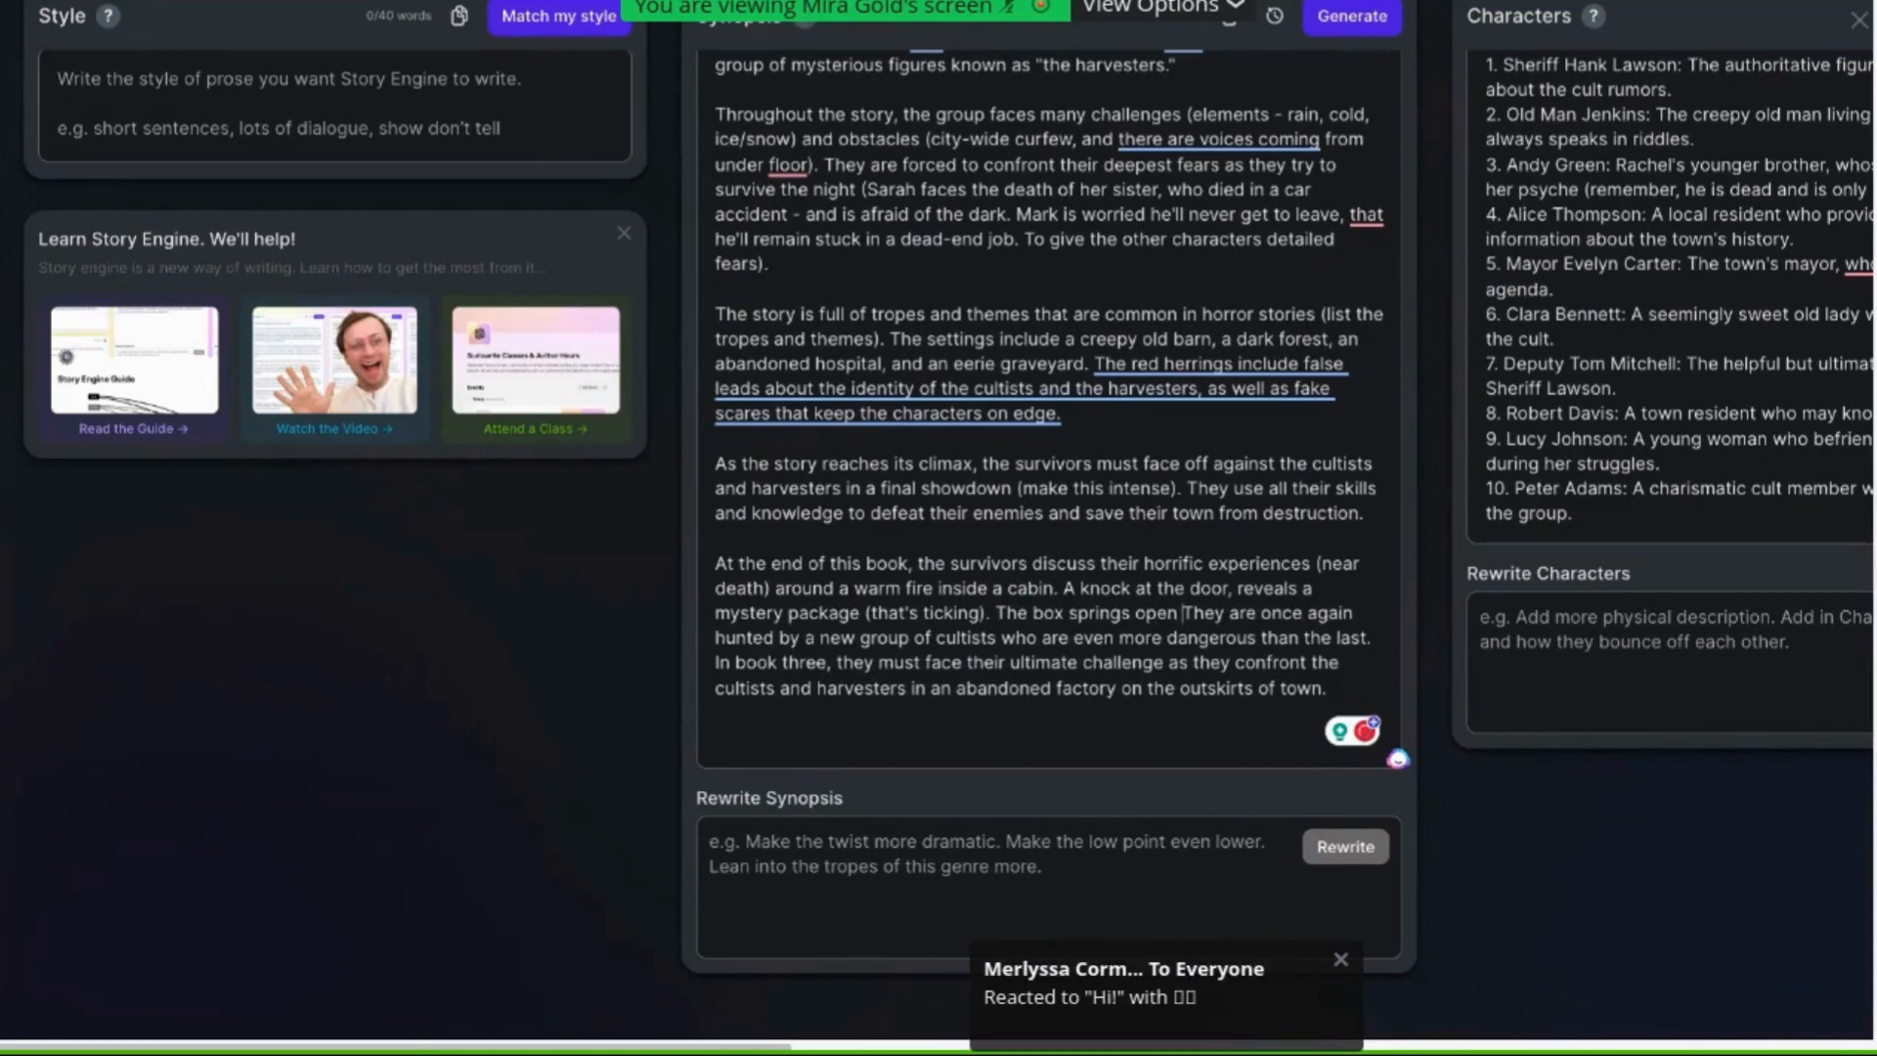
text( cle)
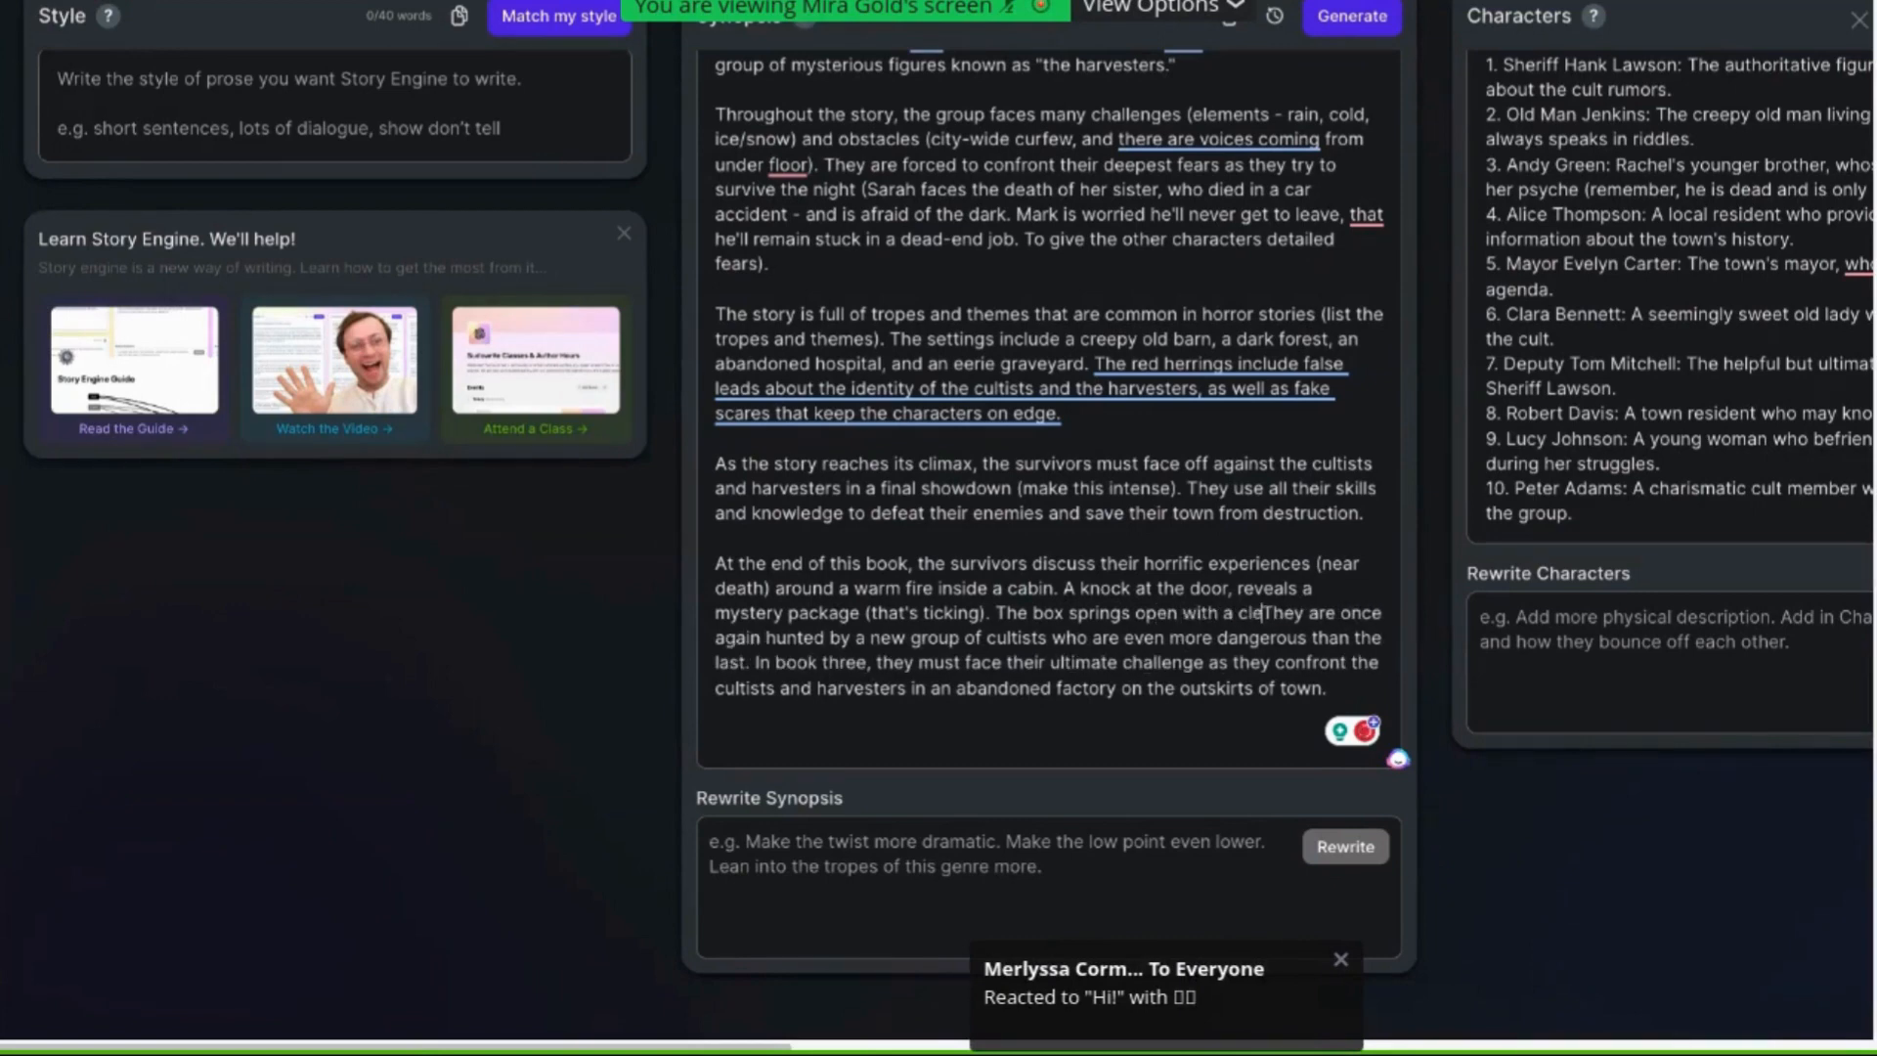
Continue with "The box springs open with a clue, leading them to belive" and lowercase the following "They"
key(BackSpace)
text(ue, )
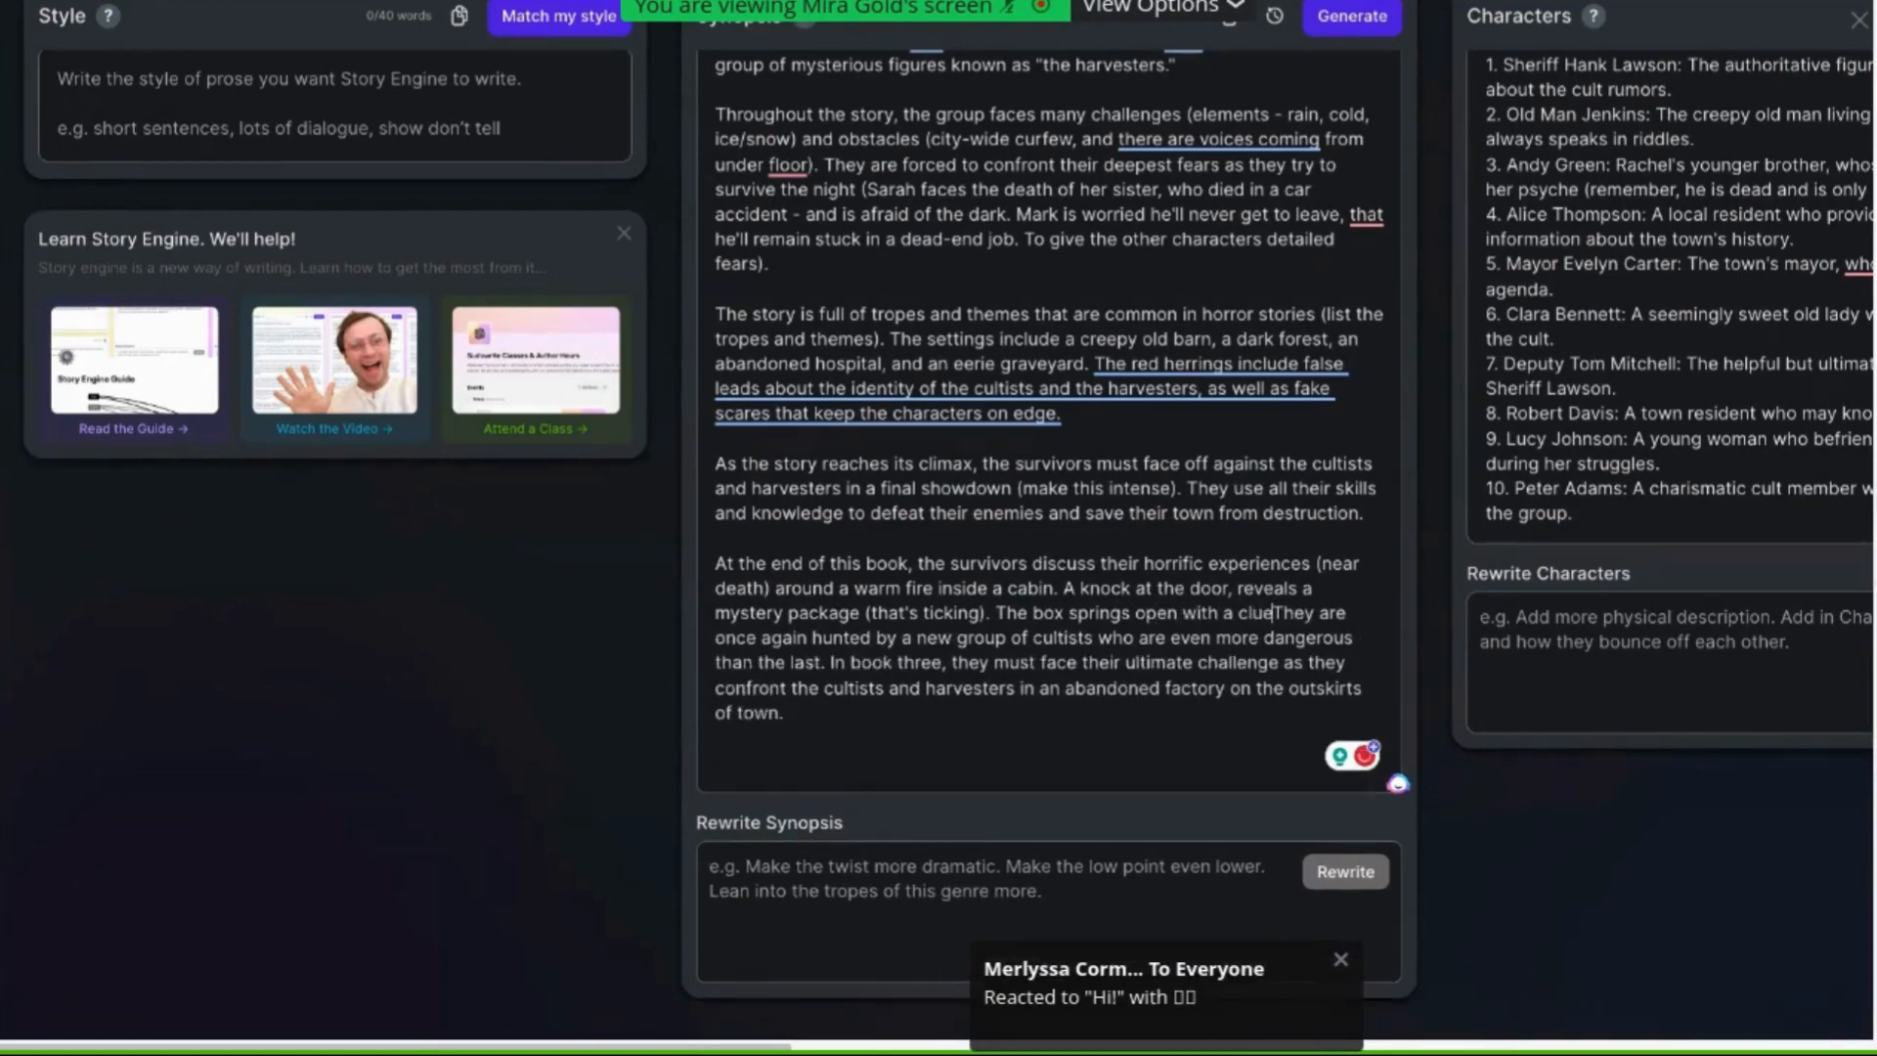
text(leading the)
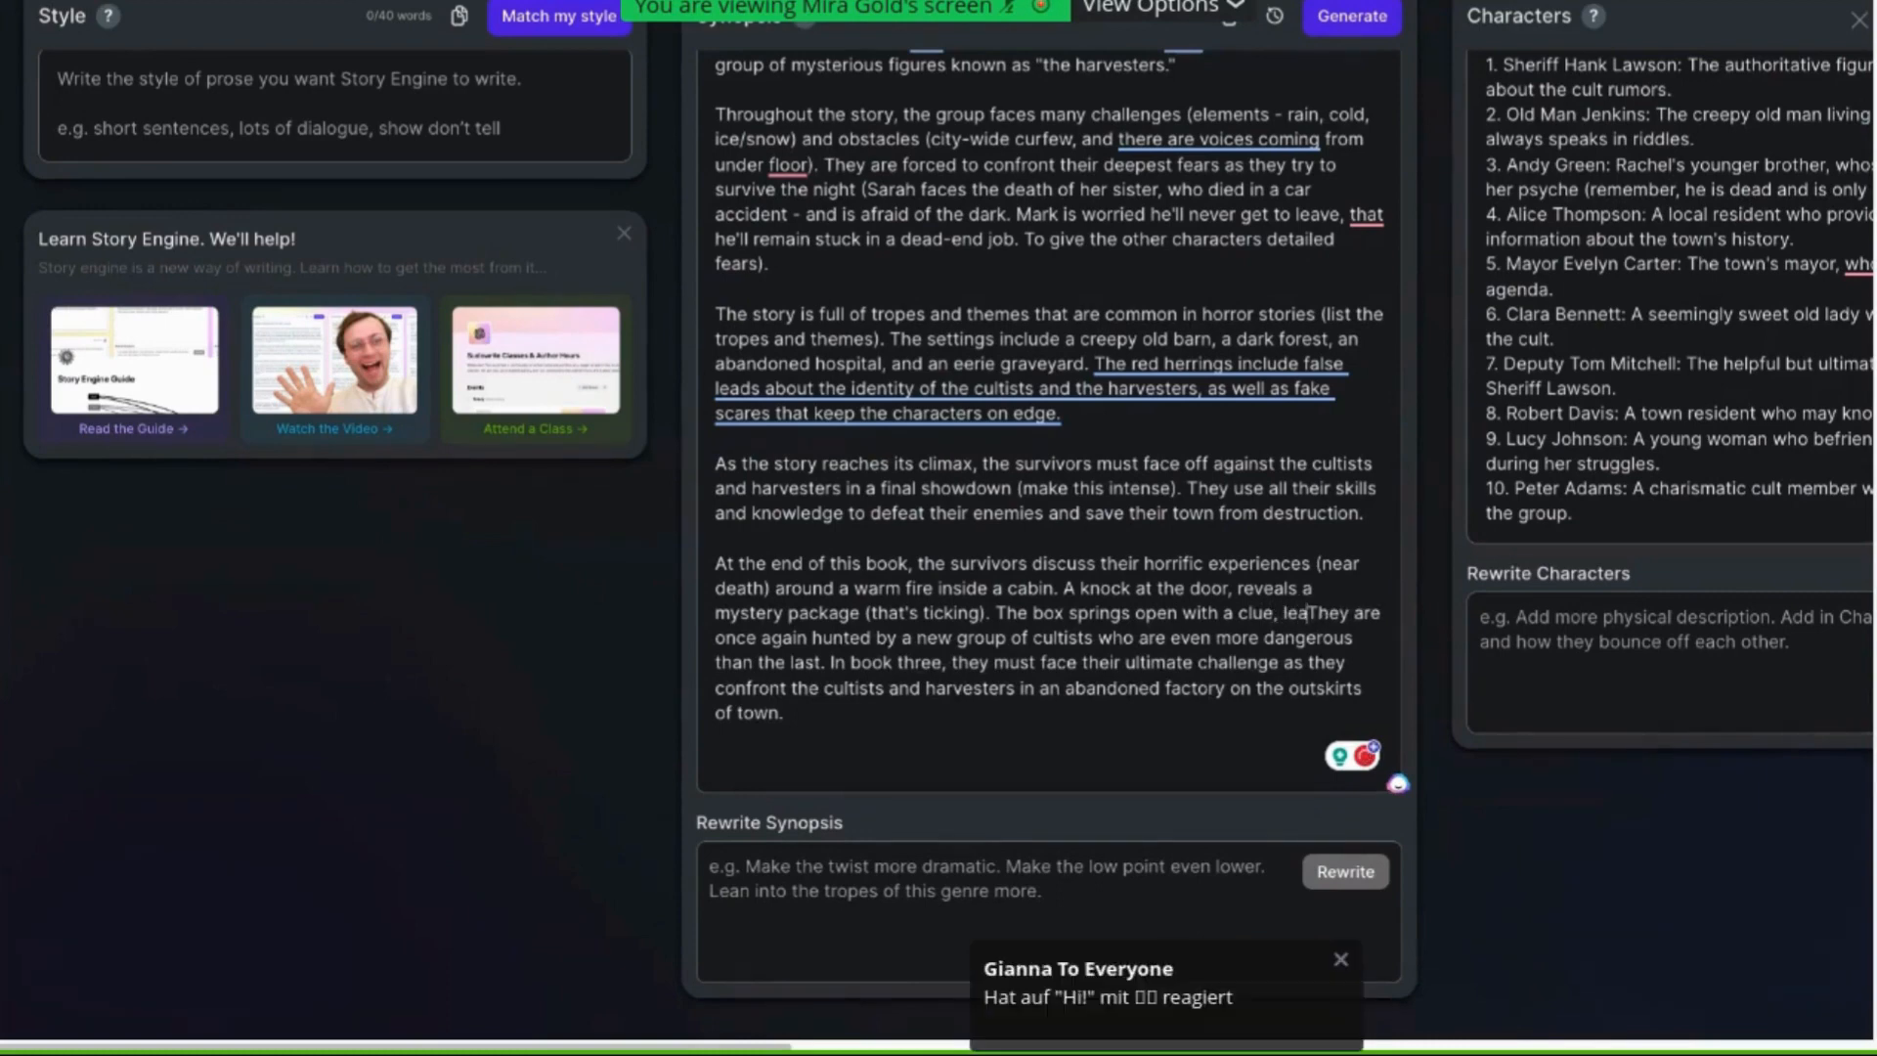
text(m to belive)
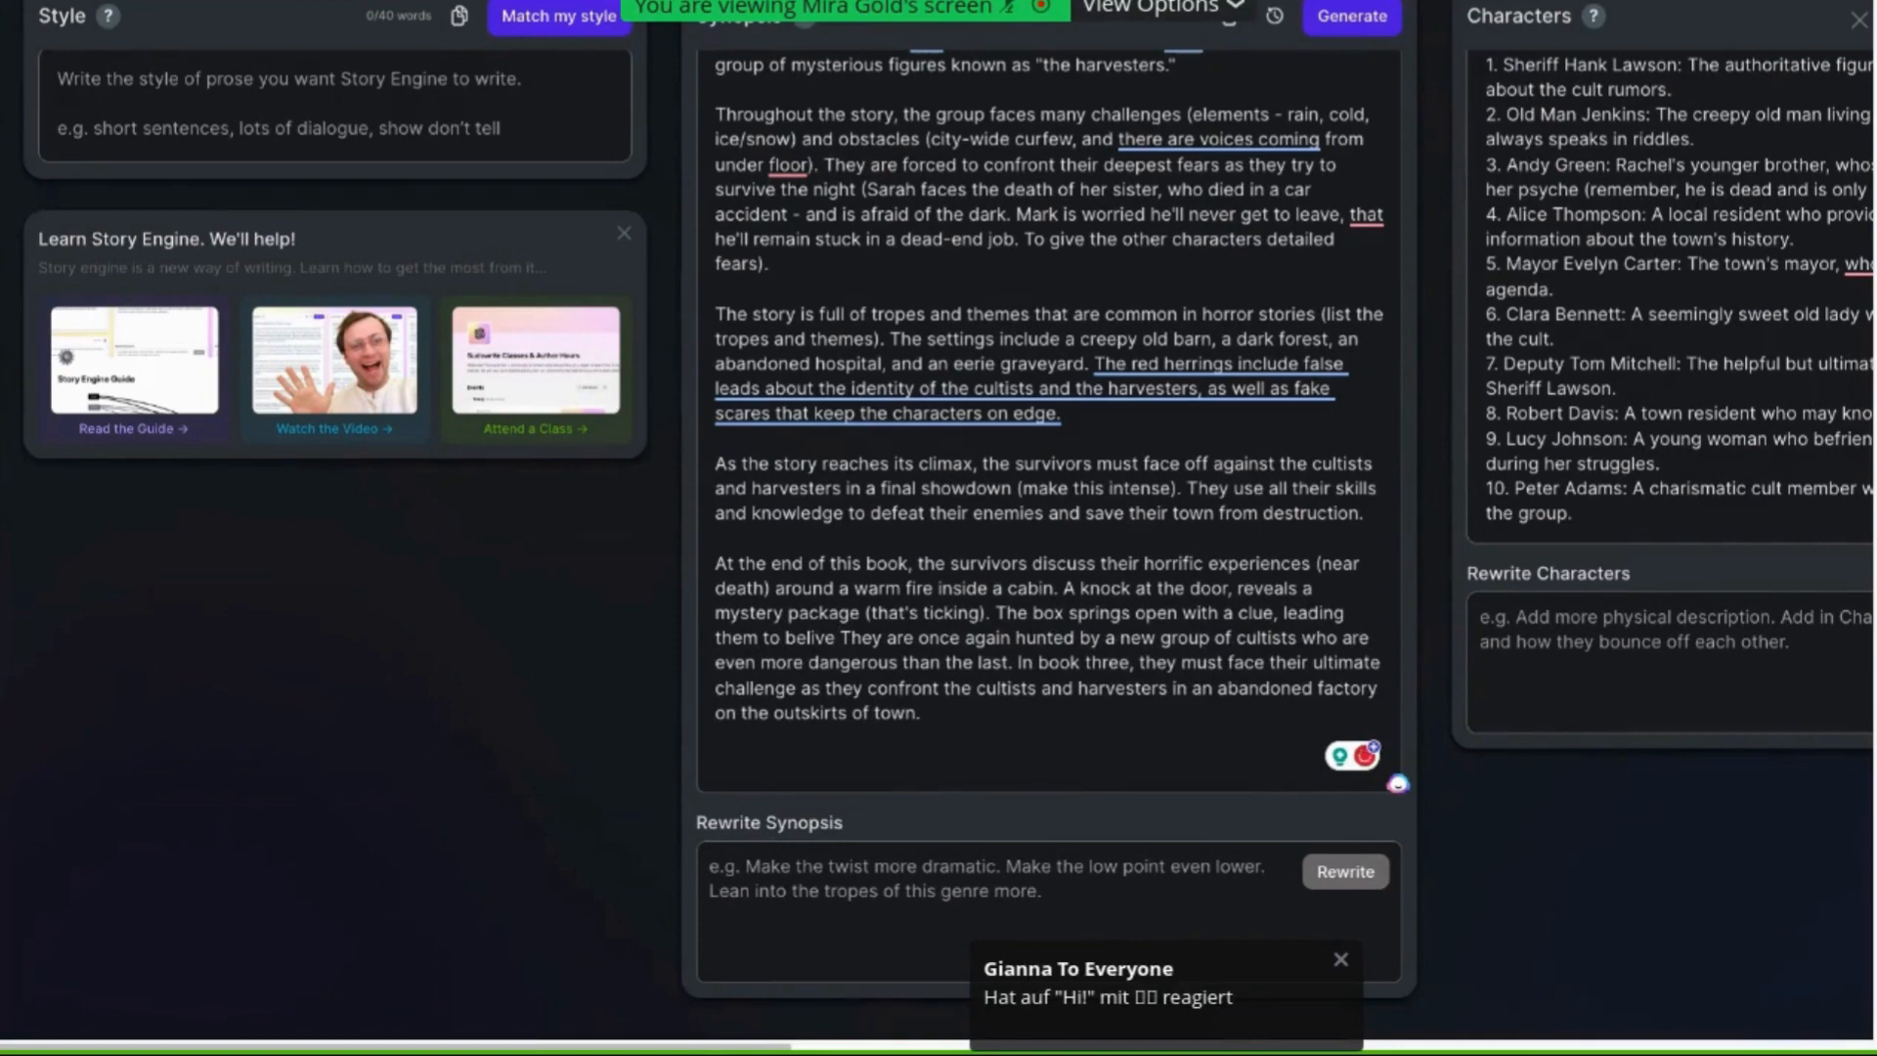
key(Delete)
text(t)
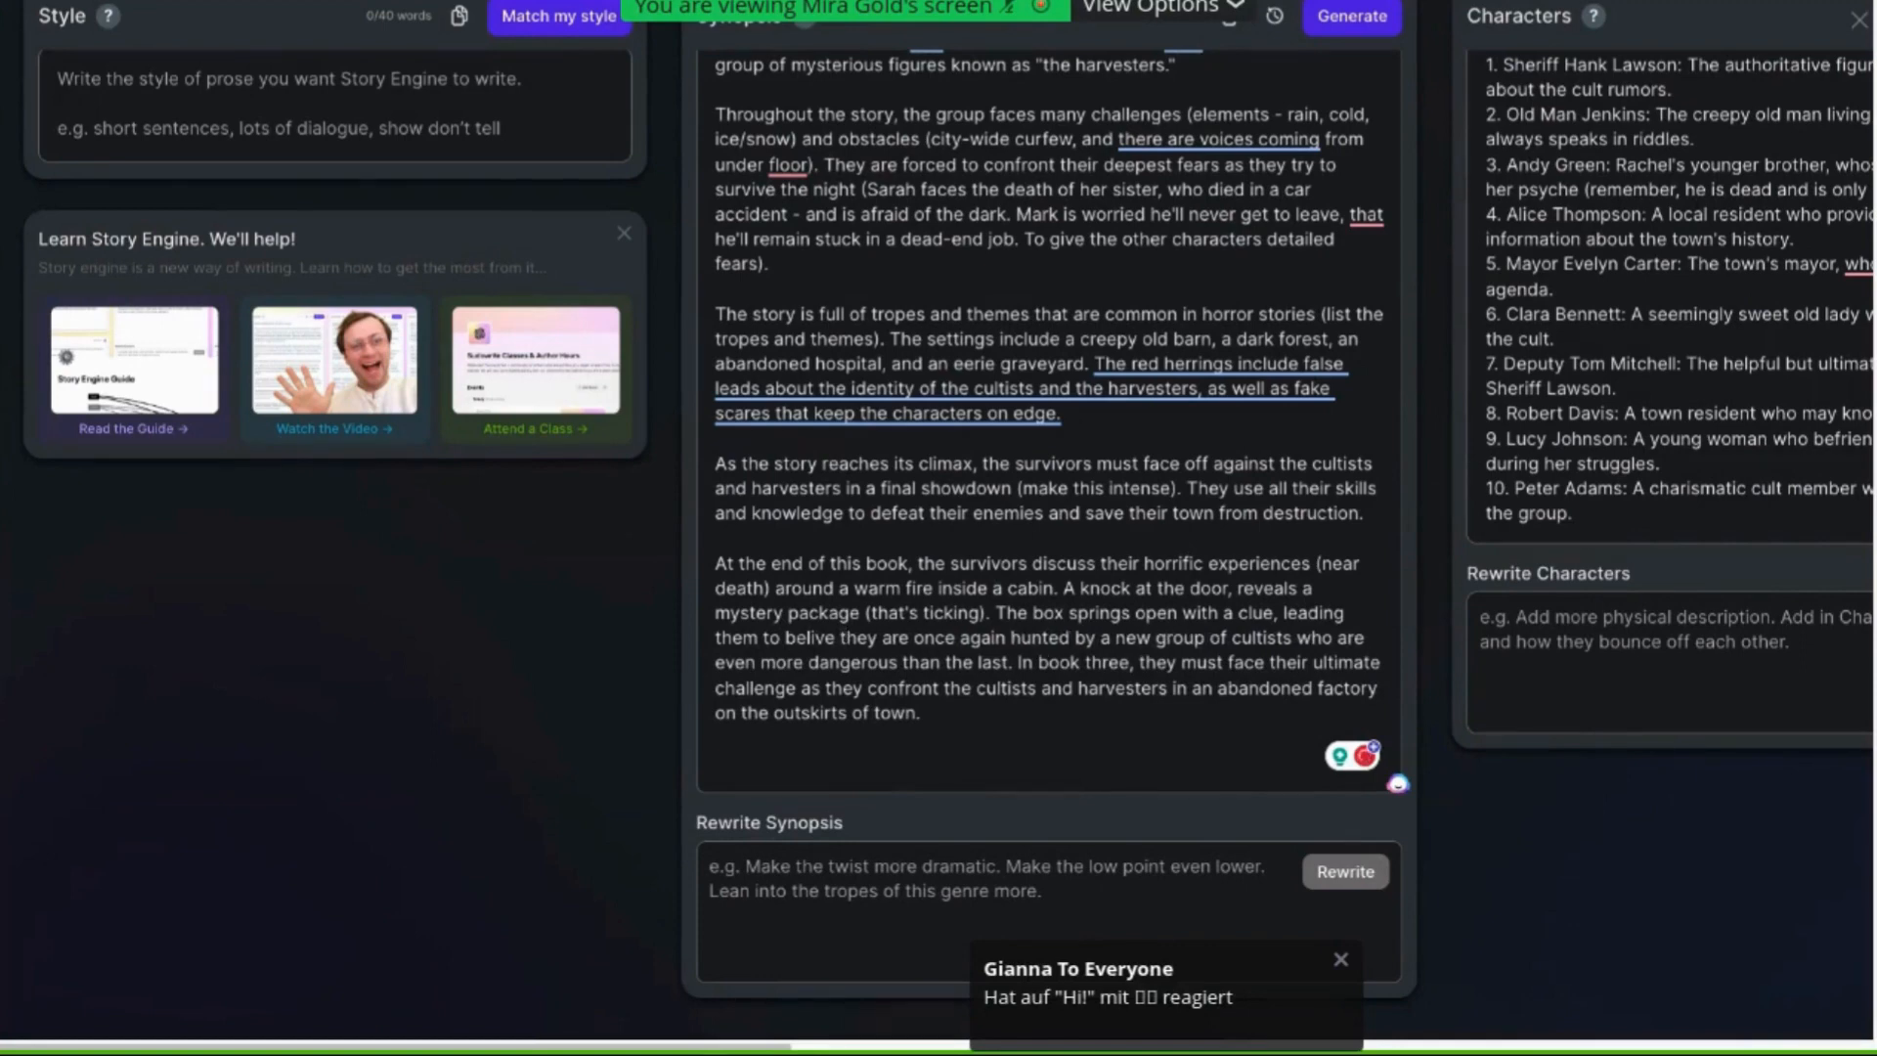
Remove "new" from "a new group of cultists" in the same sentence
click(1148, 636)
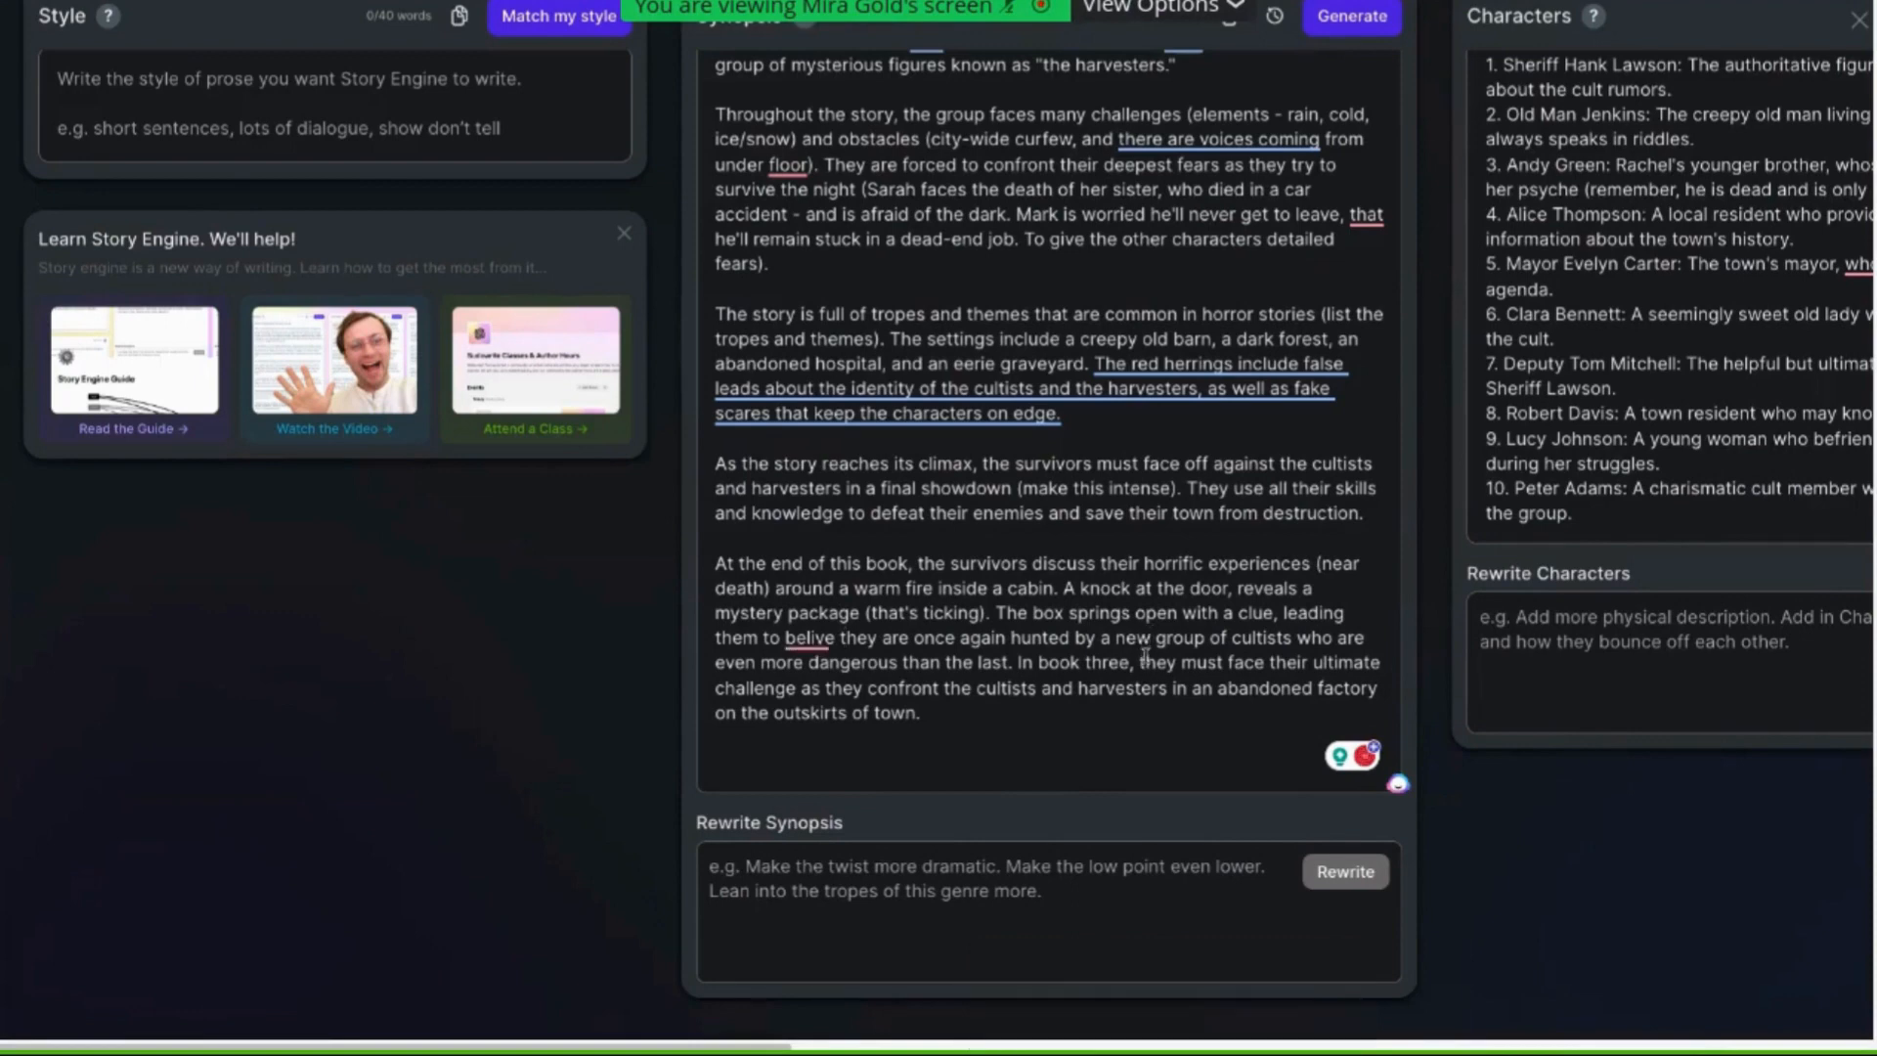
key(BackSpace)
key(BackSpace)
key(BackSpace)
key(BackSpace)
key(BackSpace)
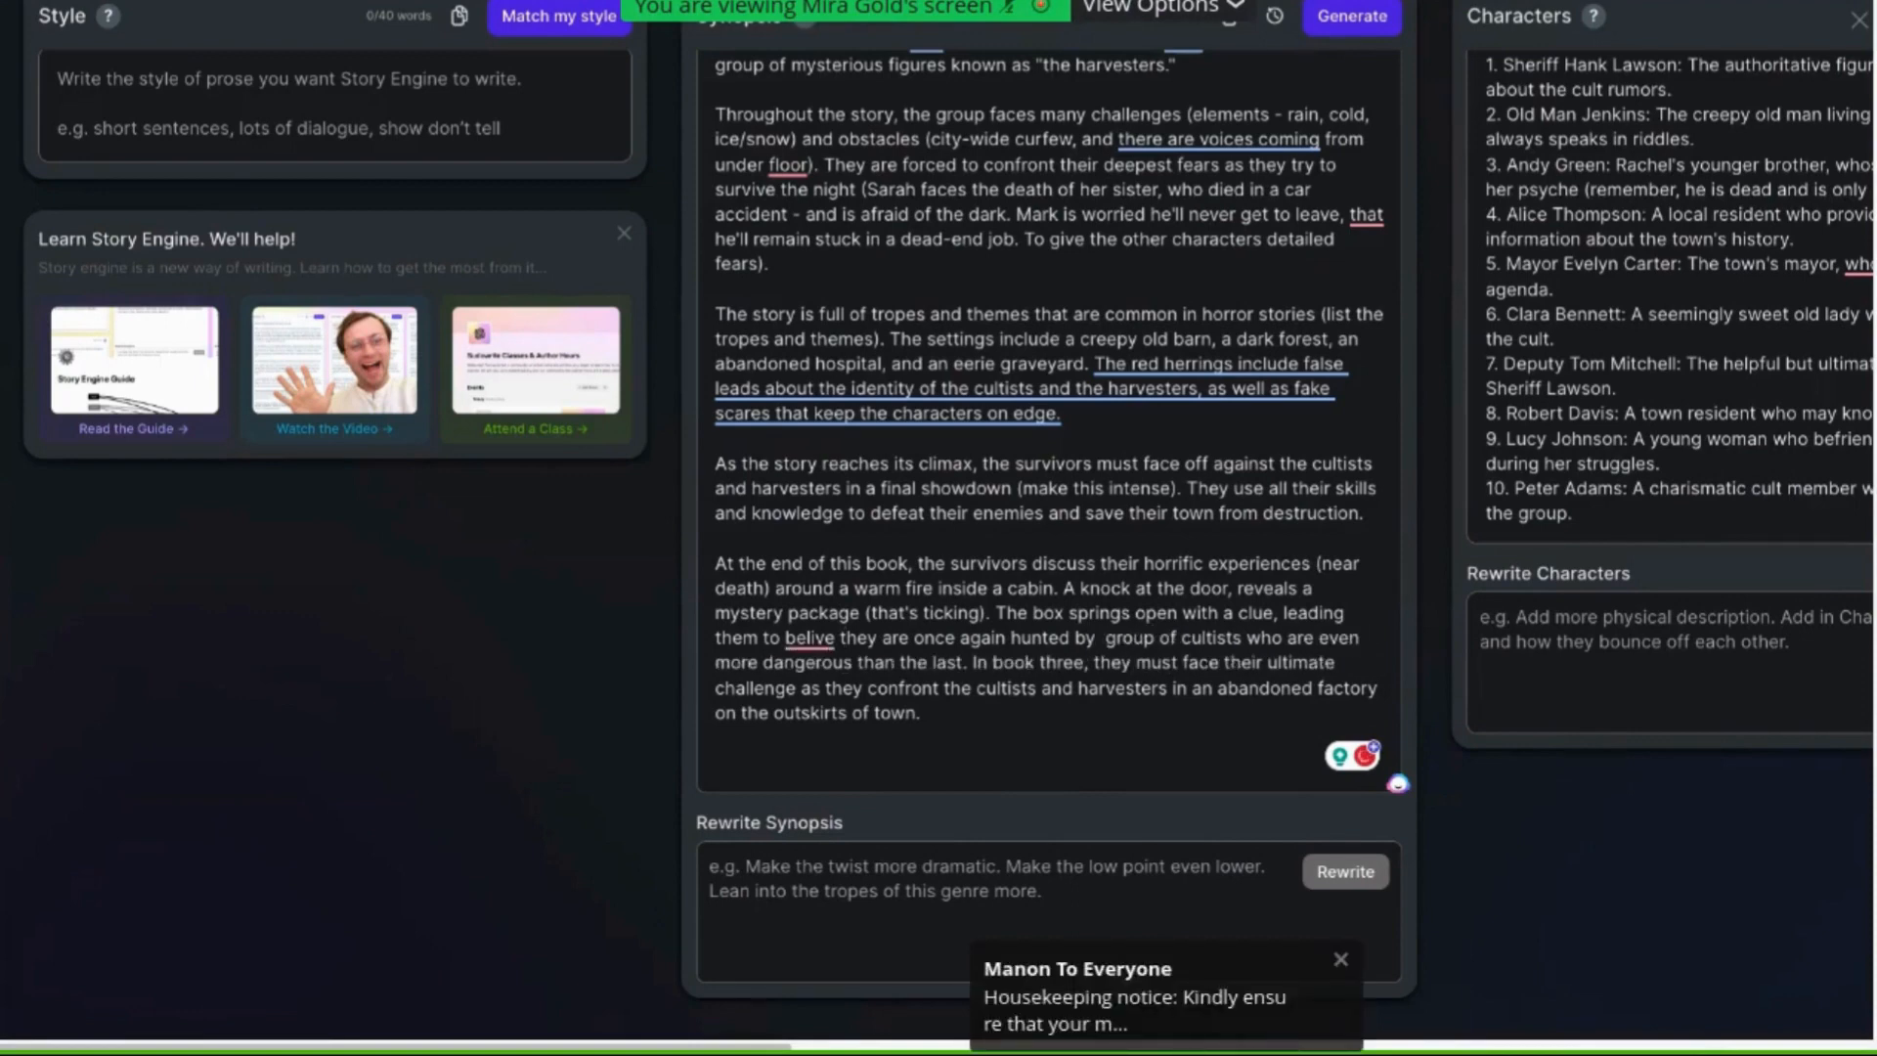
text(a)
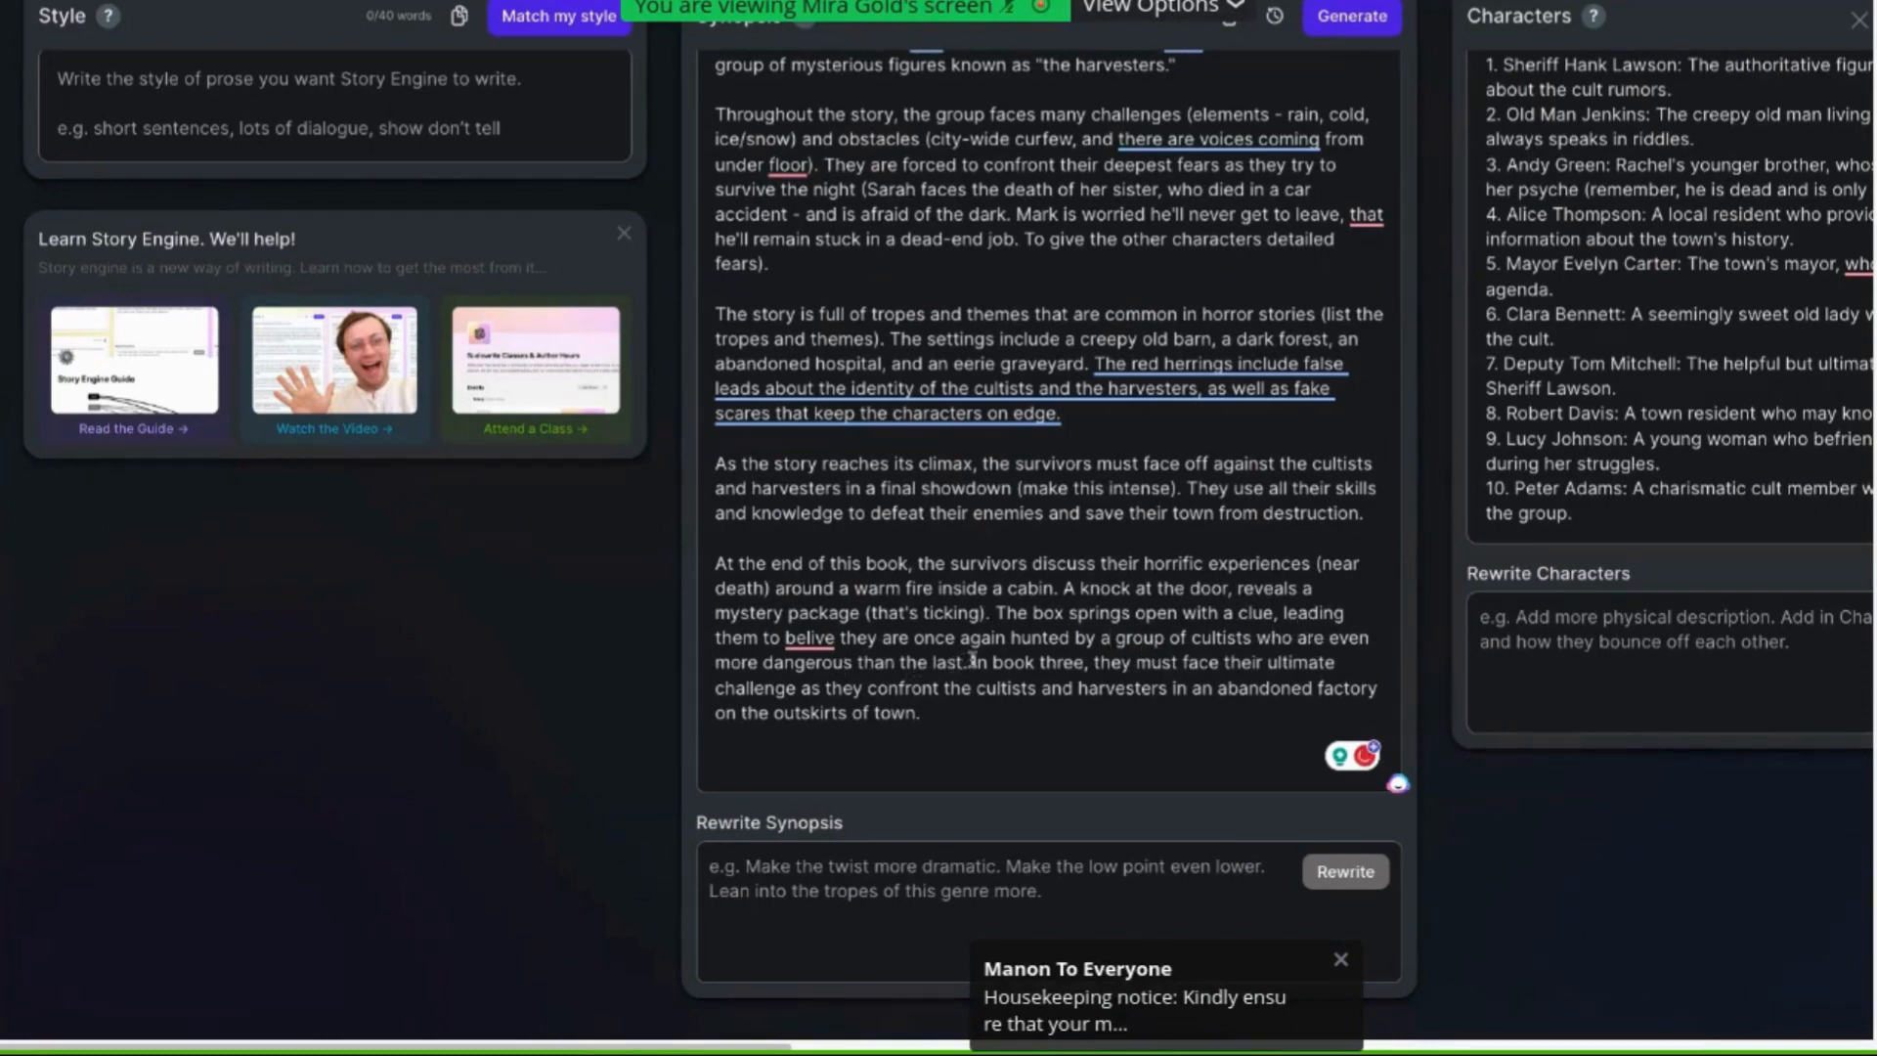
Replace the book three sentence at the paragraph's end with "(end with a cliffhanger)" after "than the last"
drag(972, 662, 988, 711)
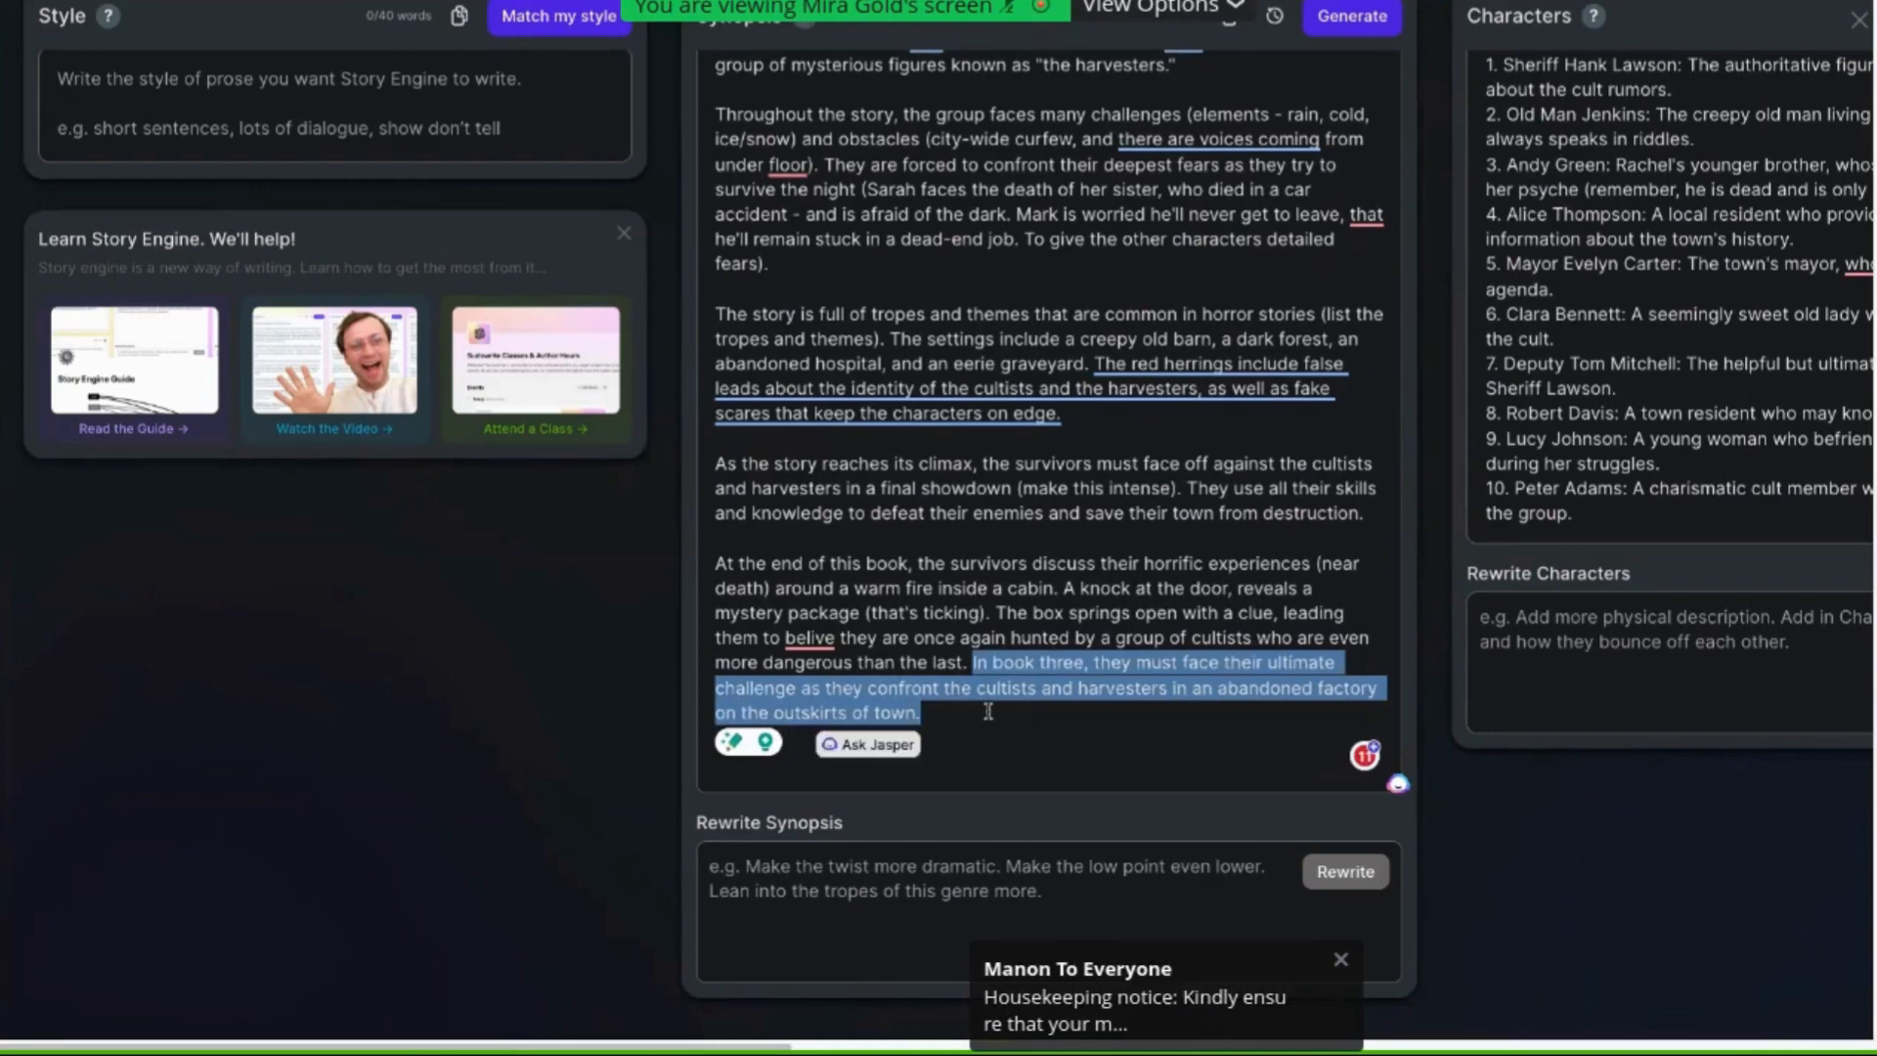
key(BackSpace)
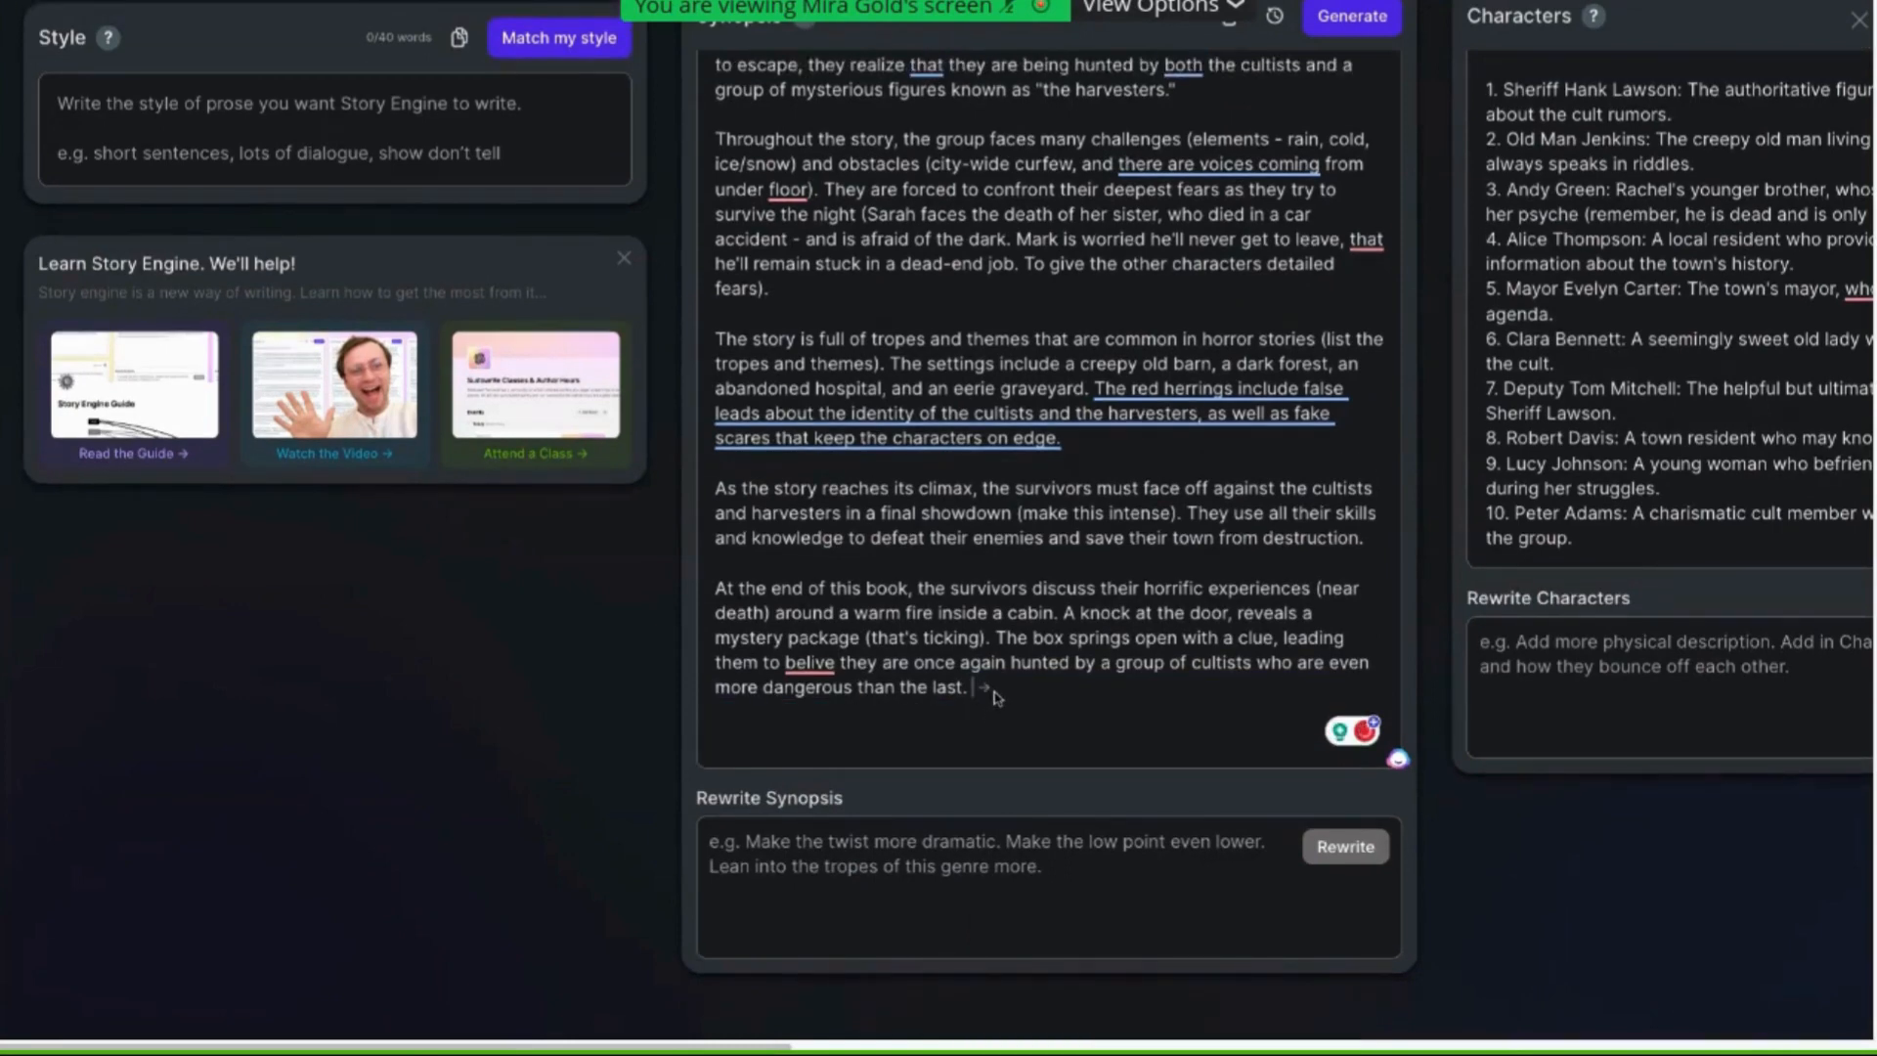
key(BackSpace)
key(BackSpace)
text((end with a cliffhanger))
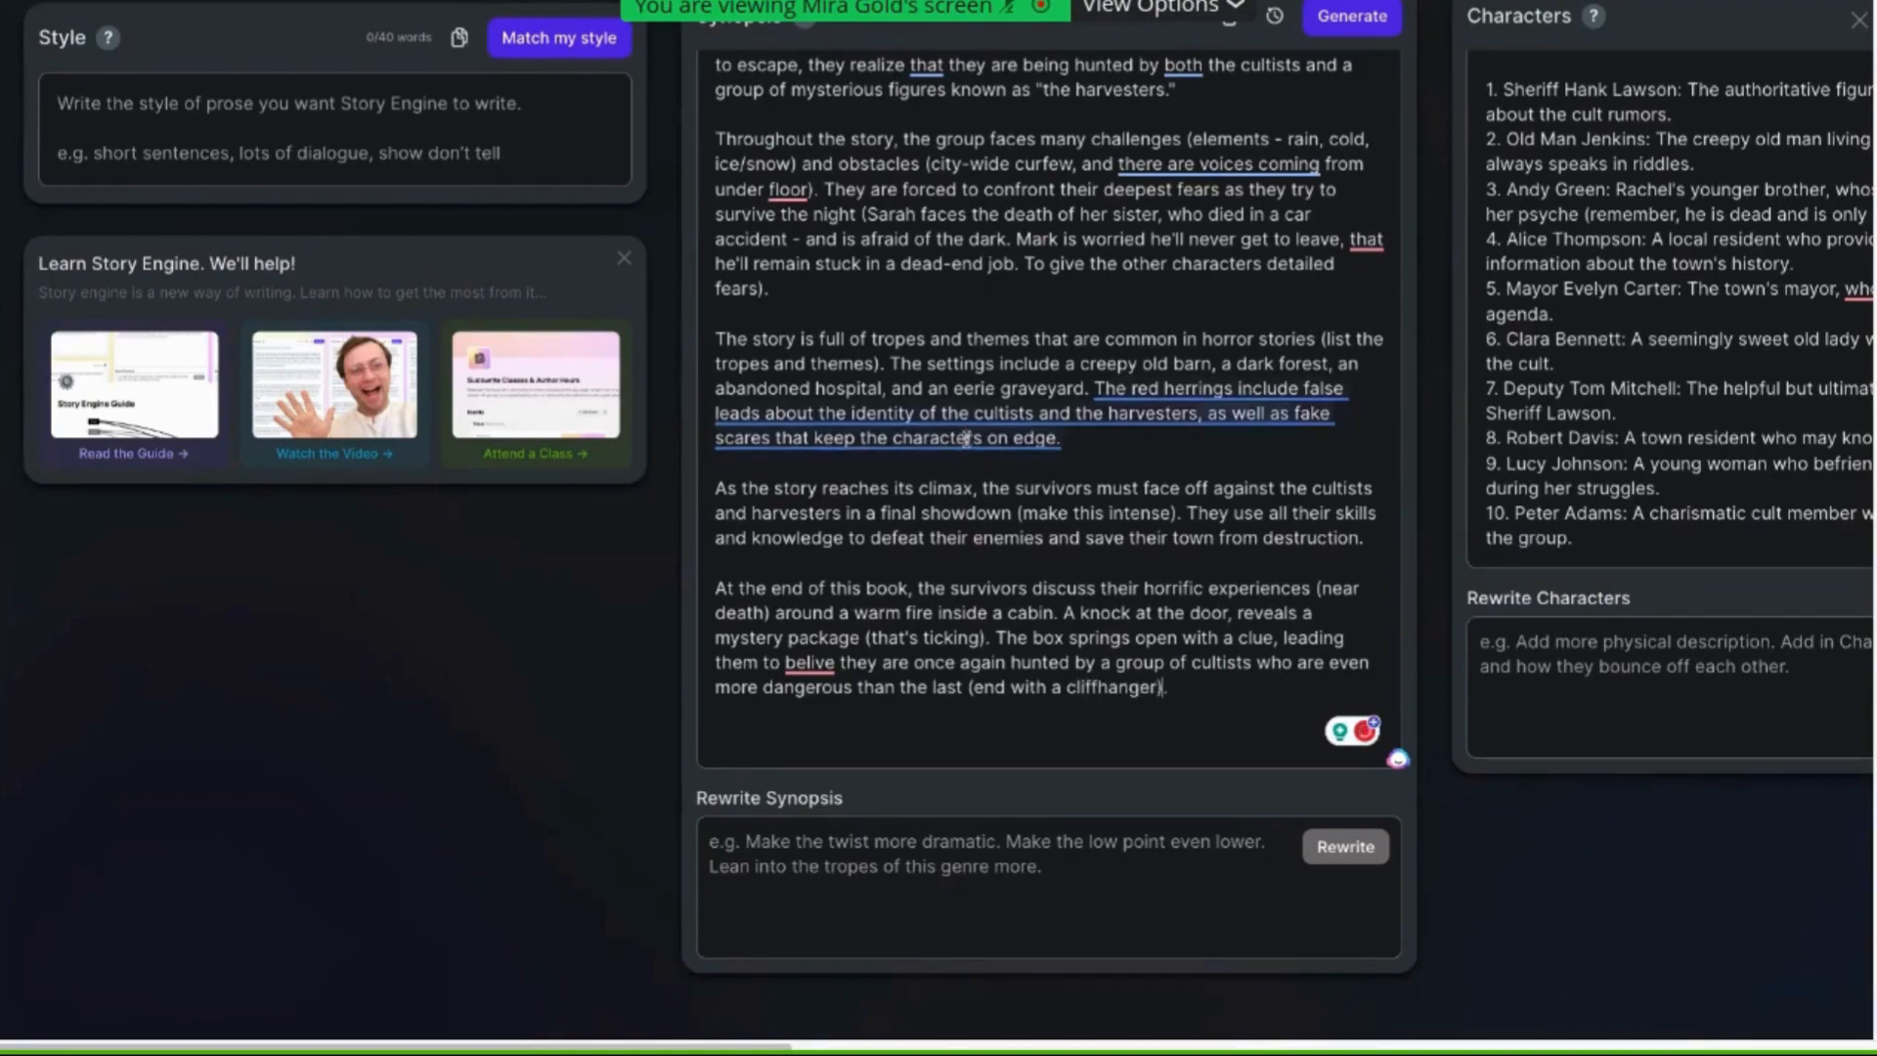
Move the title, series name and three book premises from the top of the synopsis to the end of the braindump
scroll(968, 437, up, 3)
scroll(965, 438, up, 4)
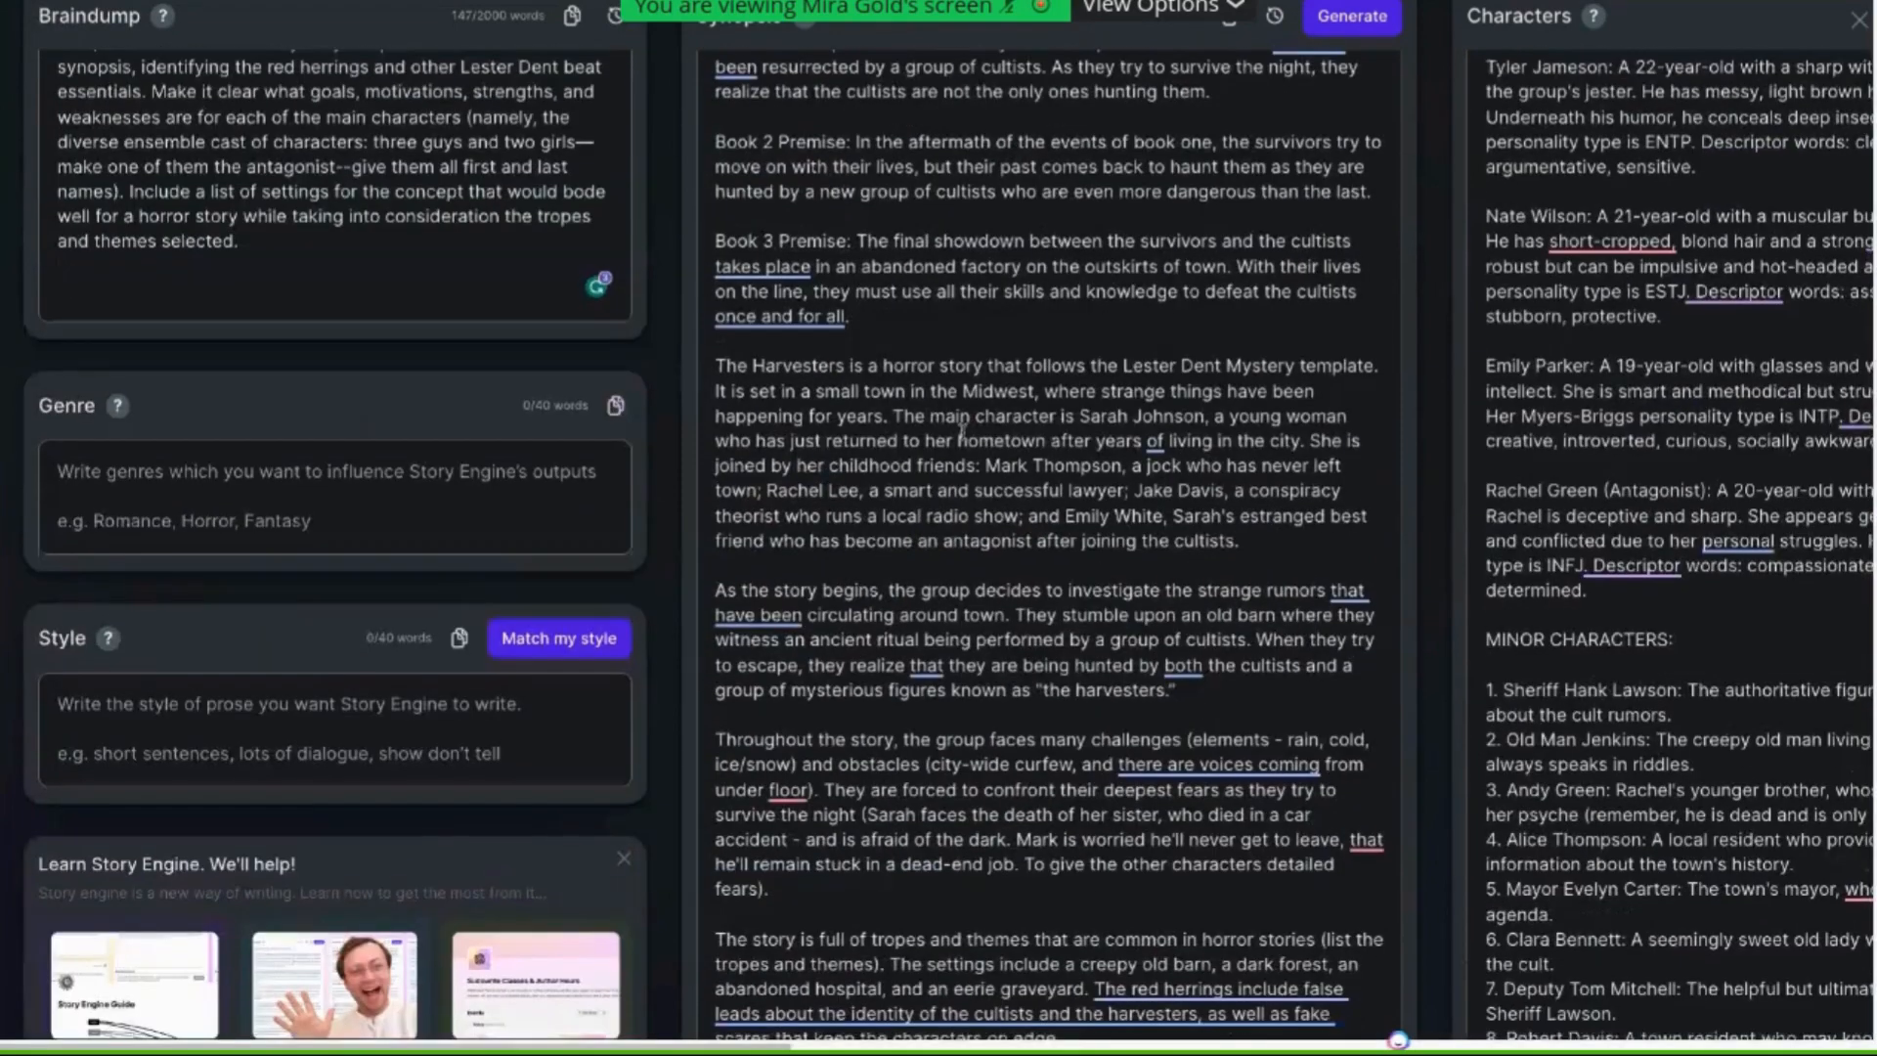
scroll(961, 436, up, 1)
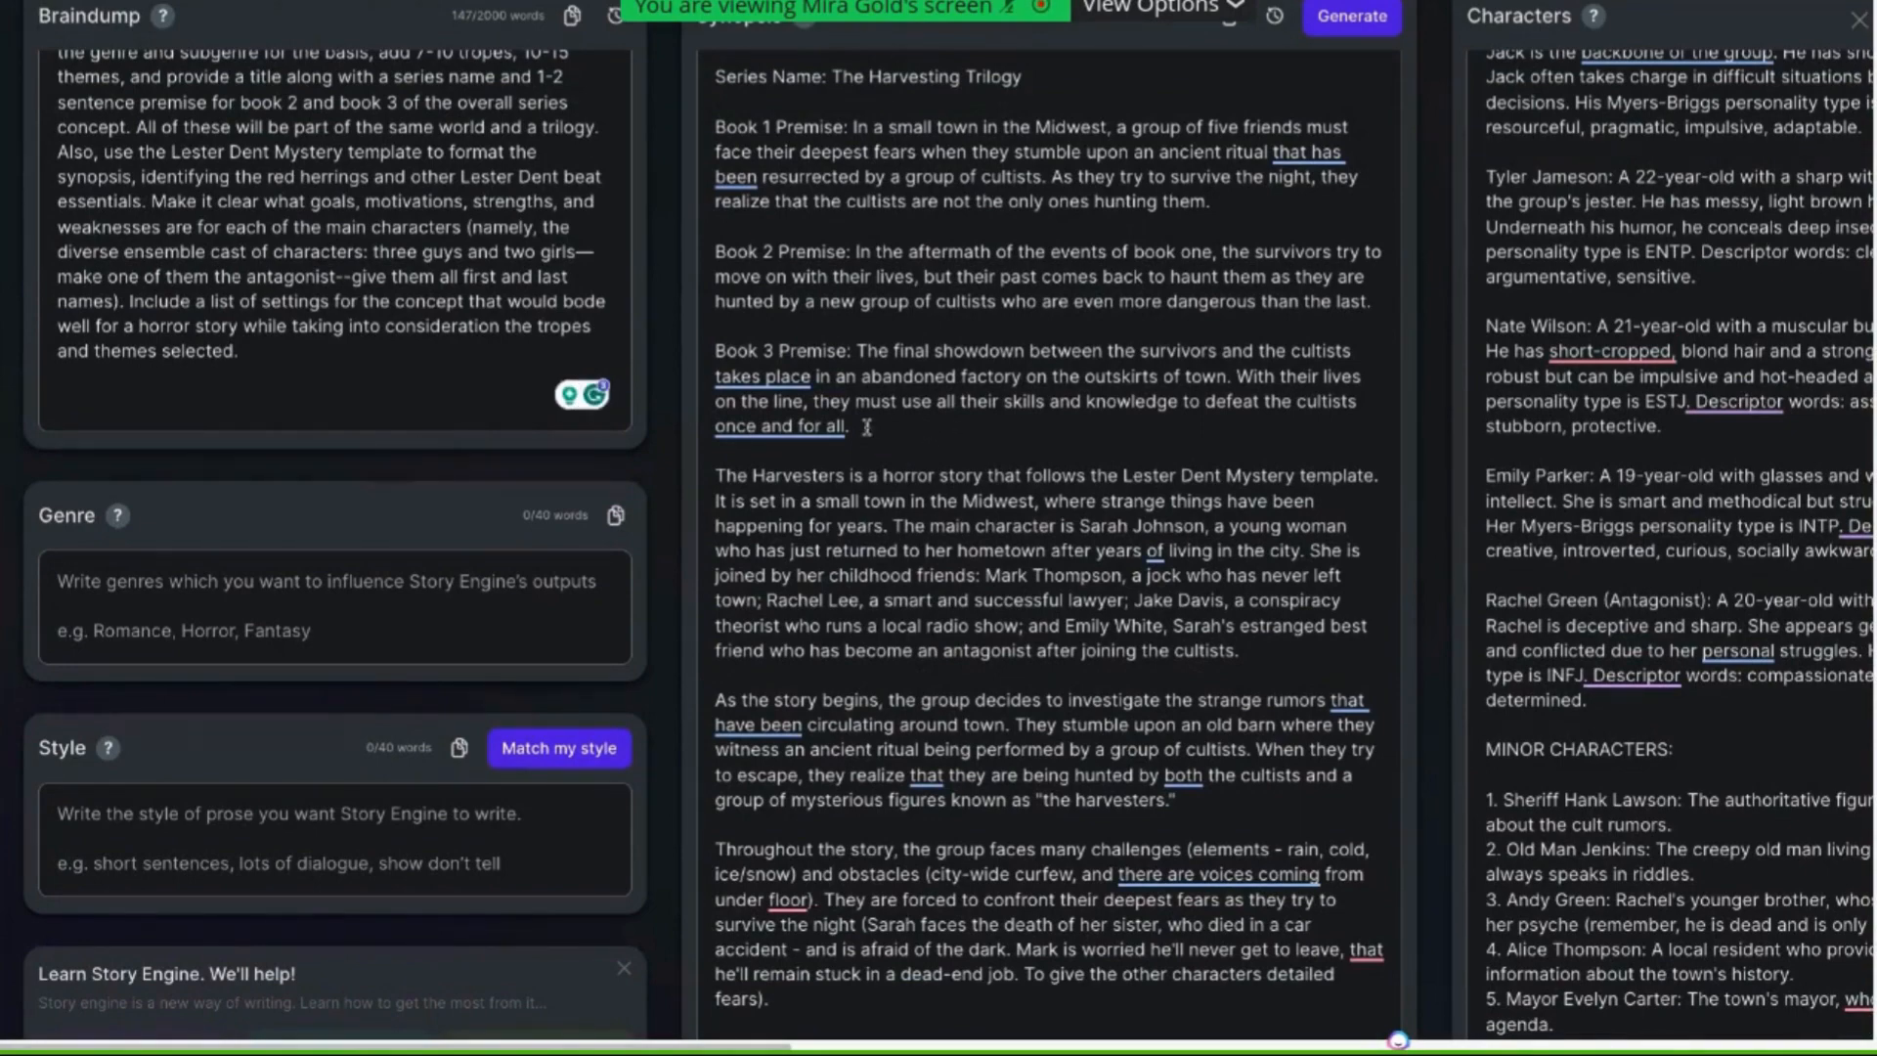
drag(849, 426, 717, 76)
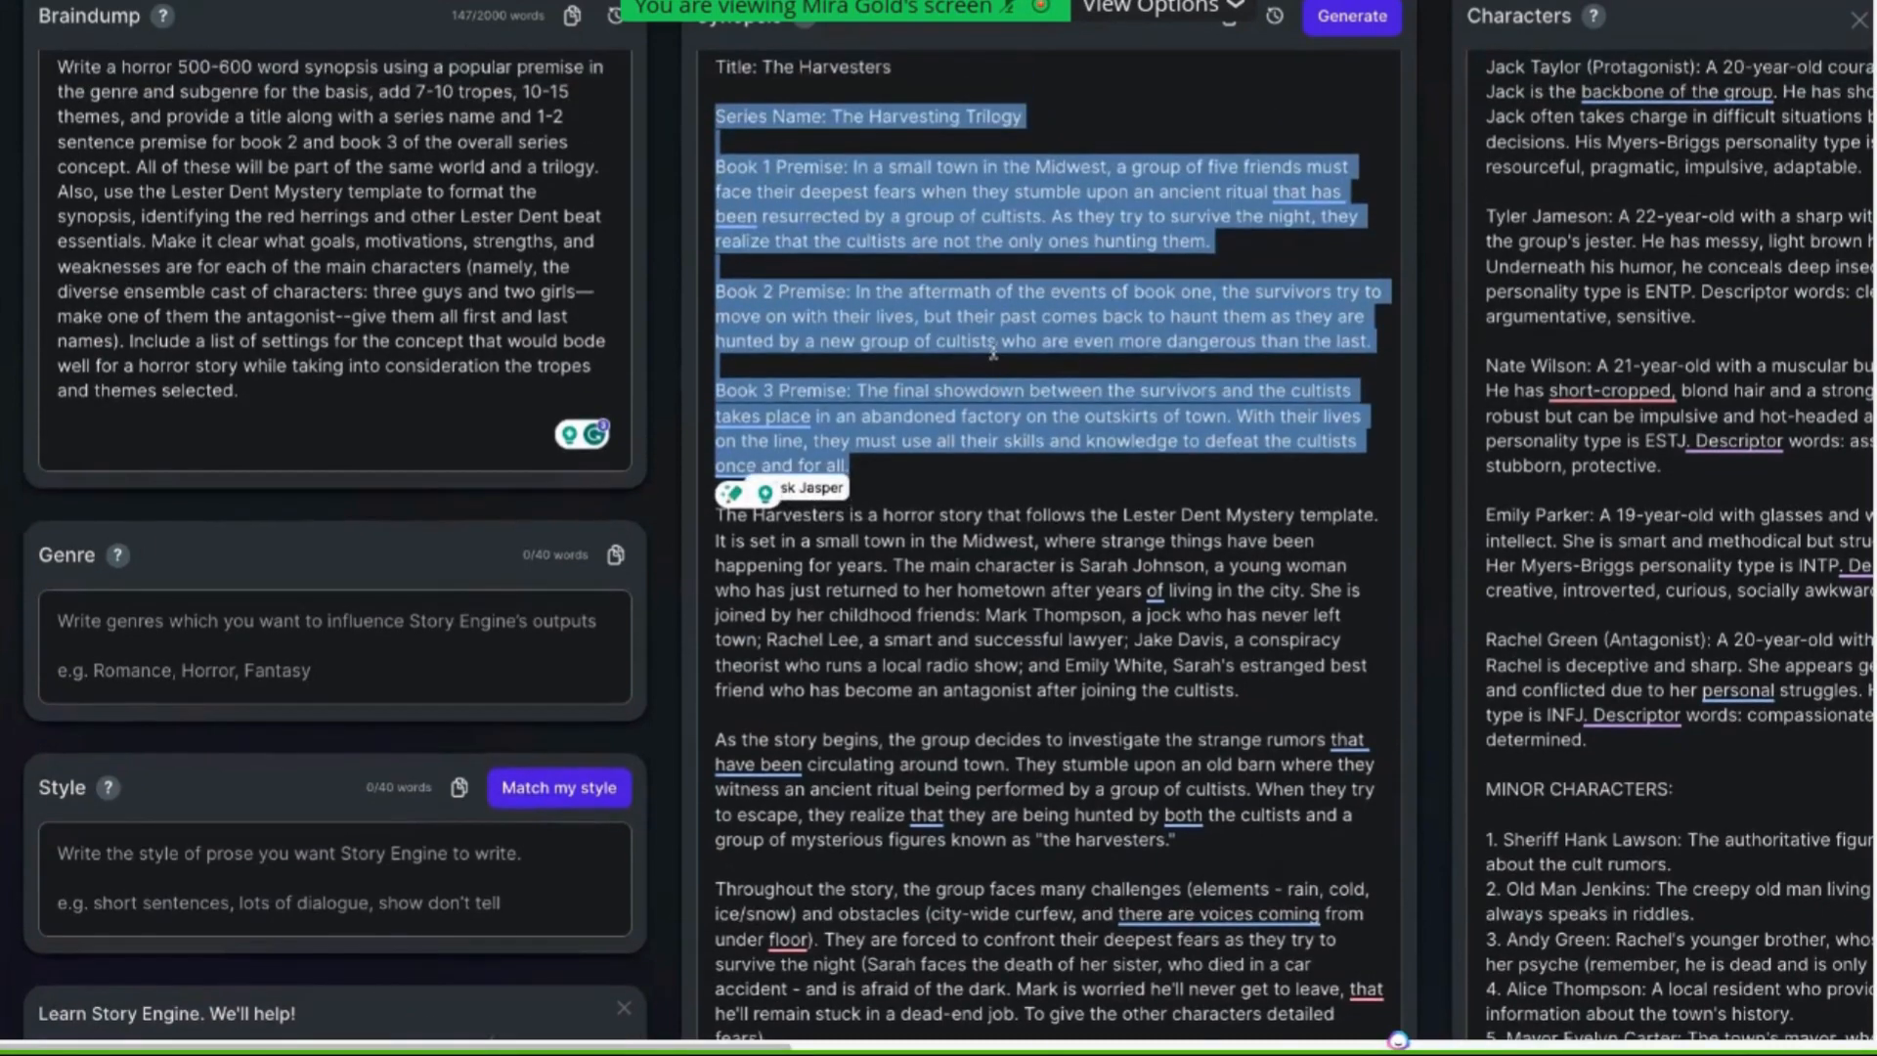
scroll(994, 350, up, 2)
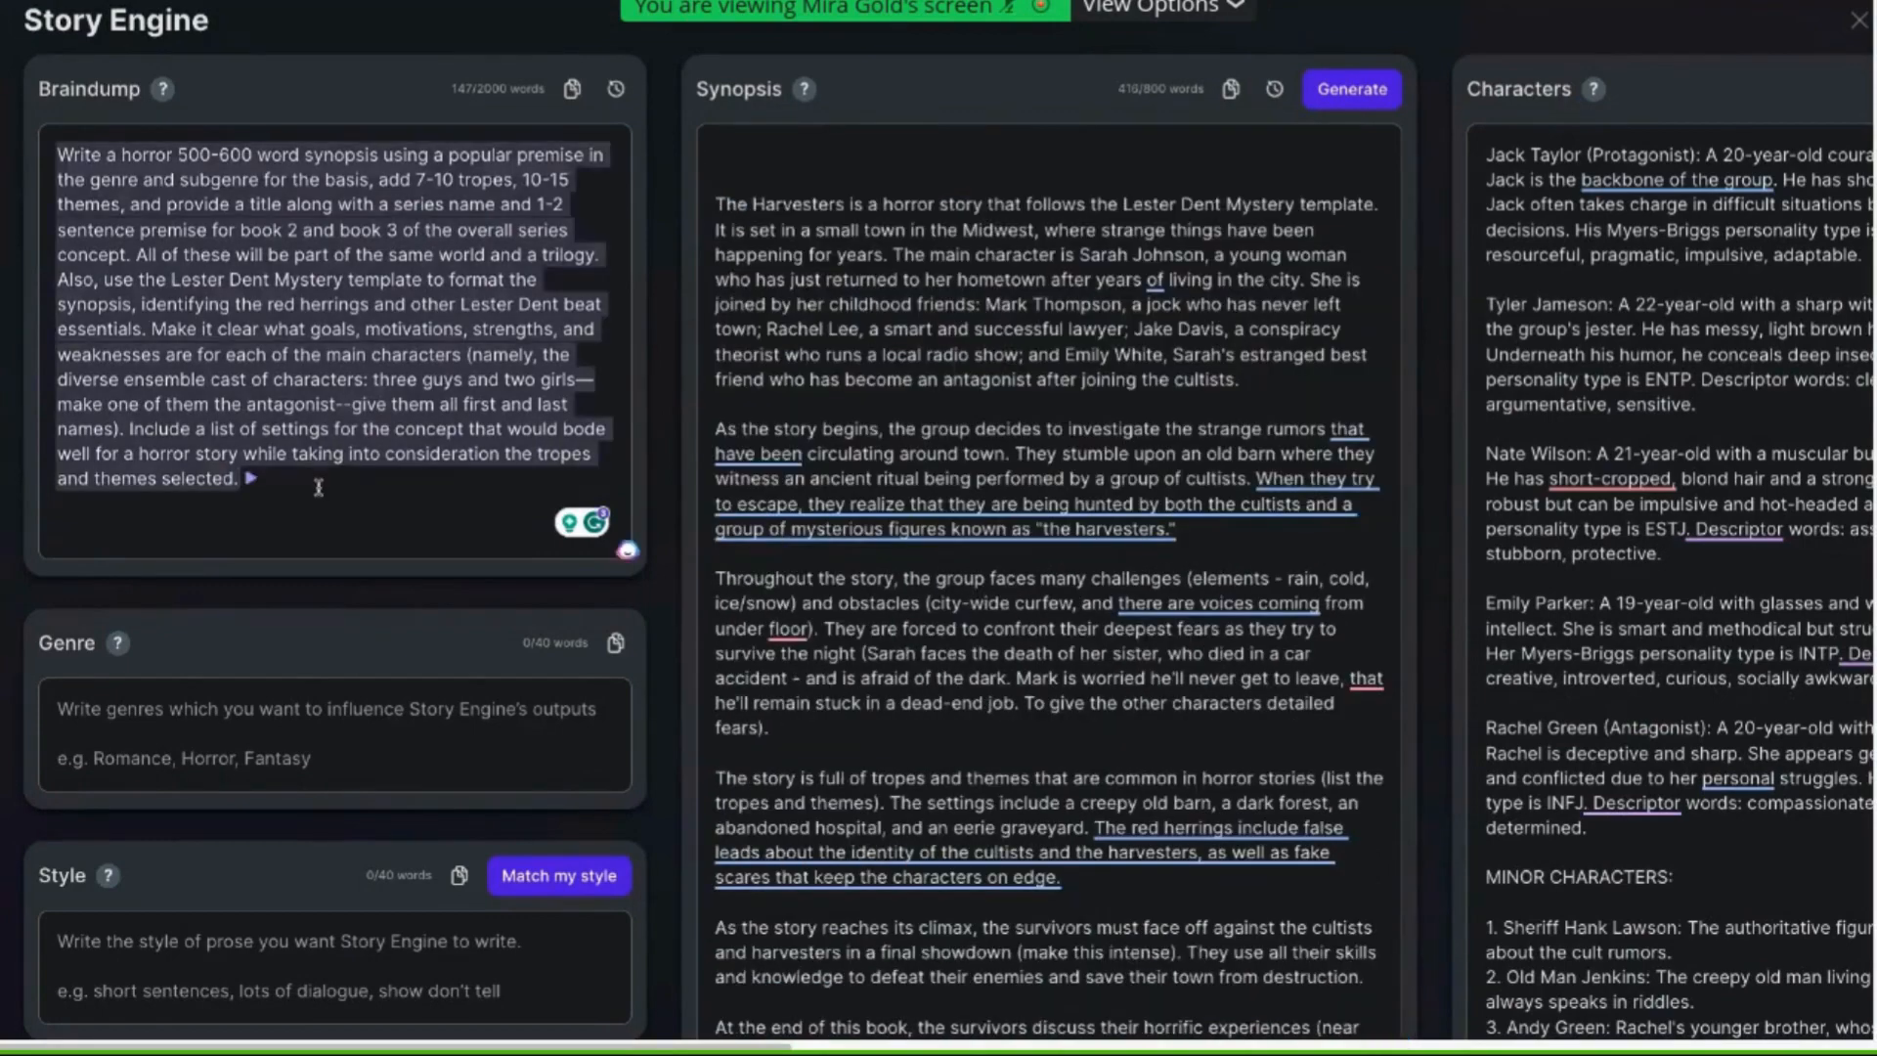
click(321, 488)
key(Return)
key(Return)
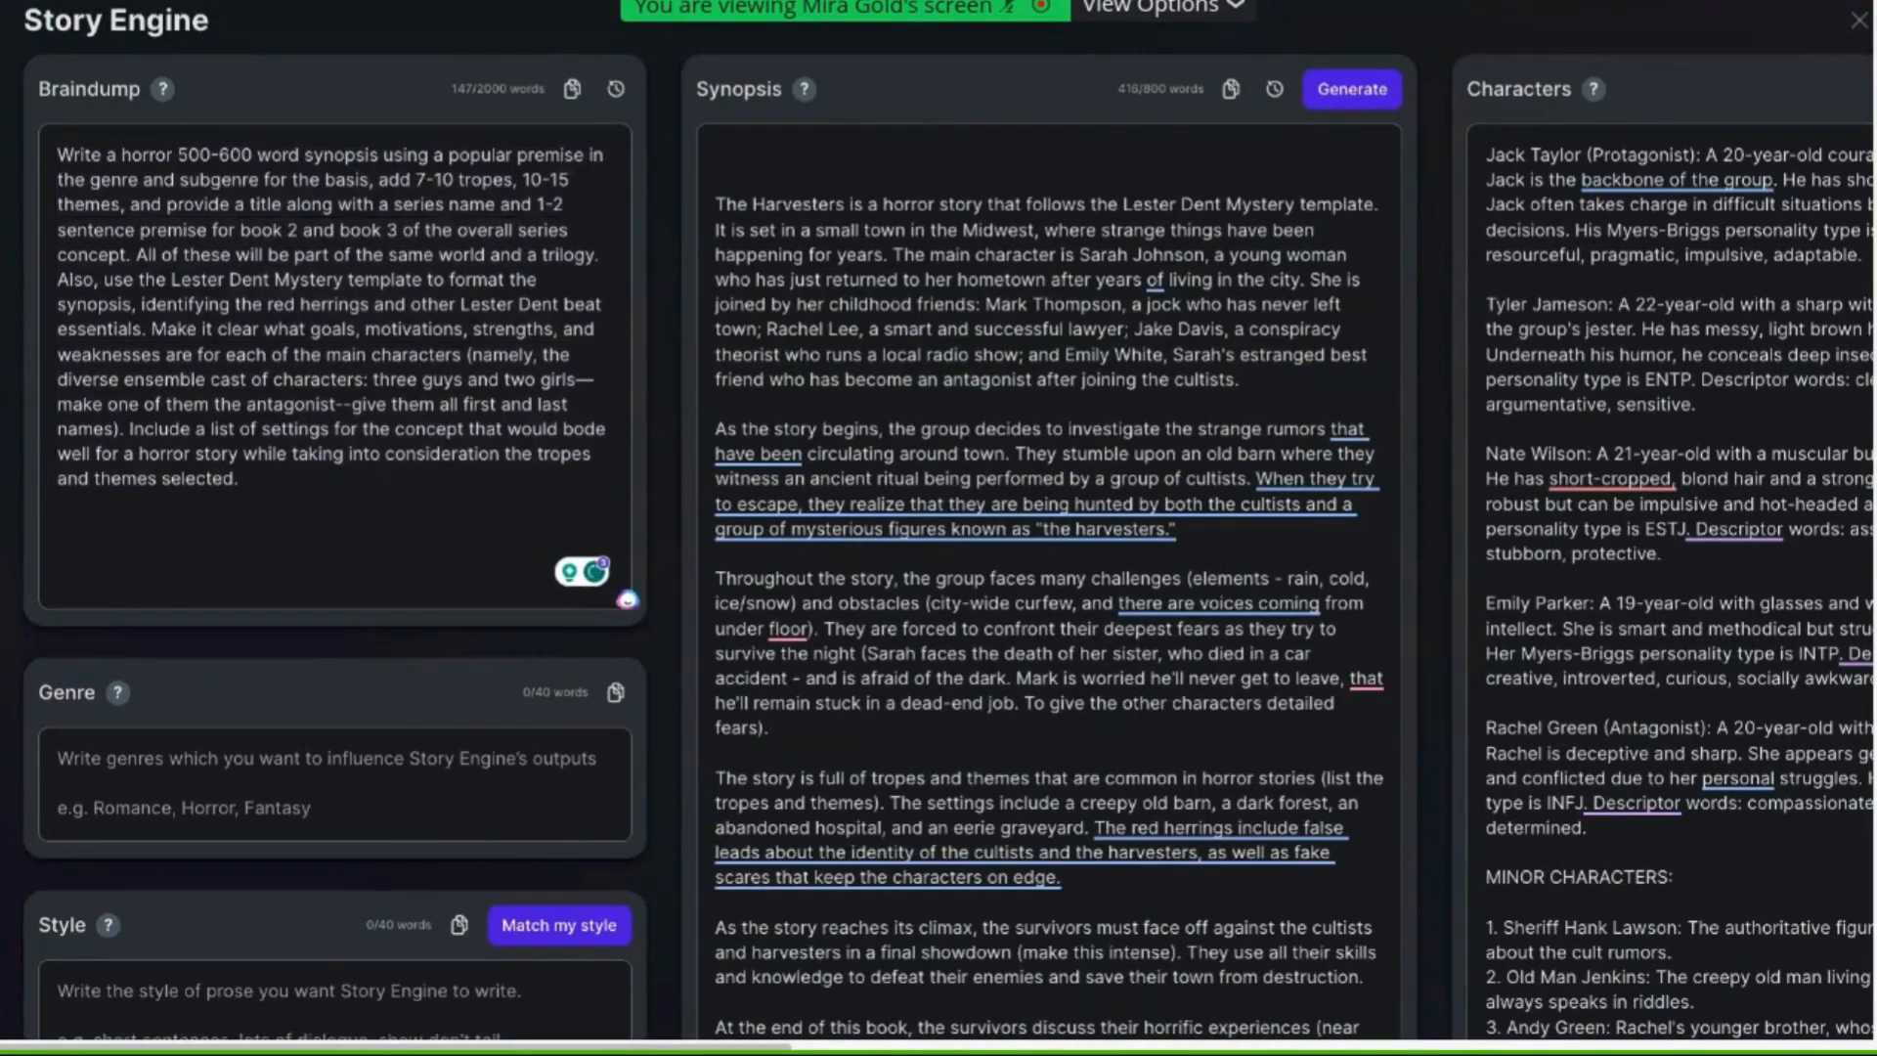
text(Title: The Harvesters  Series Name: The Harvesting Trilogy  Book 1 Premise: In a small town in the Midwest, a group of five friends must face their deepest fears when they stumble upon an ancient ritual that has been resurrected by a group of cultists. As they try to survive the night, they realize that the cultists are not the only ones hunting them.  Book 2 Premise: In the aftermath of the events of book one, the survivors try to move on with their lives, but their past comes back to haunt them as they are hunted by a new group of cultists who are even more dangerous than the last.  Book 3 Premise: The final showdown between the survivors and the cultists takes place in an abandoned factory on the outskirts of town. With their lives on the line, they must use all their skills and knowledge to defeat the cultists once and for all.)
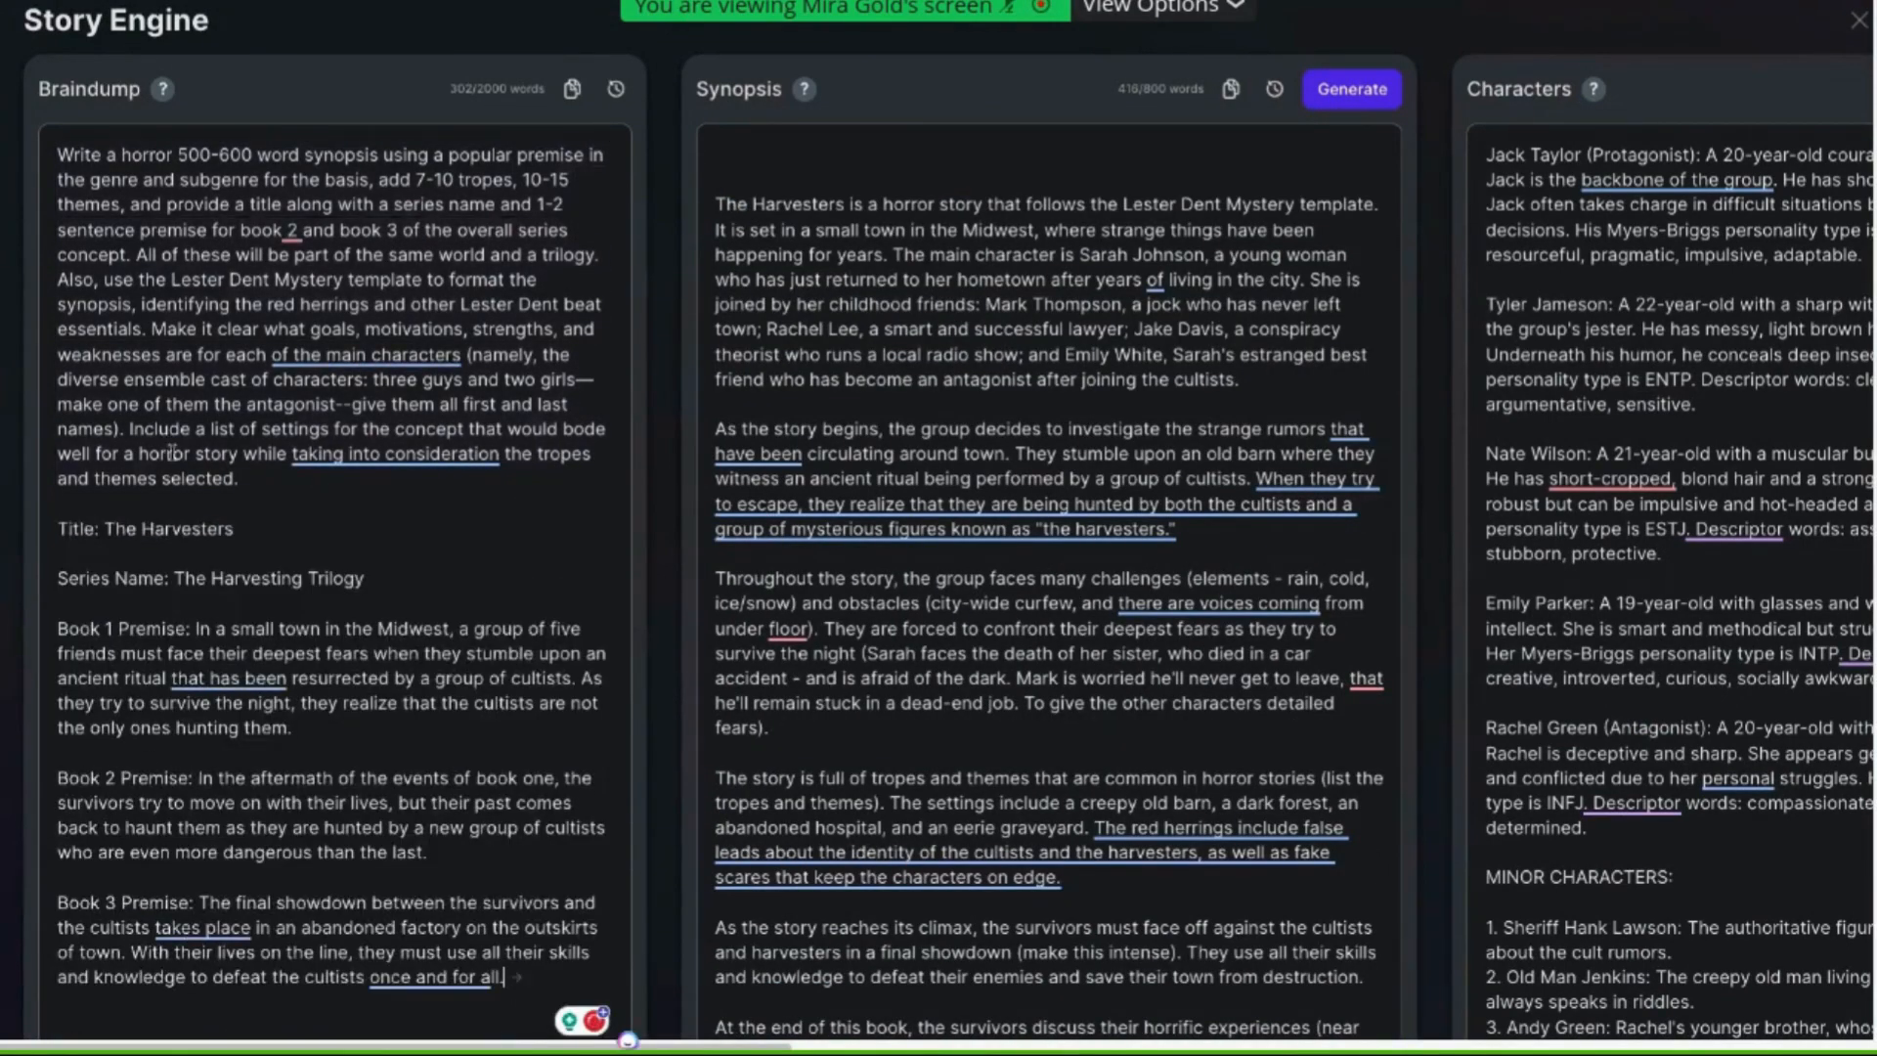
Delete the original prompt text from the braindump, keeping only the title, series name and premises
drag(241, 480, 46, 149)
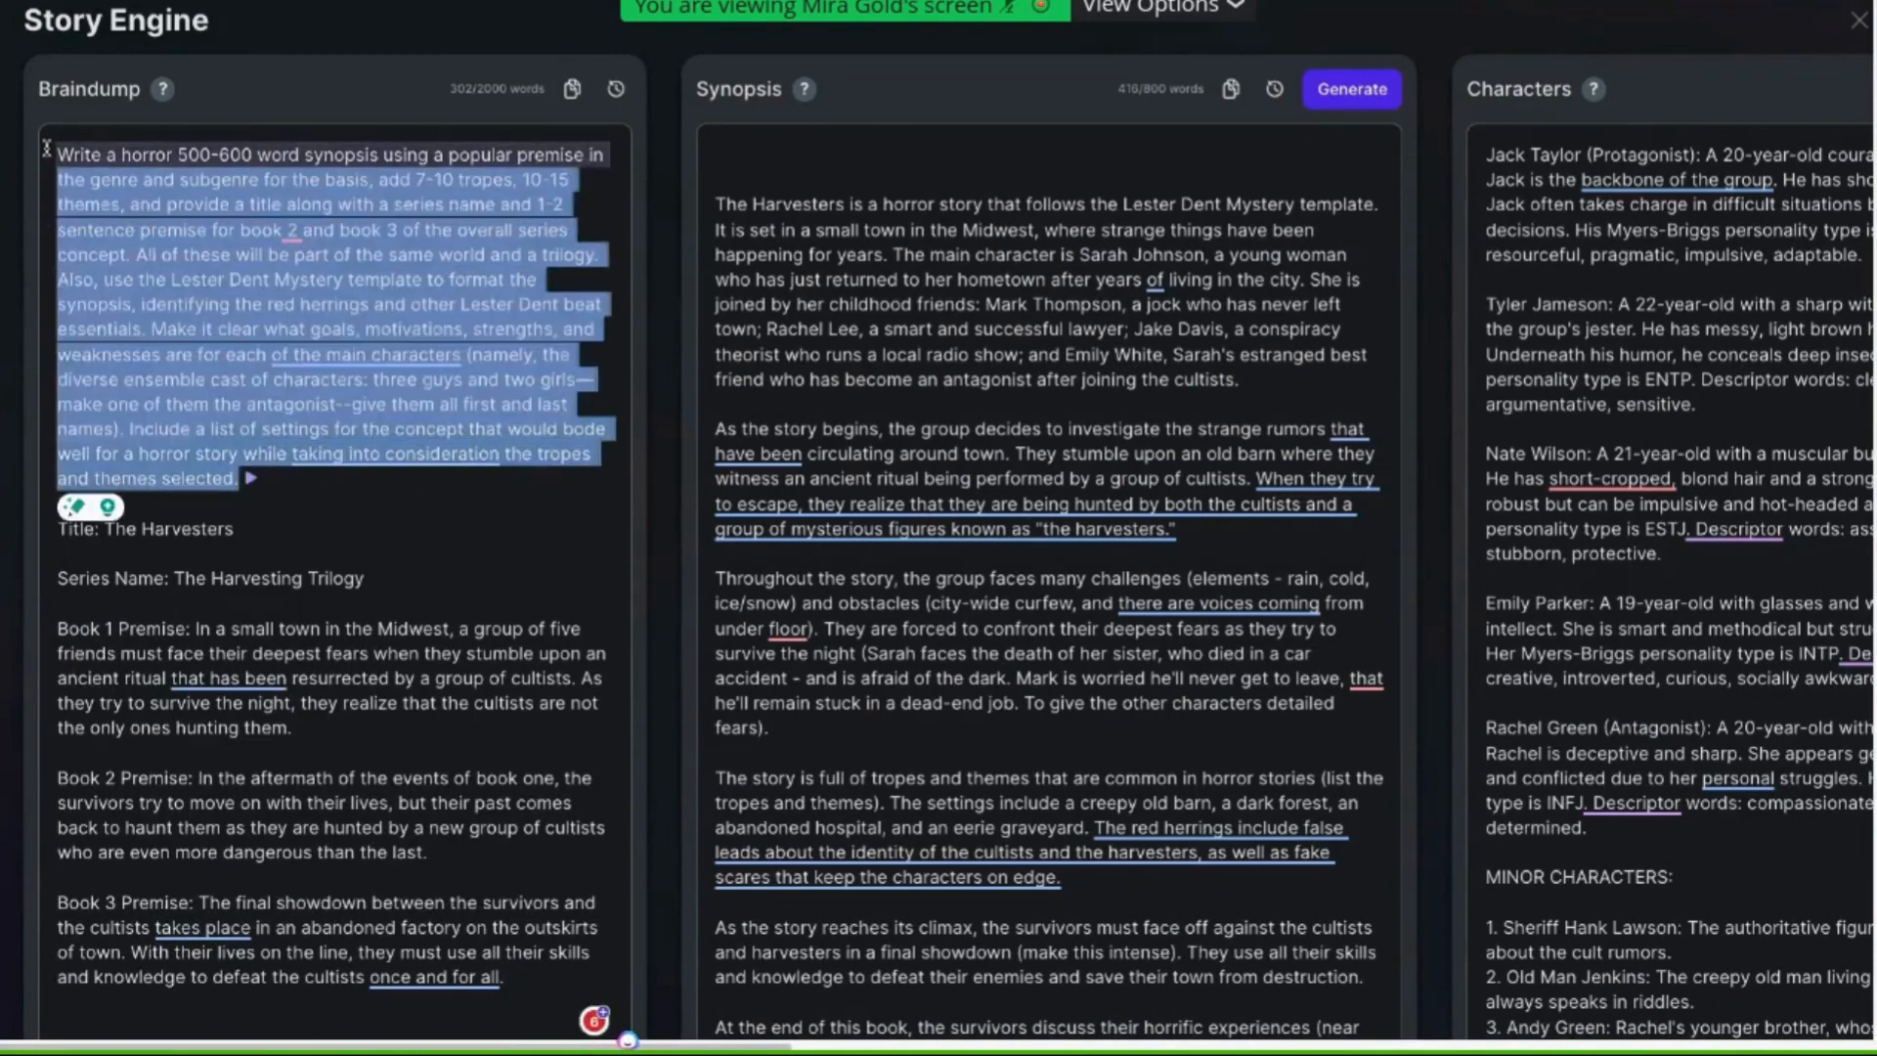
key(BackSpace)
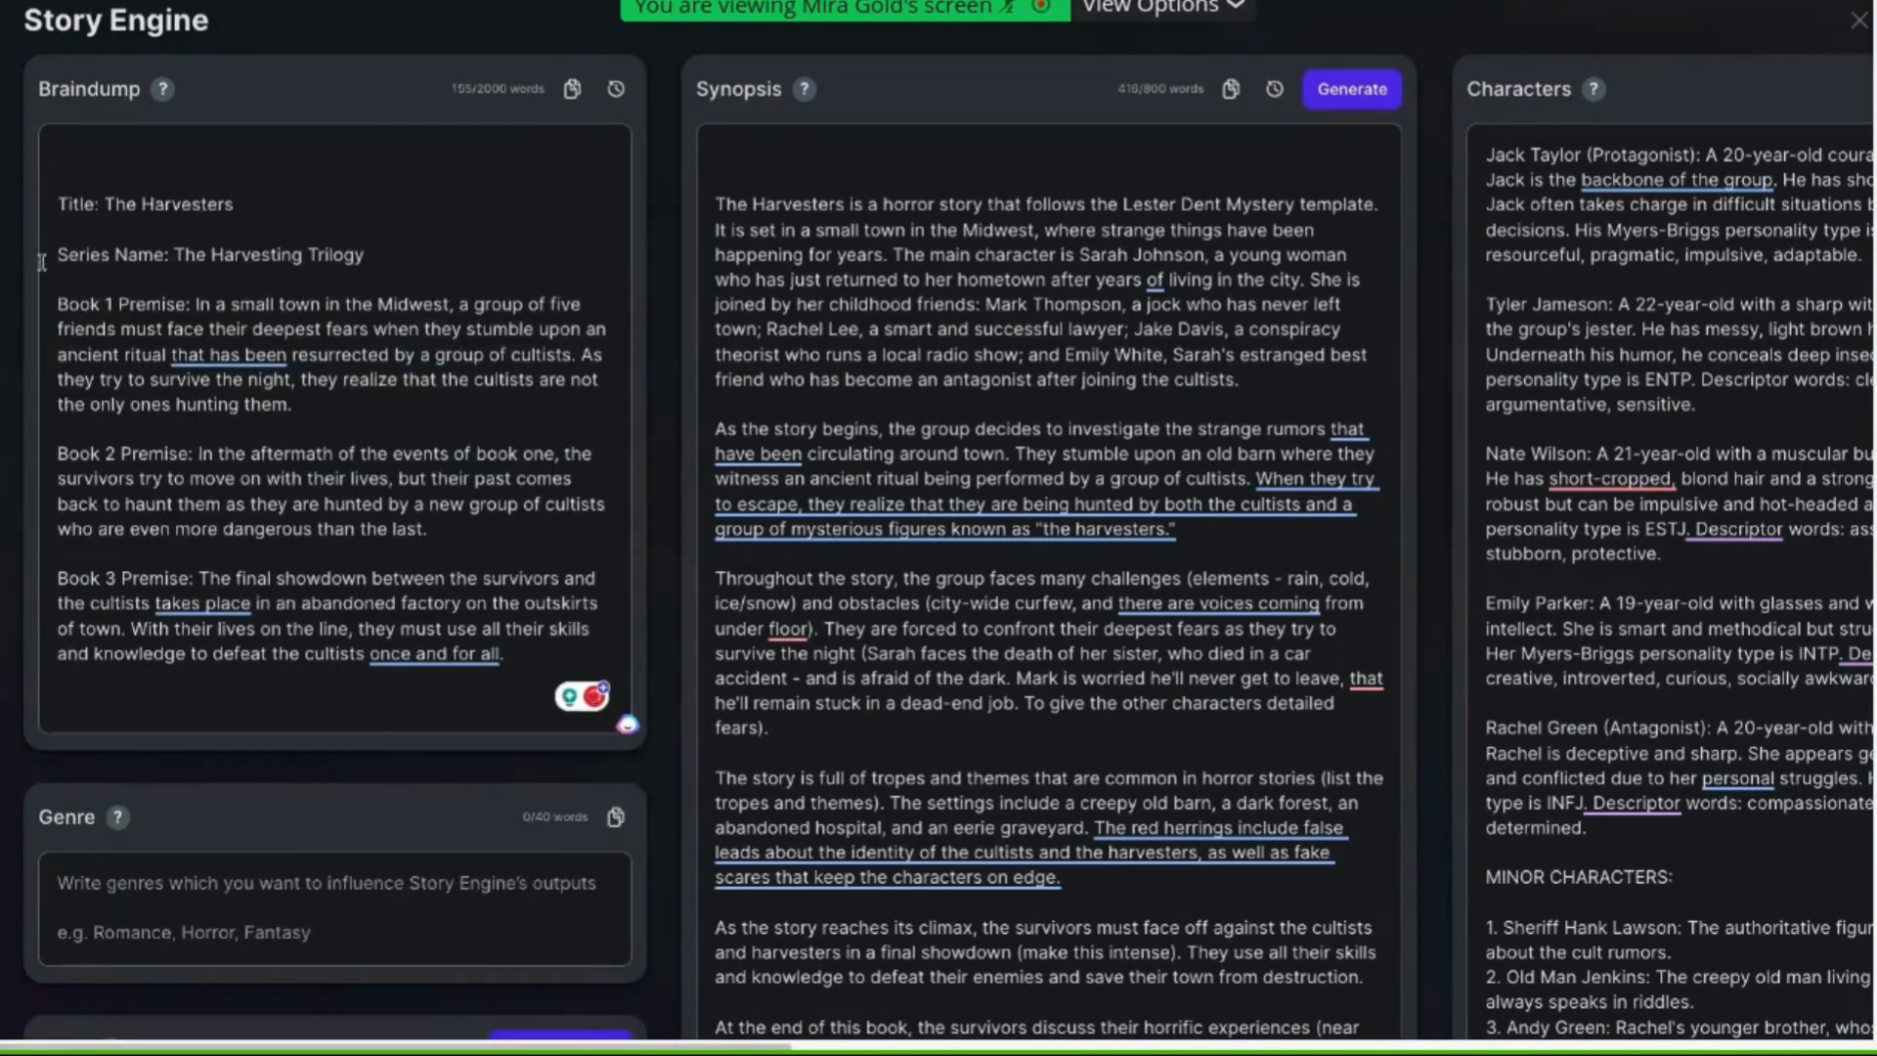
Close Story Engine and open the Prompt 2 (Character List) document
scroll(42, 256, down, 1)
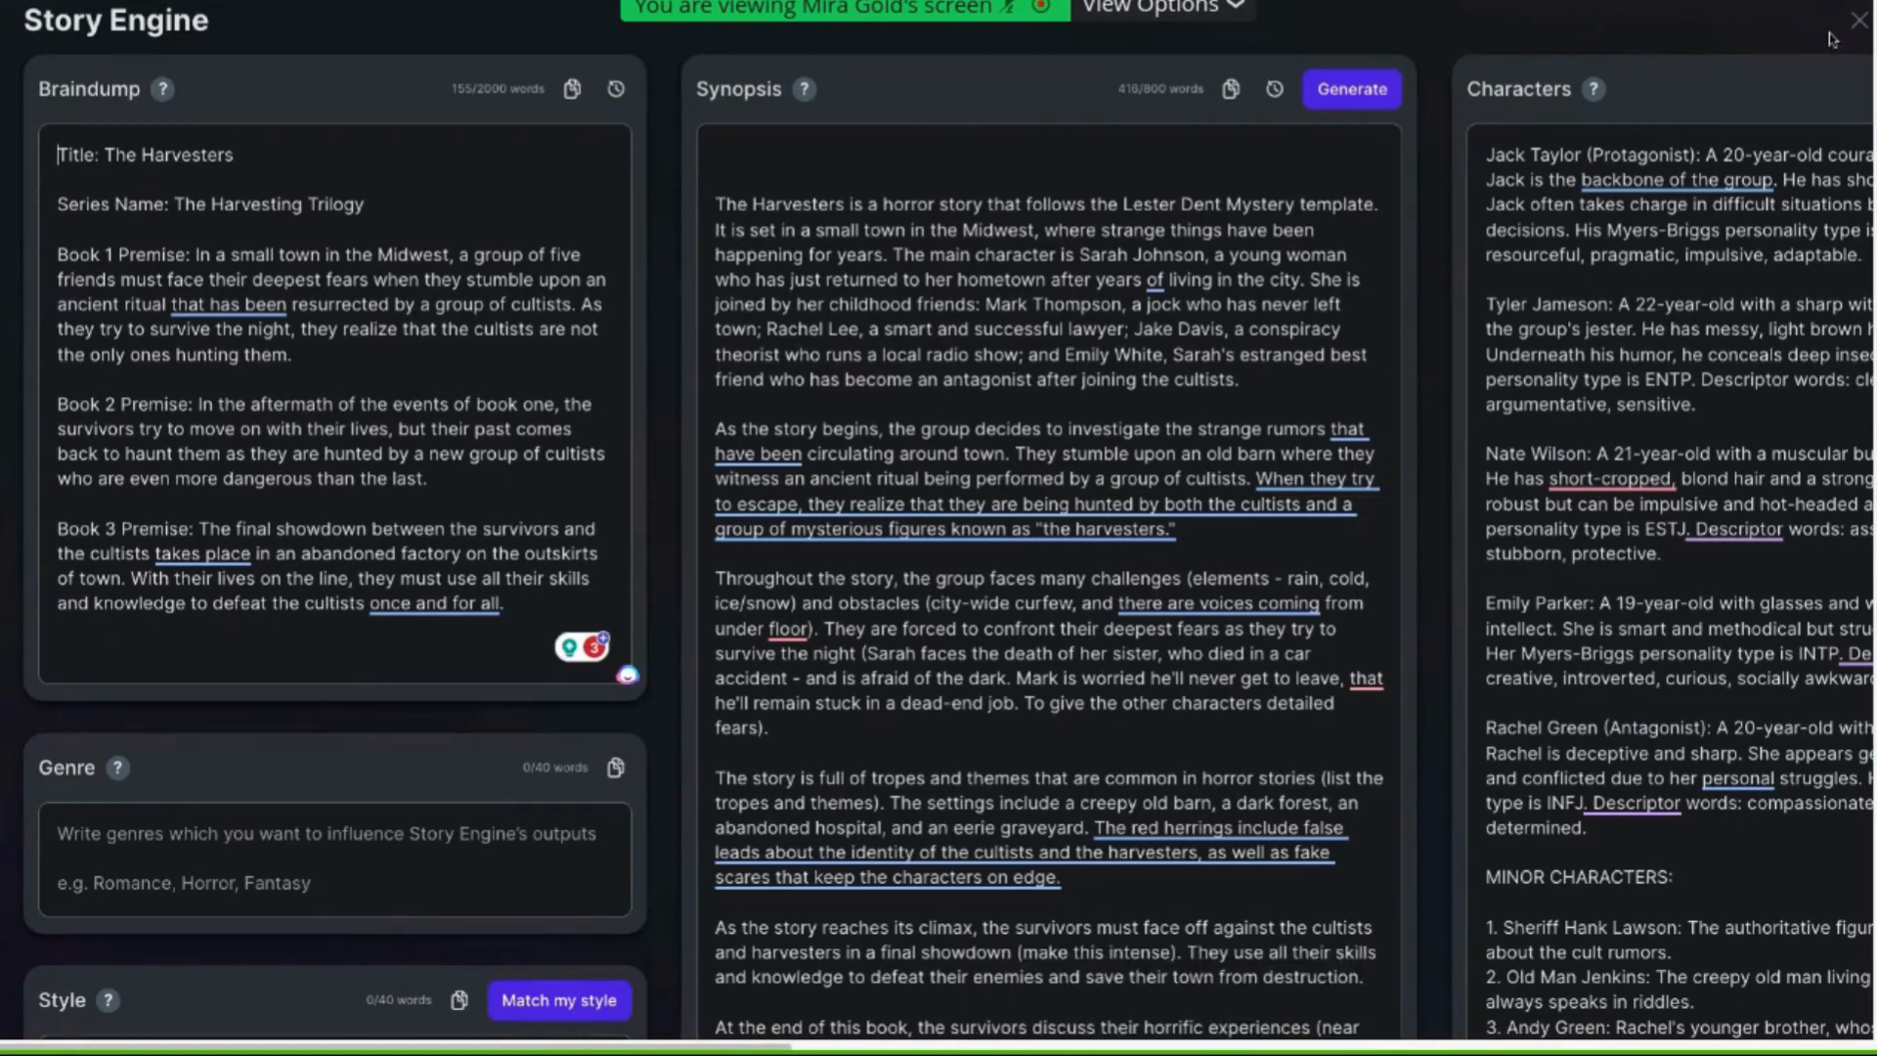
click(1857, 25)
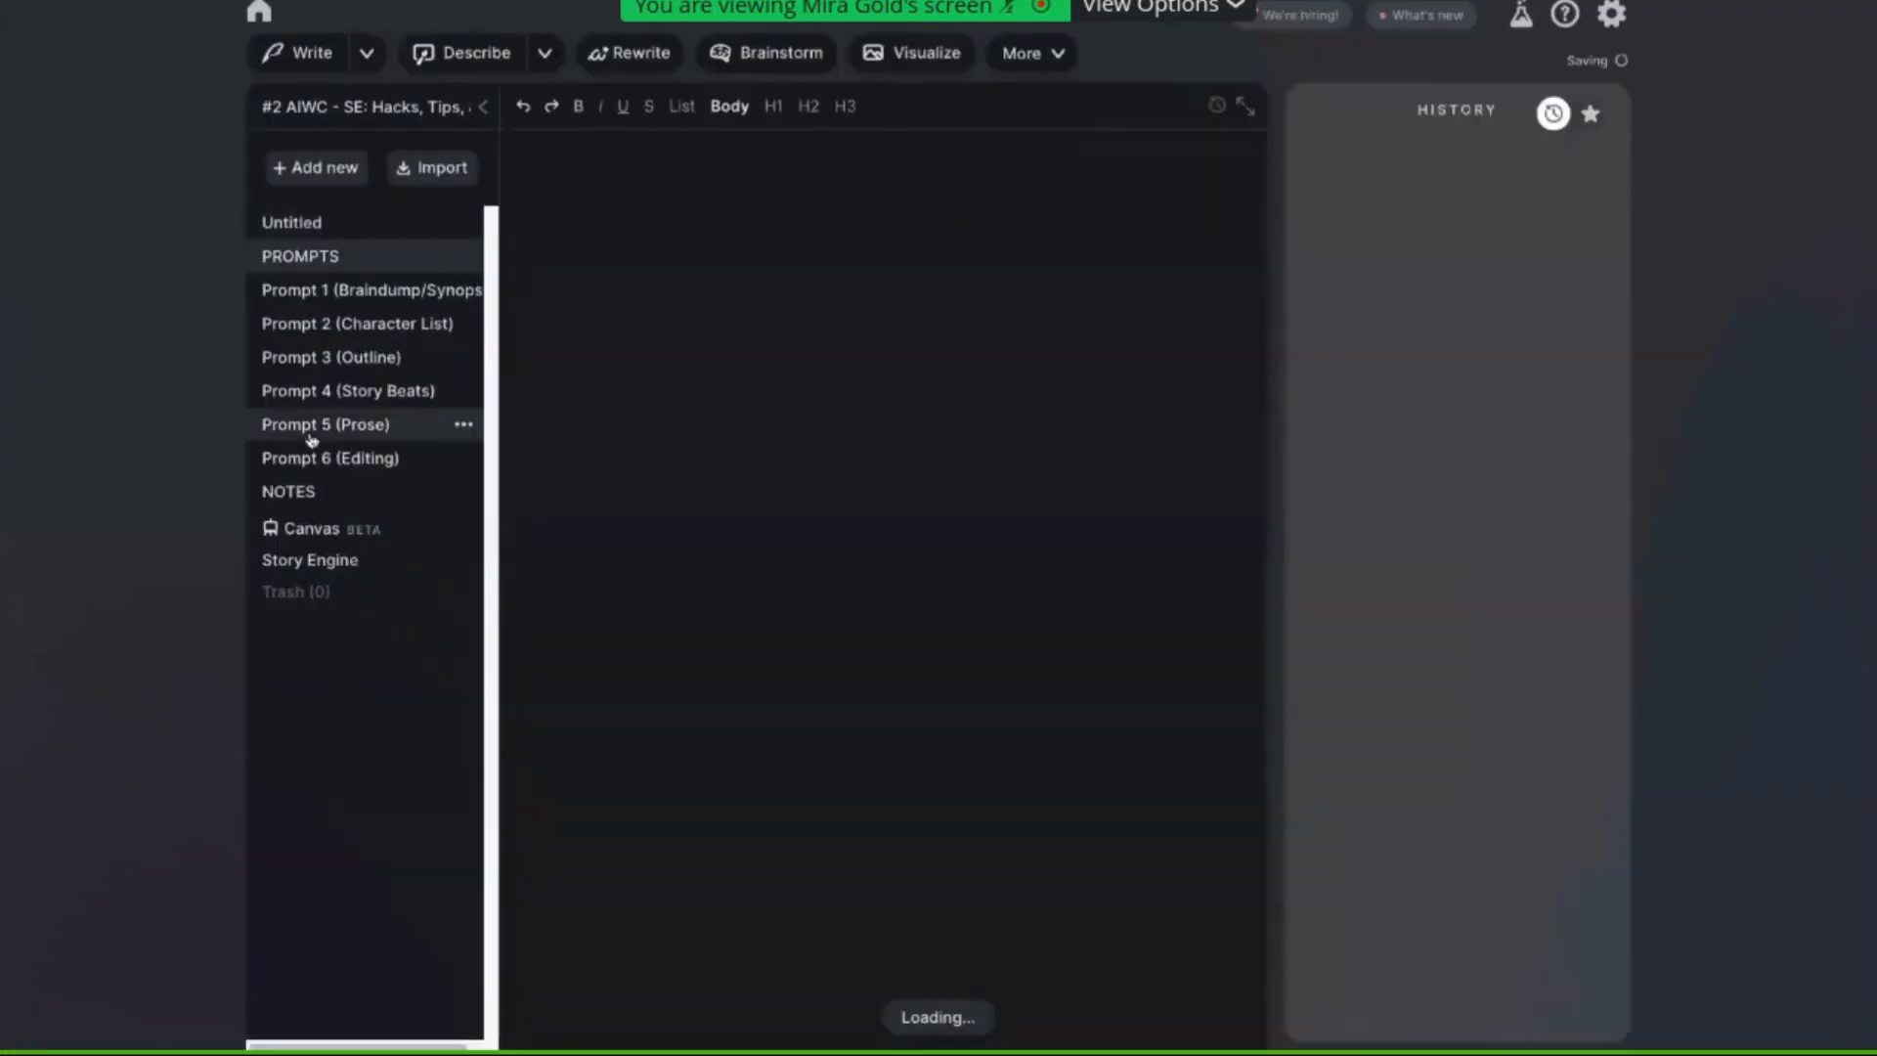
click(362, 330)
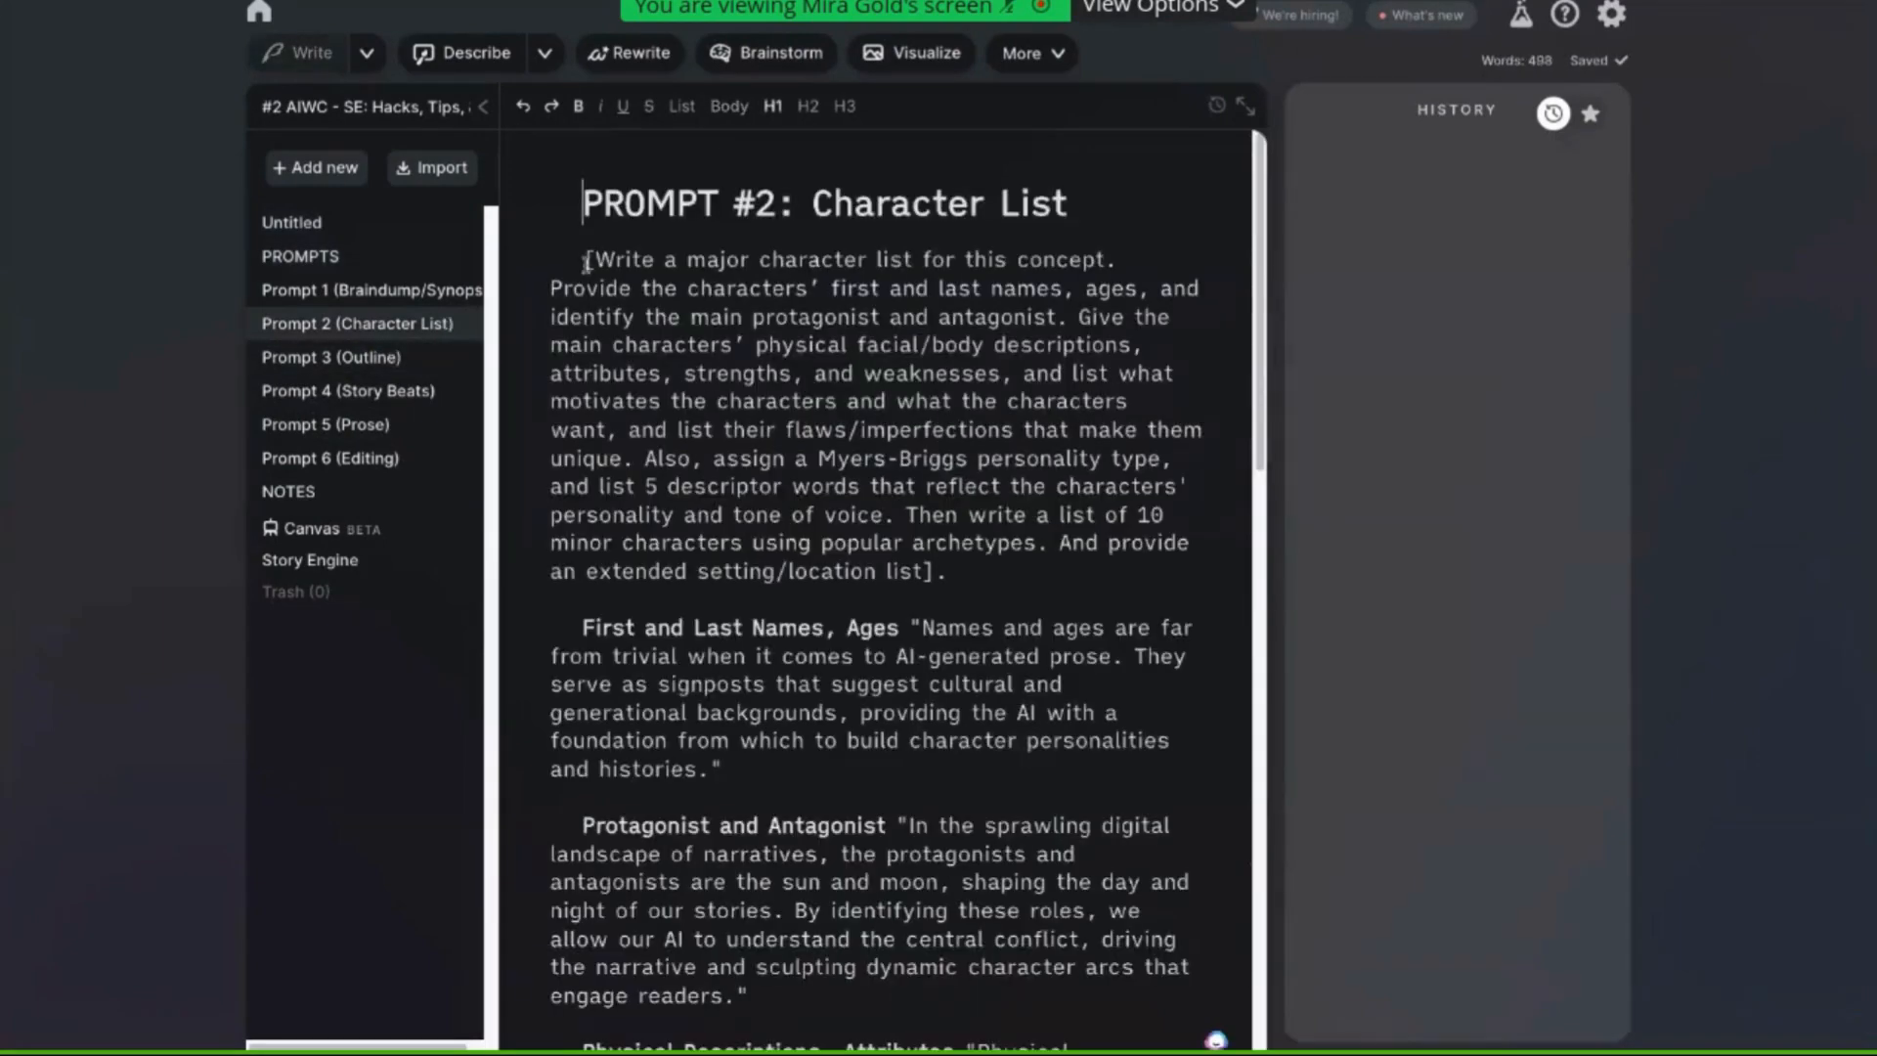
Select and copy the whole bracketed character list prompt paragraph in the Prompt 2 document
drag(580, 259, 987, 515)
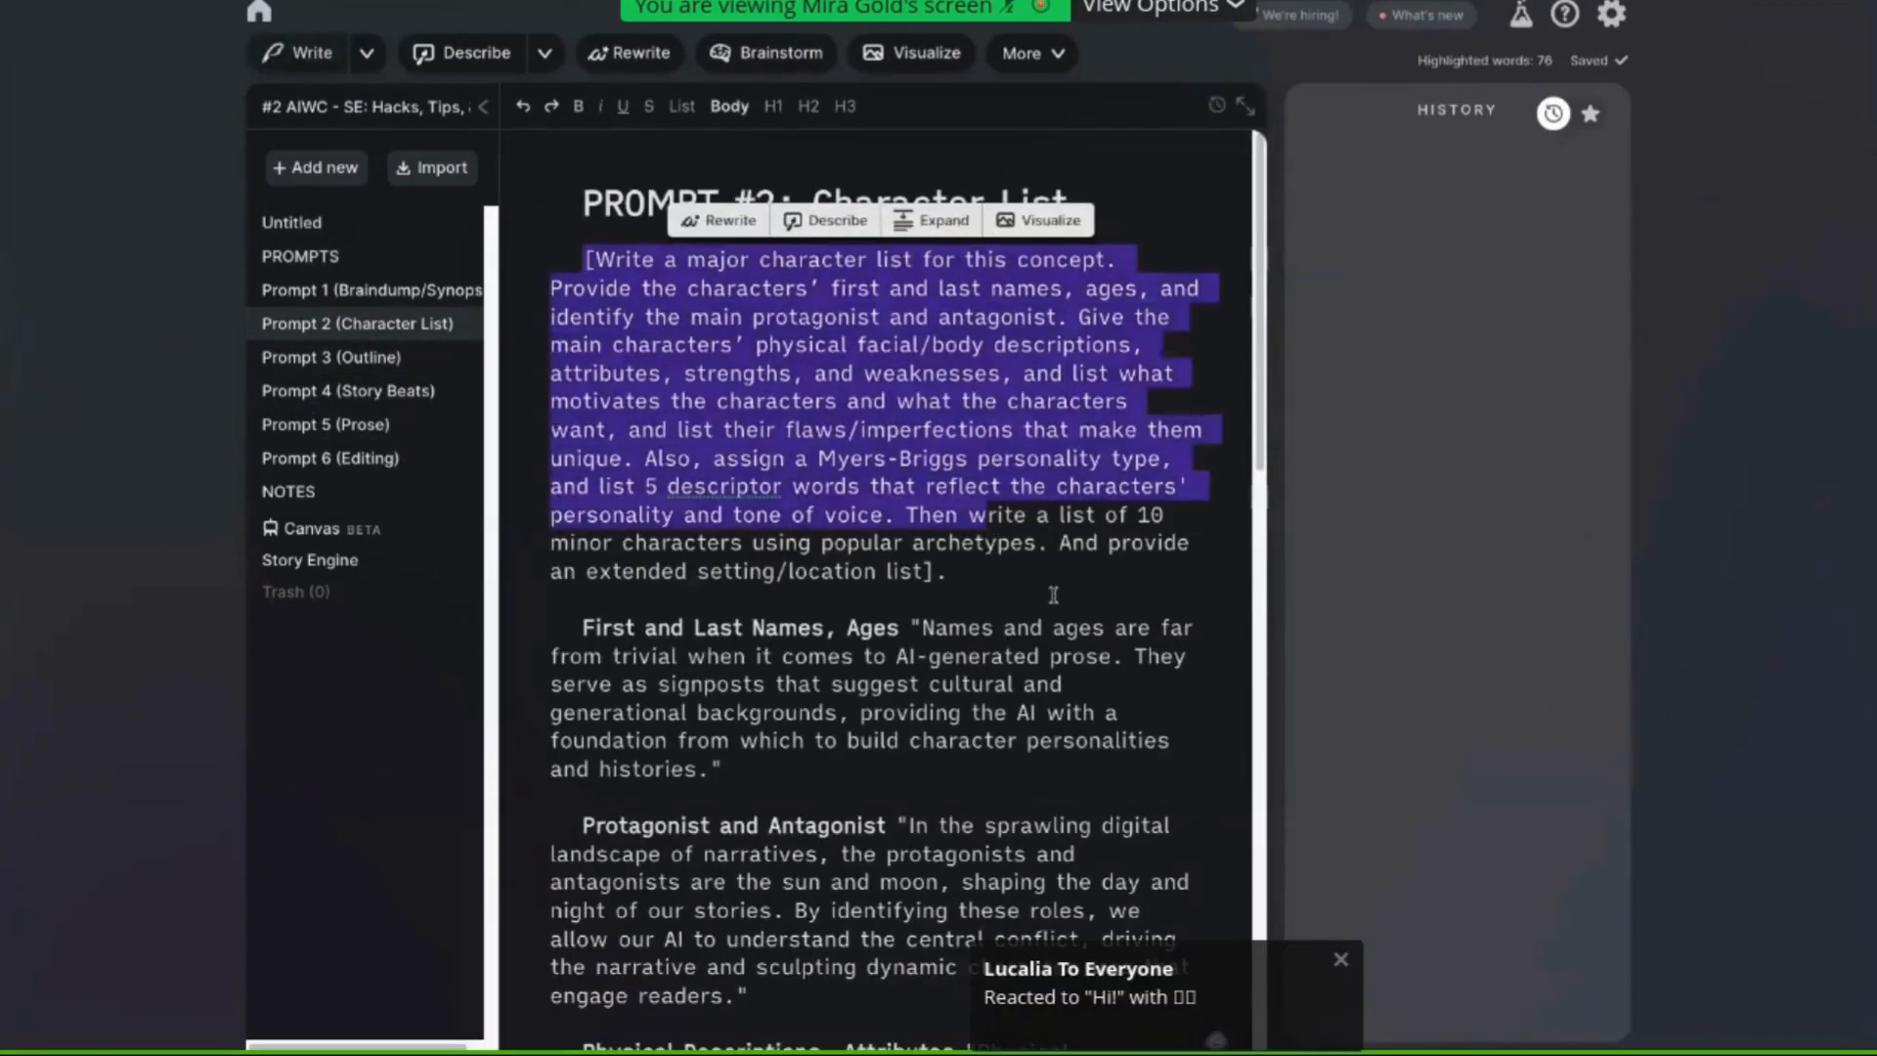
drag(1054, 595, 1054, 594)
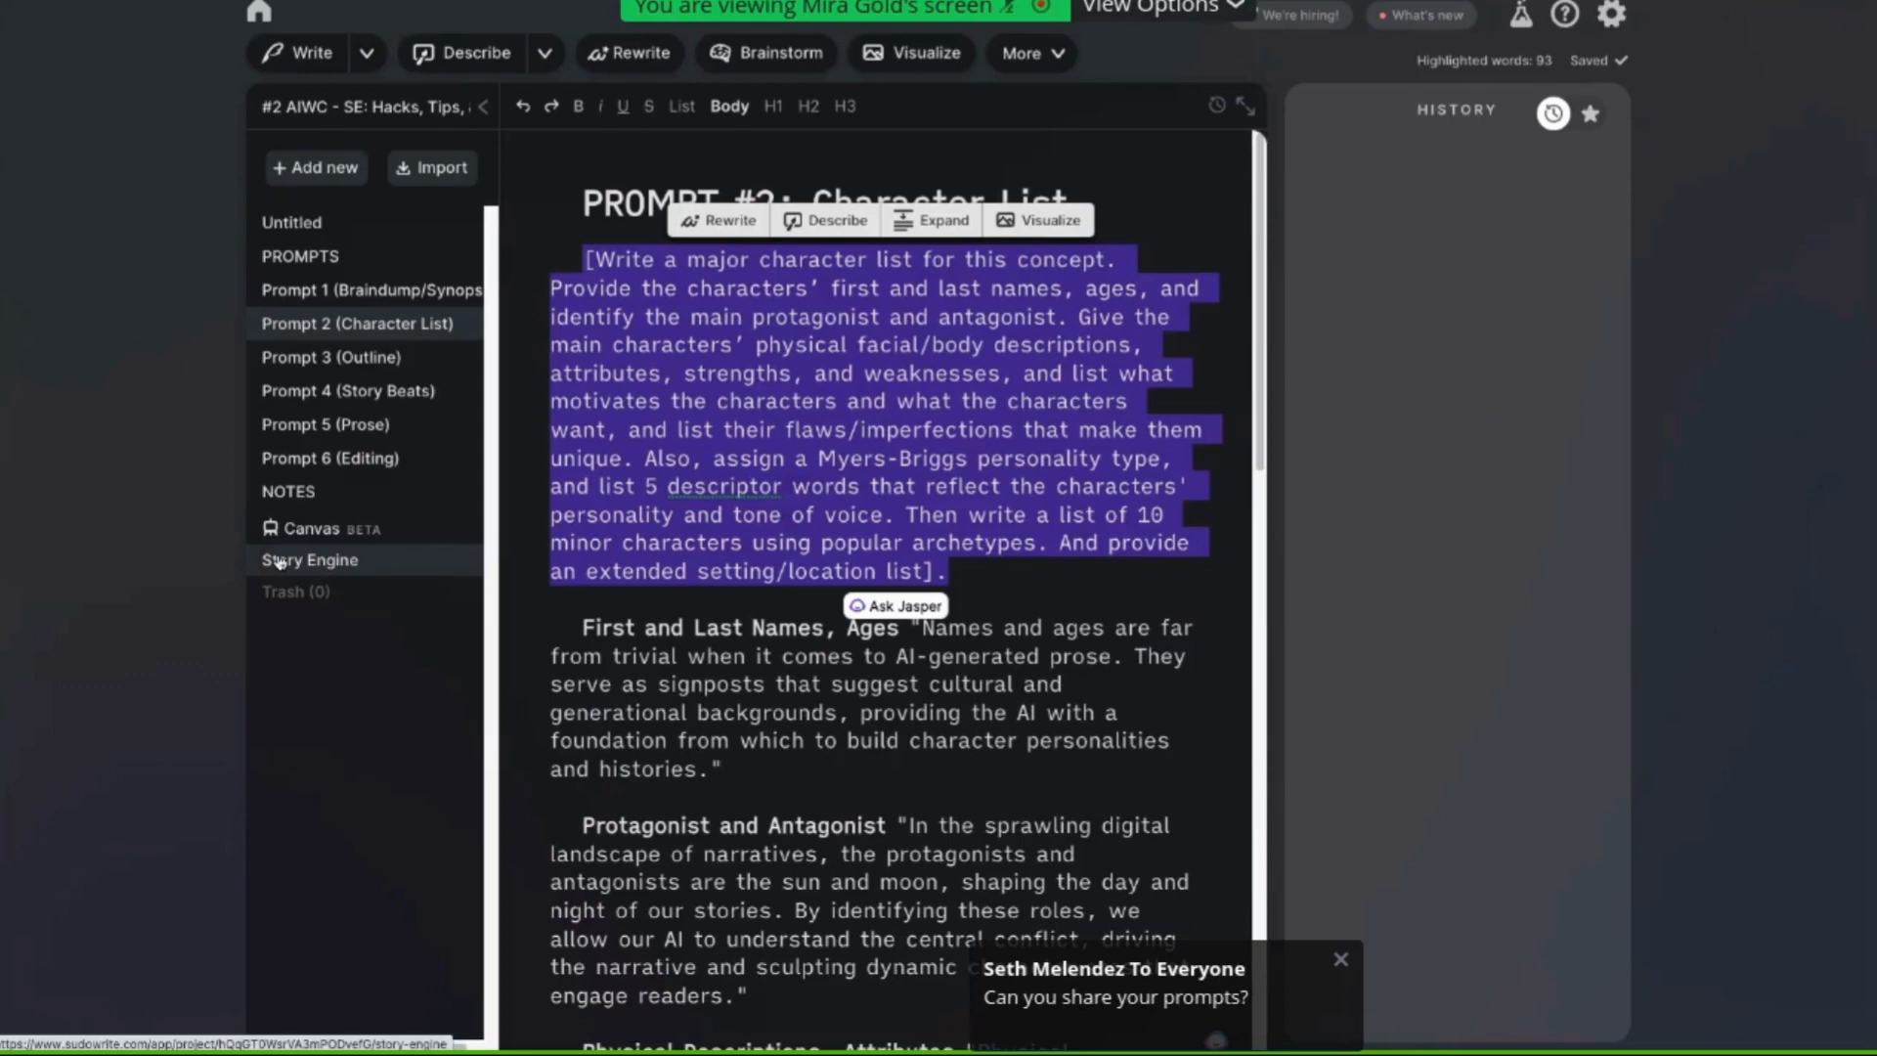
right_click(692, 459)
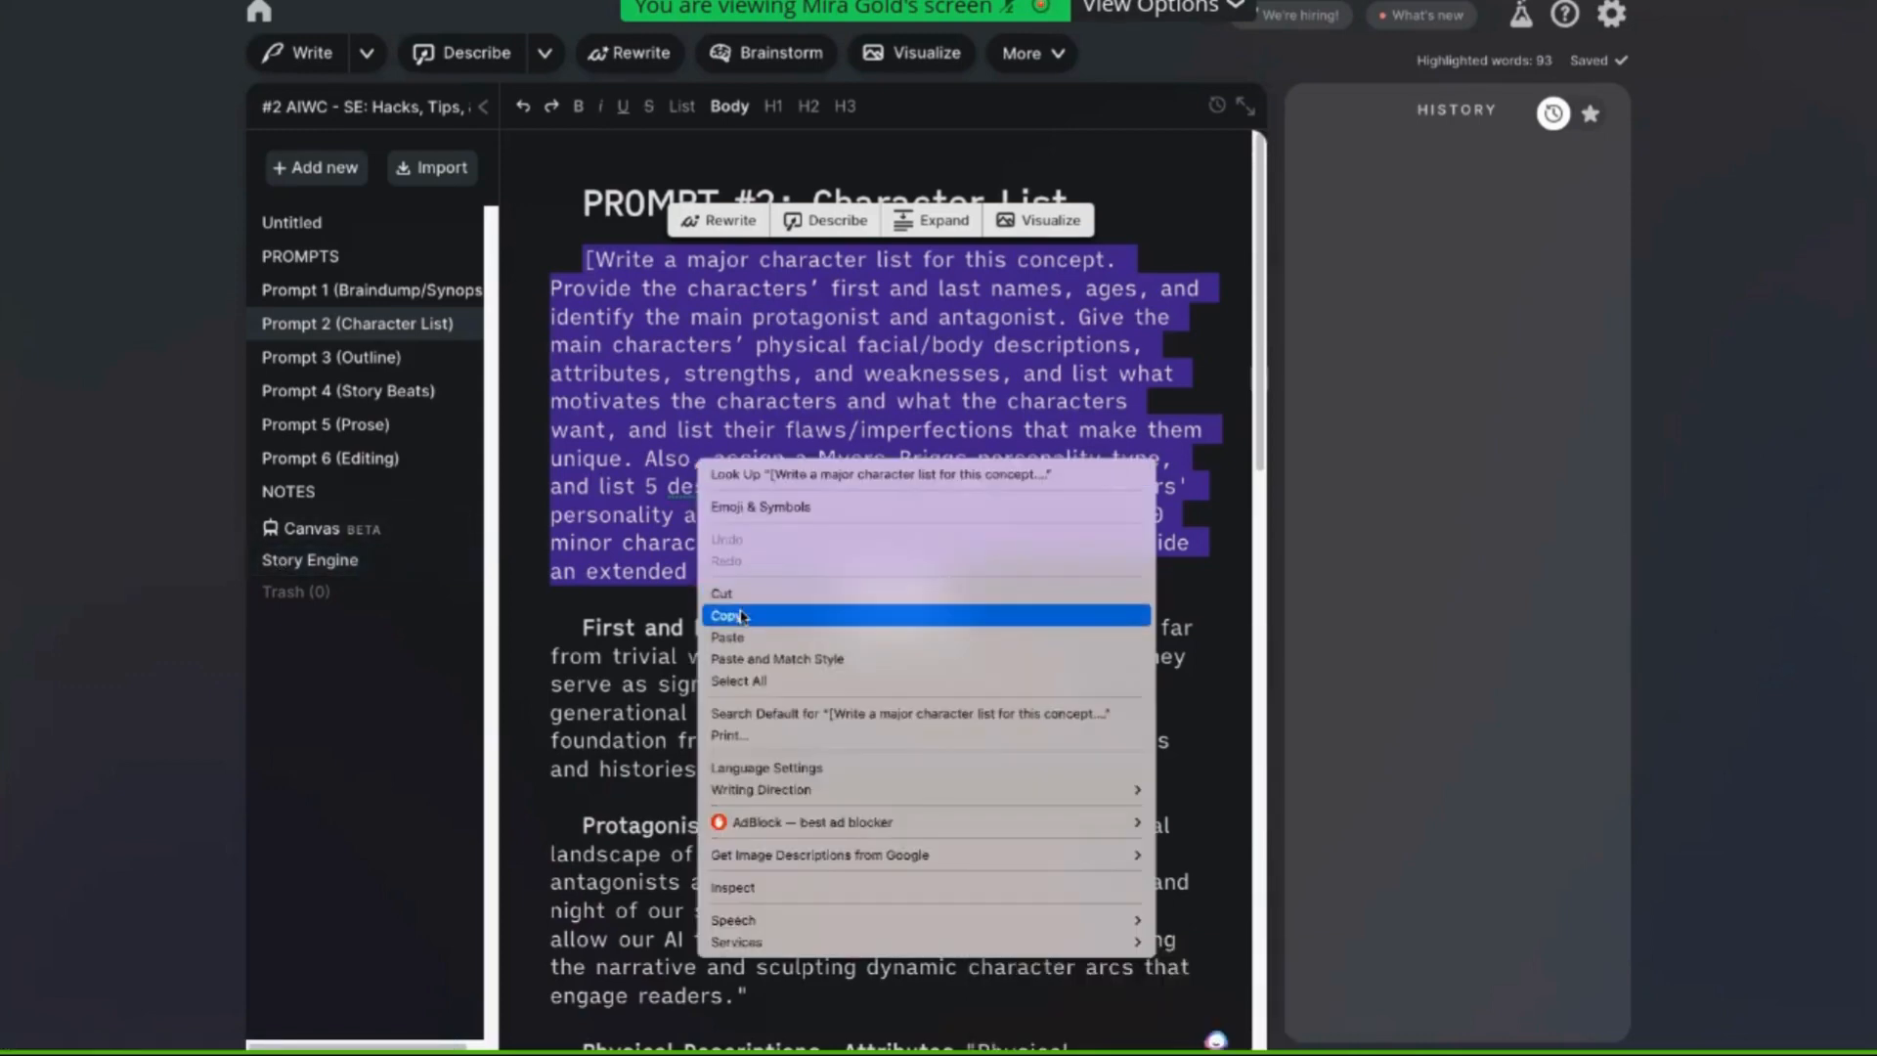
click(742, 616)
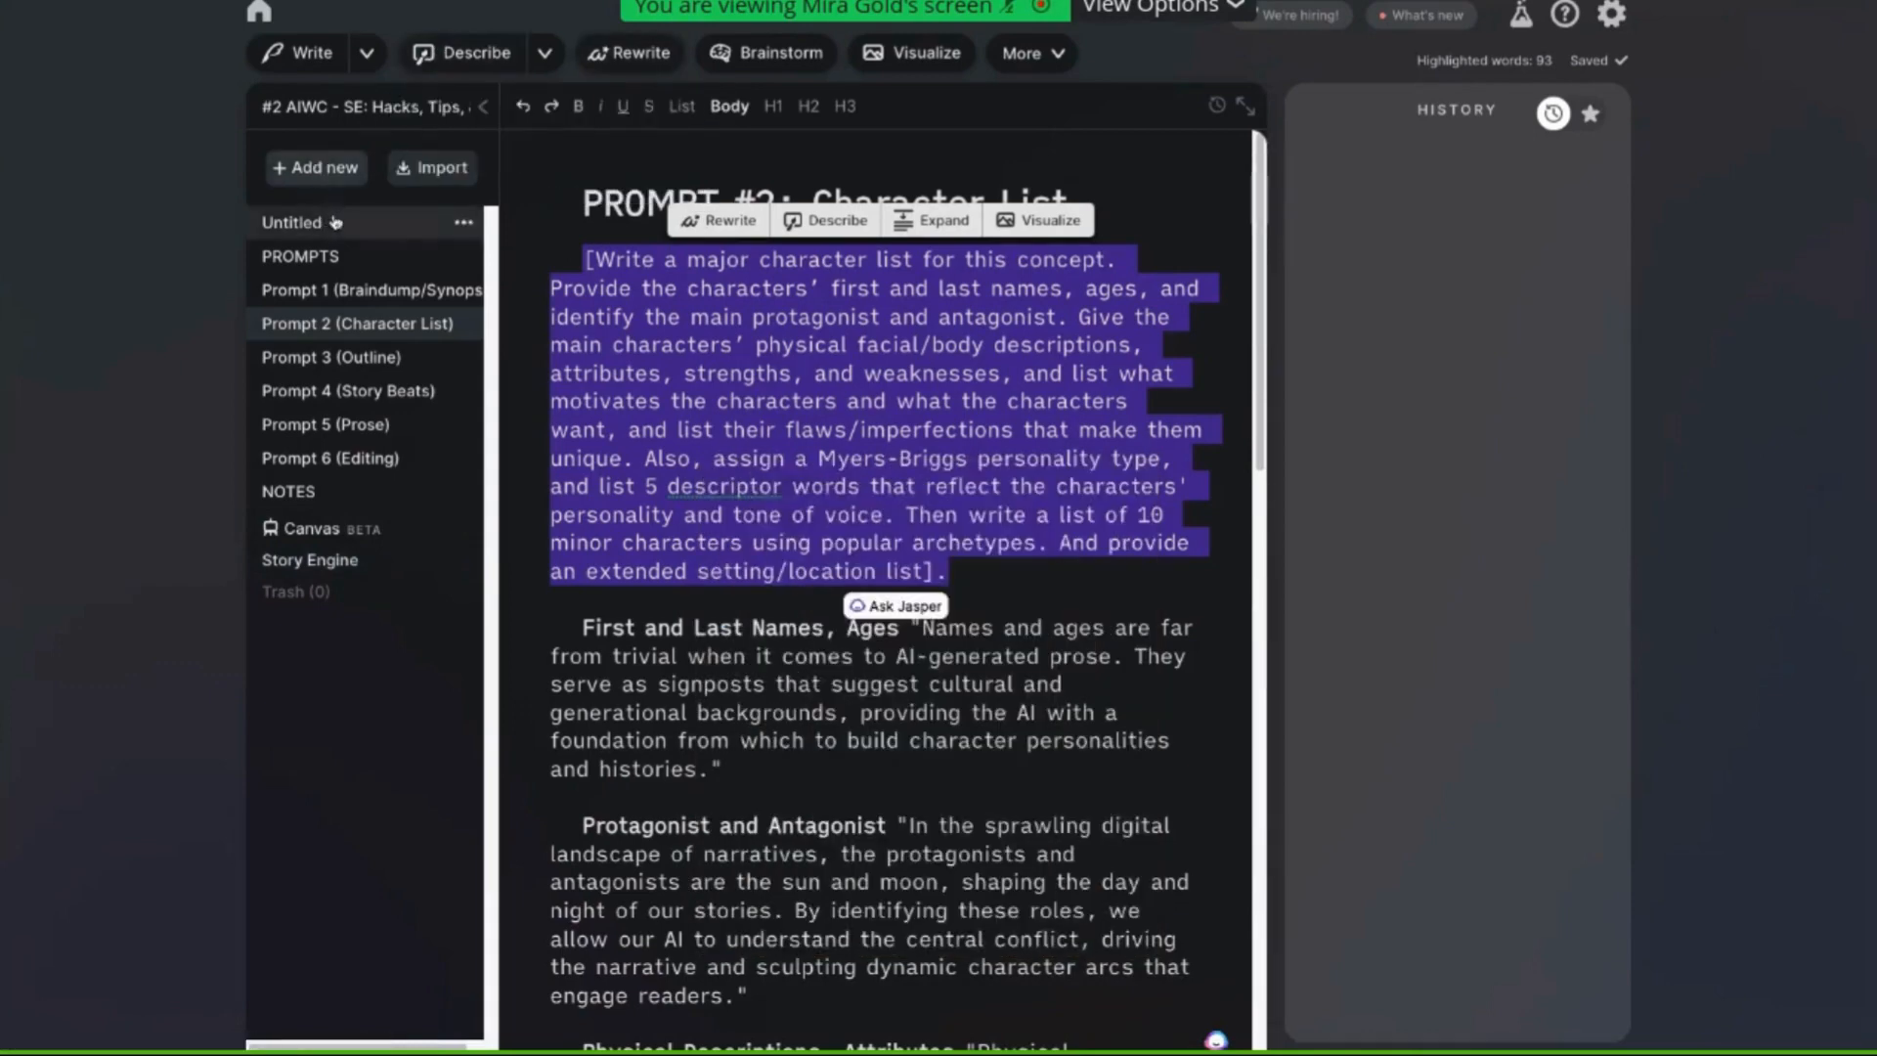
Open Story Engine and paste the character list prompt at the top of the synopsis
click(307, 561)
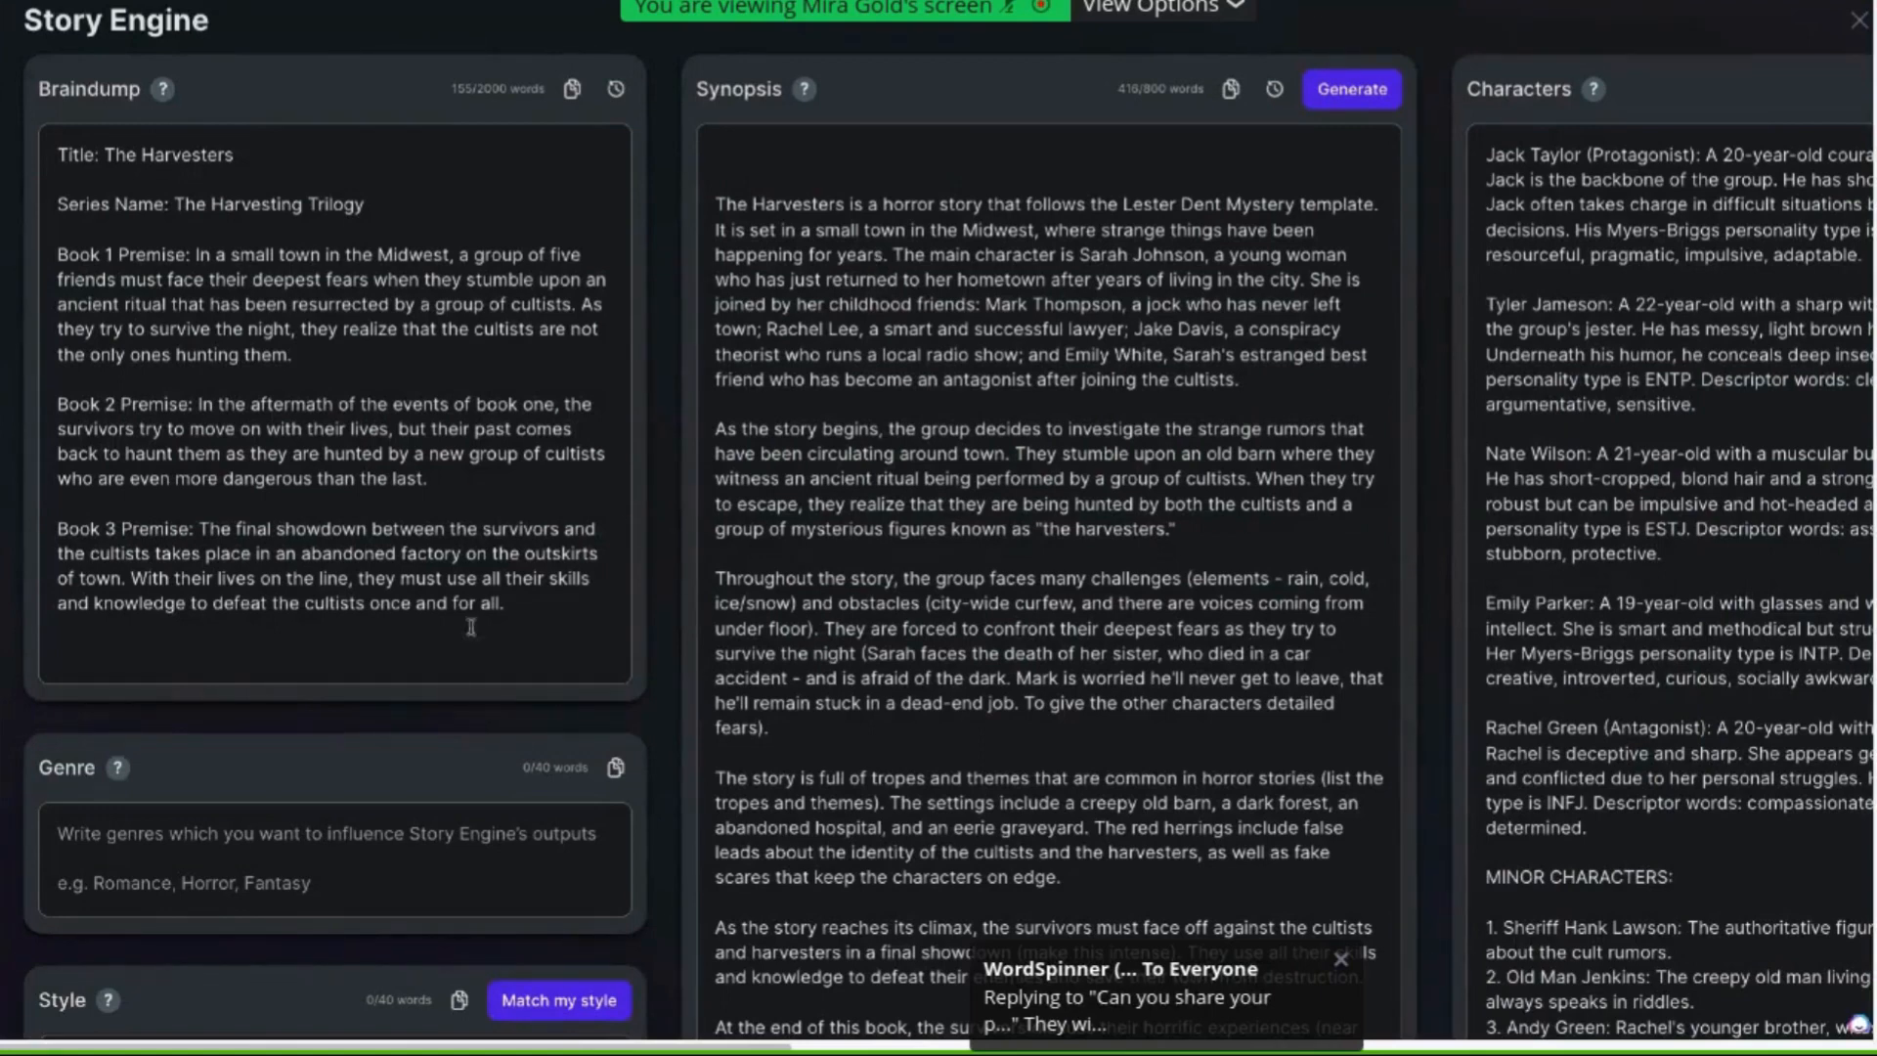
click(772, 152)
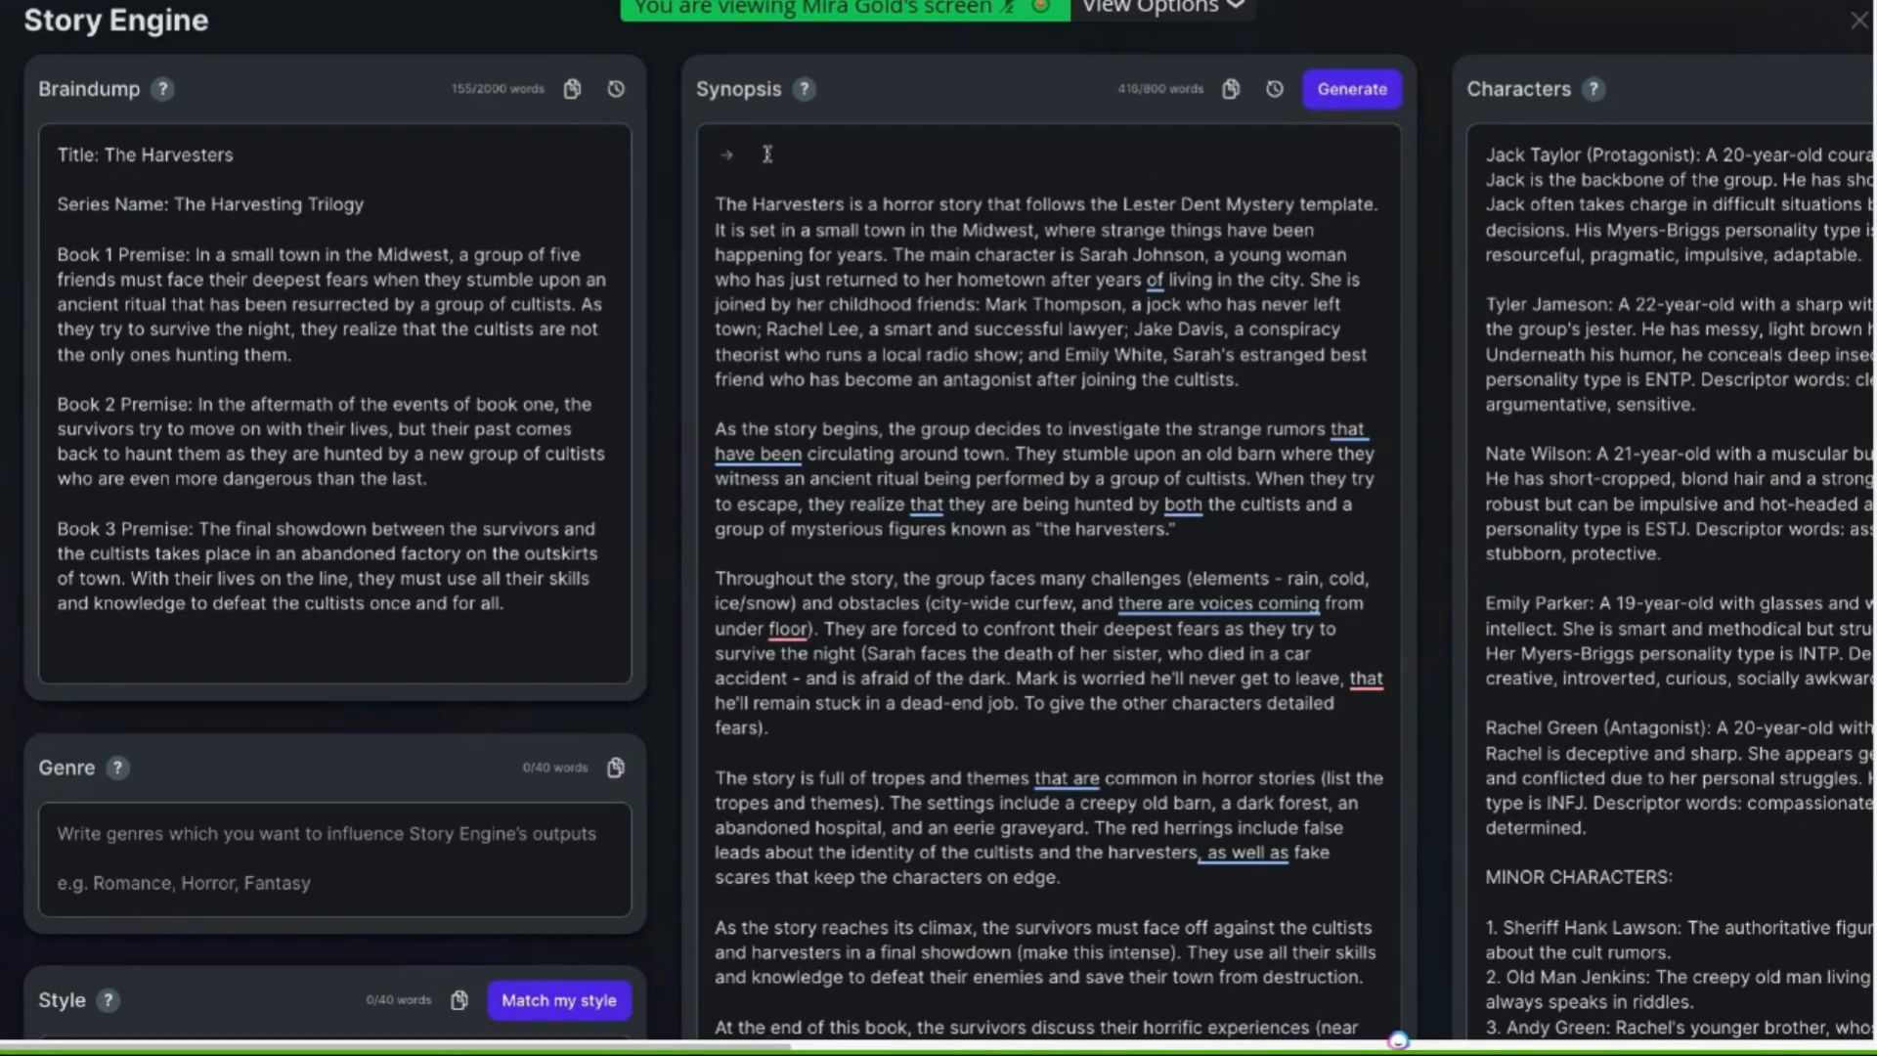
key(ctrl+v)
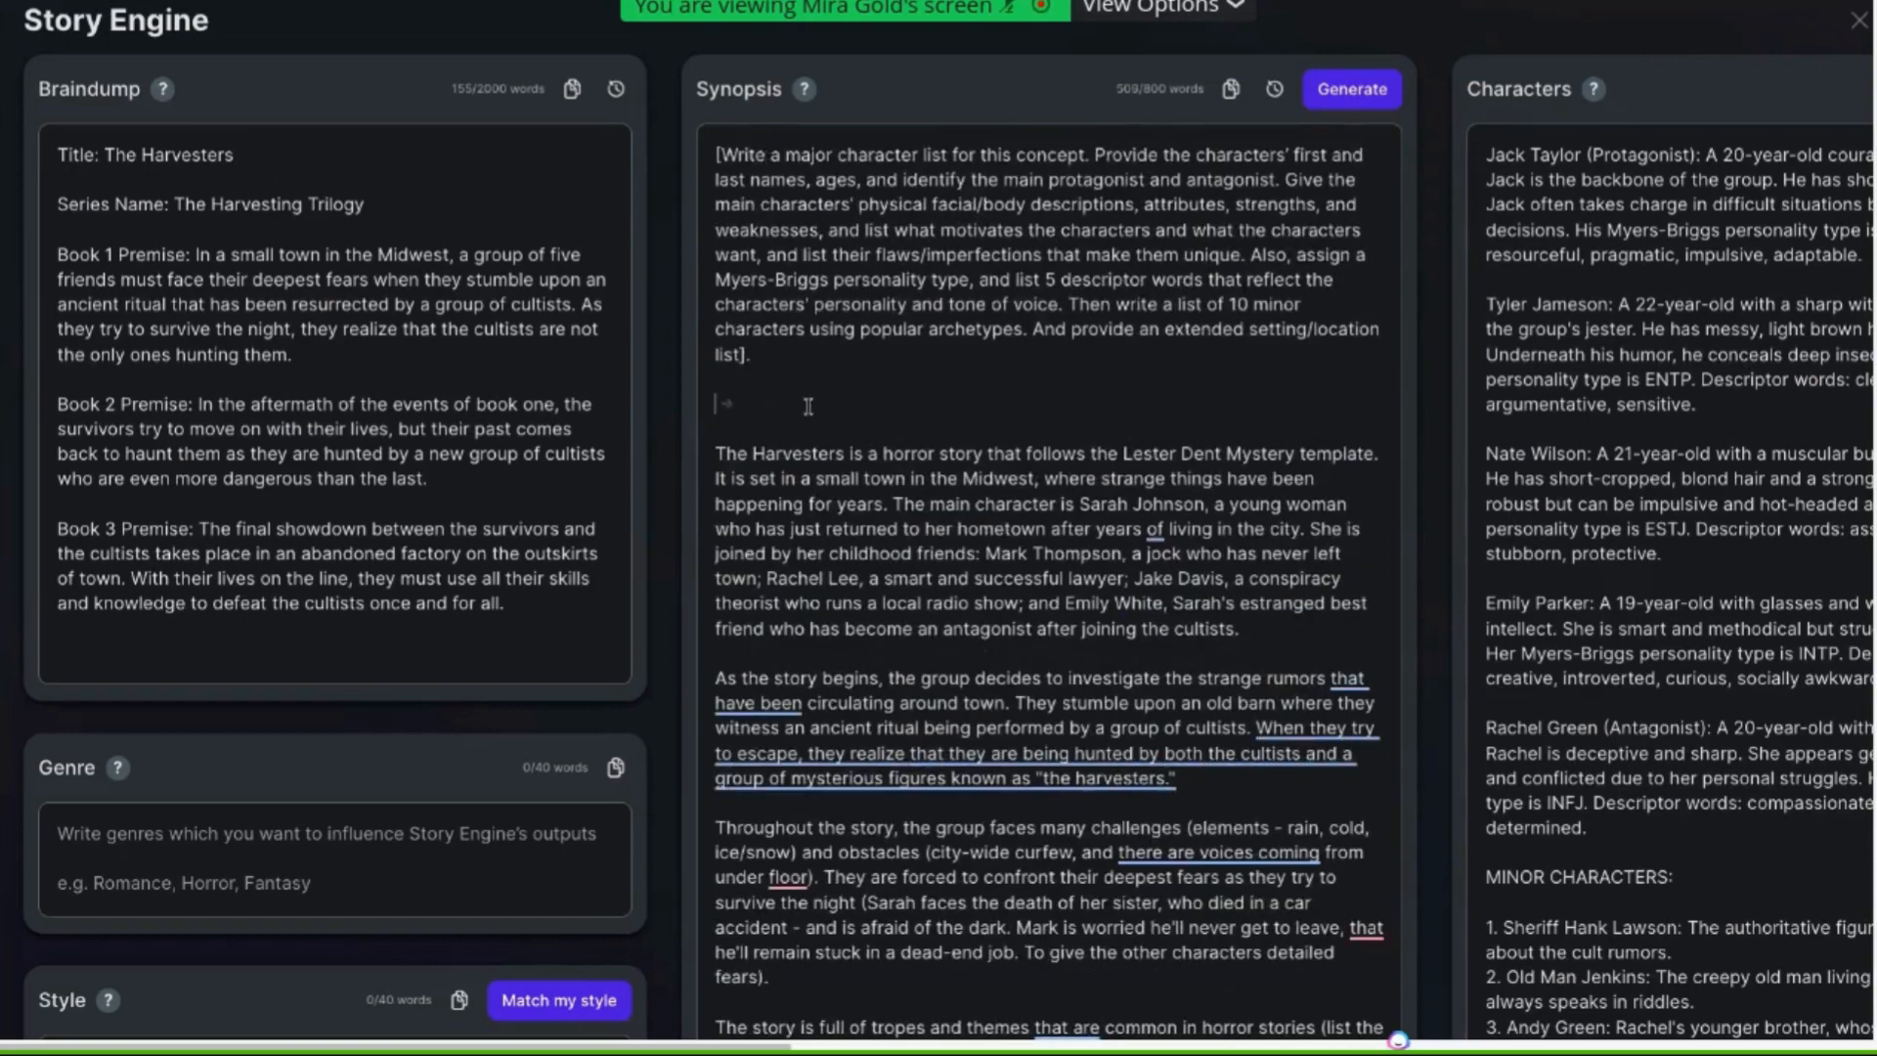
key(BackSpace)
key(BackSpace)
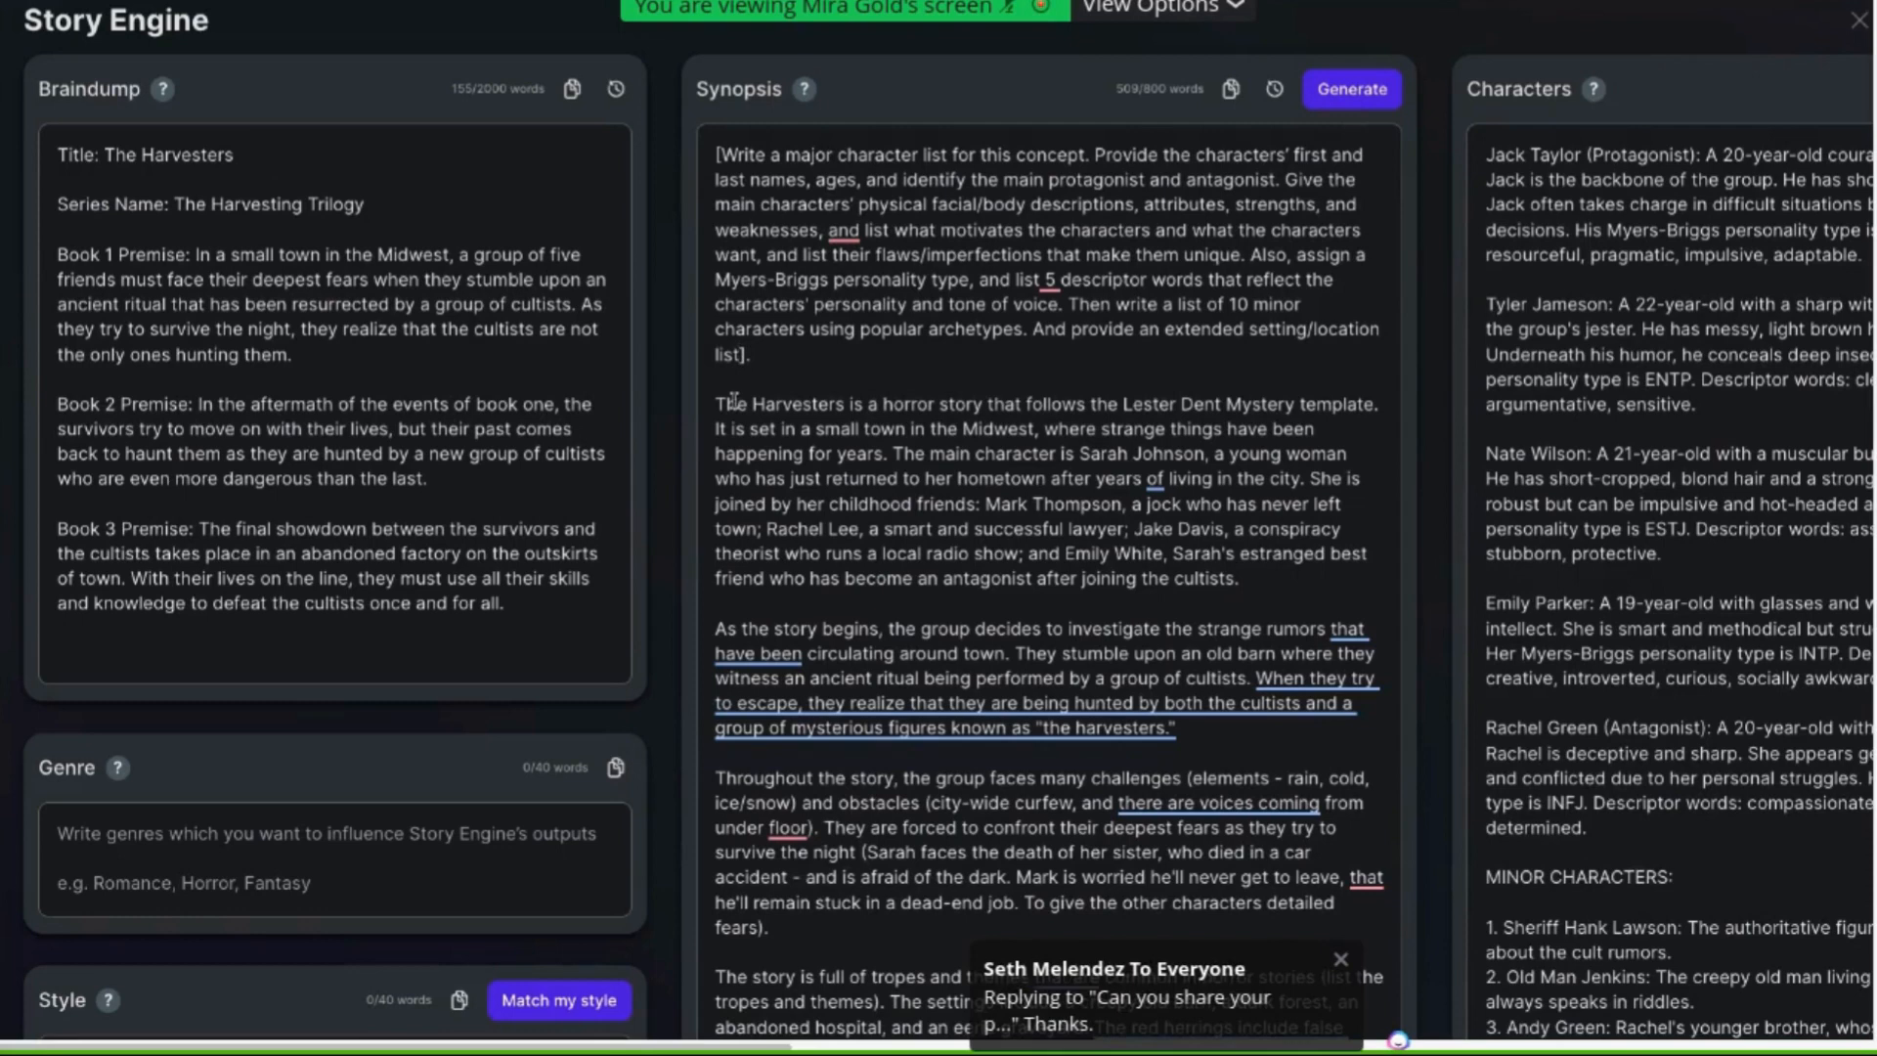
Append "Provide a full list of the" to the end of the pasted prompt, before the closing bracket
text(. Provide a full list of the)
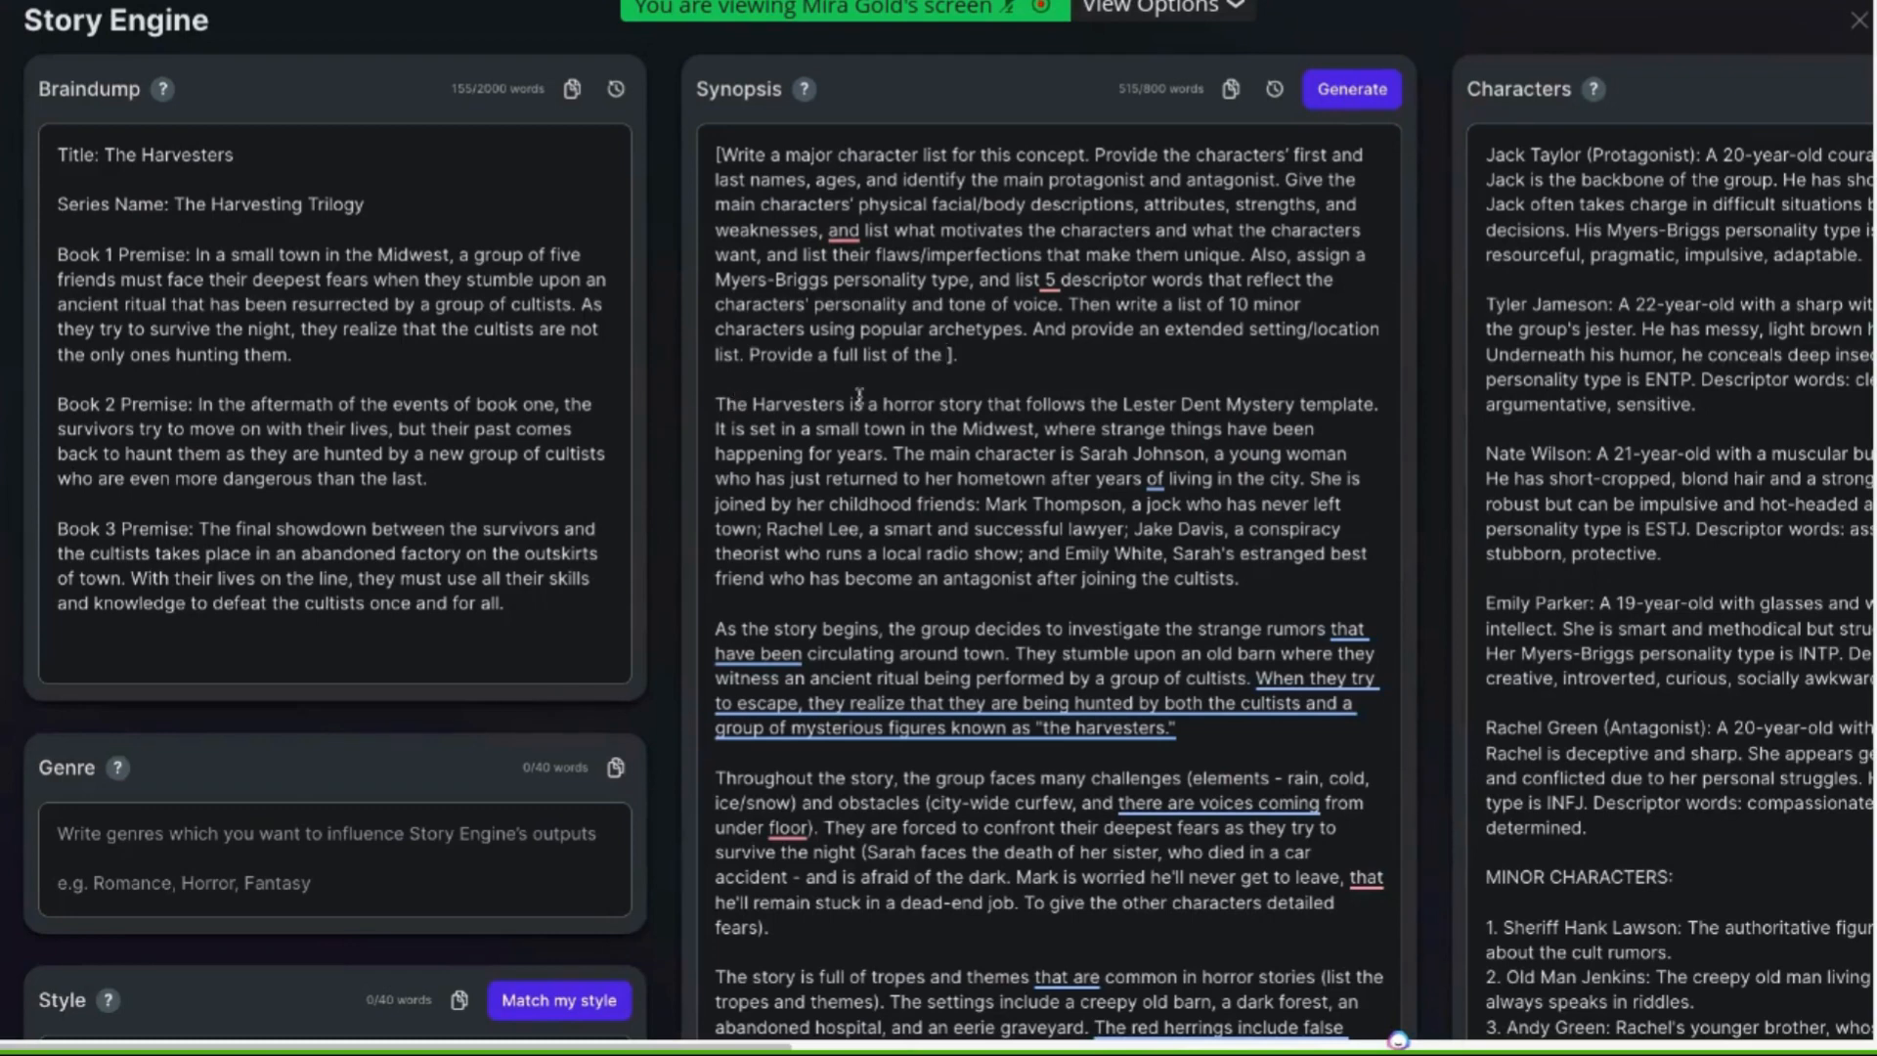
Review the Characters section's help notes and the existing generated character list
mouse_move(162, 92)
mouse_move(805, 95)
mouse_move(1593, 91)
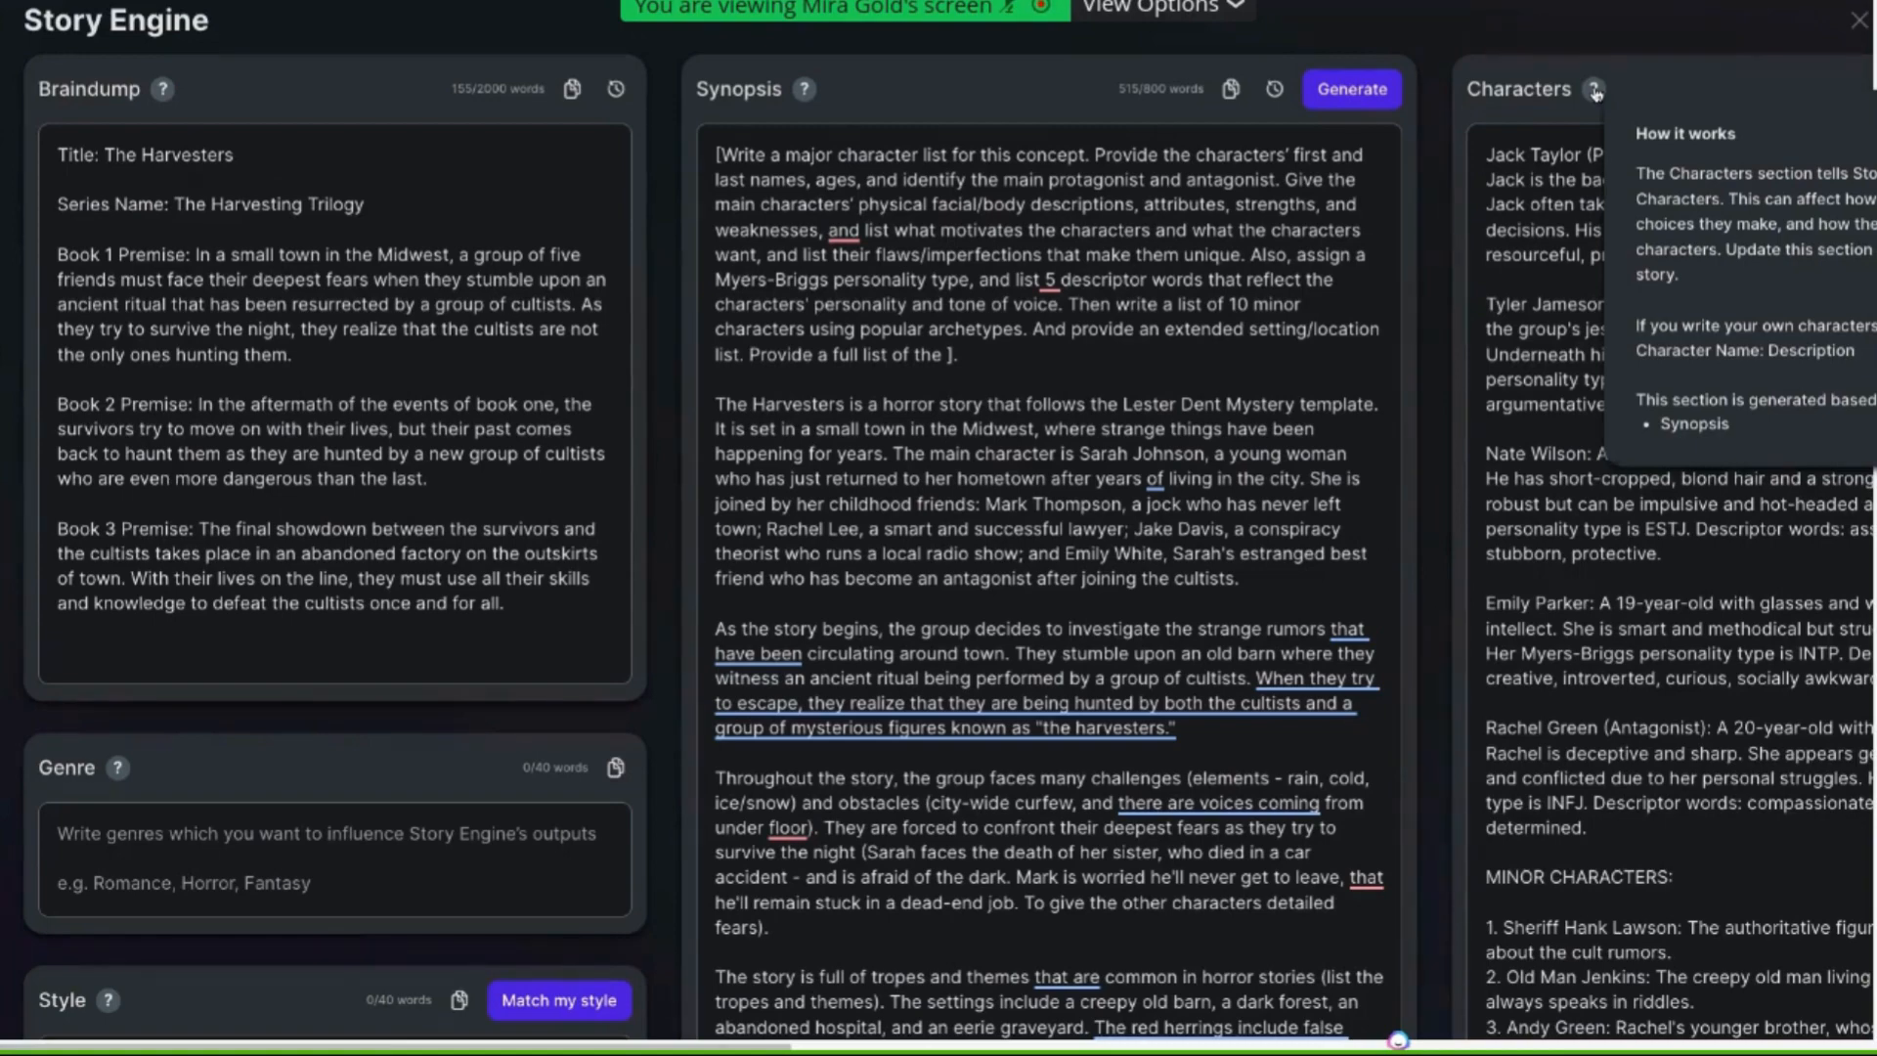
scroll(1596, 93, right, 3)
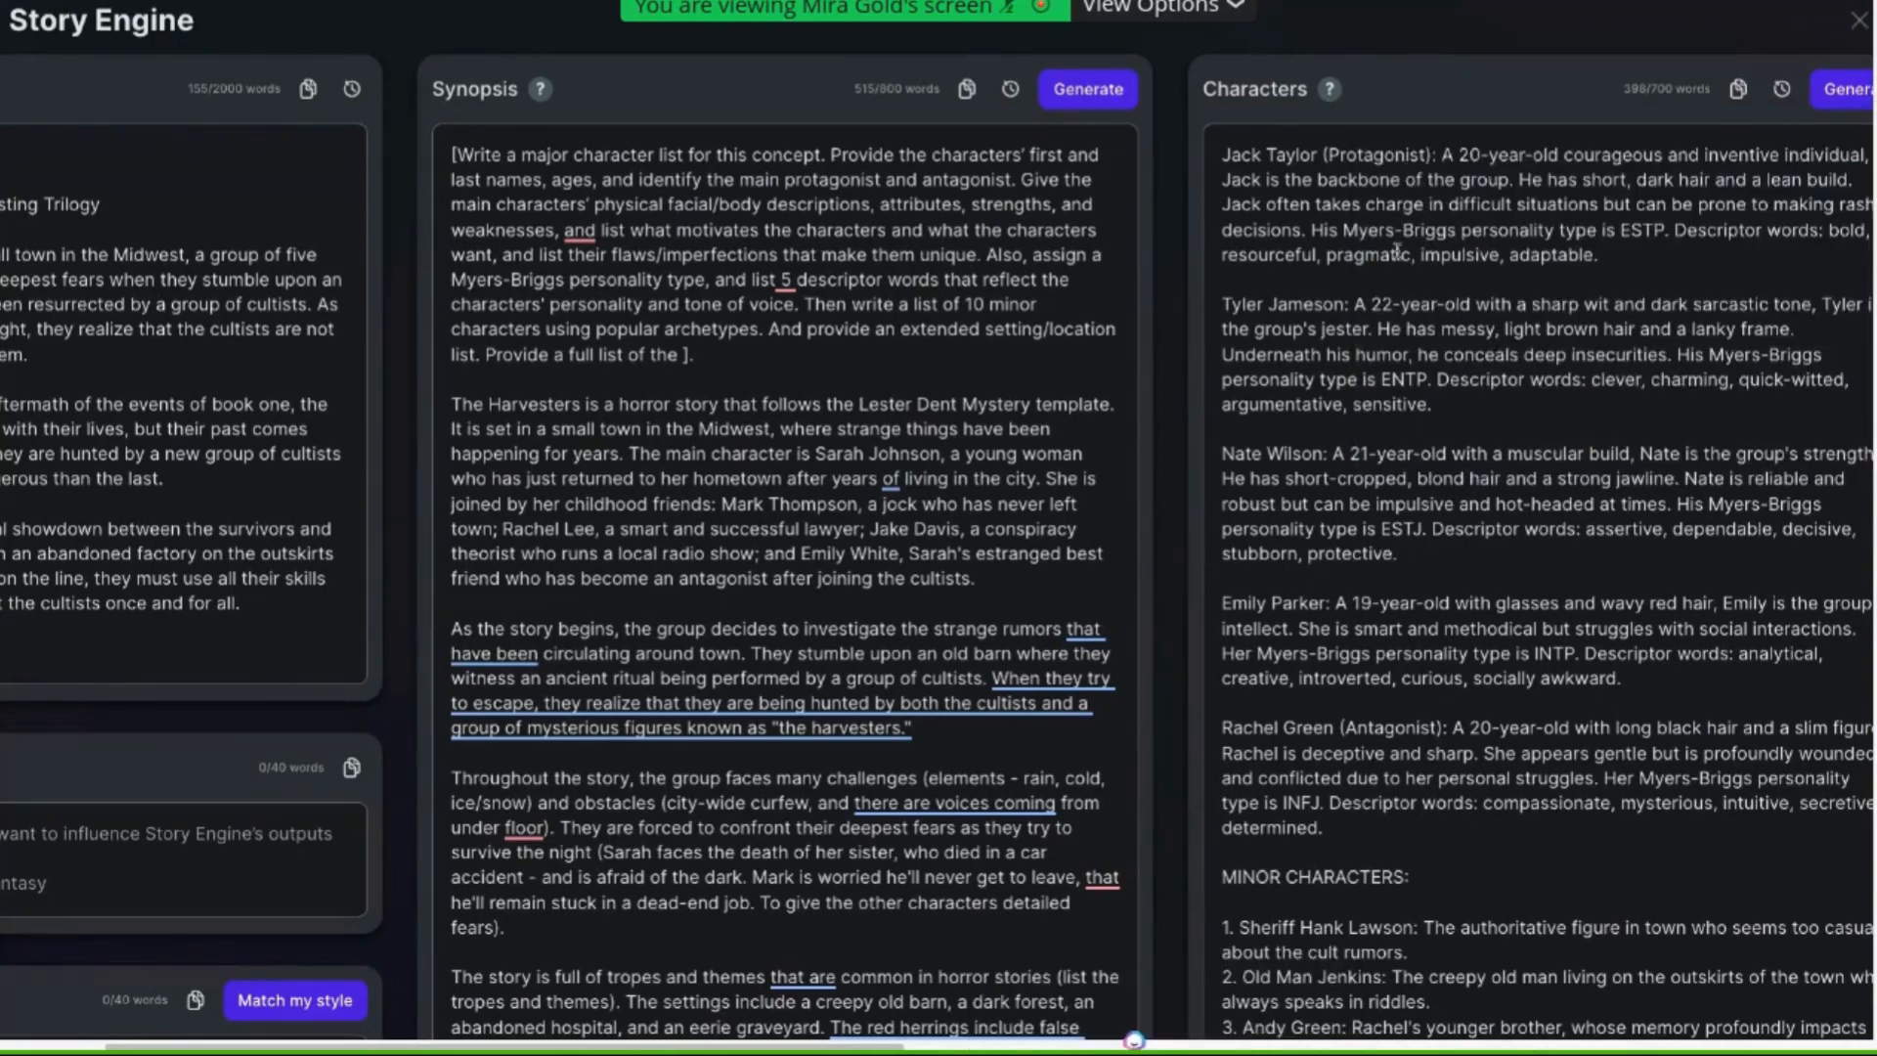
scroll(1388, 260, right, 4)
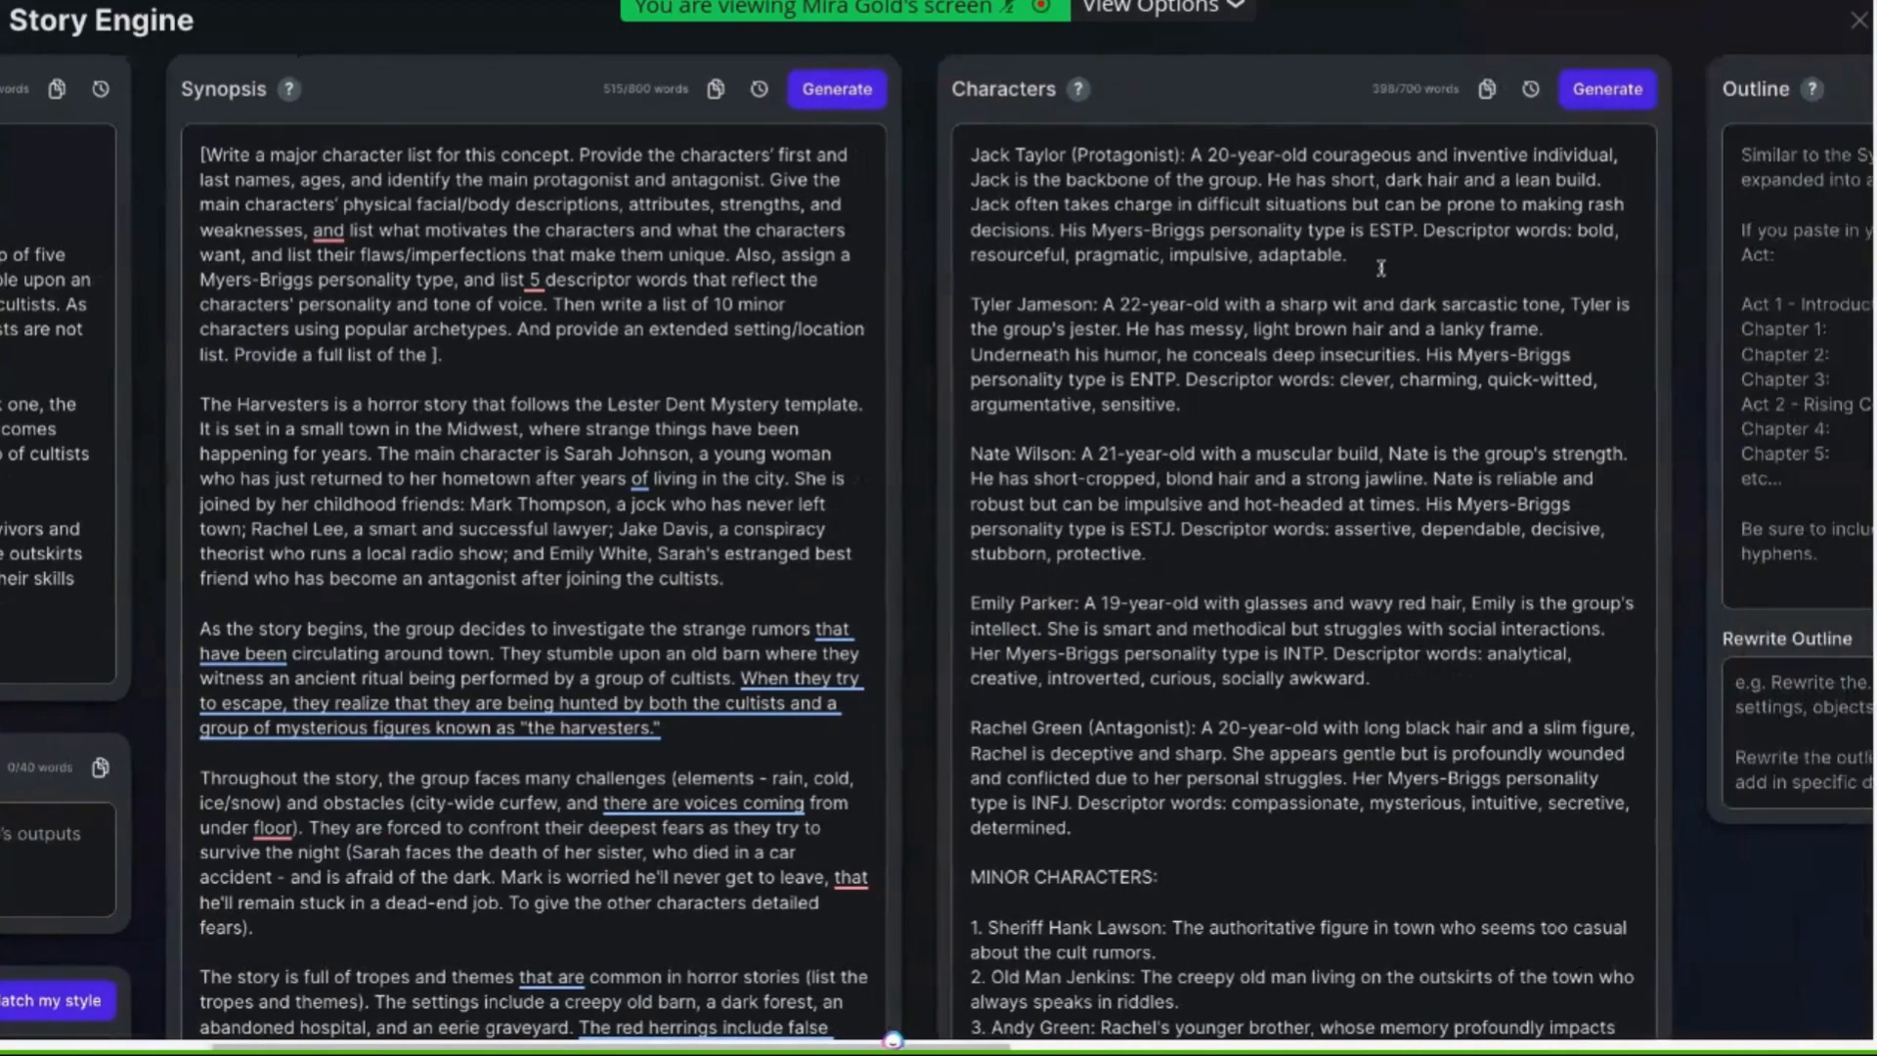
scroll(880, 158, right, 1)
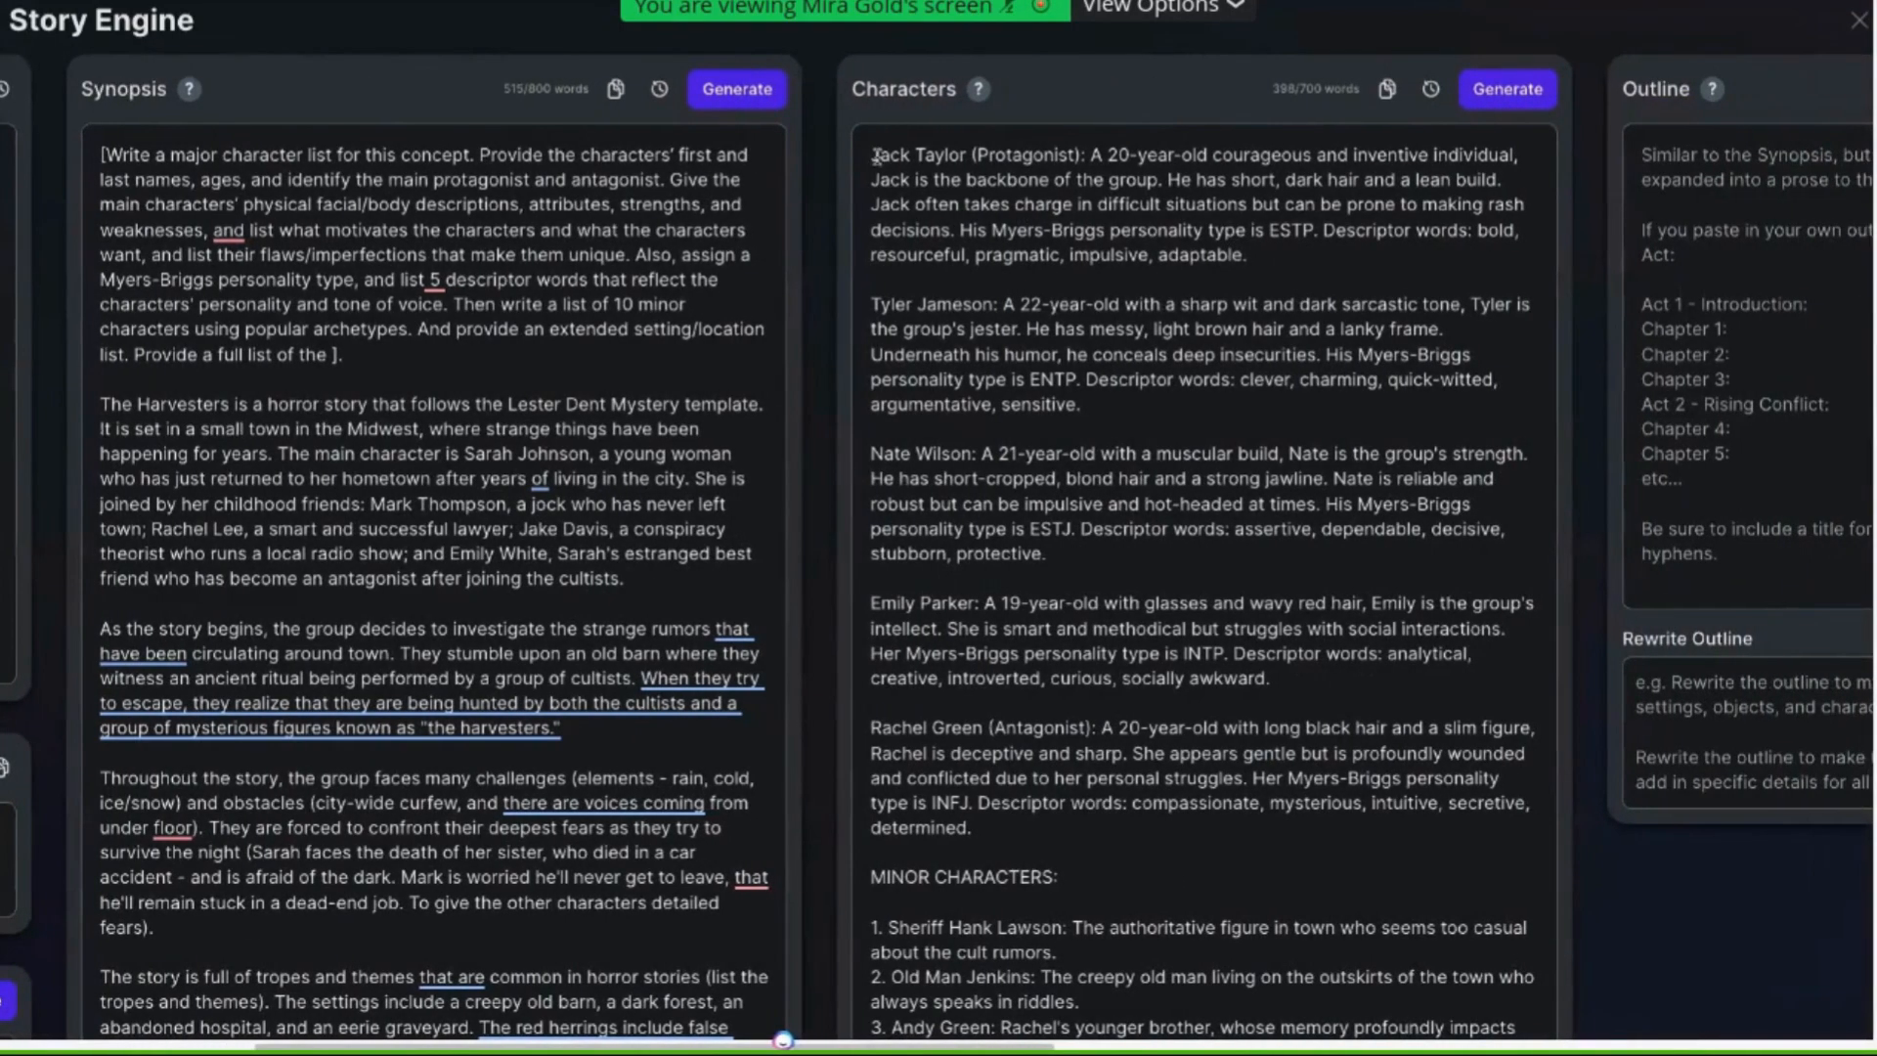
drag(870, 156, 1119, 555)
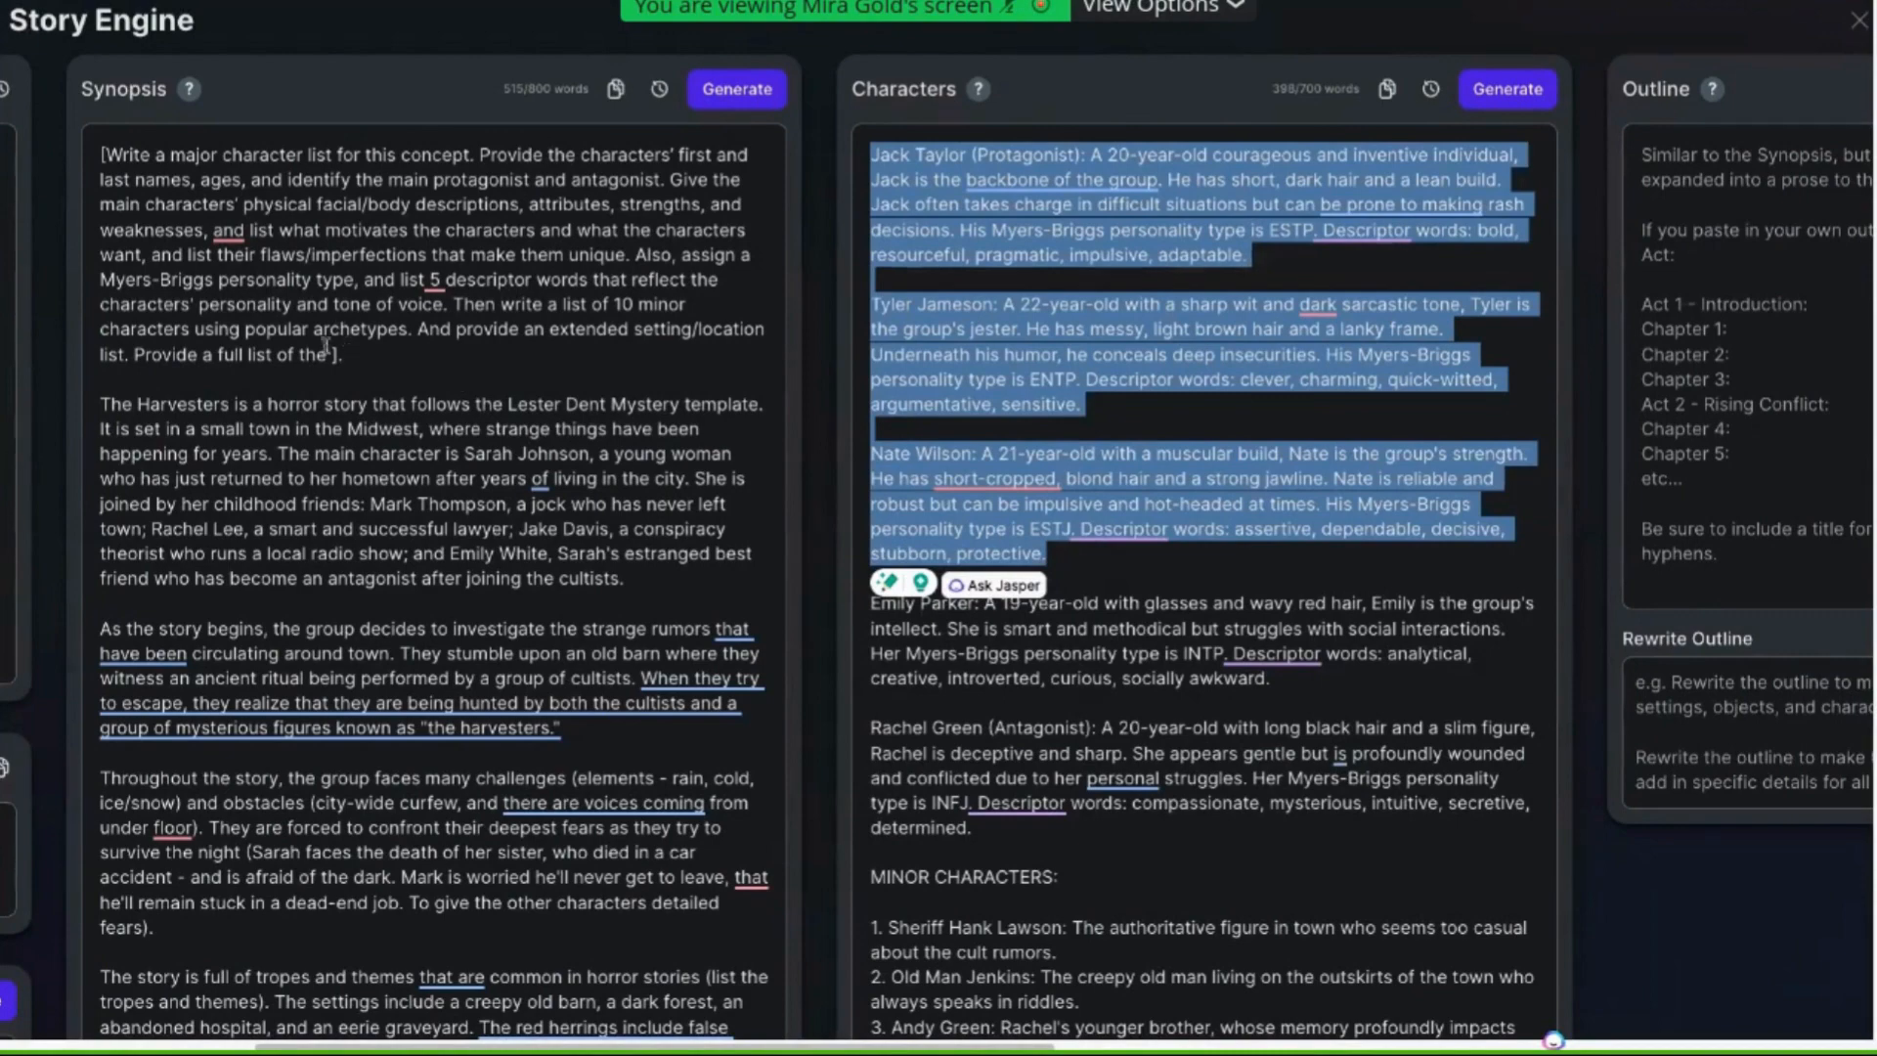
Cut the edited character list prompt from the top of the synopsis
drag(344, 356, 102, 156)
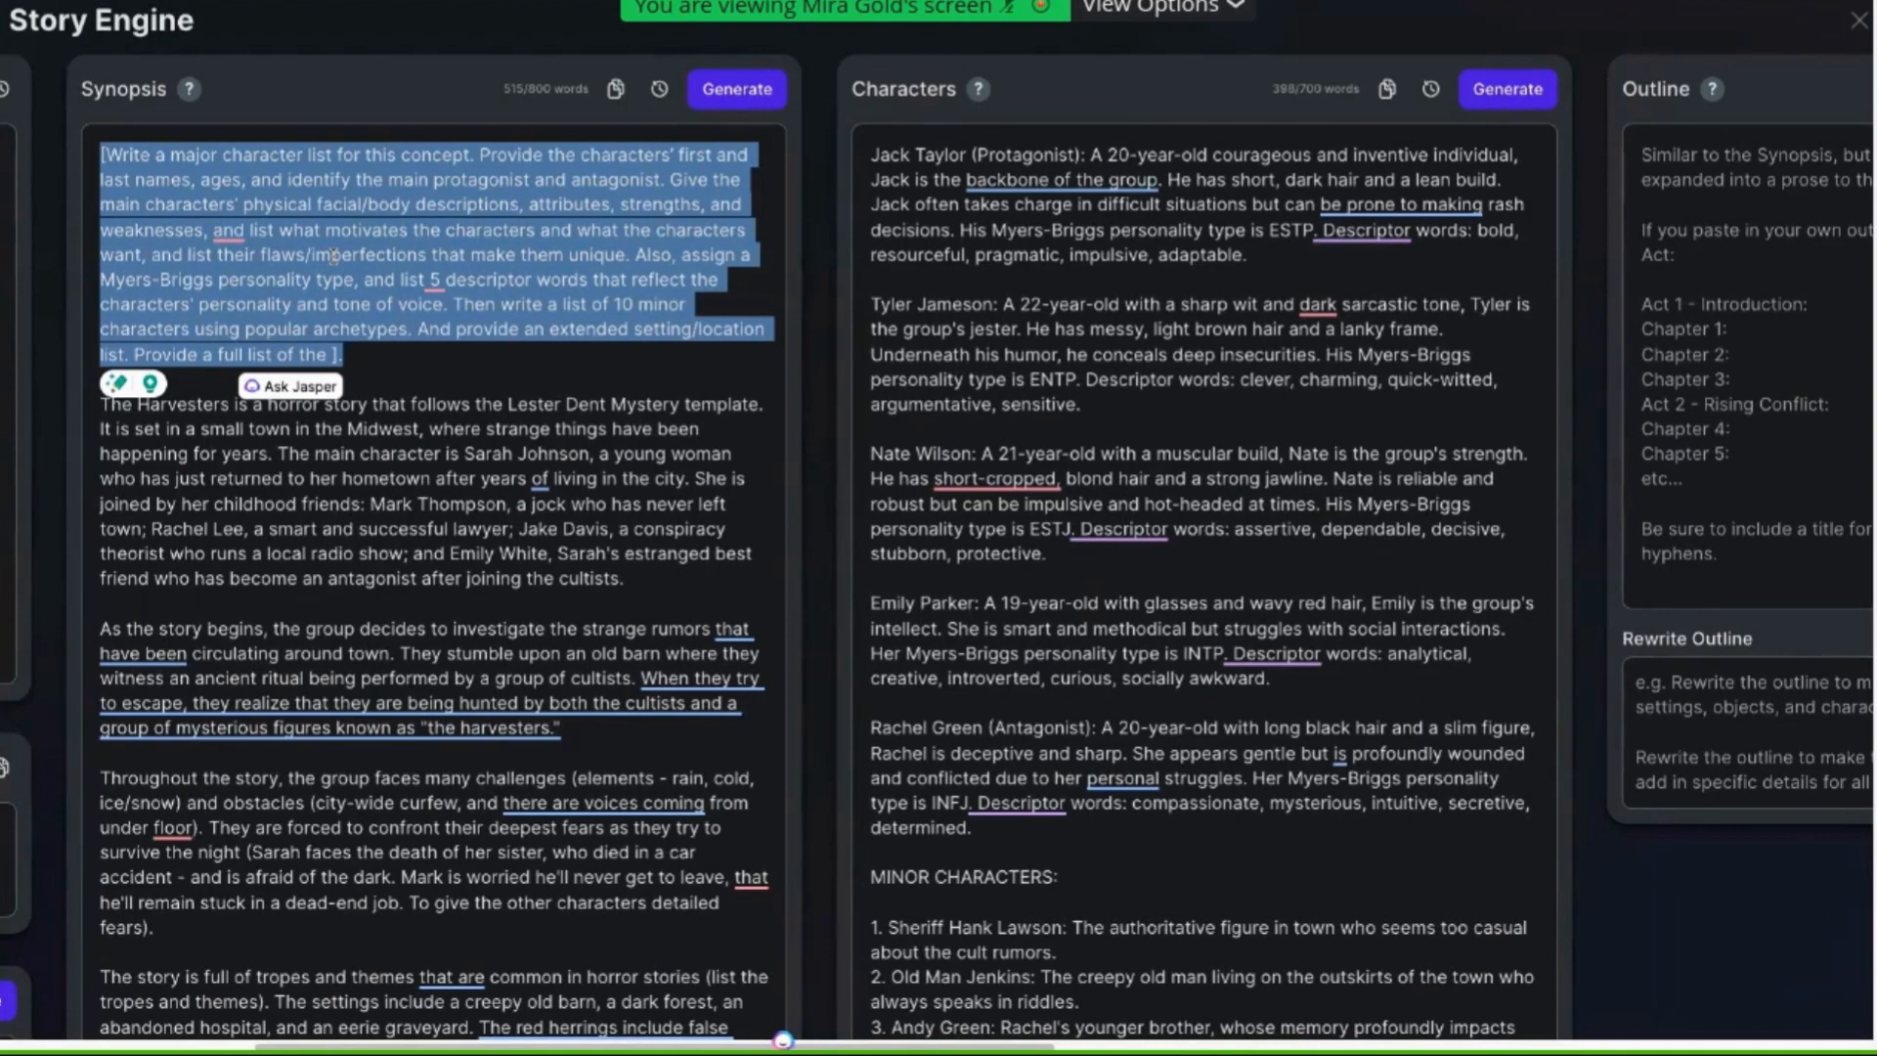
right_click(369, 254)
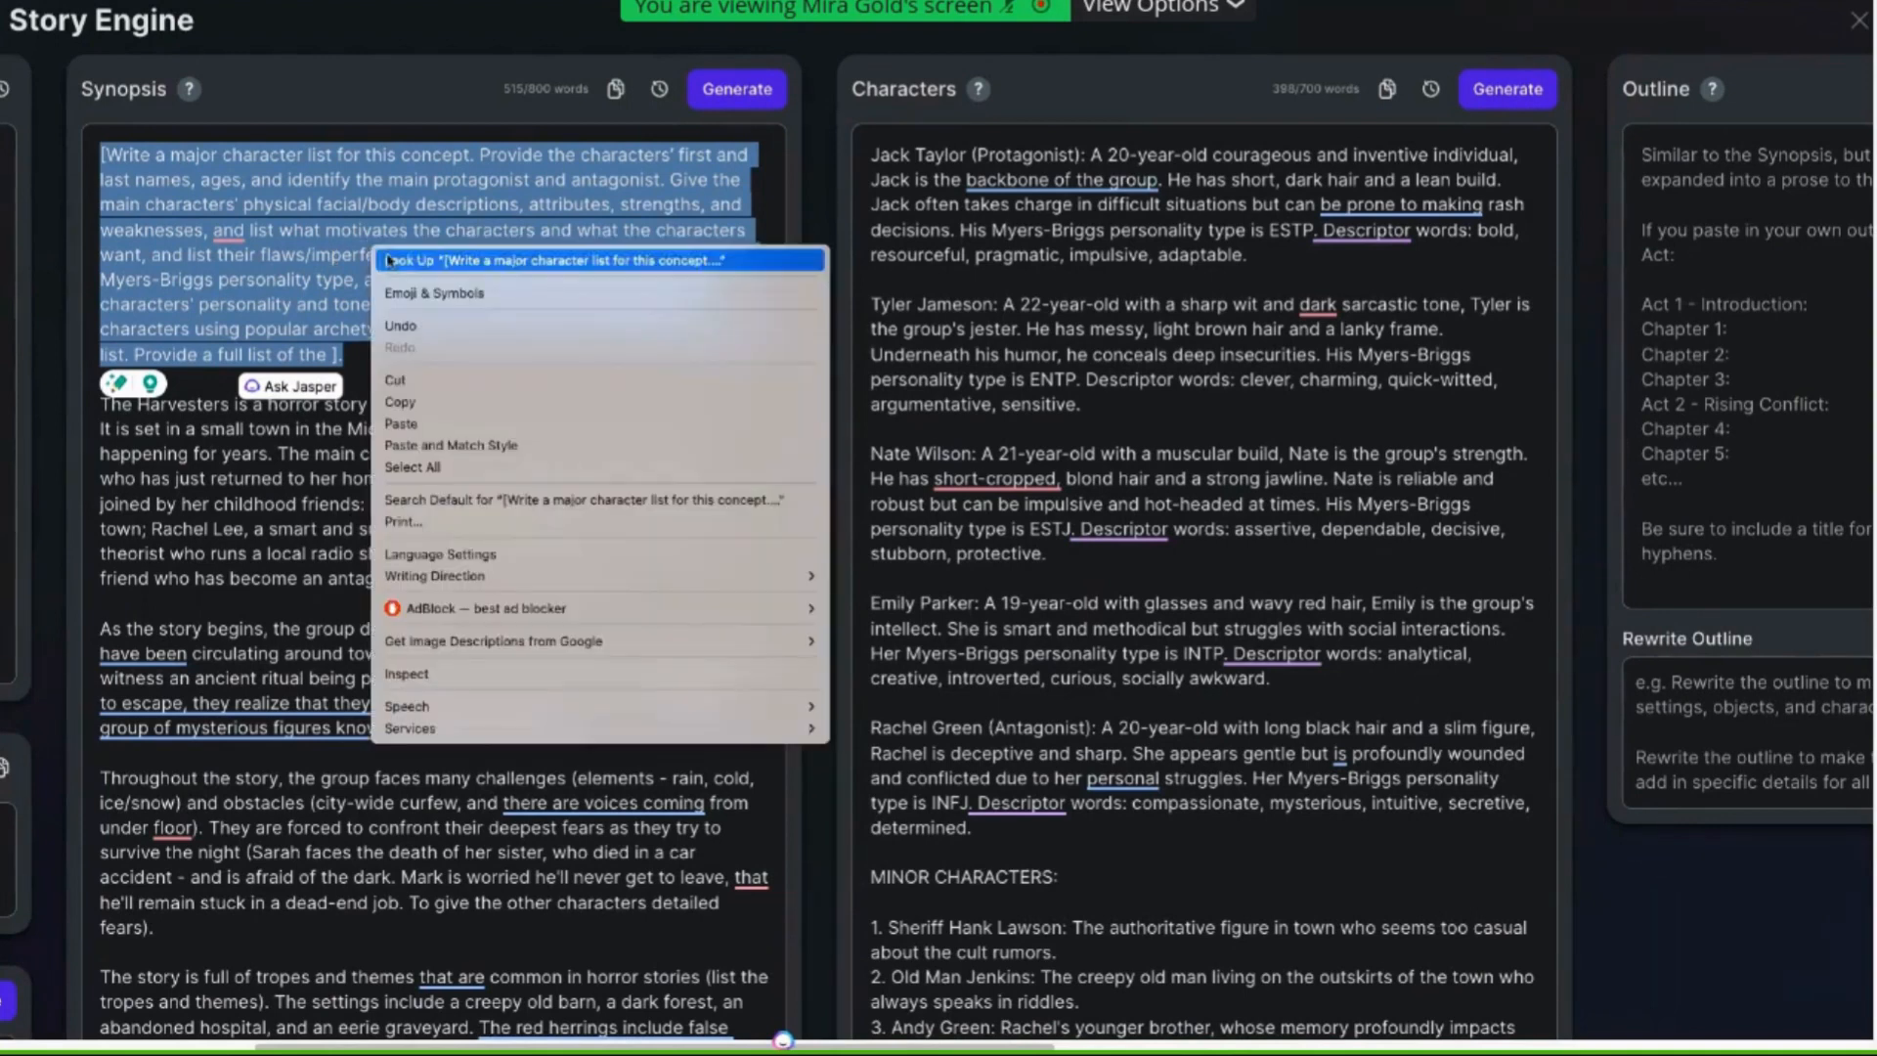
click(417, 401)
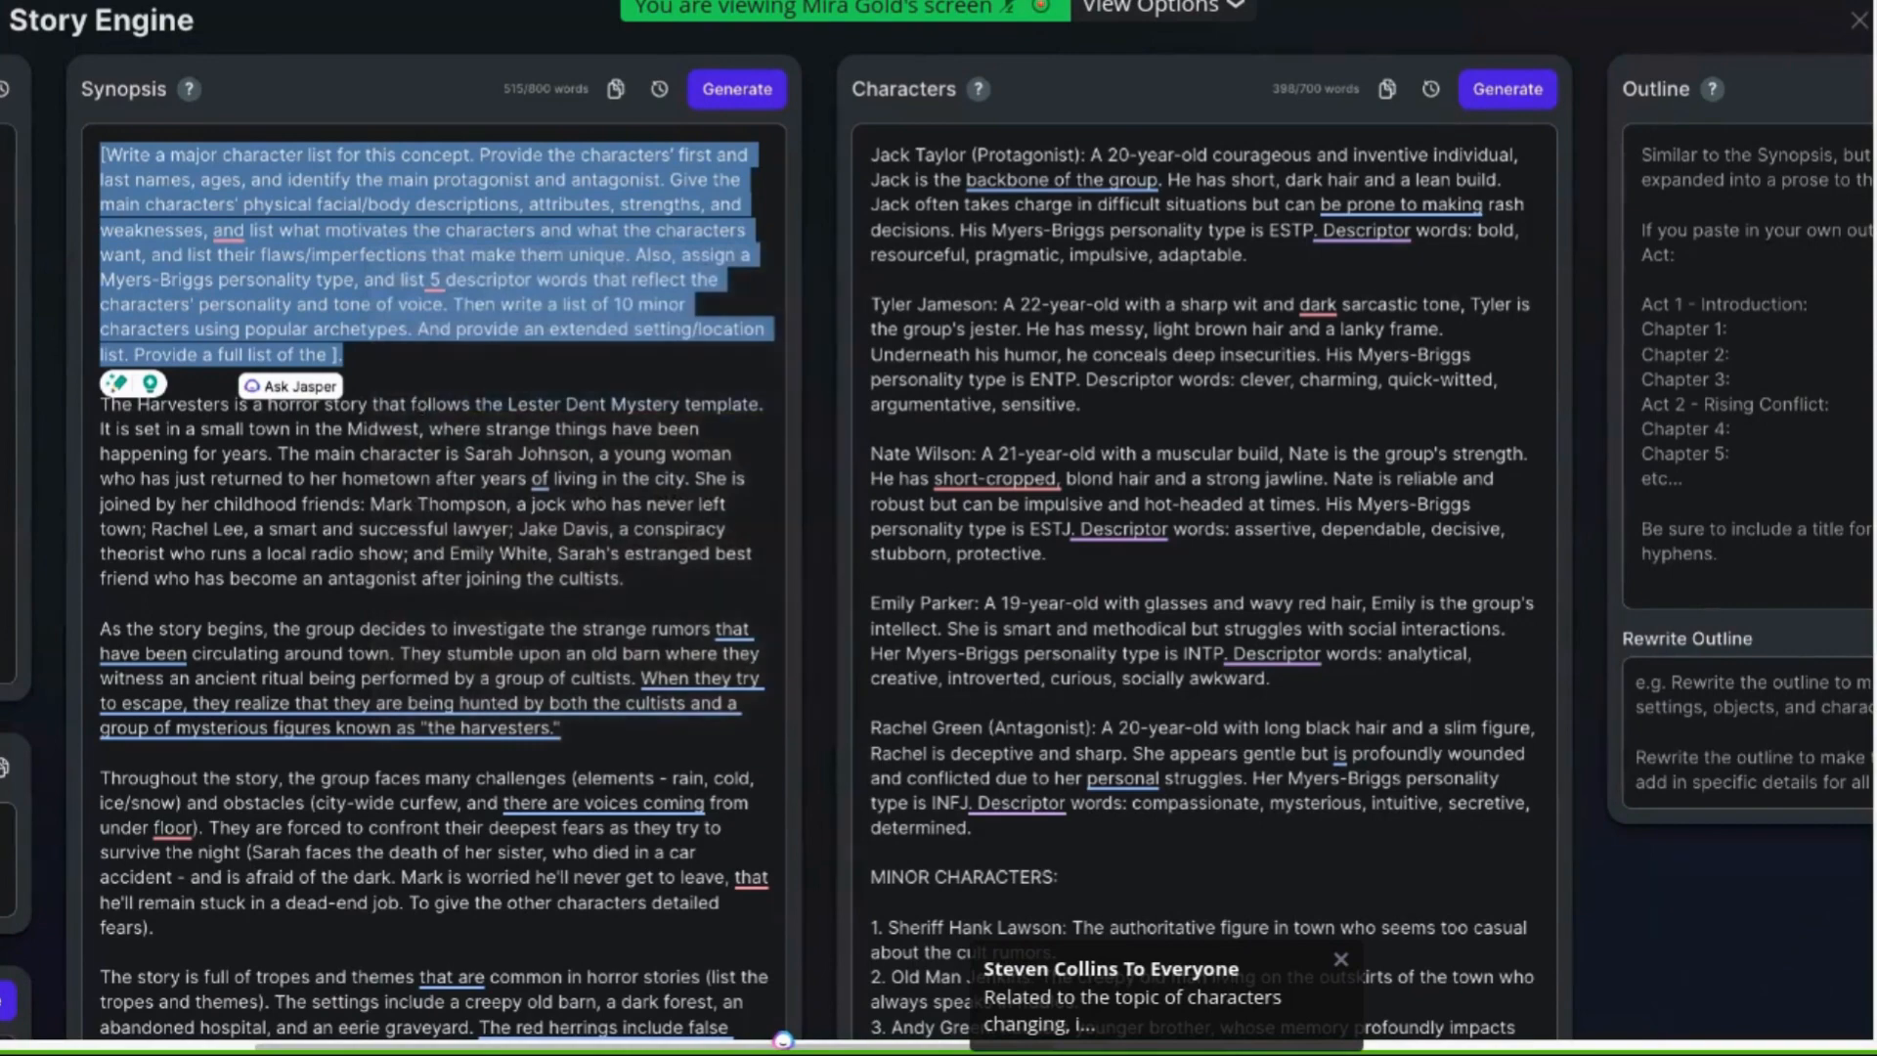
key(BackSpace)
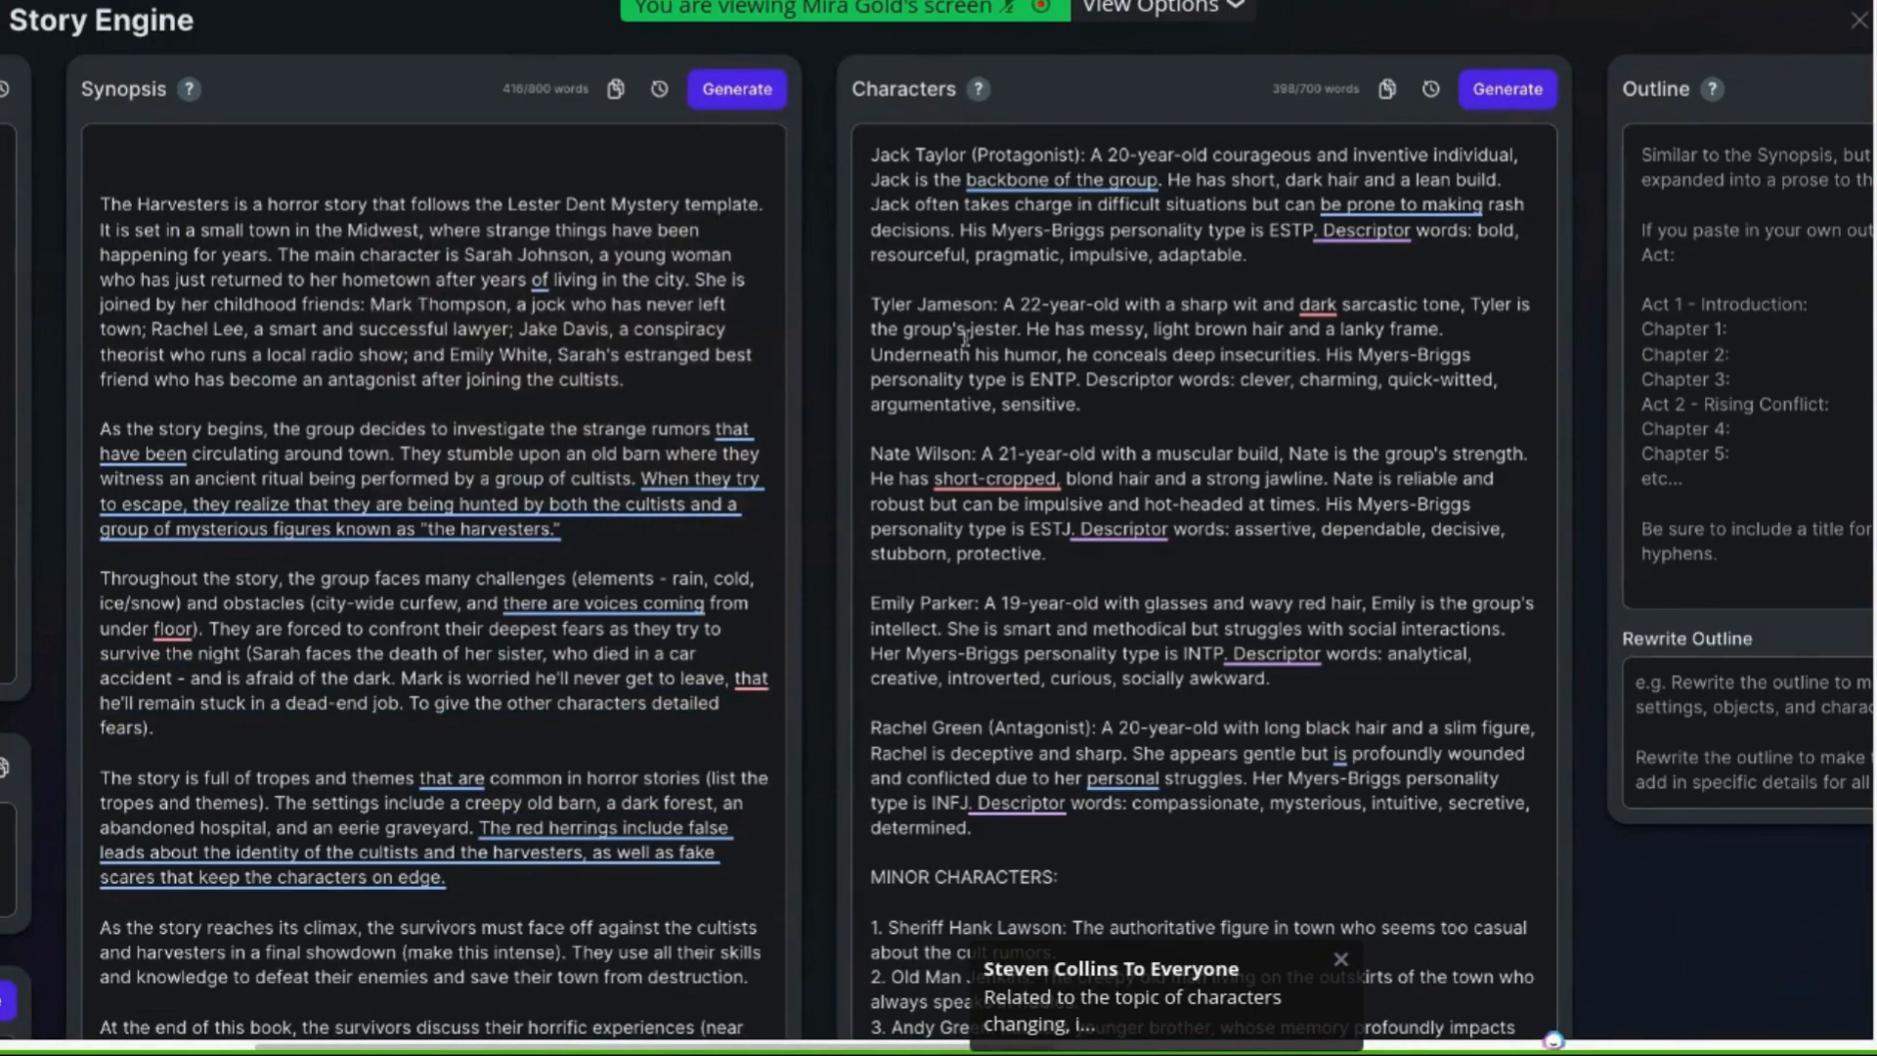
Clear the Characters section and start generating a new character list
key(ctrl+a)
key(BackSpace)
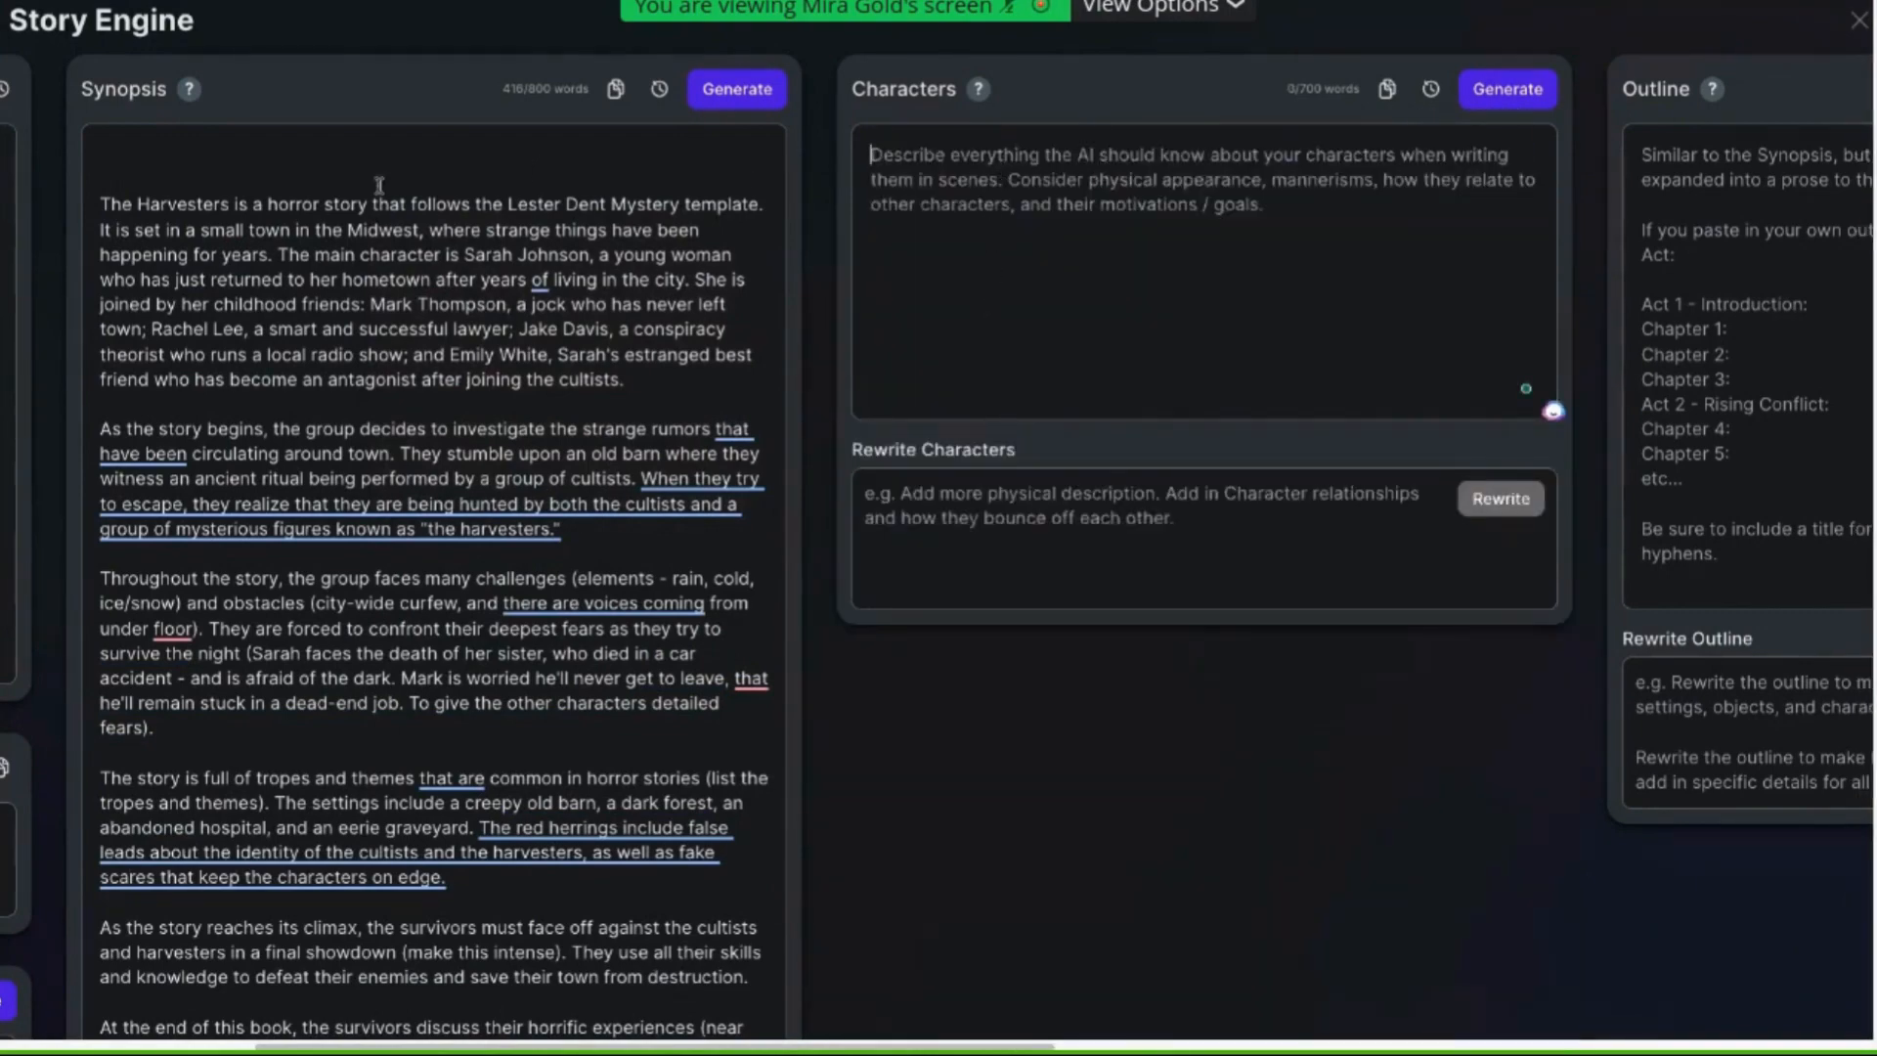
click(101, 202)
click(1097, 203)
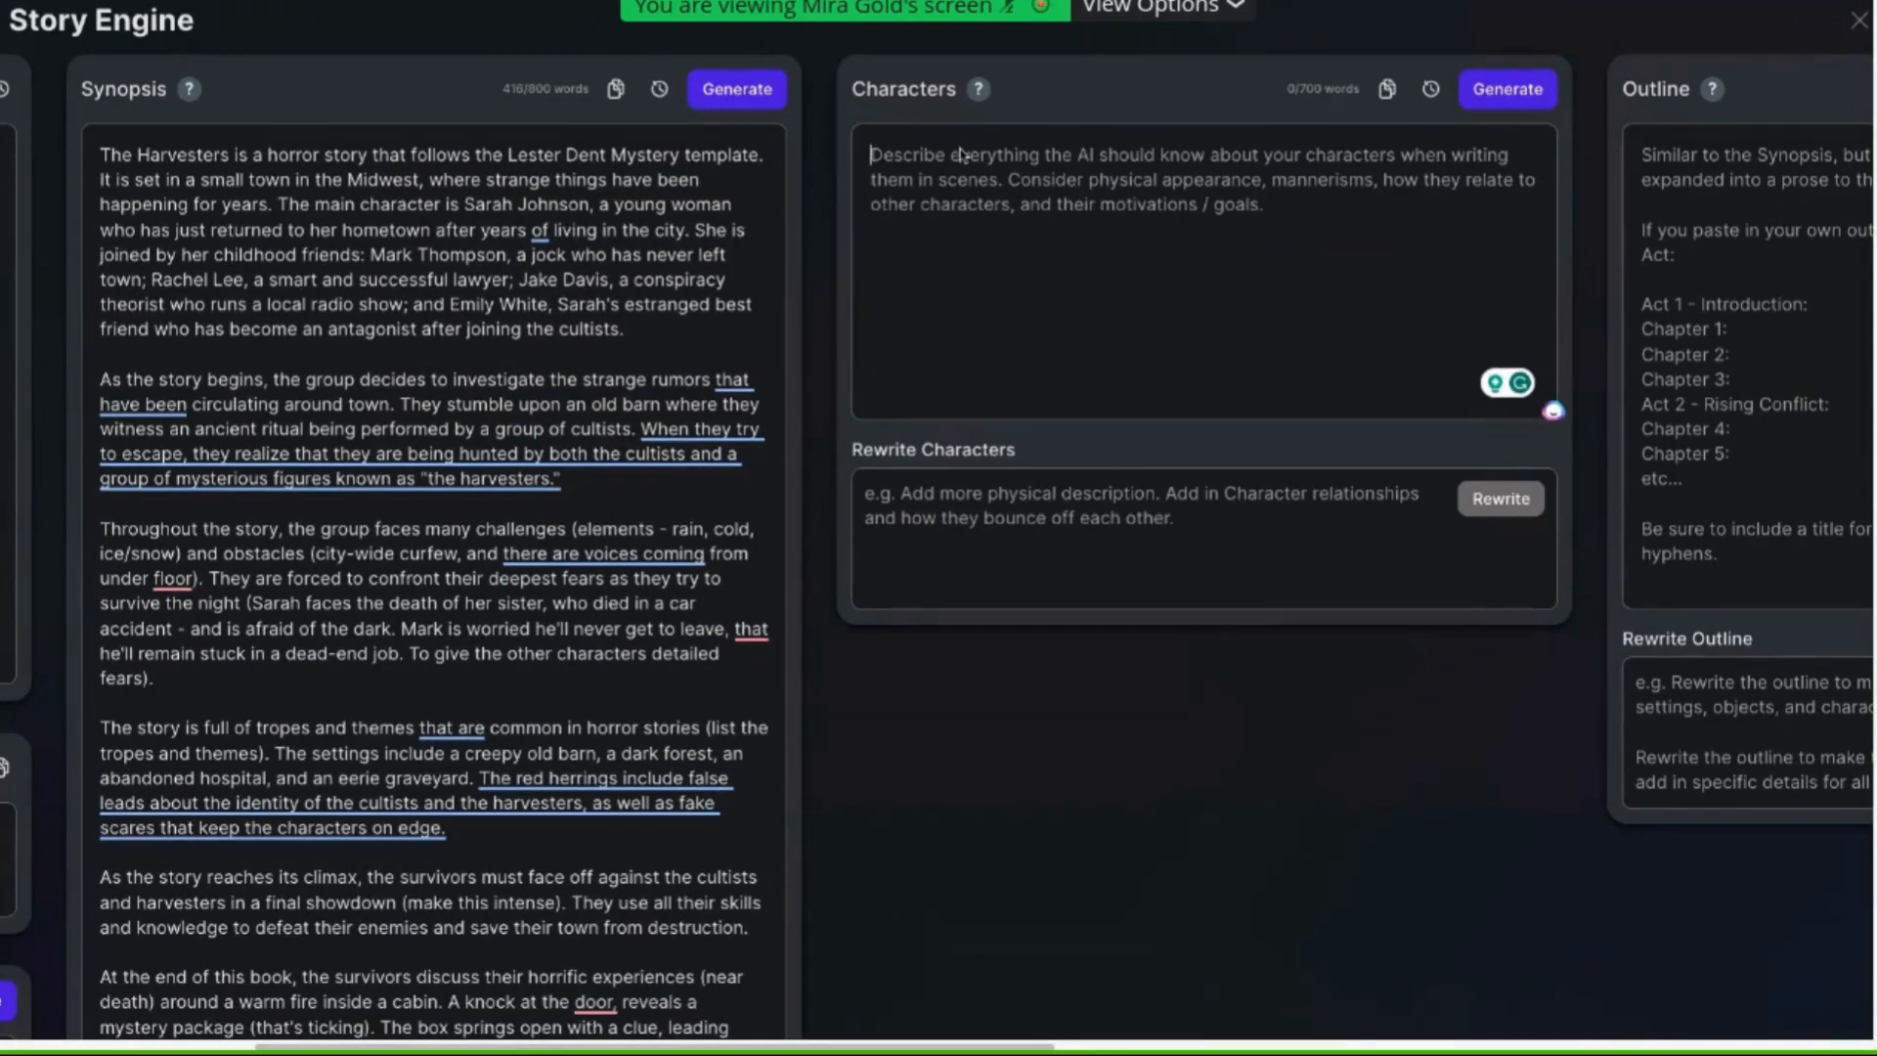
click(1510, 95)
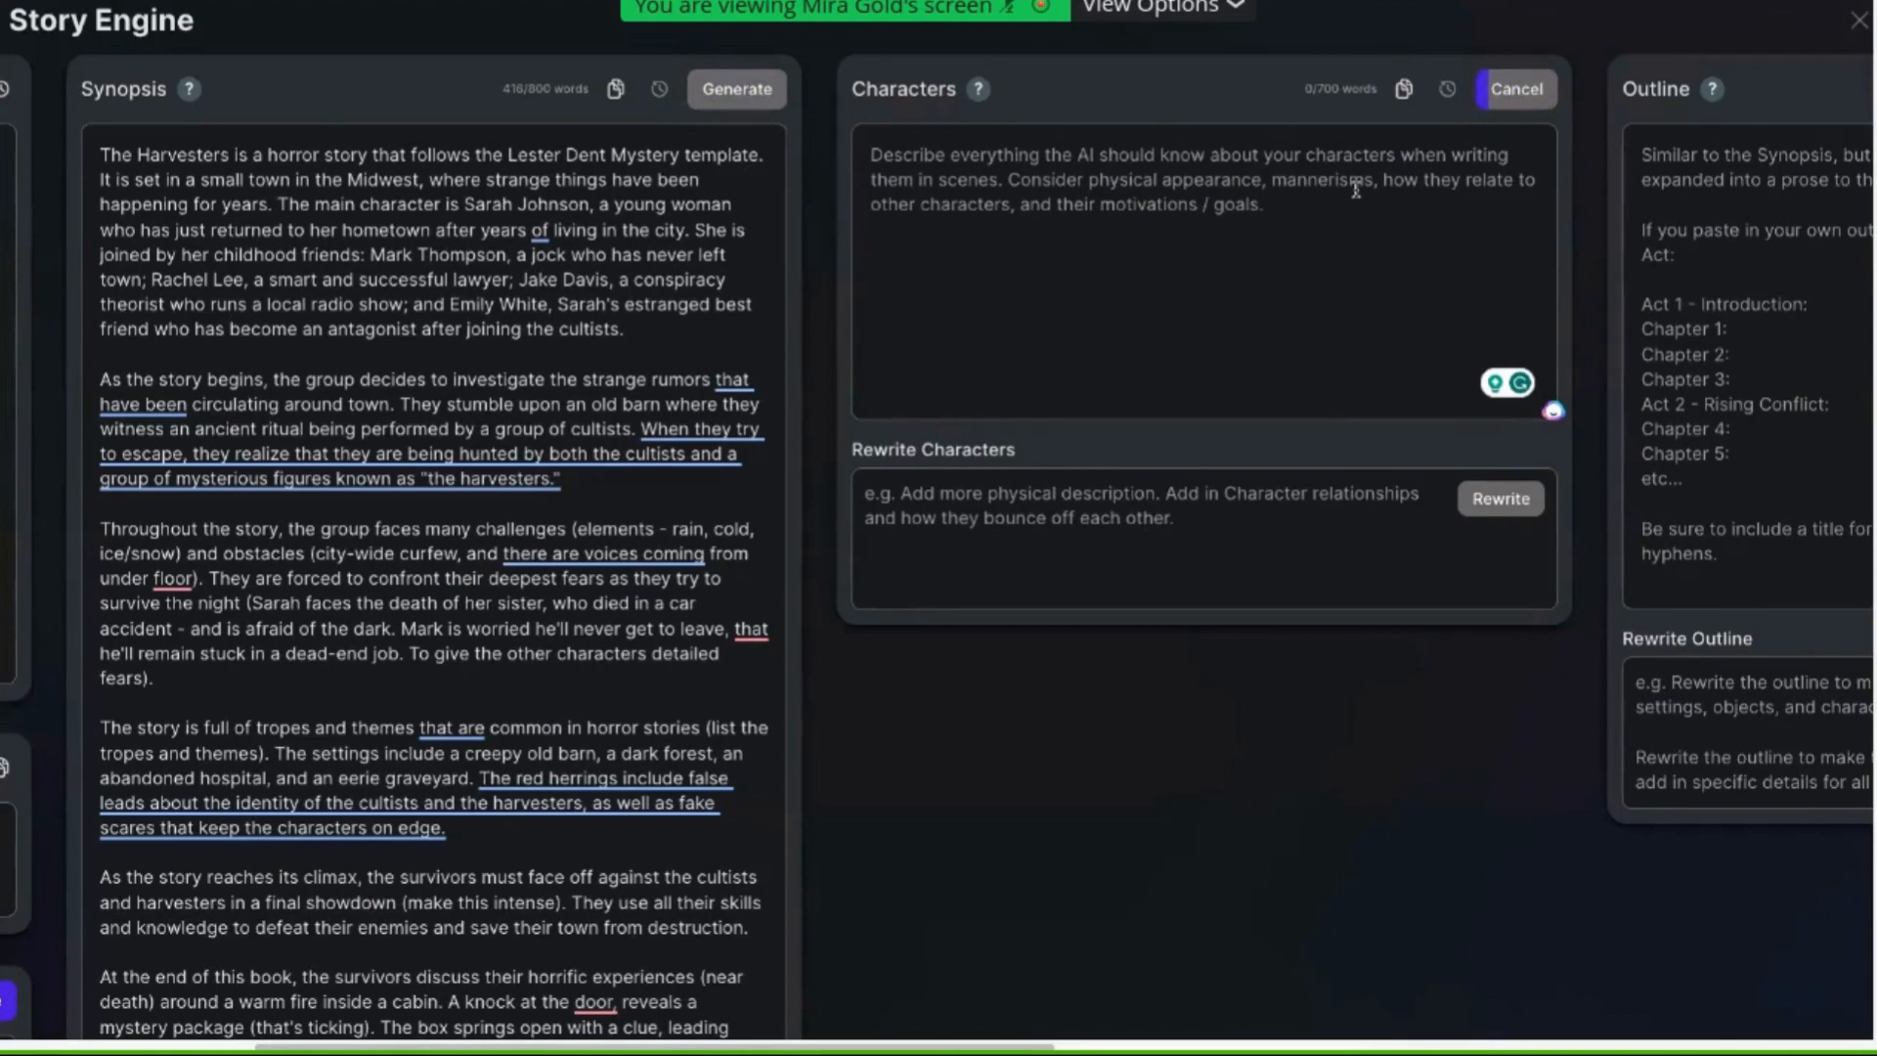
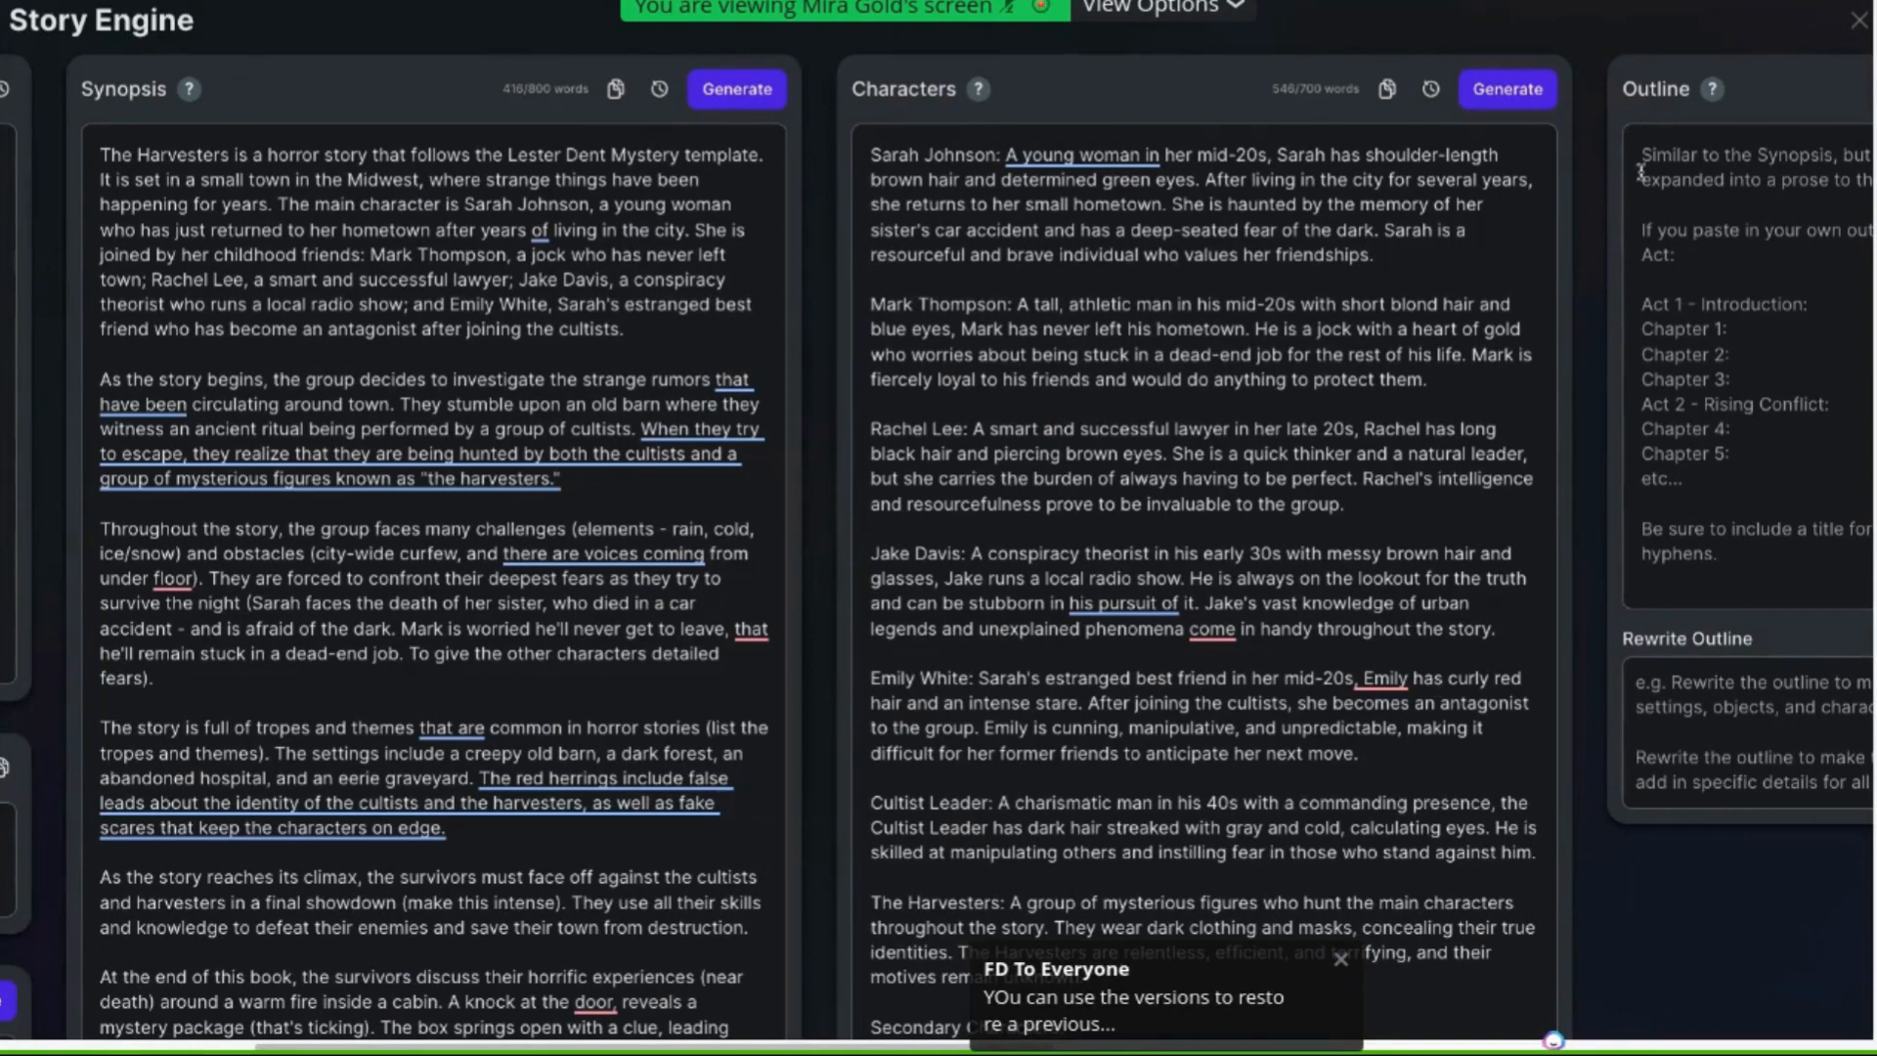
Browse earlier versions in the Characters history and restore the most recent version
click(1432, 90)
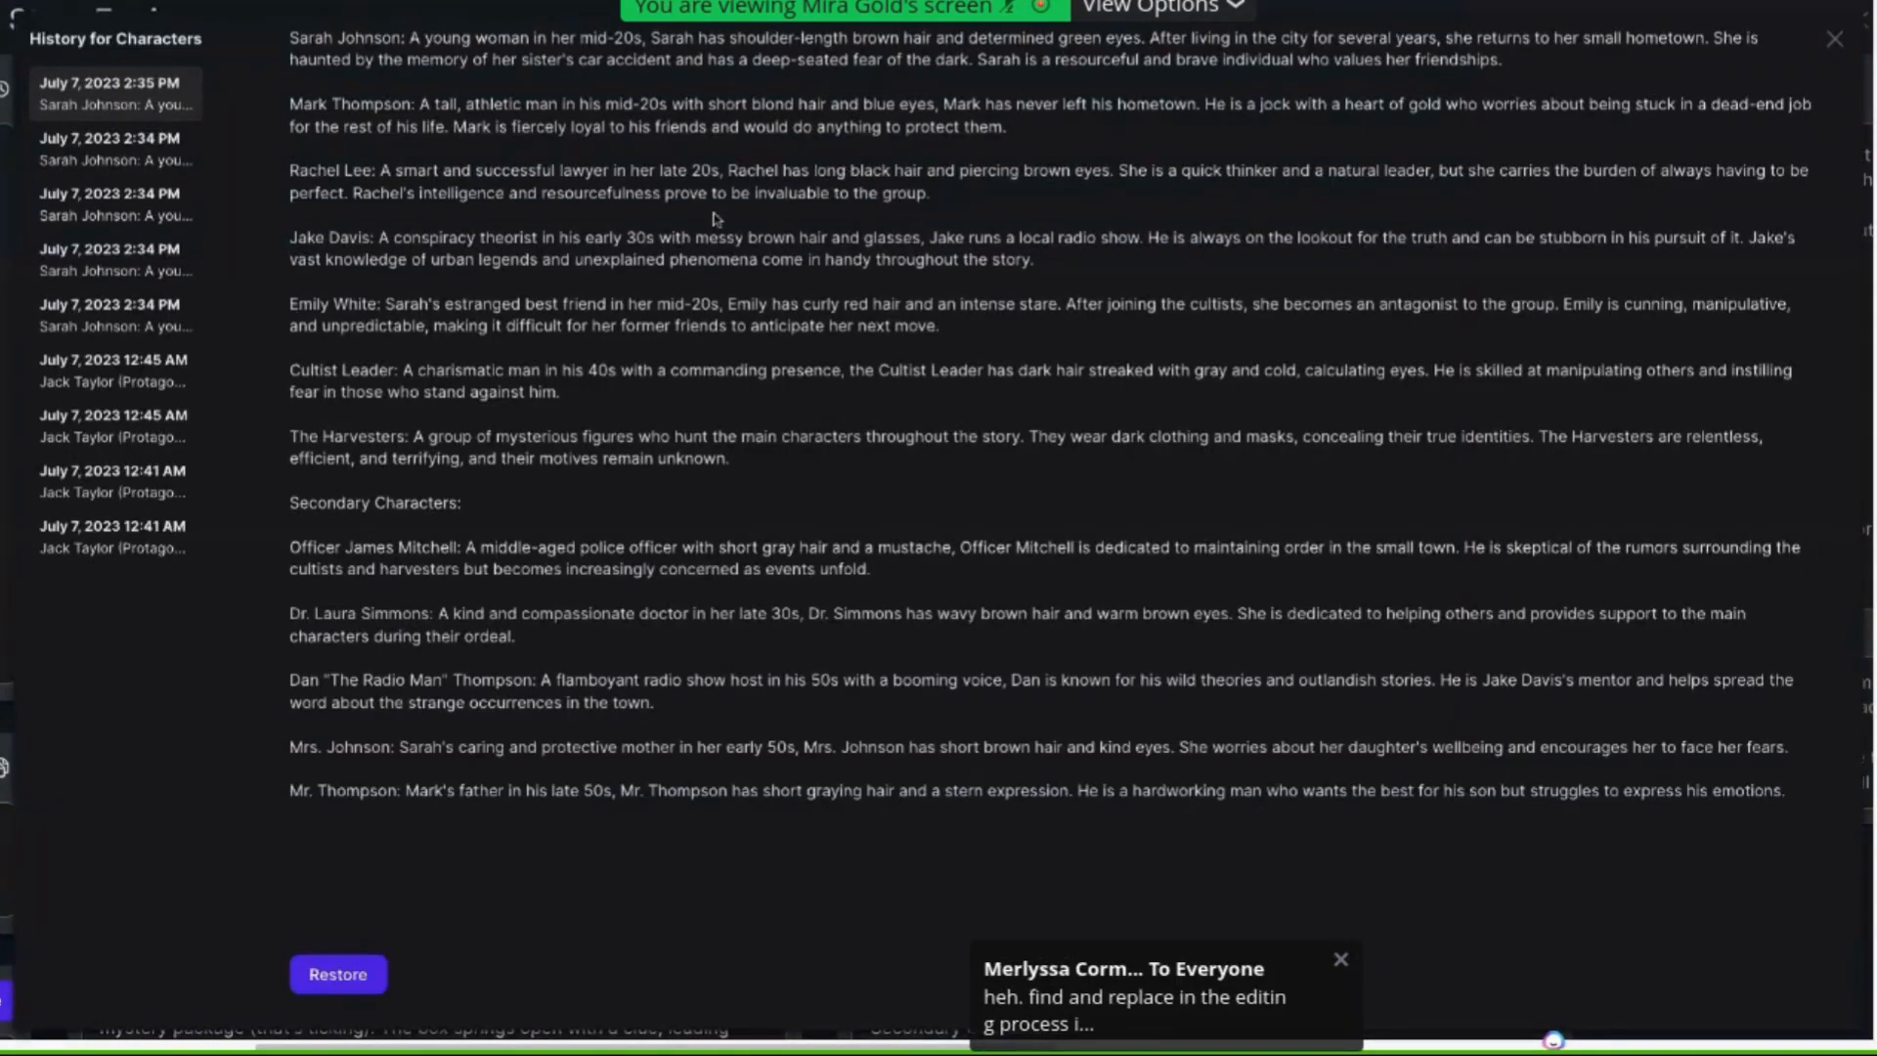
click(100, 544)
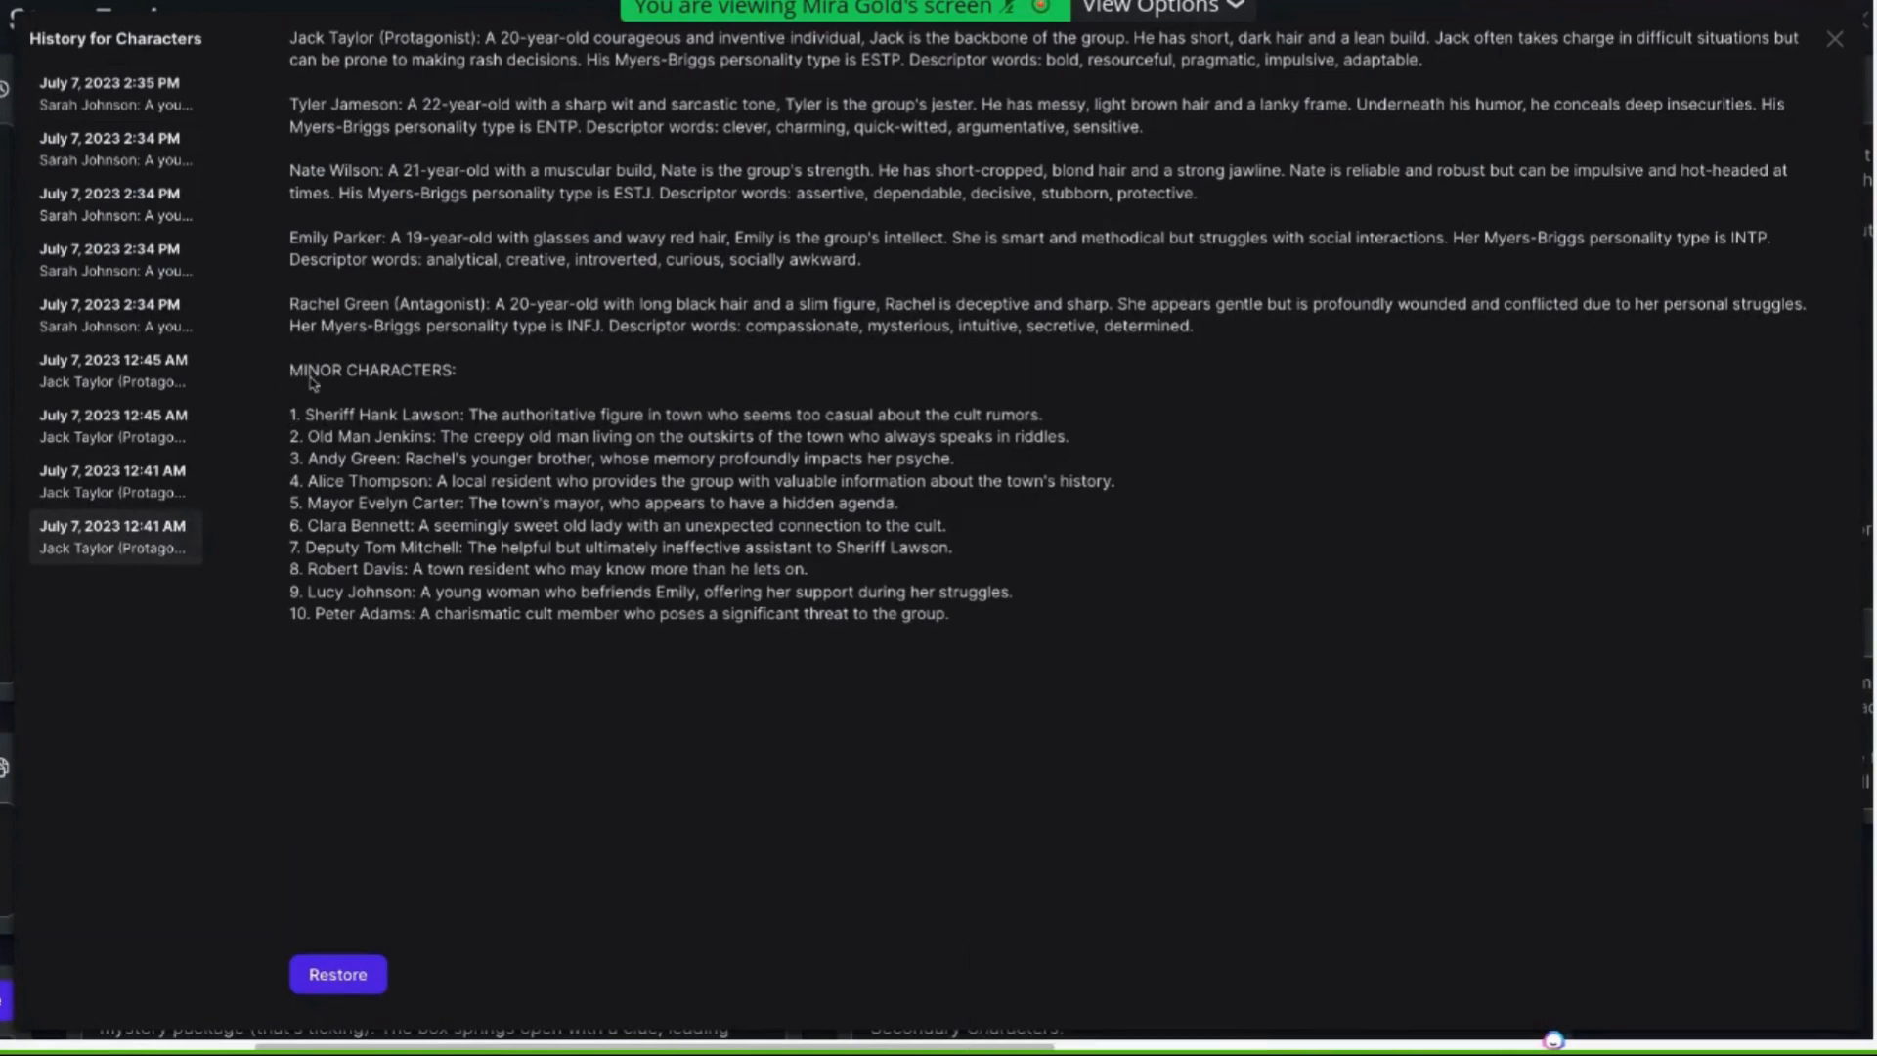
drag(289, 371, 995, 662)
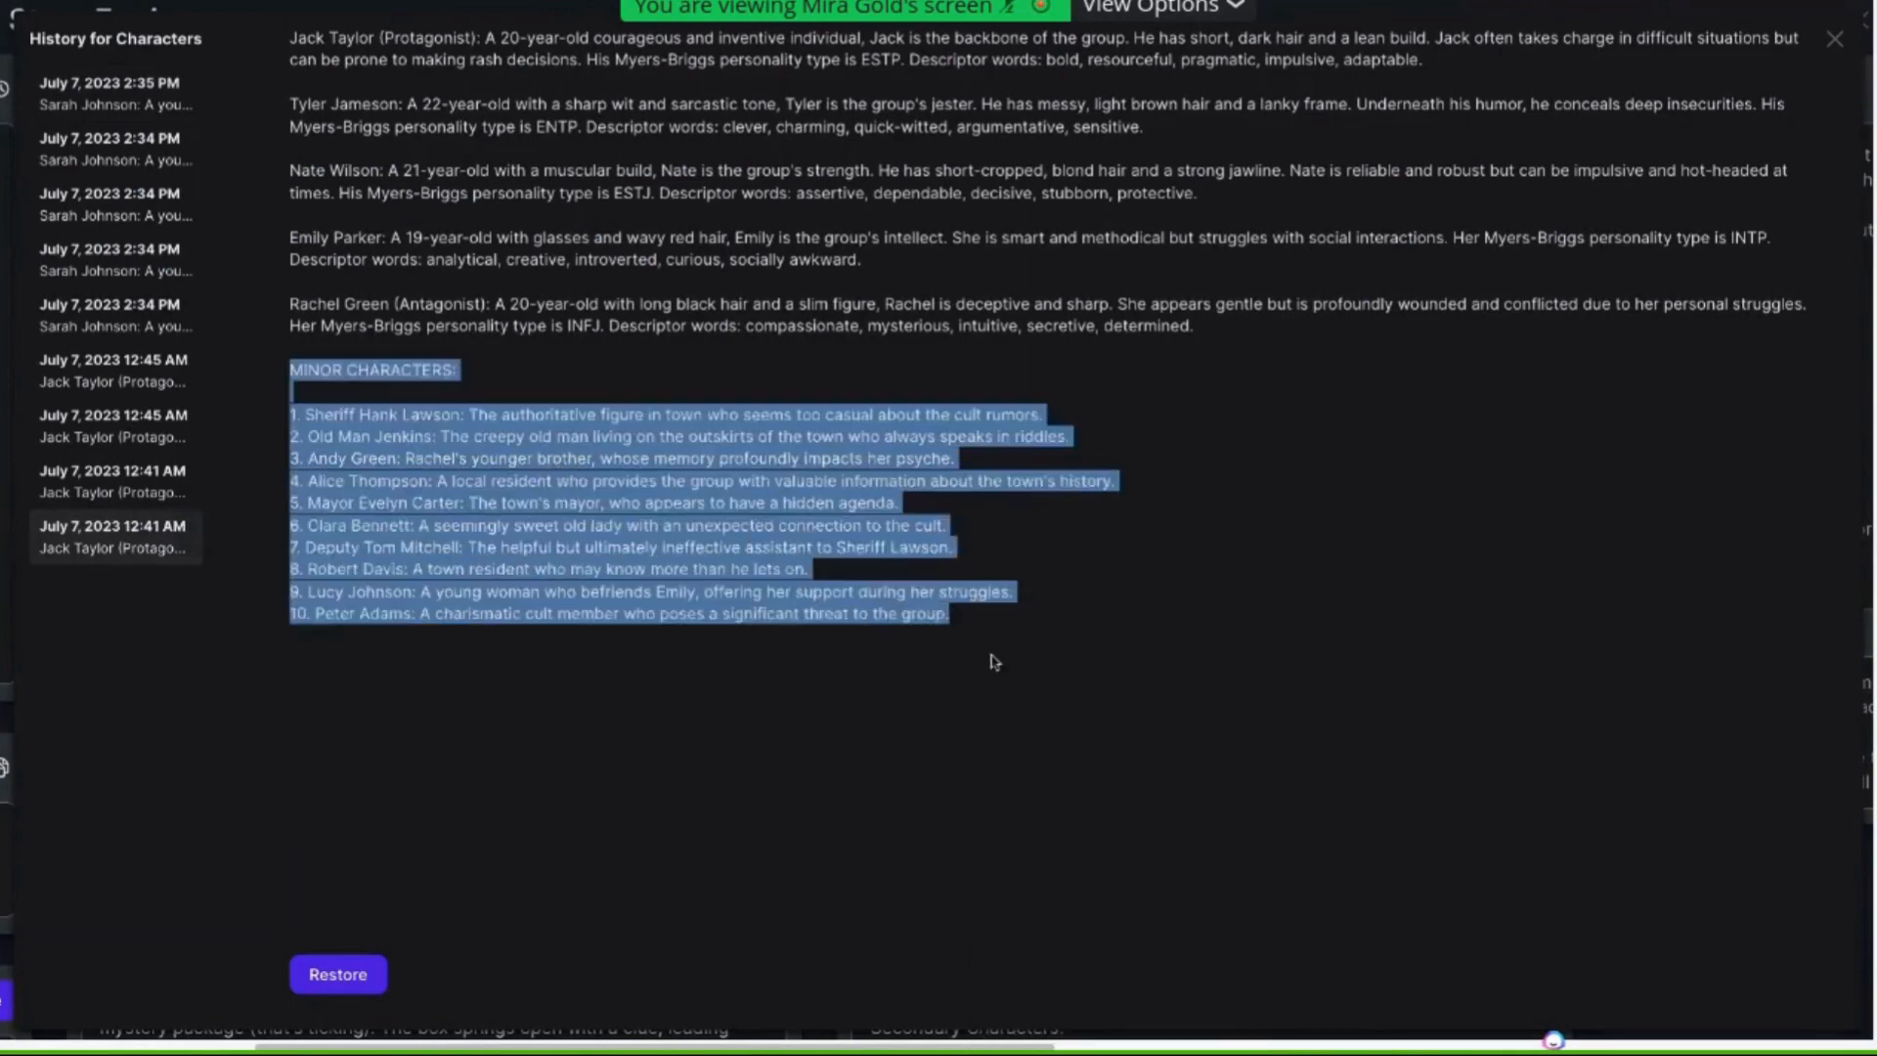
click(135, 199)
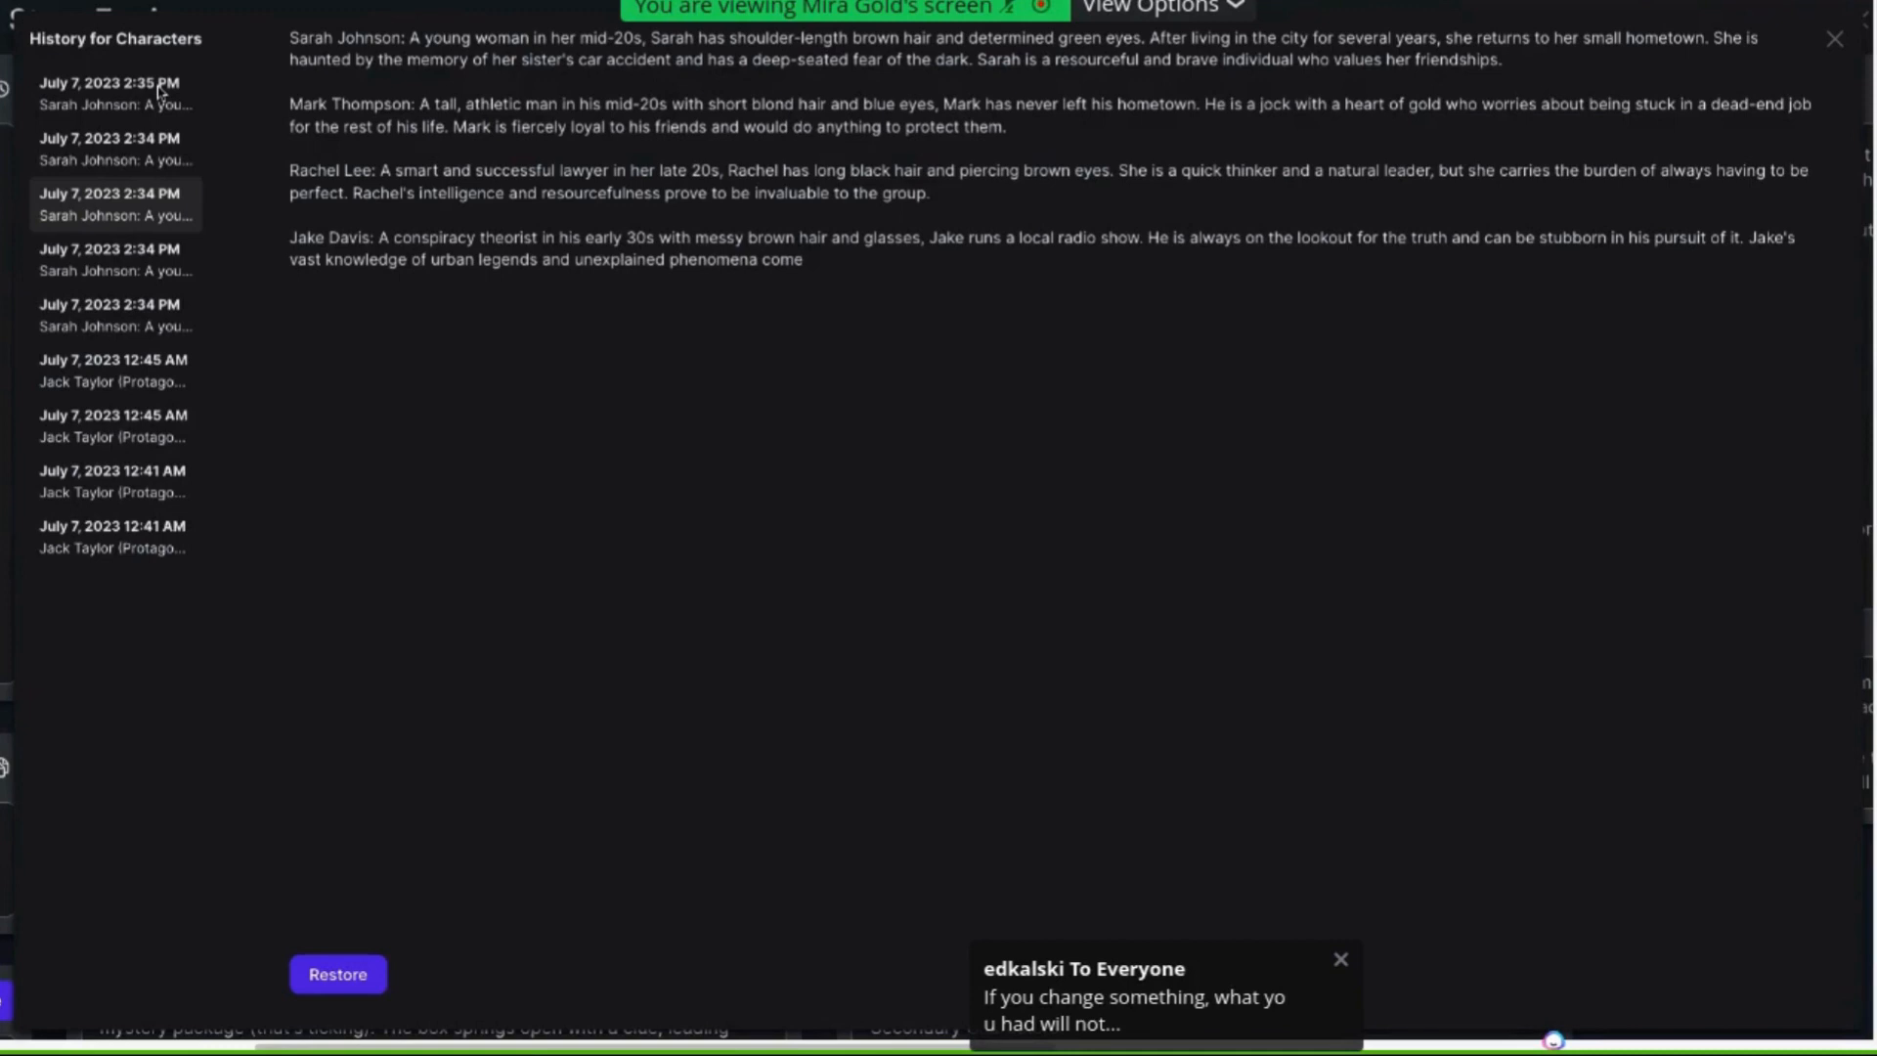
click(160, 90)
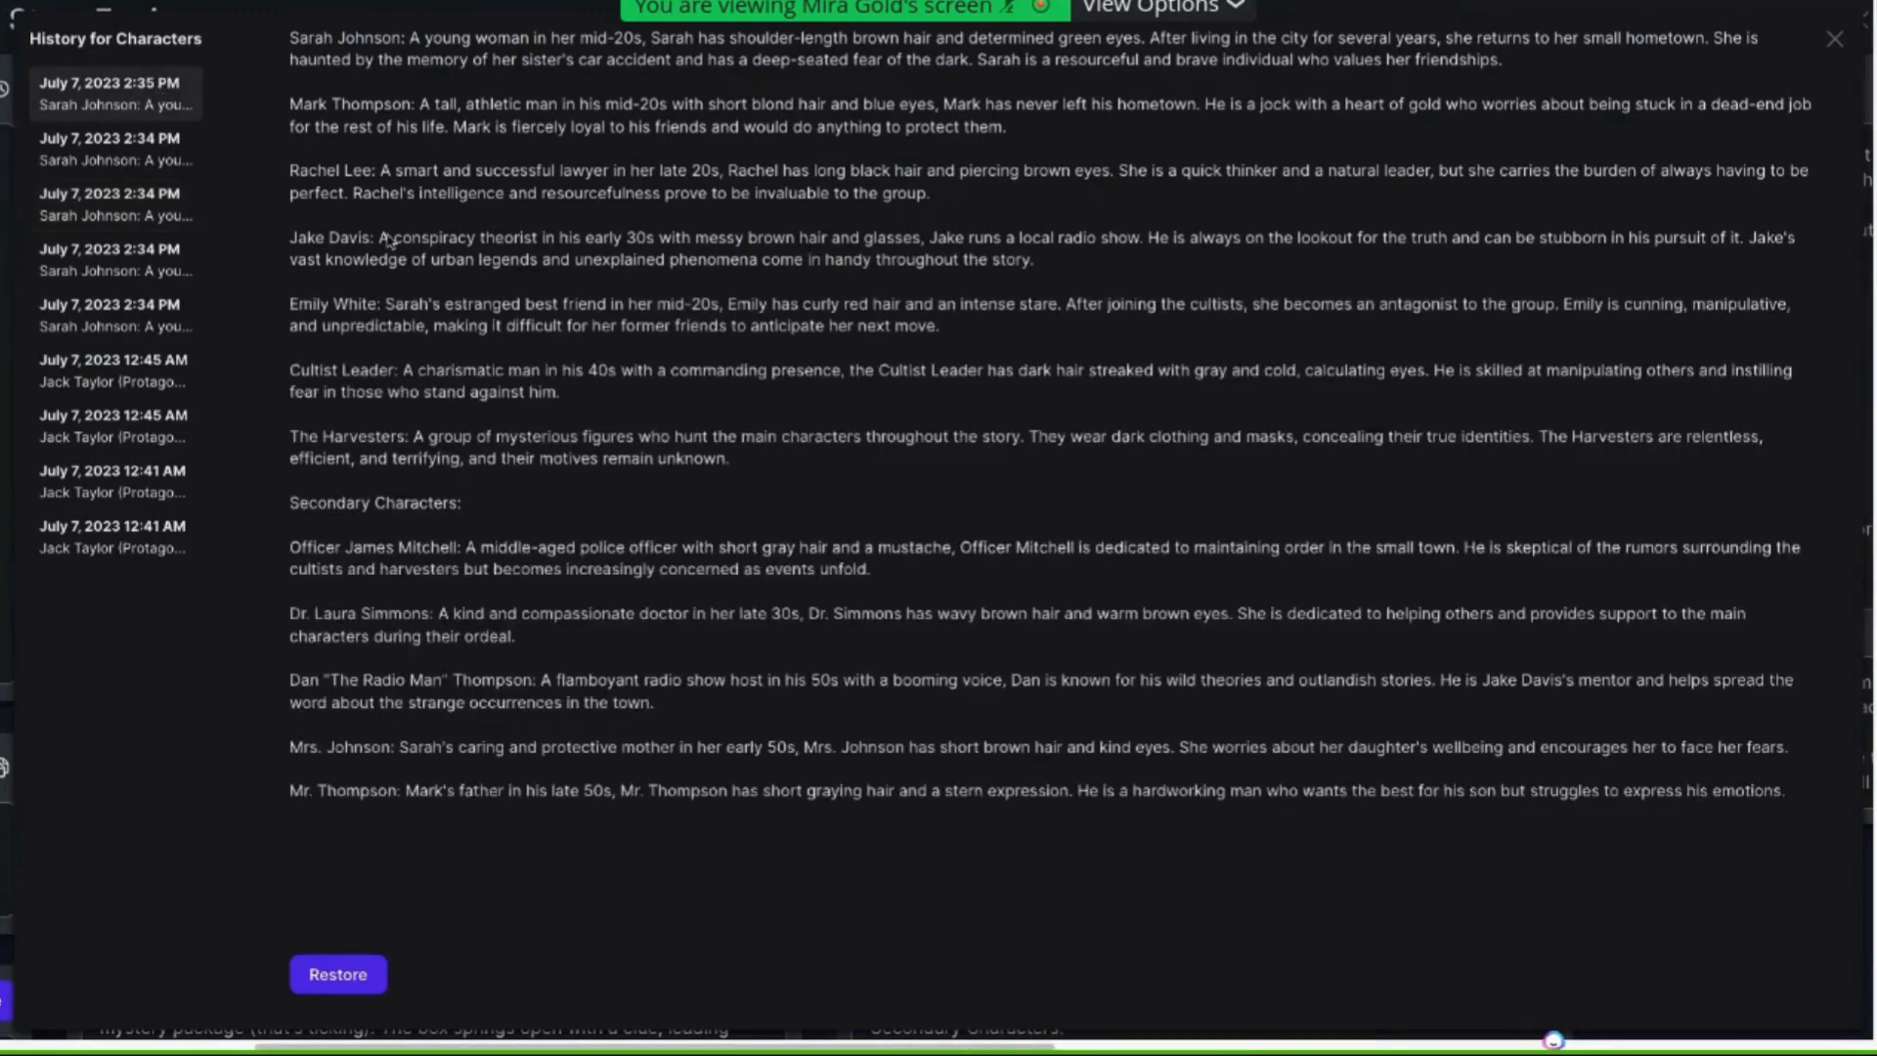
click(361, 979)
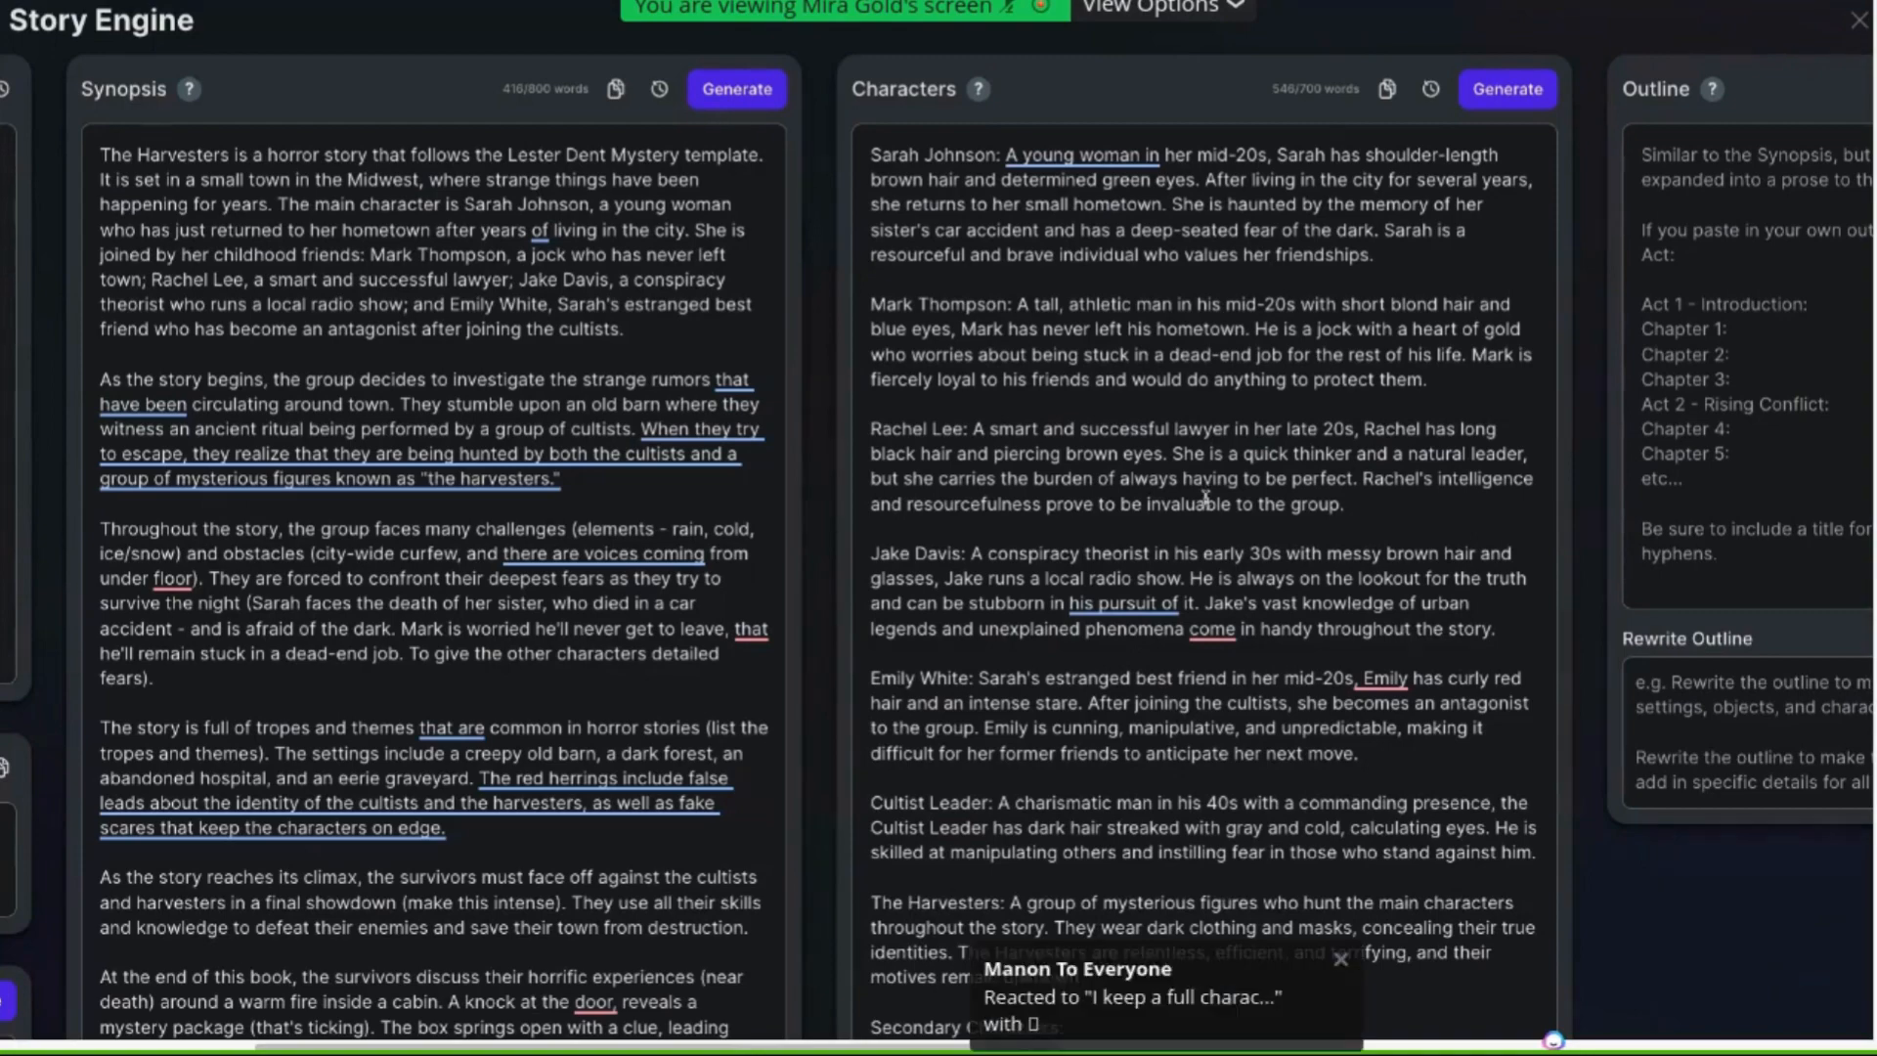
Review the current character list and its secondary characters
scroll(1205, 495, down, 1)
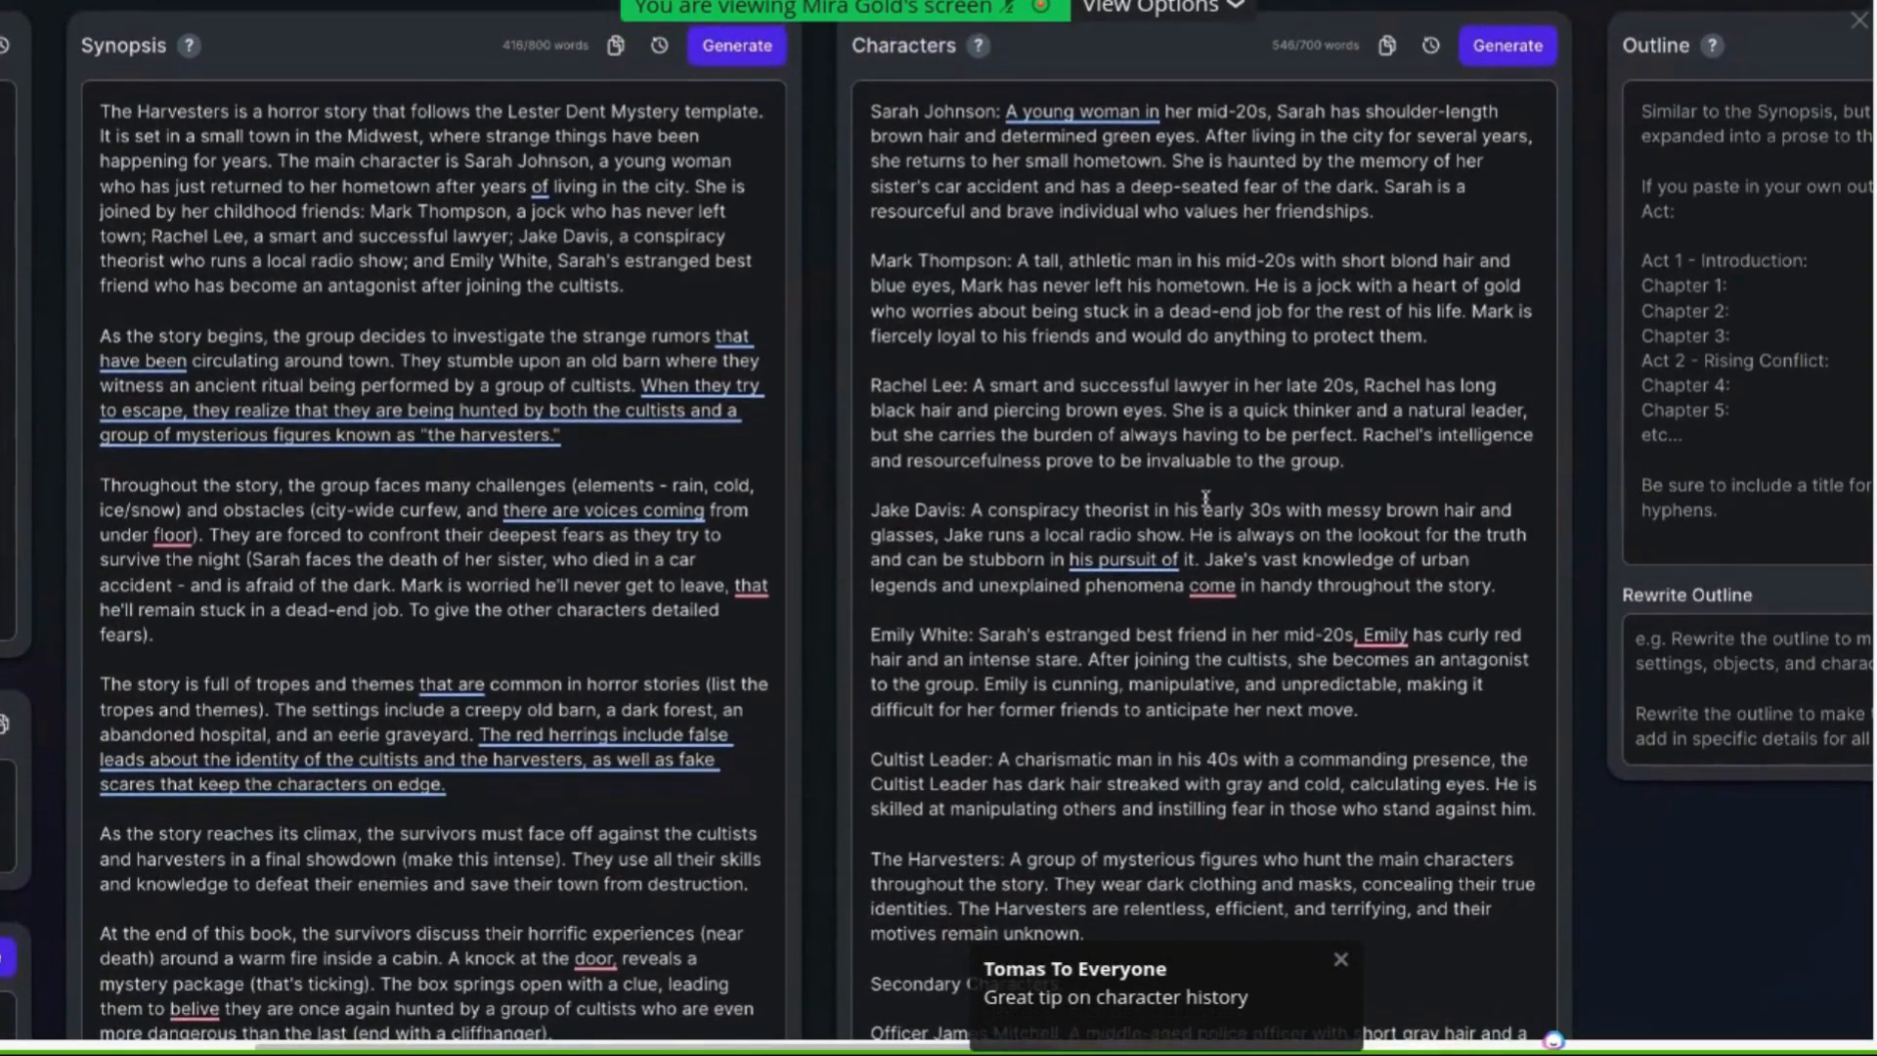
scroll(1205, 499, up, 1)
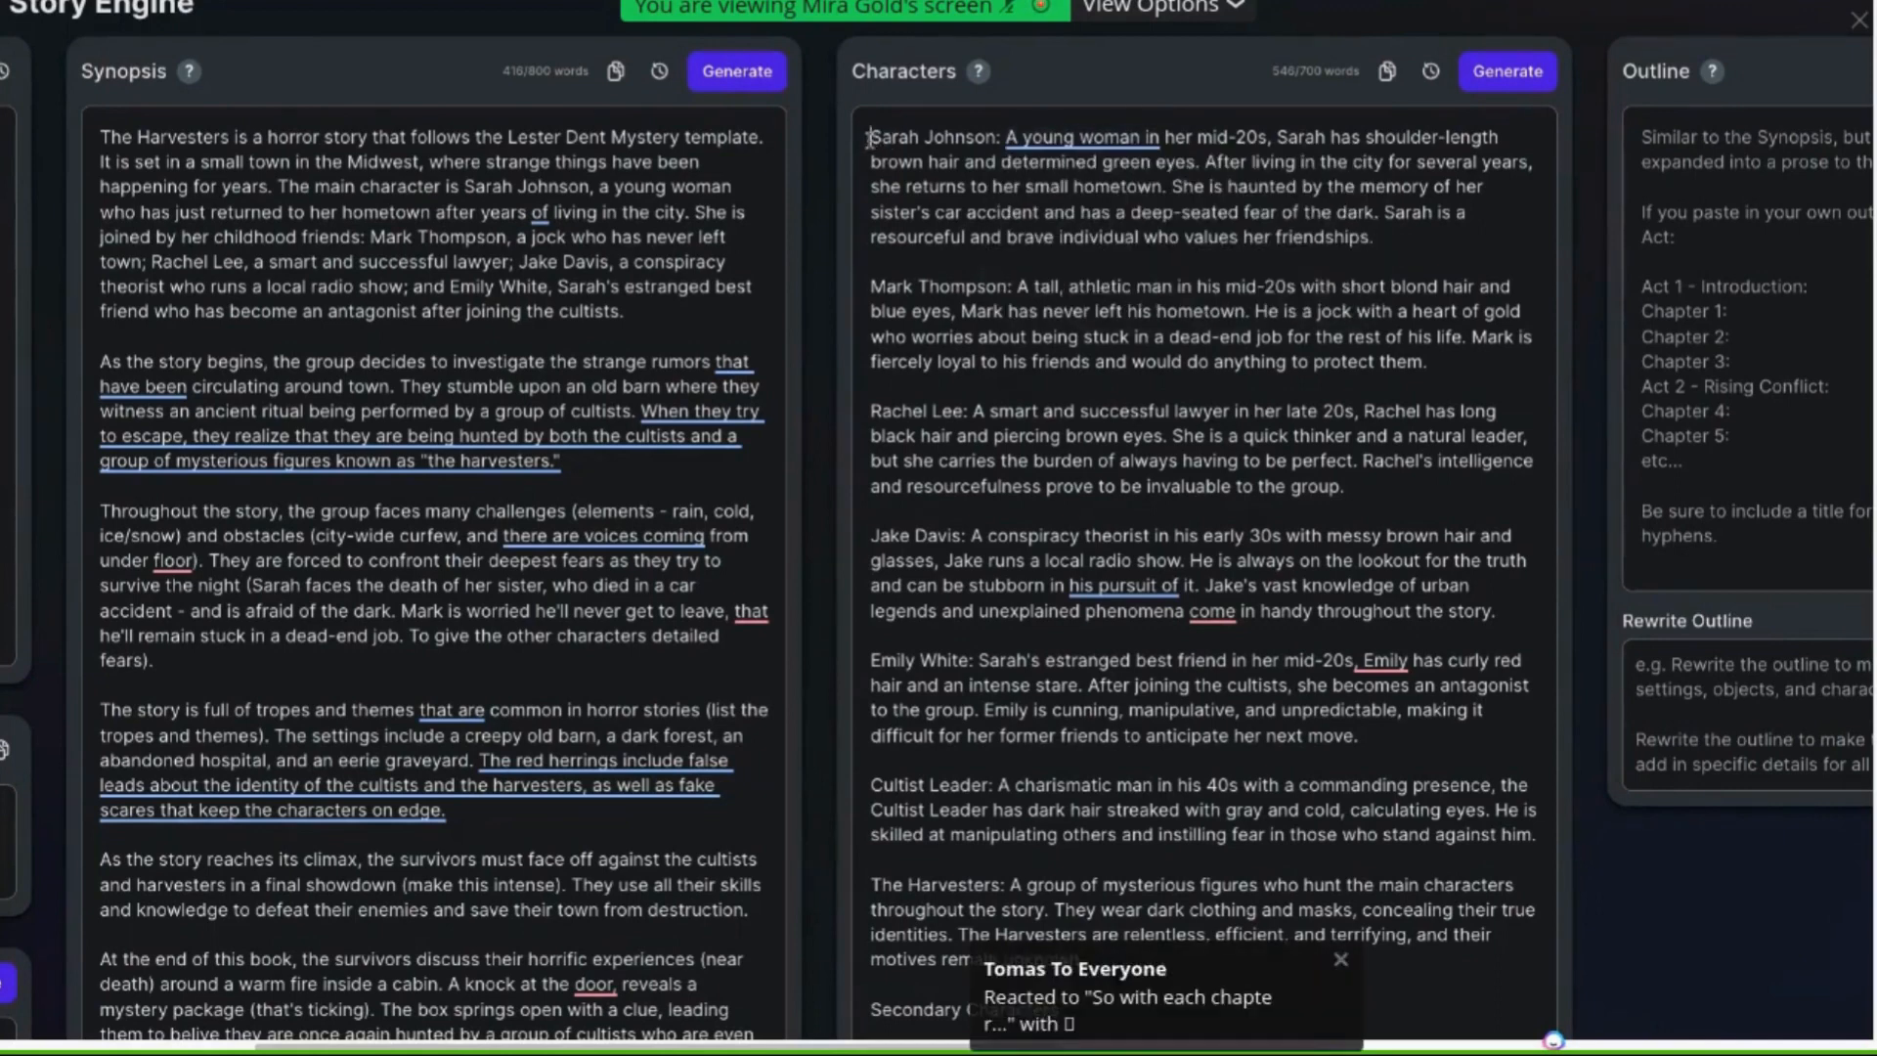
drag(871, 139, 1001, 145)
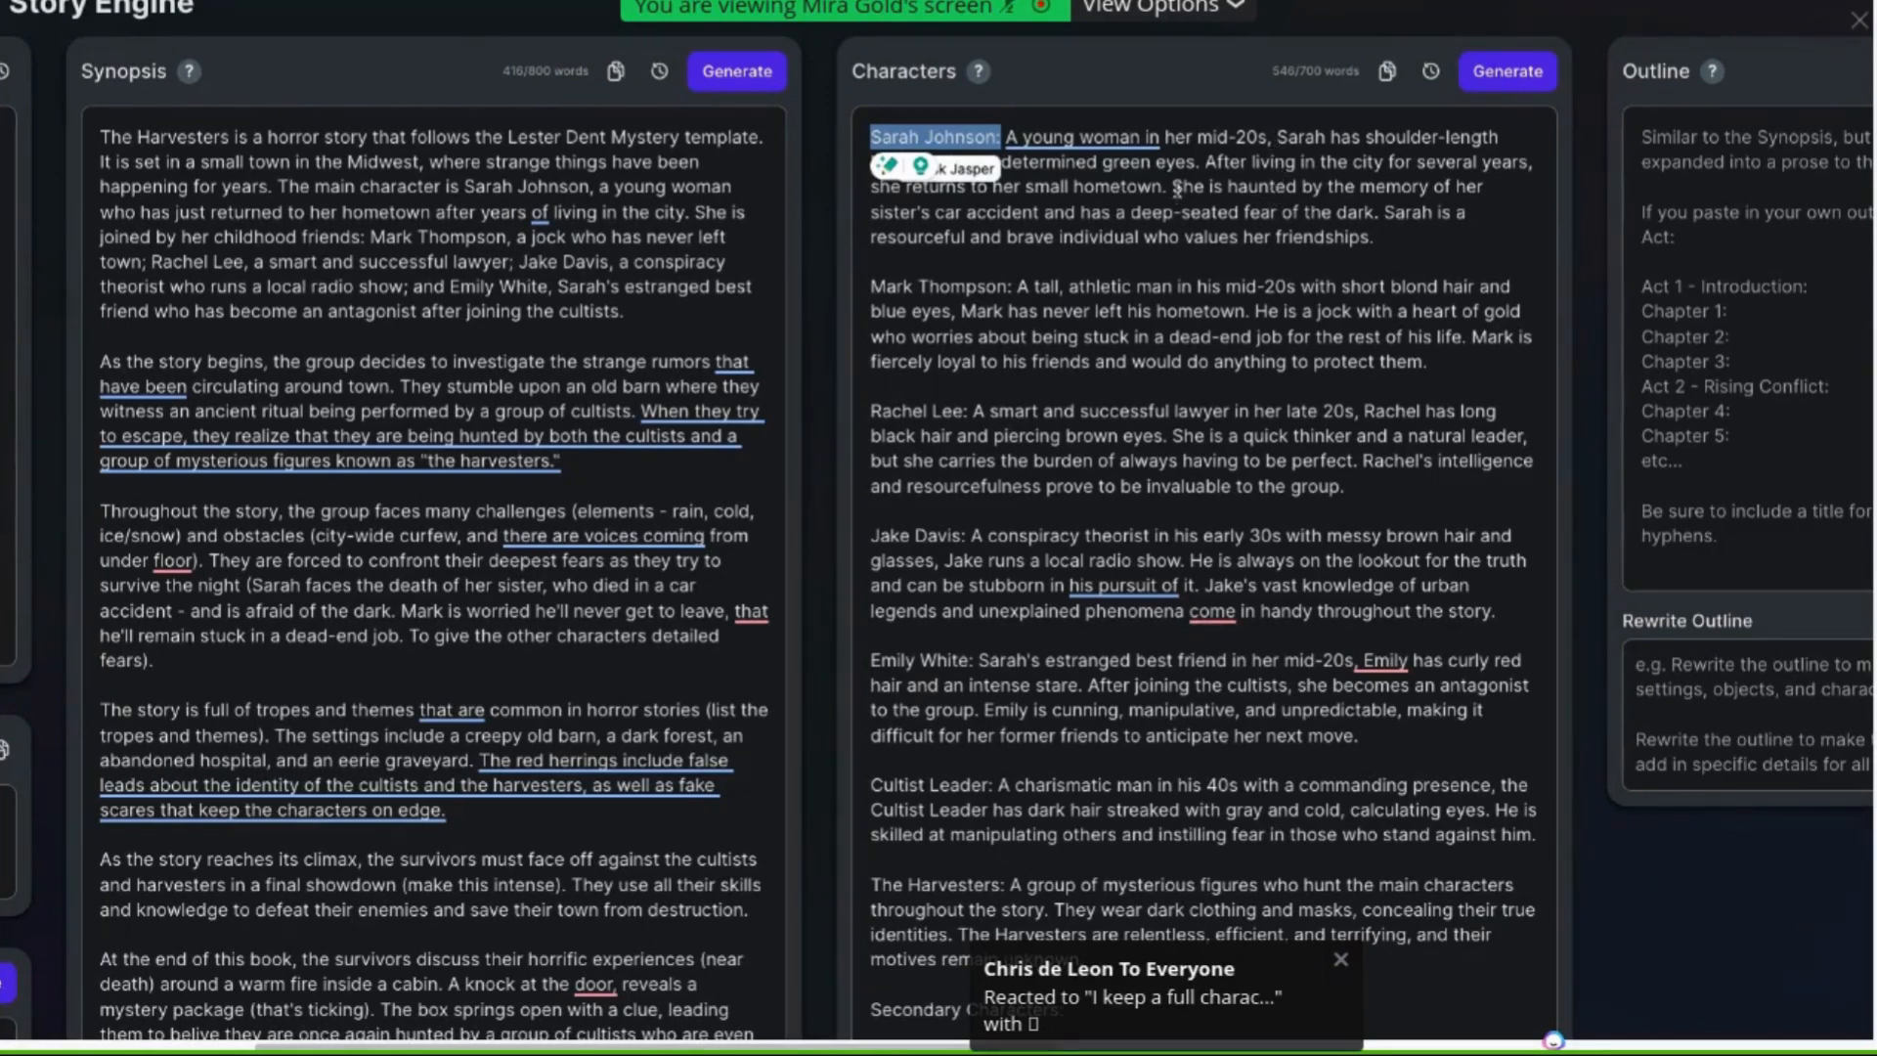
drag(1173, 186, 1222, 210)
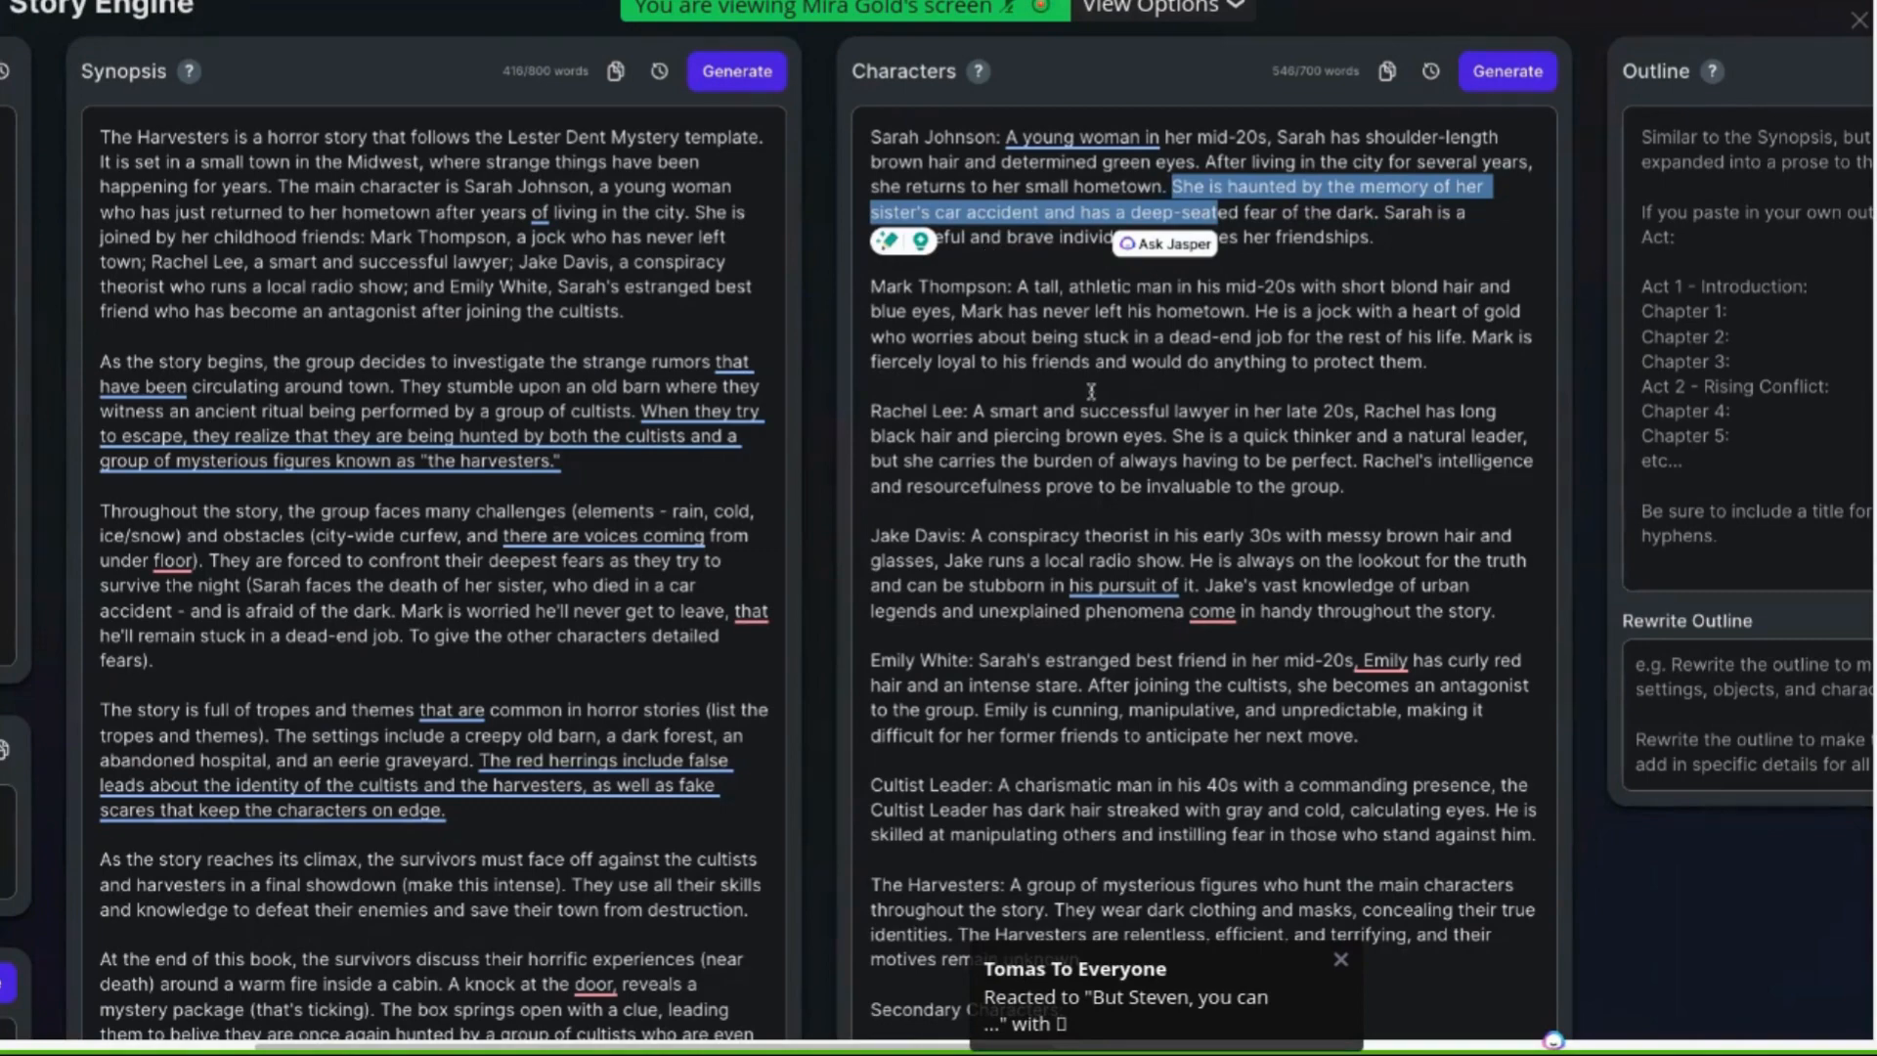
scroll(1091, 392, down, 2)
scroll(1091, 392, down, 2)
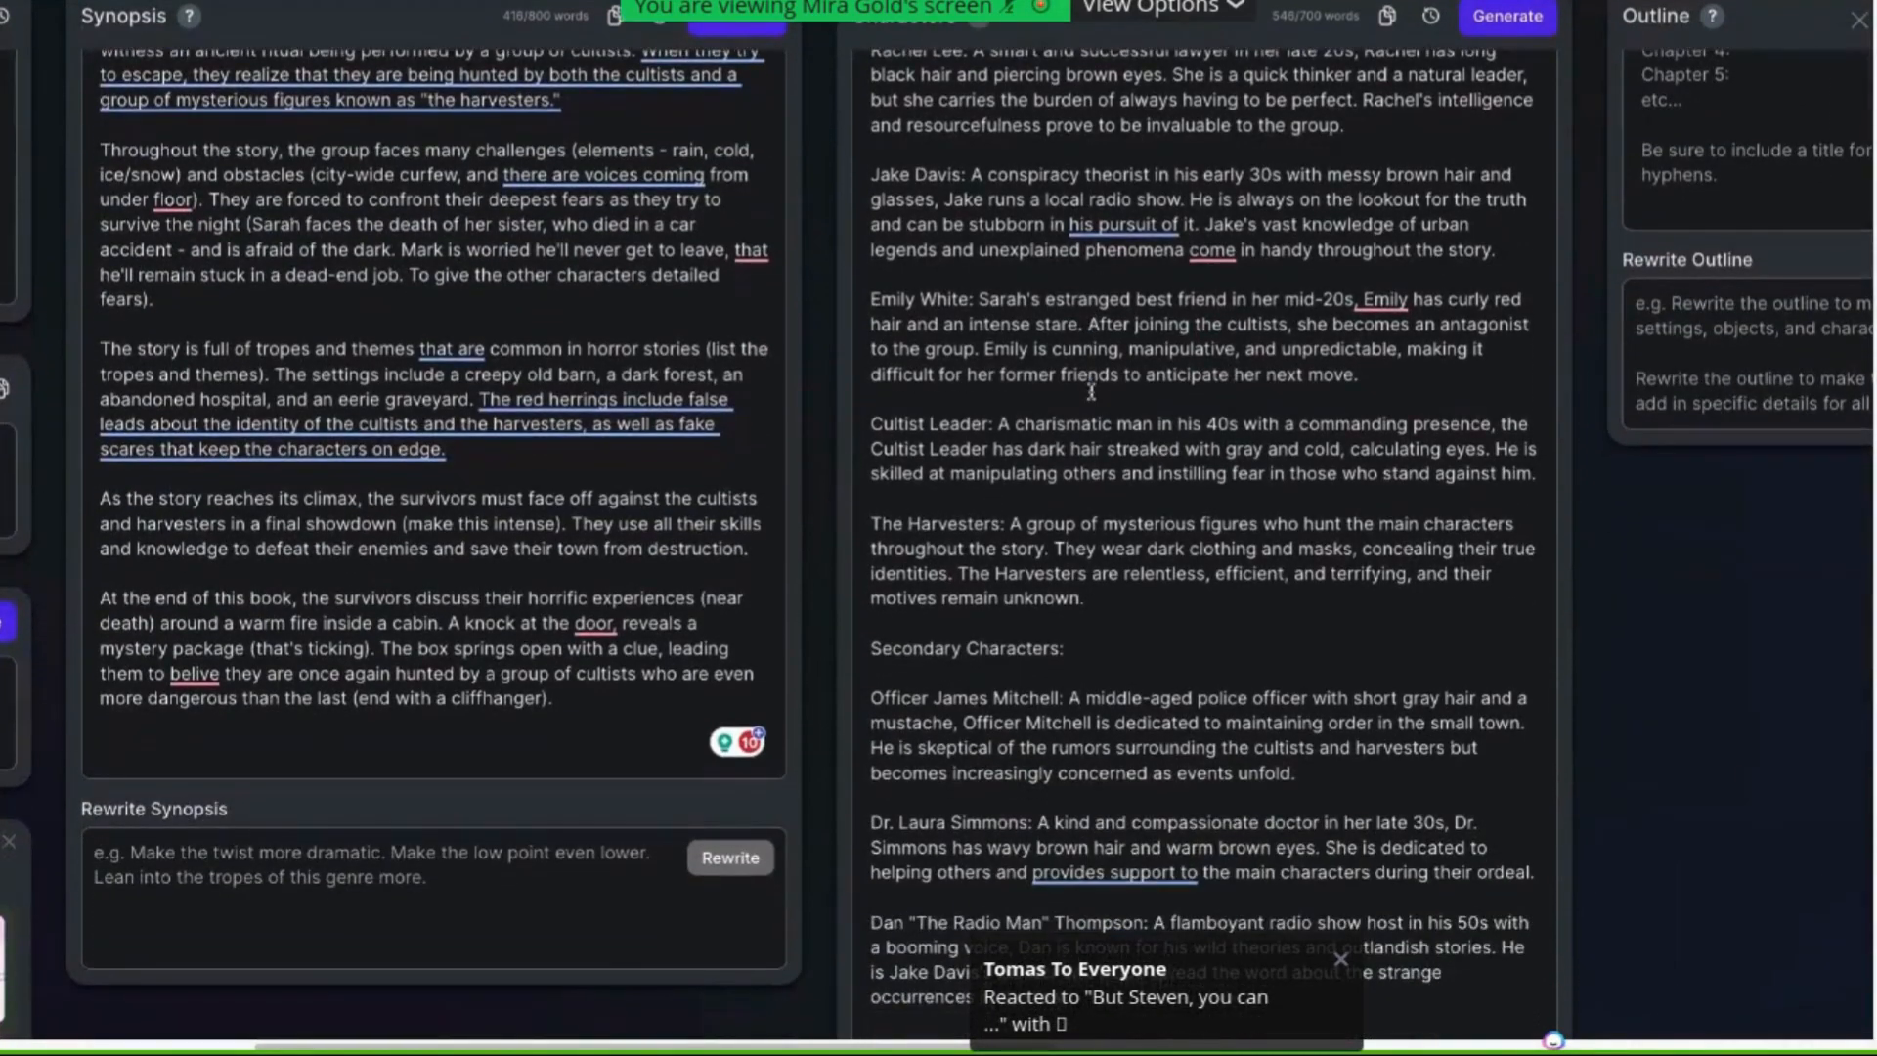
scroll(1091, 392, down, 4)
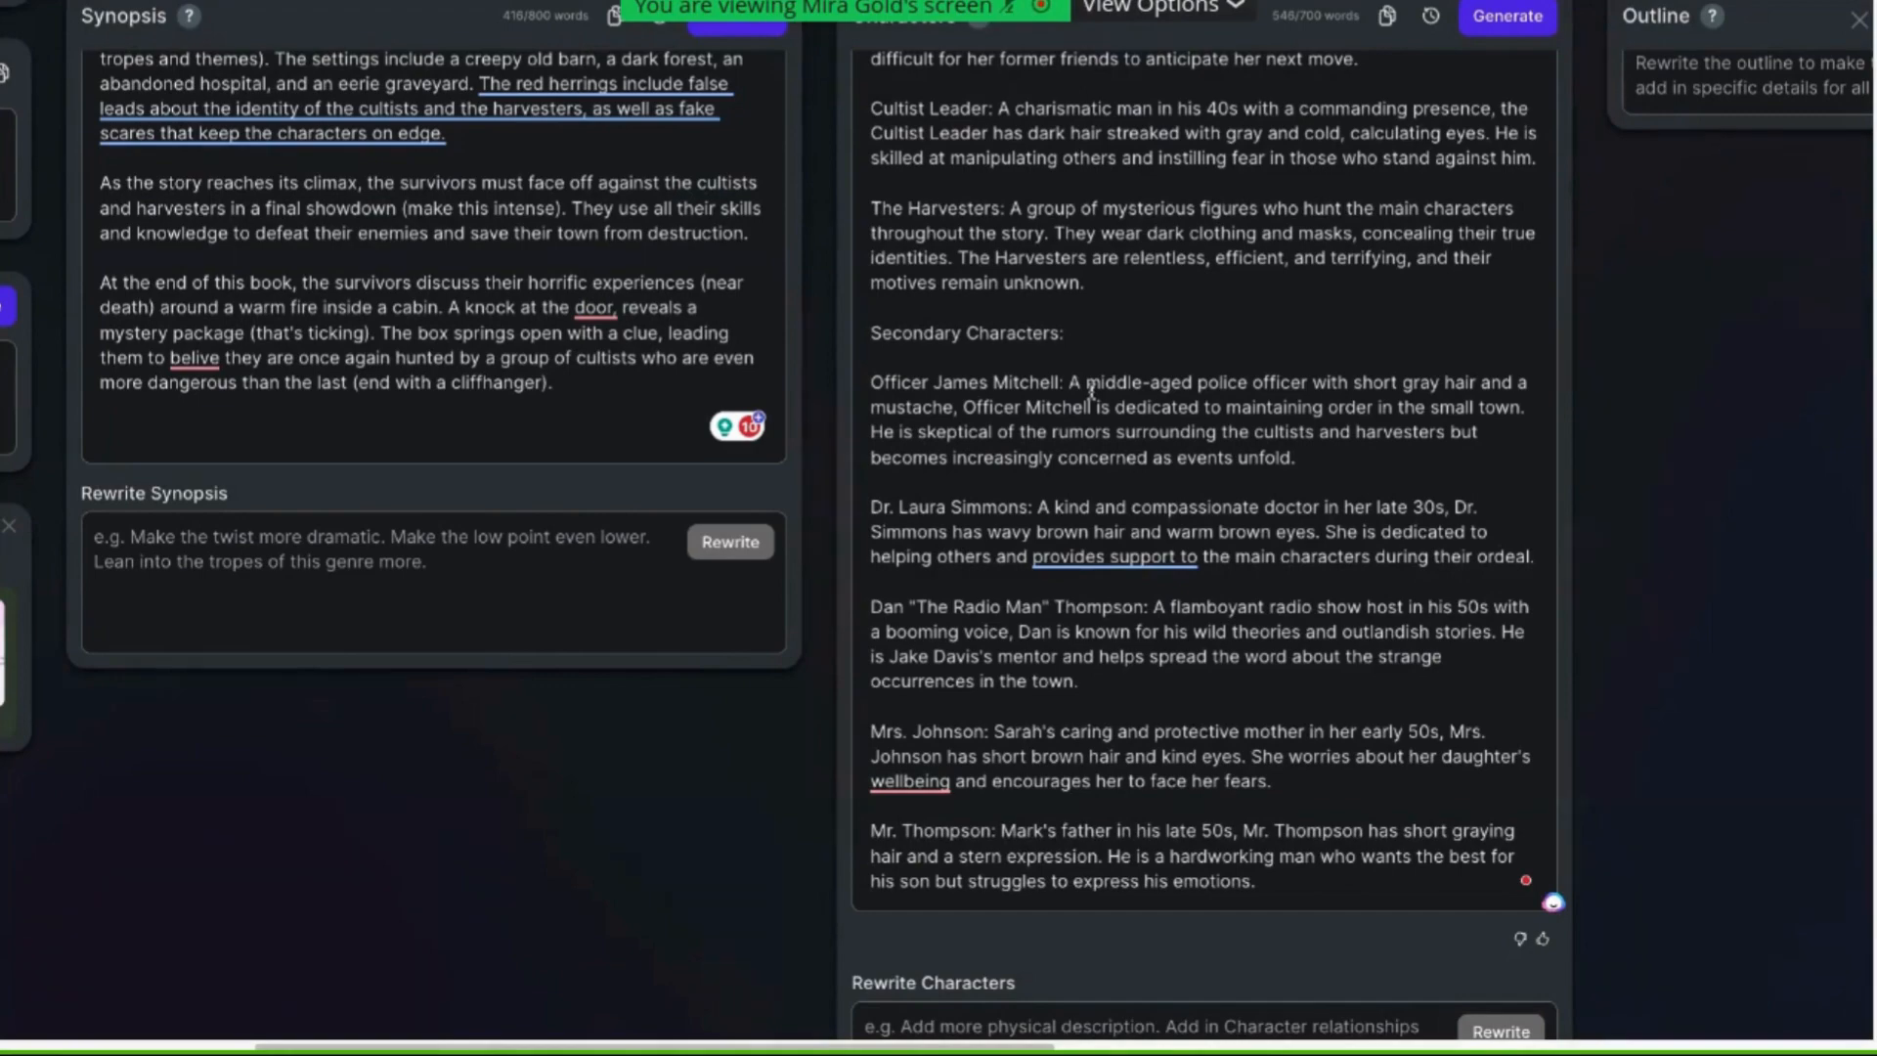
scroll(1092, 391, up, 3)
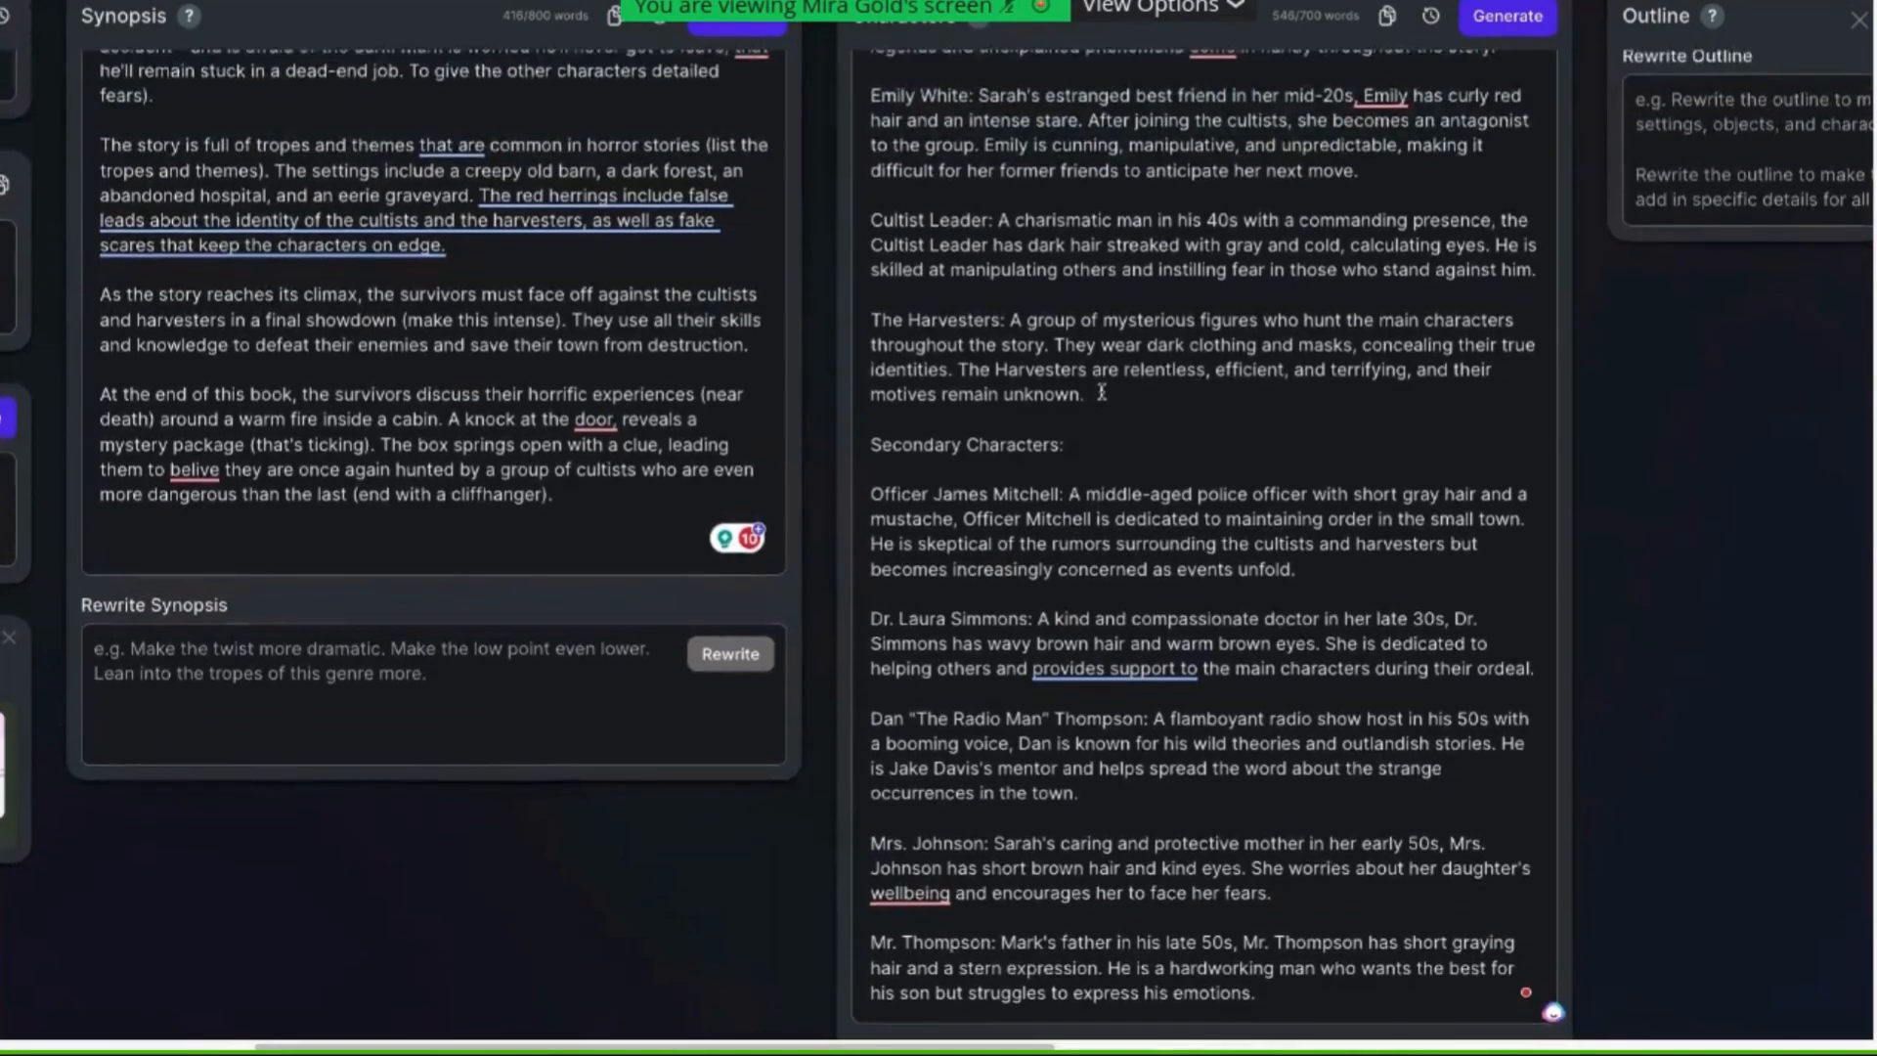
scroll(1102, 392, up, 4)
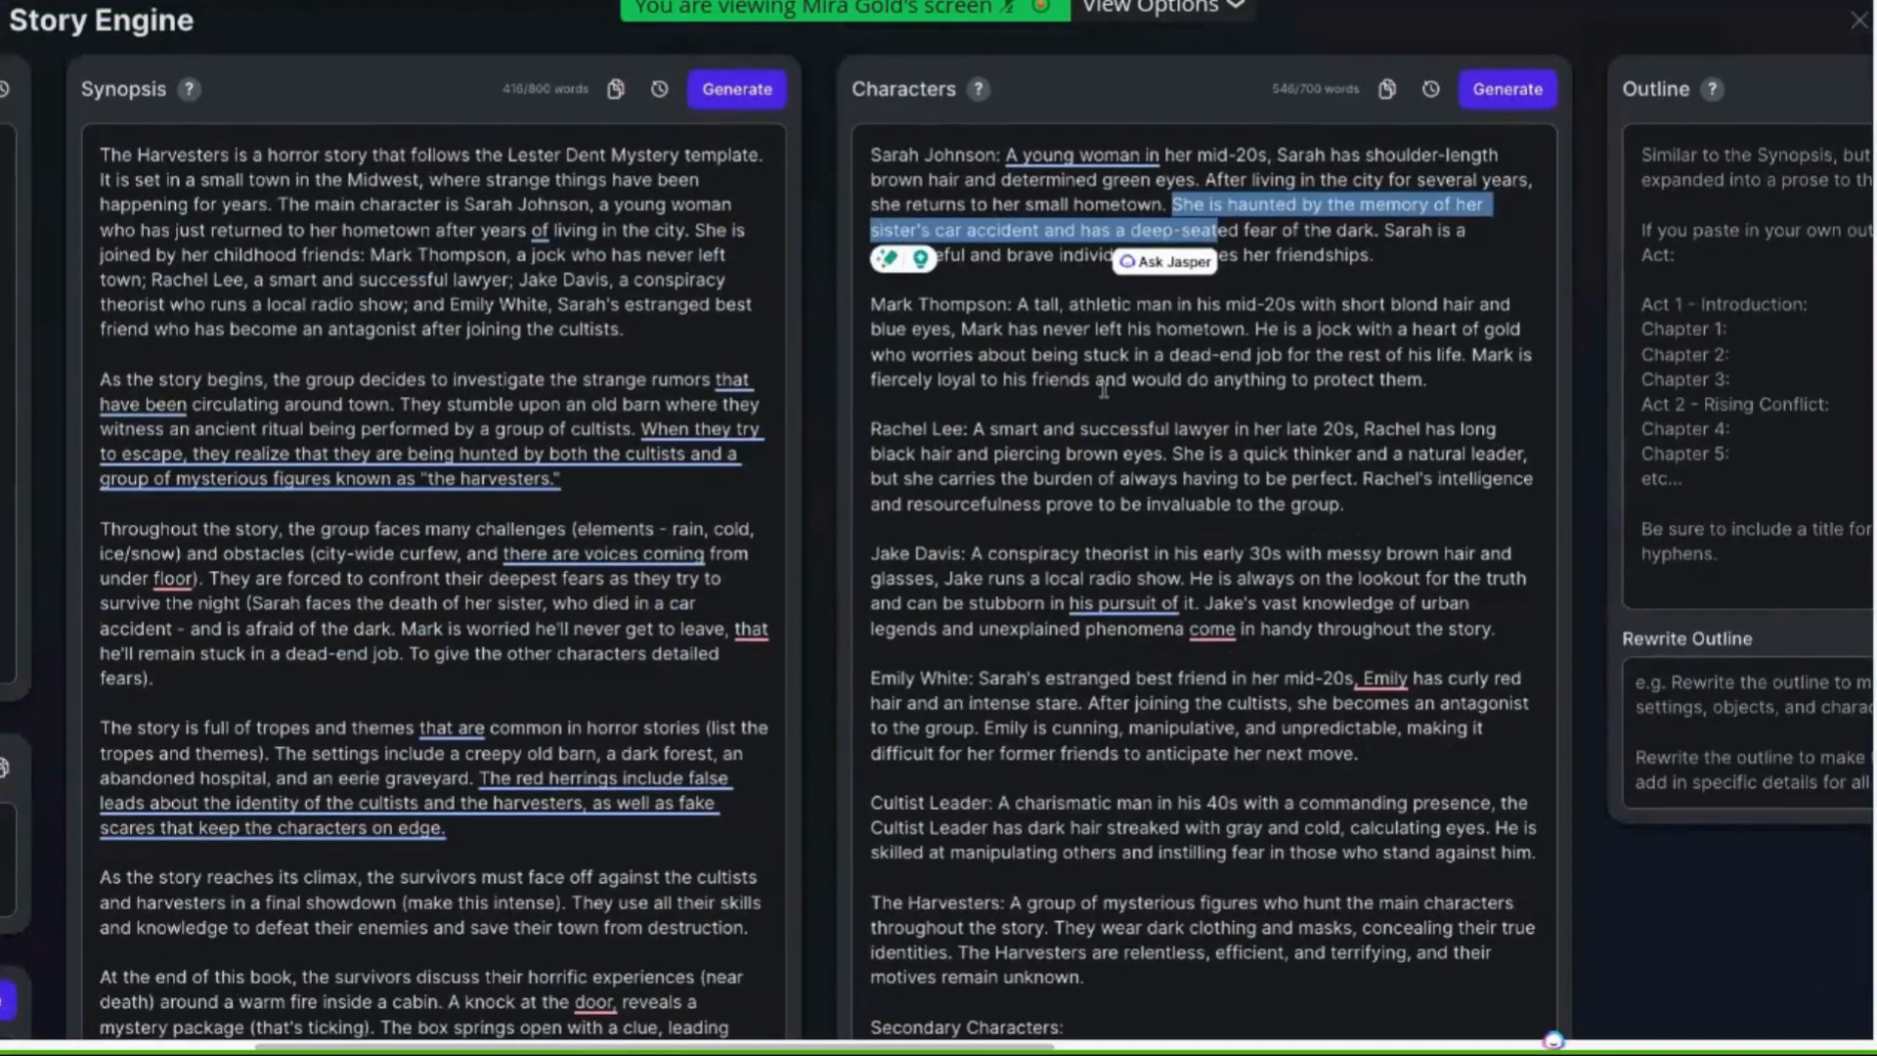
Paste the character list prompt at the very top of the synopsis, followed by blank lines
click(93, 151)
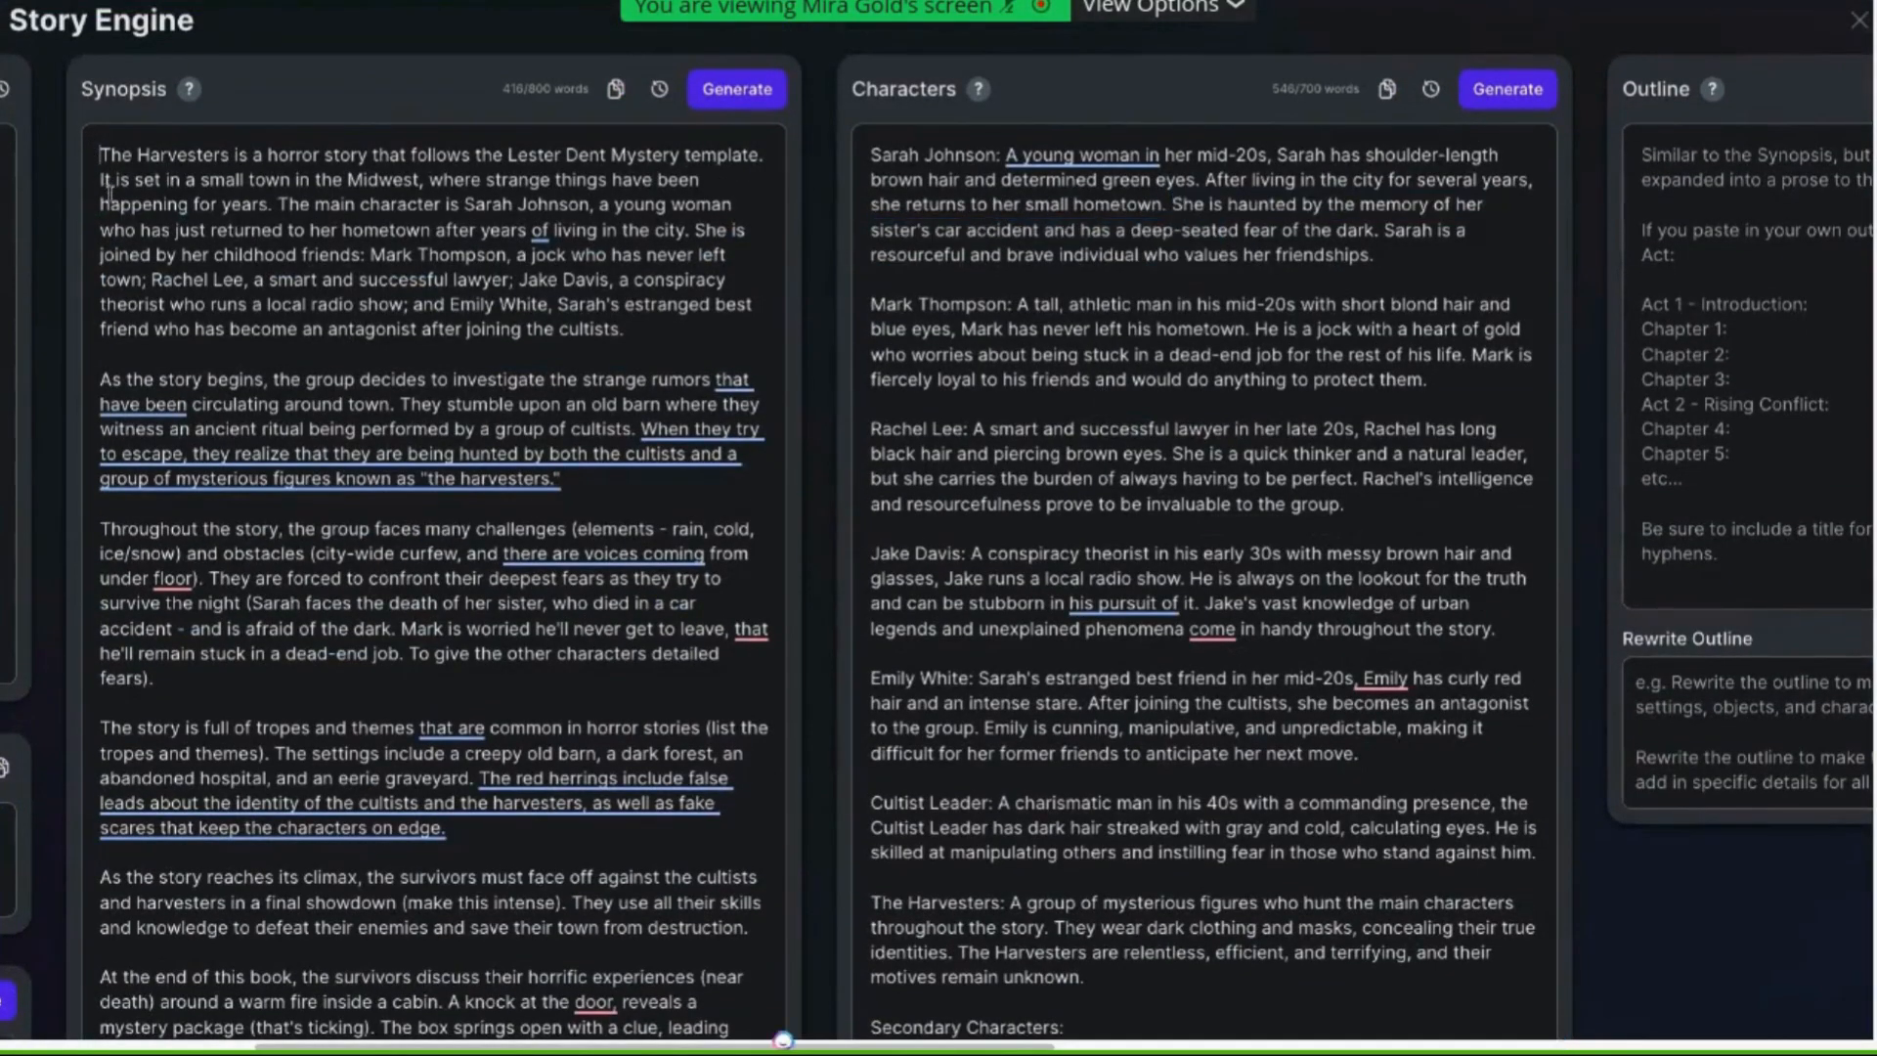
key(Return)
key(Return)
key(Return)
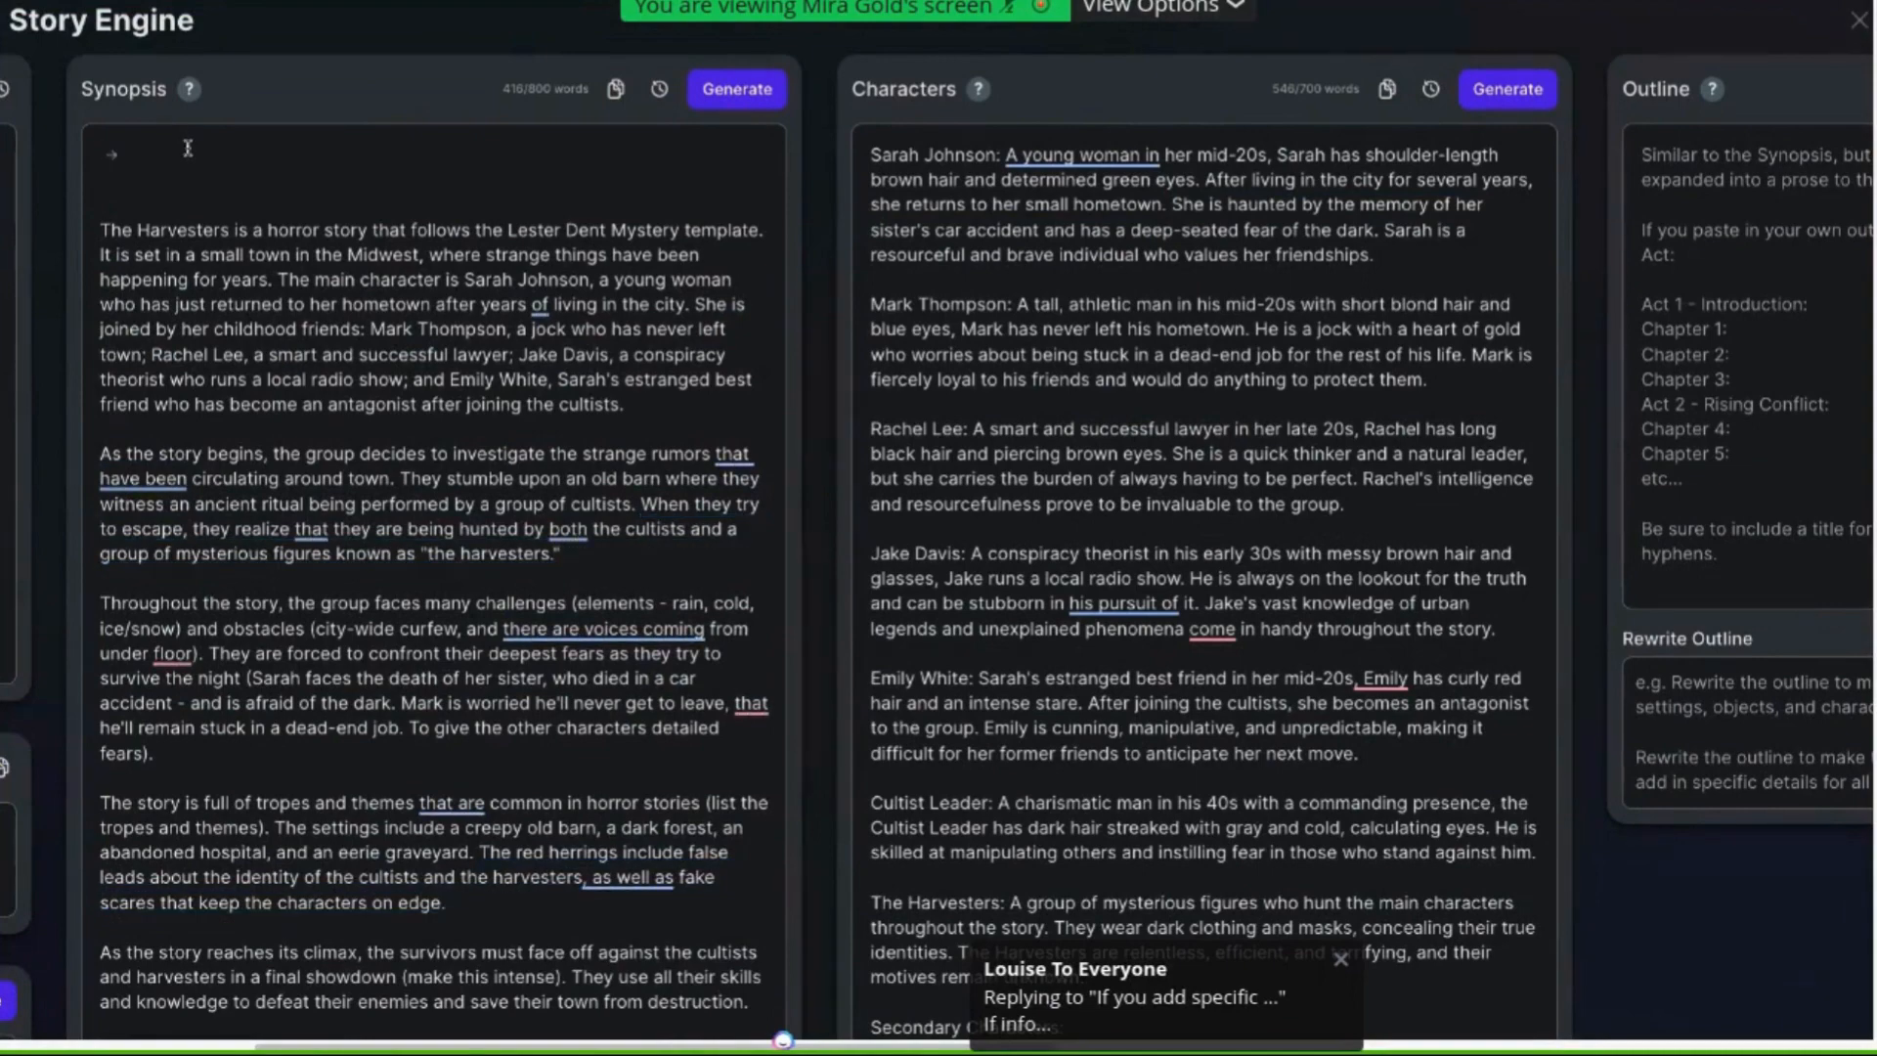
text([Write a major character list for this concept. Provide the characters' first and last names, ages, and identify the main protagonist and antagonist. Give the main characters' physical facial/body descriptions, attributes, strengths, and weaknesses, and list what motivates the characters and what the characters want, and list their flaws/imperfections that make them unique. Also, assign a Myers-Briggs personality type, and list 5 descriptor words that reflect the characters' personality and tone of voice. Then write a list of 10 minor characters using popular archetypes. And provide an extended setting/location list. Provide a full list of the ].)
click(195, 383)
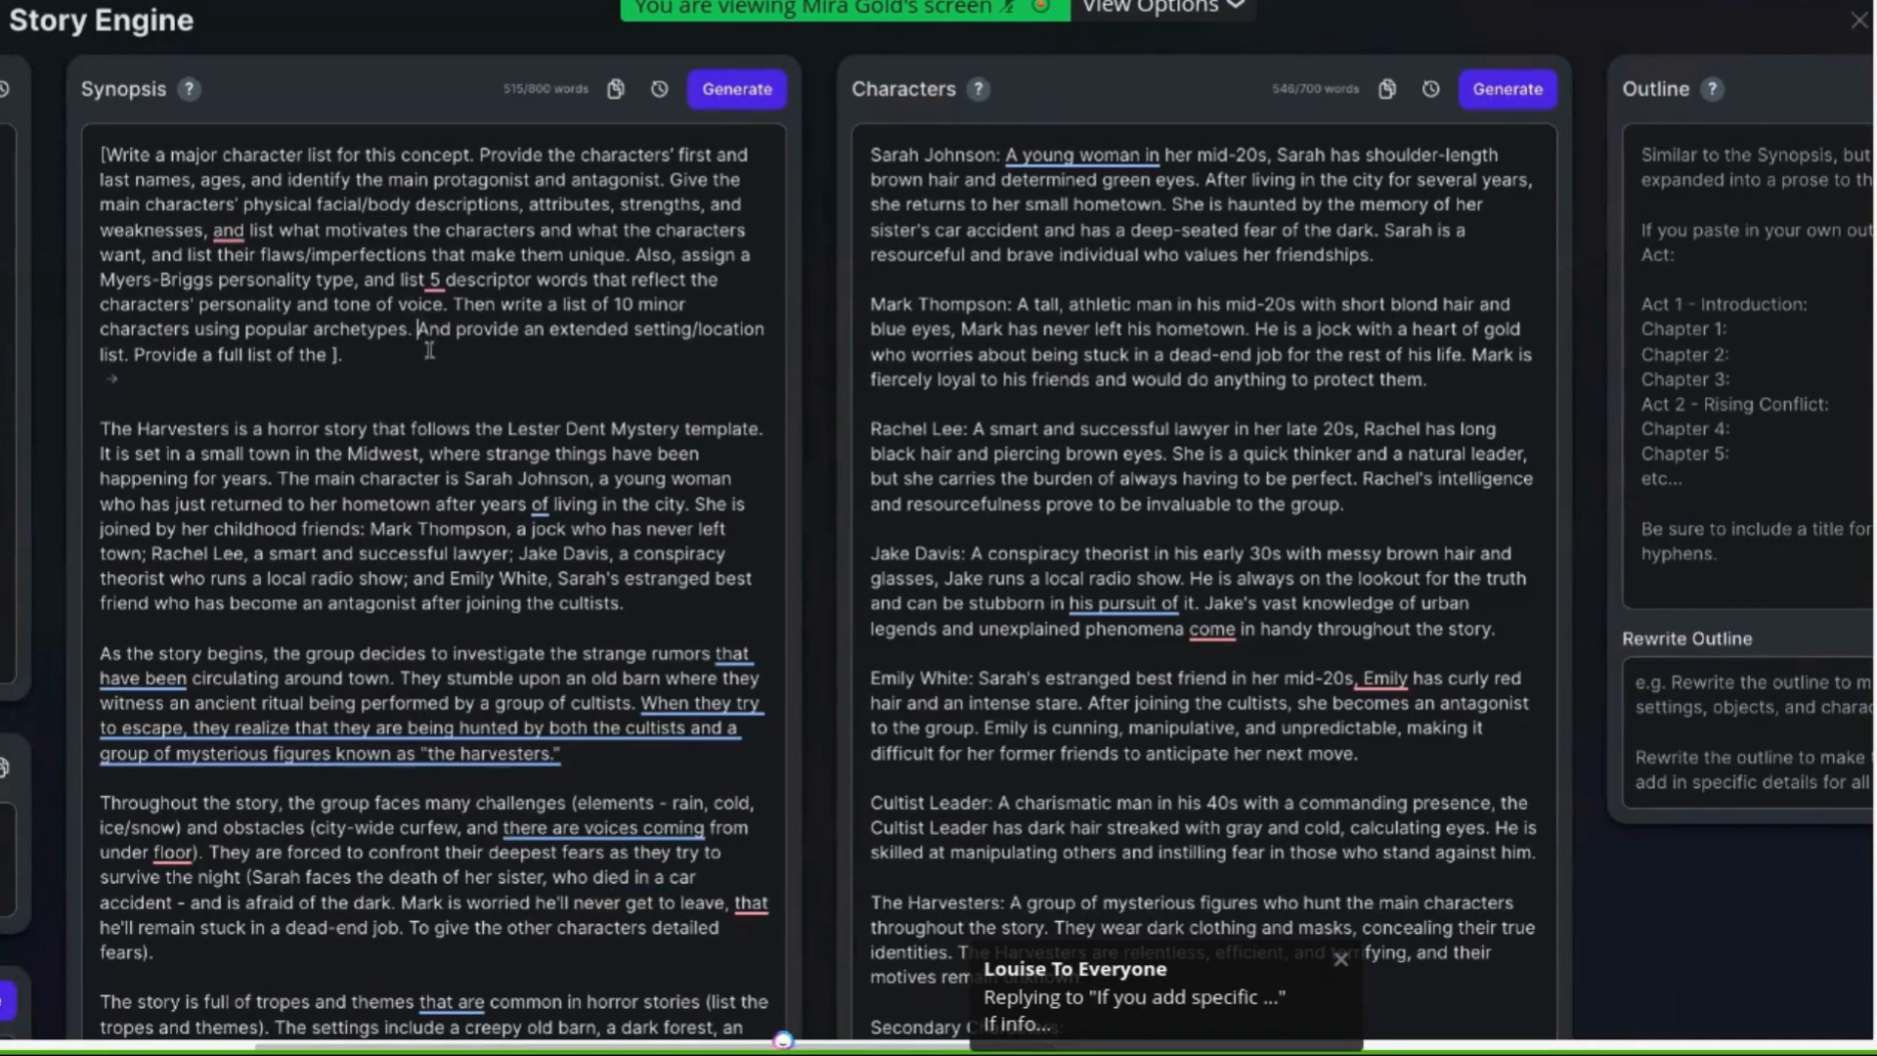
Complete the prompt's final sentence so it reads "Provide a full list of the tropes and themes"
drag(418, 330, 337, 354)
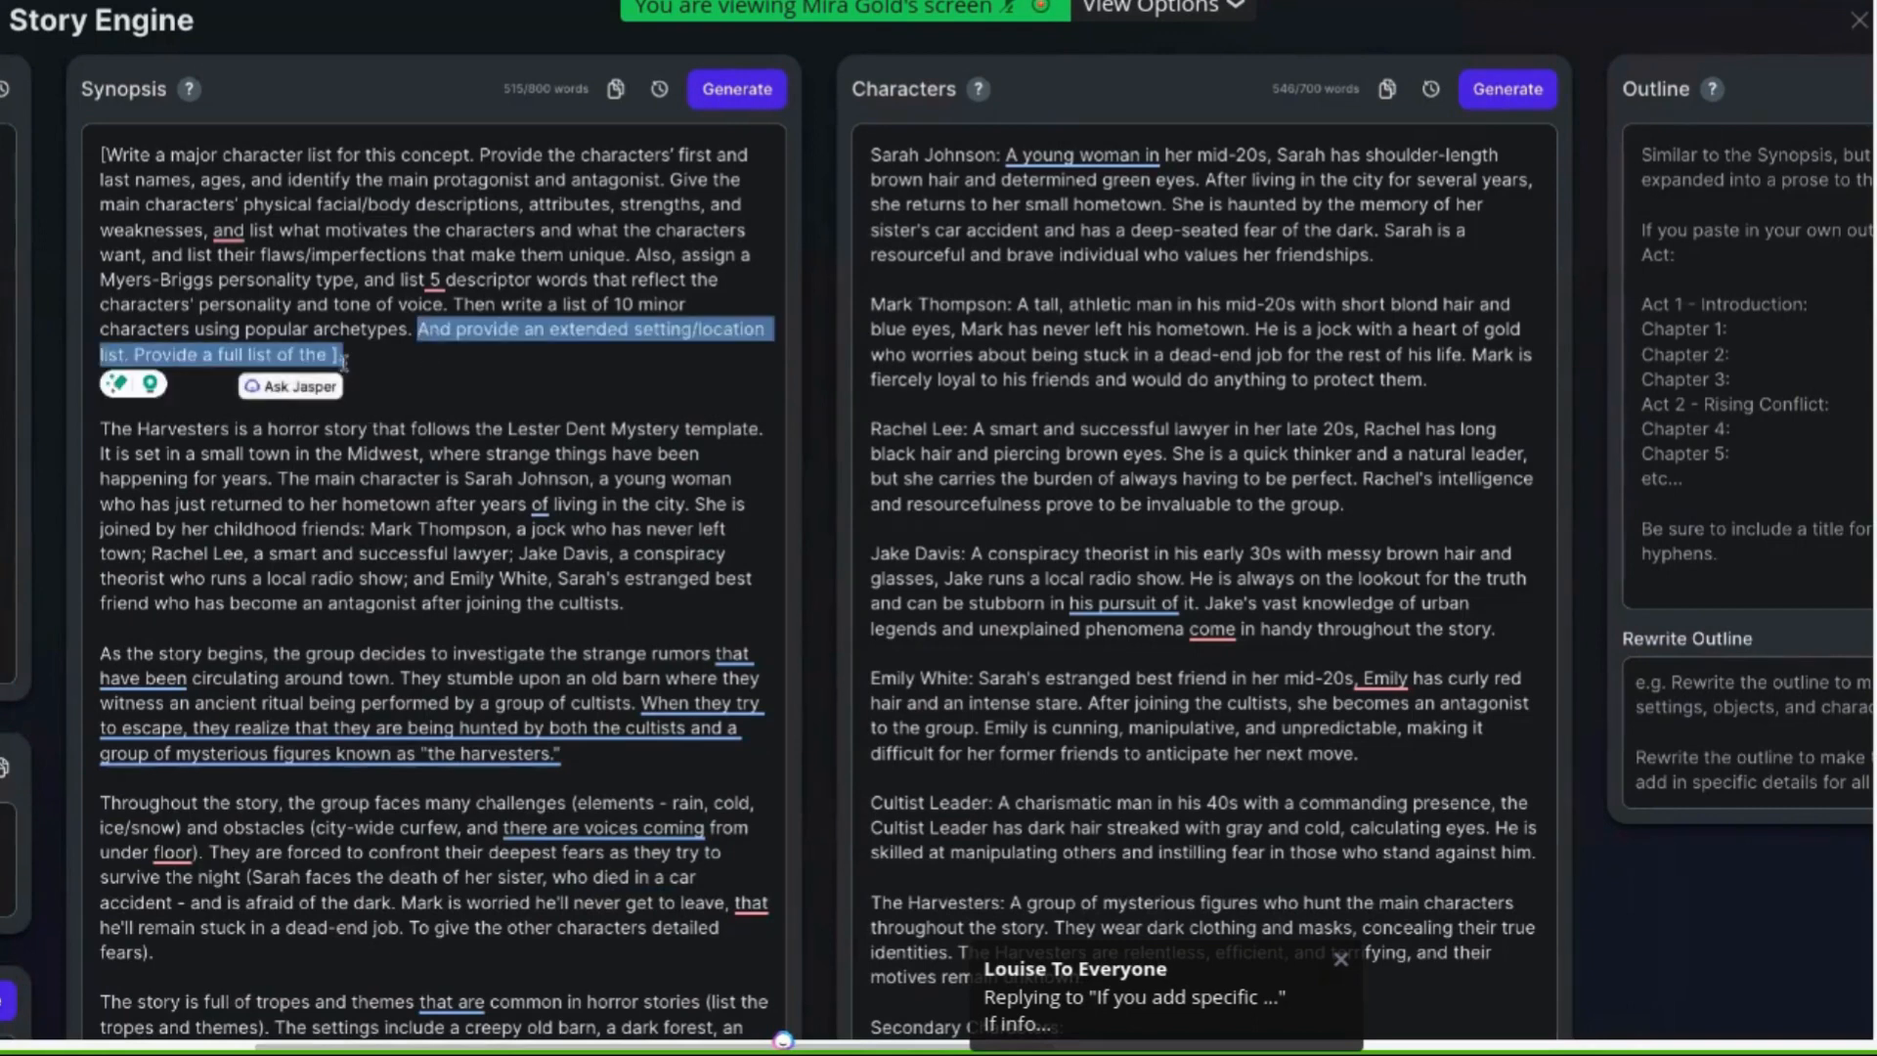
click(342, 410)
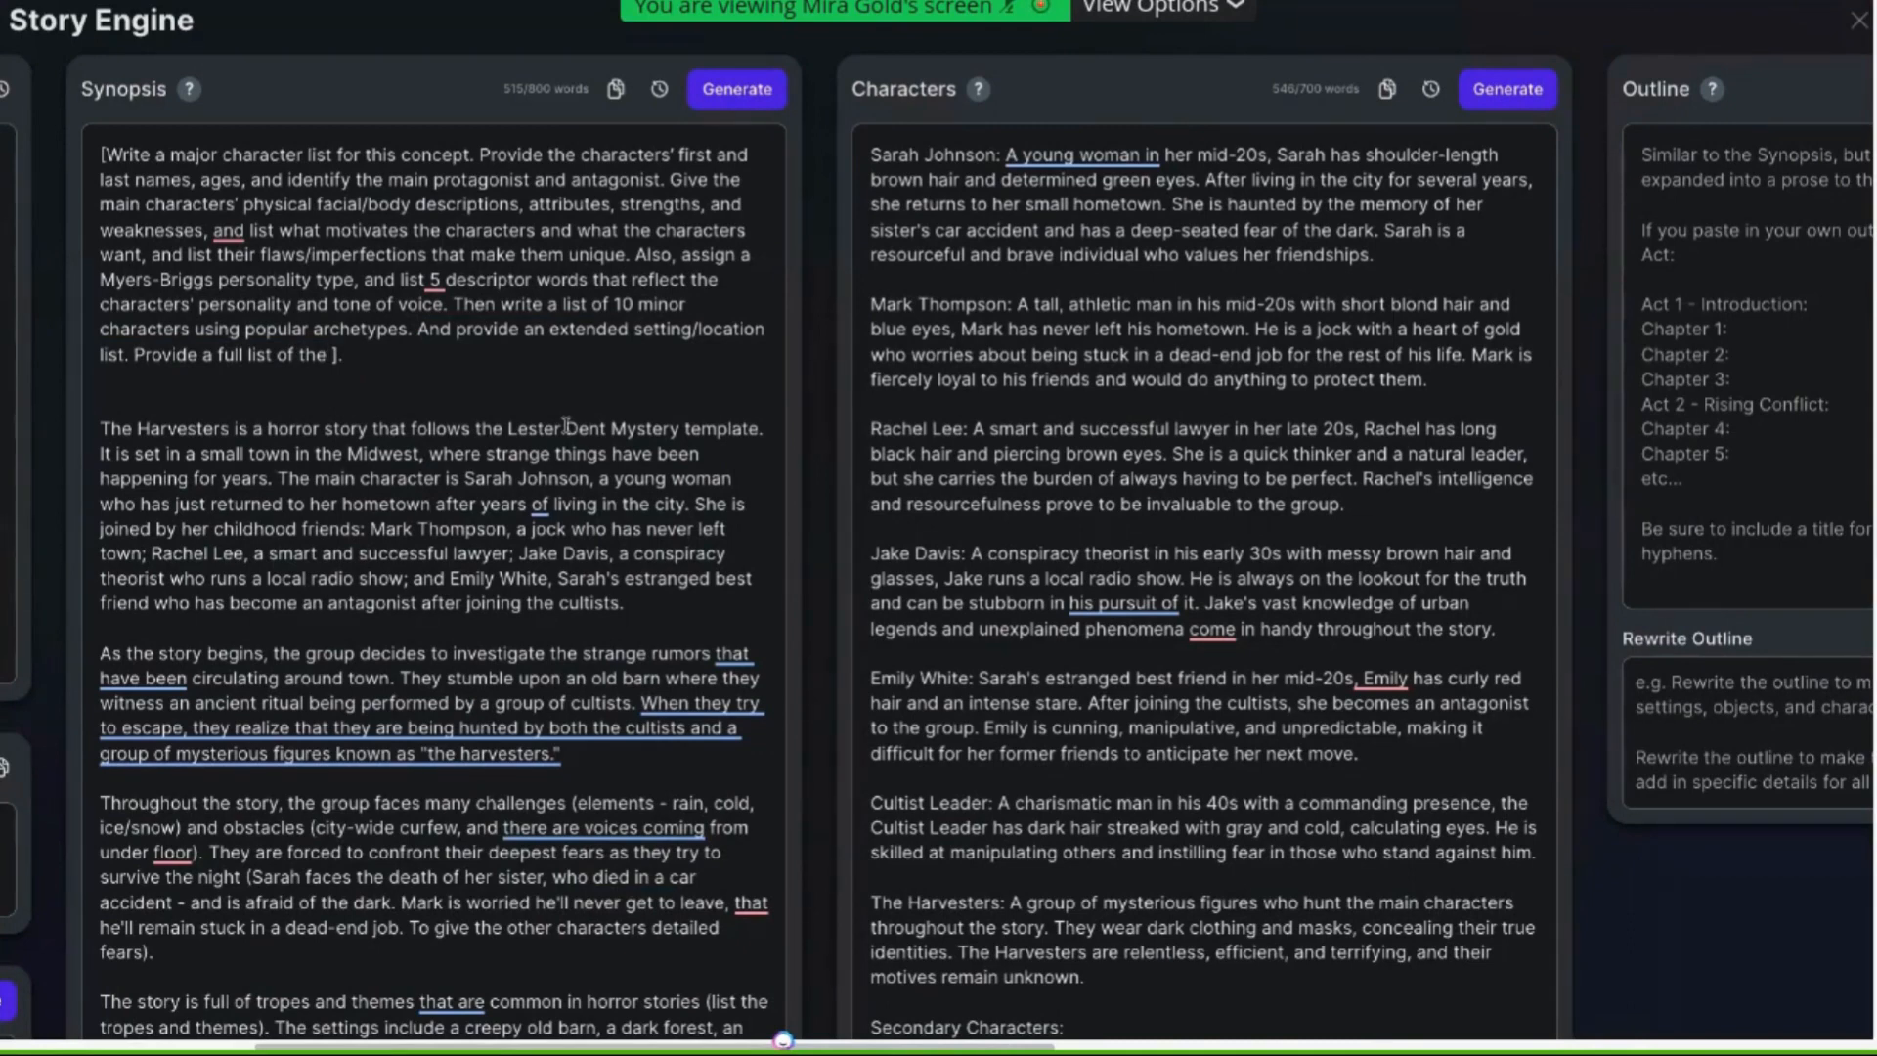
text(tropes)
text( and the)
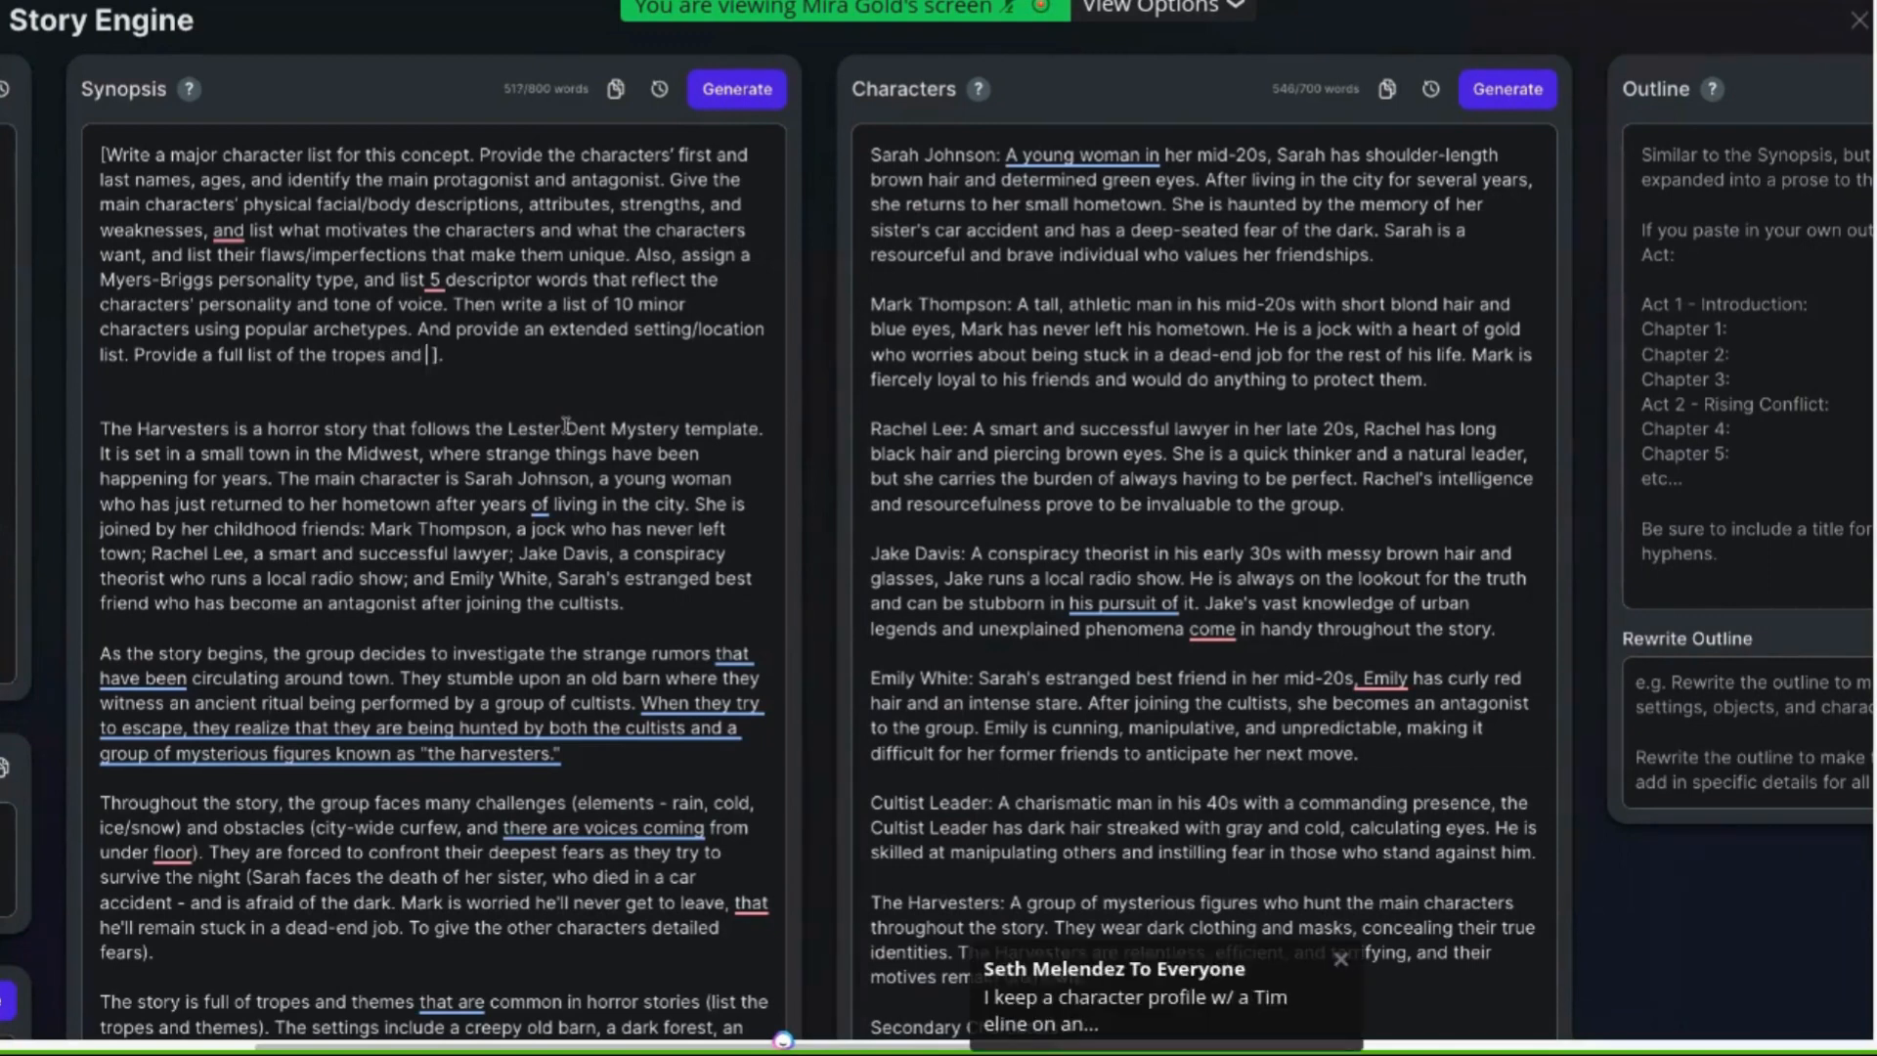
text(mes)
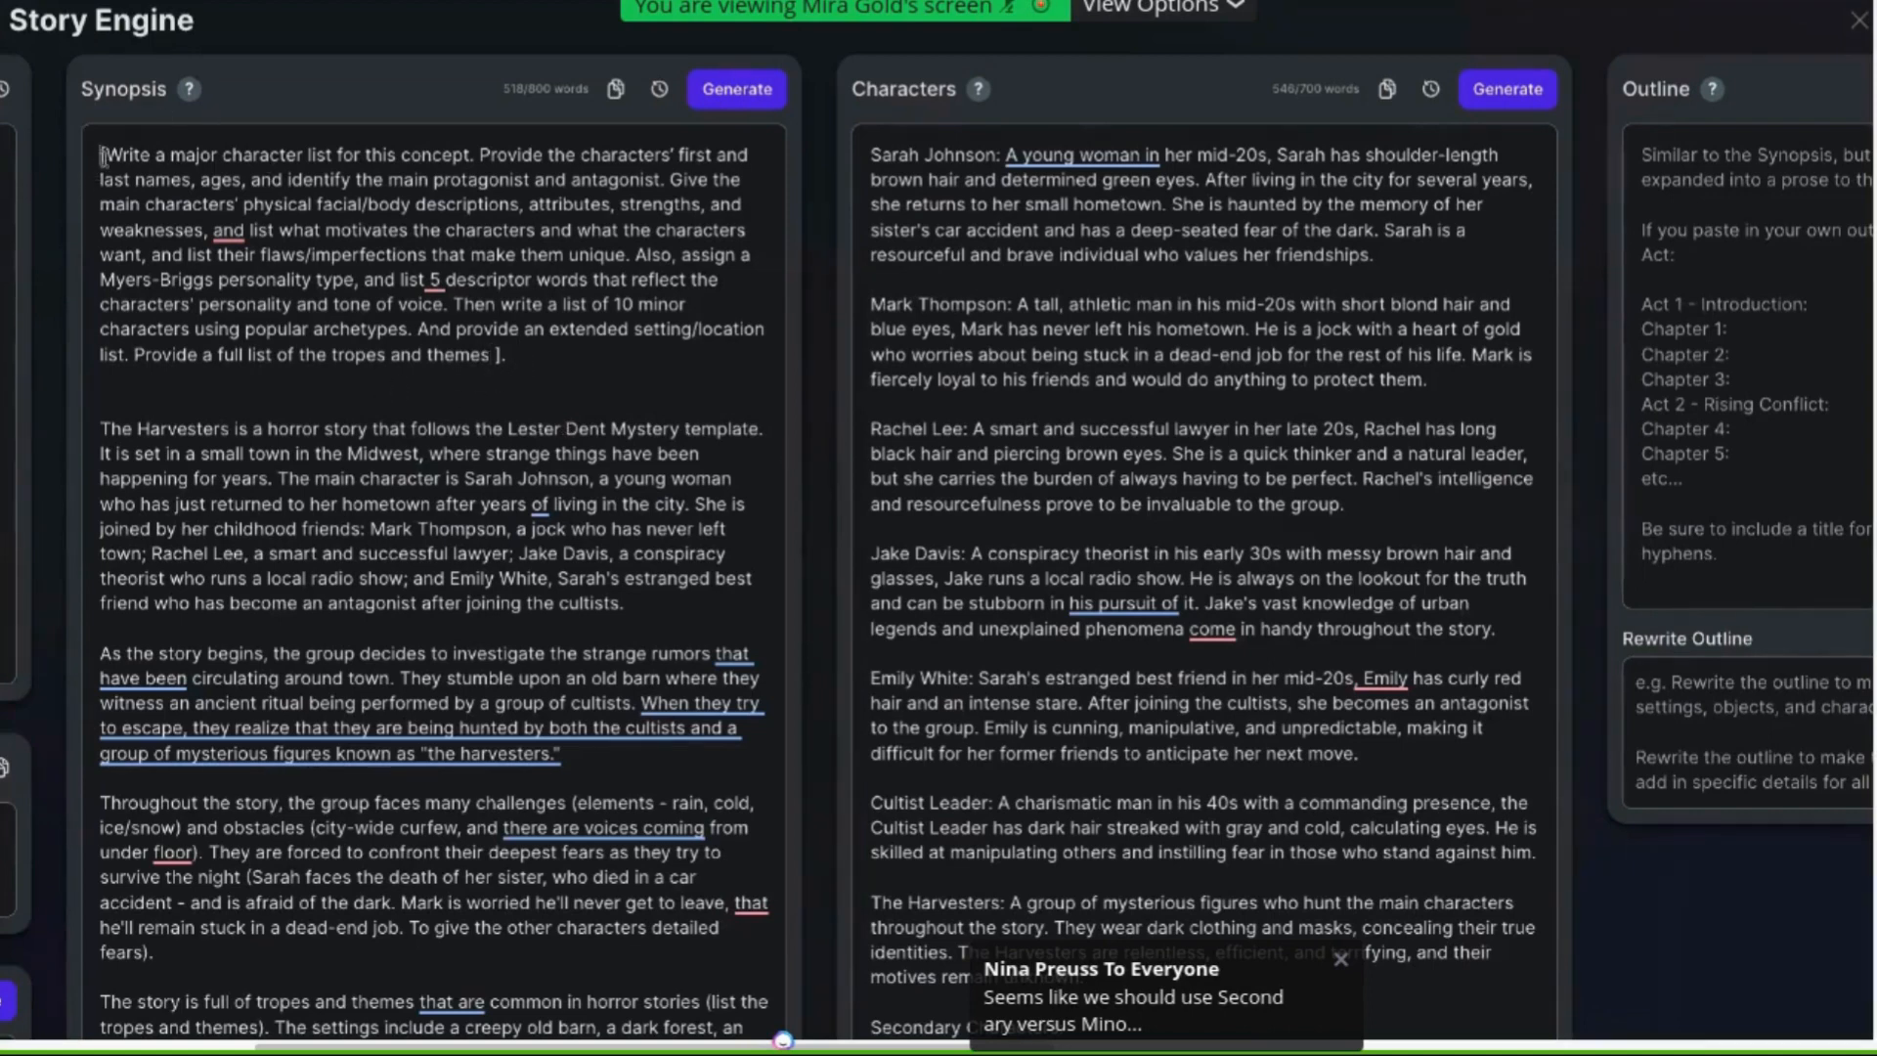
Generate a new character list from the synopsis containing the prompt
drag(101, 156, 519, 369)
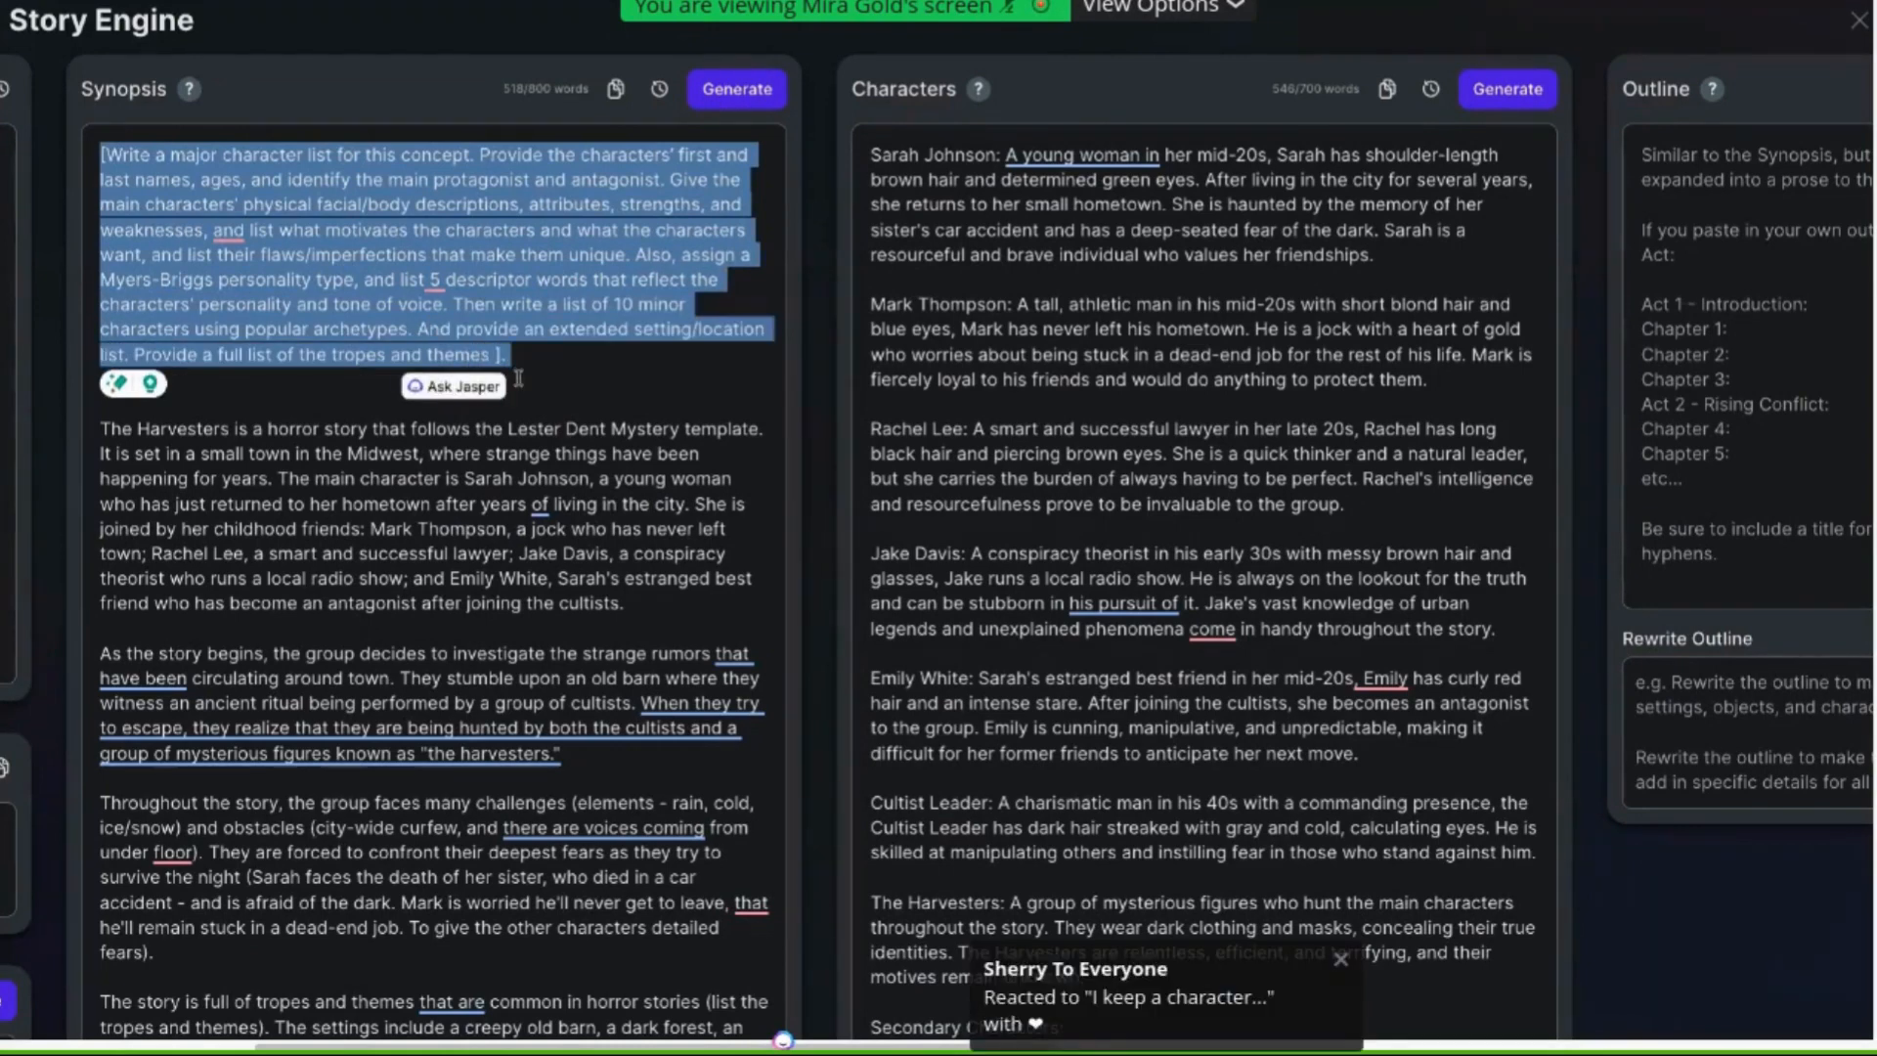
click(586, 313)
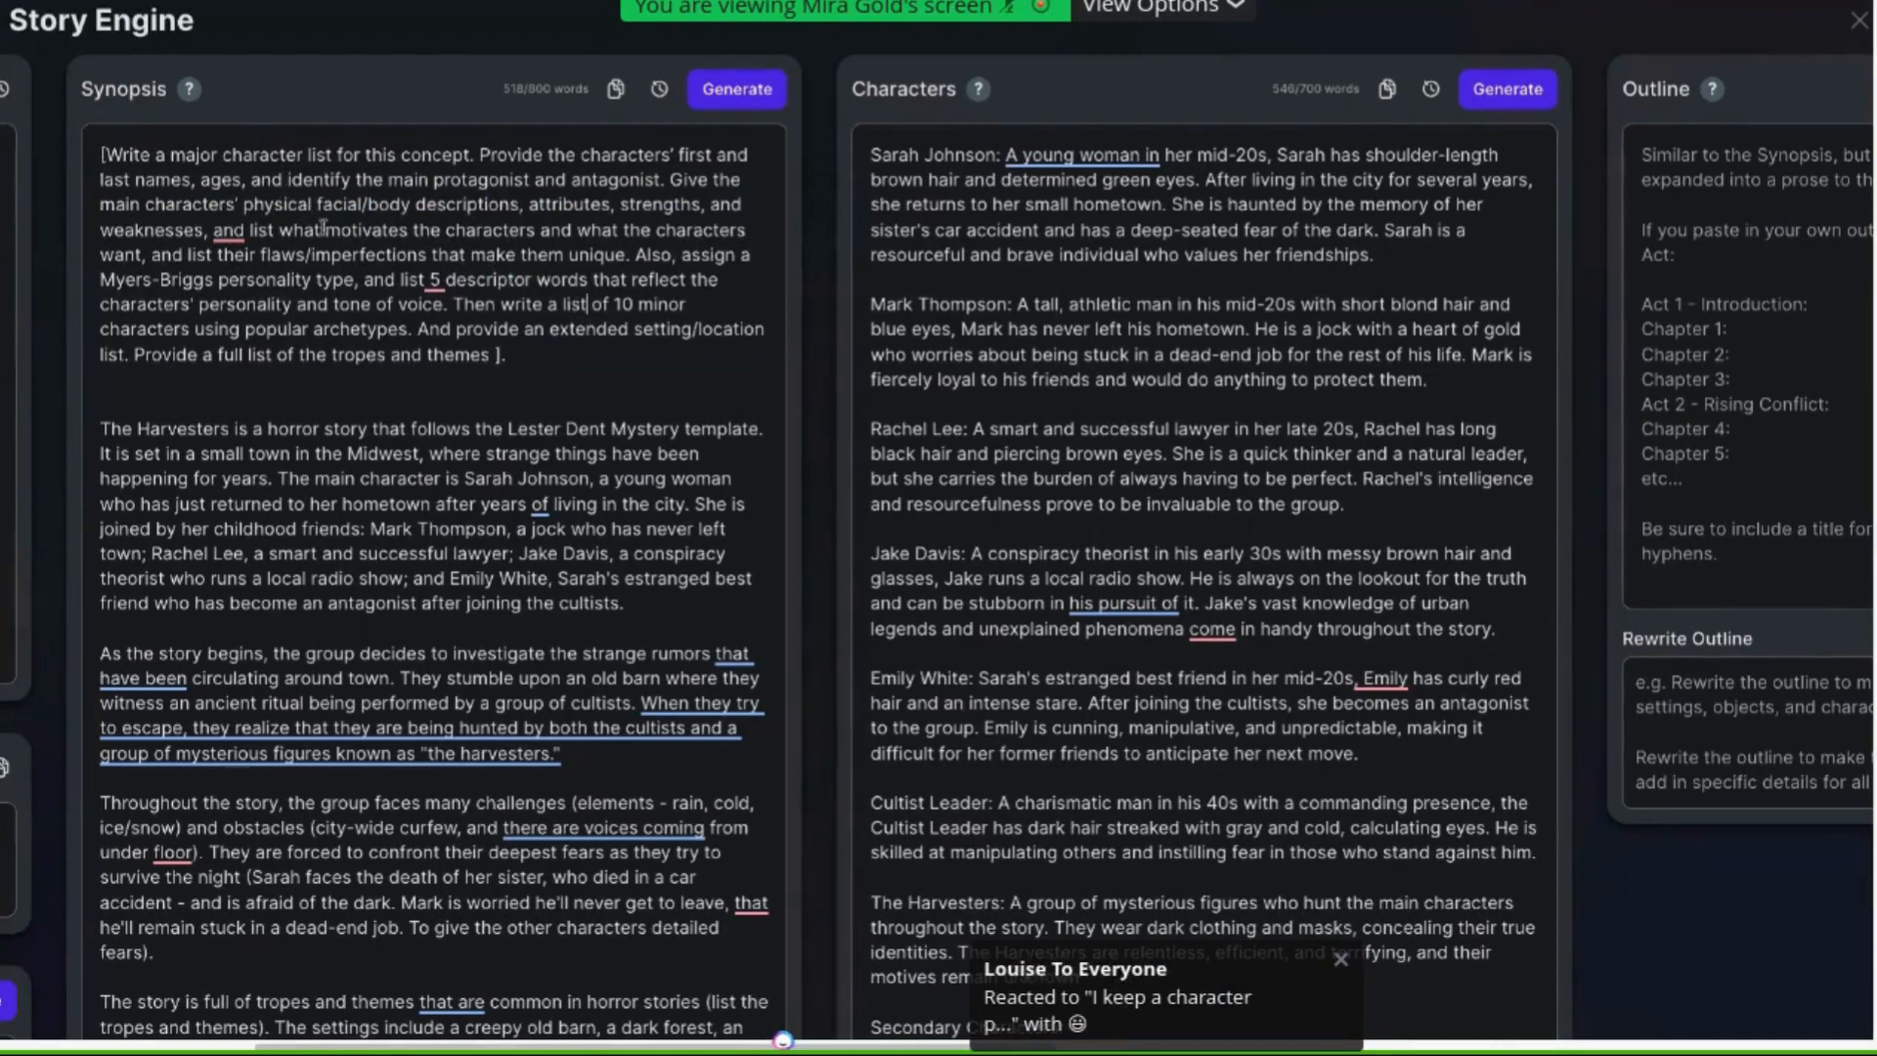
drag(325, 230, 539, 233)
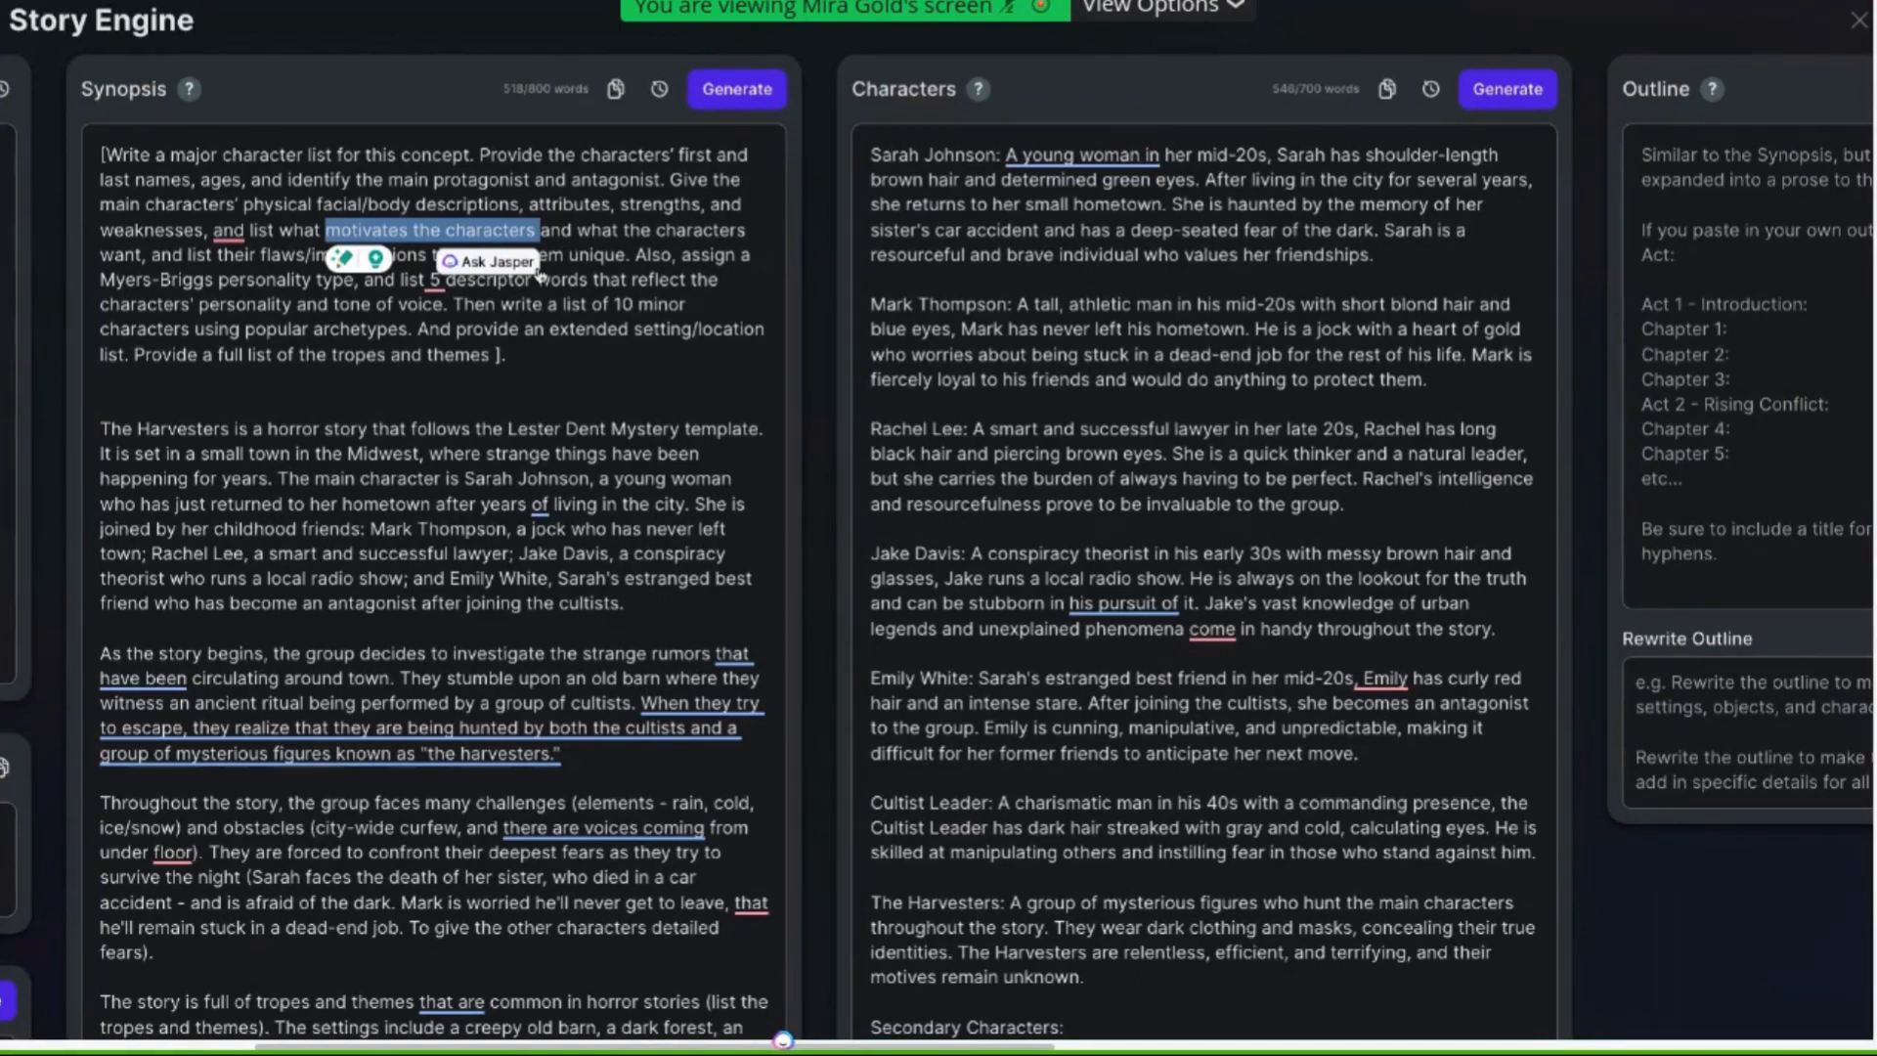
click(1320, 364)
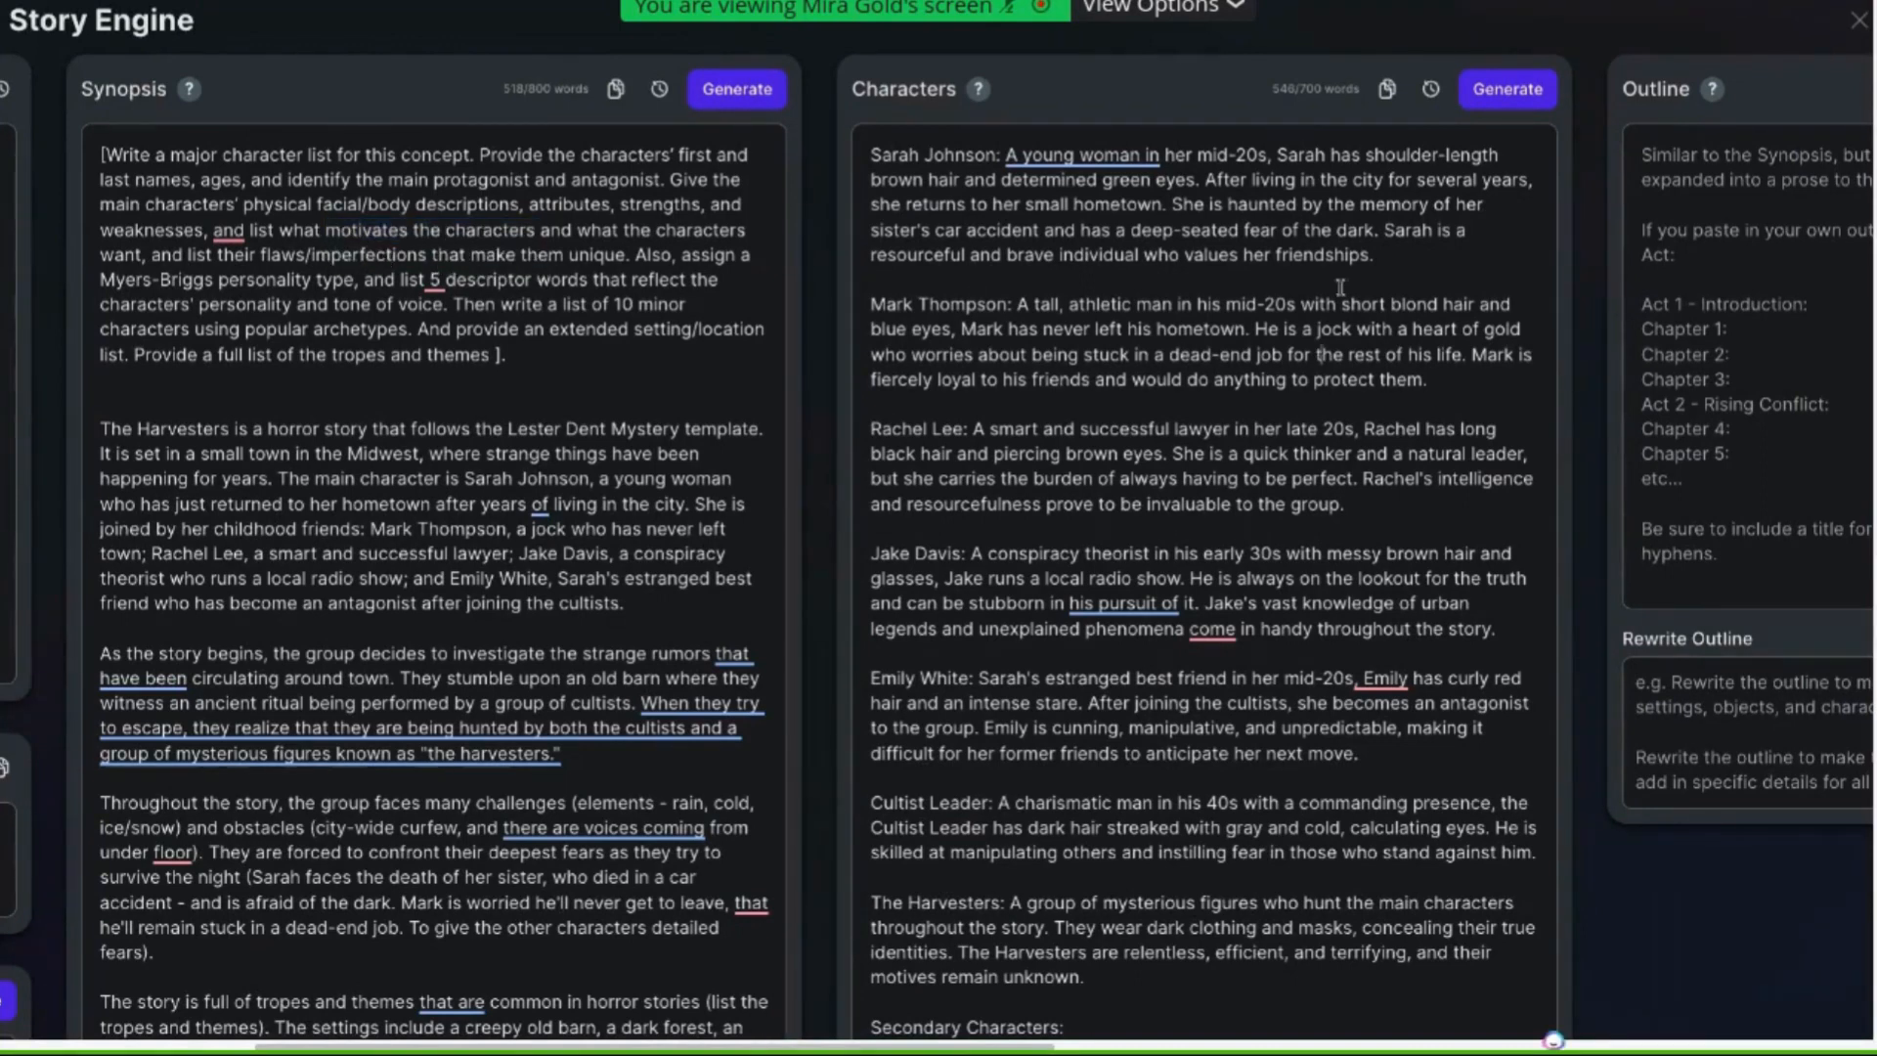
click(1506, 99)
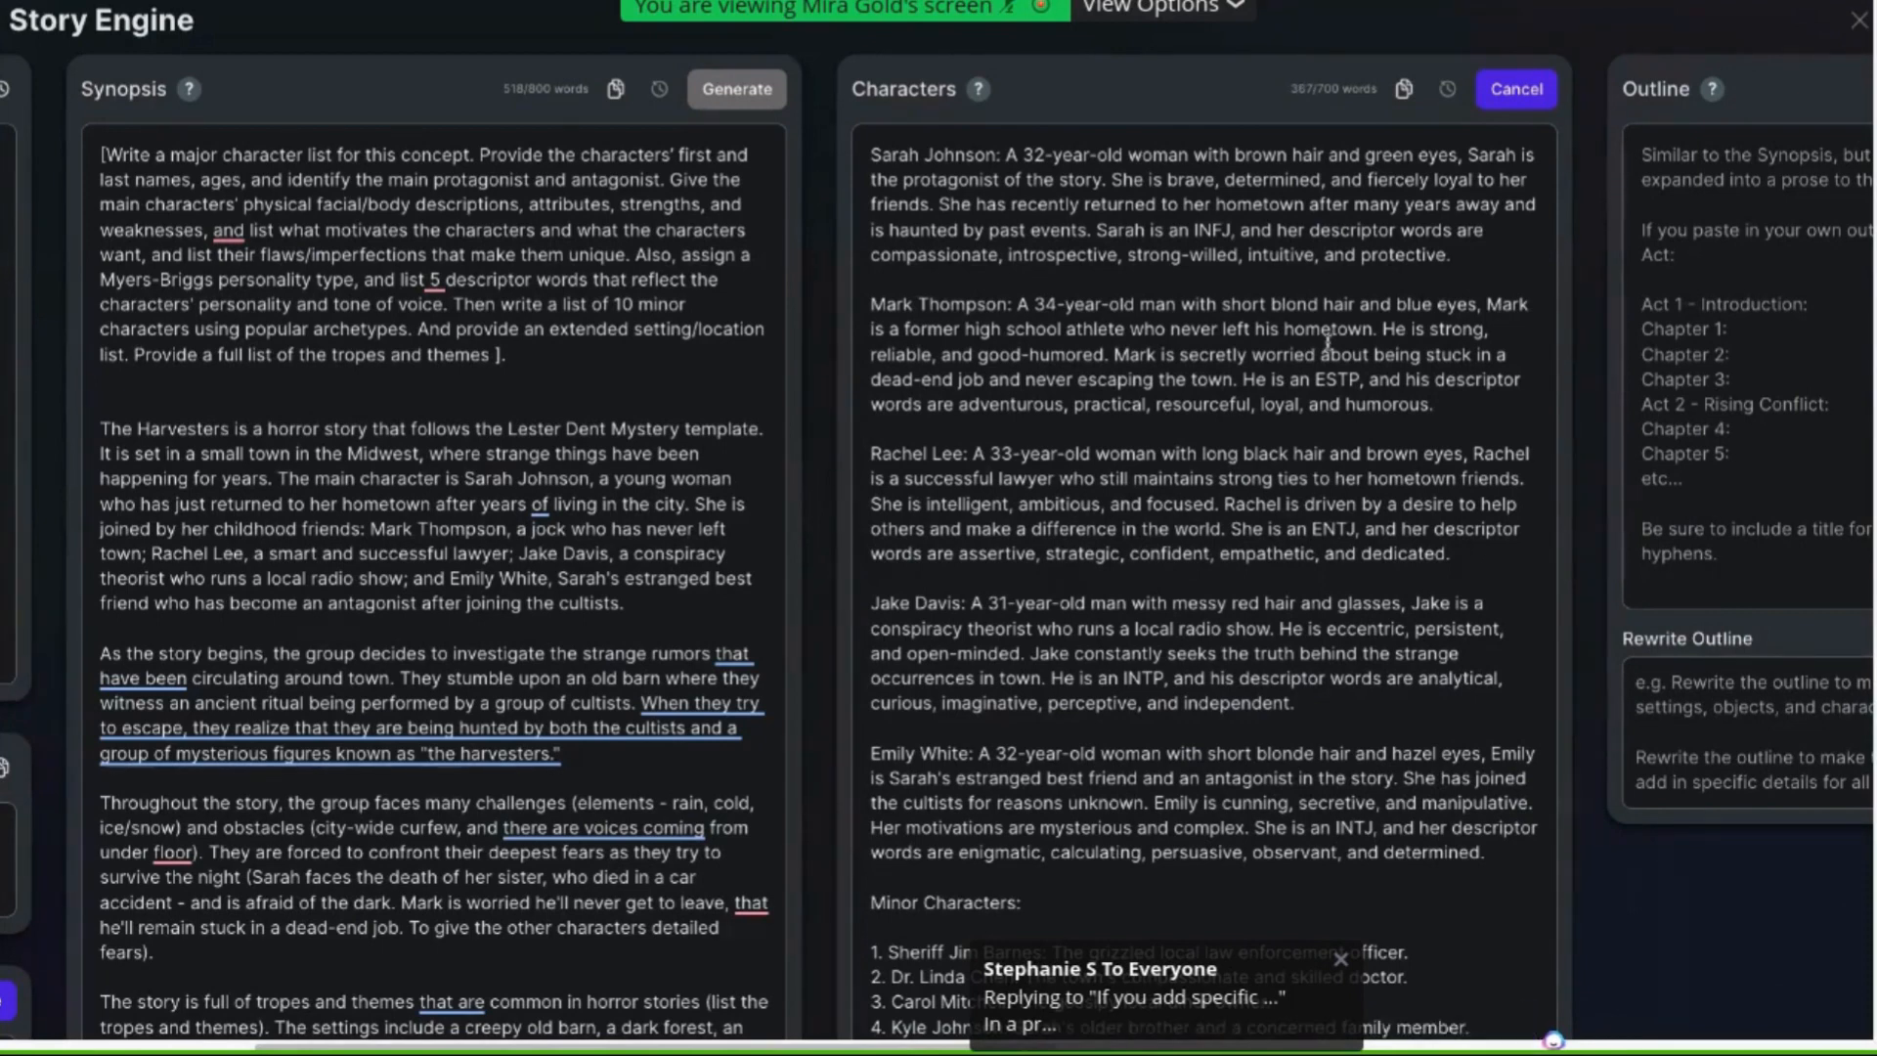
Examine the generated character descriptions and minor characters against the prompt's requested details
mouse_move(981, 93)
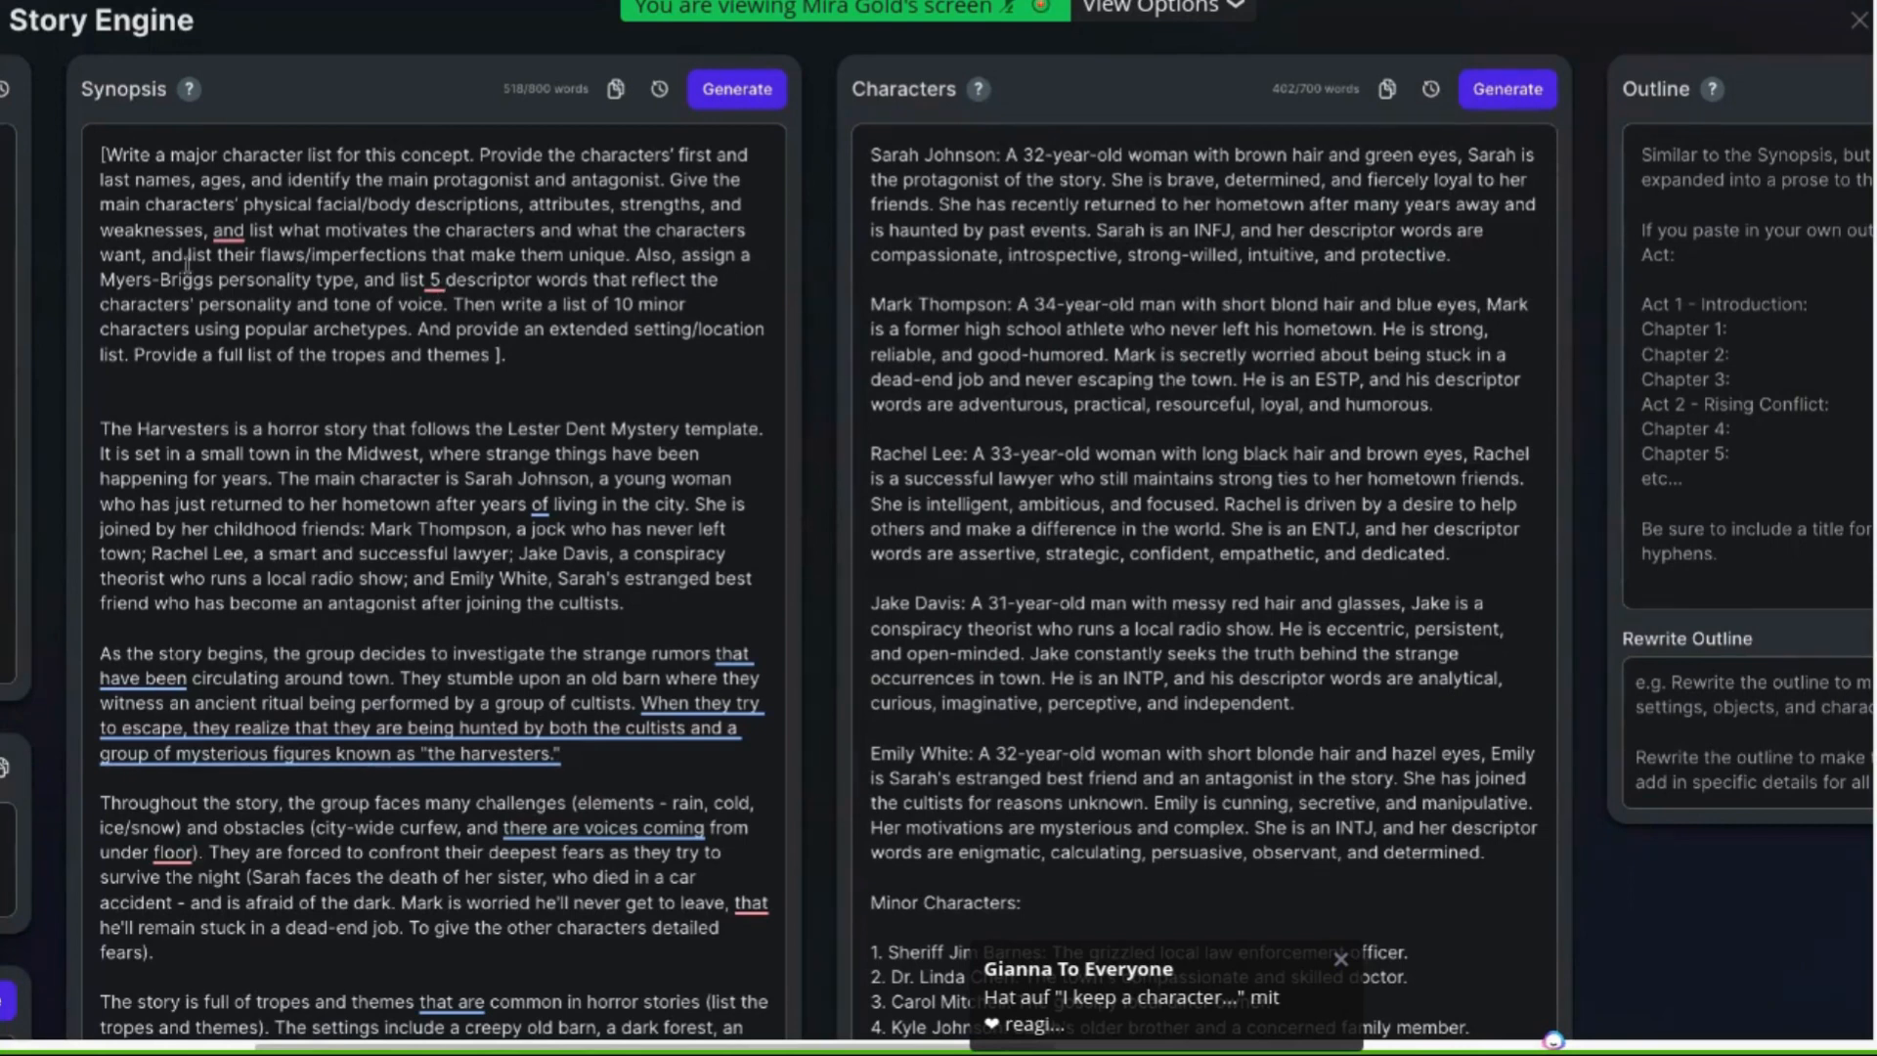
drag(101, 279, 354, 284)
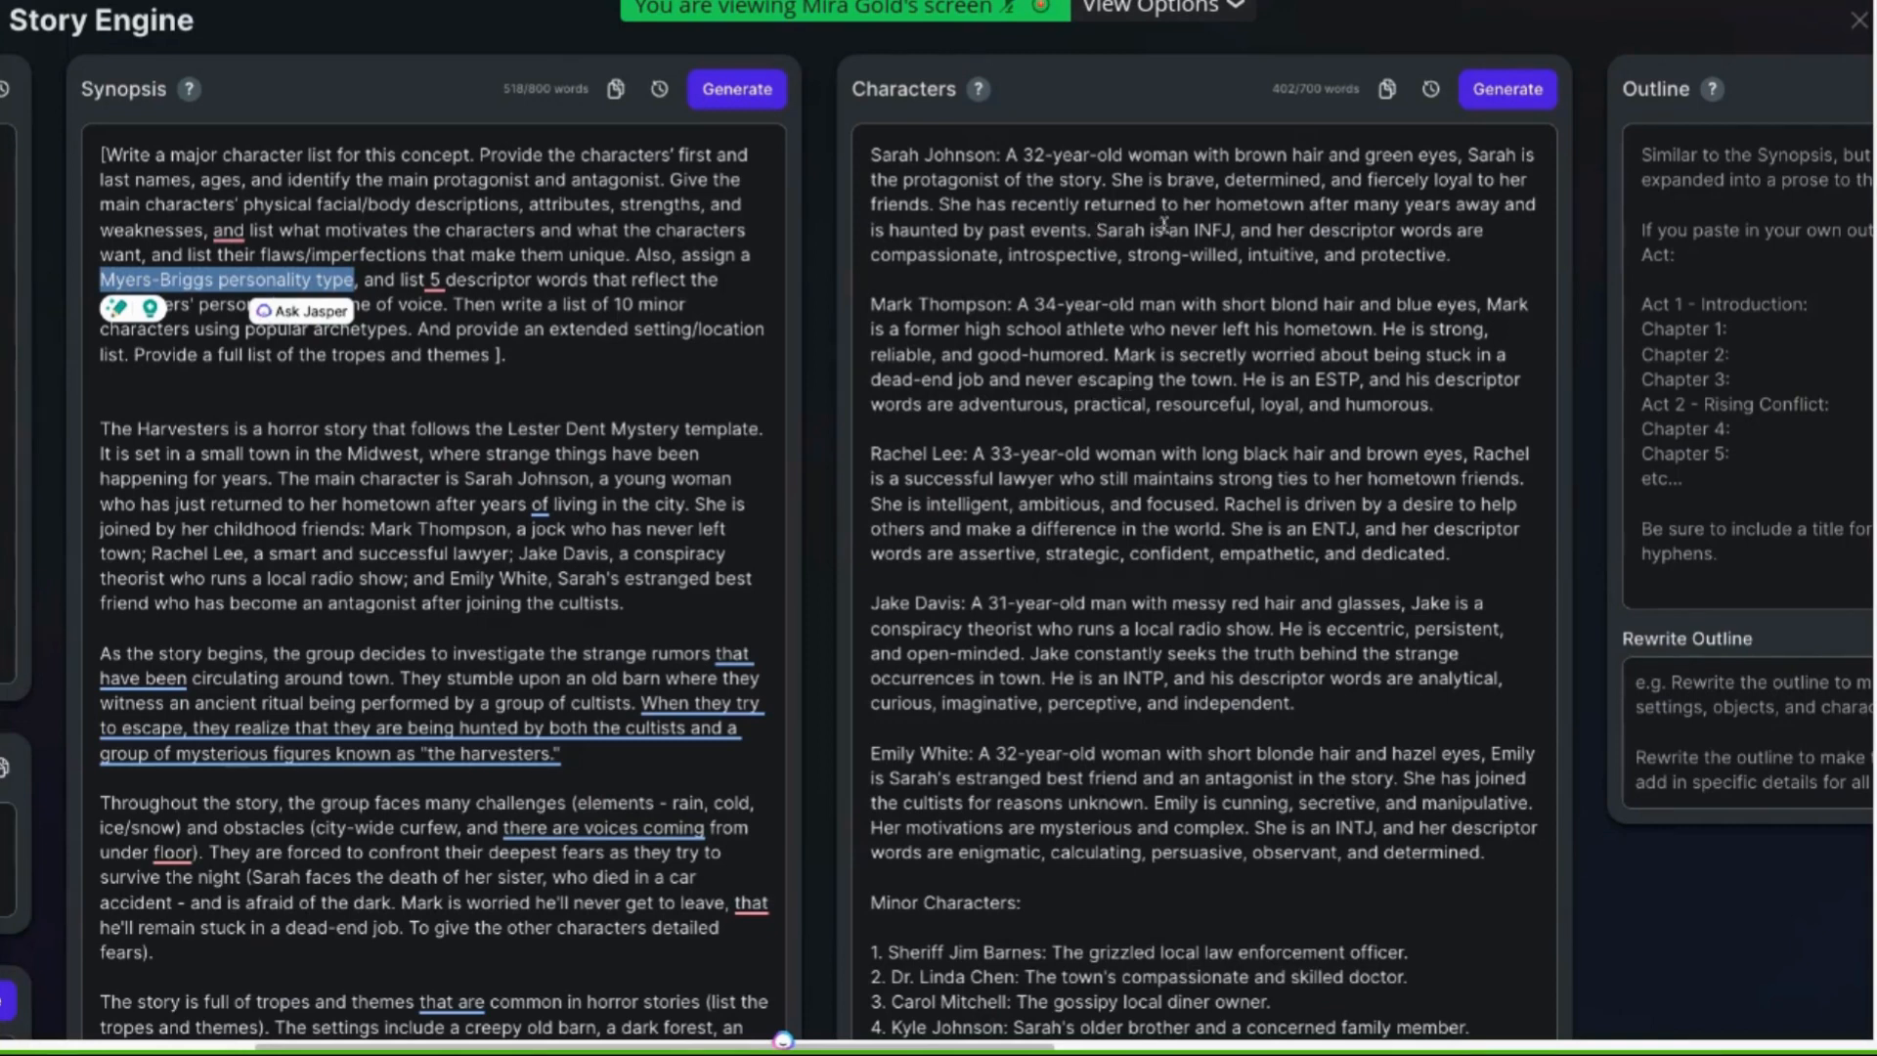
drag(1193, 229, 1234, 231)
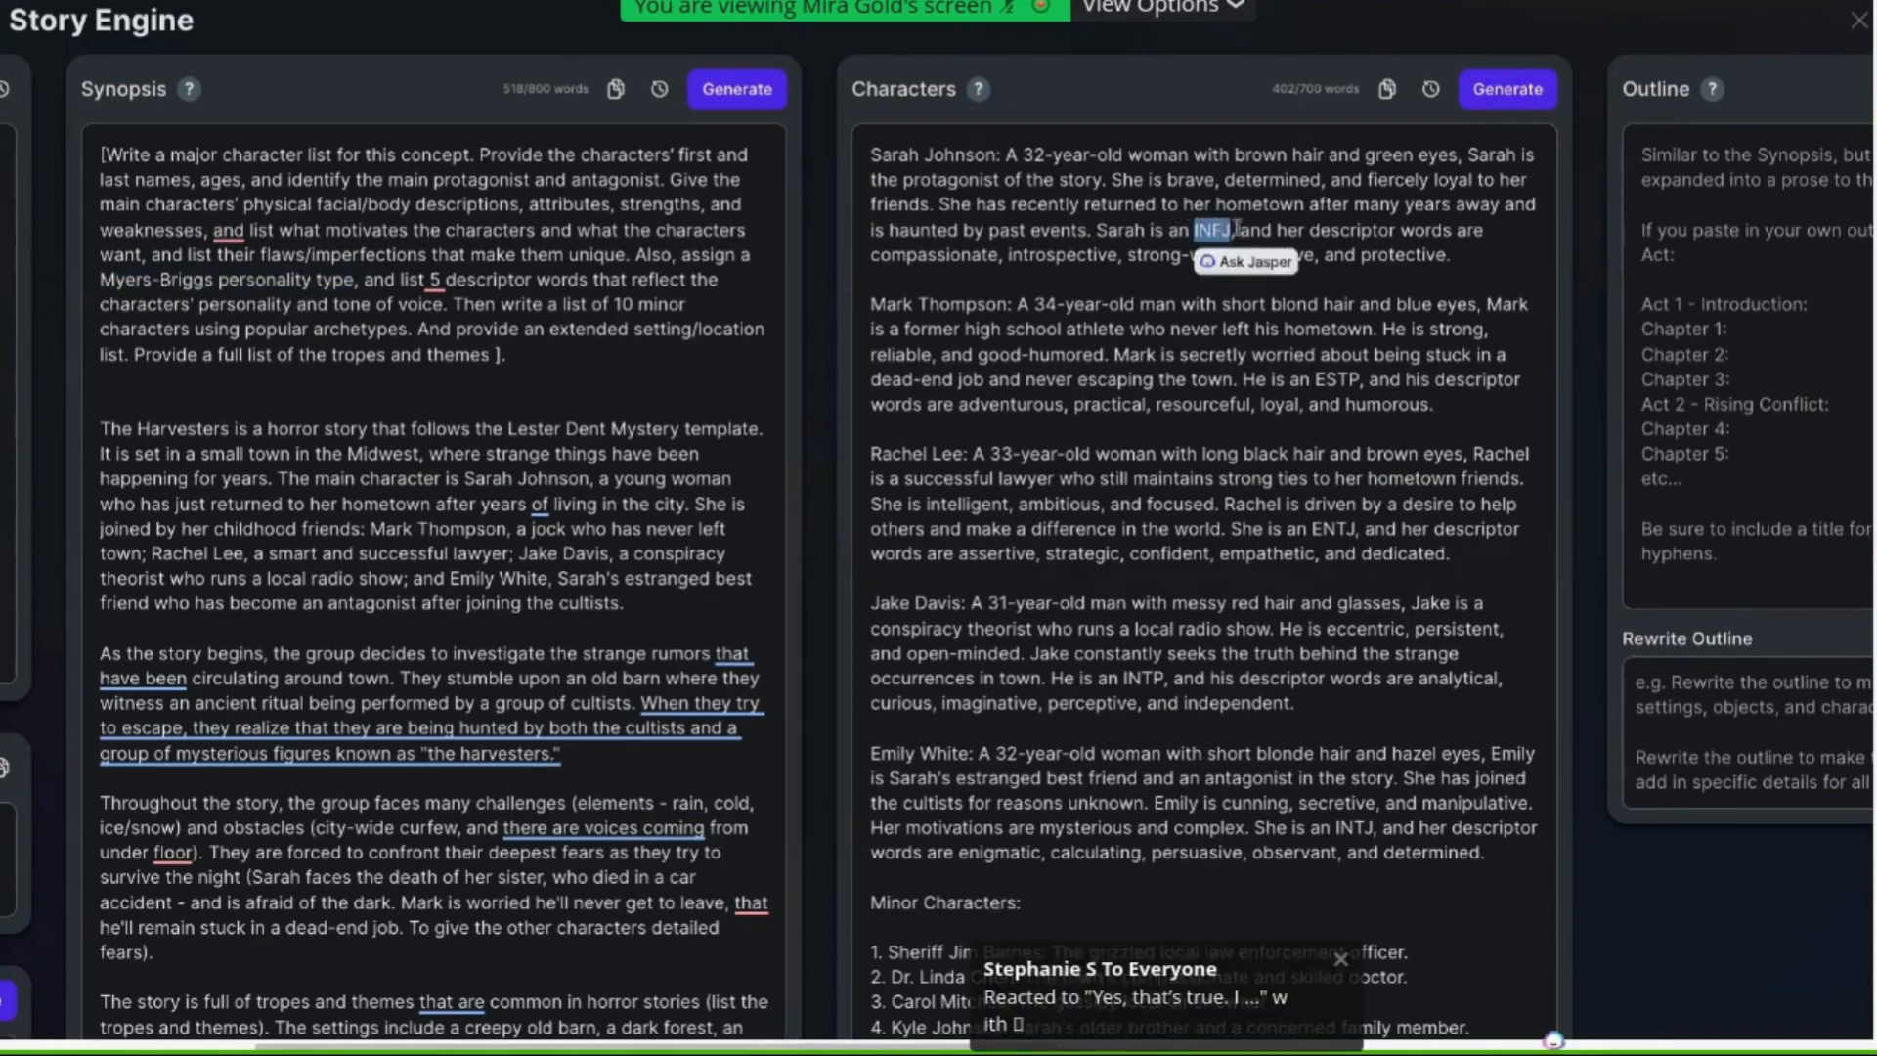
click(924, 273)
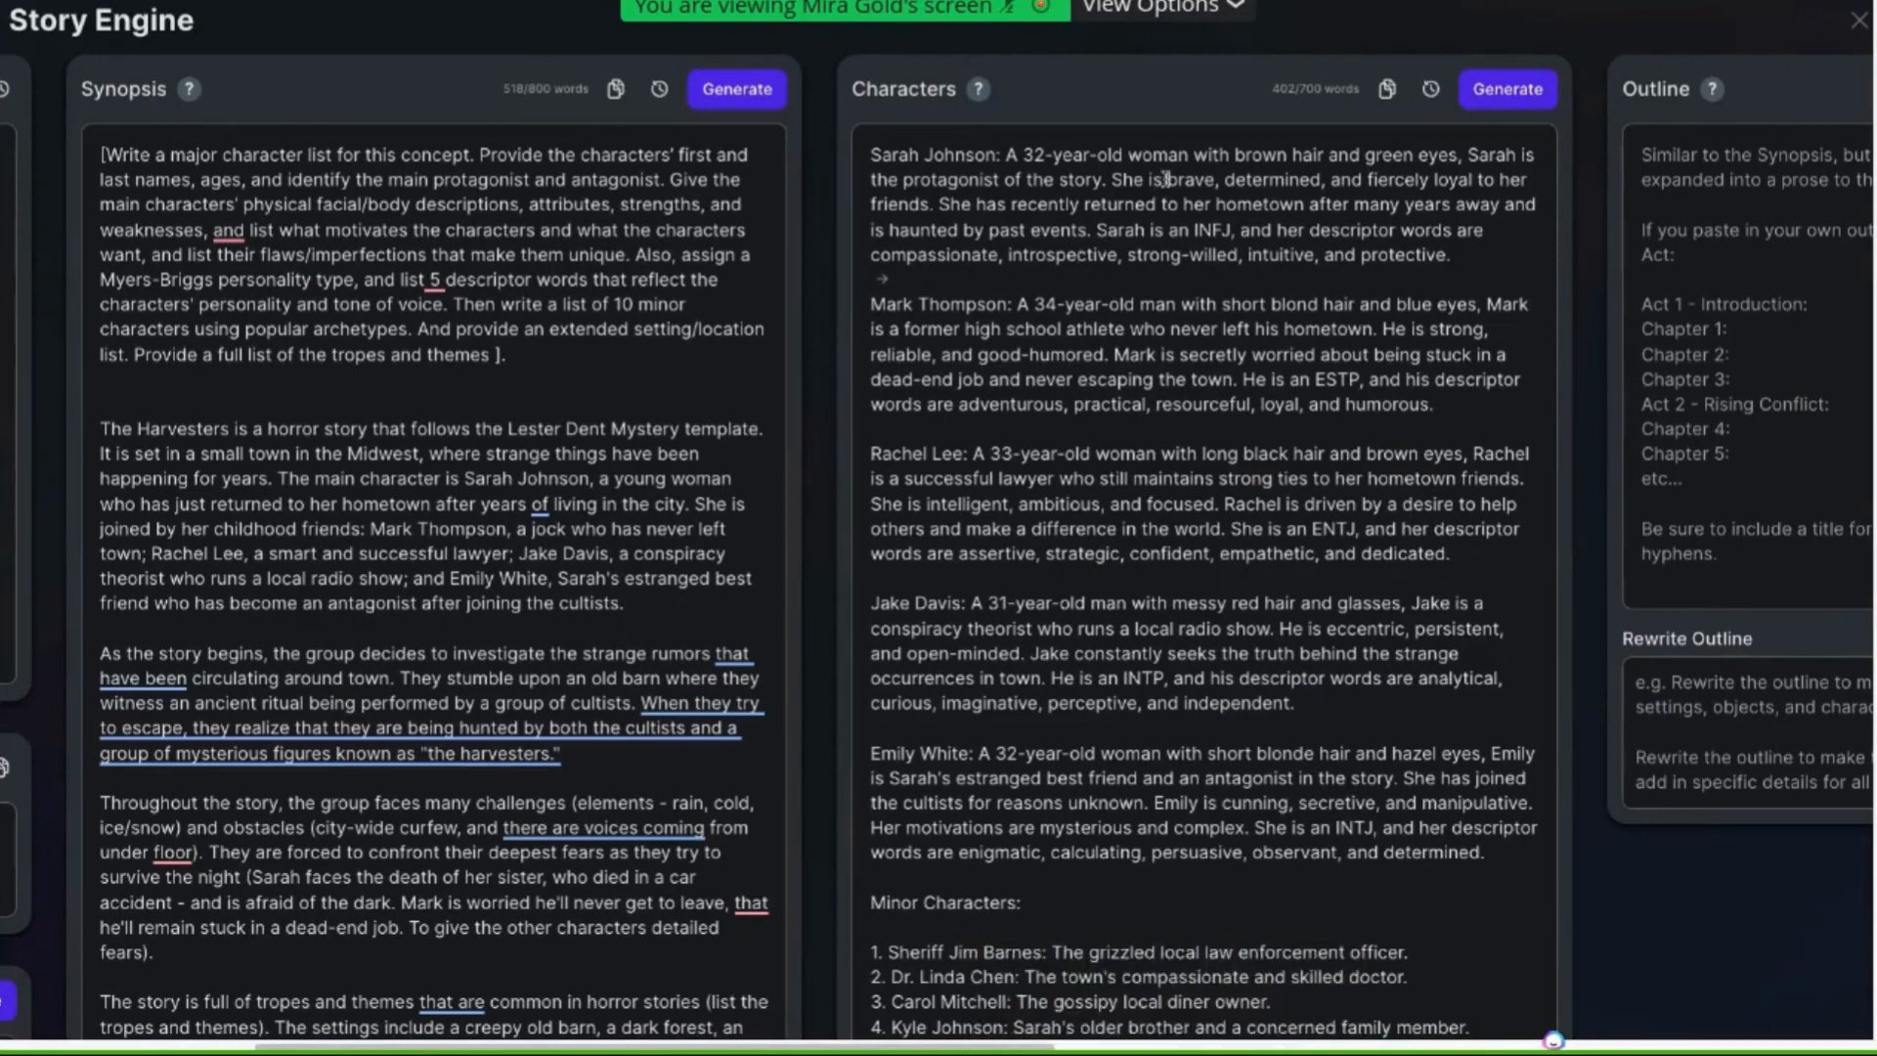
drag(1166, 179, 1167, 203)
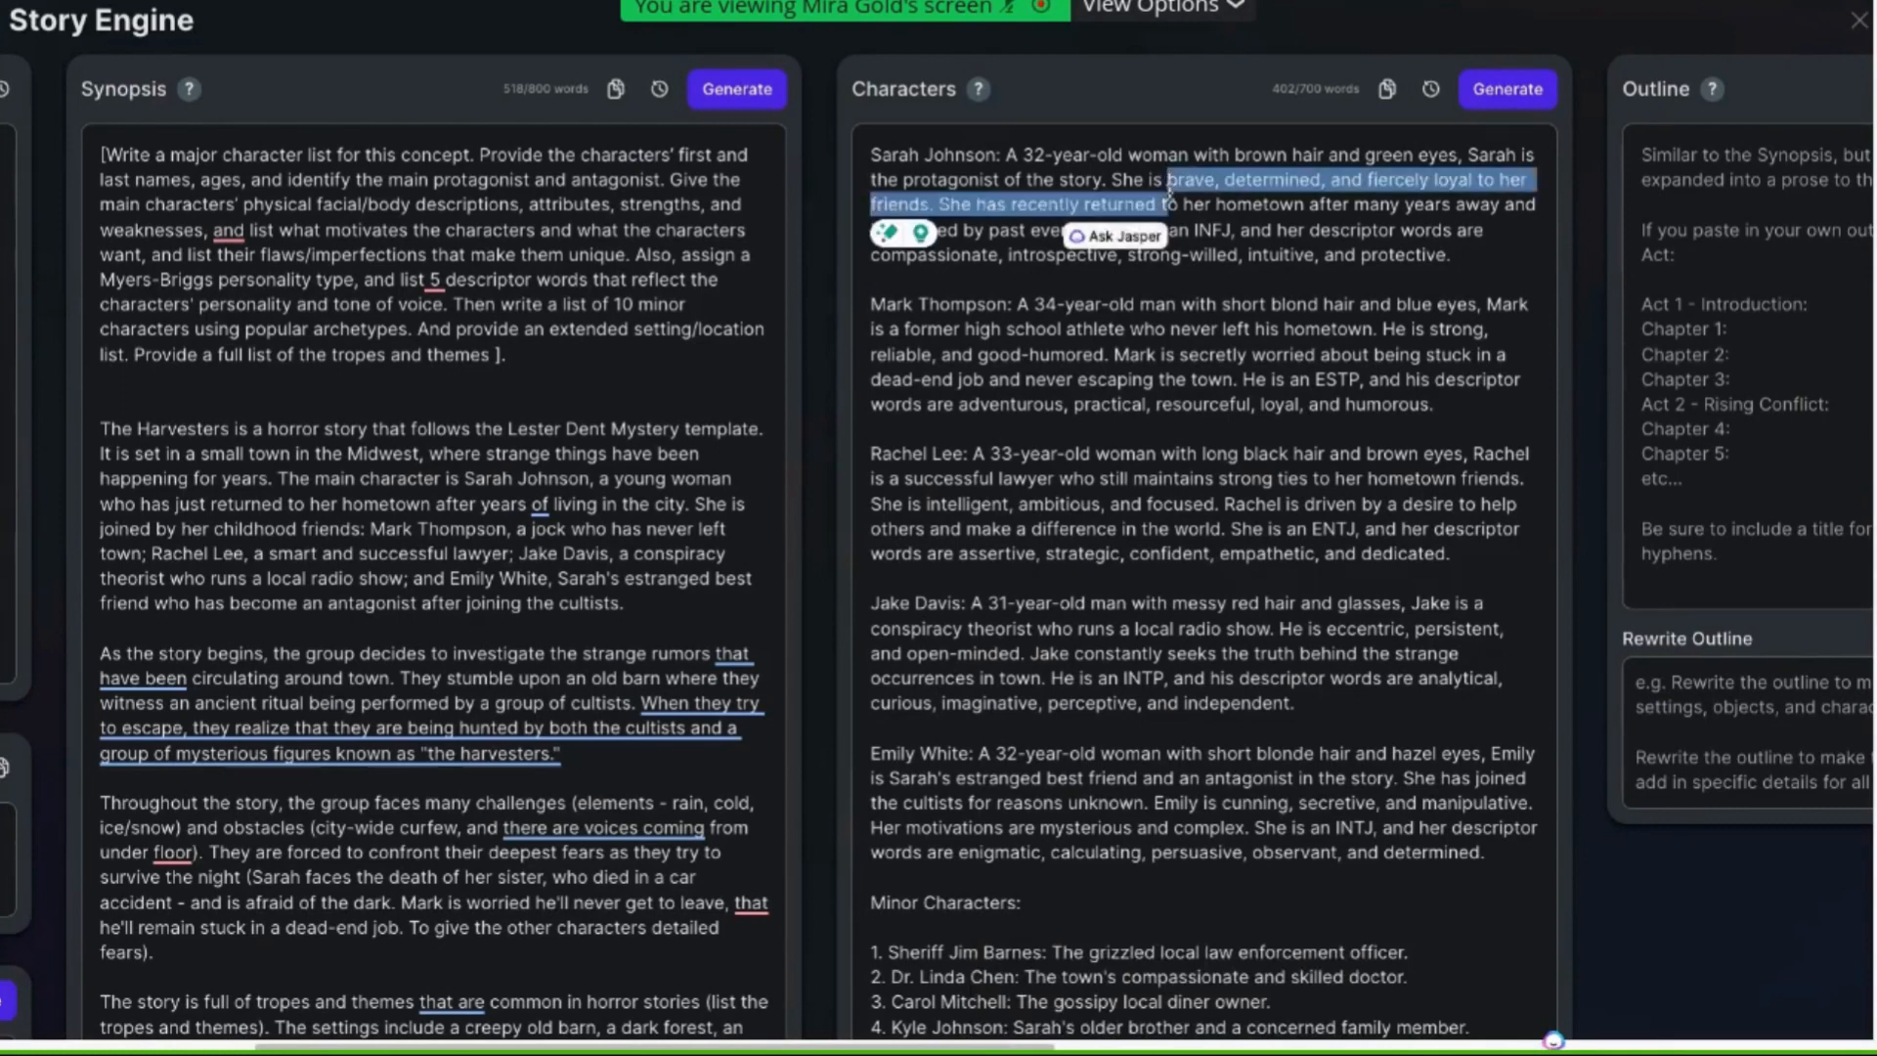
click(1205, 198)
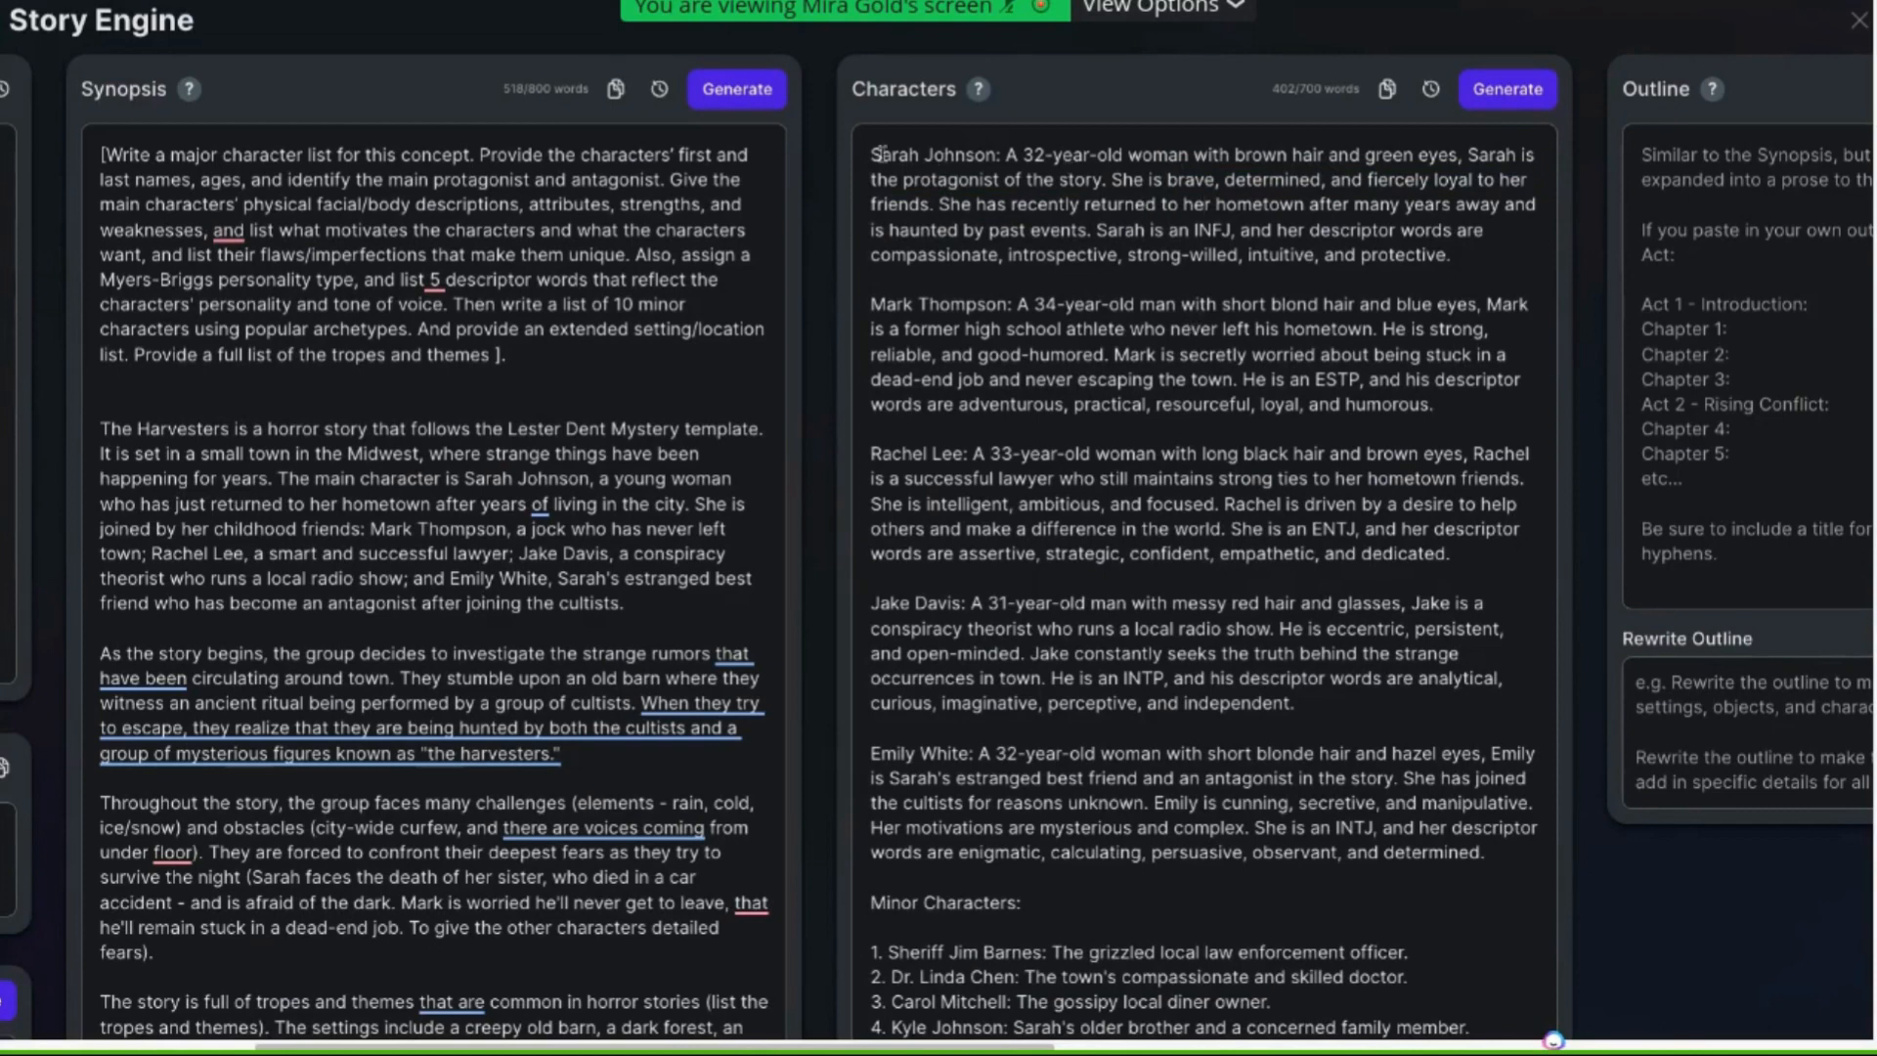
drag(871, 155, 1445, 409)
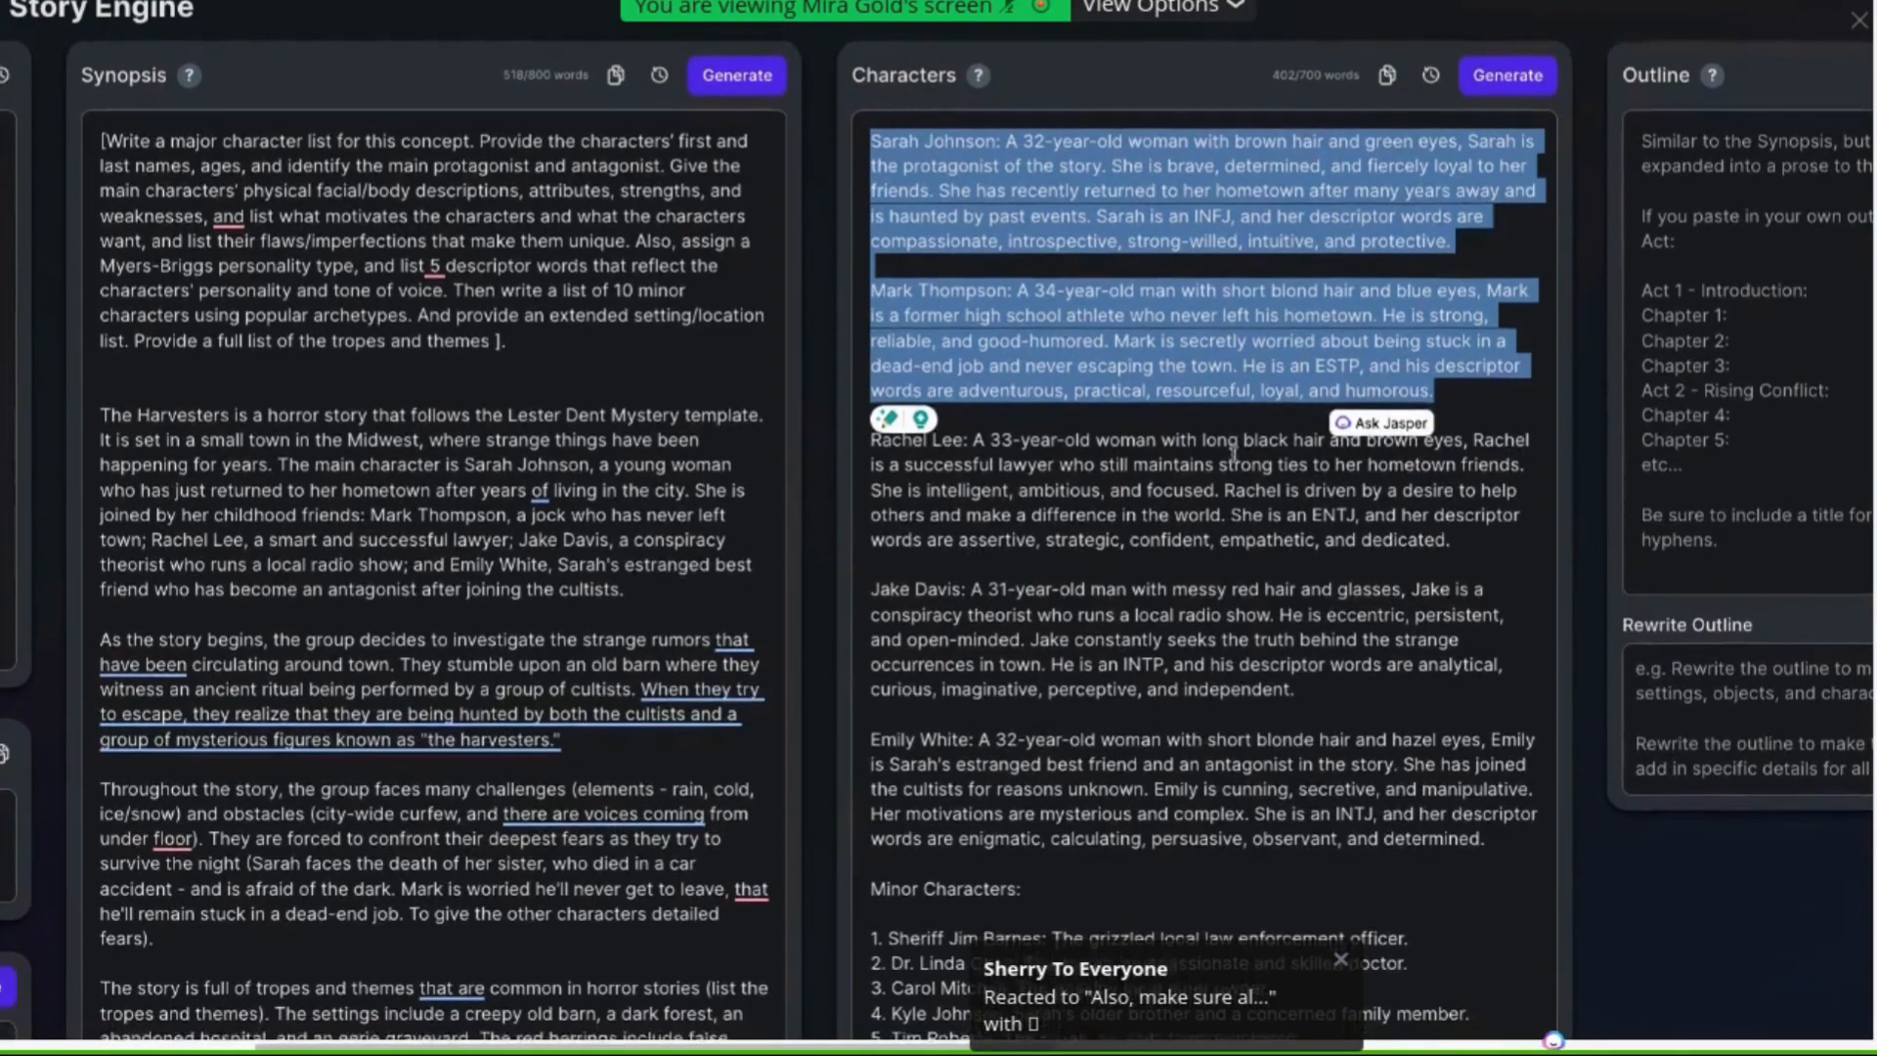
scroll(1234, 455, down, 1)
scroll(1234, 455, down, 2)
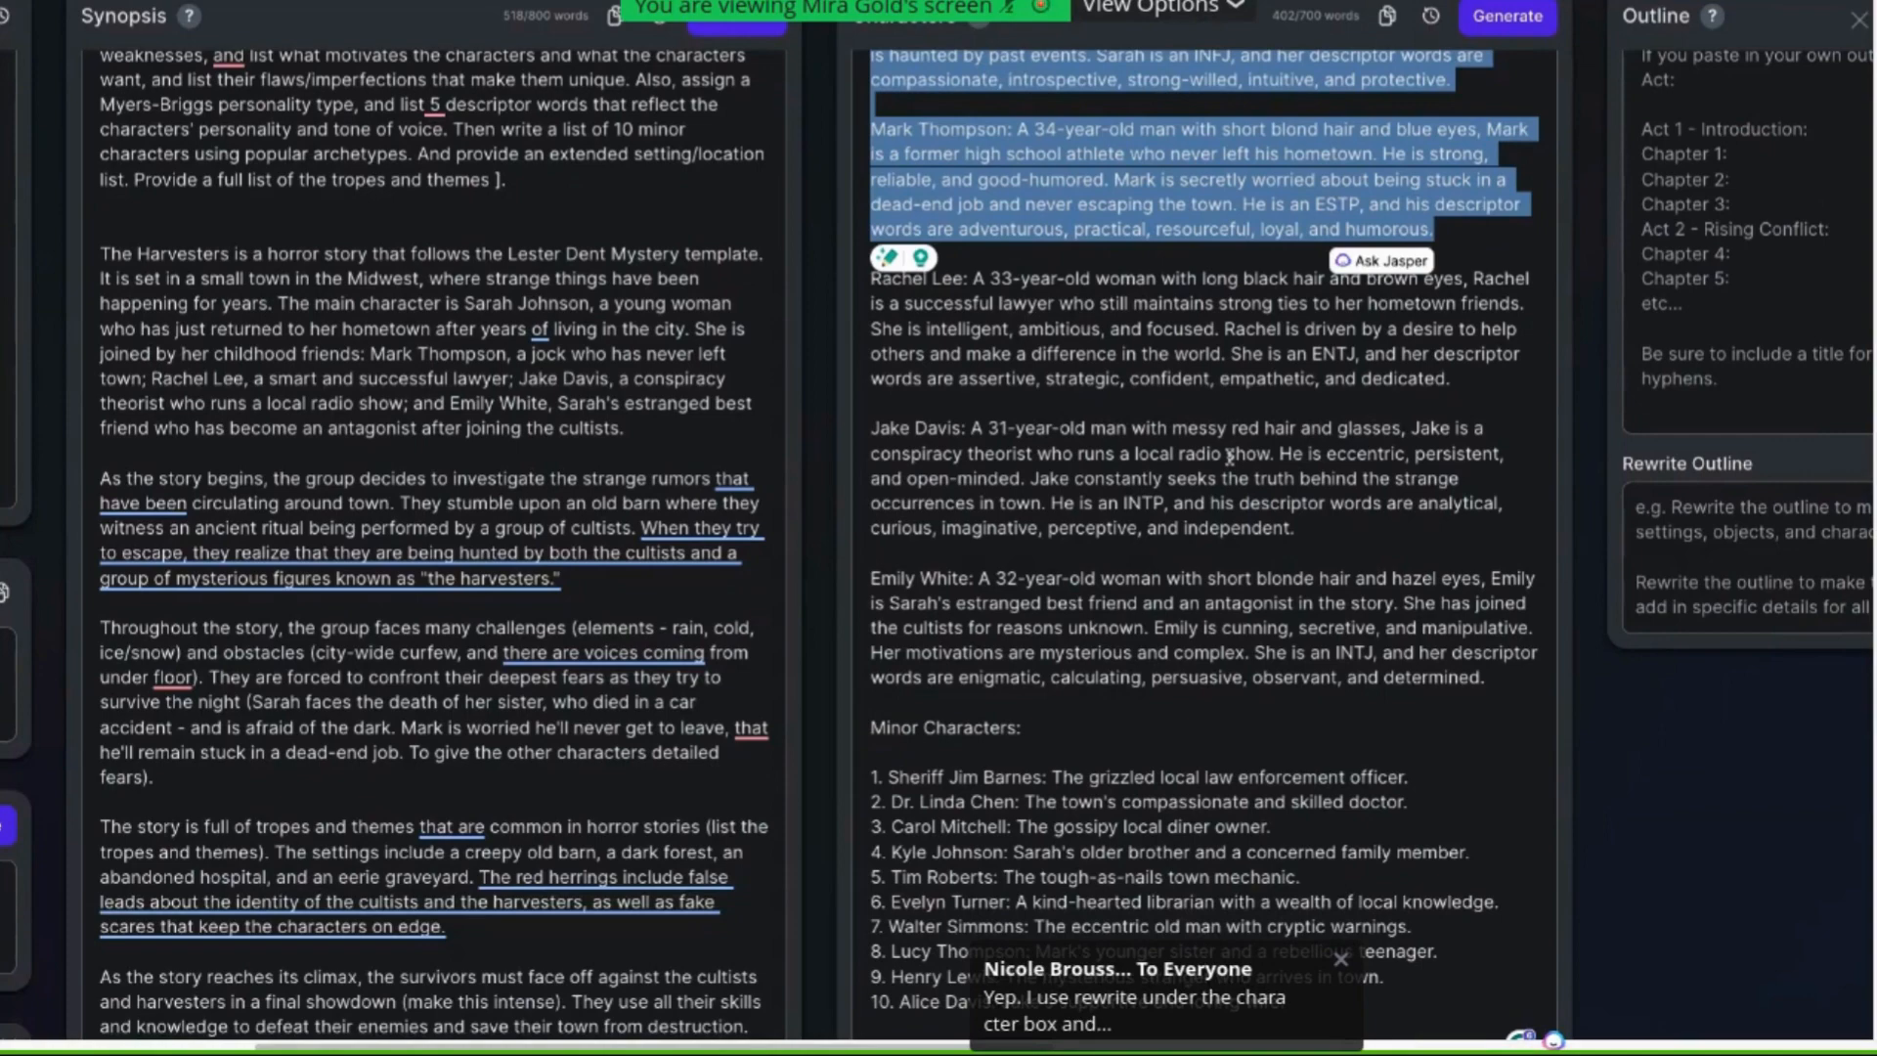
scroll(1223, 469, down, 1)
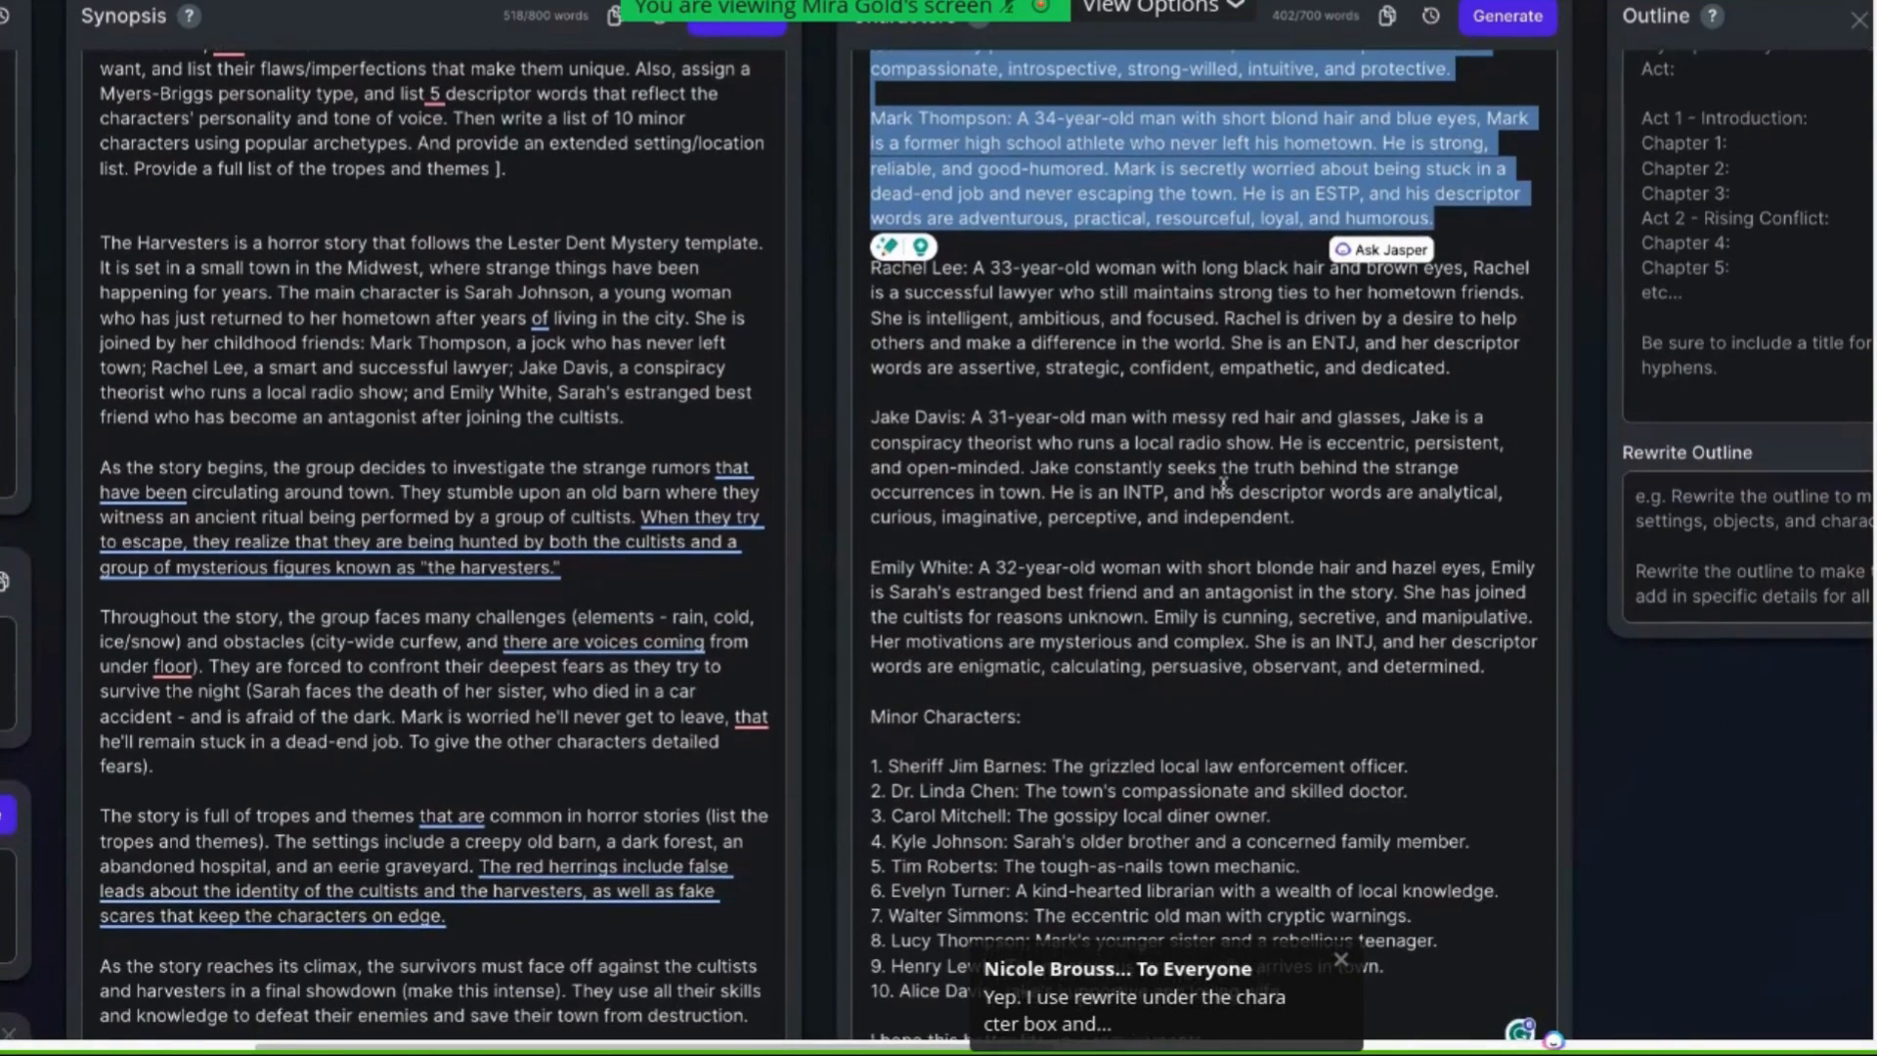
Examine the generated minor characters list and the character list prompt at the top of the synopsis
scroll(1223, 486, down, 1)
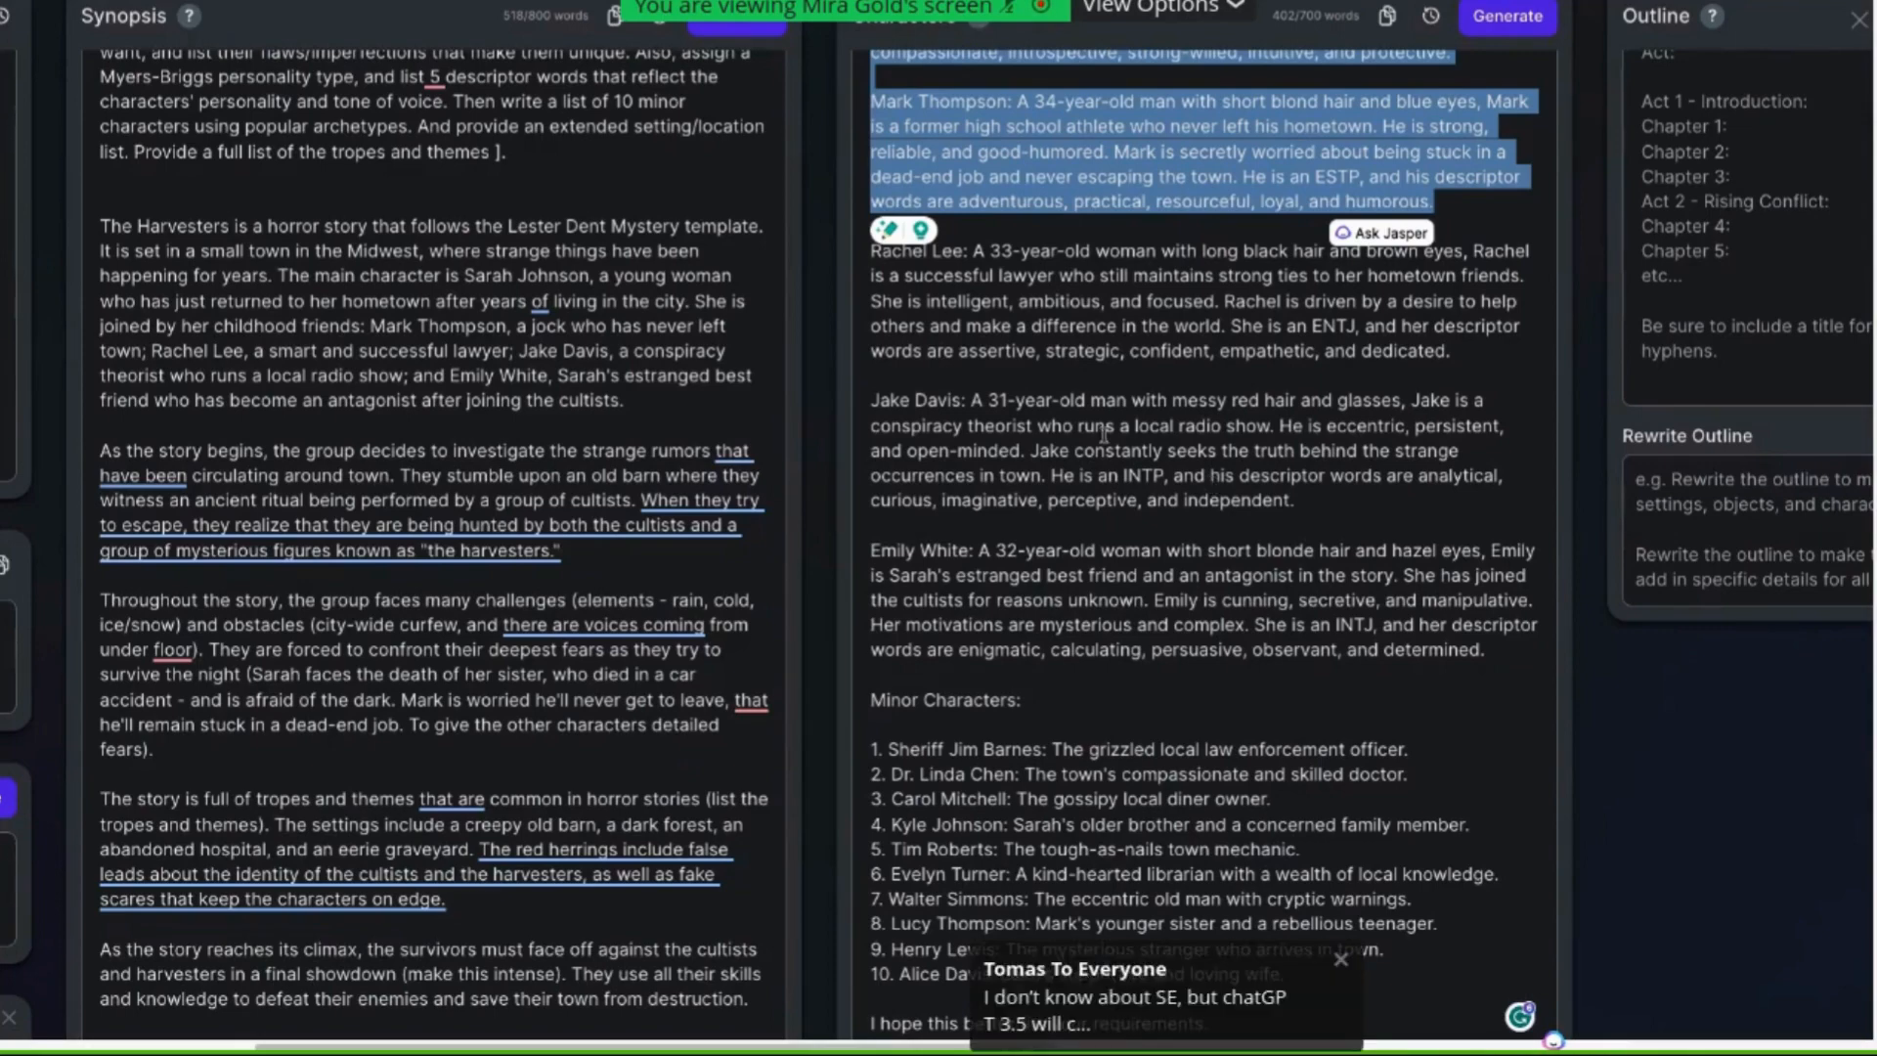
scroll(1134, 748, down, 1)
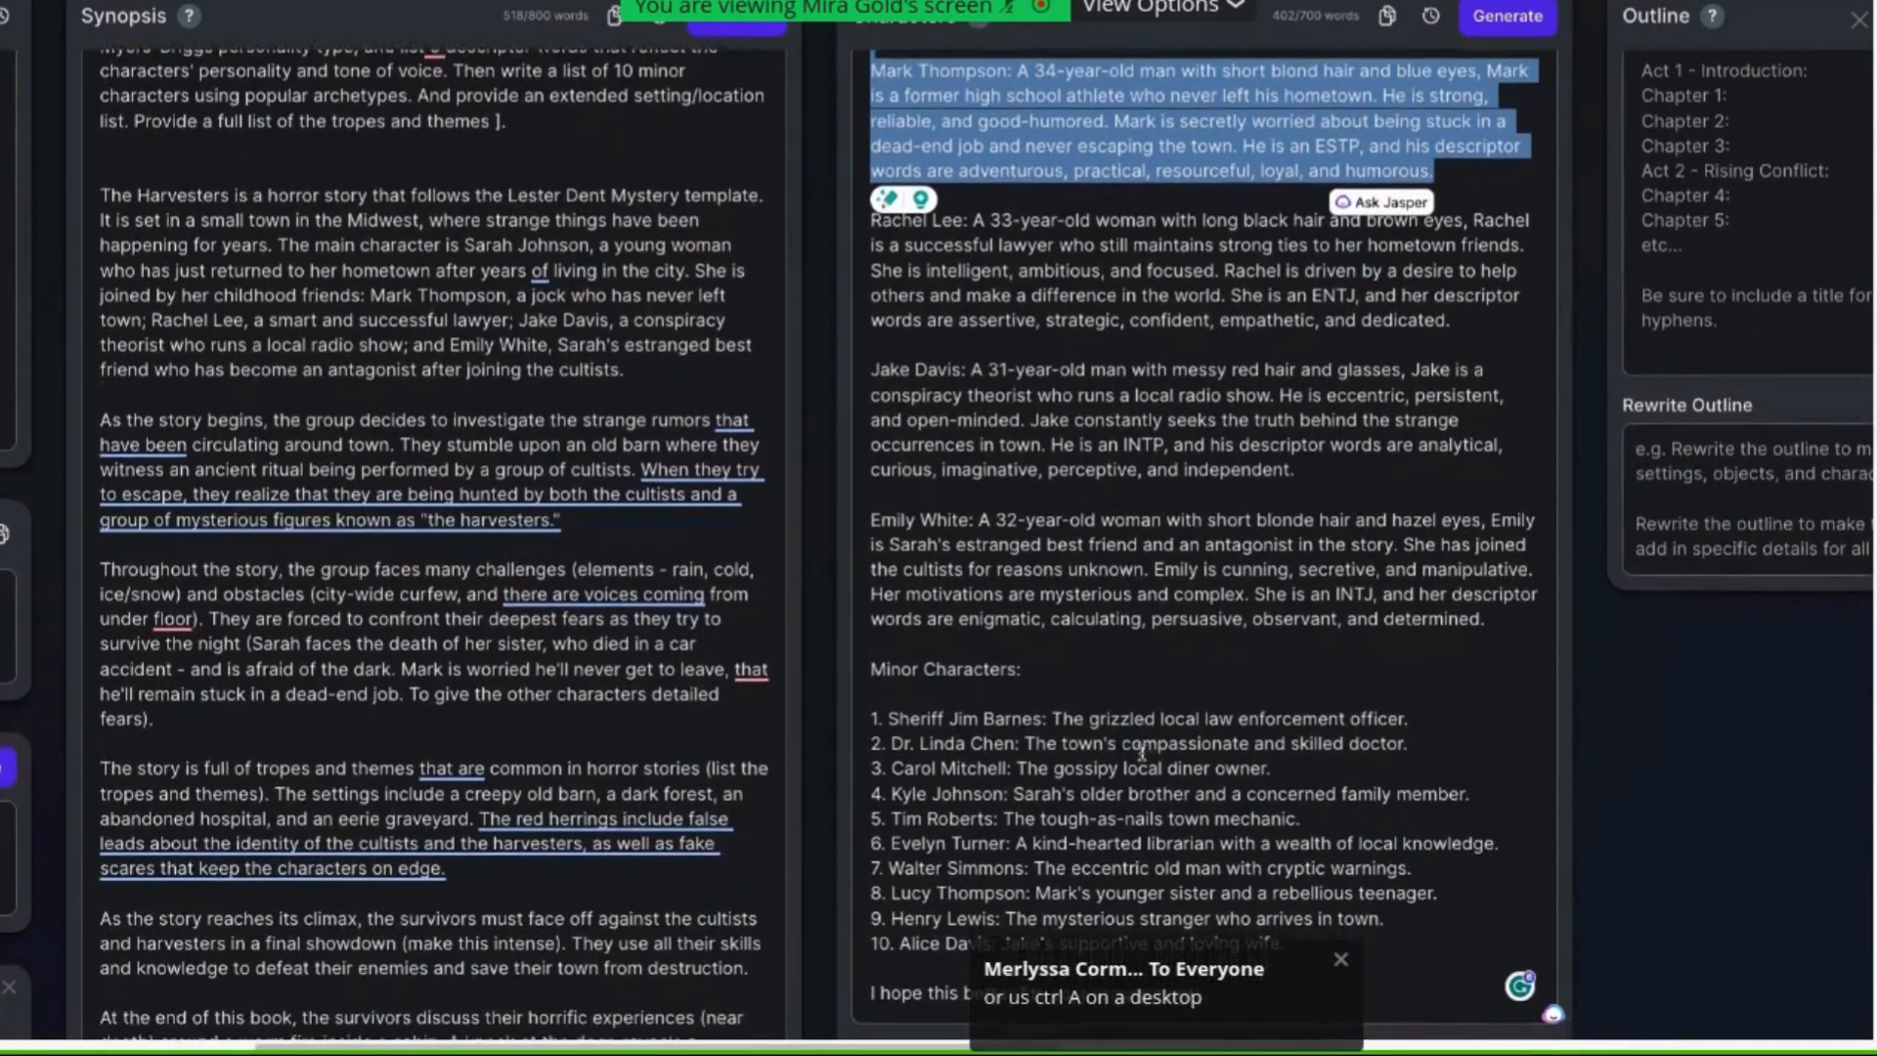
scroll(1141, 751, down, 3)
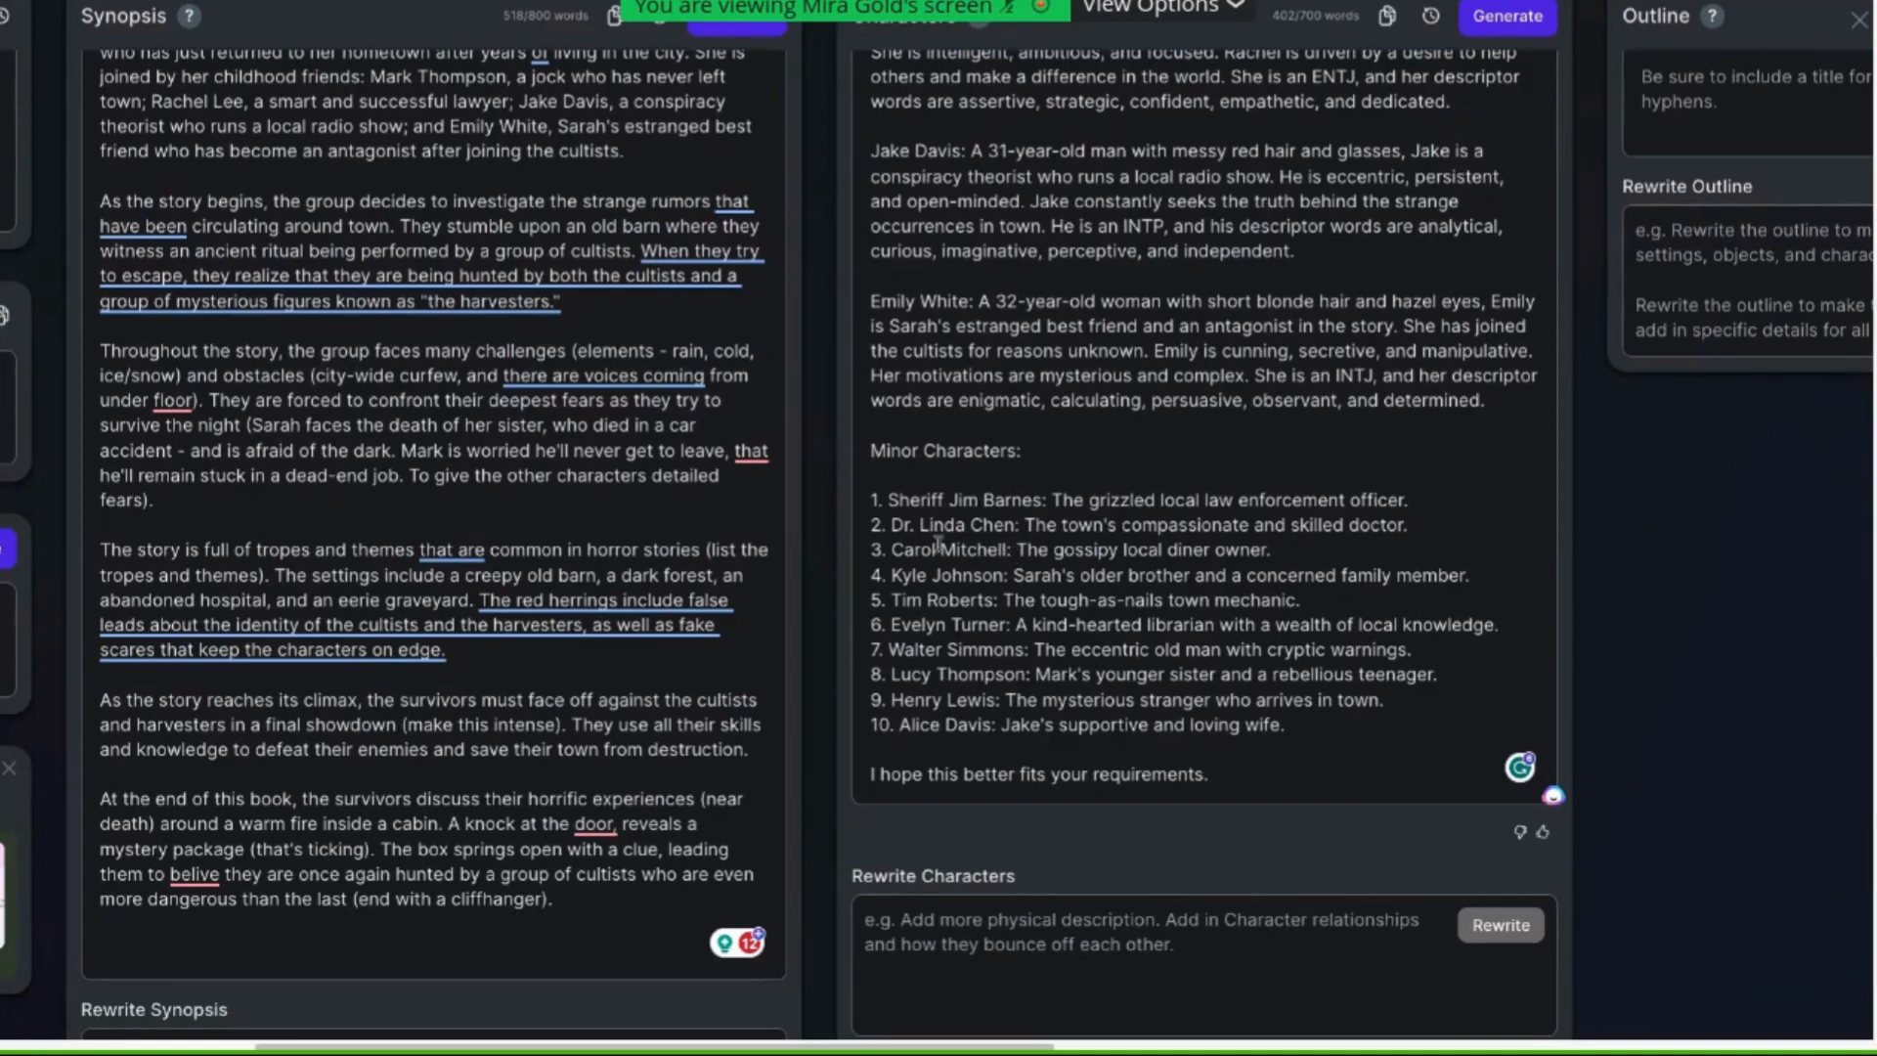
drag(937, 548, 893, 555)
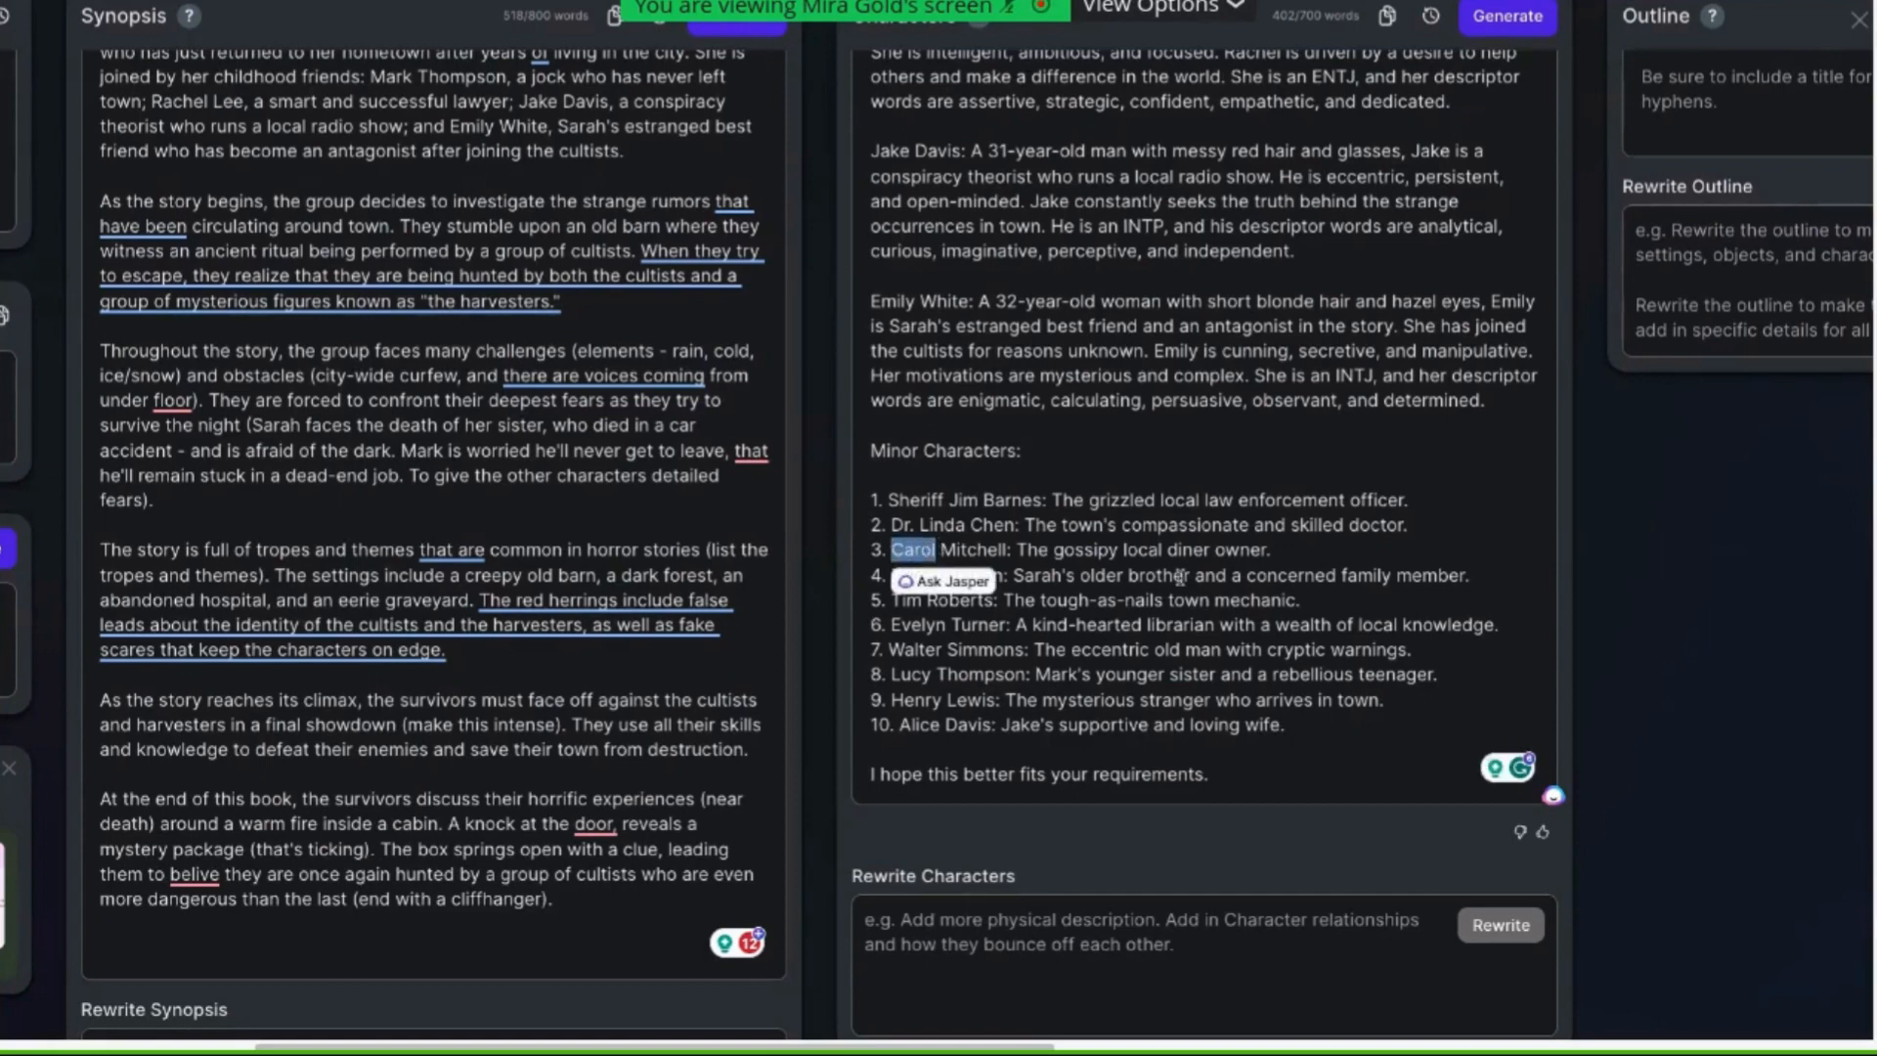
click(1232, 602)
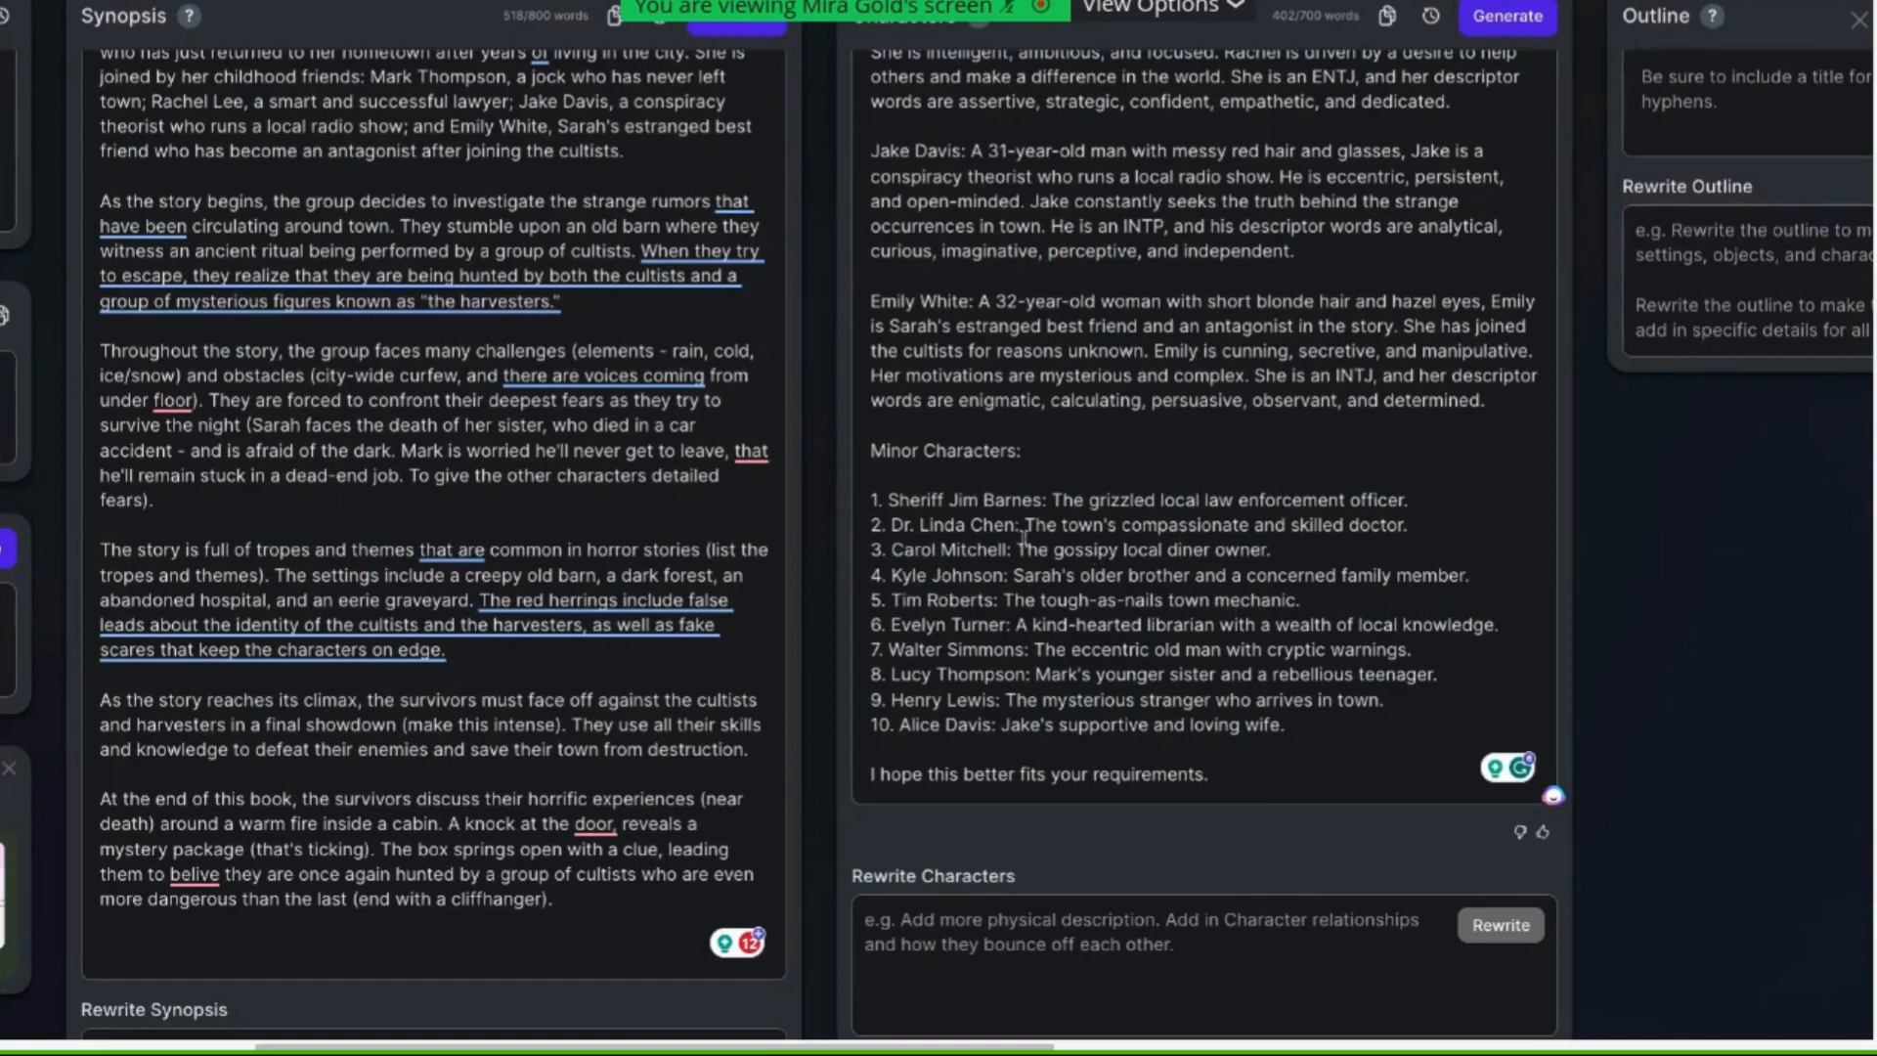
drag(935, 549, 890, 551)
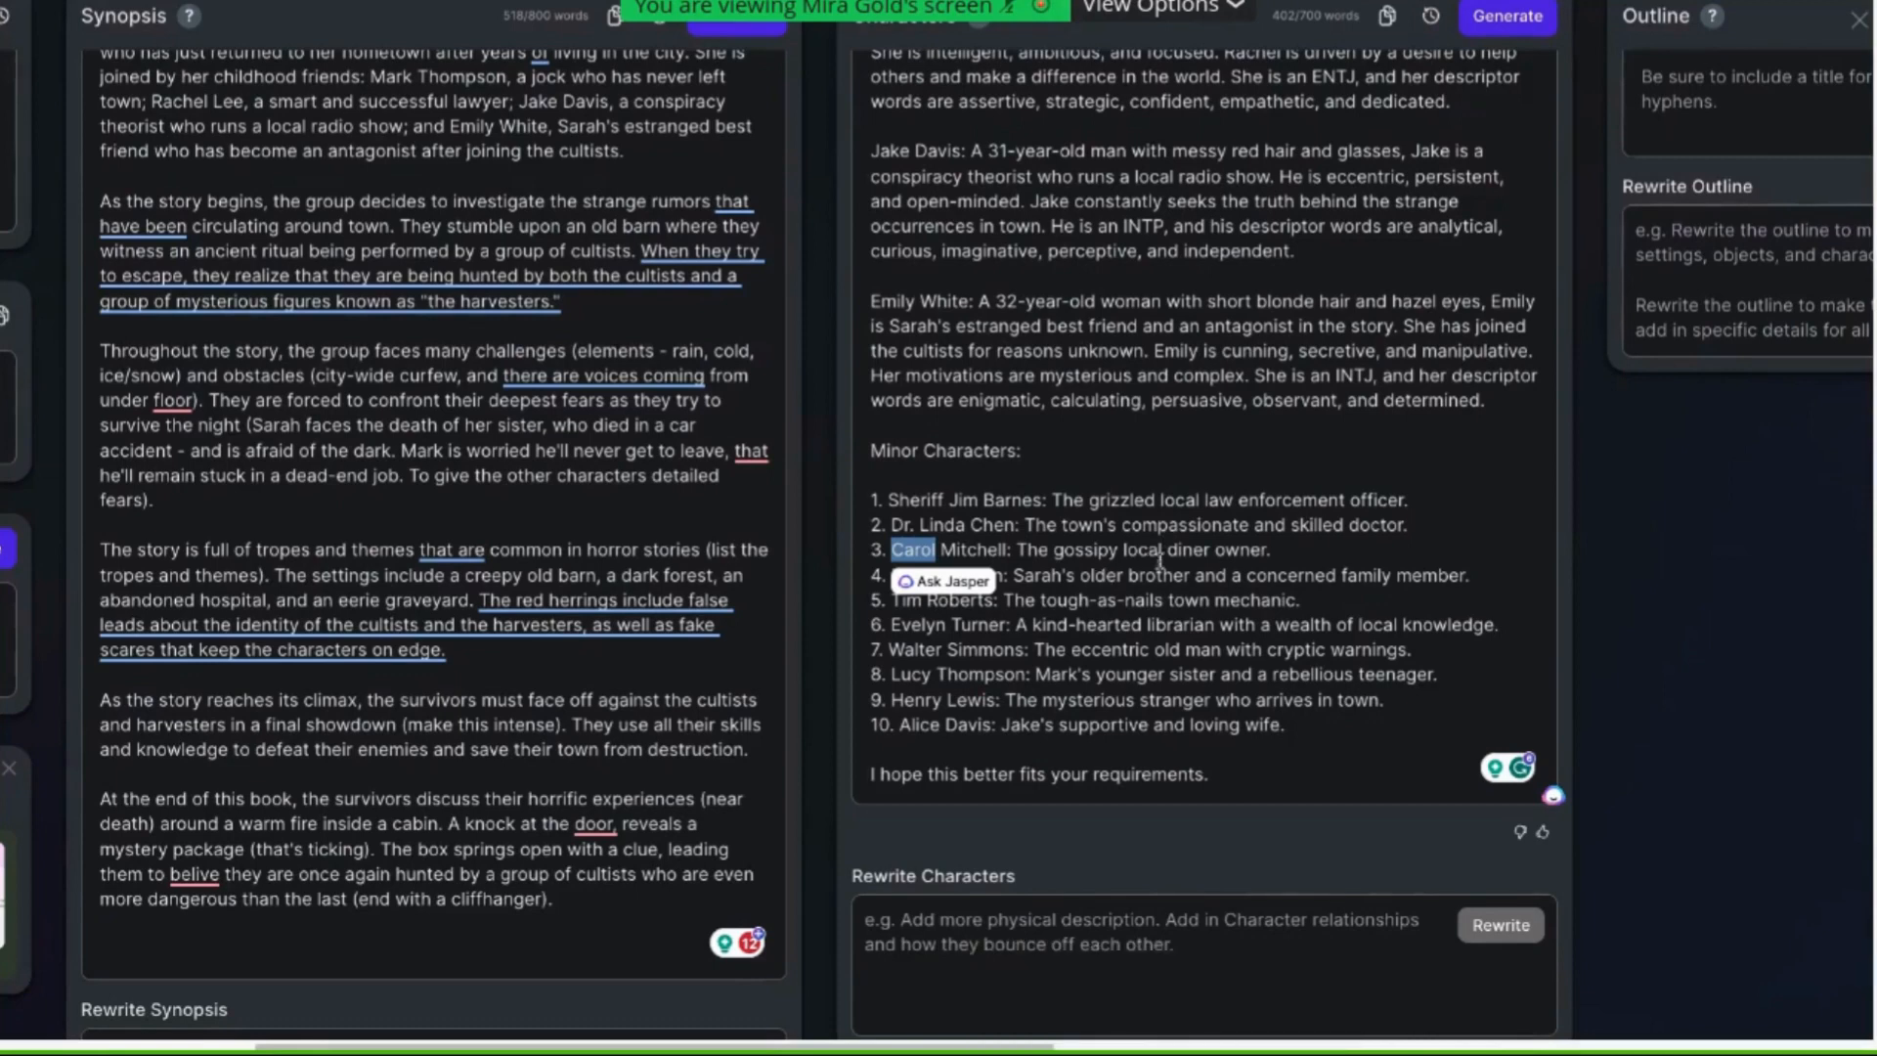
drag(1213, 775, 869, 774)
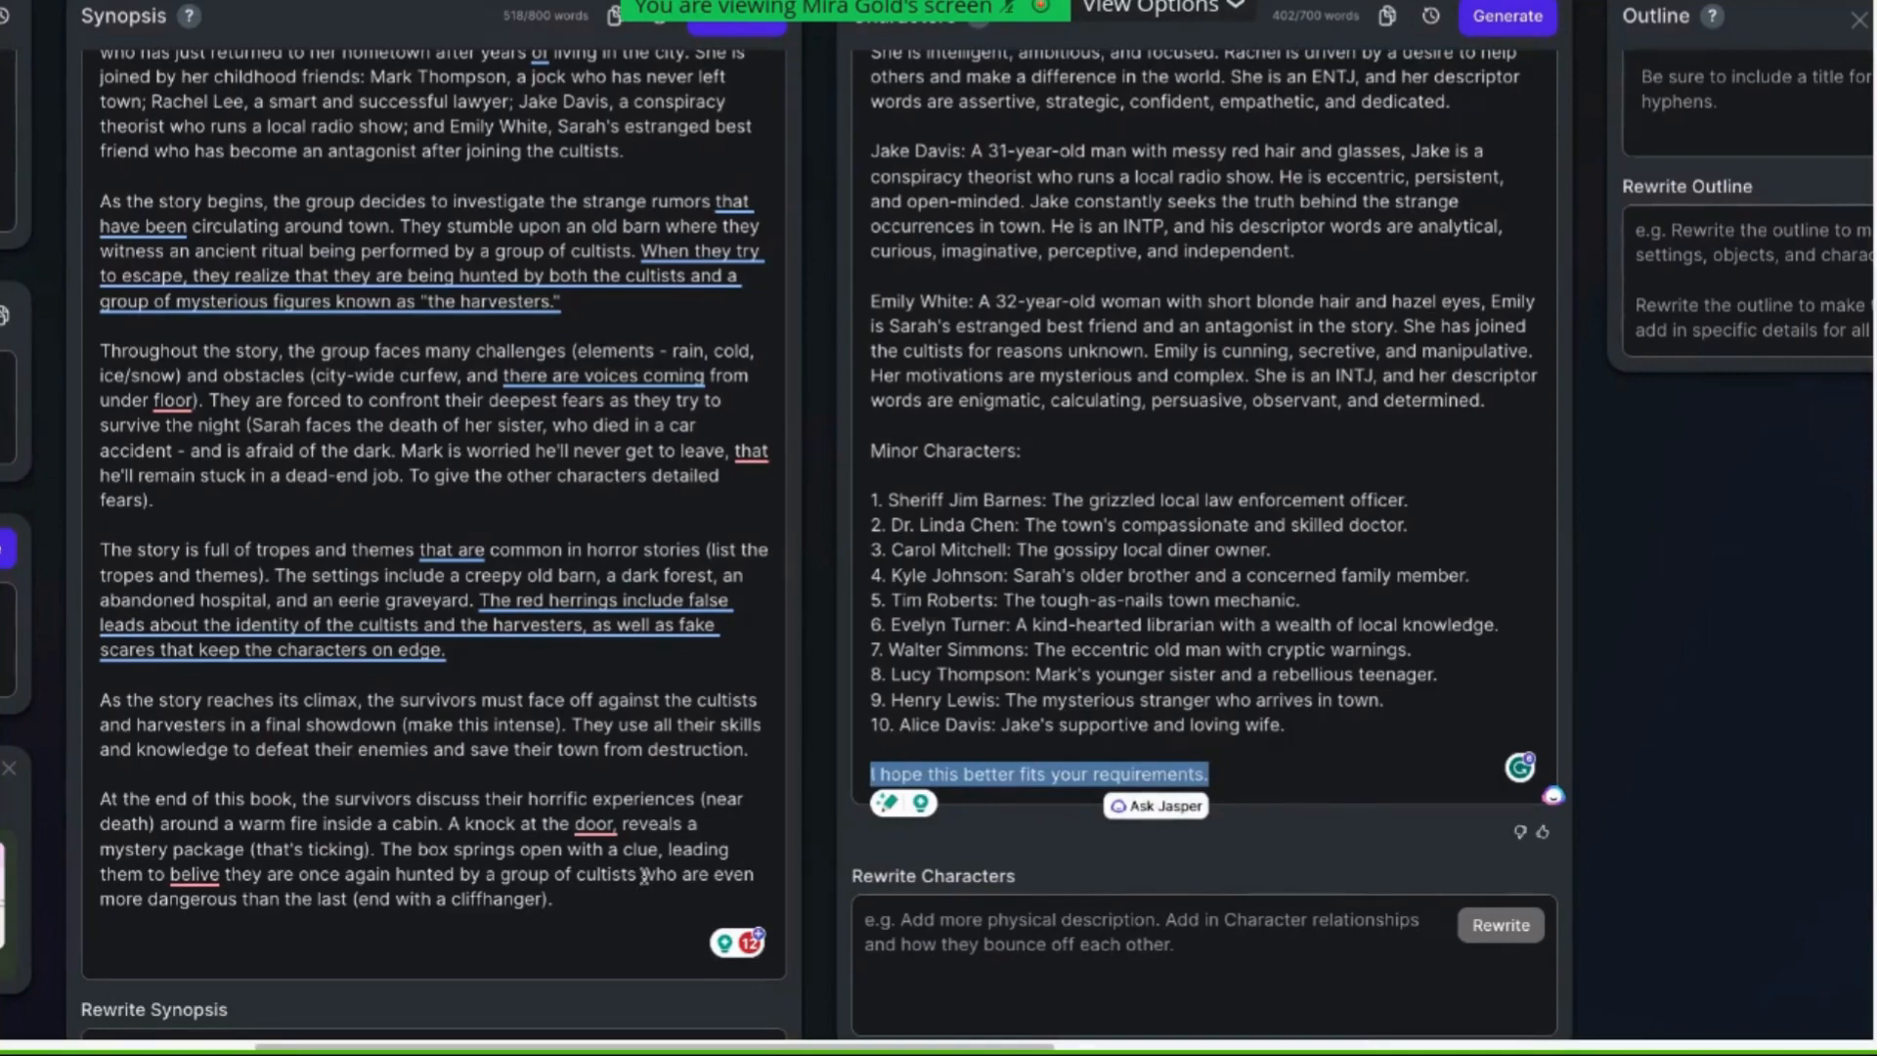
scroll(1185, 635, up, 5)
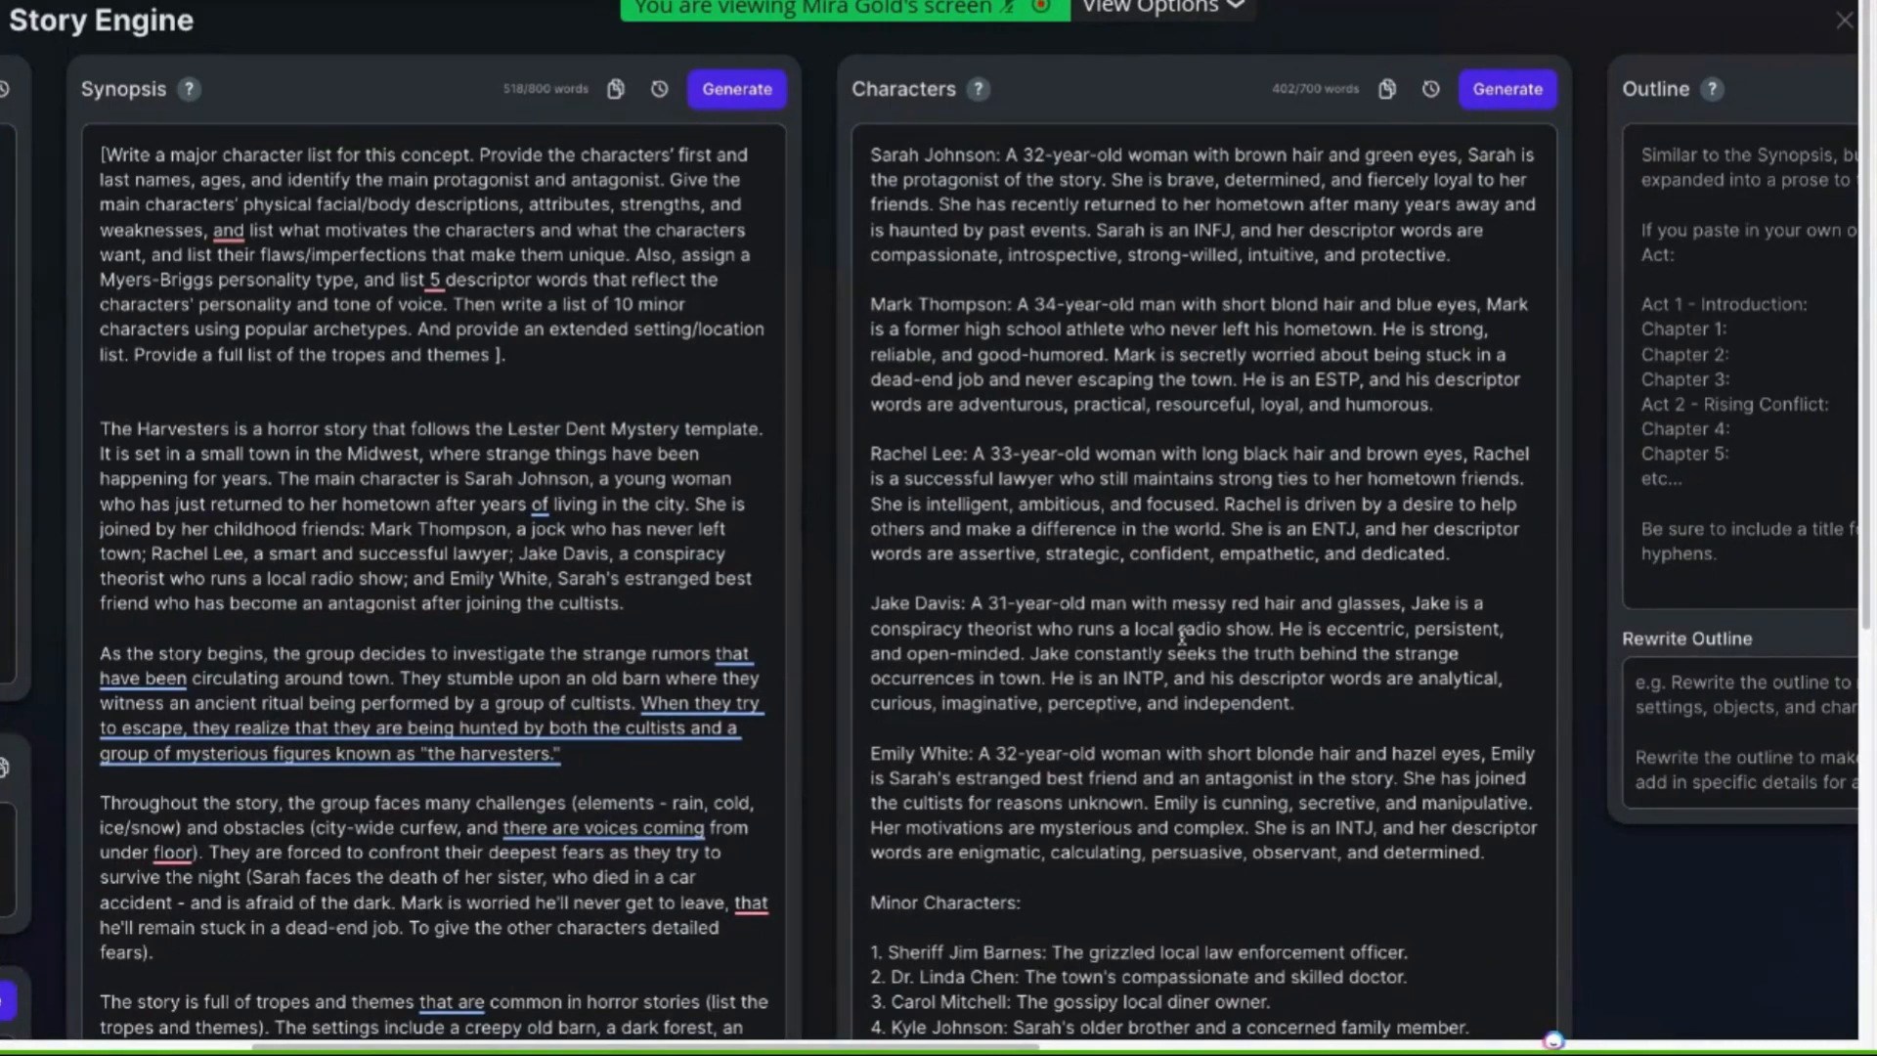
drag(101, 154, 537, 410)
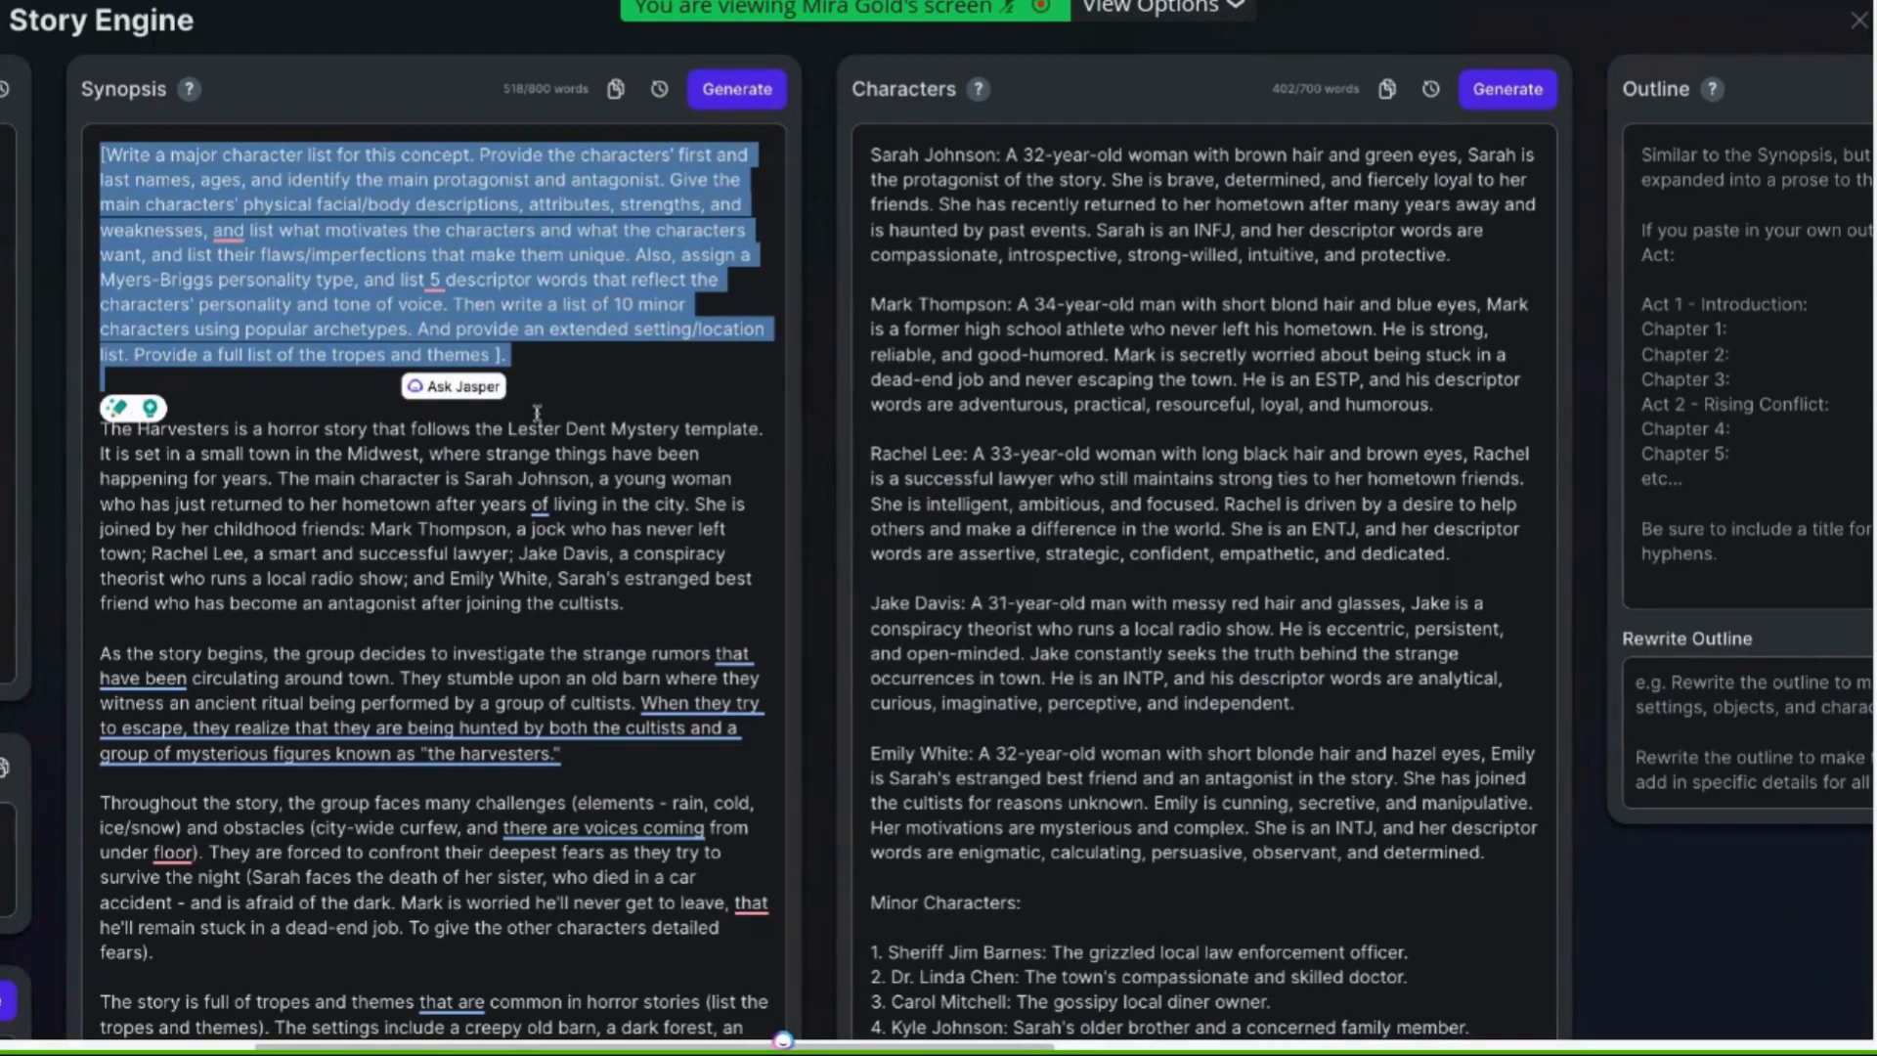
Leave Story Engine and open the Prompt 3 (Outline) note to review the chapter outline prompt's wording
click(1861, 27)
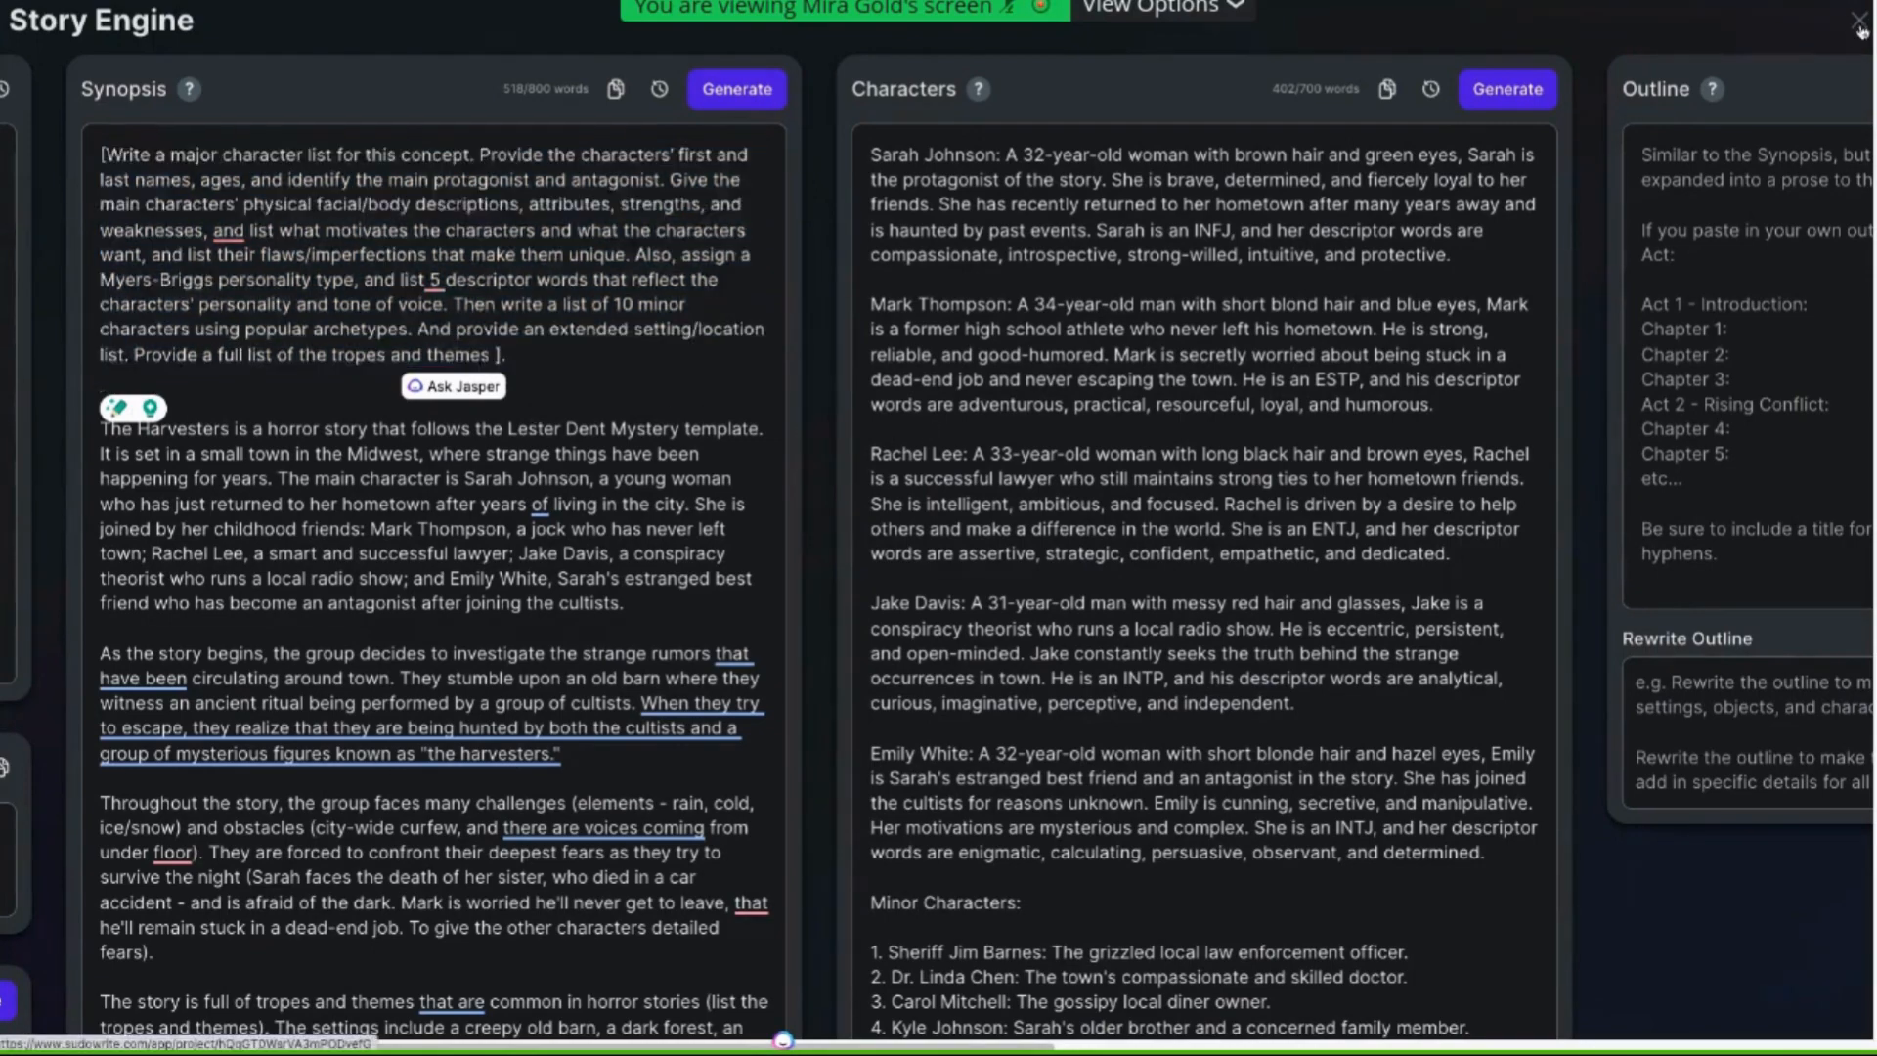
click(311, 289)
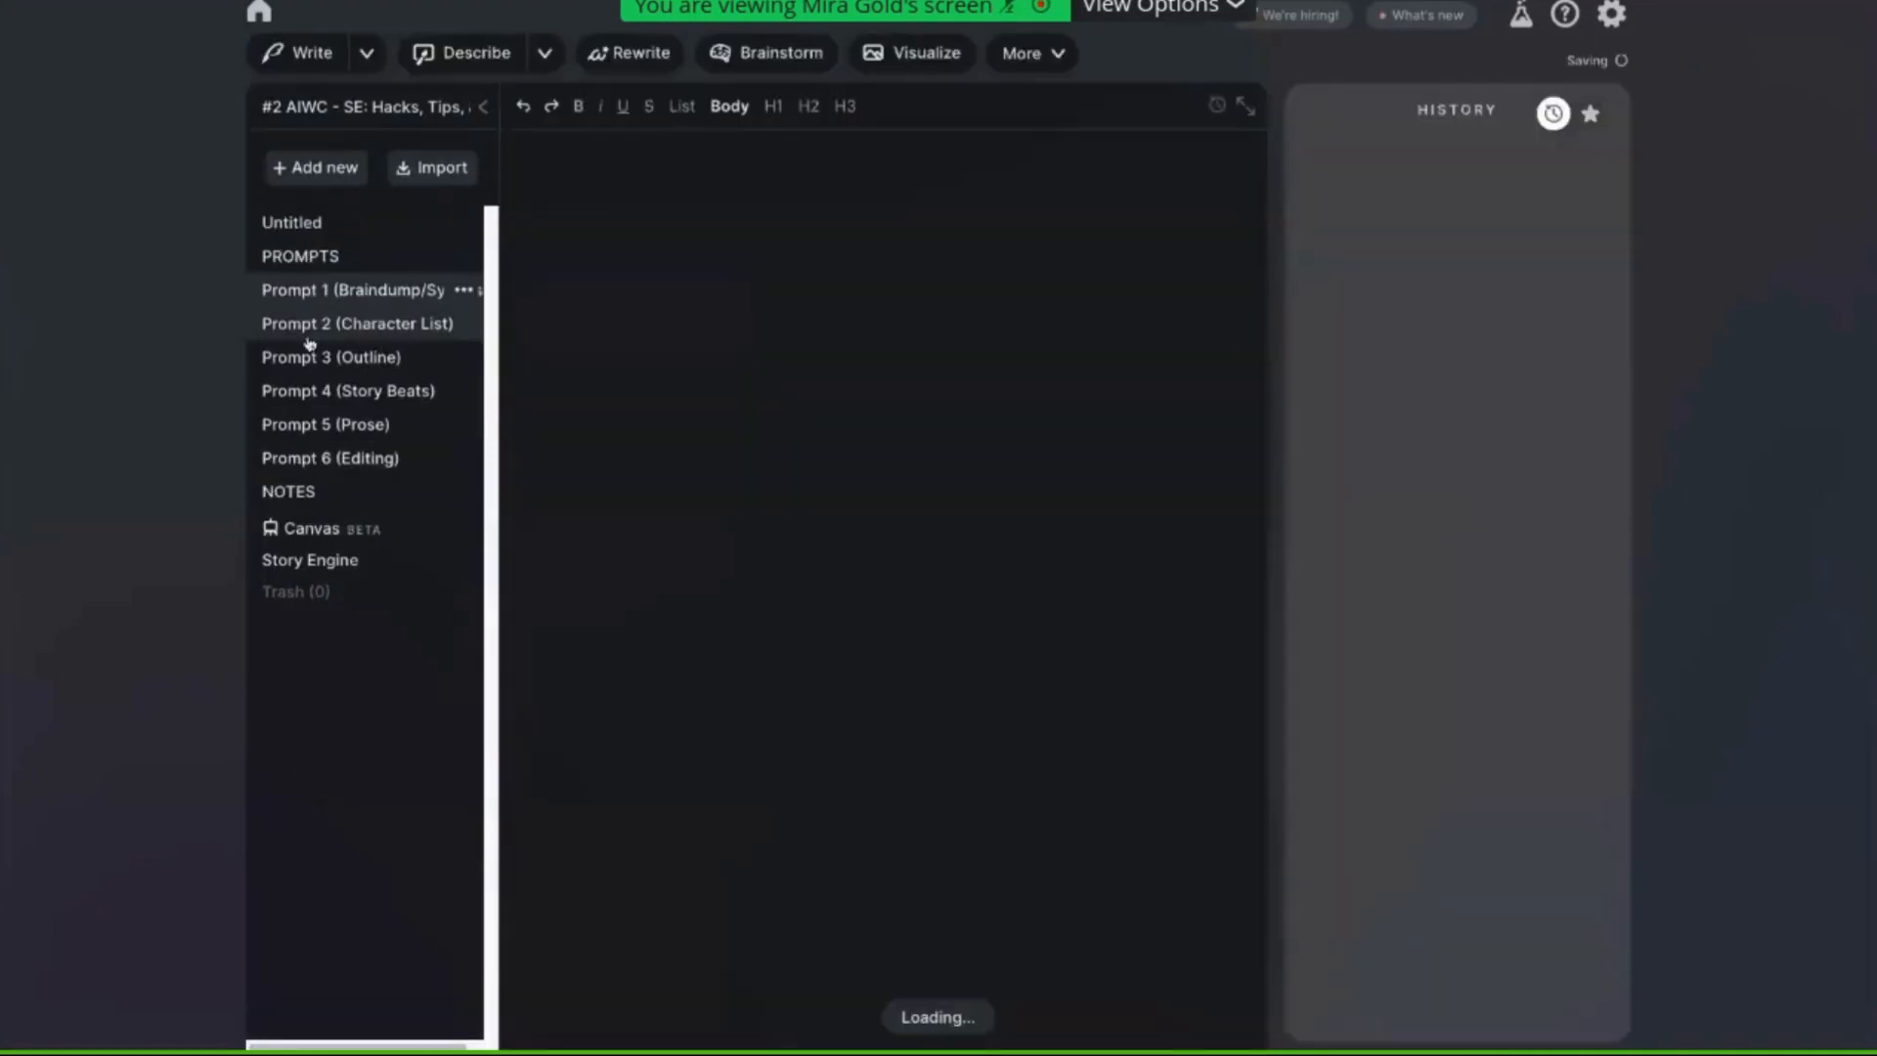
click(307, 359)
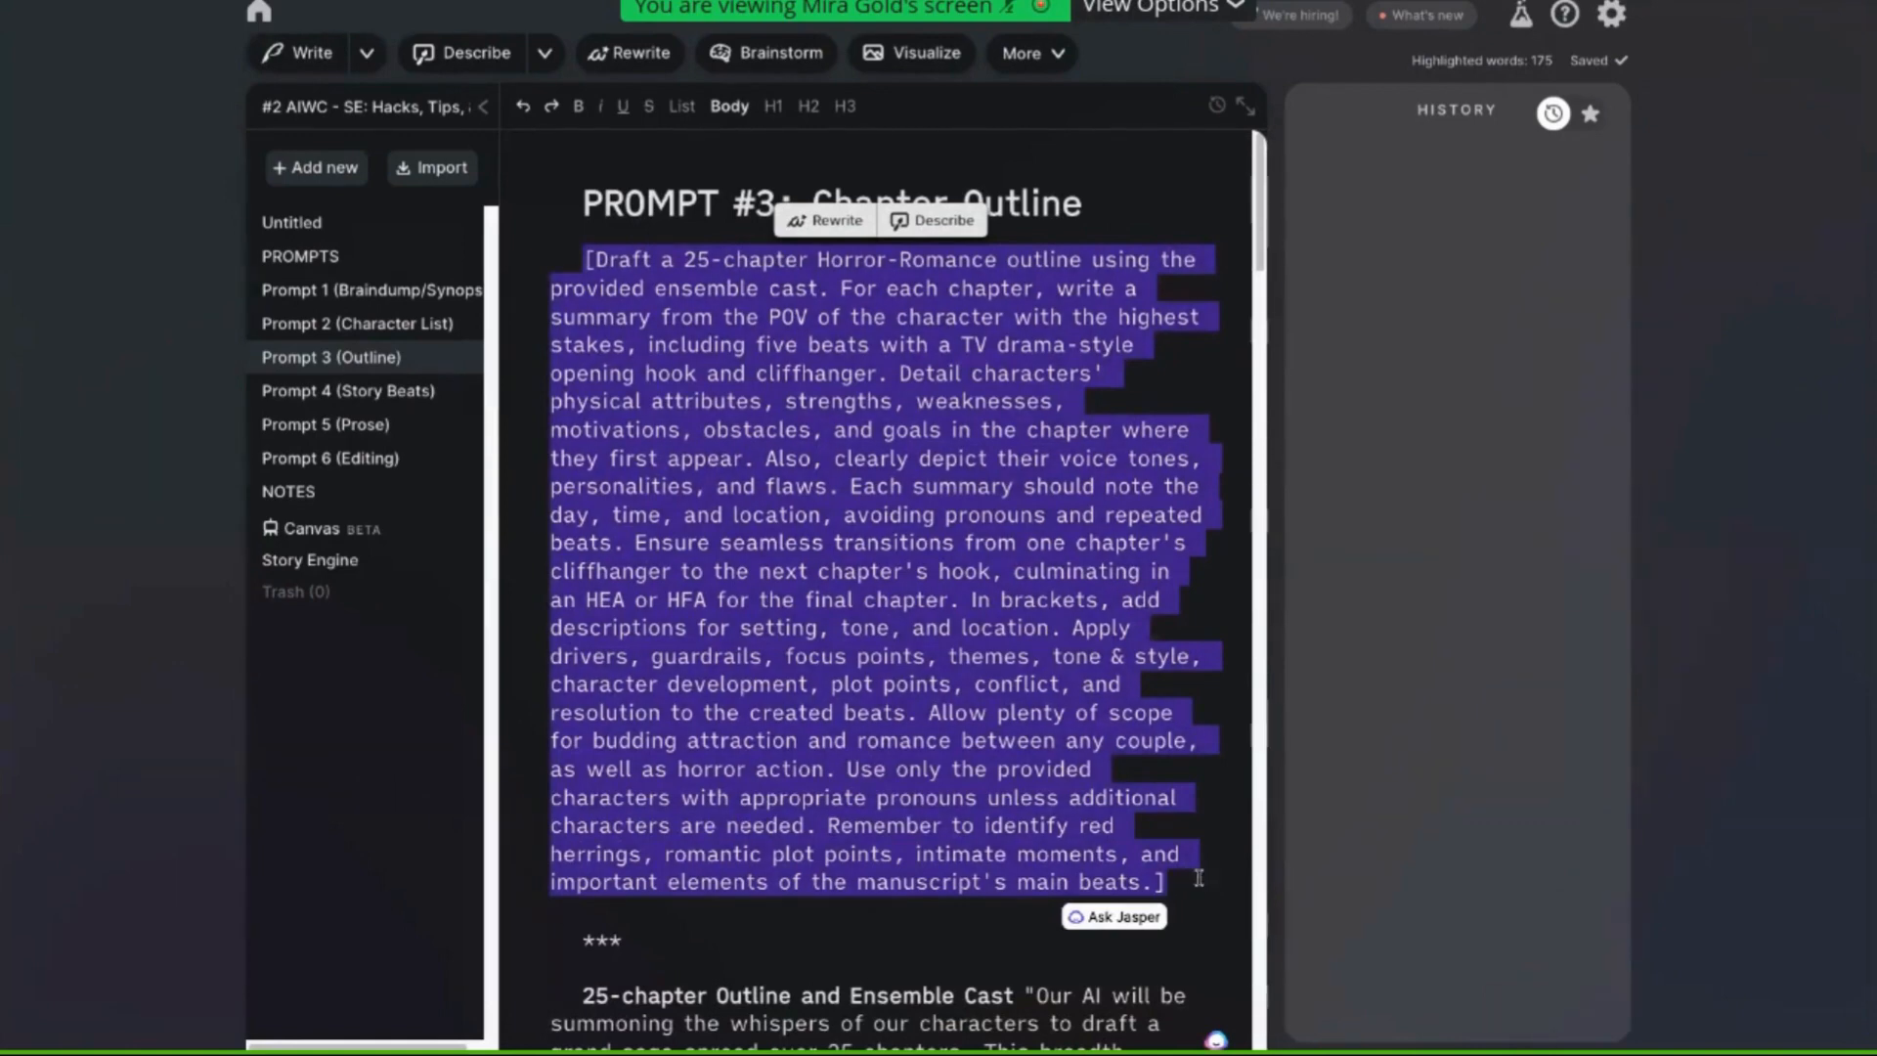
click(962, 677)
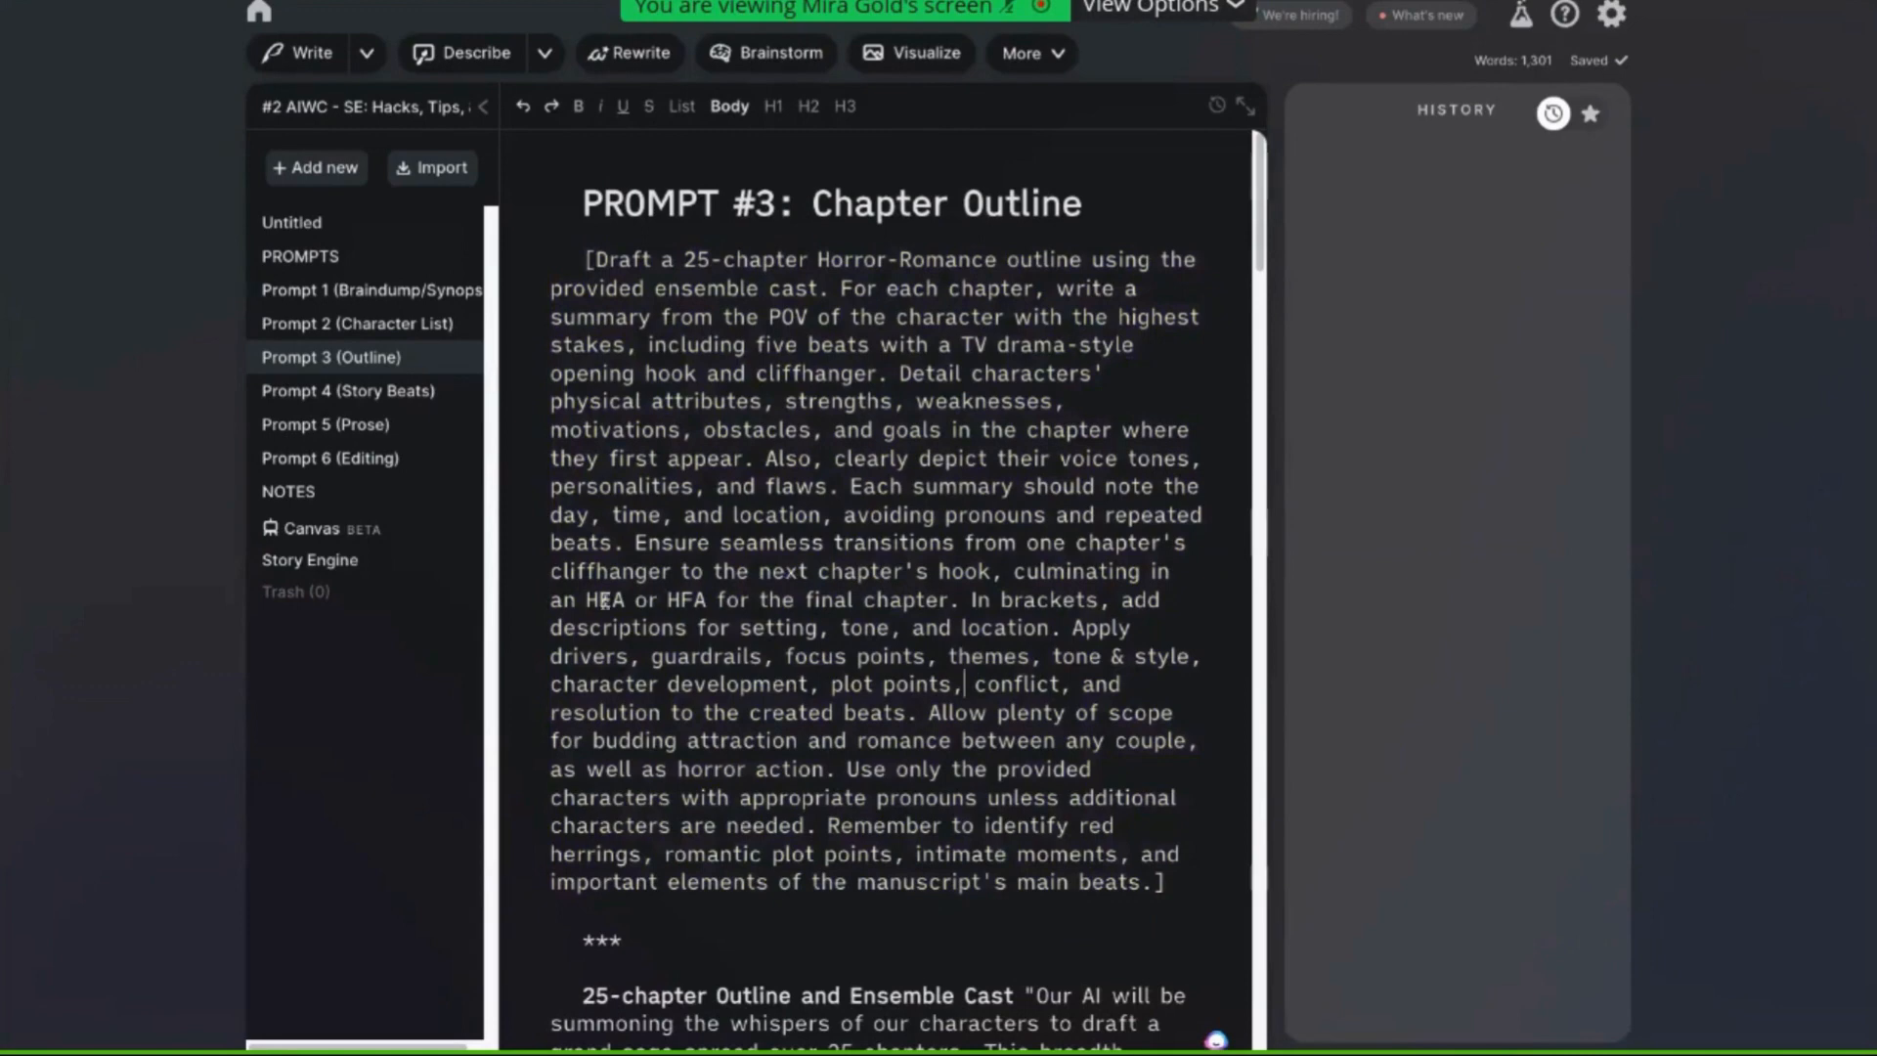
click(660, 600)
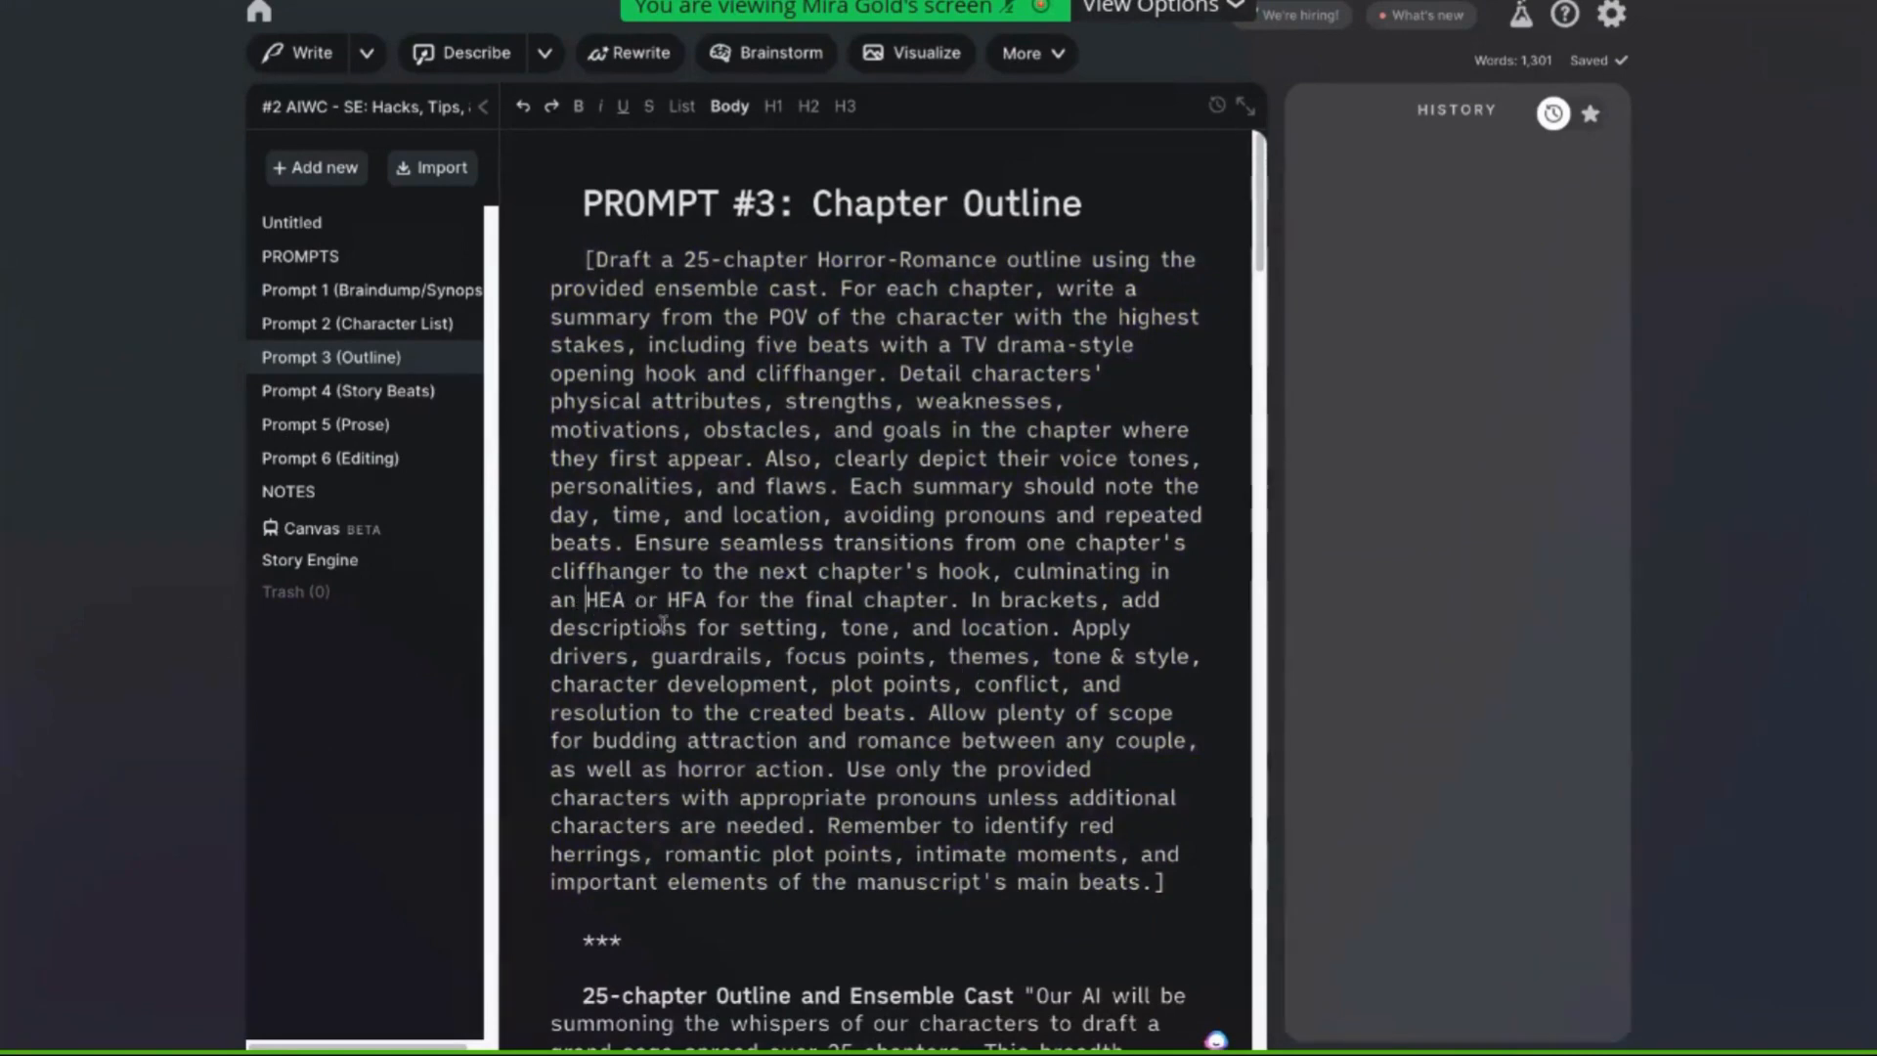
drag(706, 600, 586, 601)
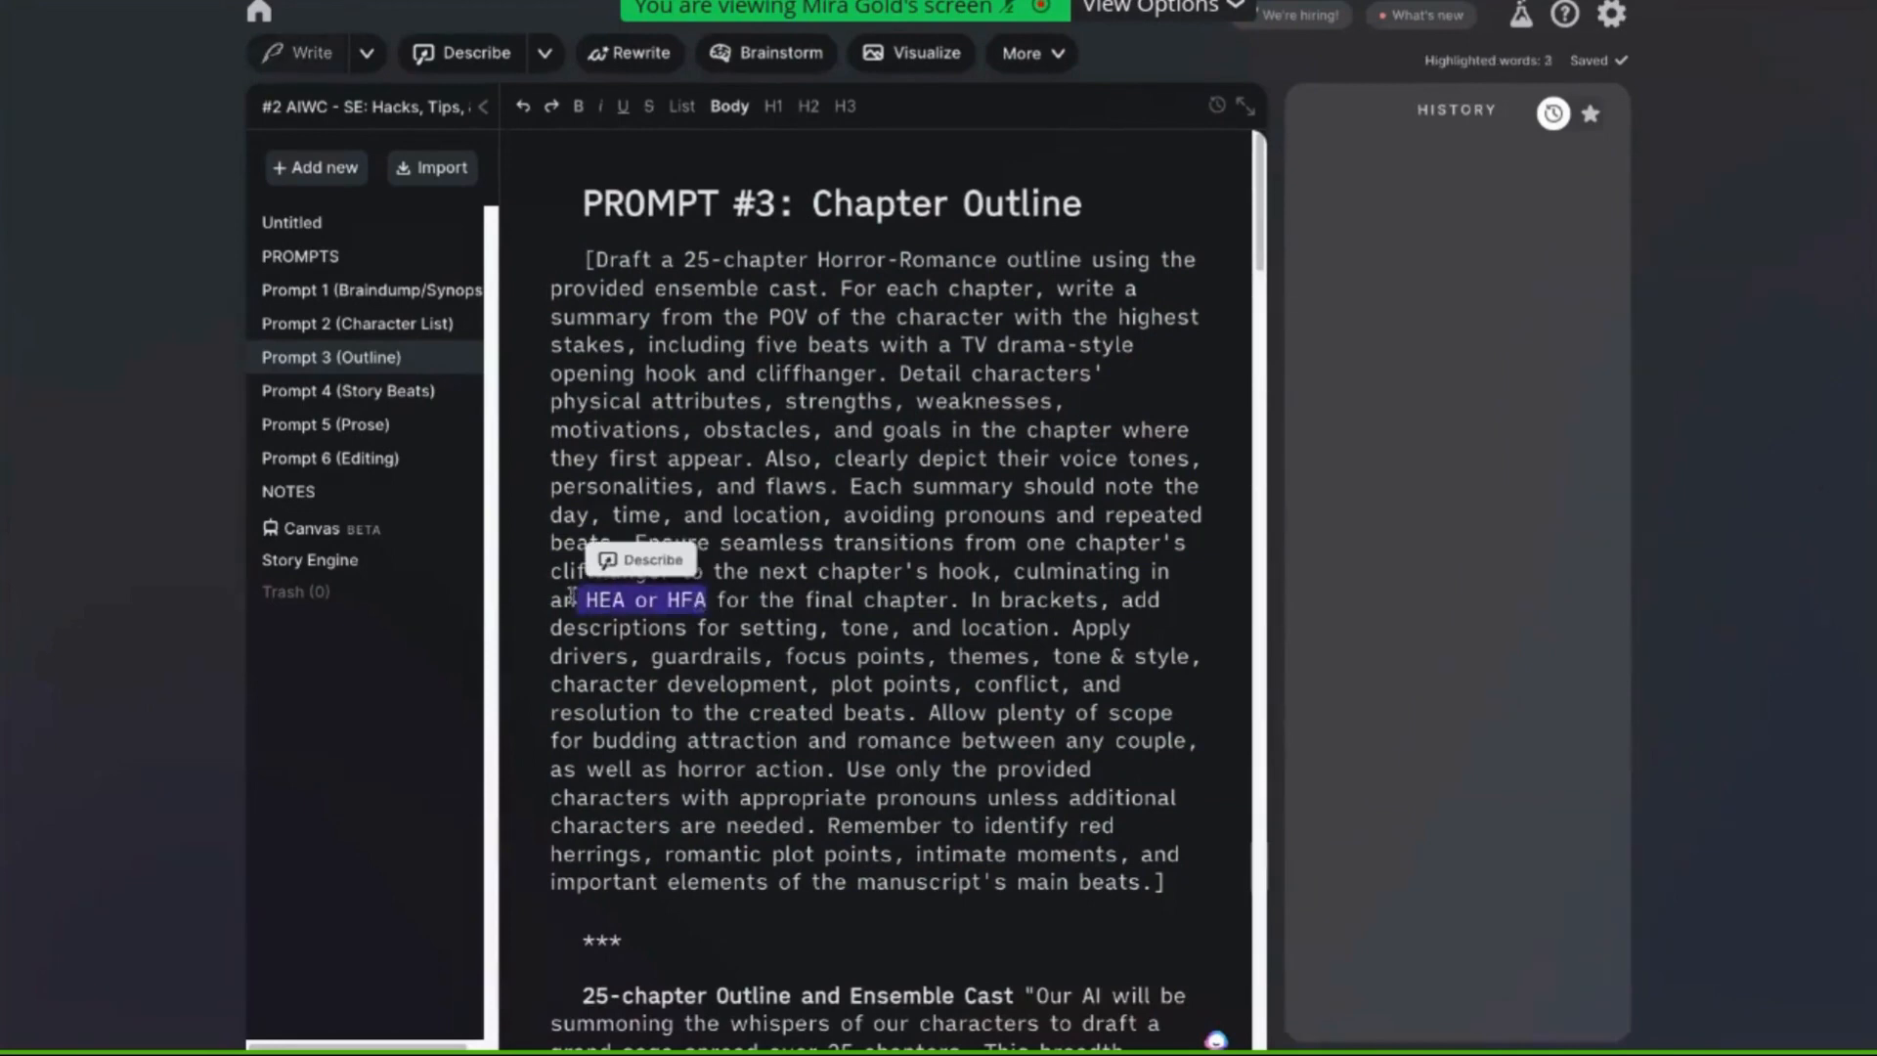
click(689, 735)
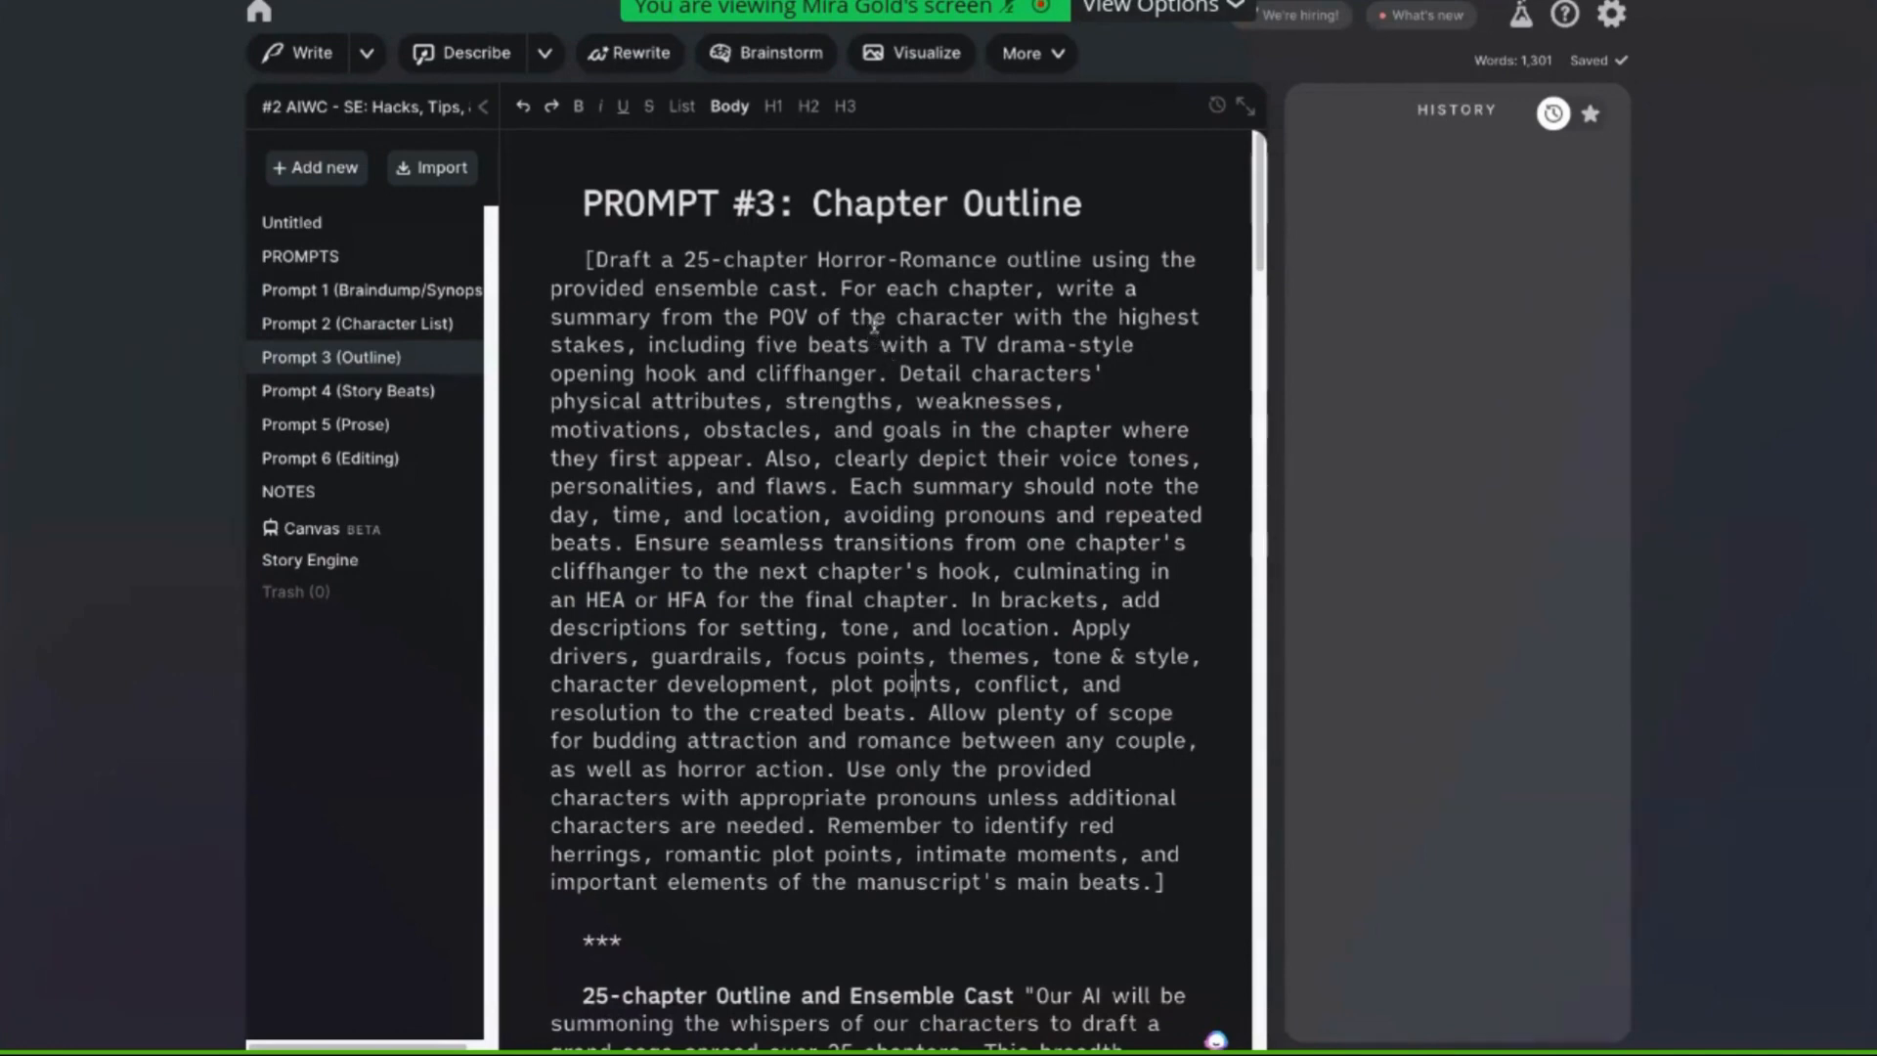
drag(683, 260, 816, 262)
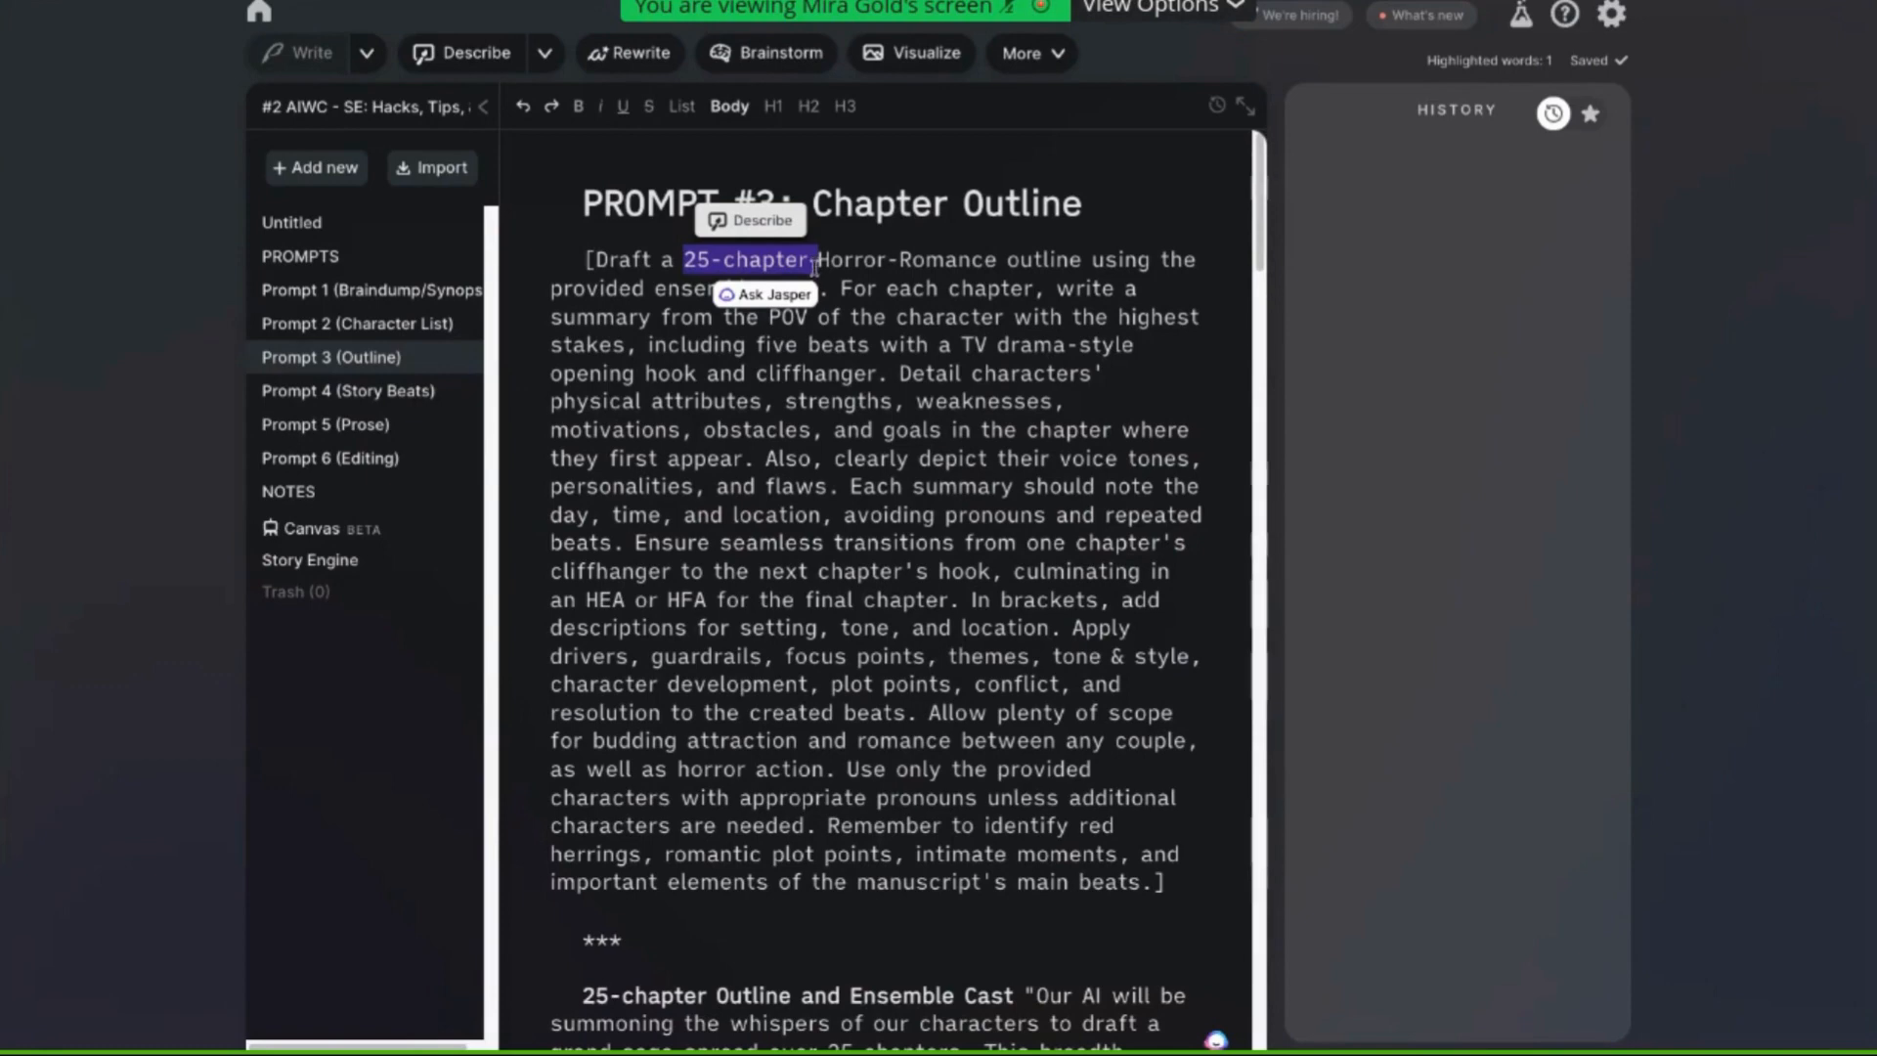
click(586, 257)
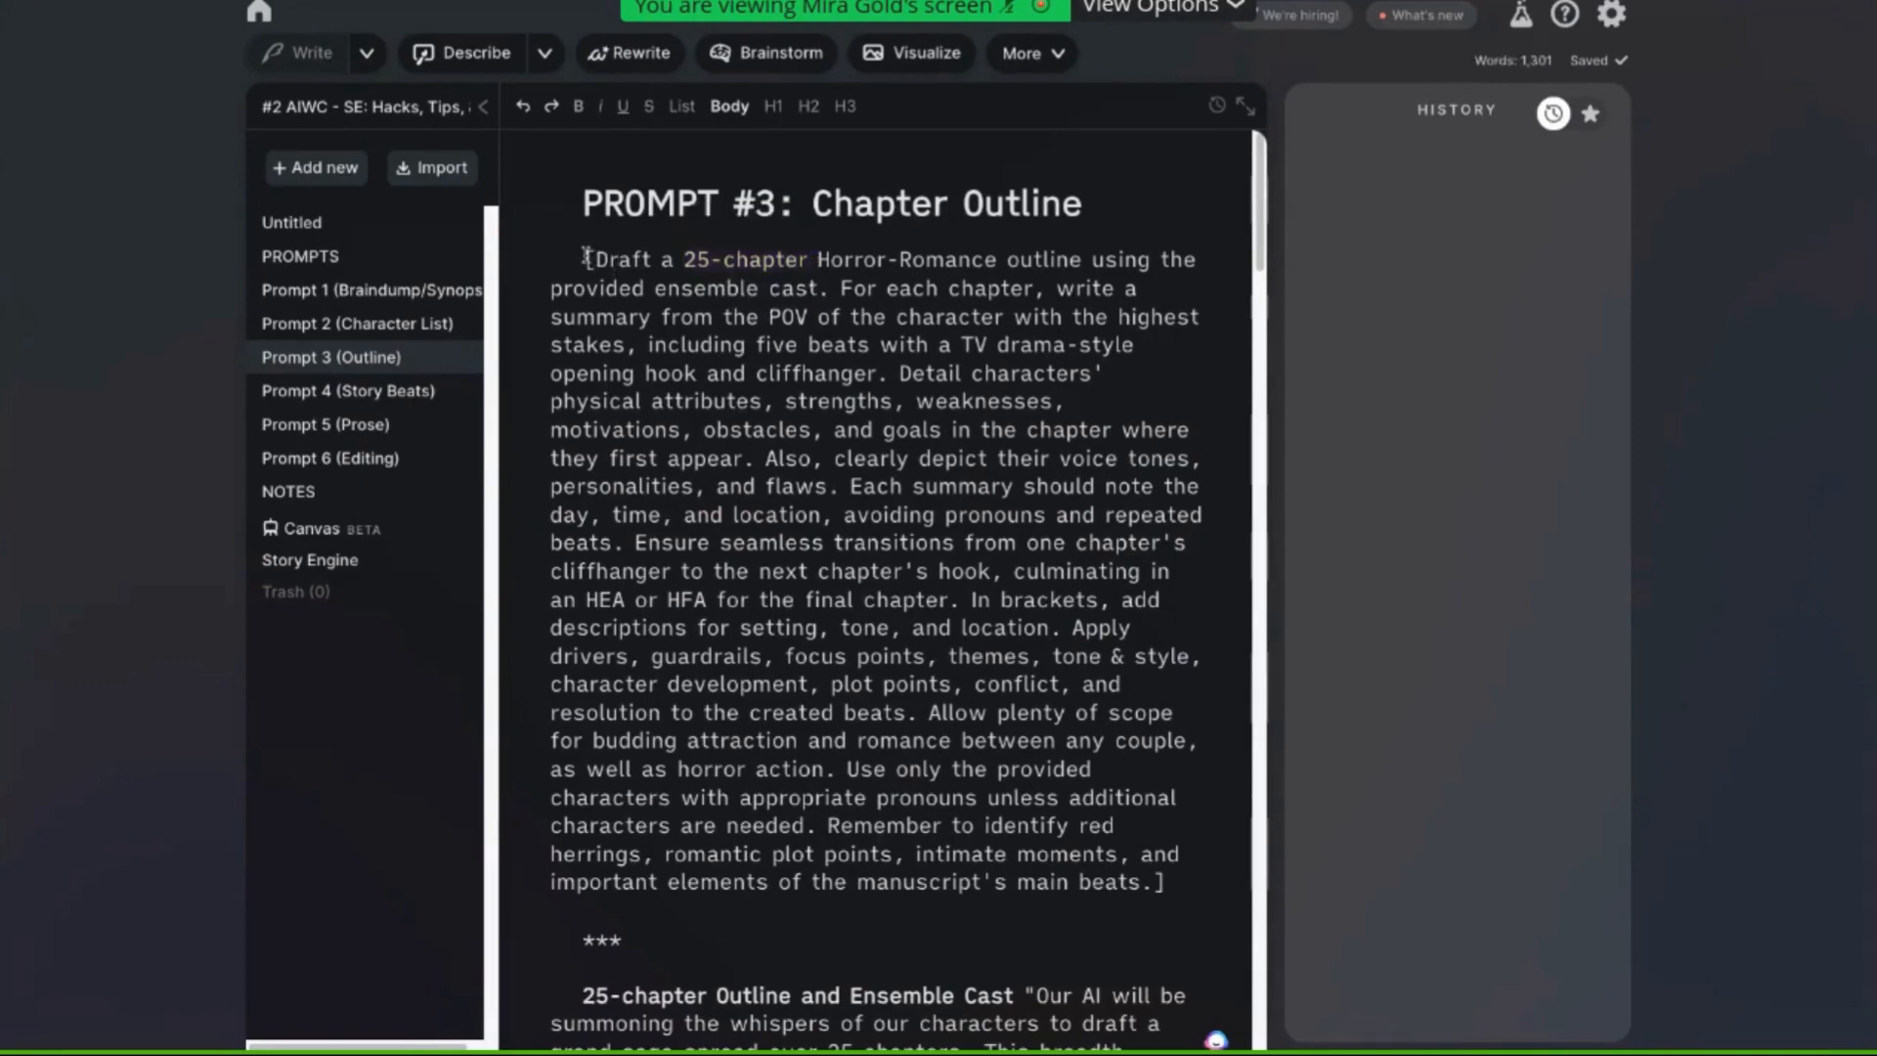
Copy the entire bracketed 25-chapter Horror-Romance outline prompt from the note
drag(586, 257, 1237, 877)
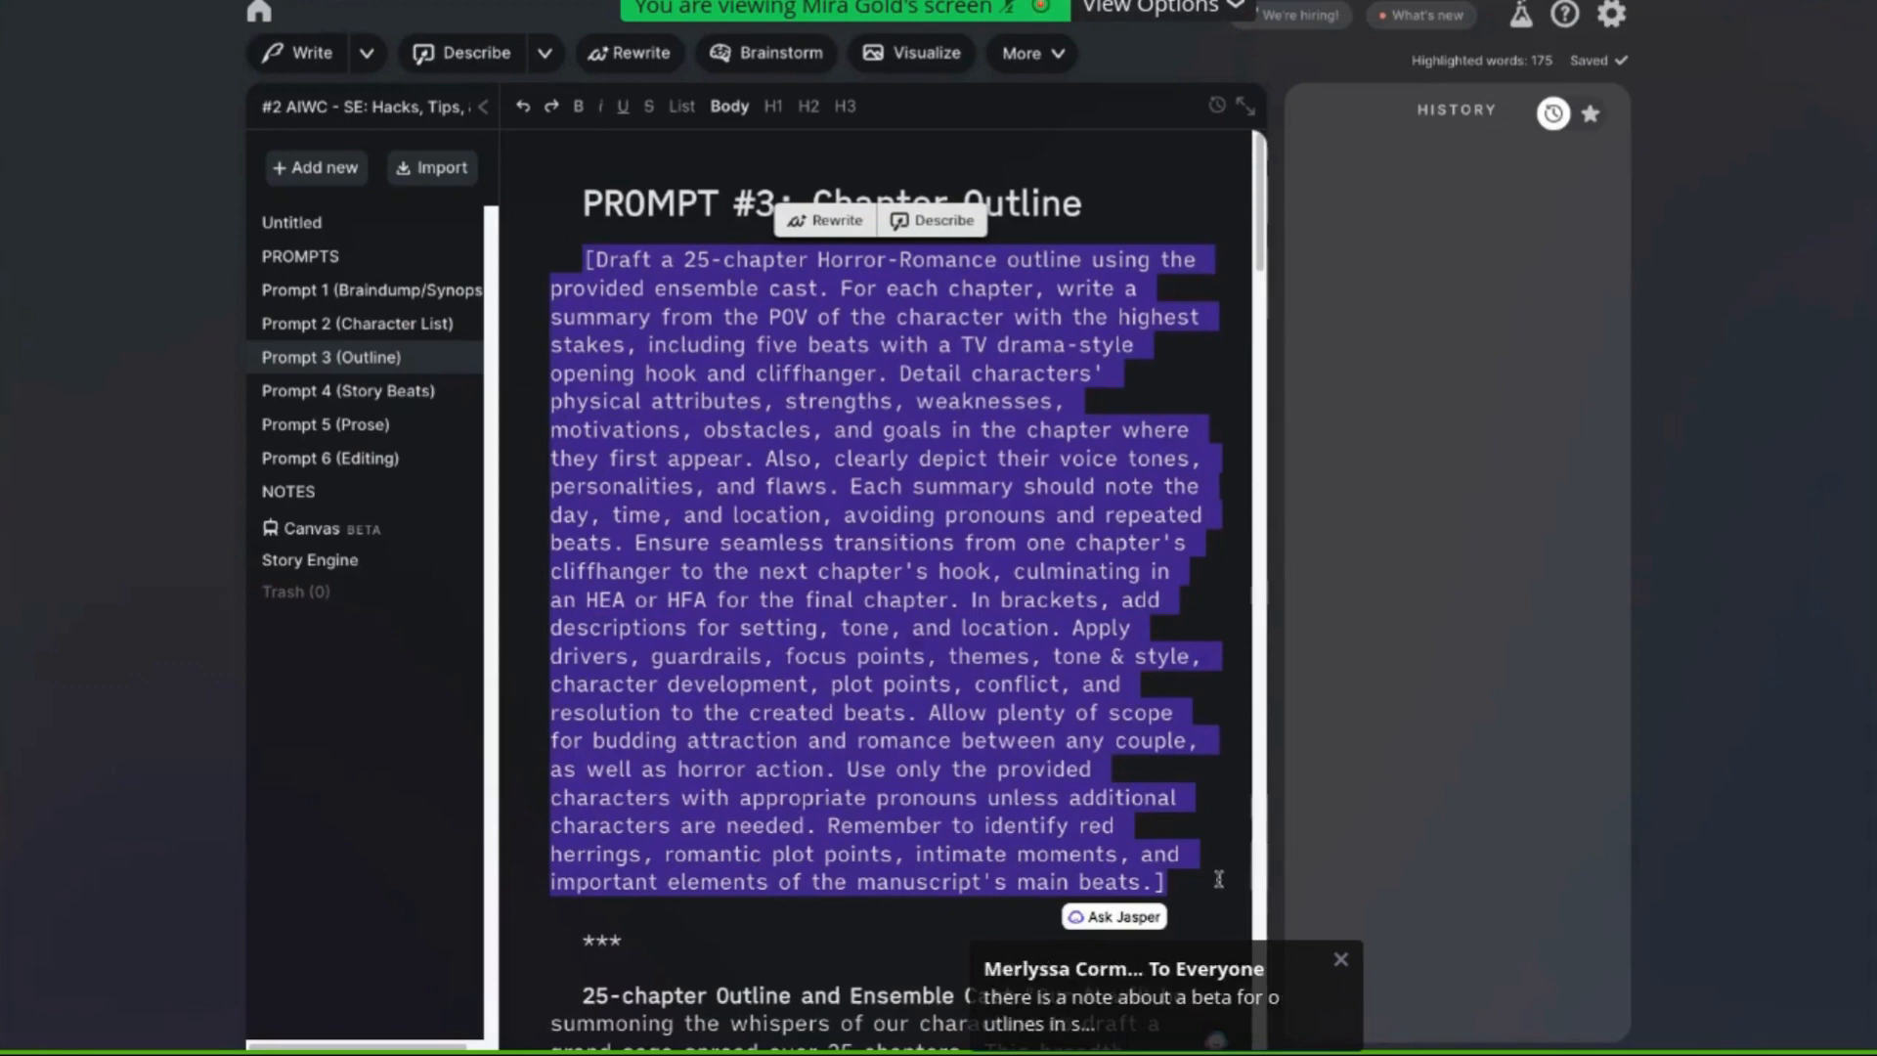
right_click(1036, 687)
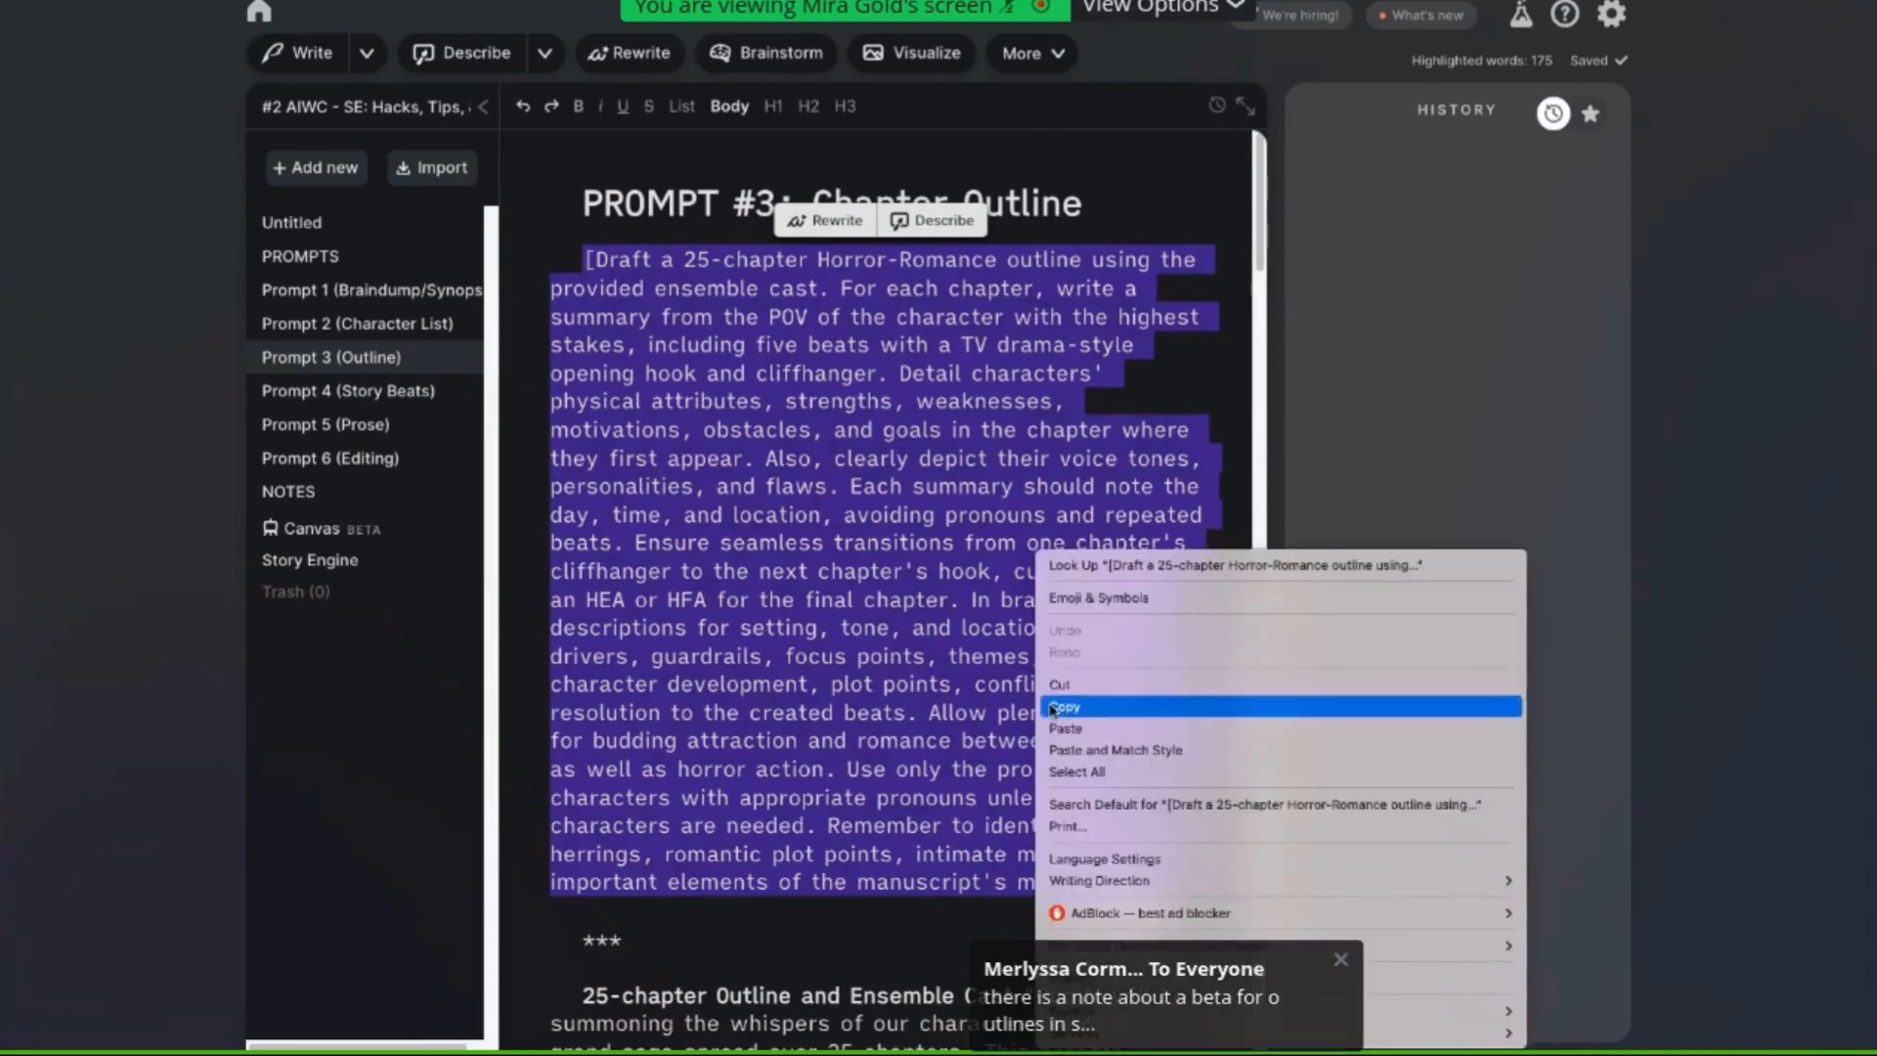
click(1056, 706)
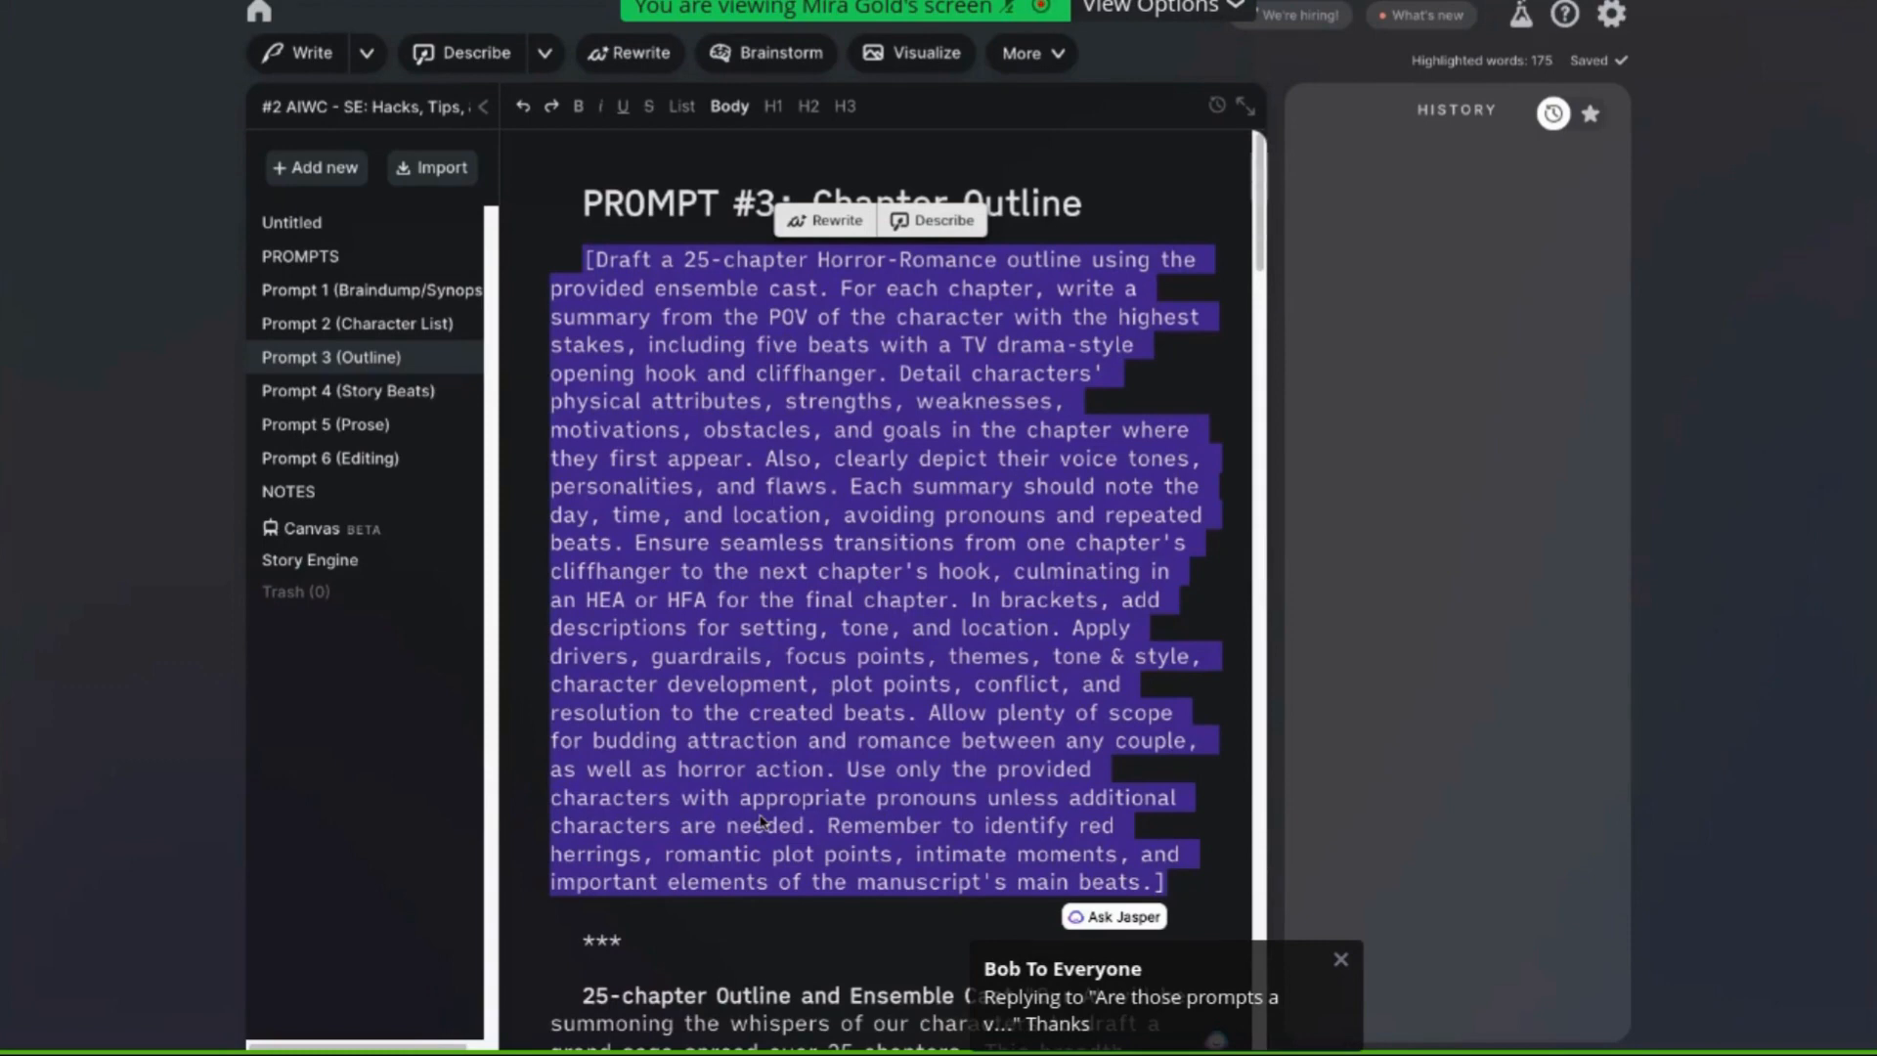
right_click(807, 722)
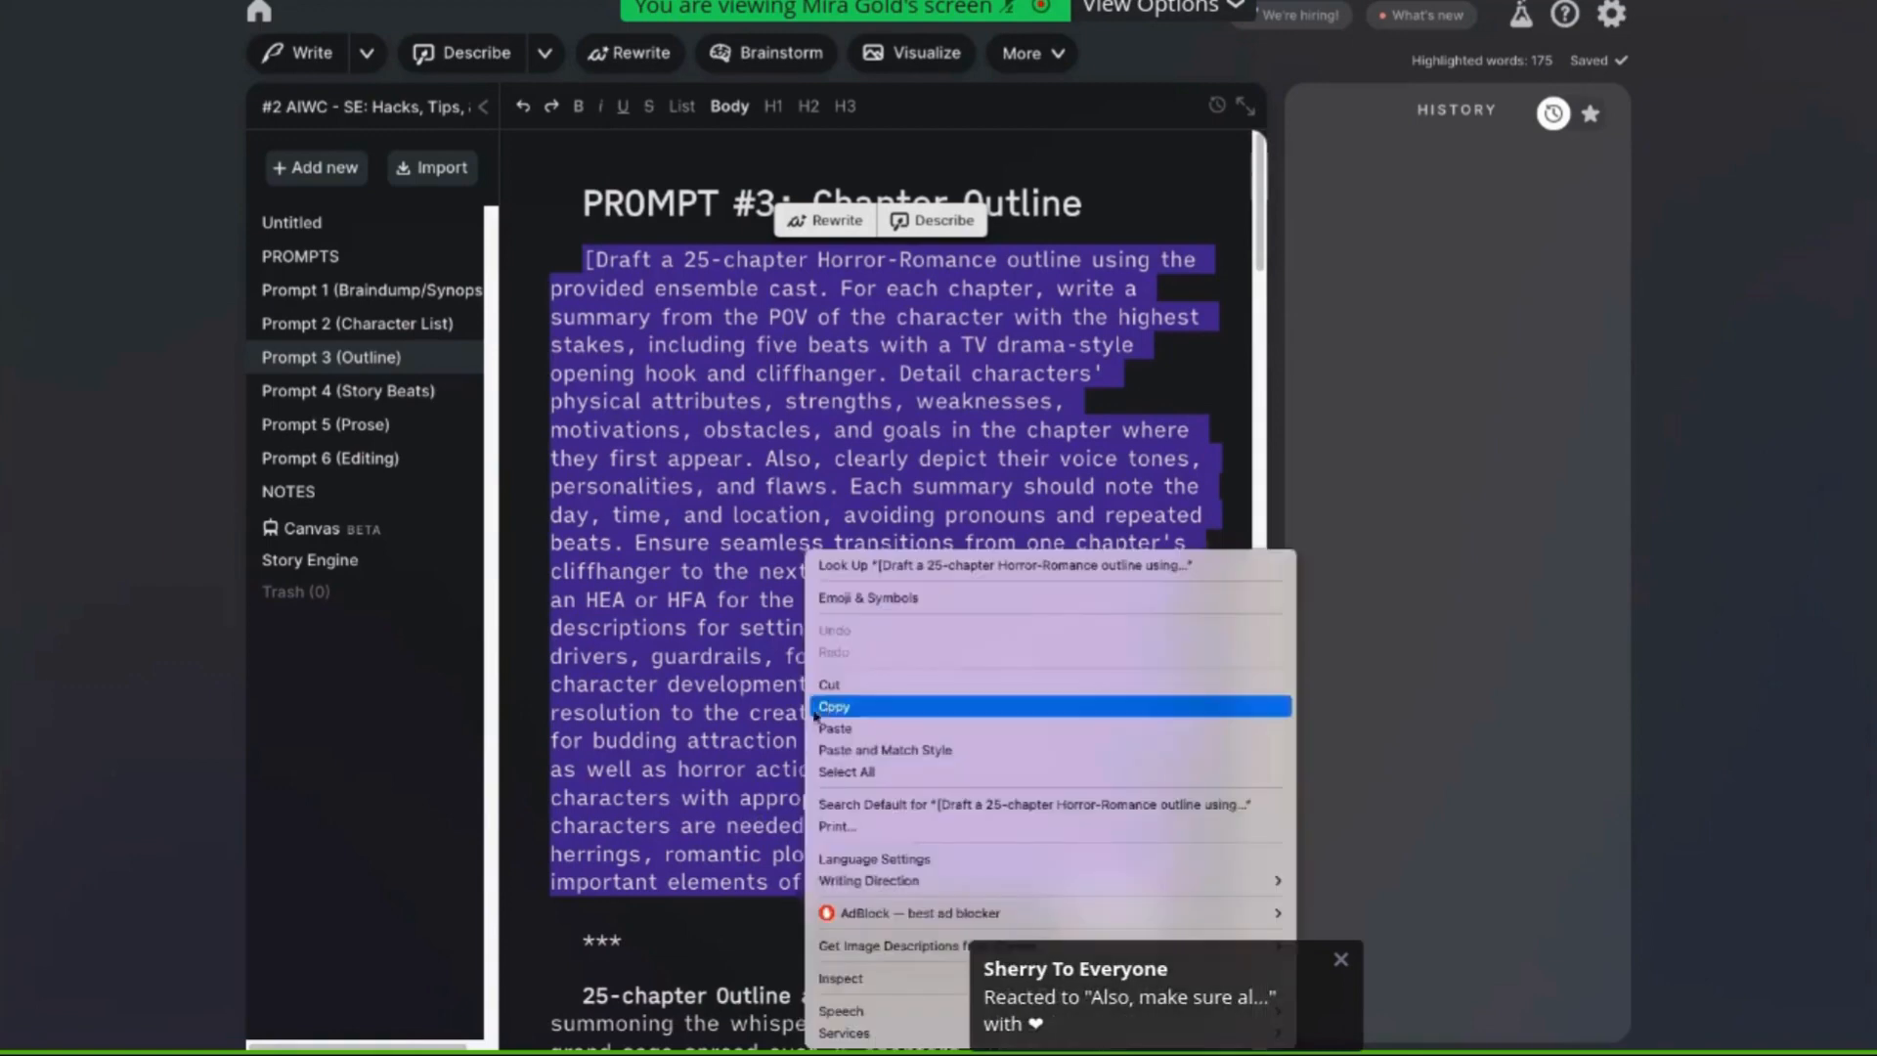
click(834, 705)
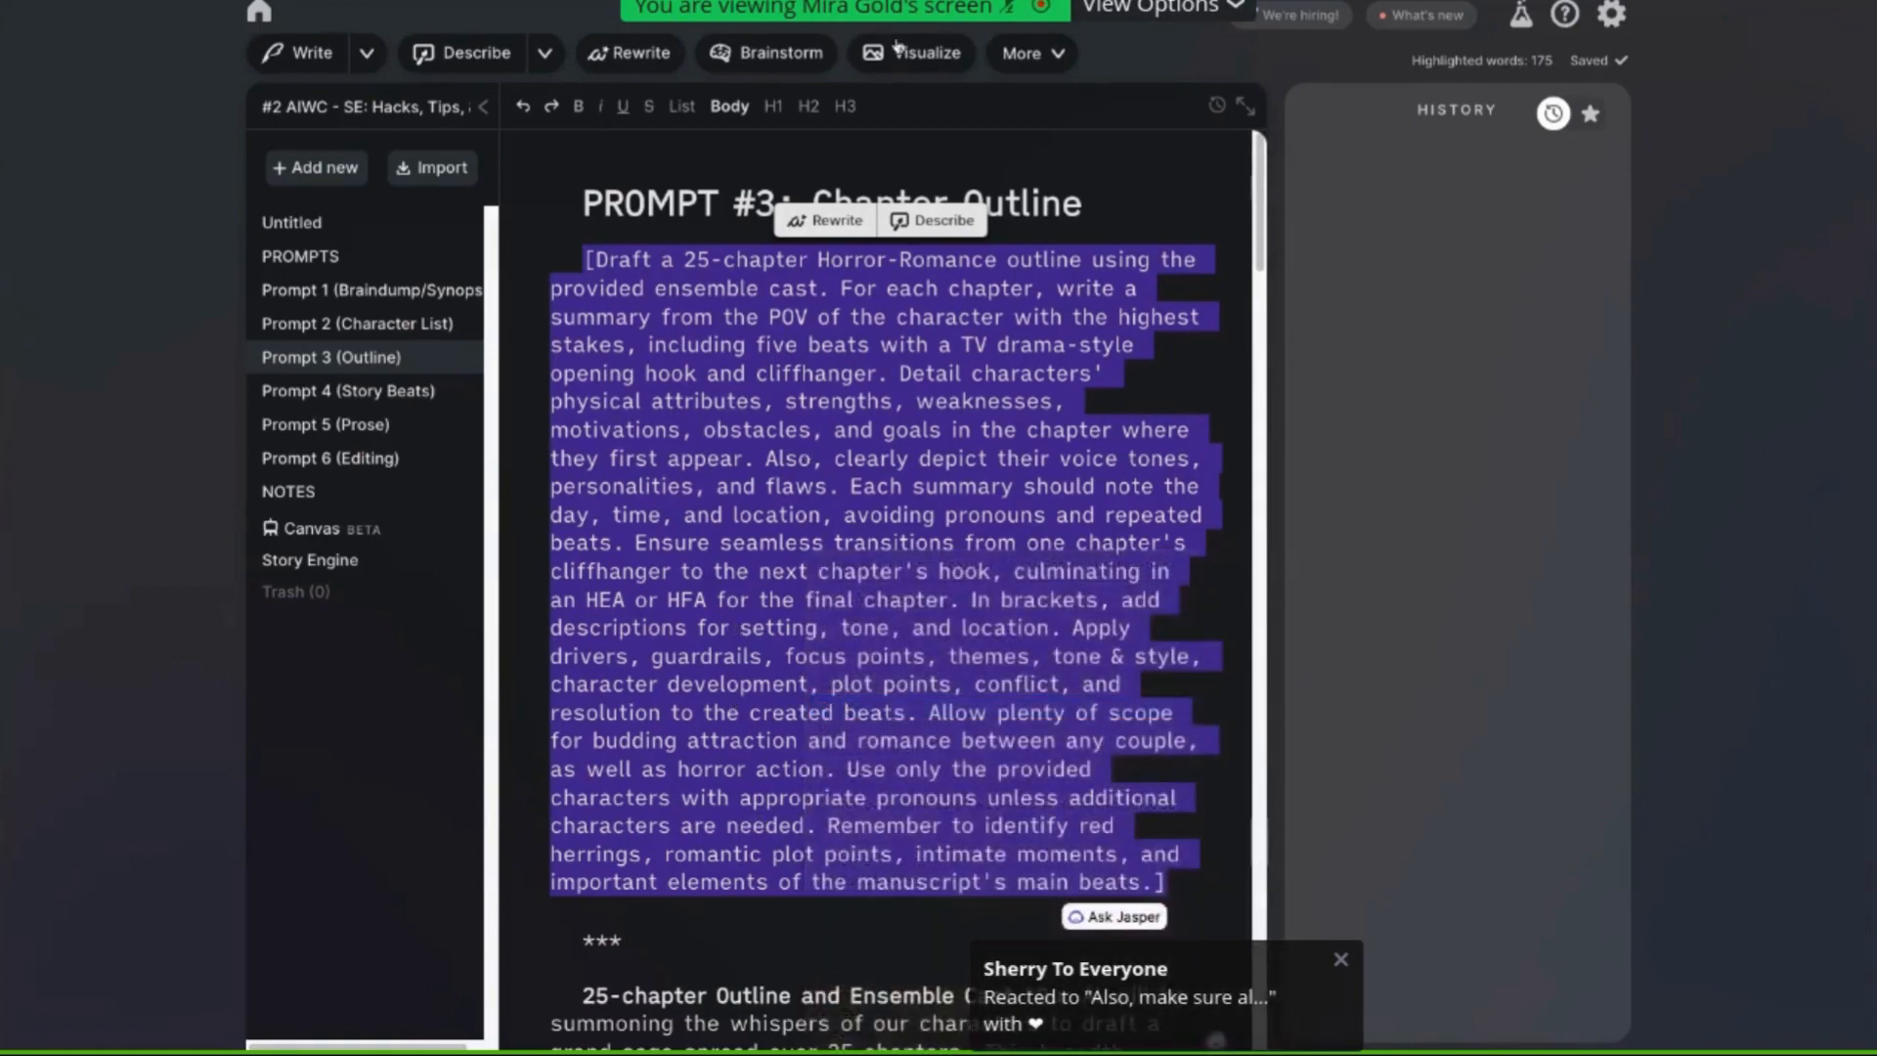
Return to Story Engine and replace the character list prompt atop the synopsis with the pasted outline prompt
click(284, 559)
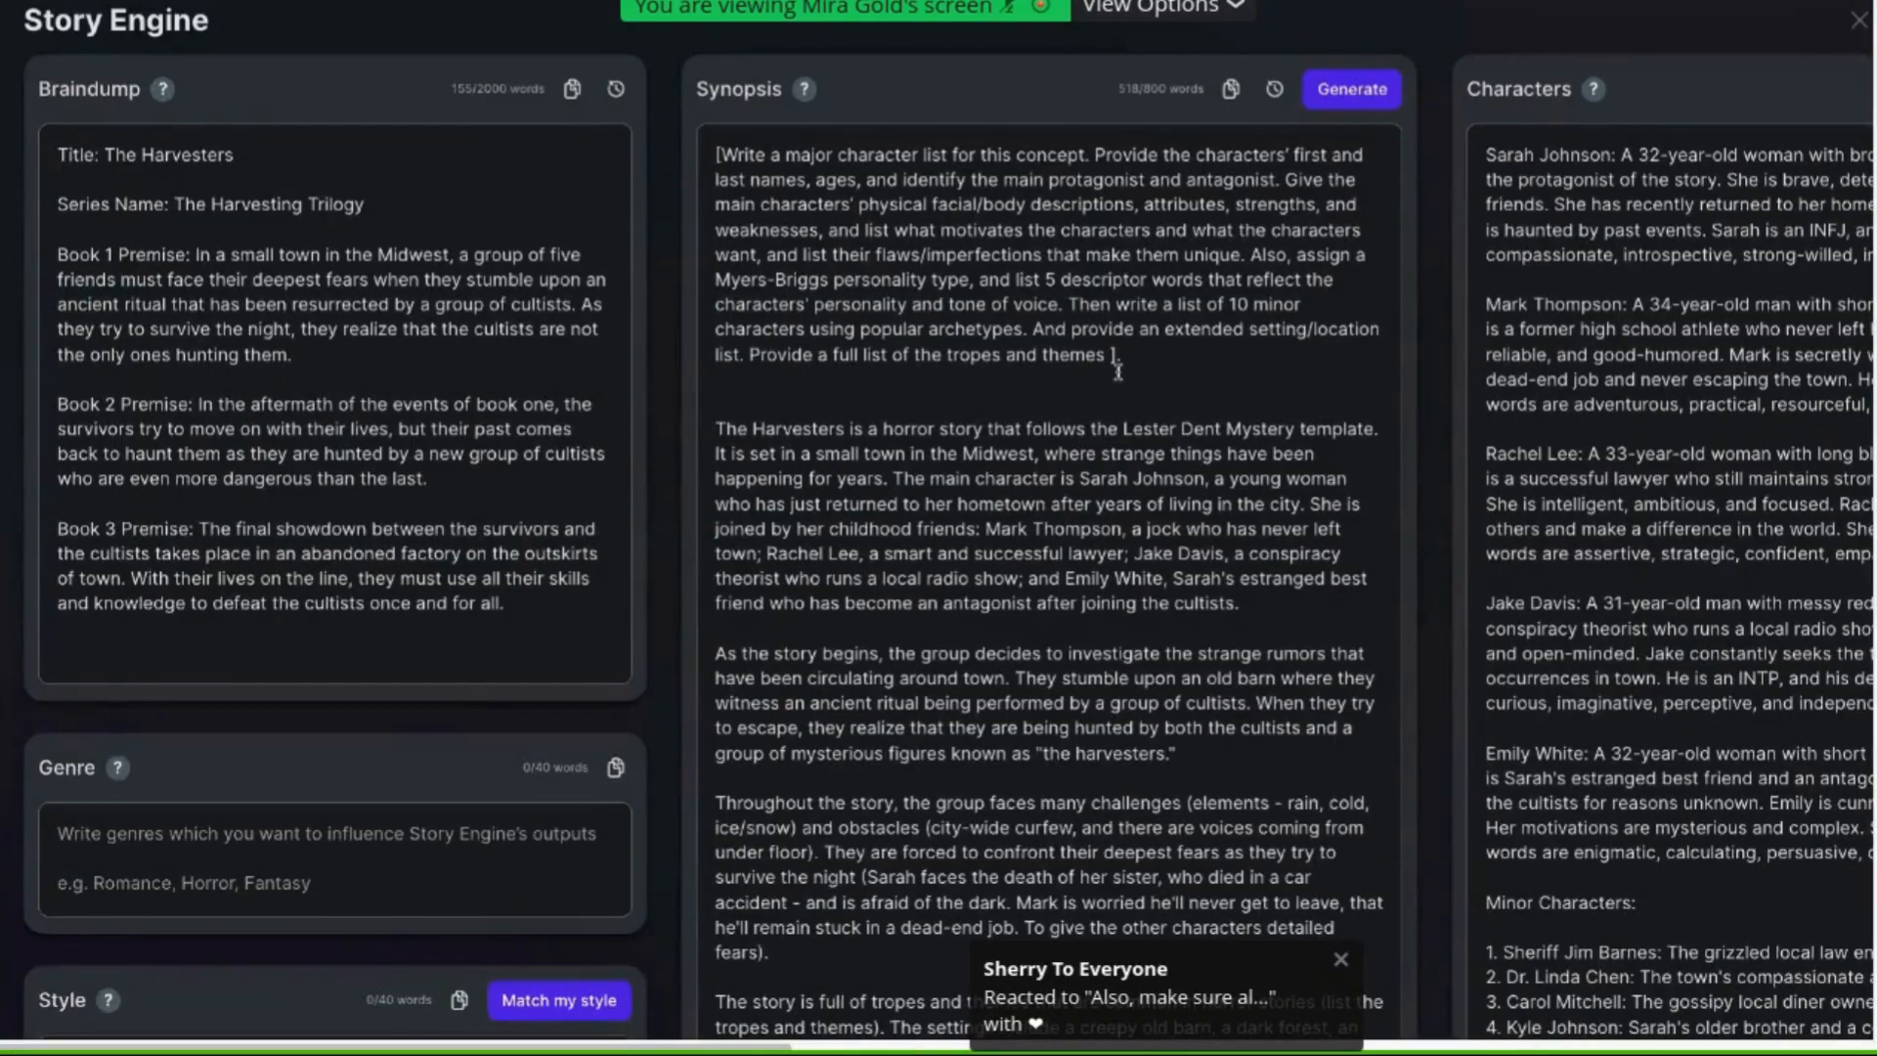
scroll(1113, 373, right, 1)
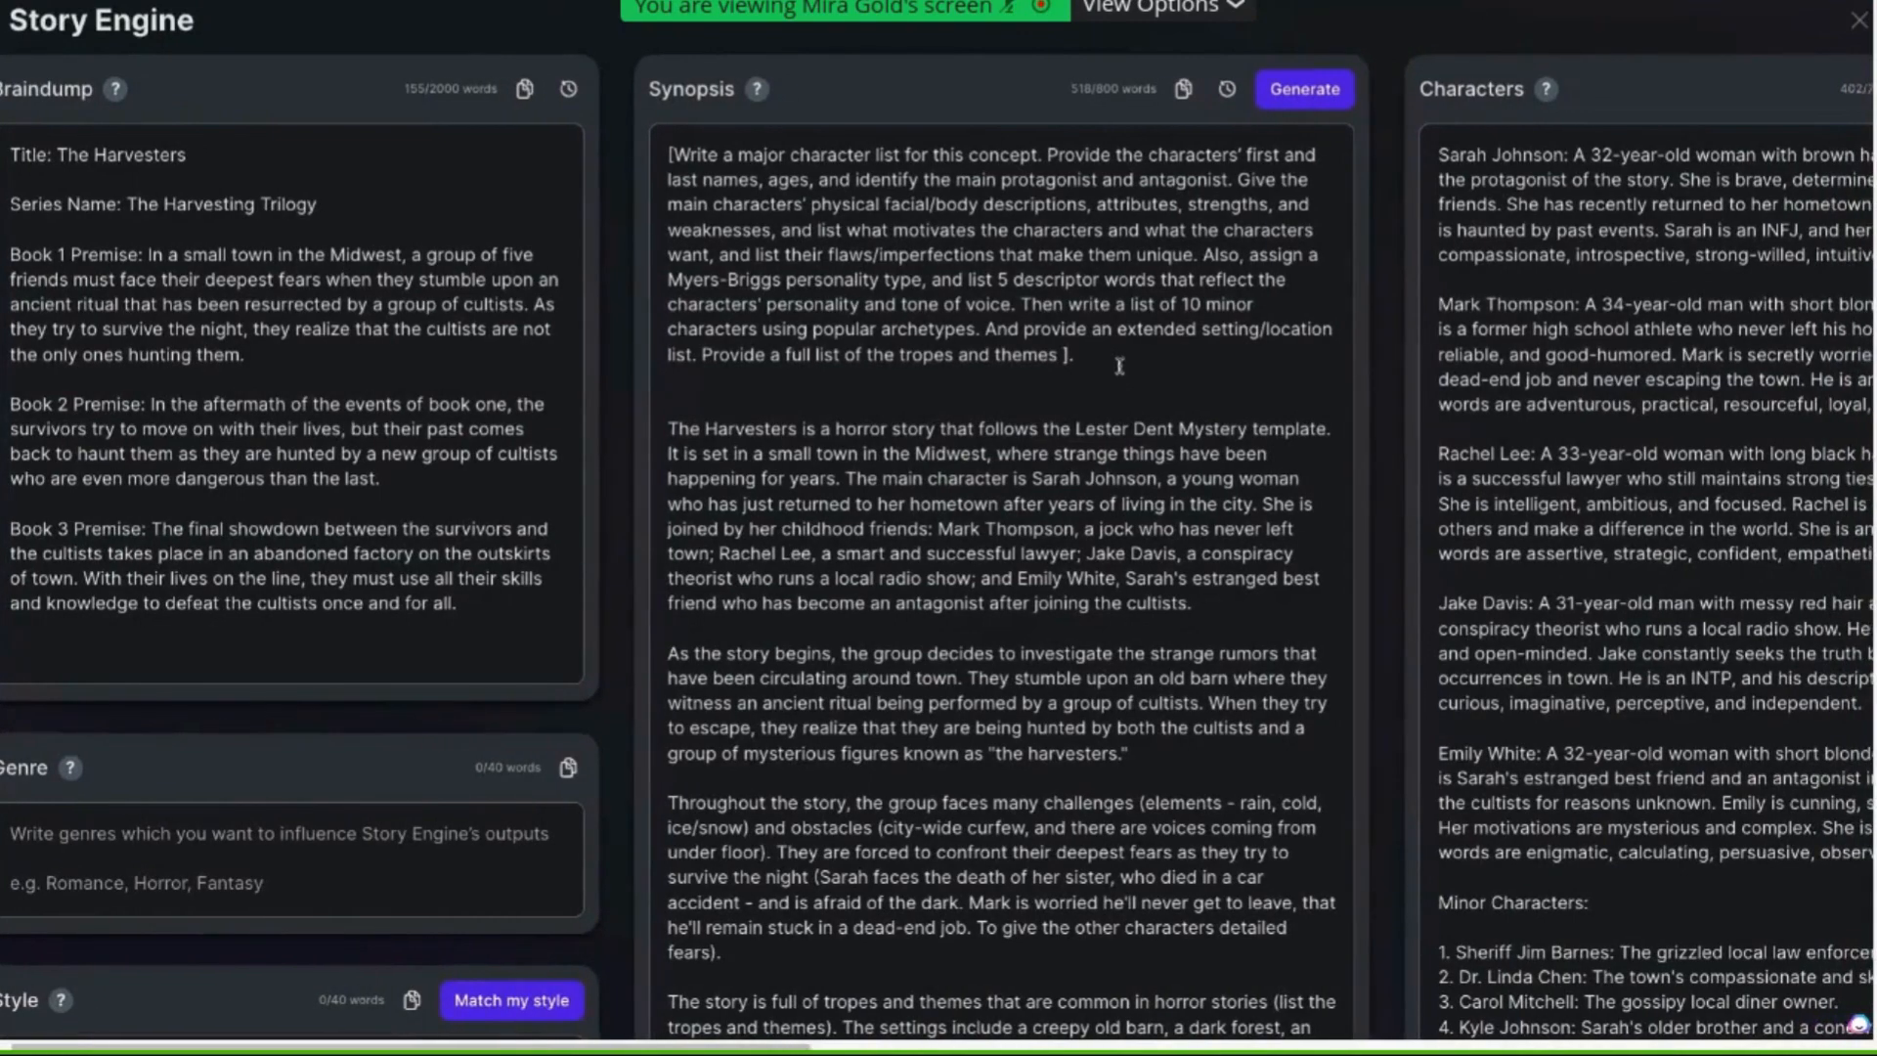
drag(1067, 358, 766, 255)
drag(616, 158, 616, 158)
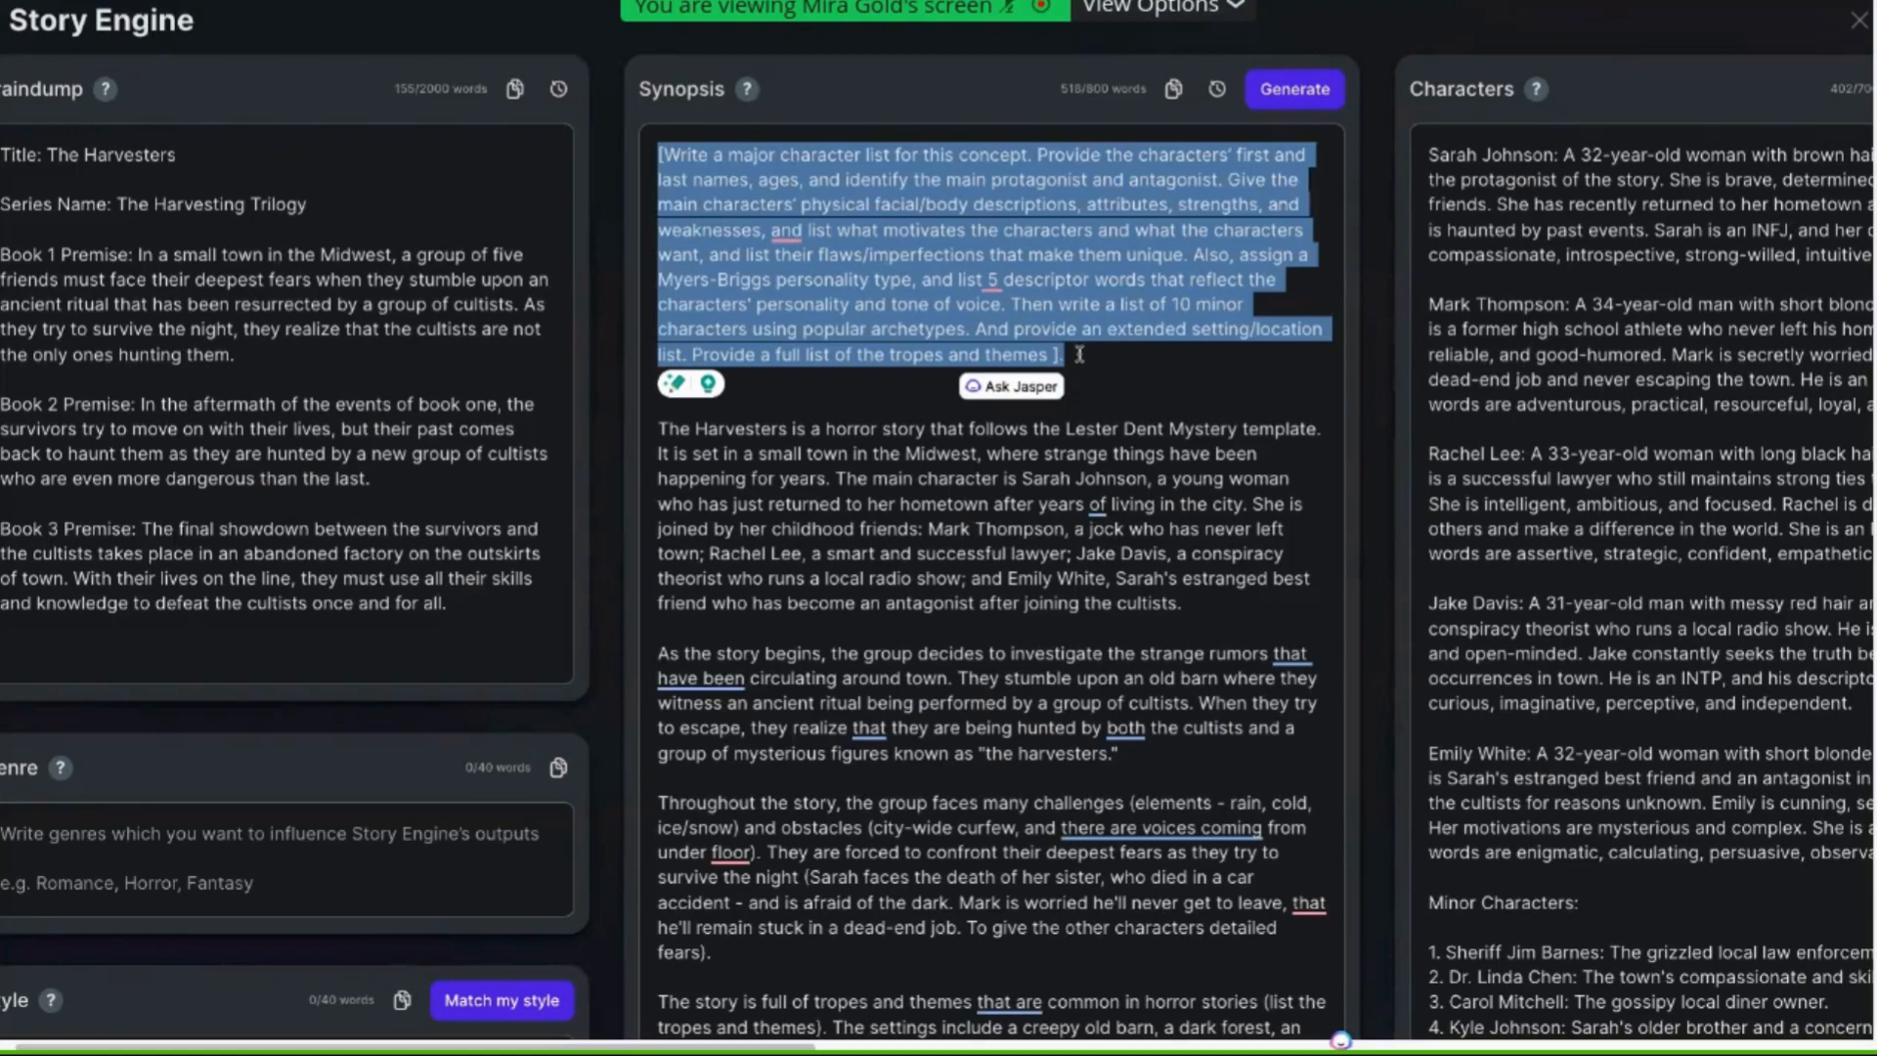
key(BackSpace)
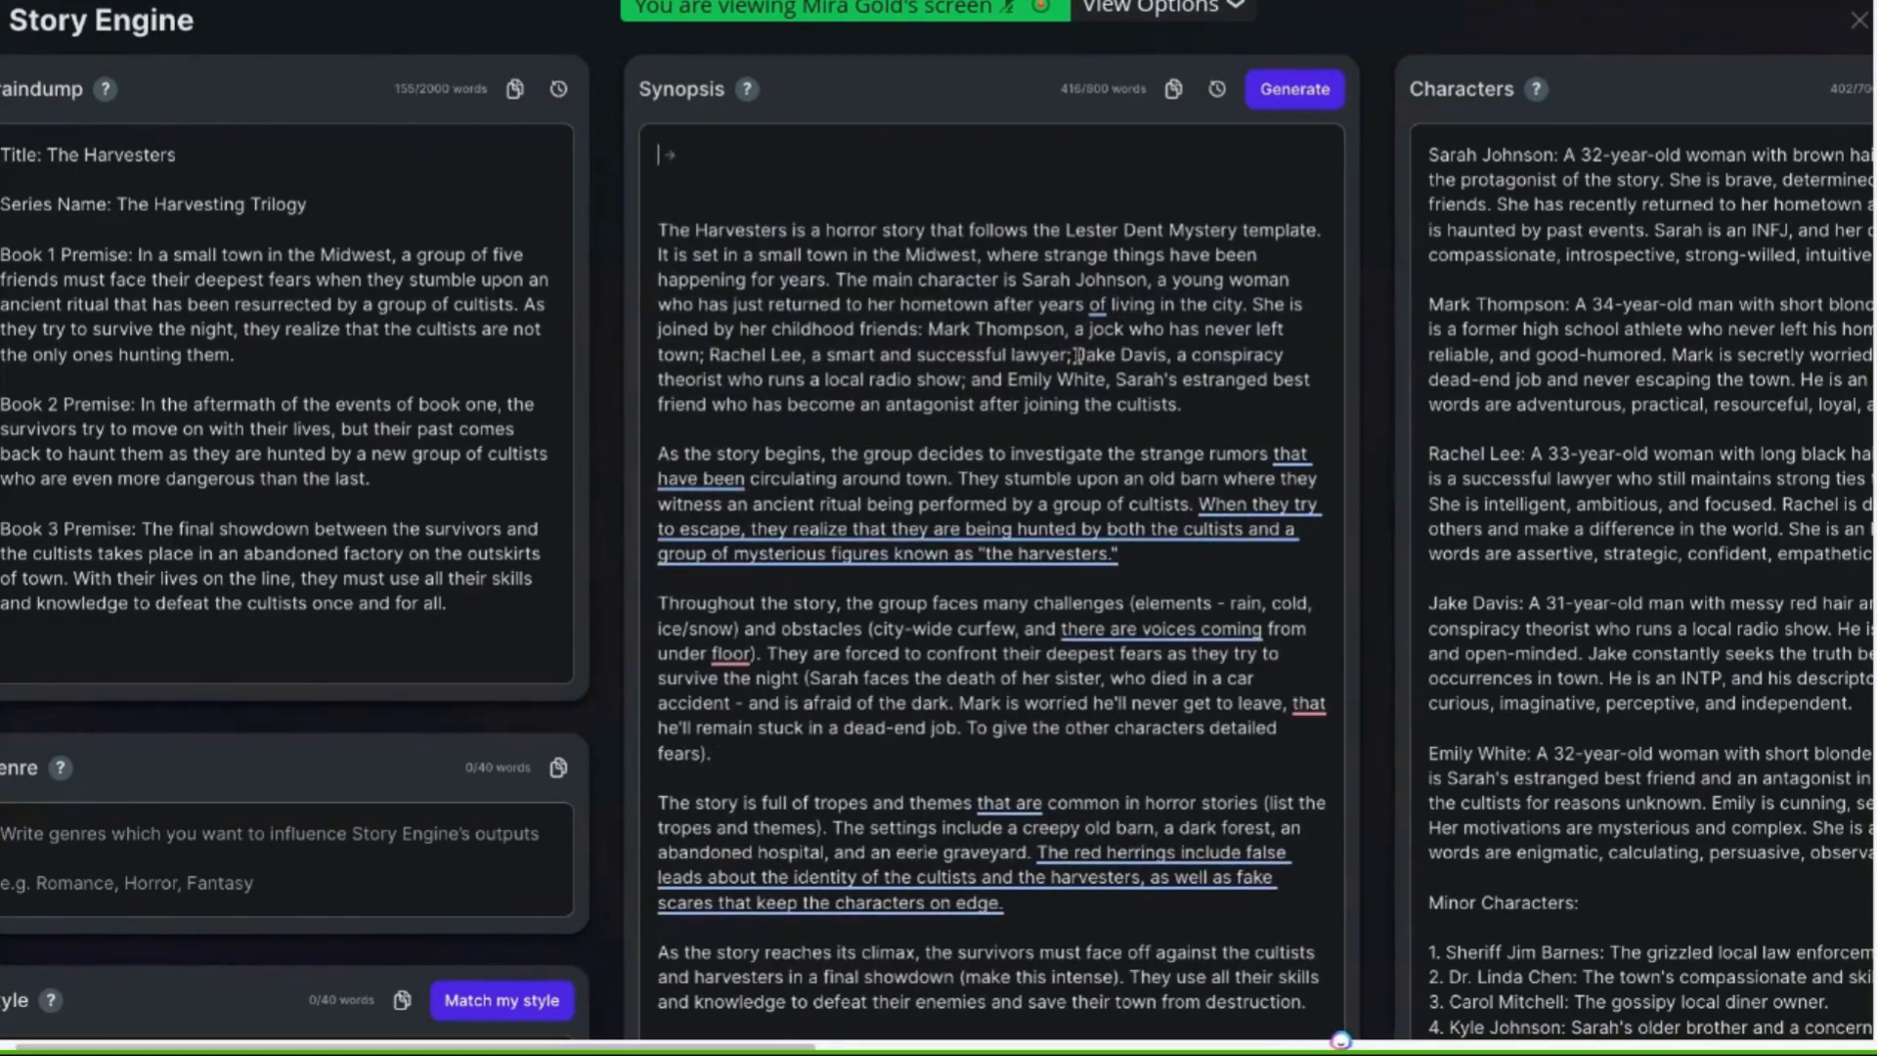
key(ctrl+v)
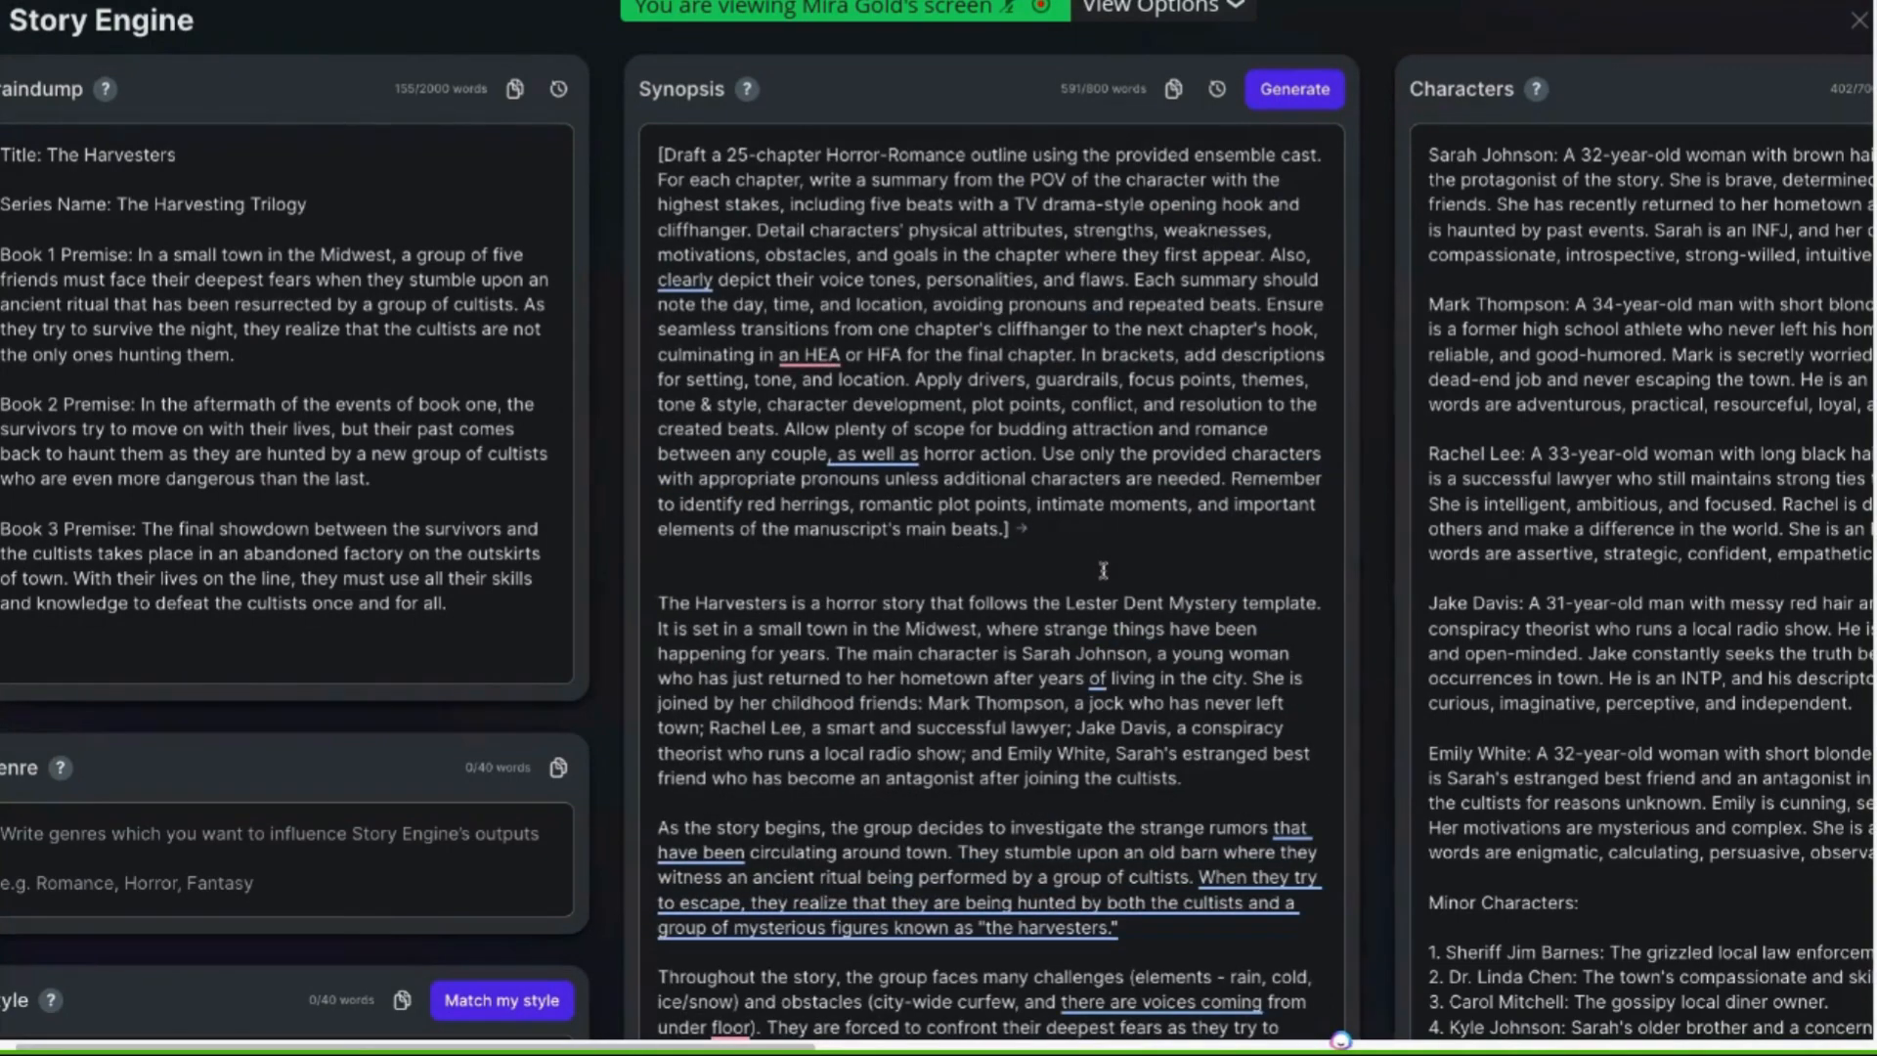
Examine the Outline section and its help notes alongside the Characters and Synopsis columns
scroll(1147, 535, right, 2)
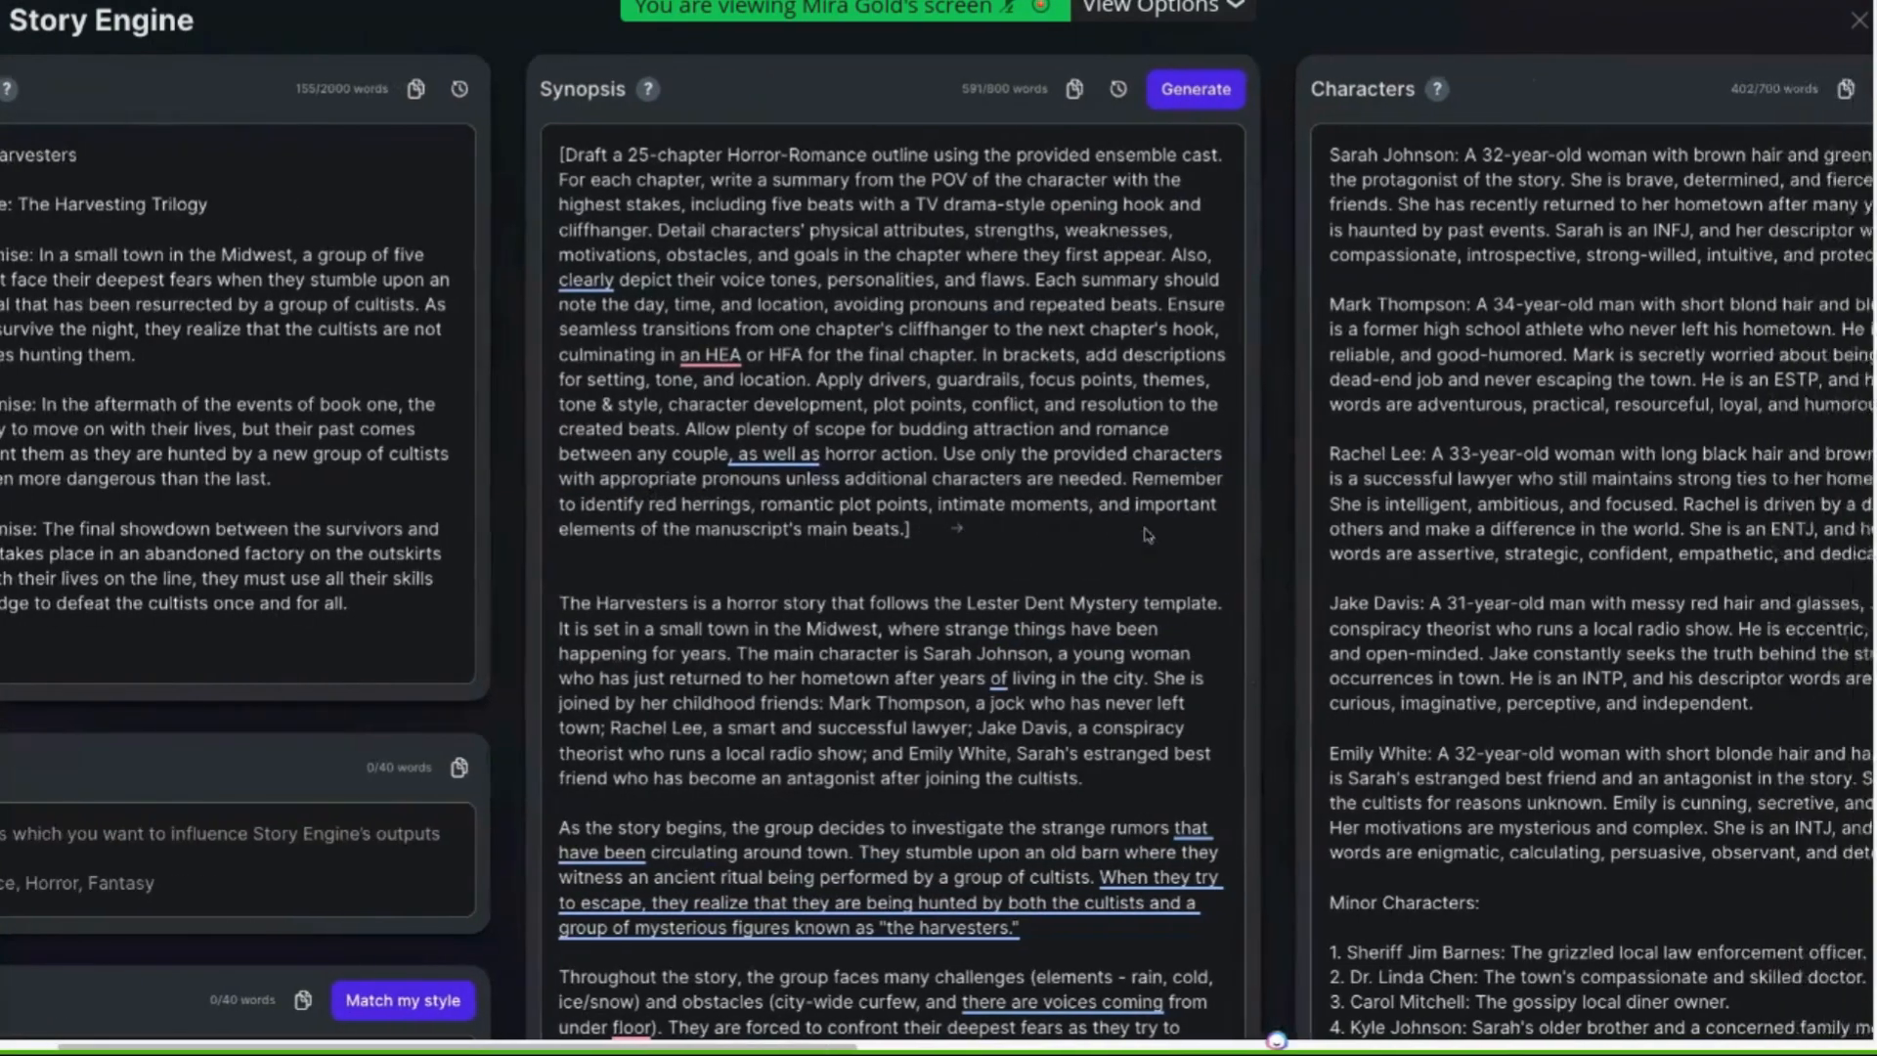
scroll(1148, 535, right, 10)
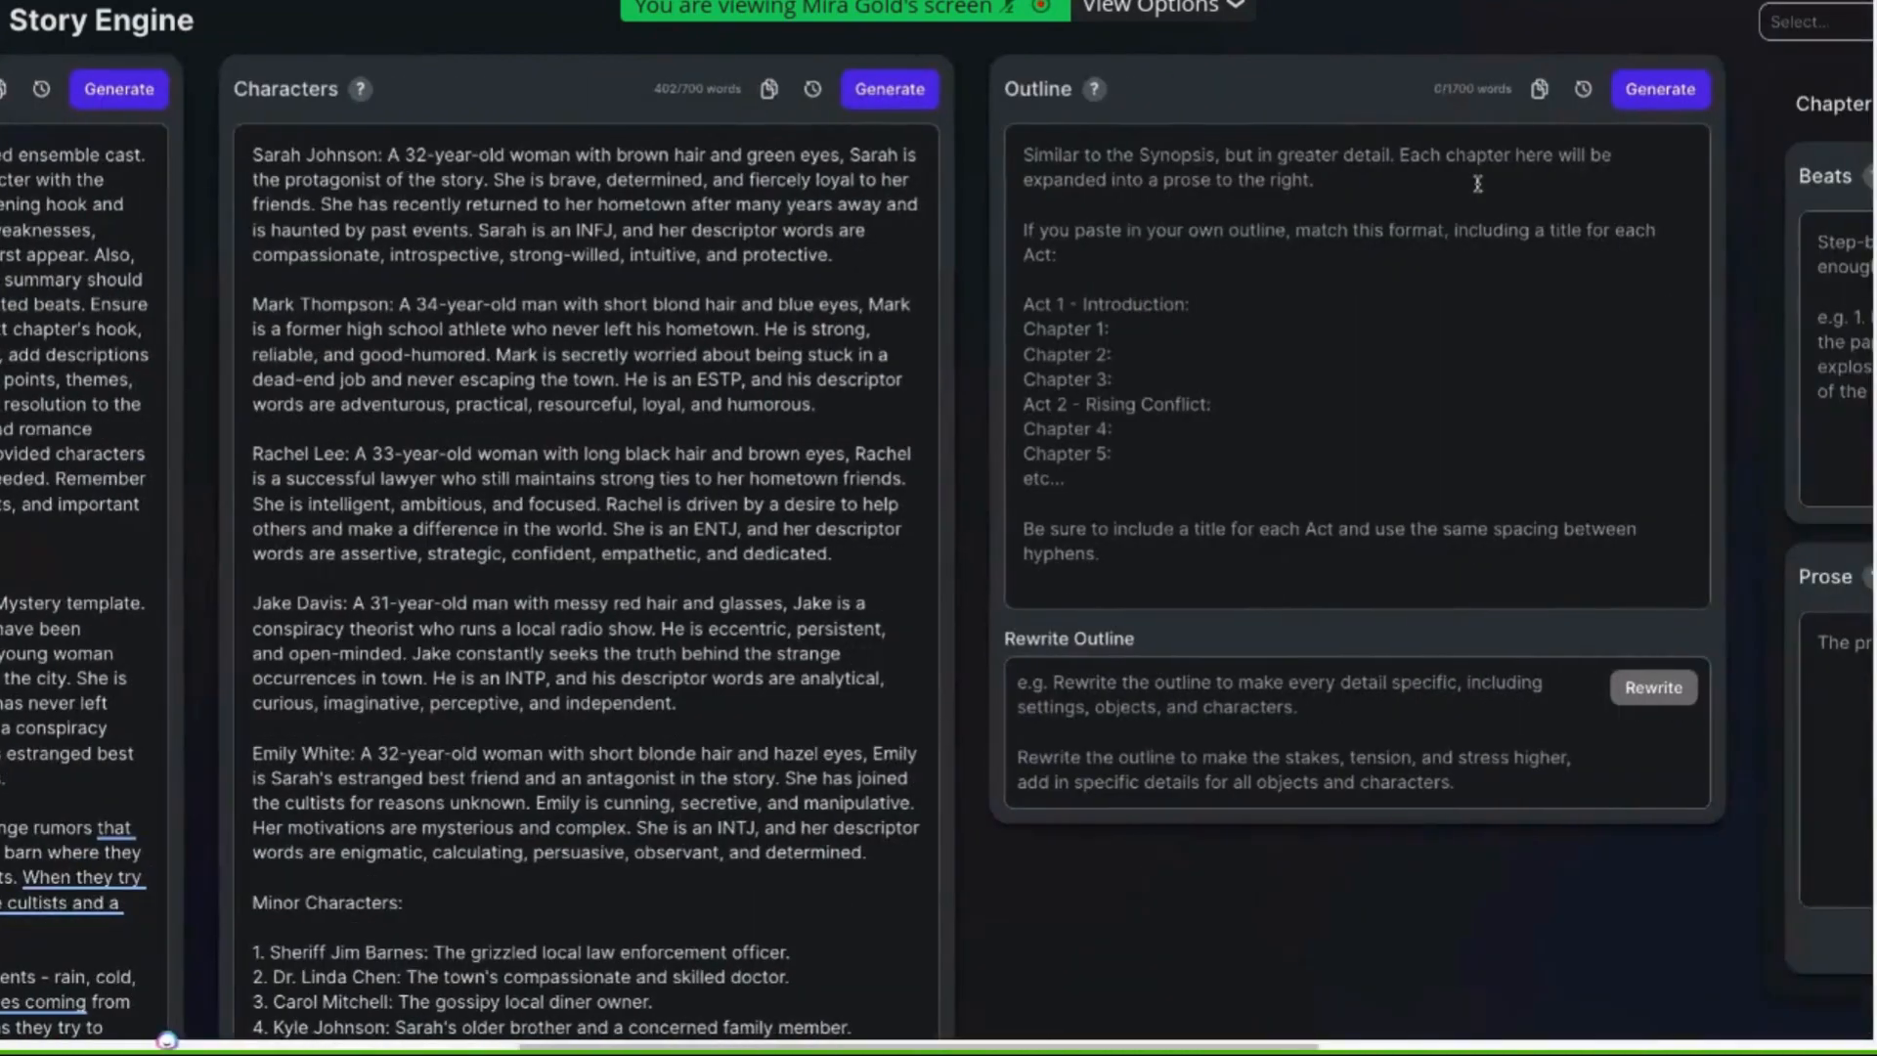
mouse_move(1088, 96)
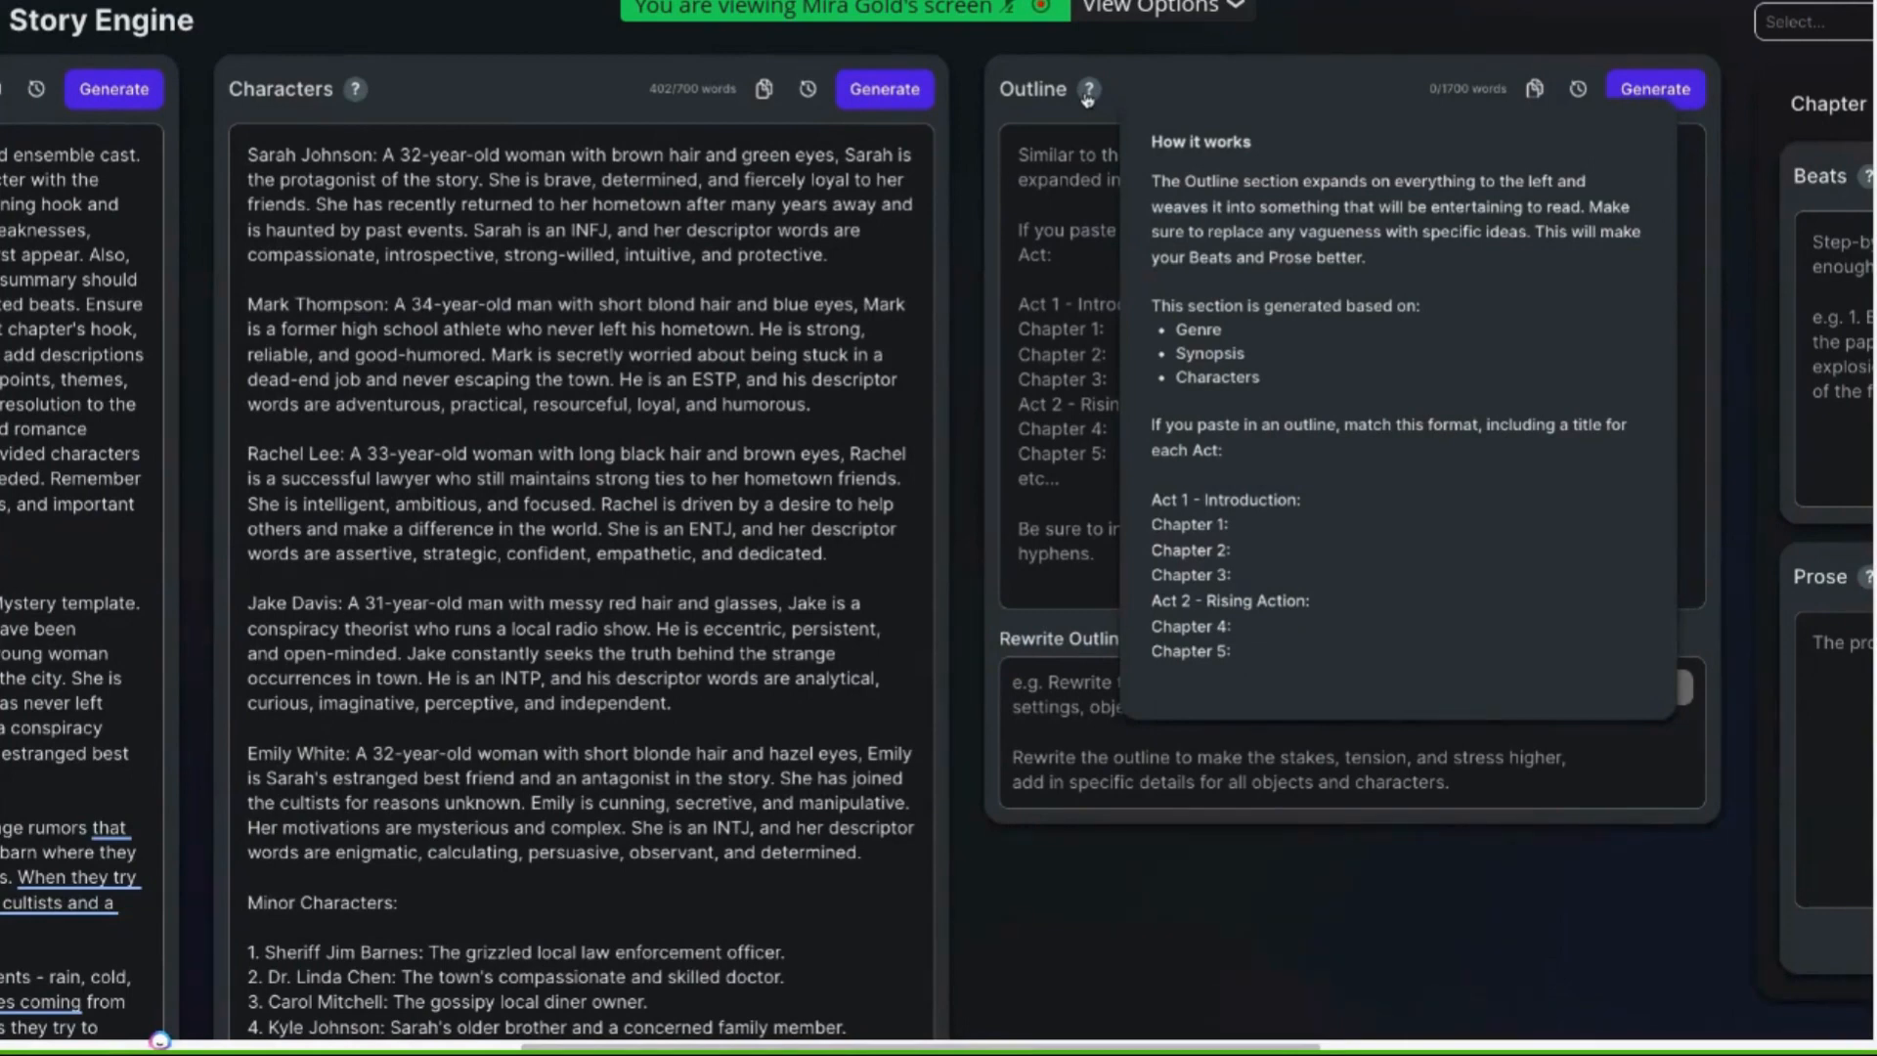
scroll(798, 449, left, 1)
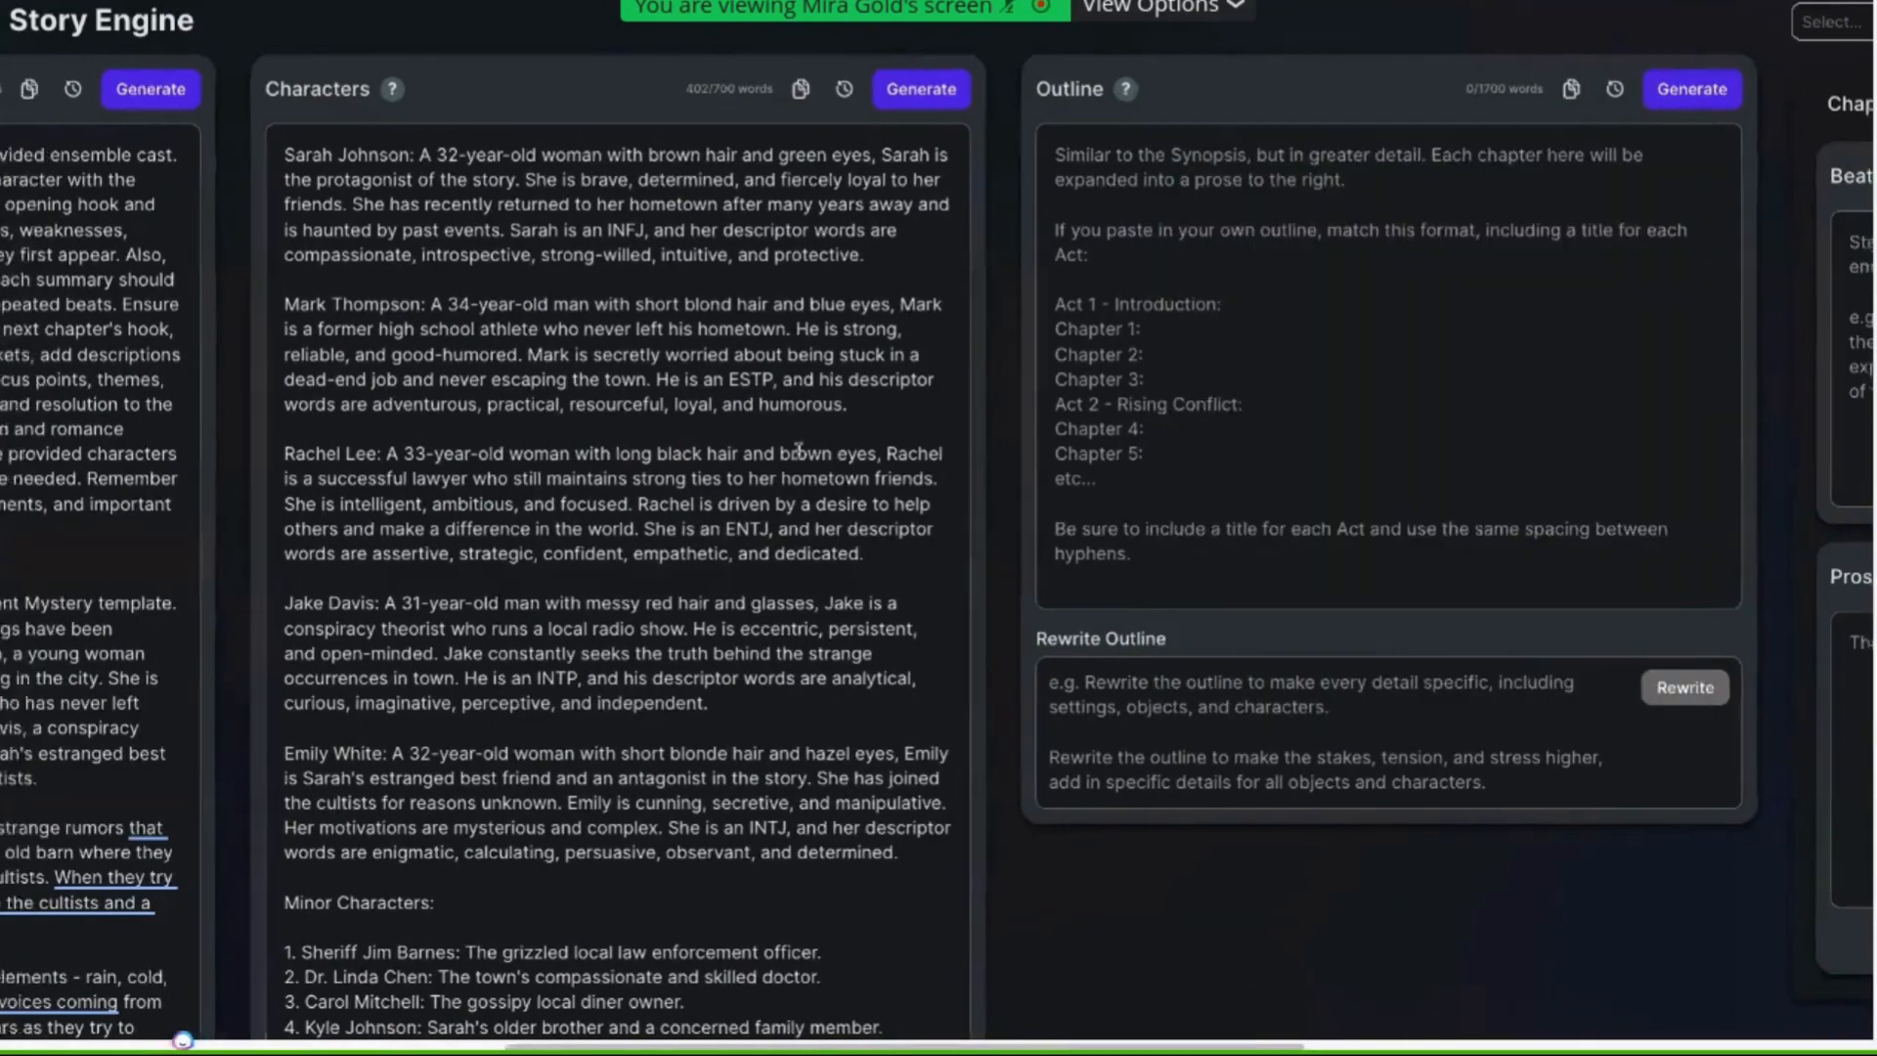
scroll(797, 450, left, 5)
scroll(797, 449, down, 9)
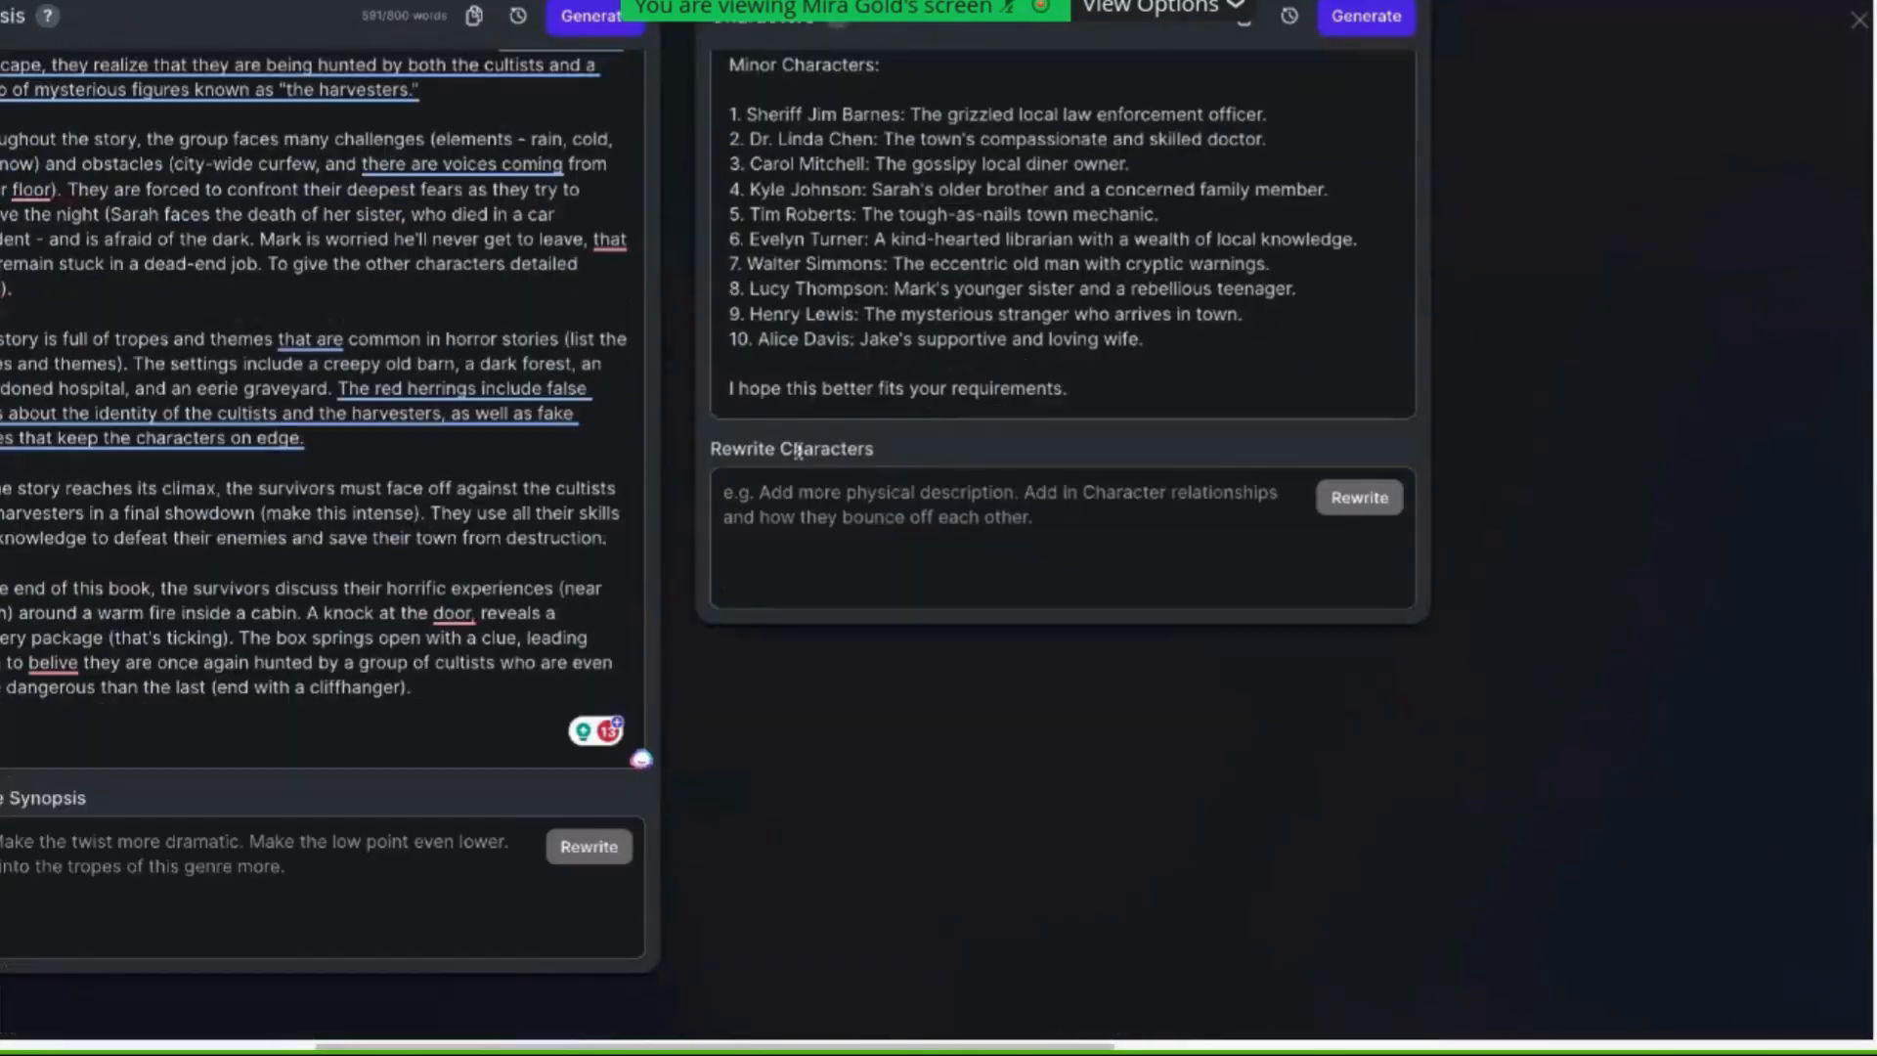
scroll(645, 403, left, 9)
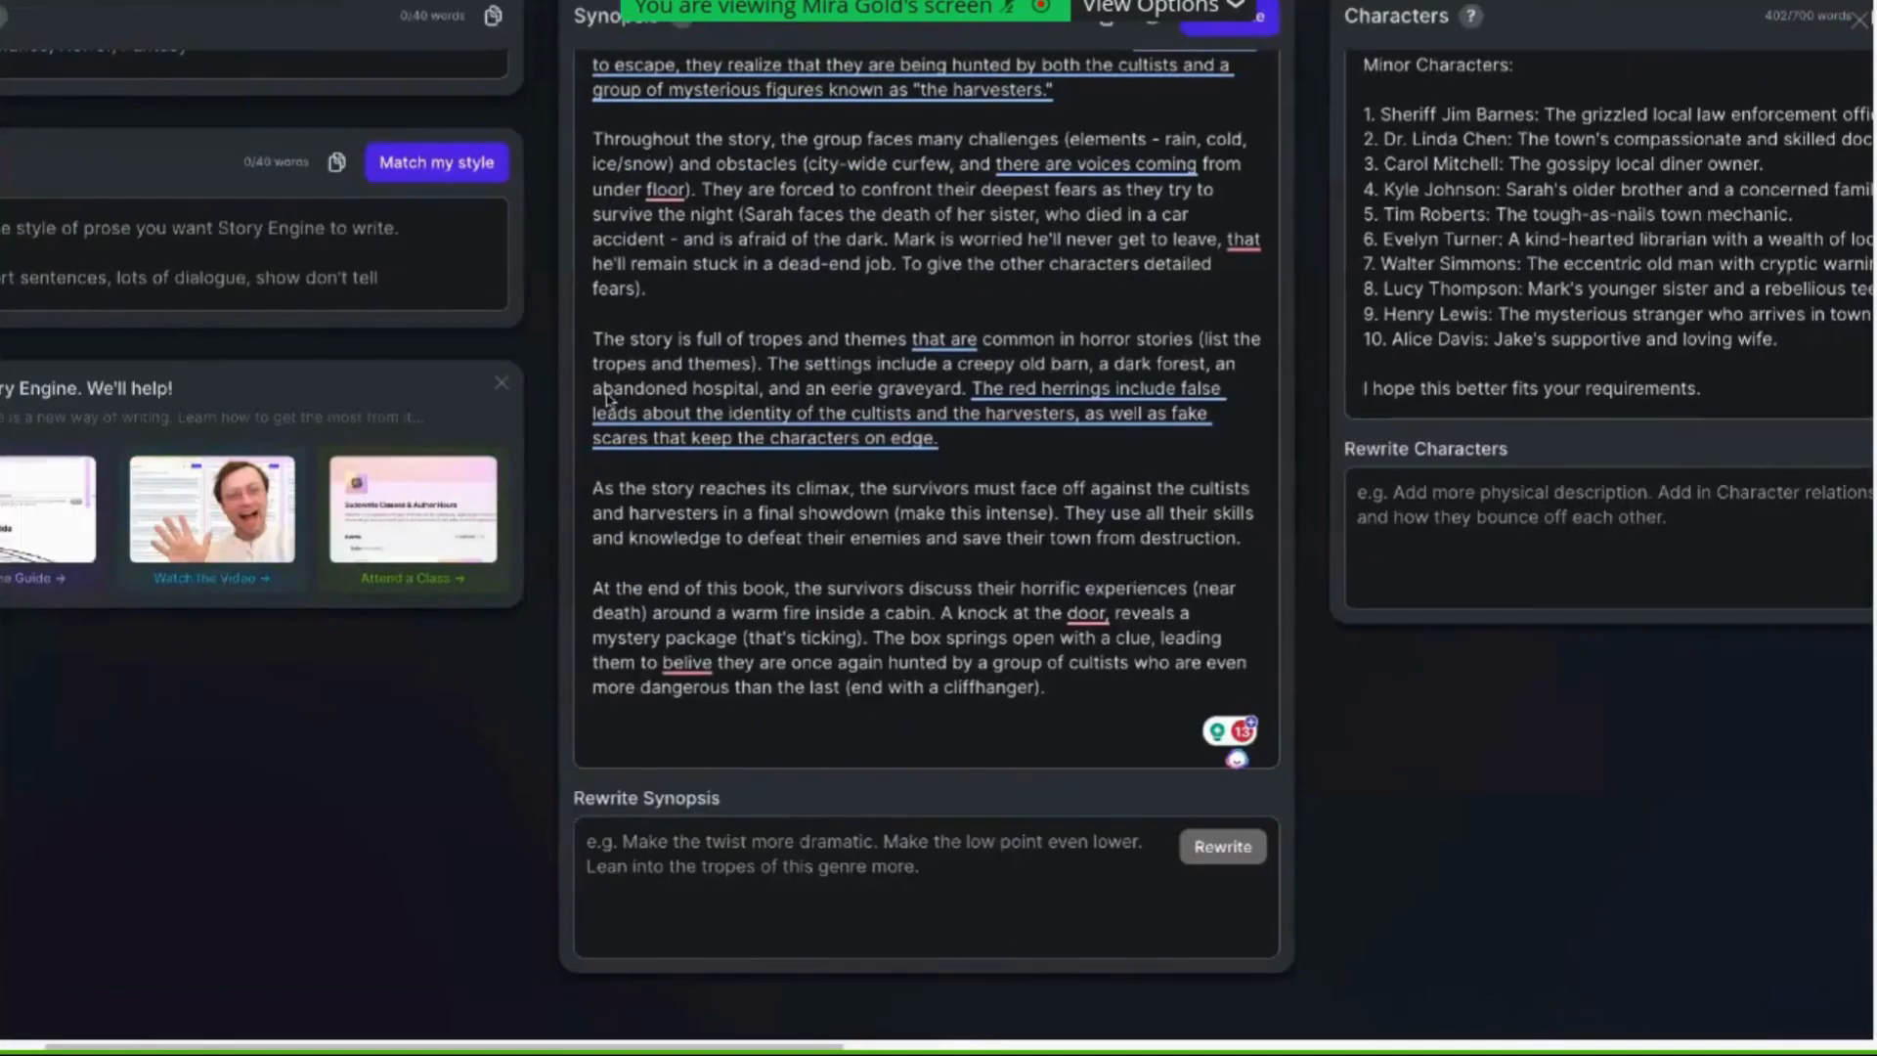
scroll(604, 364, up, 3)
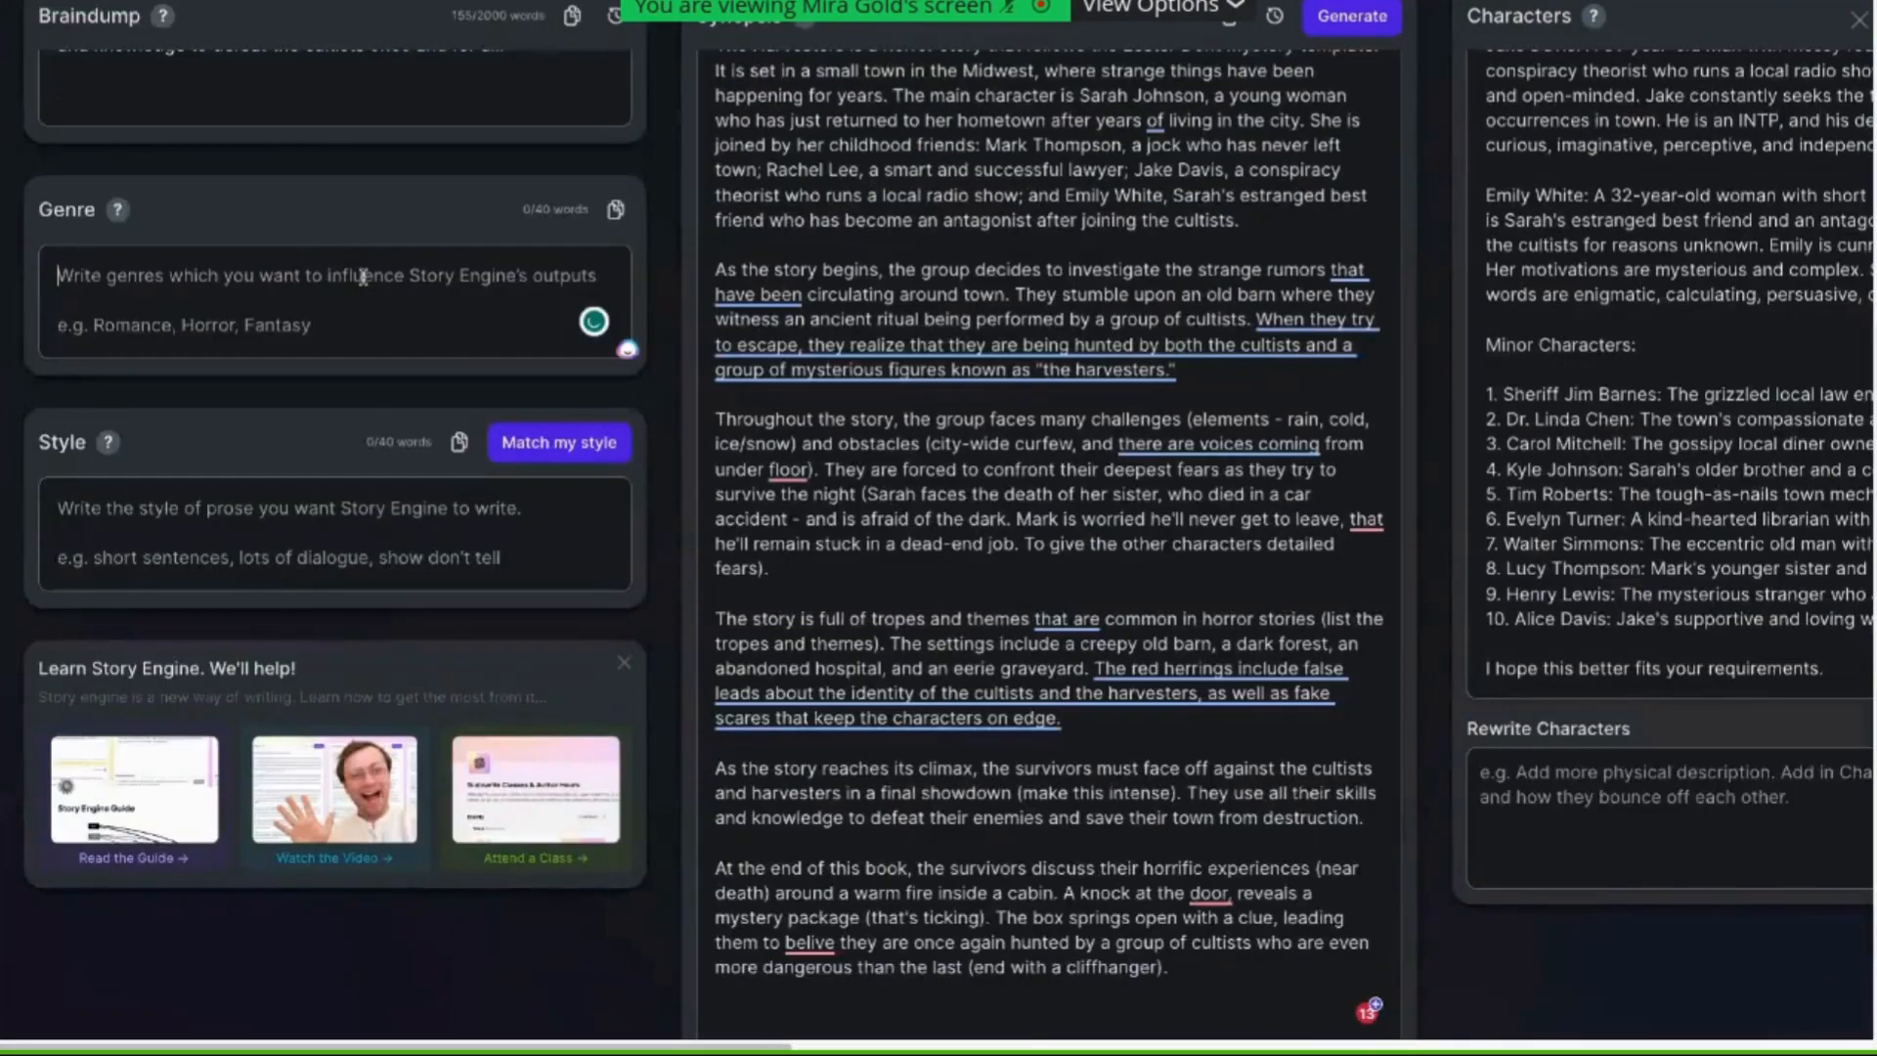
Enter Horror, Mystery and Cursed as separate lines in the Genre field
click(363, 278)
text(Horror )
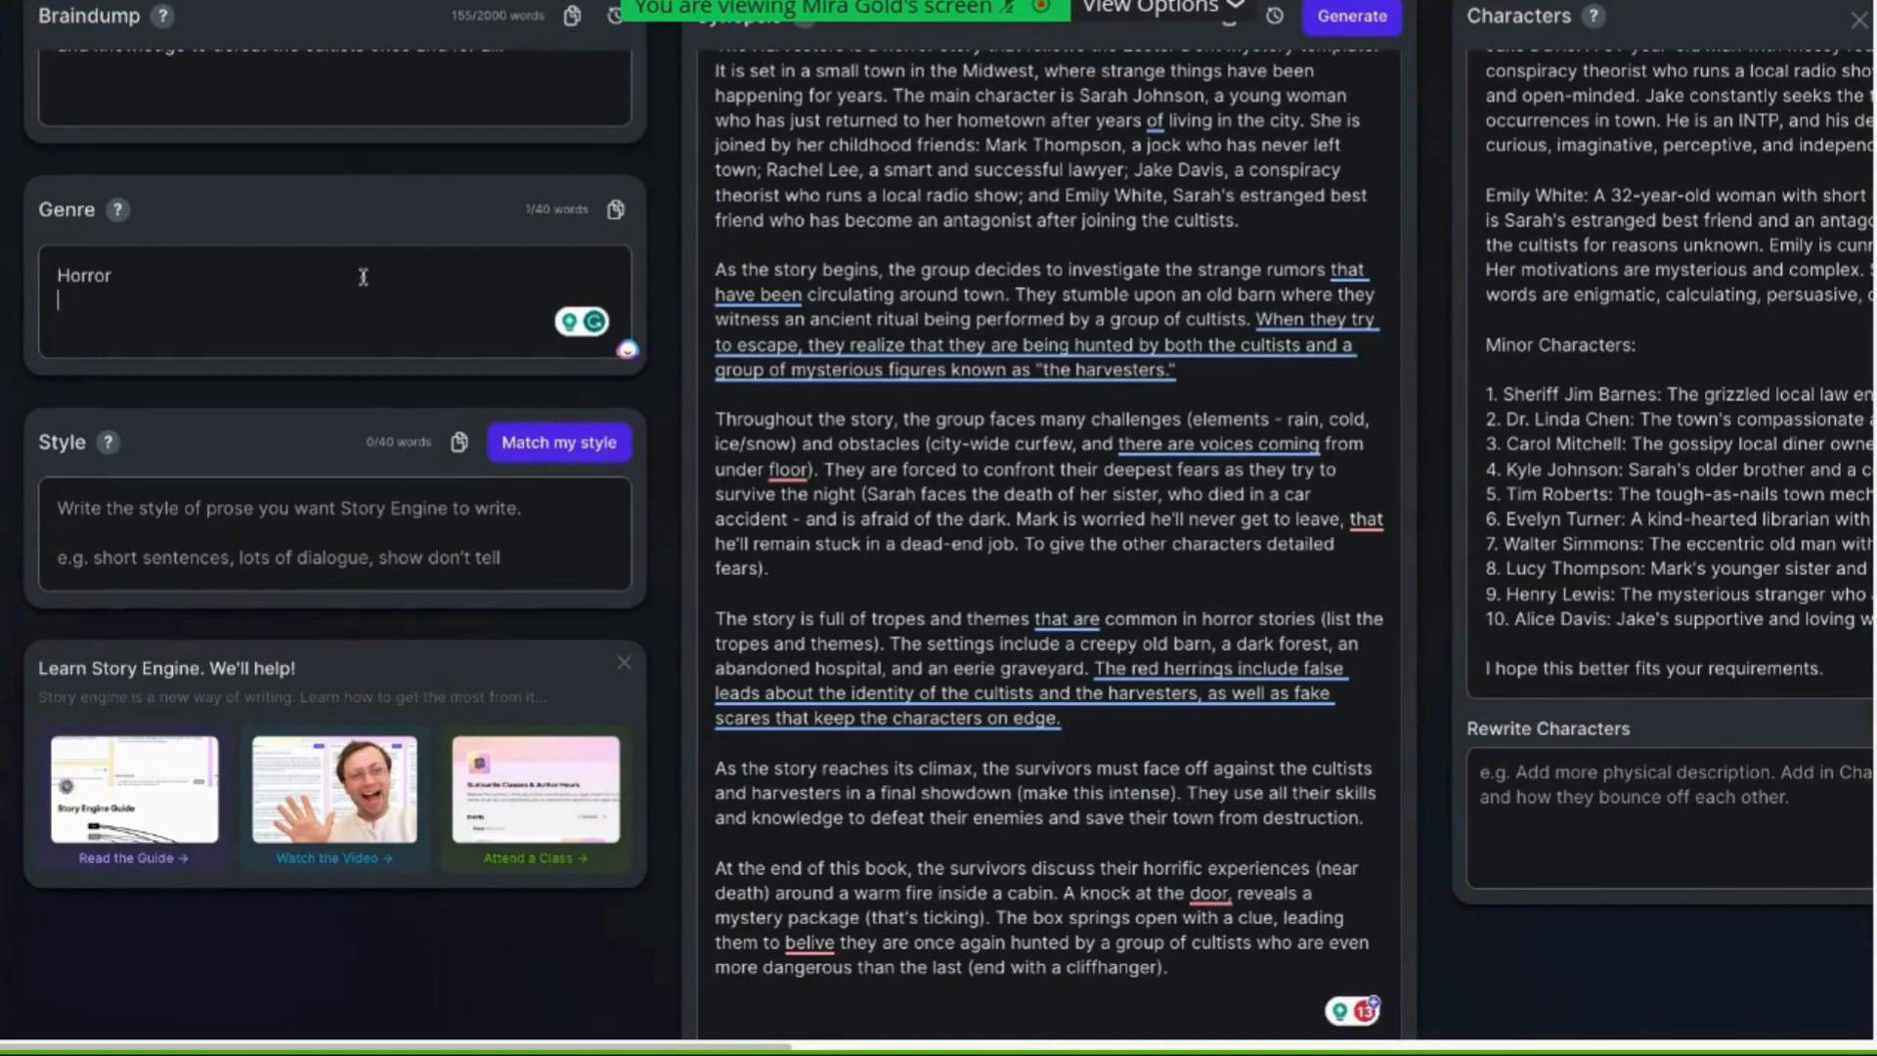
text(Mystery)
key(Return)
text(Cuse)
key(BackSpace)
key(BackSpace)
text(rsed)
key(Return)
key(Return)
key(Return)
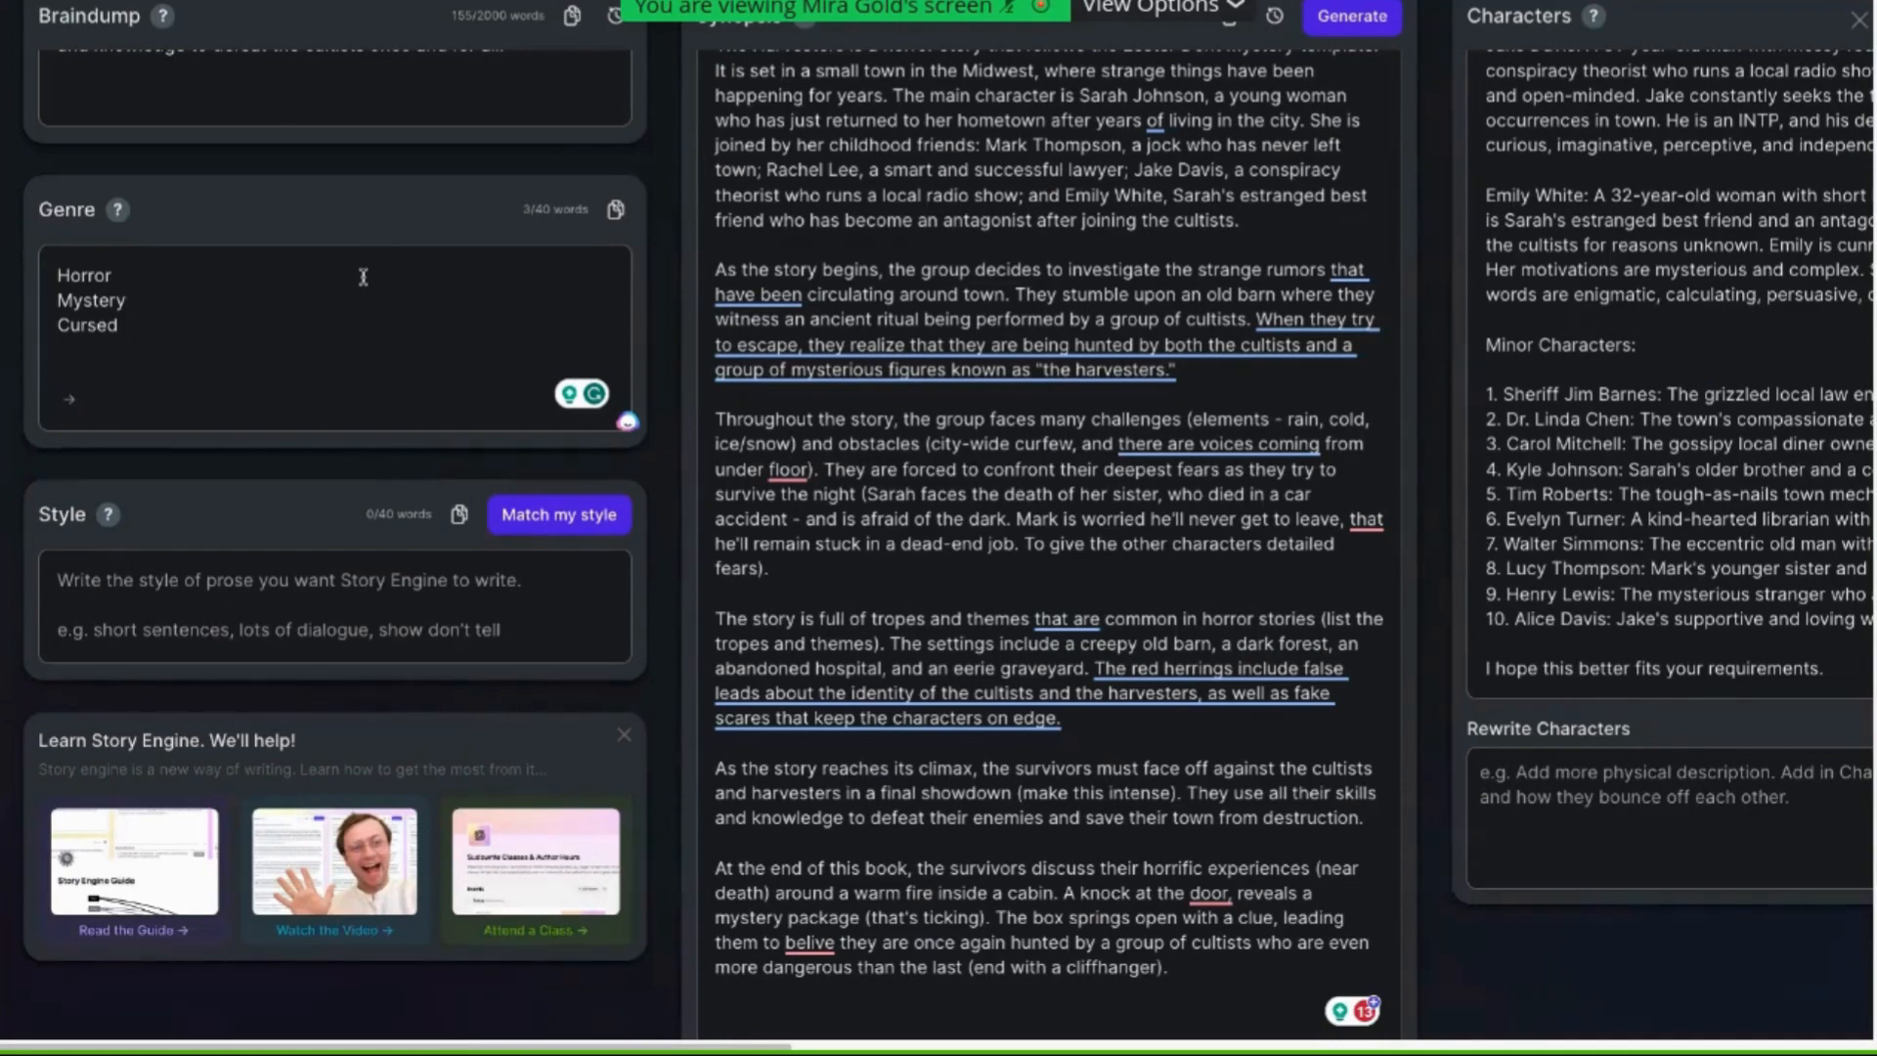
Add the bracketed note "[up the creep factor, raise the tension, and make it dark, gritty, and bloody]" below the genres
text(up the creep factor)
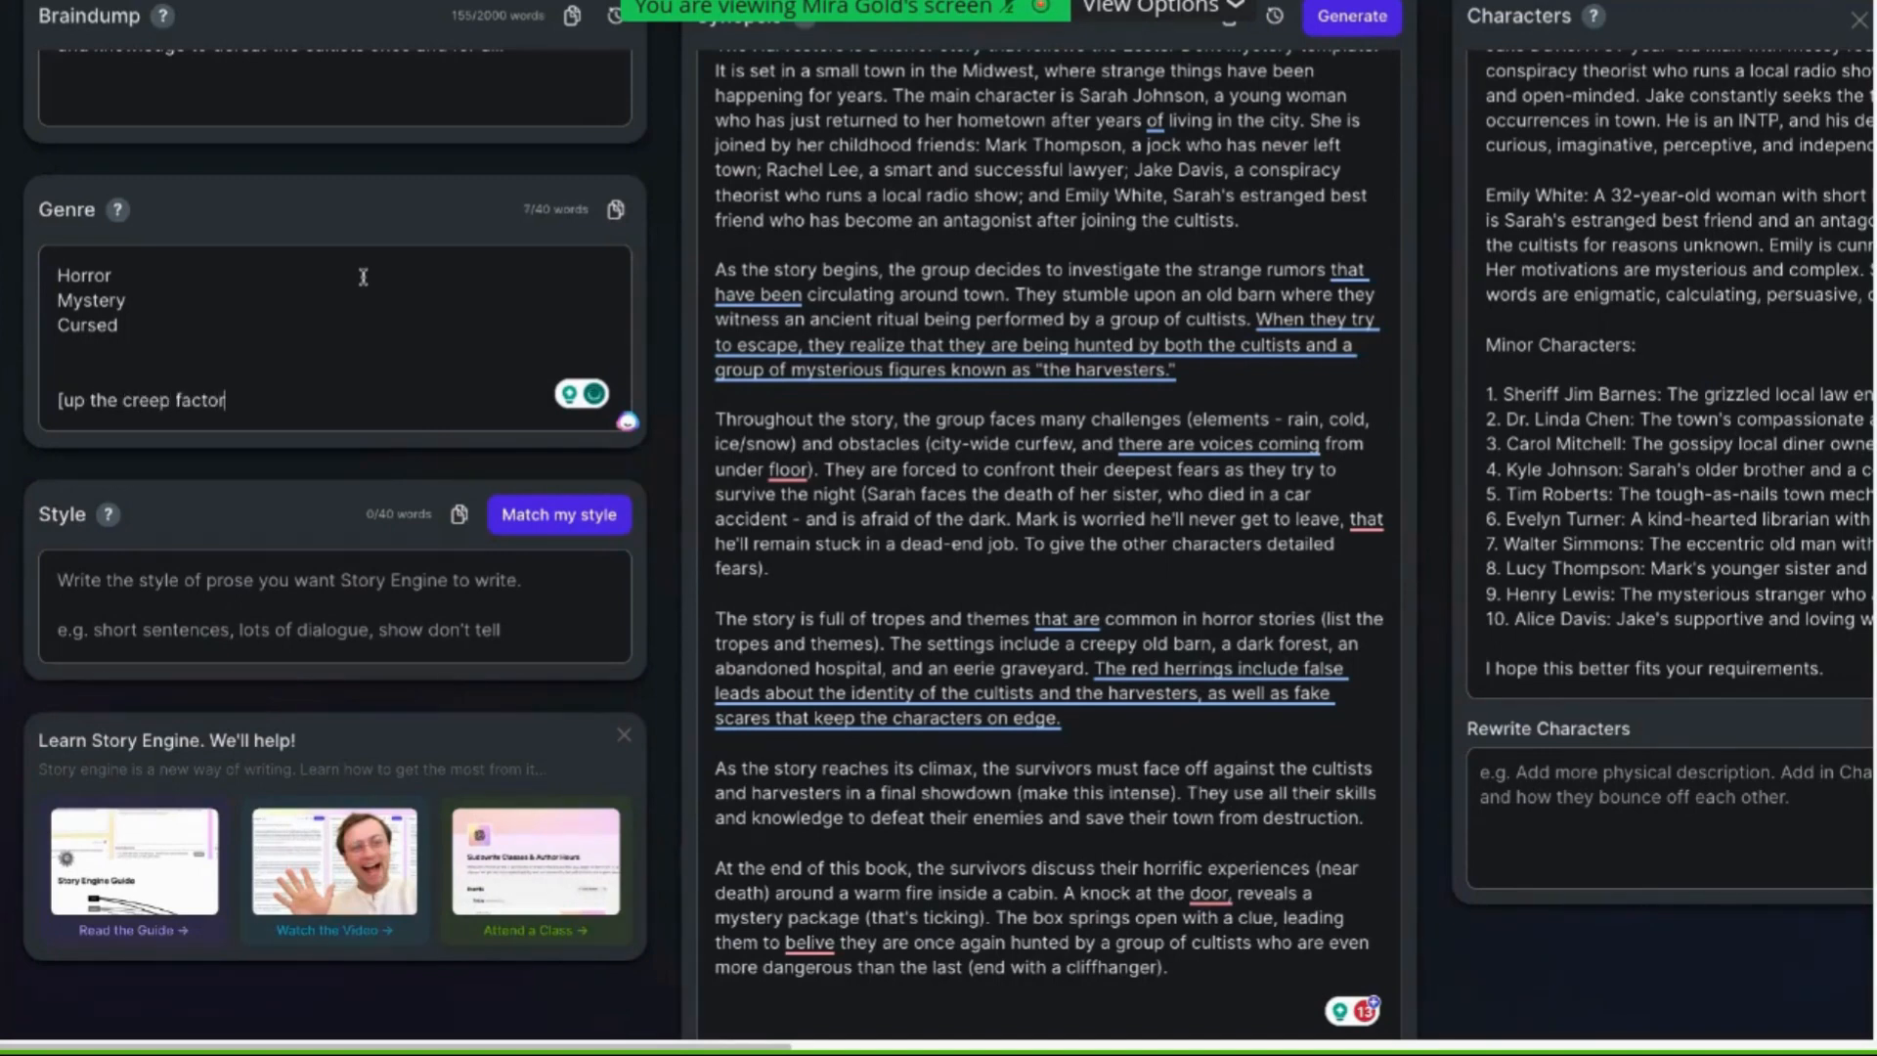
text(,)
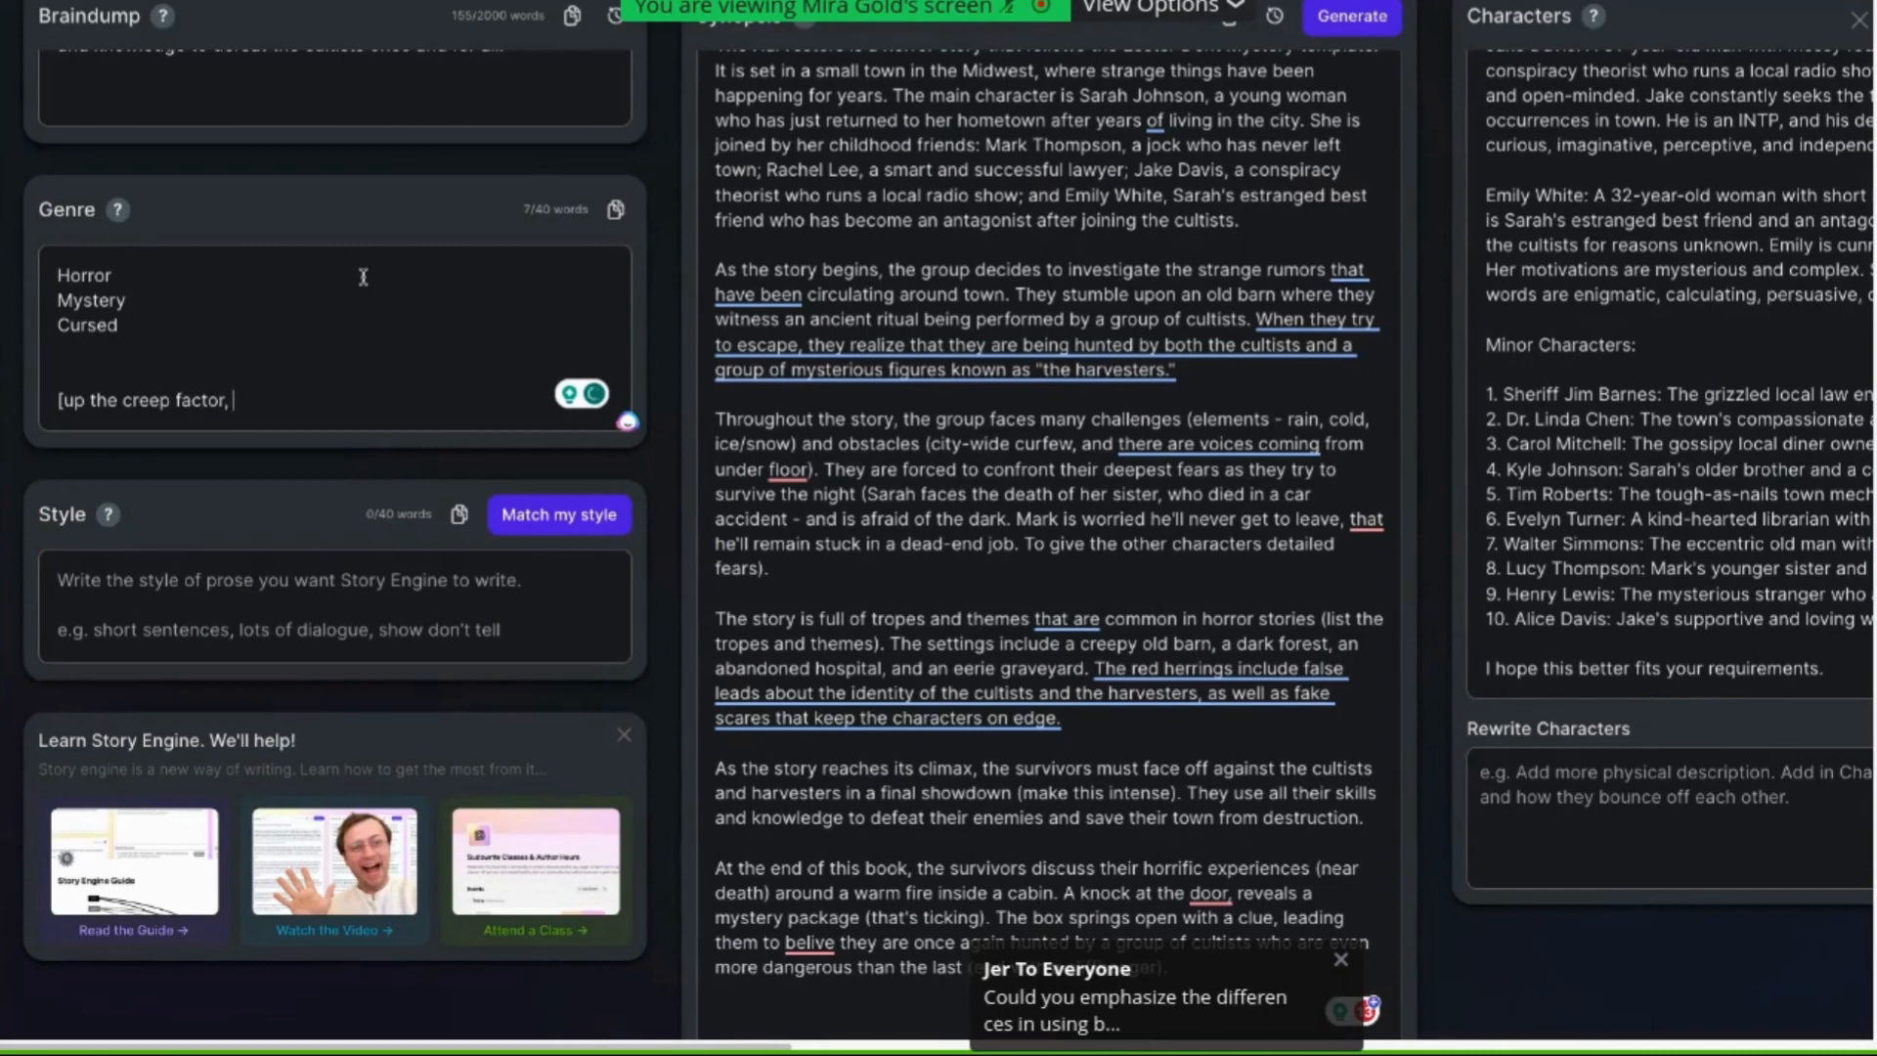
text( raise the te)
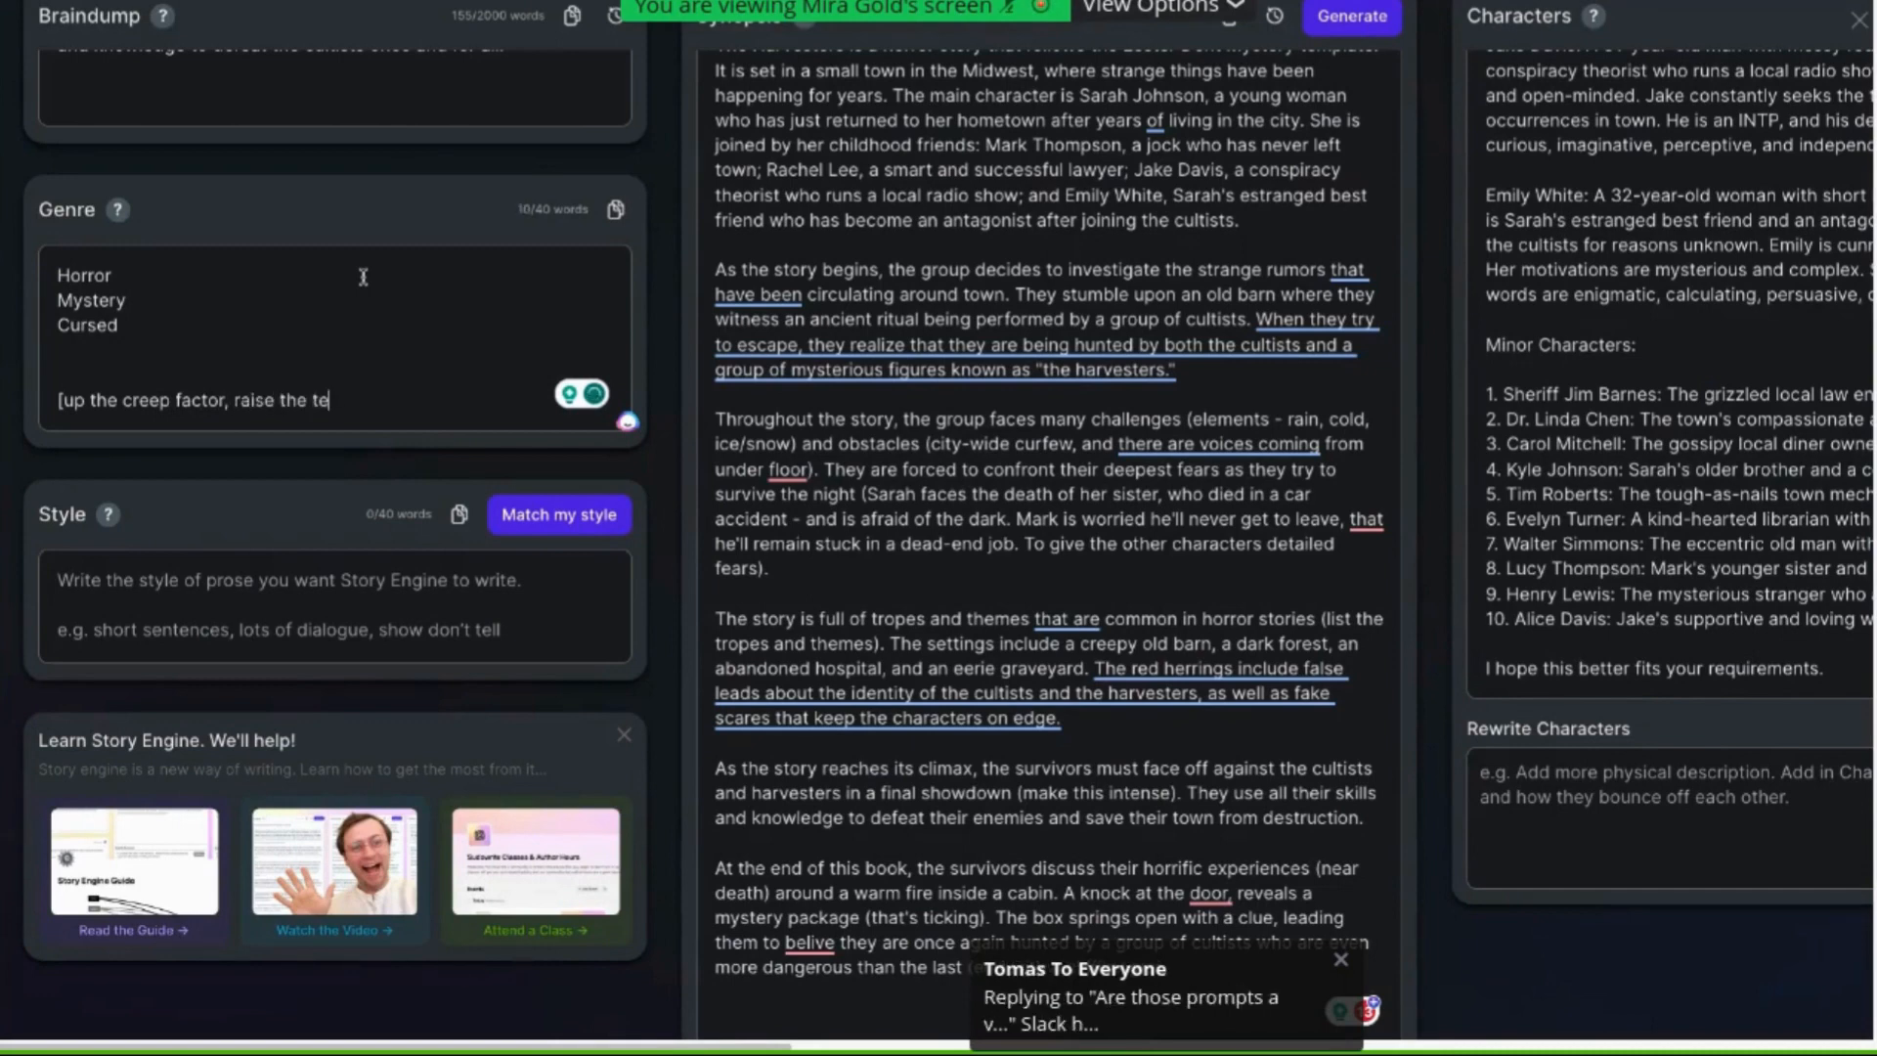
text(nsion, an d)
key(BackSpace)
key(BackSpace)
text(d make it)
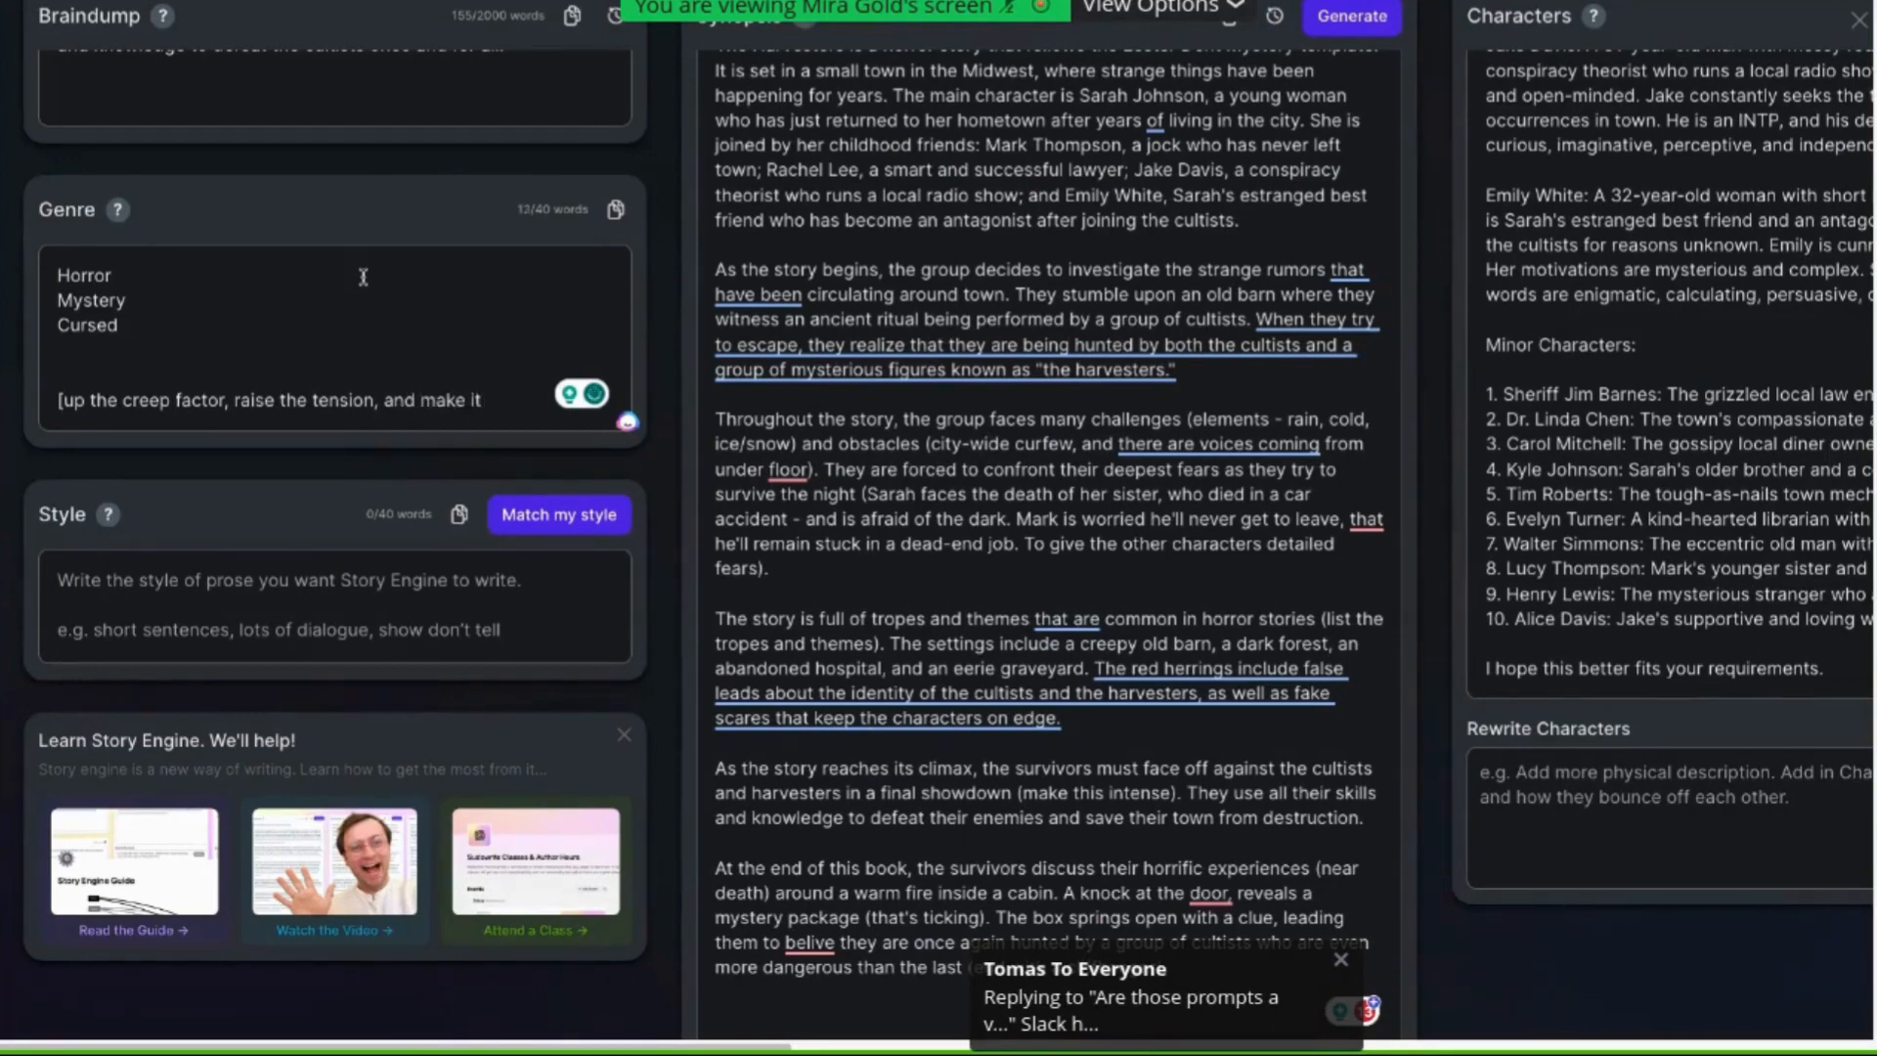
text( dark,)
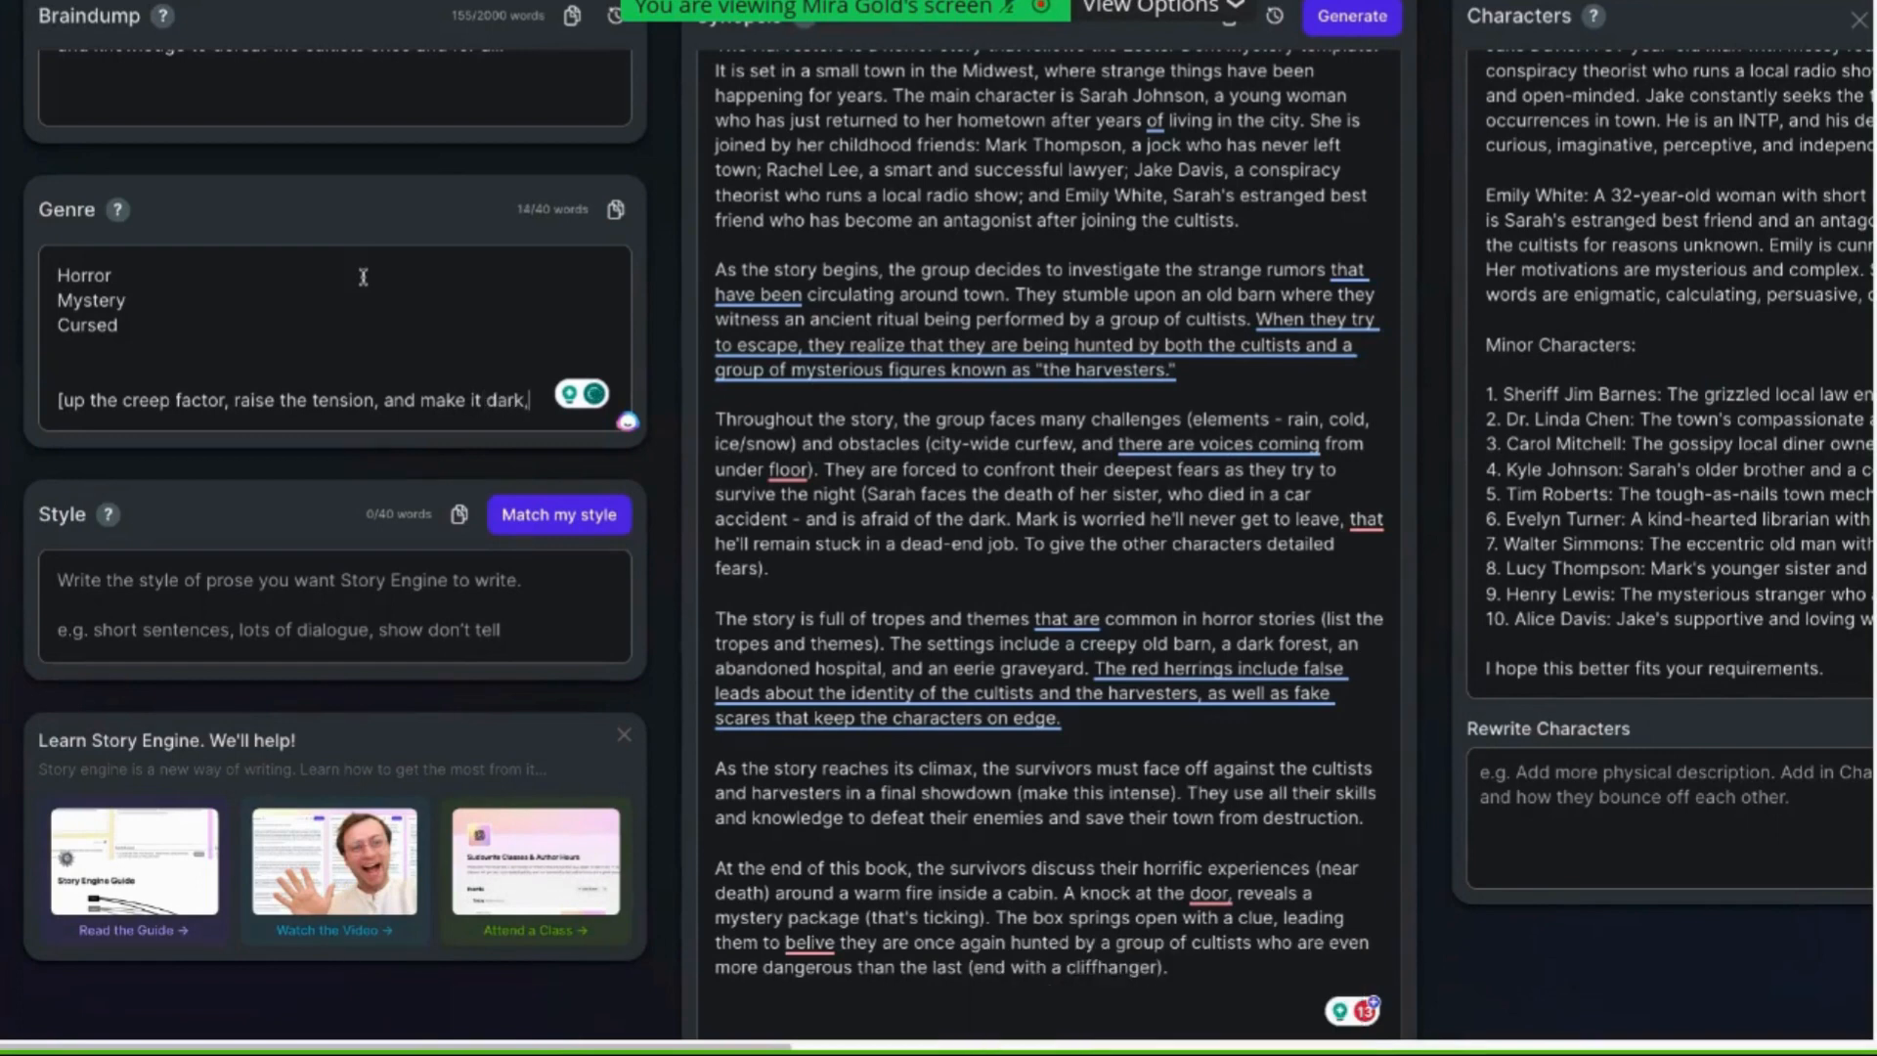
text( gritty, and)
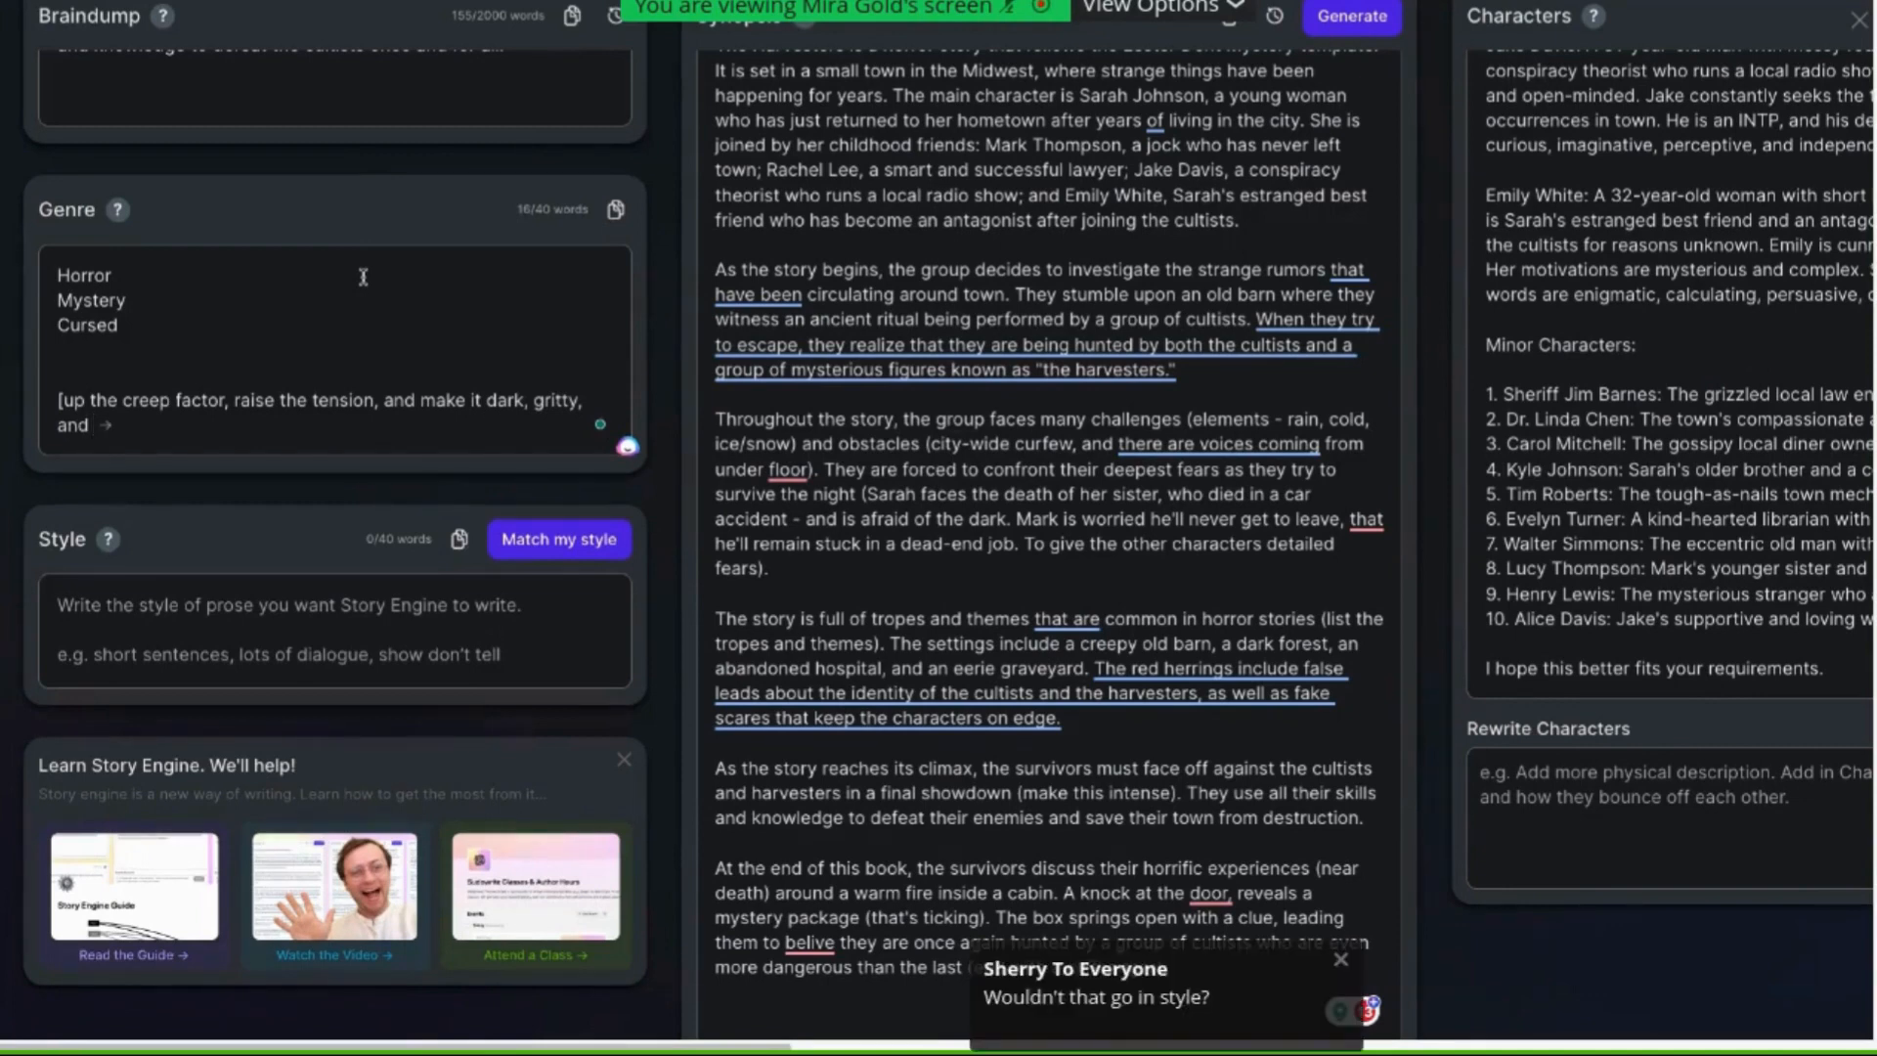
text( blloody)
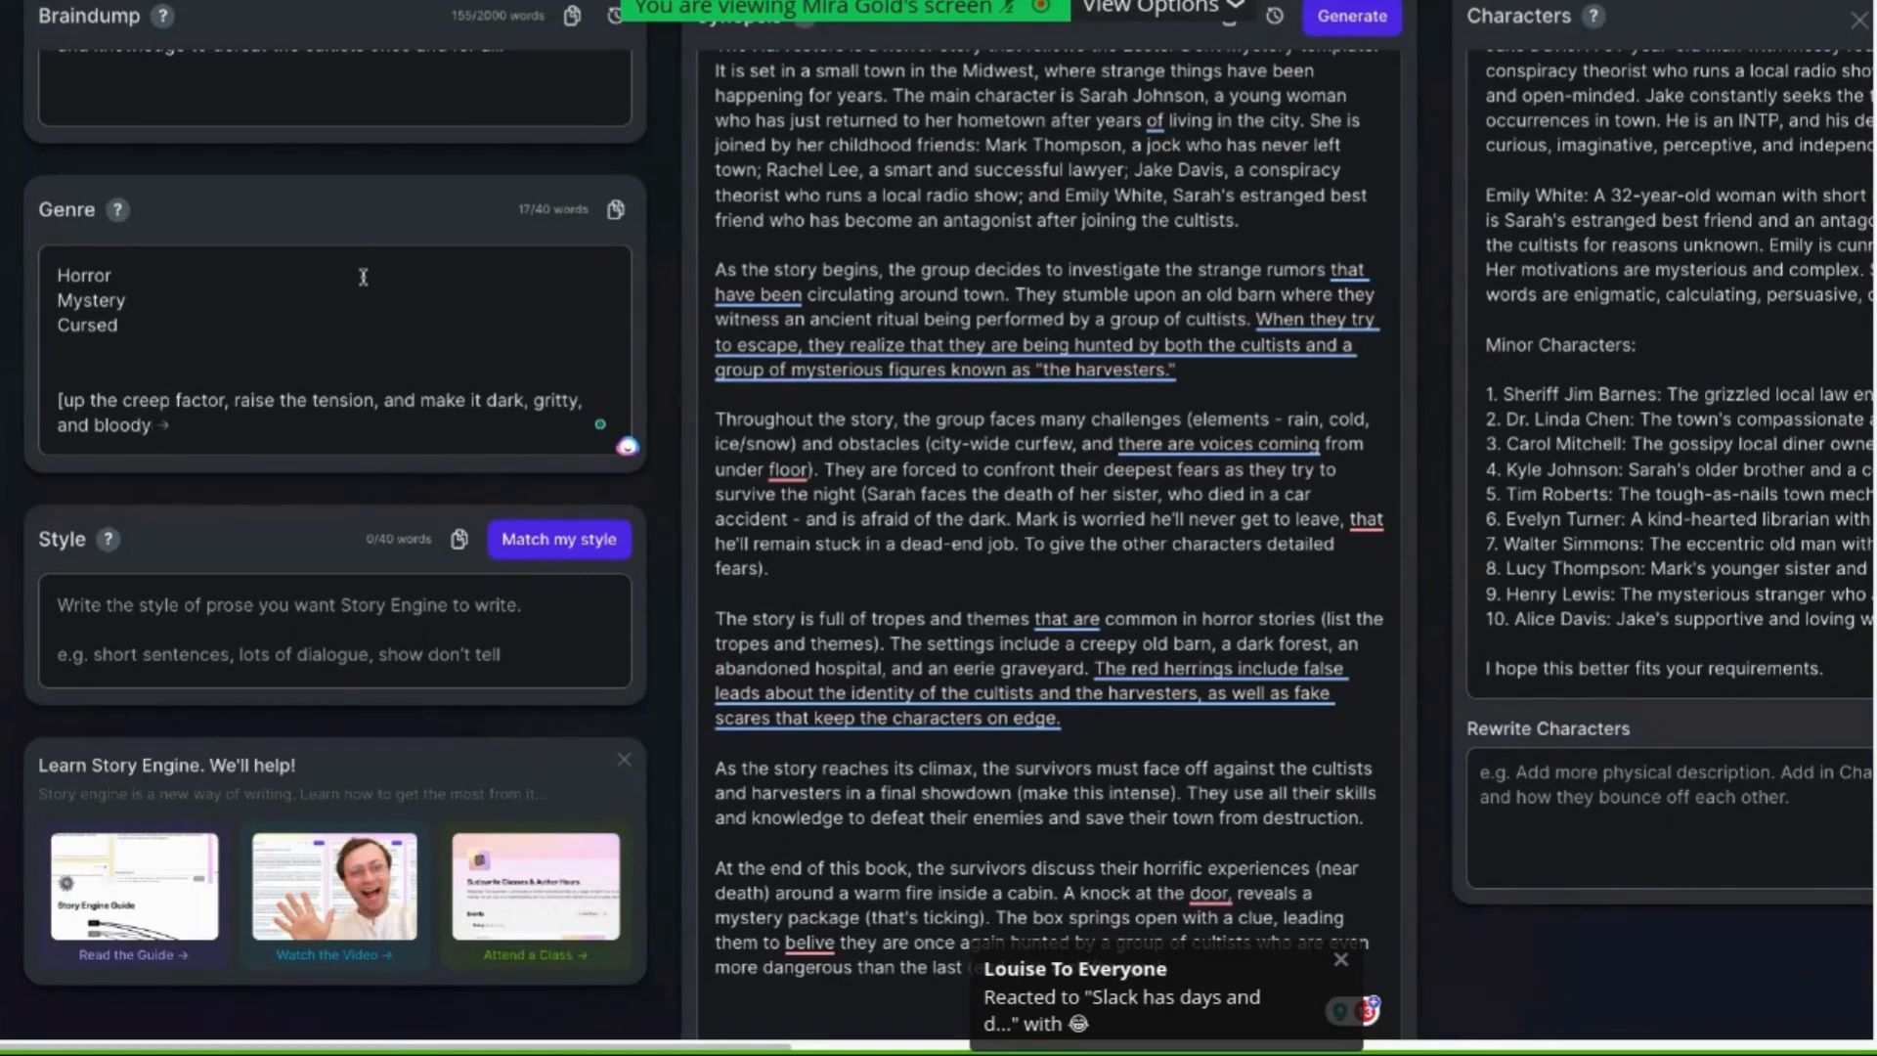
text(])
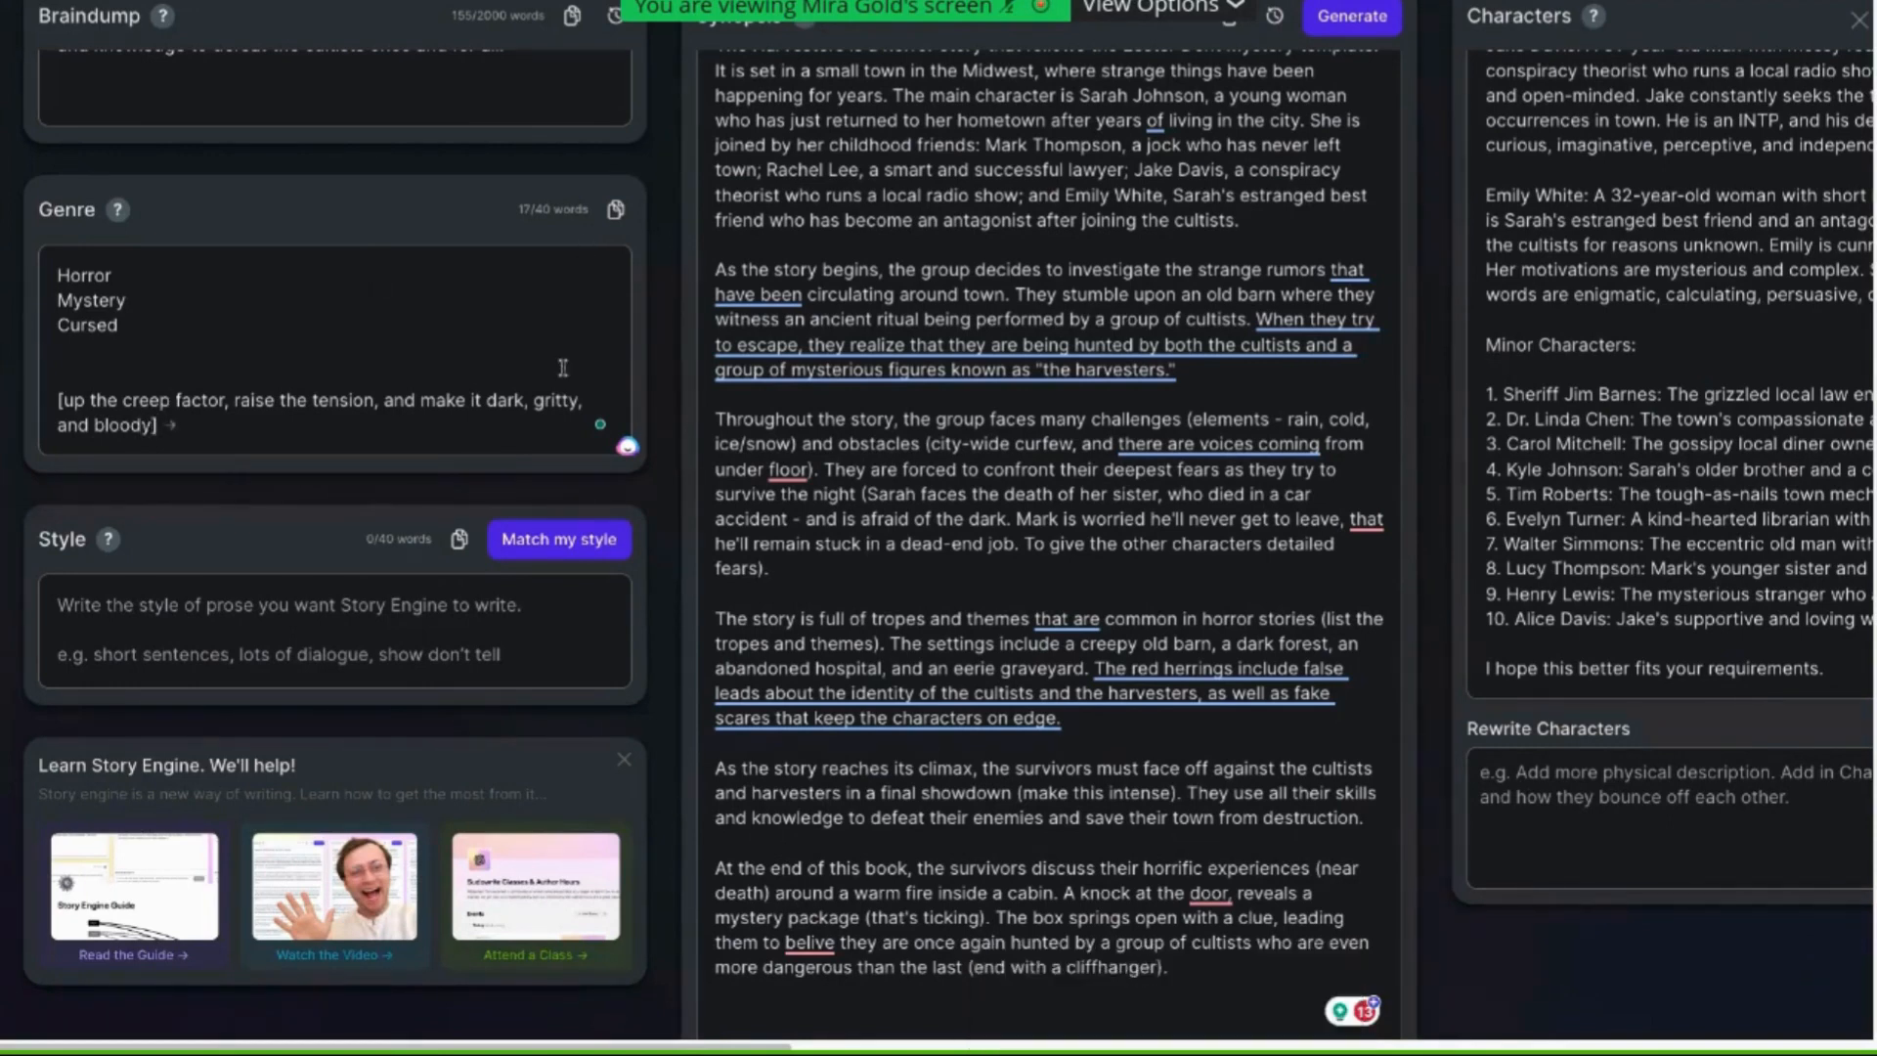
Swap the words so the genre note reads "make it bloody, gritty, and dark"
scroll(550, 313, up, 1)
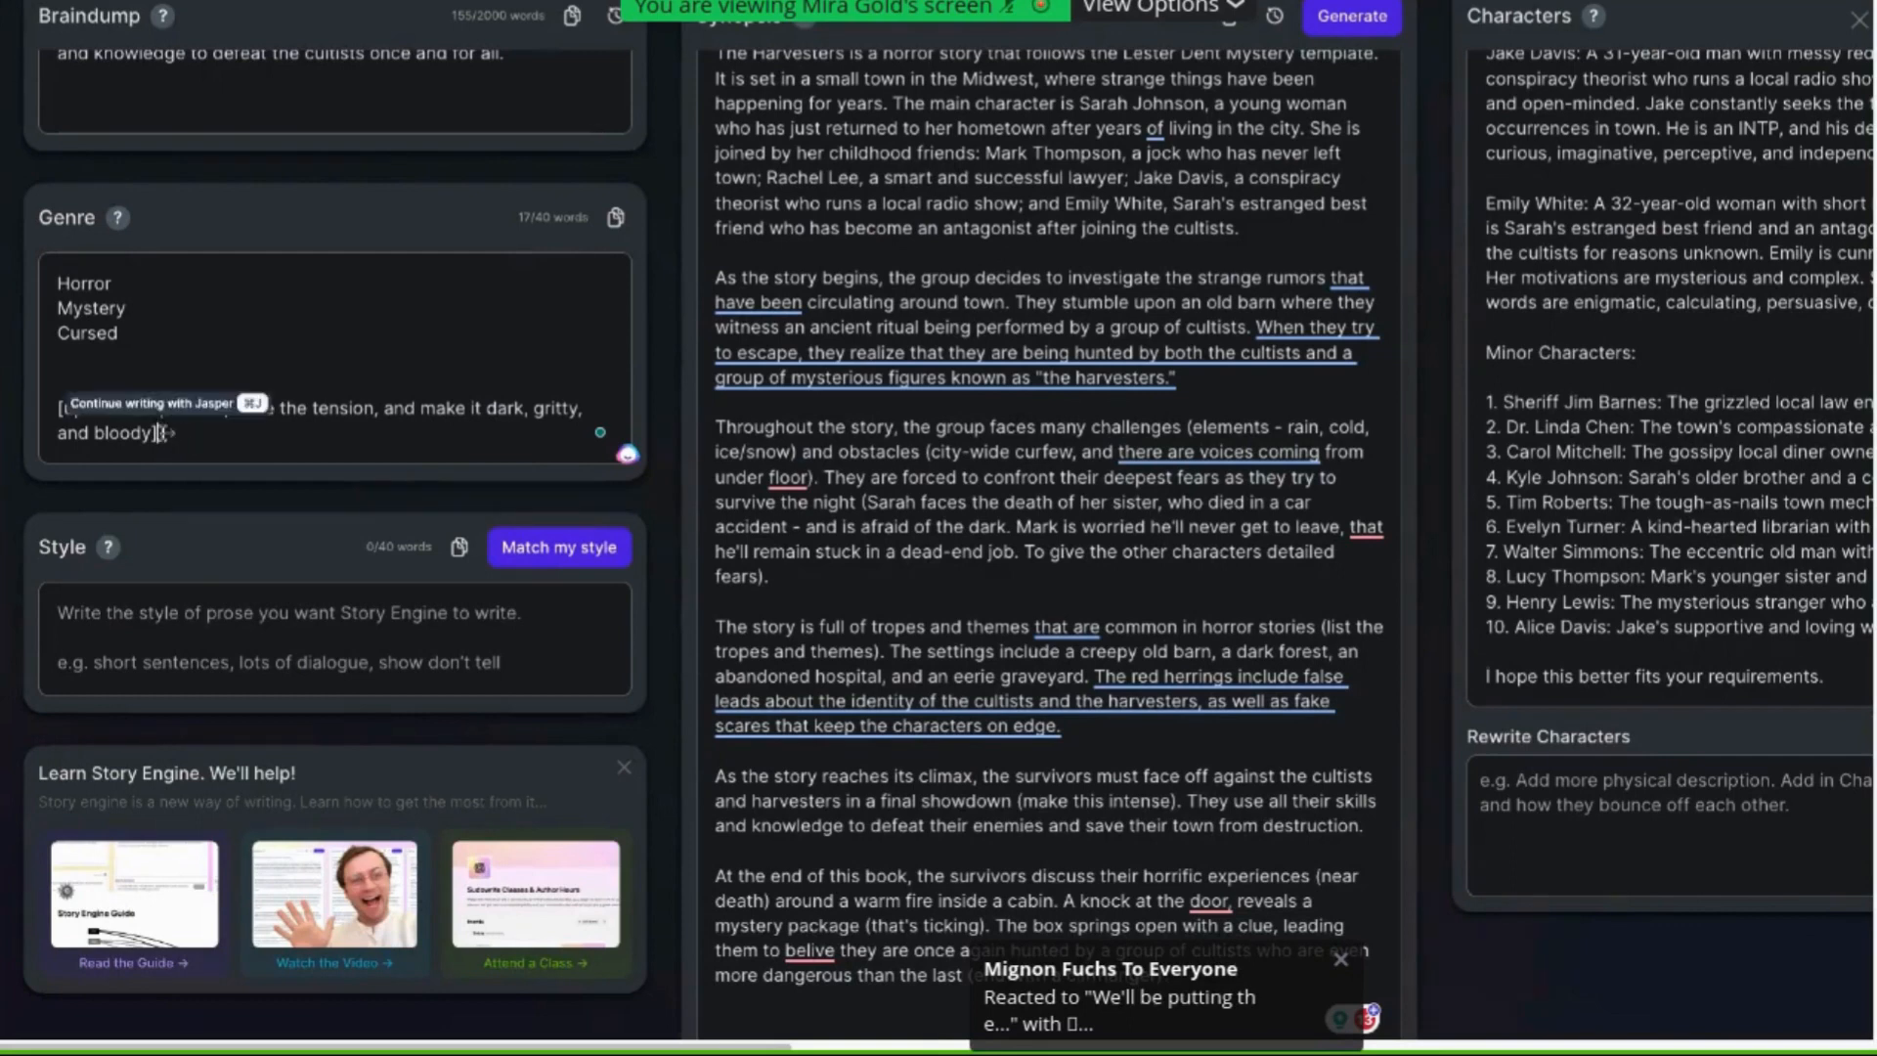
drag(156, 433, 93, 433)
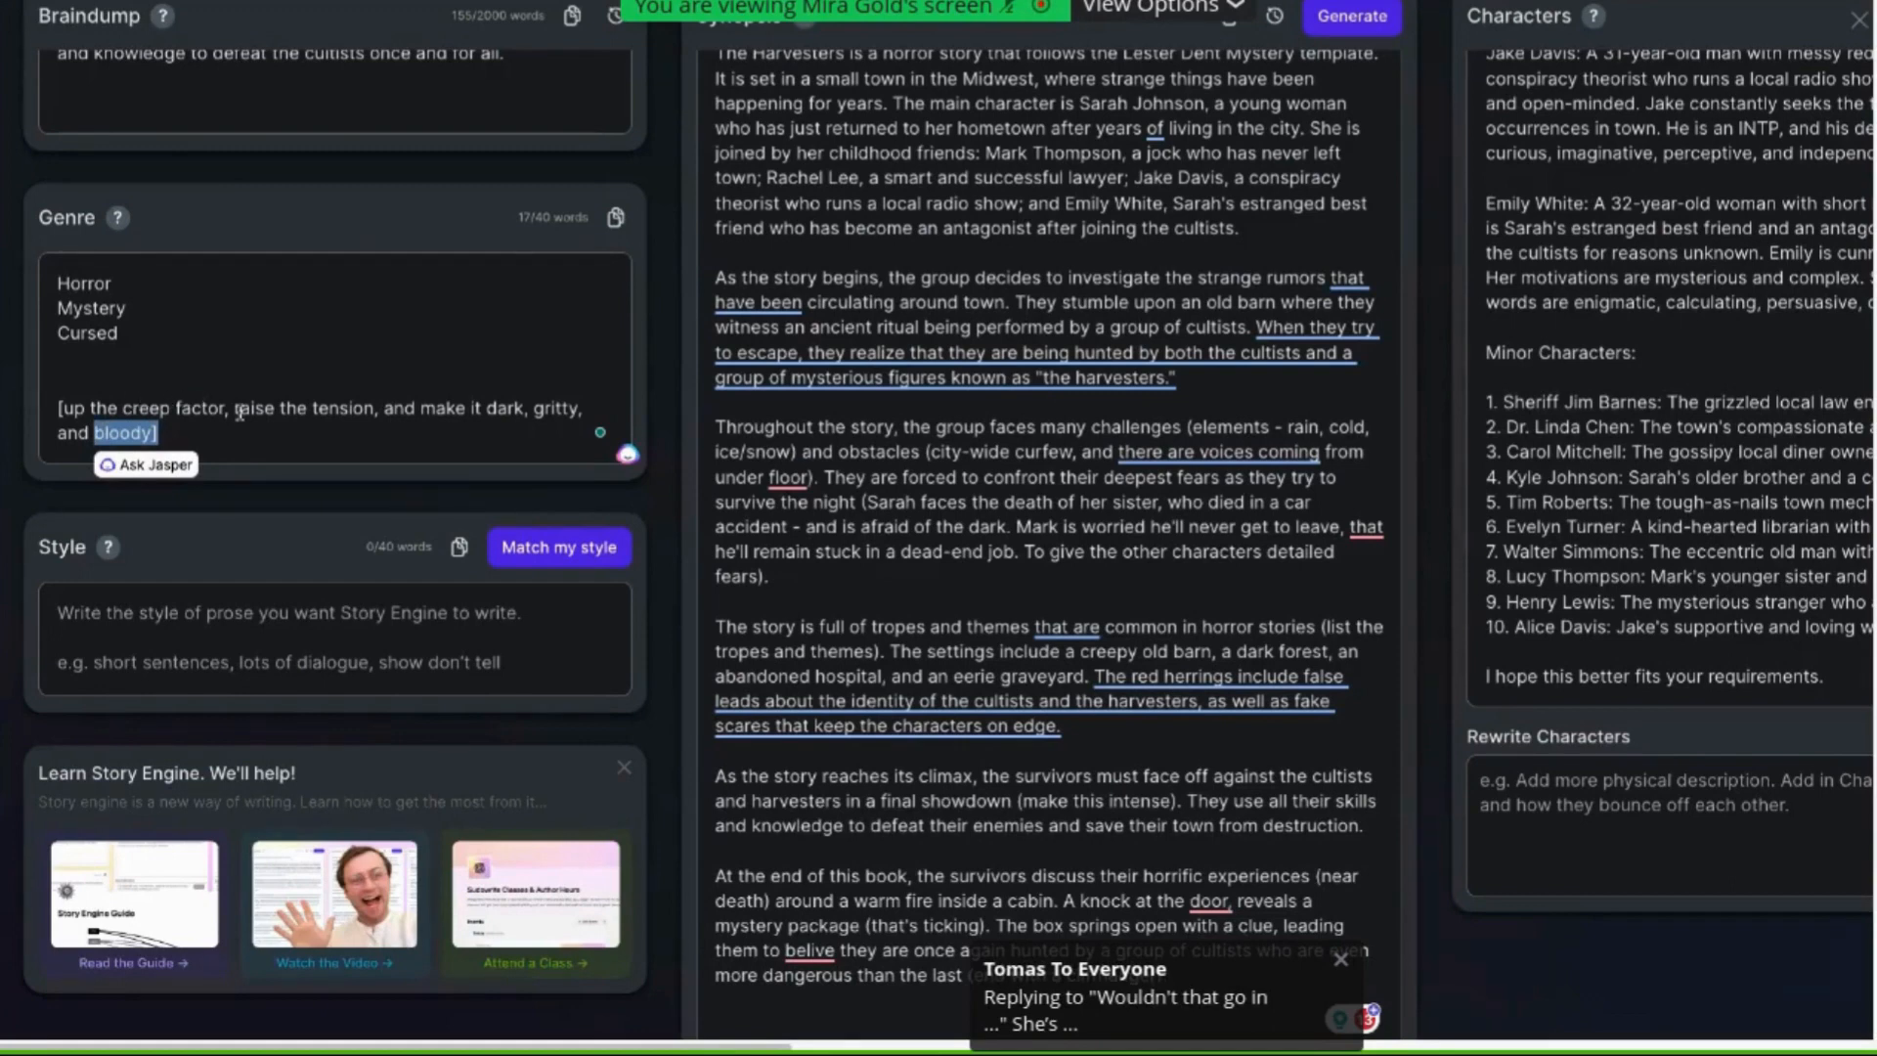
click(257, 435)
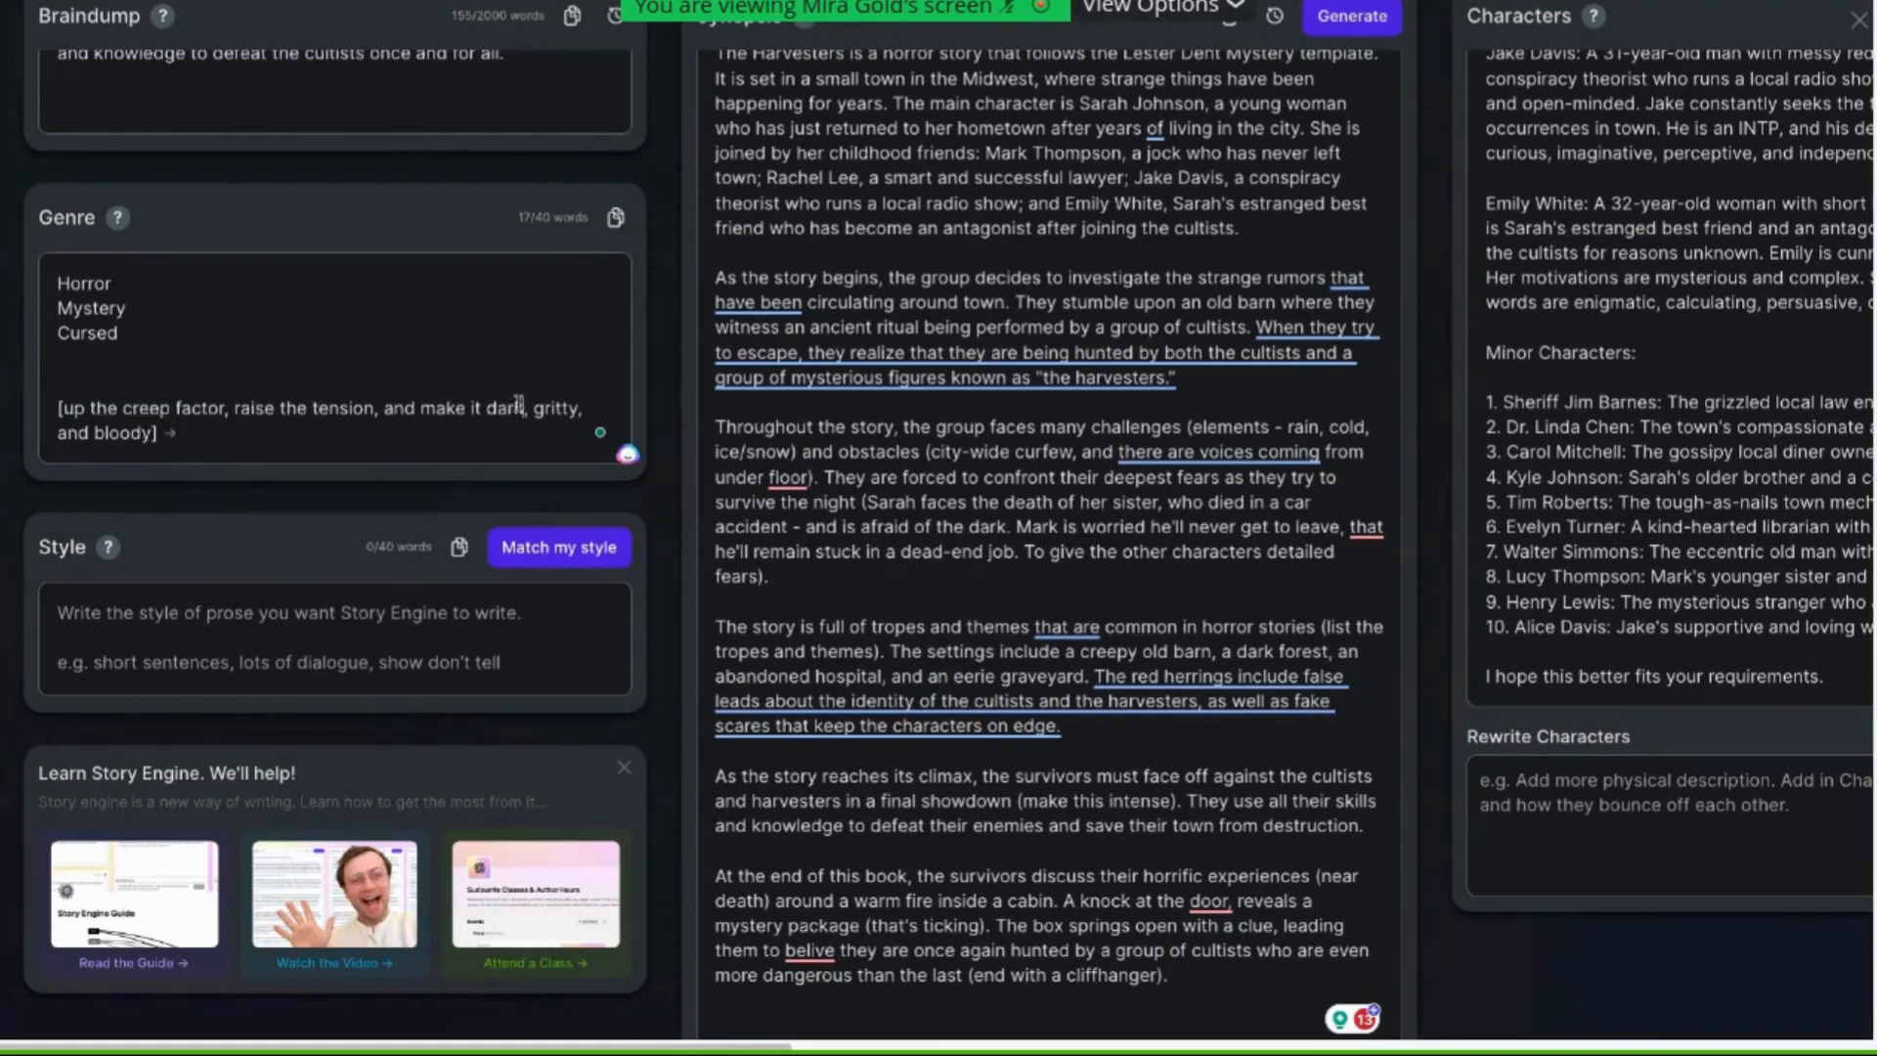
click(522, 404)
key(BackSpace)
key(BackSpace)
key(BackSpace)
key(BackSpace)
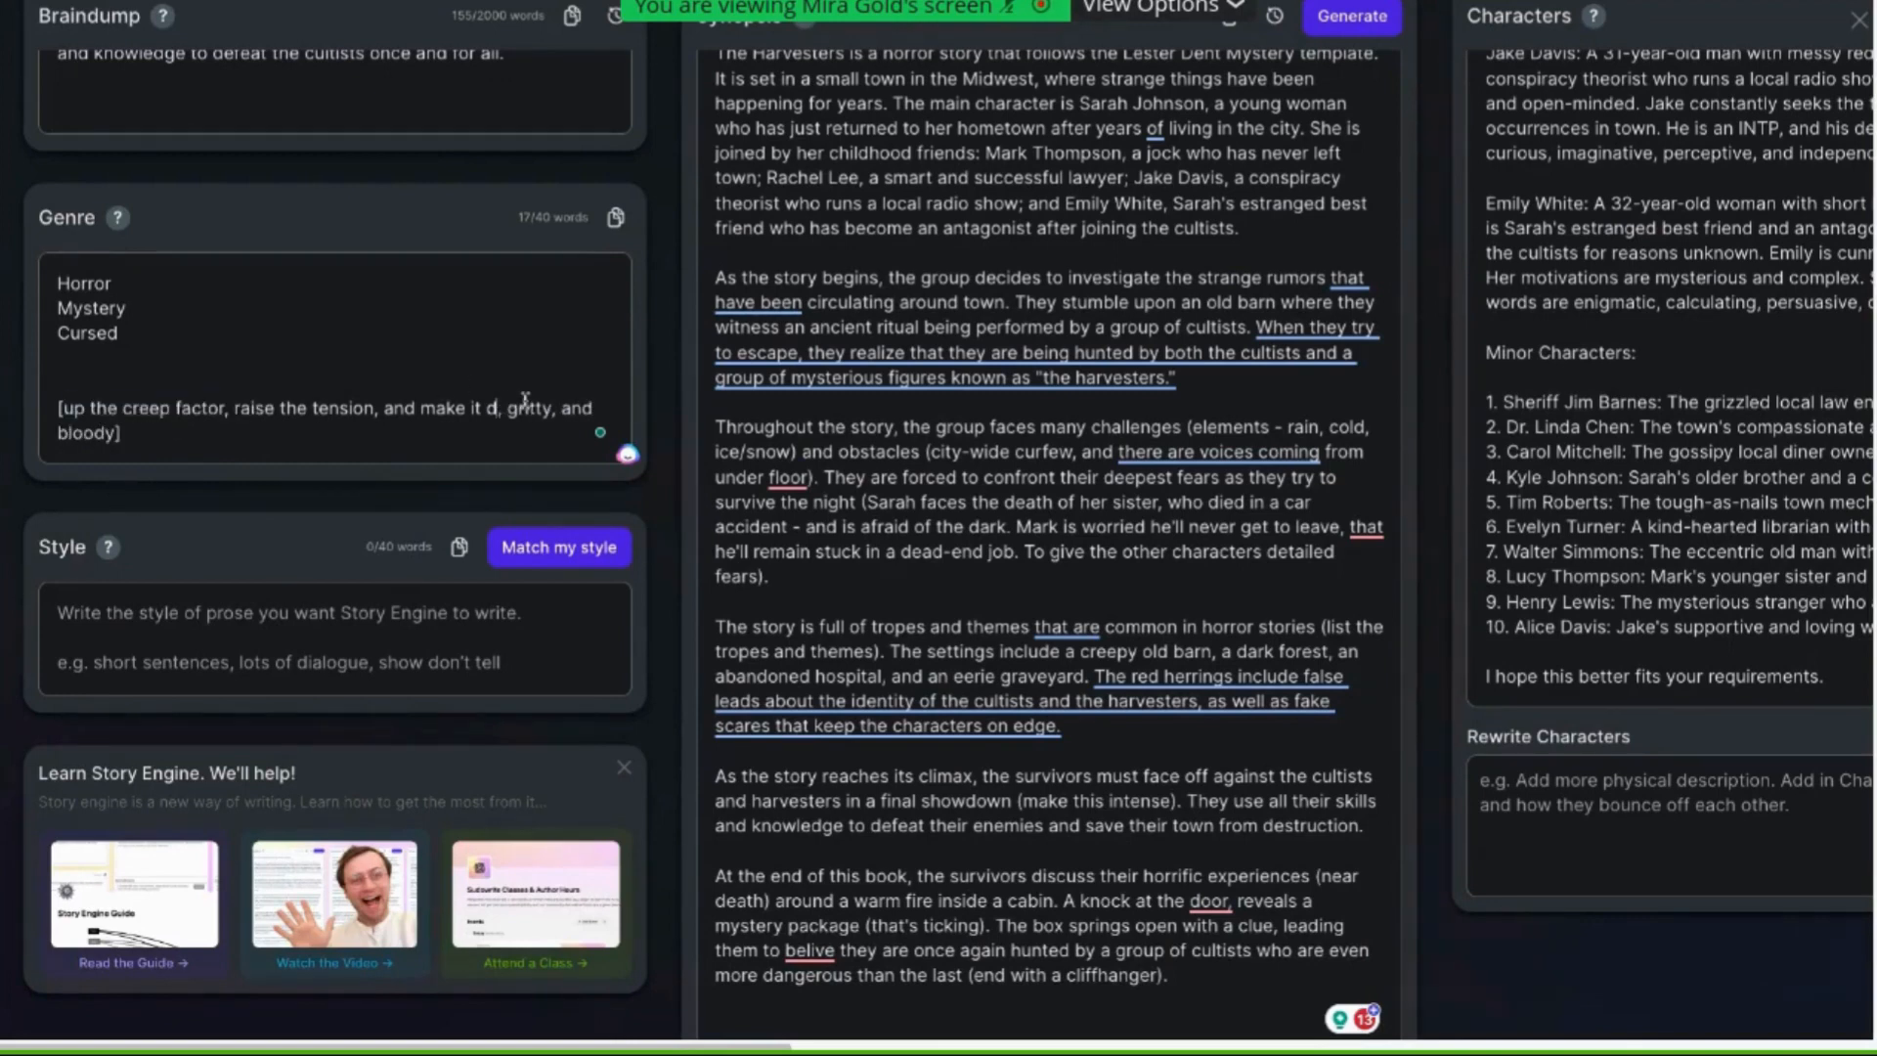
text(bloody)
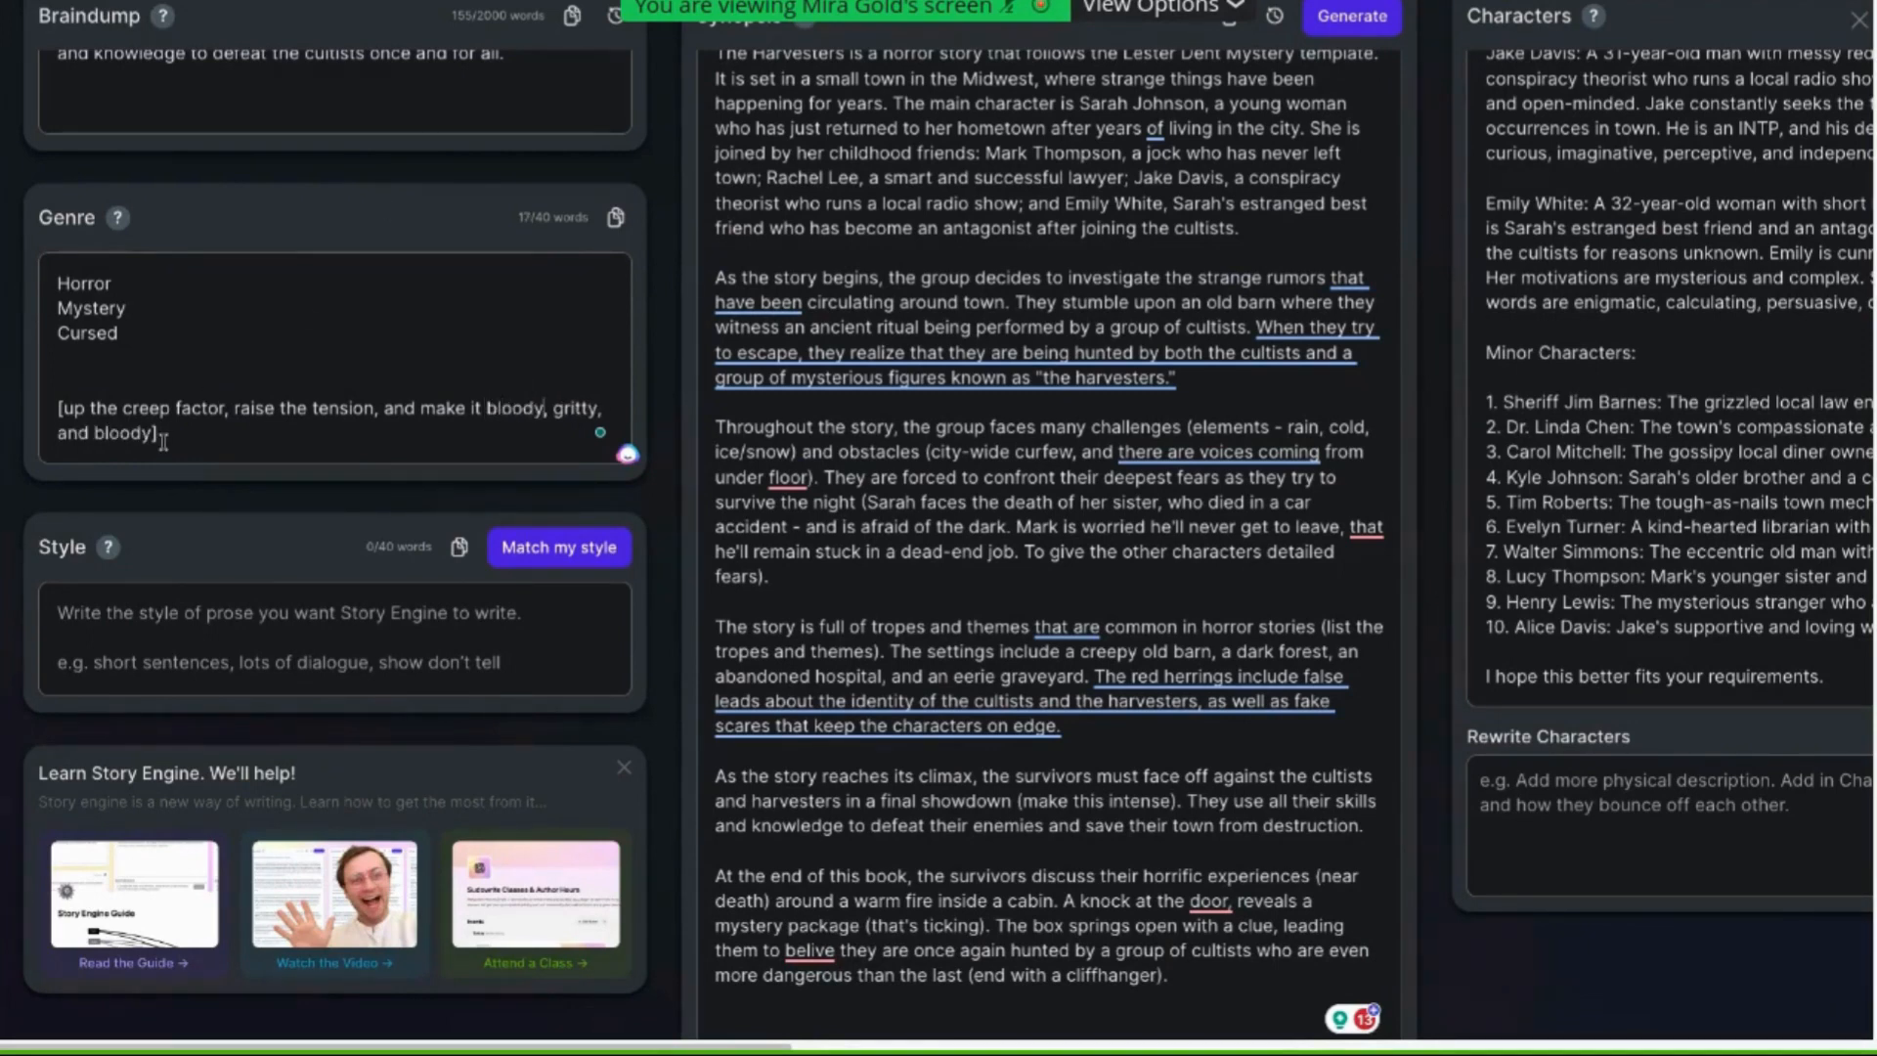
drag(149, 433, 96, 433)
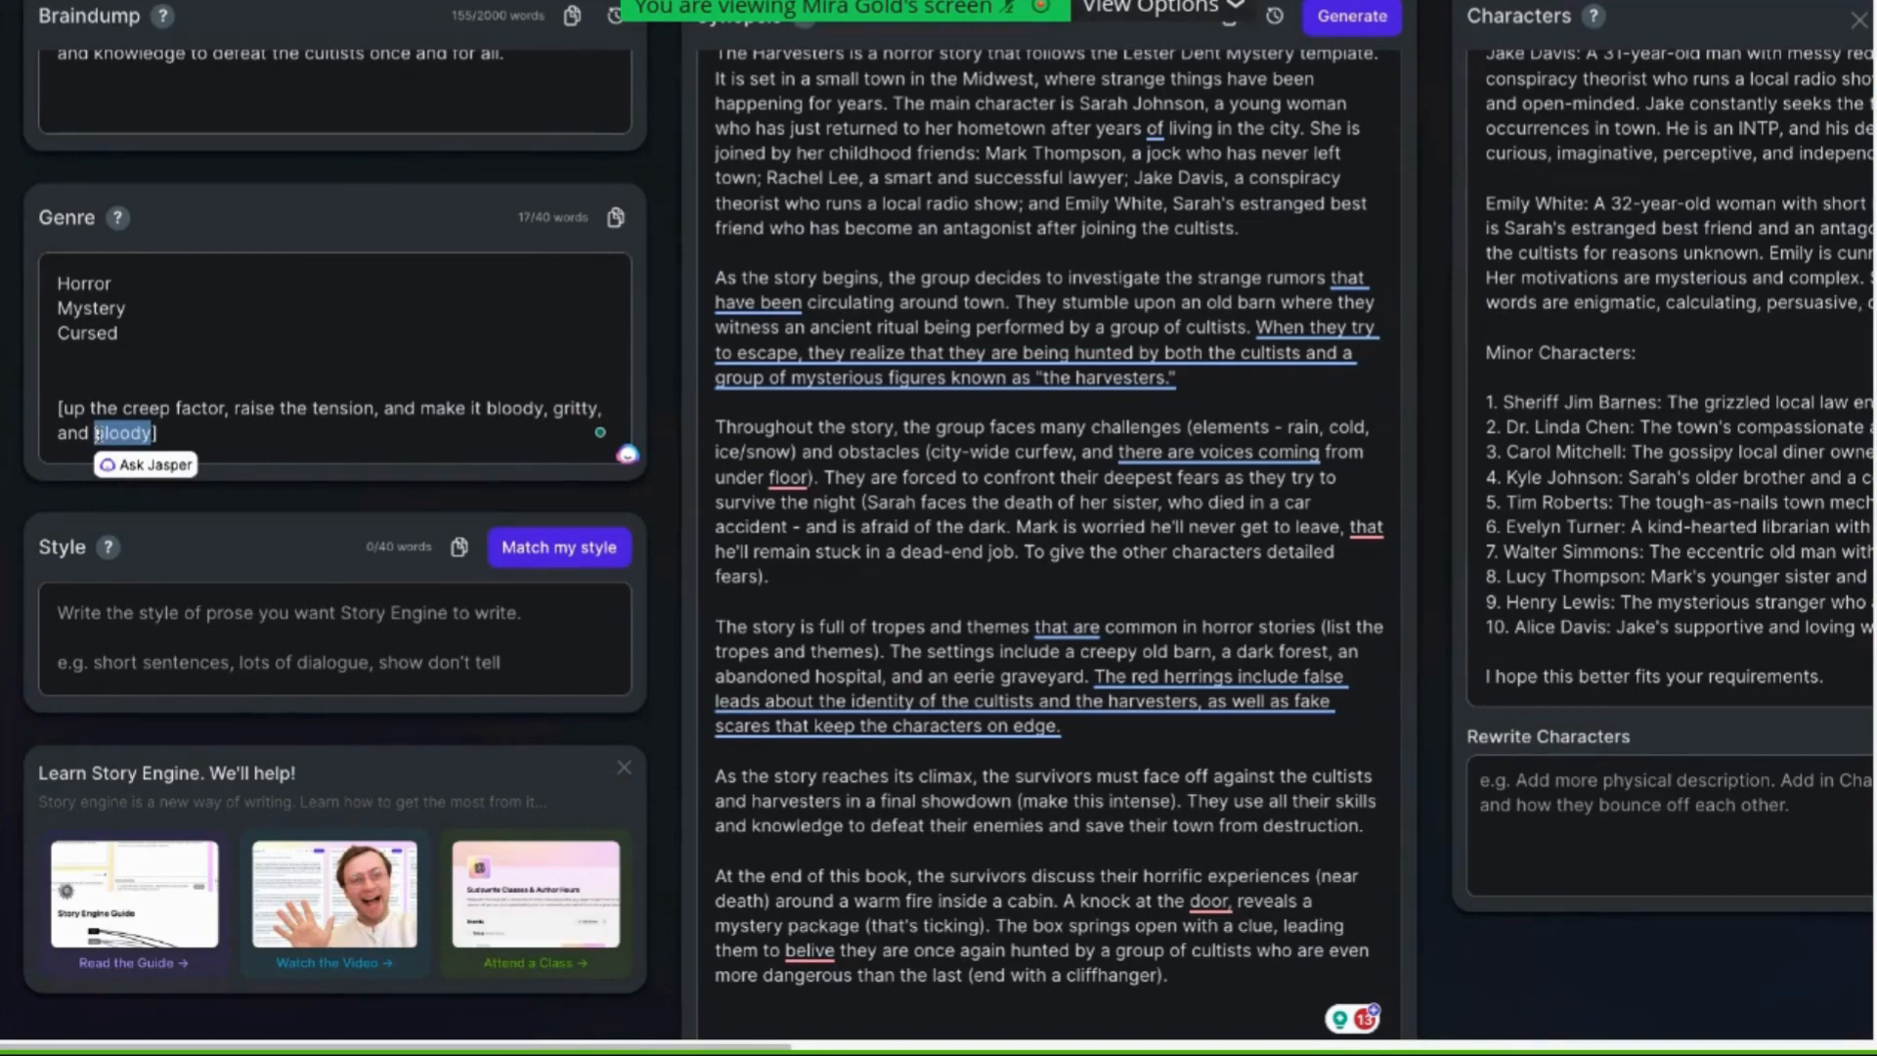
text(dark)
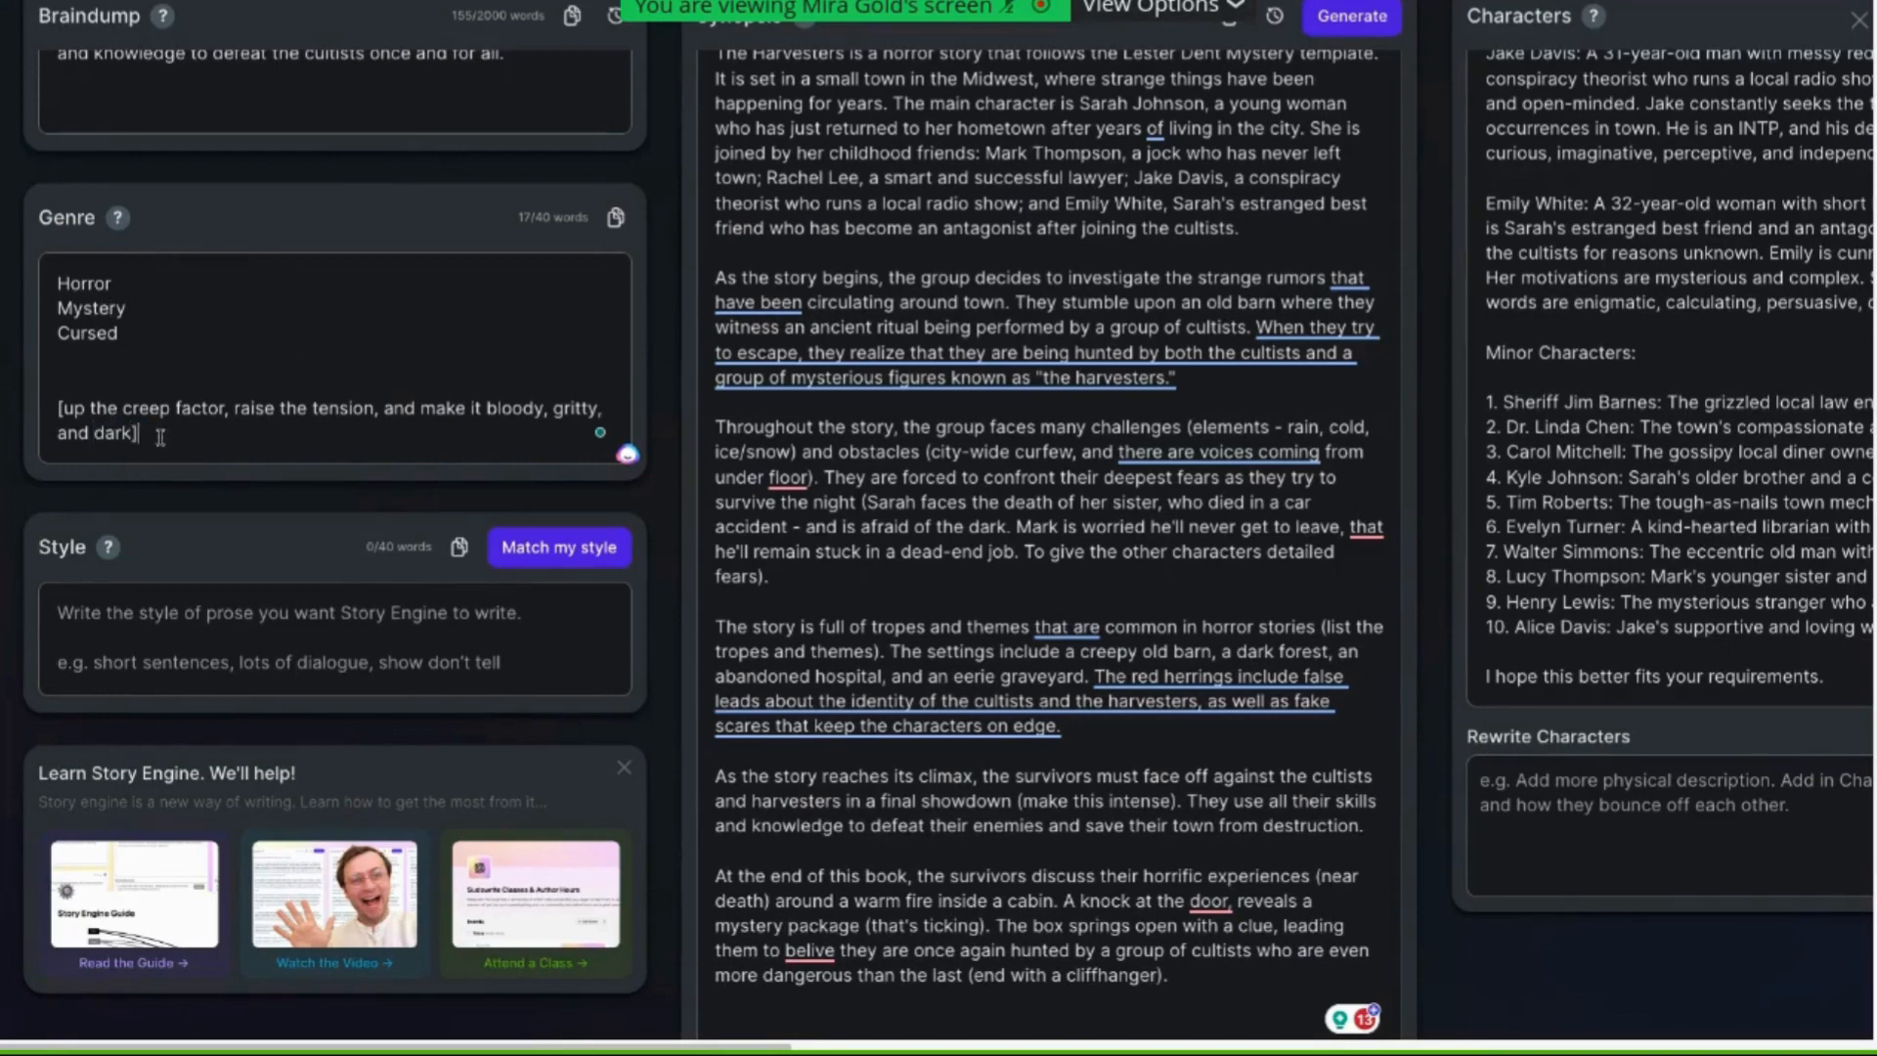
Generate the chapter outline from the synopsis prompt, characters and genres
drag(140, 433, 53, 399)
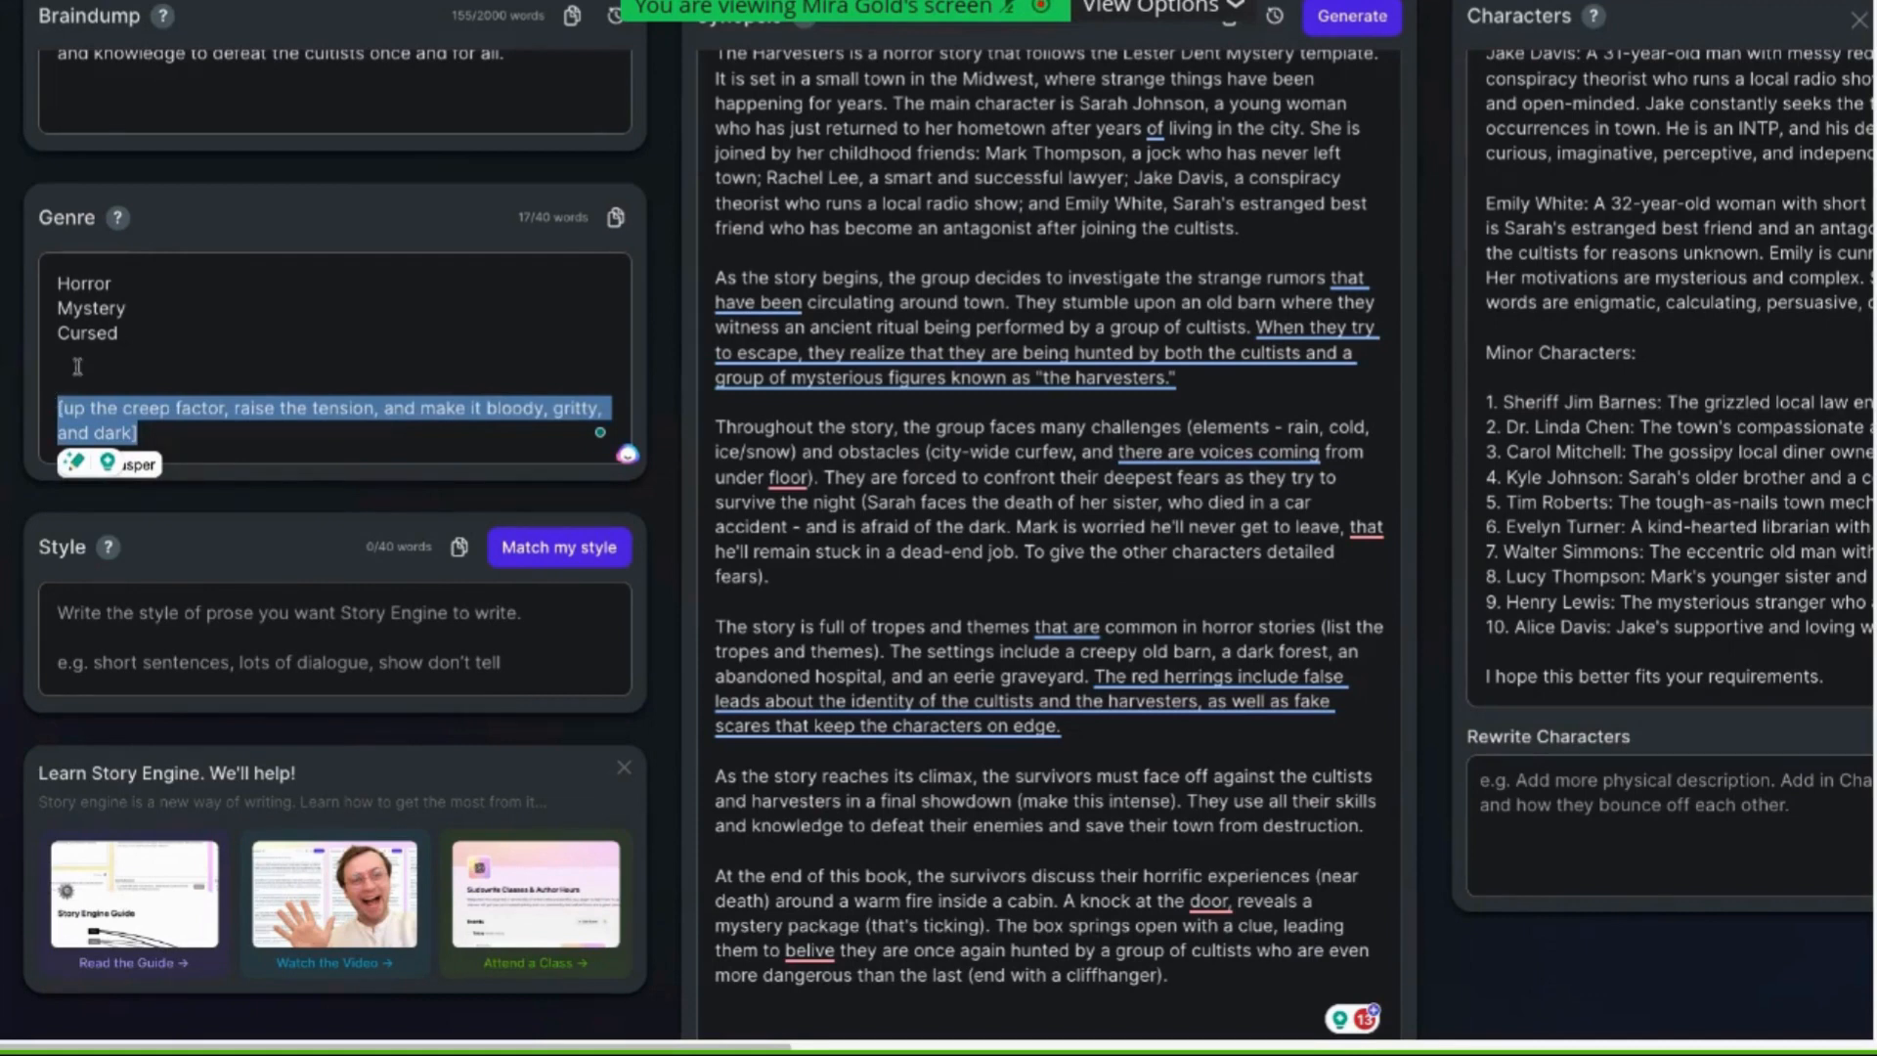
scroll(1120, 399, right, 1)
scroll(1121, 399, up, 6)
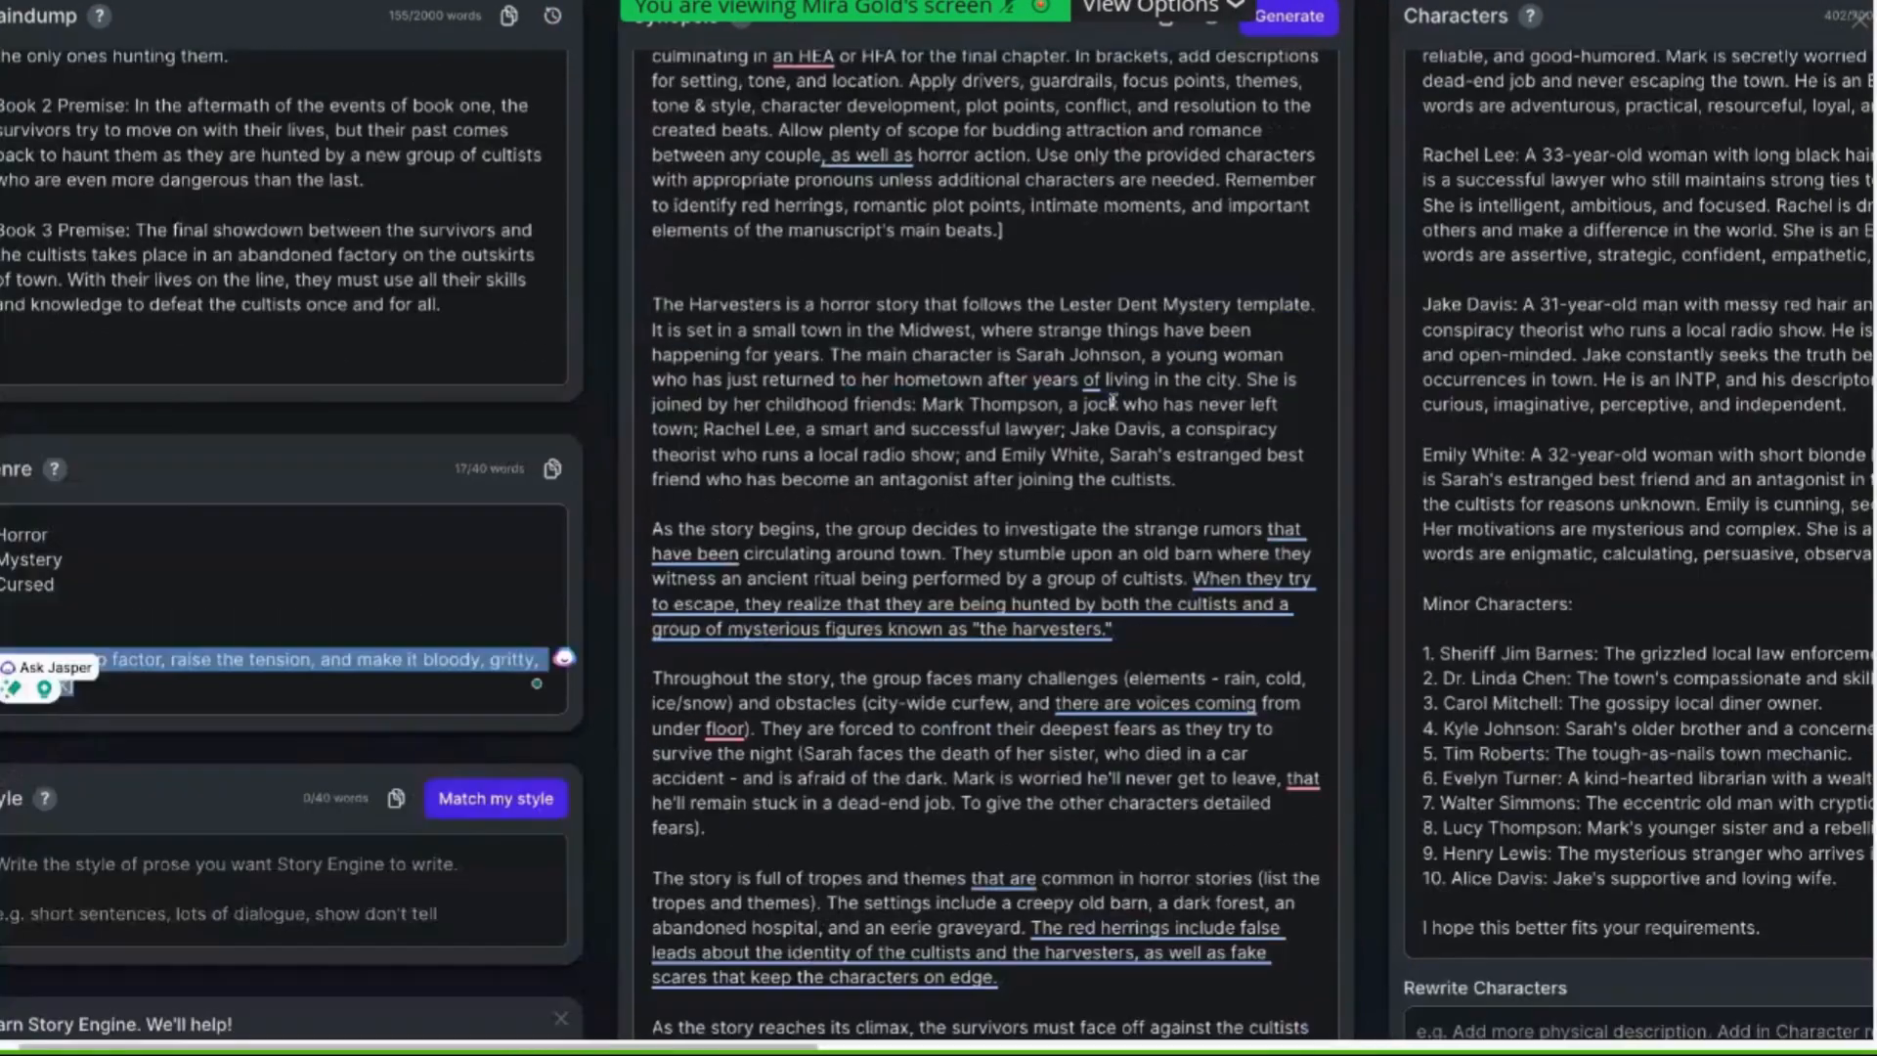
scroll(1114, 402, right, 1)
scroll(1114, 401, right, 10)
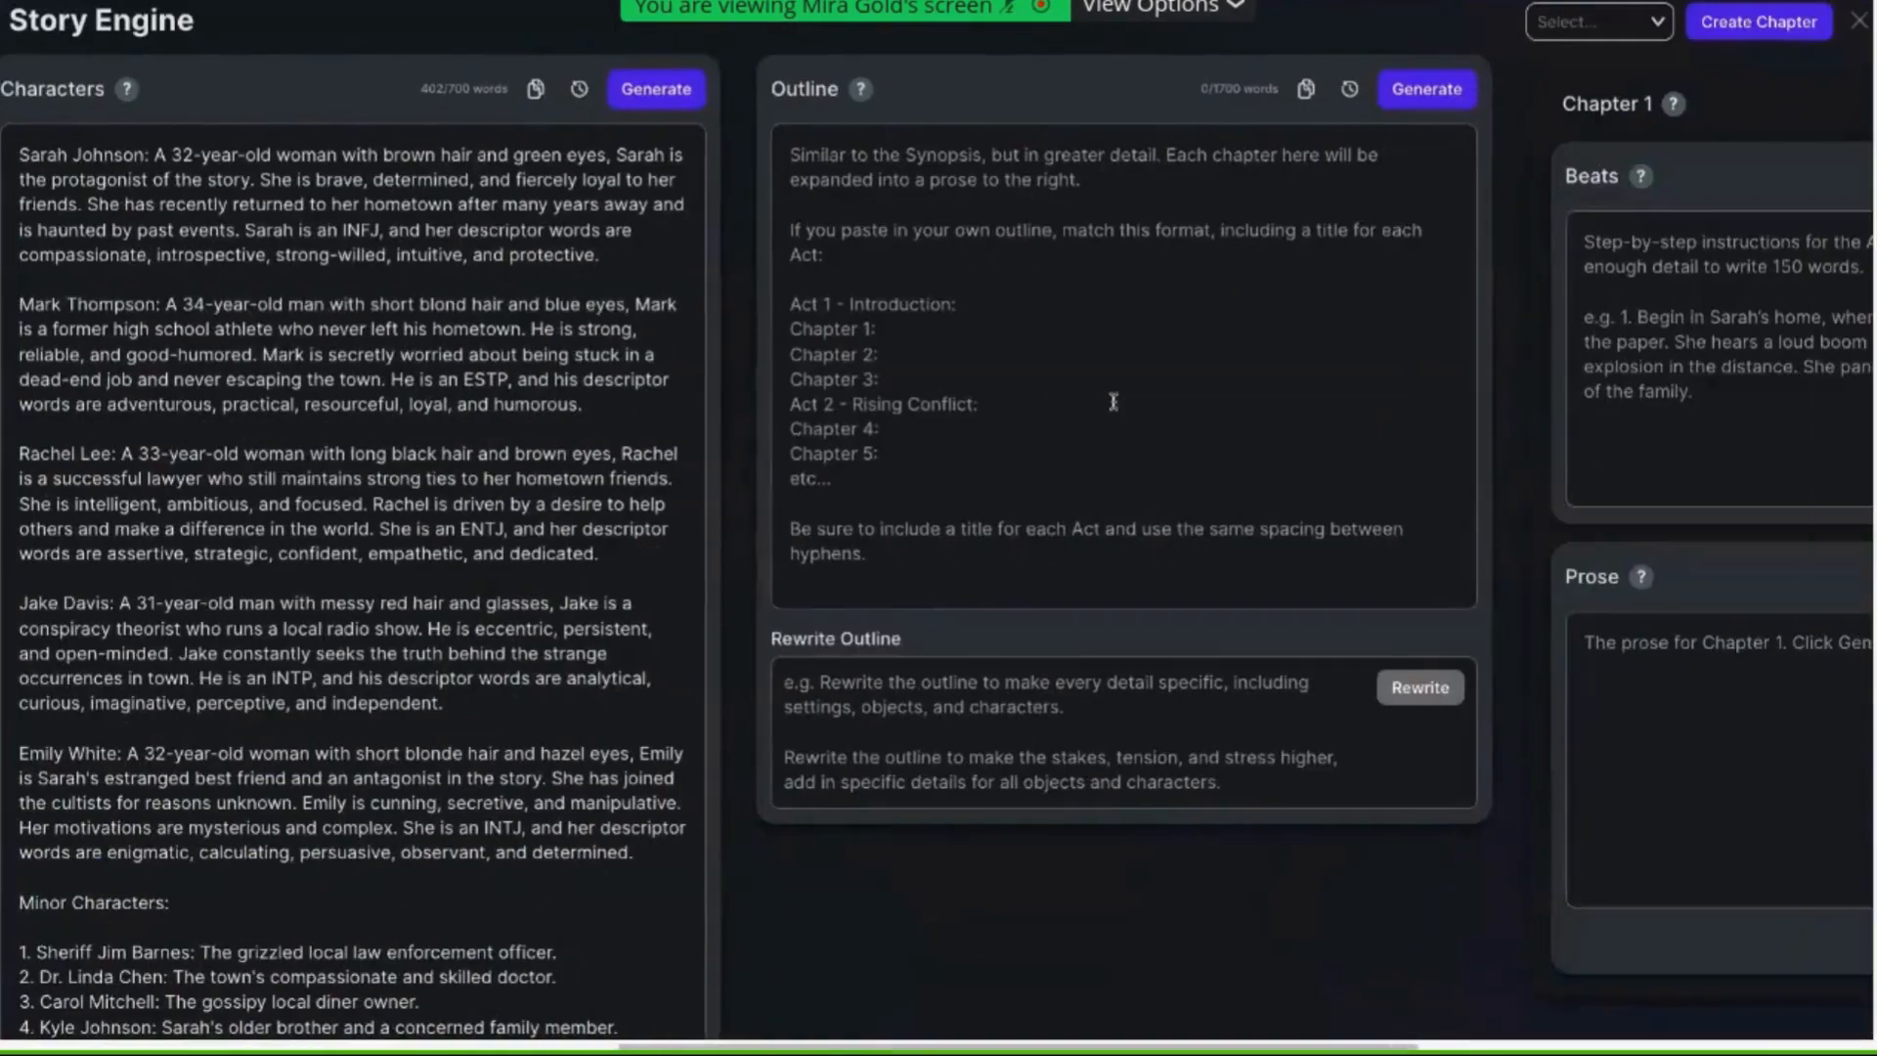
click(1096, 336)
scroll(1095, 333, left, 6)
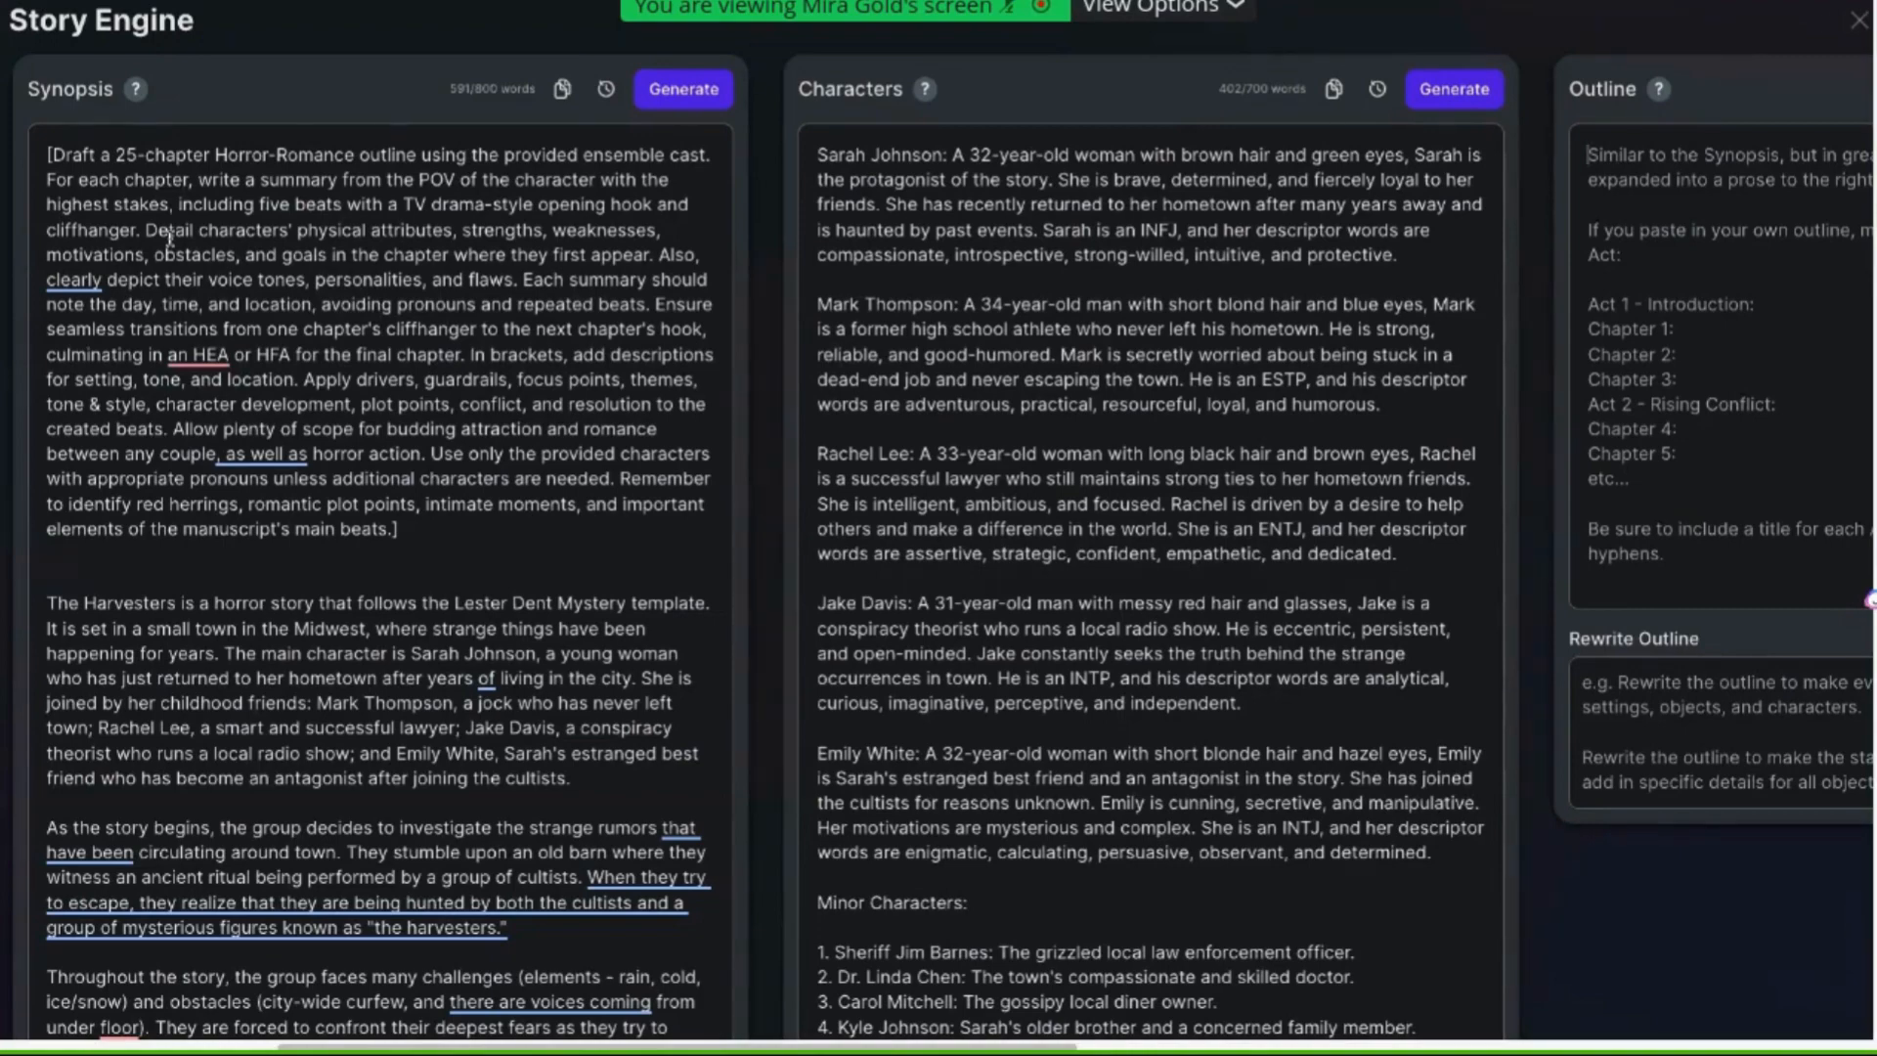
scroll(170, 239, right, 1)
scroll(170, 240, left, 1)
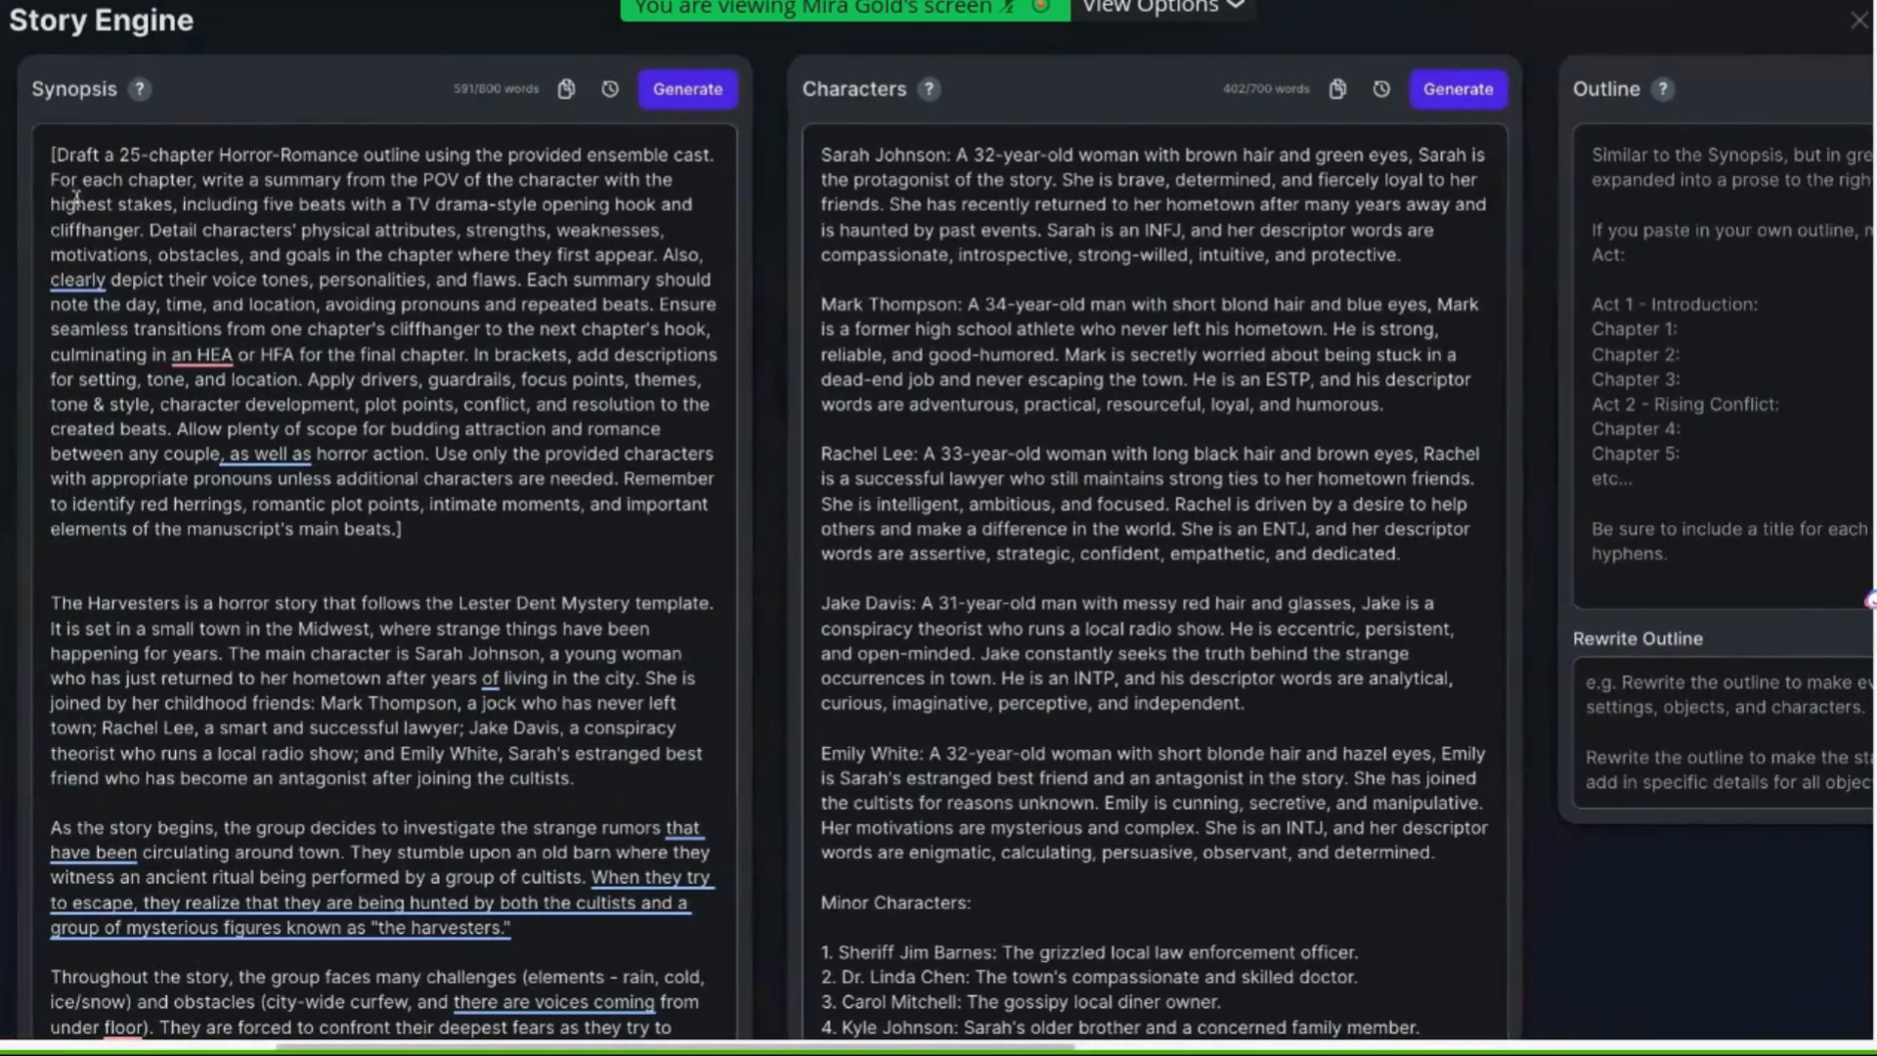
scroll(196, 186, left, 1)
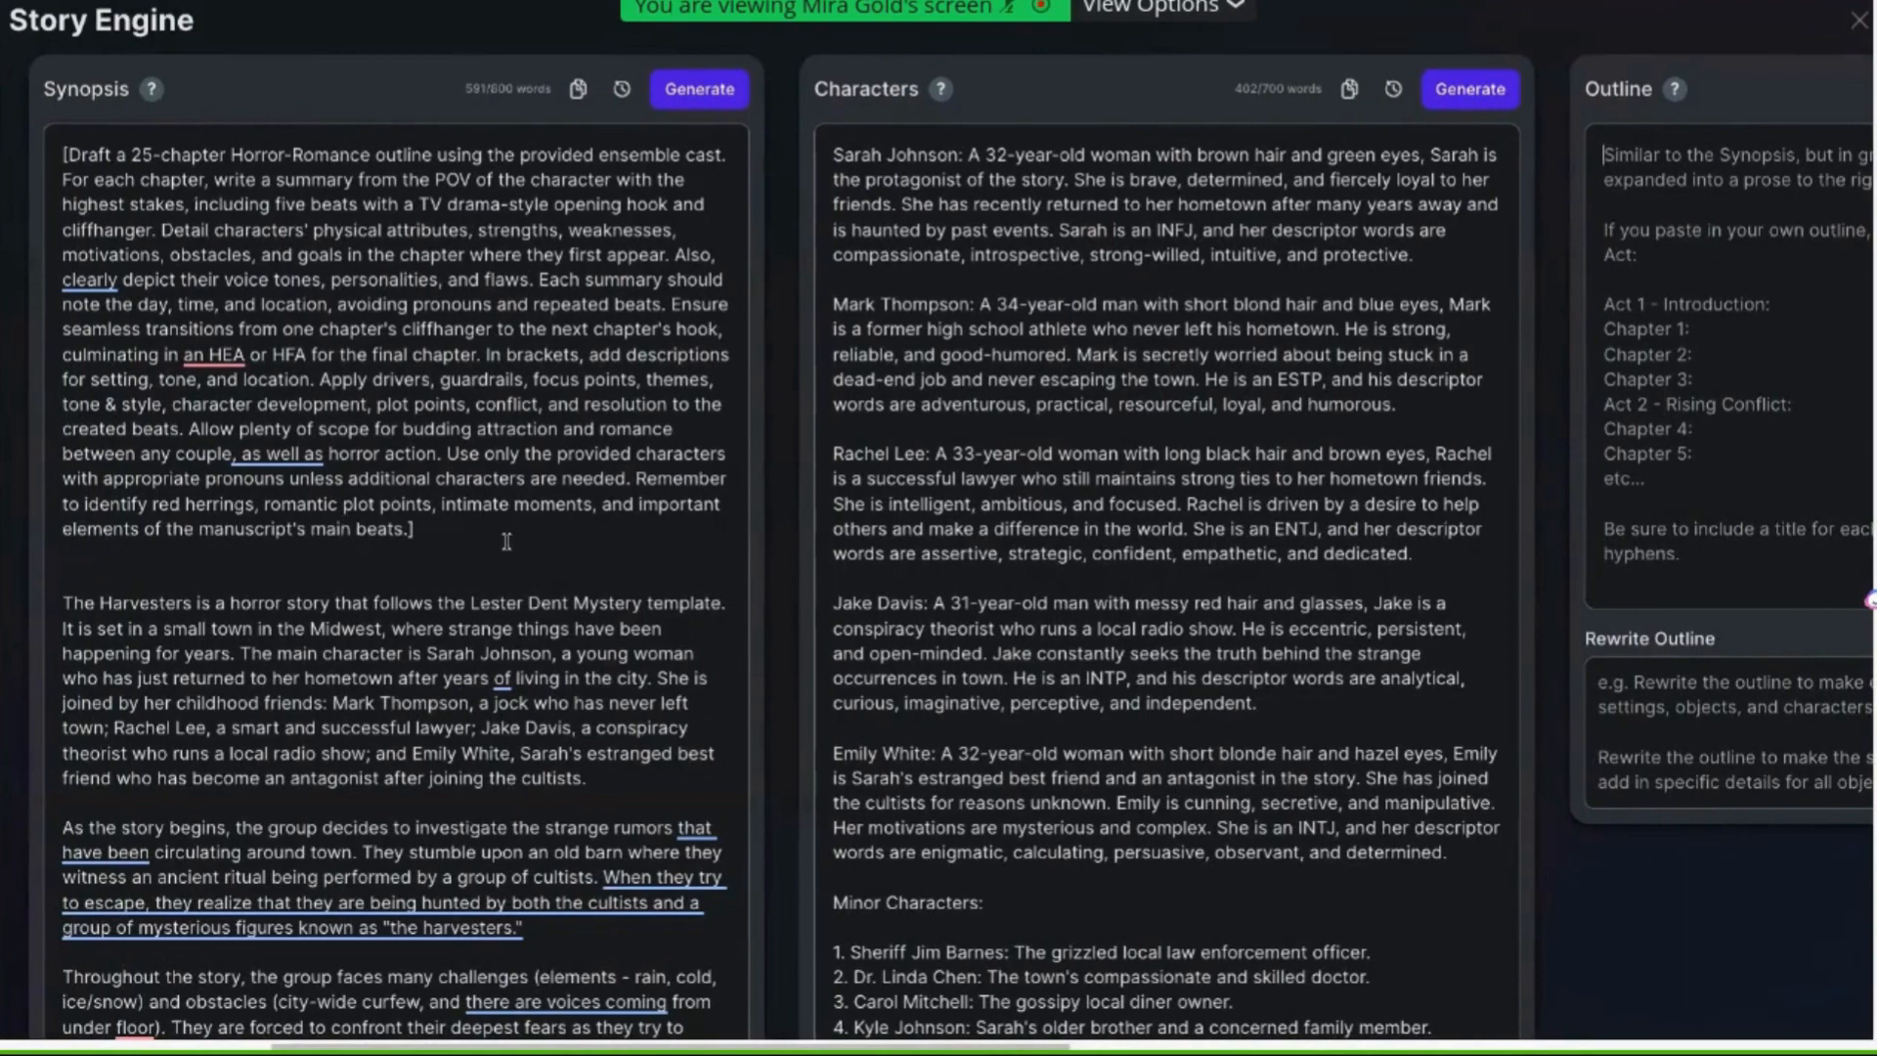
drag(423, 498, 108, 207)
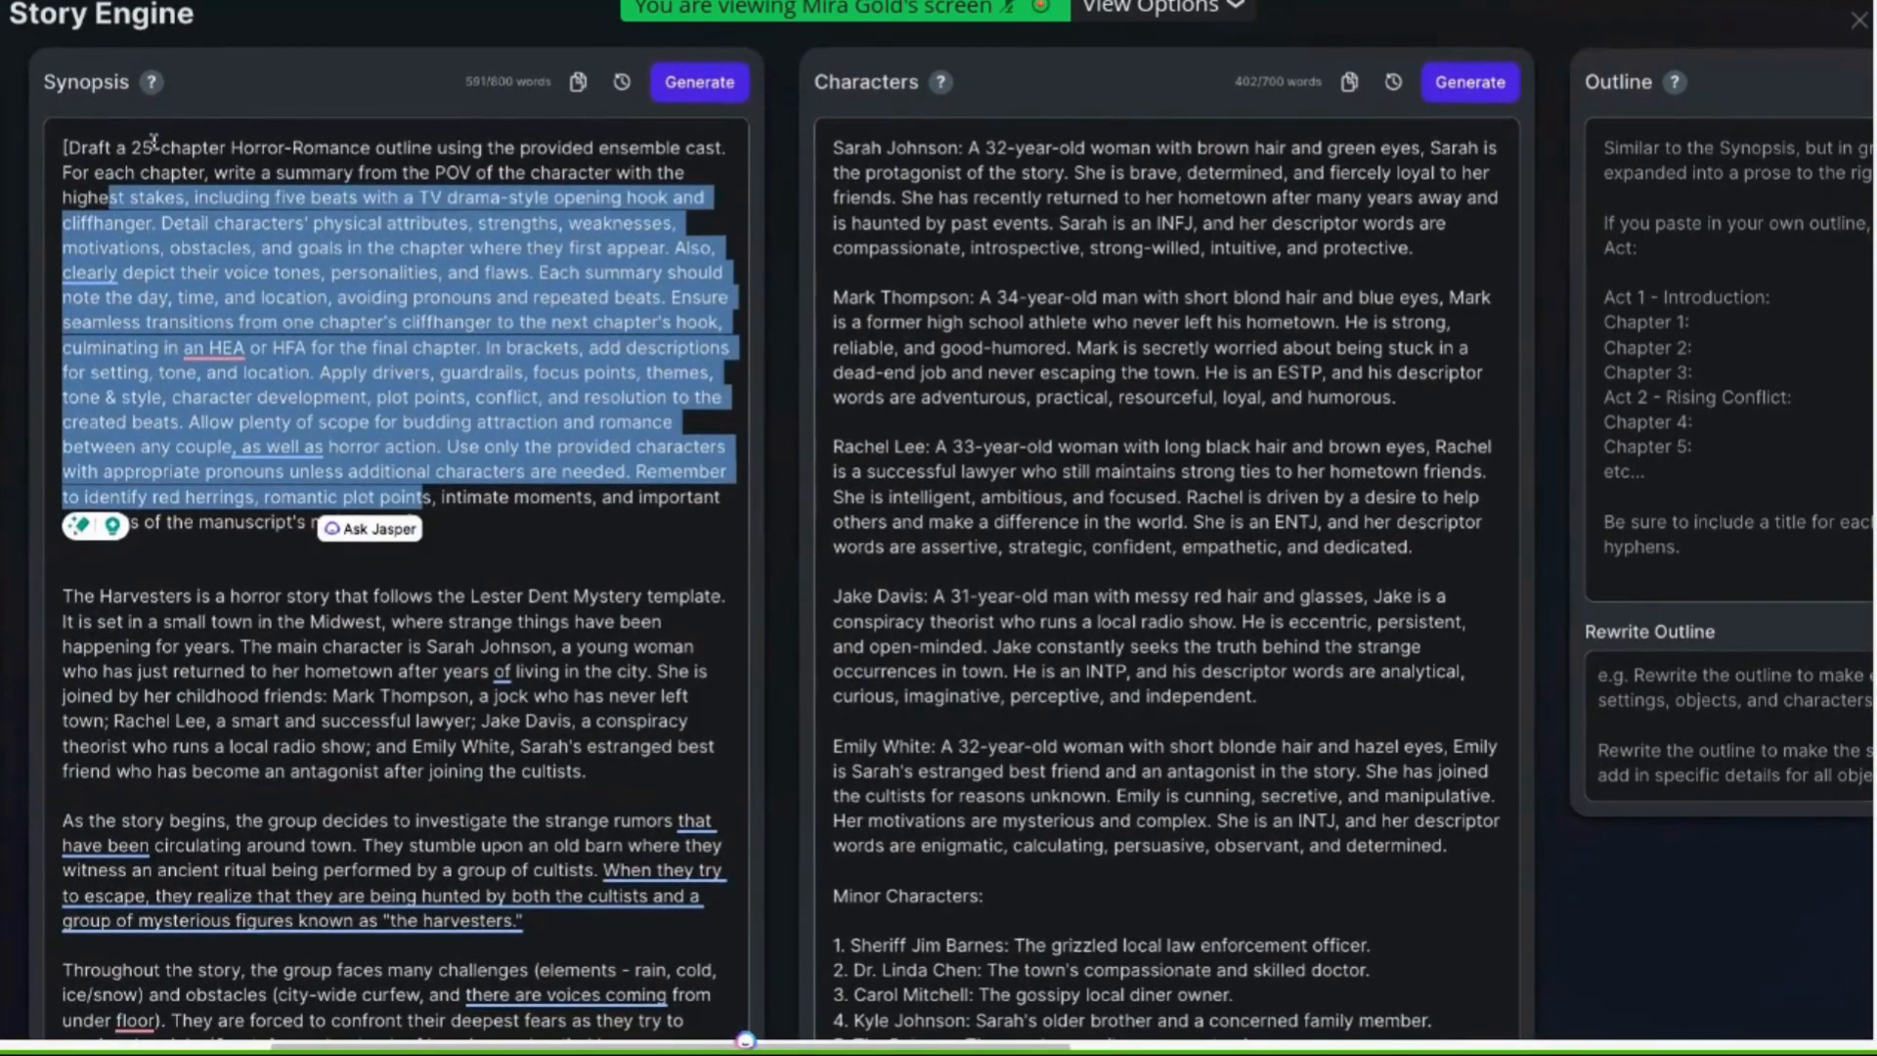
scroll(154, 143, right, 1)
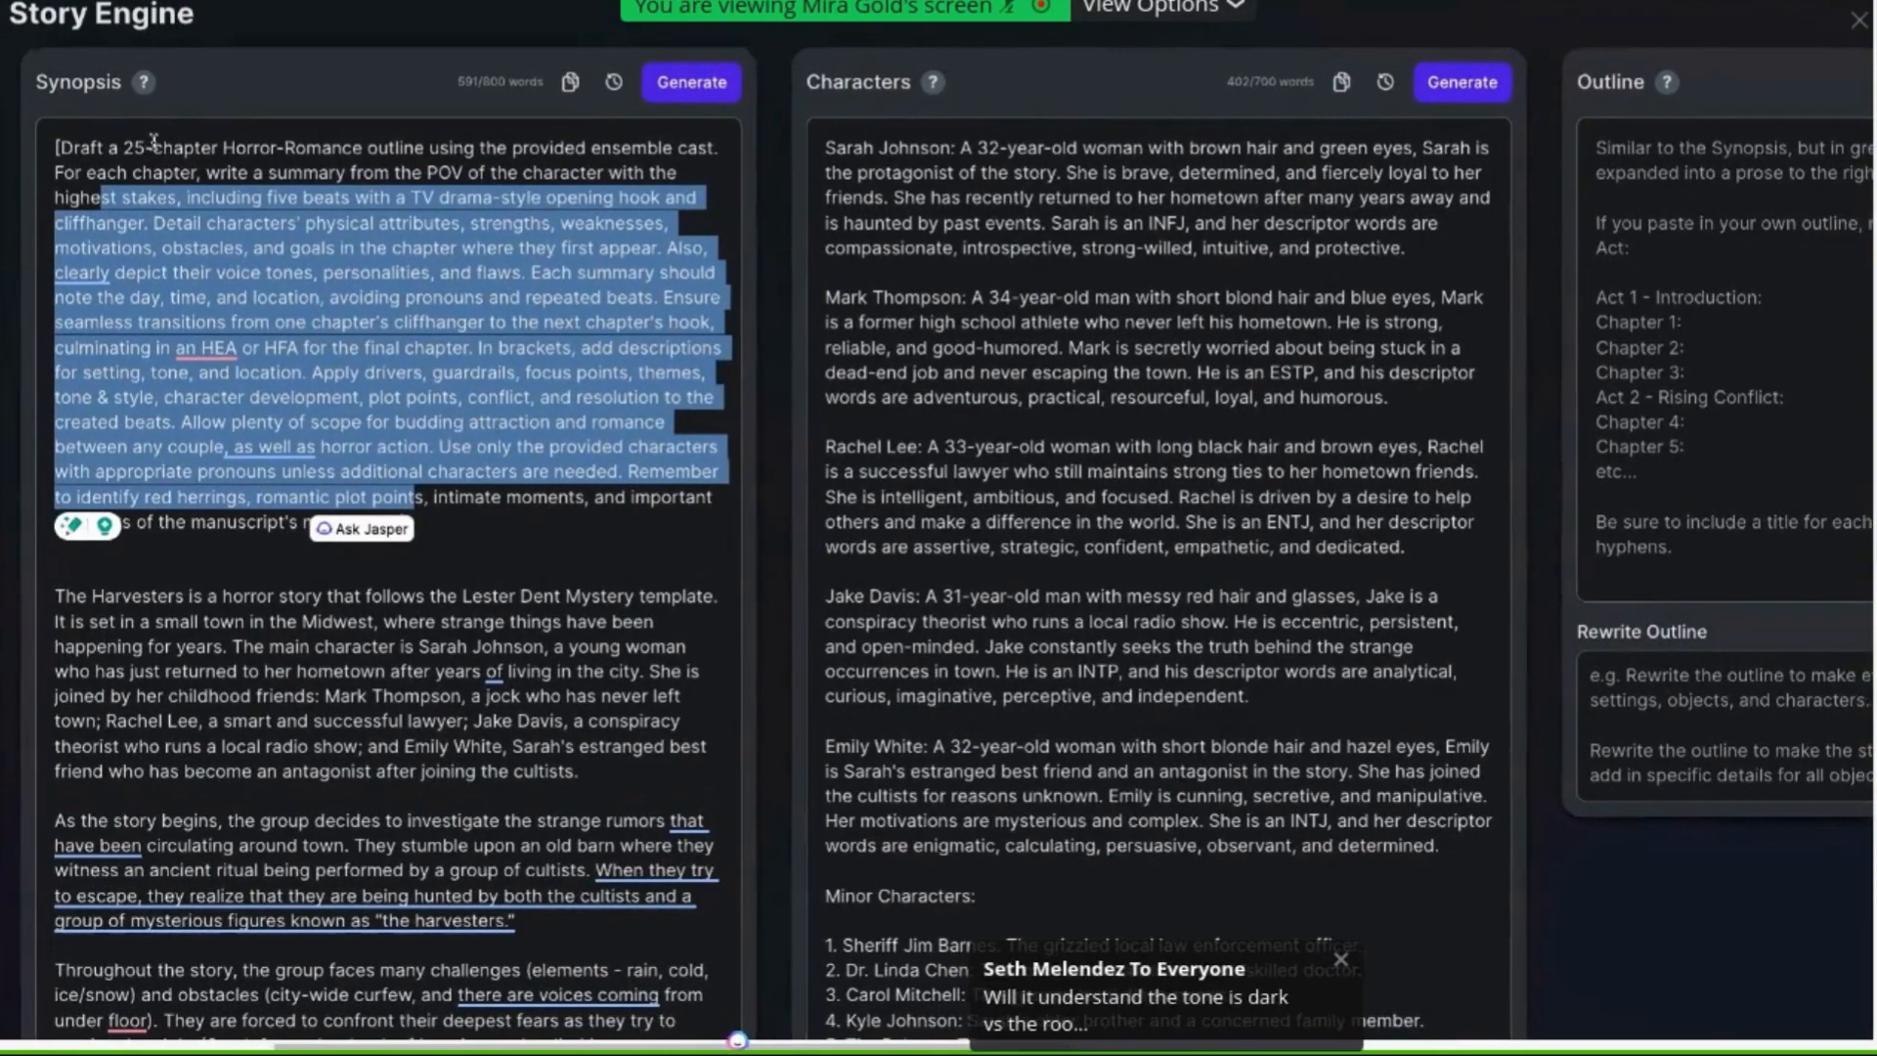
scroll(1080, 329, right, 5)
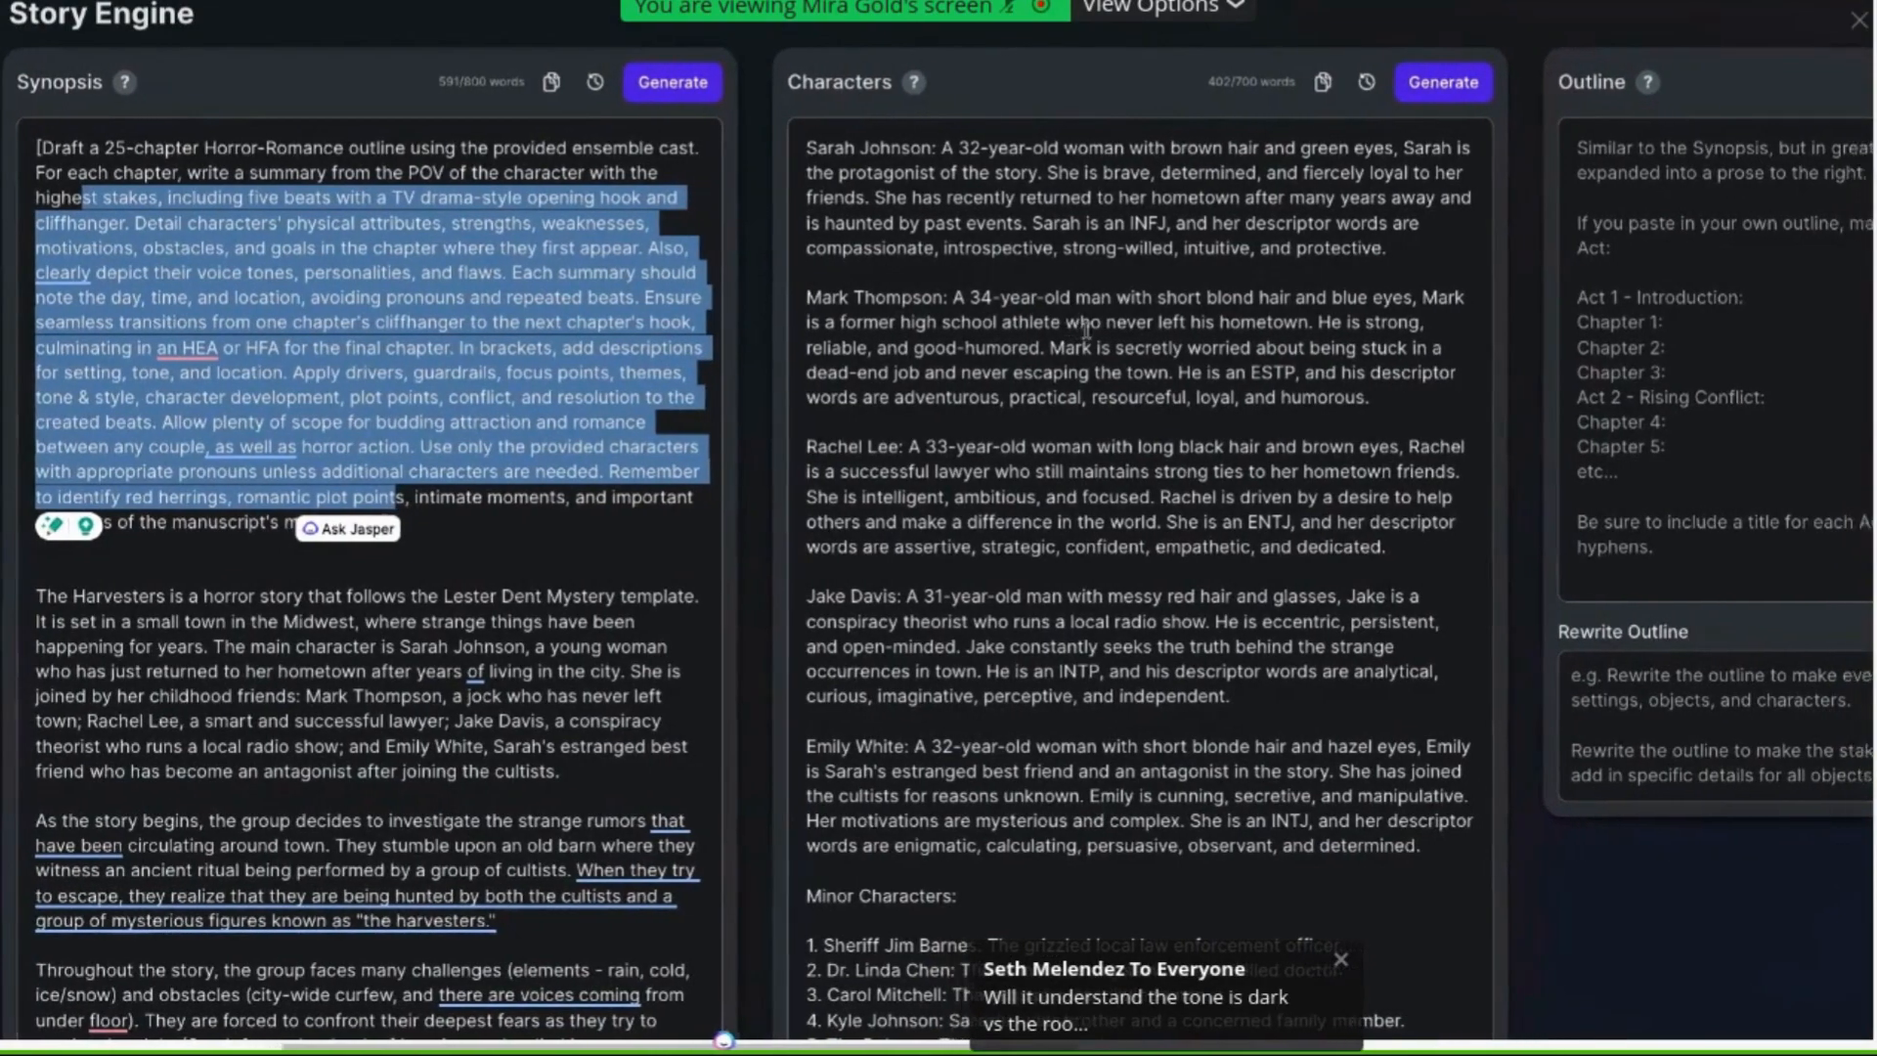
scroll(1078, 328, right, 3)
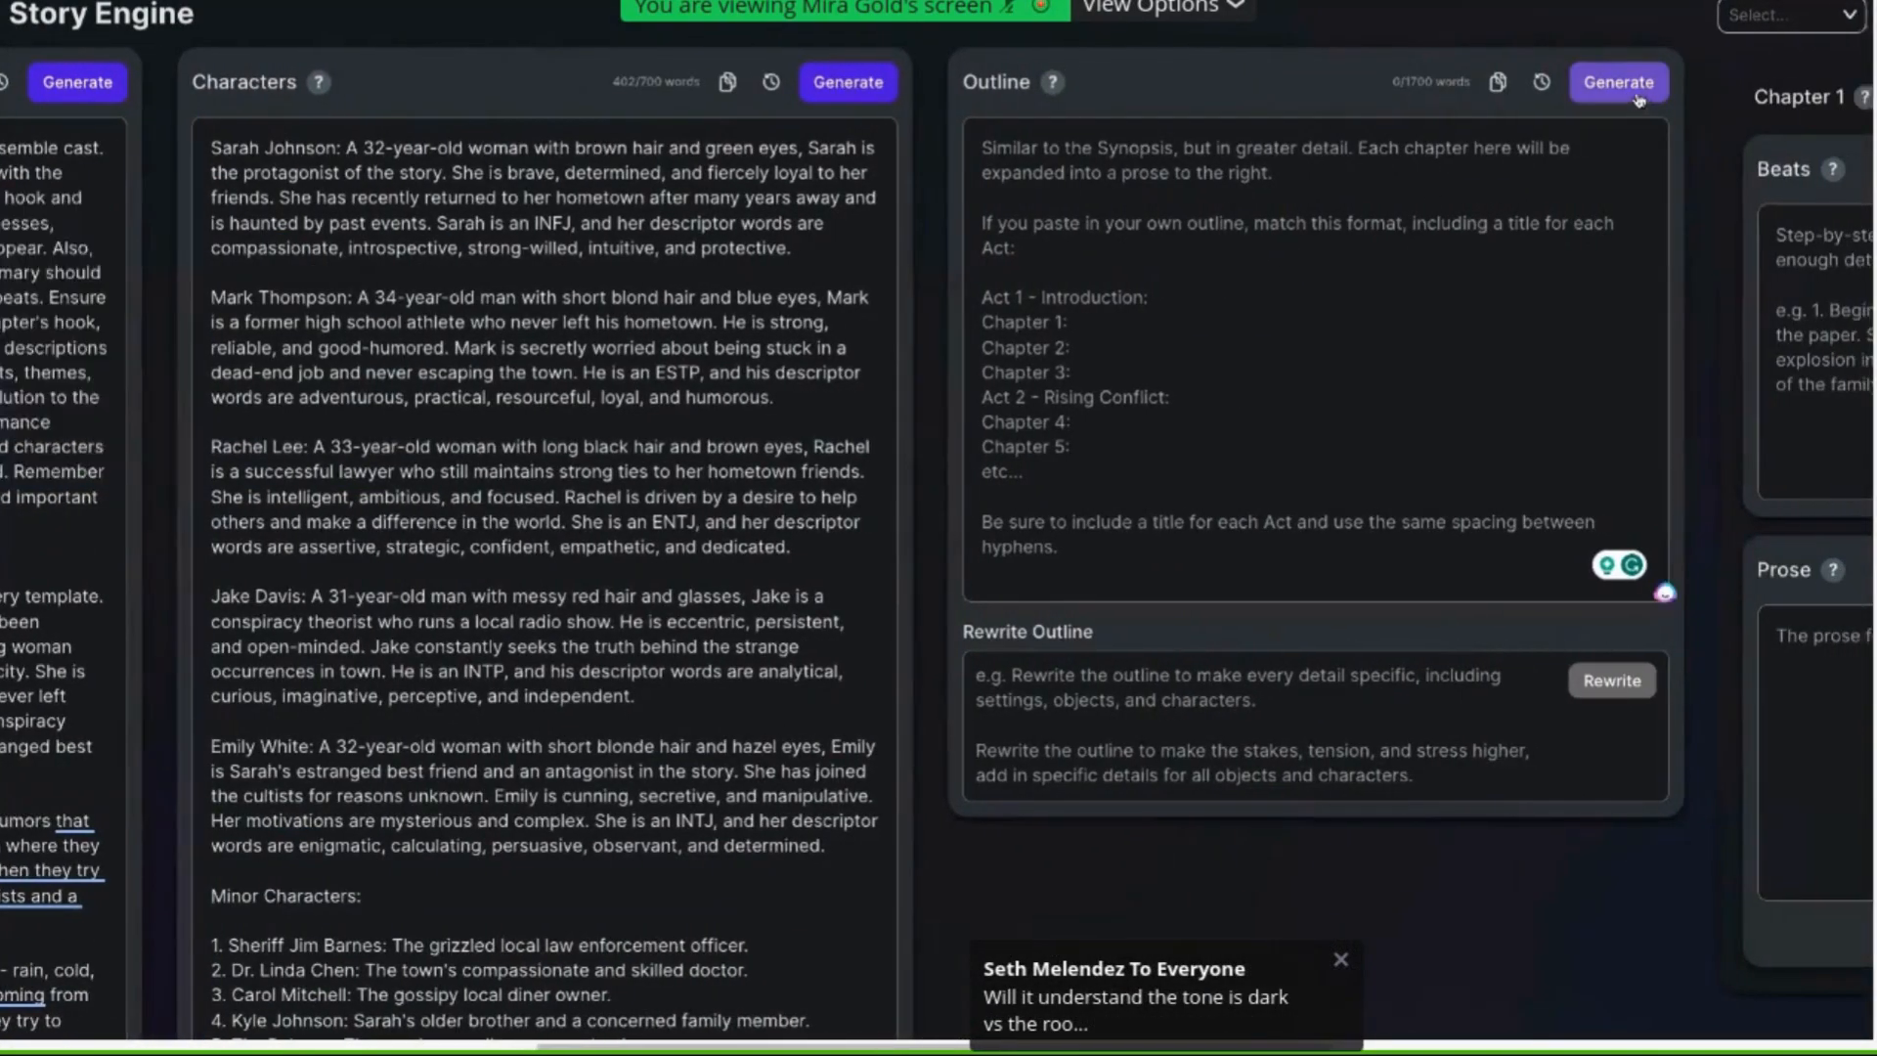
click(1637, 93)
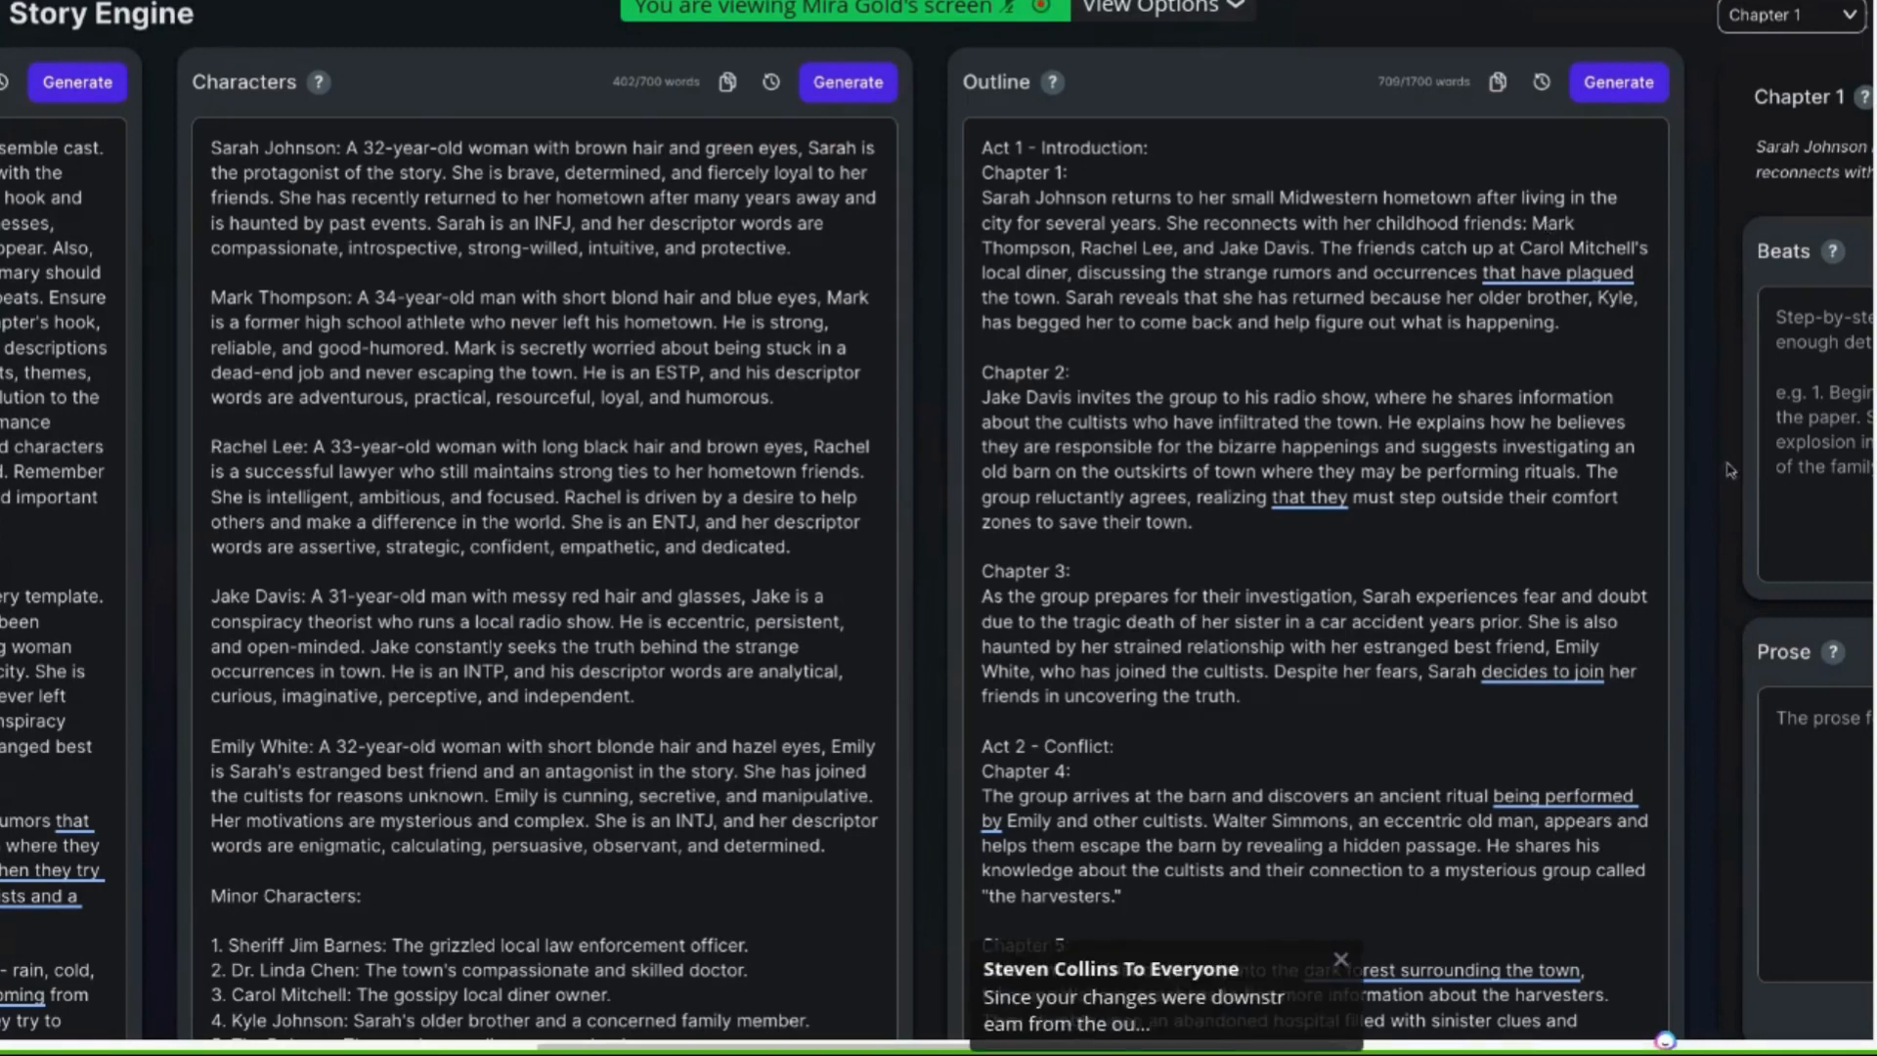
Read through the generated chapters, comparing their summaries with the character descriptions
drag(299, 398, 772, 397)
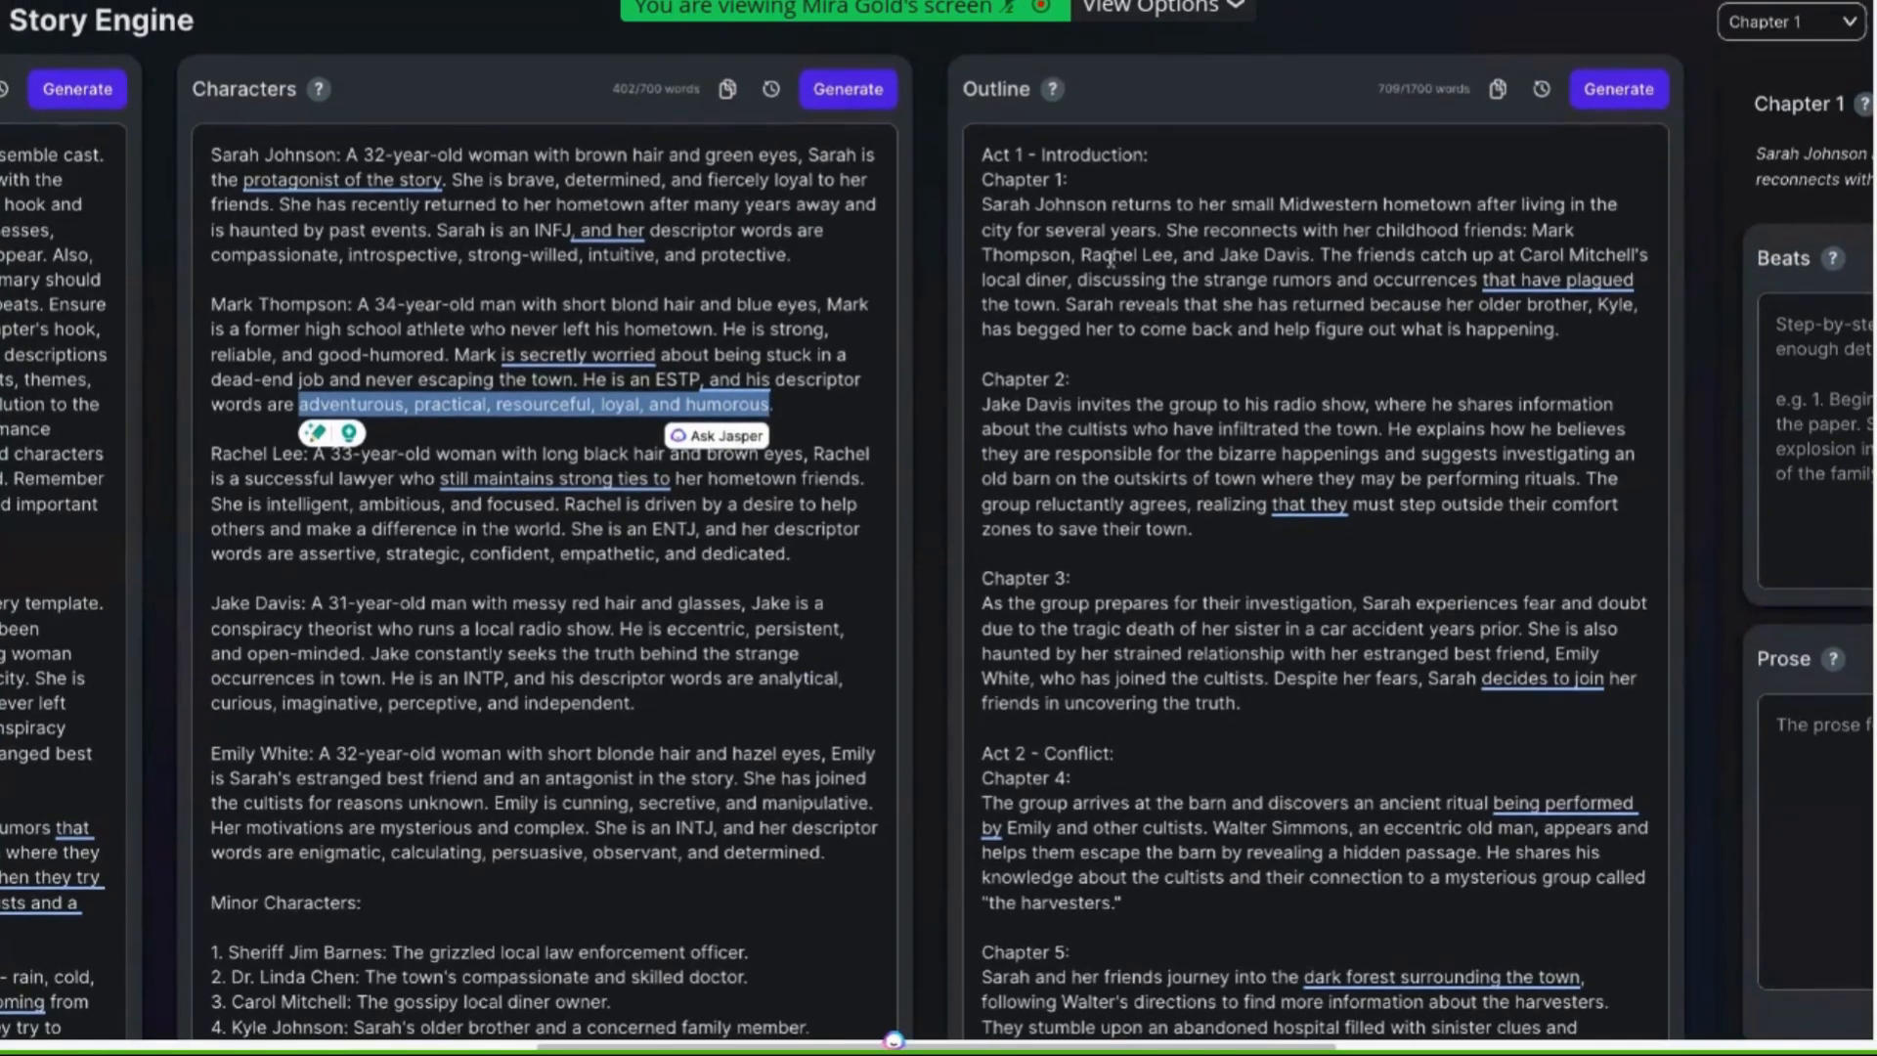
click(1111, 257)
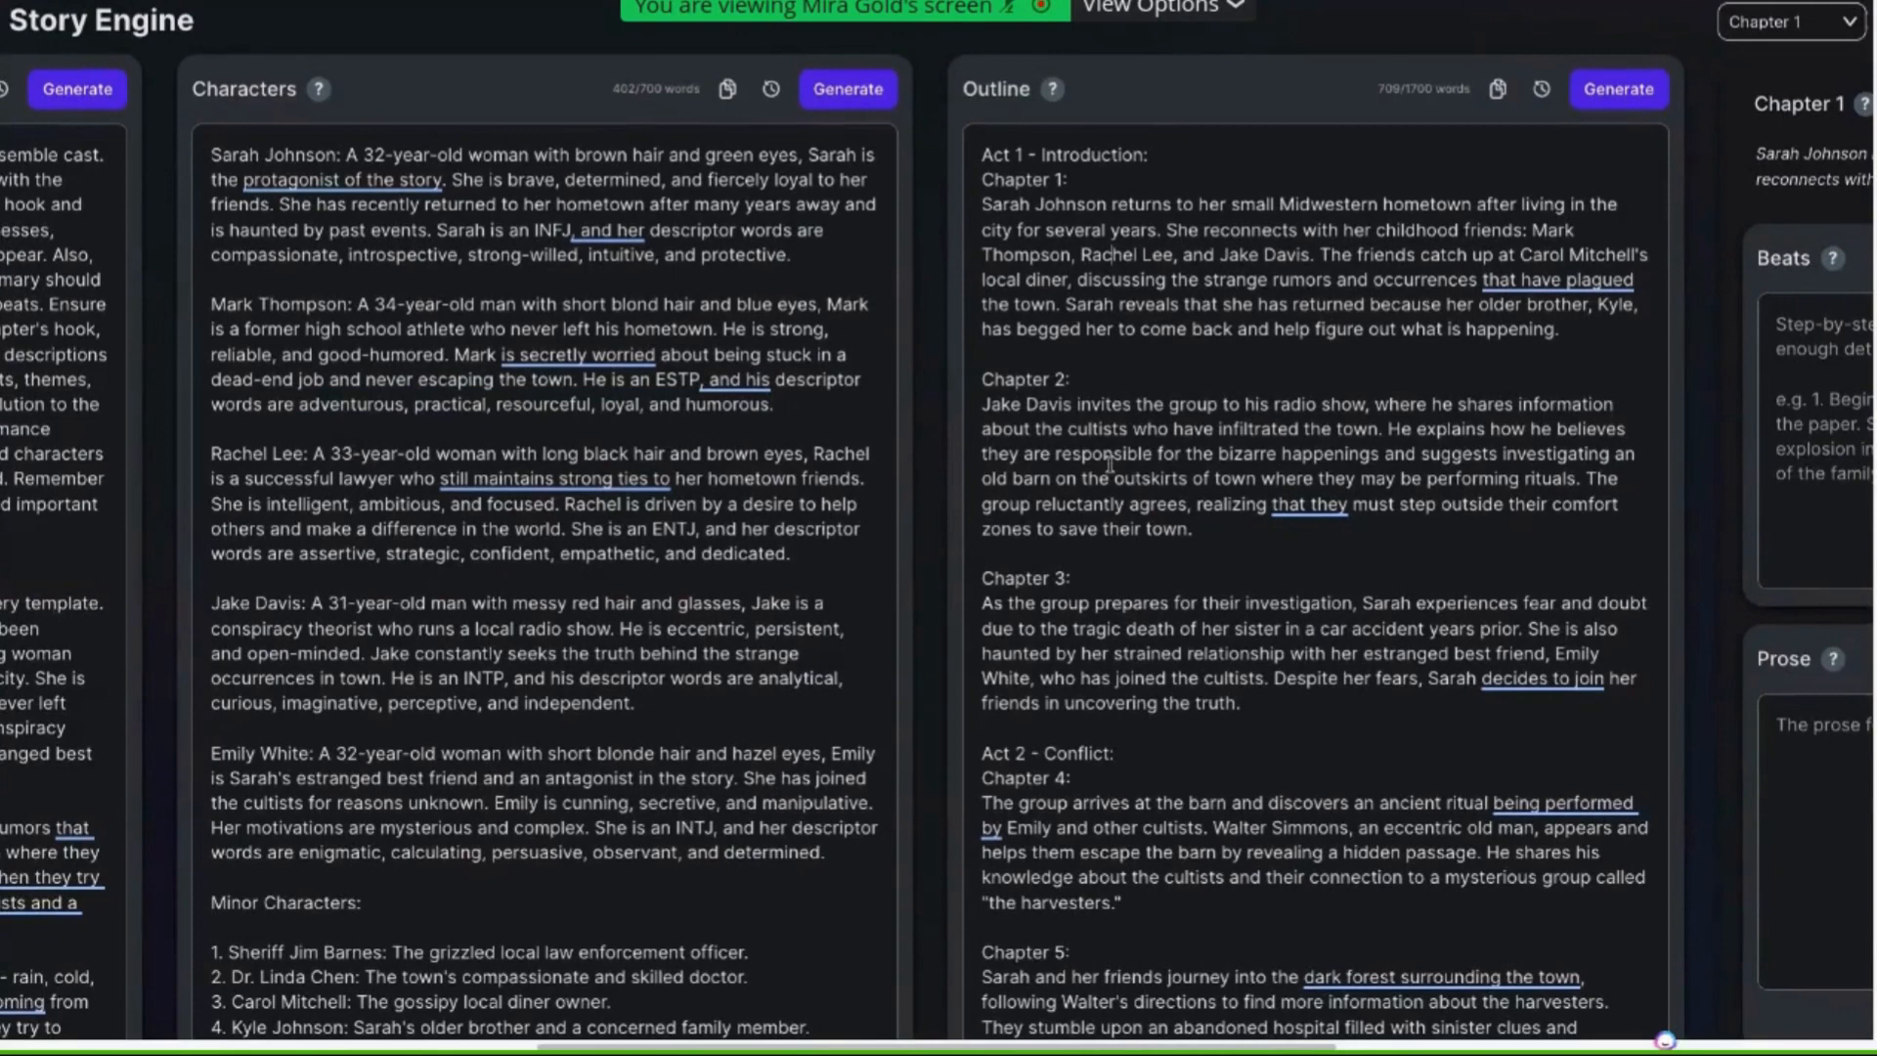
drag(1377, 89, 1422, 90)
click(1332, 244)
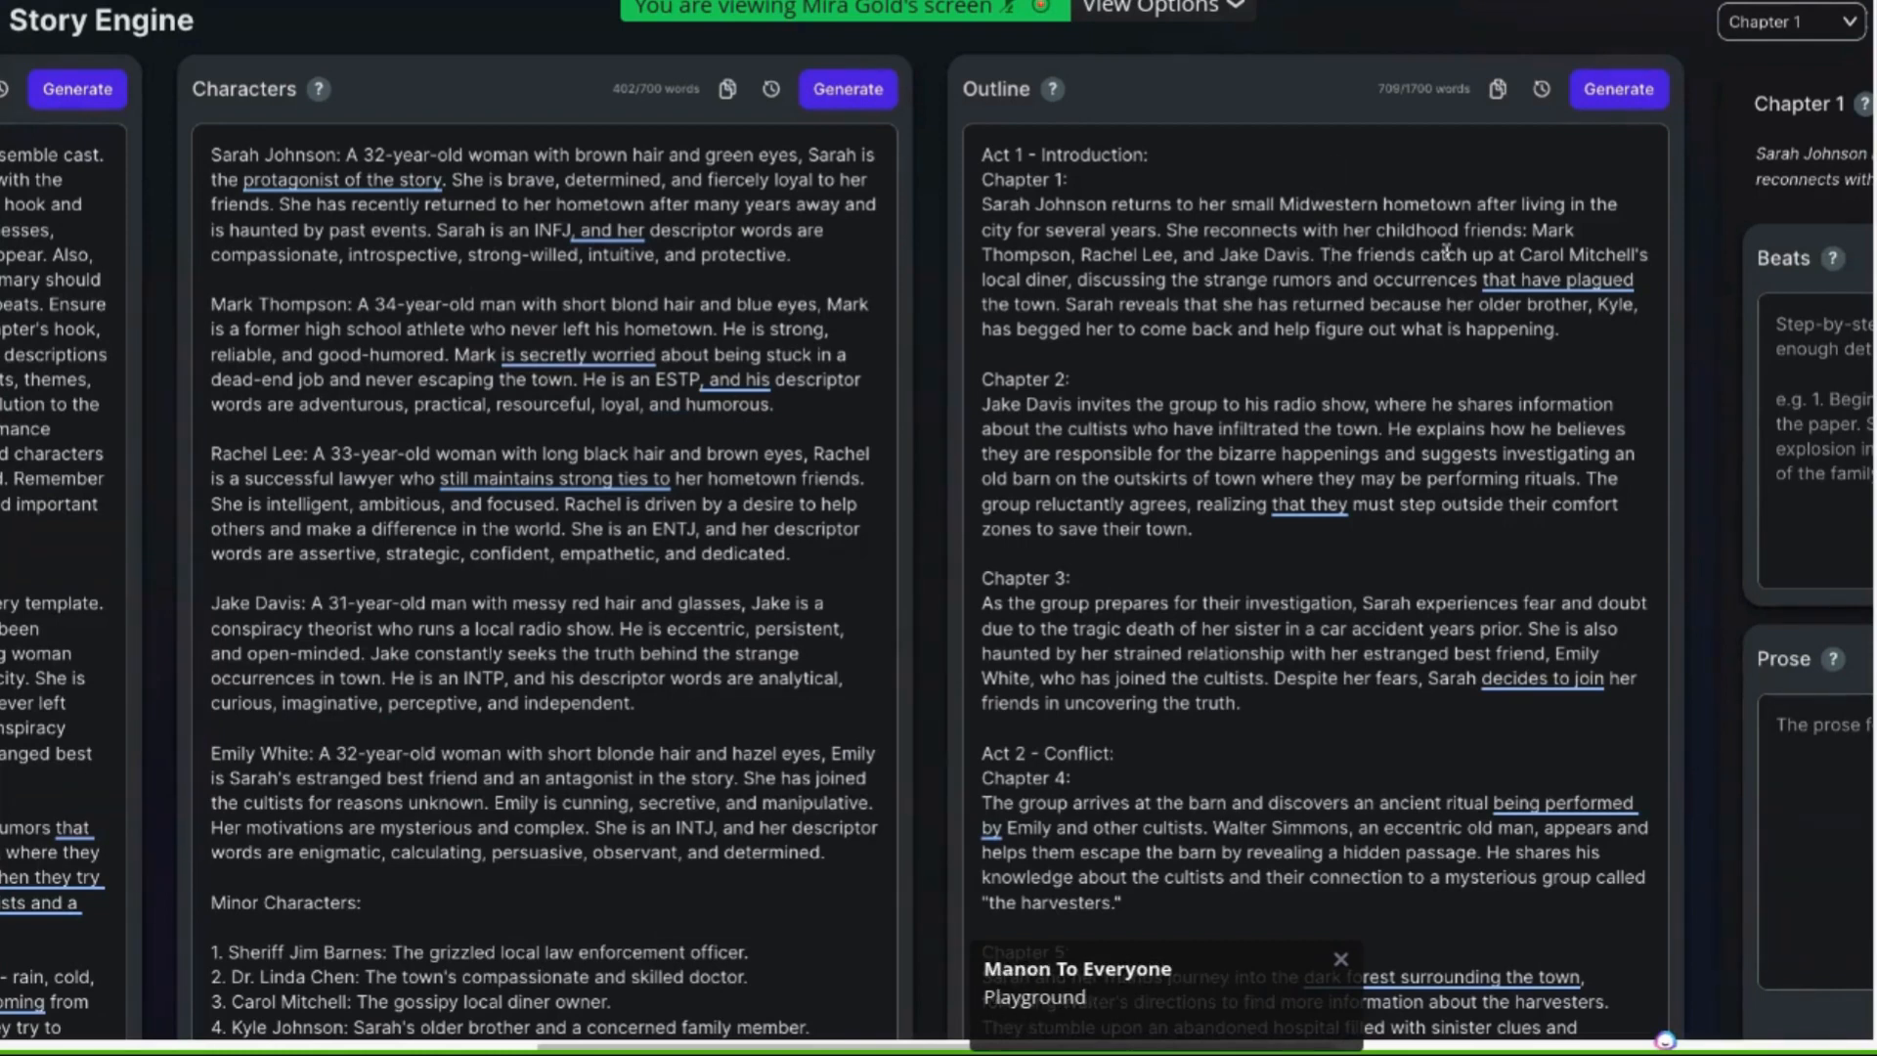
scroll(1446, 250, right, 1)
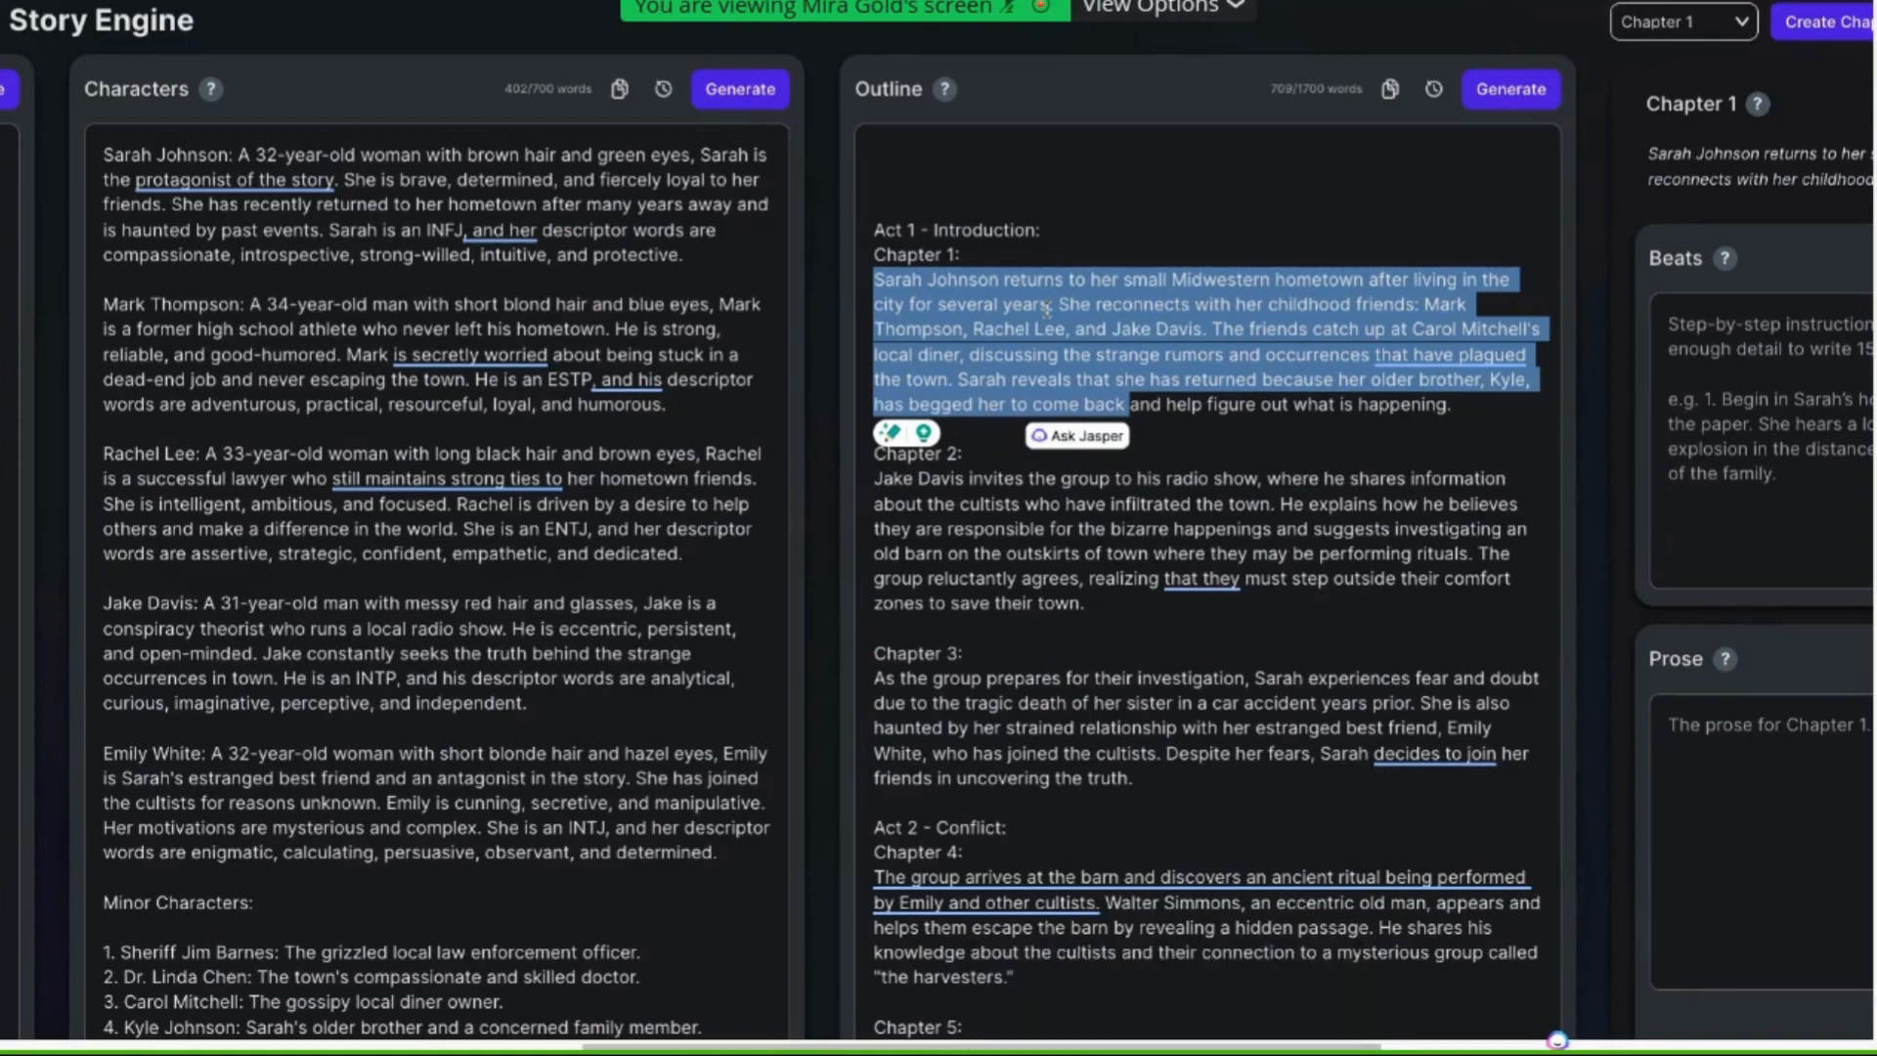
click(1426, 703)
mouse_move(1424, 703)
mouse_down()
mouse_move(1425, 728)
mouse_move(1369, 728)
mouse_move(1437, 729)
mouse_up()
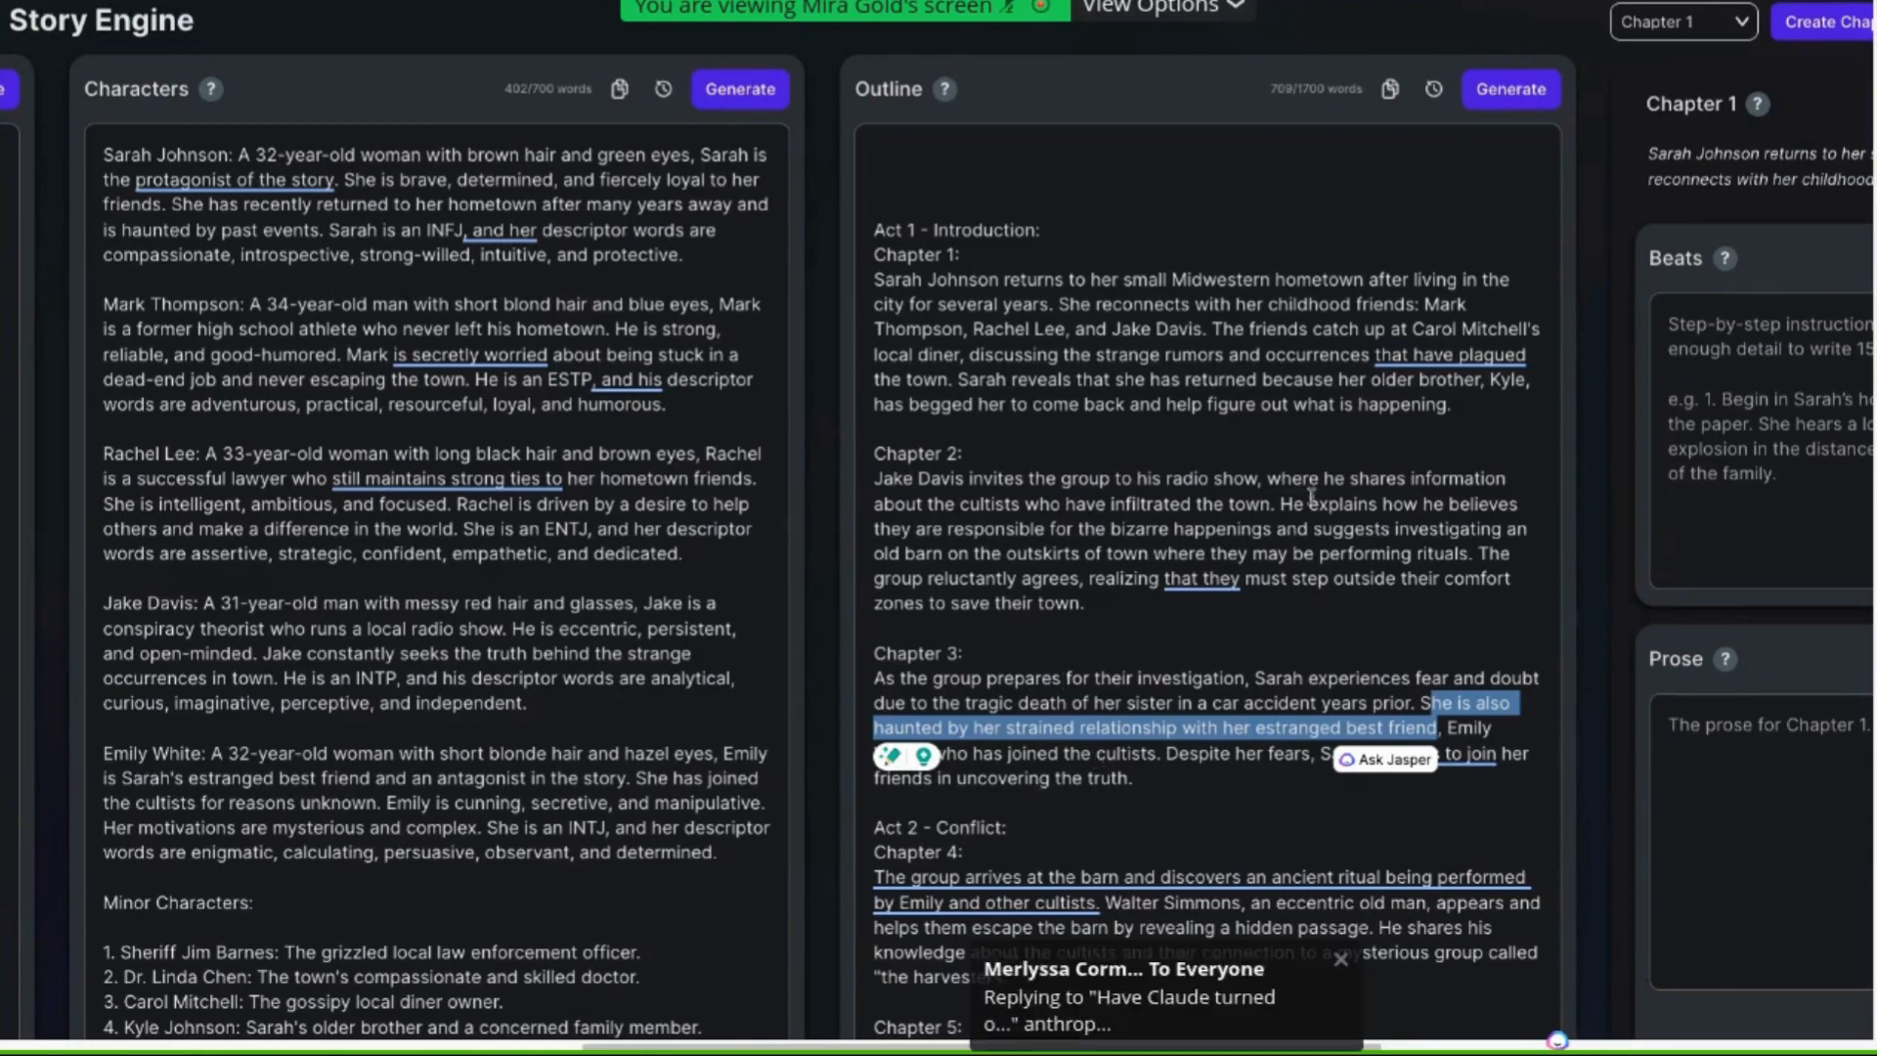
drag(1282, 503, 1472, 554)
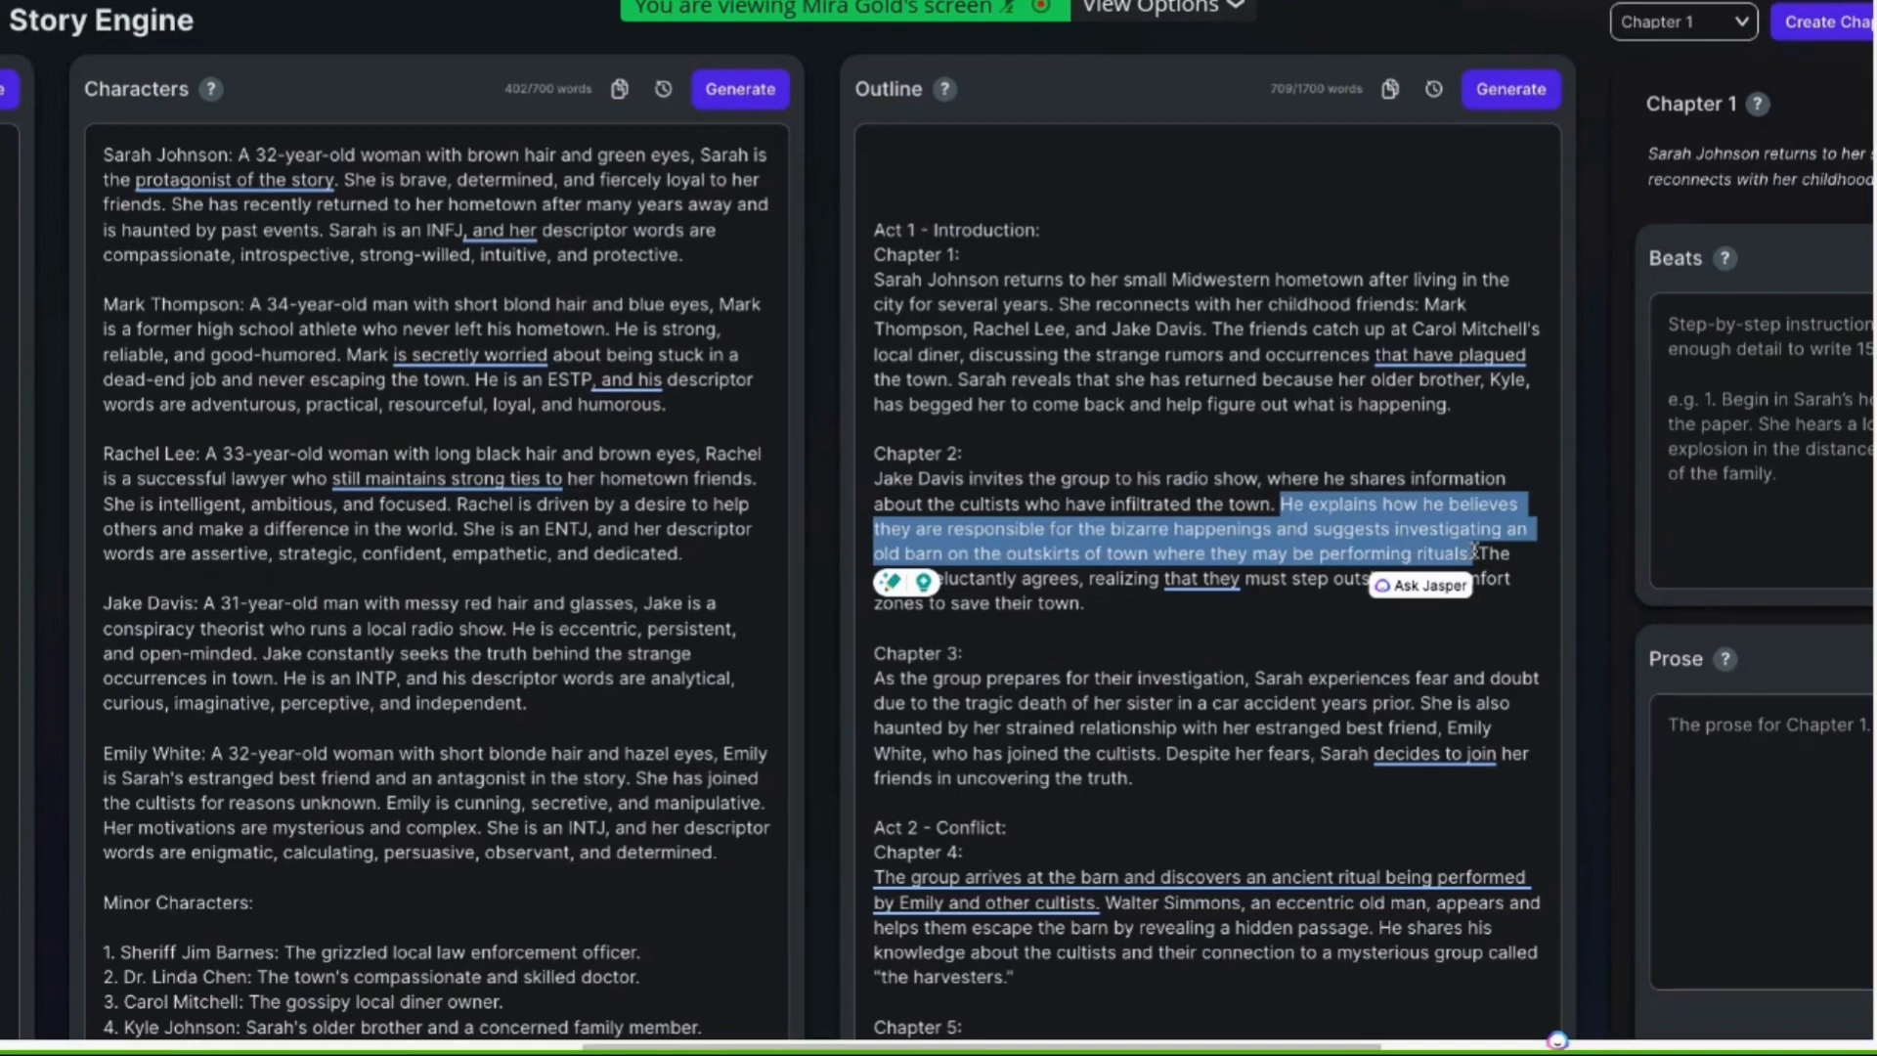
scroll(1461, 706, down, 1)
scroll(1415, 702, down, 4)
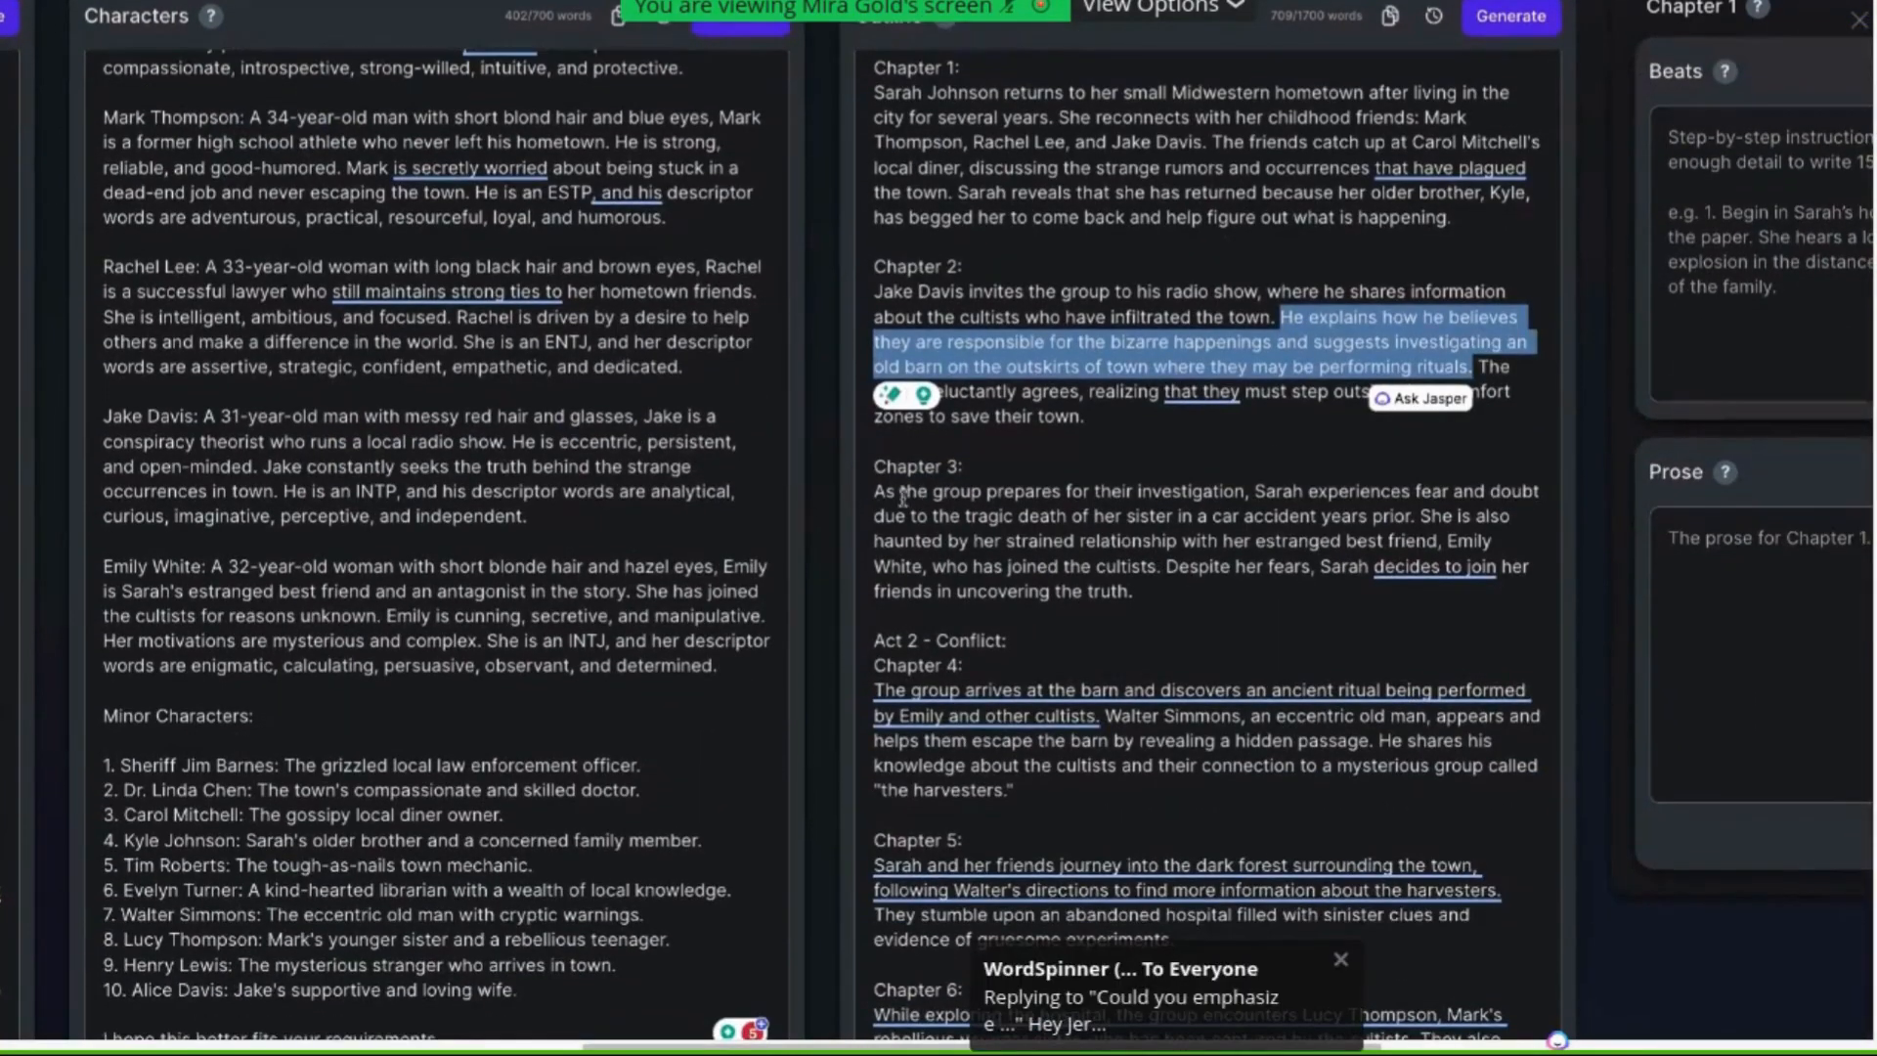
Examine the Chapter 2 to Chapter 4 summaries in the outline, selecting passages to scrutinize against the character list
drag(875, 491, 1272, 650)
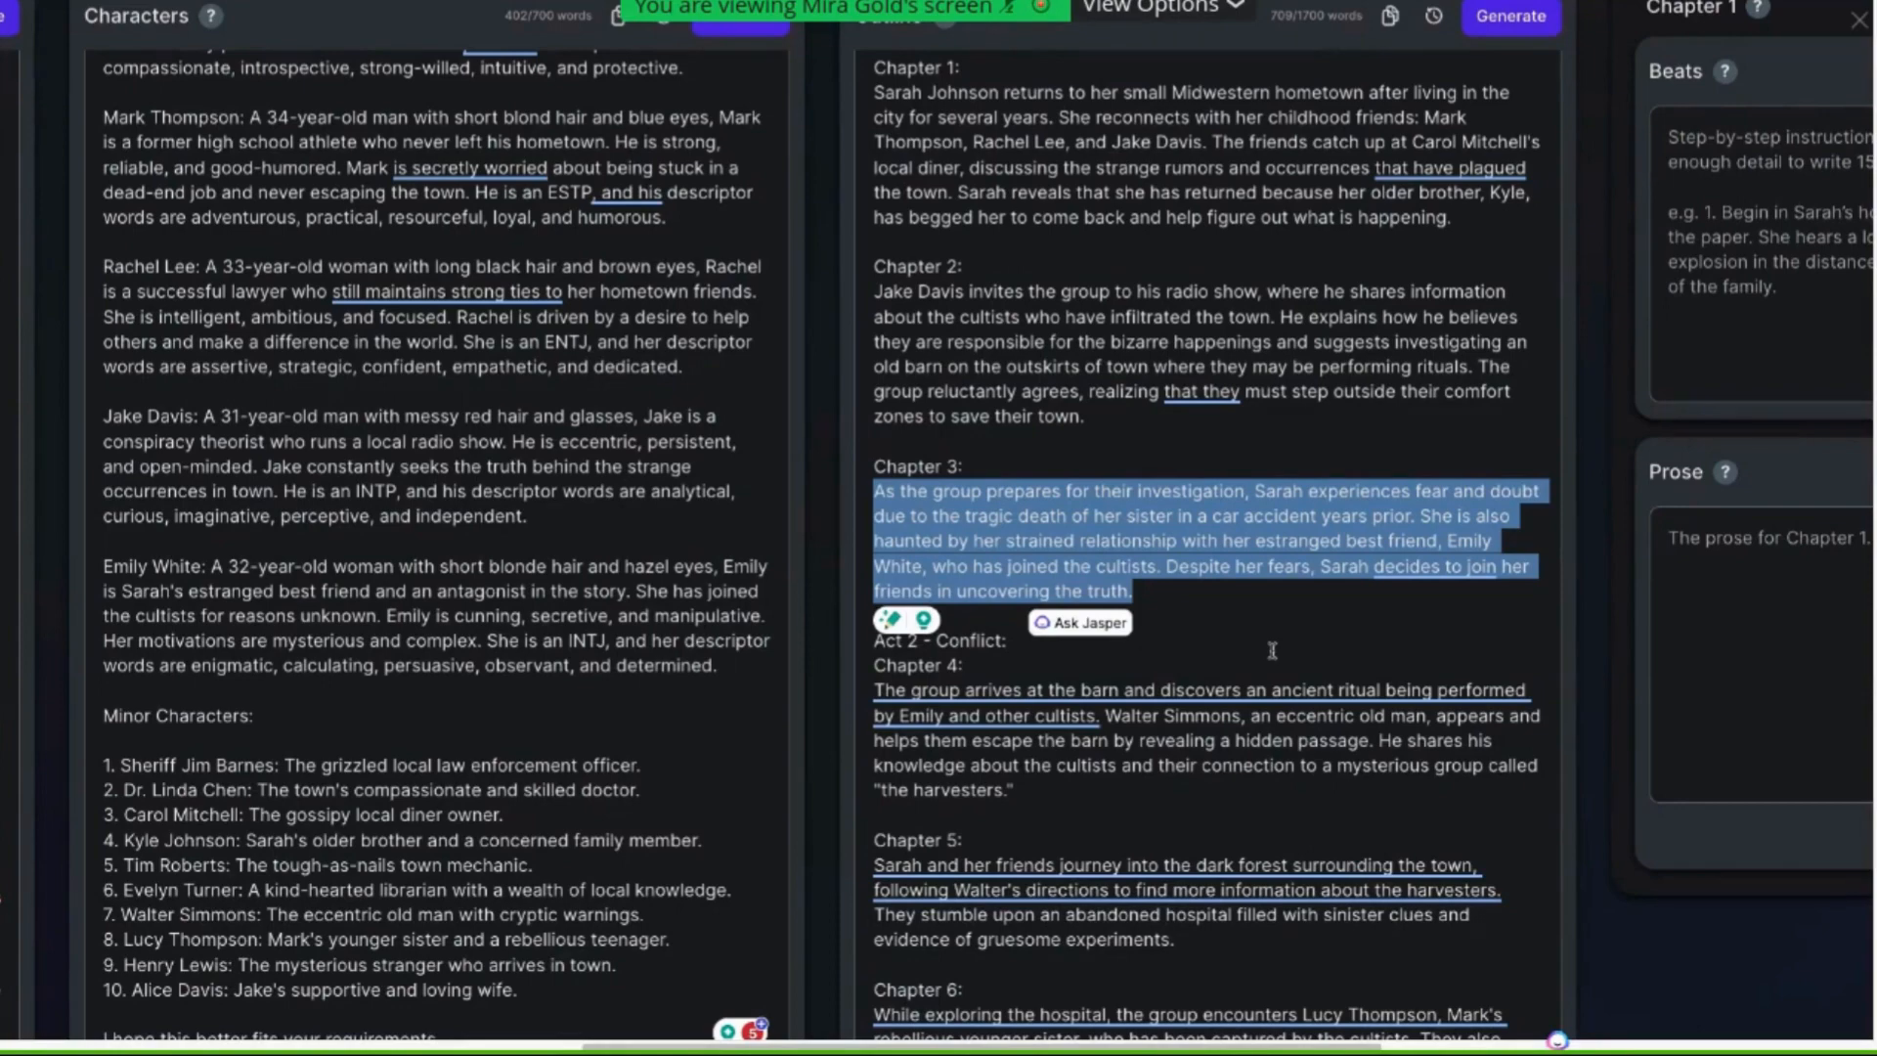
mouse_move(1229, 692)
scroll(1229, 692, down, 1)
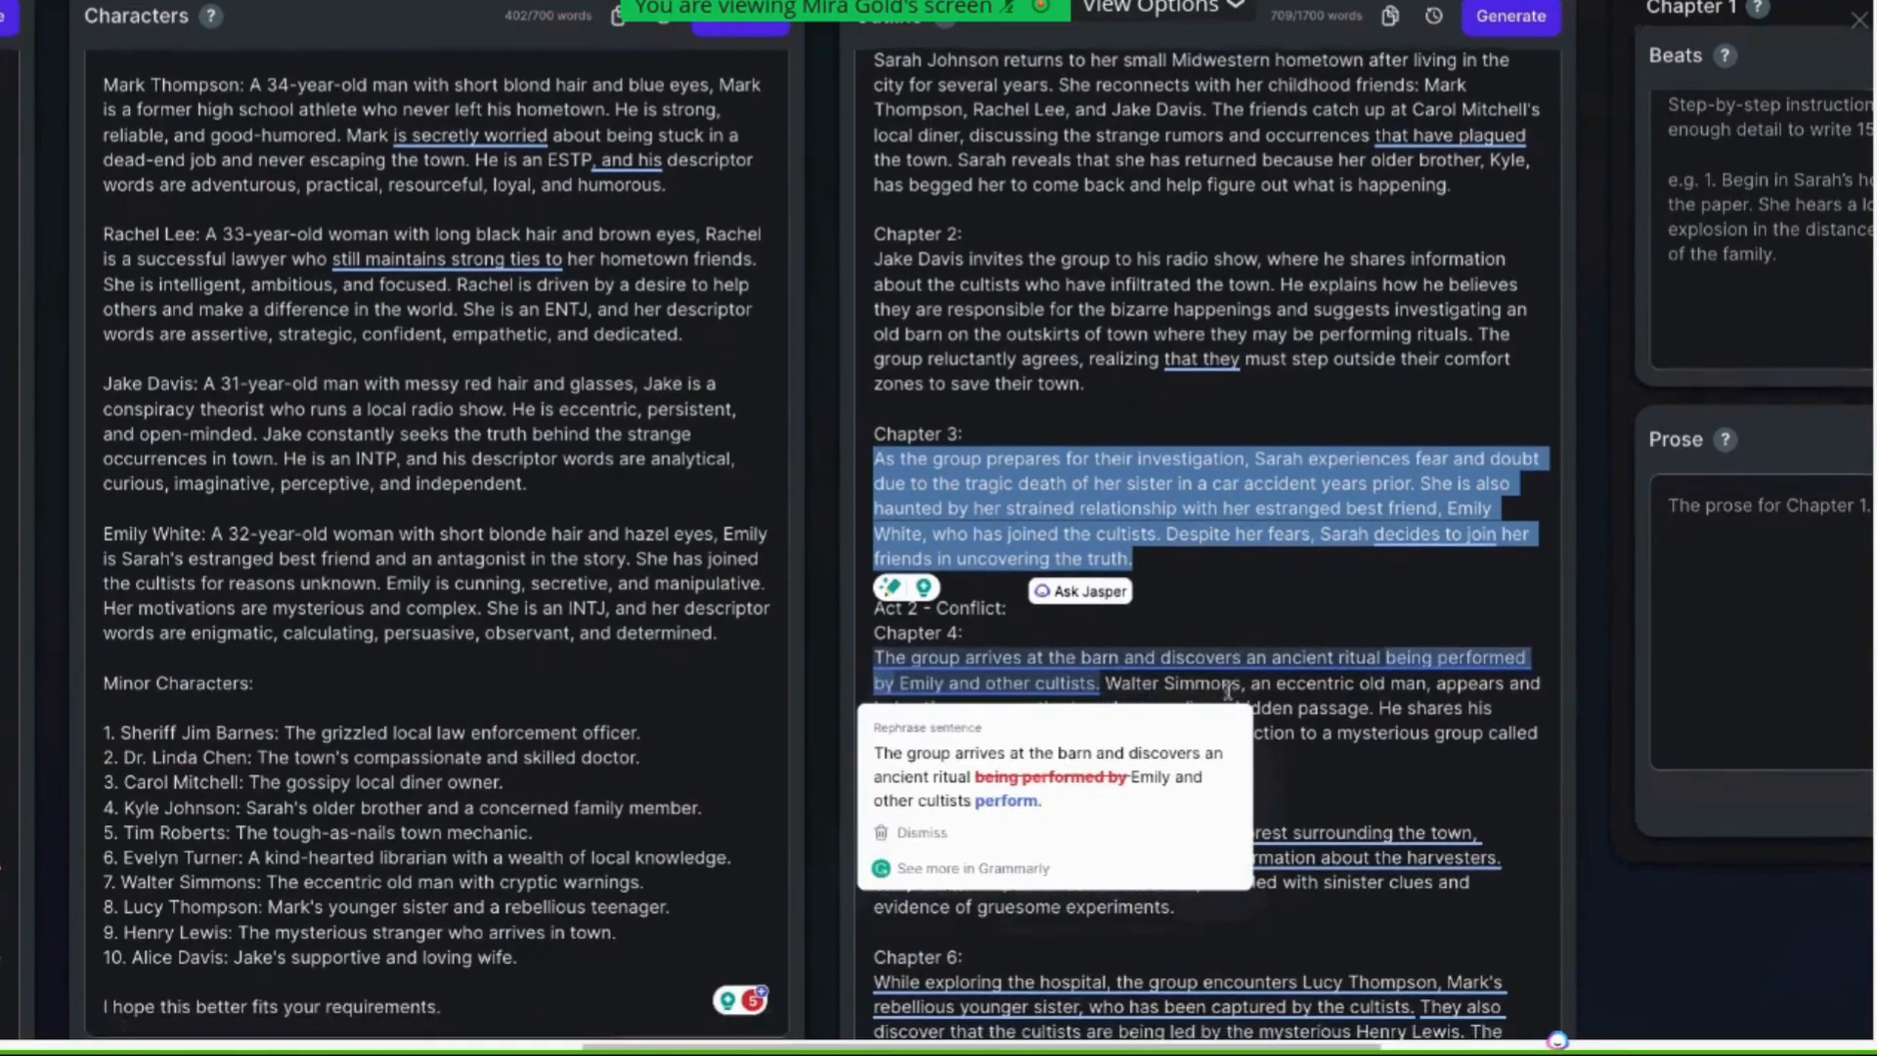
scroll(1229, 691, down, 3)
click(966, 555)
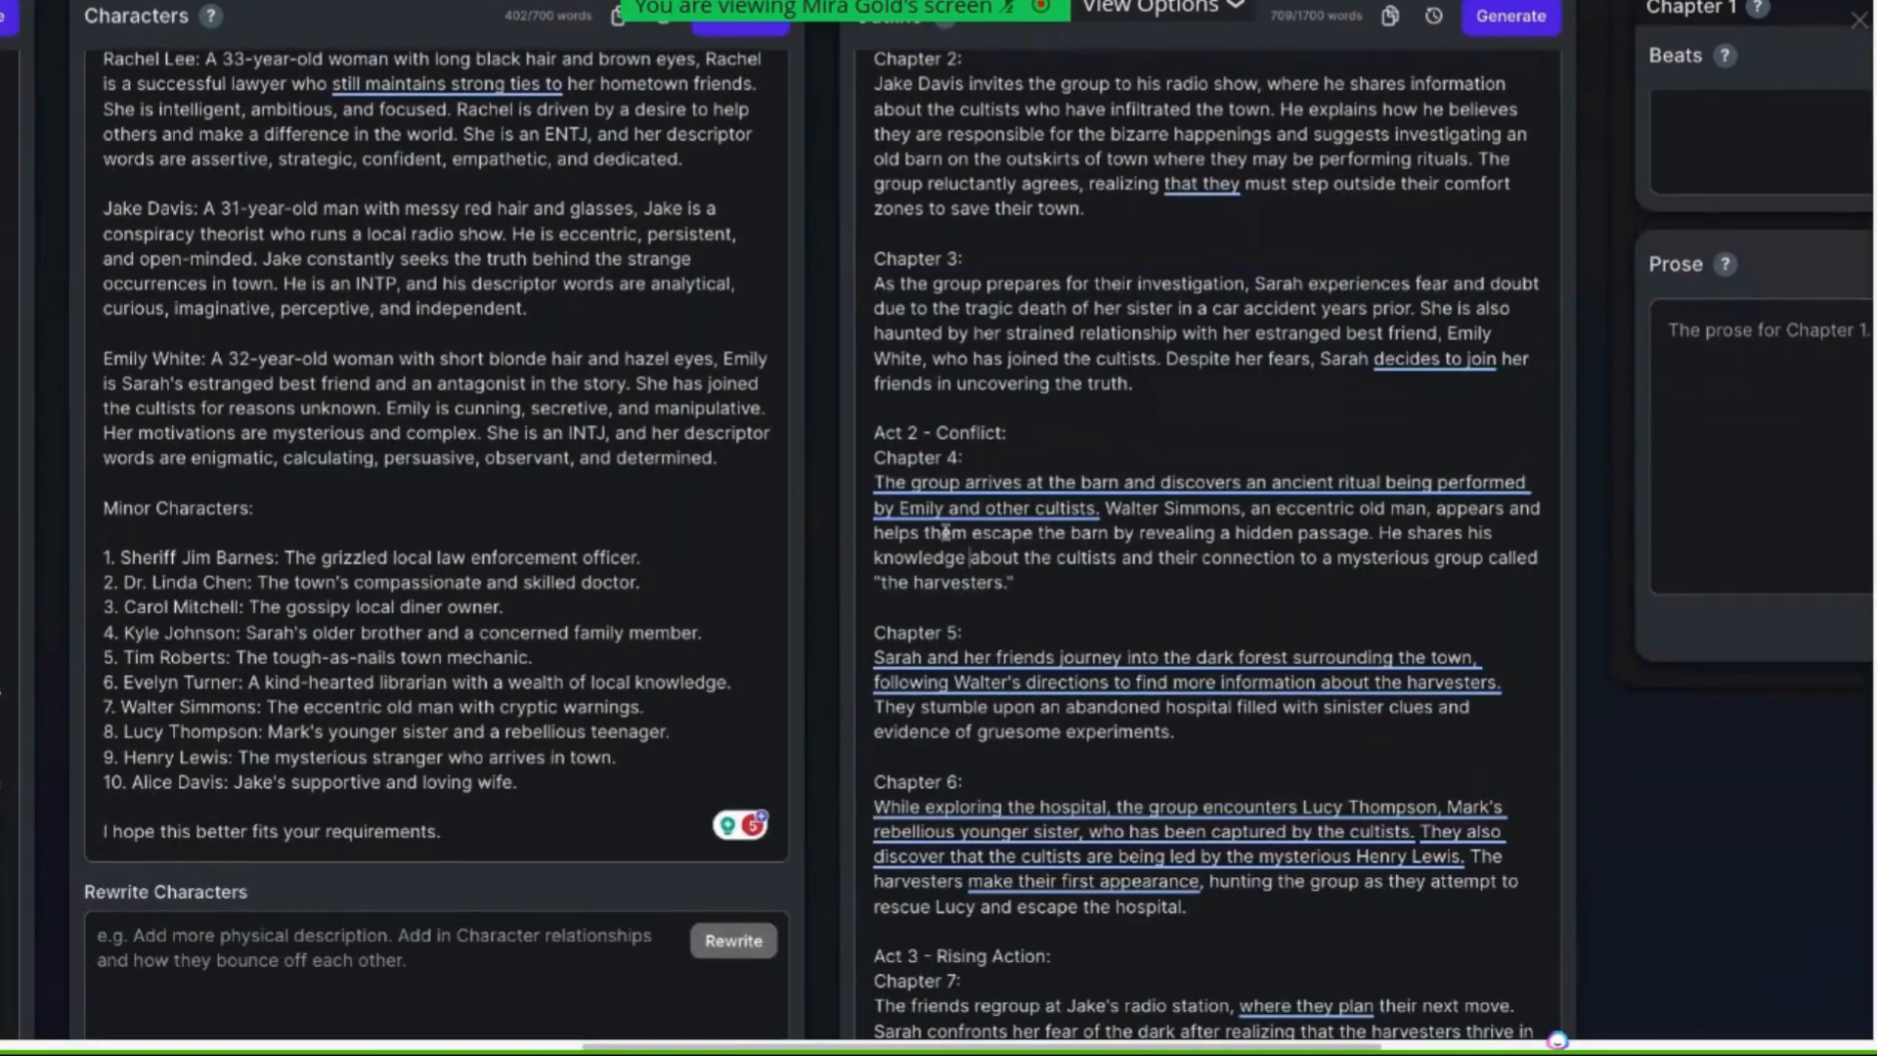
mouse_move(934, 510)
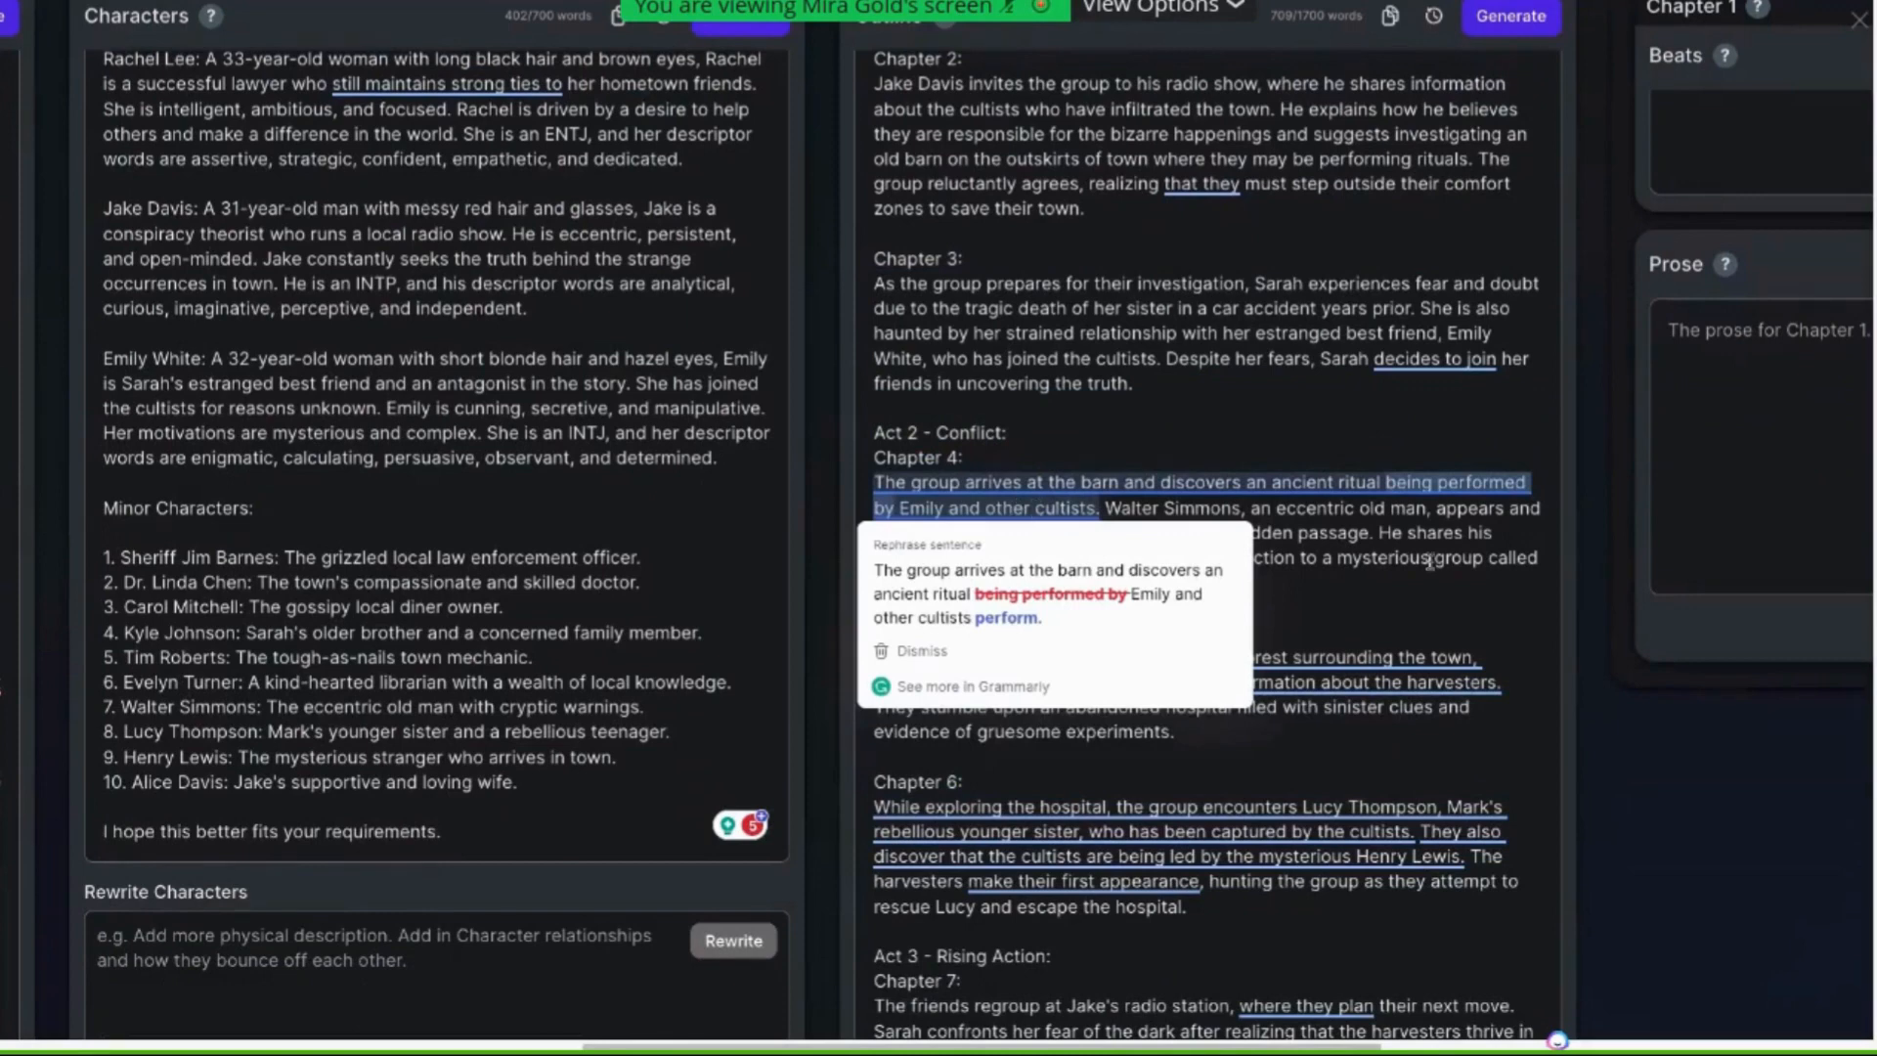
click(1409, 606)
drag(1106, 509, 1240, 505)
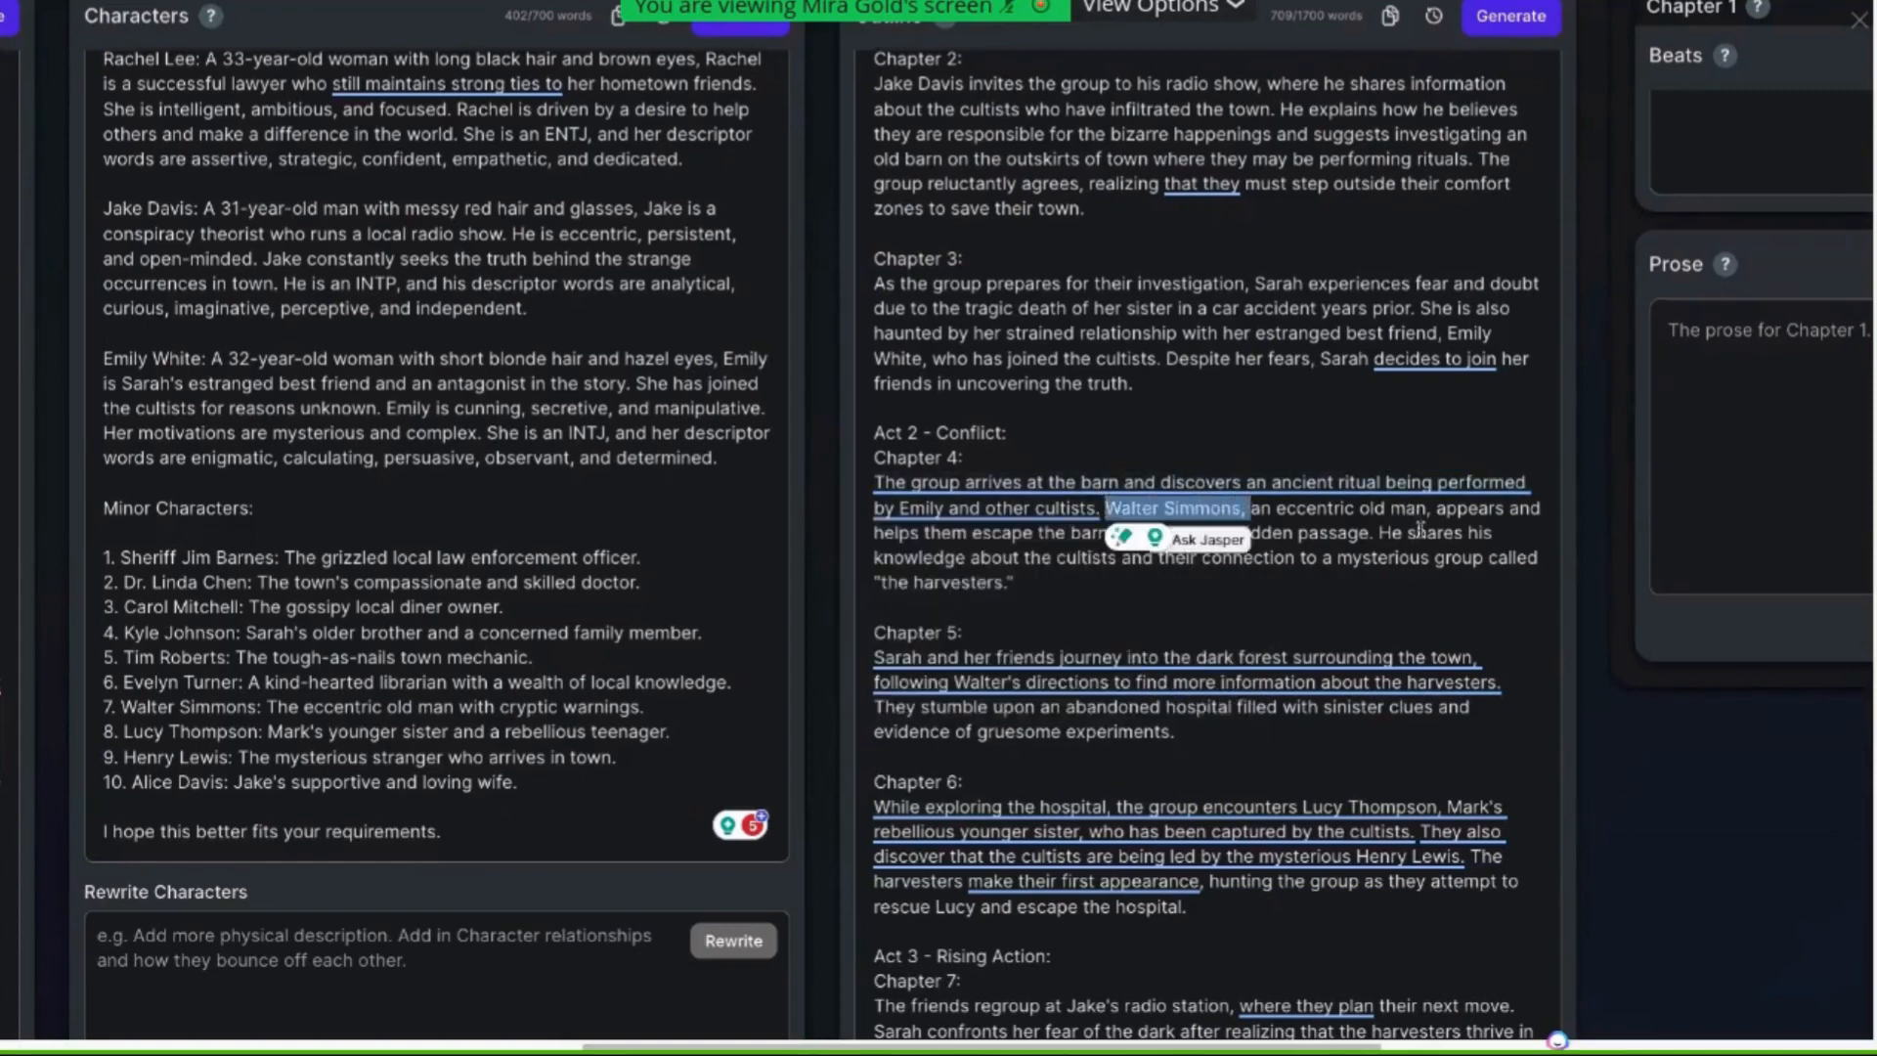
click(944, 557)
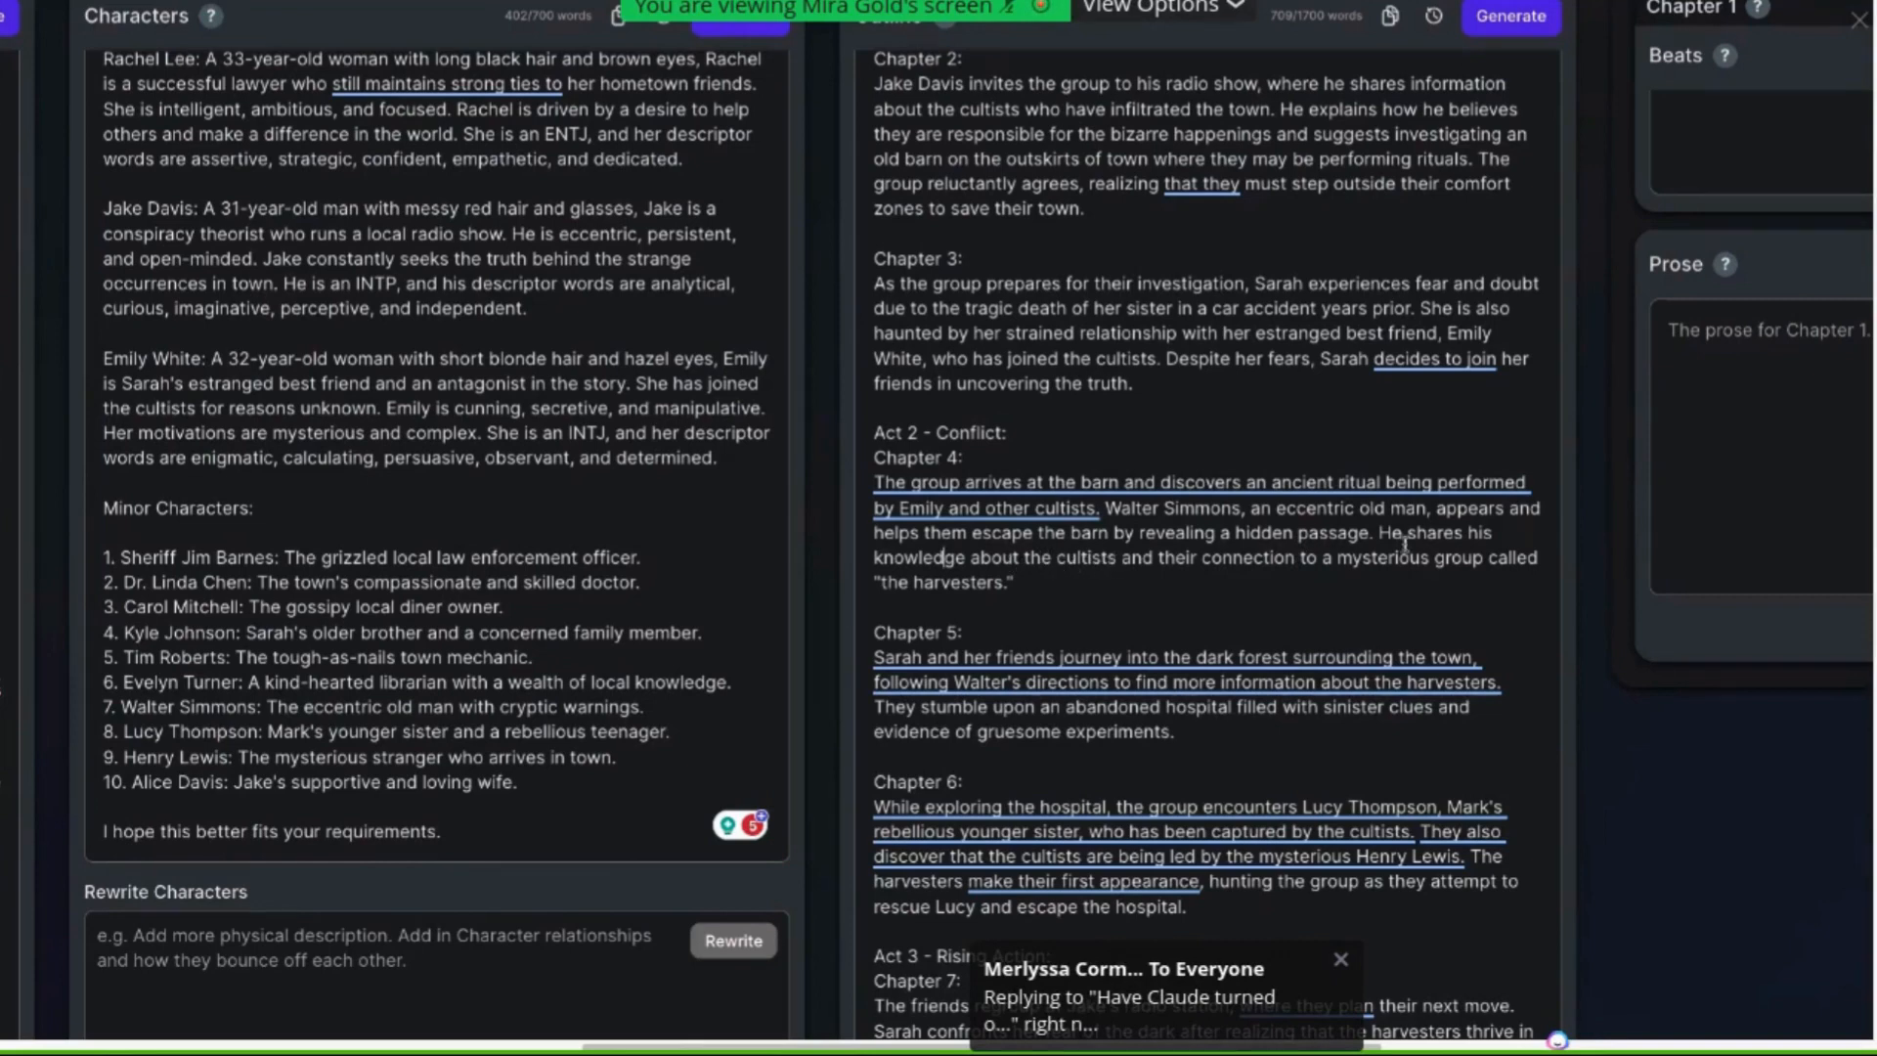
drag(1378, 533, 1359, 558)
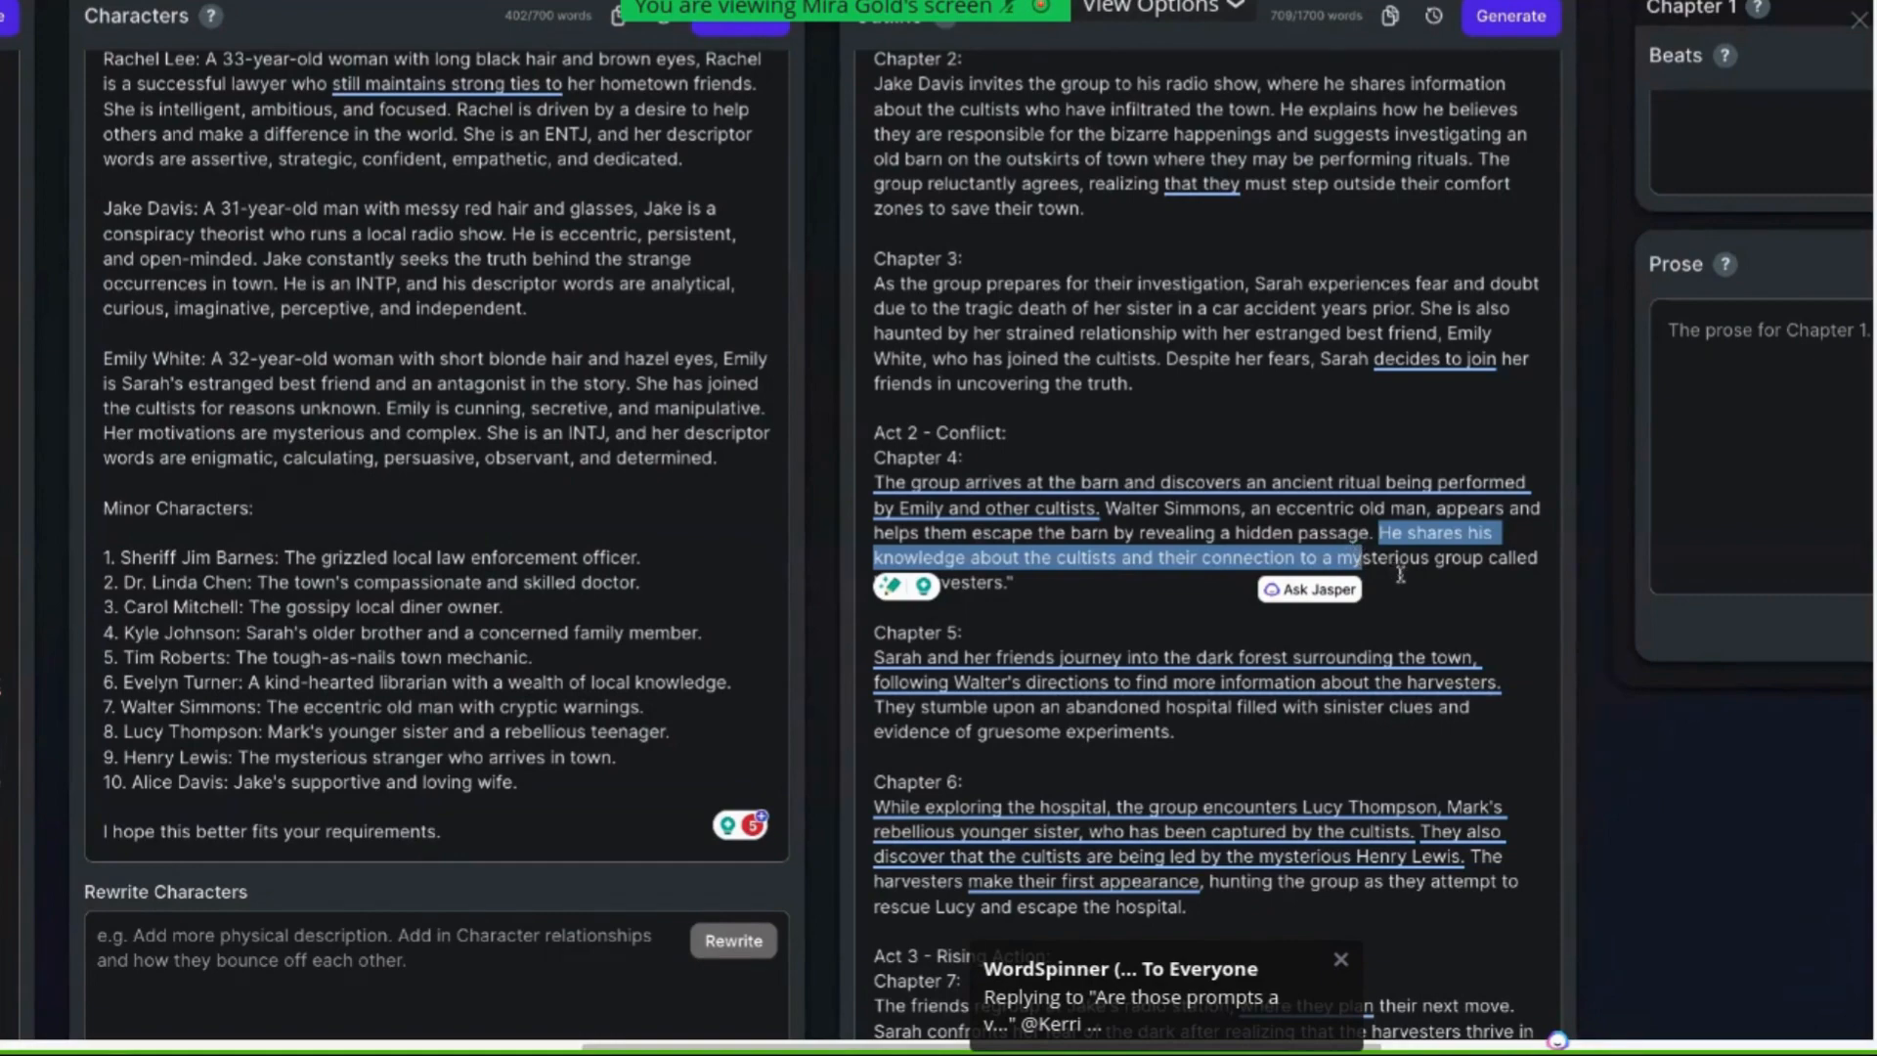
scroll(1087, 648, up, 3)
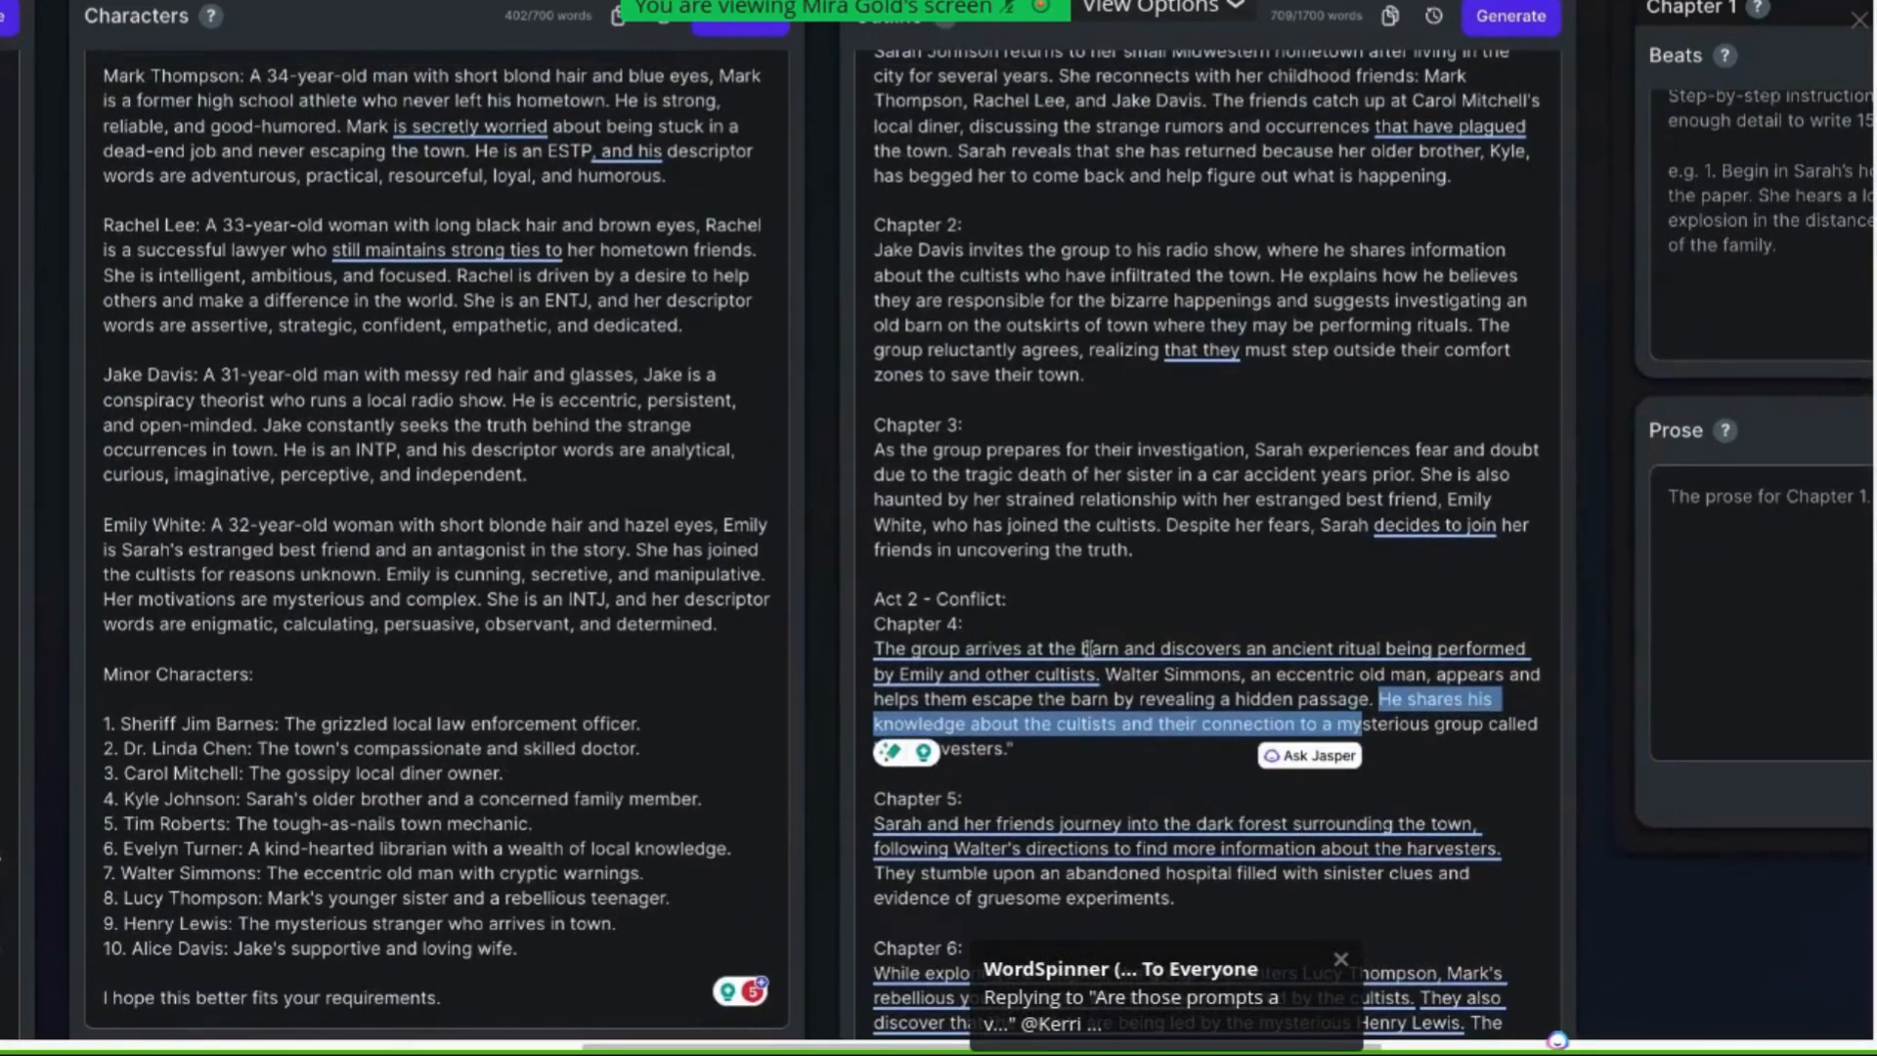
click(1003, 665)
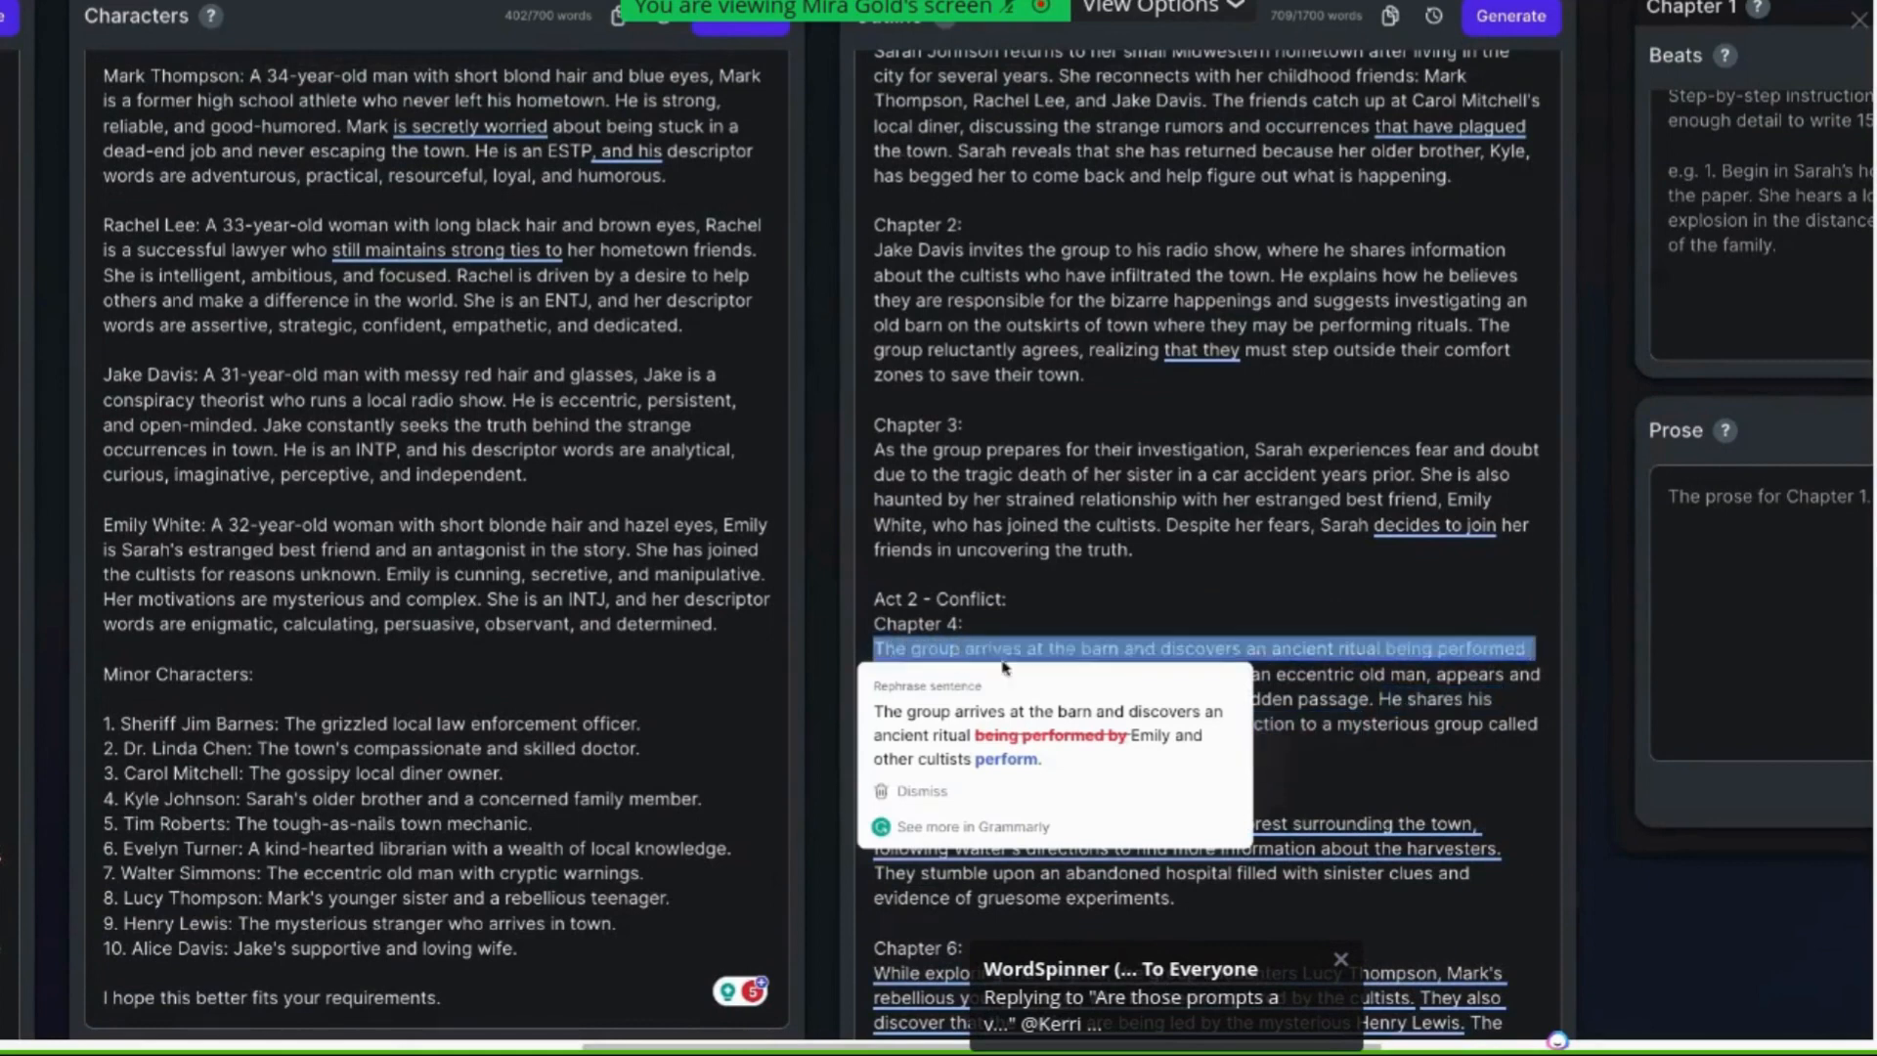
triple_click(1486, 735)
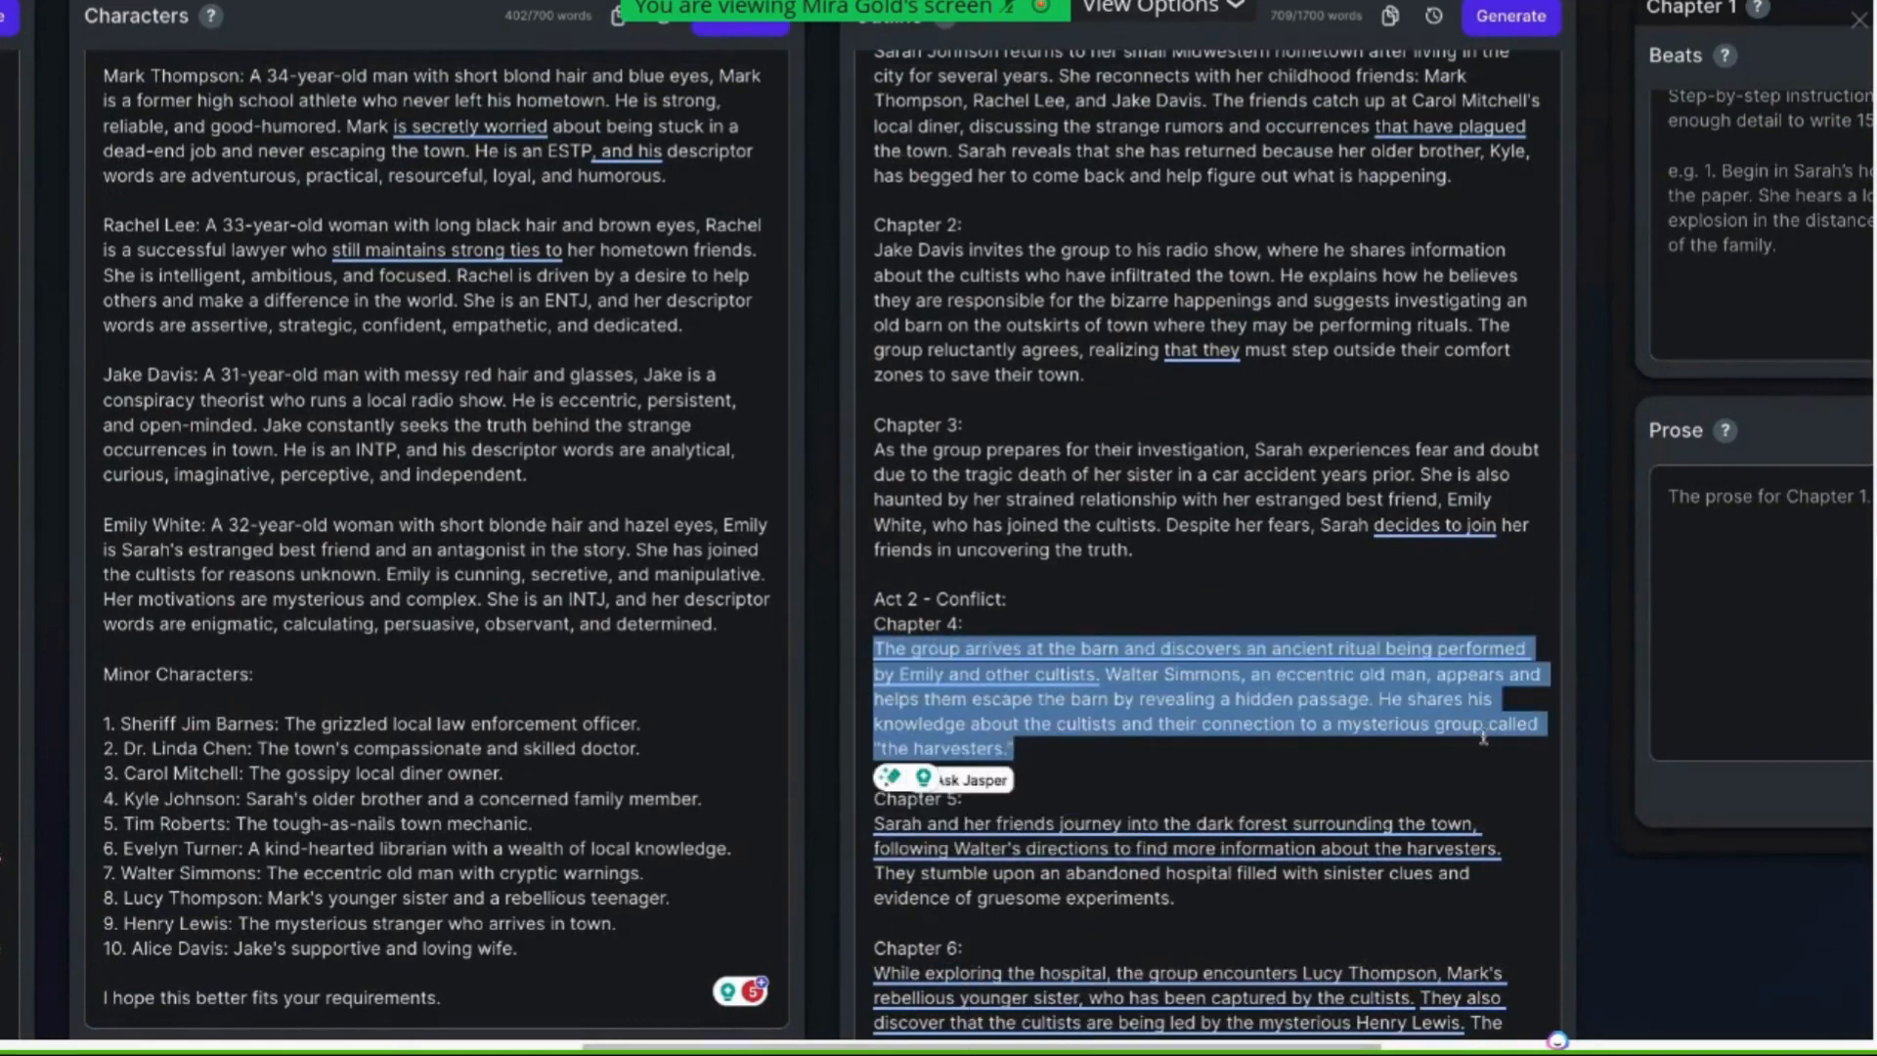
scroll(1484, 737, up, 5)
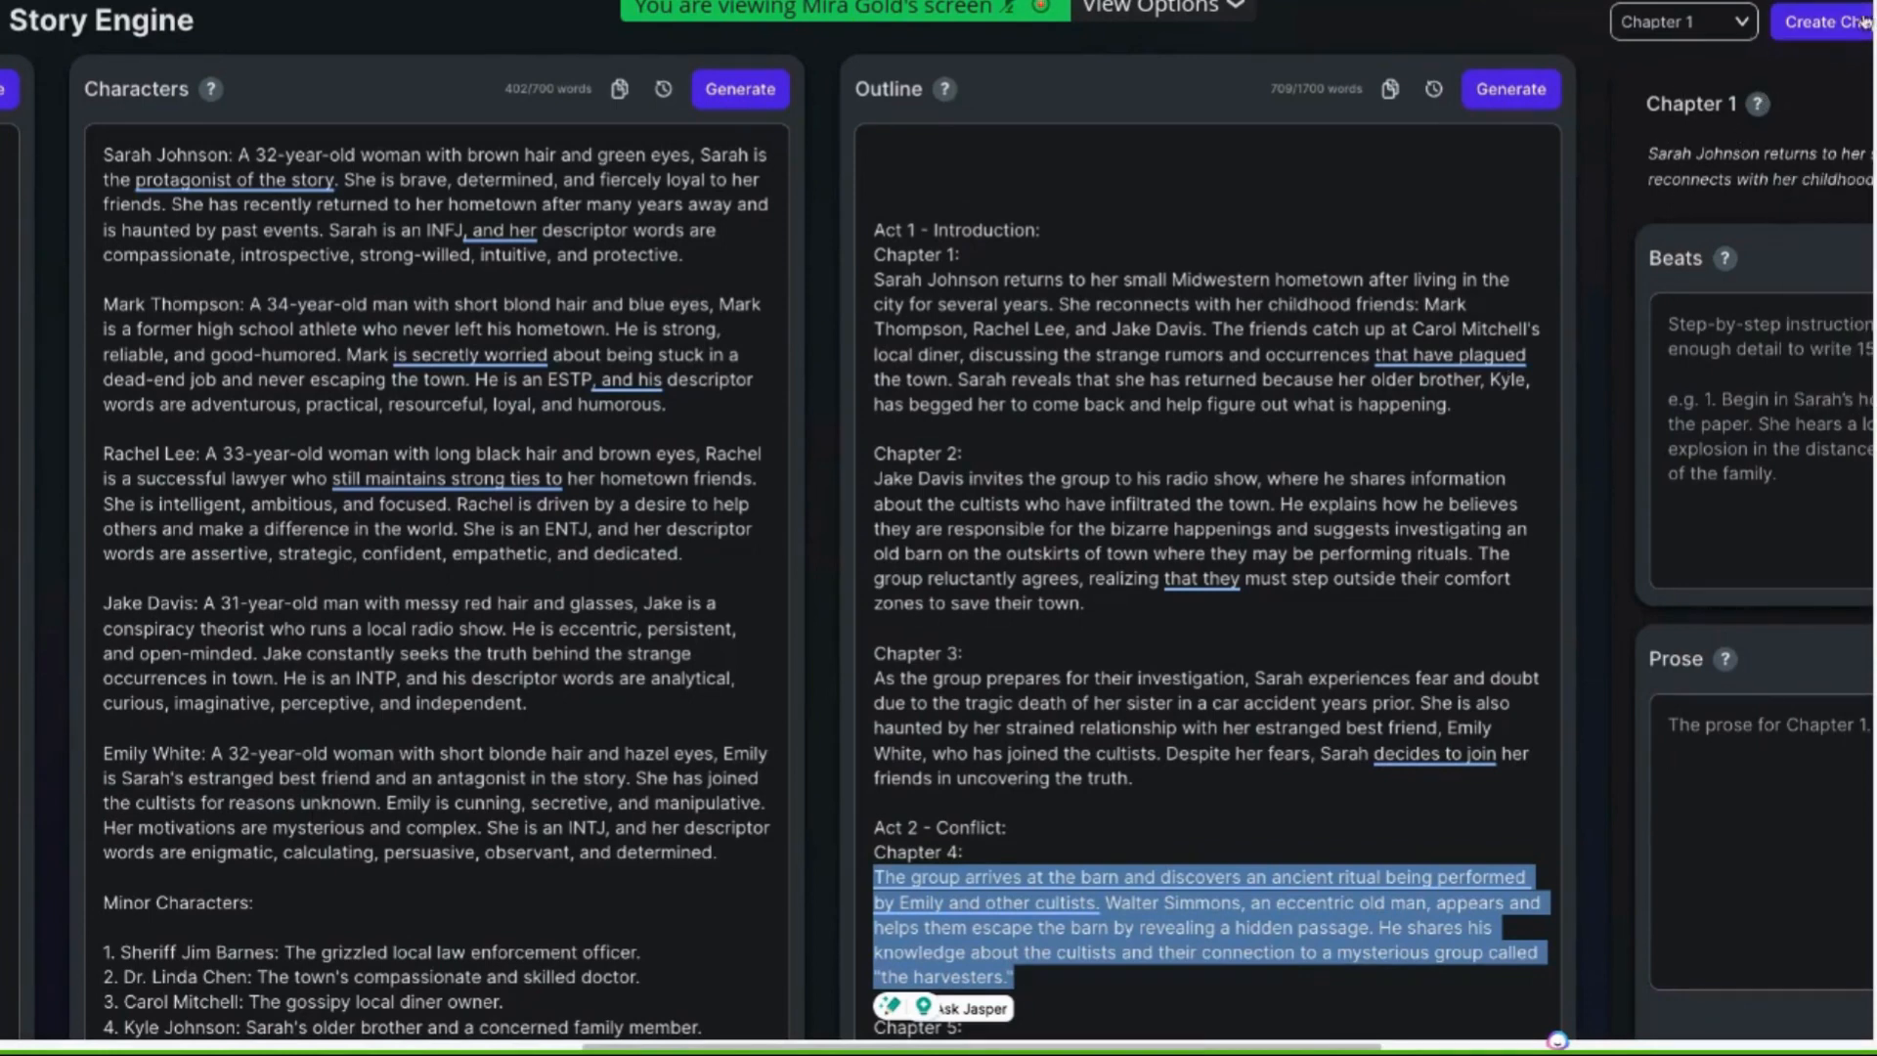
scroll(1848, 108, right, 1)
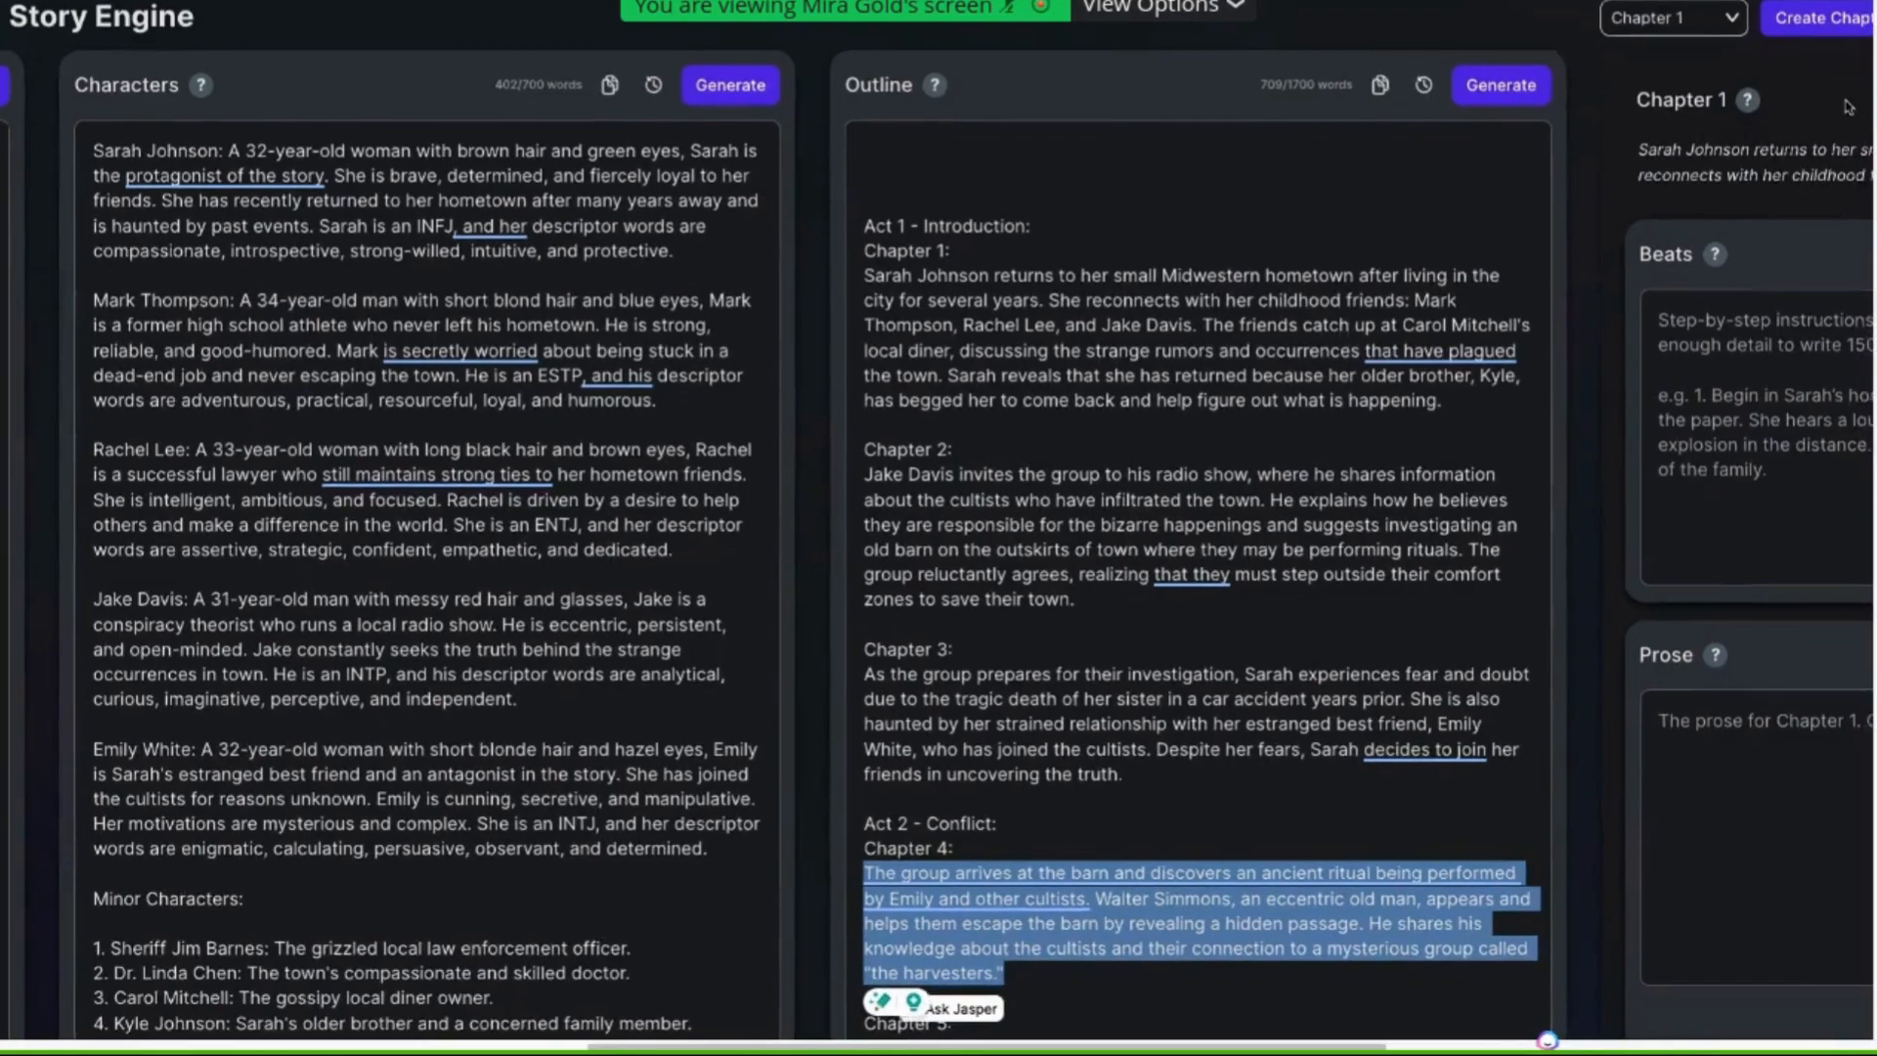
scroll(1849, 107, right, 1)
scroll(1849, 108, down, 1)
Leave Story Engine, open the Prompt 4 (Story Beats) document and copy its bracketed beat instructions
click(1862, 30)
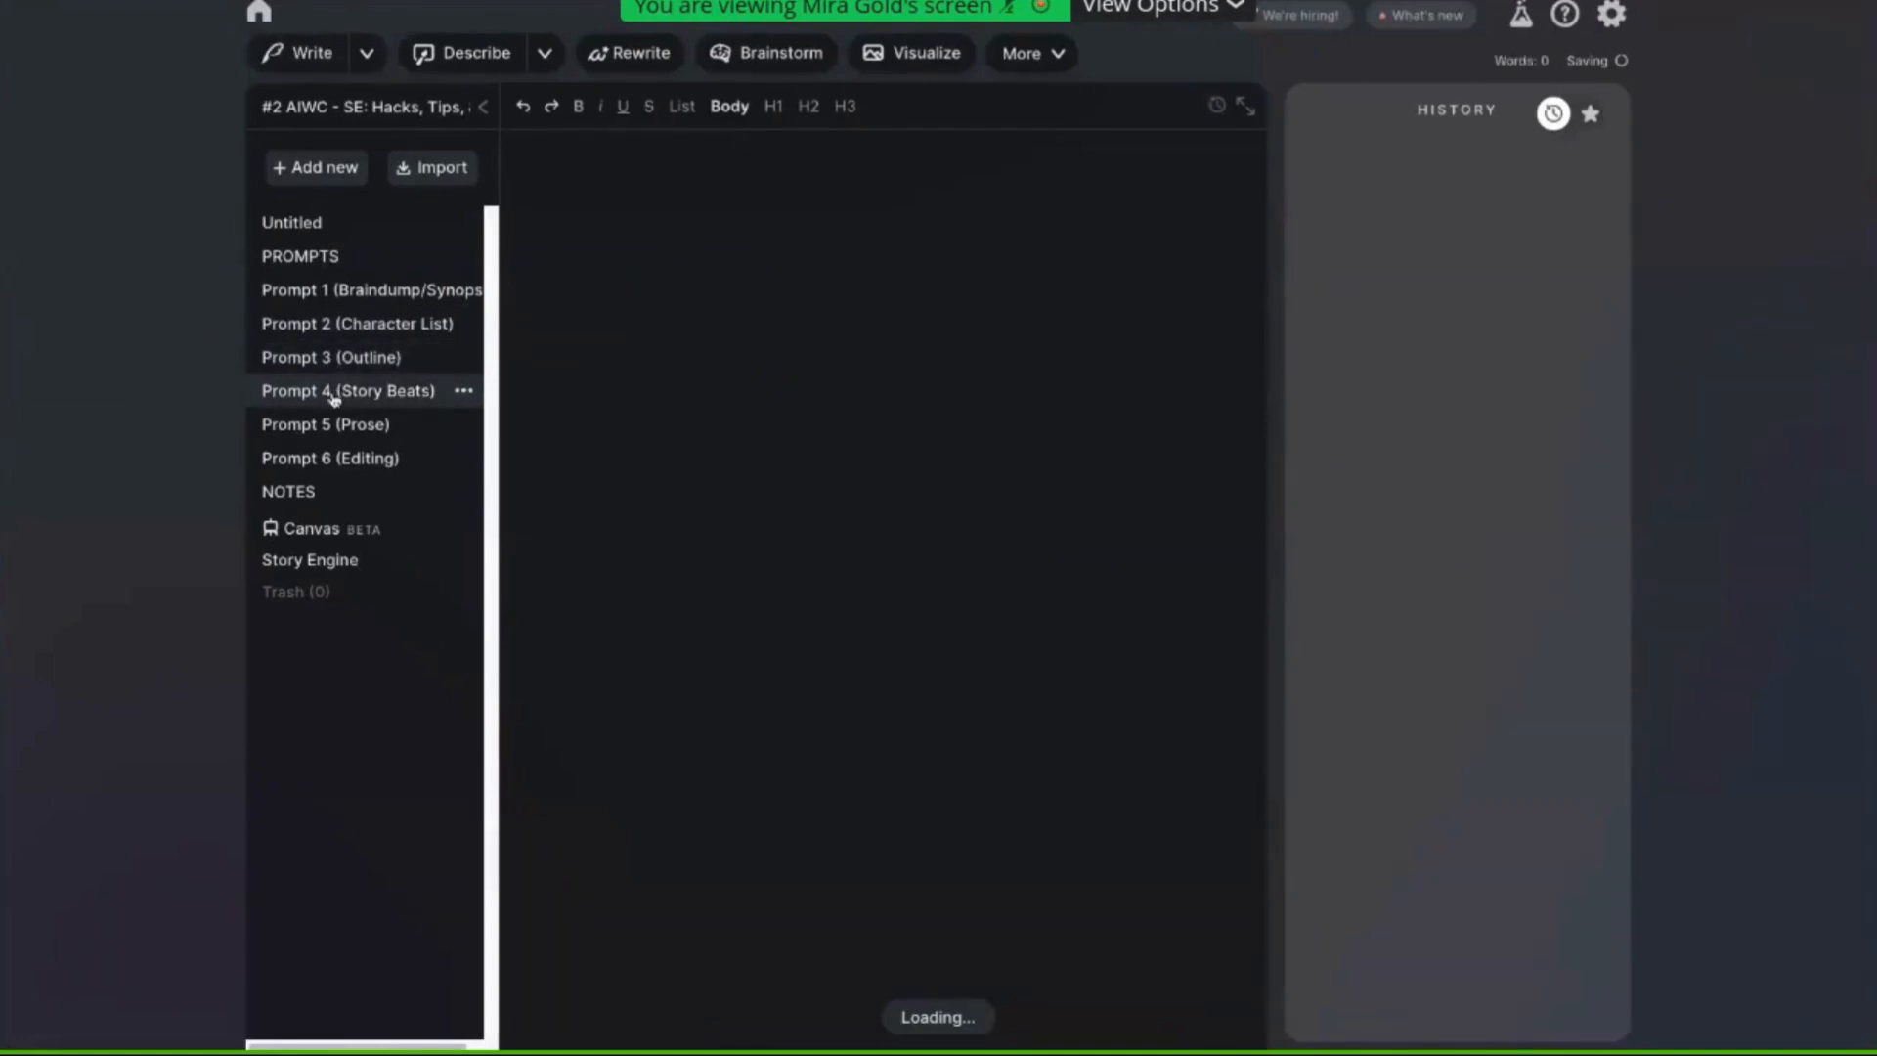
click(334, 396)
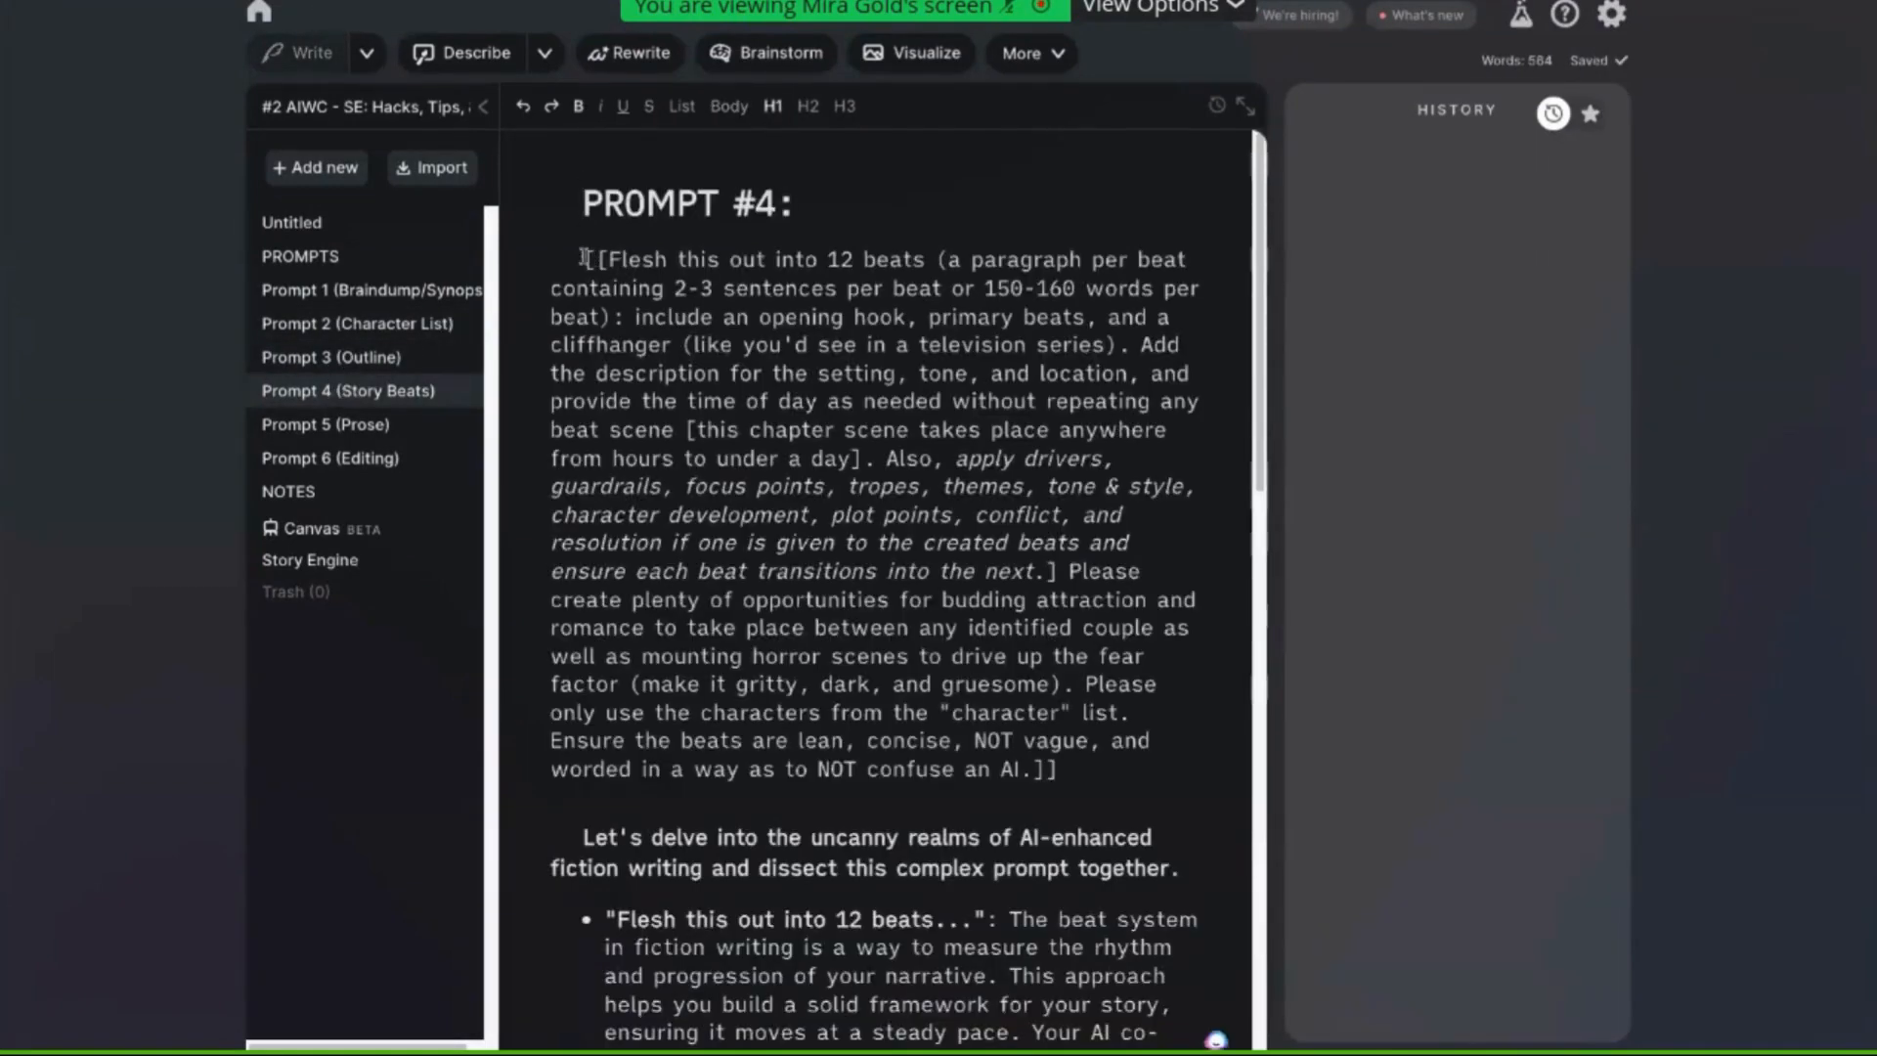
drag(584, 257, 1180, 781)
key(ctrl+c)
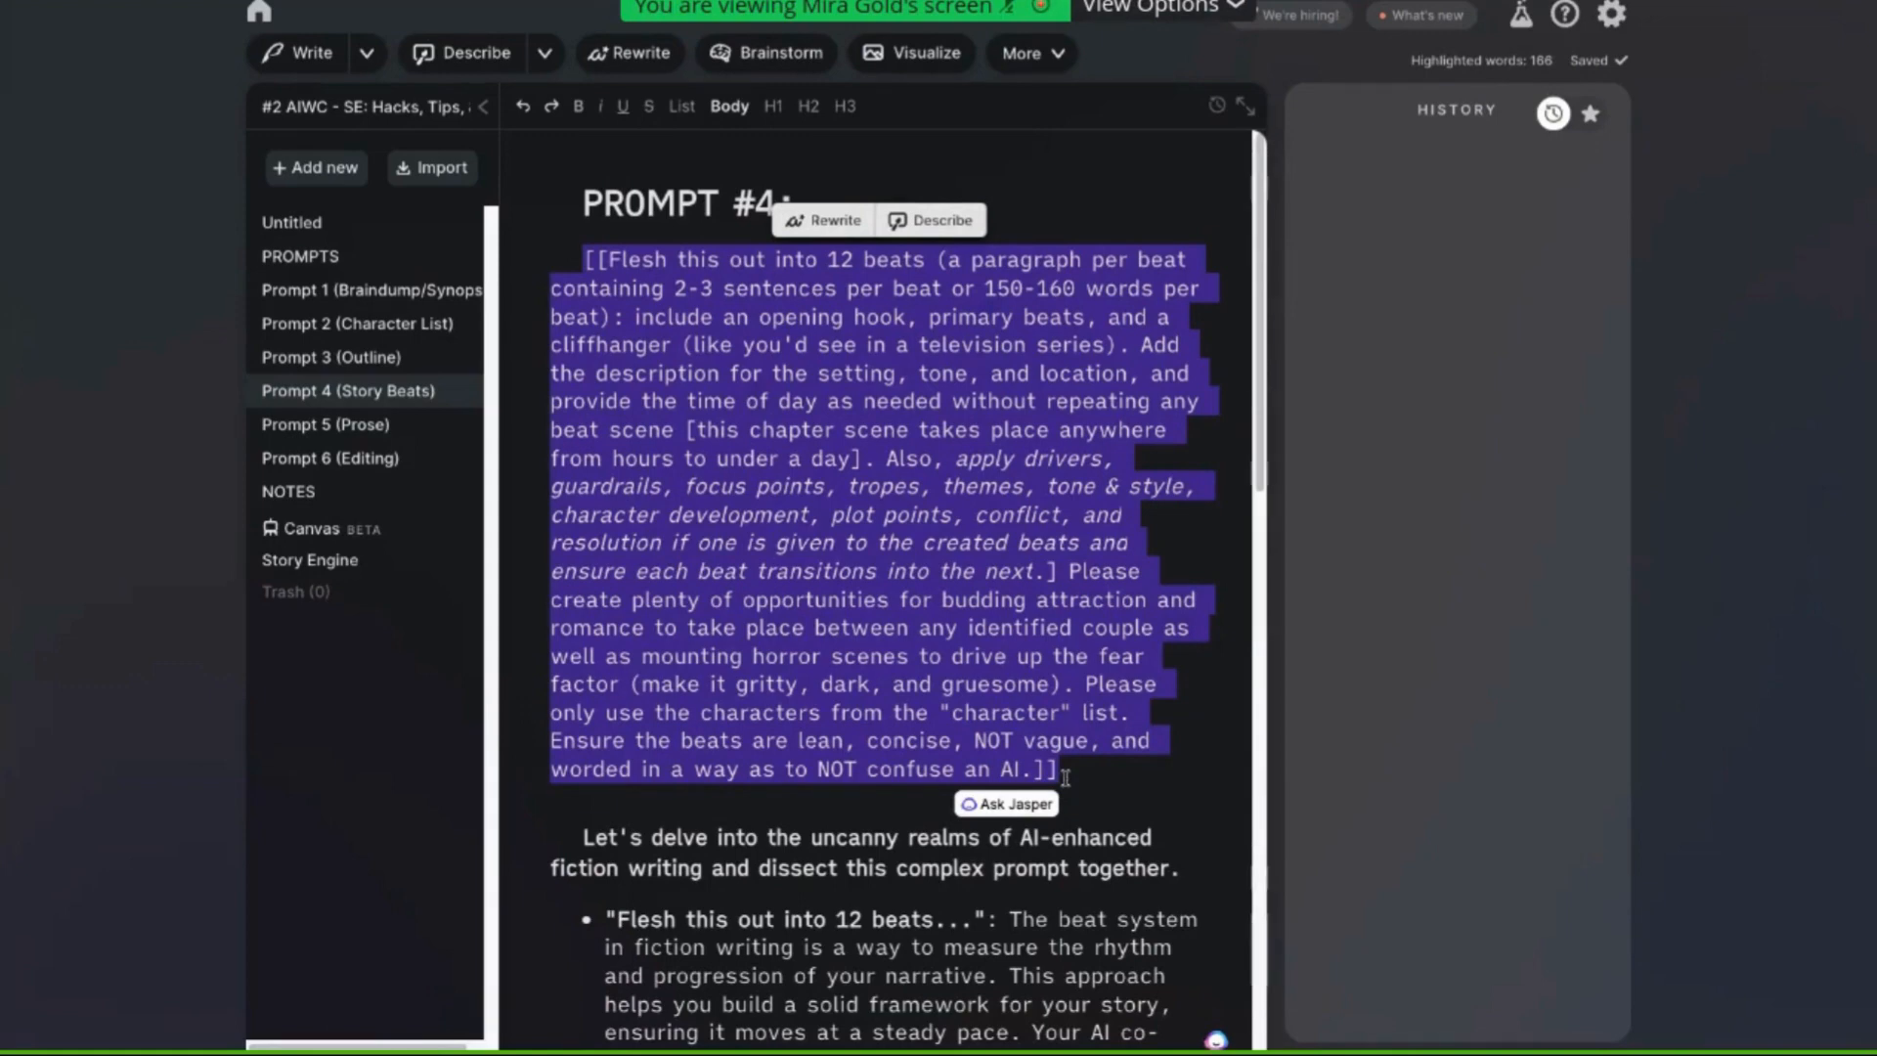
Return to Story Engine and paste the beat instructions at the top of the outline, removing the extra blank line before Act 1
click(311, 557)
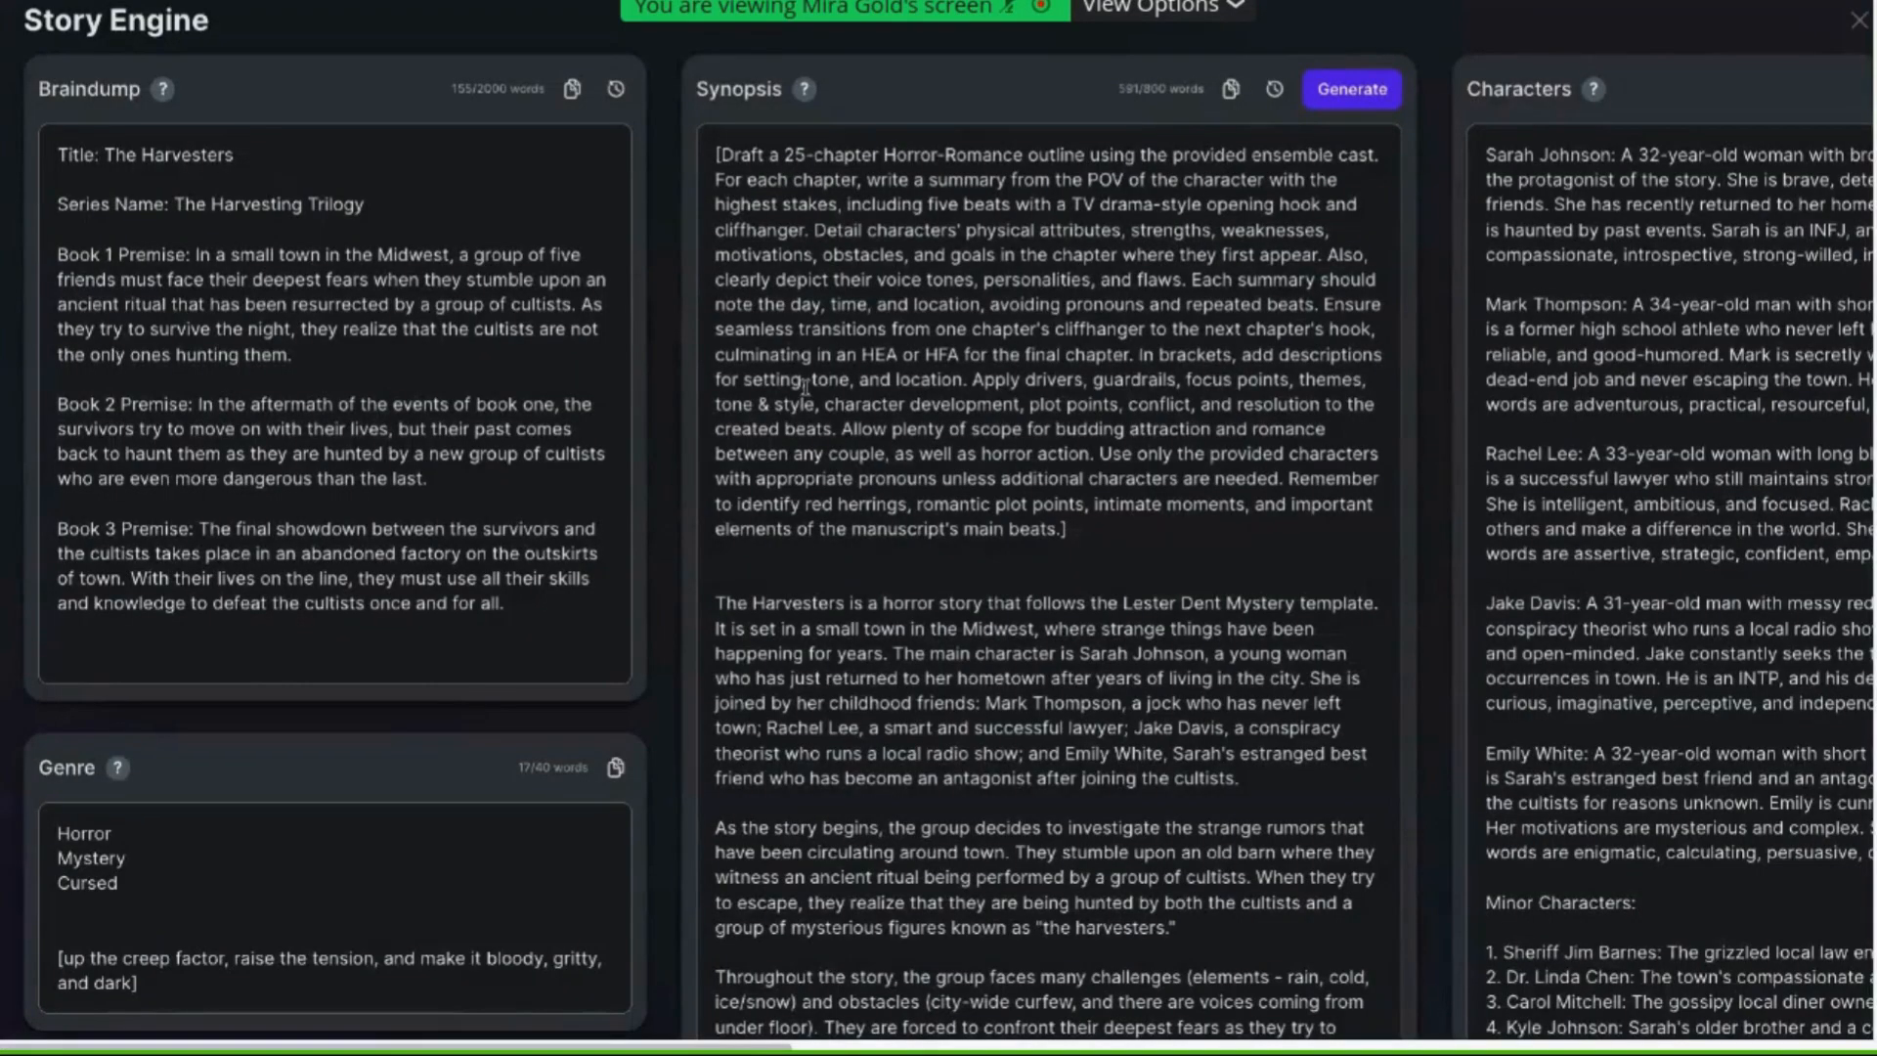
scroll(805, 386, right, 10)
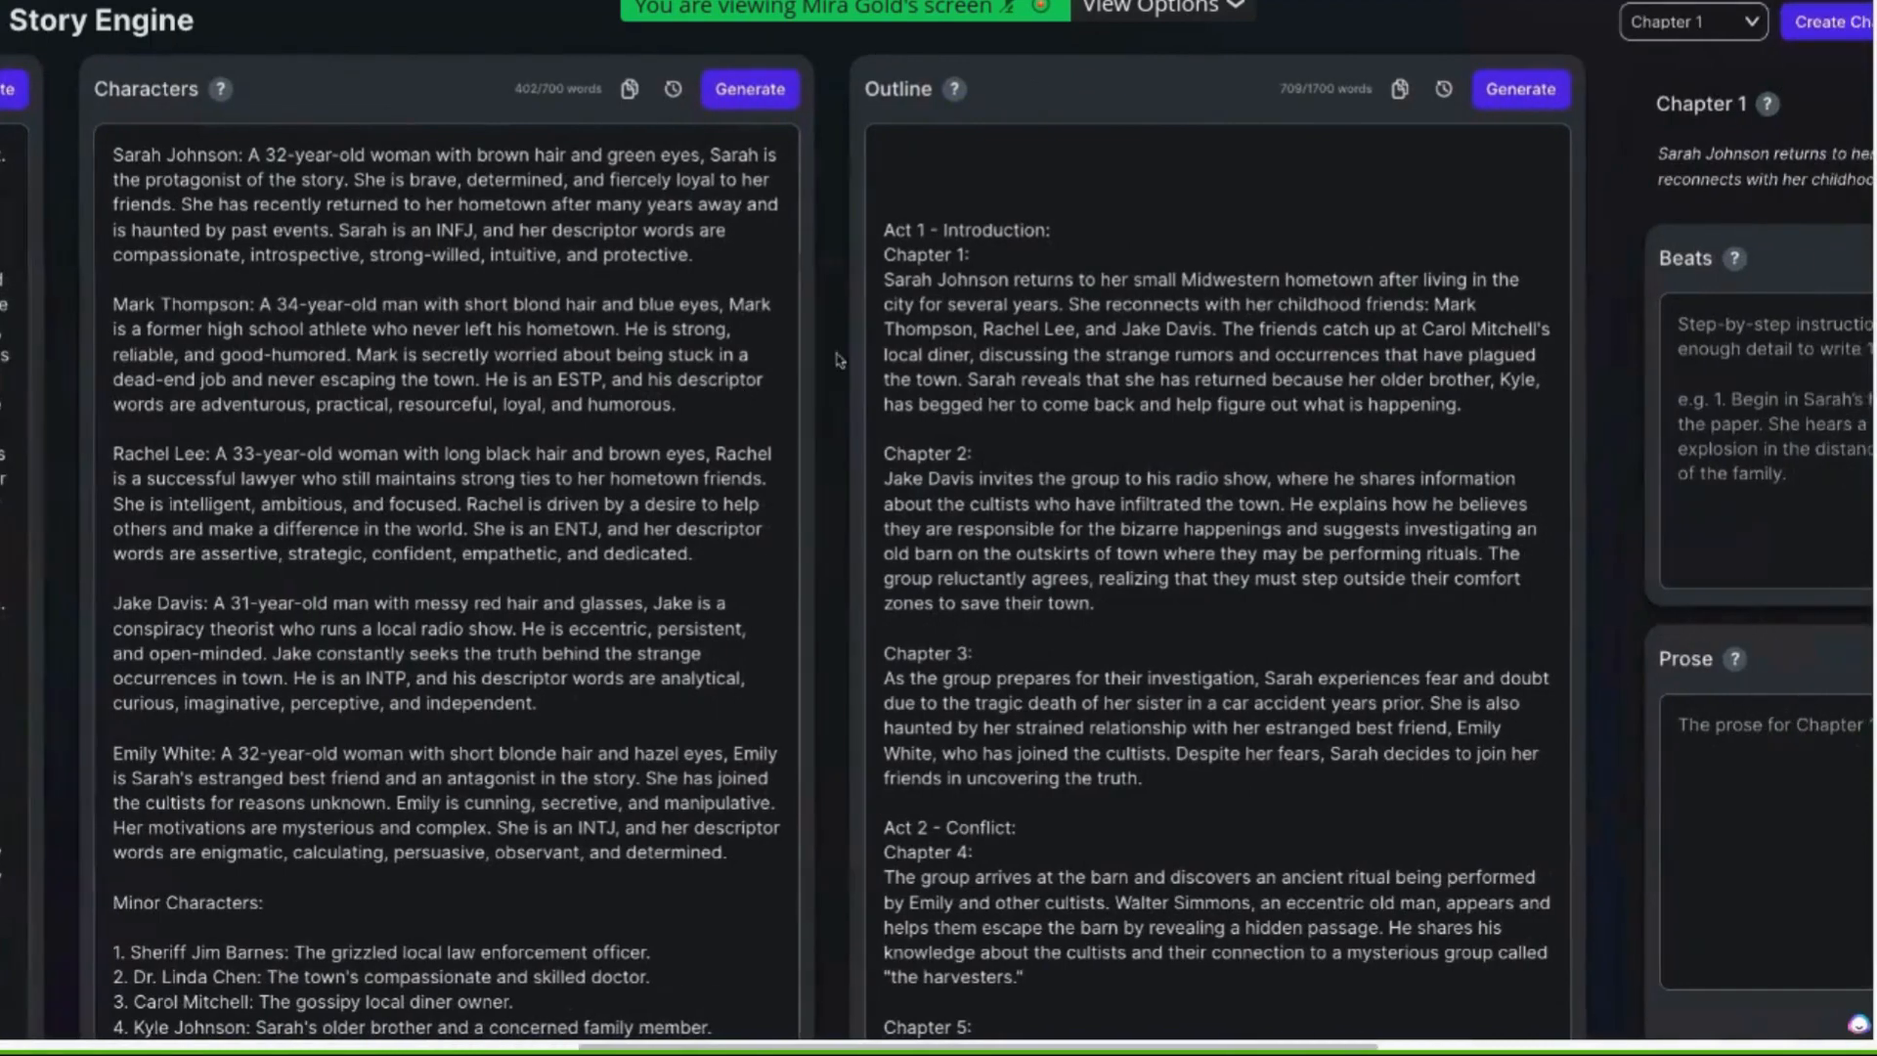
click(917, 150)
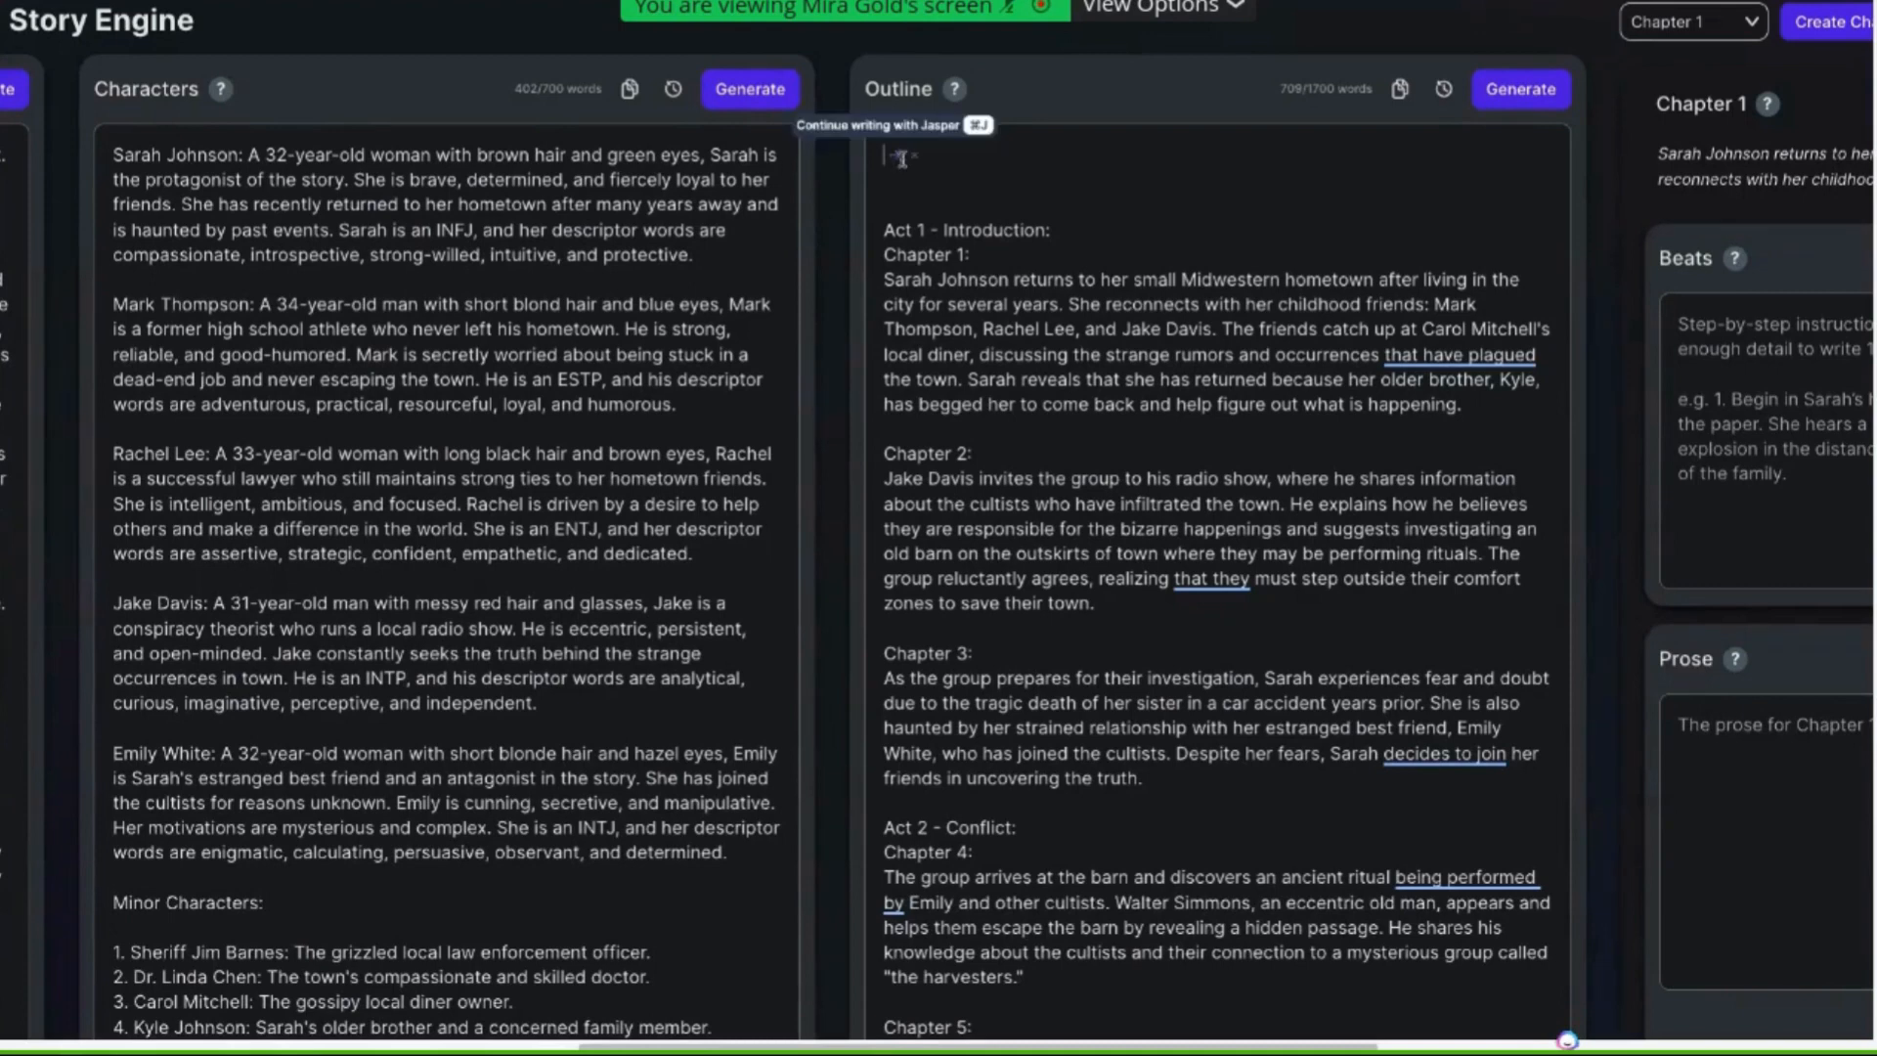
key(ctrl+v)
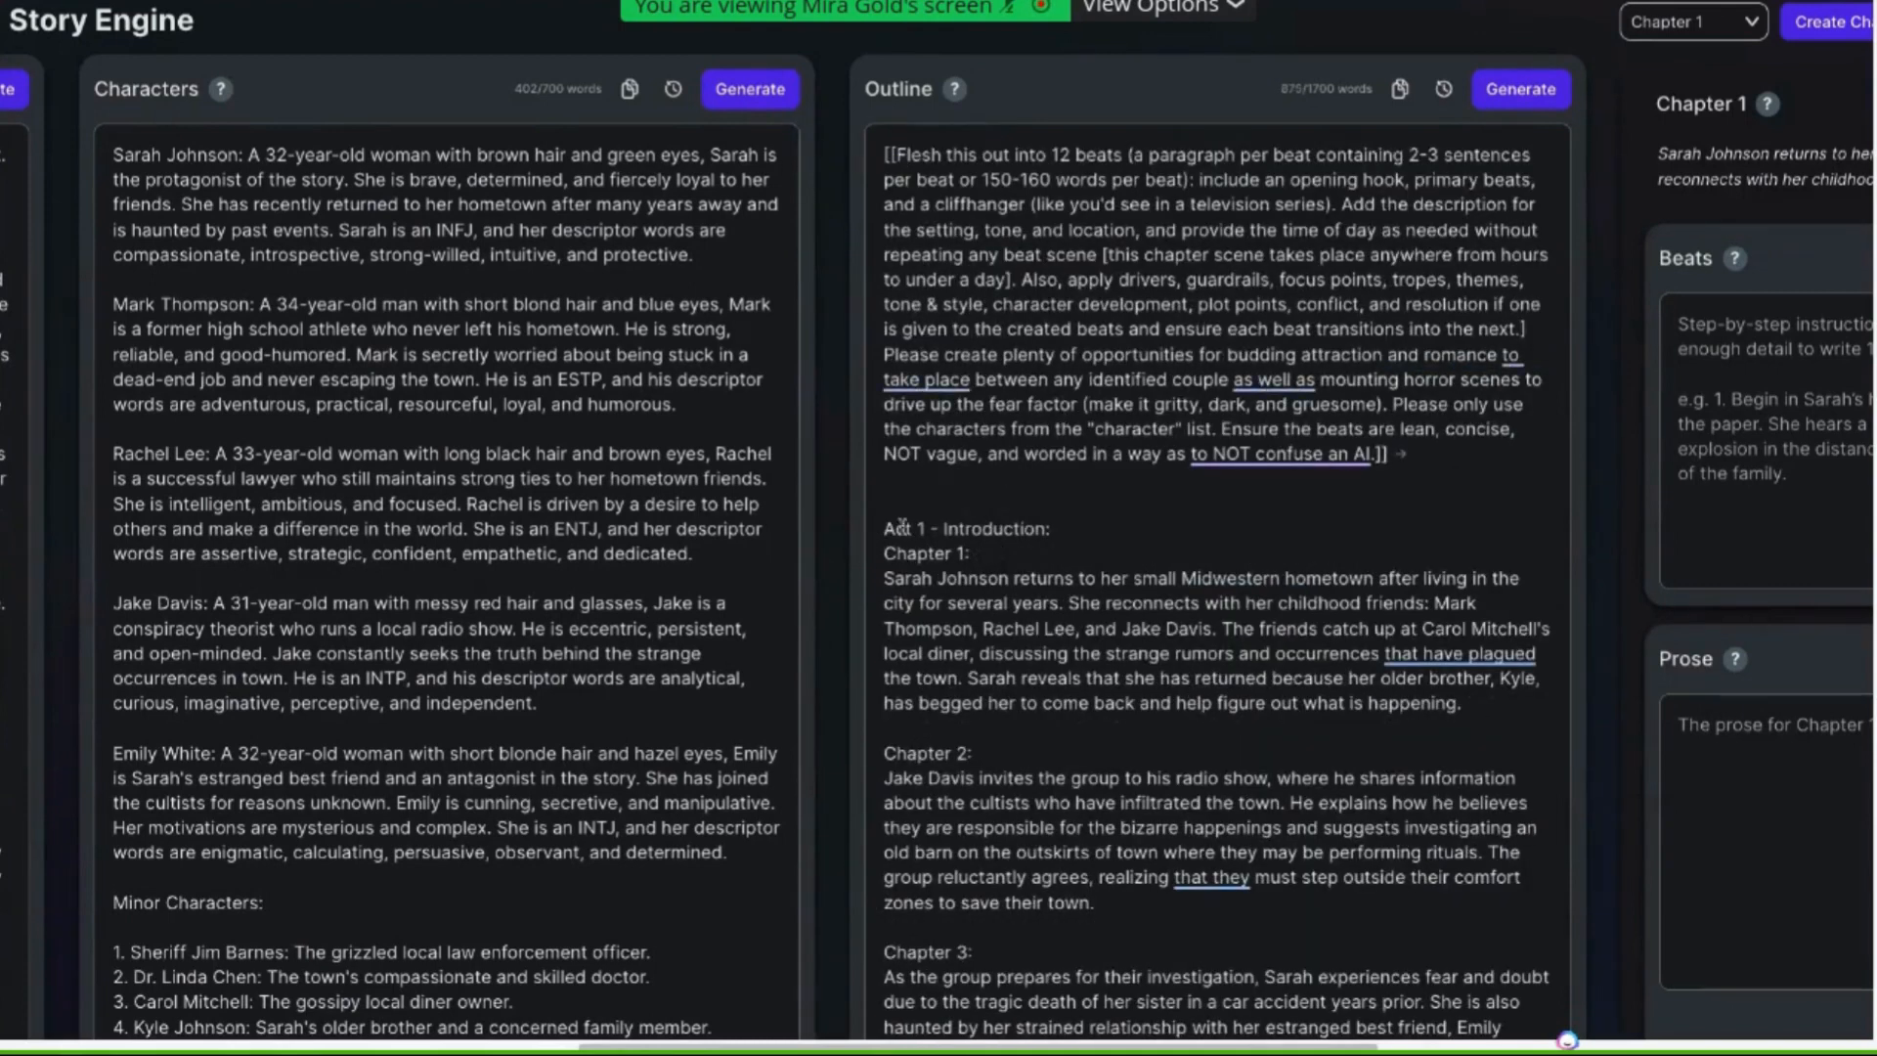
click(920, 500)
key(BackSpace)
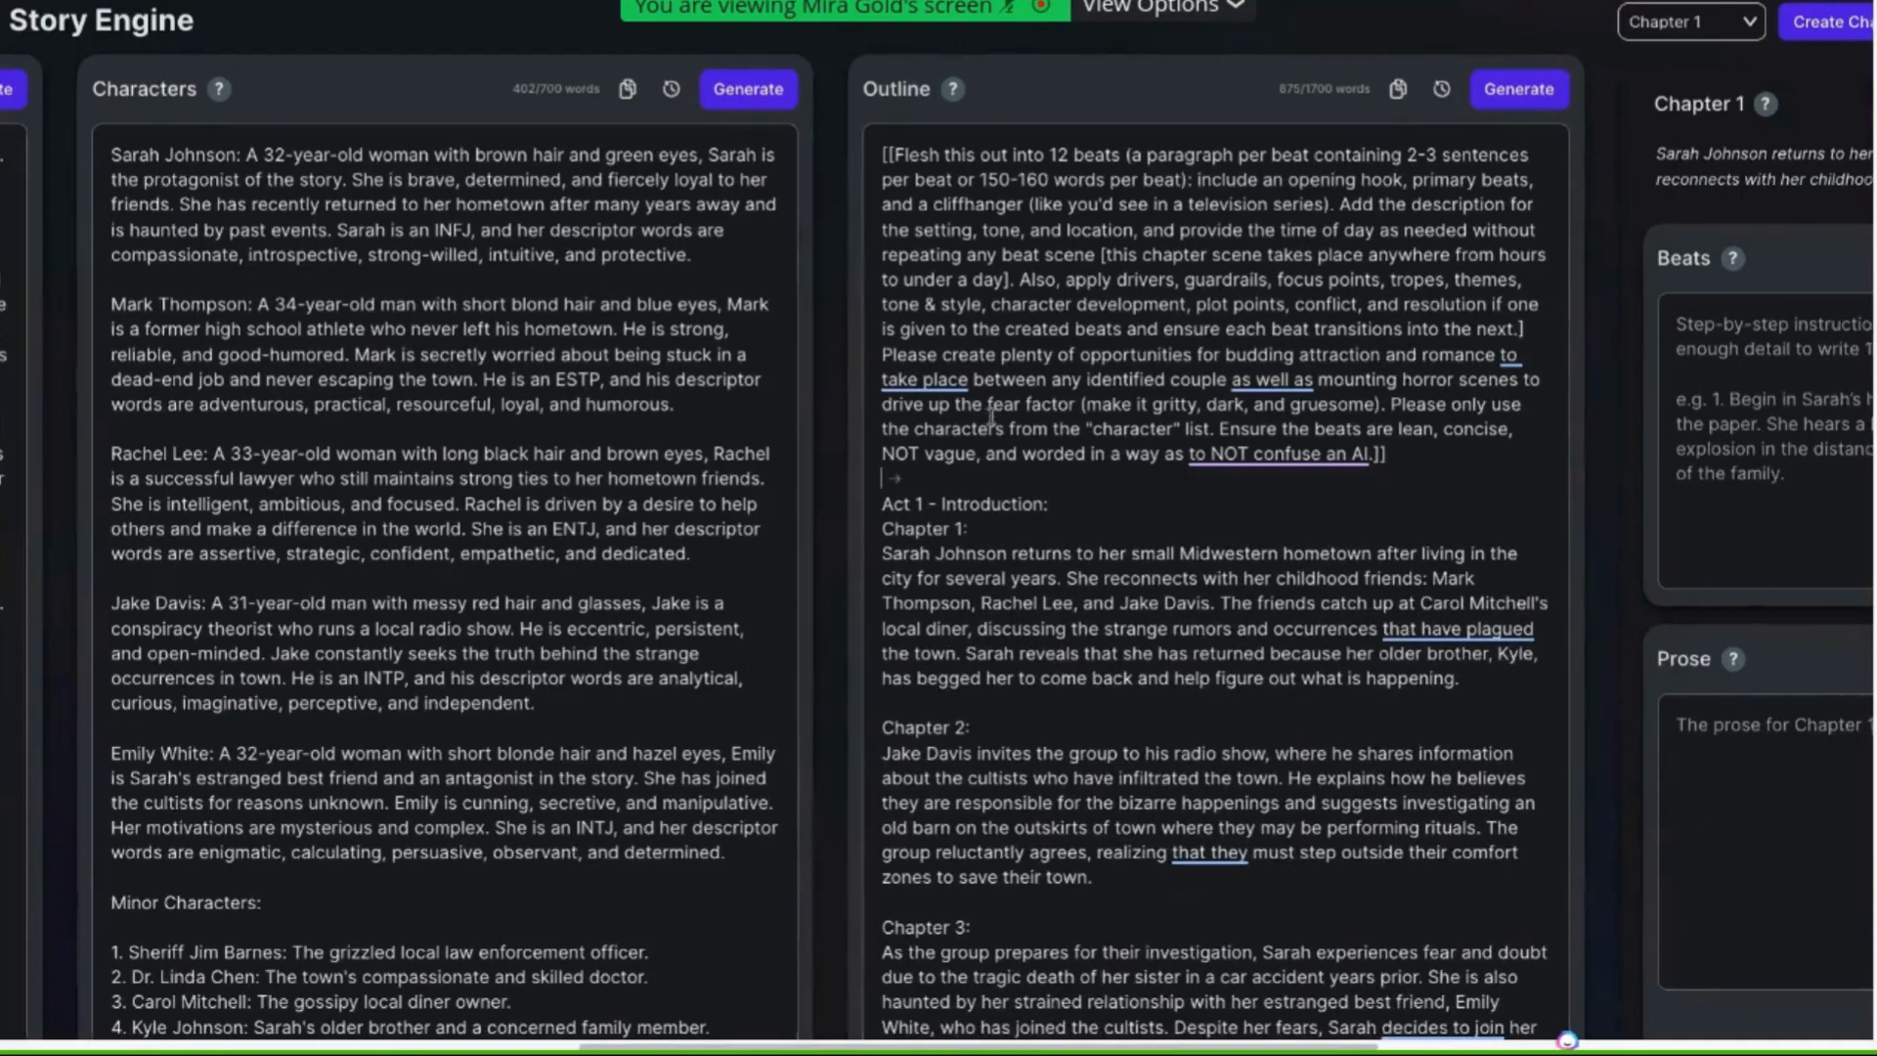
Examine the Chapter 1 Beats section and its help explanation
scroll(991, 417, right, 5)
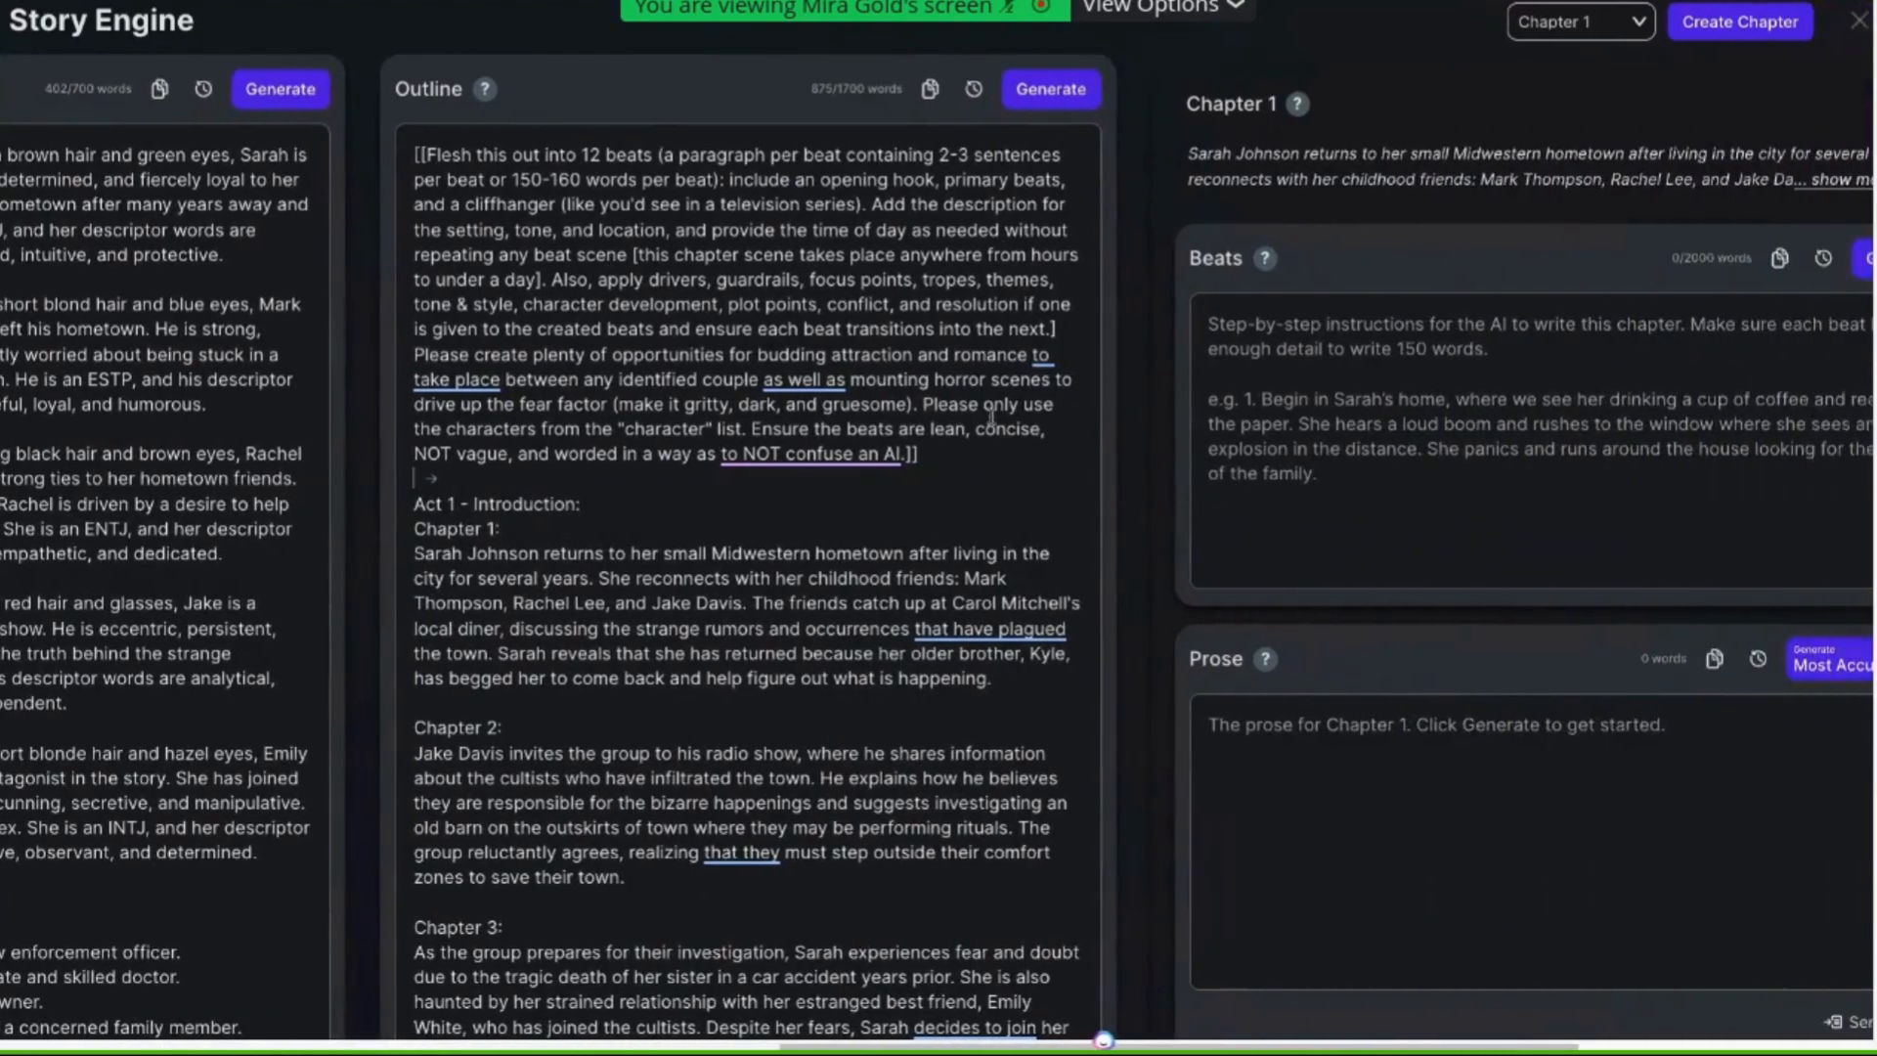
scroll(991, 418, right, 1)
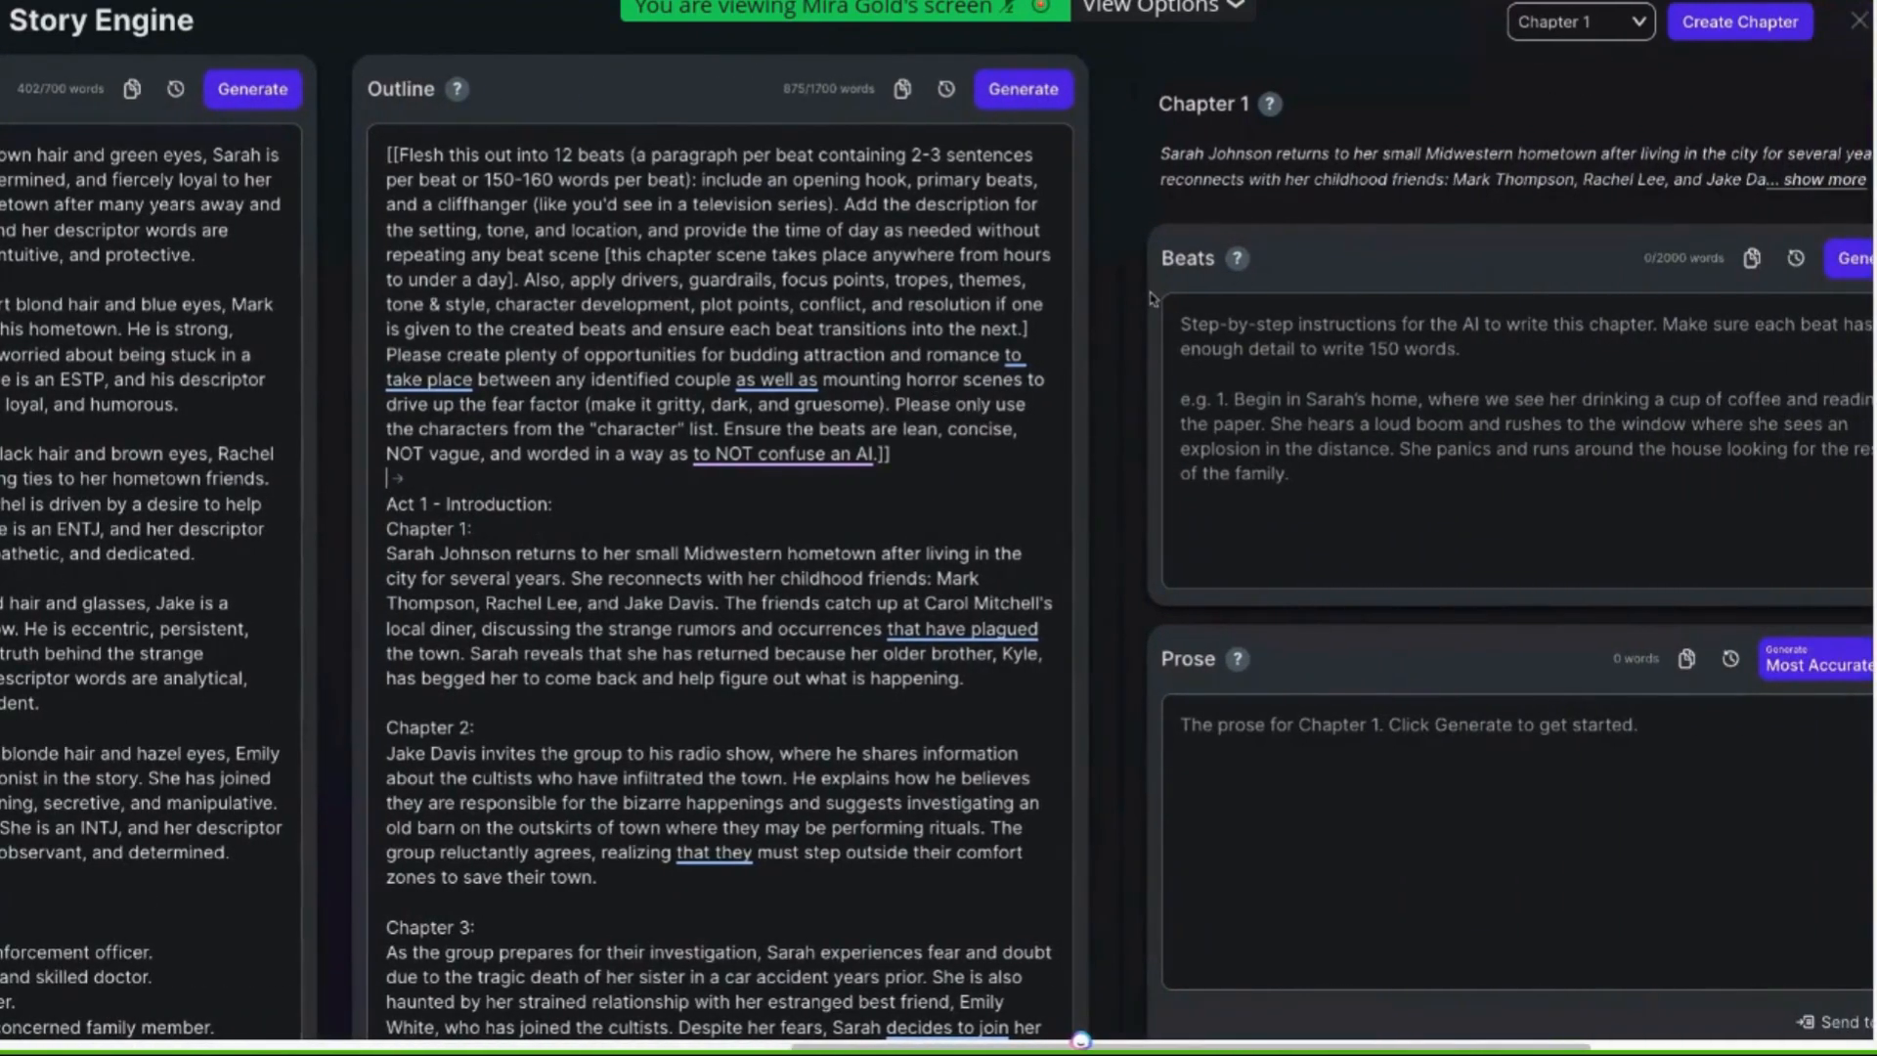
mouse_move(1238, 262)
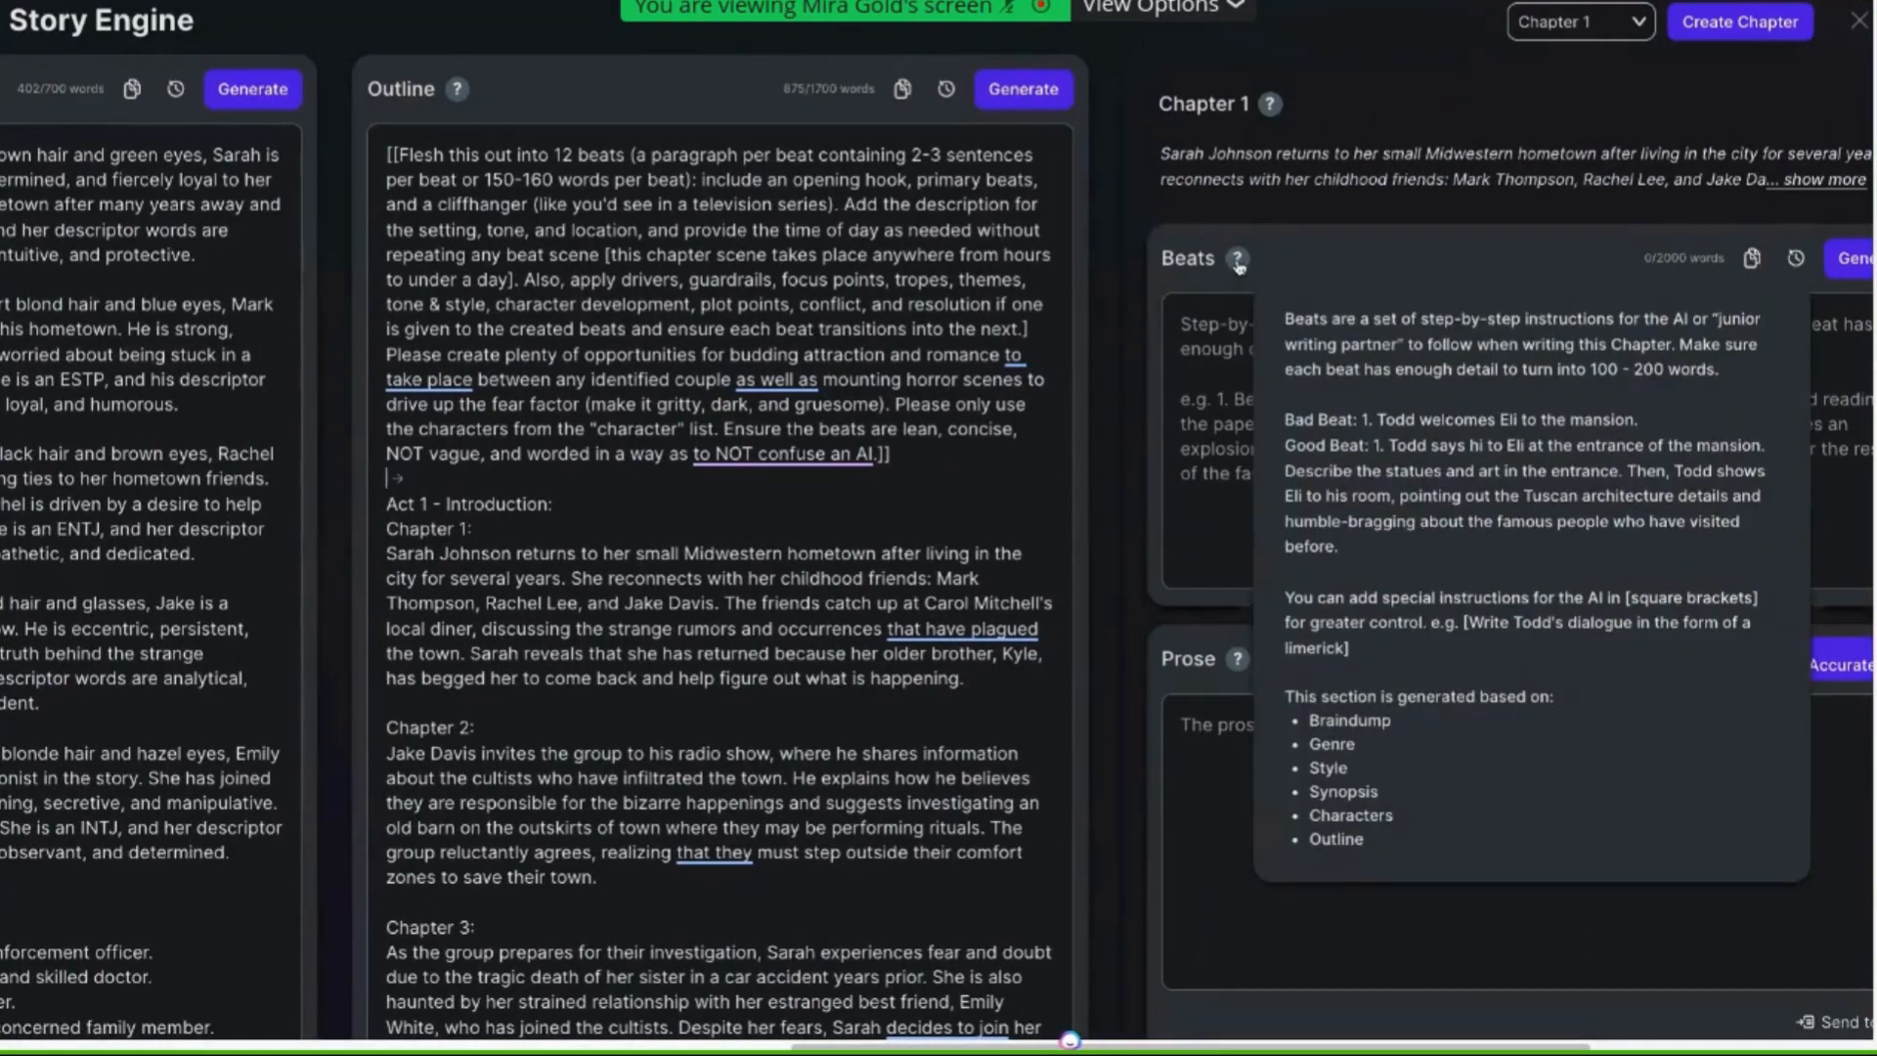
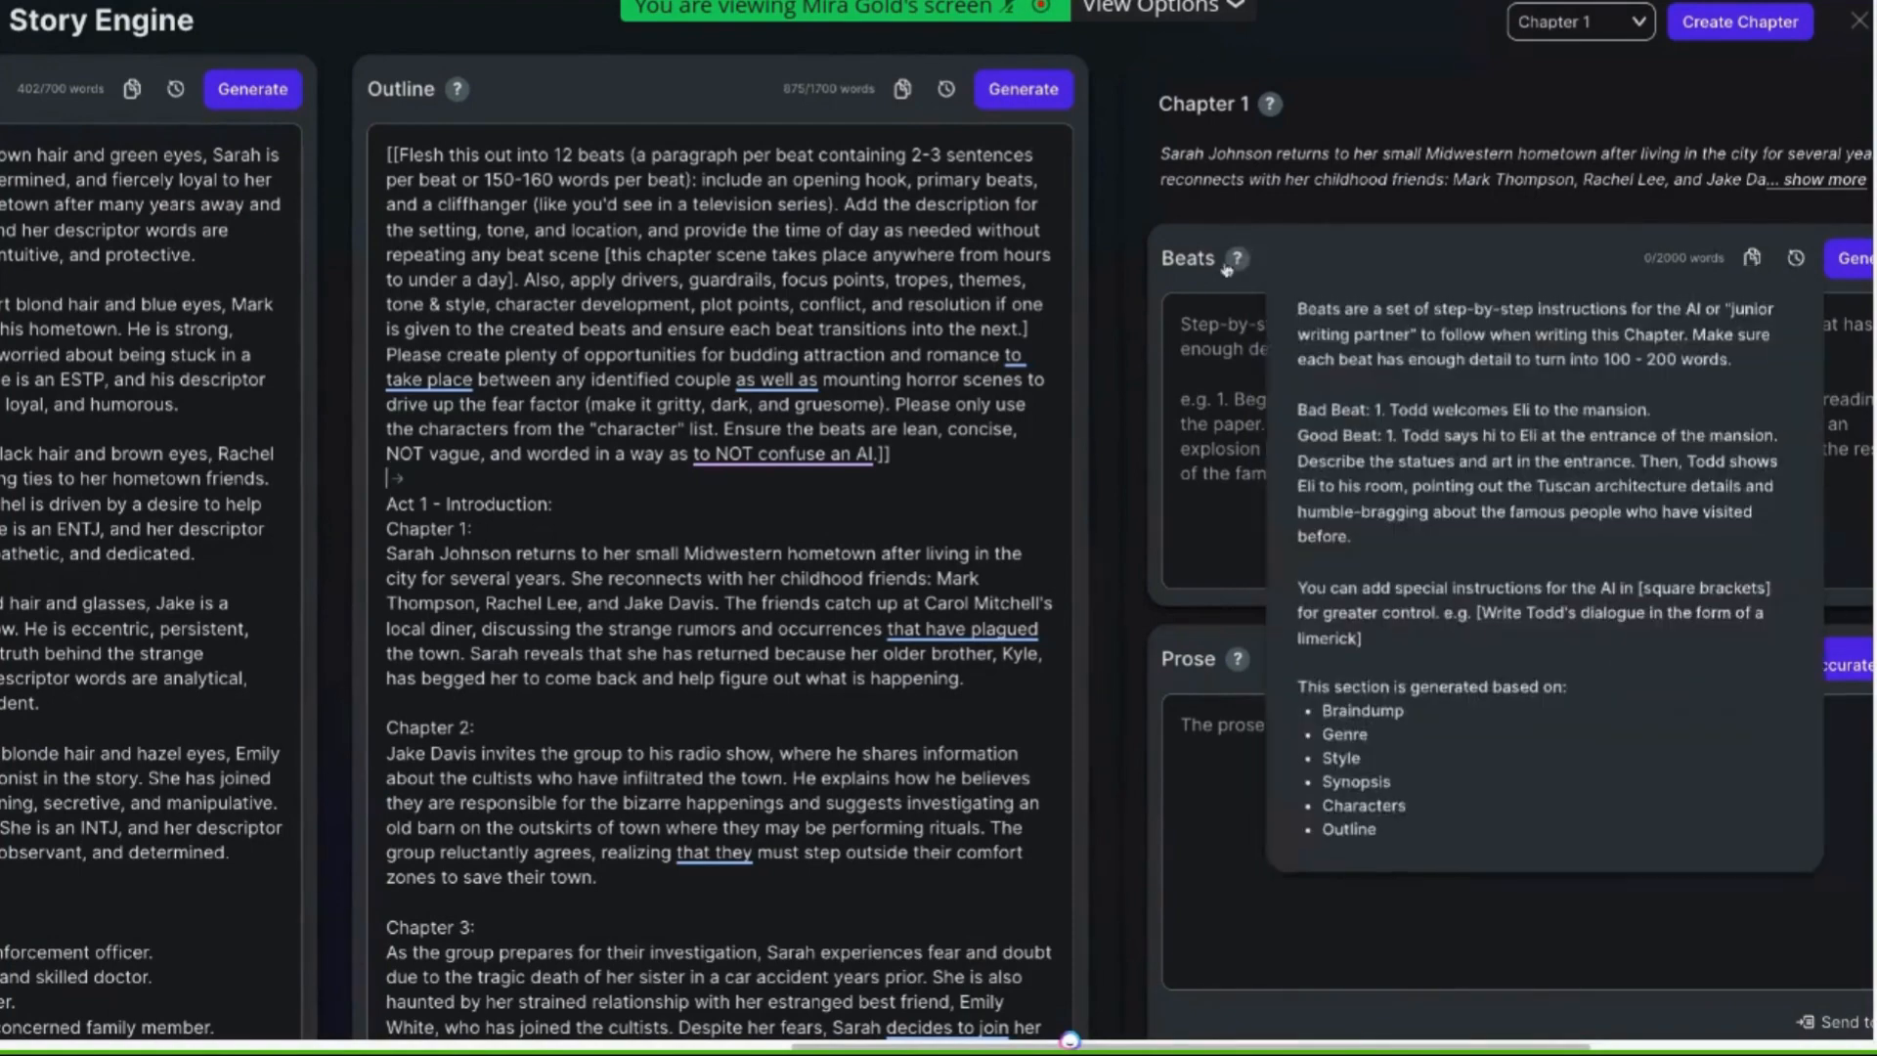
Review the outline's chapter summaries alongside the Characters and Synopsis panels
scroll(927, 354, left, 6)
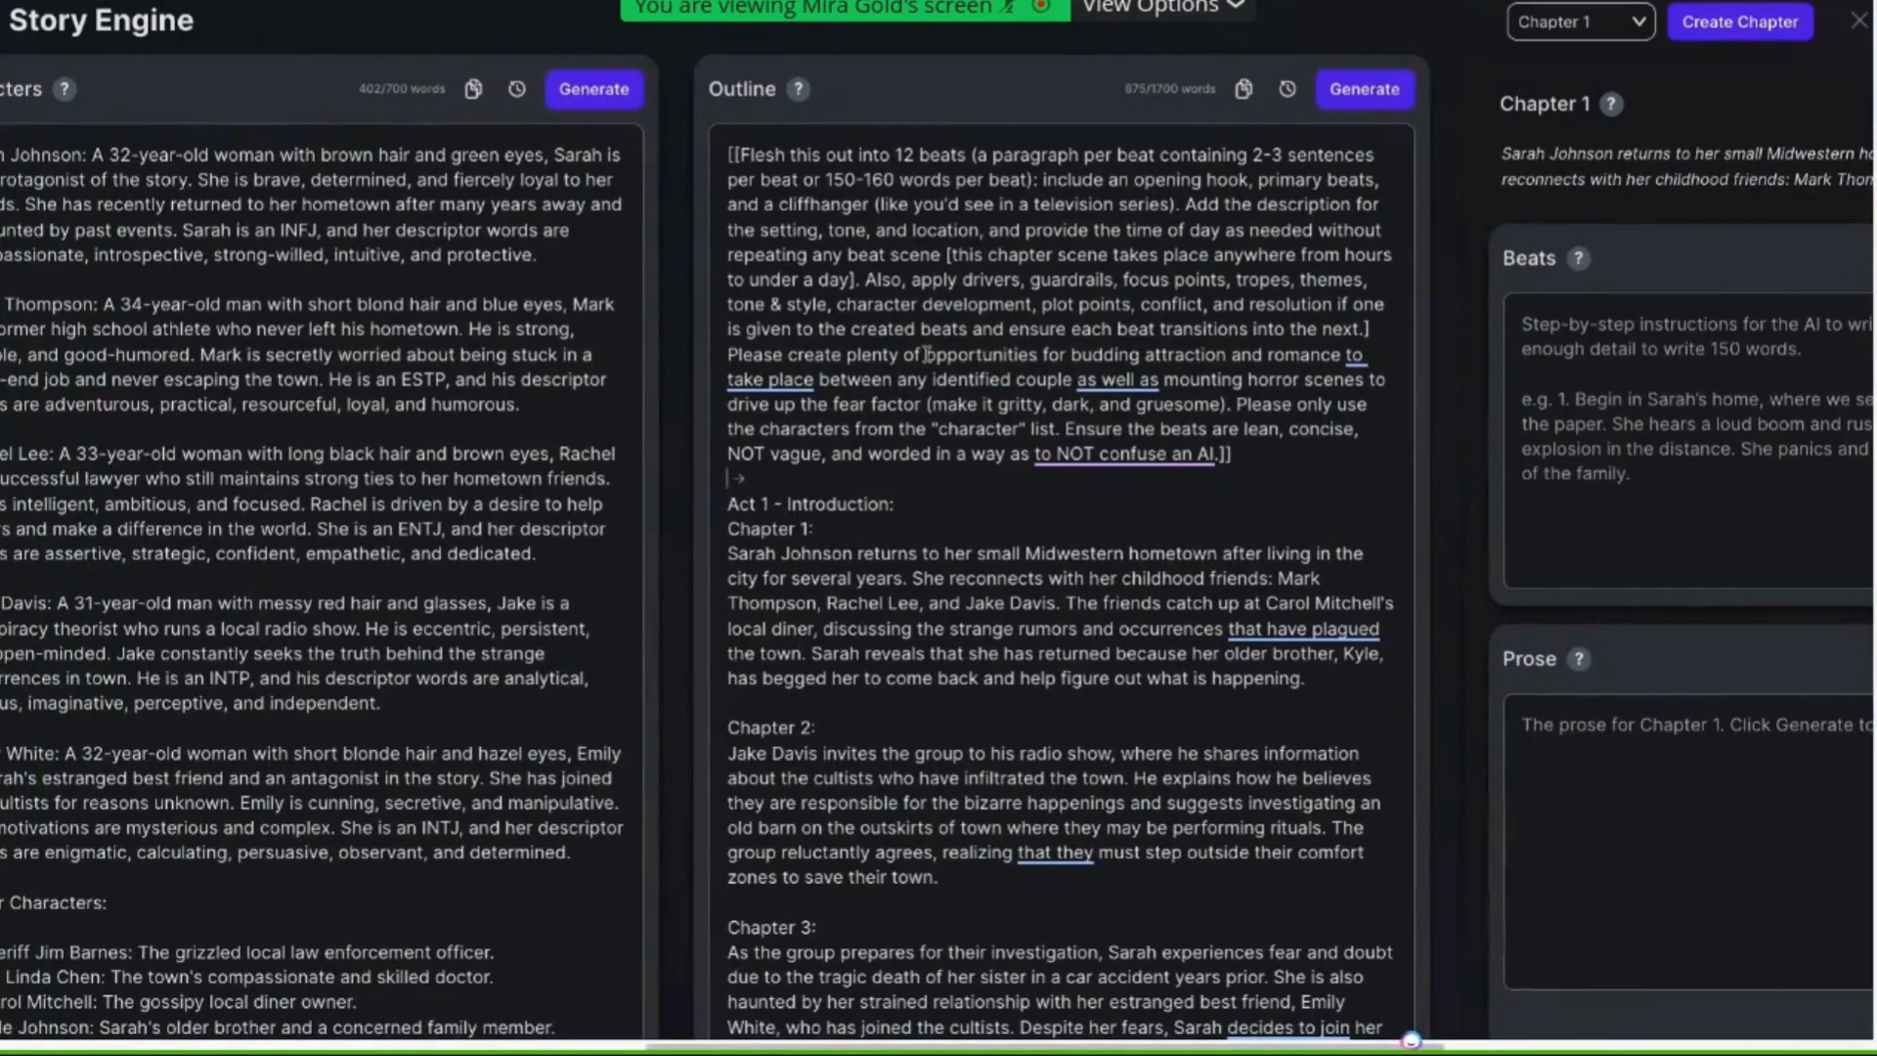
scroll(927, 354, left, 2)
scroll(927, 354, down, 5)
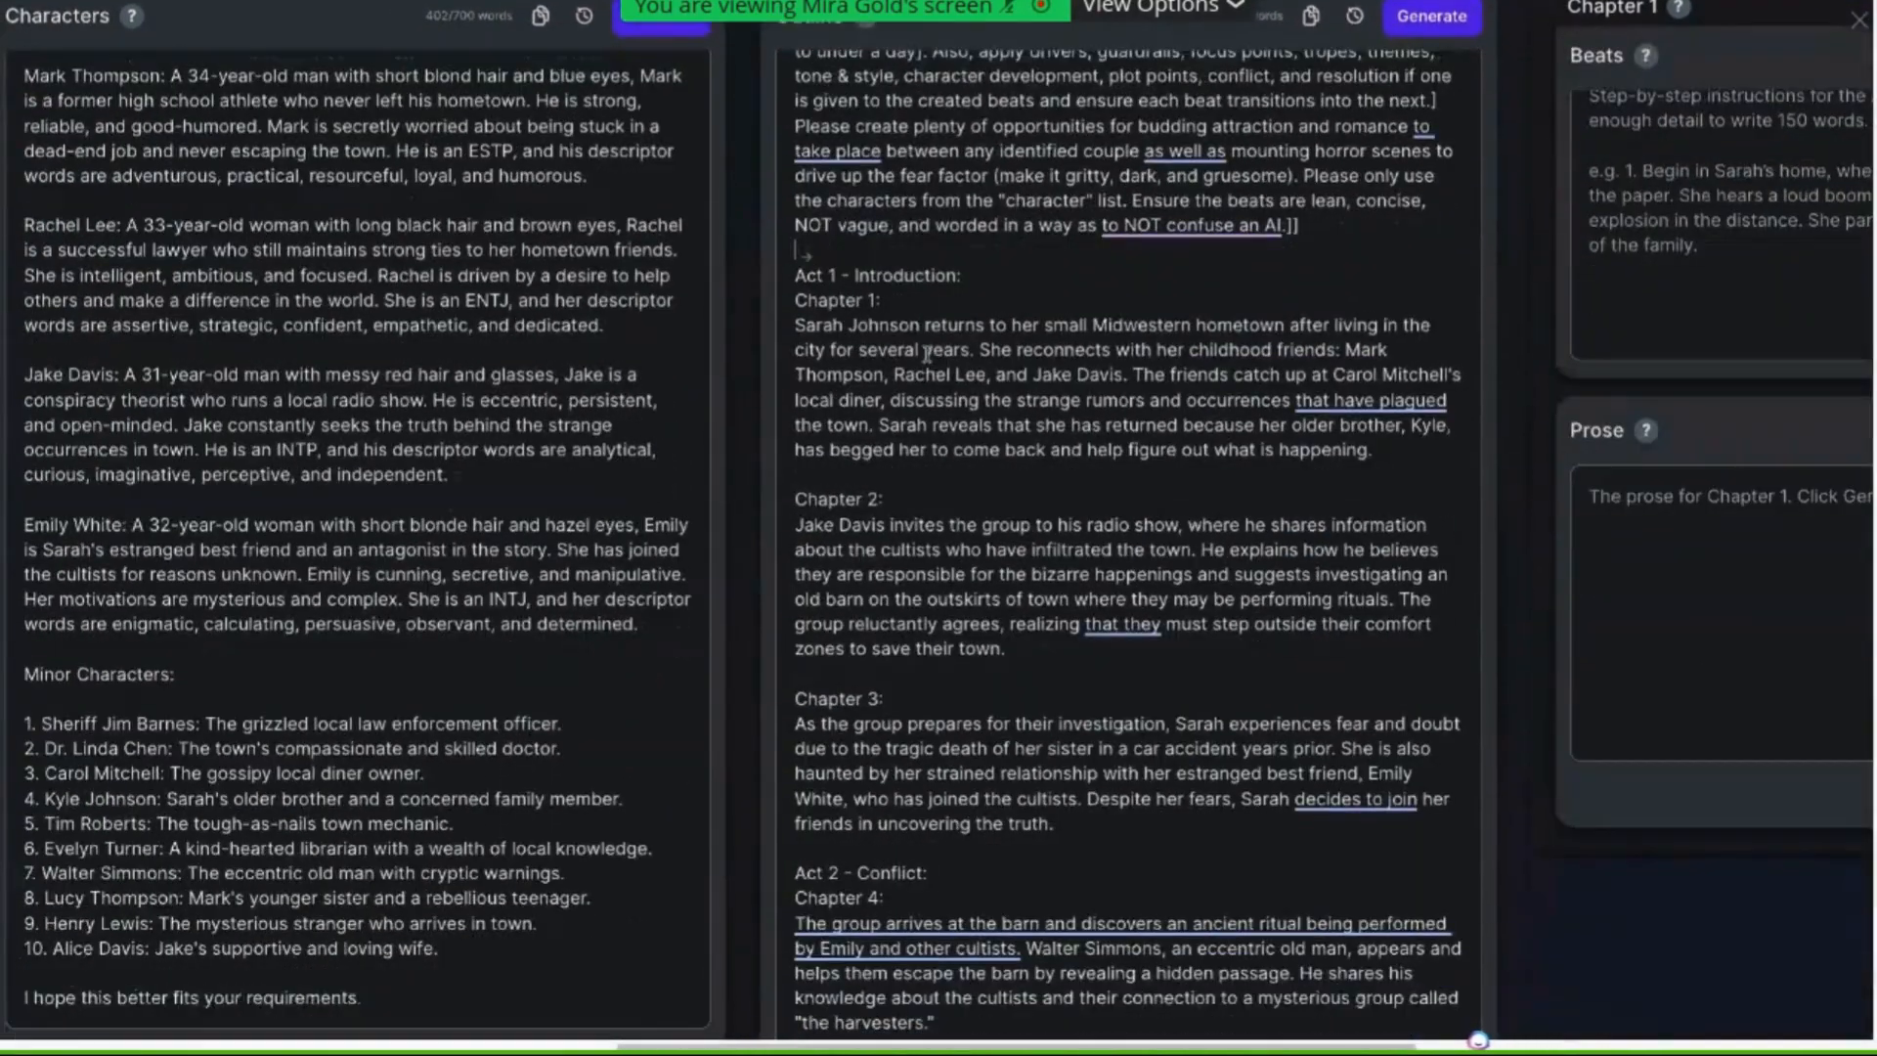
scroll(927, 354, left, 6)
scroll(927, 354, left, 17)
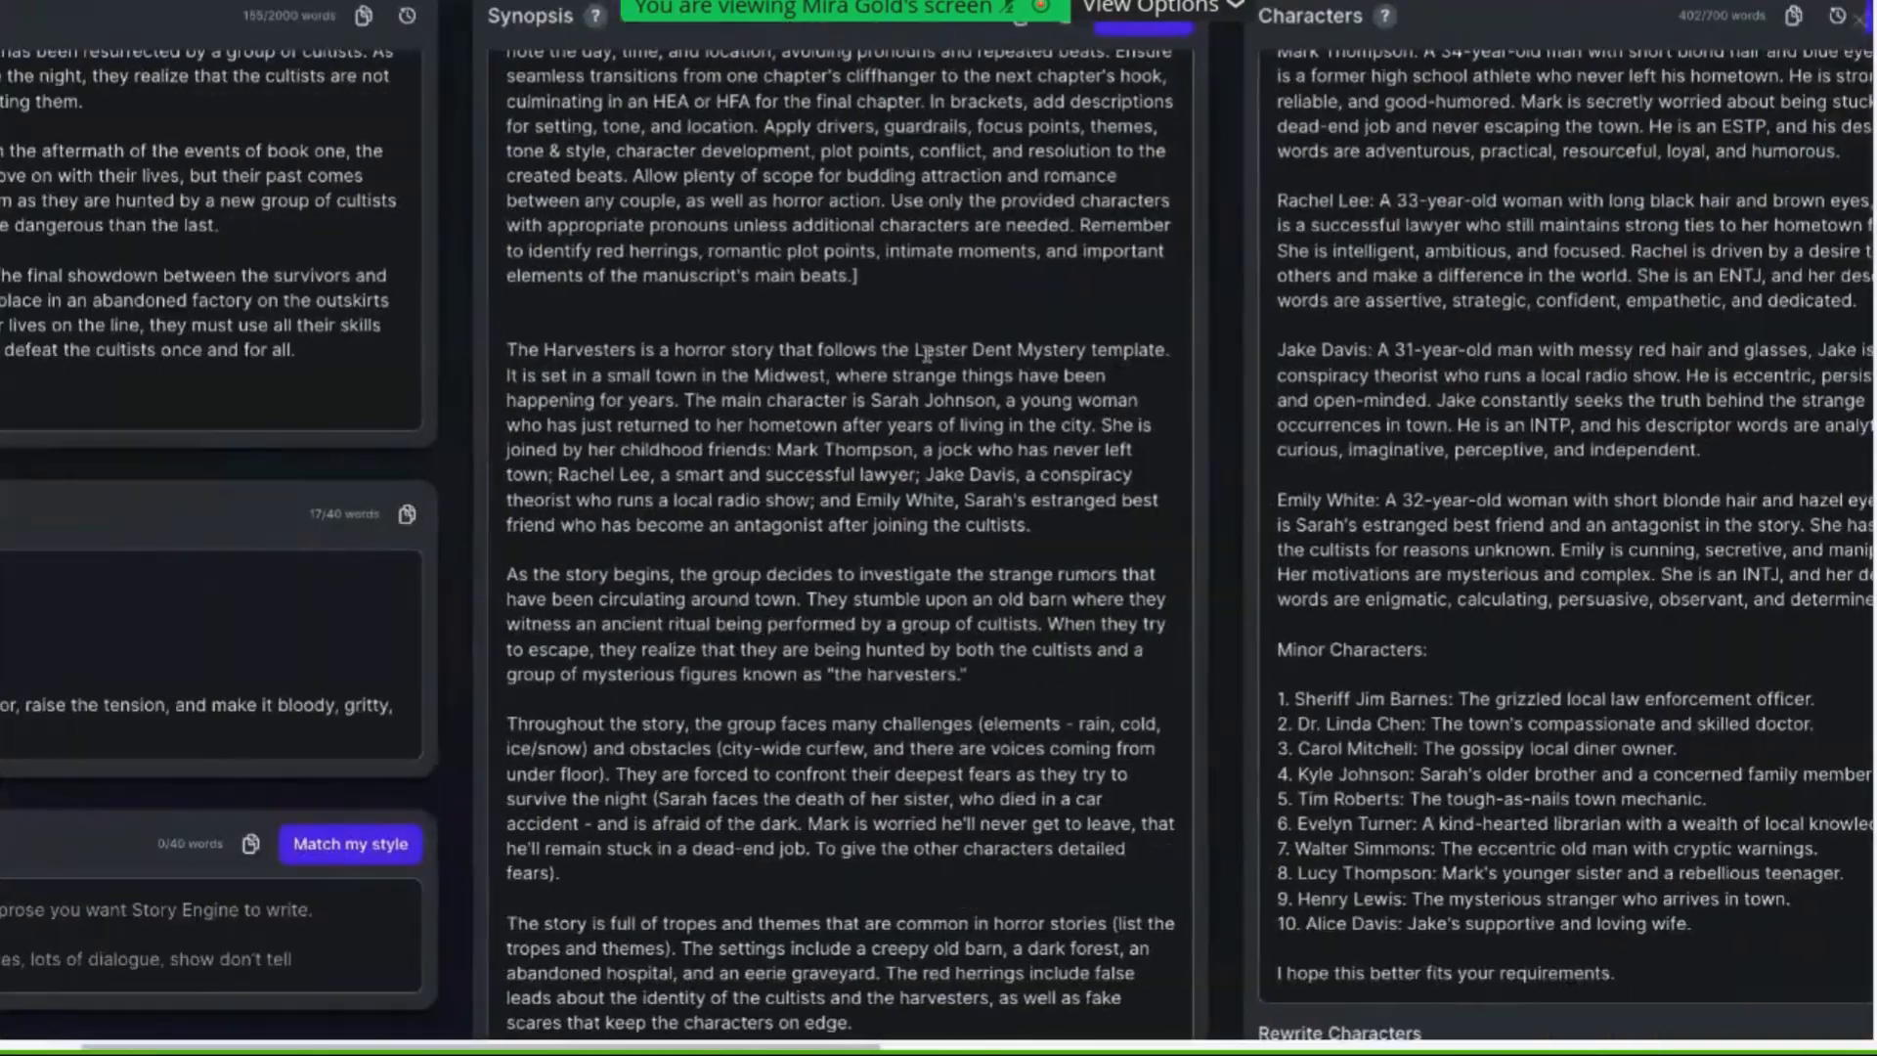
scroll(927, 354, up, 5)
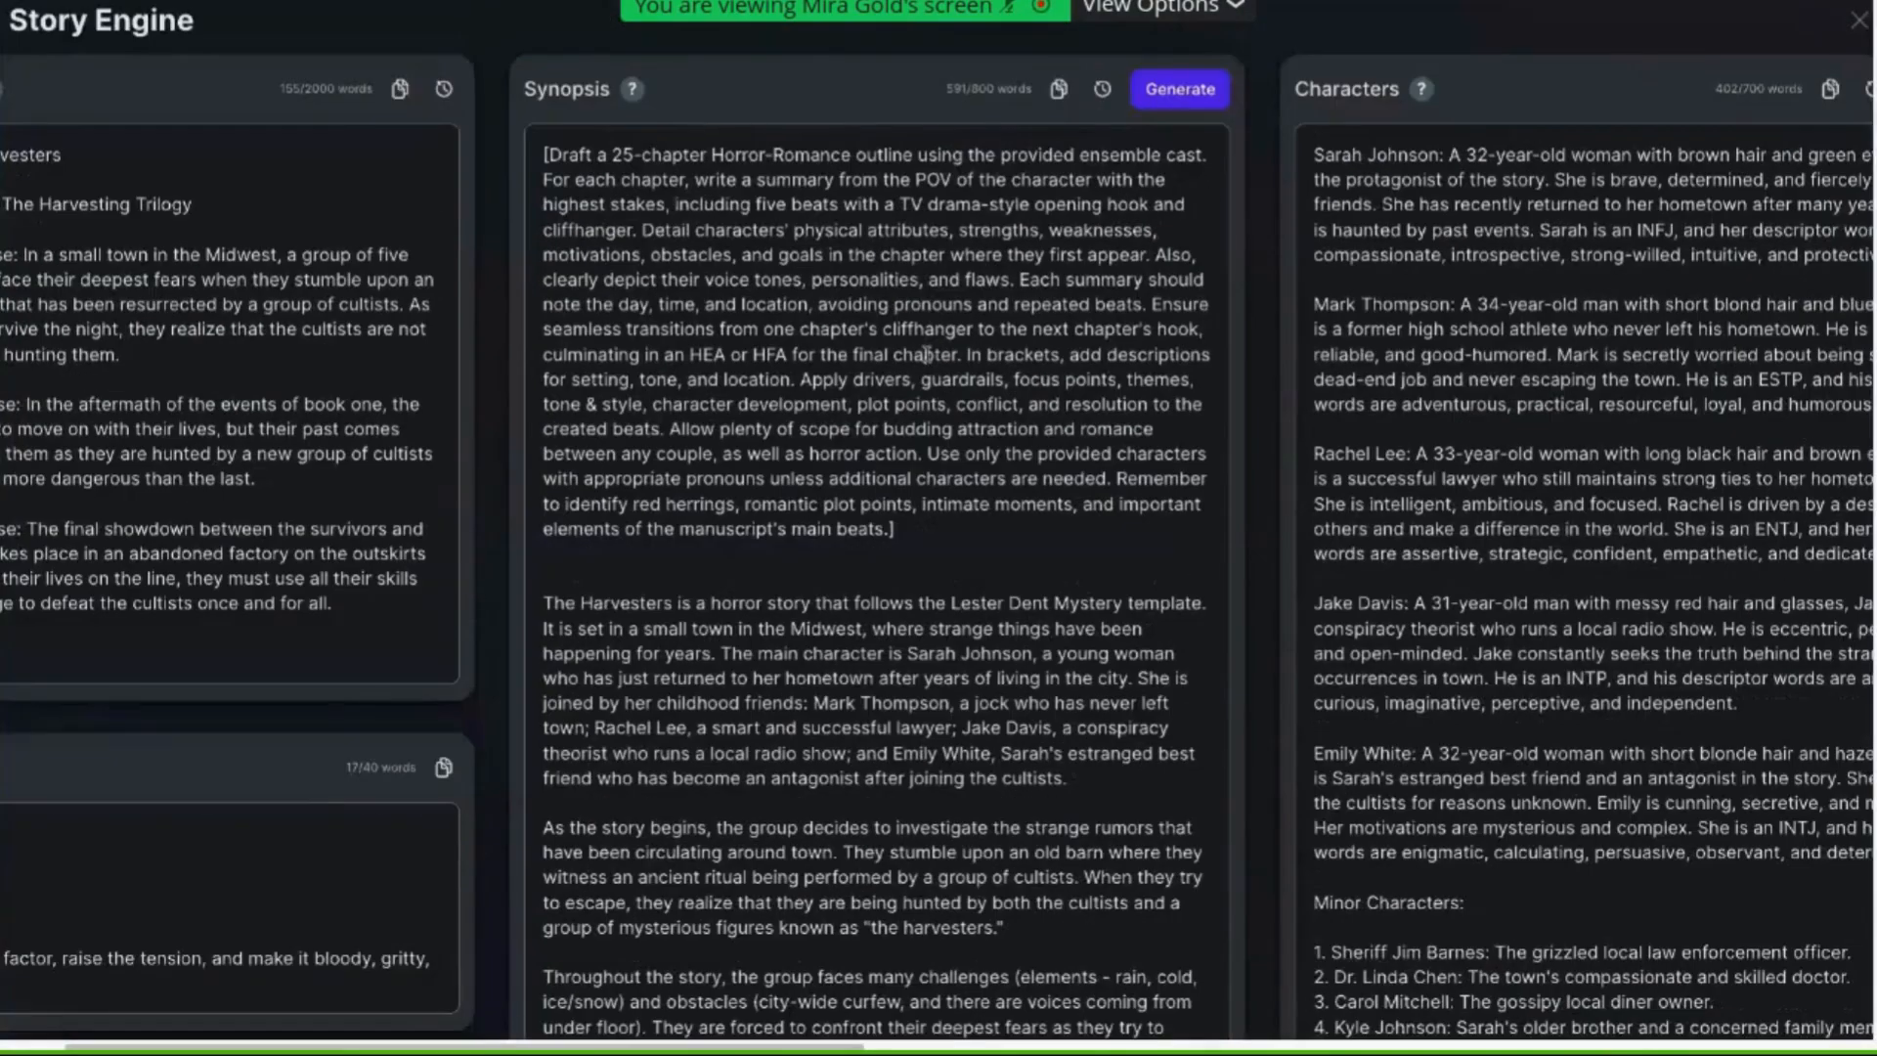
scroll(927, 354, right, 20)
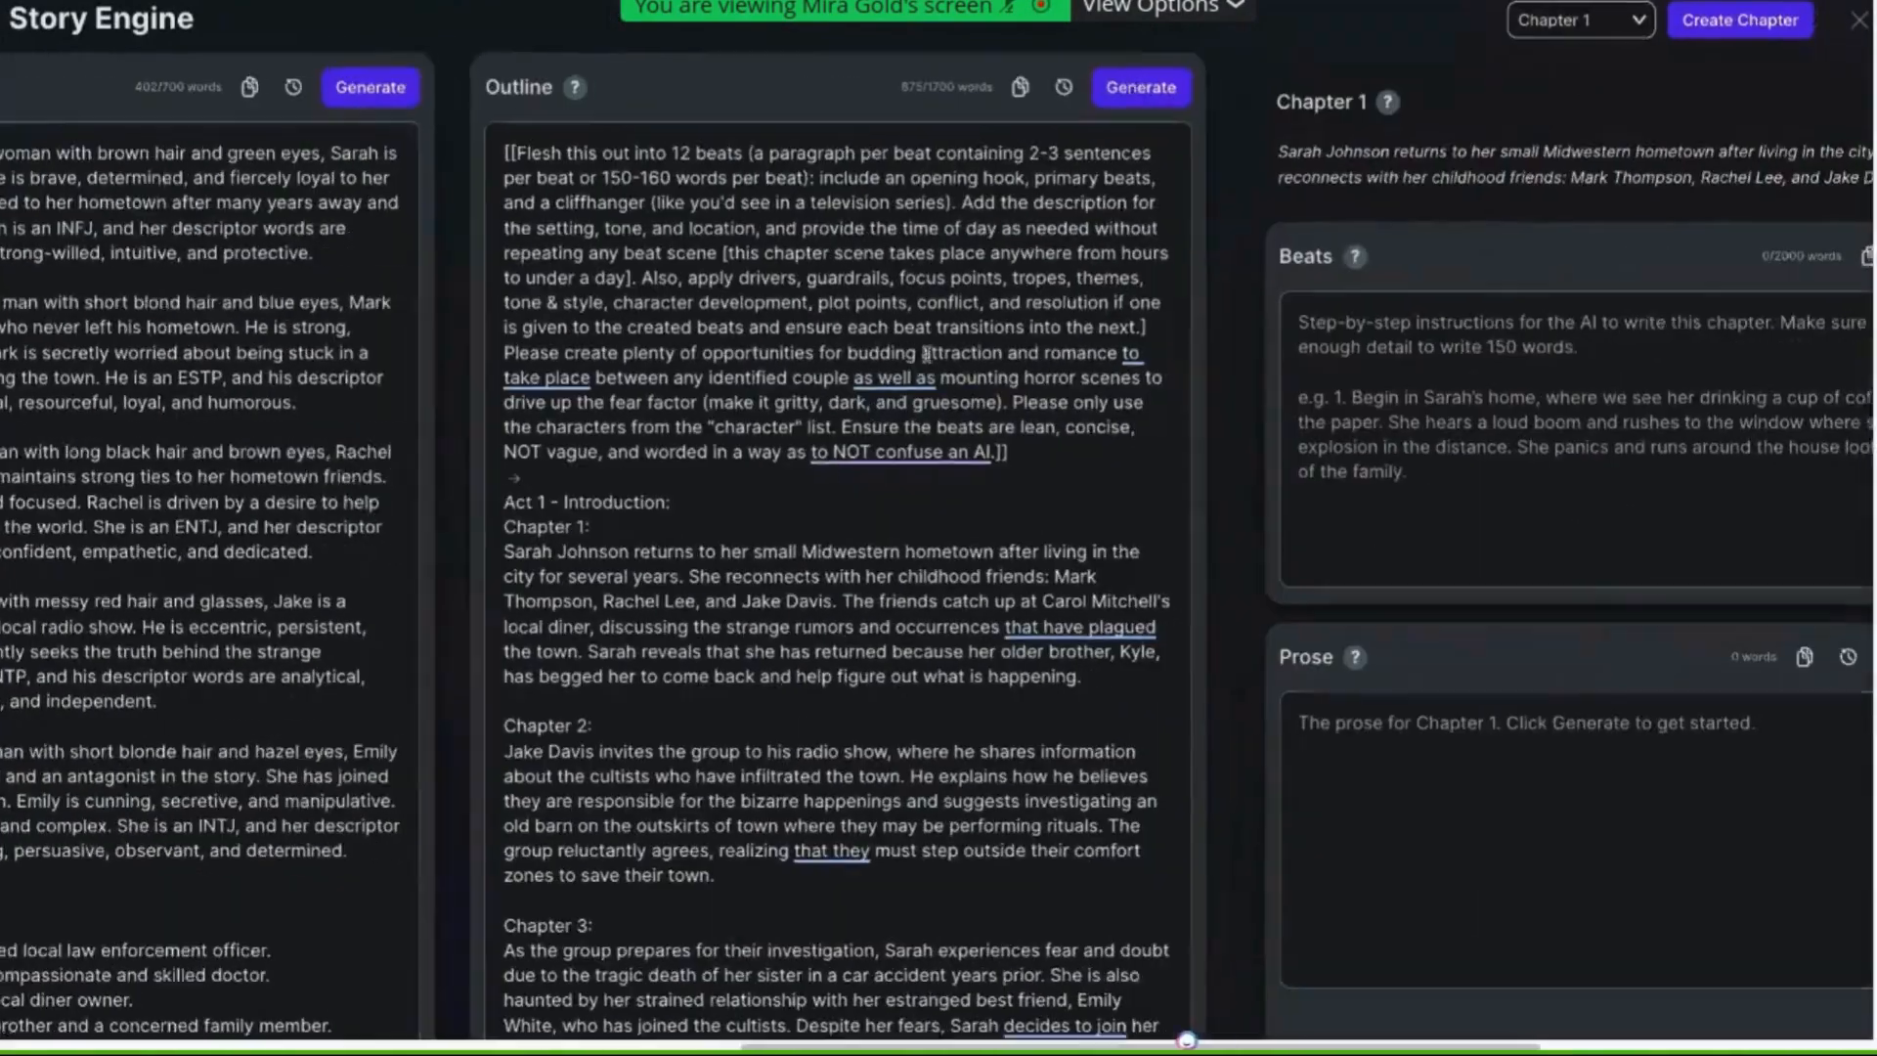
scroll(927, 354, down, 3)
scroll(926, 354, down, 5)
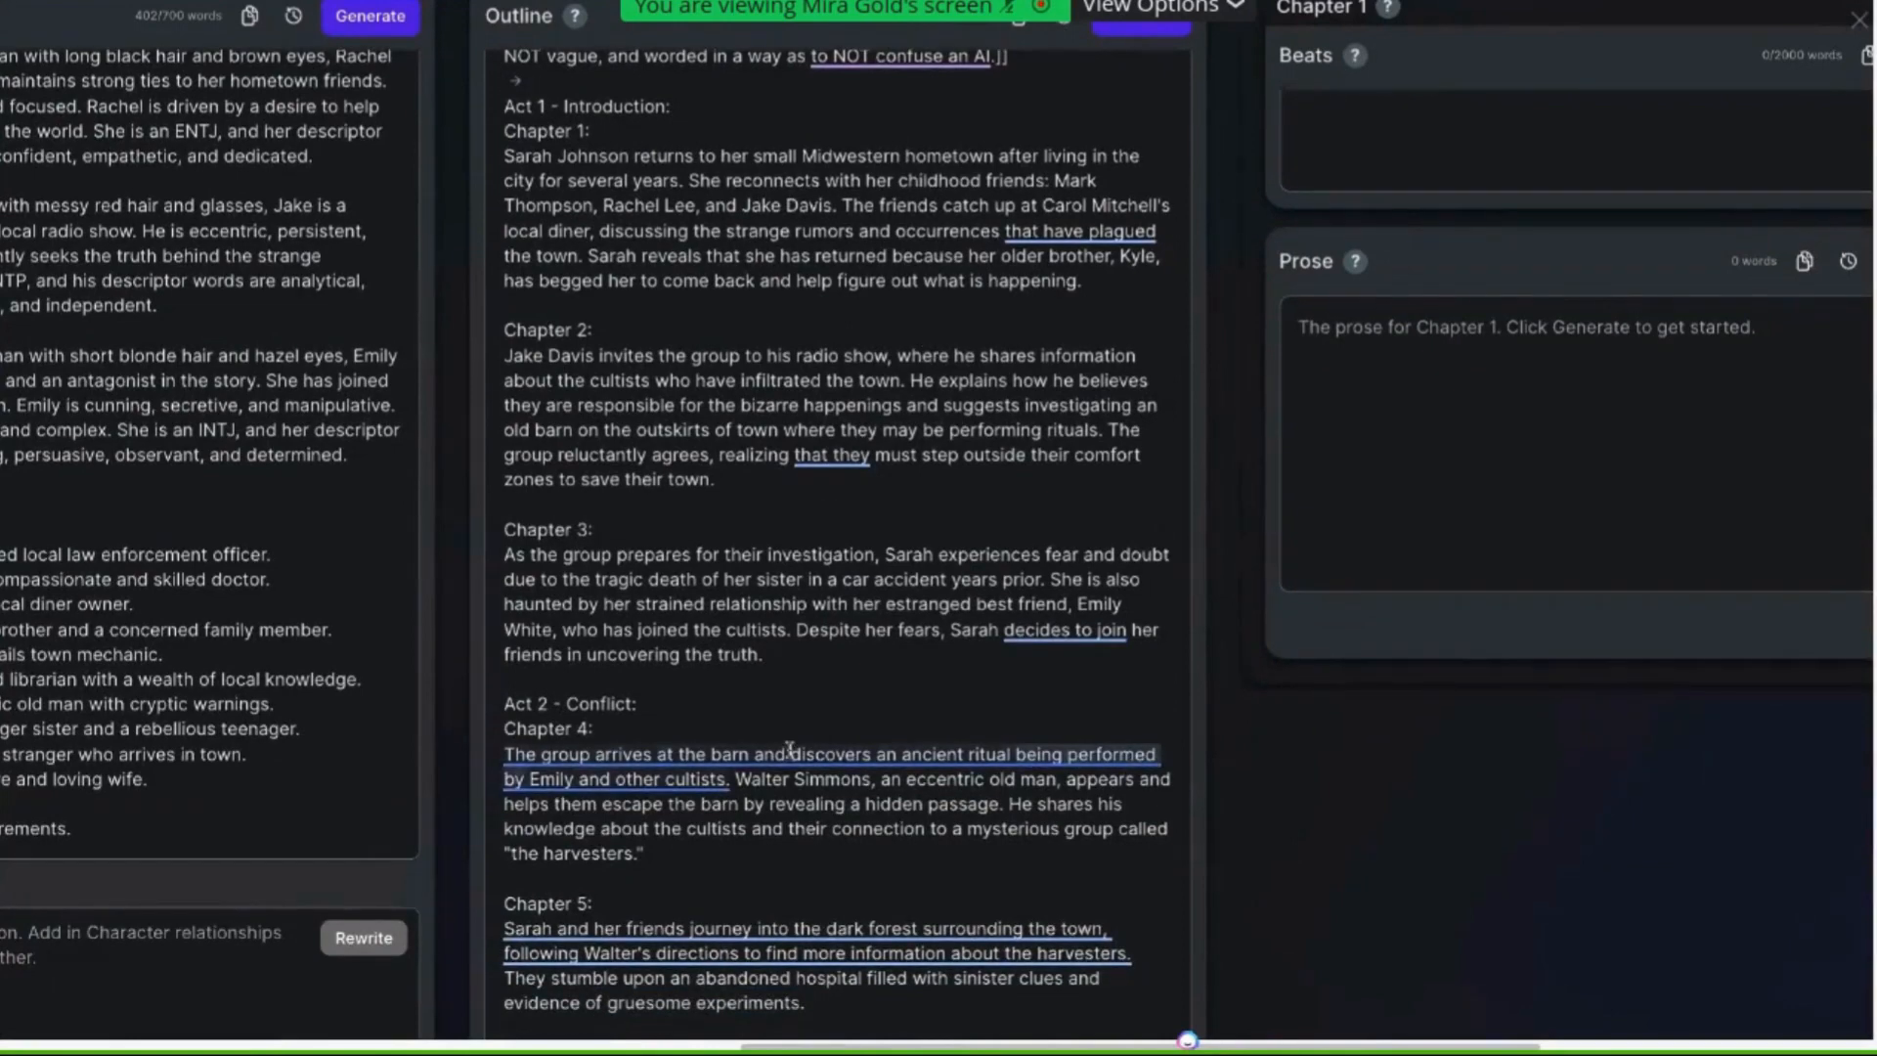
mouse_move(794, 753)
click(1061, 673)
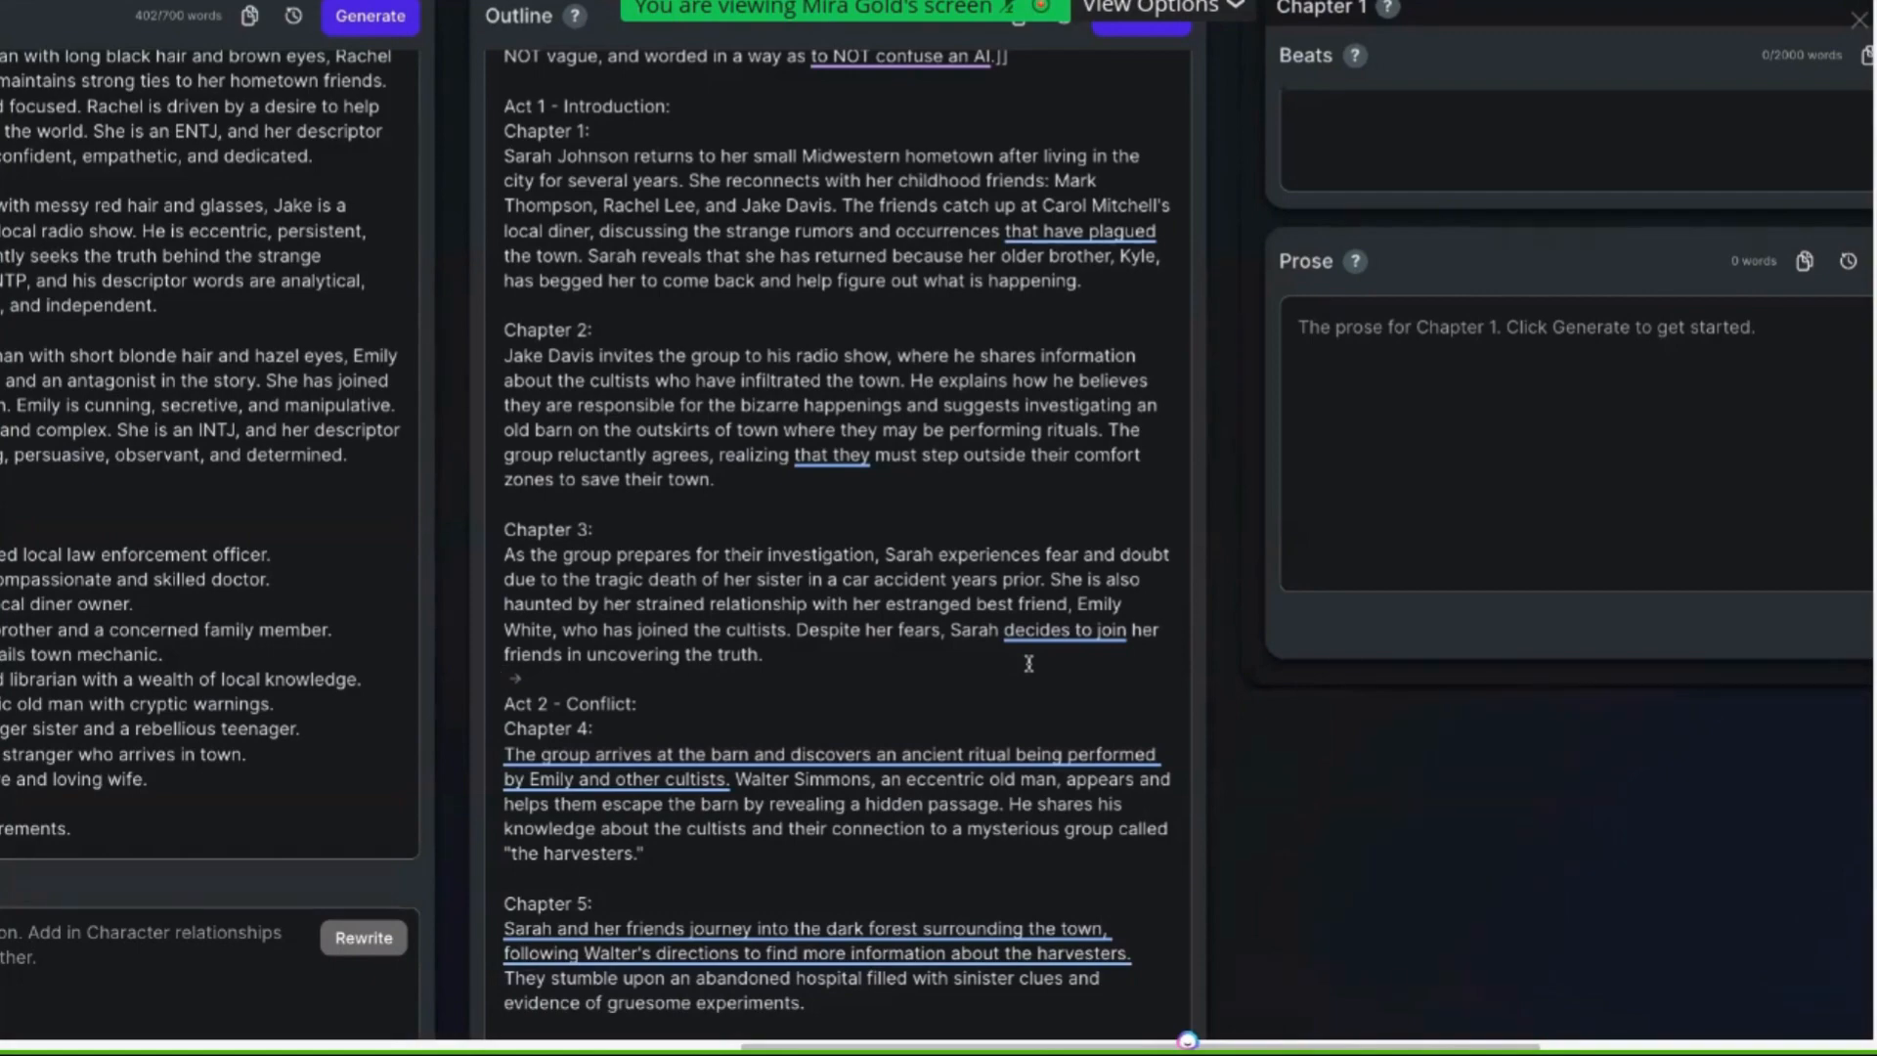
Review the Braindump, Genre, Synopsis and empty Style sections of the Story Engine
scroll(1029, 664, left, 5)
scroll(1029, 664, left, 13)
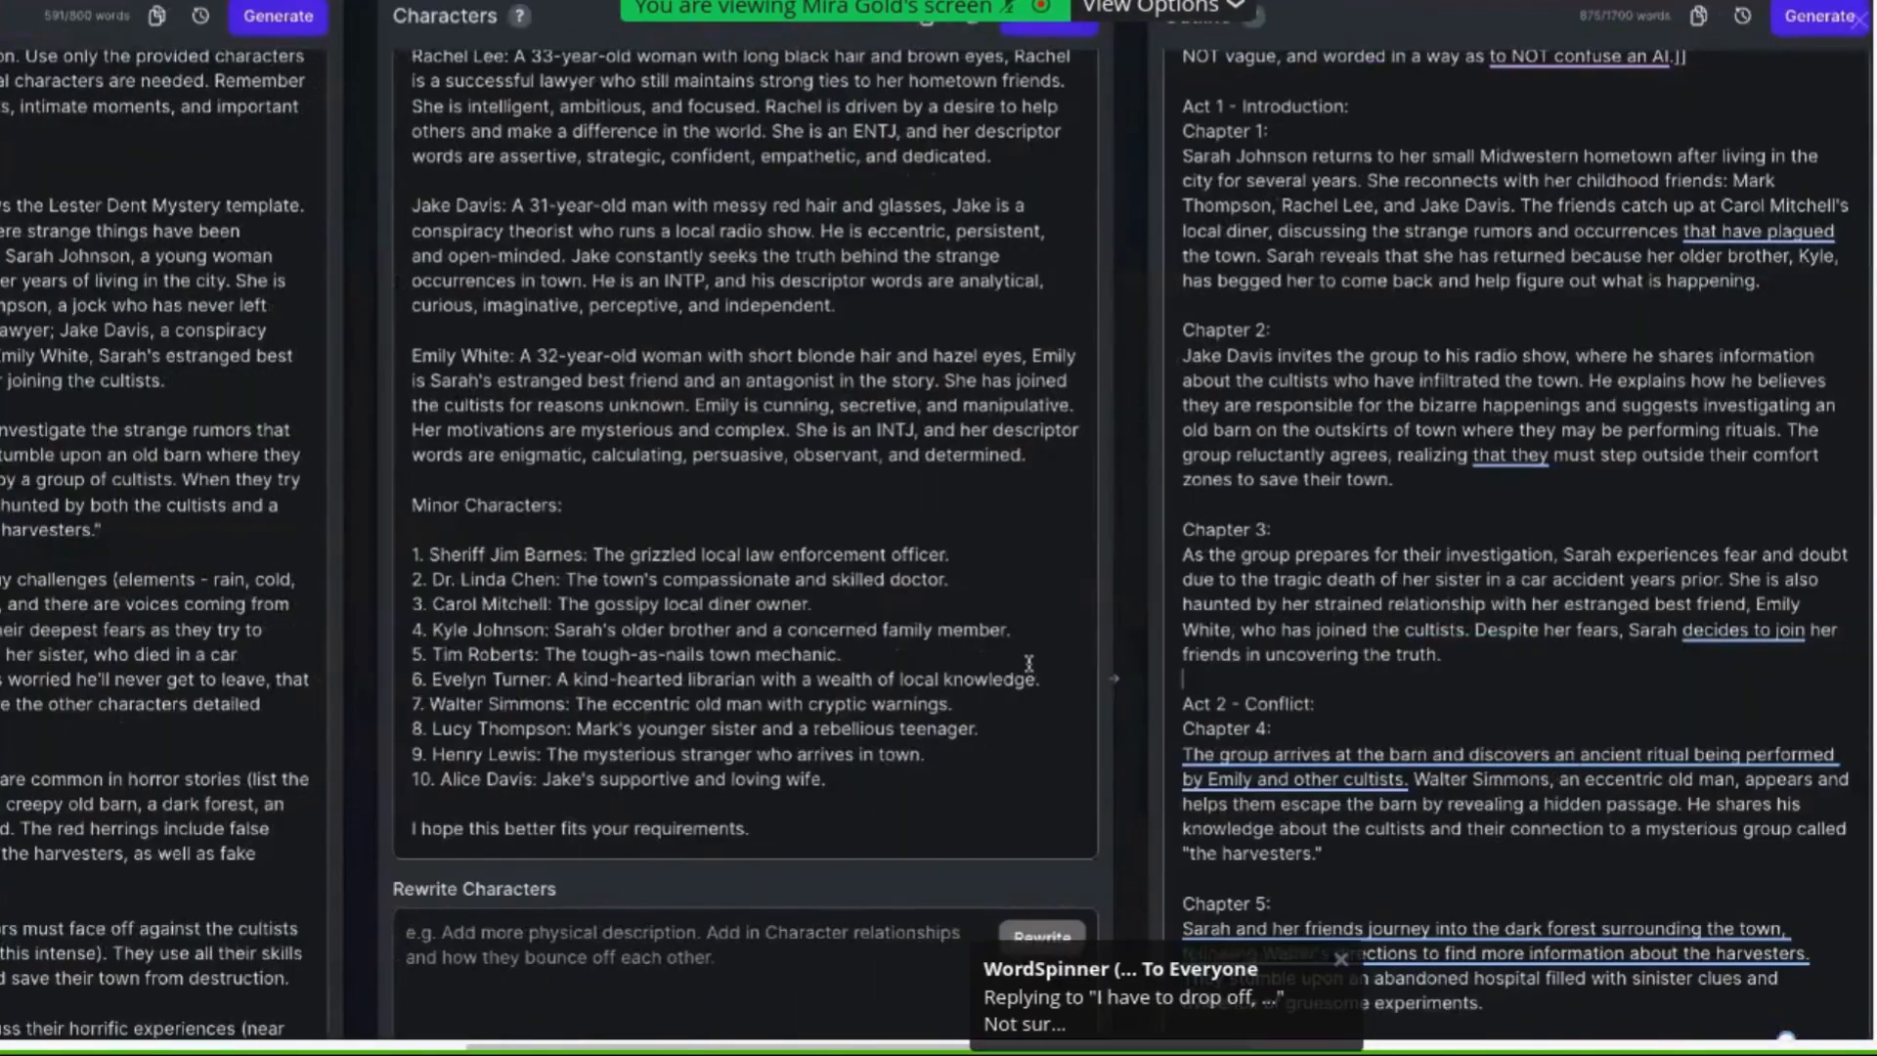
scroll(1029, 664, up, 2)
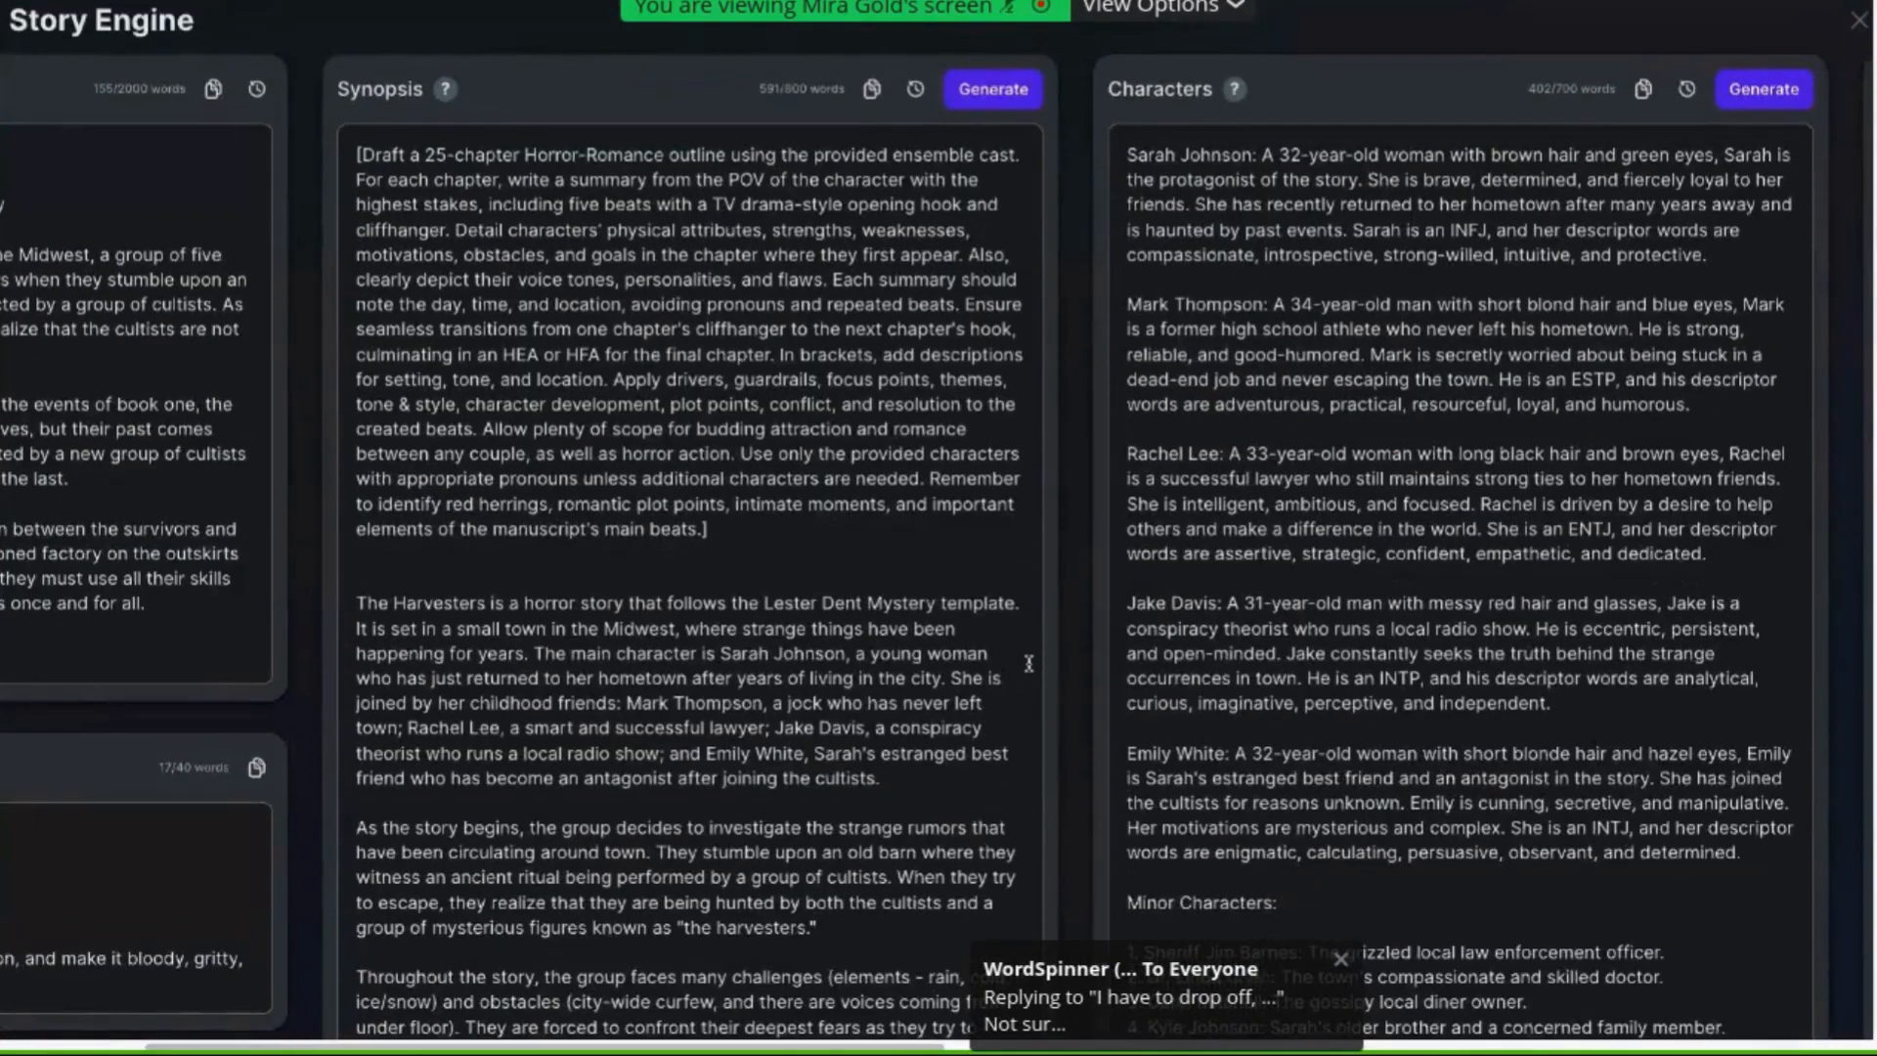
scroll(1028, 664, left, 4)
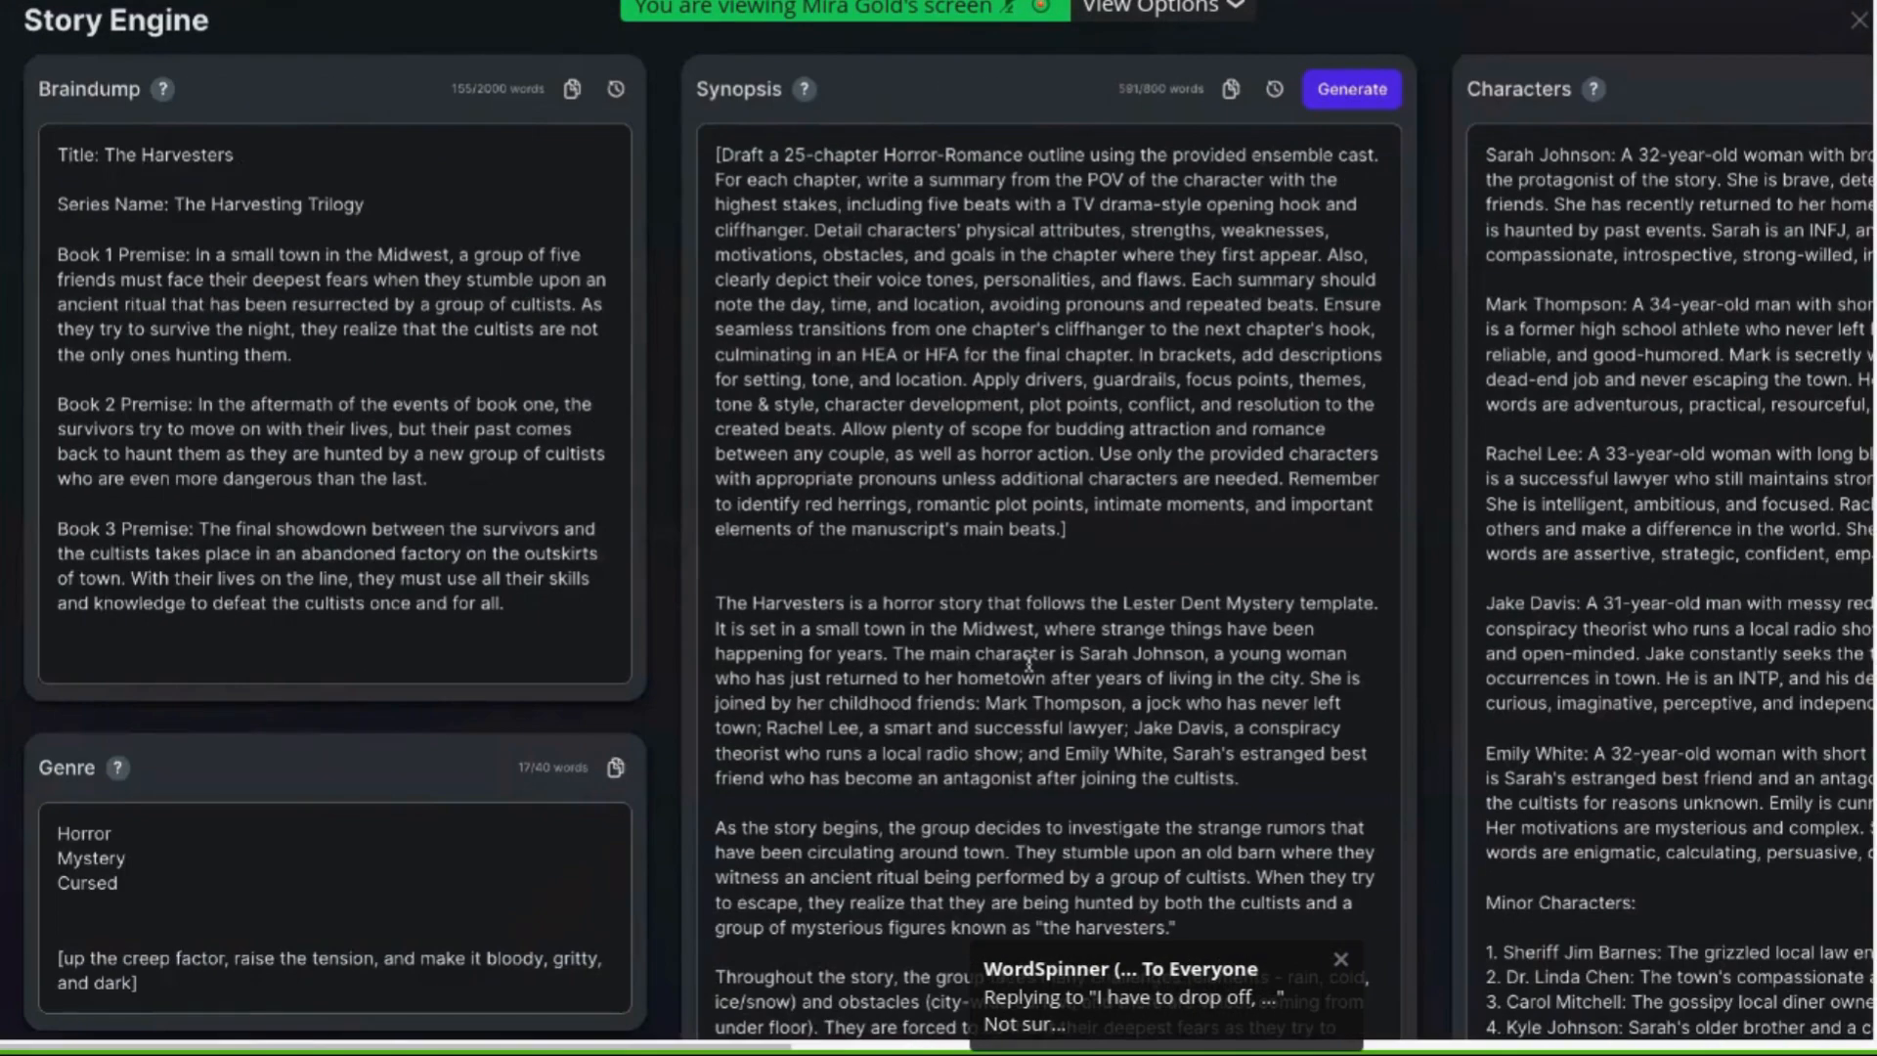
scroll(1028, 664, right, 4)
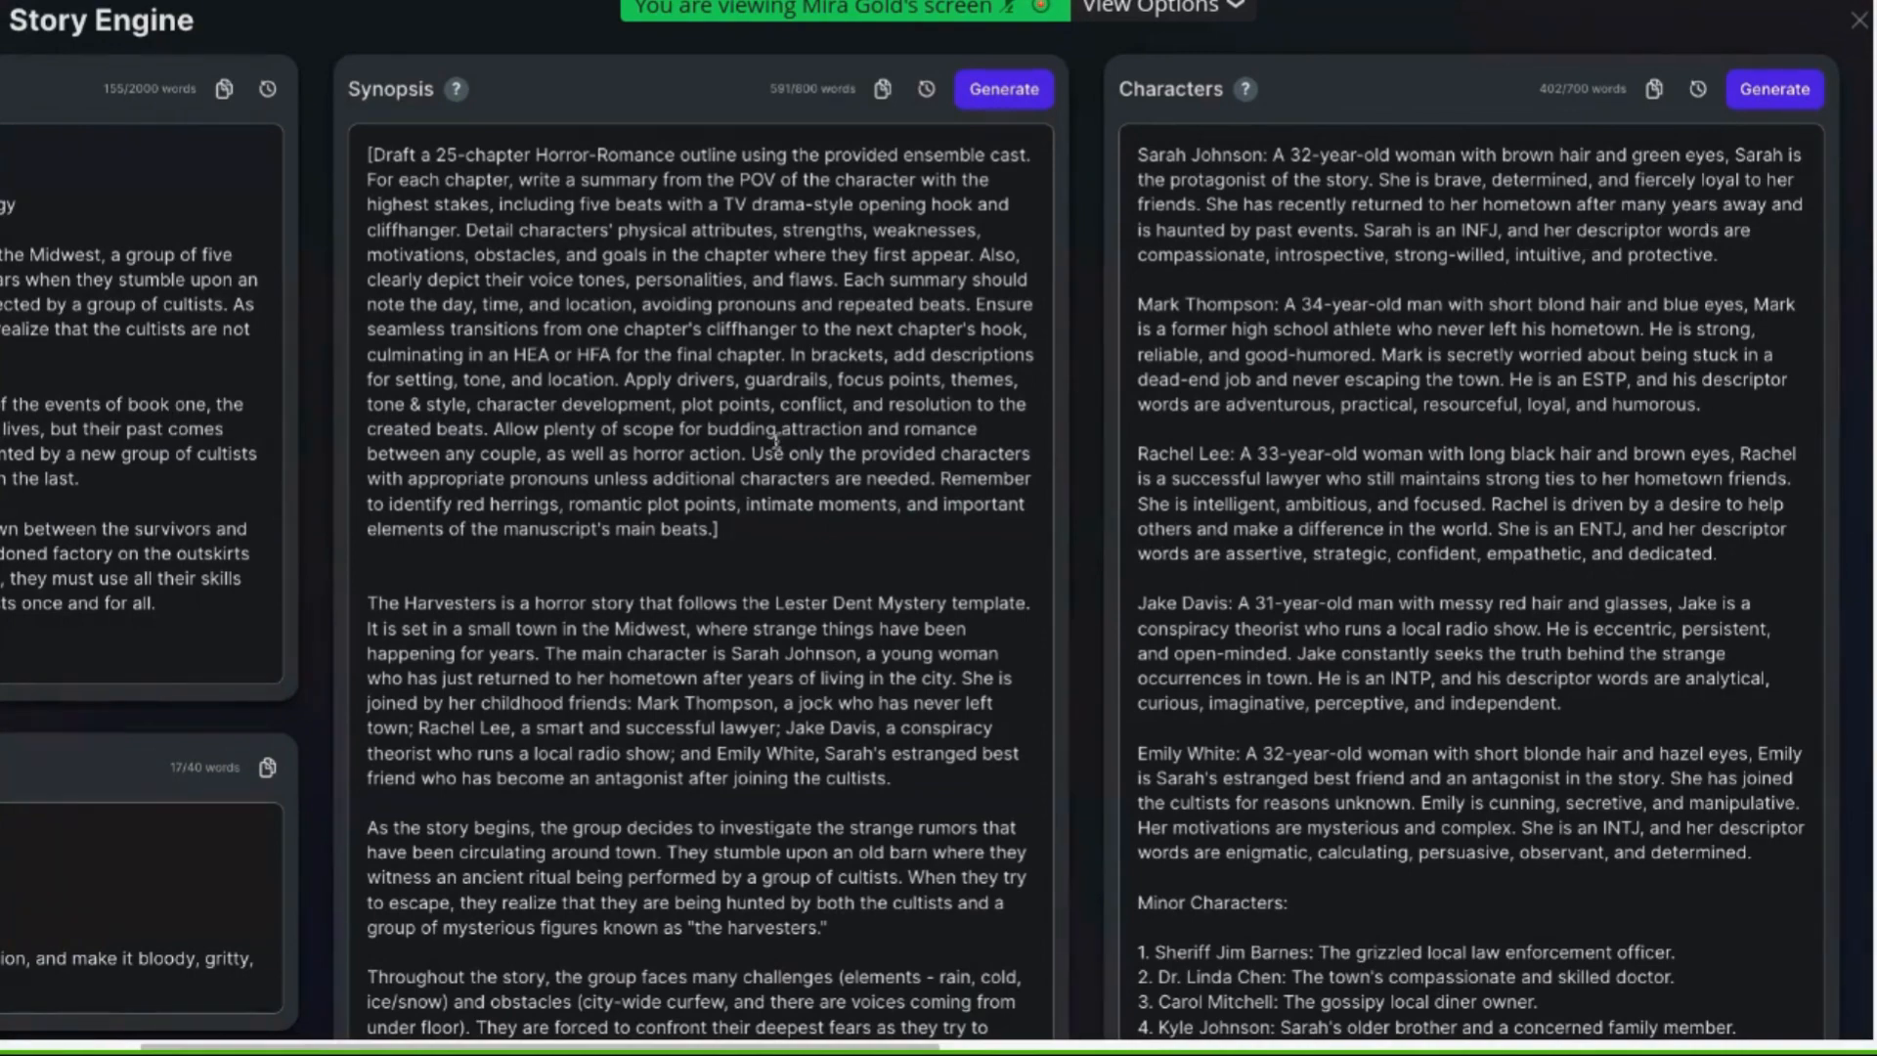
scroll(774, 442, left, 5)
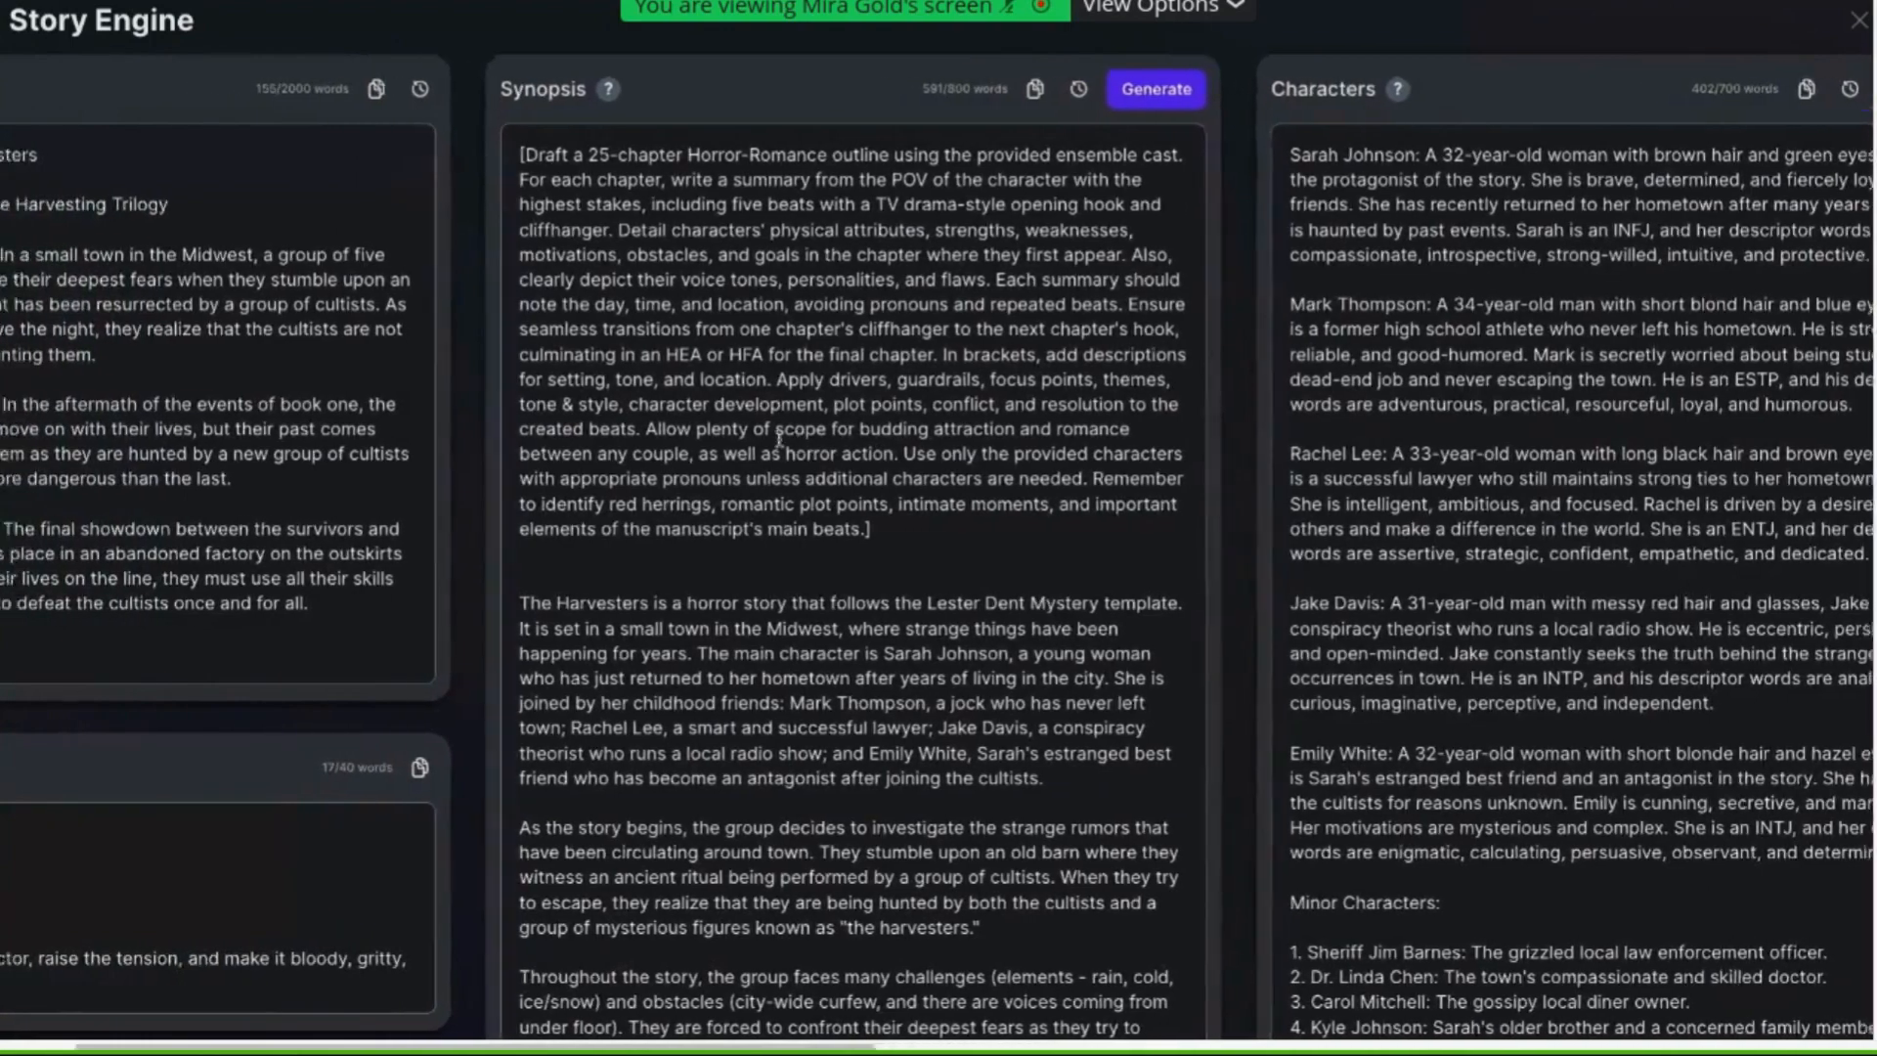
scroll(780, 440, left, 2)
scroll(780, 440, down, 5)
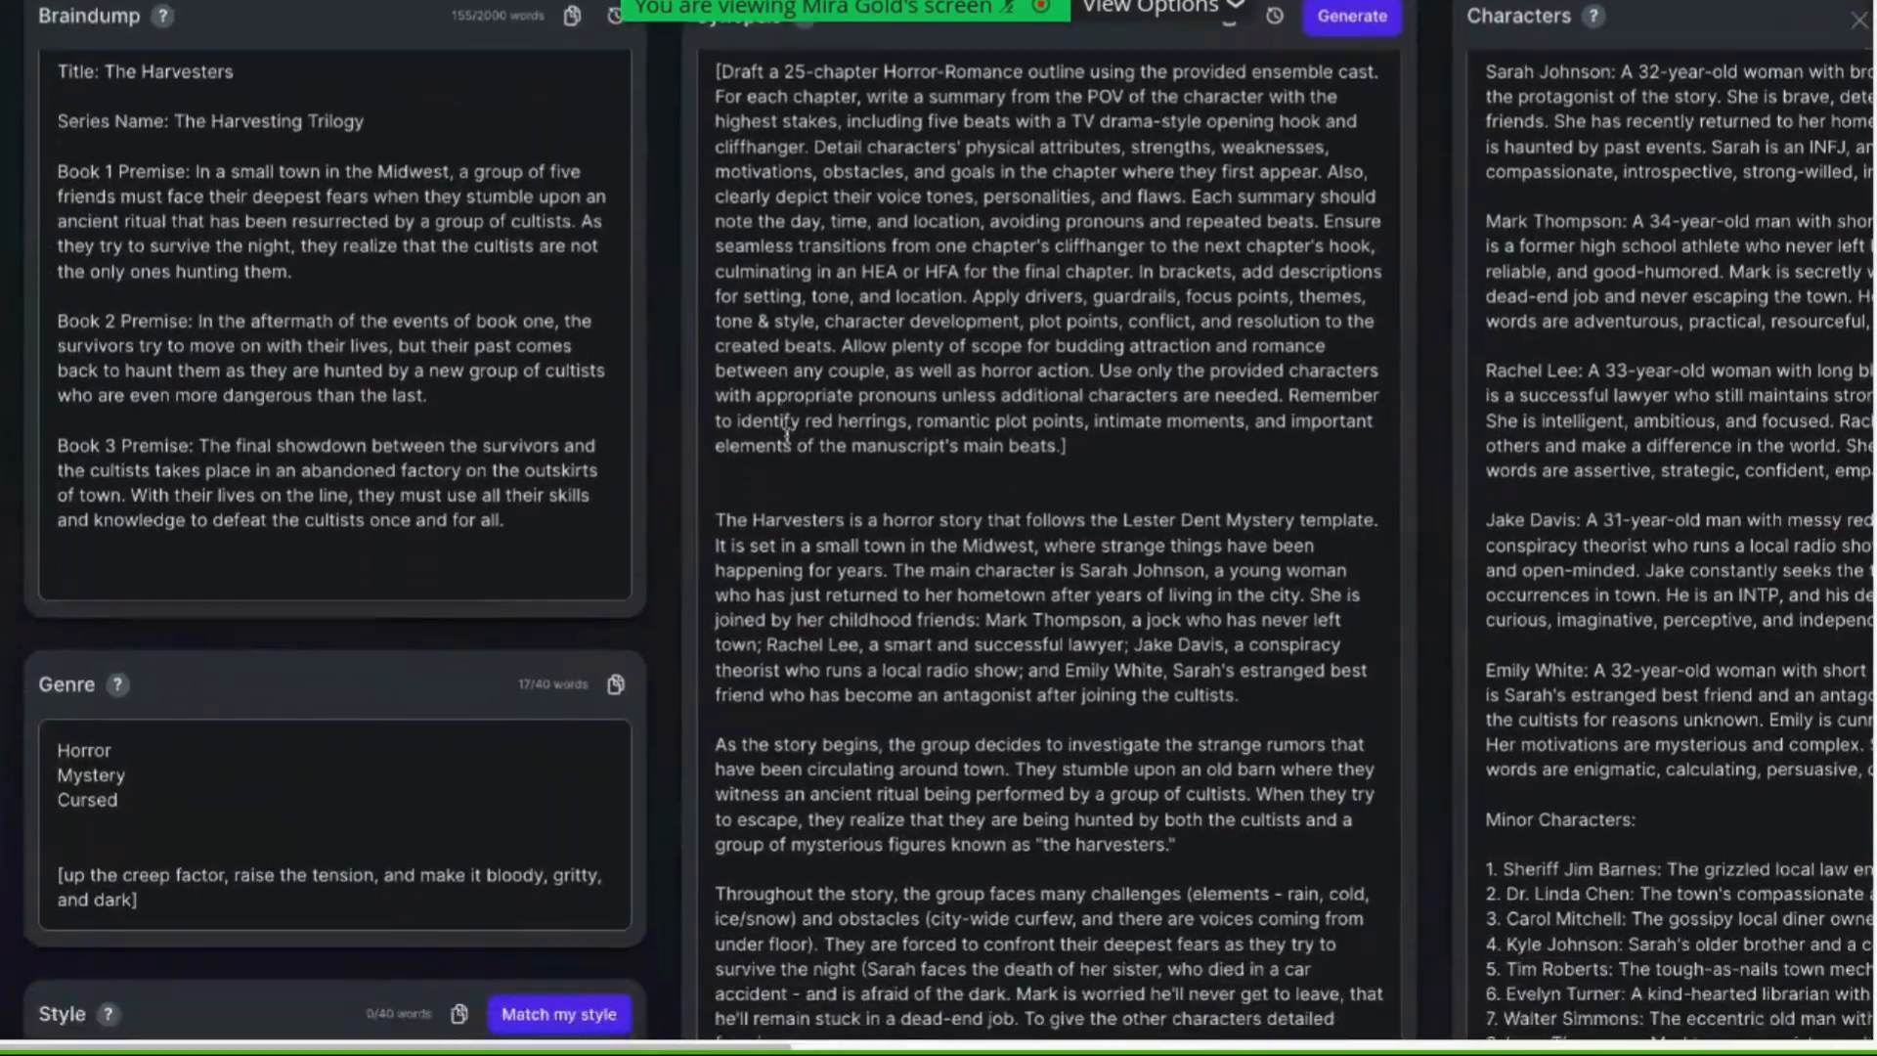
scroll(792, 435, down, 4)
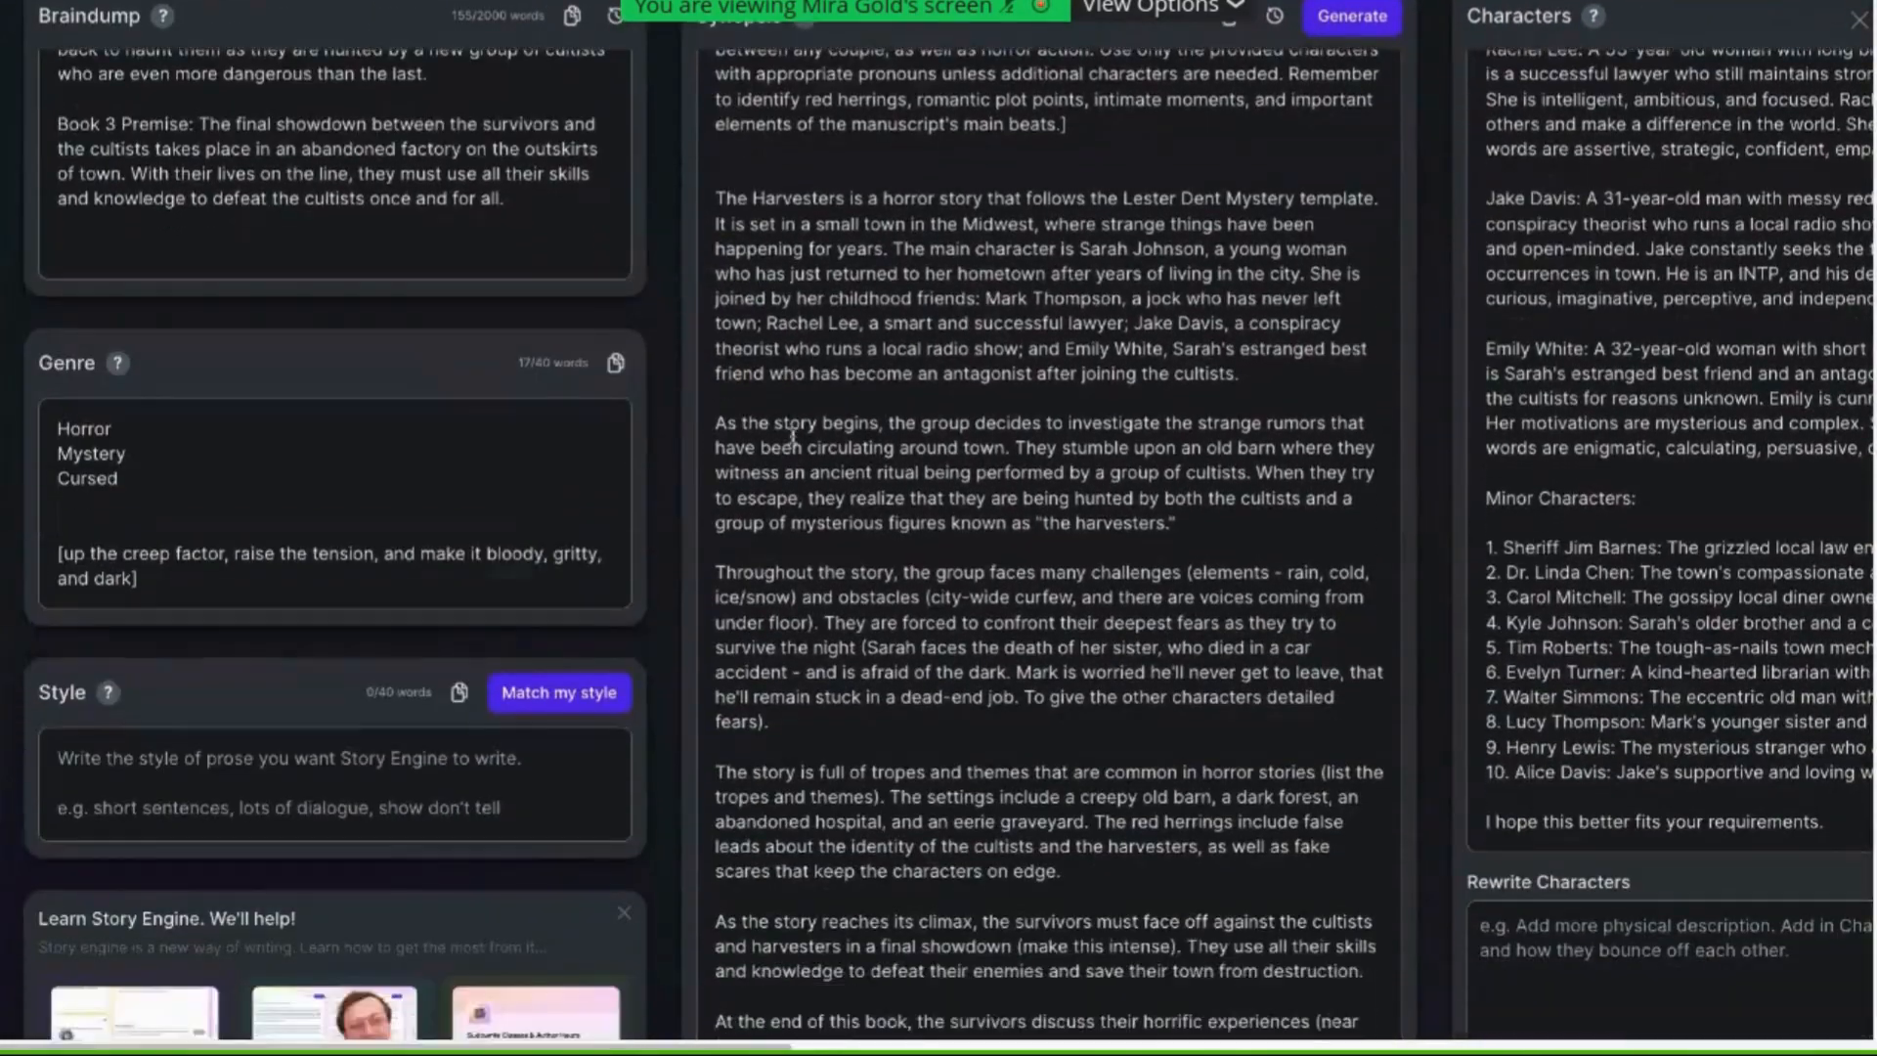
scroll(514, 611, down, 1)
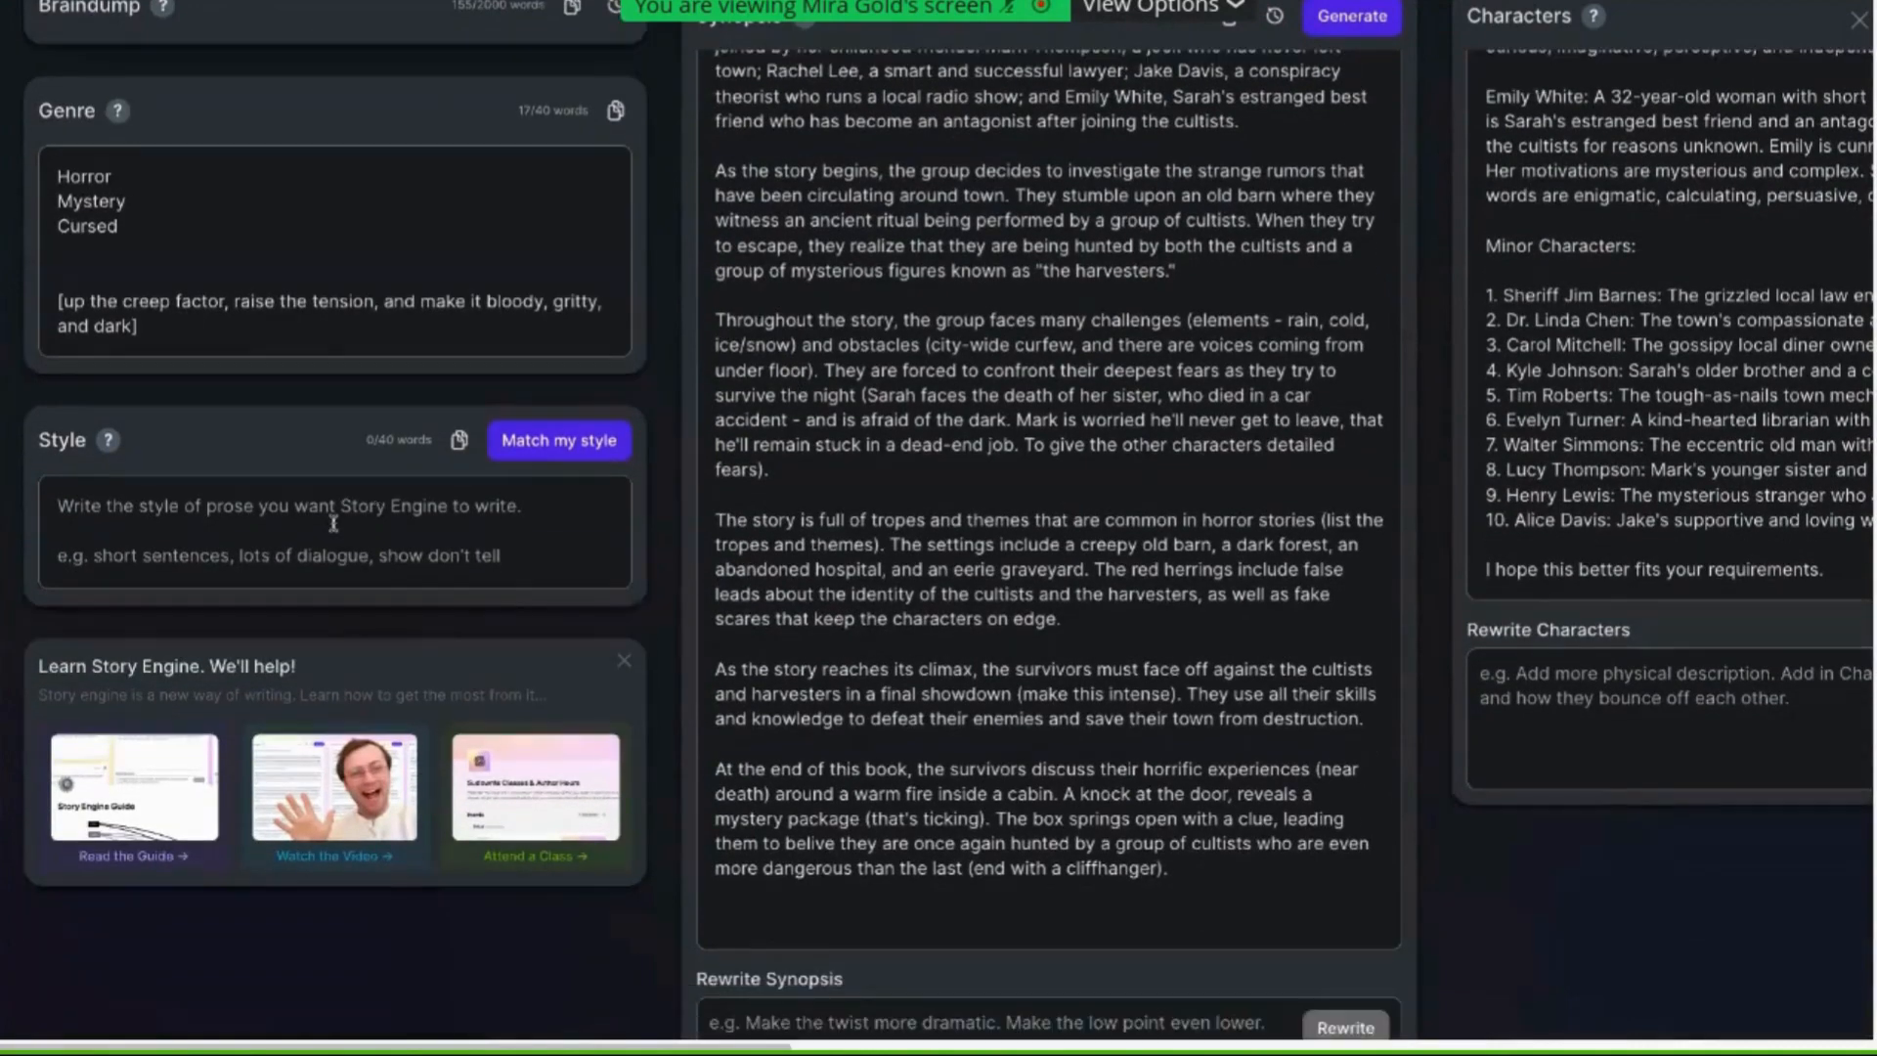
Start the Style field with the label "Story Tone:"
click(329, 504)
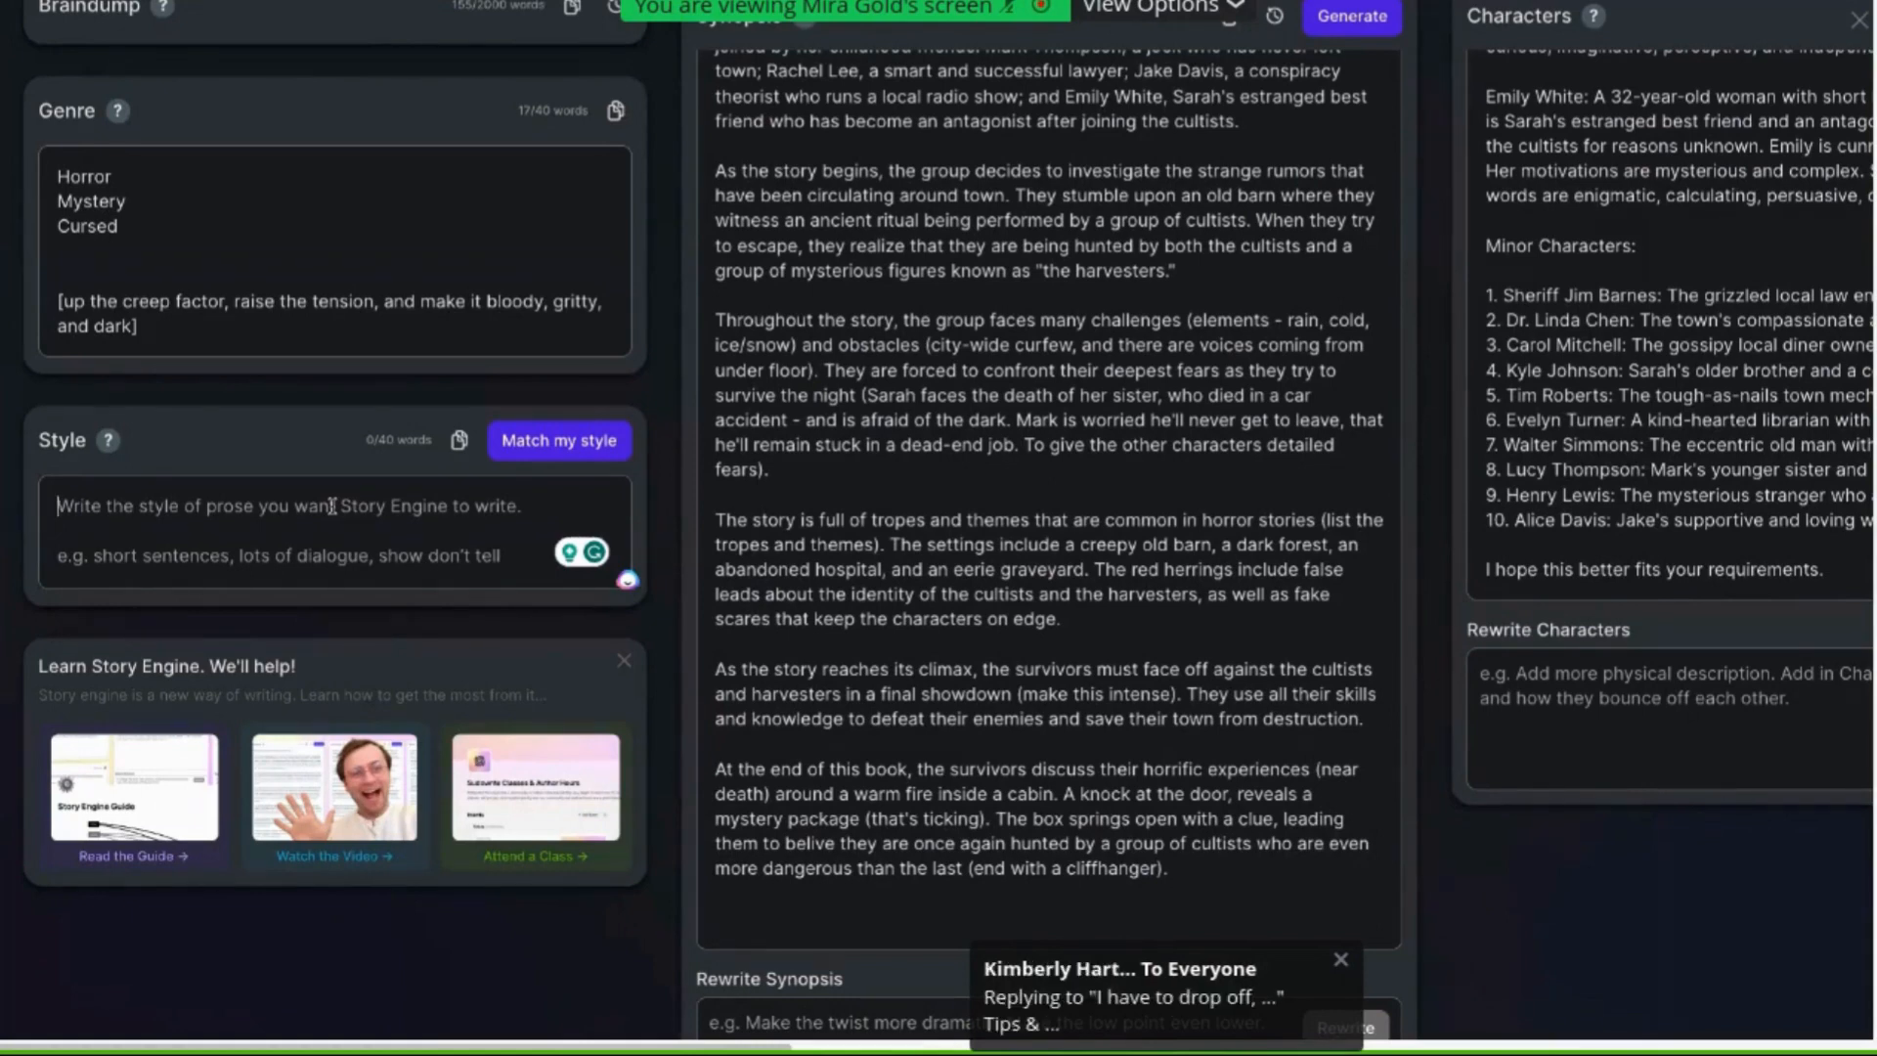
text(S)
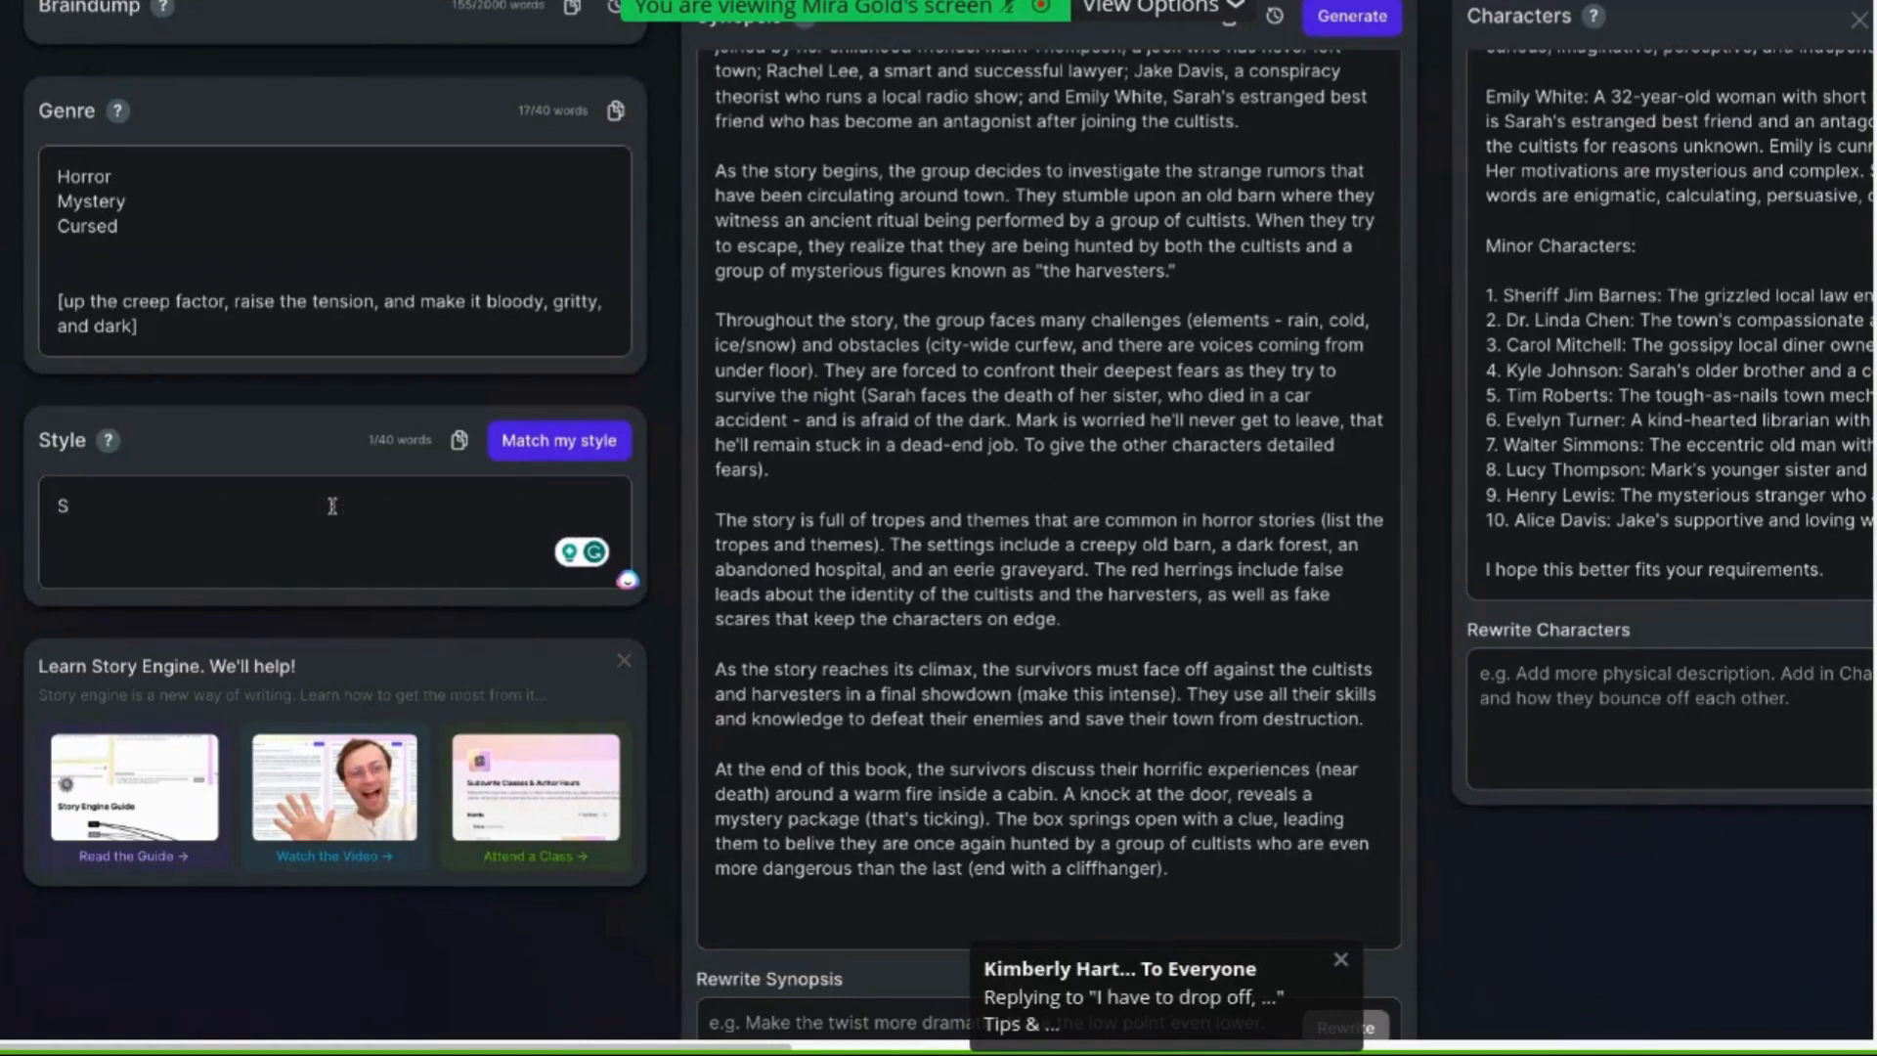
text(tory T)
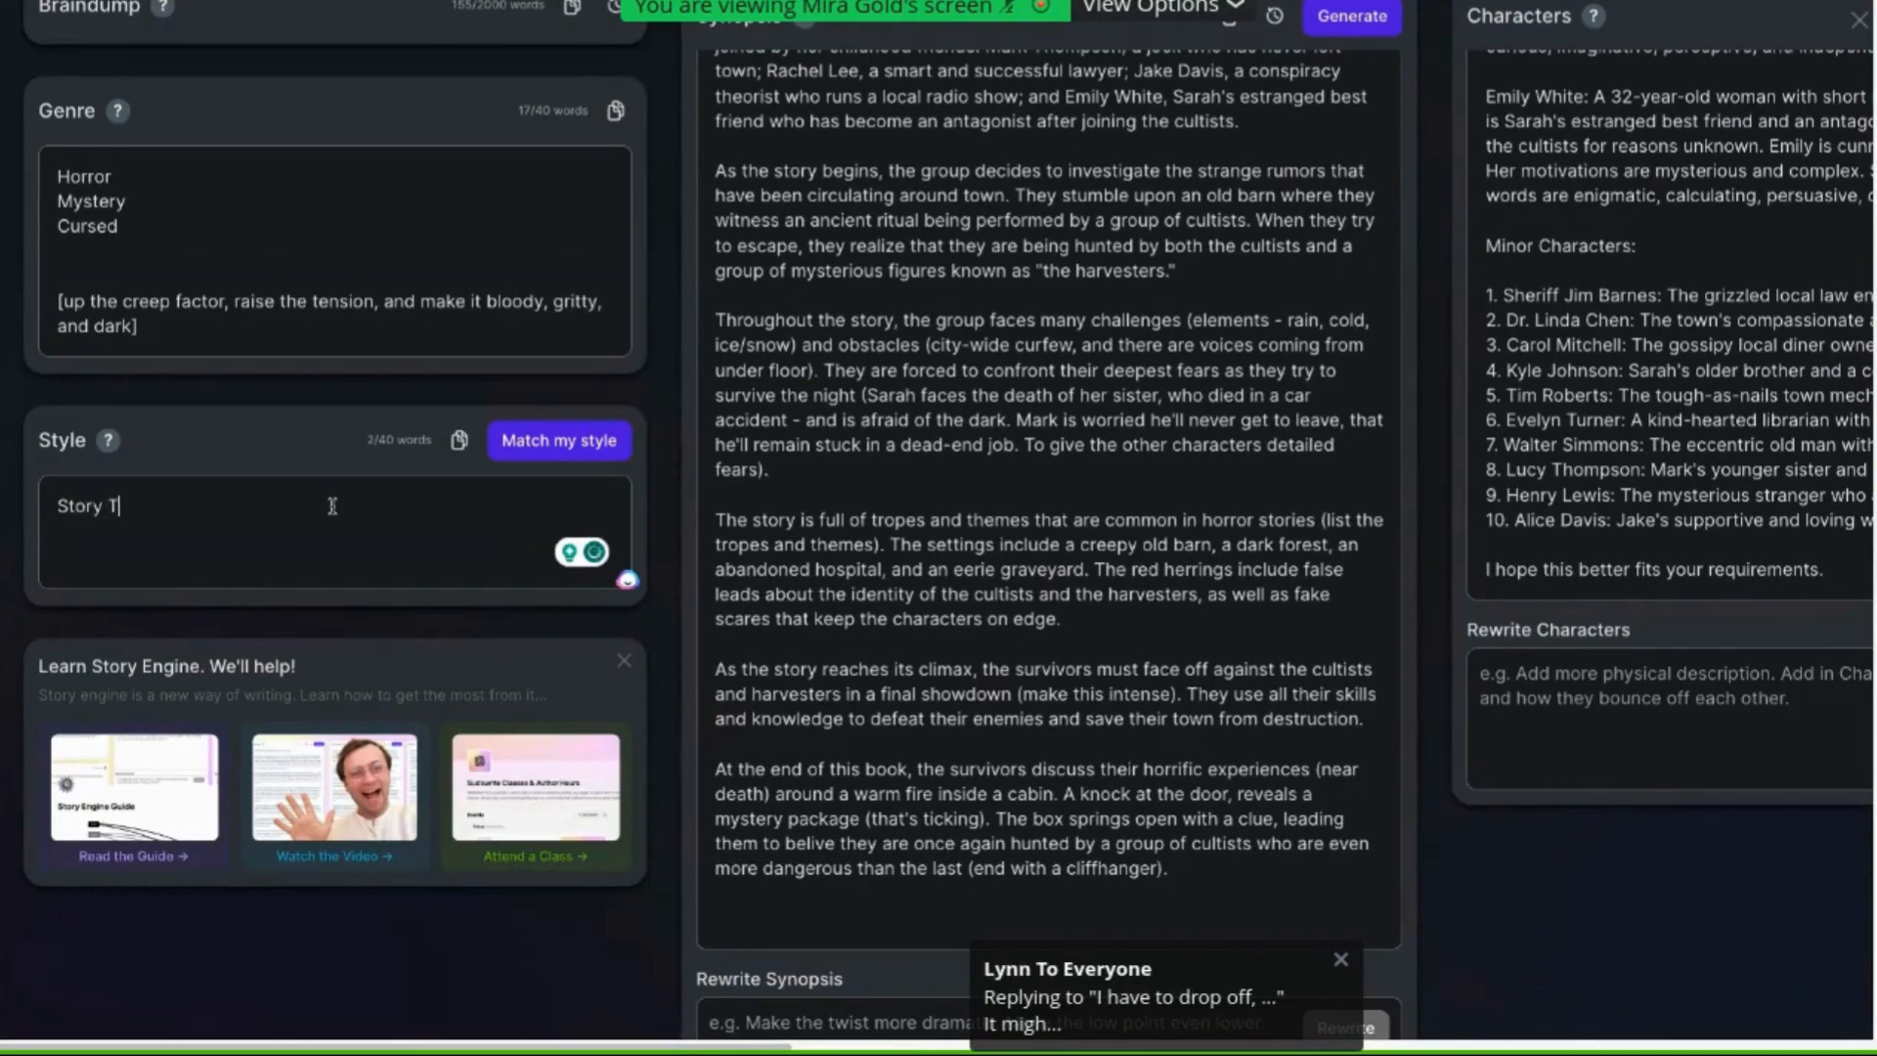
text(one:)
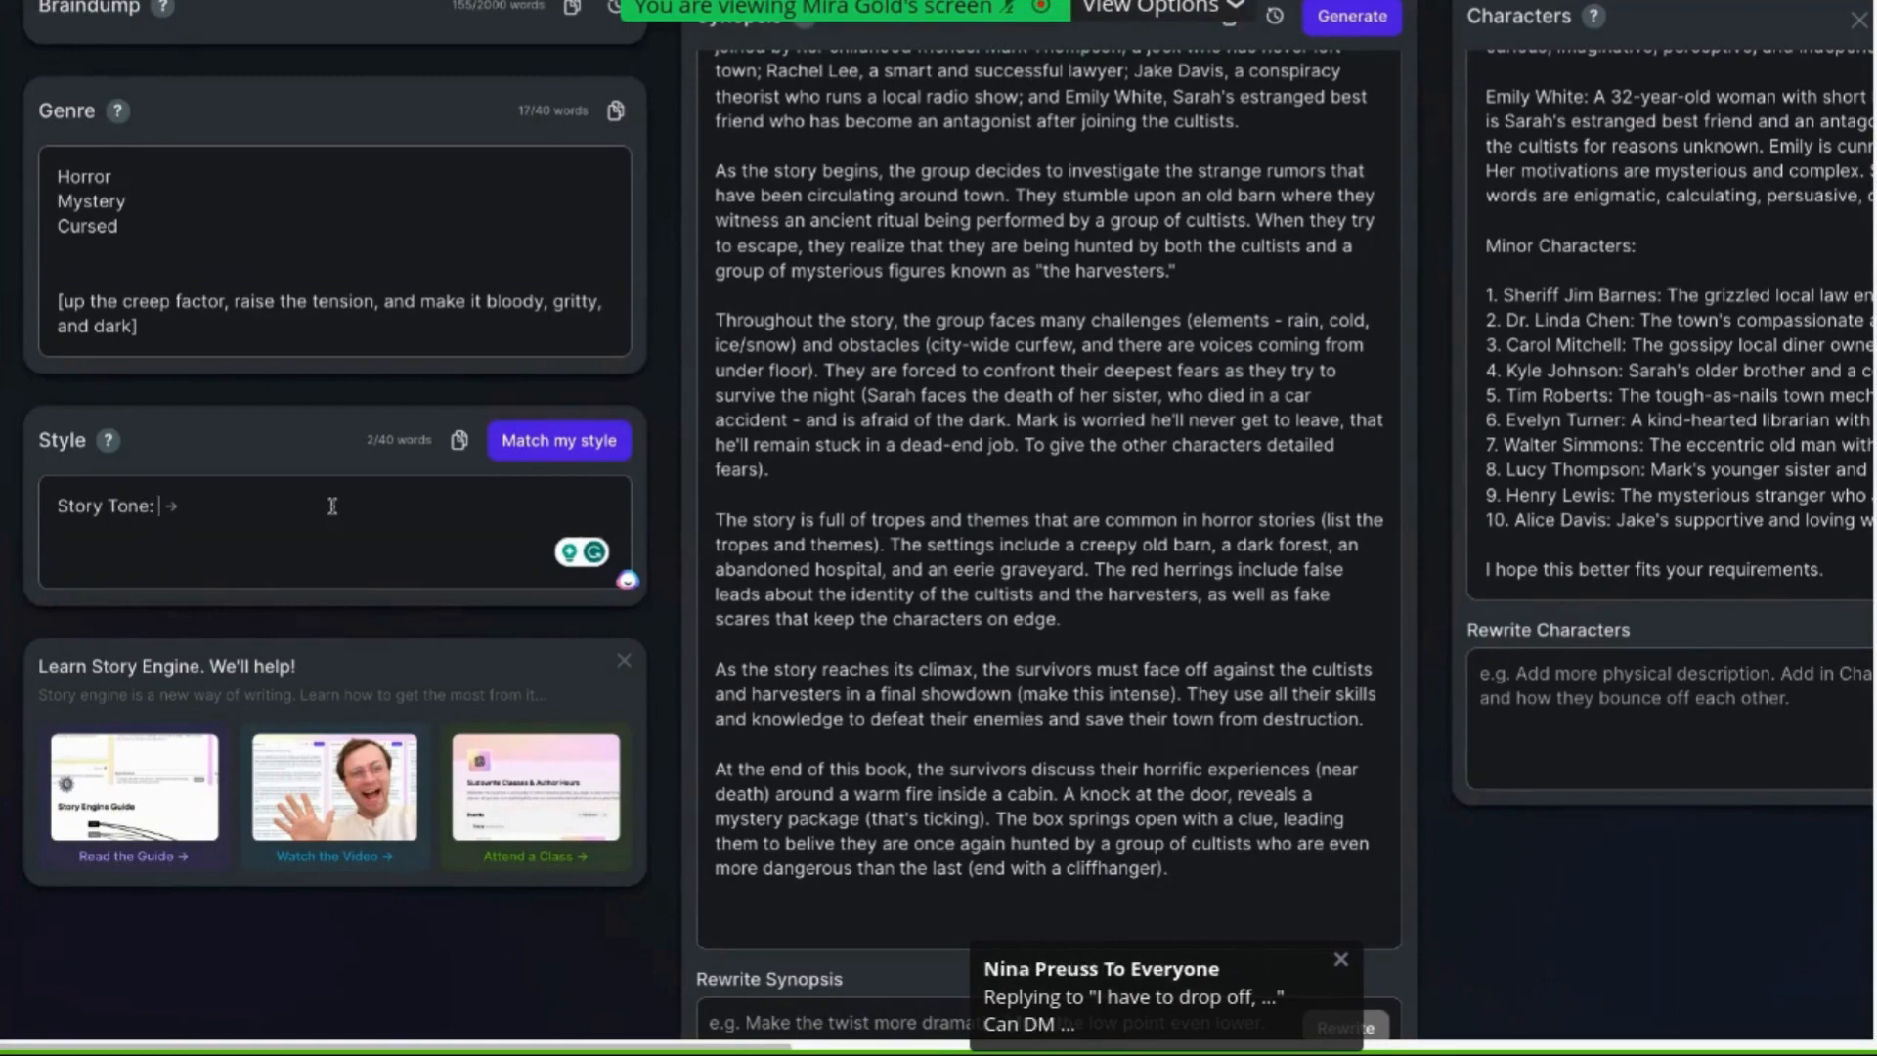
Add "drama, tension" on a new line below the Story Tone label in the Style field
scroll(1077, 404, right, 10)
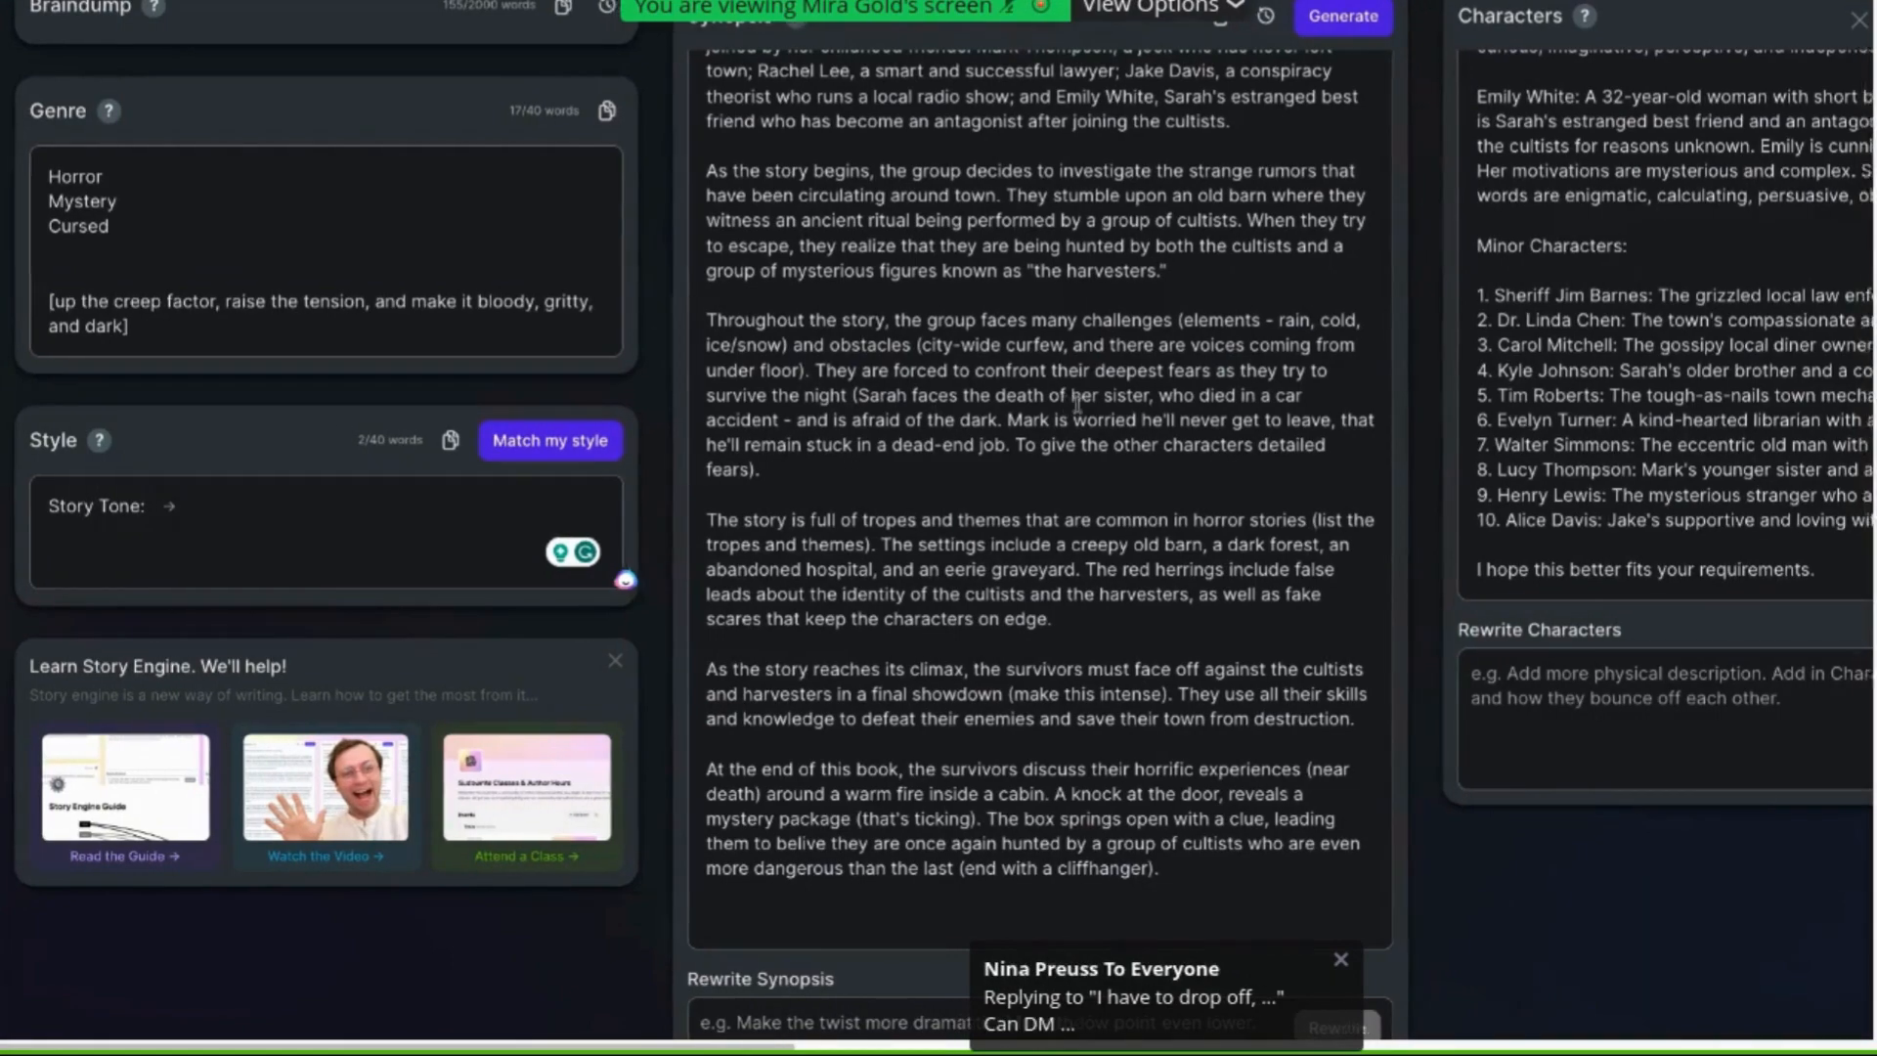
scroll(1078, 405, right, 1)
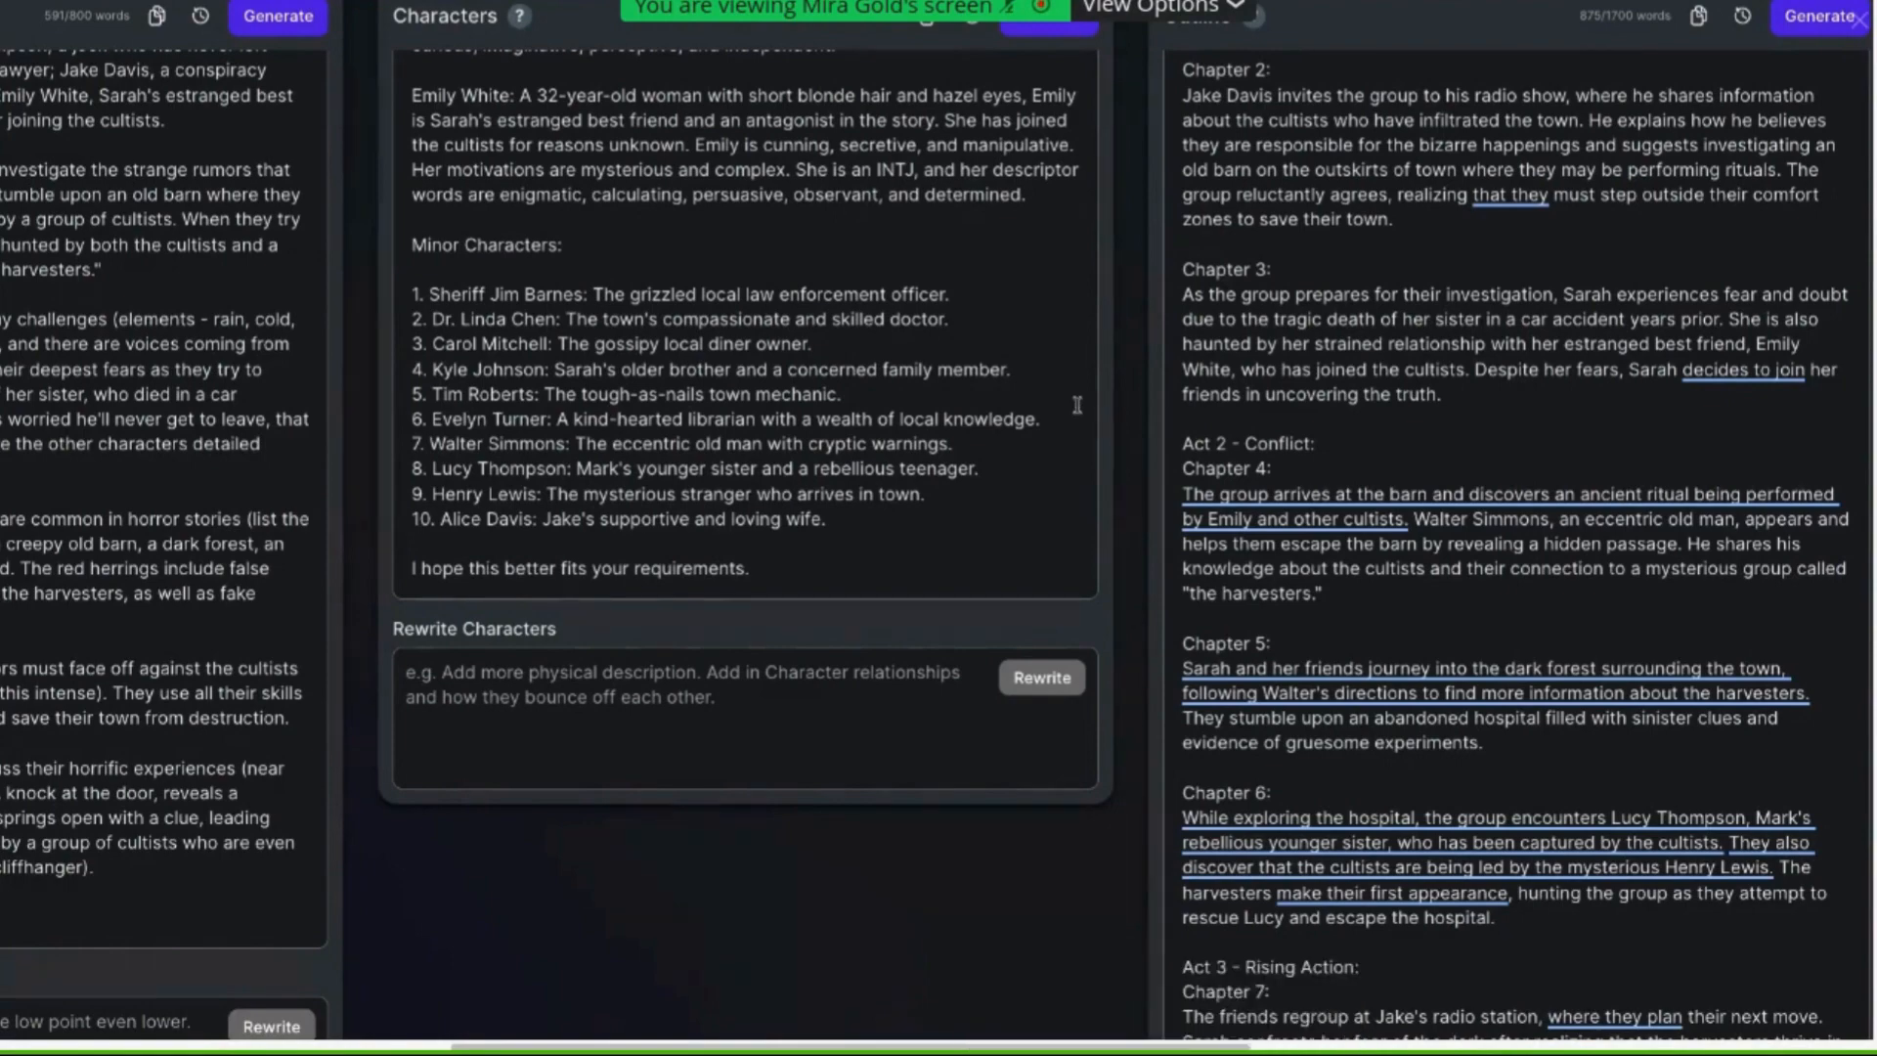
scroll(1077, 403, left, 10)
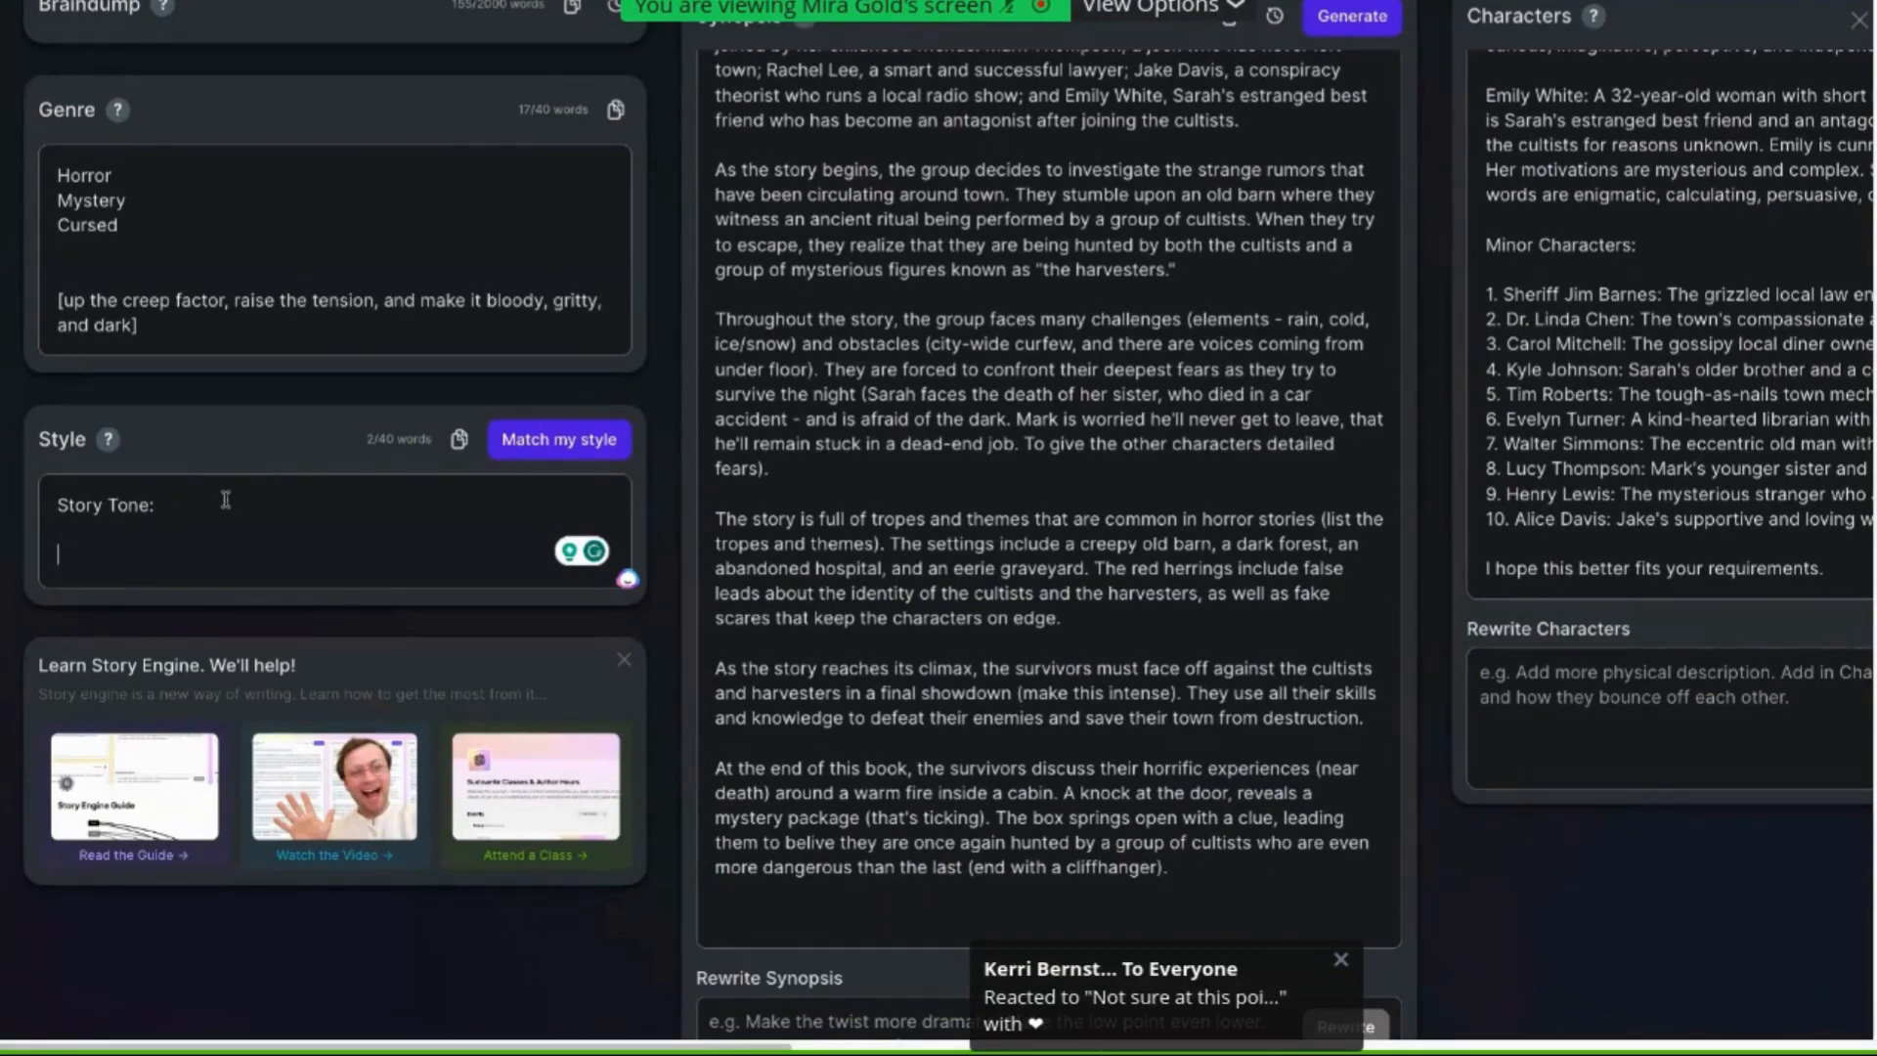
text(drama)
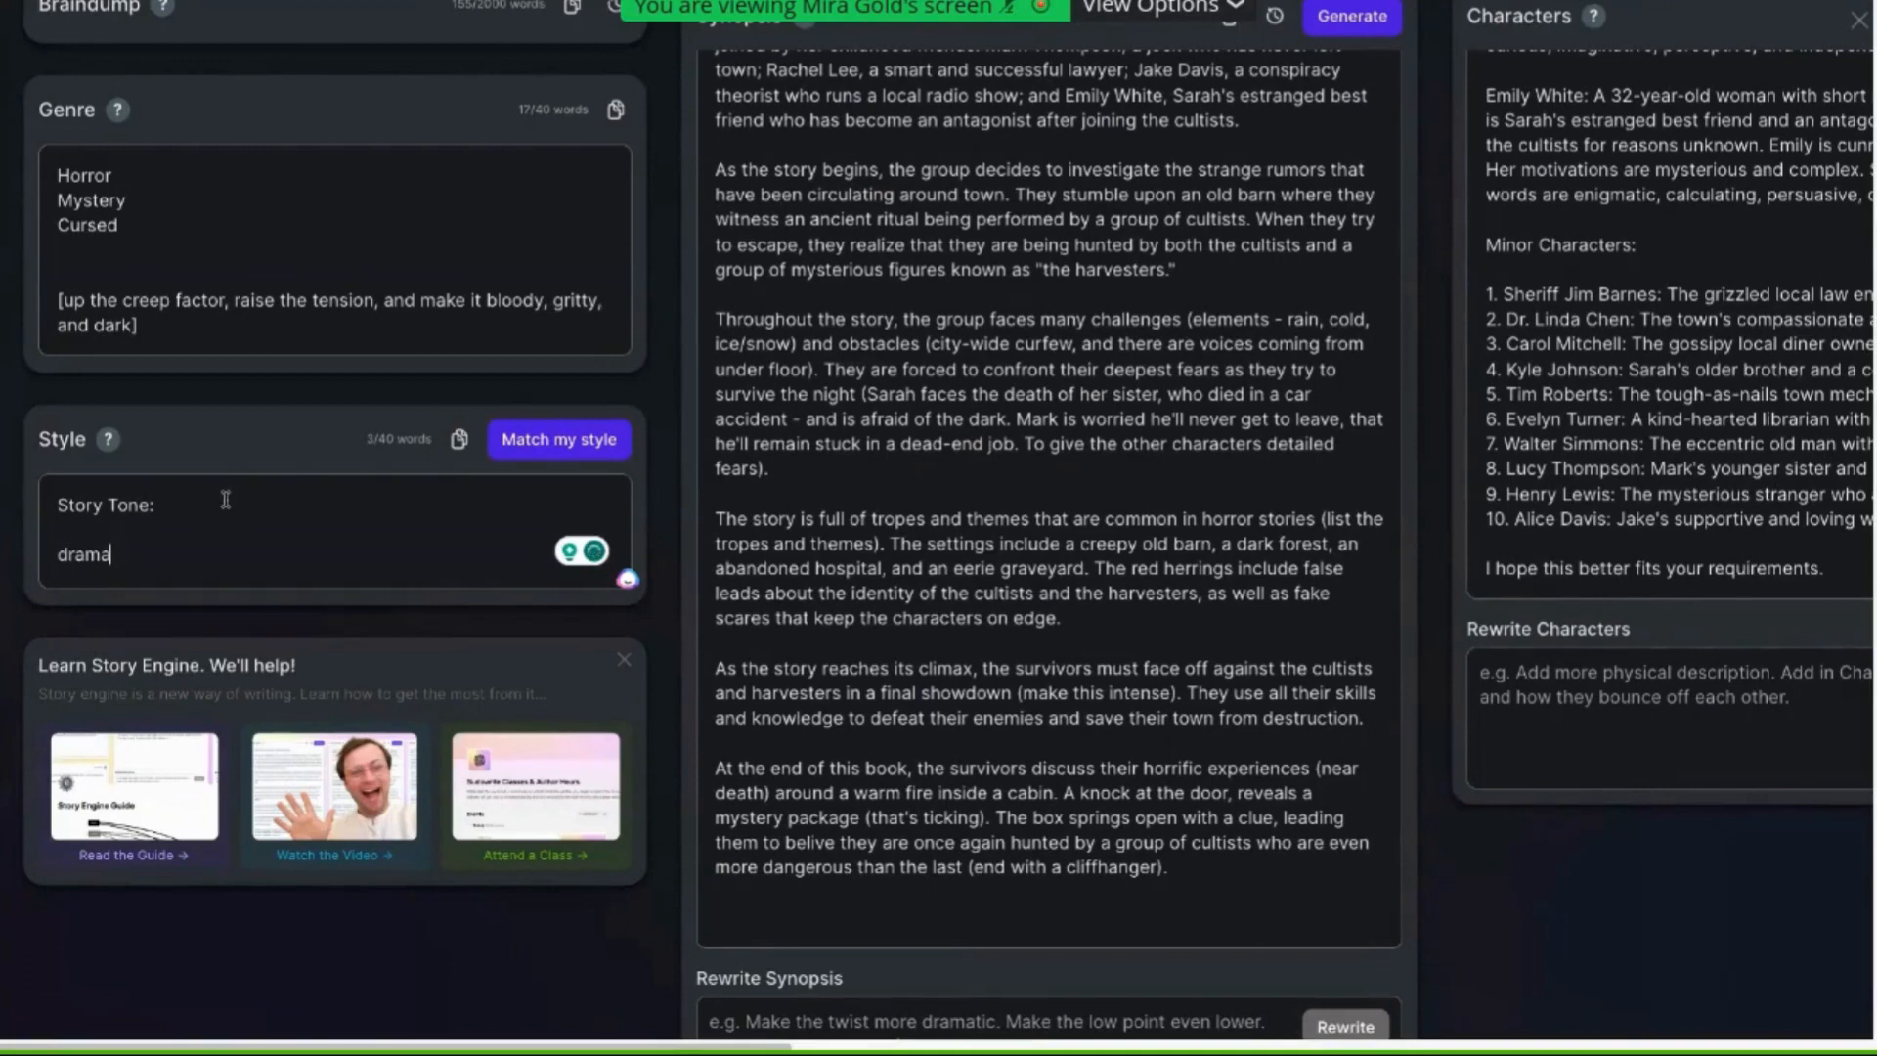
text(, tension)
Complete the Story Tone list as foreboding, suspense, creepy, intense, sinister, thriller, drama, tension
click(235, 514)
text(for)
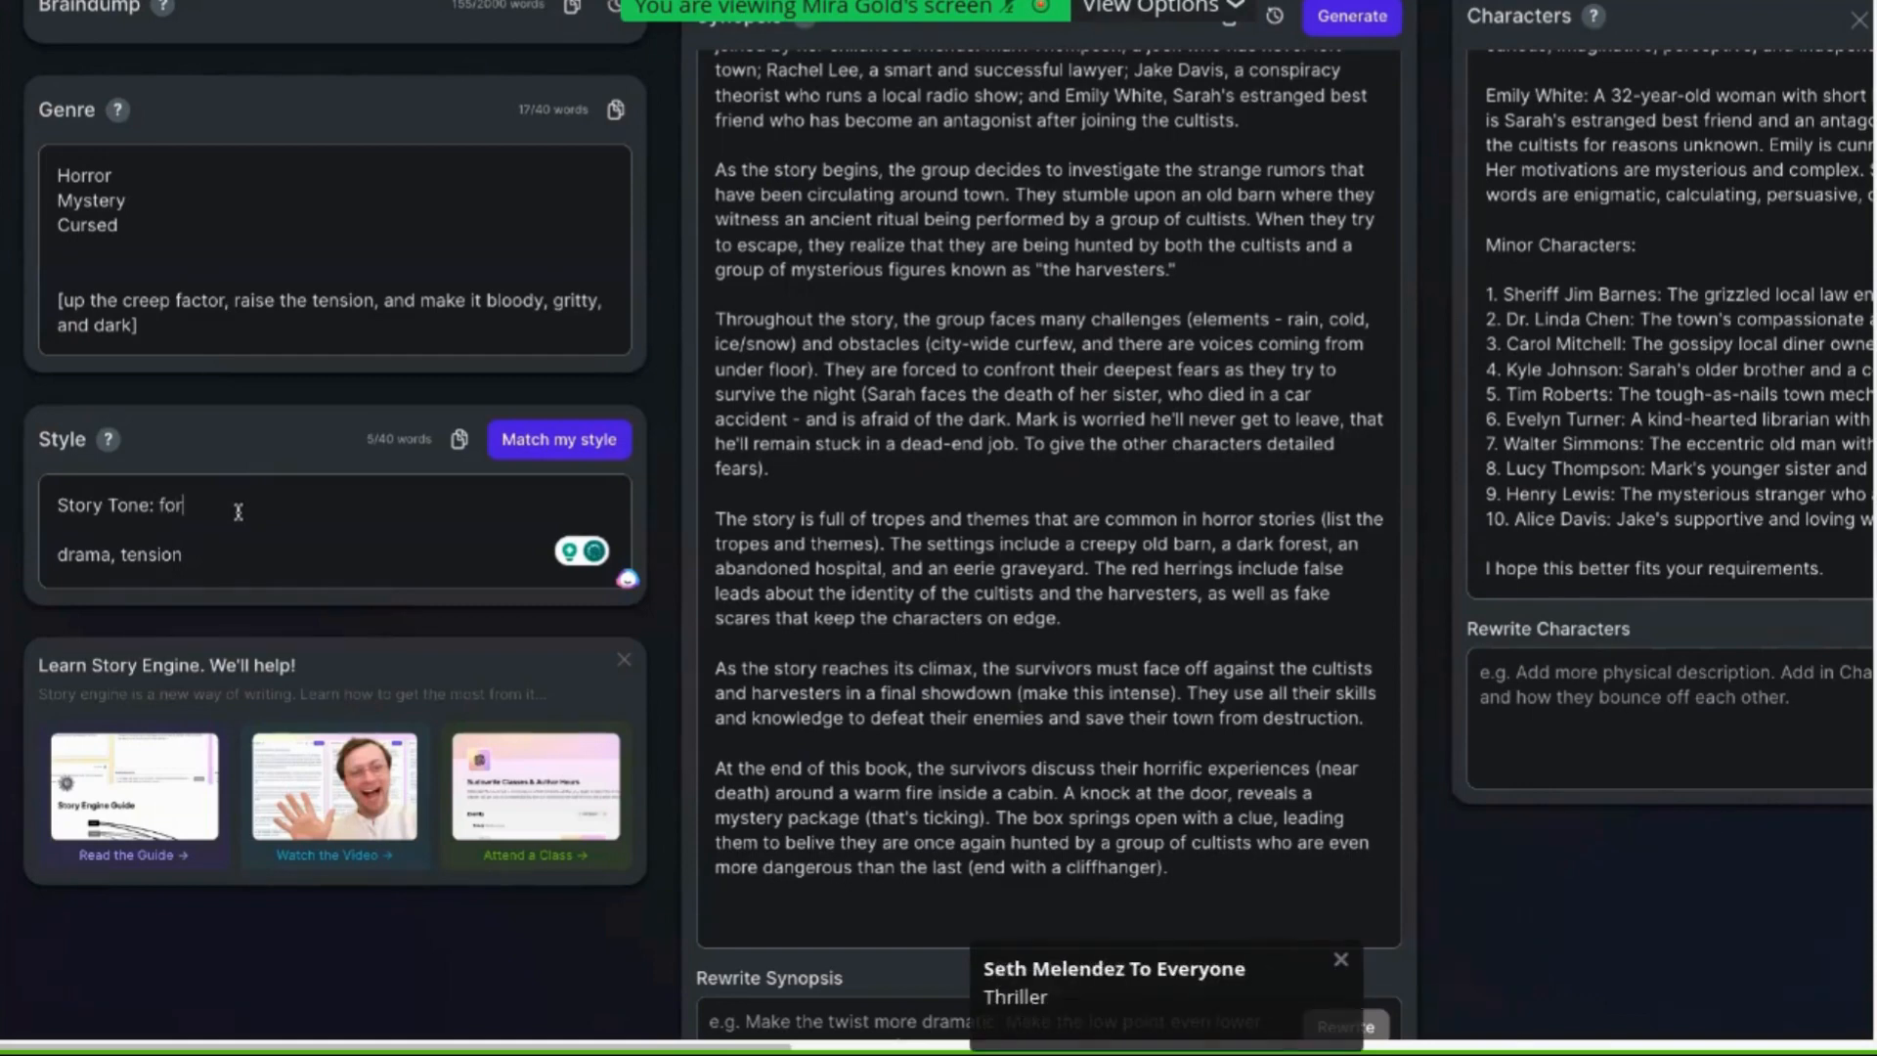
text(eboding)
text(suspense, )
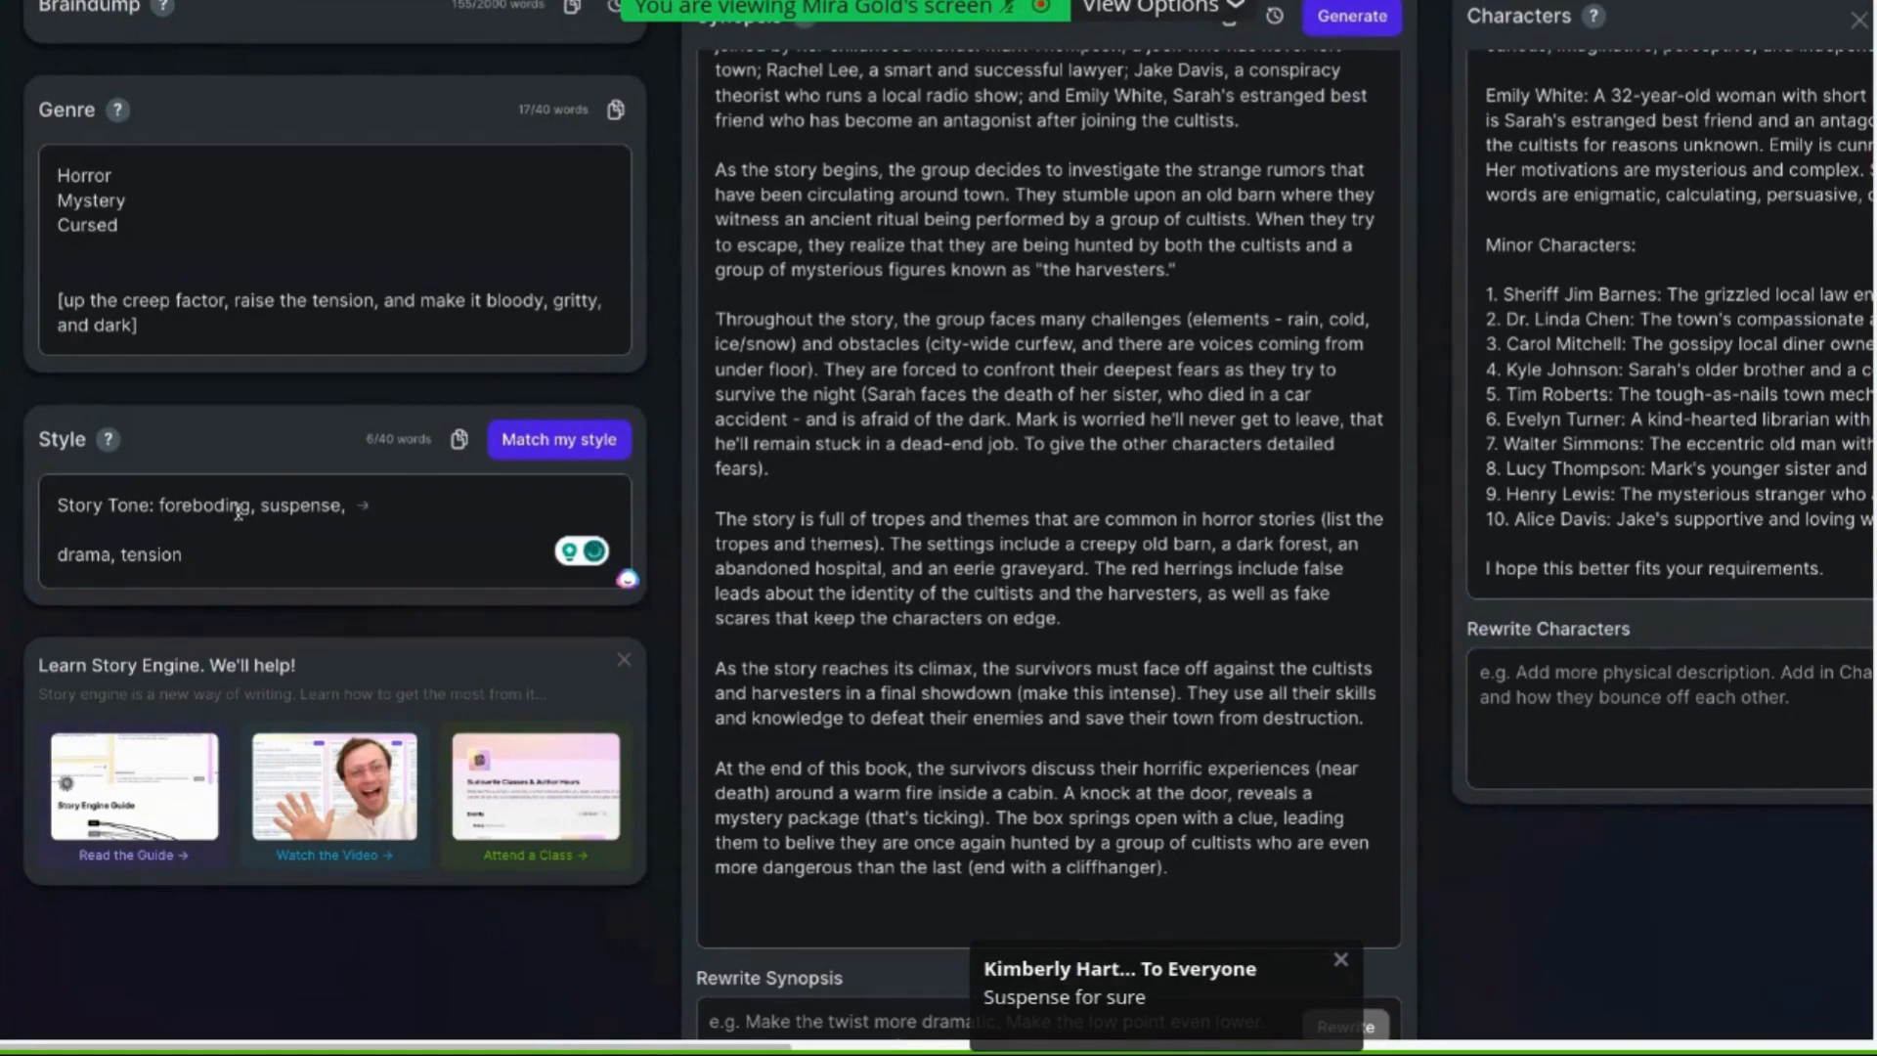
text(creepy, )
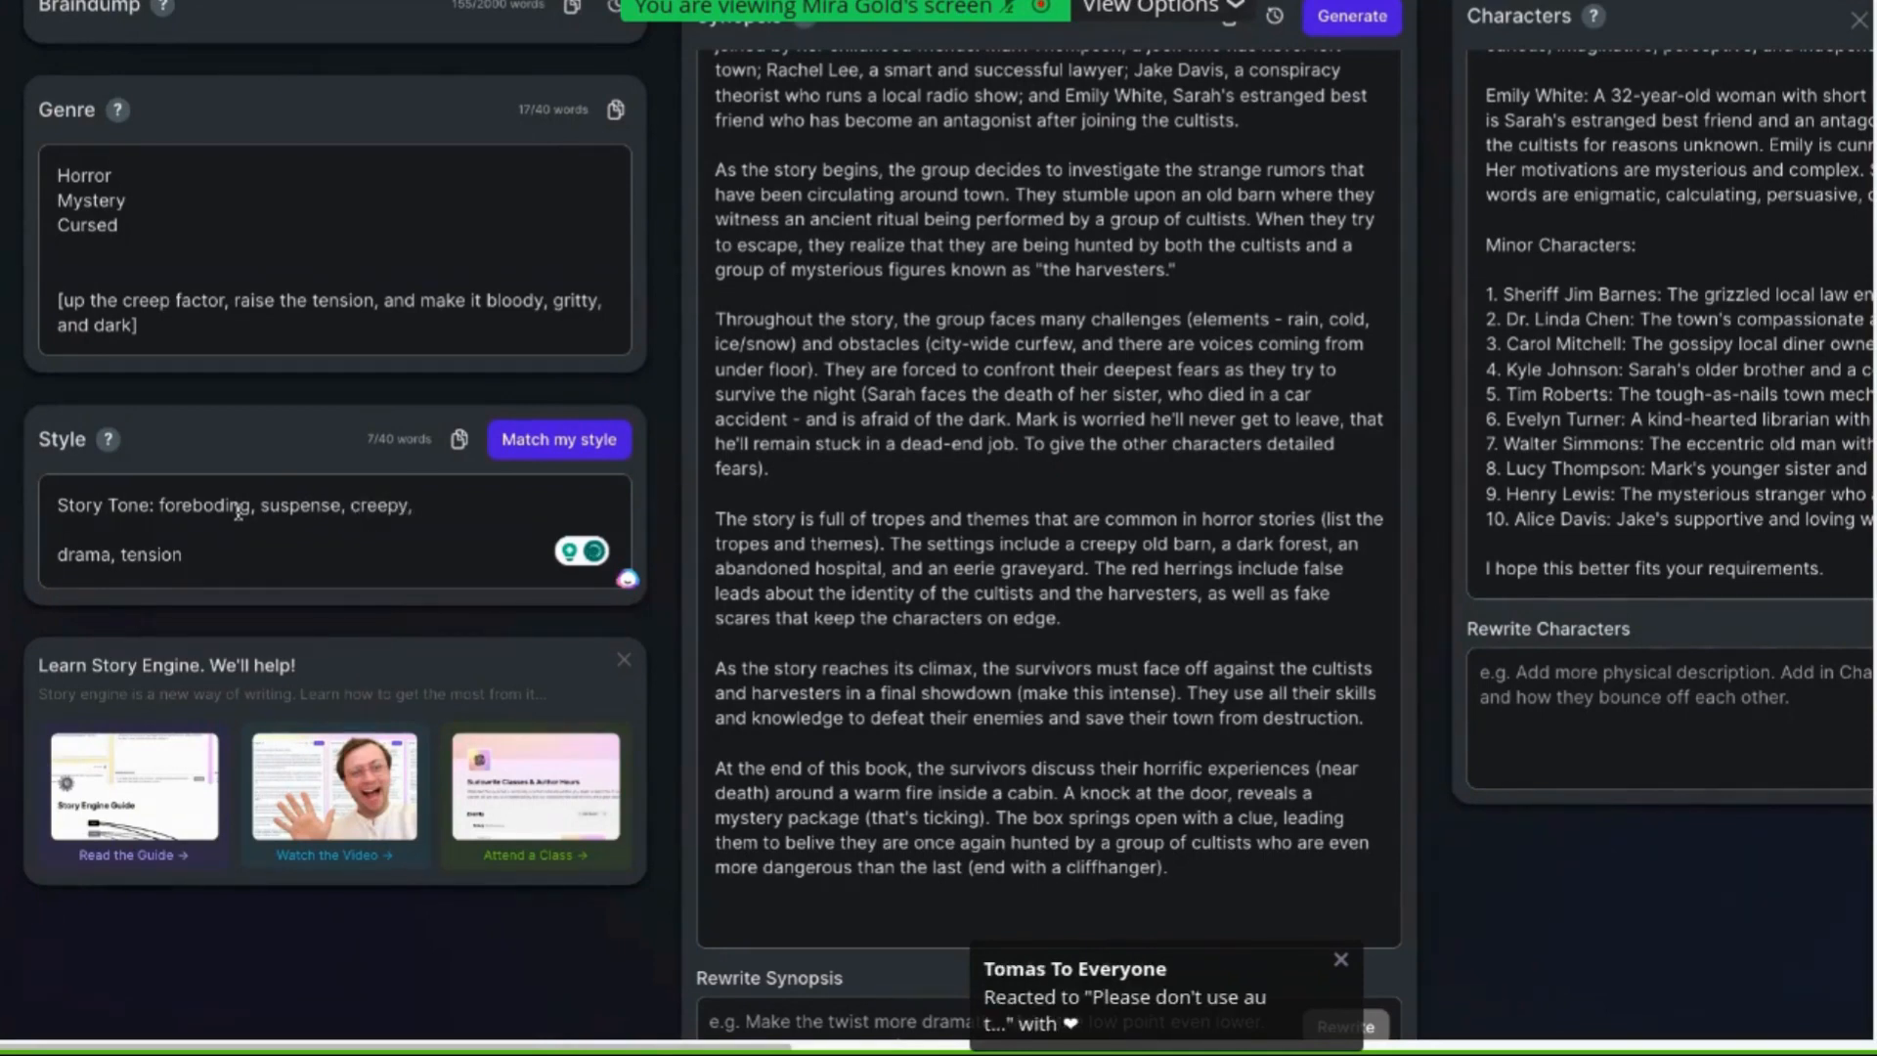
text(intense, sinister,)
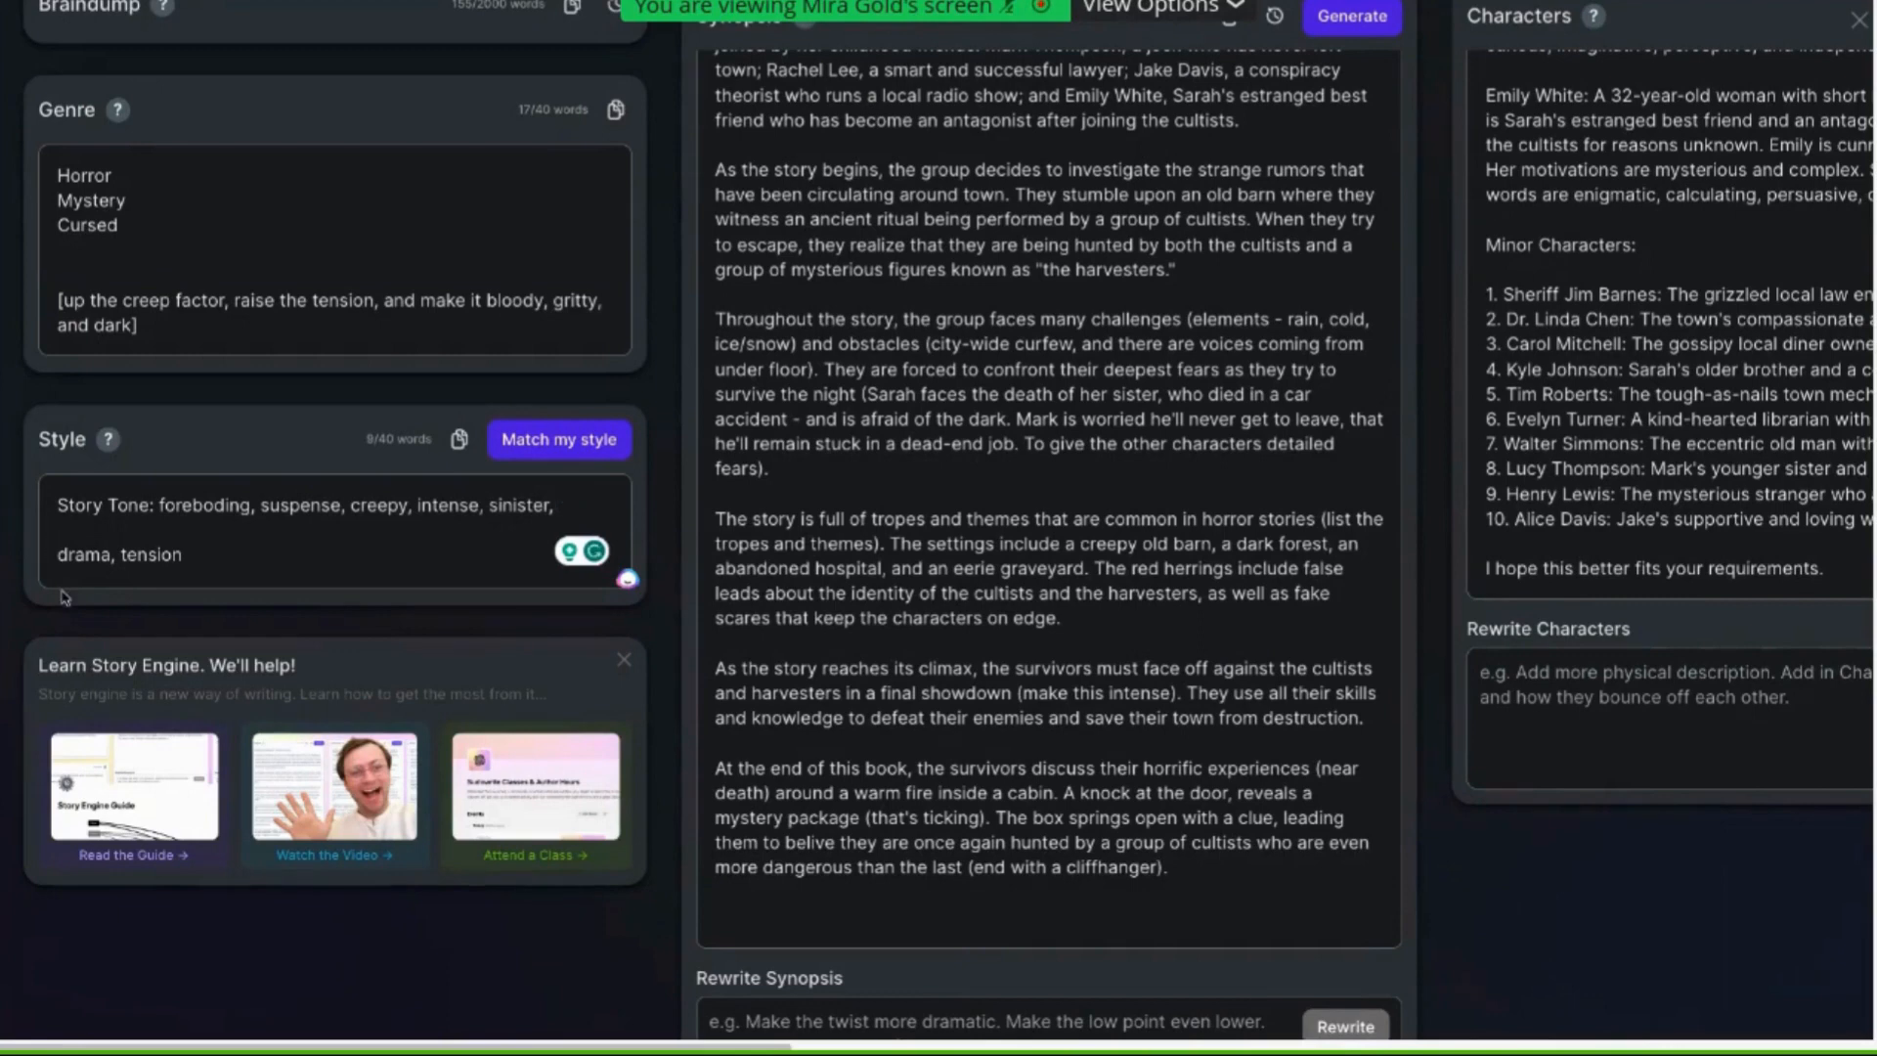
text(thriller,)
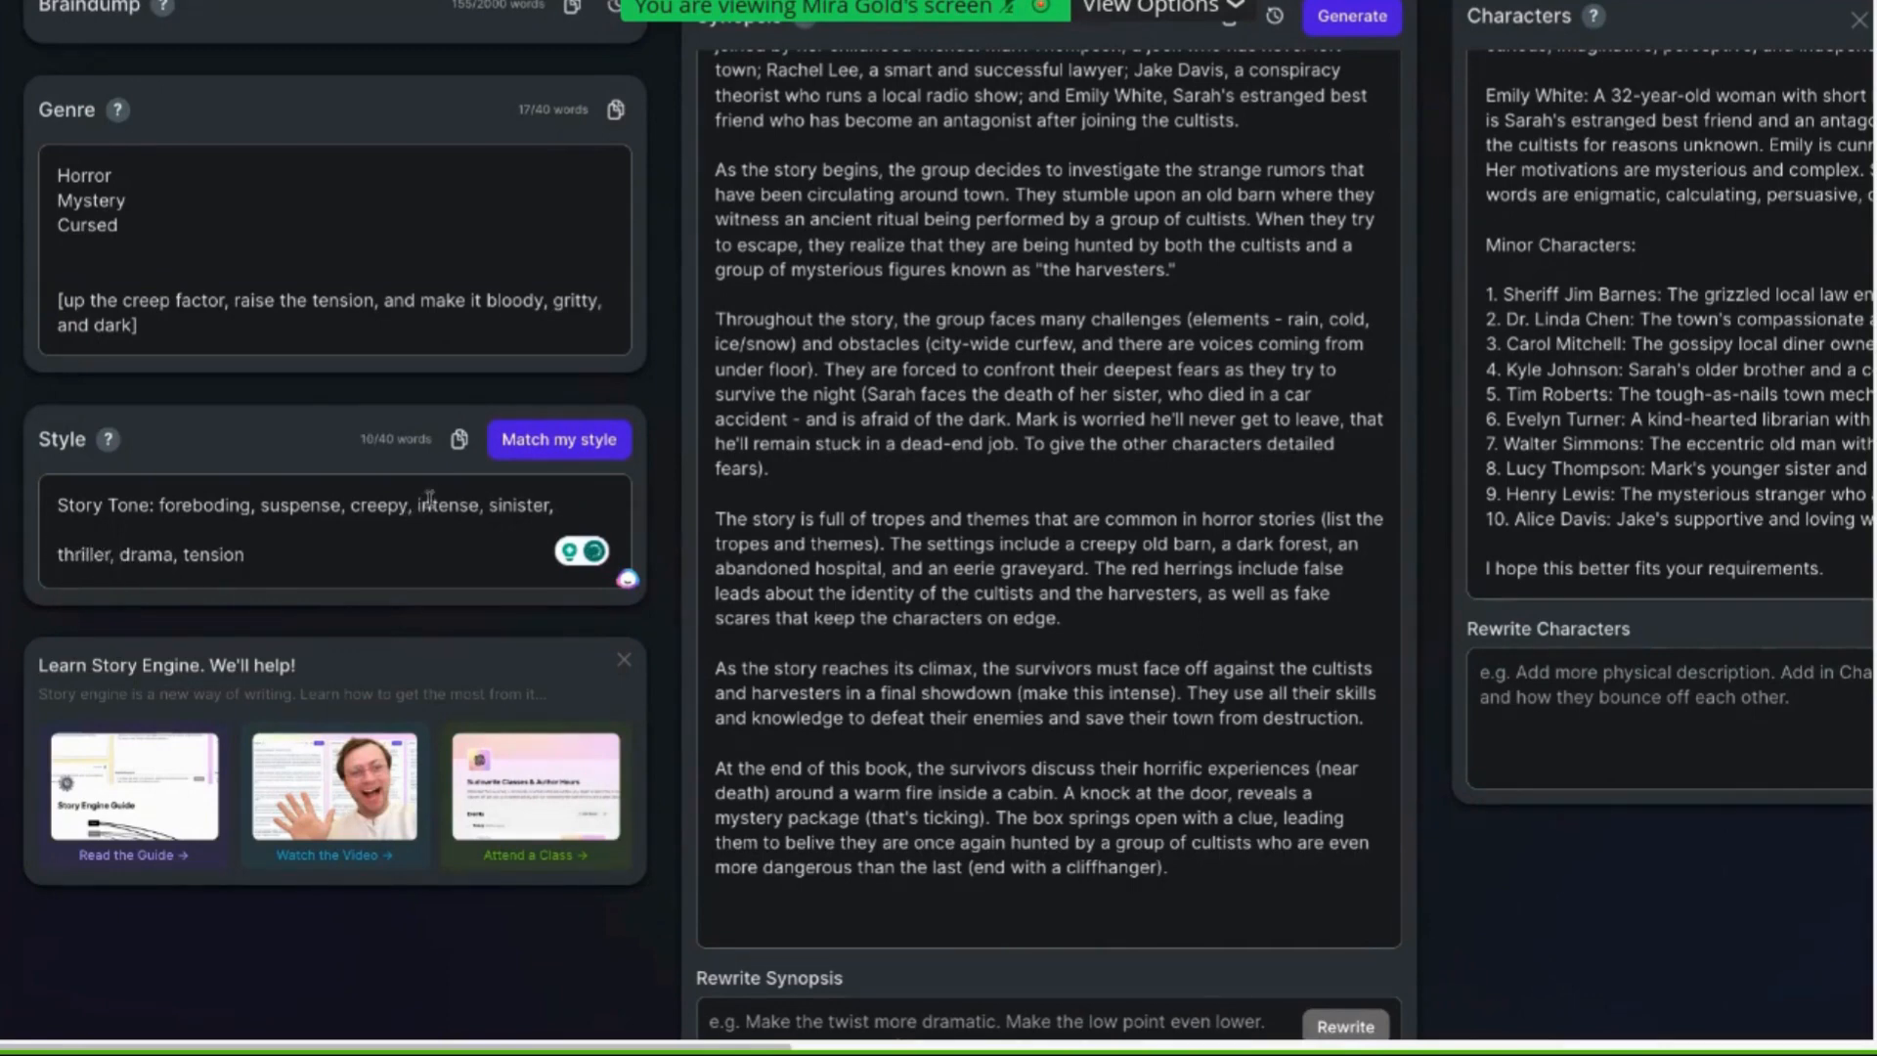
Highlight the tone words in the Style field to point them out
drag(388, 505, 195, 505)
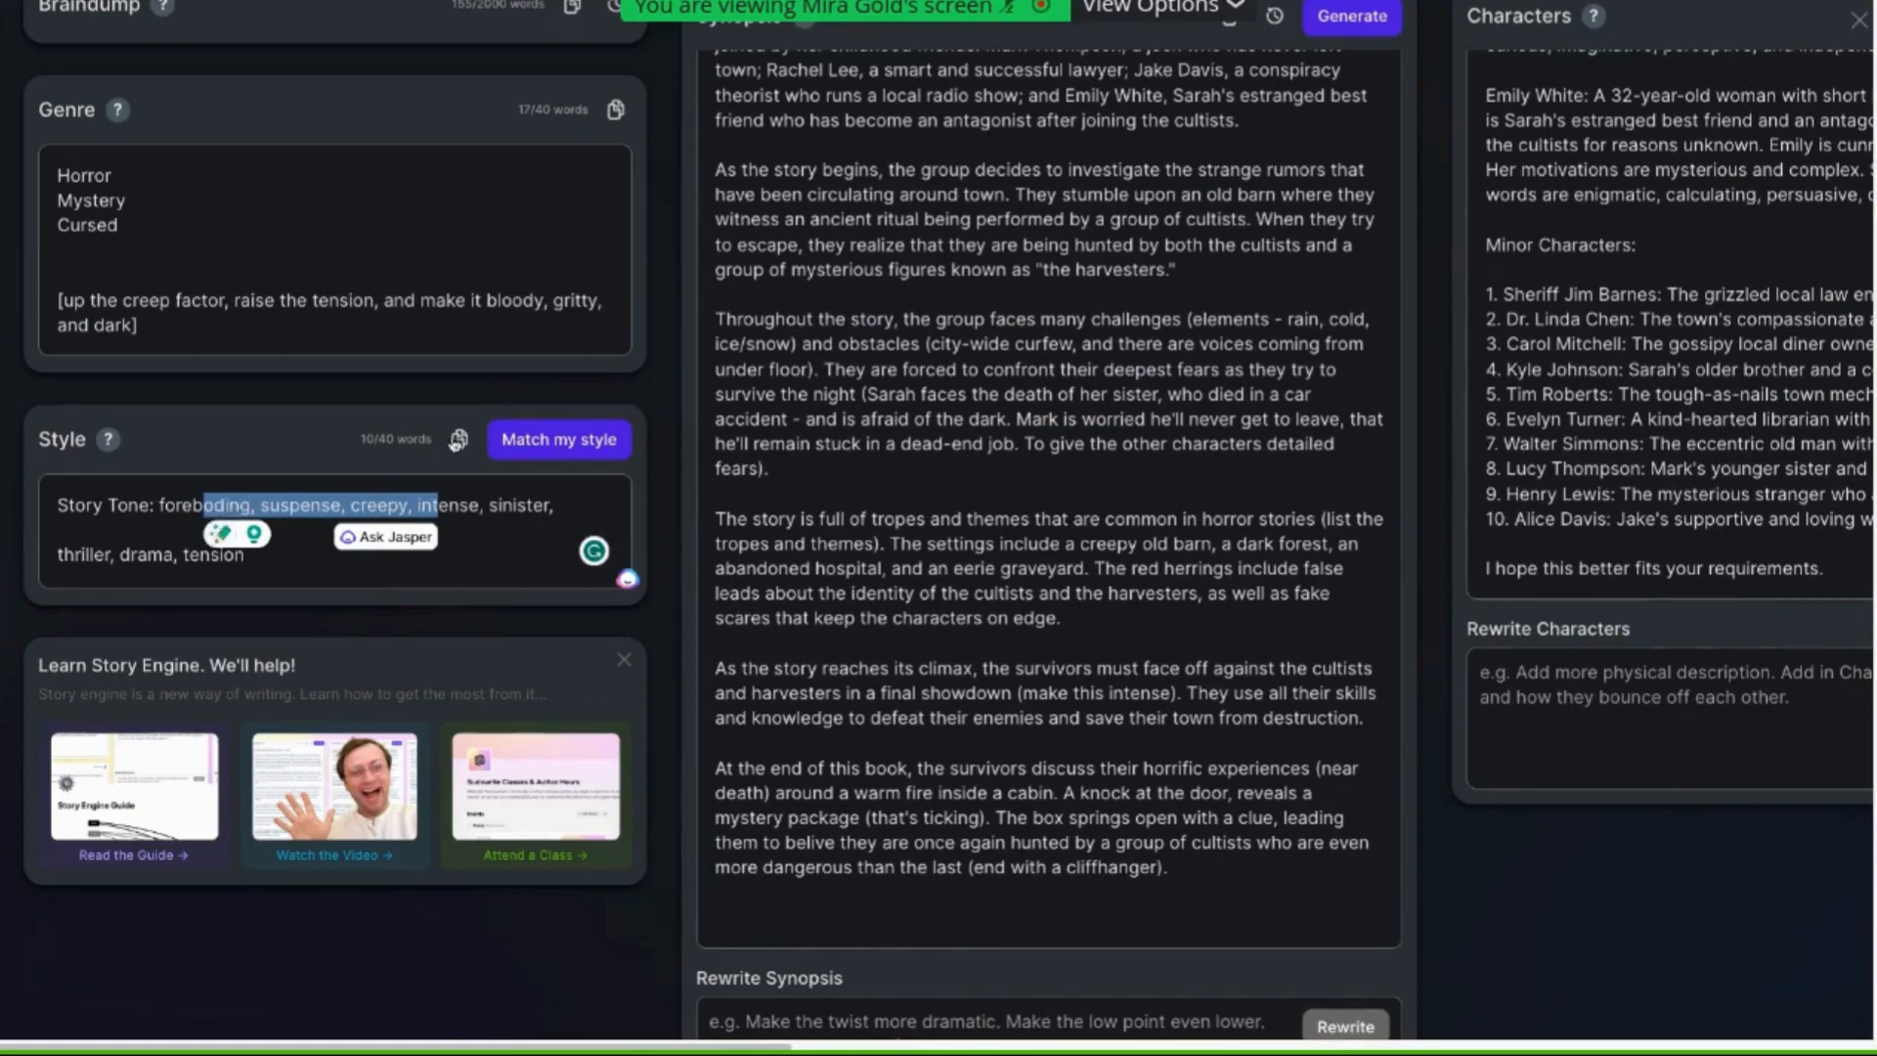
scroll(936, 434, up, 1)
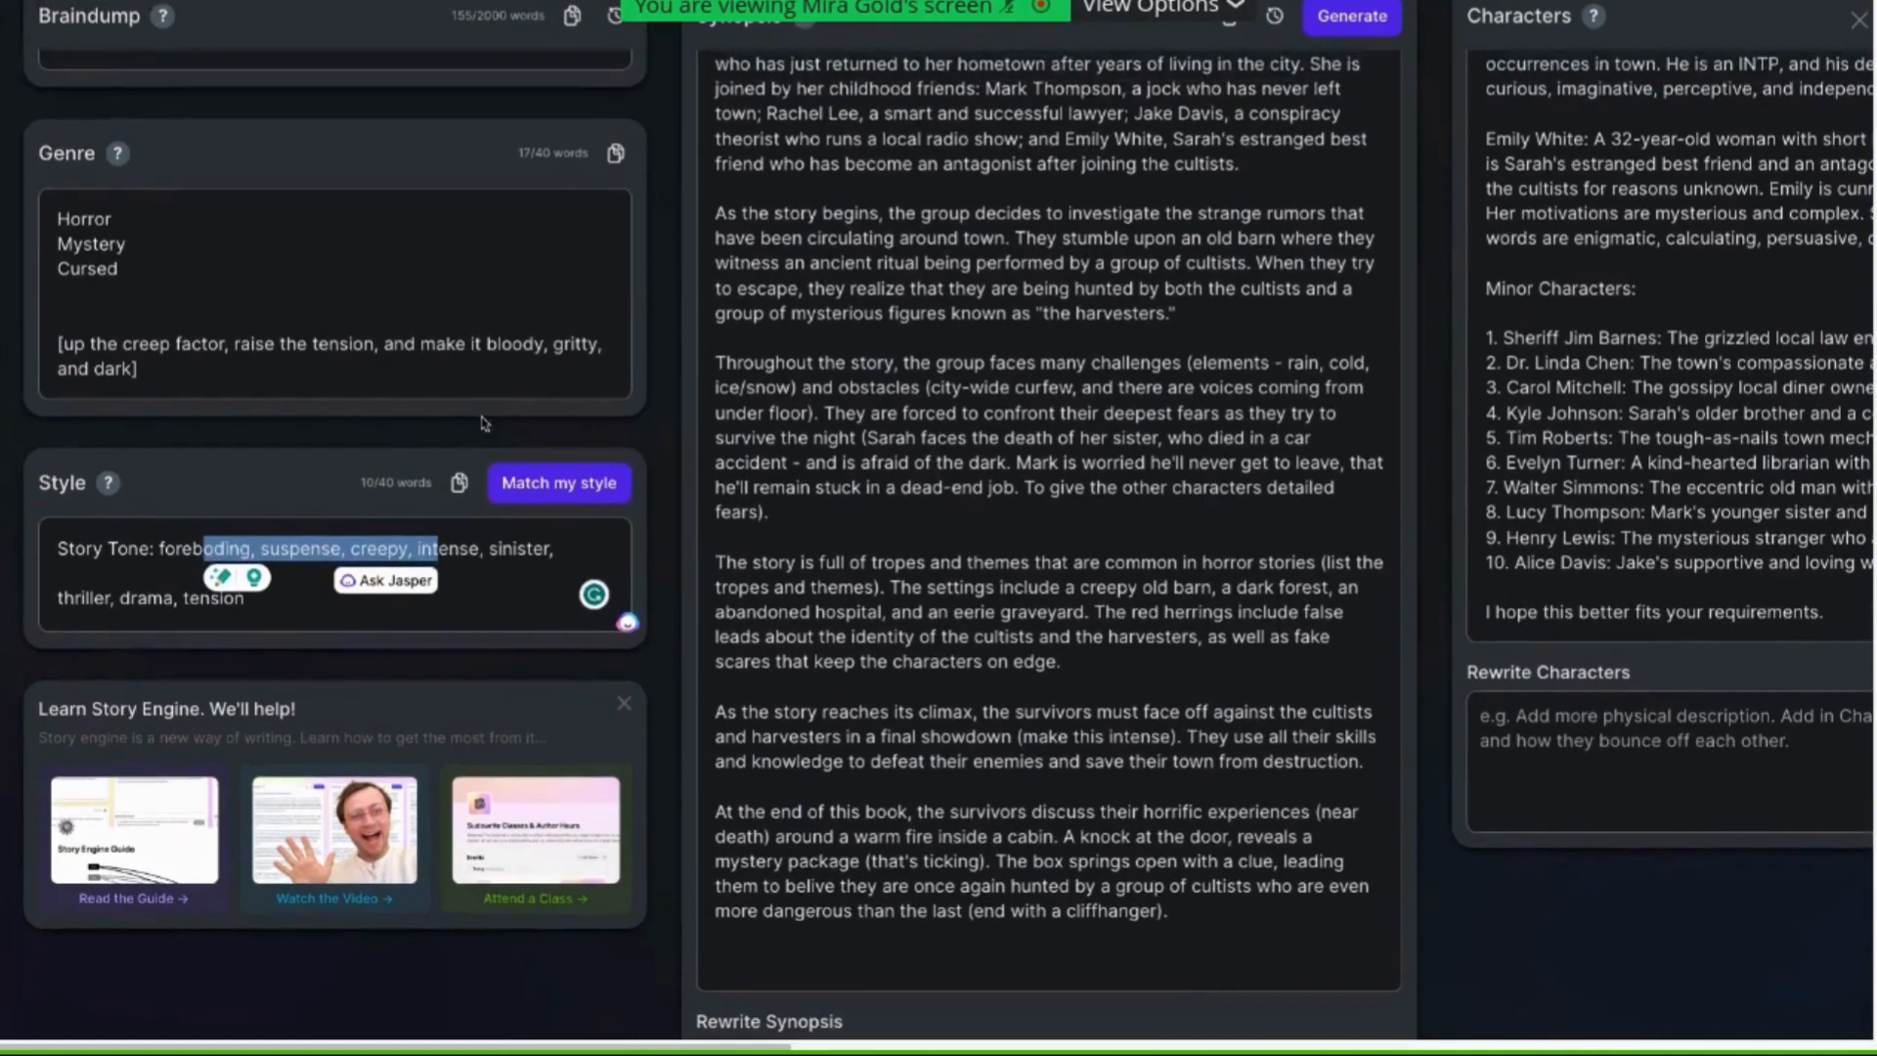
click(152, 543)
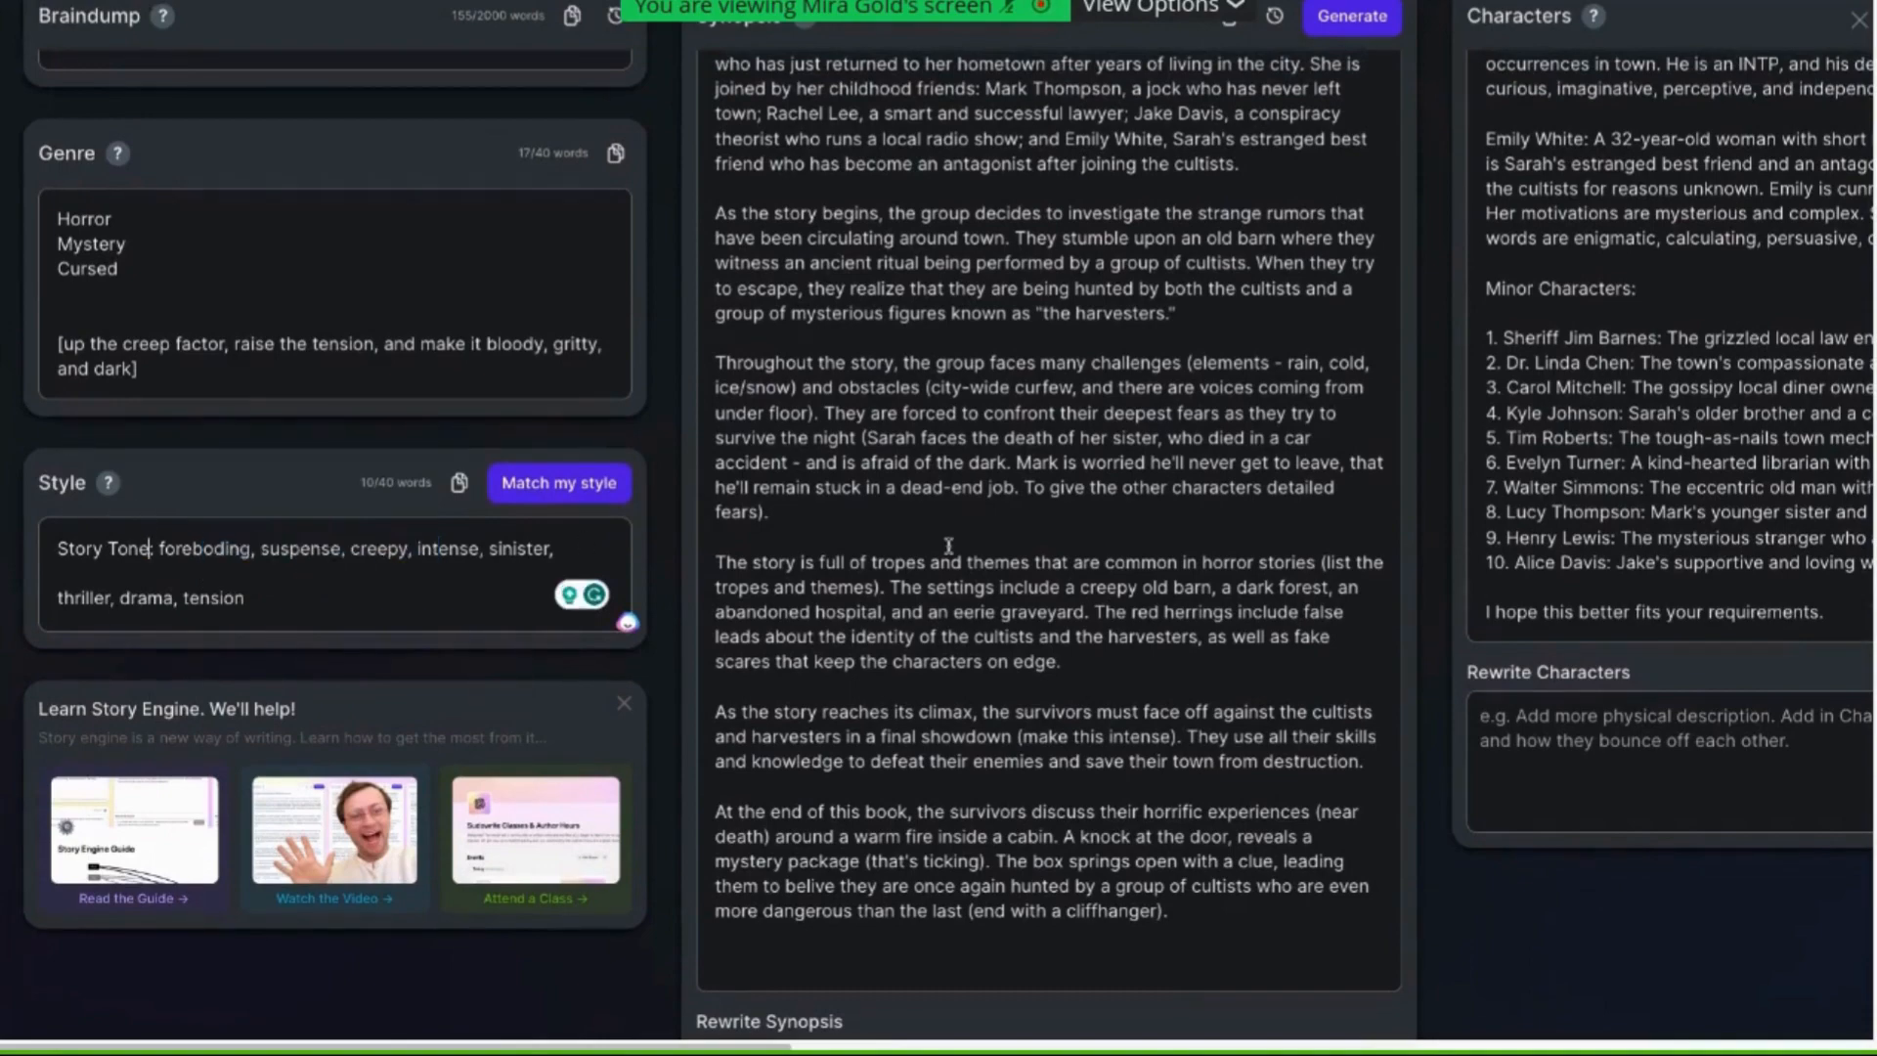
Highlight the setting, tone and time-of-day instruction in the outline's beat prompt
scroll(948, 545, right, 5)
scroll(949, 545, right, 5)
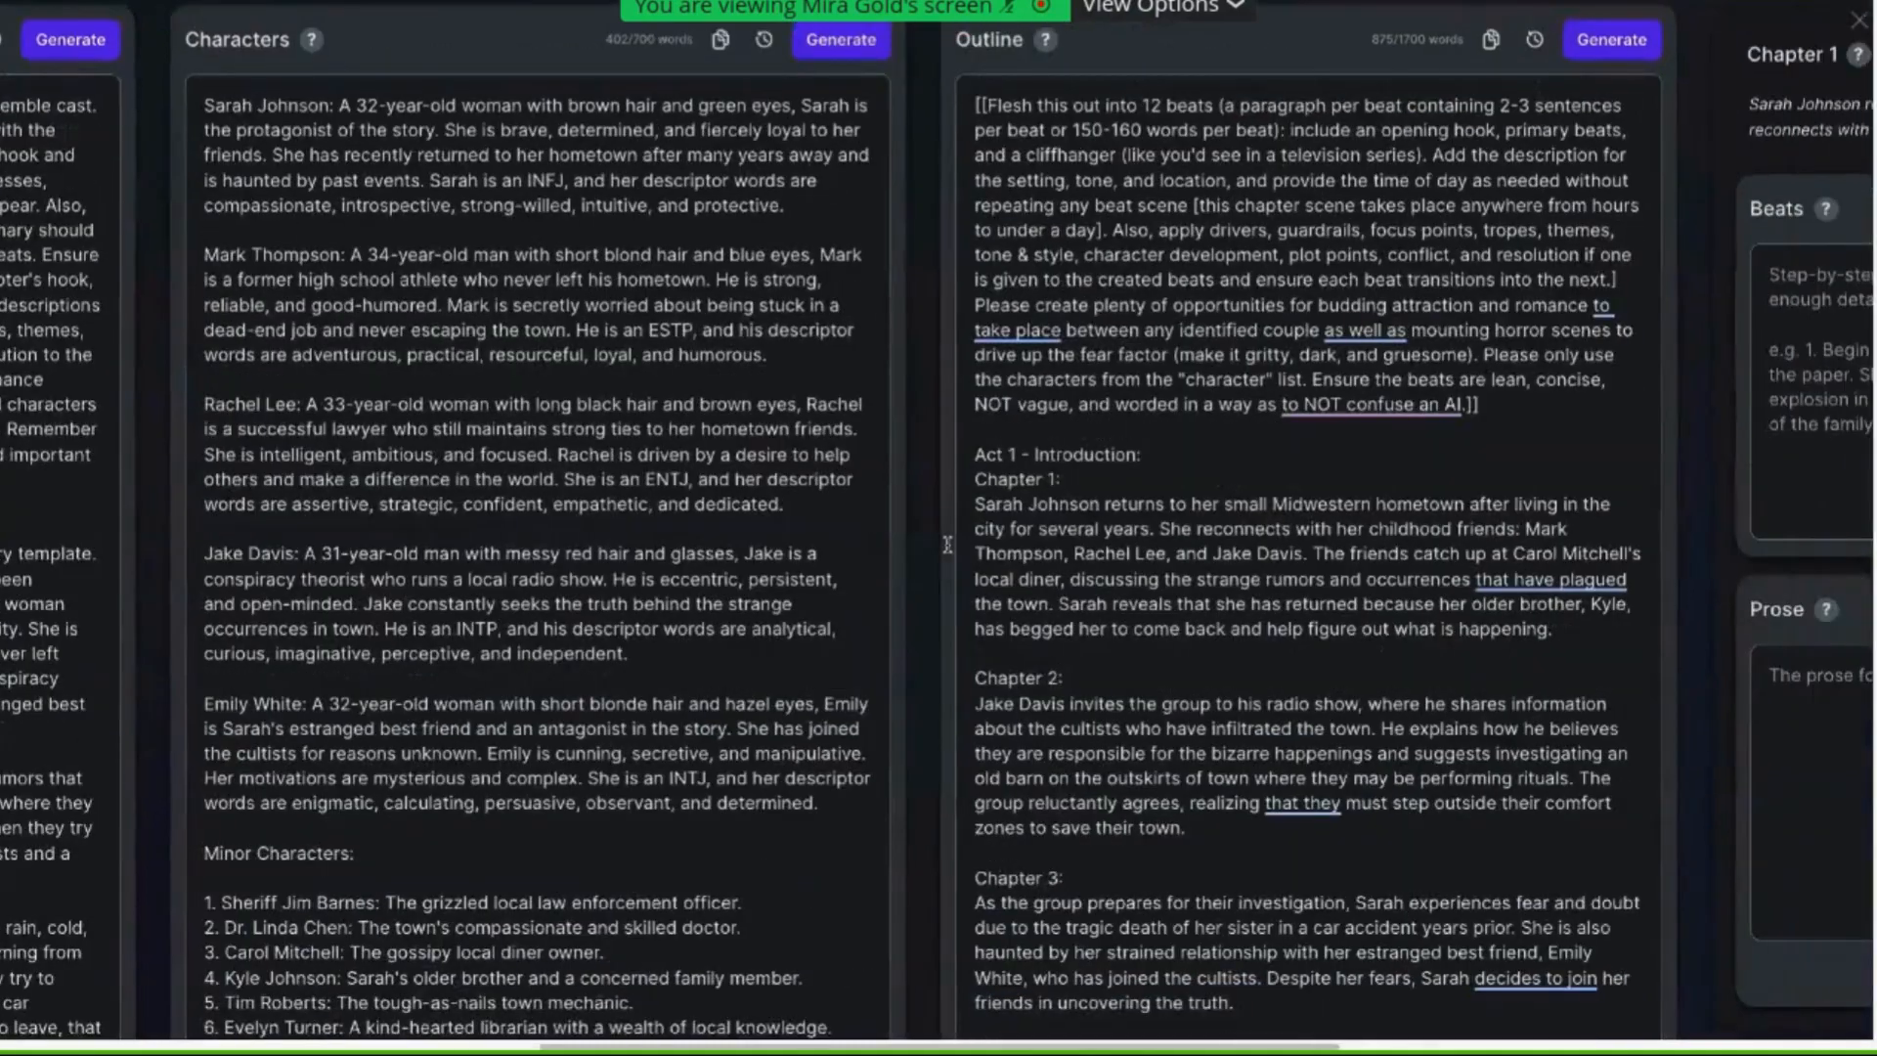
scroll(813, 409, up, 1)
scroll(551, 149, up, 1)
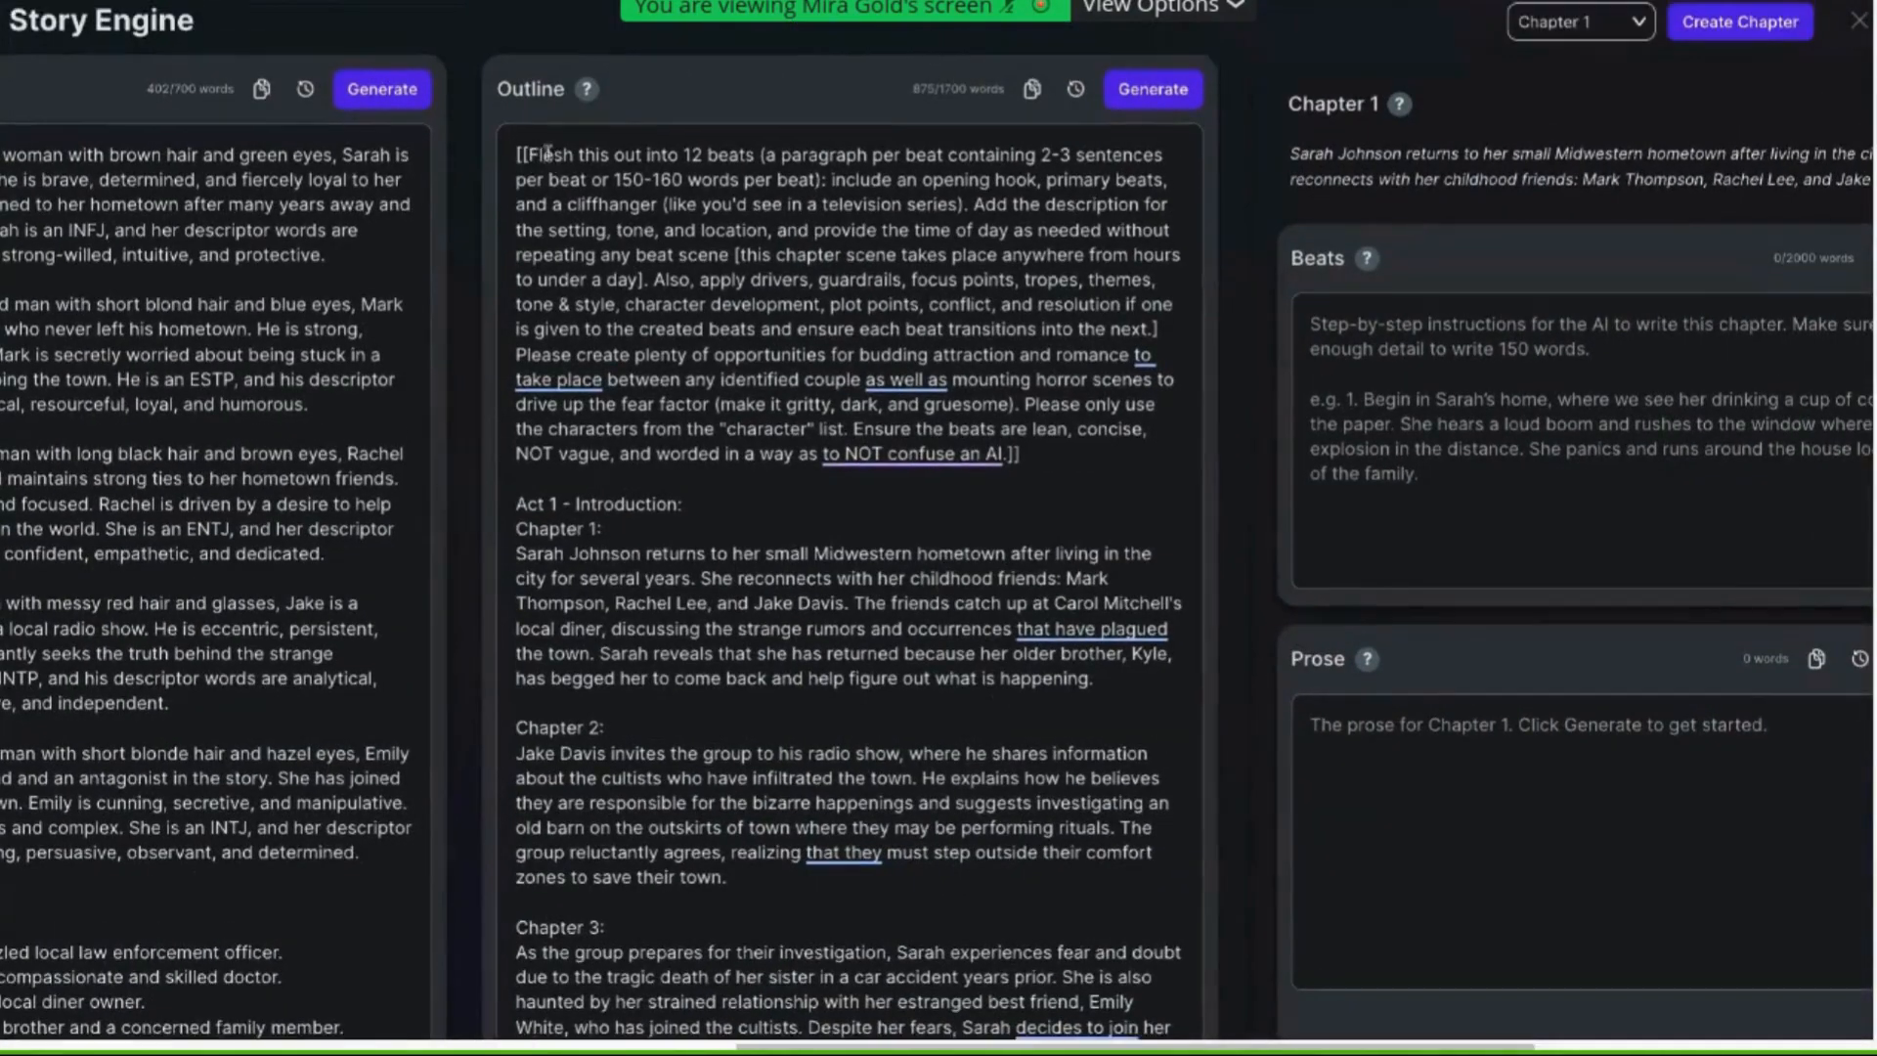
click(545, 154)
drag(974, 205, 983, 228)
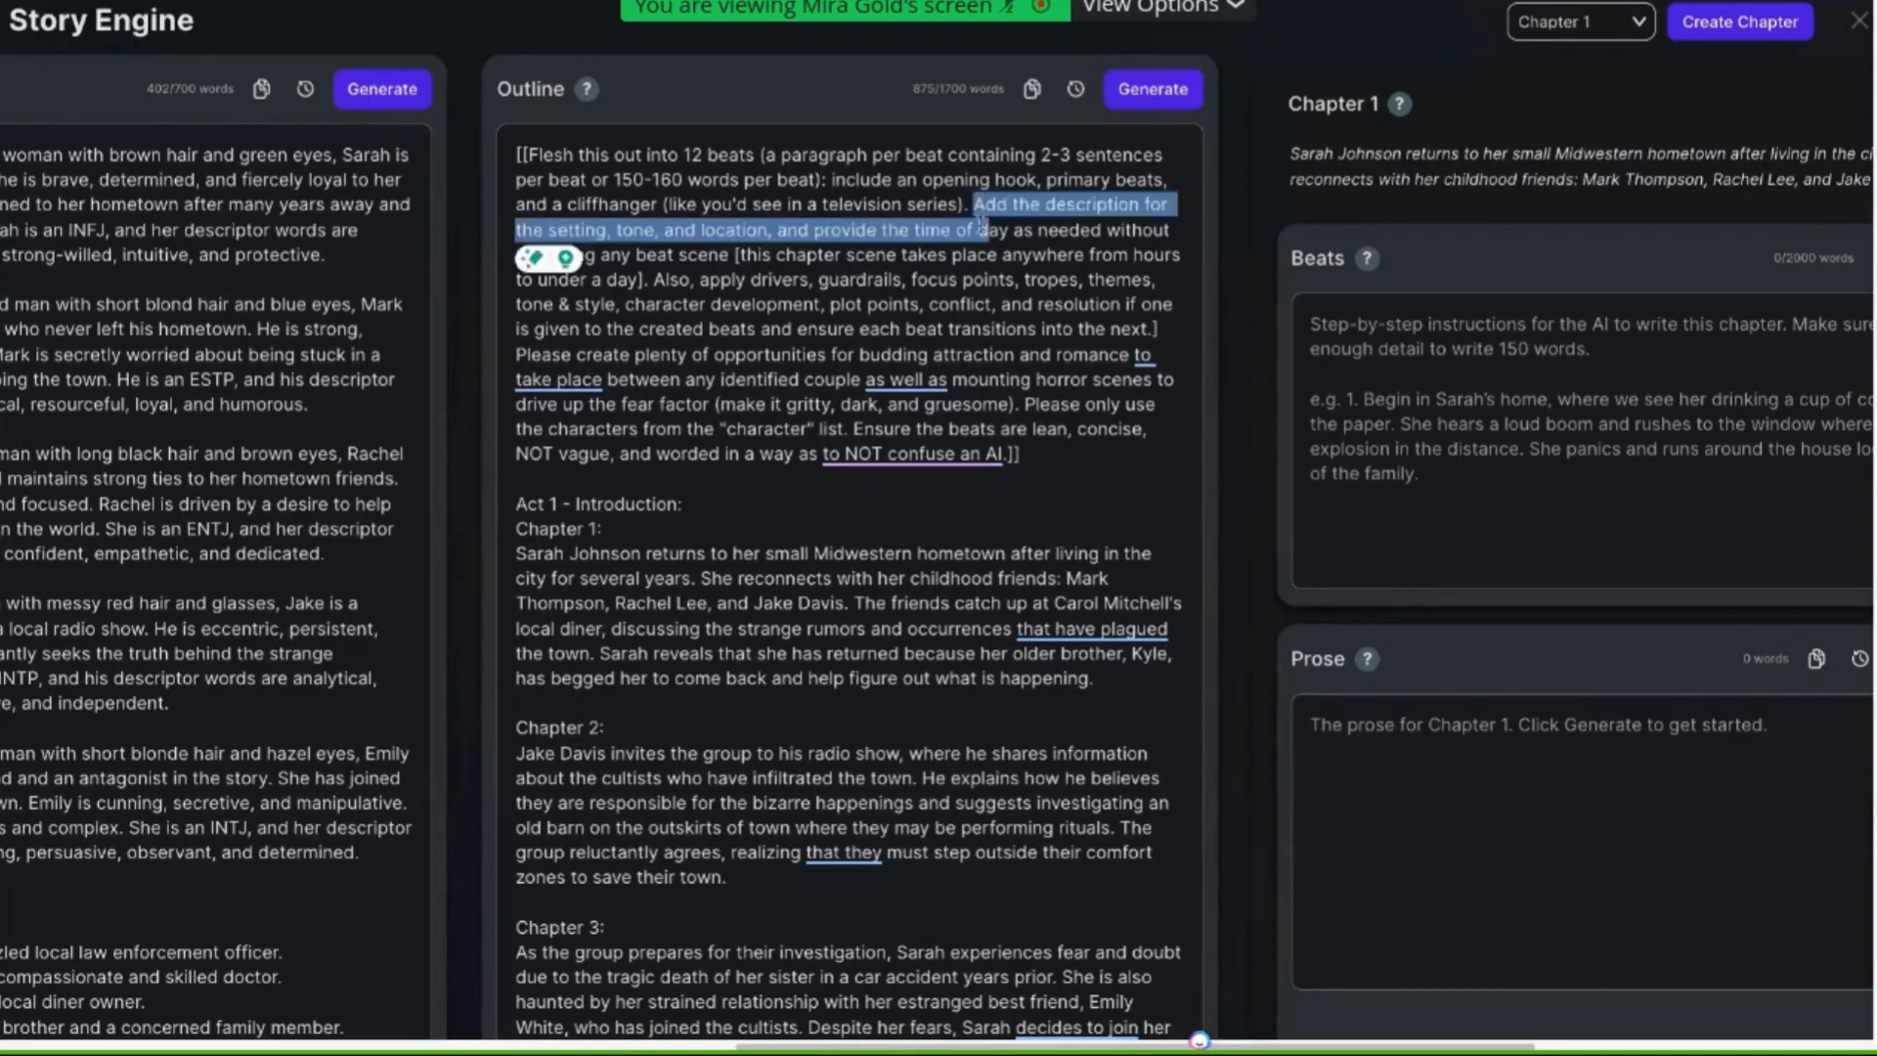
click(654, 233)
drag(653, 233, 611, 232)
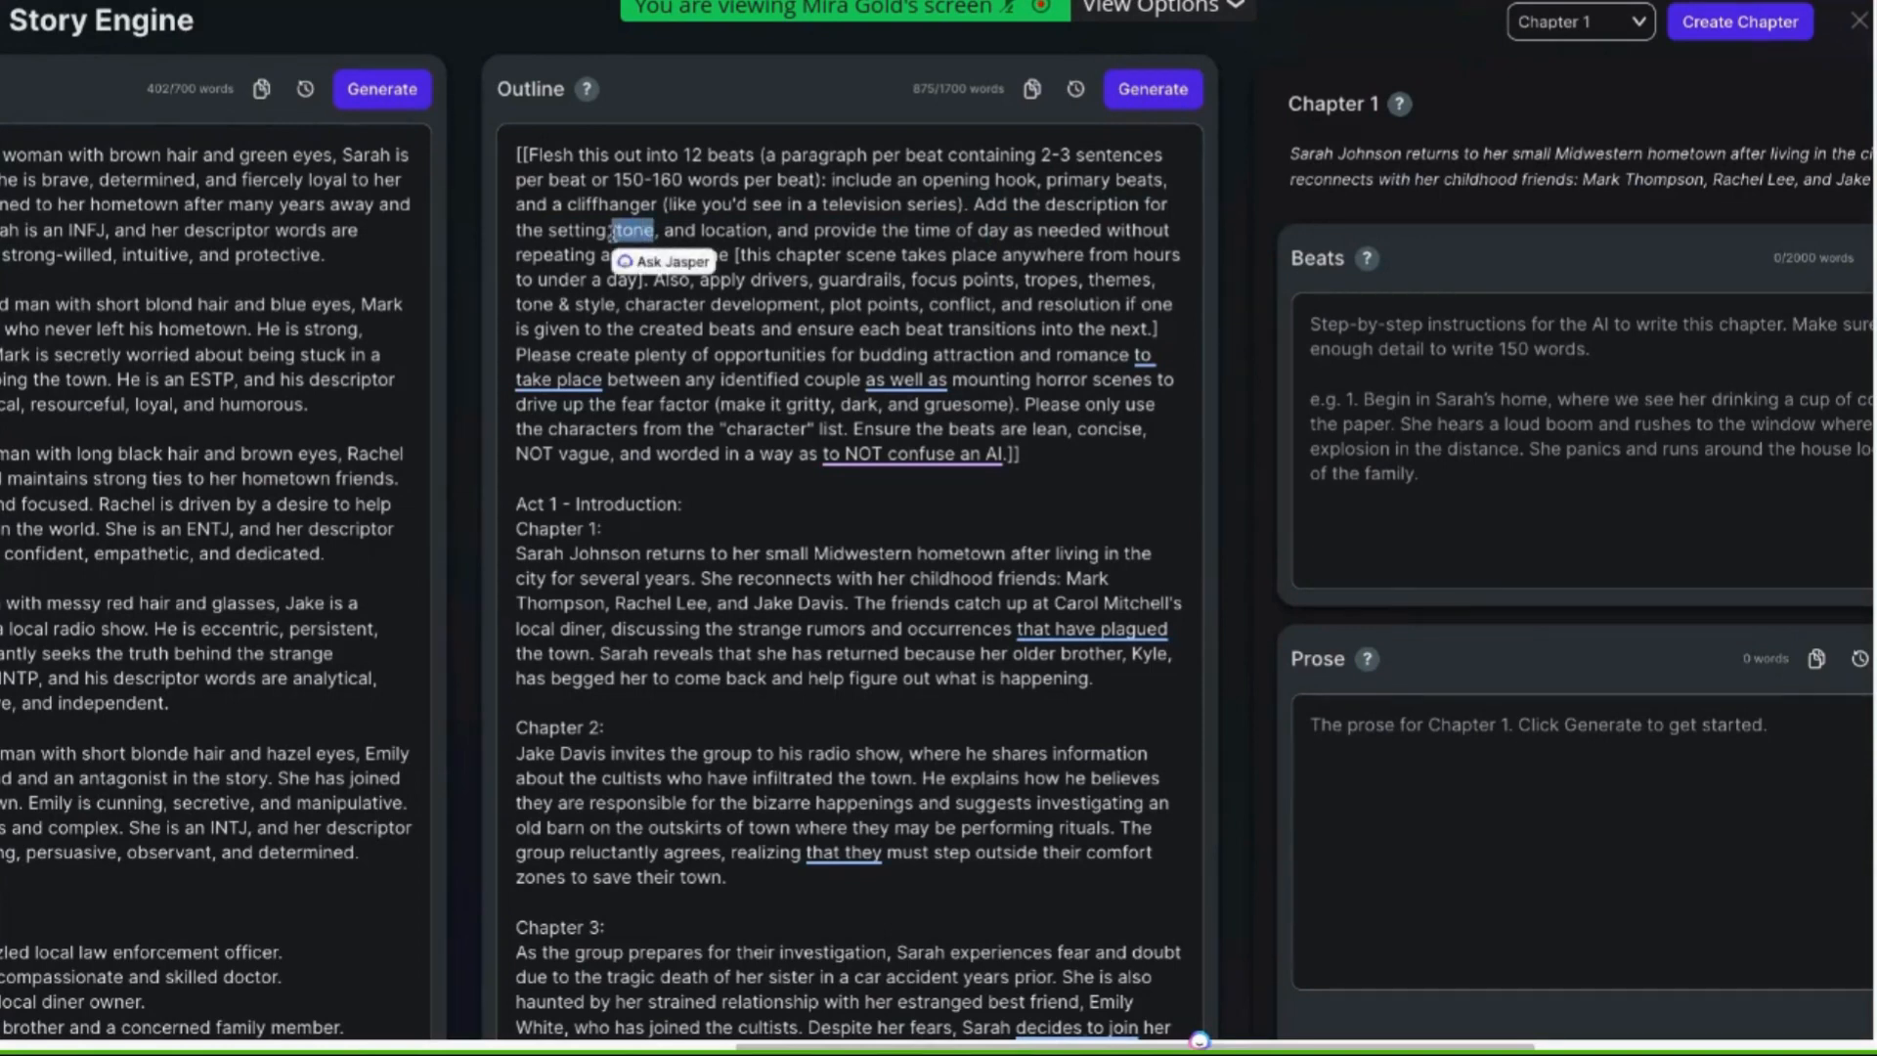
Highlight the time-of-day and chapter-scene duration instructions in the outline's beat prompt to point them out
click(864, 280)
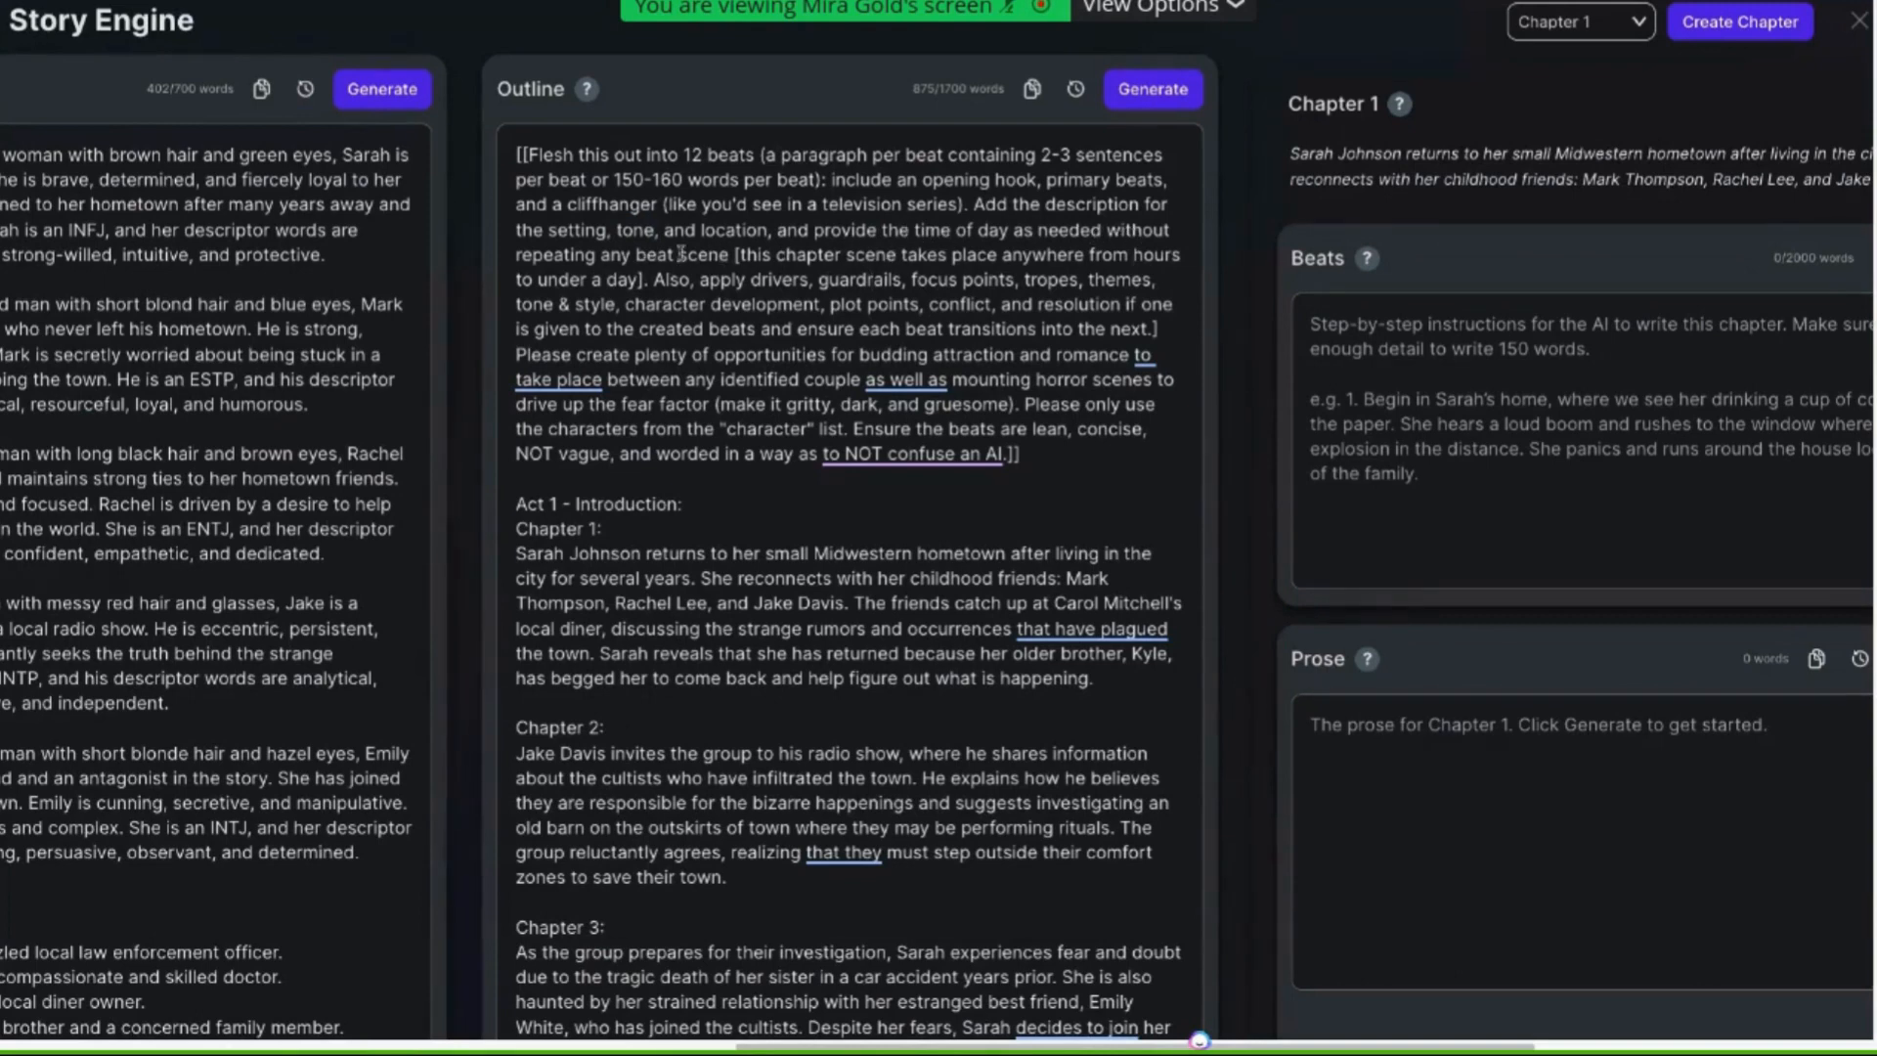
drag(729, 254, 748, 233)
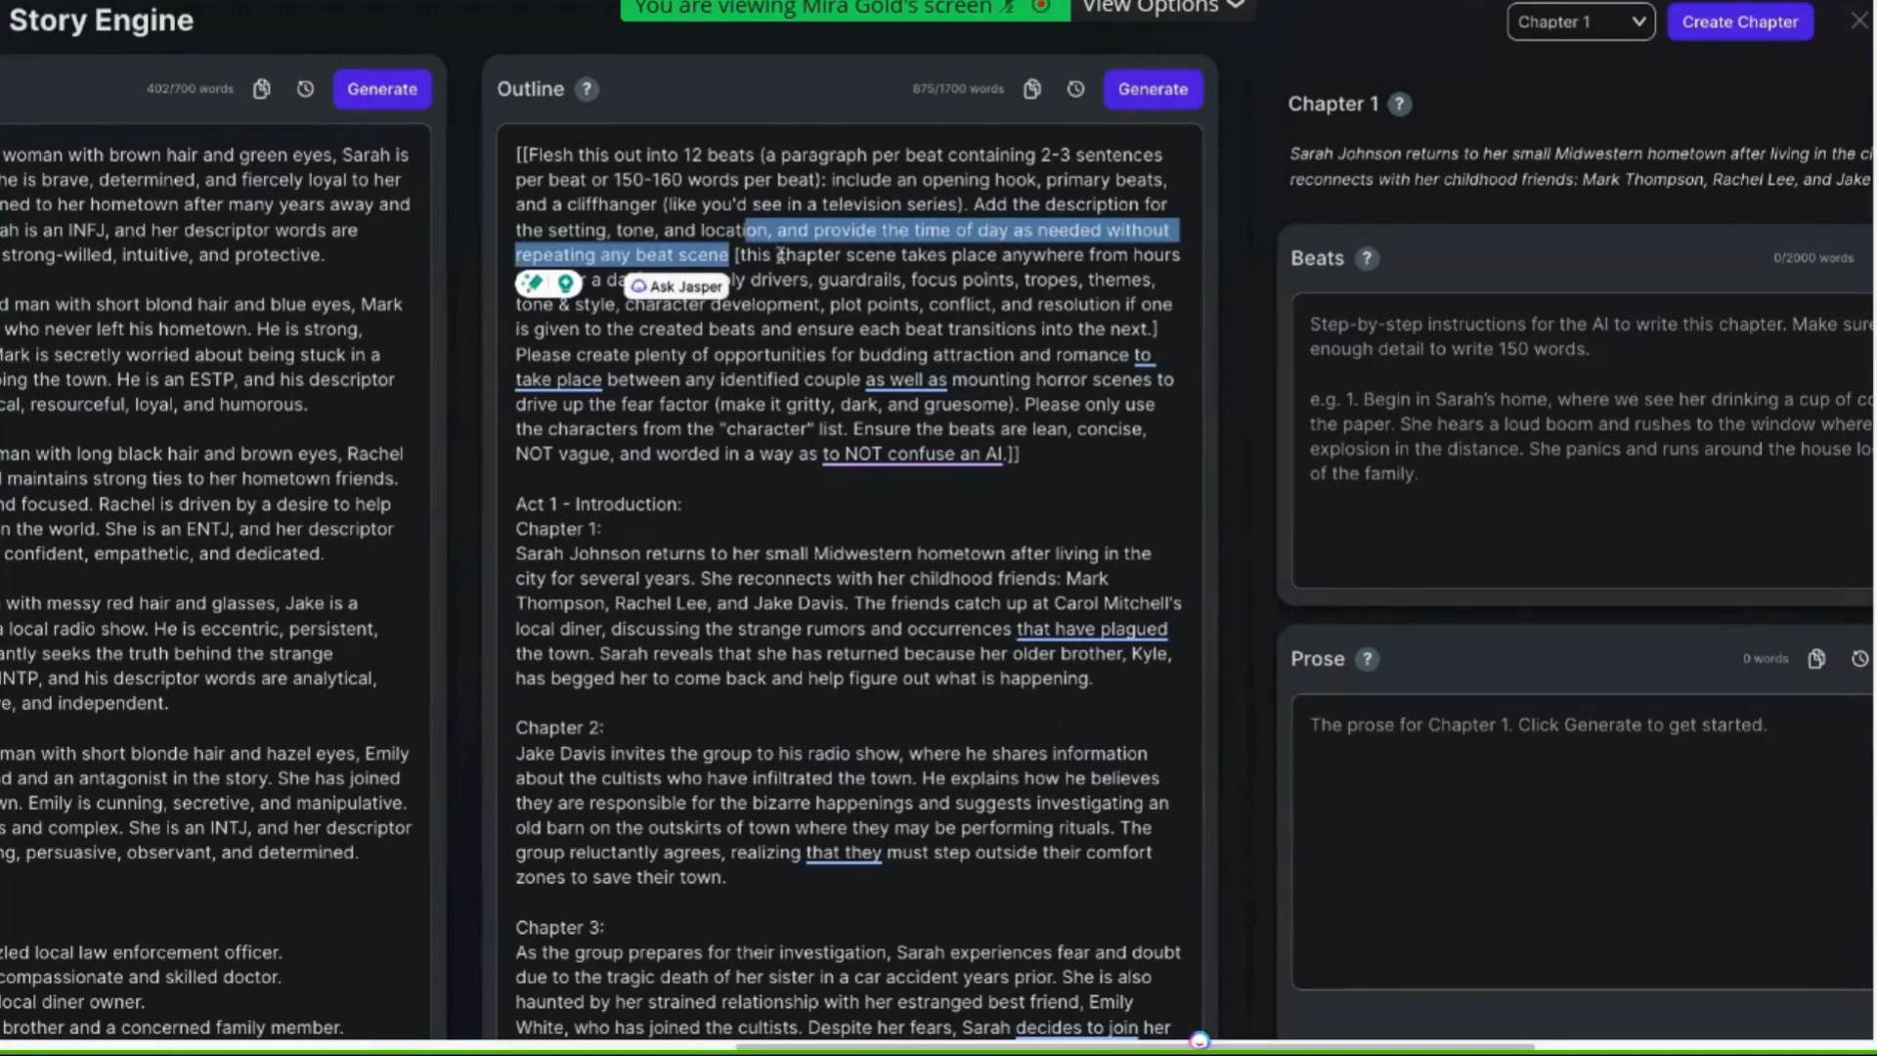
click(743, 256)
drag(728, 257, 643, 280)
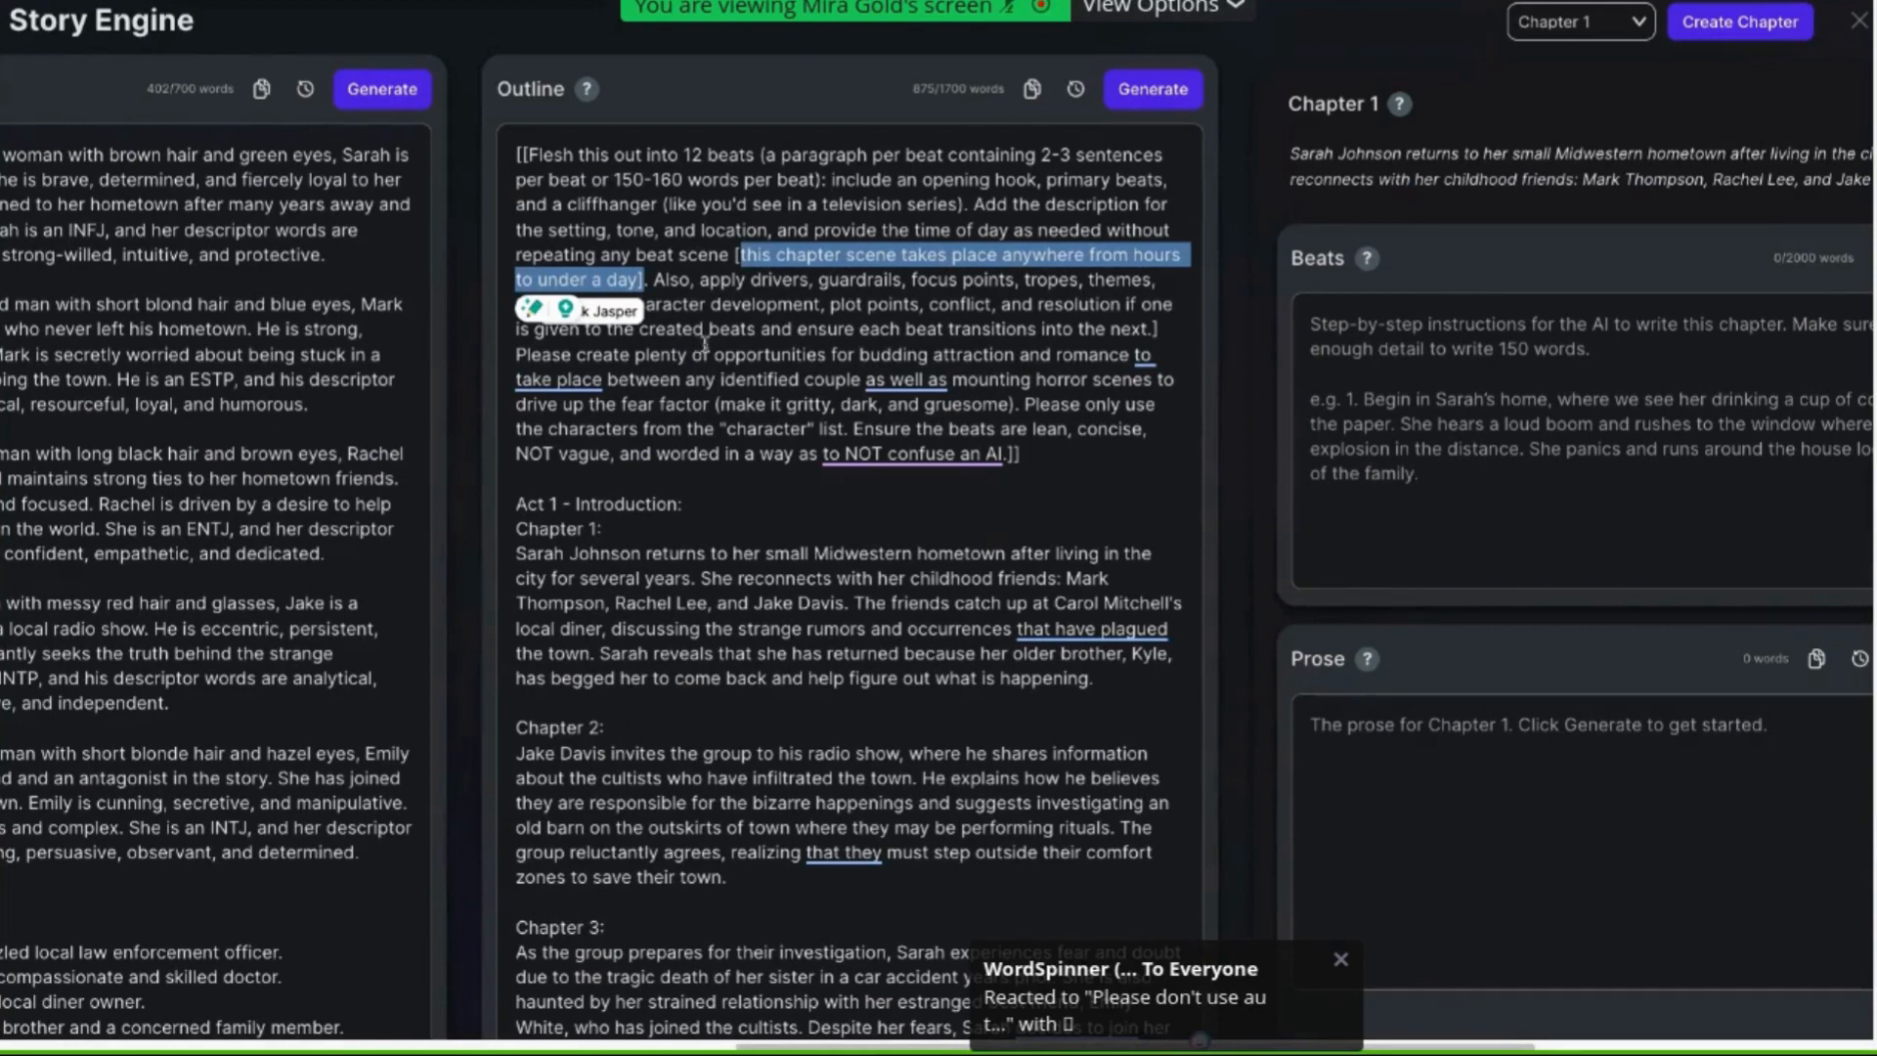
click(897, 311)
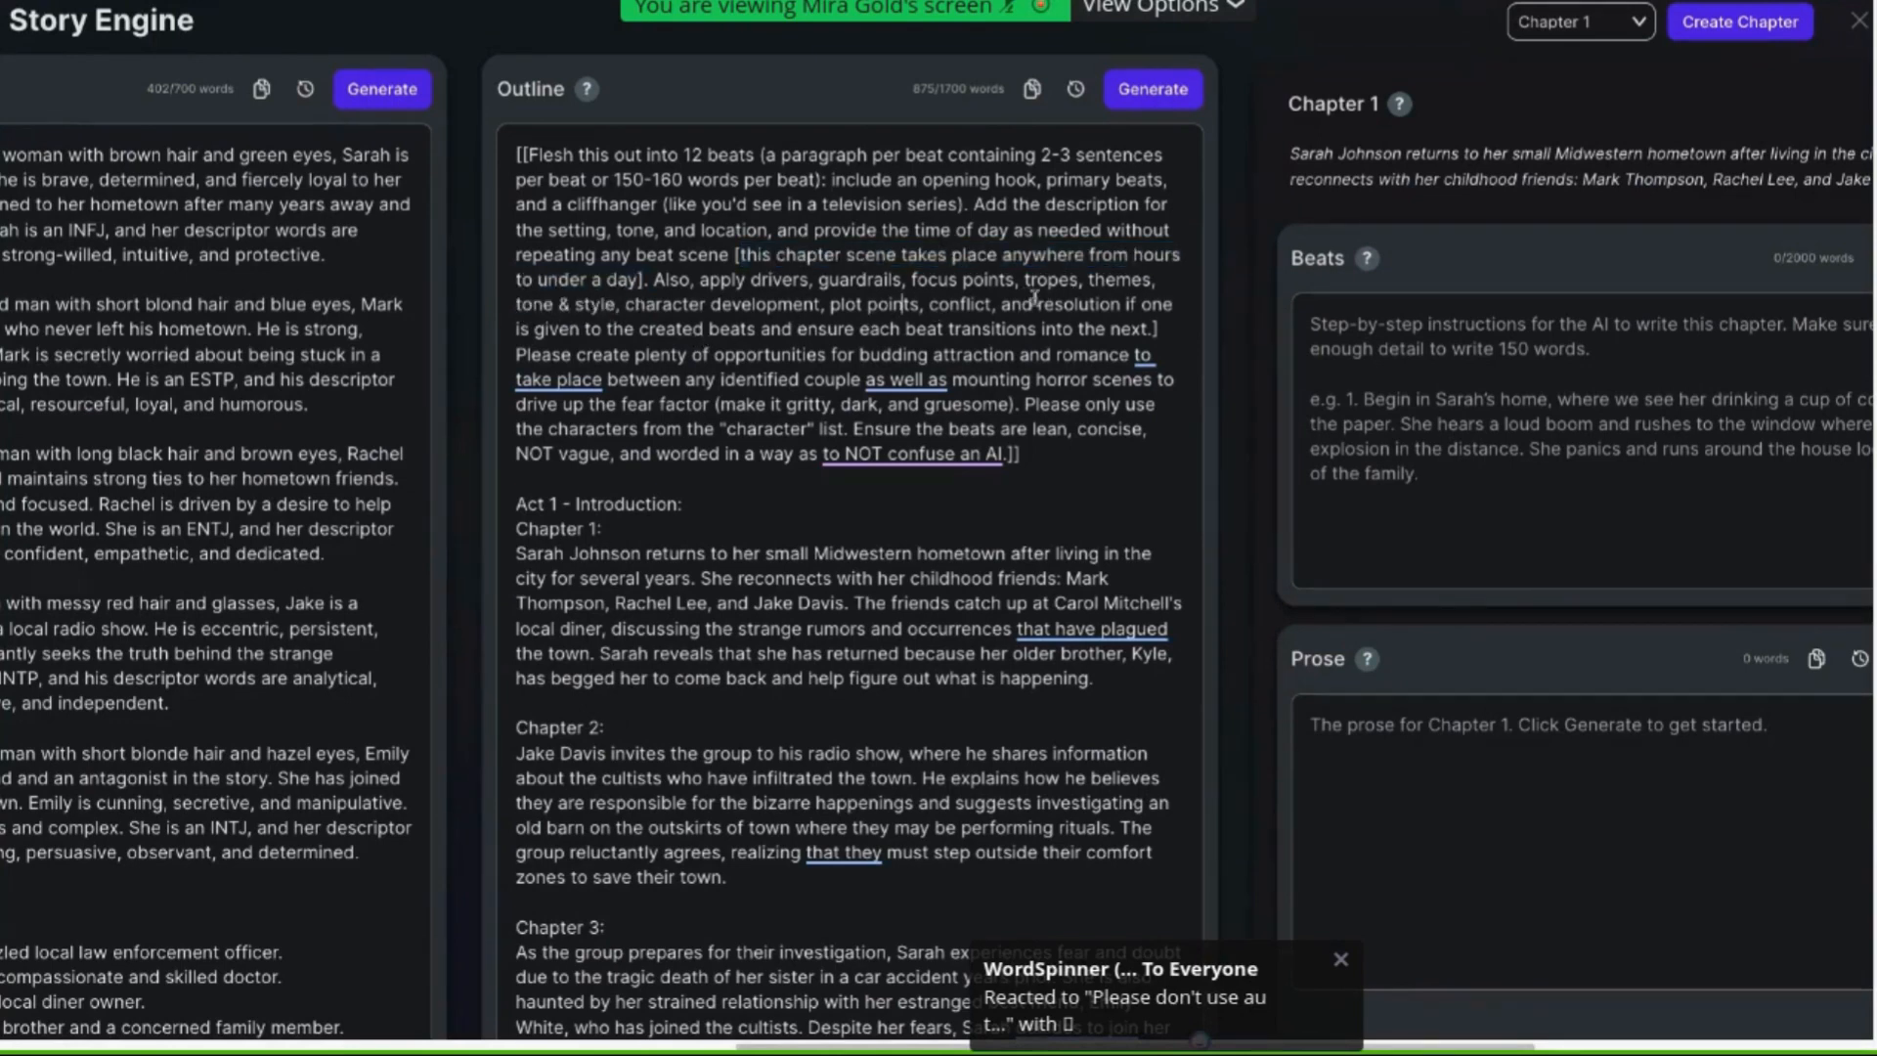
Highlight the beat-transition, romance and mounting horror scene instructions in the outline's beat prompt
drag(1003, 304, 889, 328)
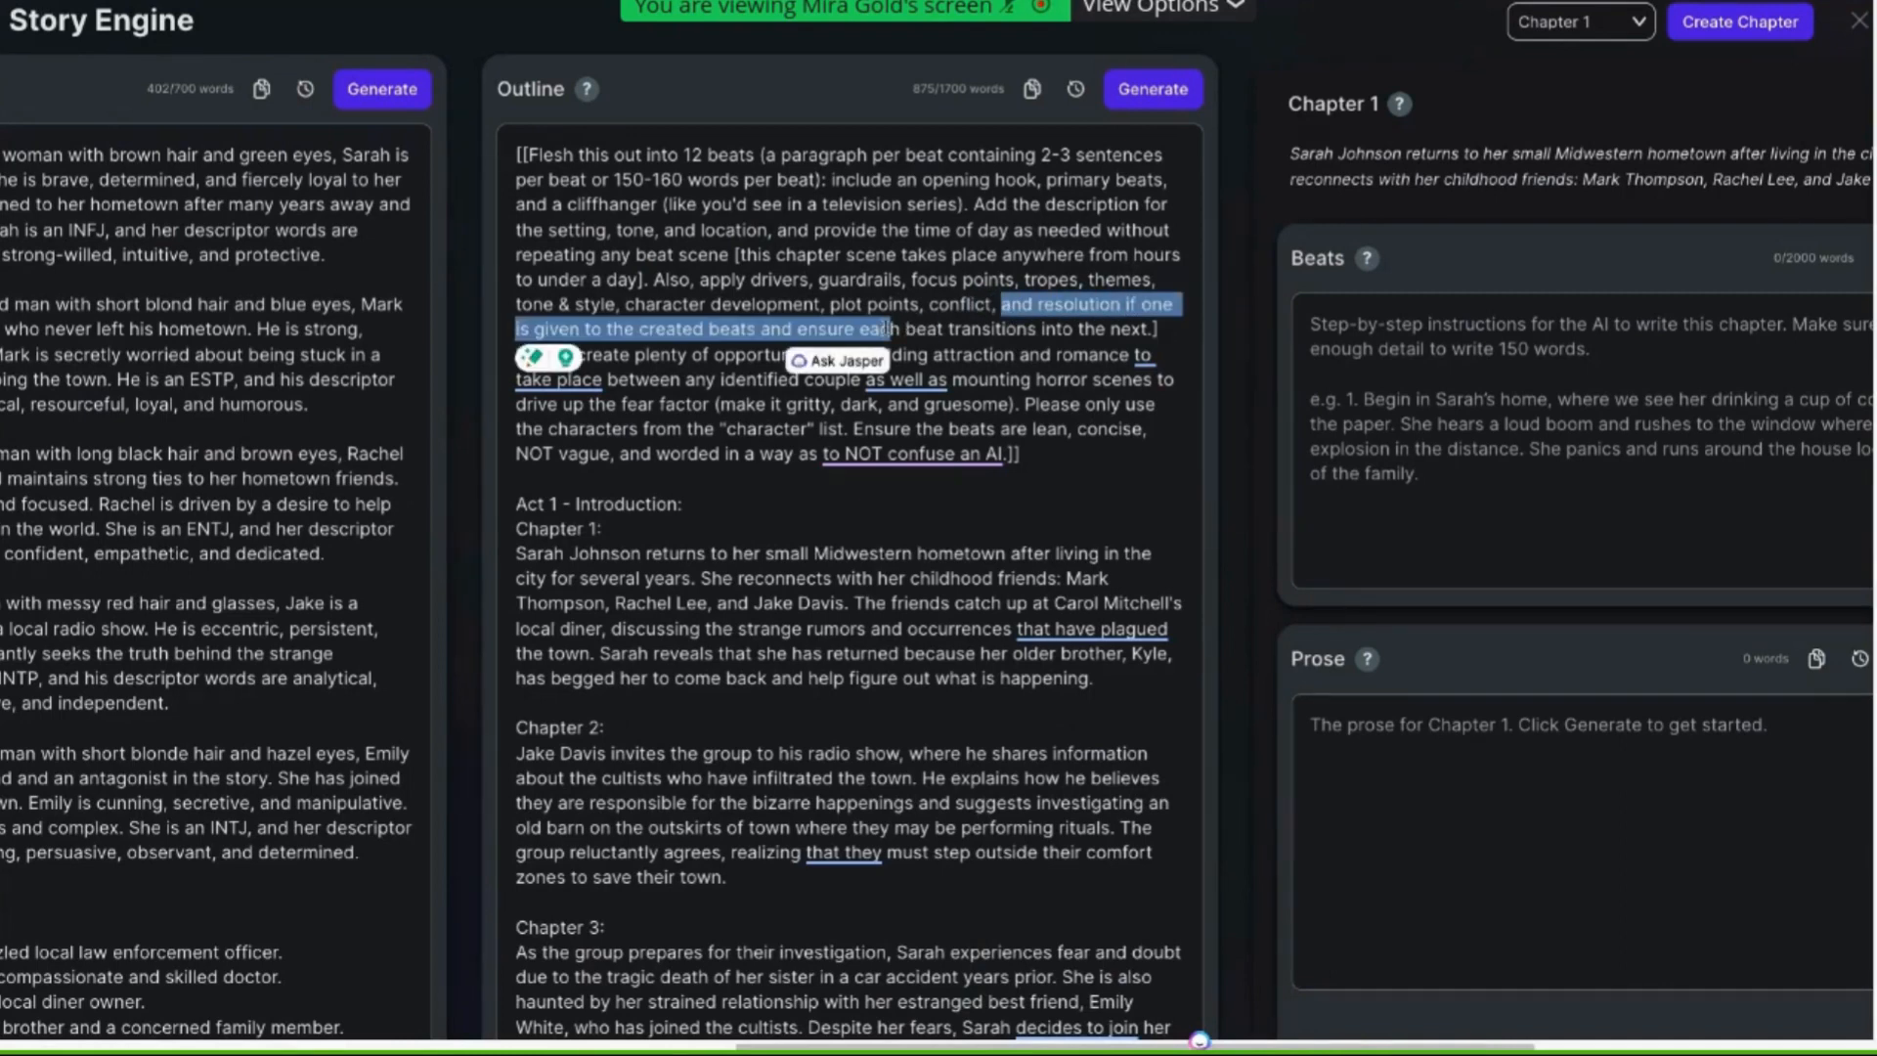
click(712, 354)
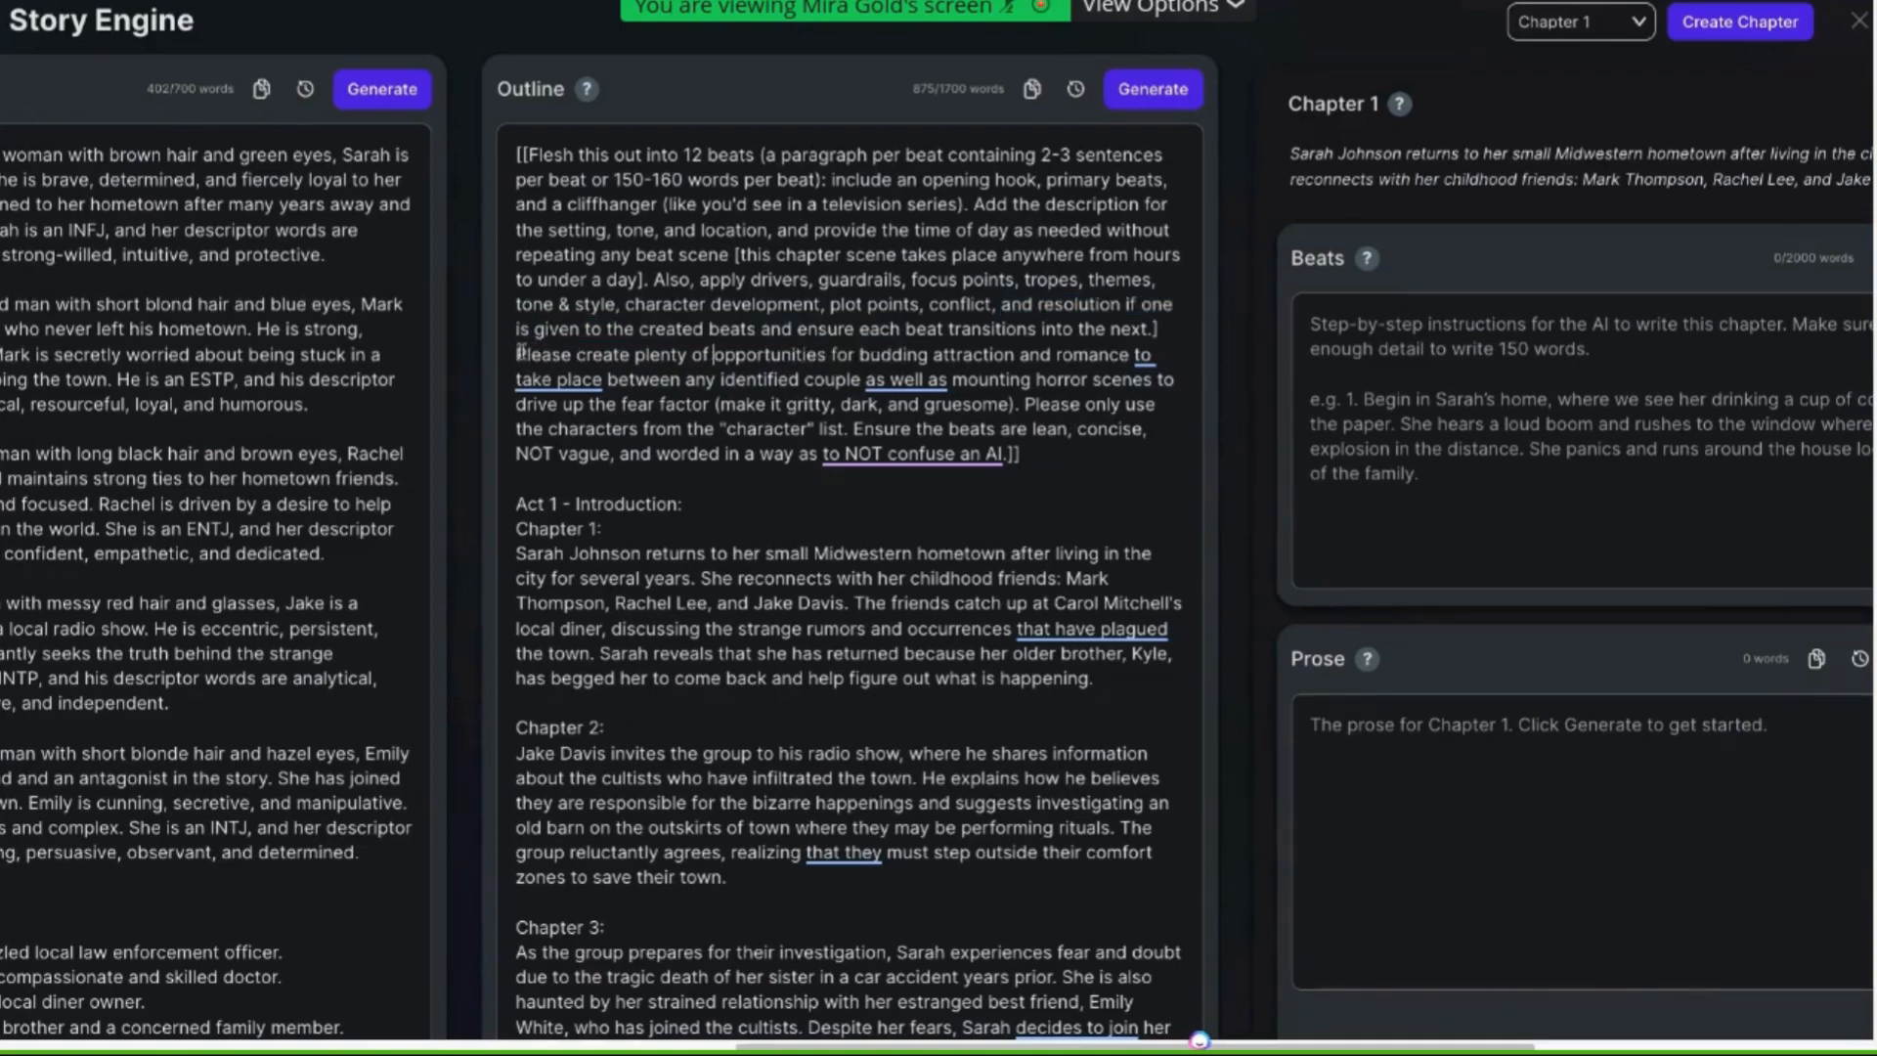
drag(515, 354, 725, 354)
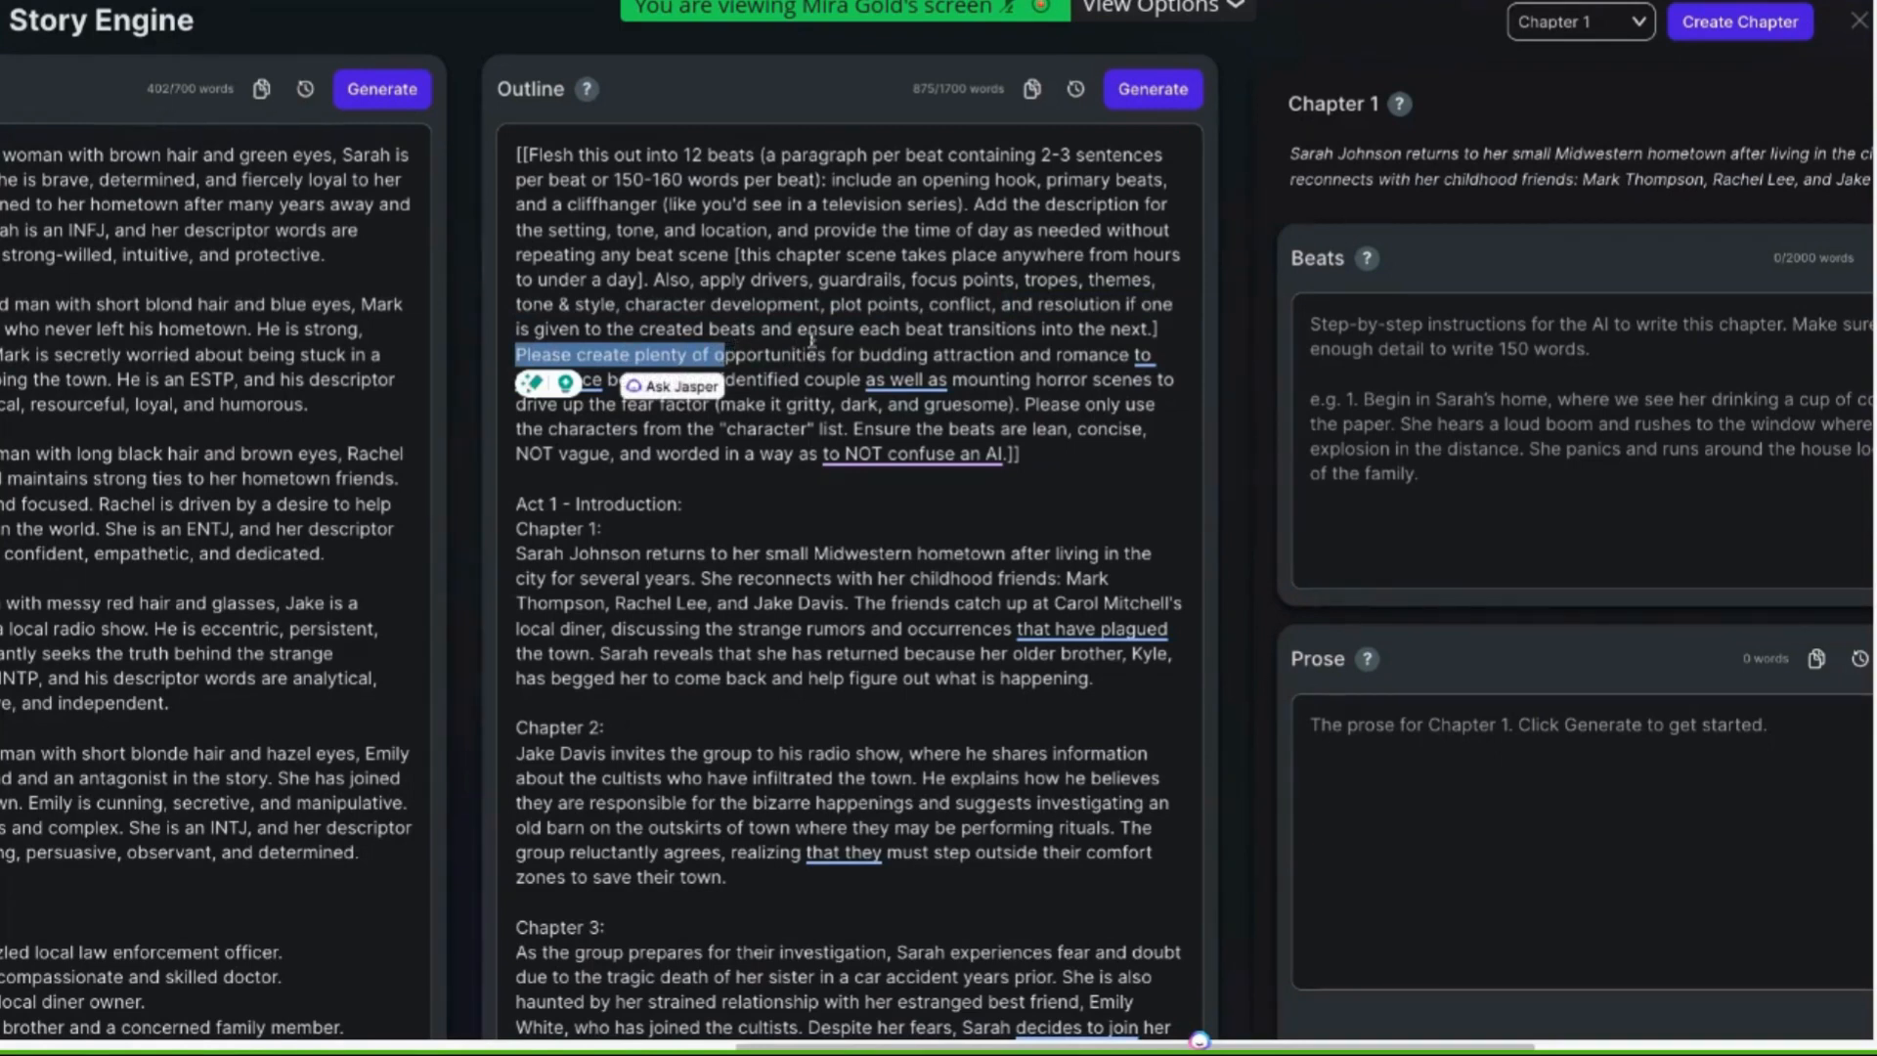
click(948, 354)
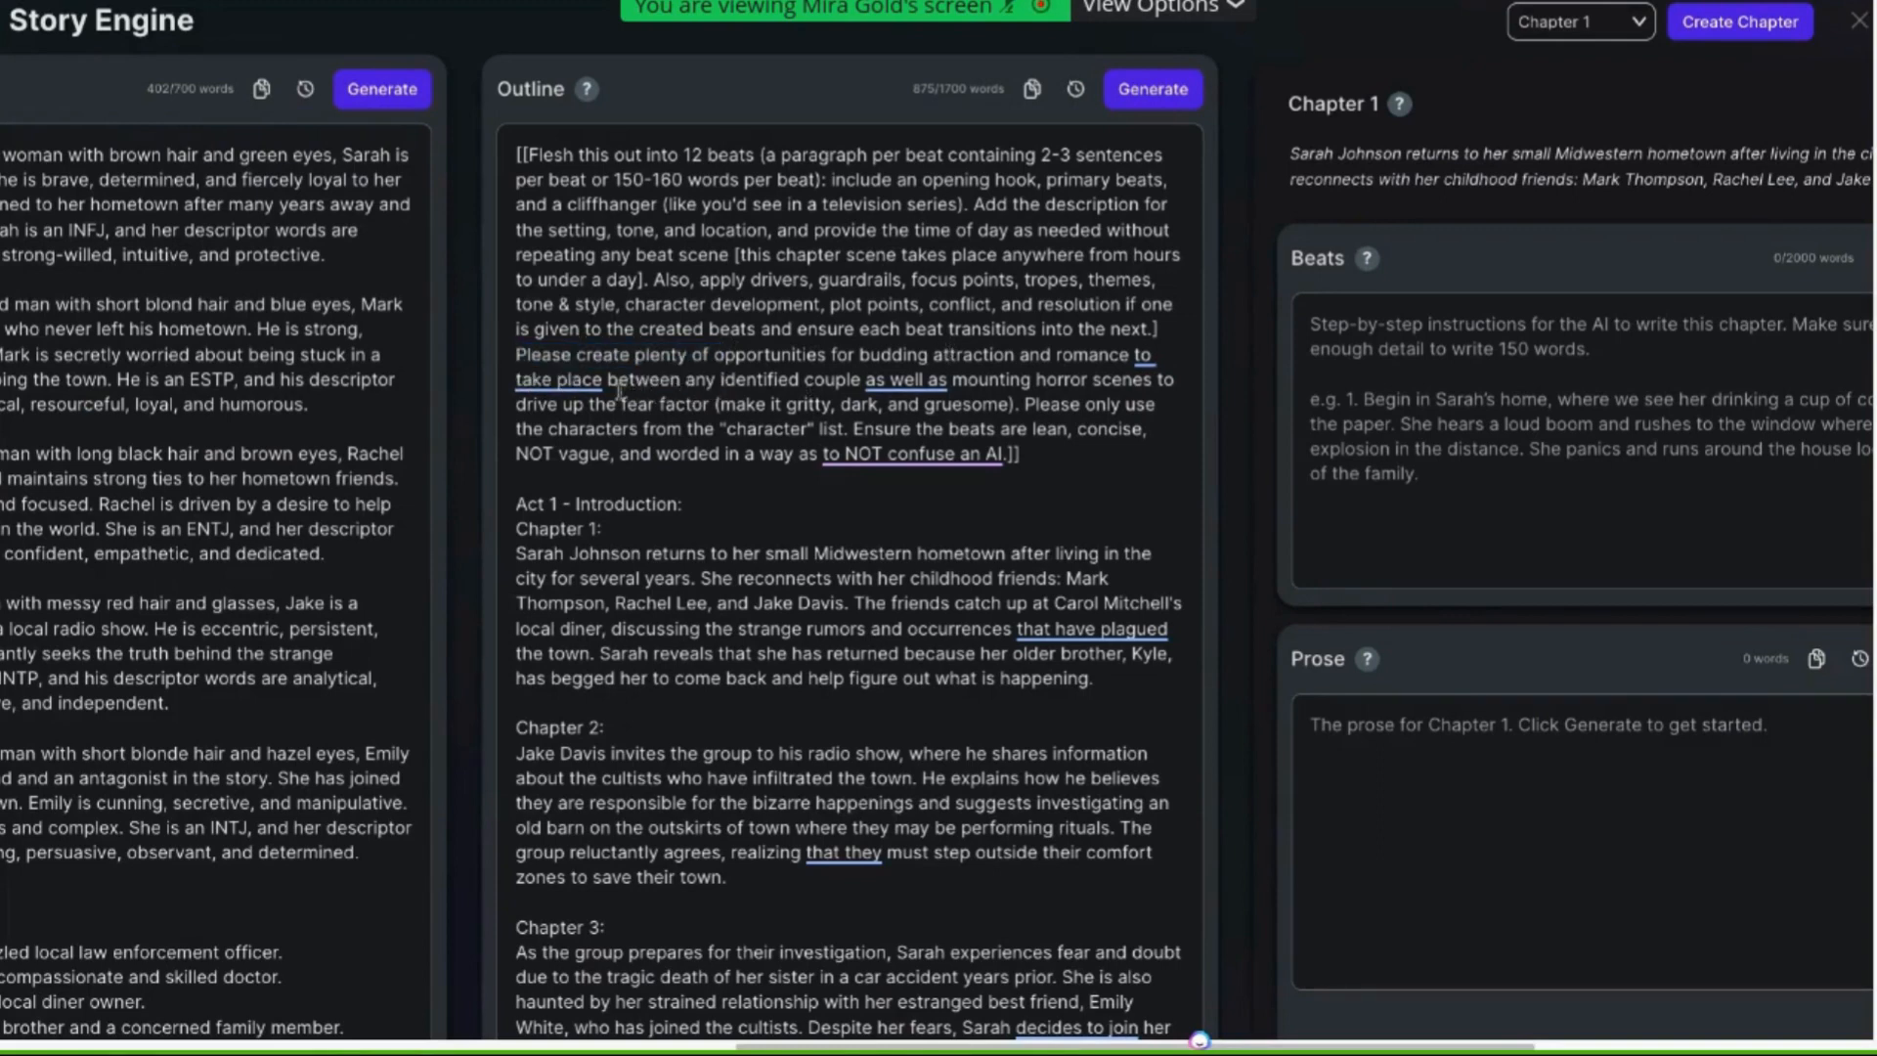
scroll(712, 384, down, 1)
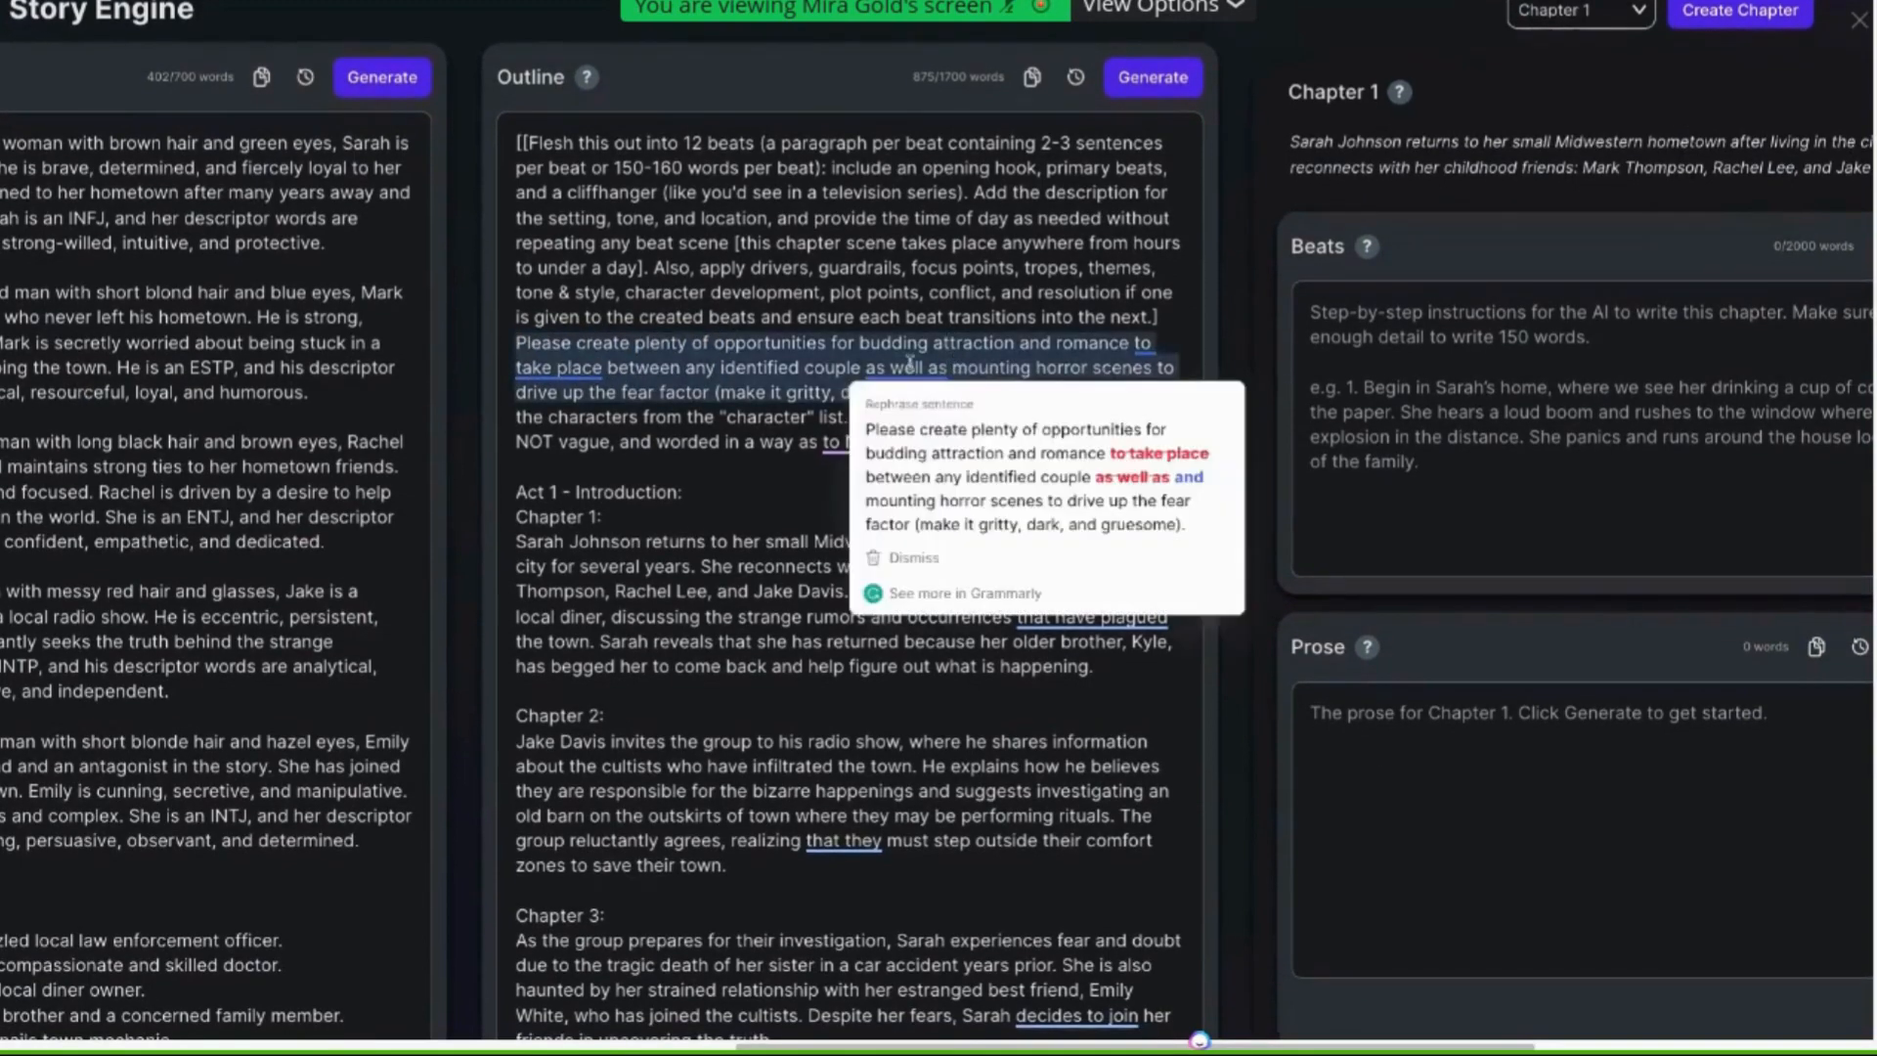
drag(864, 367, 1049, 392)
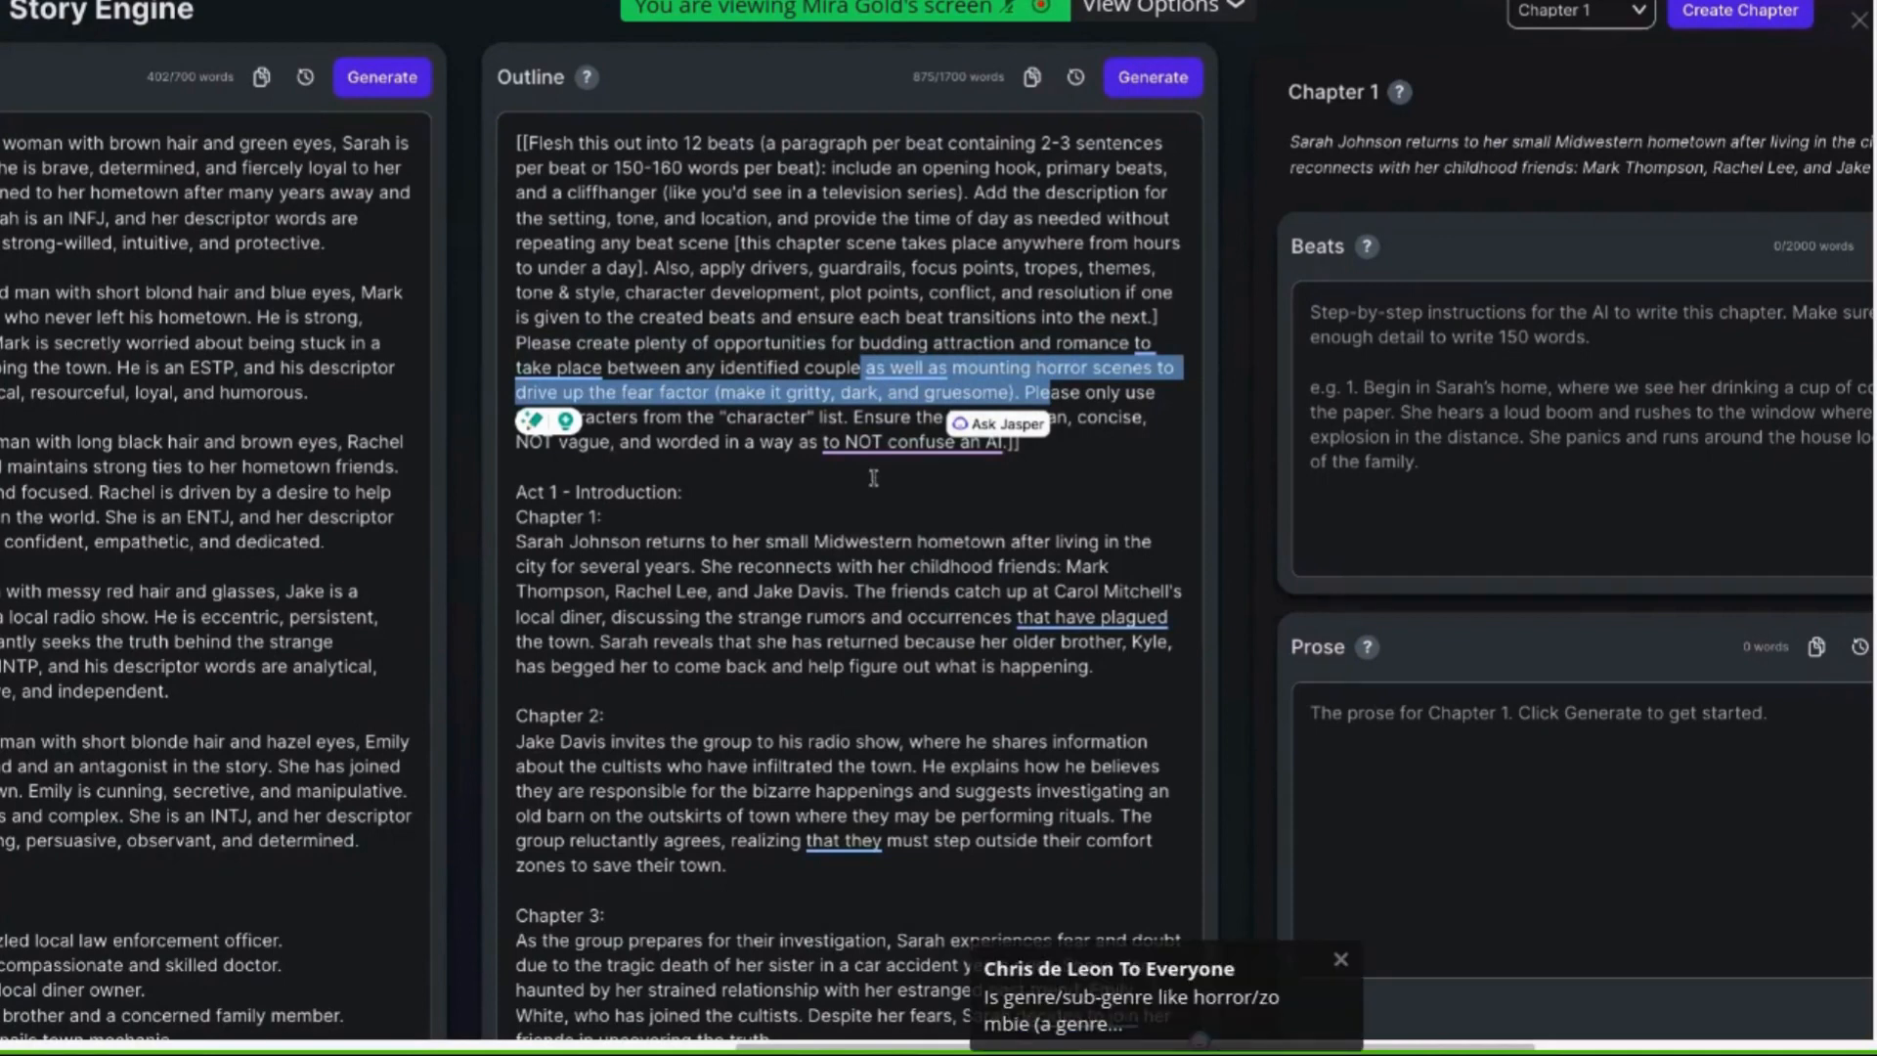
click(775, 440)
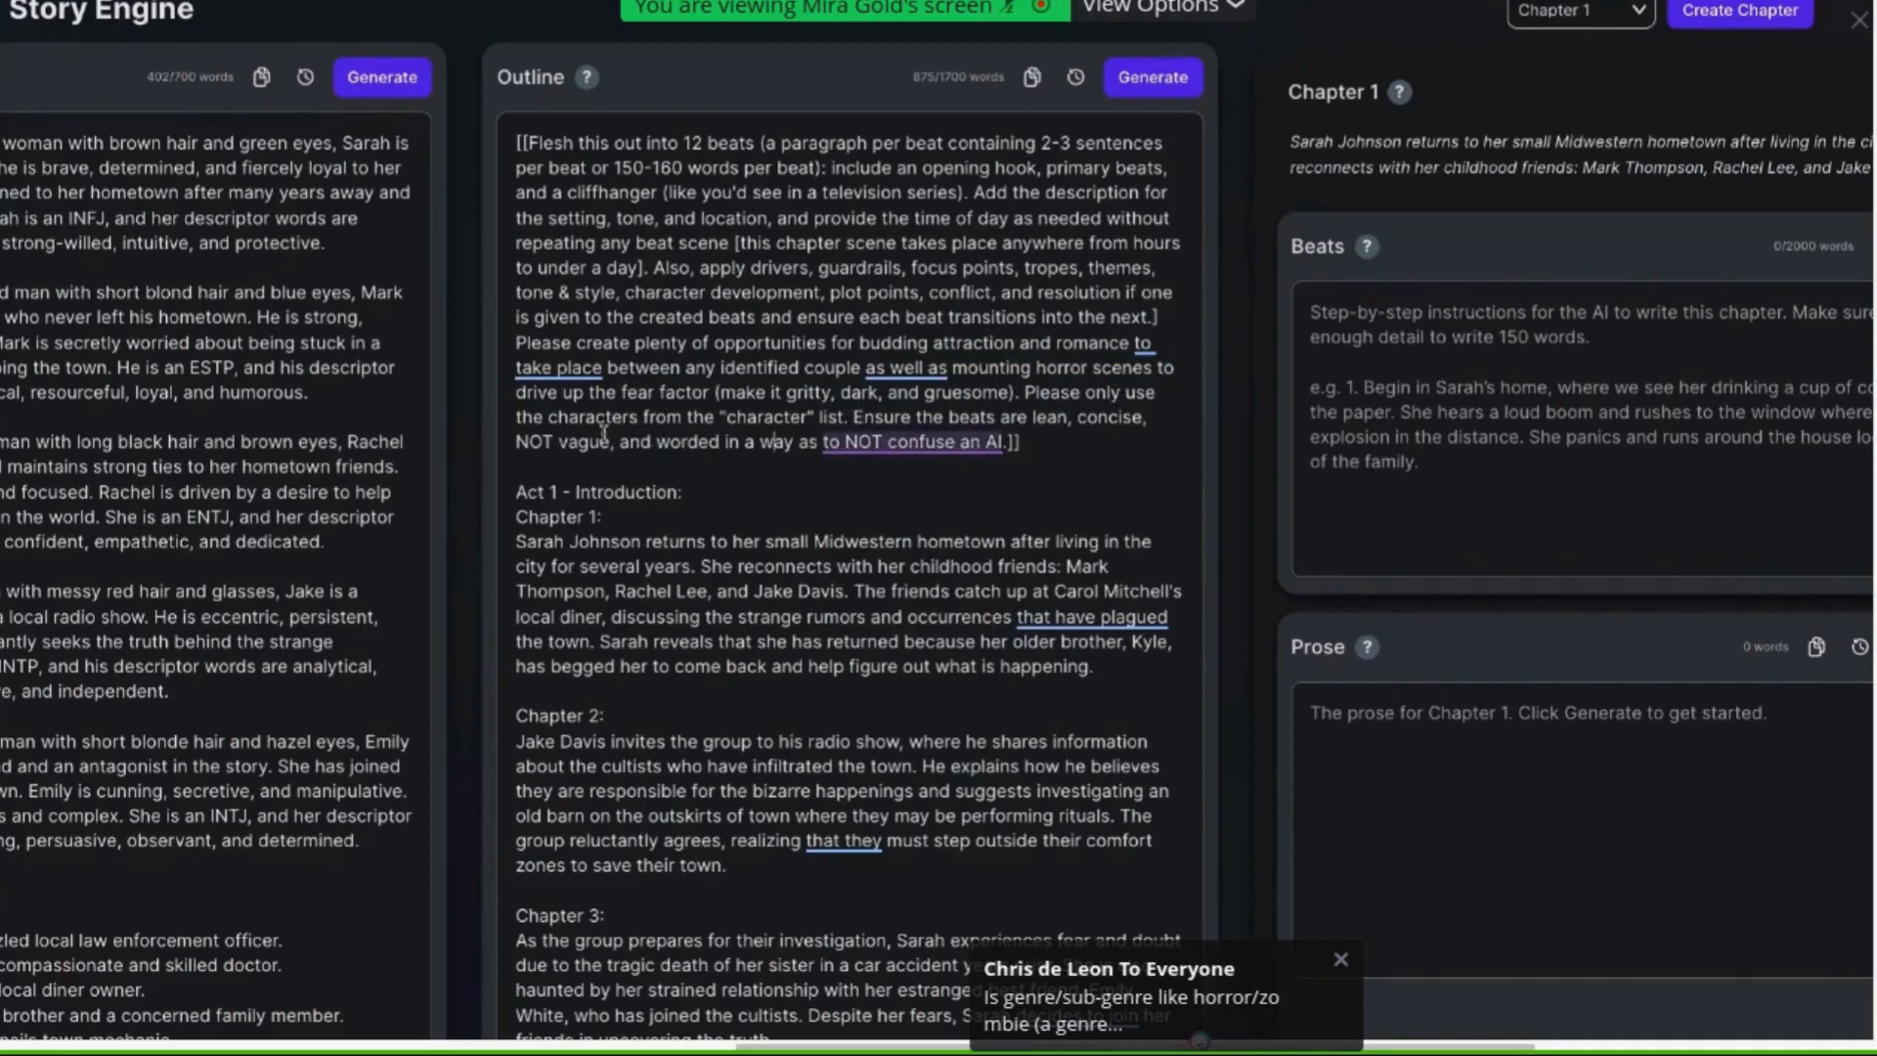
Replace "NOT vague" with "Avoid being vague" in the outline's beat prompt
drag(548, 441, 515, 441)
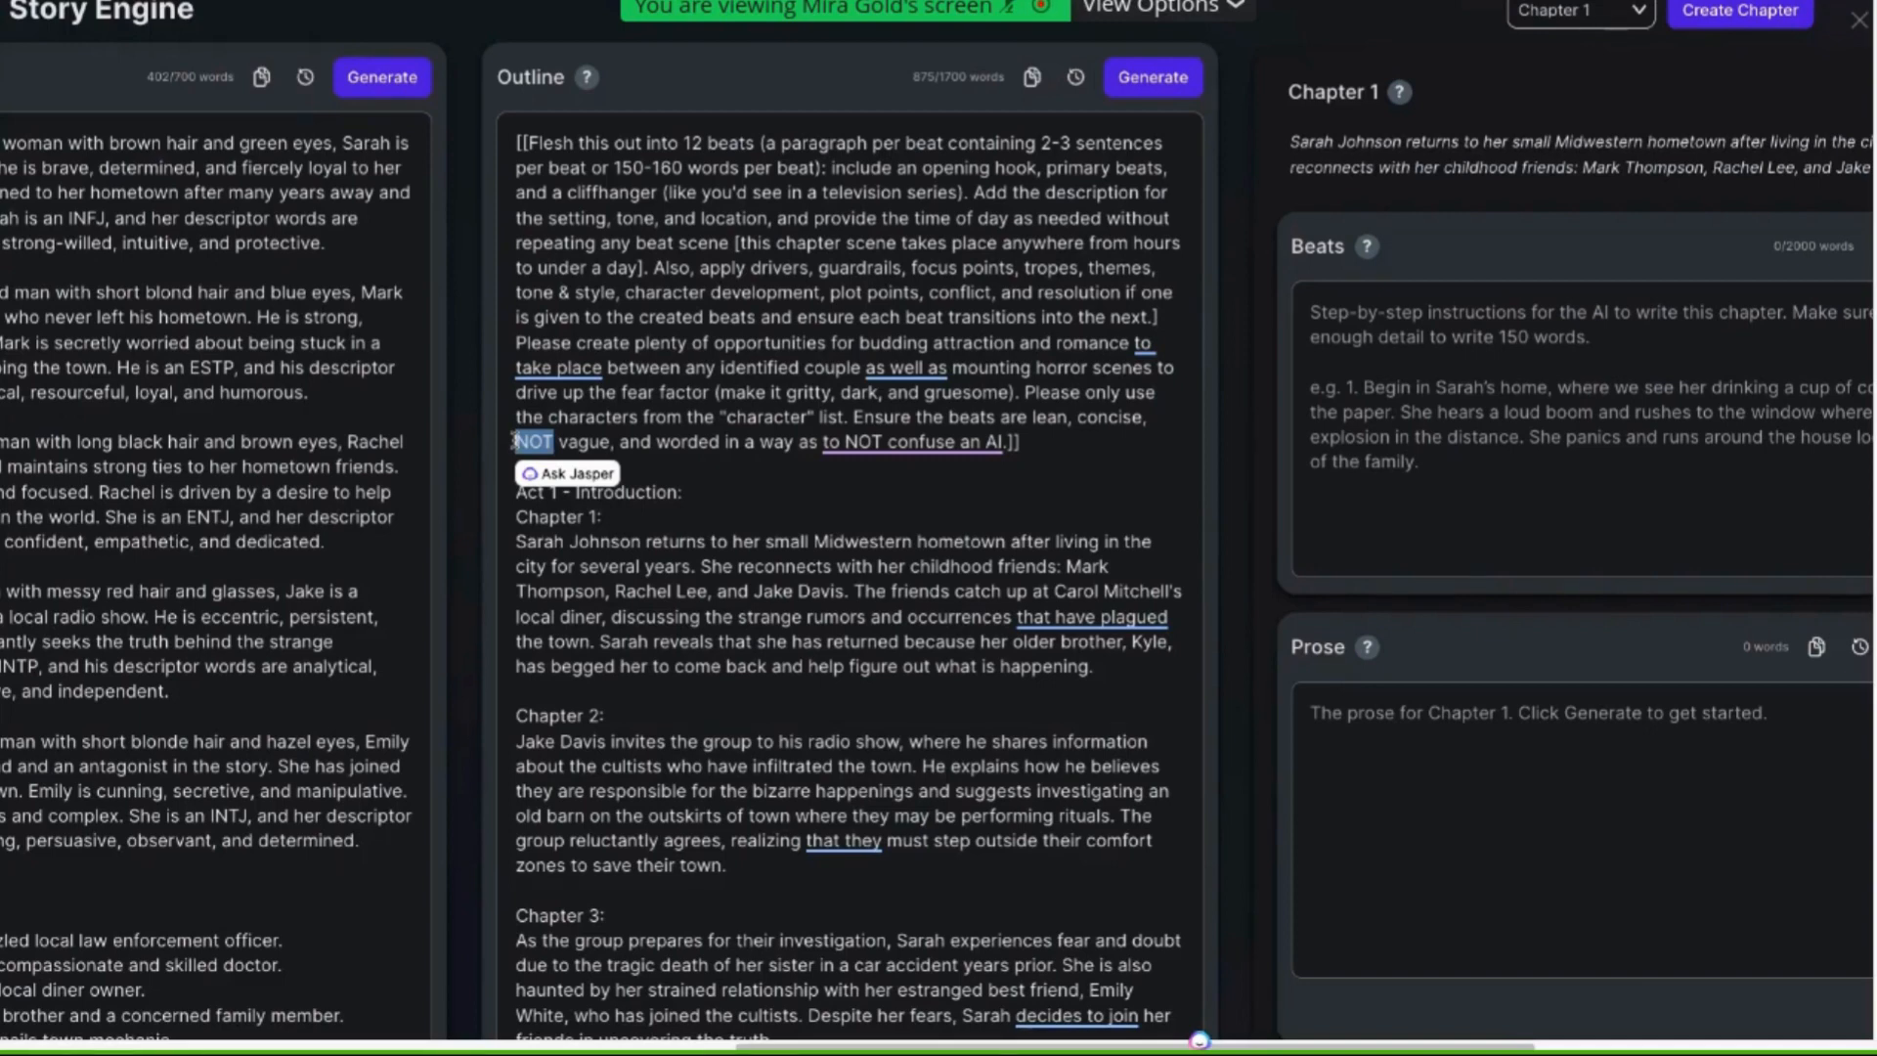
key(BackSpace)
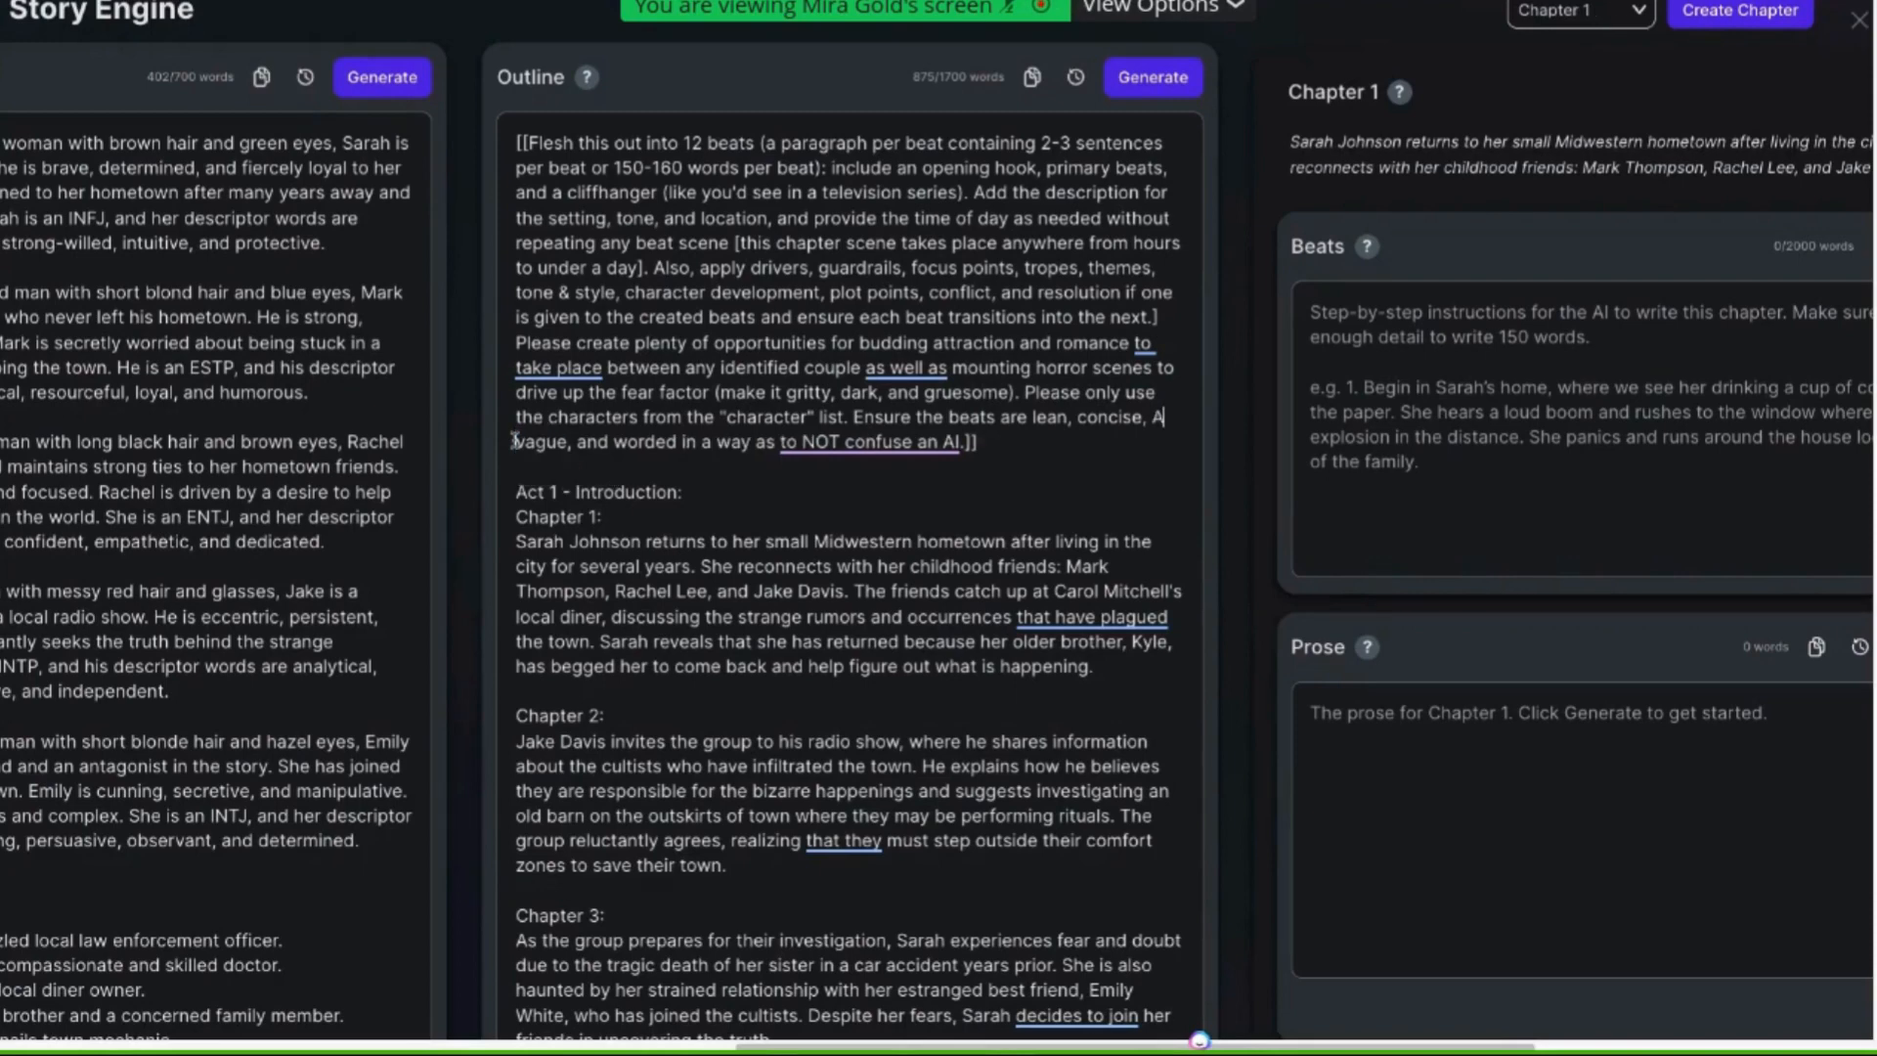
text(Avoid being)
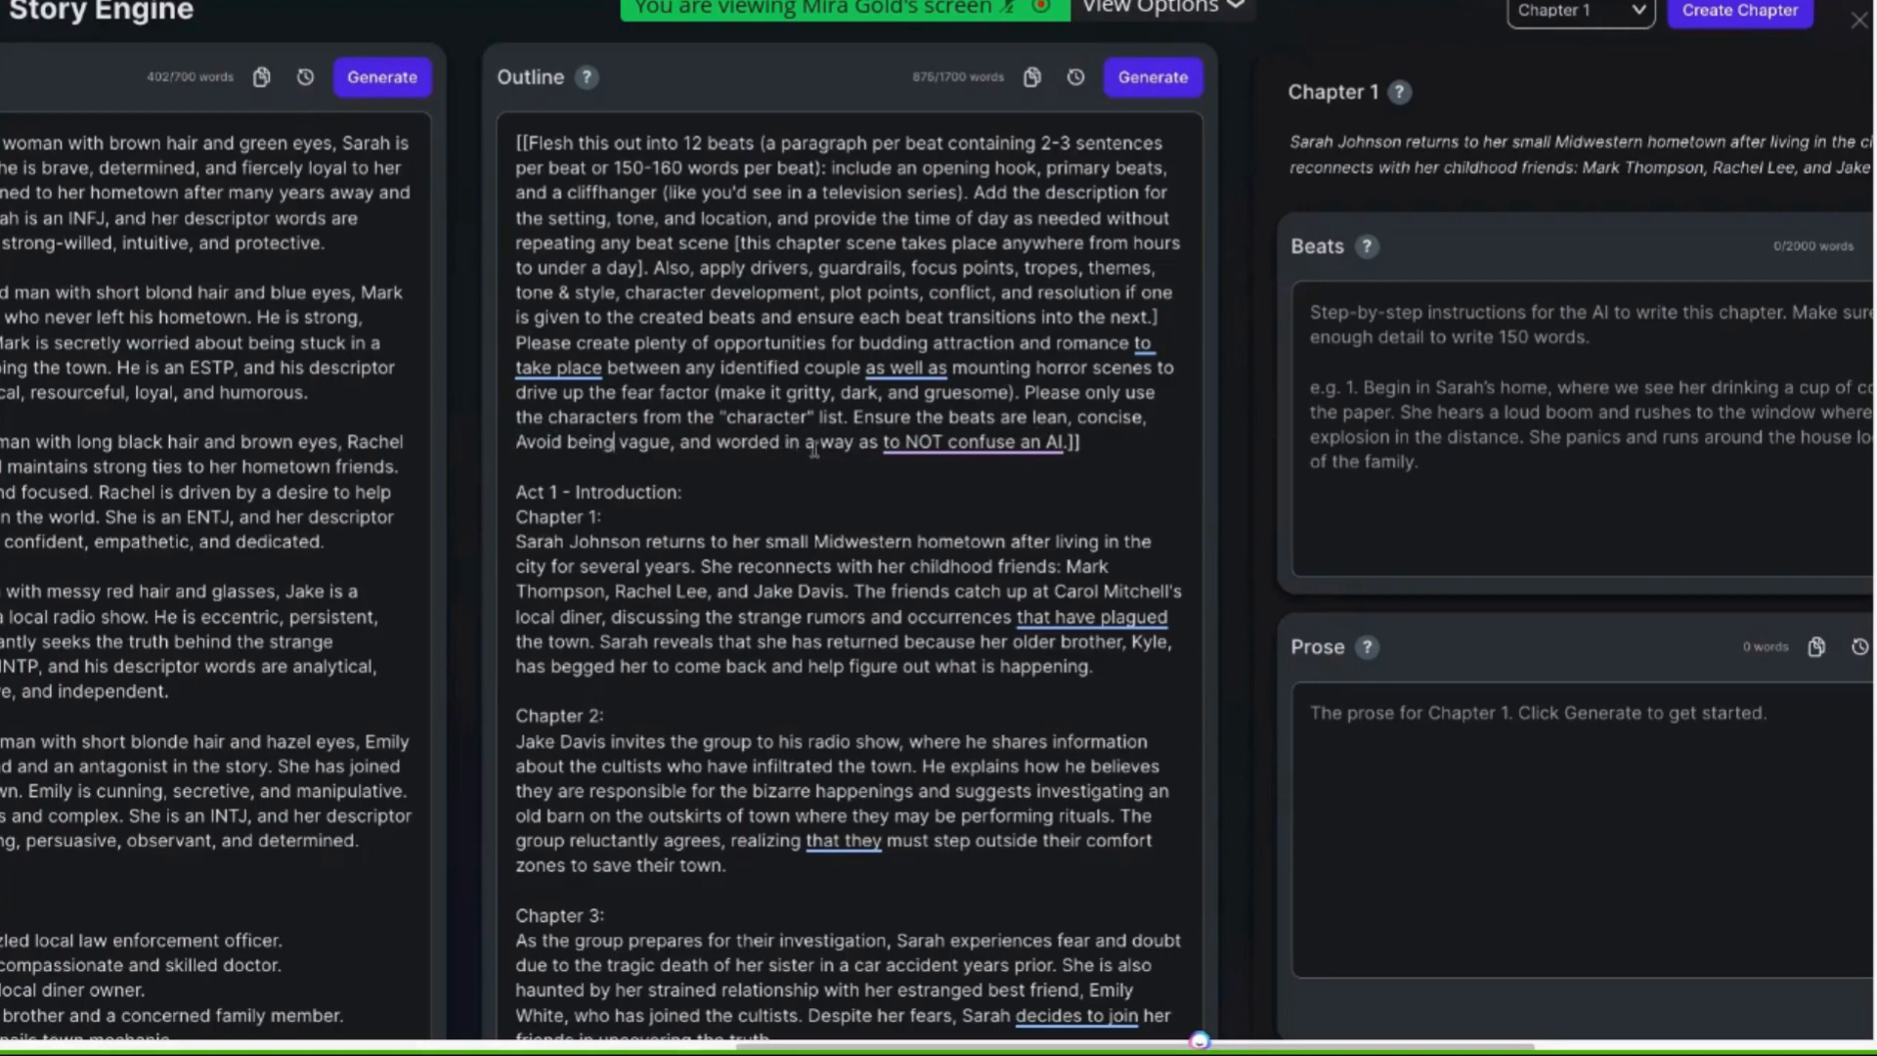
Change "to NOT confuse an AI" to "to avoid confusing an AI" at the end of the beat prompt
click(944, 441)
key(BackSpace)
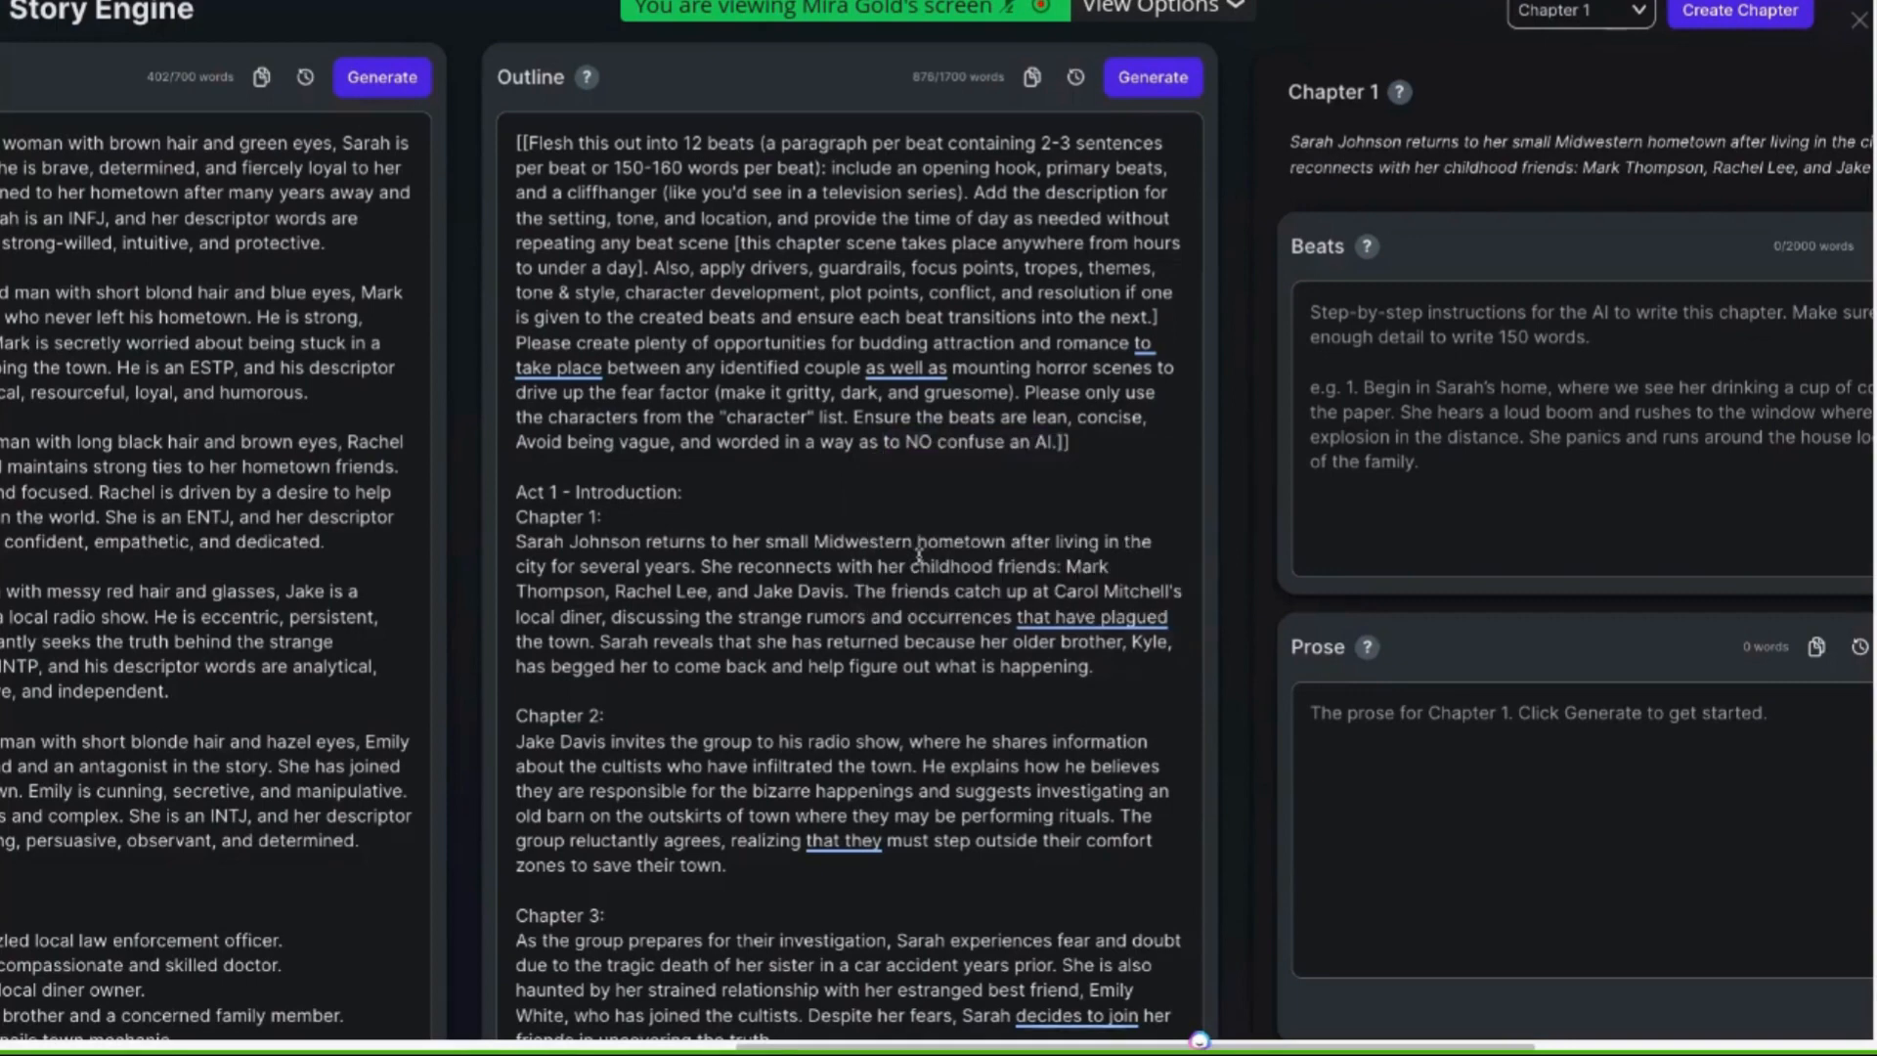
key(BackSpace)
key(BackSpace)
text(avoid)
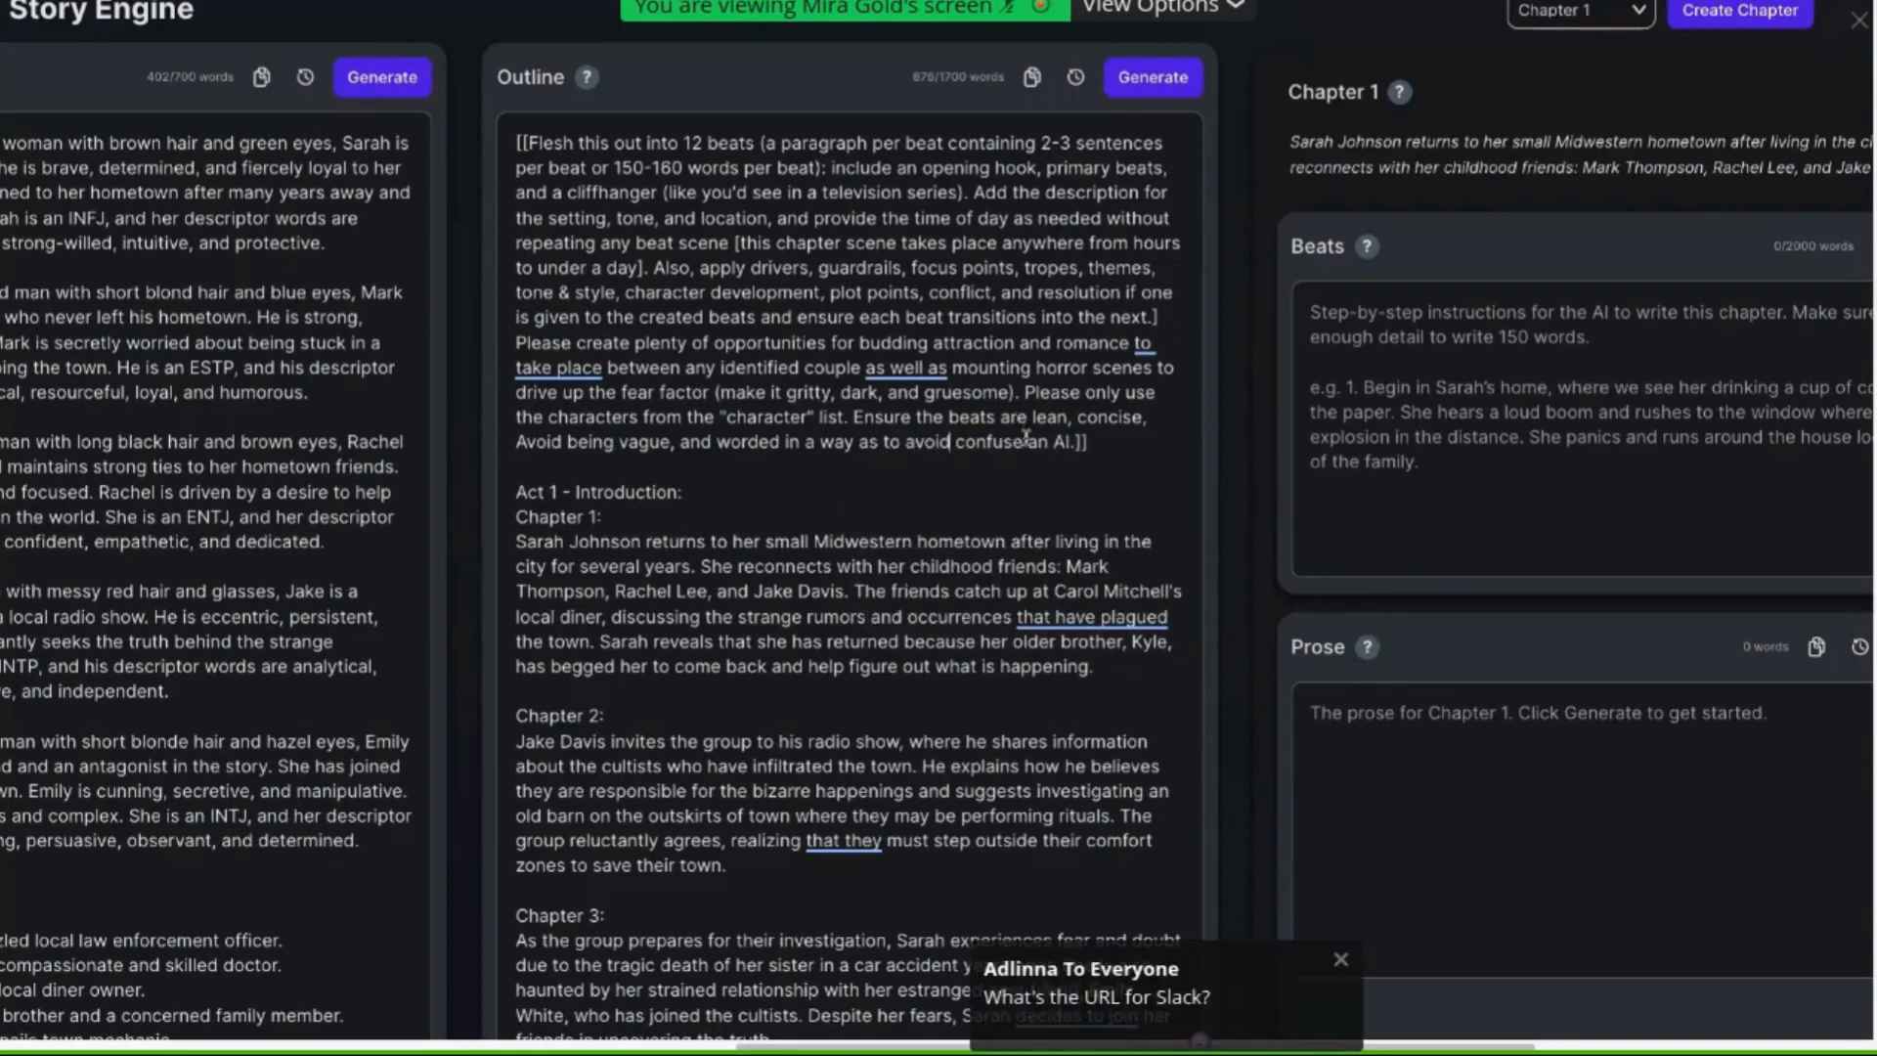
key(BackSpace)
text(ing)
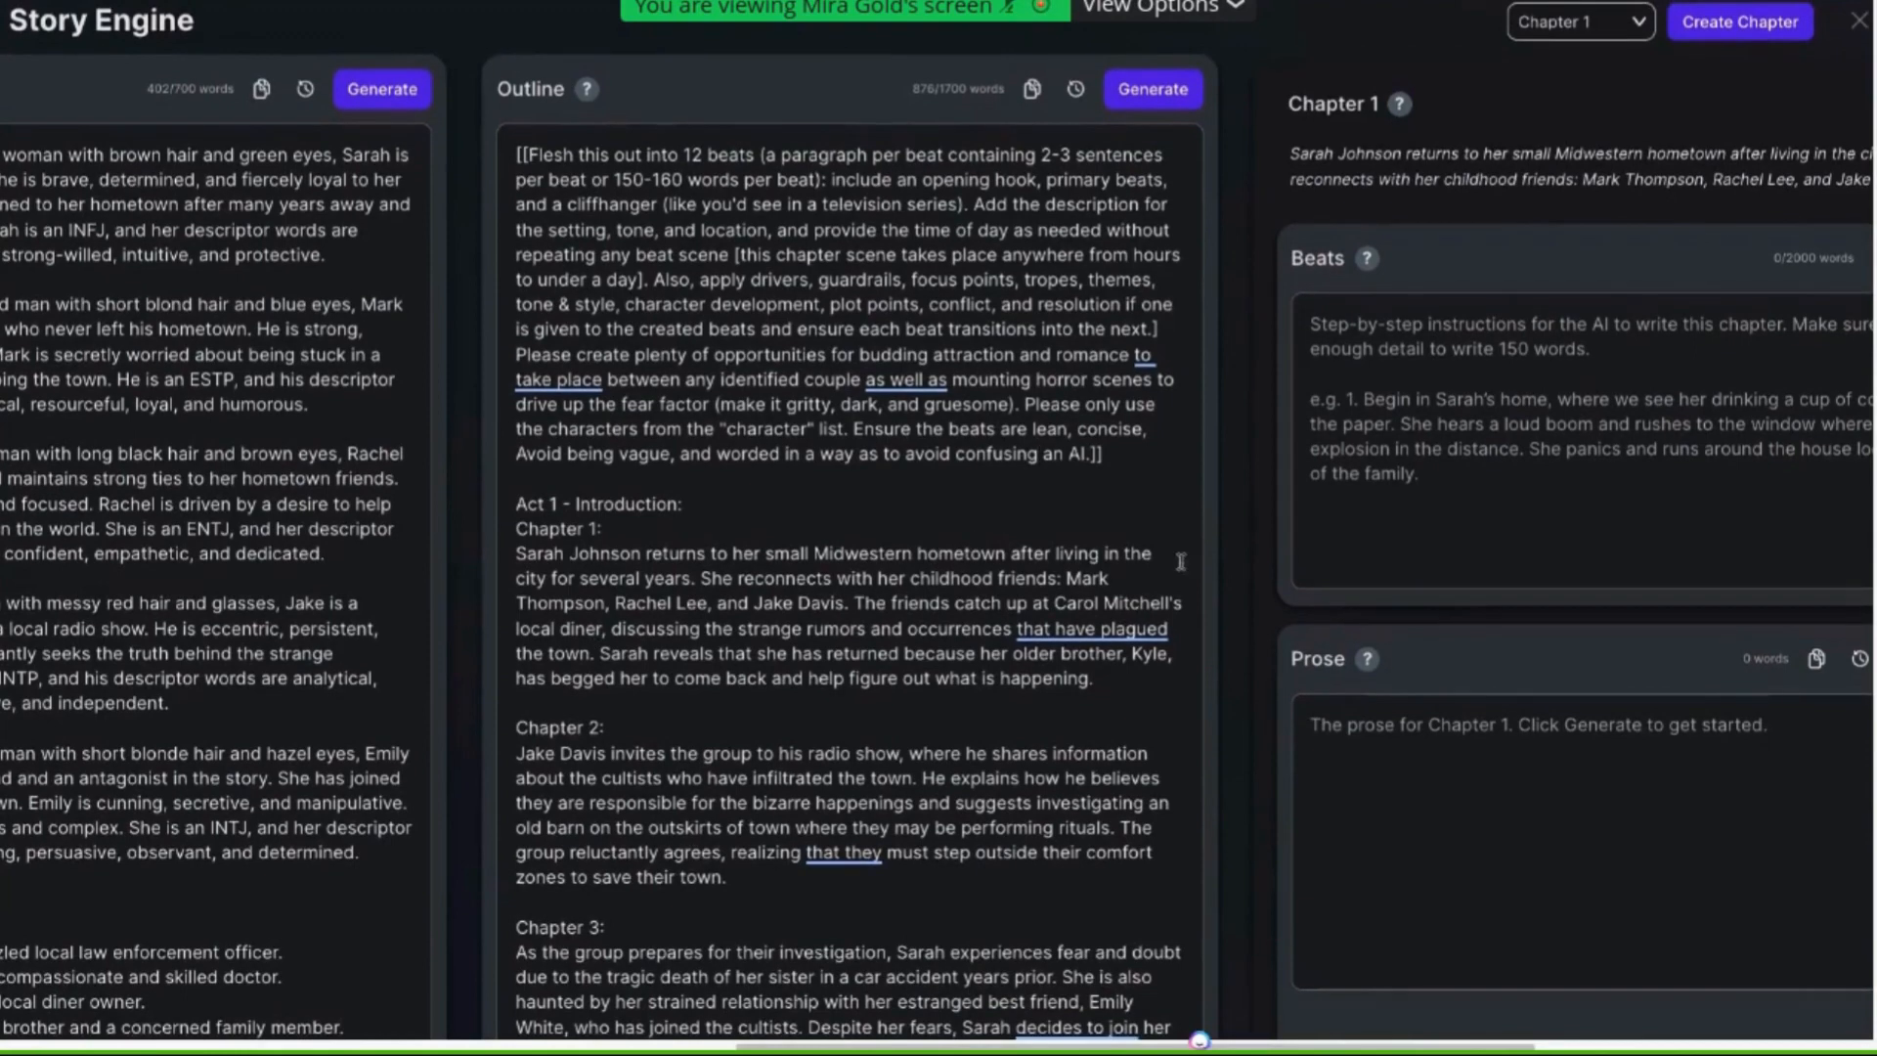
Select Chapter 4 and open it alongside Chapter 1 in the chapter view
click(1638, 29)
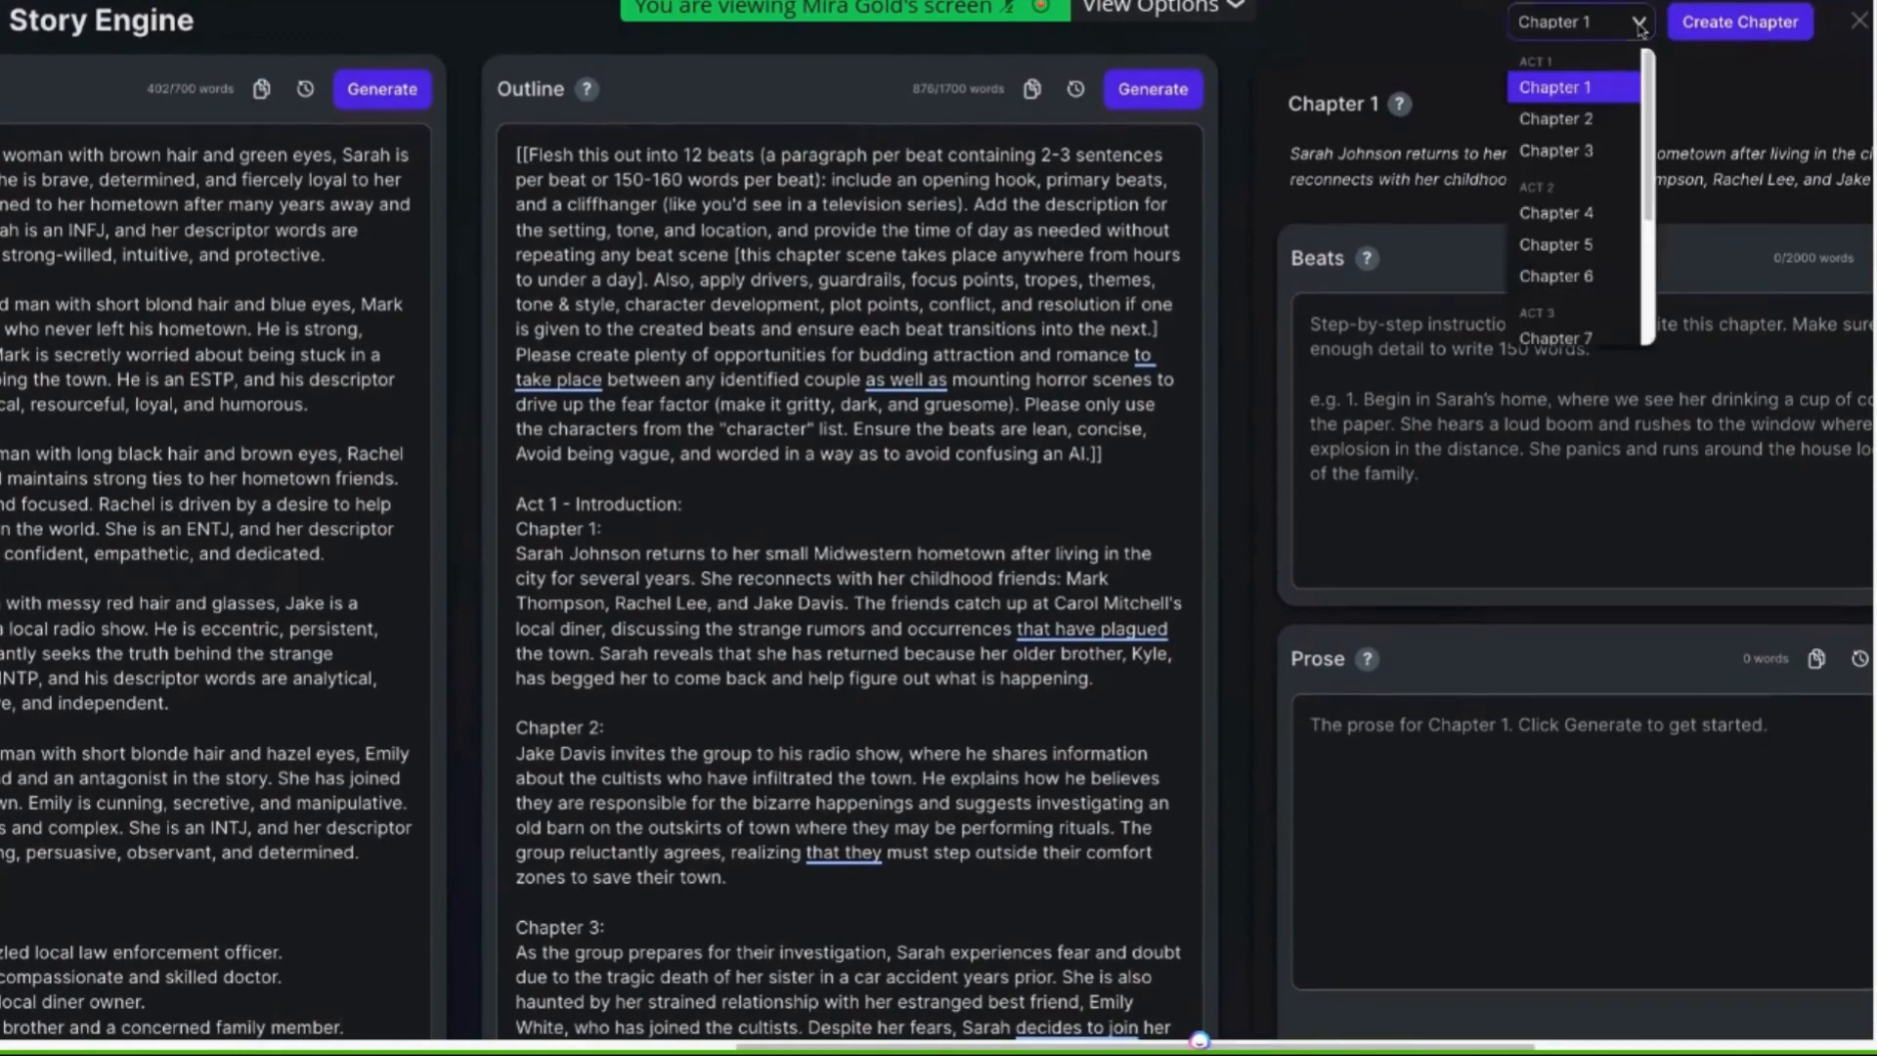
click(1582, 207)
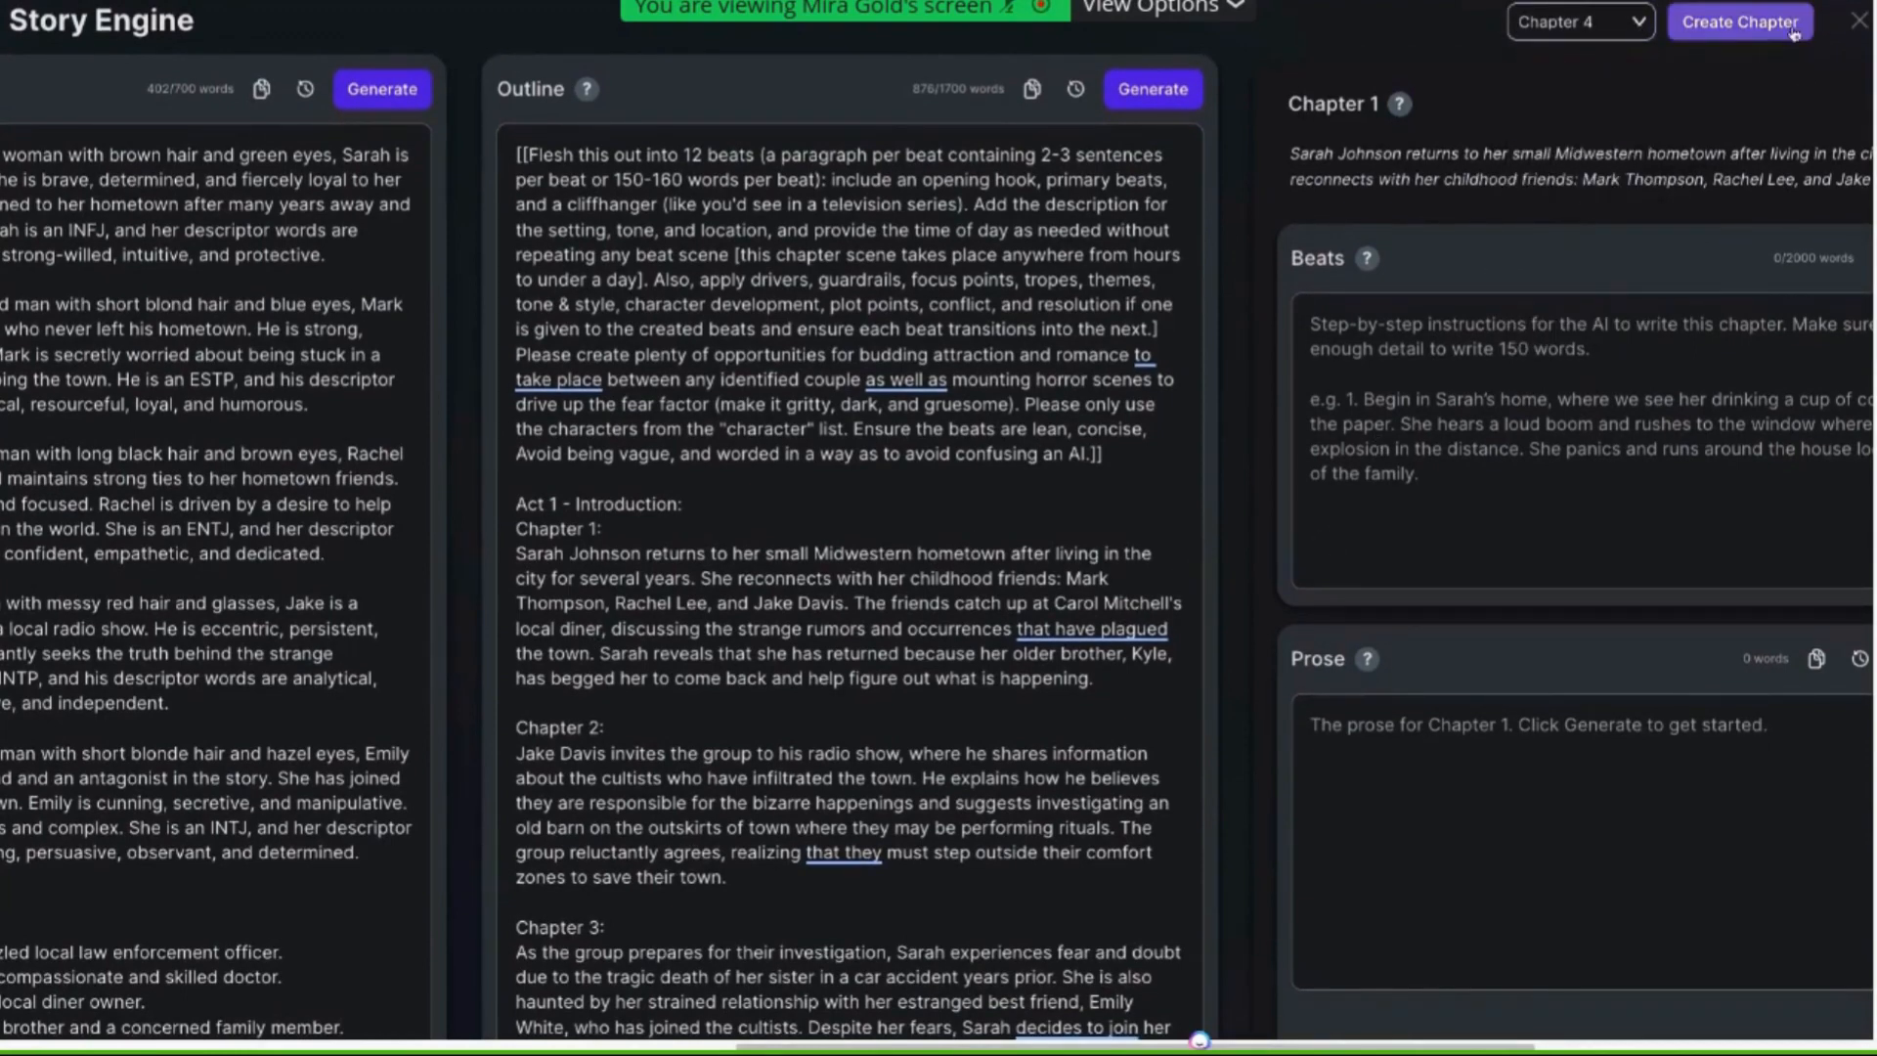
click(1756, 28)
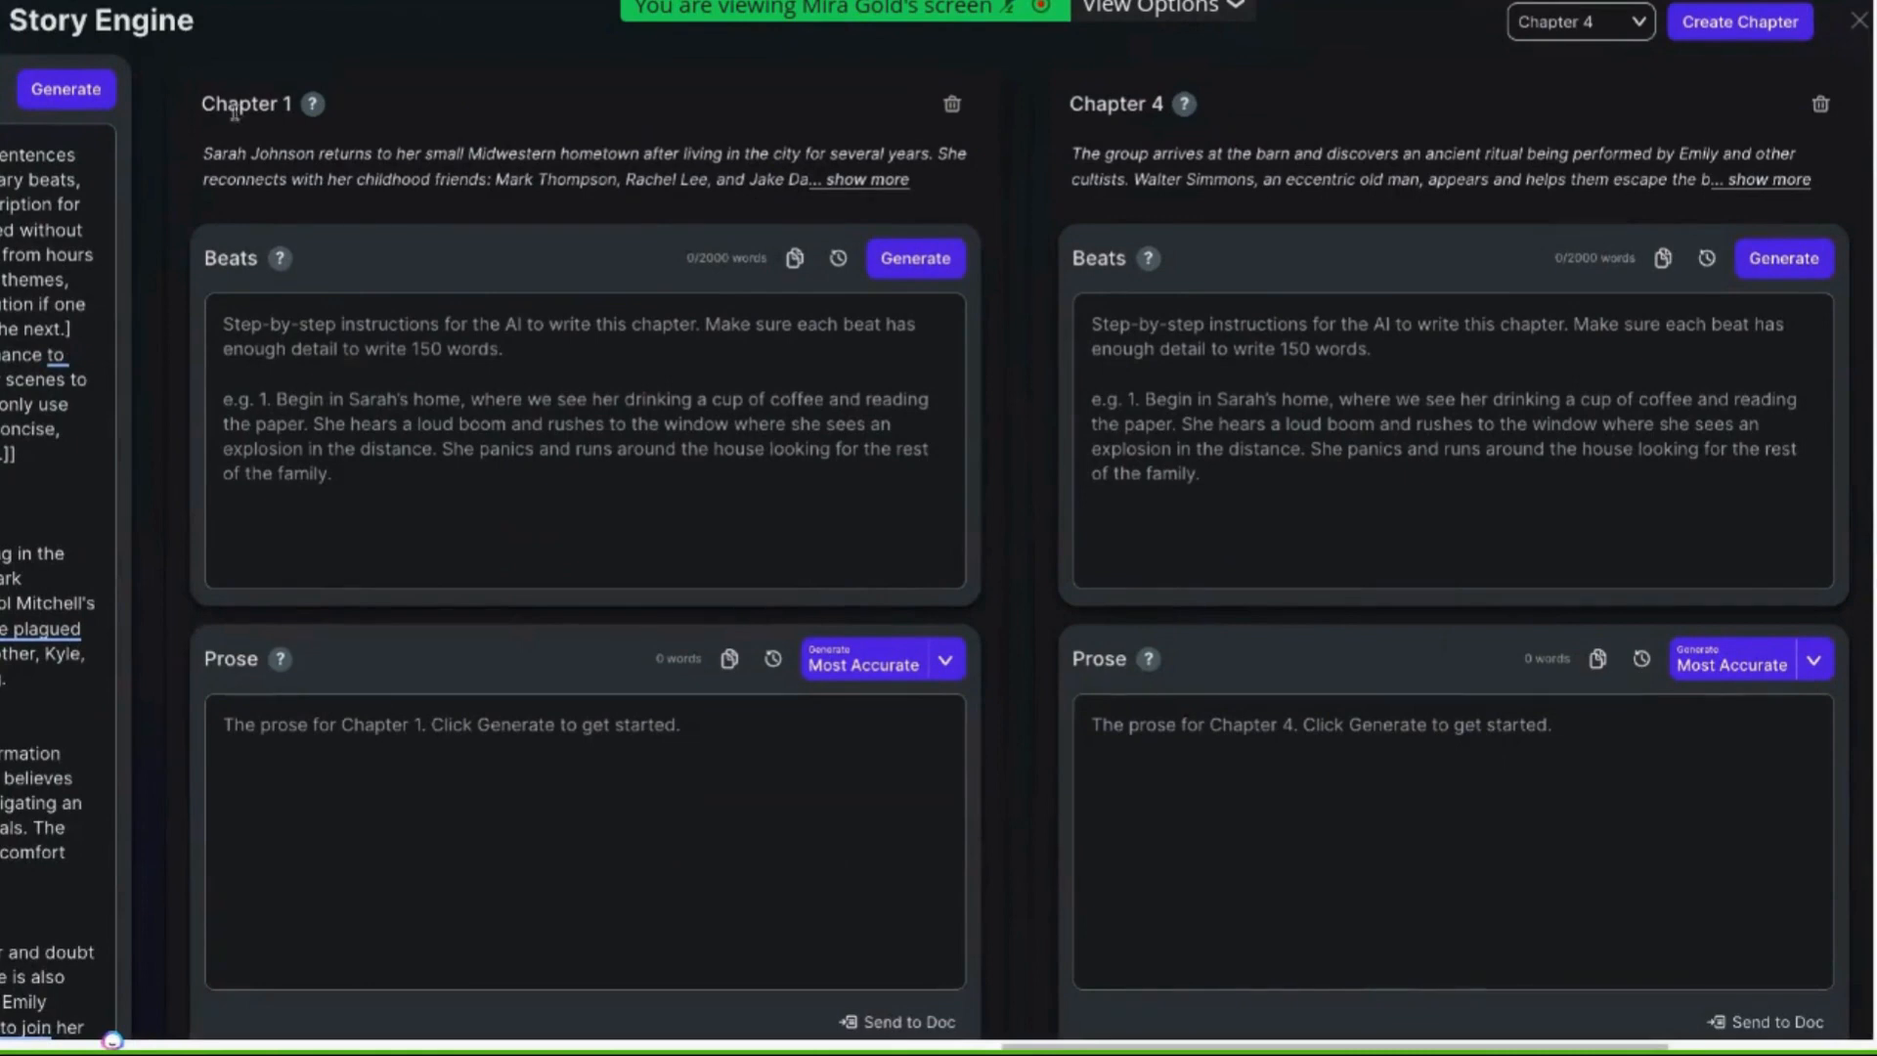
Point out the two chapter titles and generate beats for Chapter 4
drag(204, 102, 259, 108)
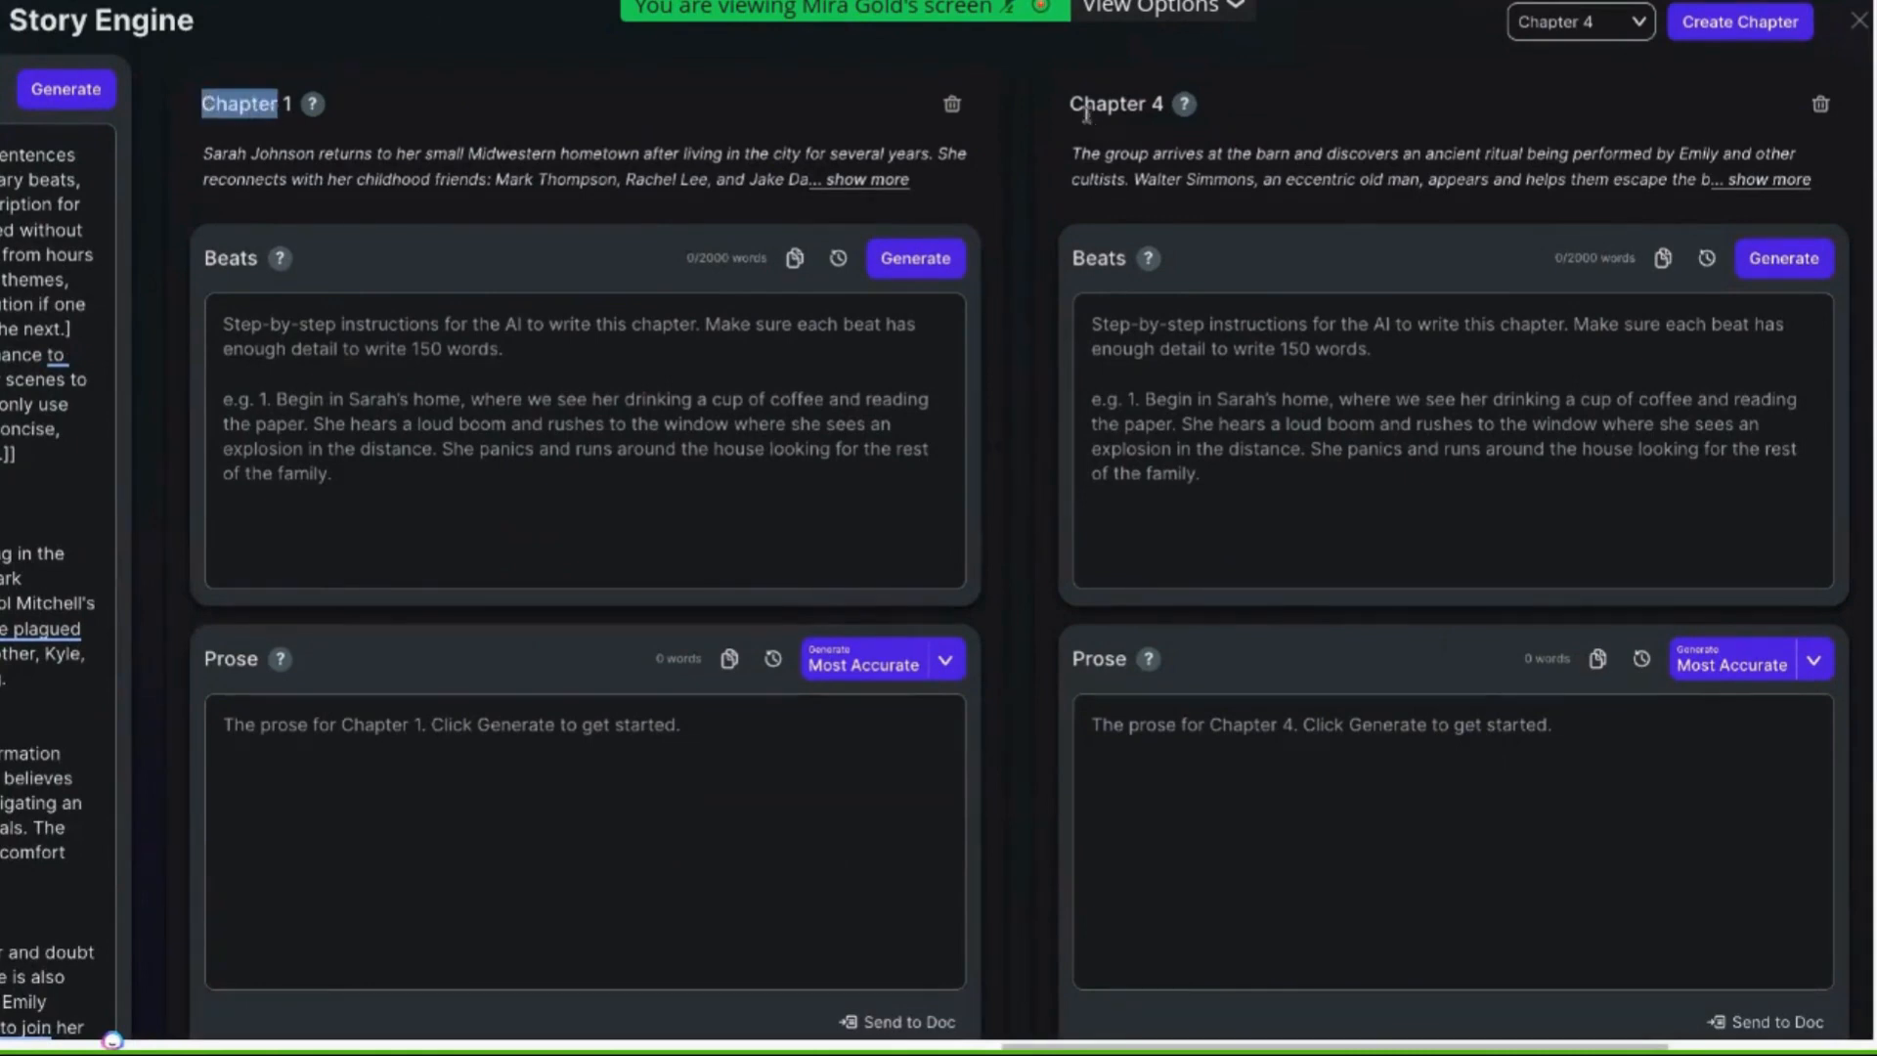
drag(1069, 104, 1165, 106)
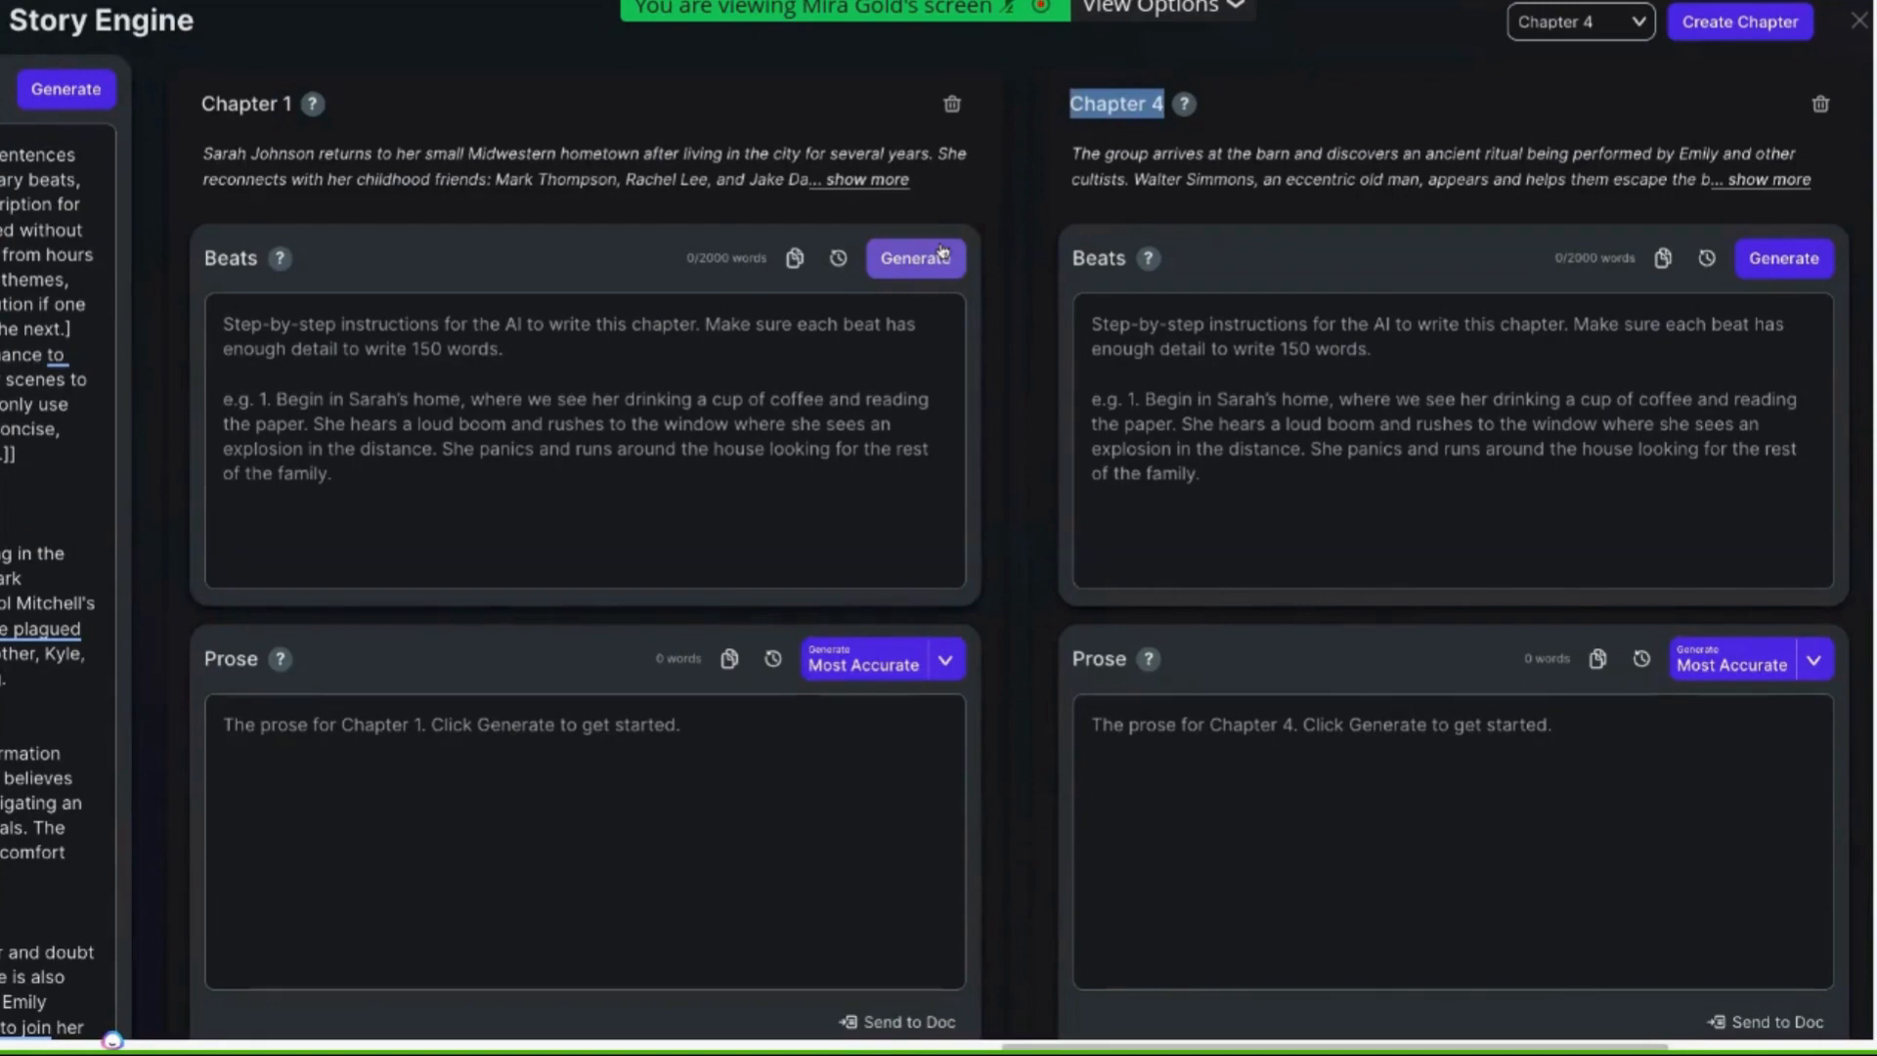
click(1453, 387)
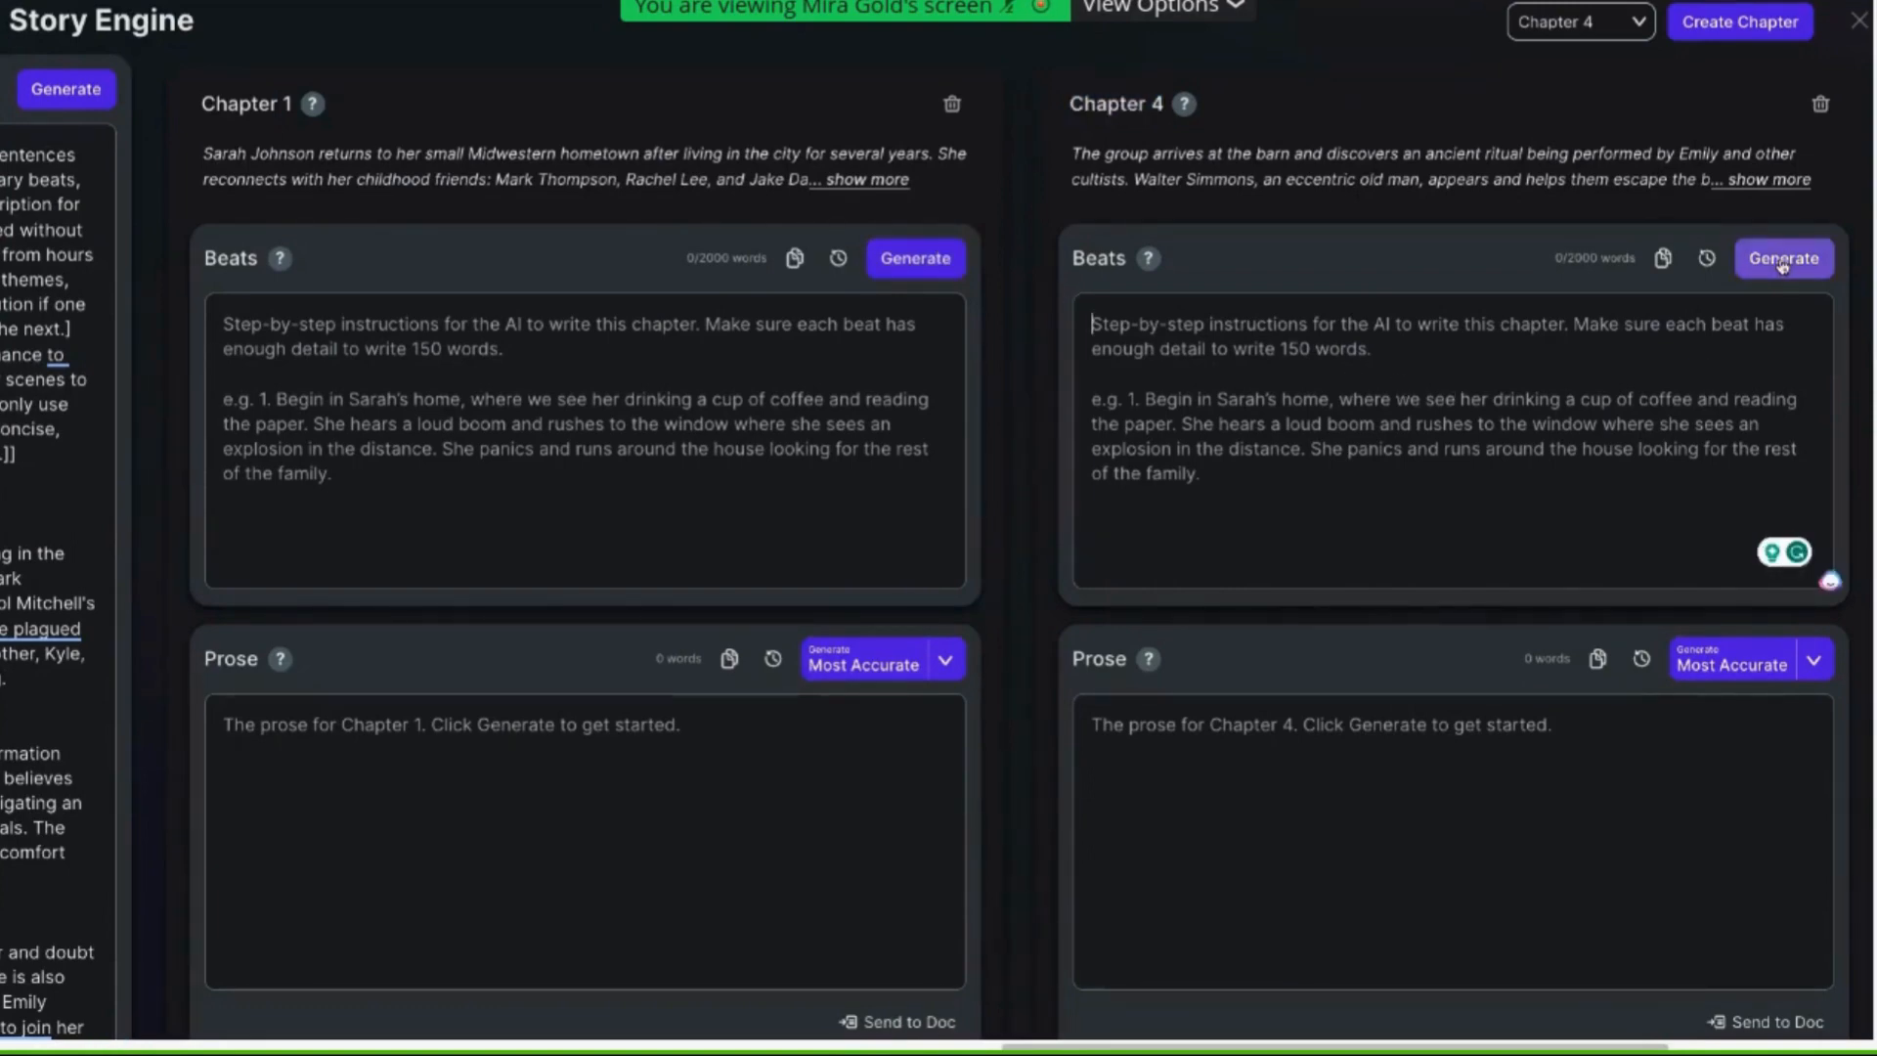
click(1782, 261)
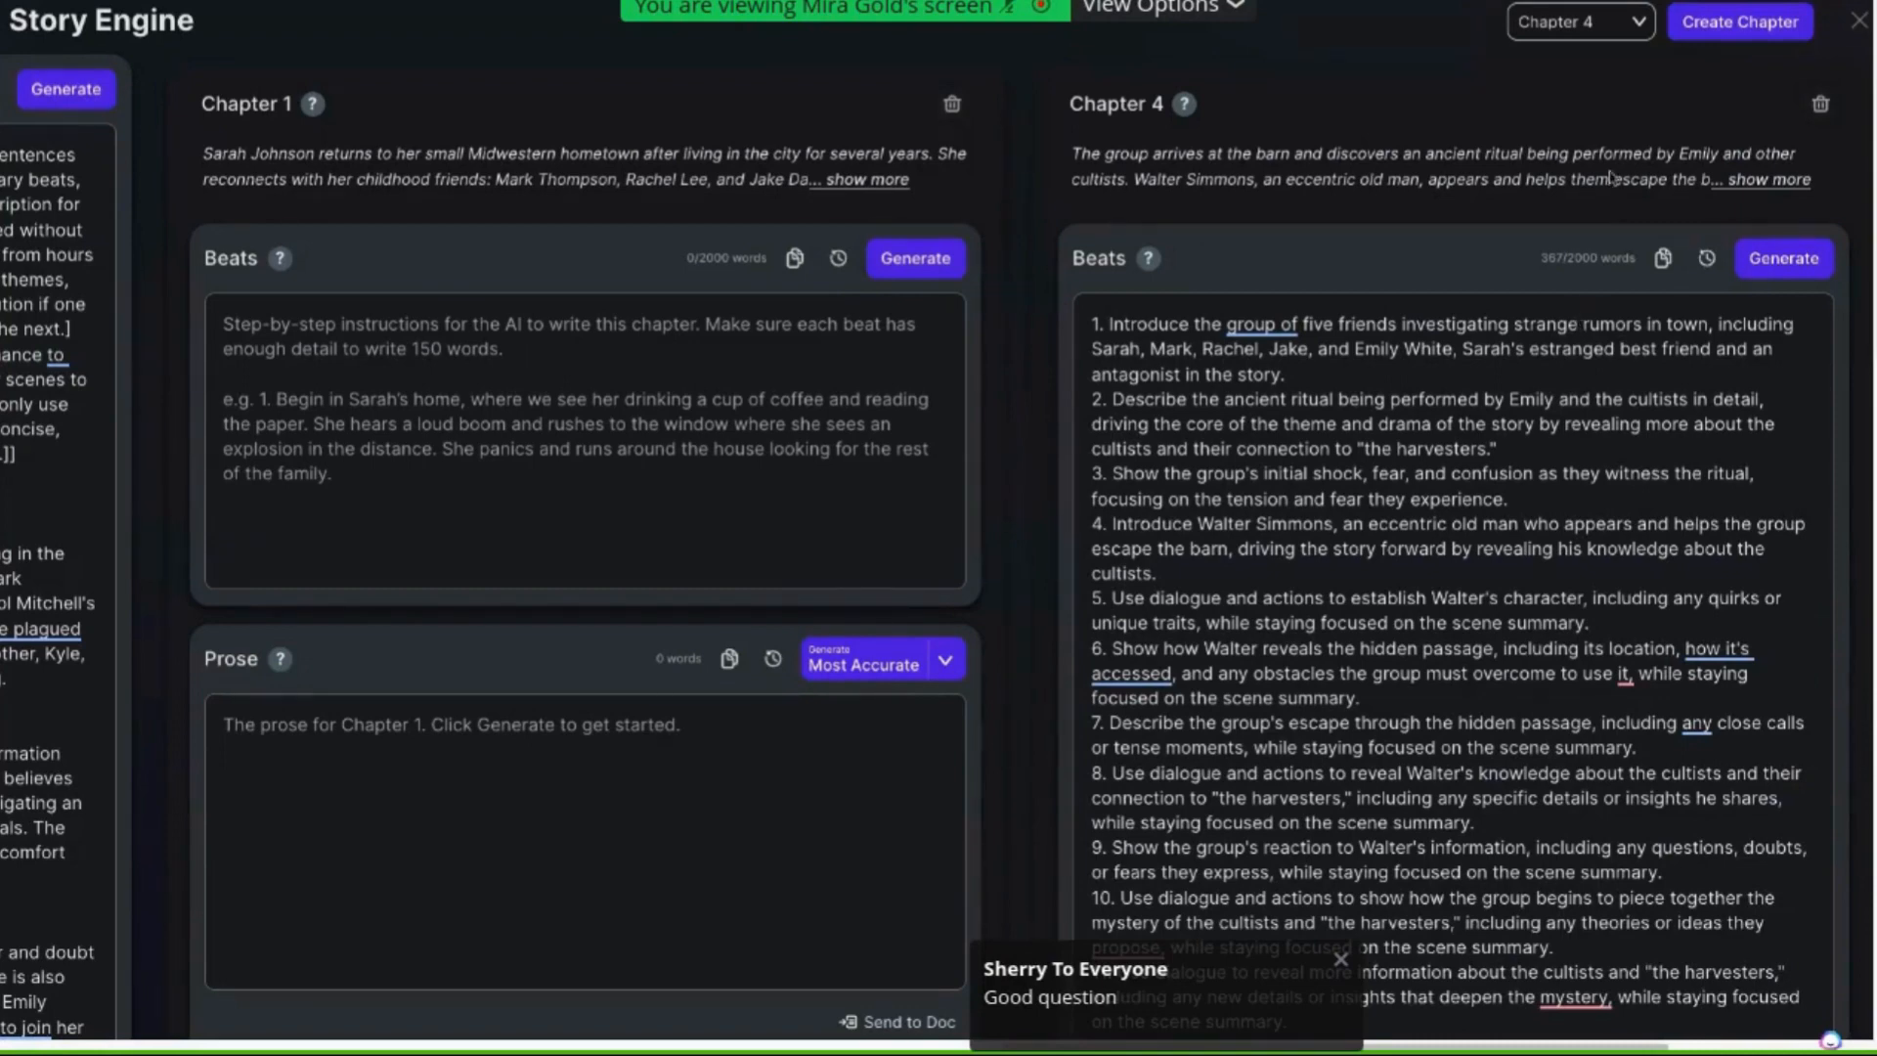
Read through the generated Chapter 4 beats, marking the opening words of the first beat
scroll(1510, 387, down, 1)
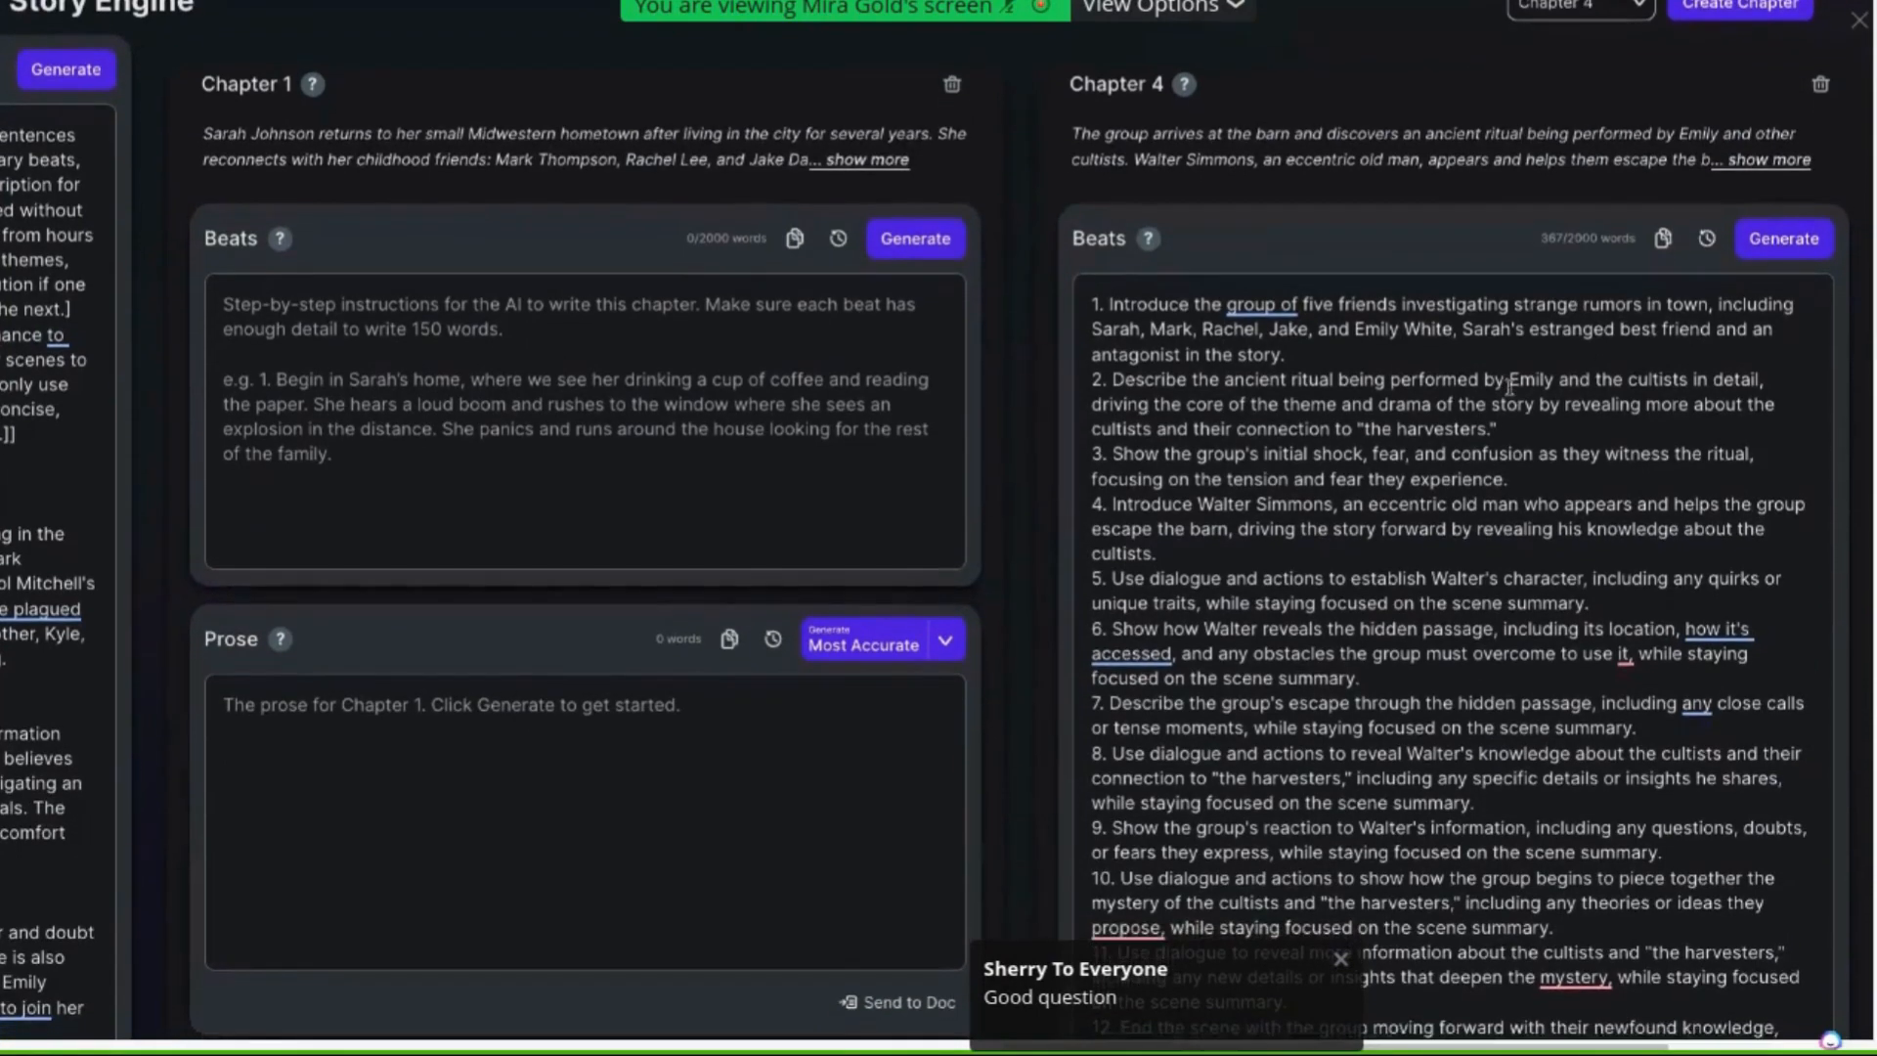
scroll(1509, 387, down, 2)
scroll(1507, 387, down, 1)
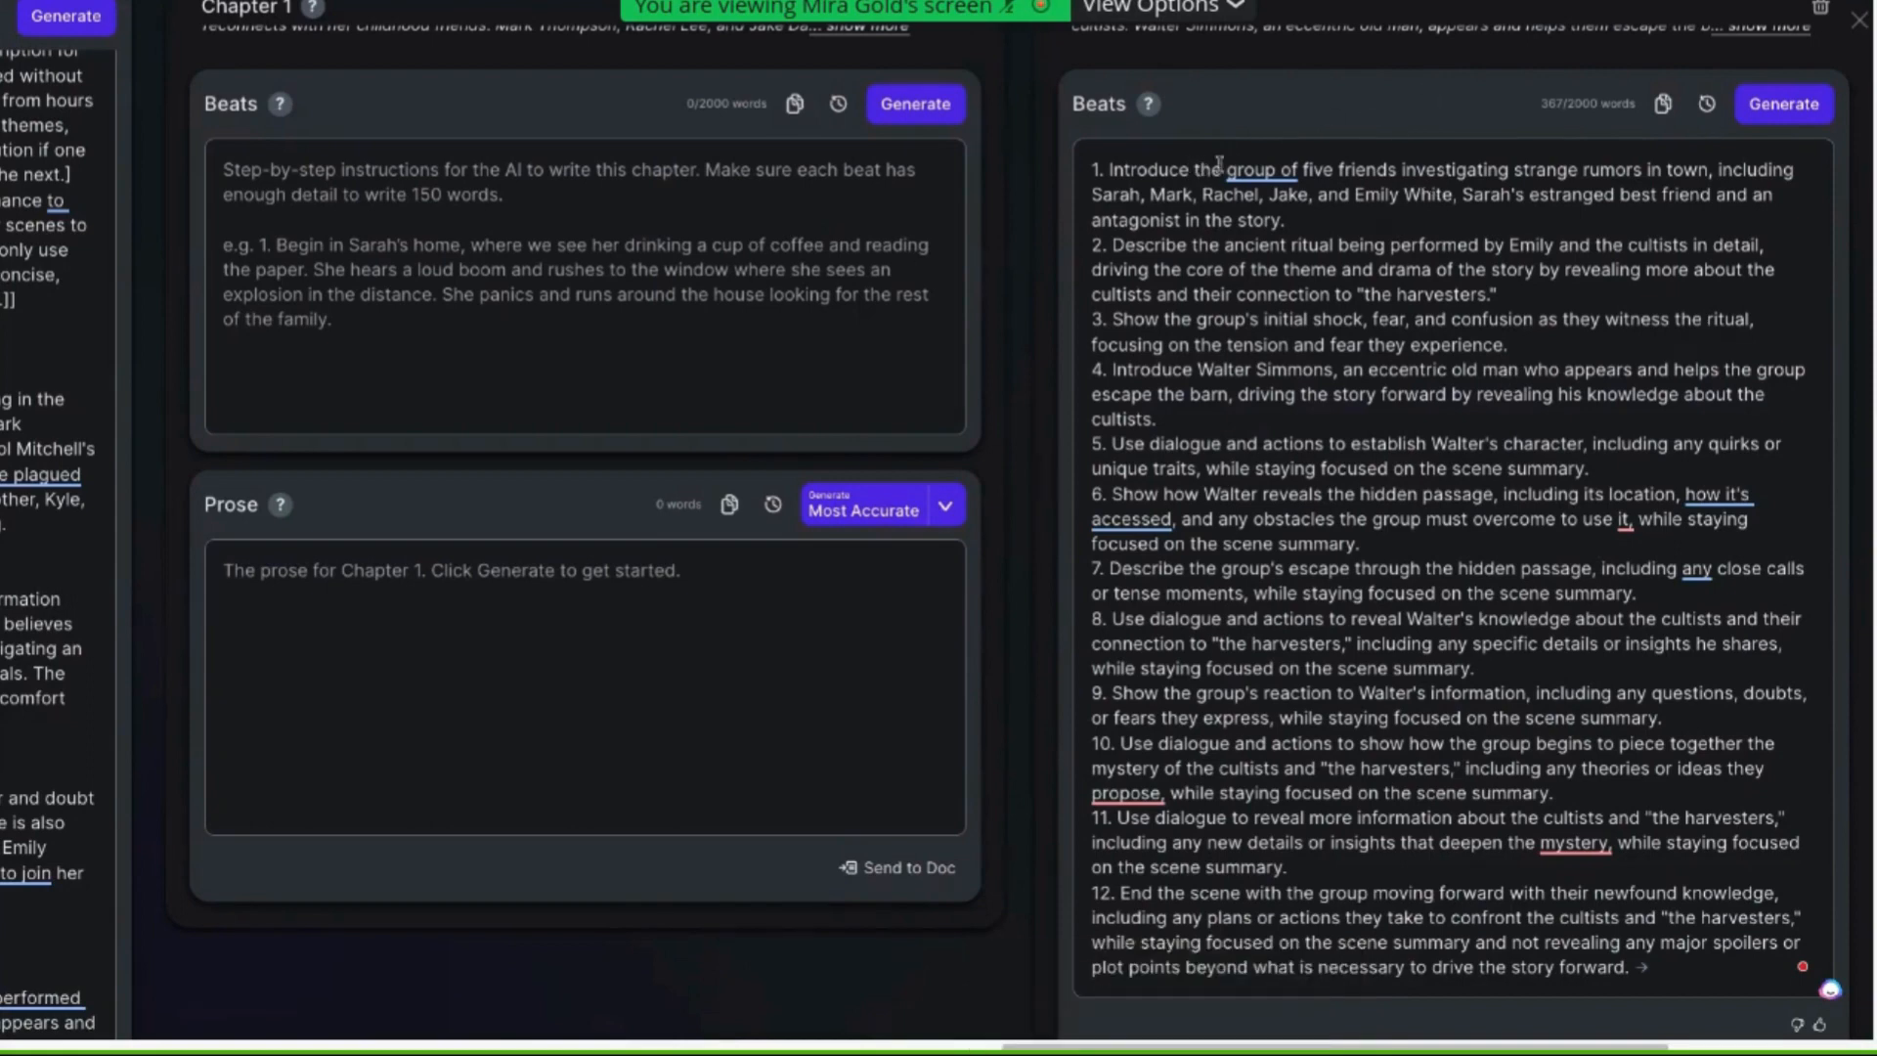
drag(1221, 168, 1109, 170)
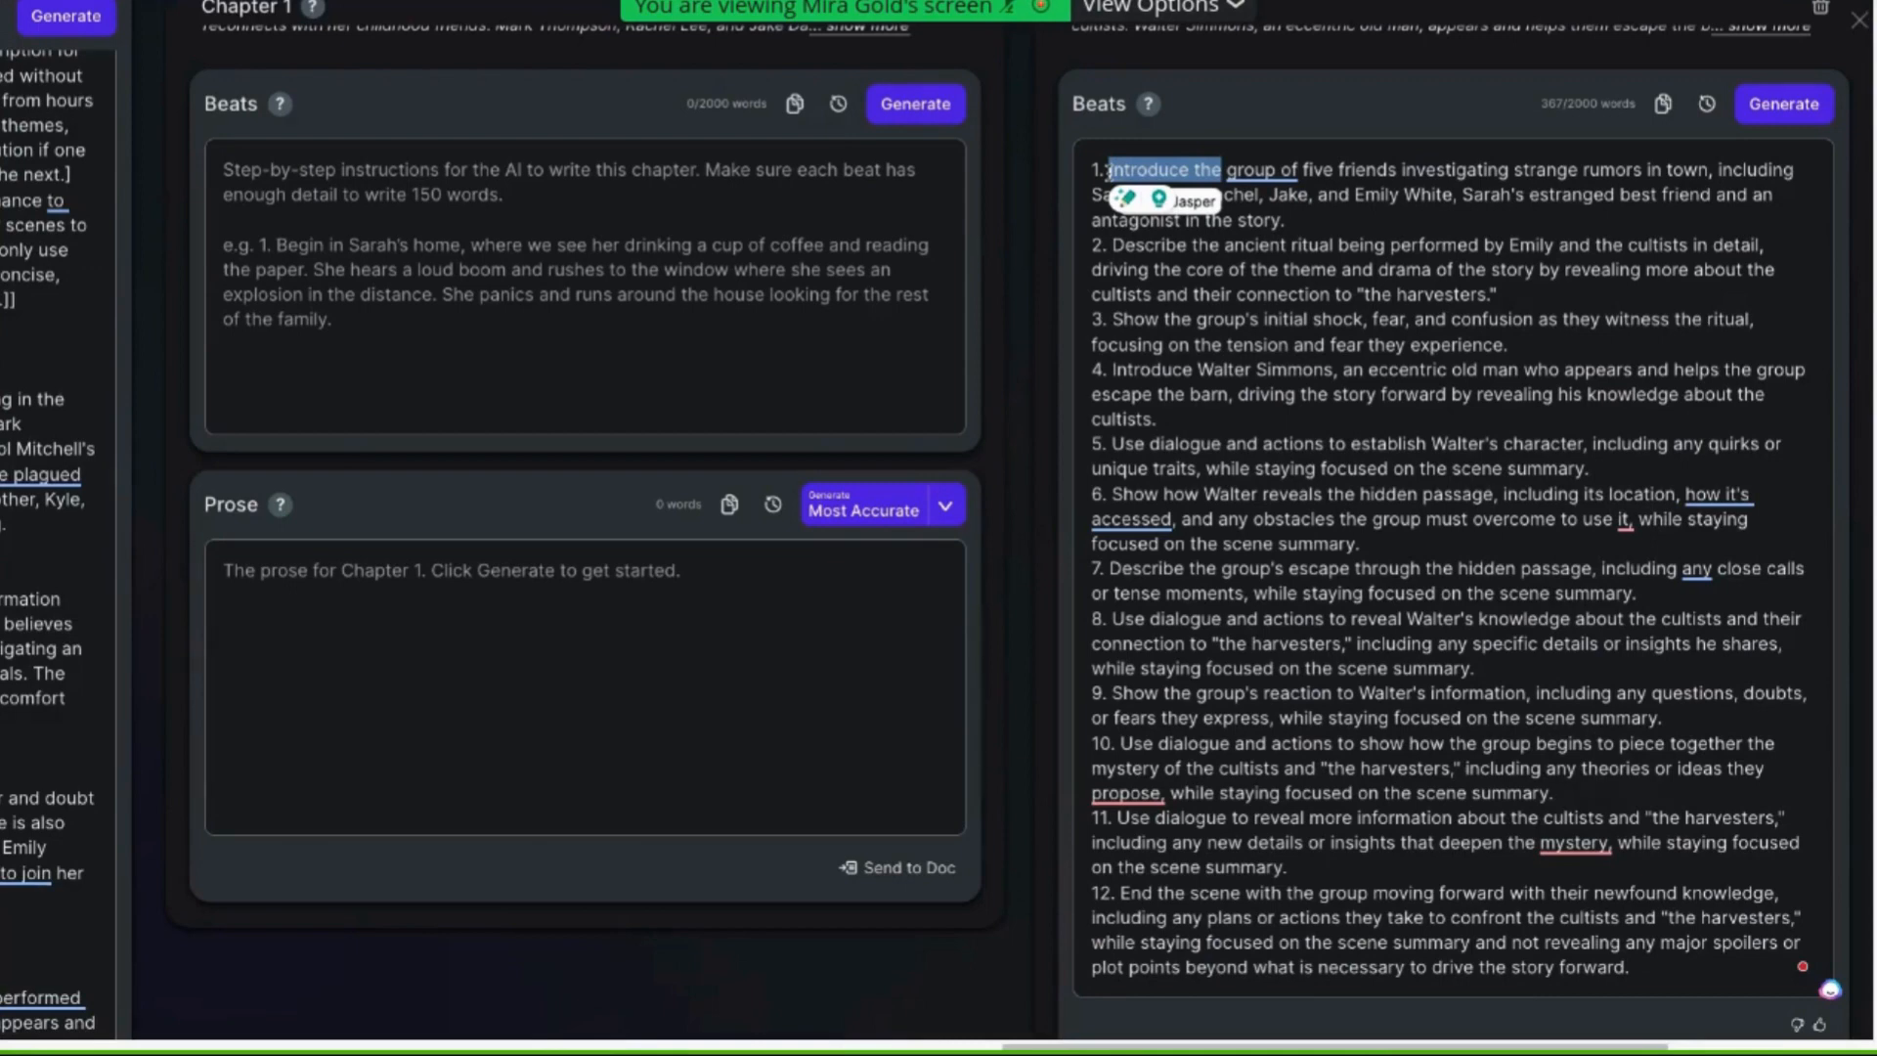
Replace "Introduce the group of" with "The" at the start of the first Chapter 4 beat
scroll(1280, 299, up, 1)
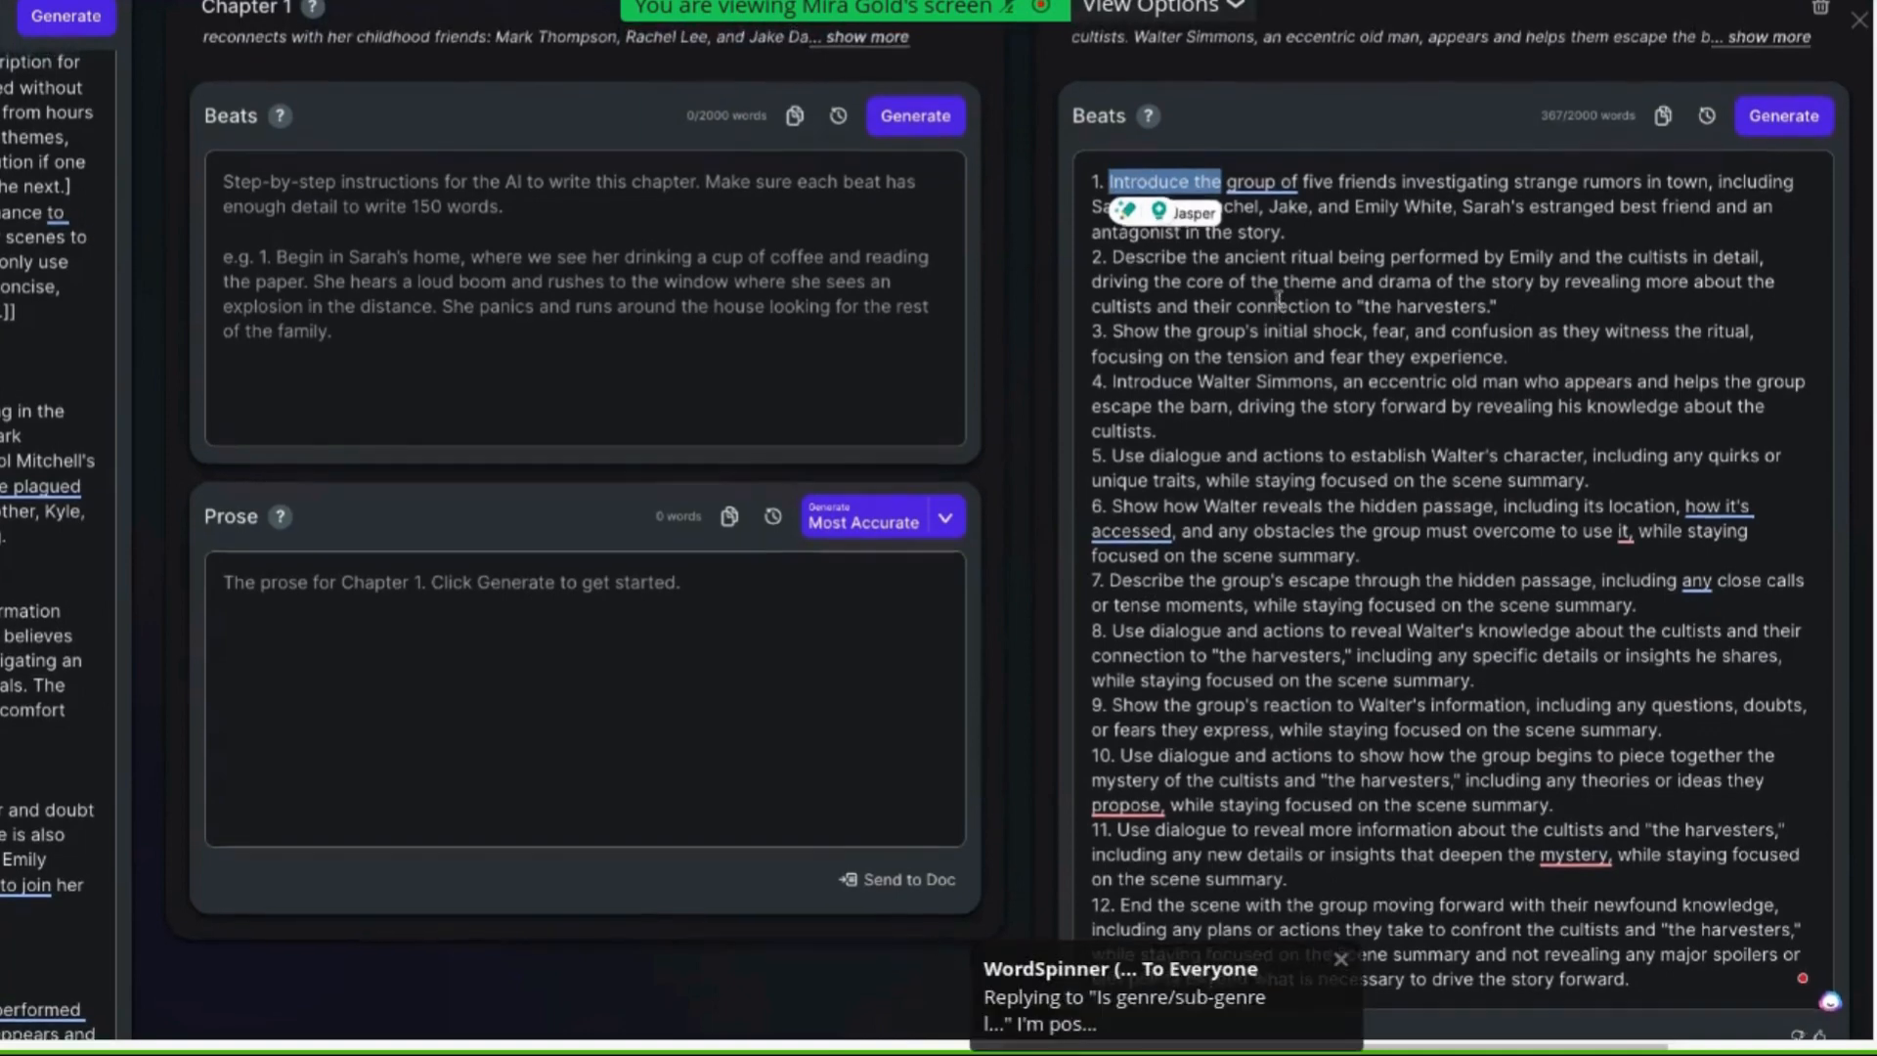
scroll(1280, 299, up, 1)
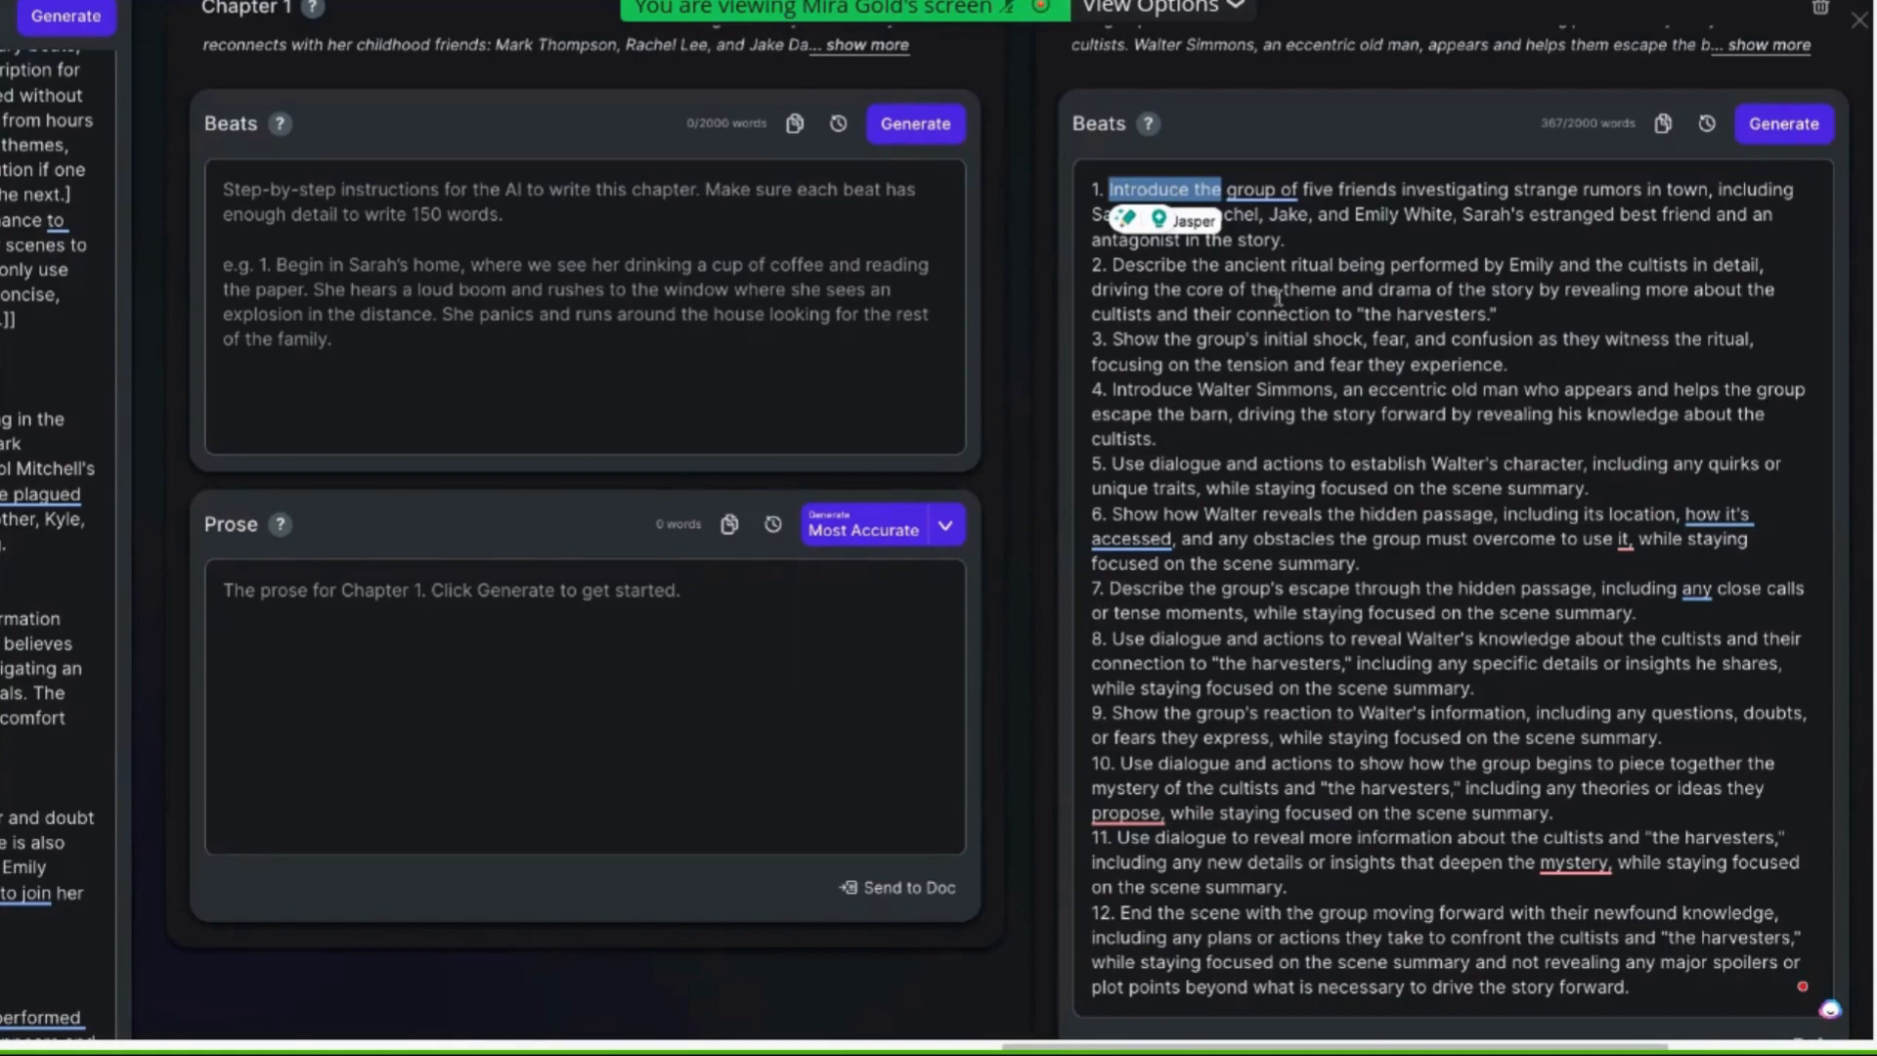
scroll(1610, 428, up, 1)
drag(1297, 224, 1106, 225)
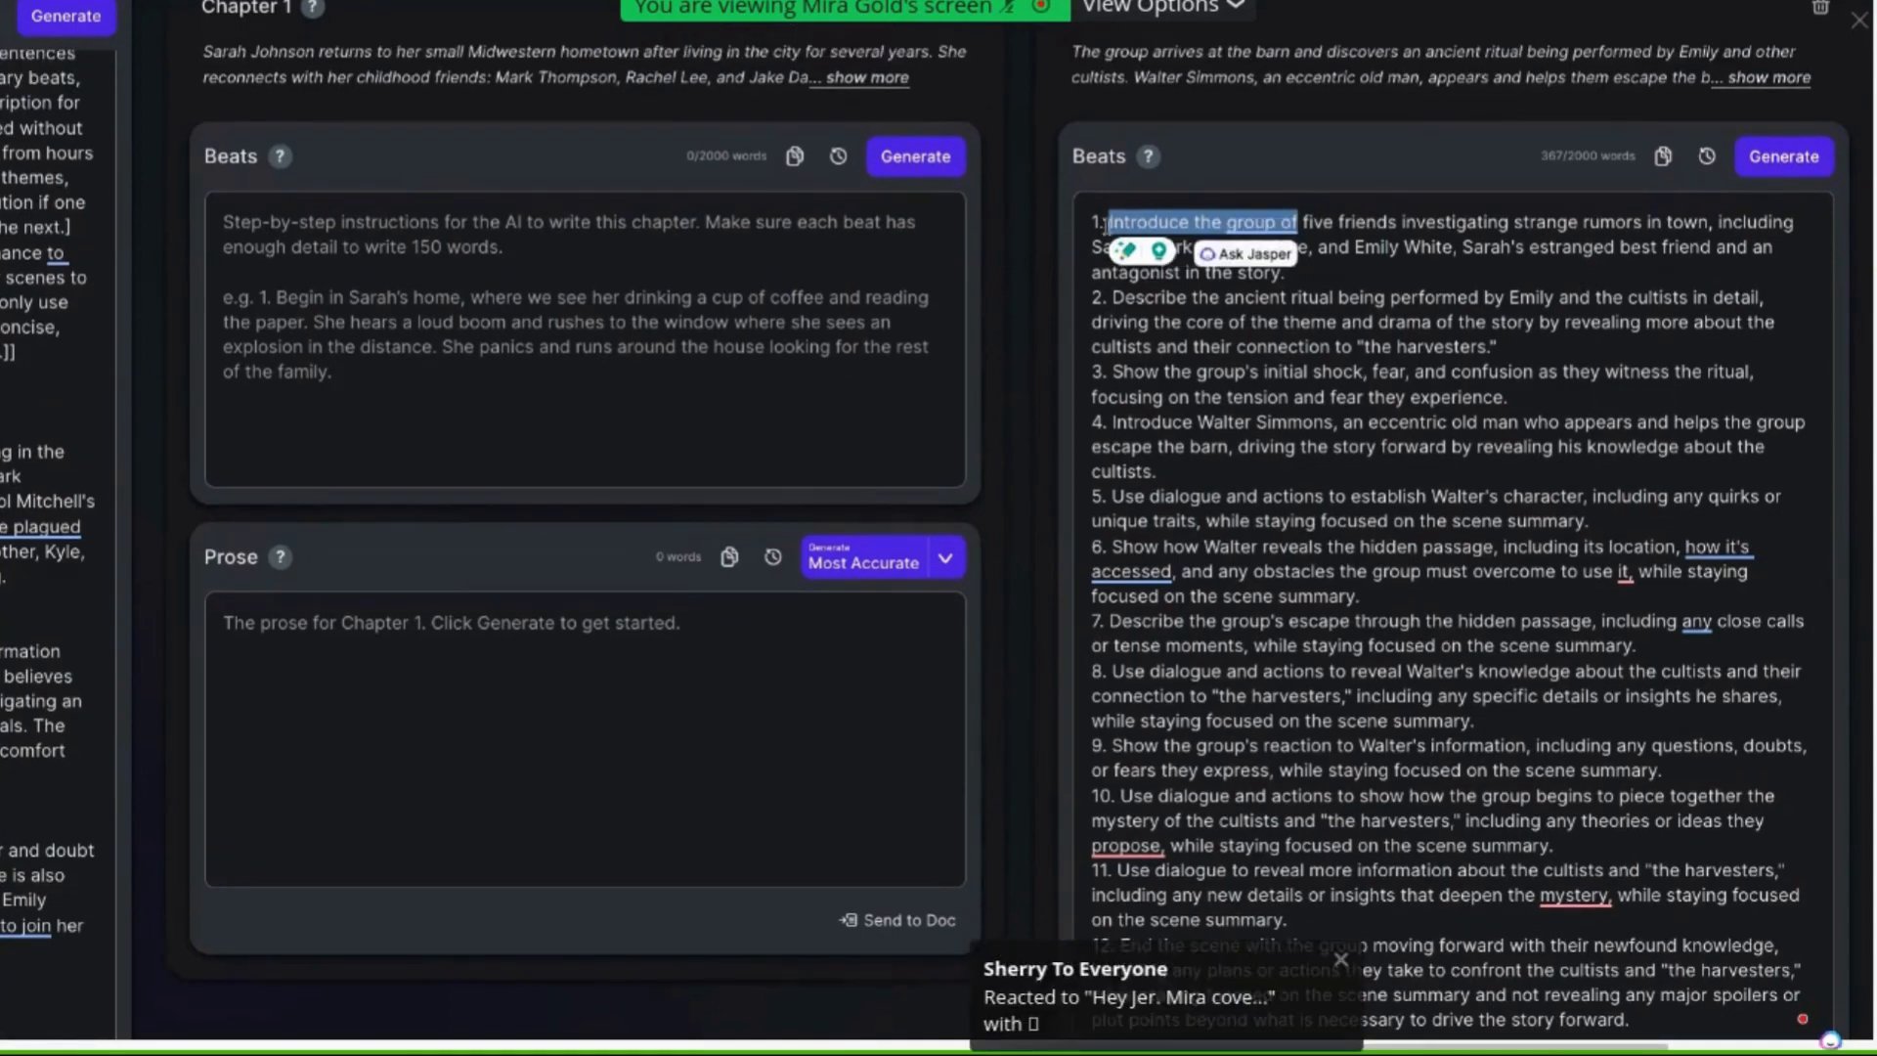
text(The)
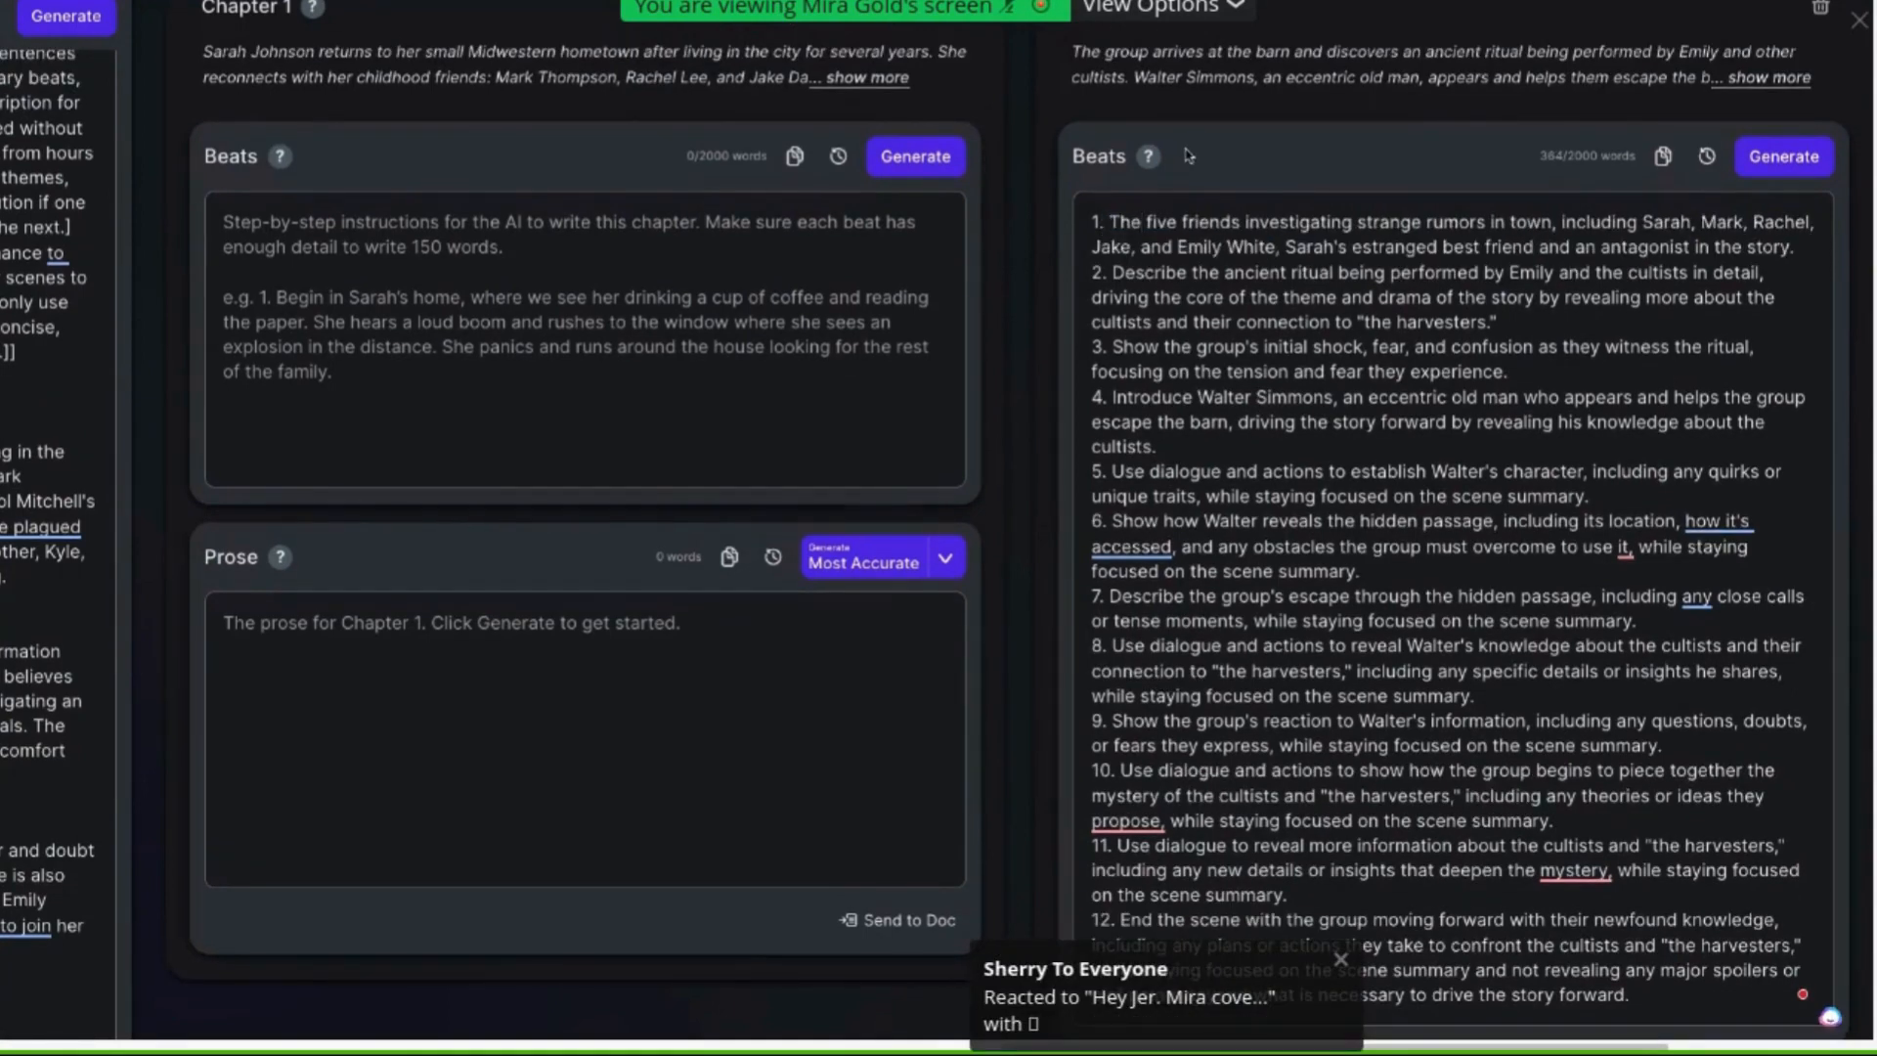
click(1240, 223)
Return to the Characters and Outline fields of the Story Engine
scroll(812, 364, left, 5)
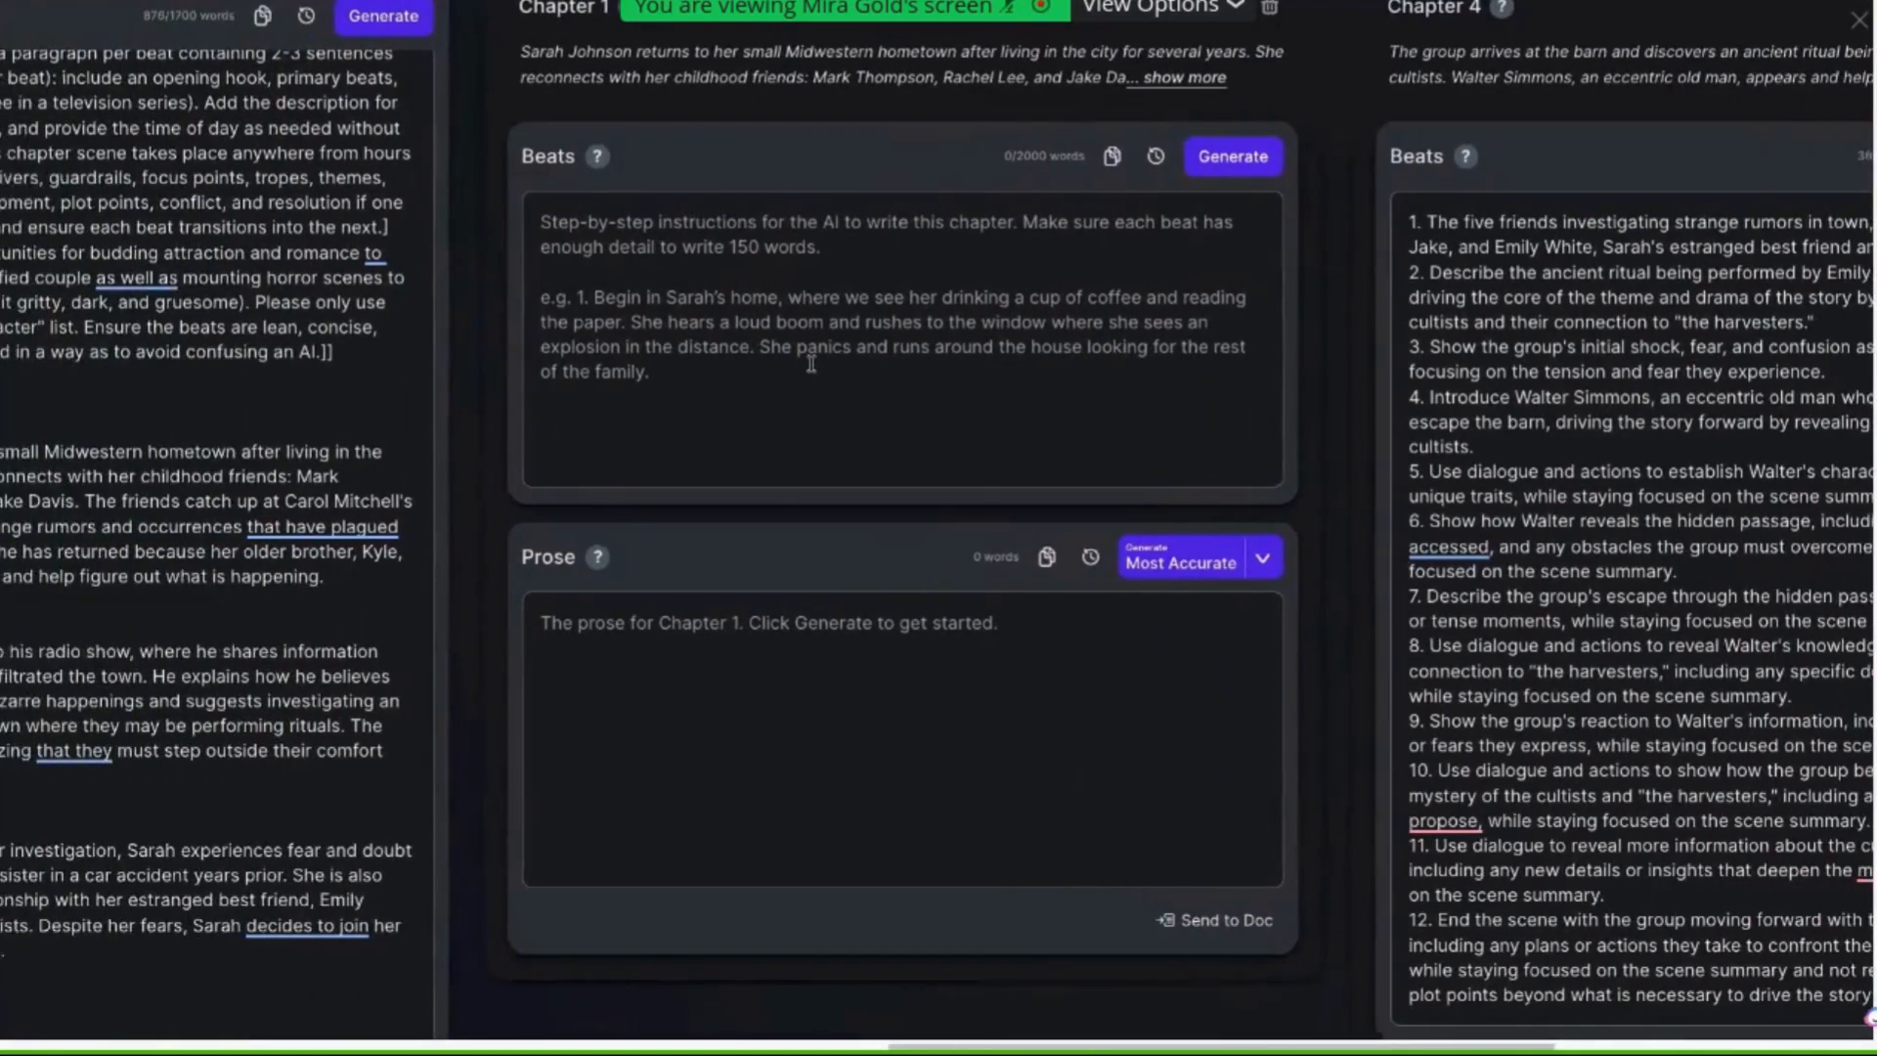
scroll(811, 363, left, 12)
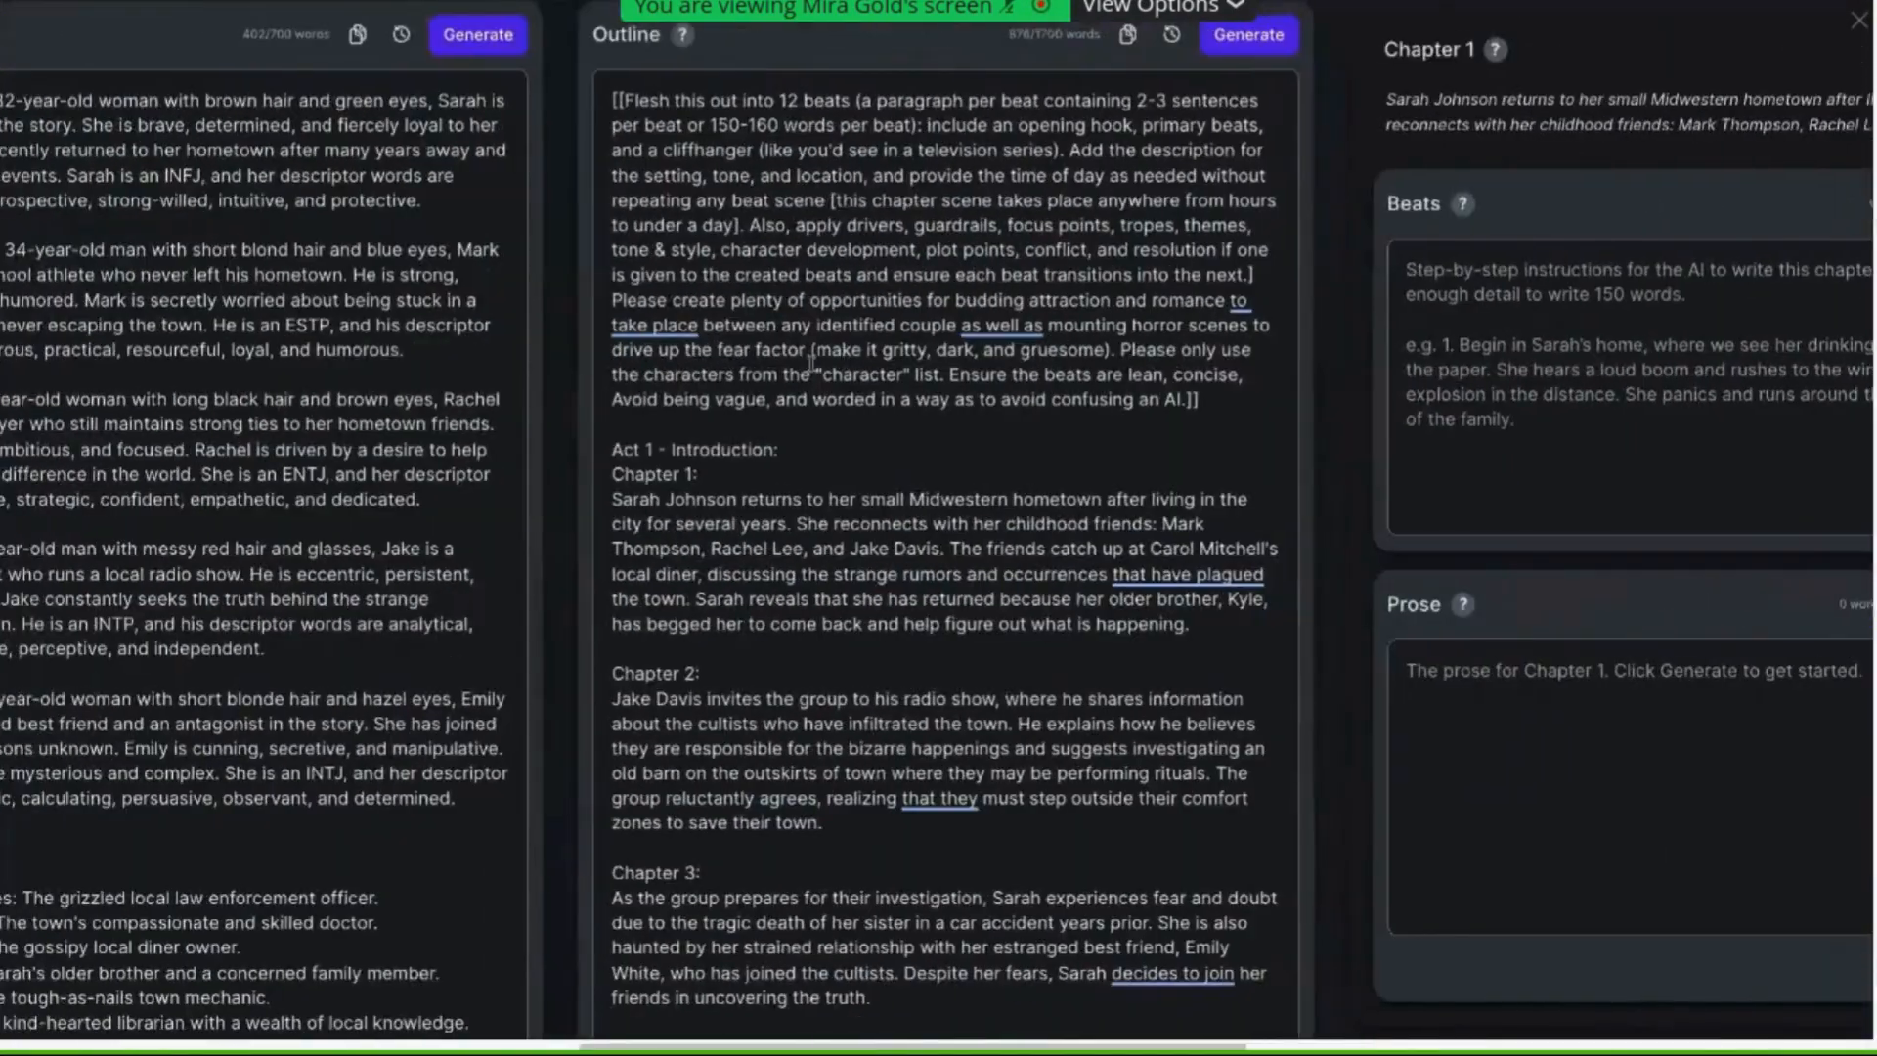
scroll(811, 364, left, 5)
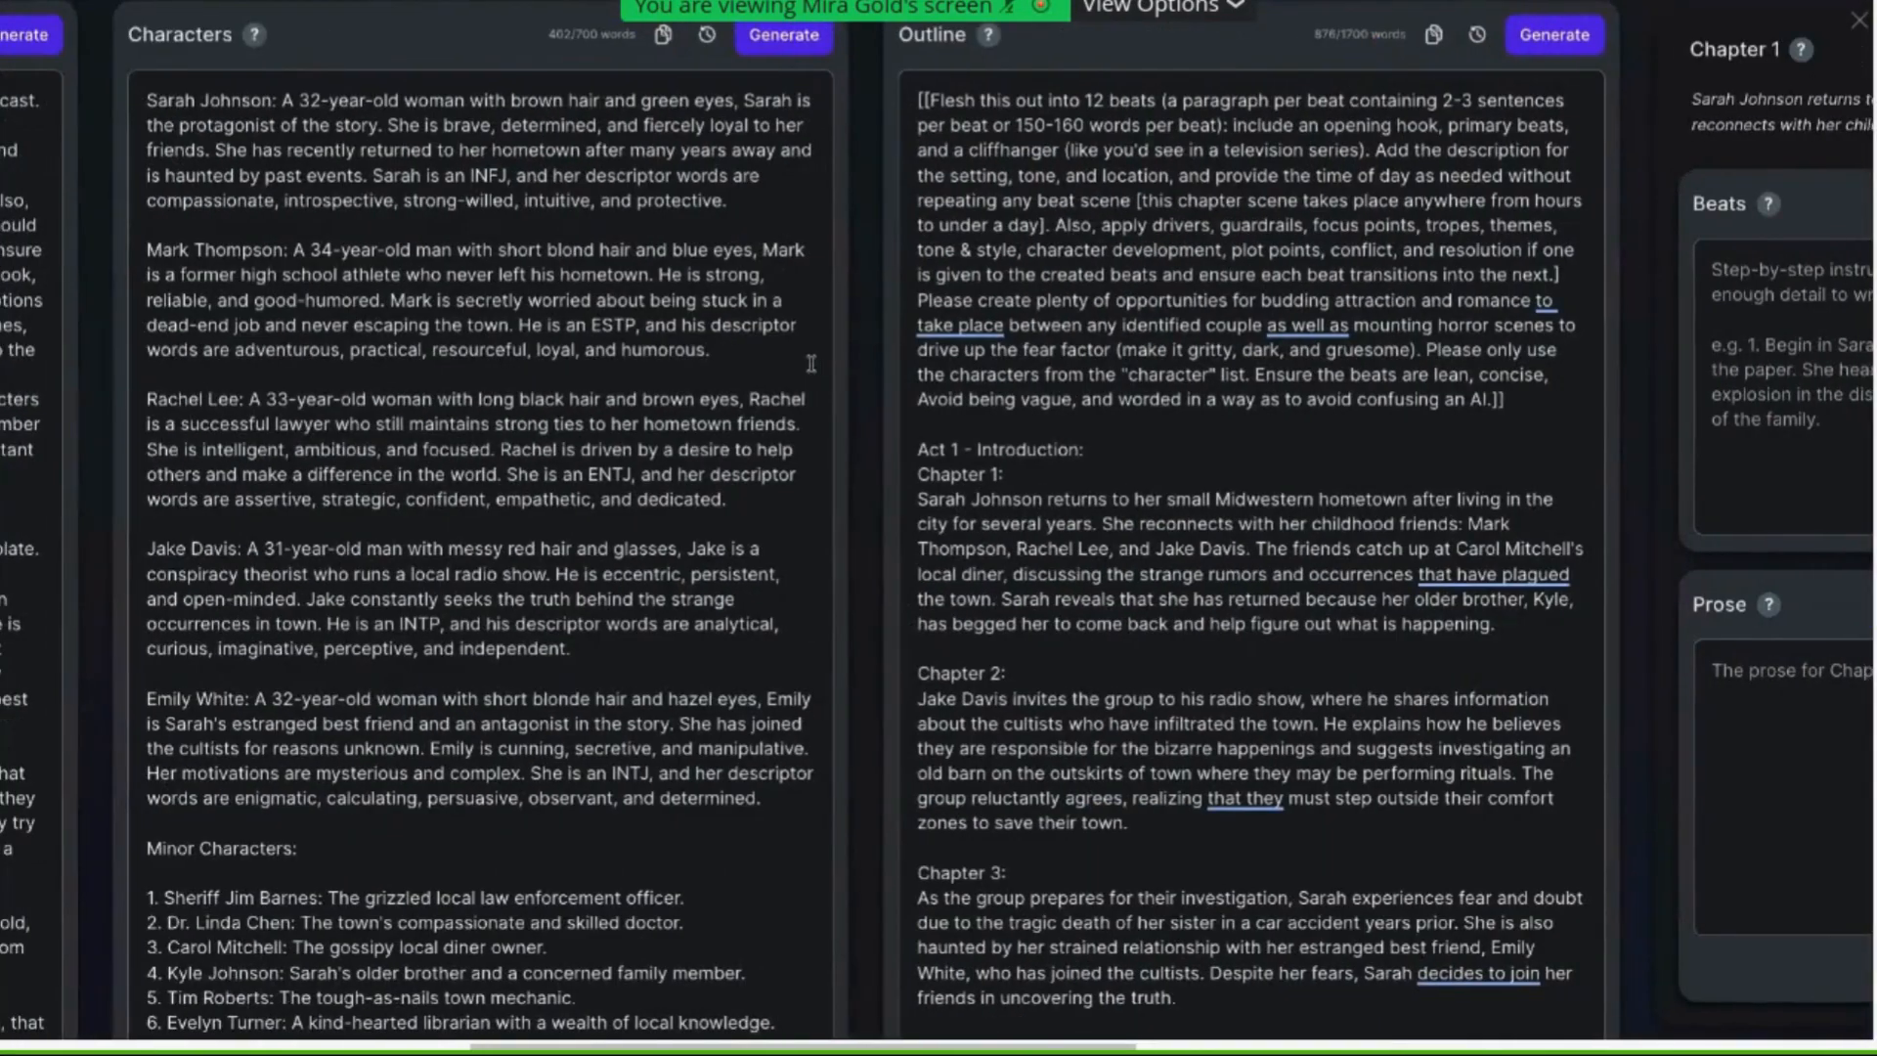
scroll(811, 363, right, 17)
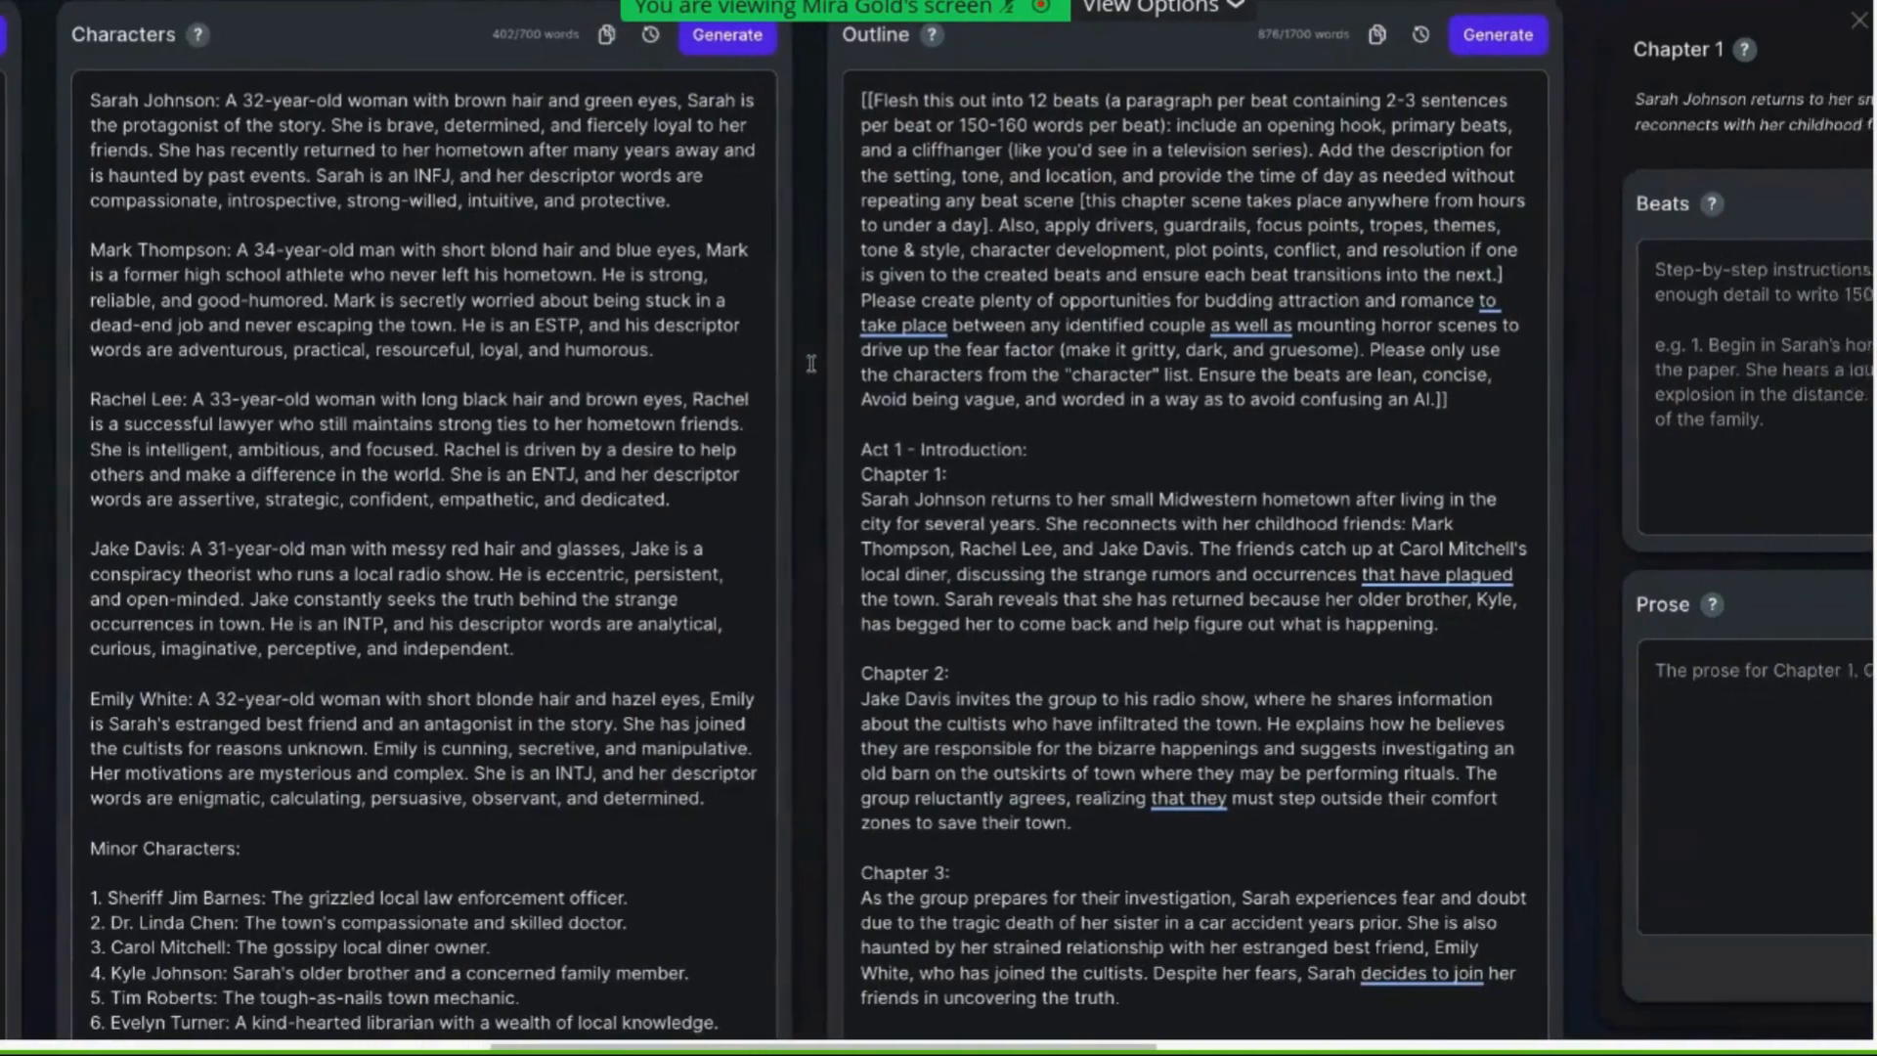
Insert "(Sarah, Mark, Emily, Jake, and Rachel)" after "The five friends" in the first Chapter 4 beat
scroll(1095, 324, right, 3)
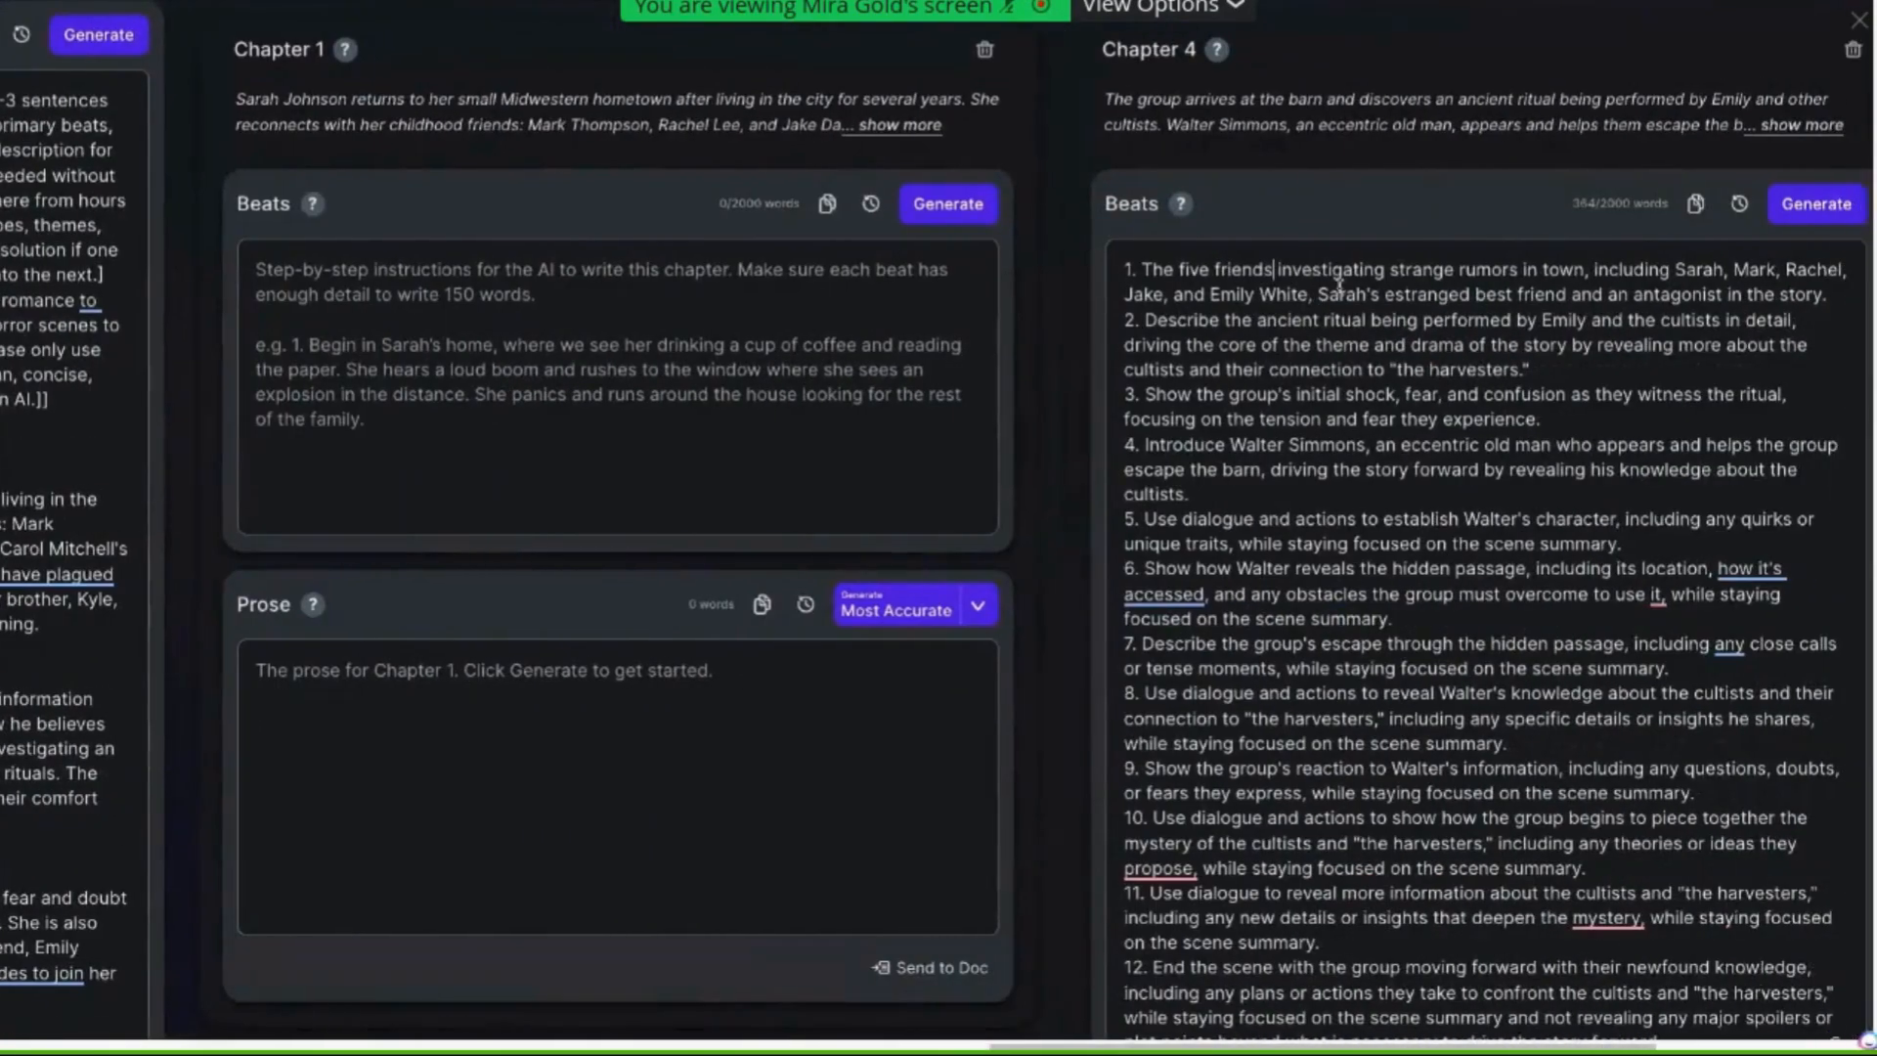
text(()
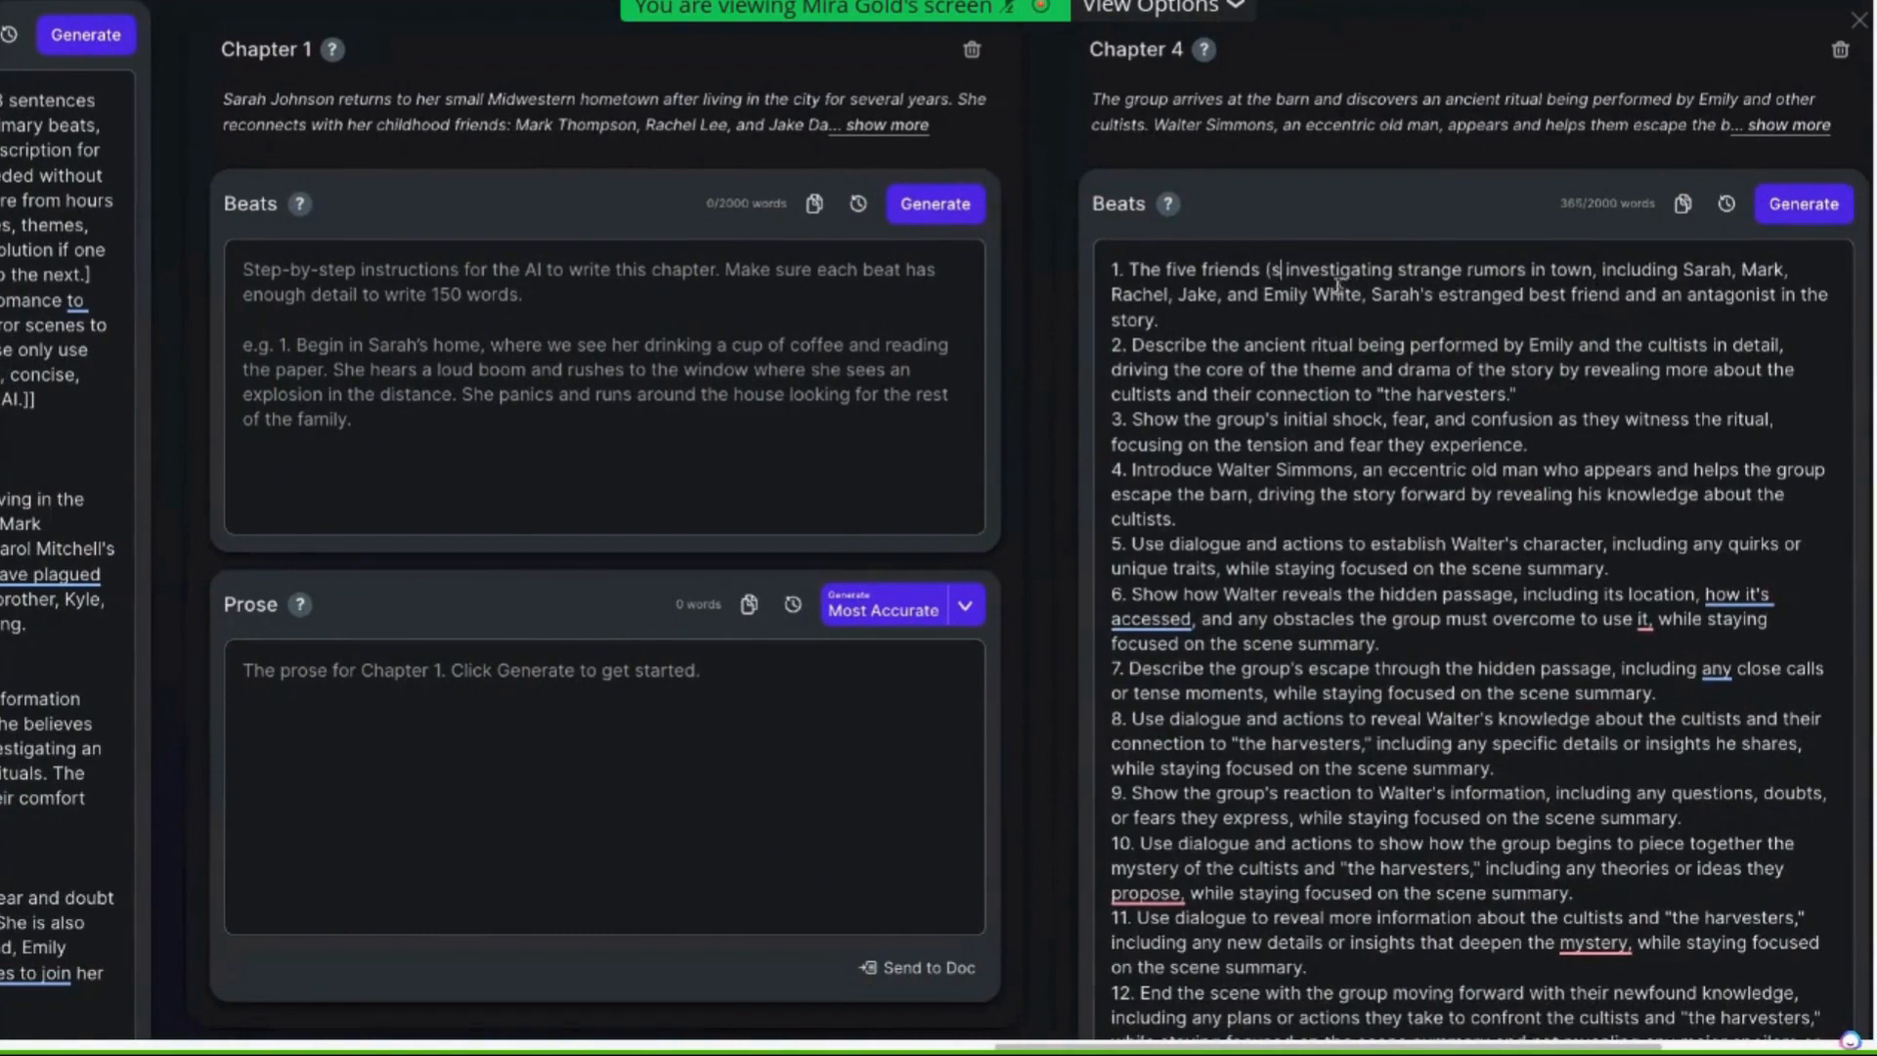
text(Sarah, Mark)
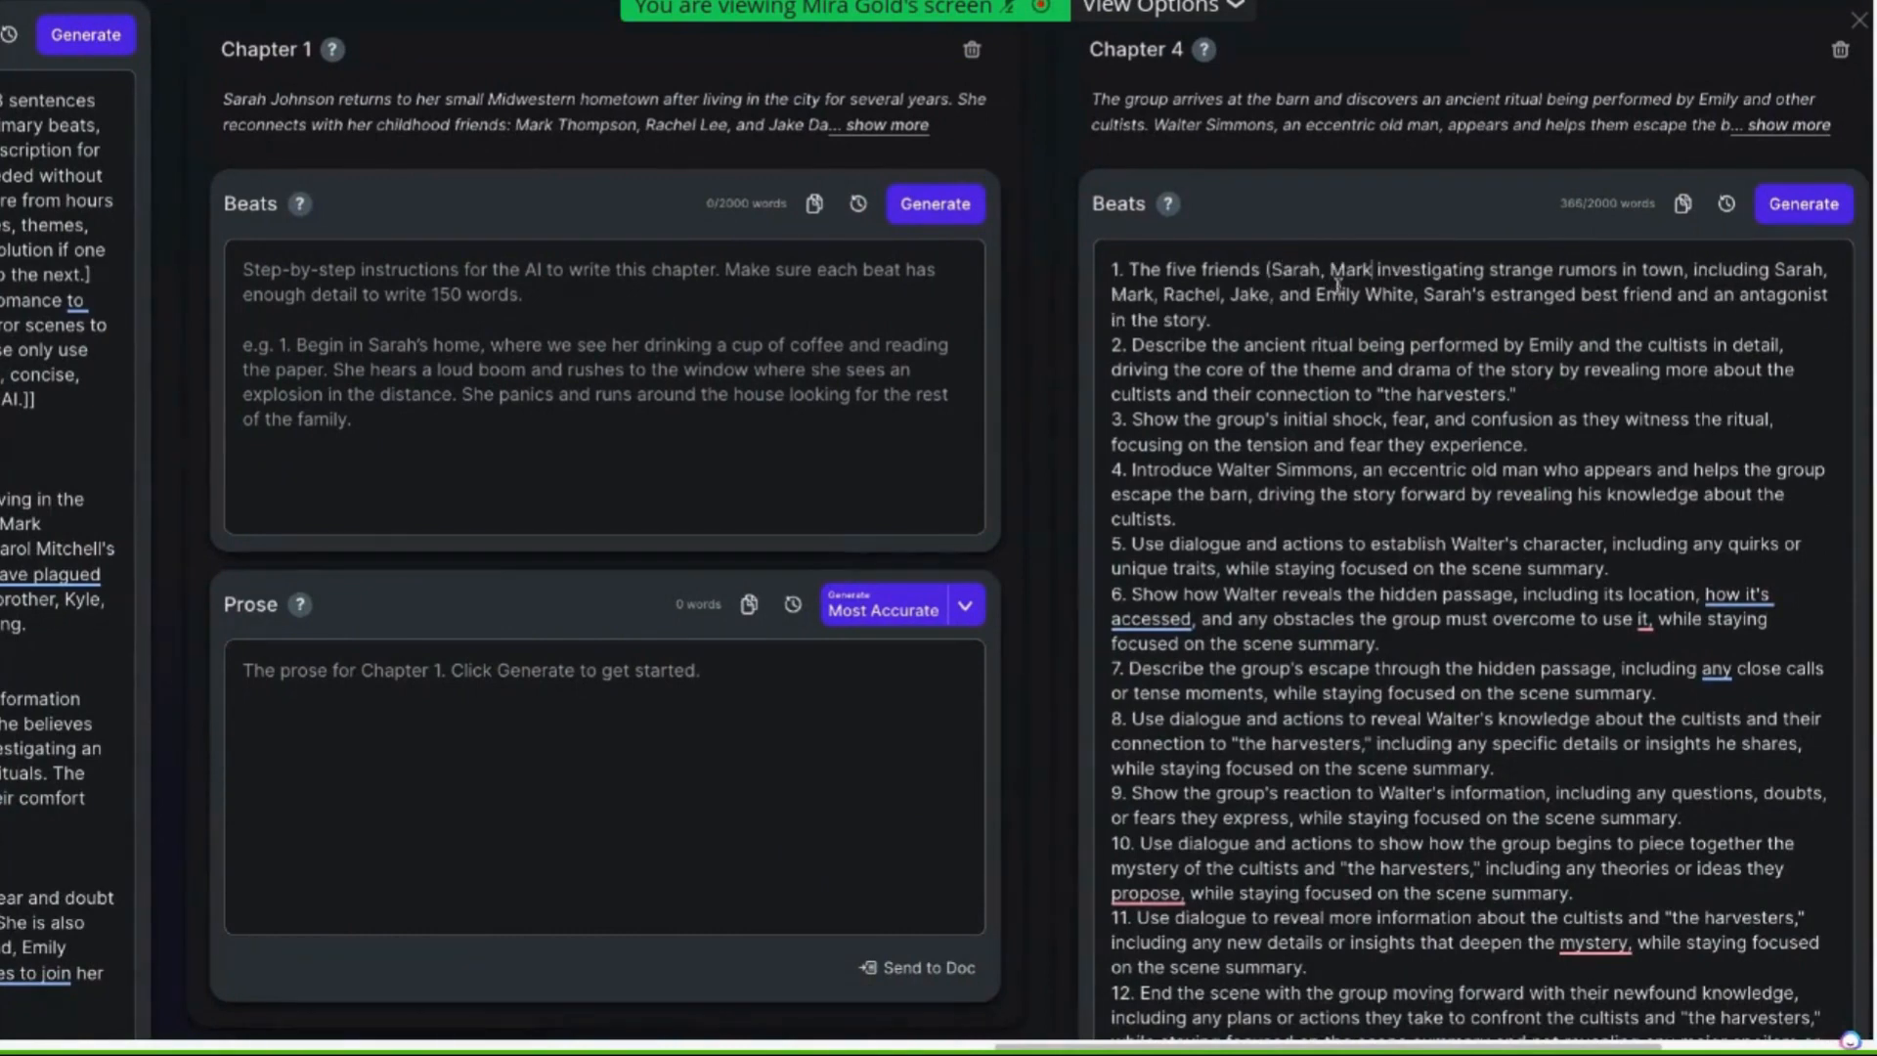
text(, Emi)
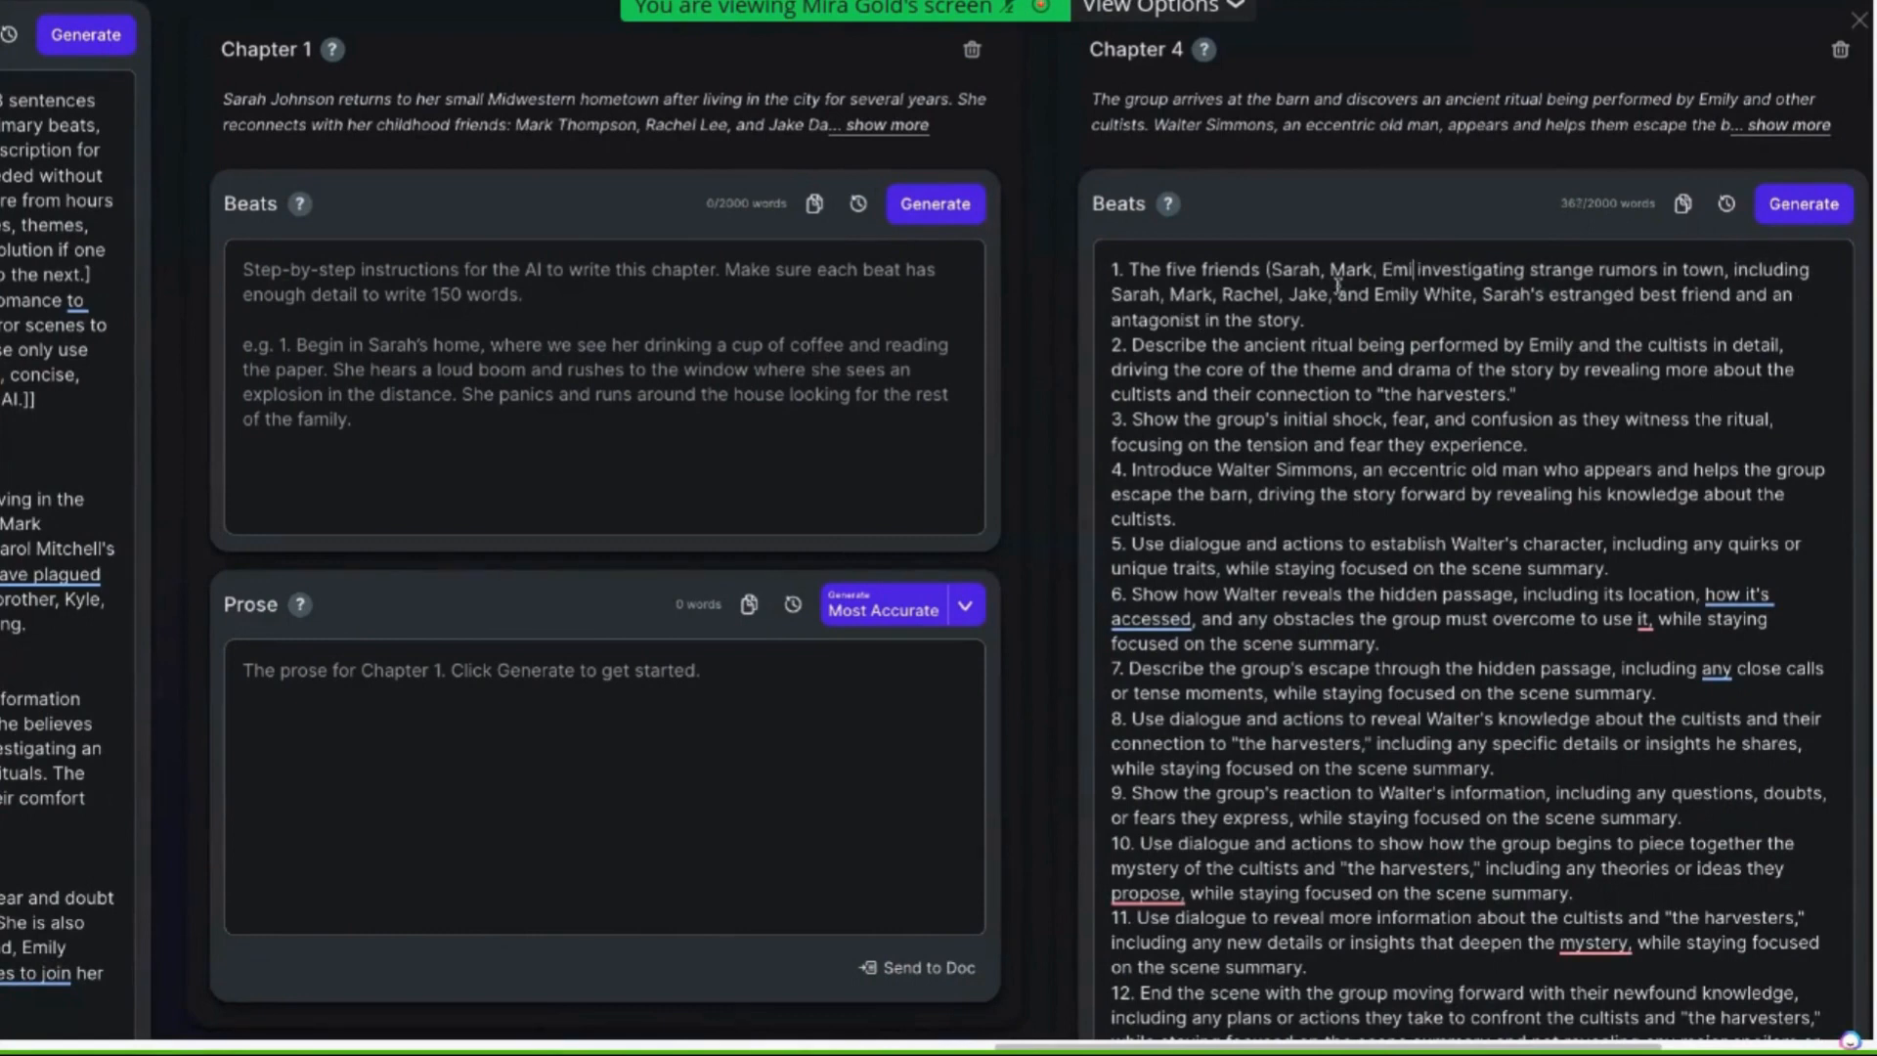
text(ly, J)
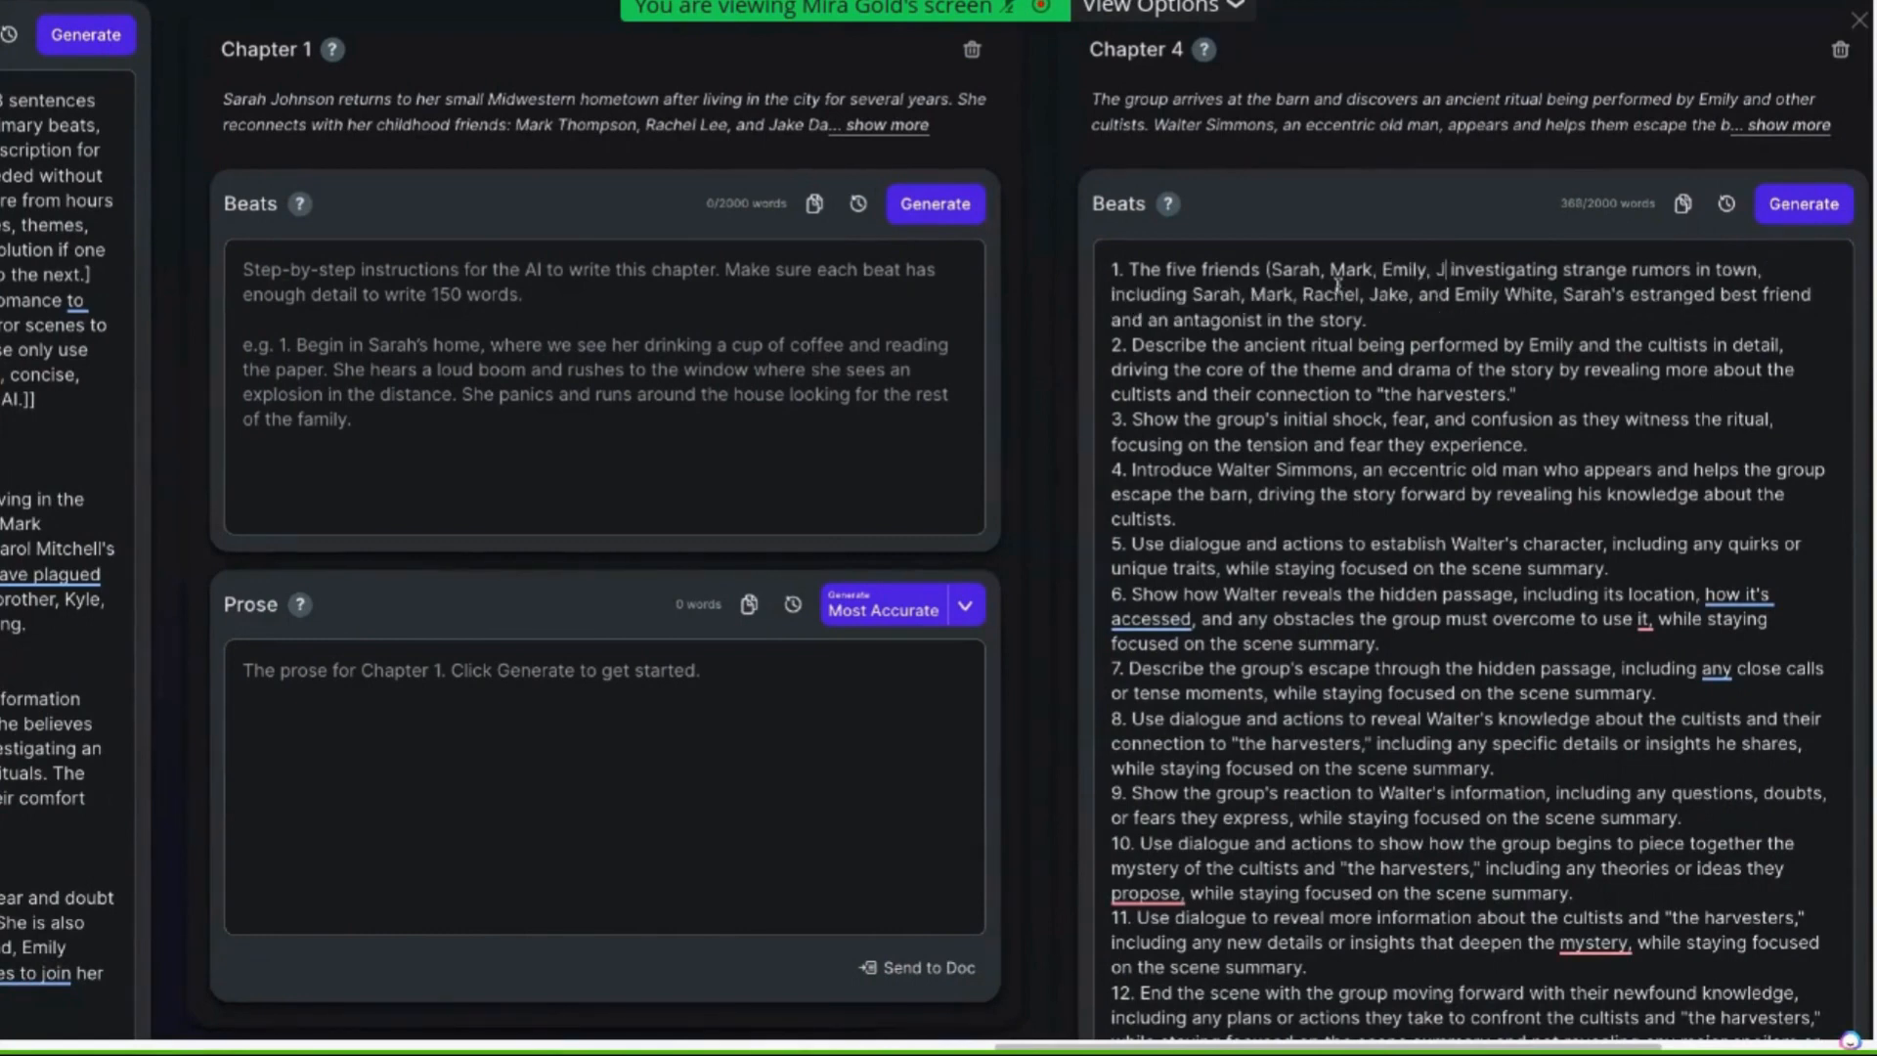
text(ake, and)
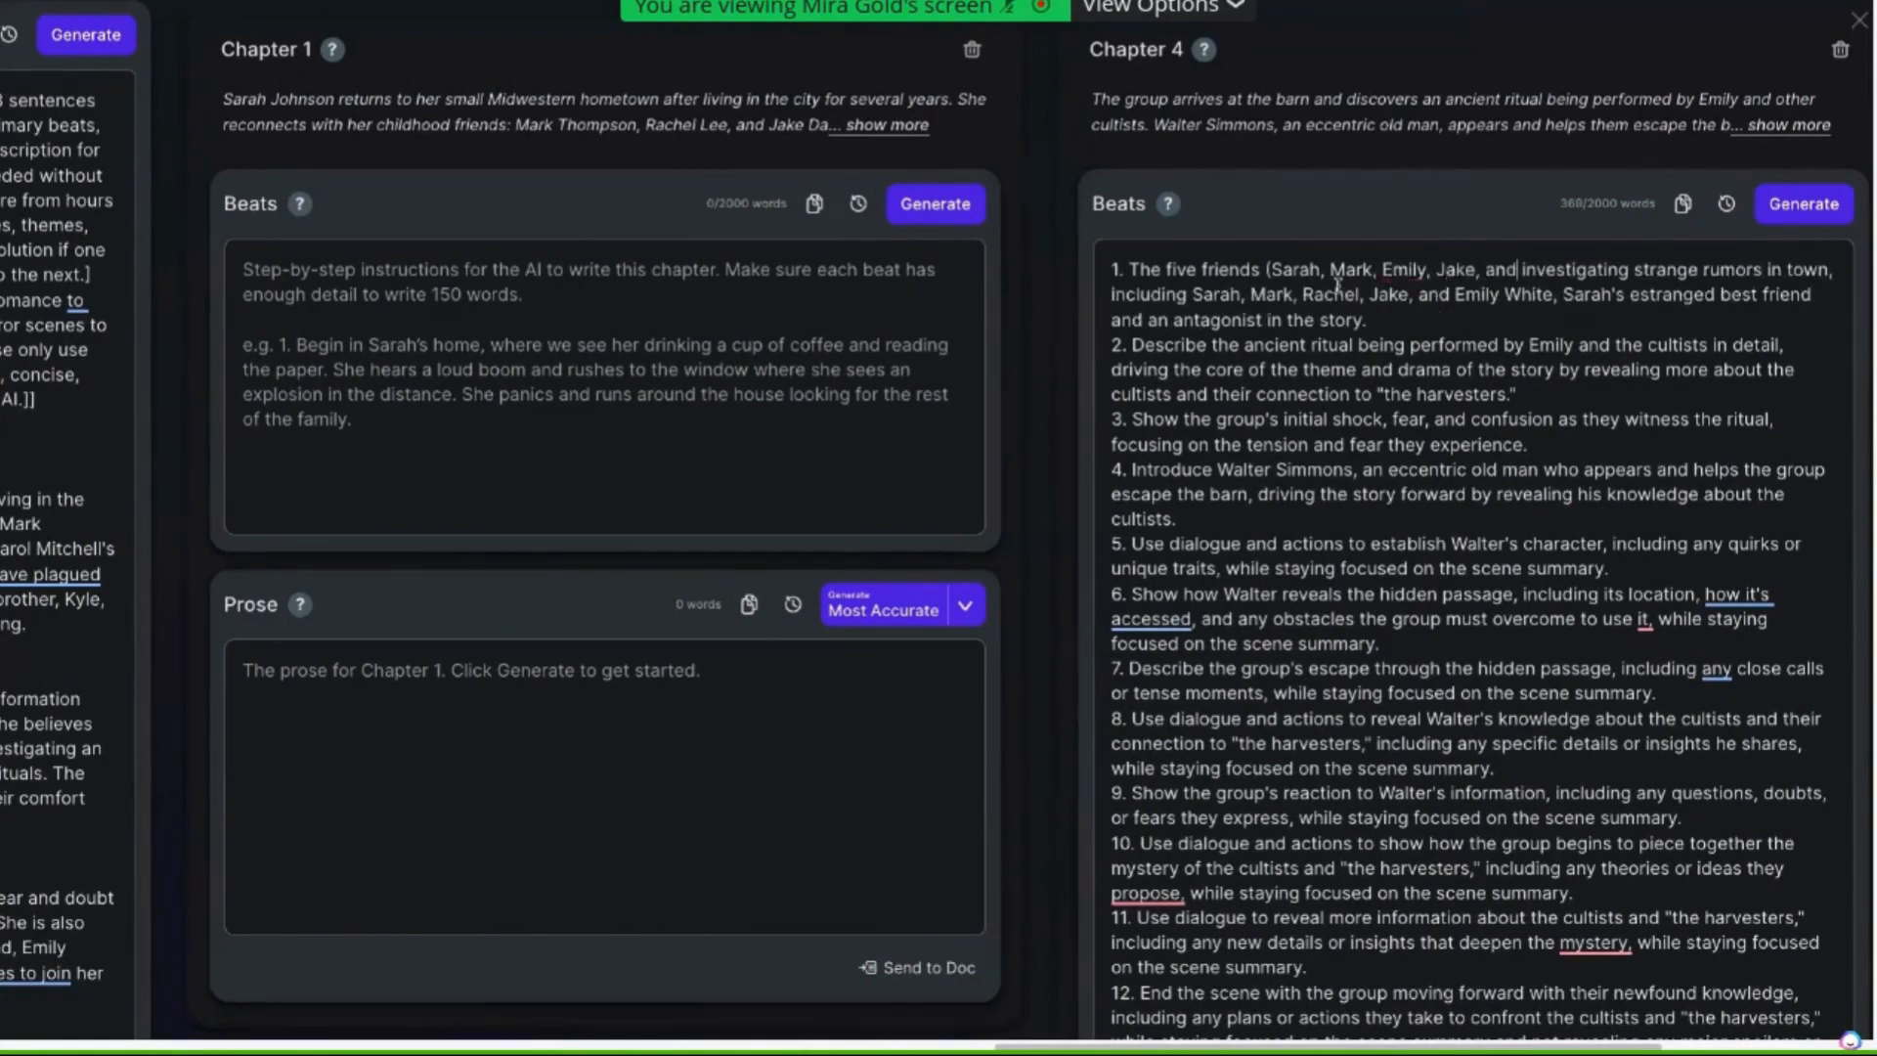
scroll(856, 454, left, 2)
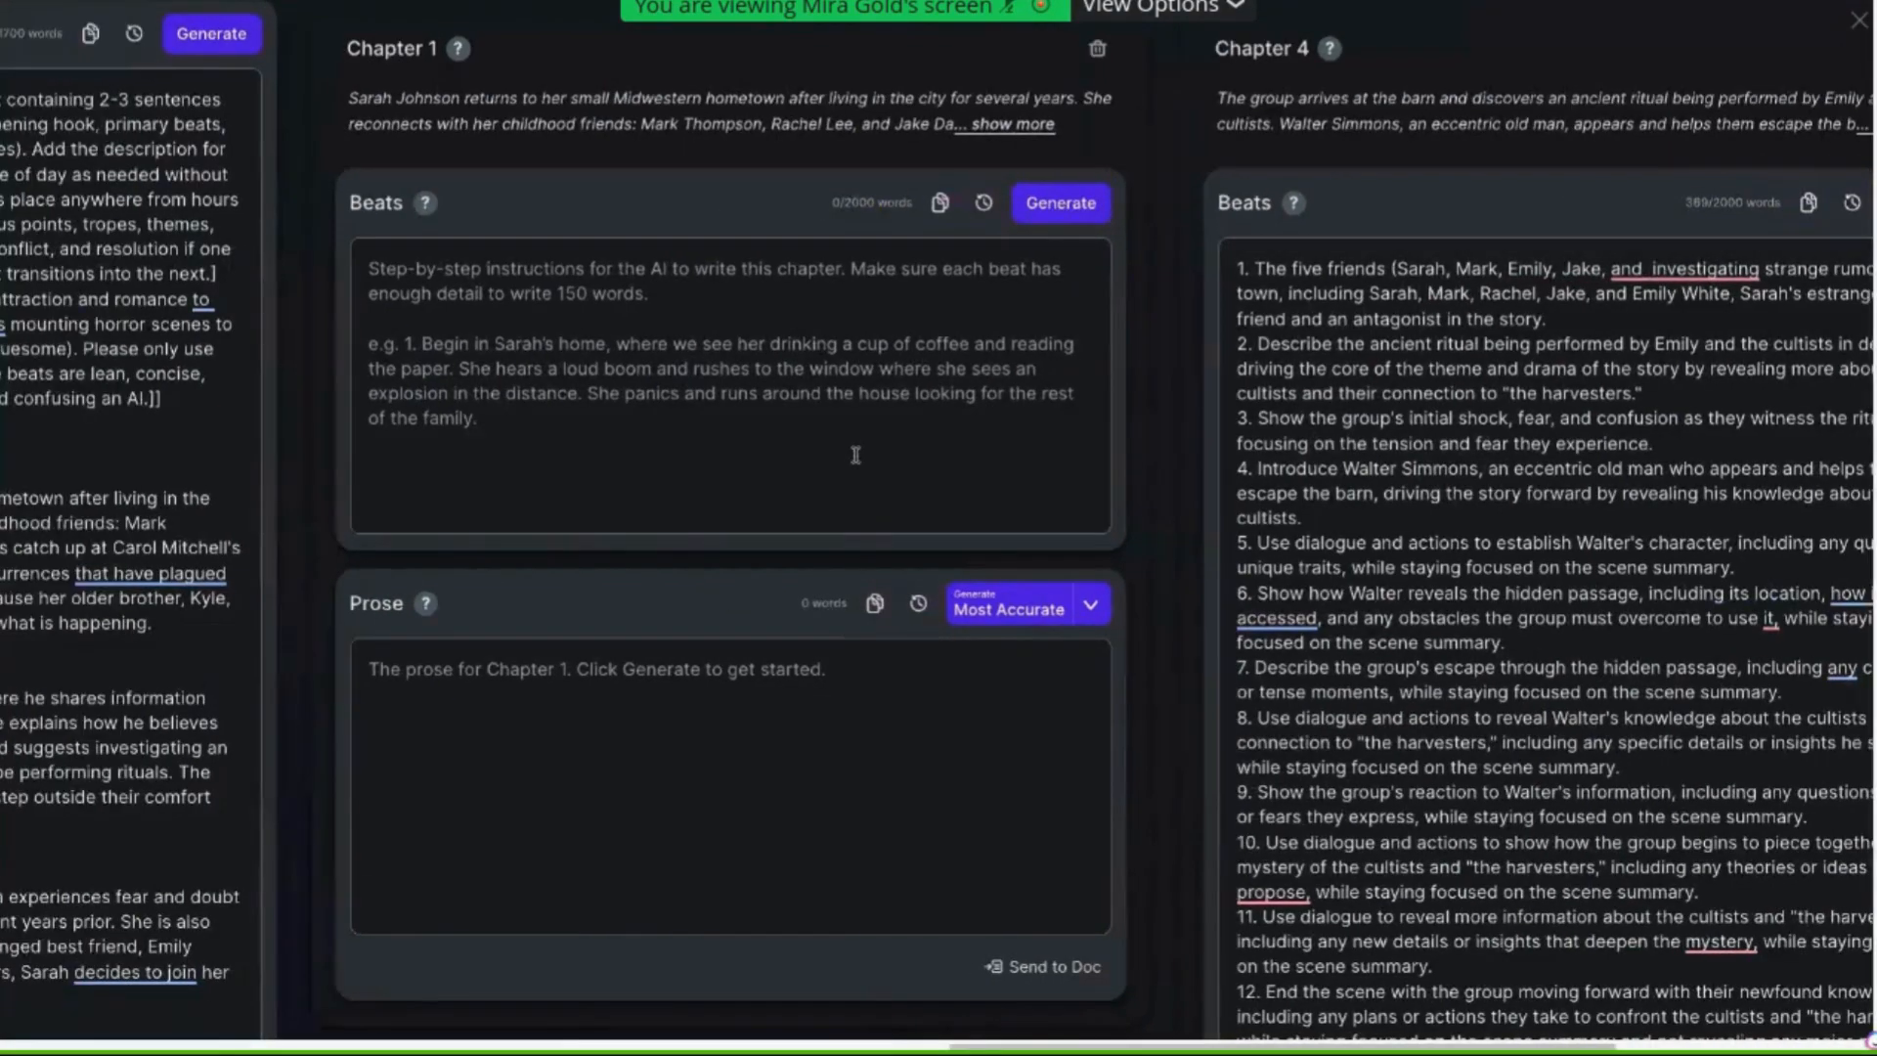
scroll(855, 455, left, 10)
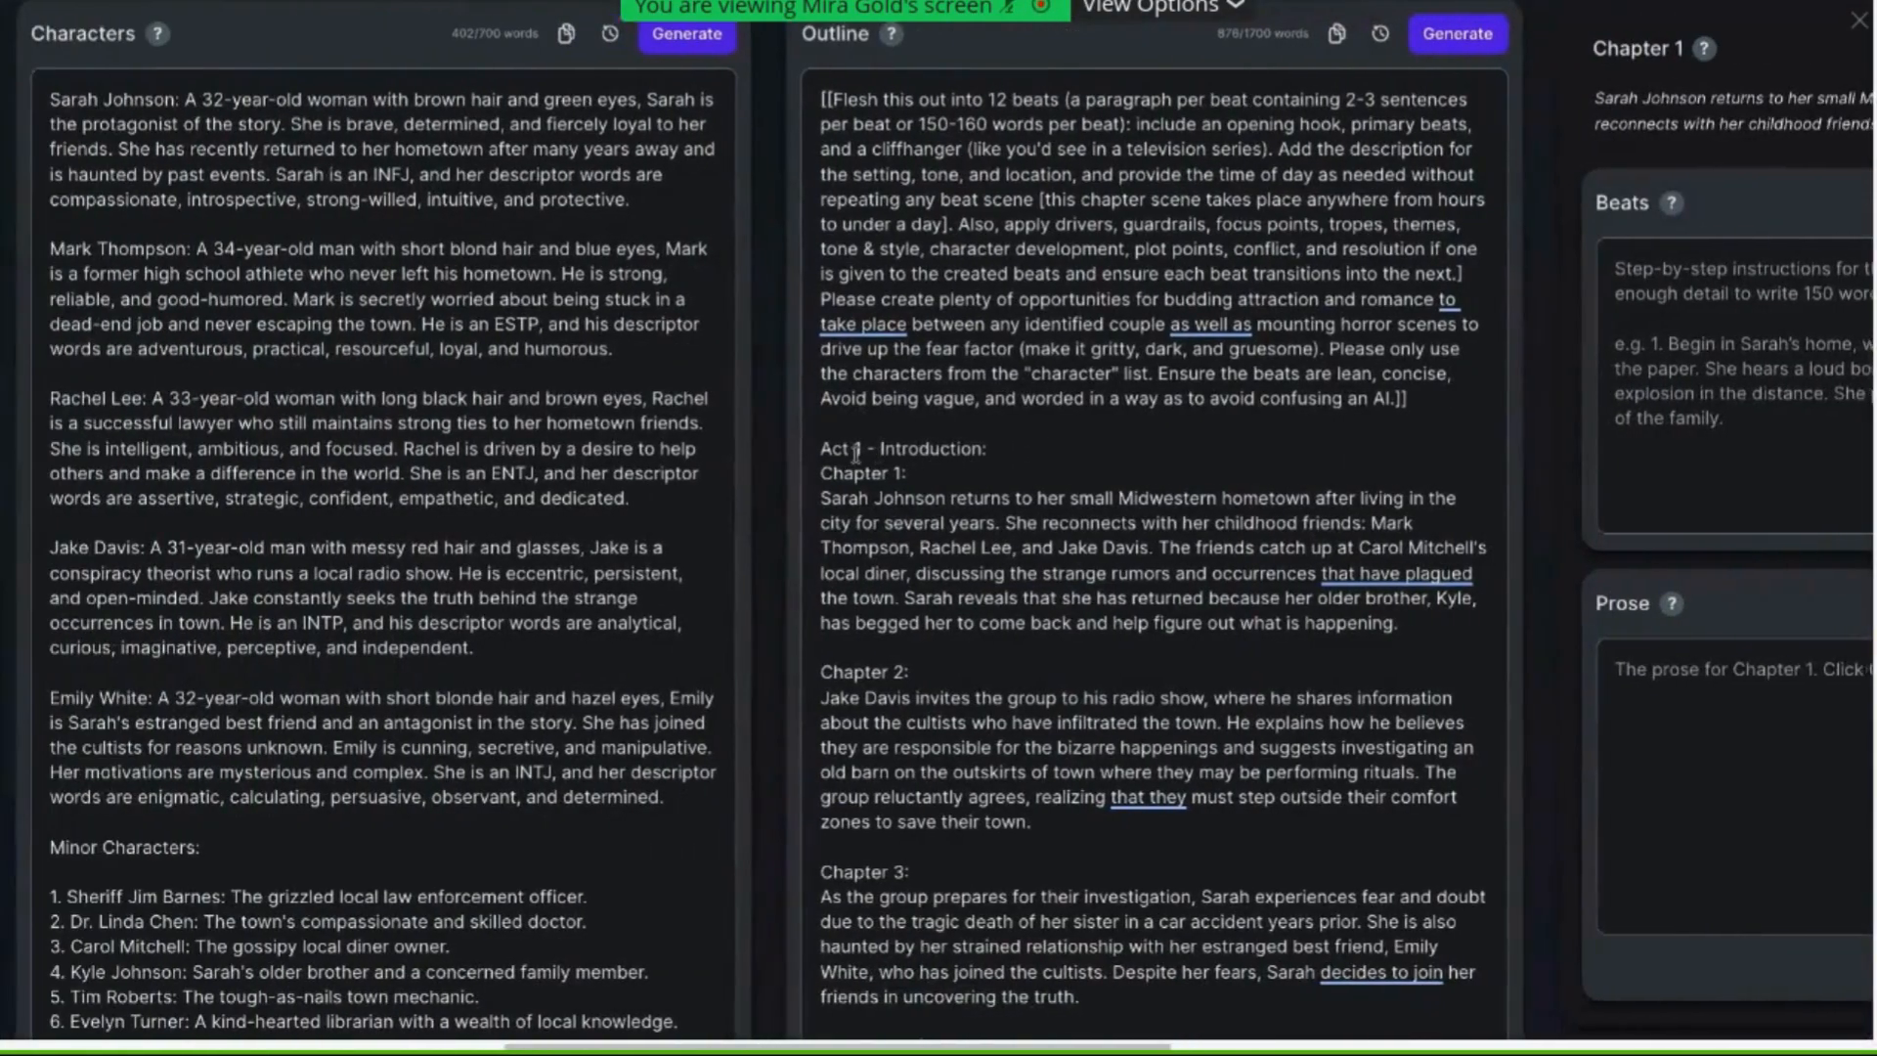
scroll(855, 452, left, 1)
scroll(856, 454, right, 15)
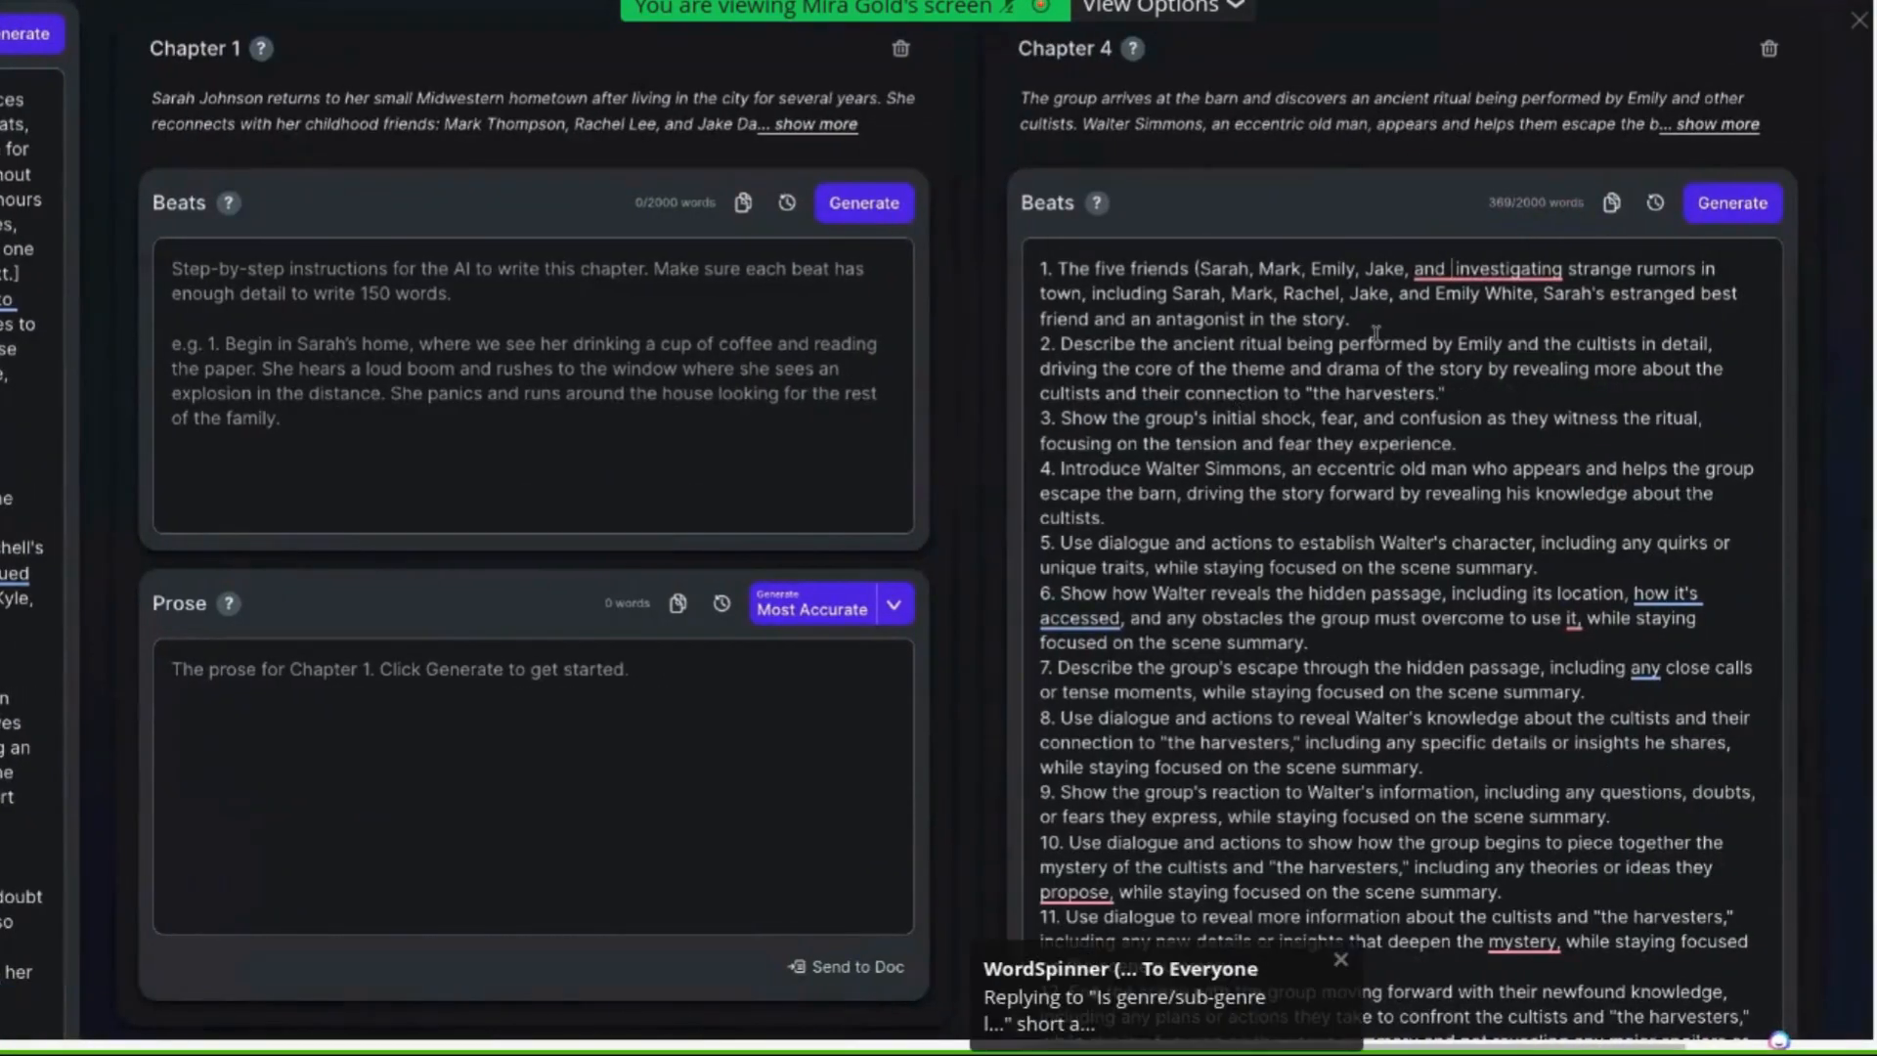
text(chel))
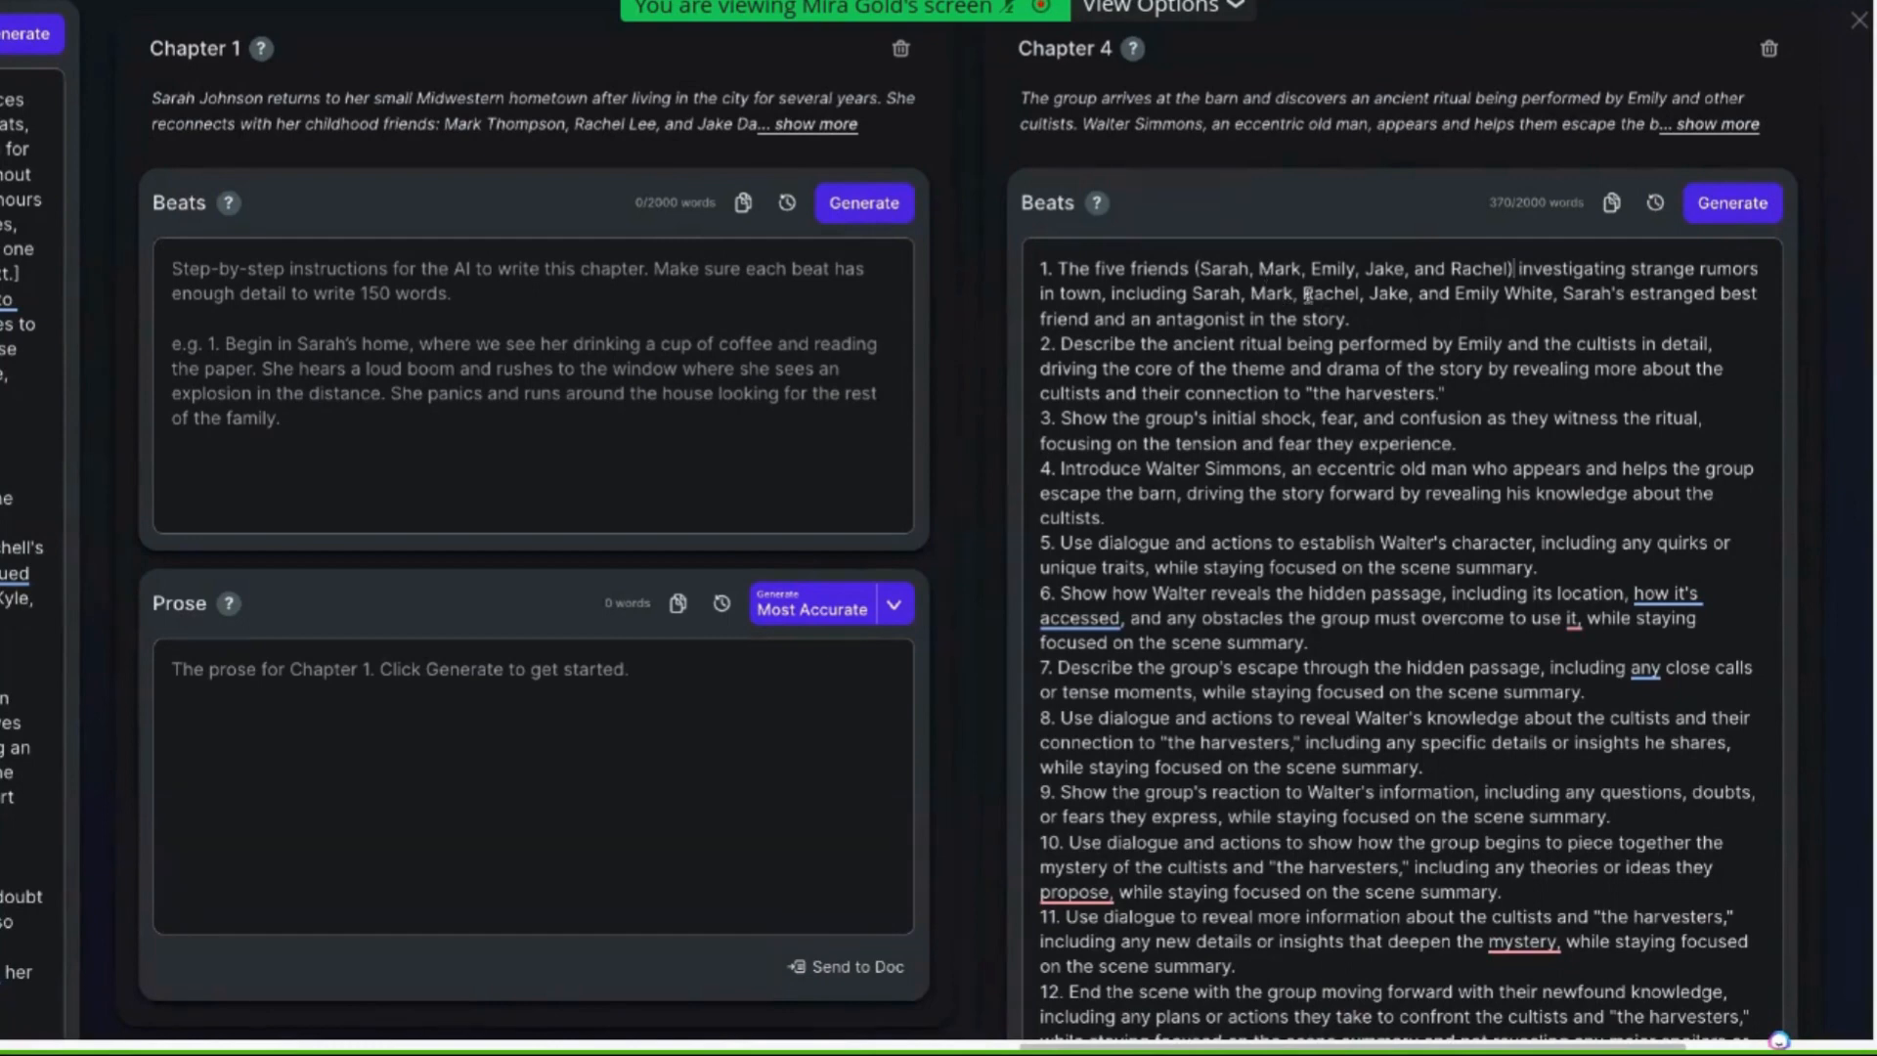
Change "investigating" to "investigate" in the first Chapter 4 beat
drag(1193, 294, 1553, 295)
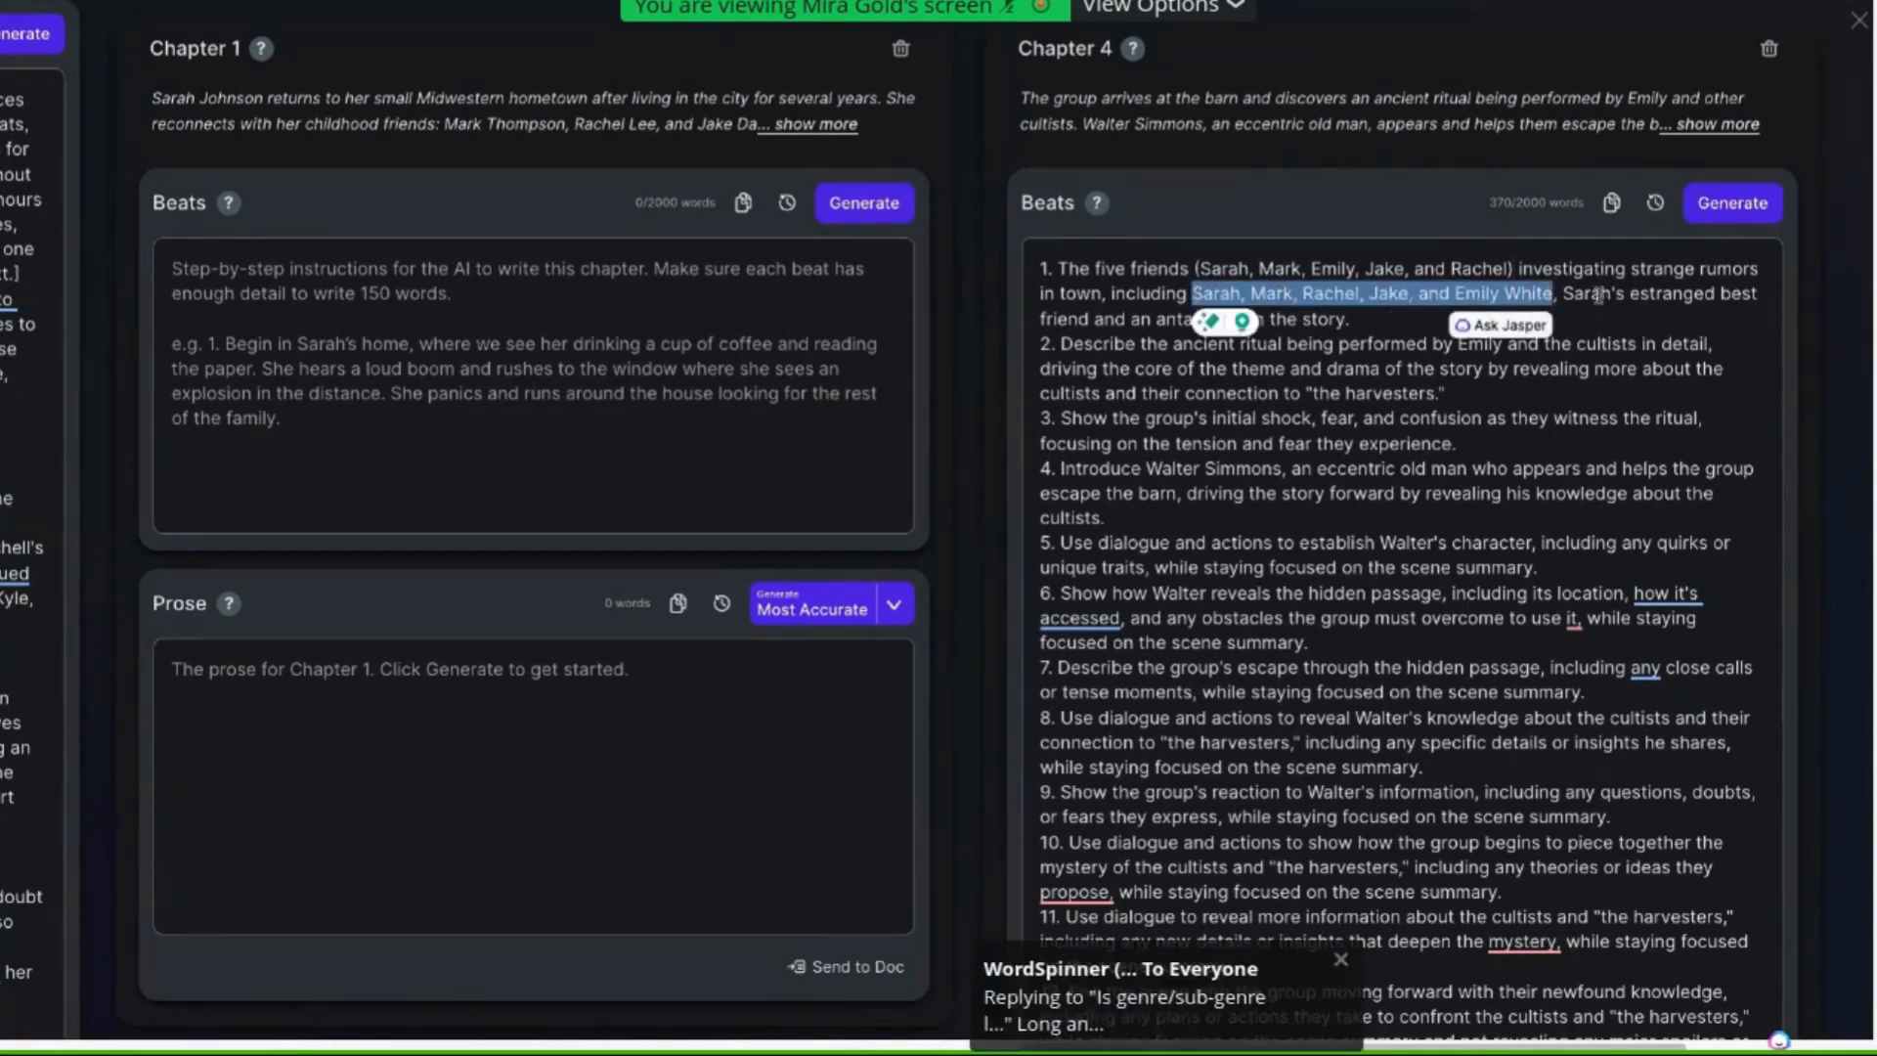
click(1056, 266)
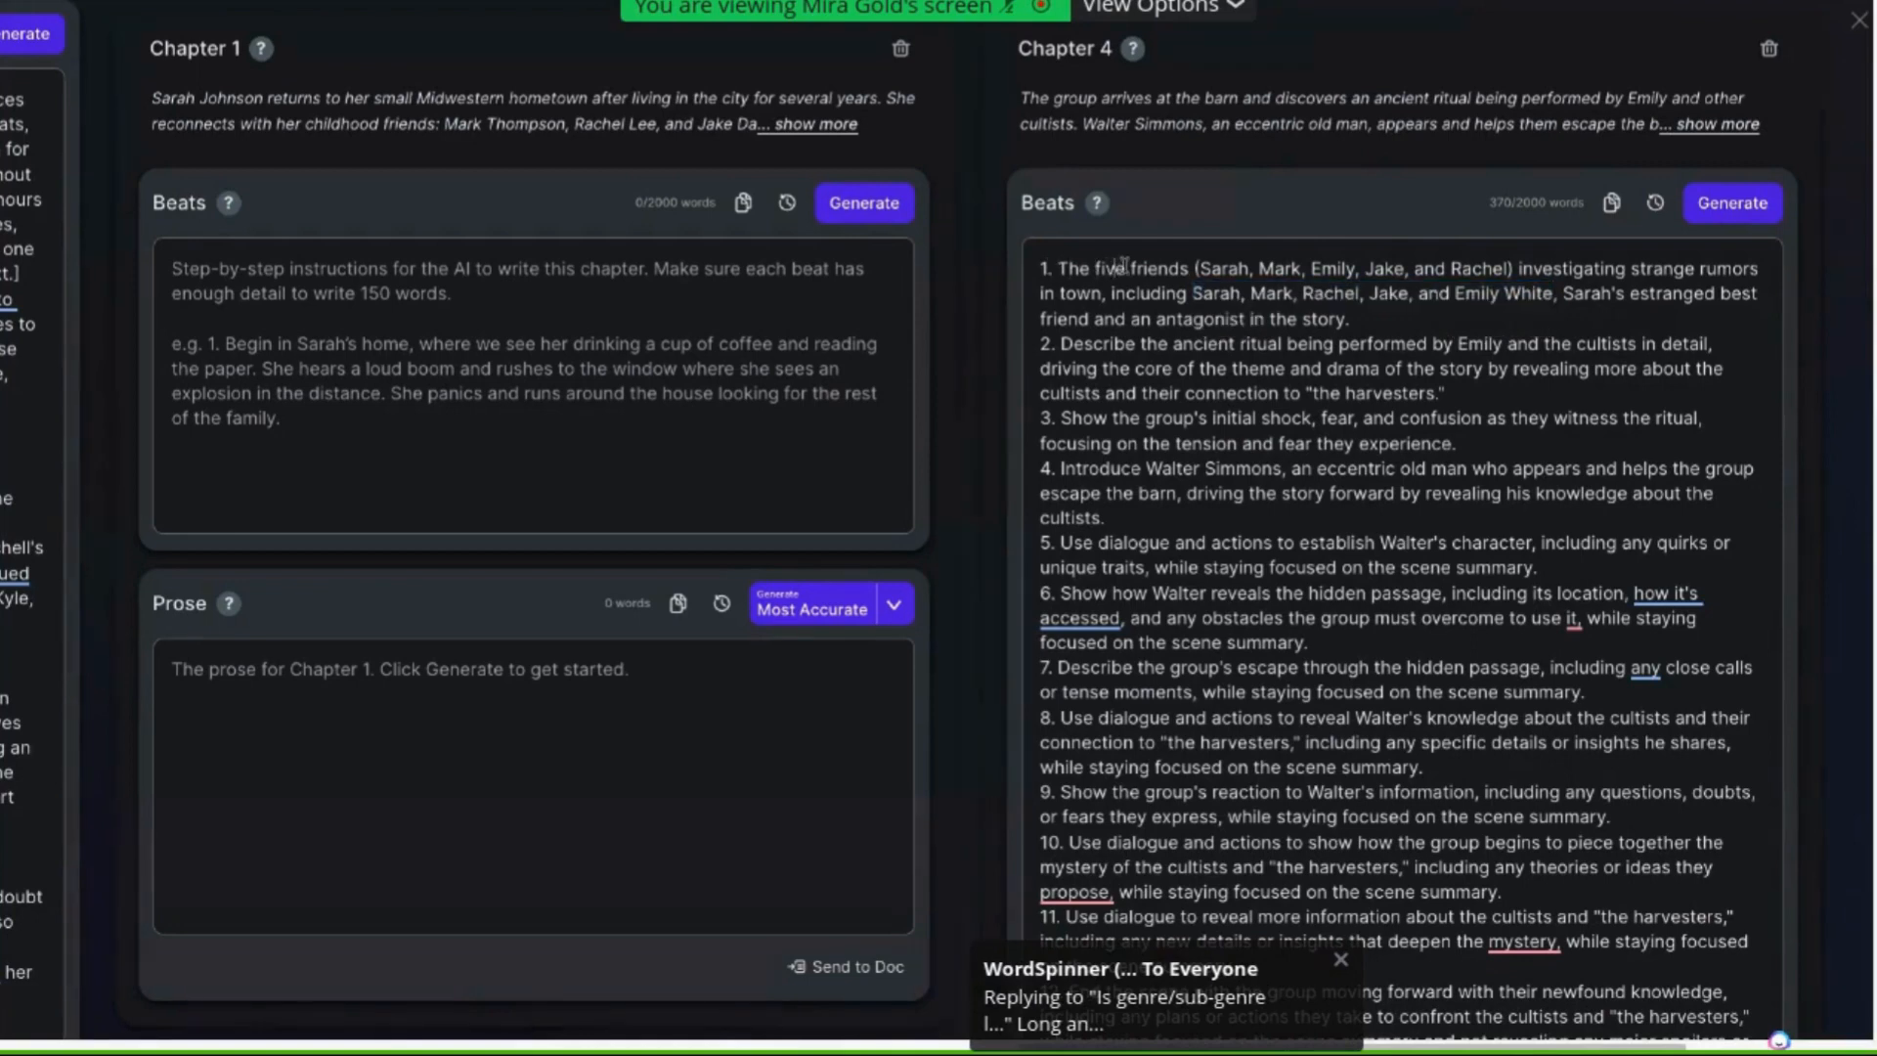
drag(1054, 266, 1189, 267)
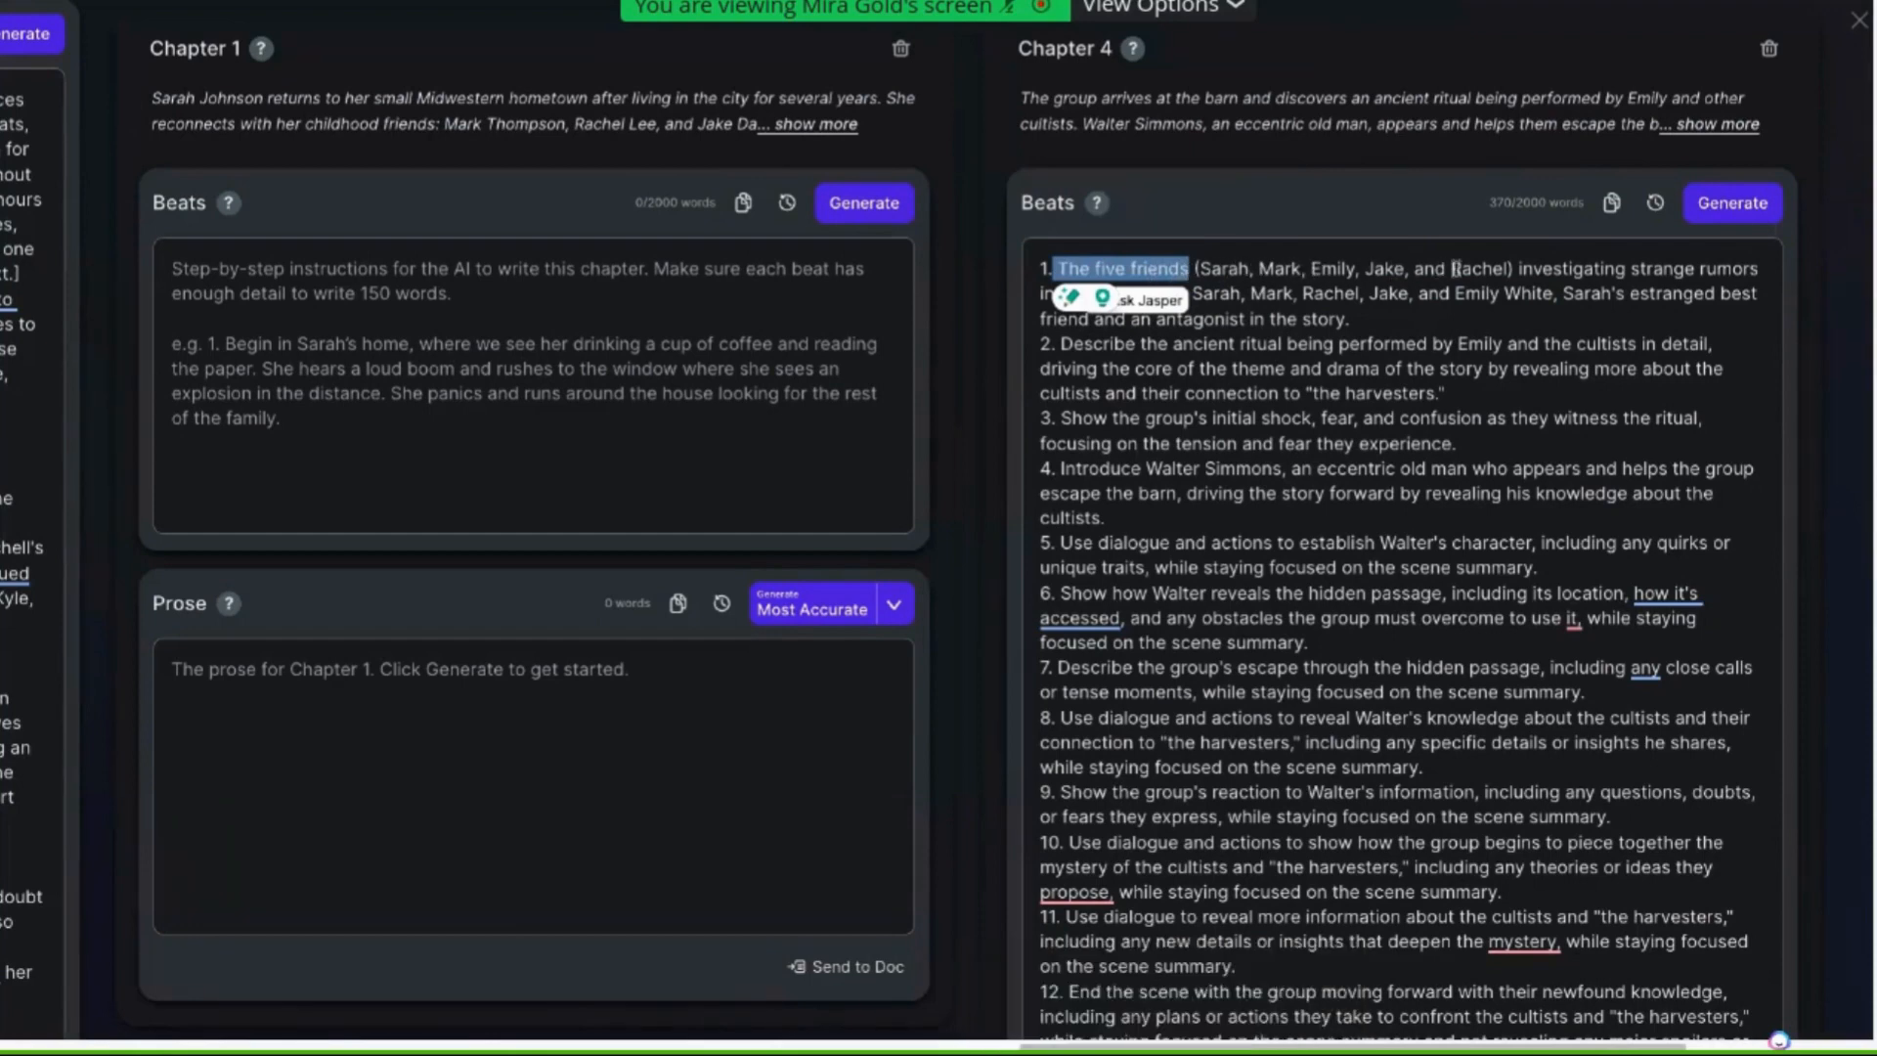
click(1707, 294)
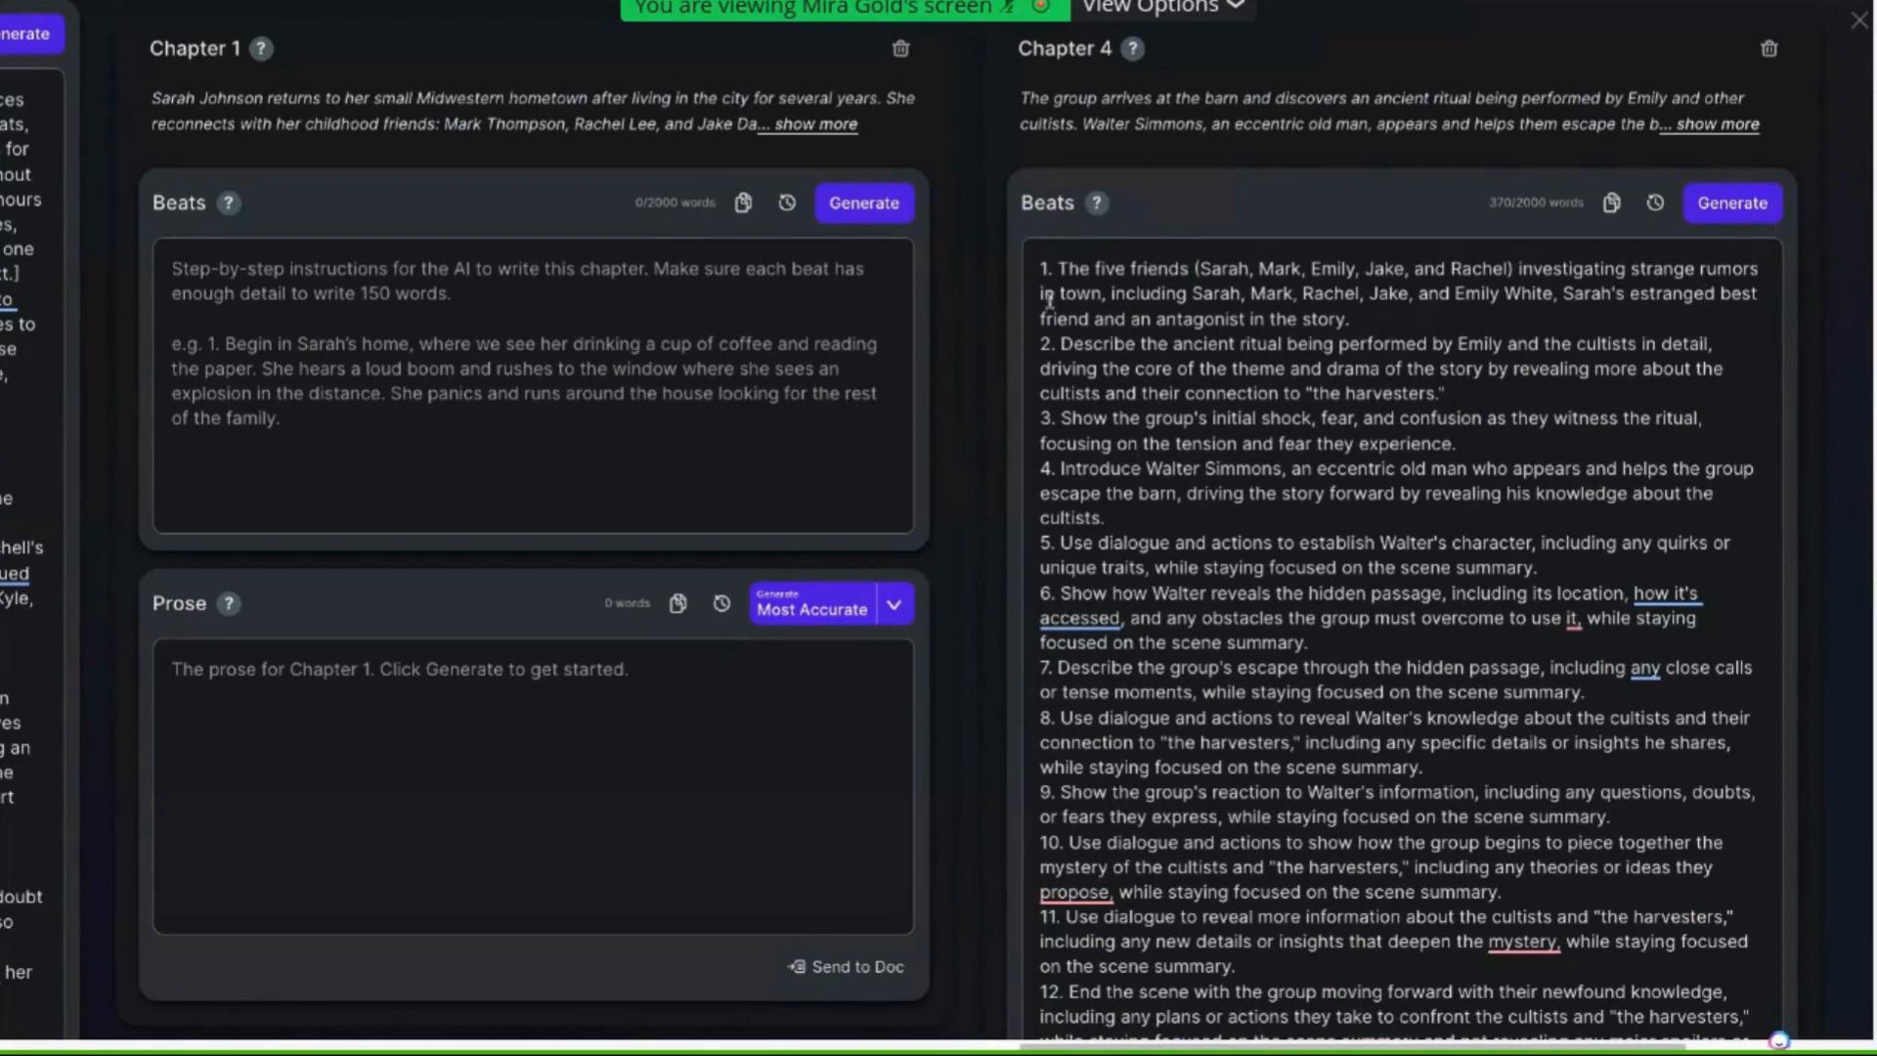
click(1626, 270)
key(BackSpace)
key(BackSpace)
key(BackSpace)
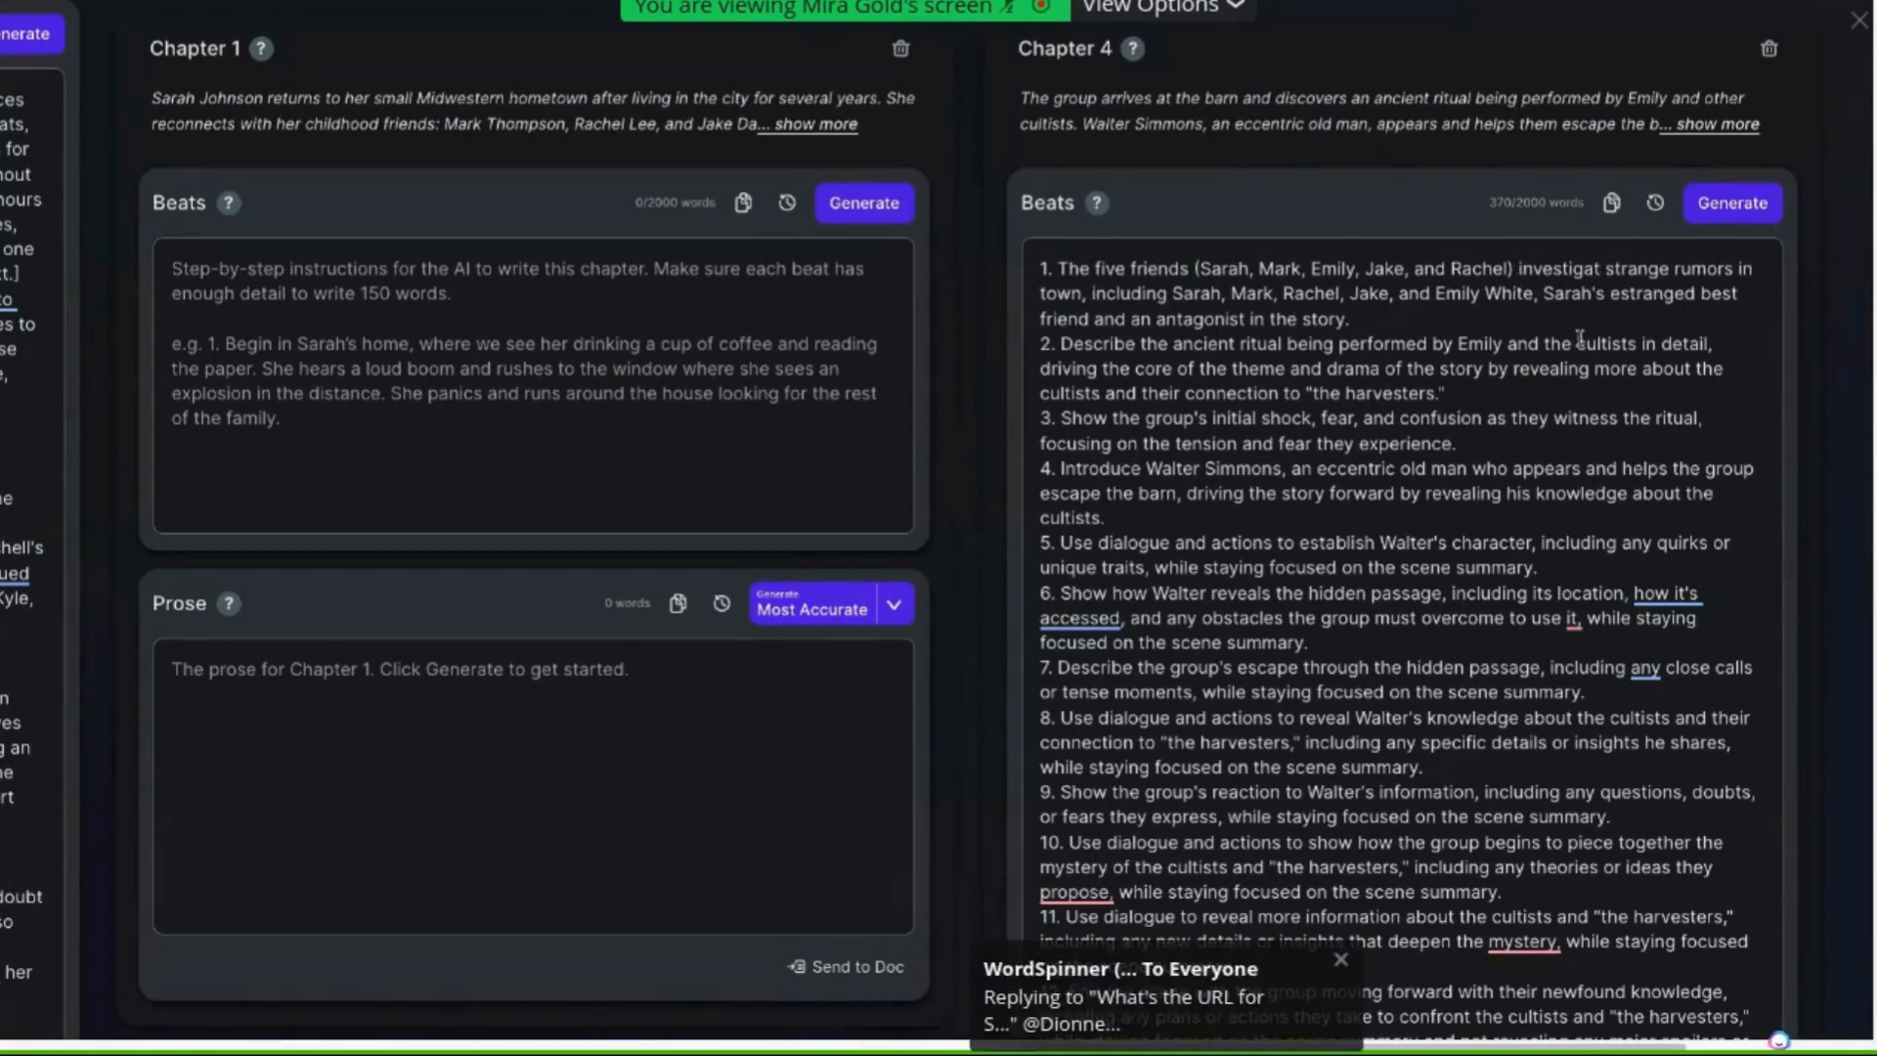
text(e)
Add "(about a spirit that sucks the soul from people lost in the woods)" after "rumors in town" in the first beat
click(1081, 293)
text((about)
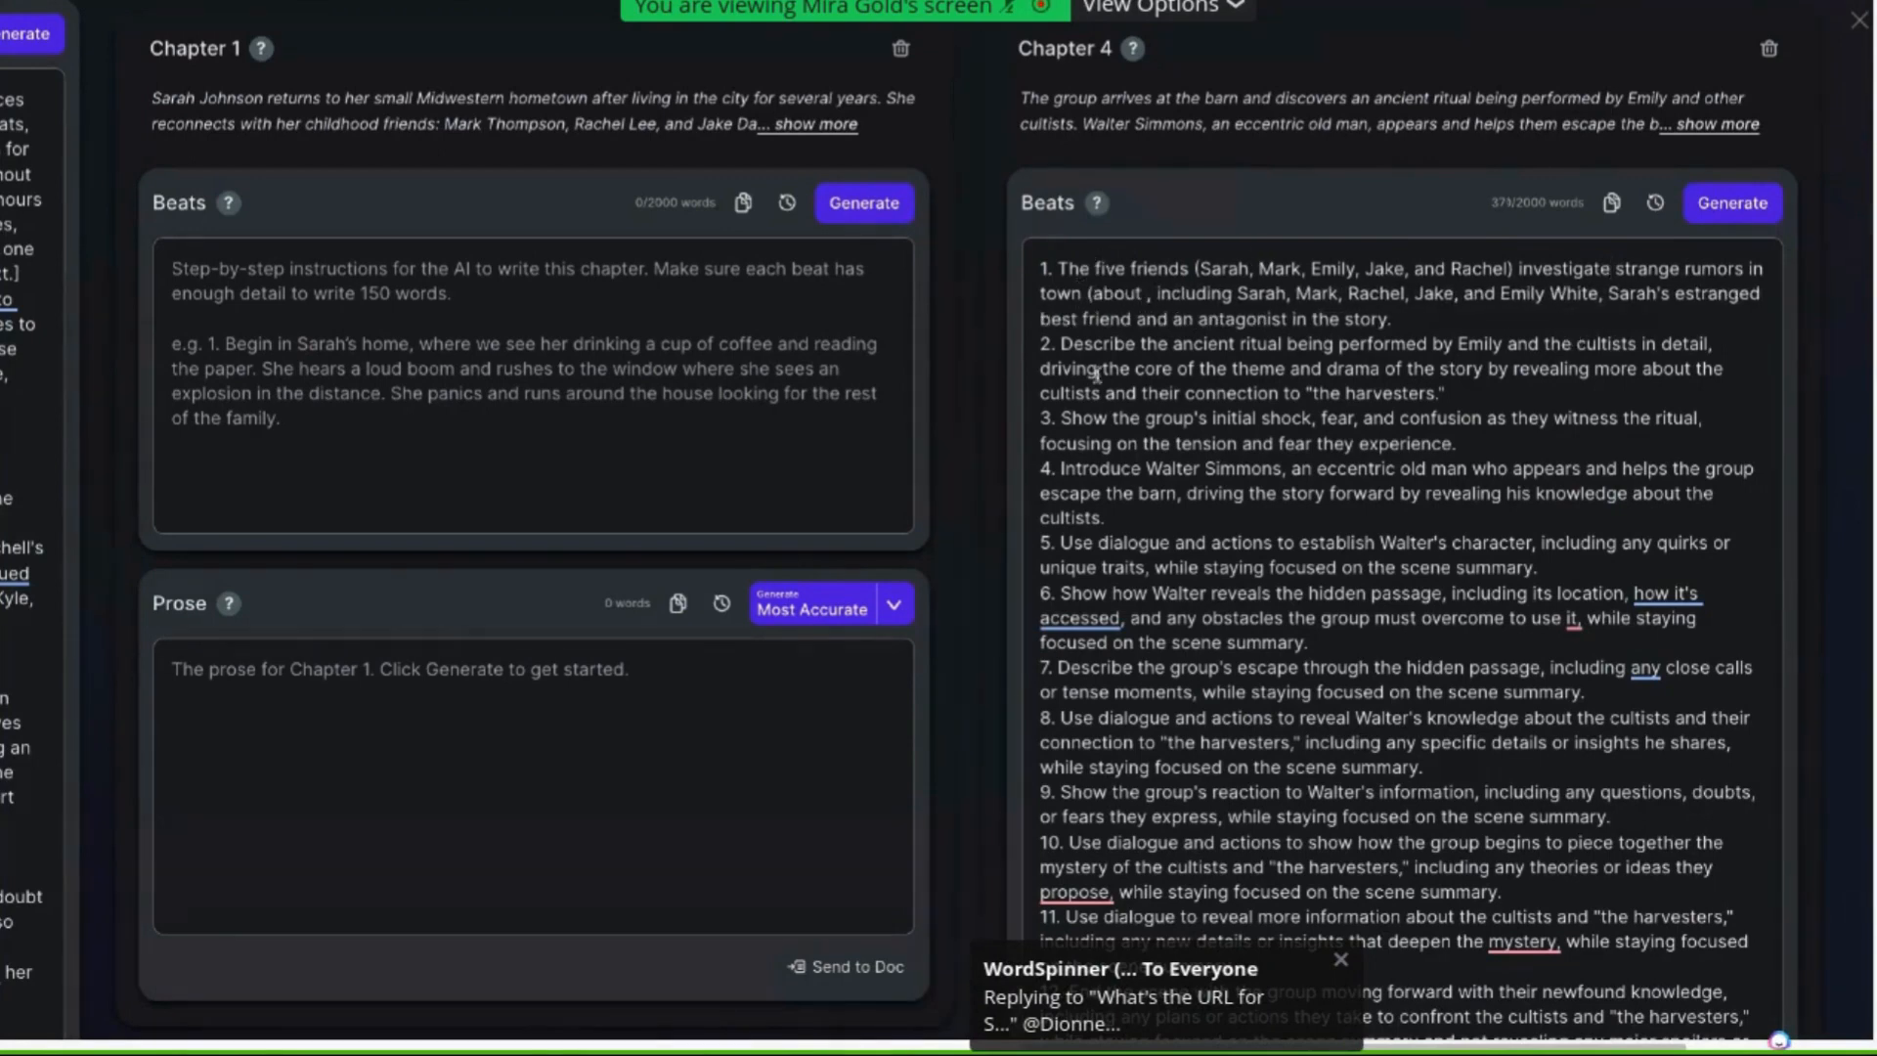
text( a)
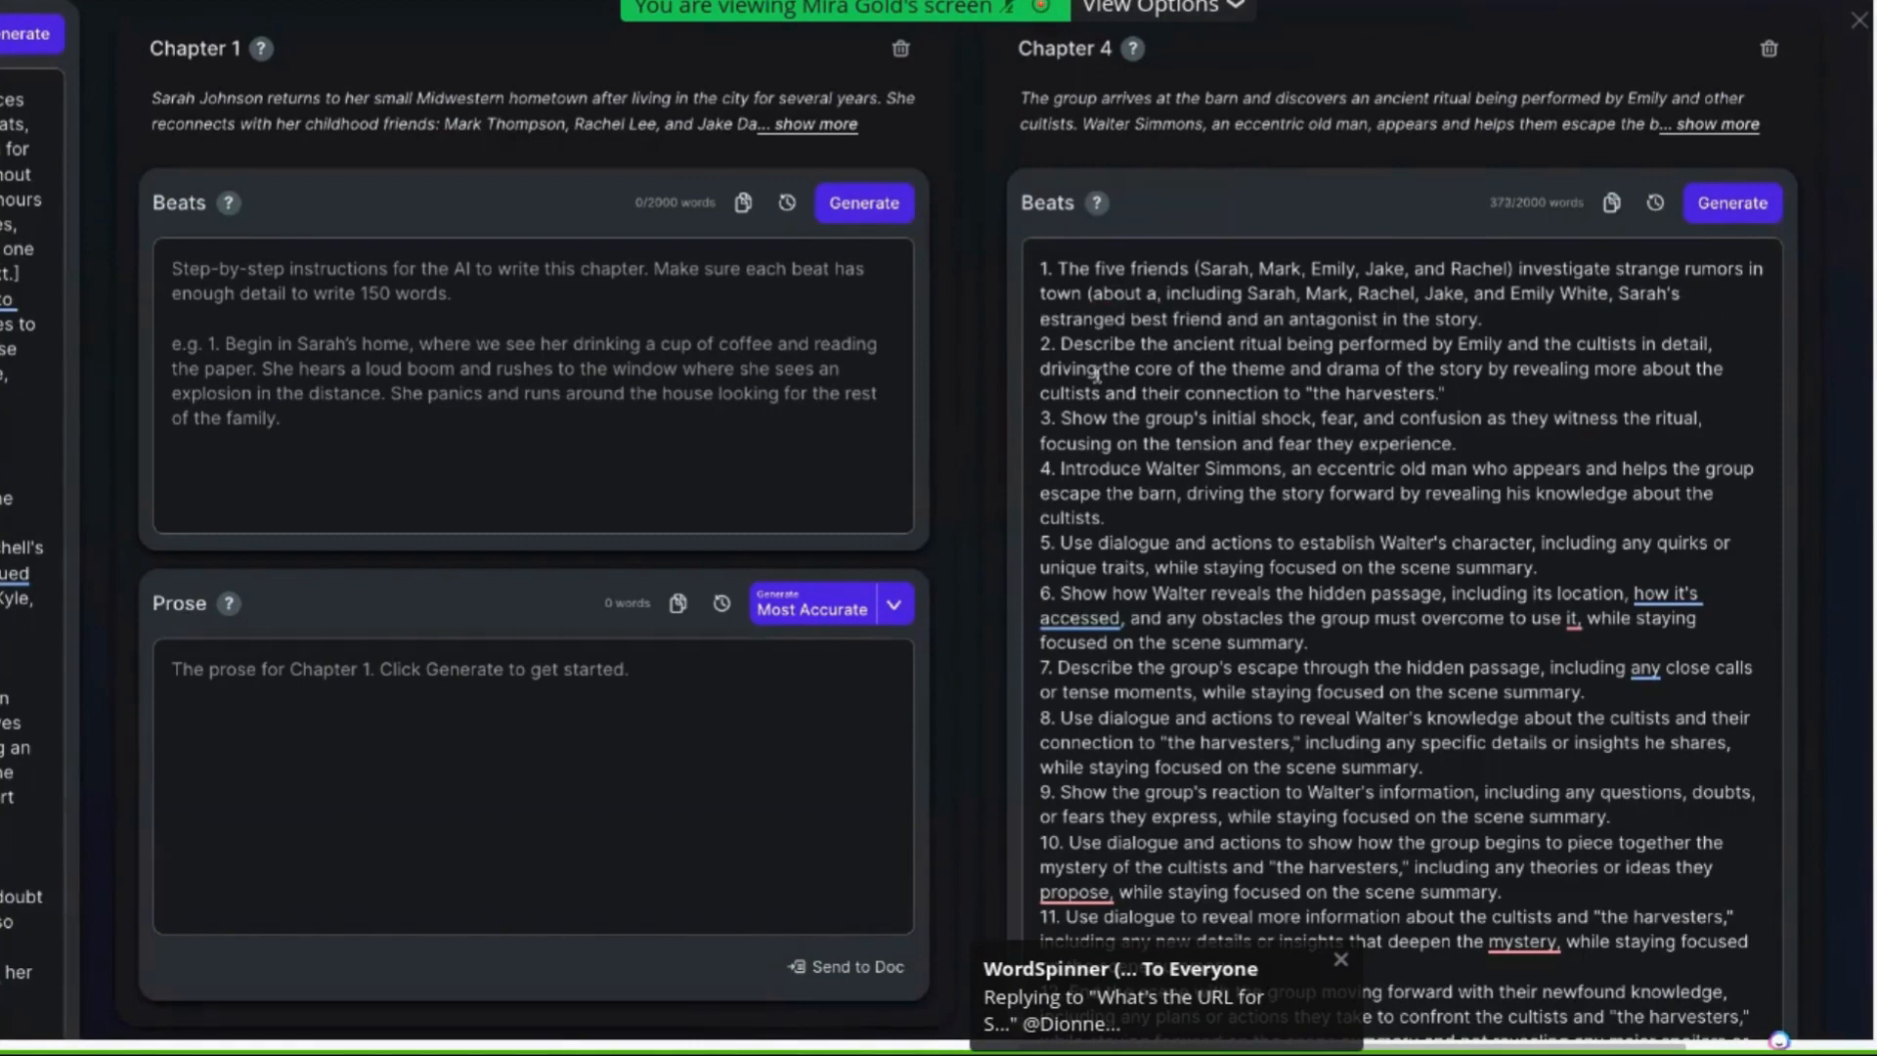
text( spirit)
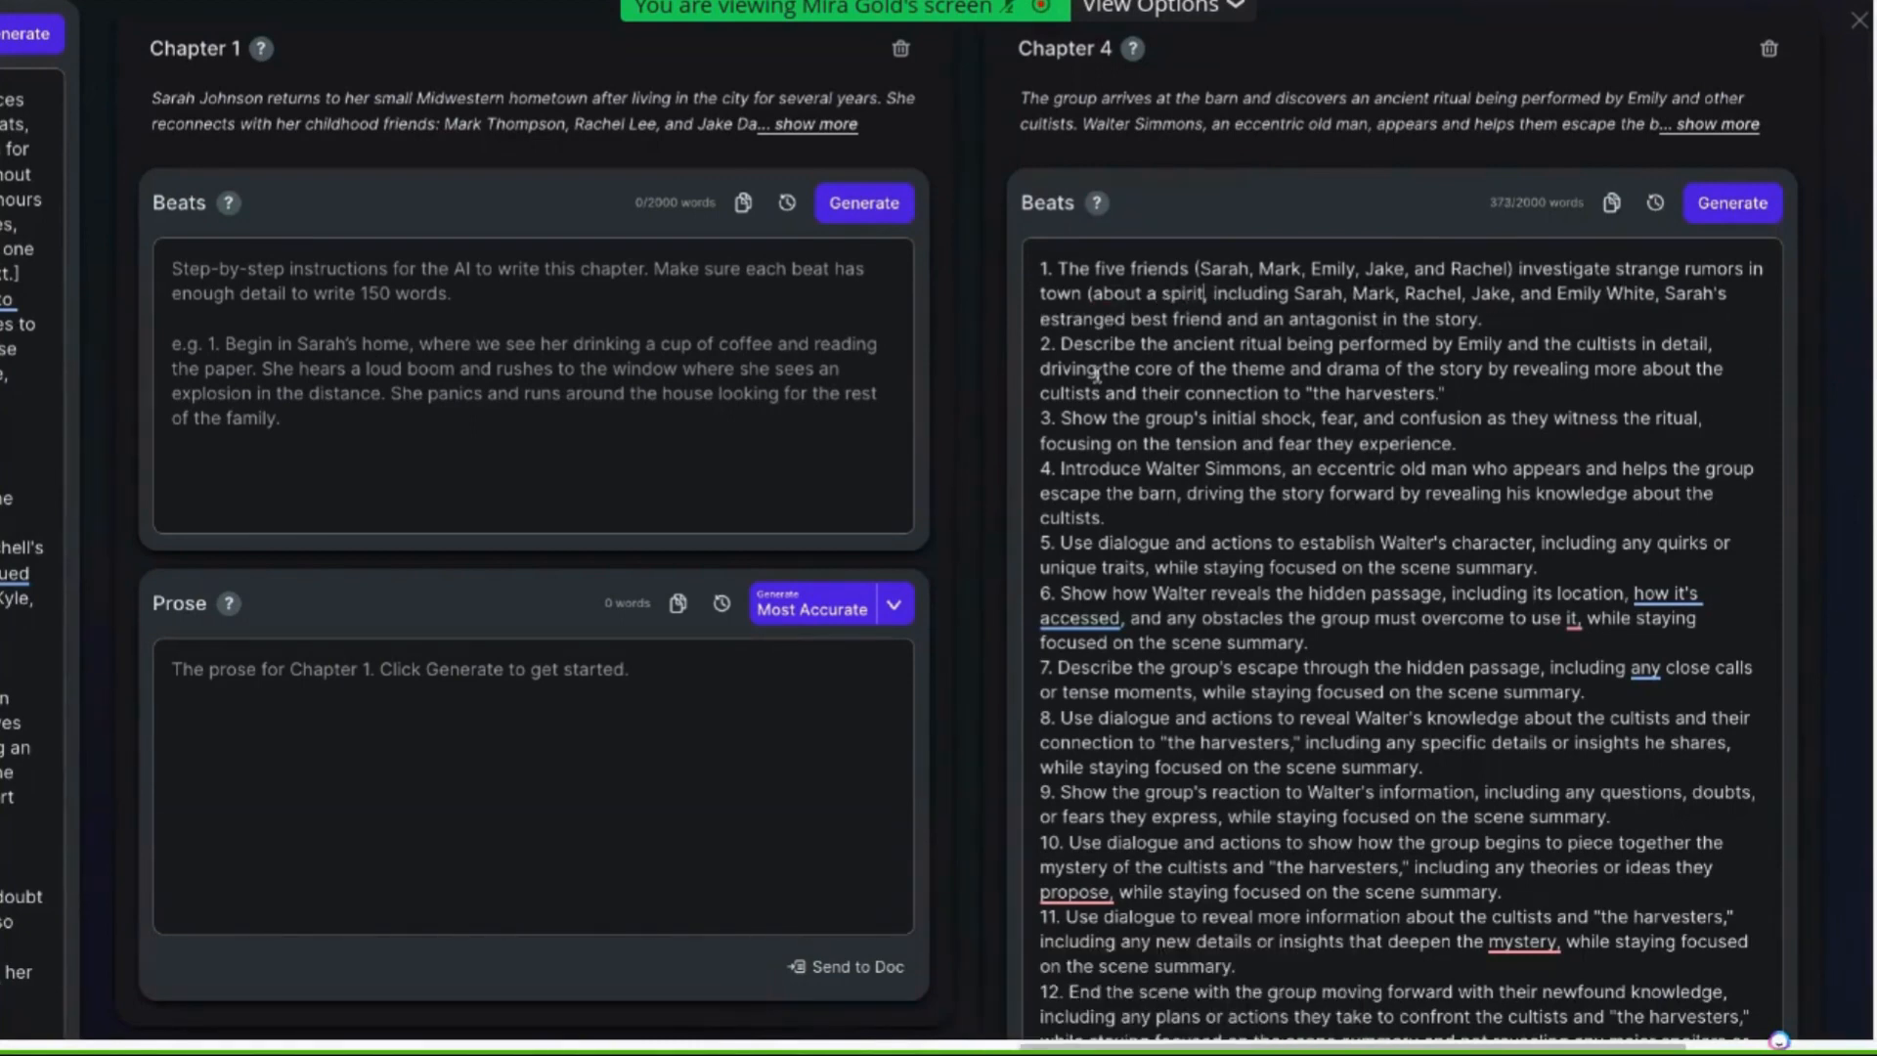
text( that sucks t)
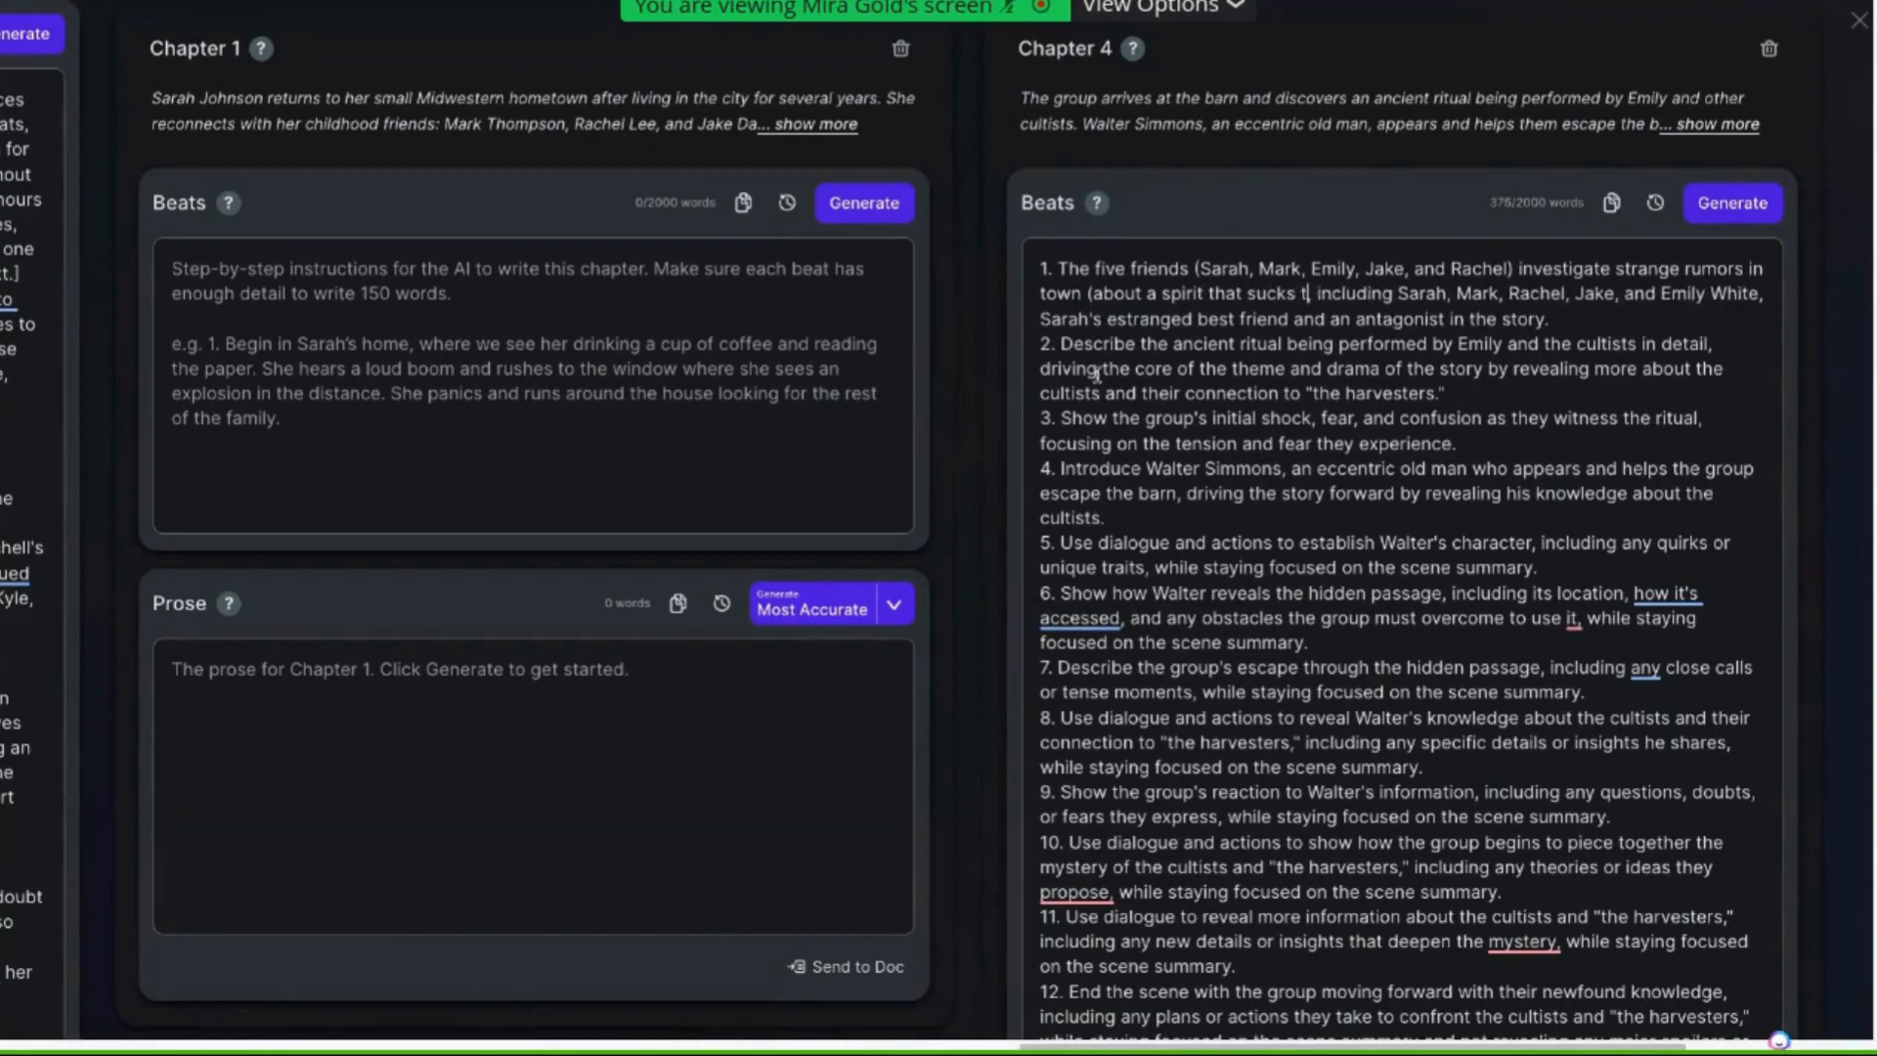
text(he soul from)
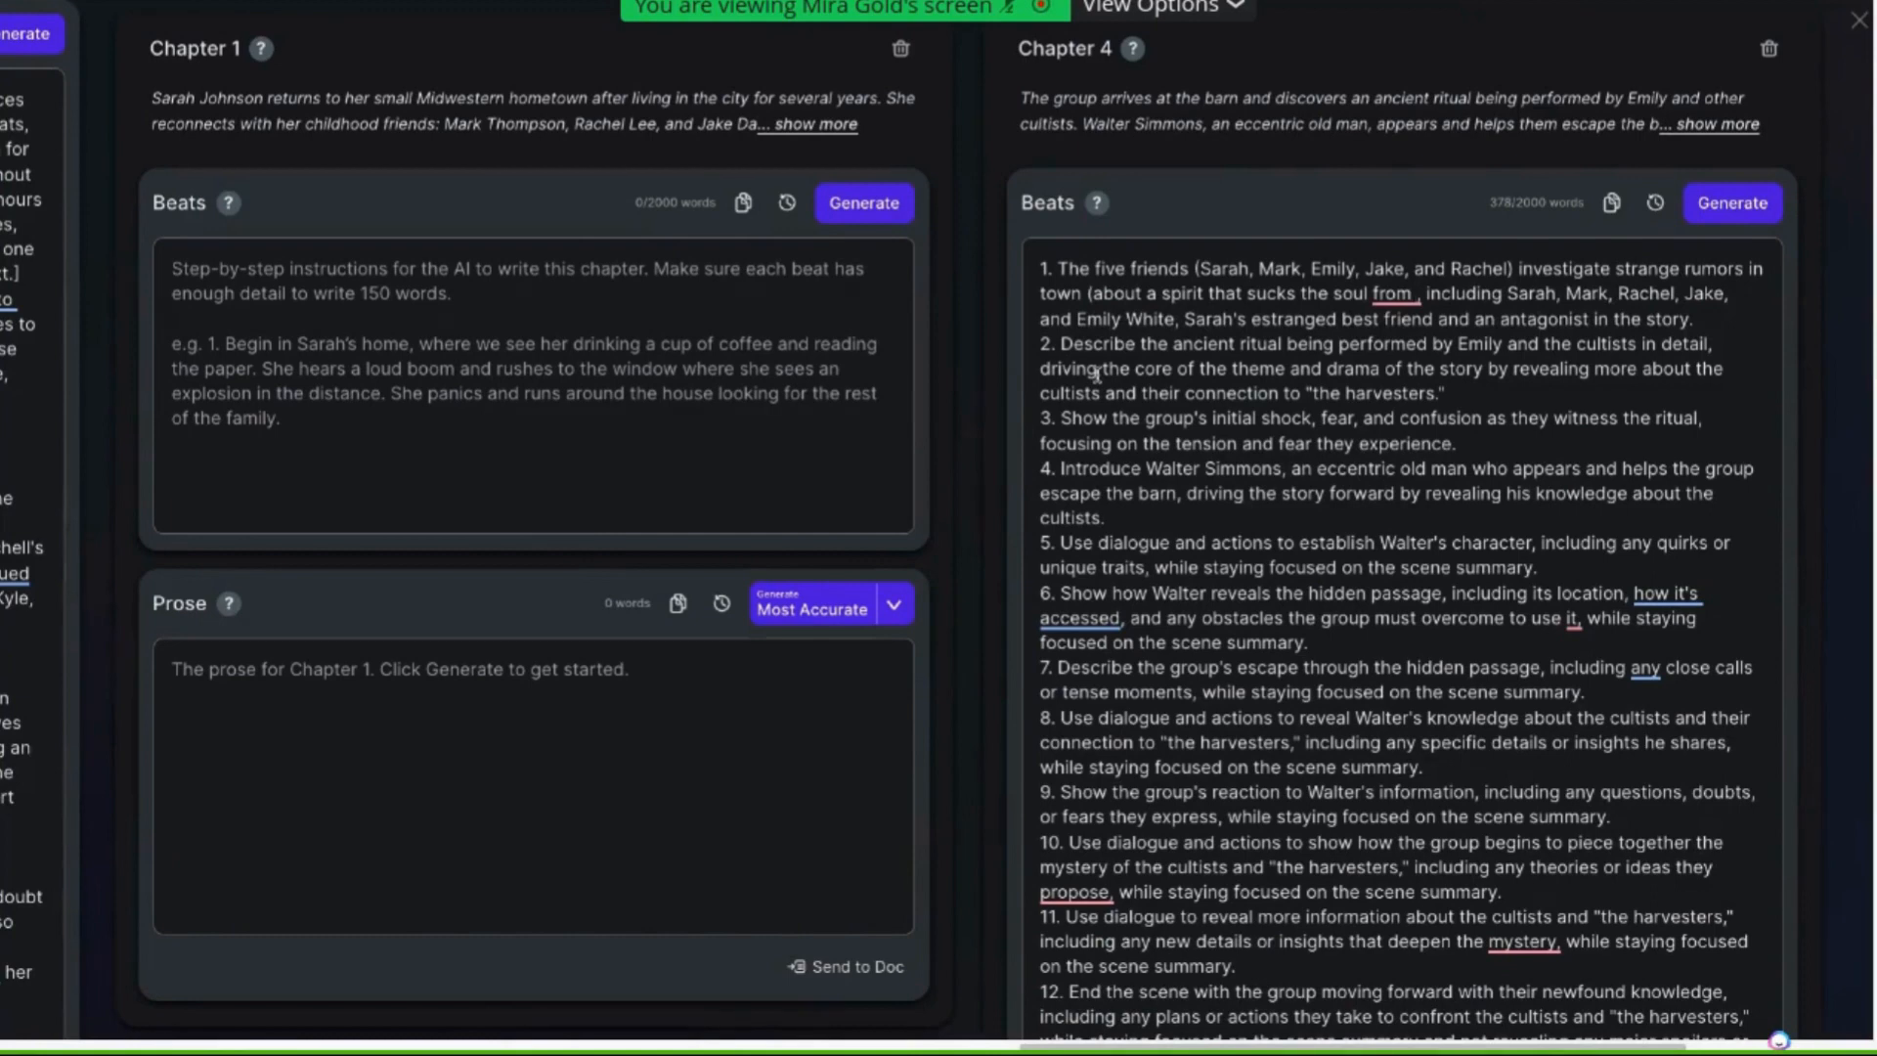
text( people lost)
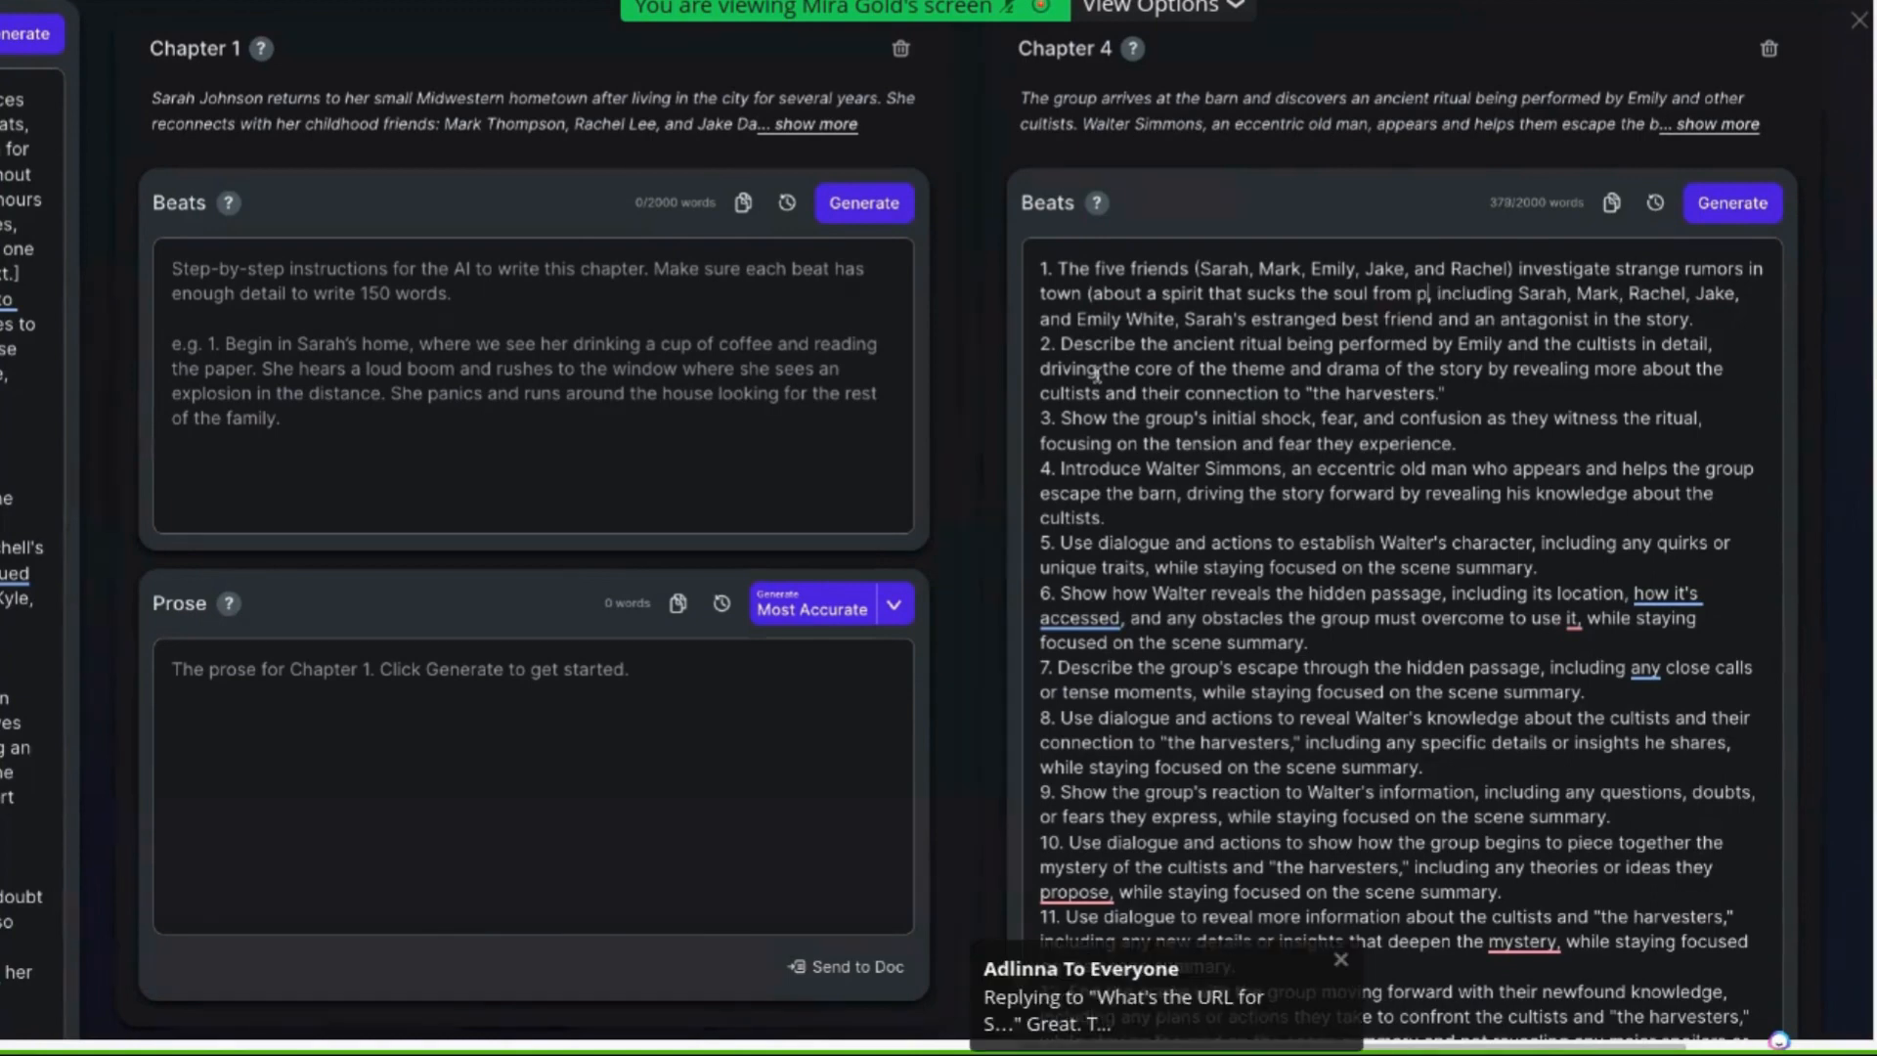
text( in the woods)
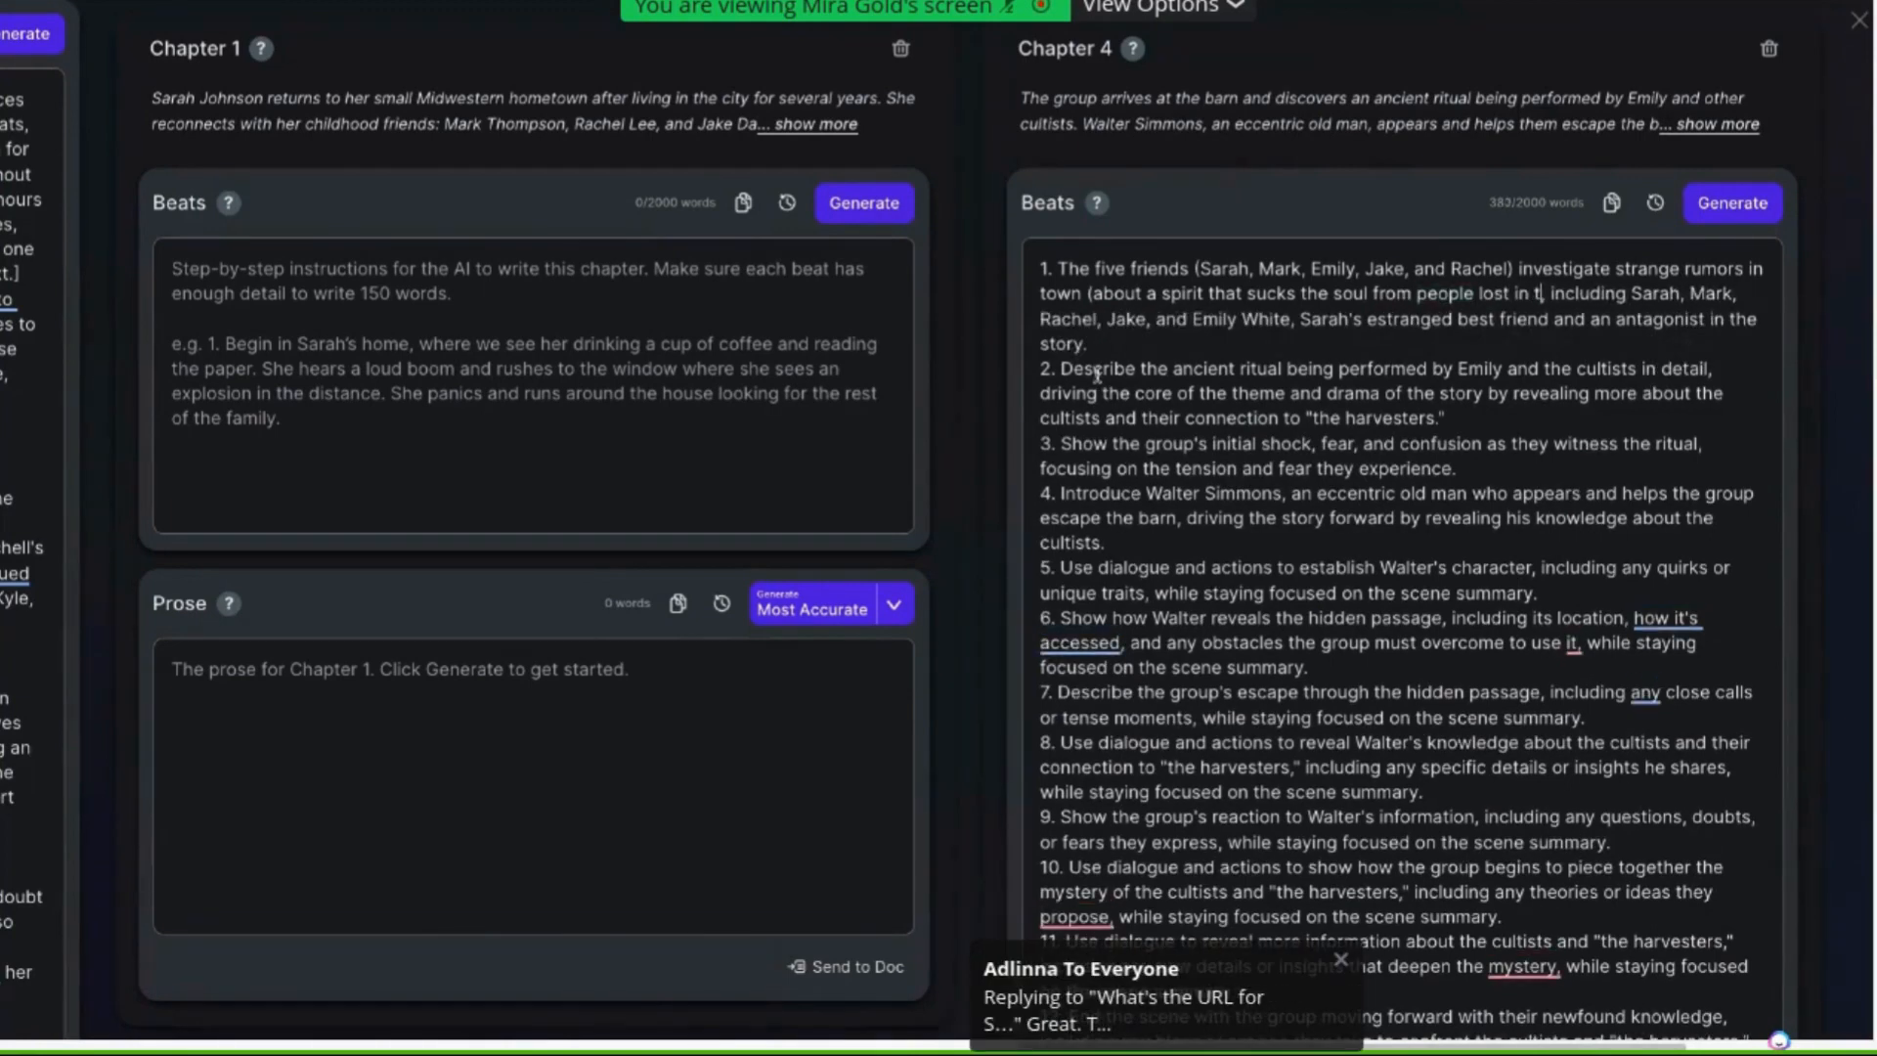
text())
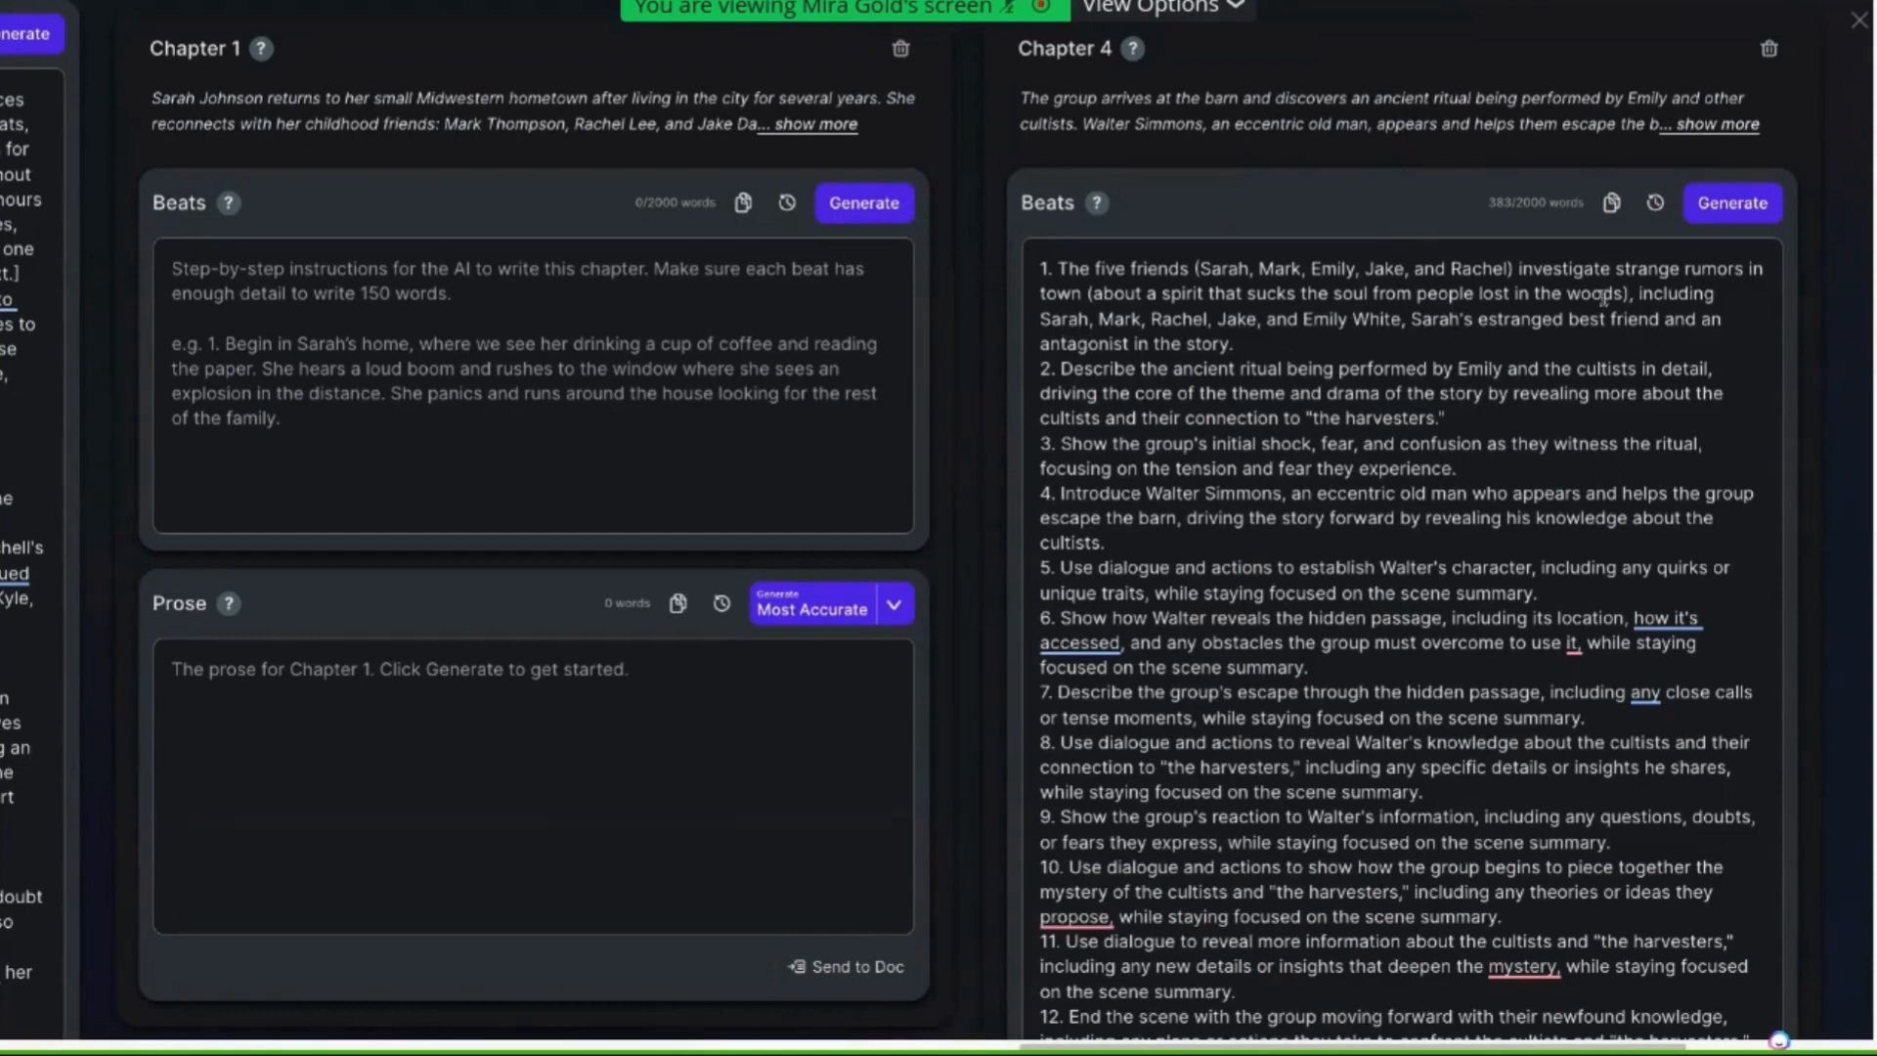
Review the first beat's name list and Emily's antagonist description in the Characters field
drag(1039, 319, 1404, 320)
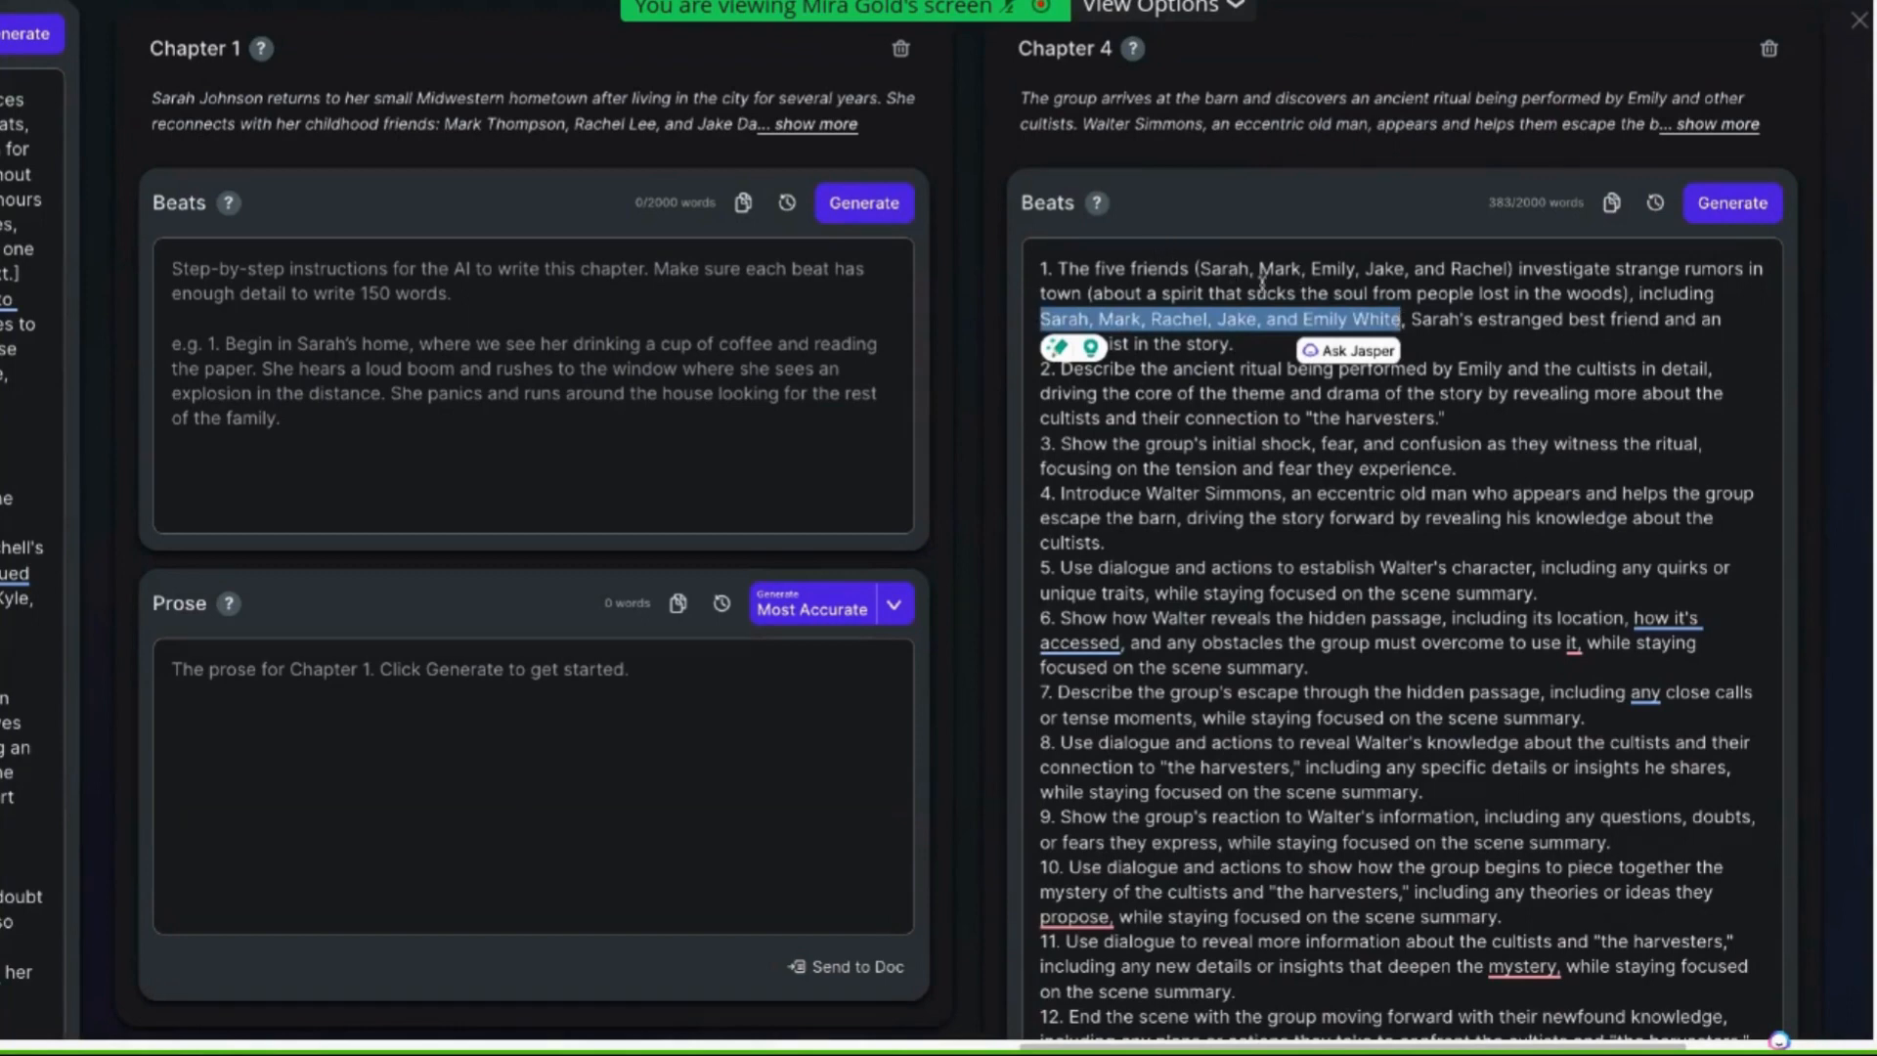
drag(1213, 268, 1484, 270)
click(1486, 336)
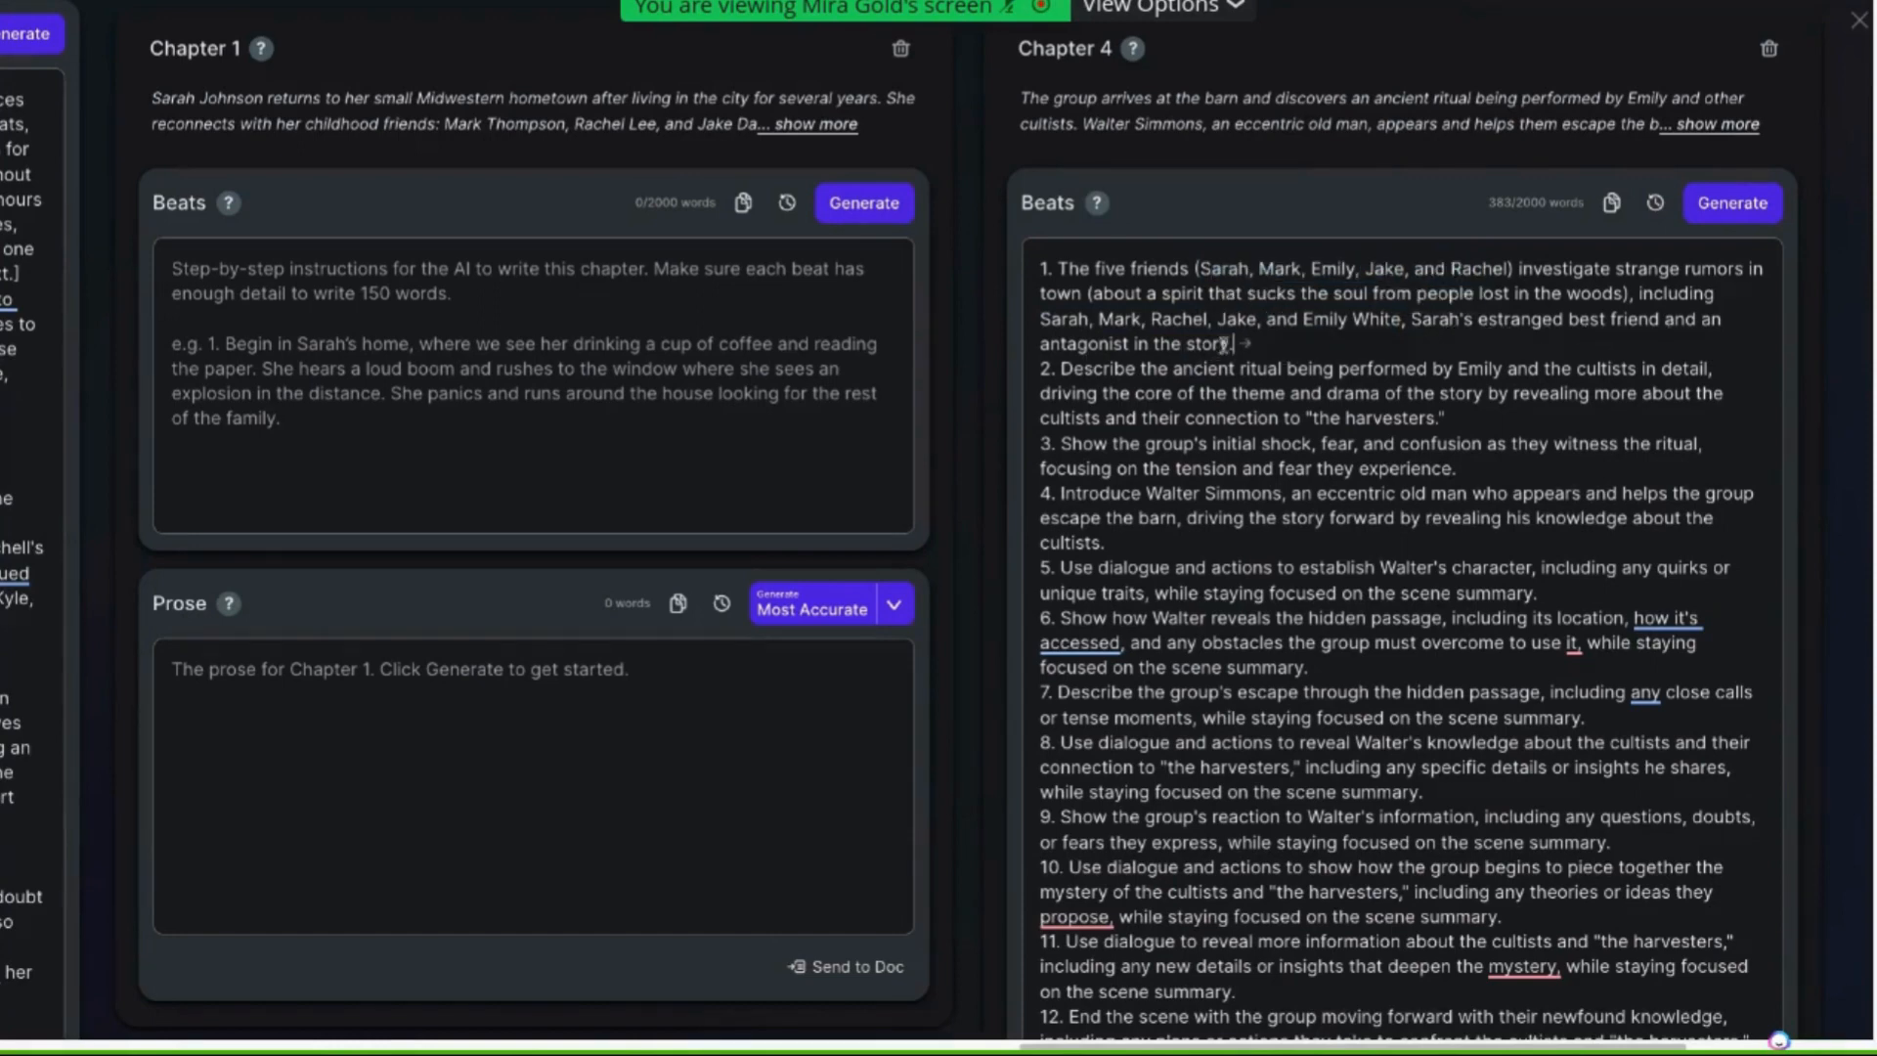
drag(1227, 343, 1404, 318)
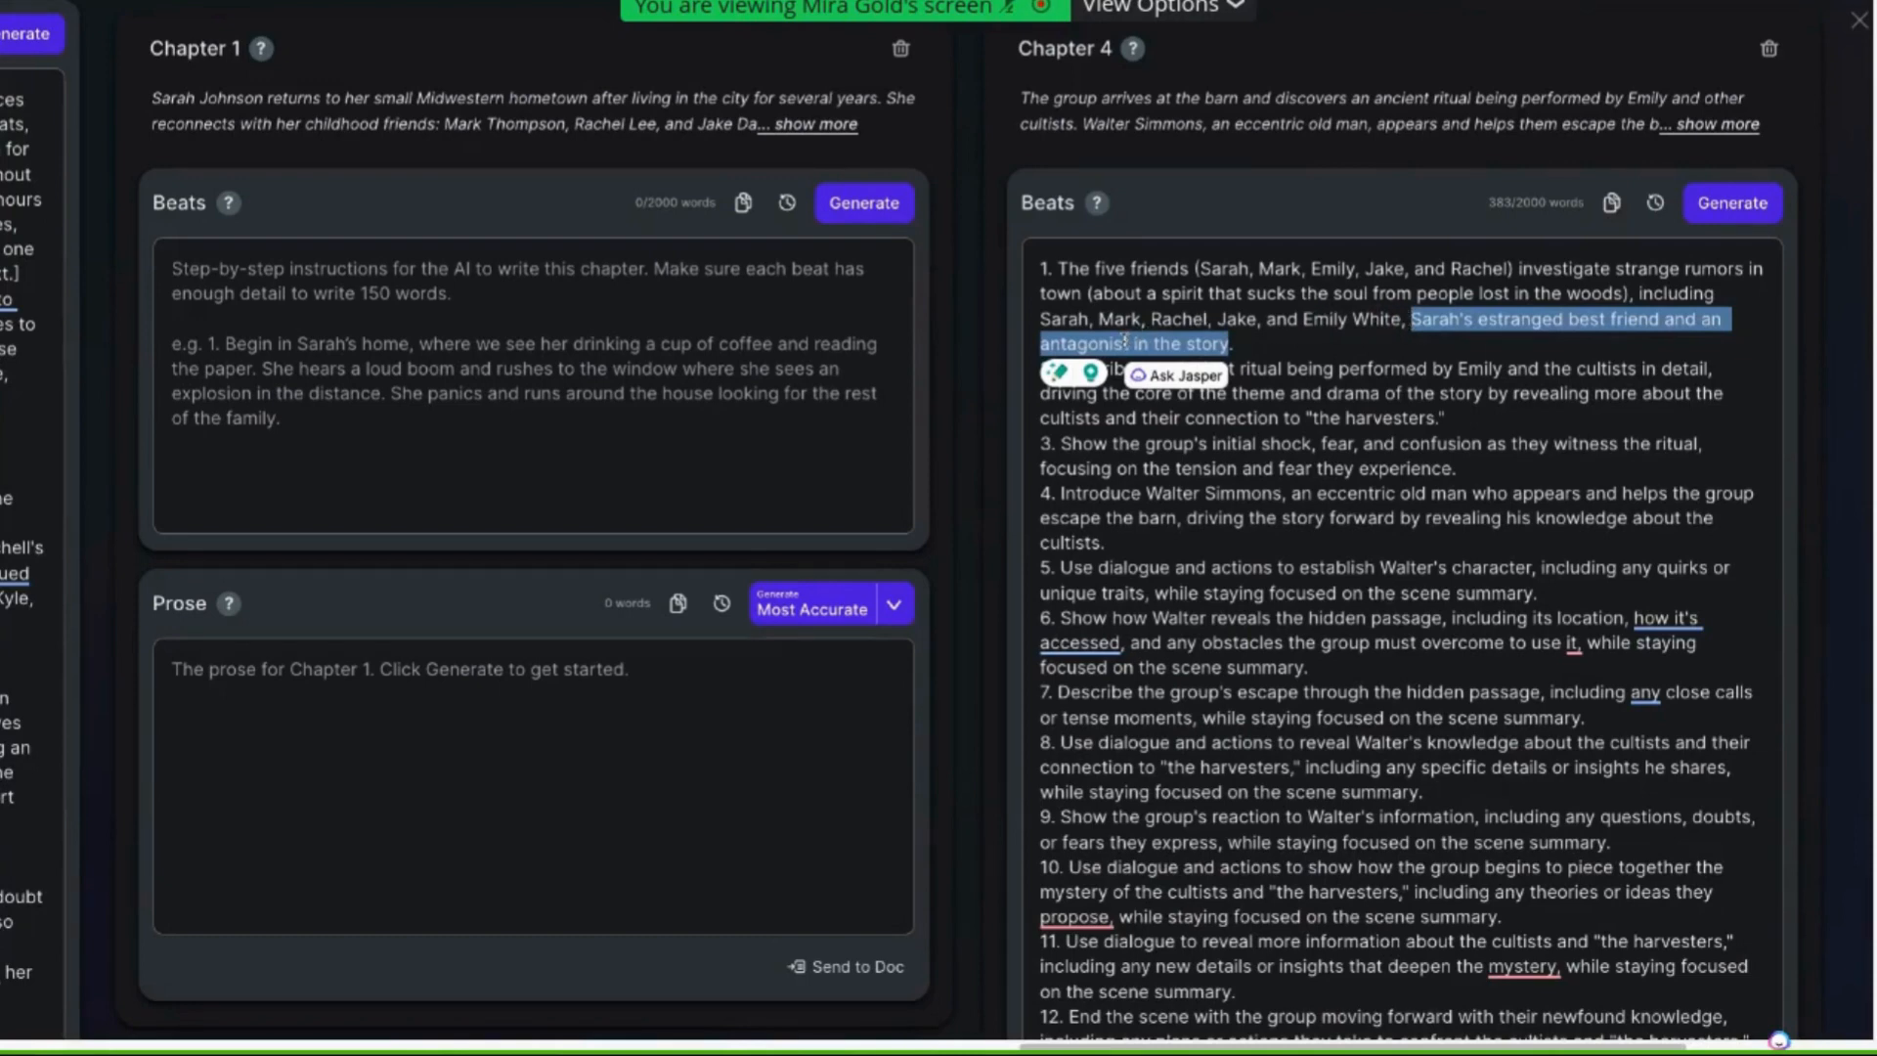
click(1185, 518)
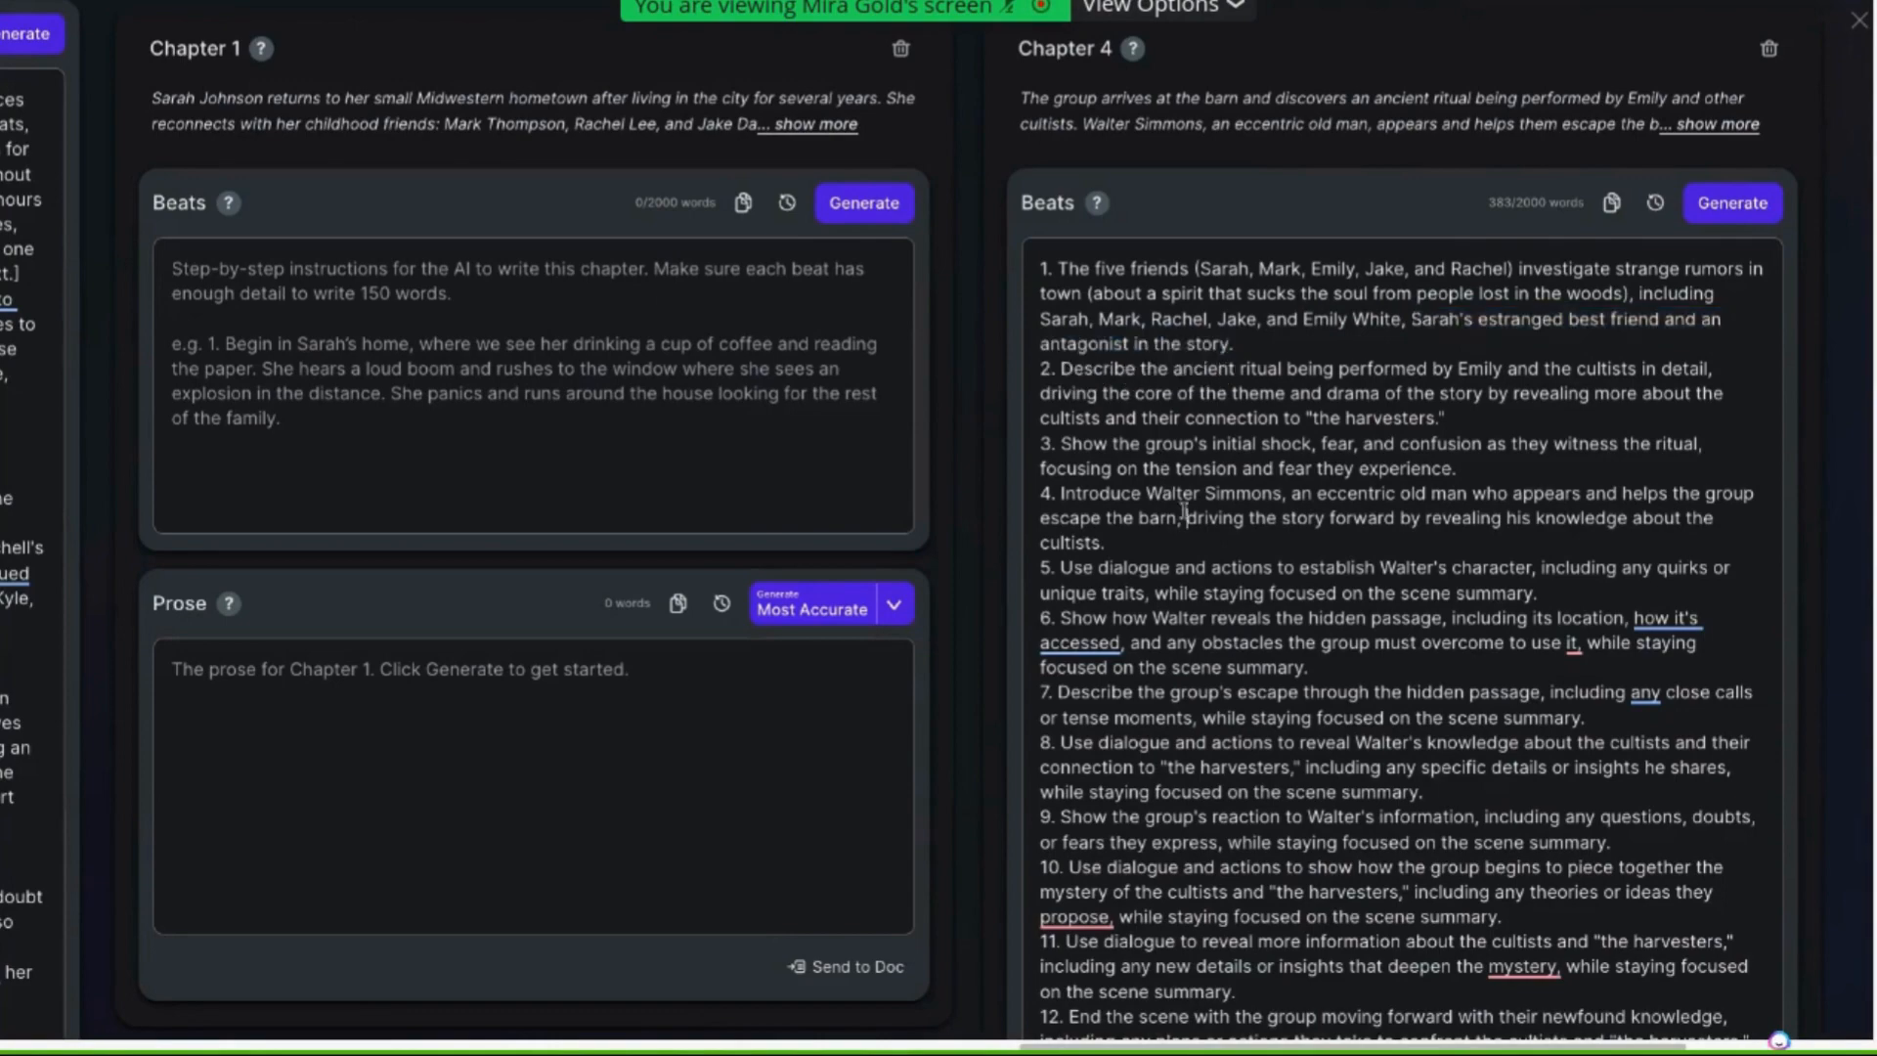
scroll(689, 349, left, 12)
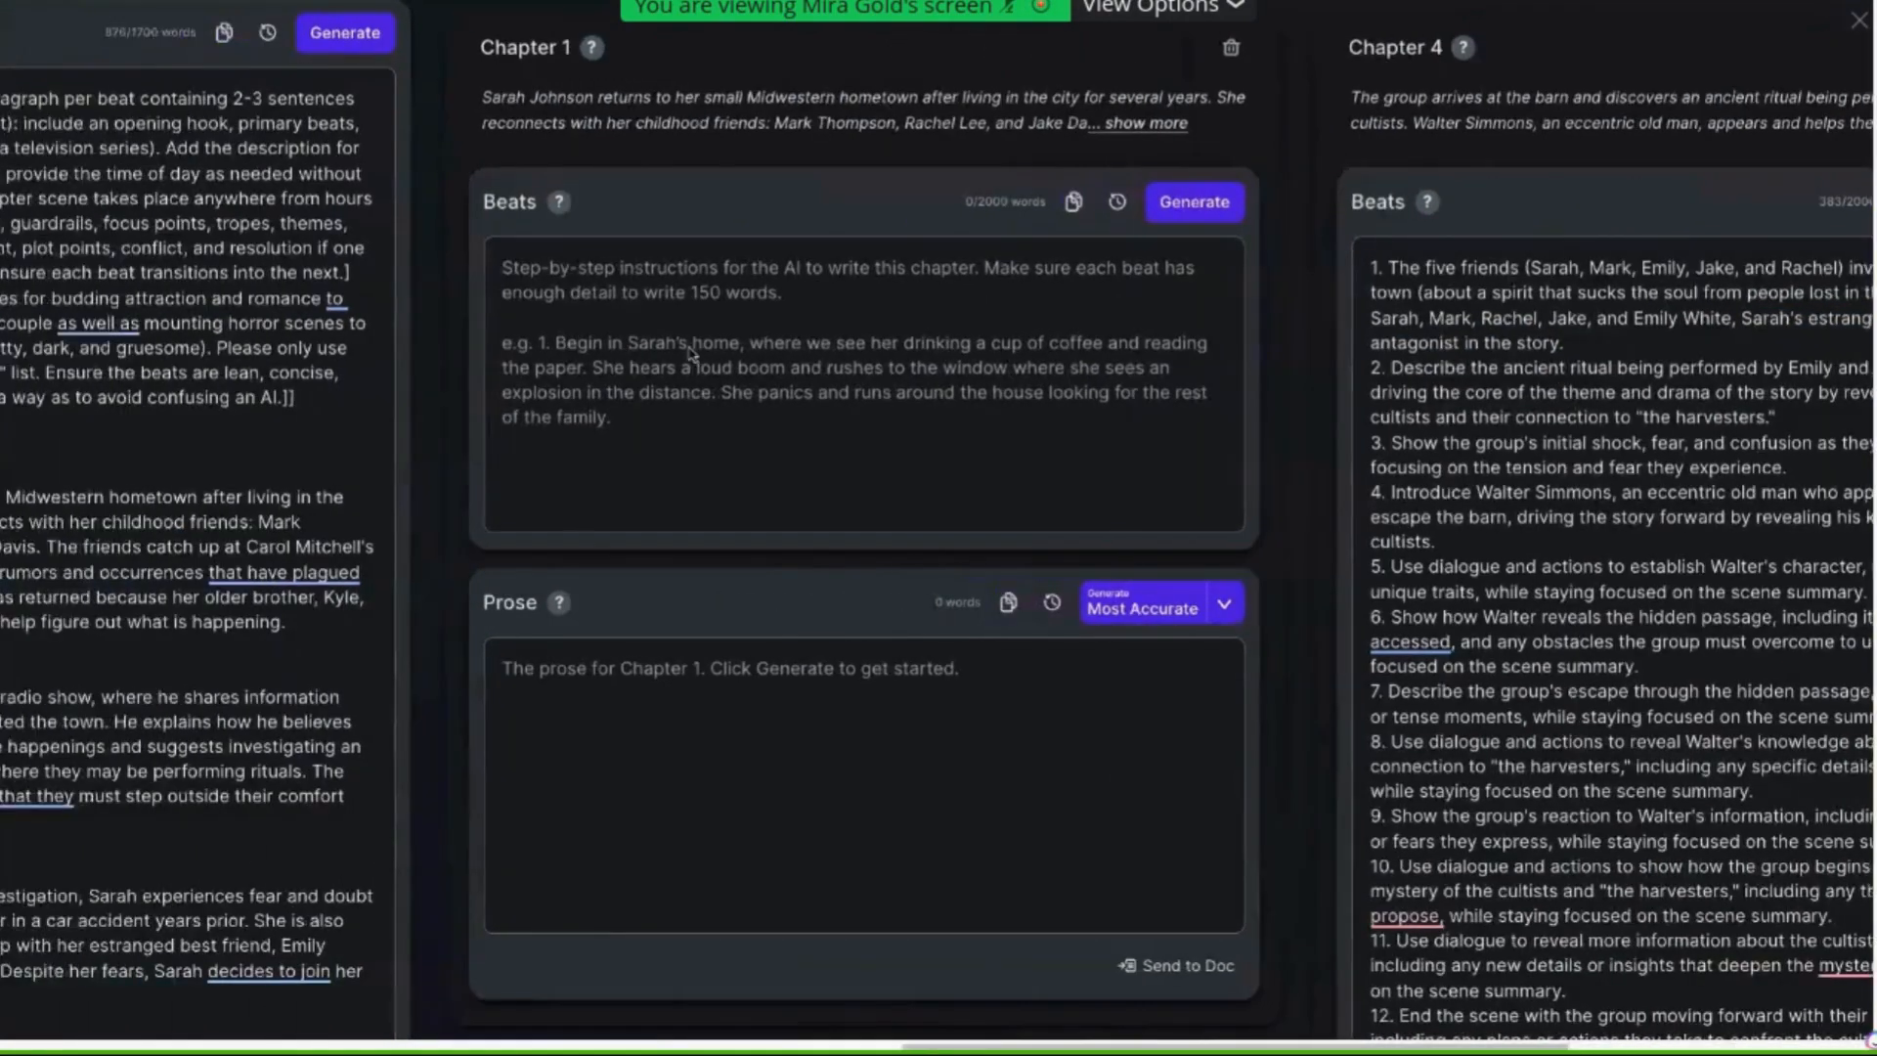
scroll(689, 349, left, 4)
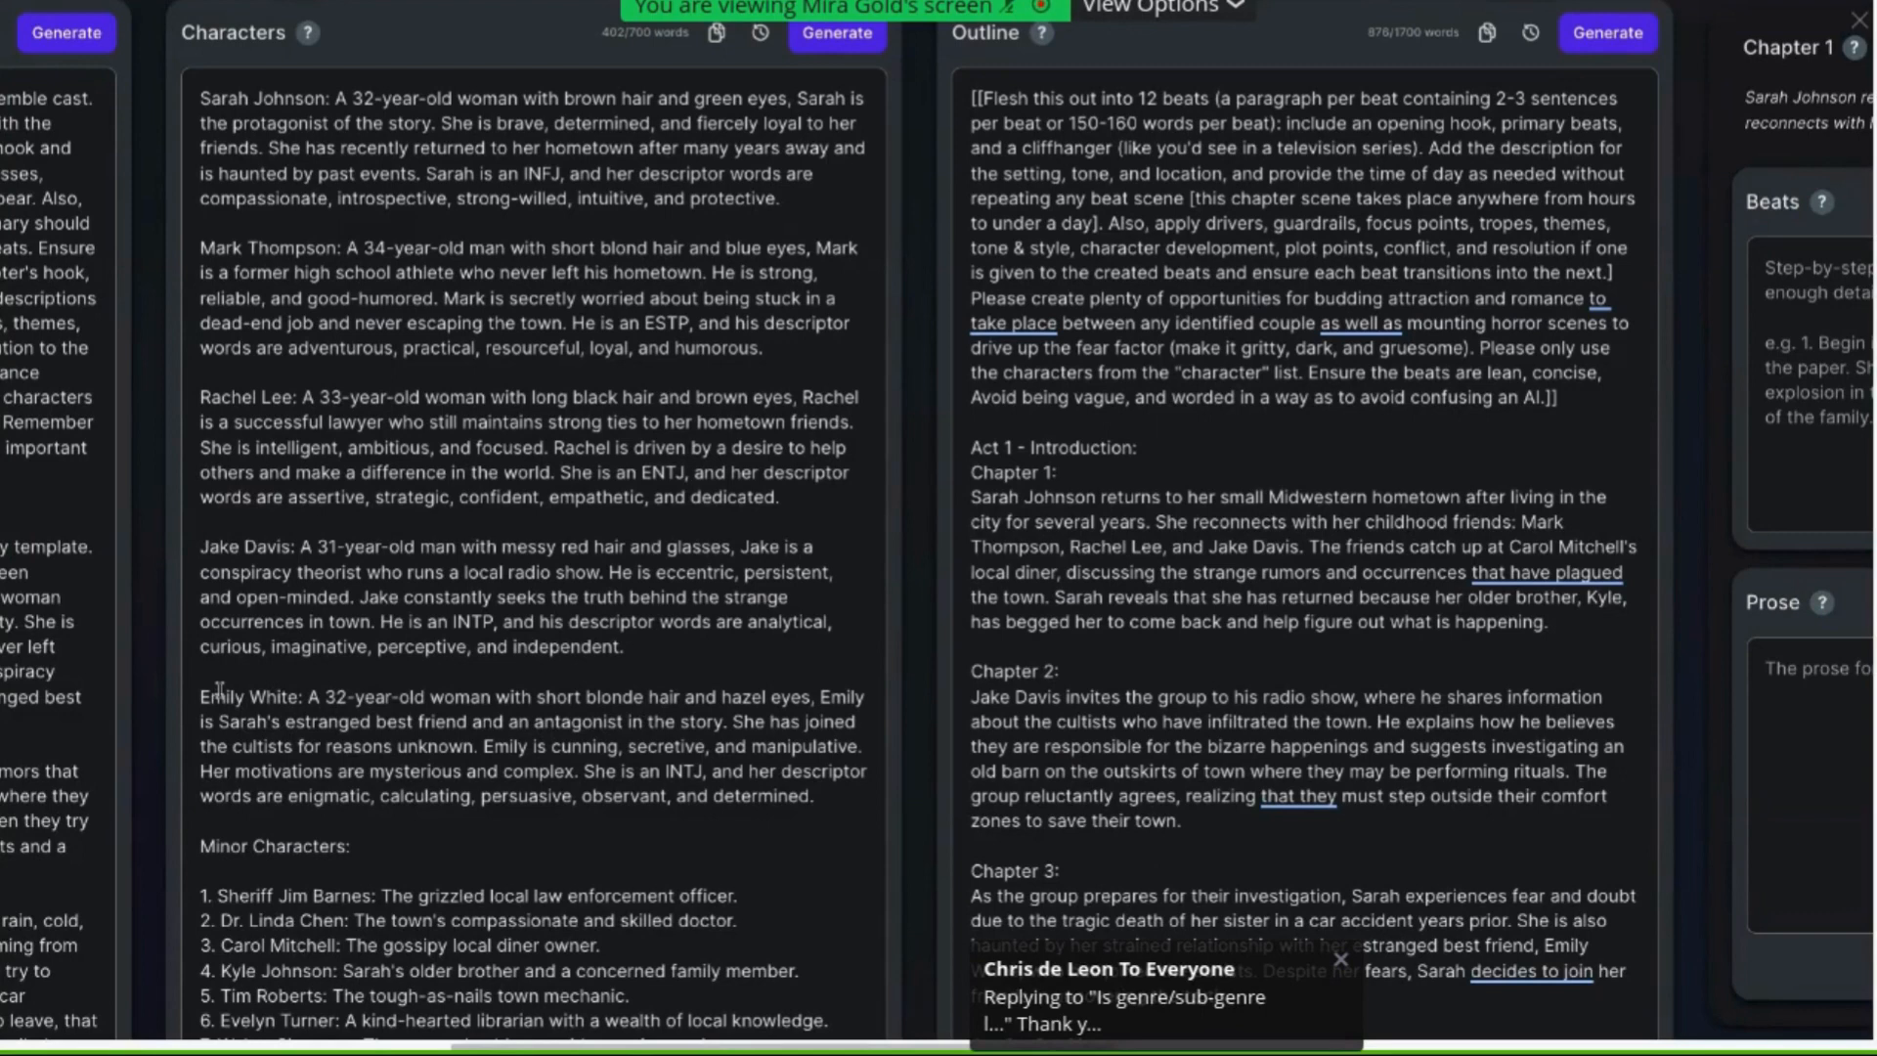
double_click(533, 721)
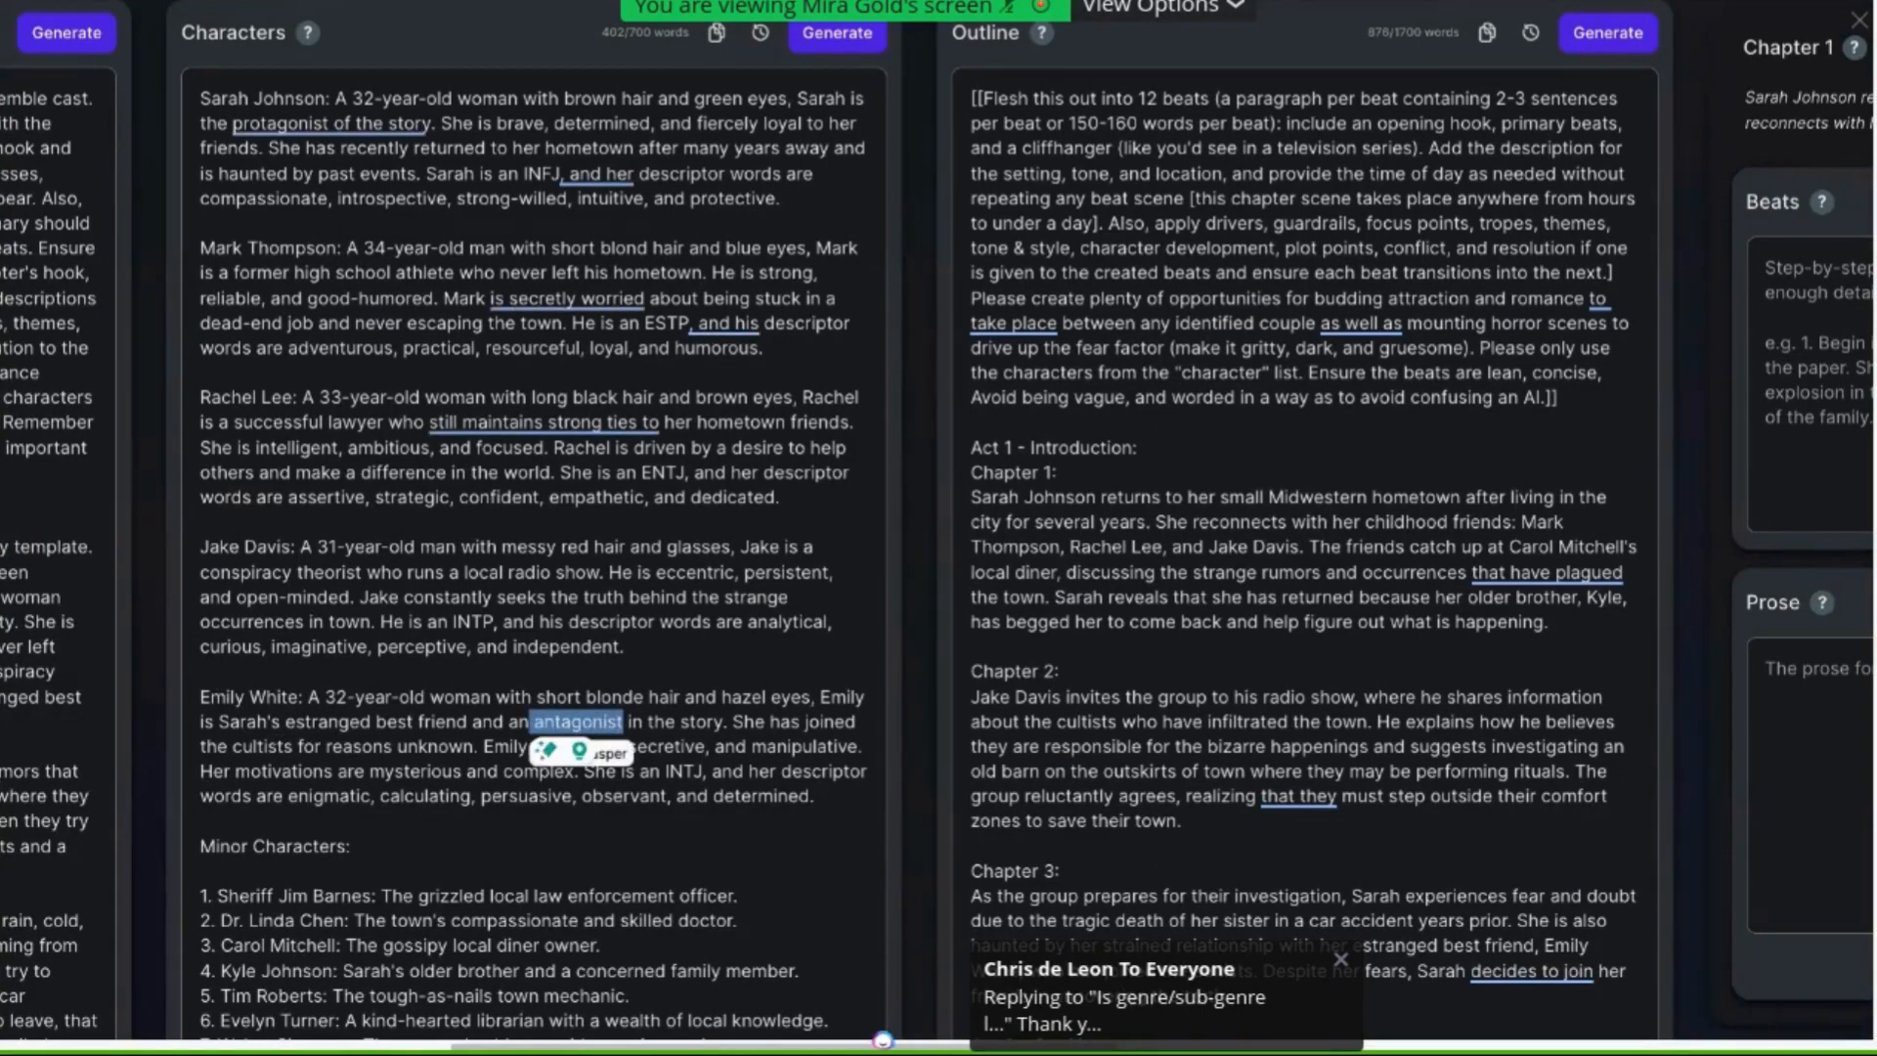
scroll(408, 577, right, 7)
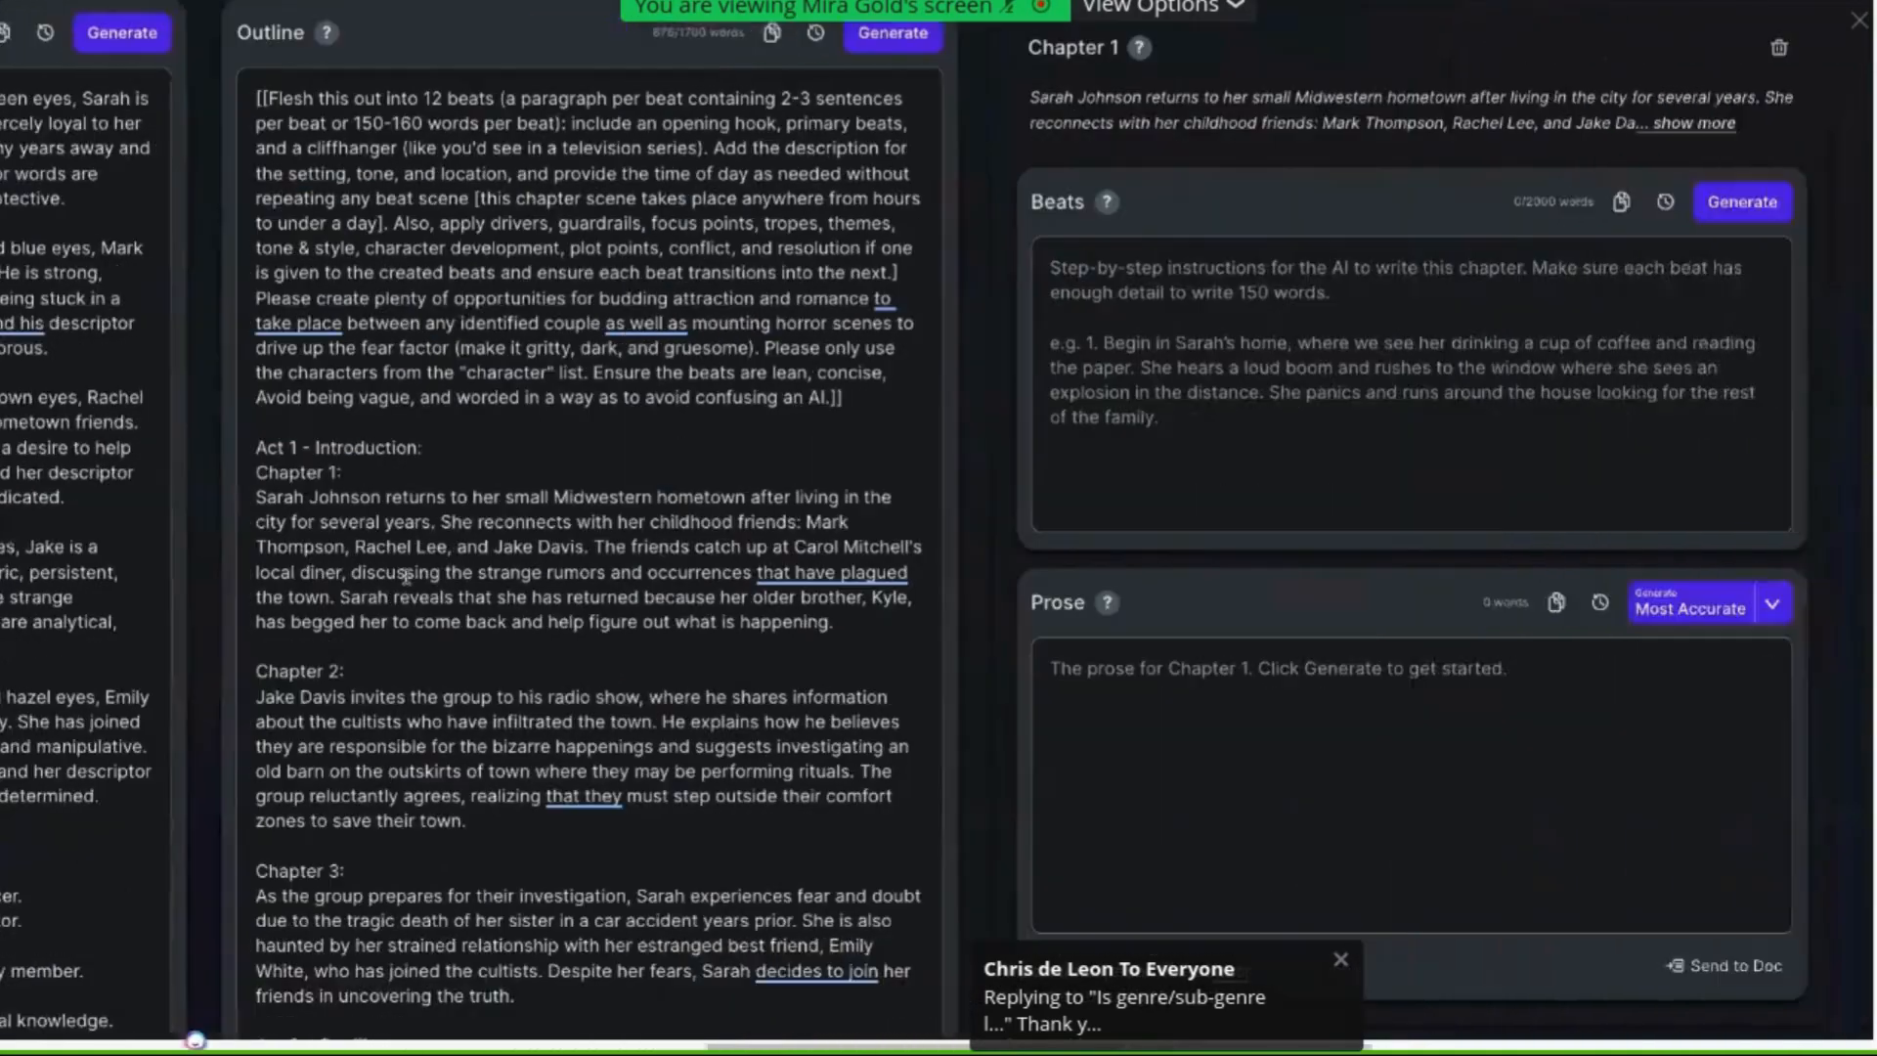
scroll(406, 577, right, 11)
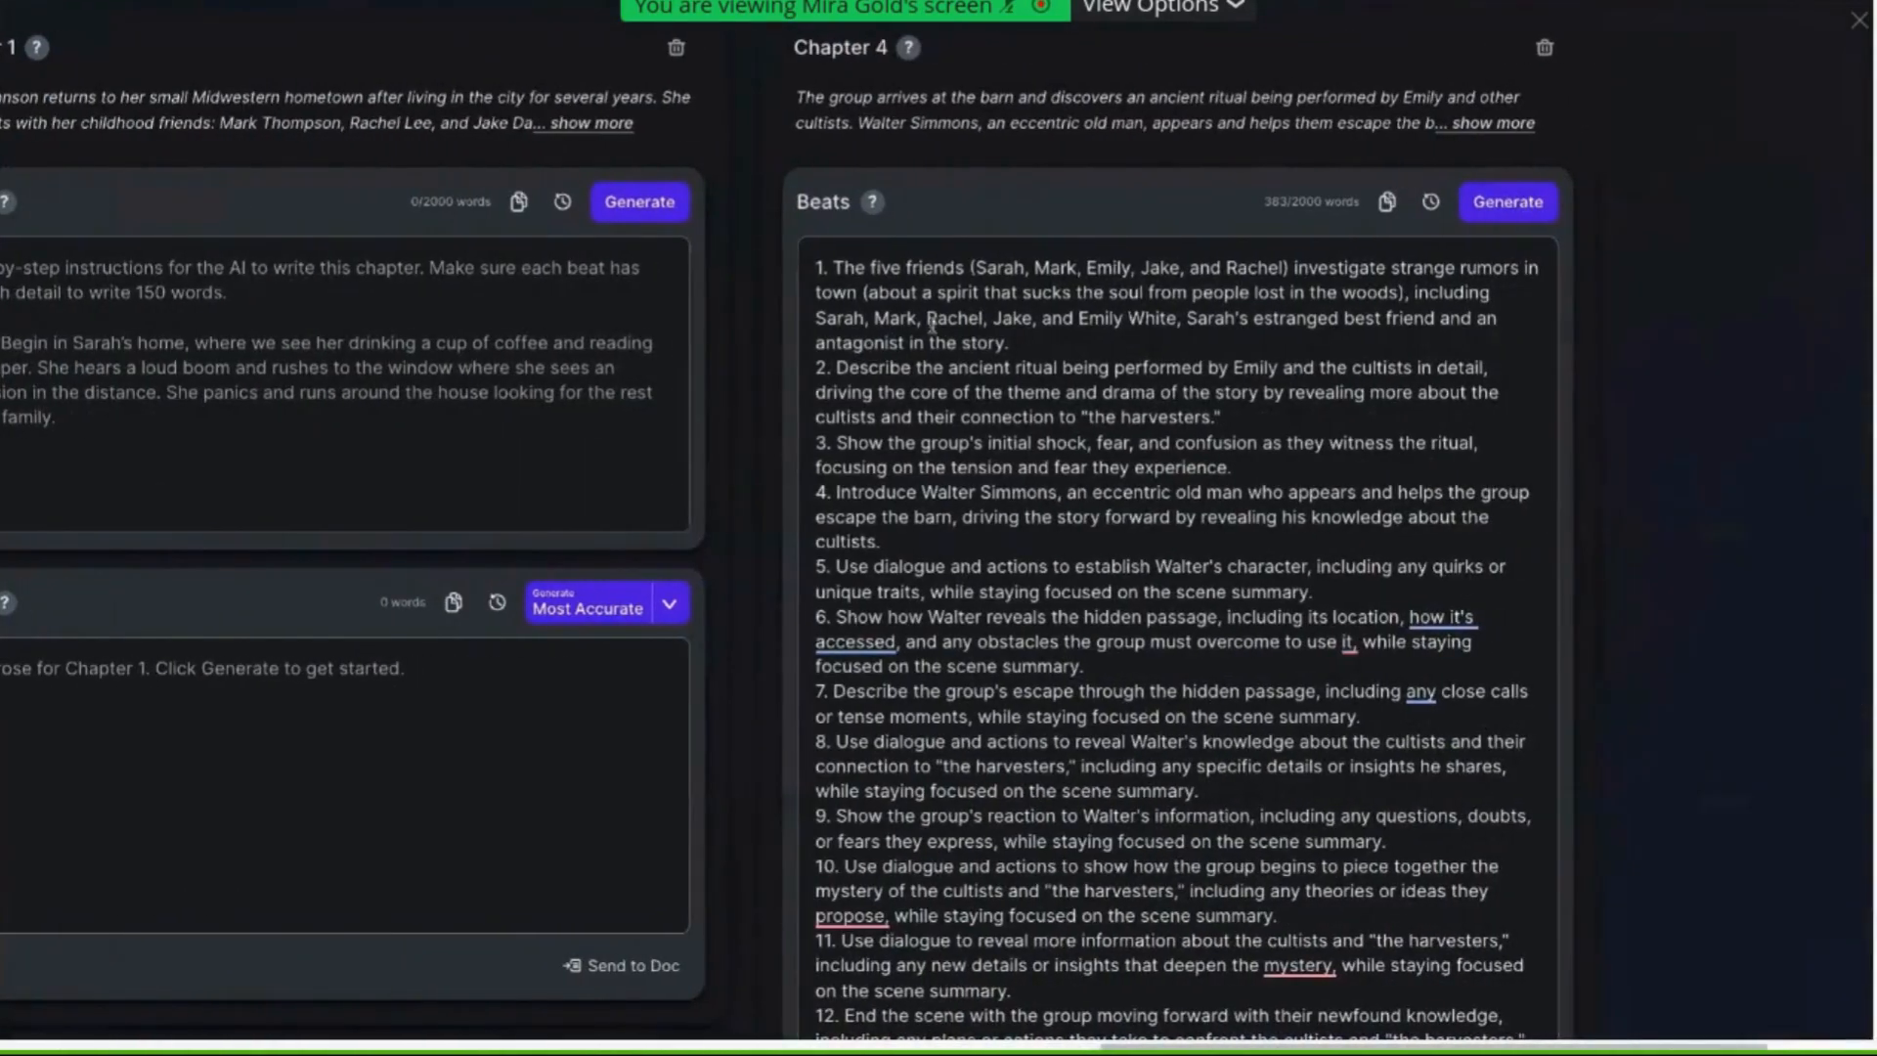
Insert "(Emily)" after "antagonist" in the first Chapter 4 beat
click(905, 342)
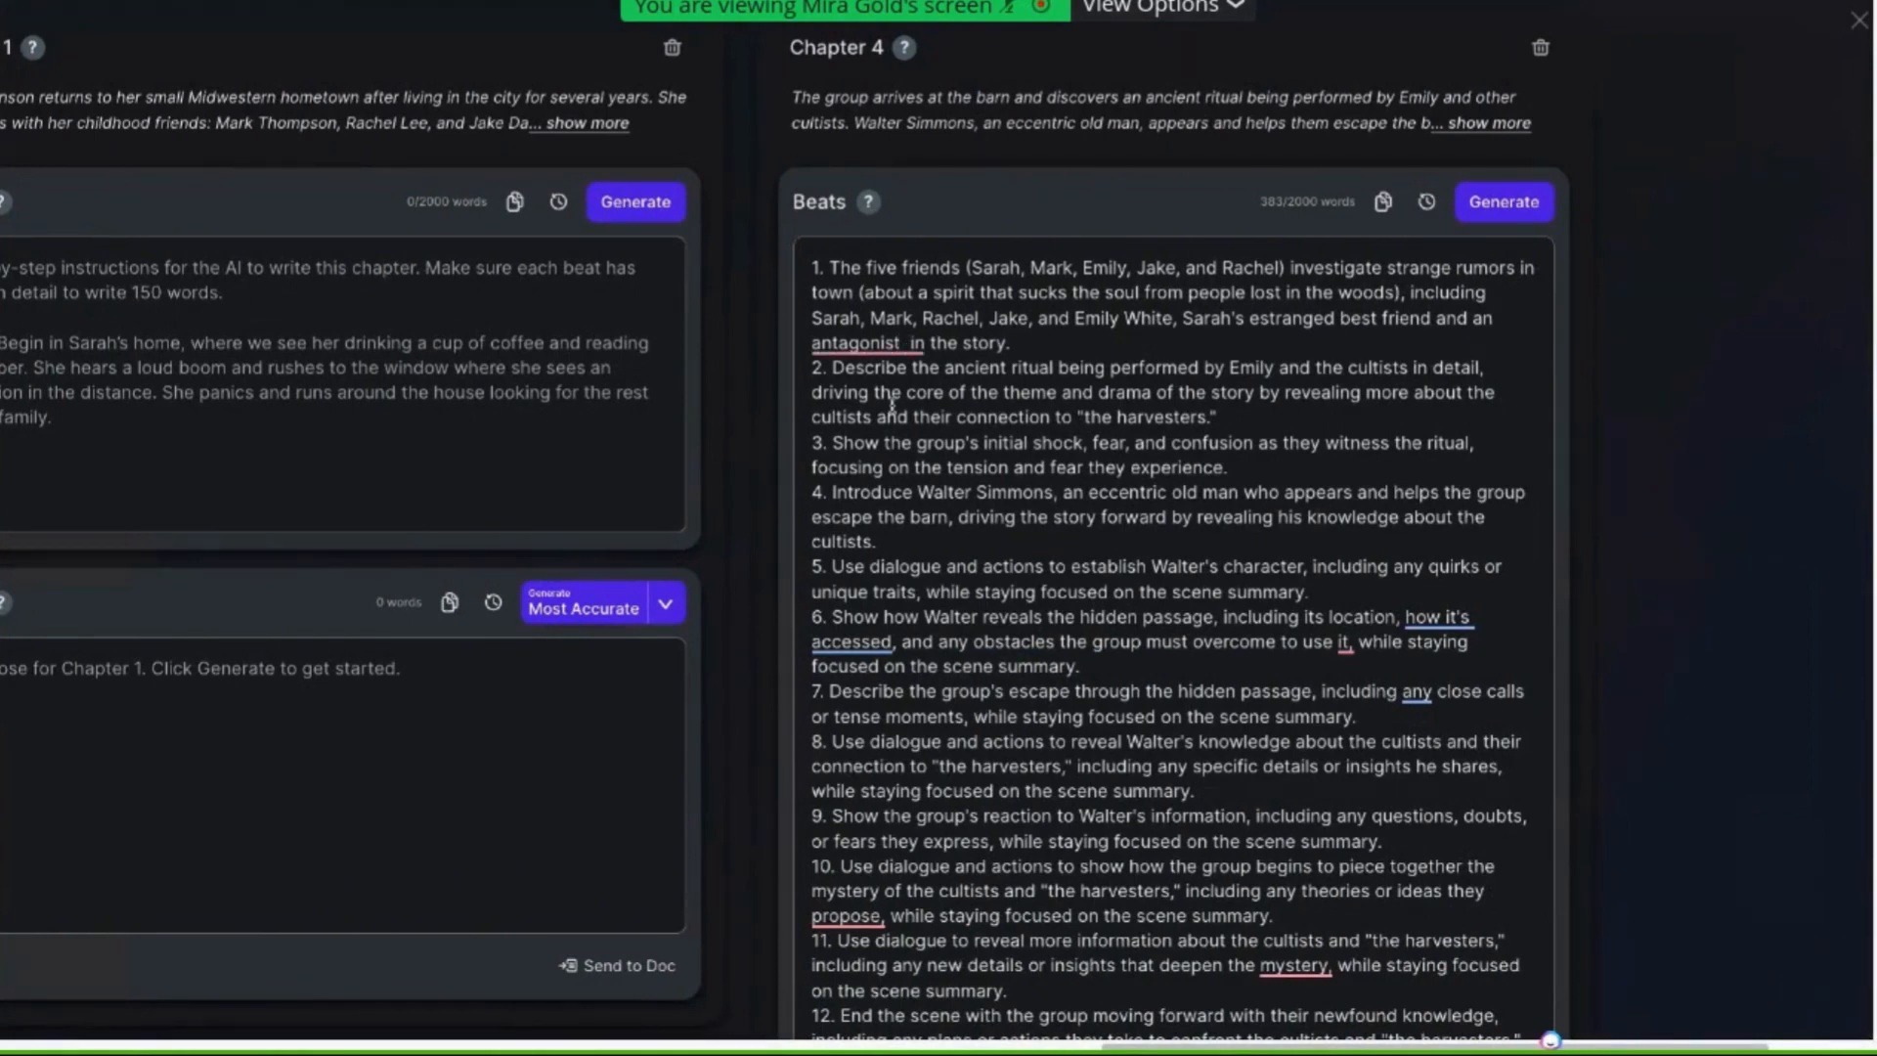
text((Emil)
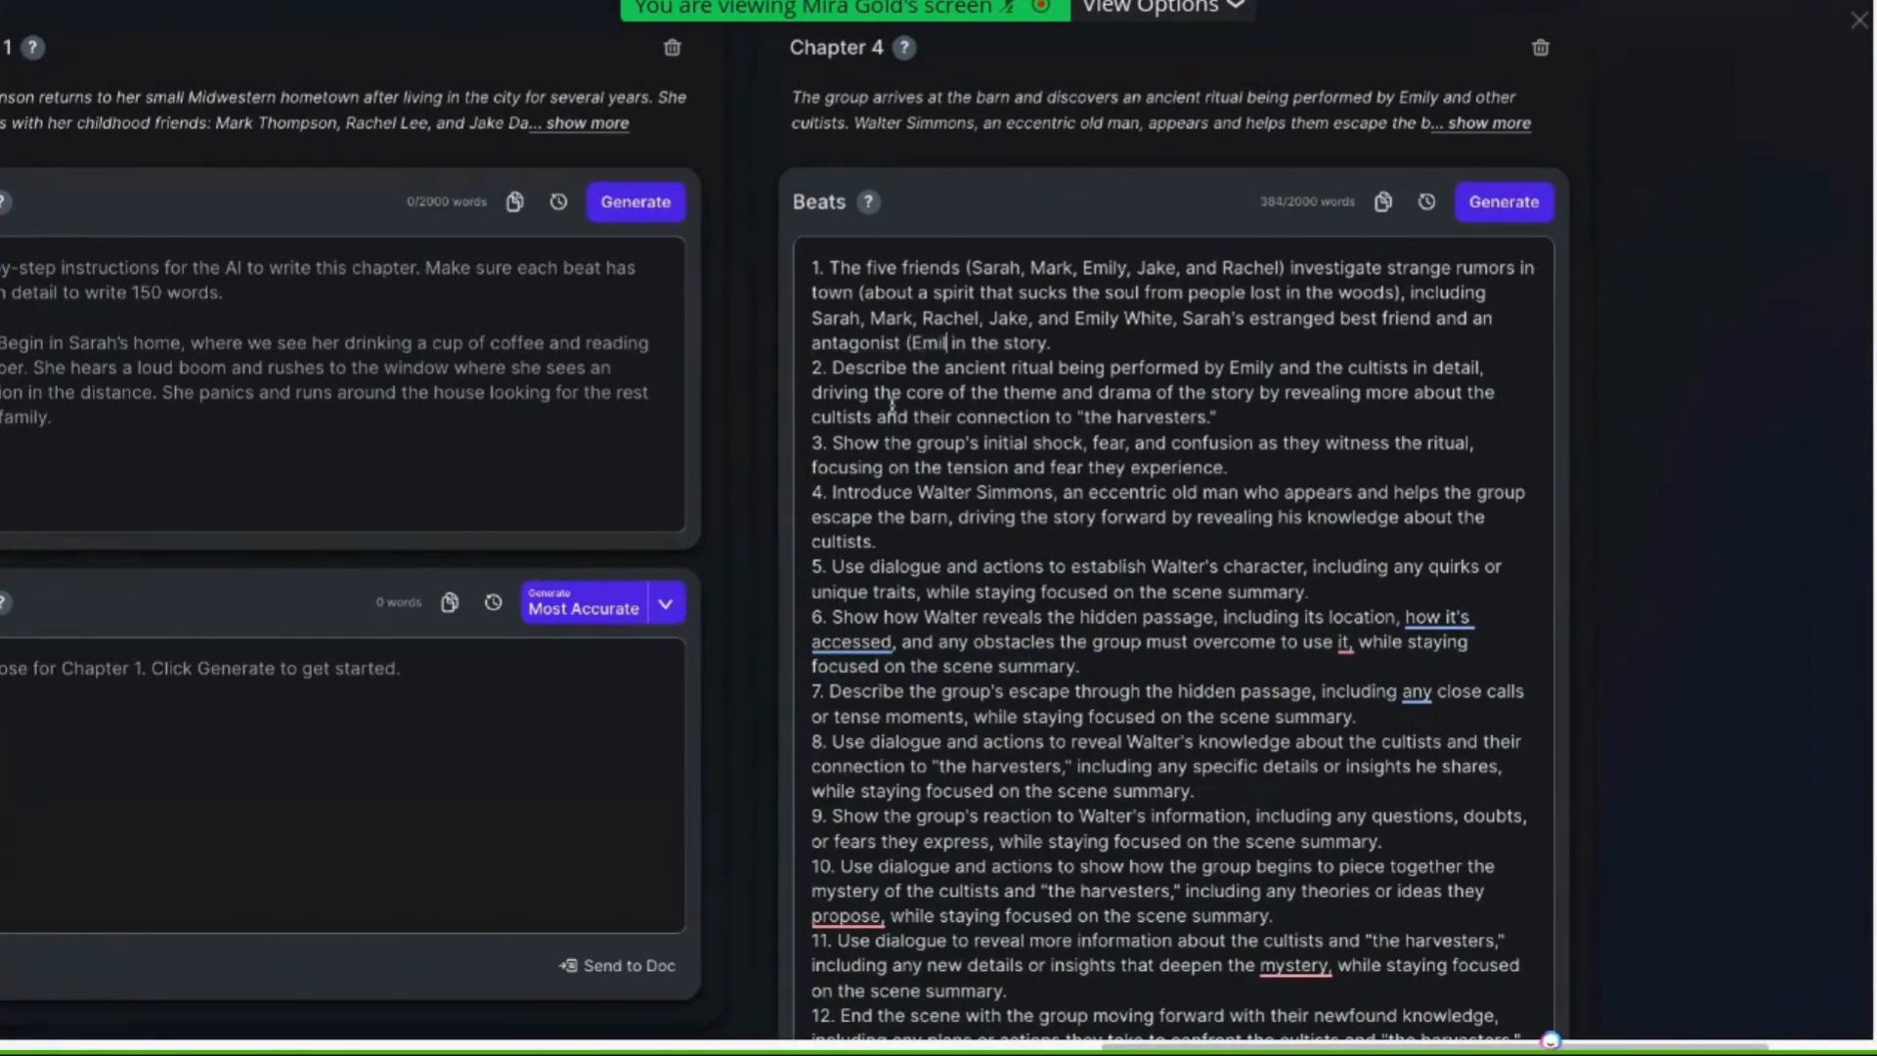
text(y))
drag(1170, 315, 1411, 293)
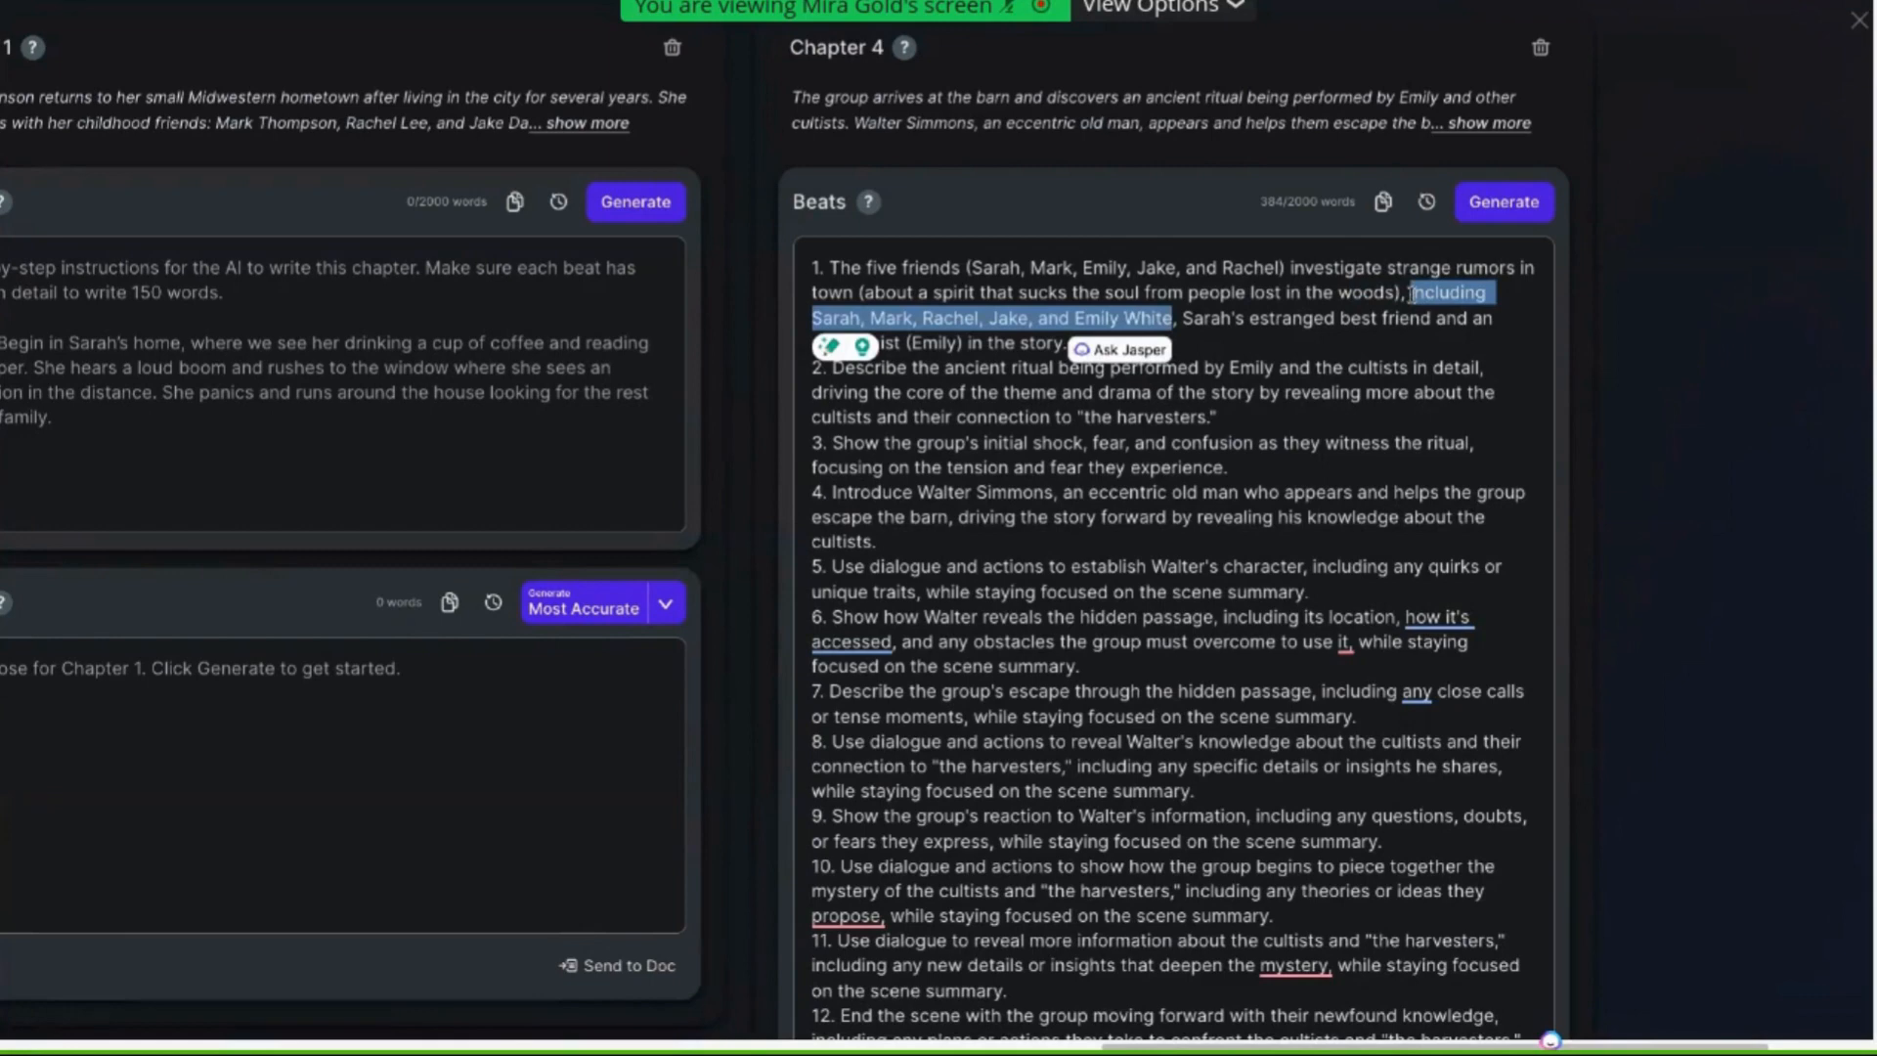
Replace the selected name list in the first Chapter 4 beat with "even Emily"
key(BackSpace)
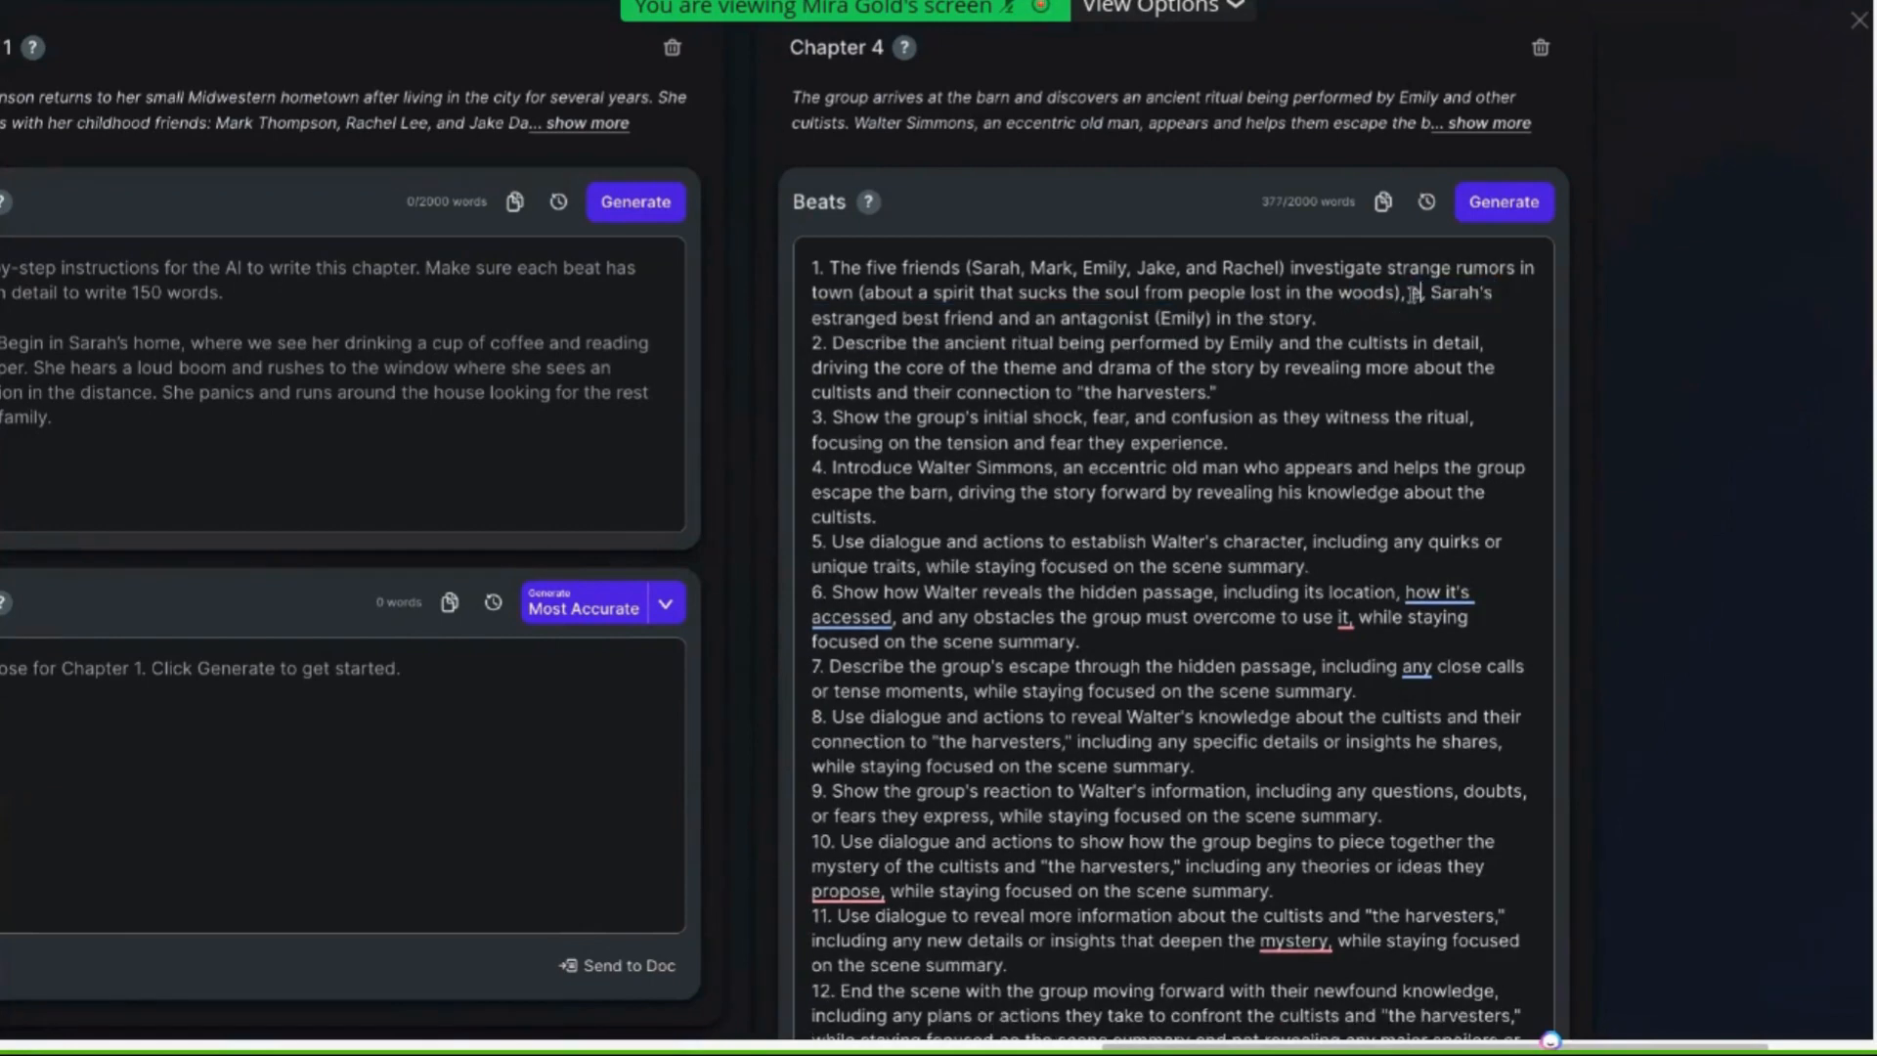
text(even Emily)
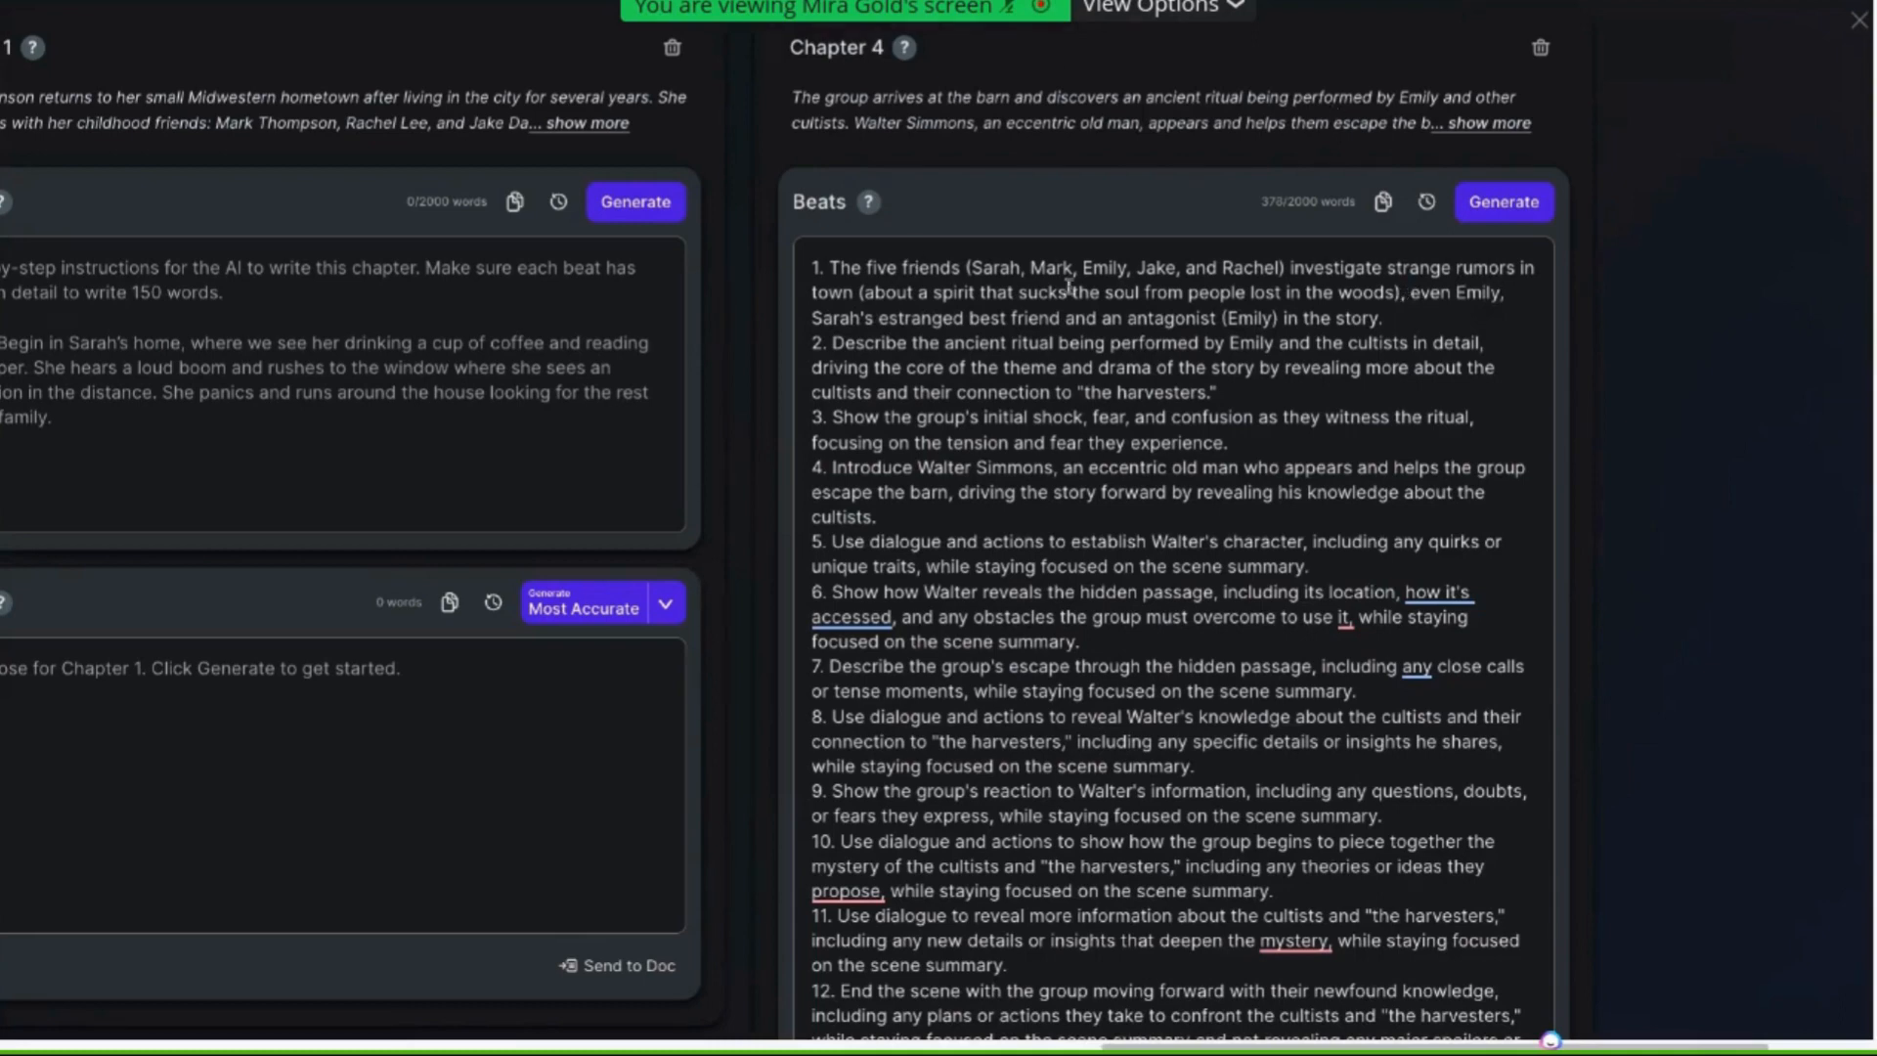
Remove Emily from the friends list and change "an antagonist" to "the antagonist" in the first beat
click(1126, 269)
key(BackSpace)
key(BackSpace)
key(BackSpace)
key(BackSpace)
key(BackSpace)
key(BackSpace)
key(BackSpace)
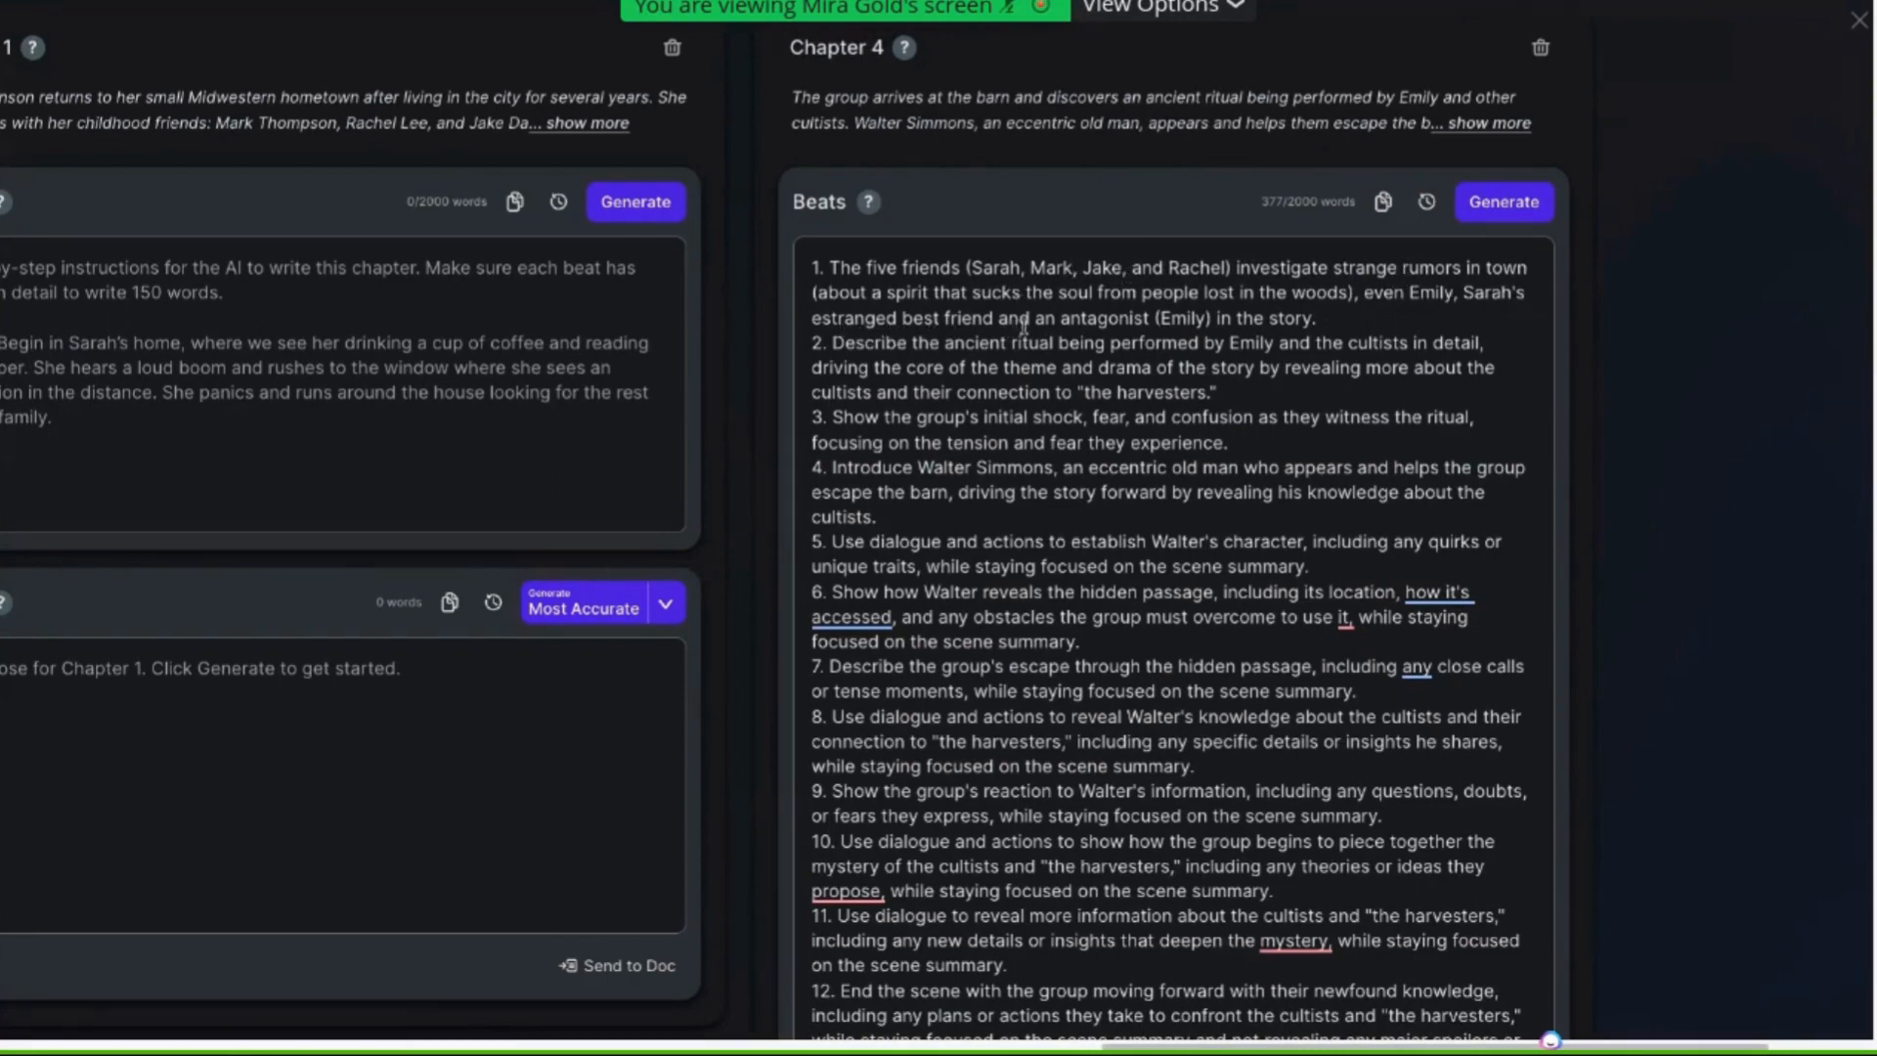
click(1056, 317)
key(BackSpace)
key(BackSpace)
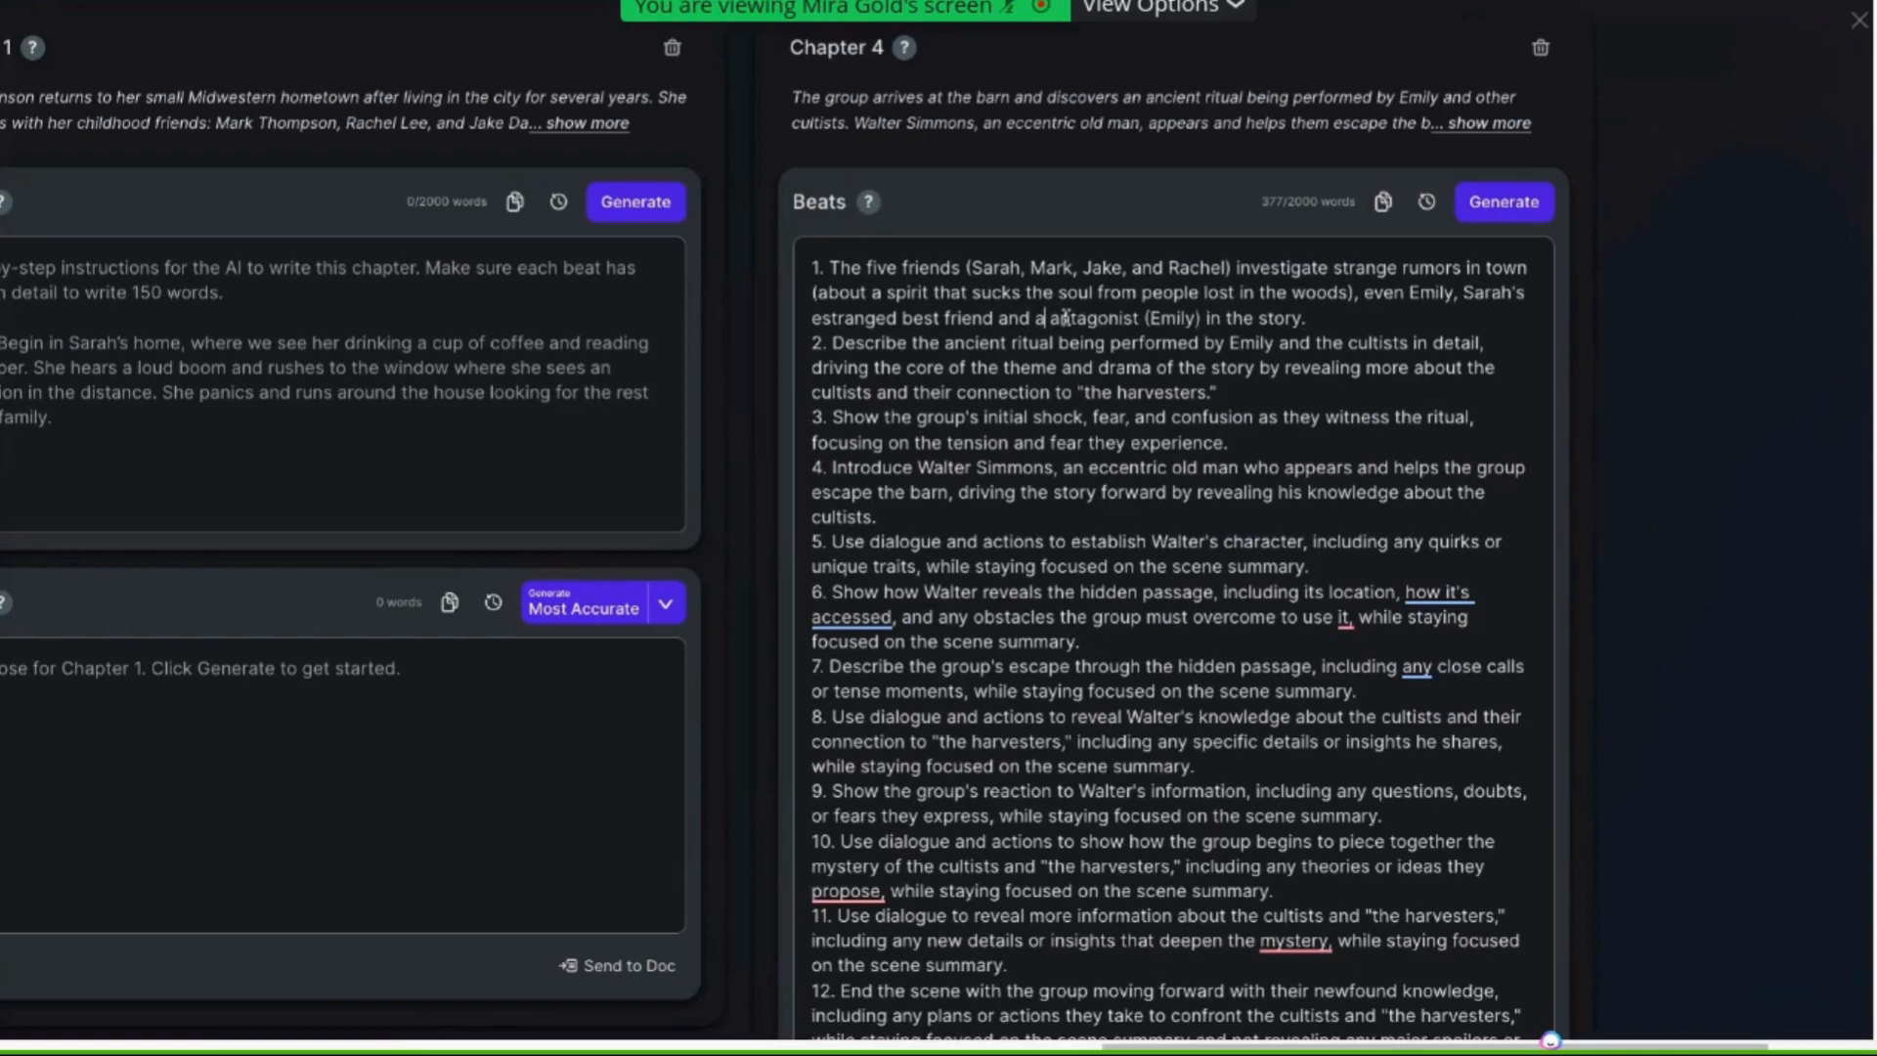
text(the)
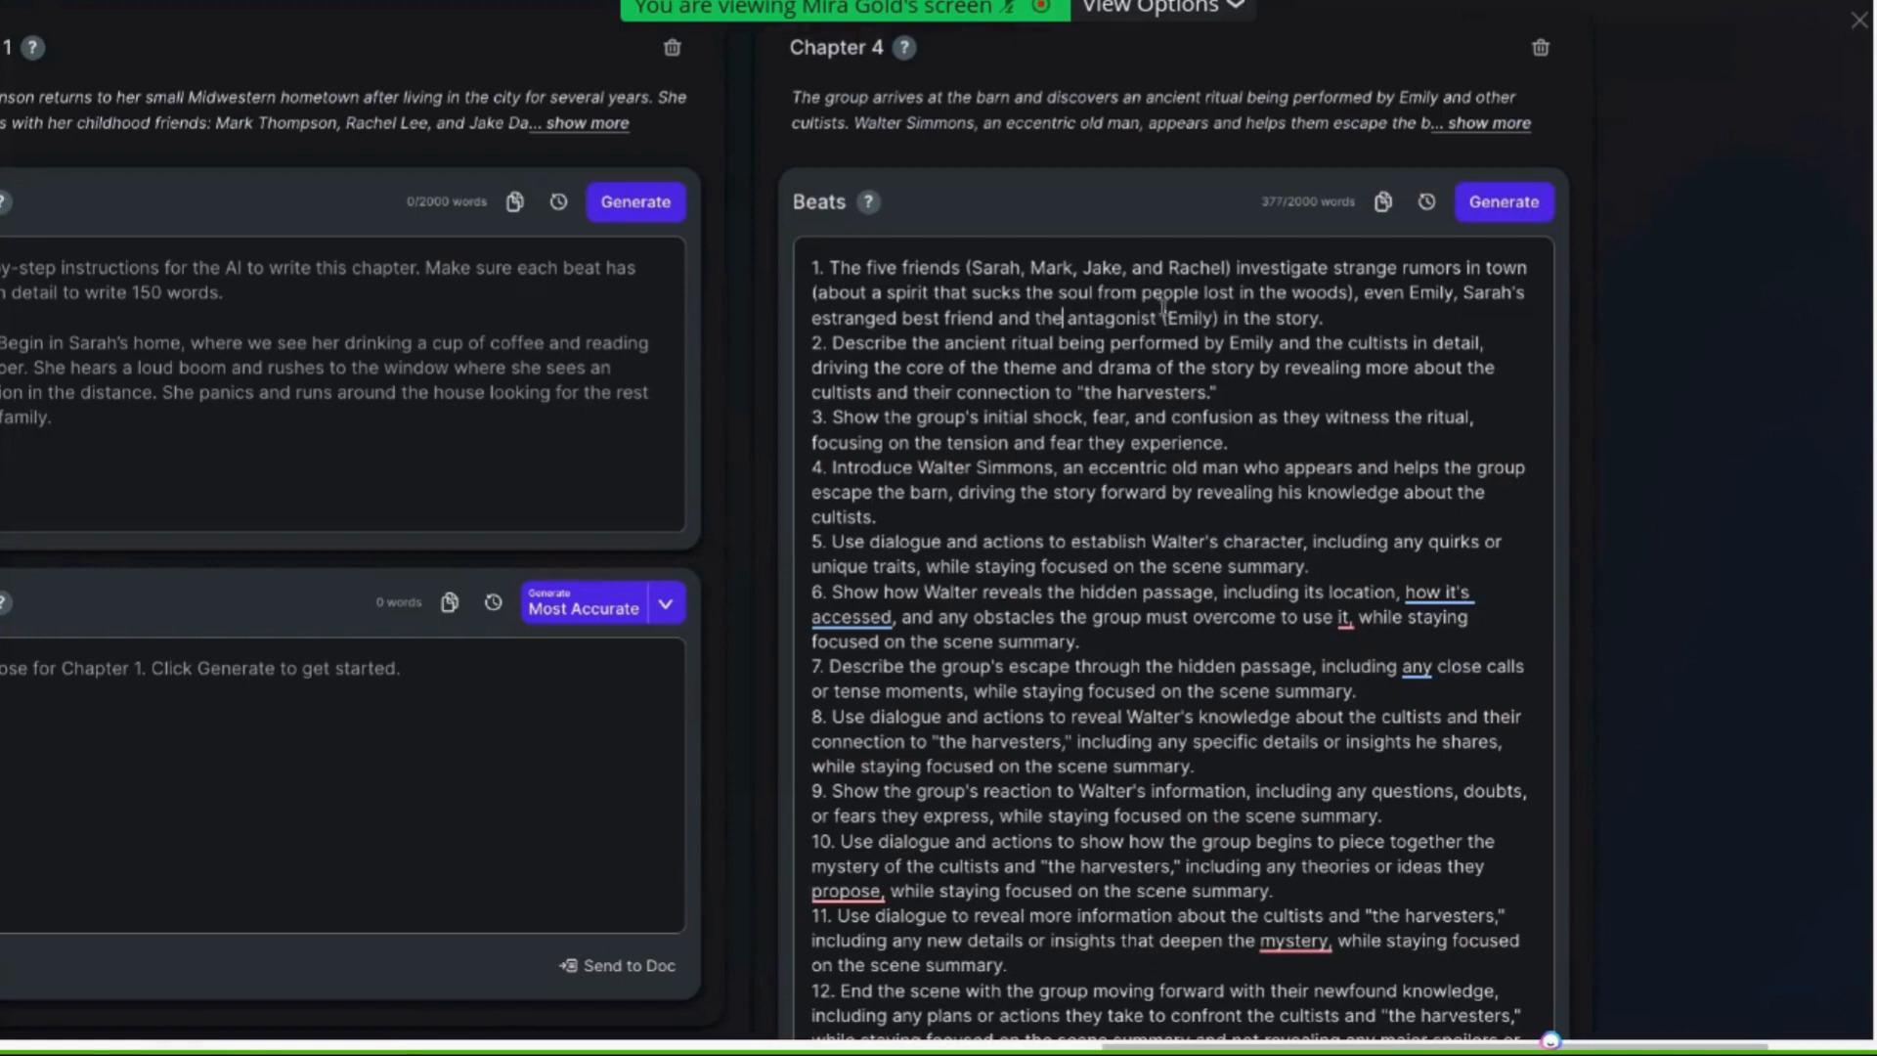
Insert a blank line after the second beat and review the wording of the first two beats
click(1250, 393)
key(Return)
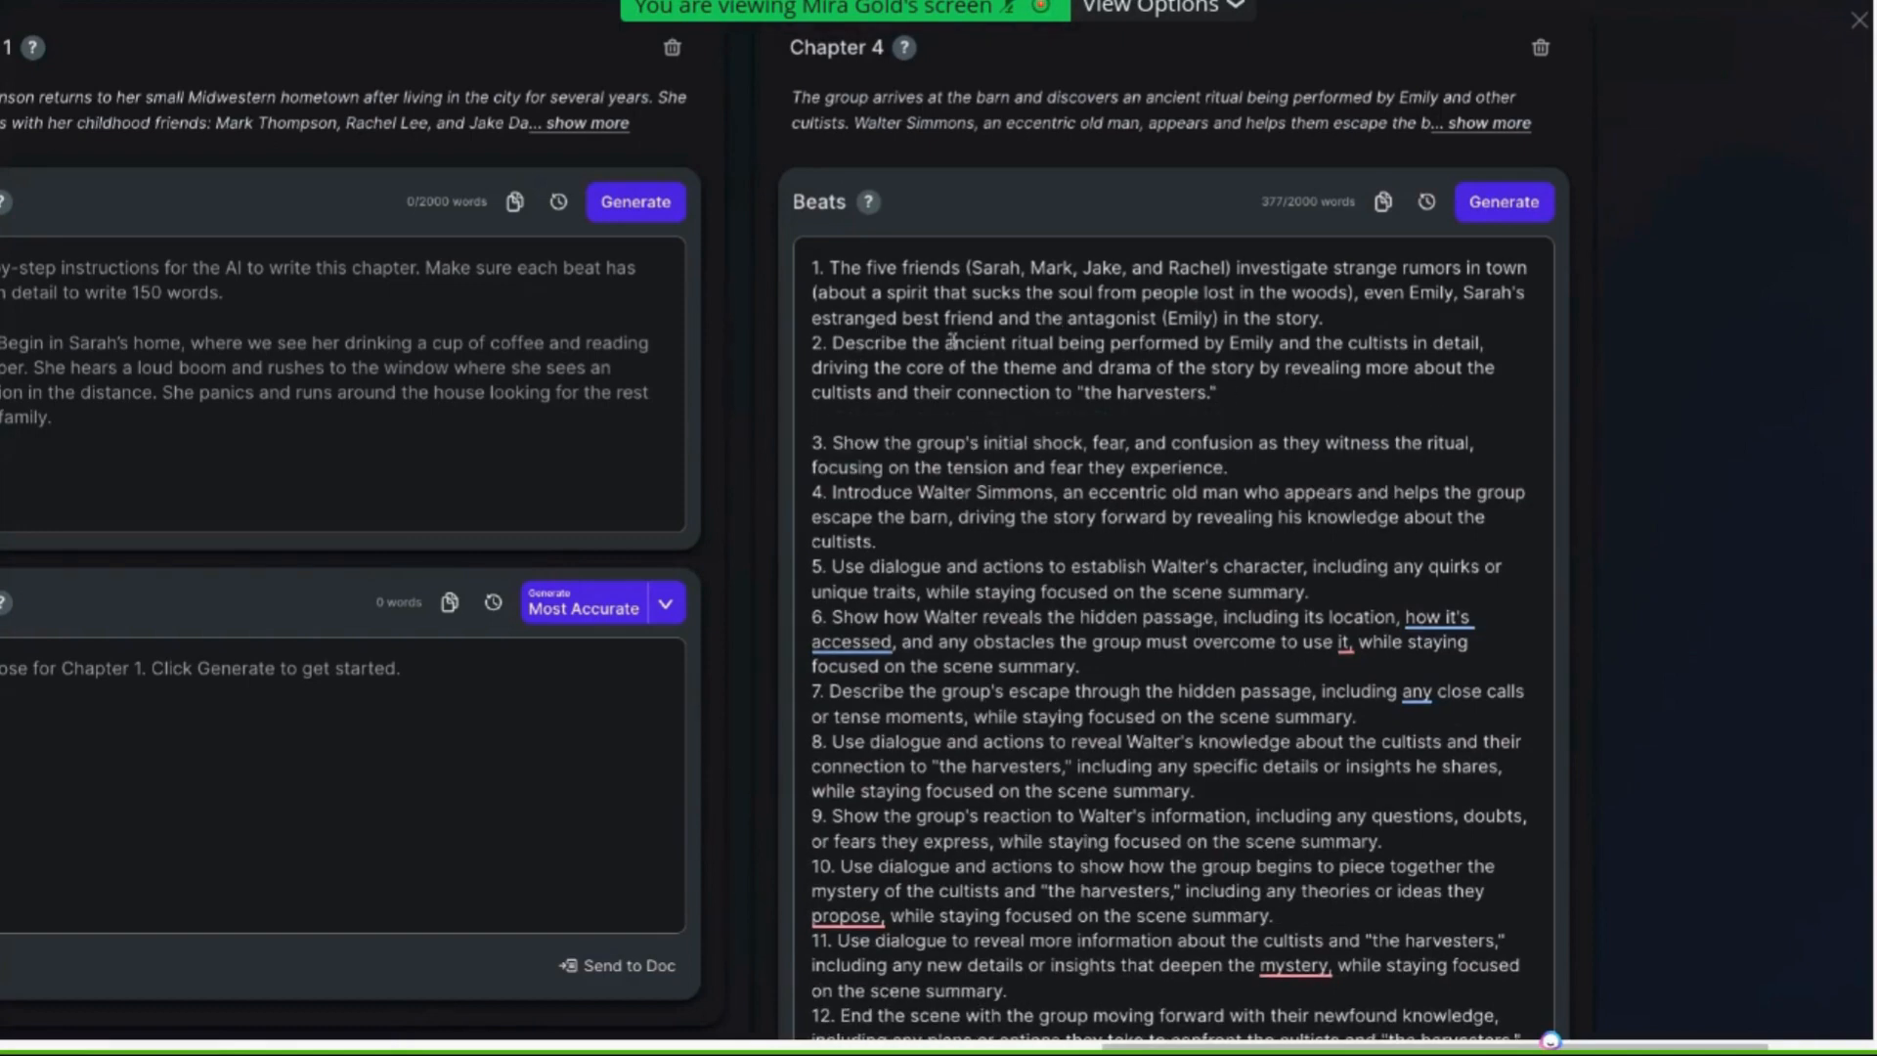
drag(832, 342, 1201, 338)
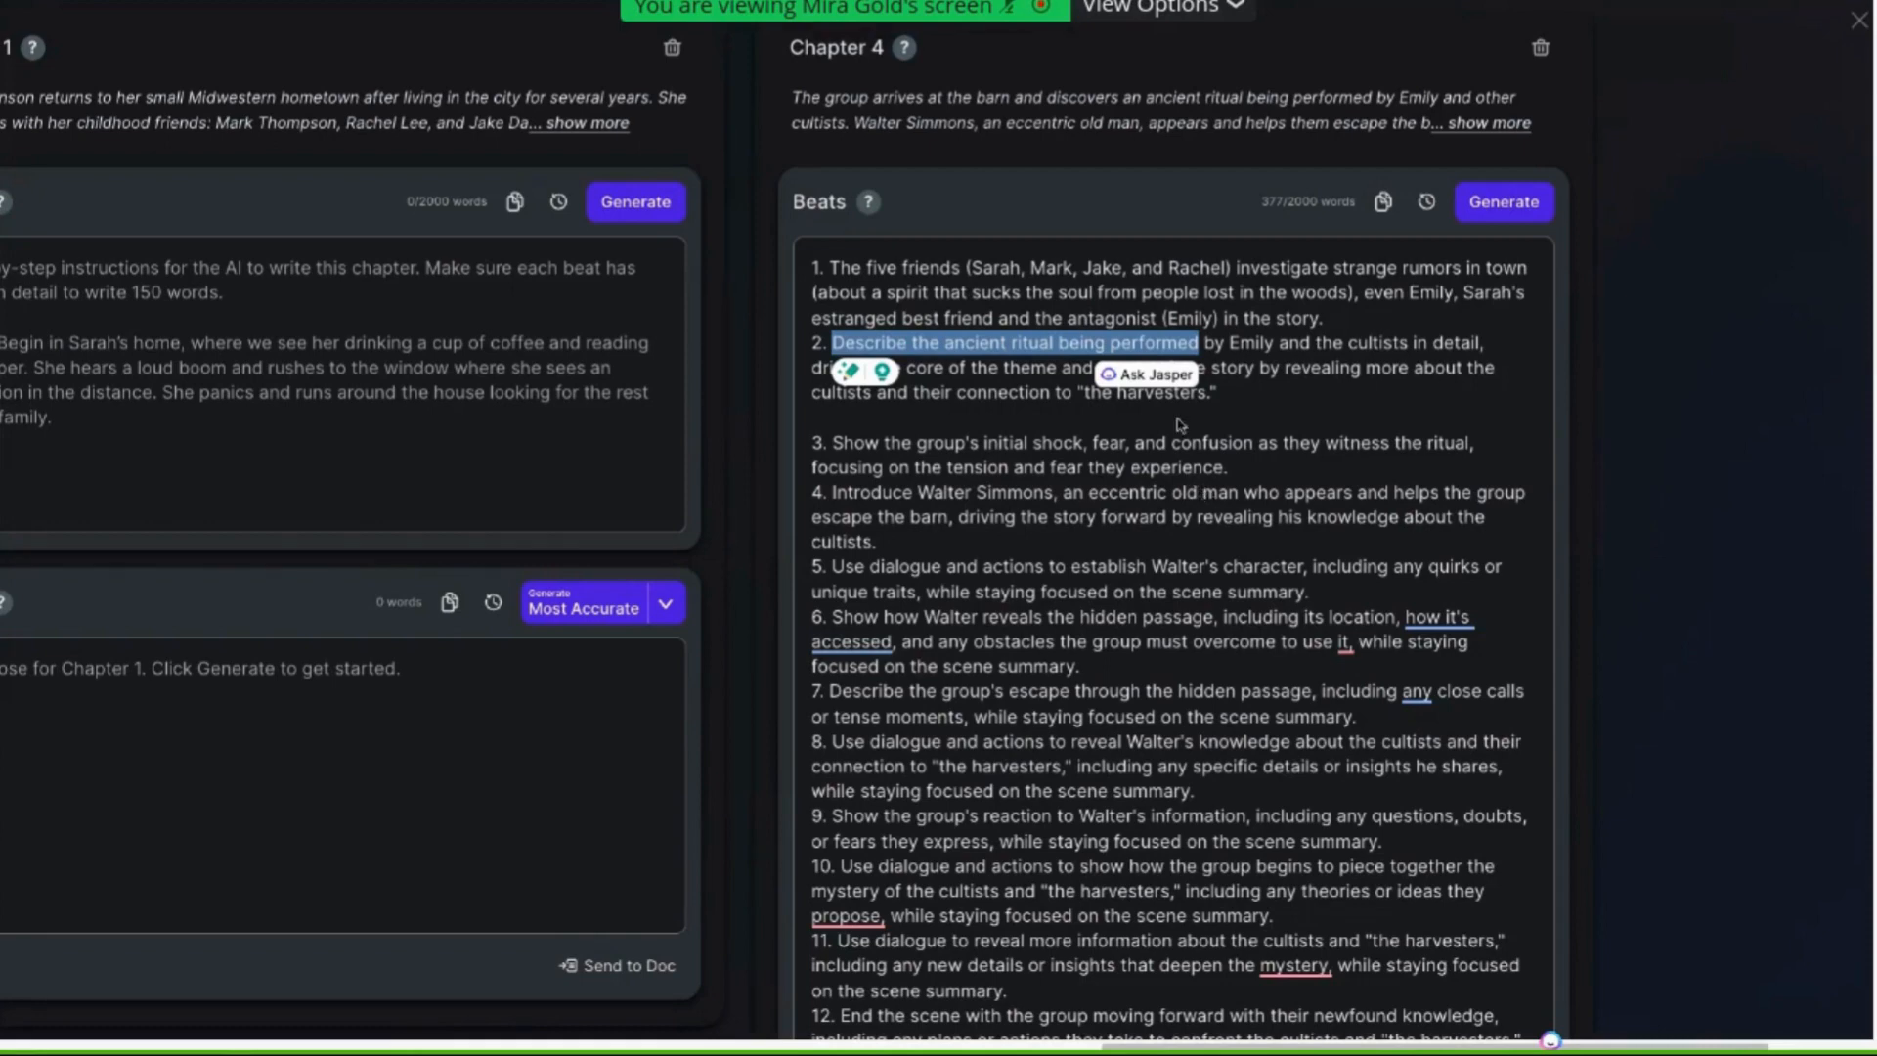
click(1396, 315)
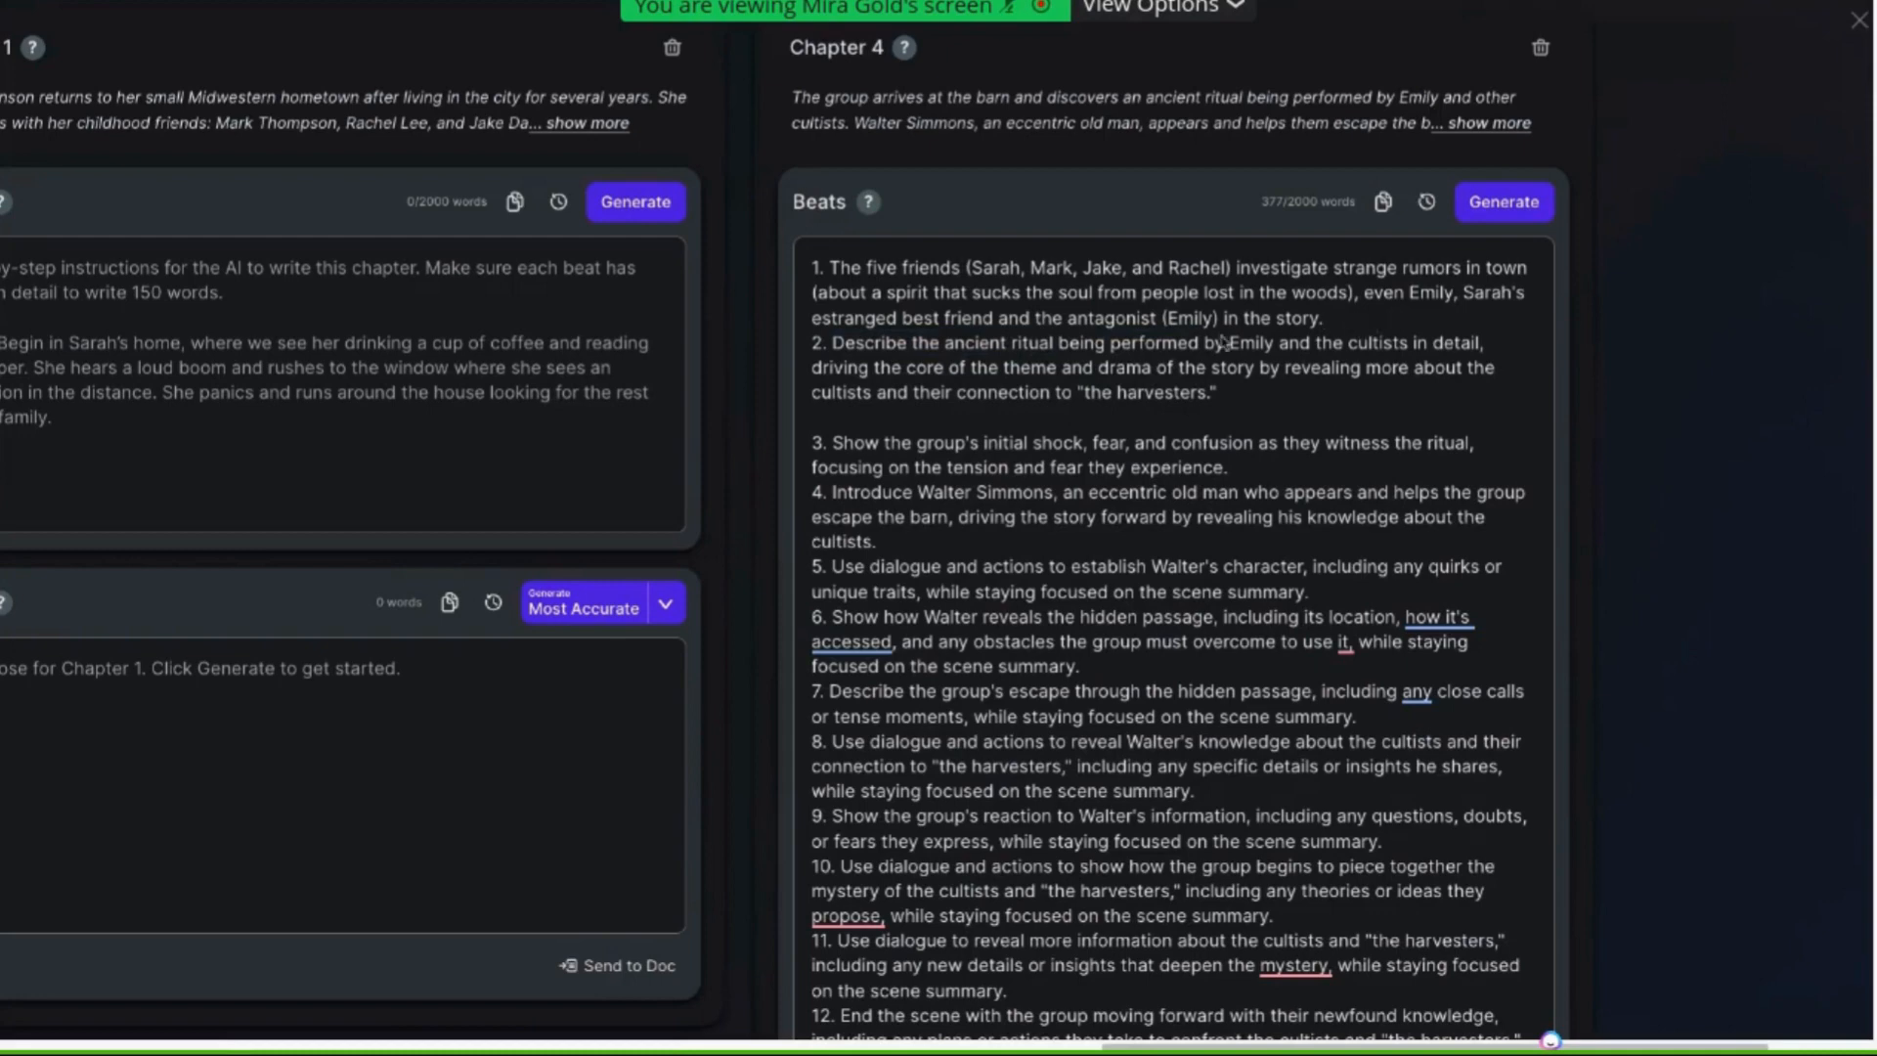
drag(830, 342, 1342, 342)
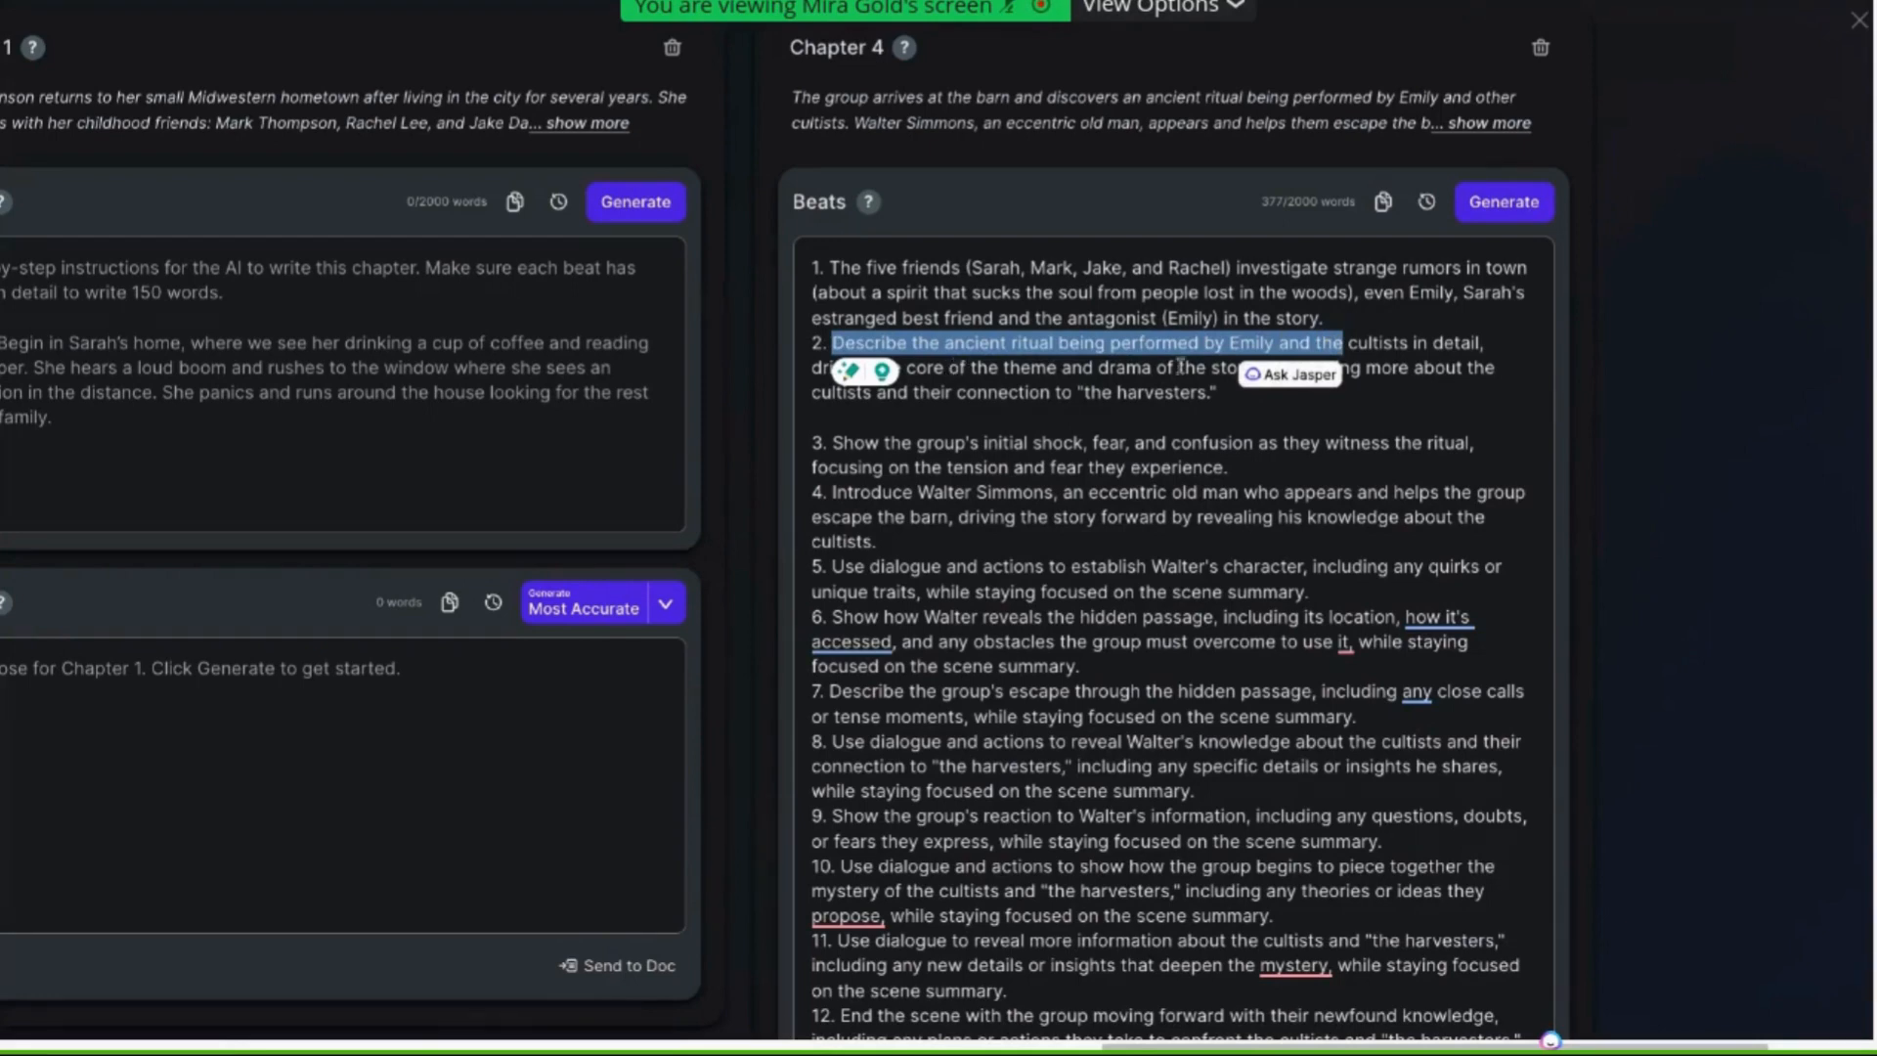
click(1266, 344)
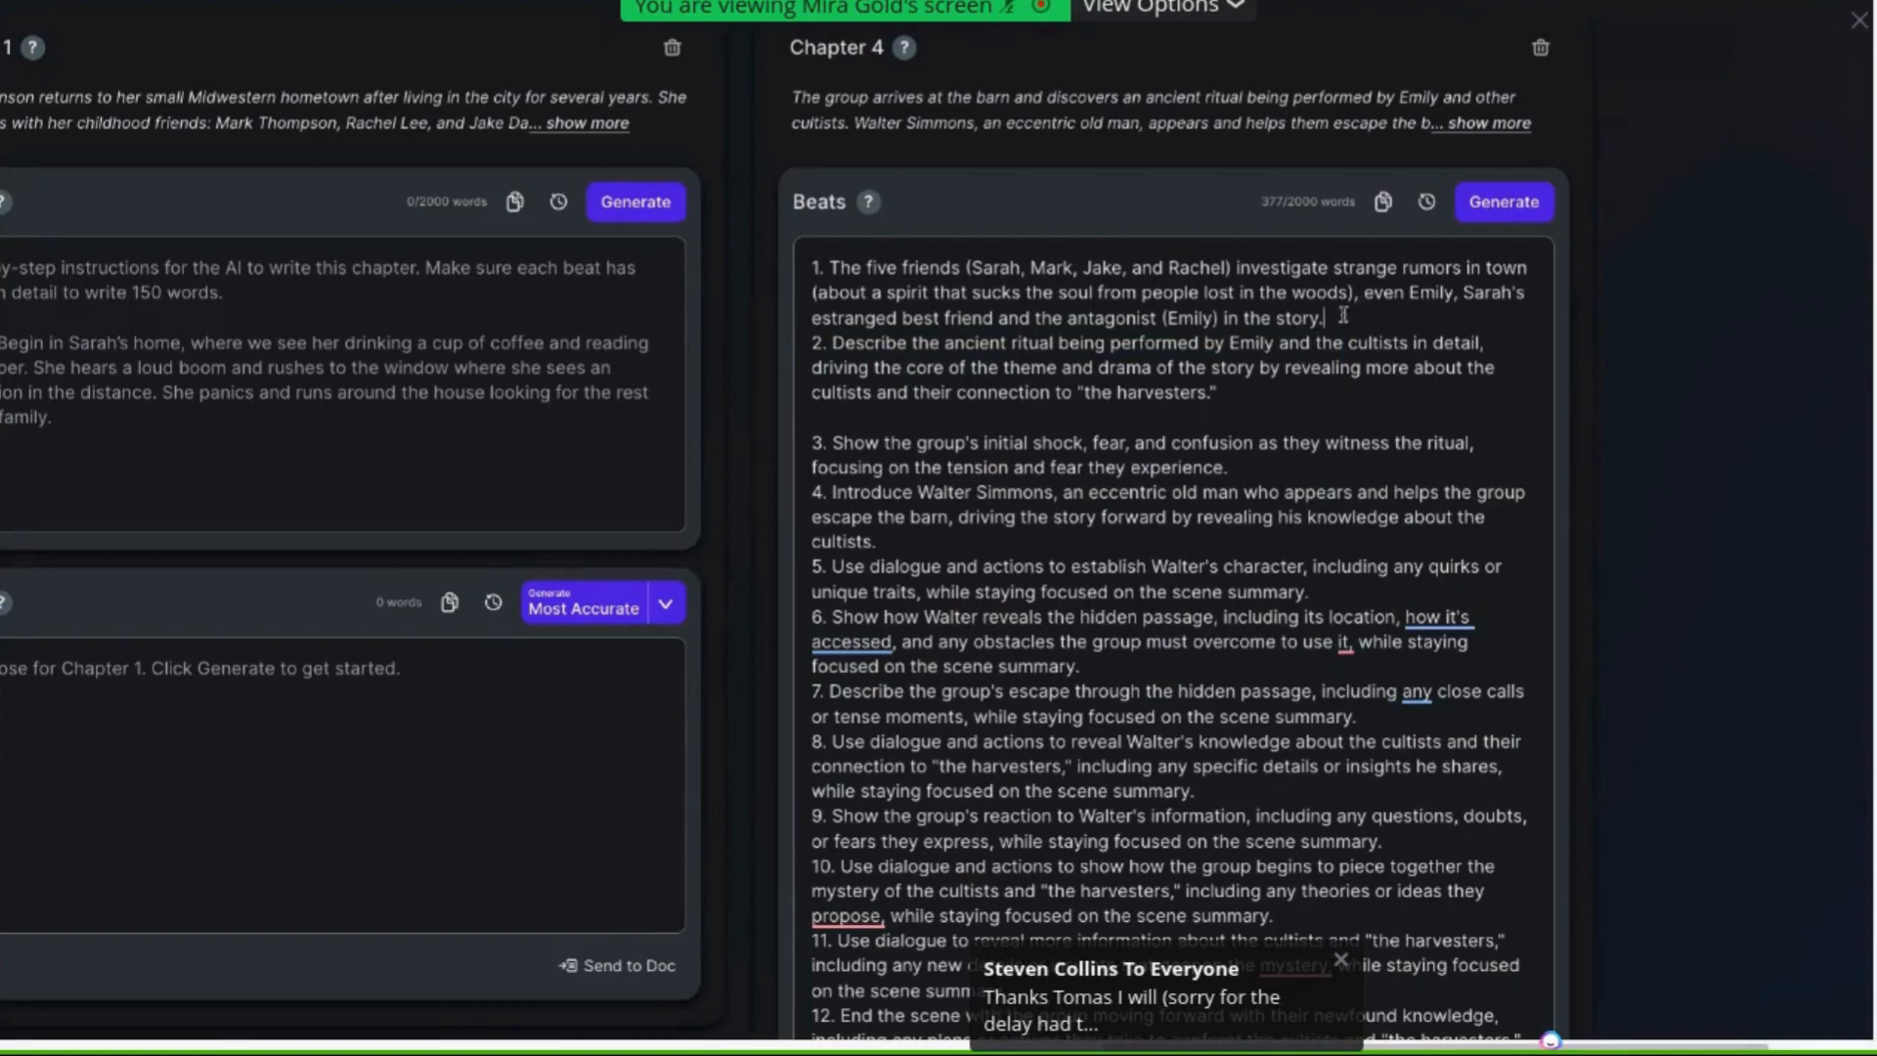
drag(1325, 318, 1293, 293)
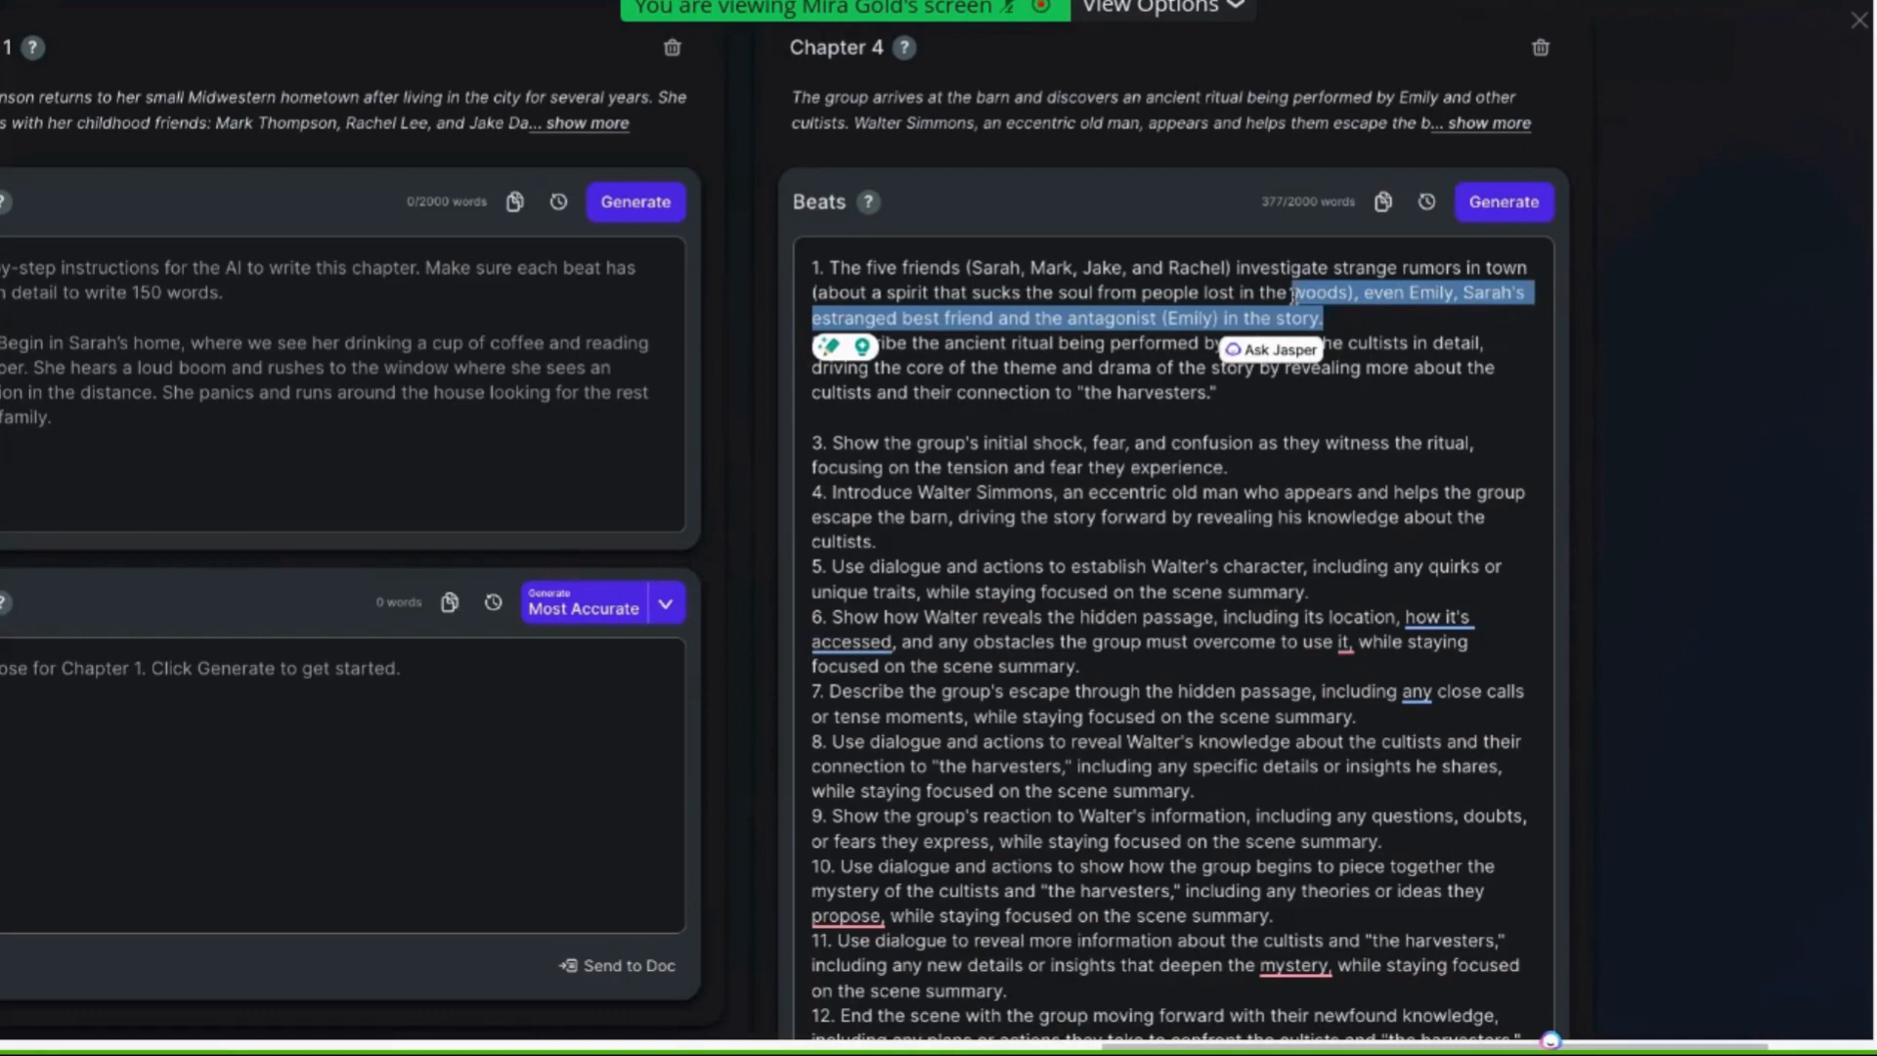
Change "five friends" to "four friends" at the start of the first beat
click(898, 265)
key(BackSpace)
key(BackSpace)
key(BackSpace)
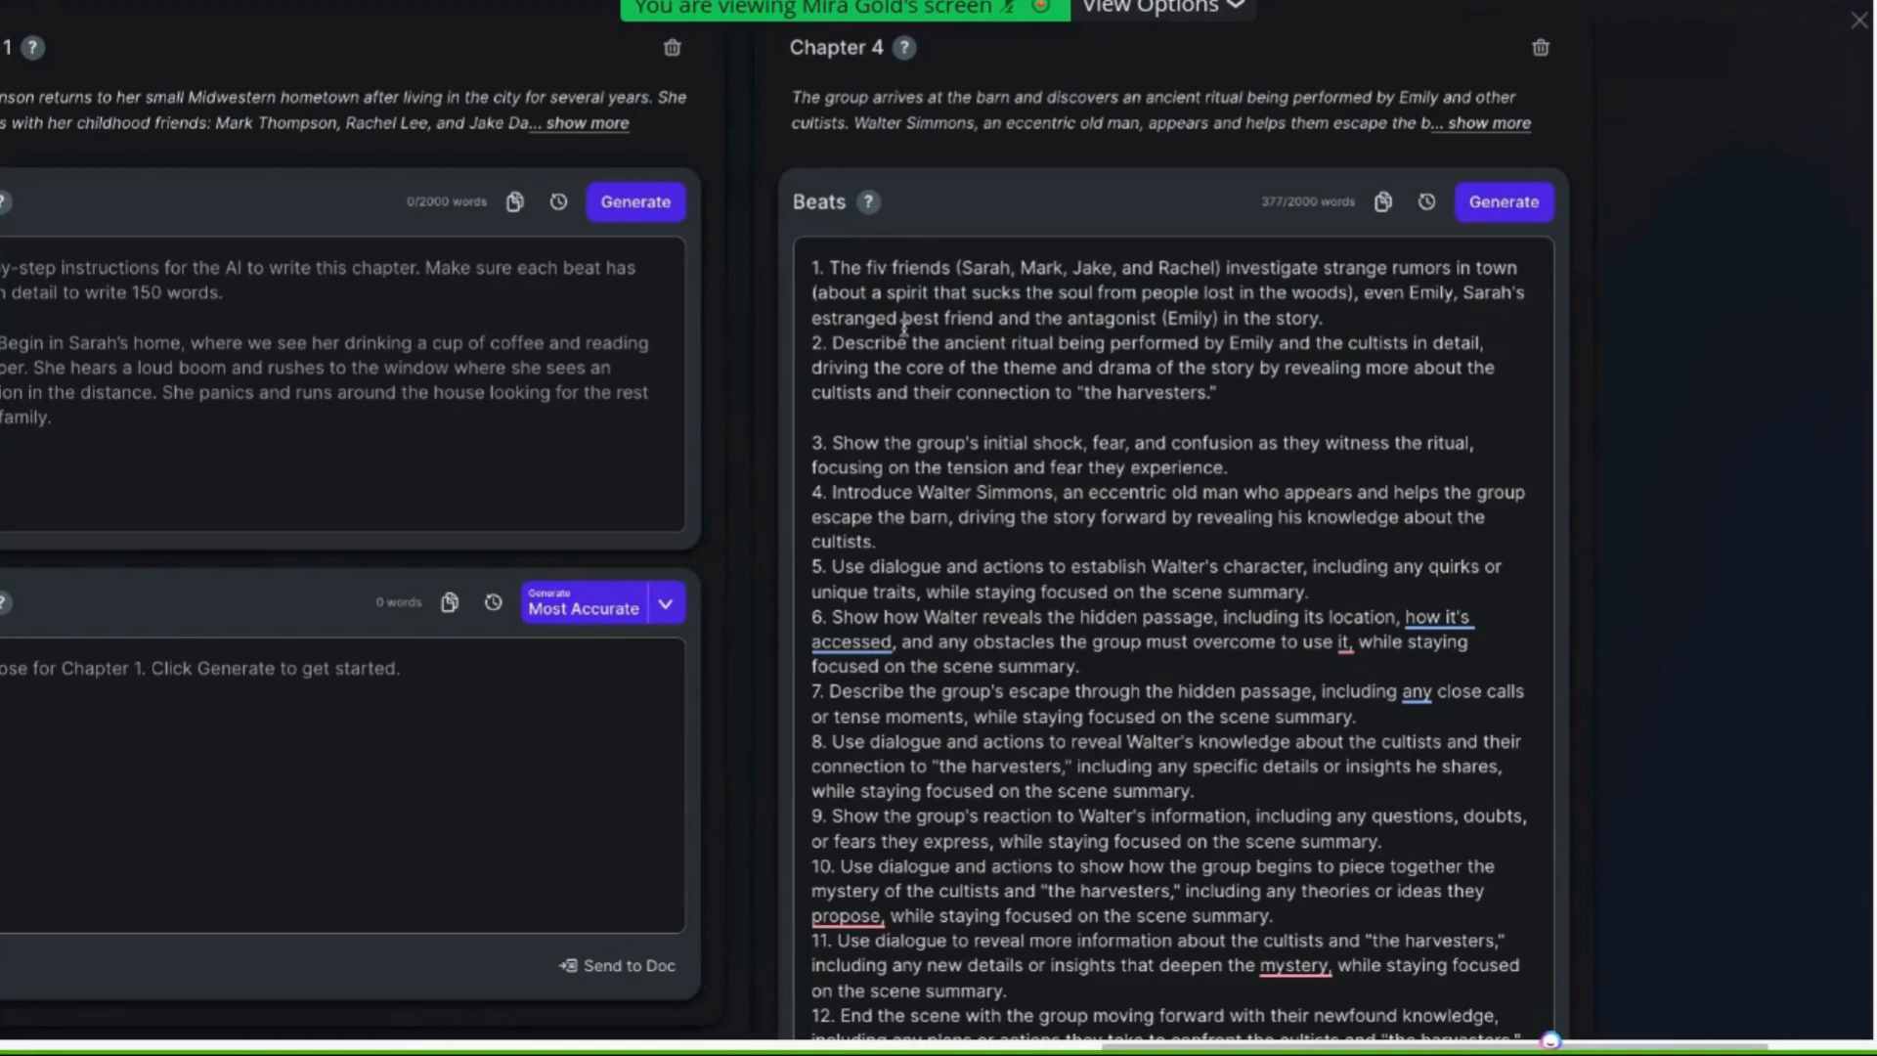
text(our)
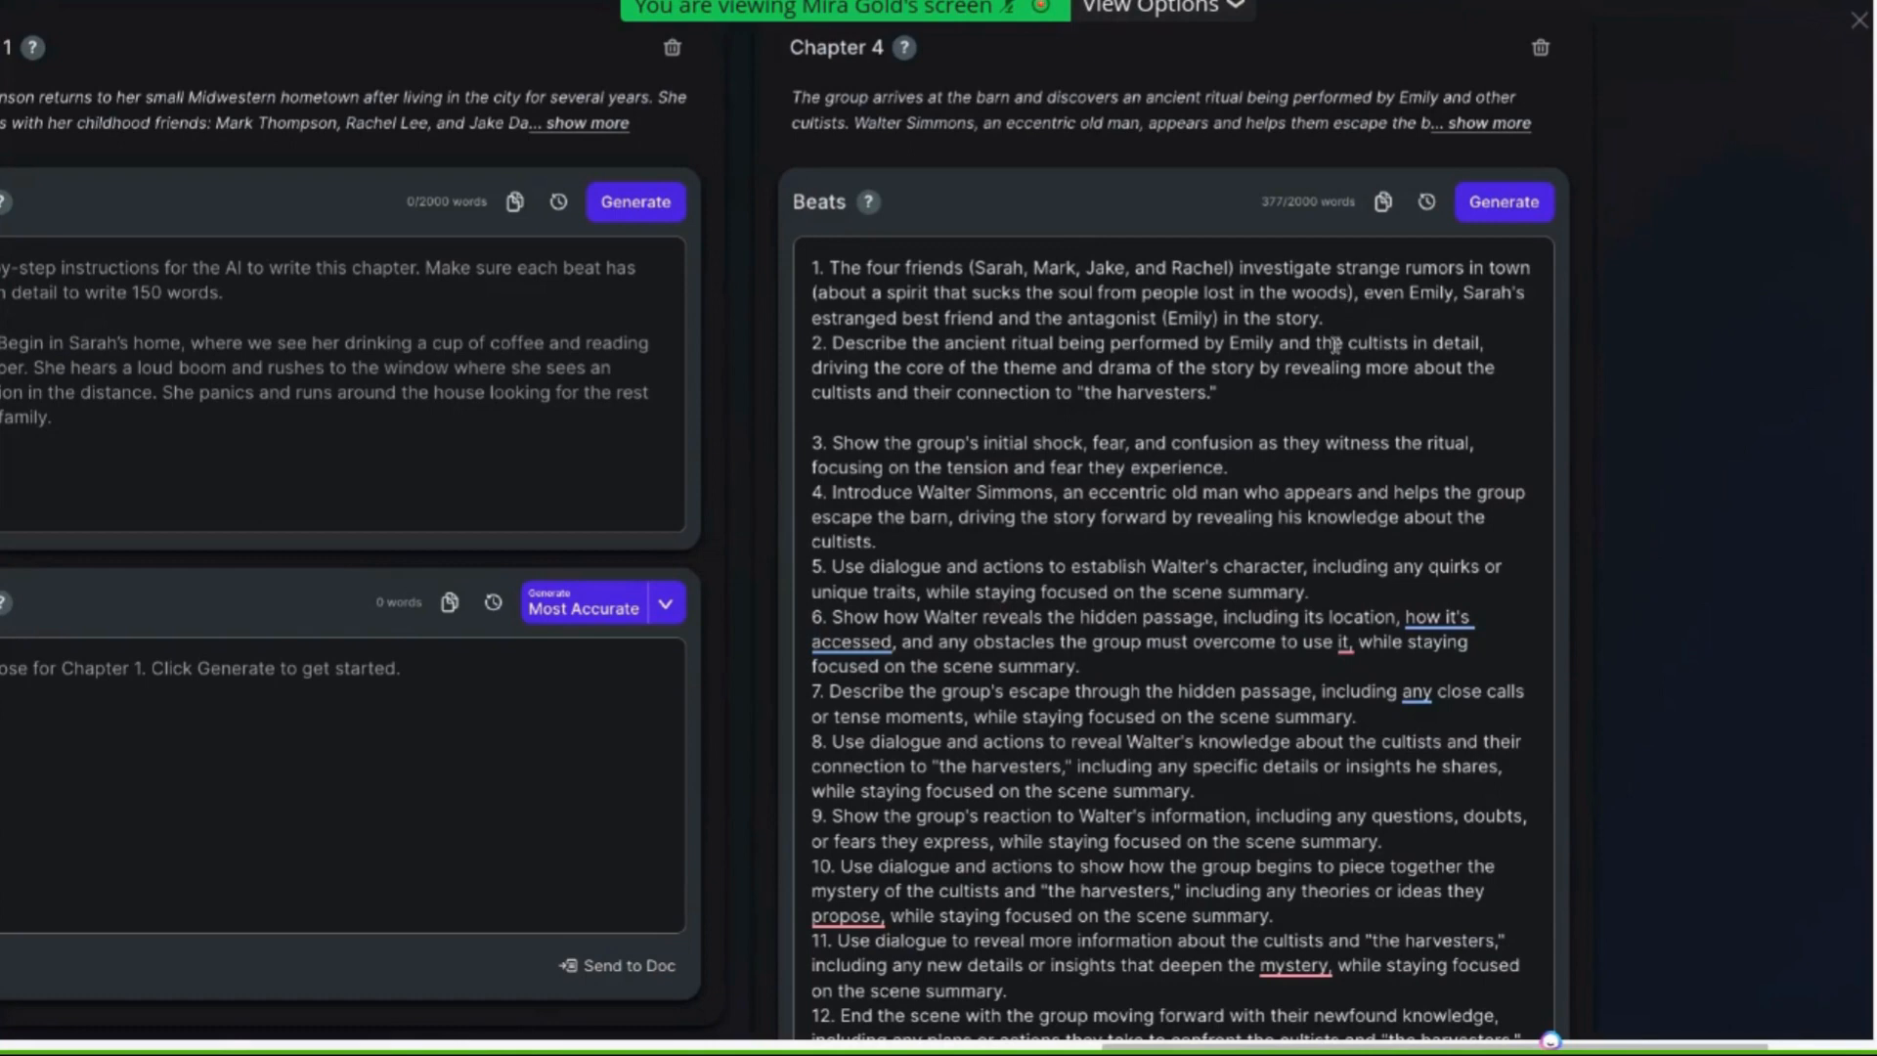
Add the sentence "They're worried about their friend, Emily, because she's lost in the woods." after the rumors clause
text(. They're)
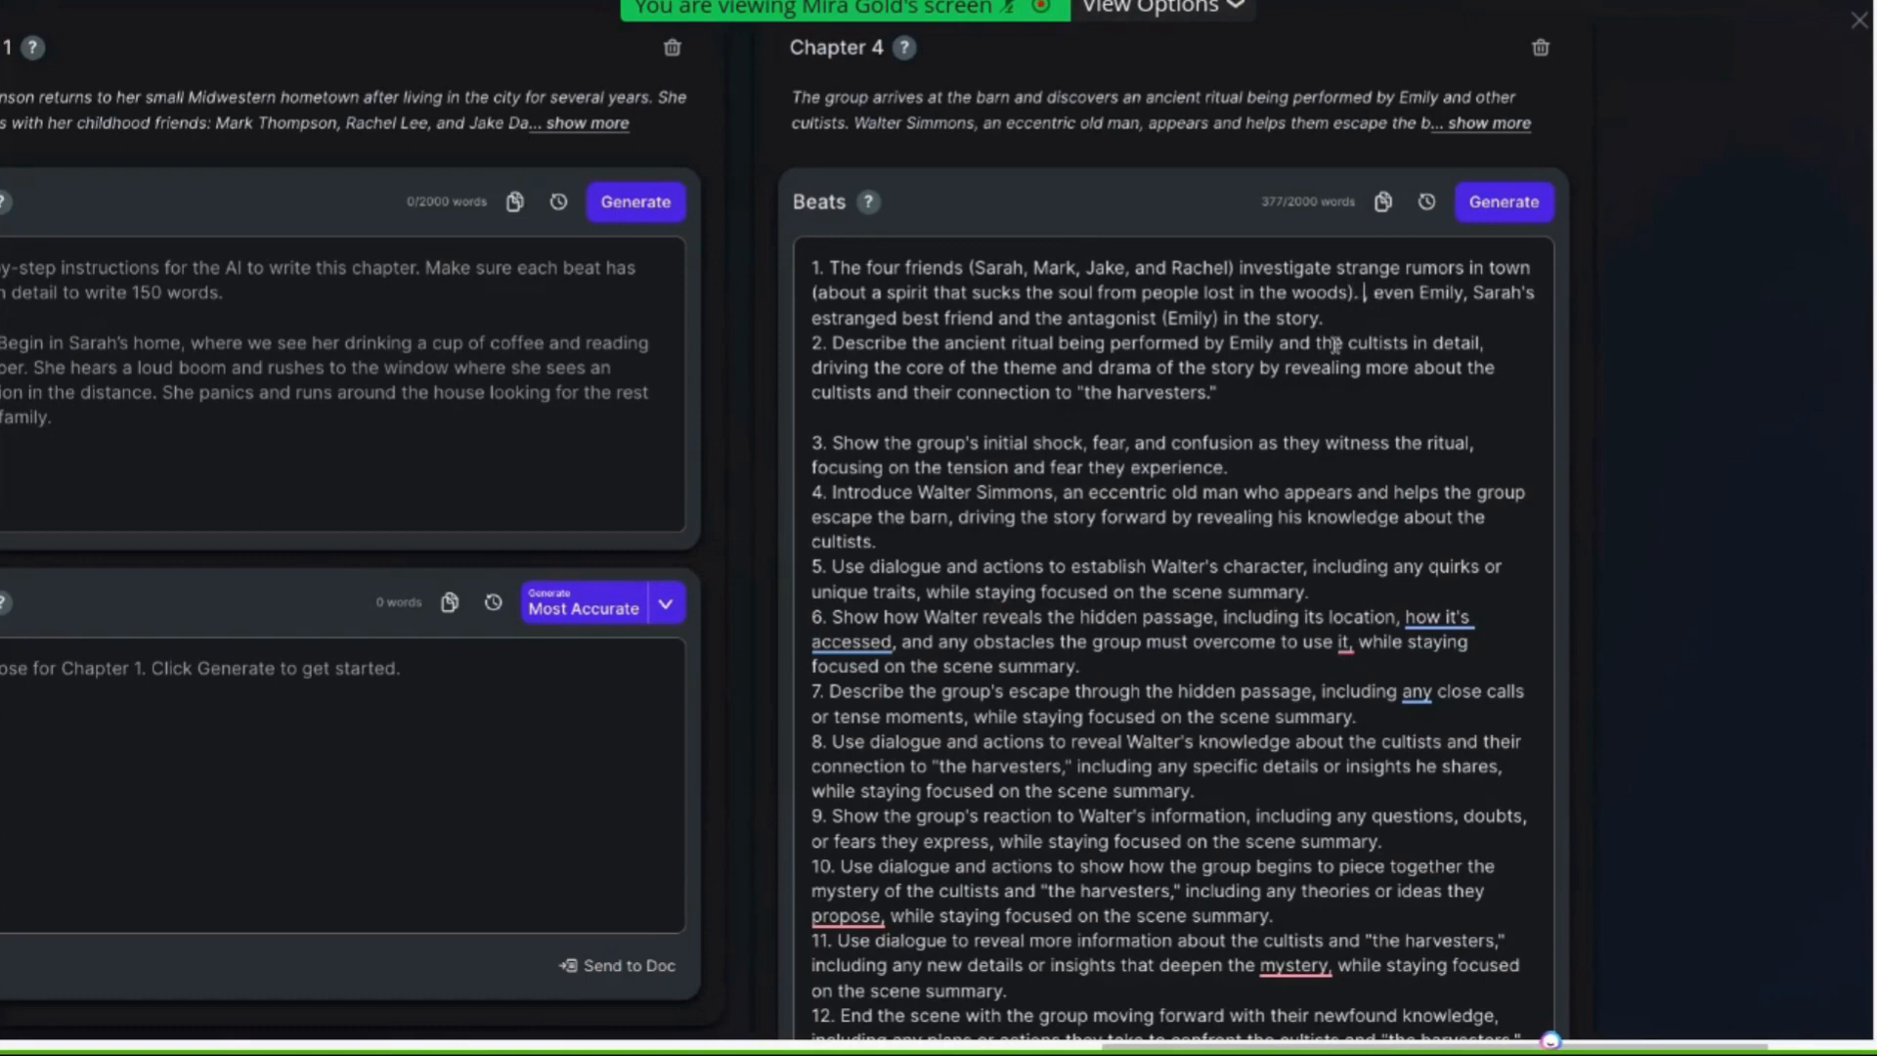
key(BackSpace)
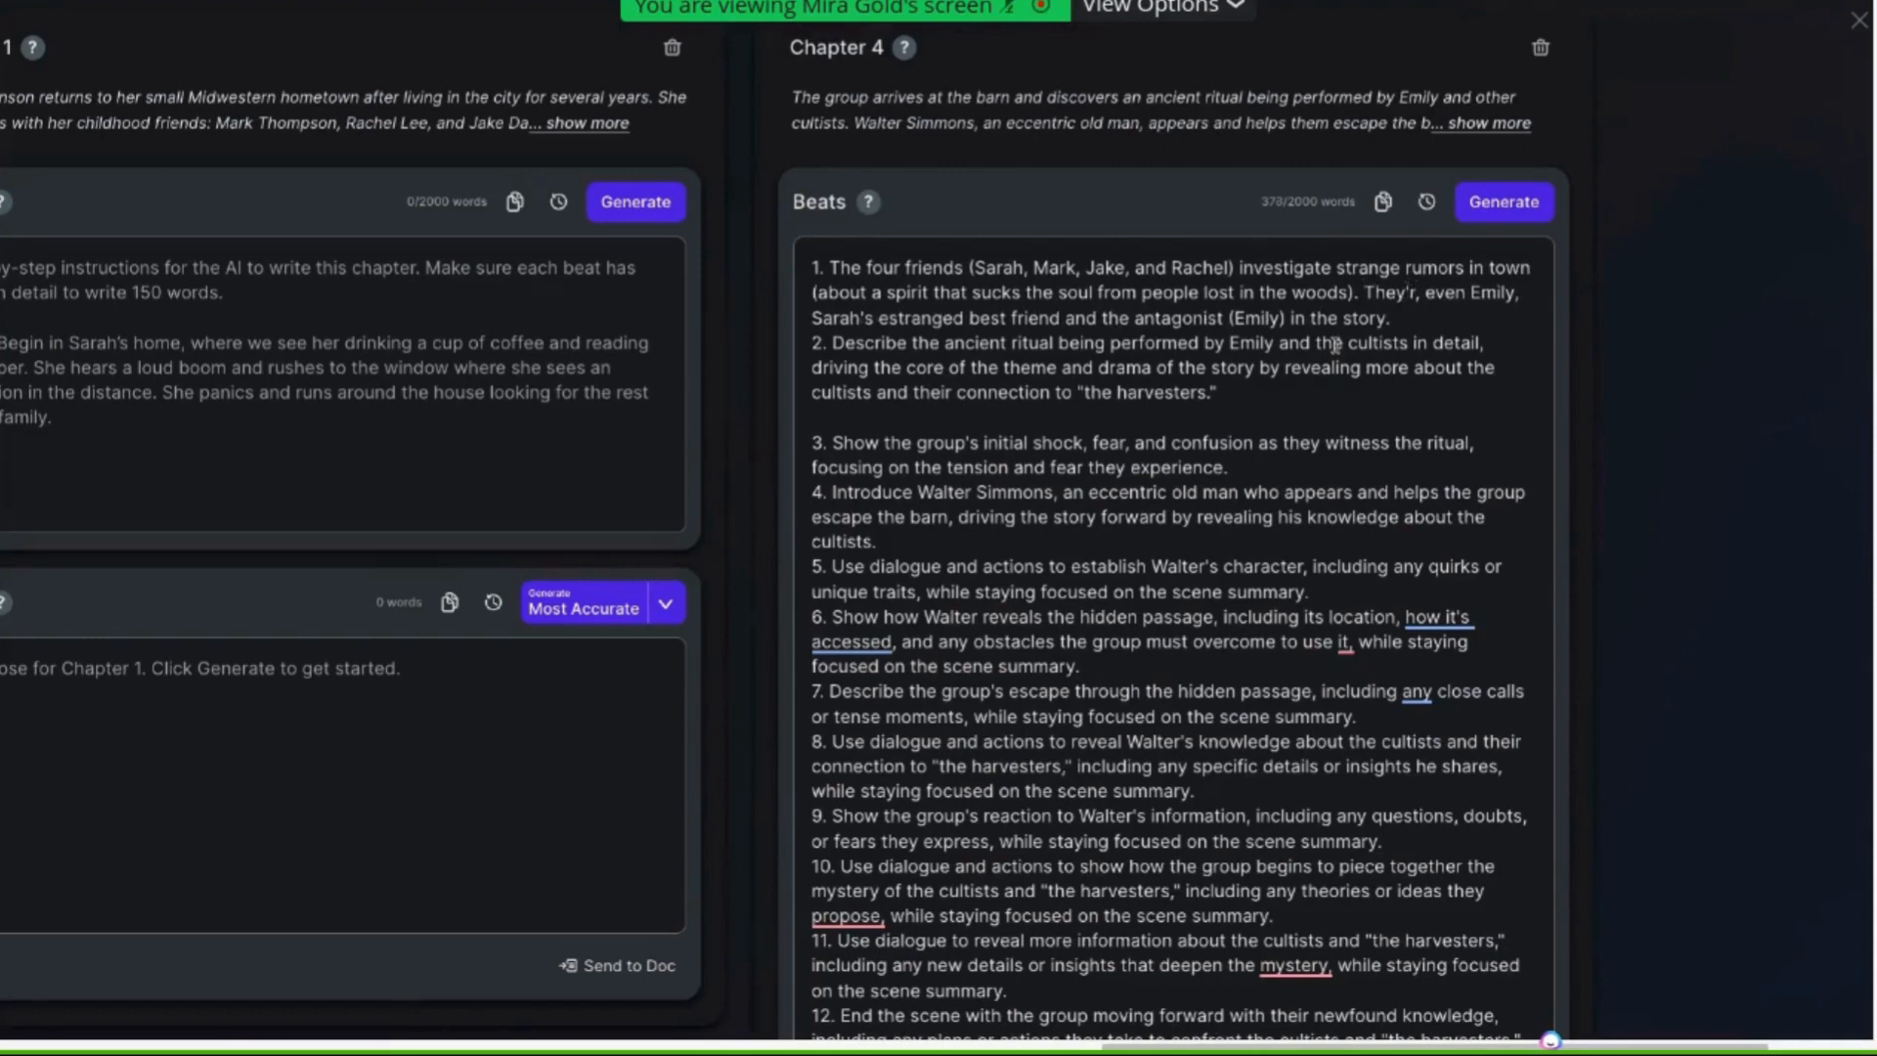
text(e worried abou)
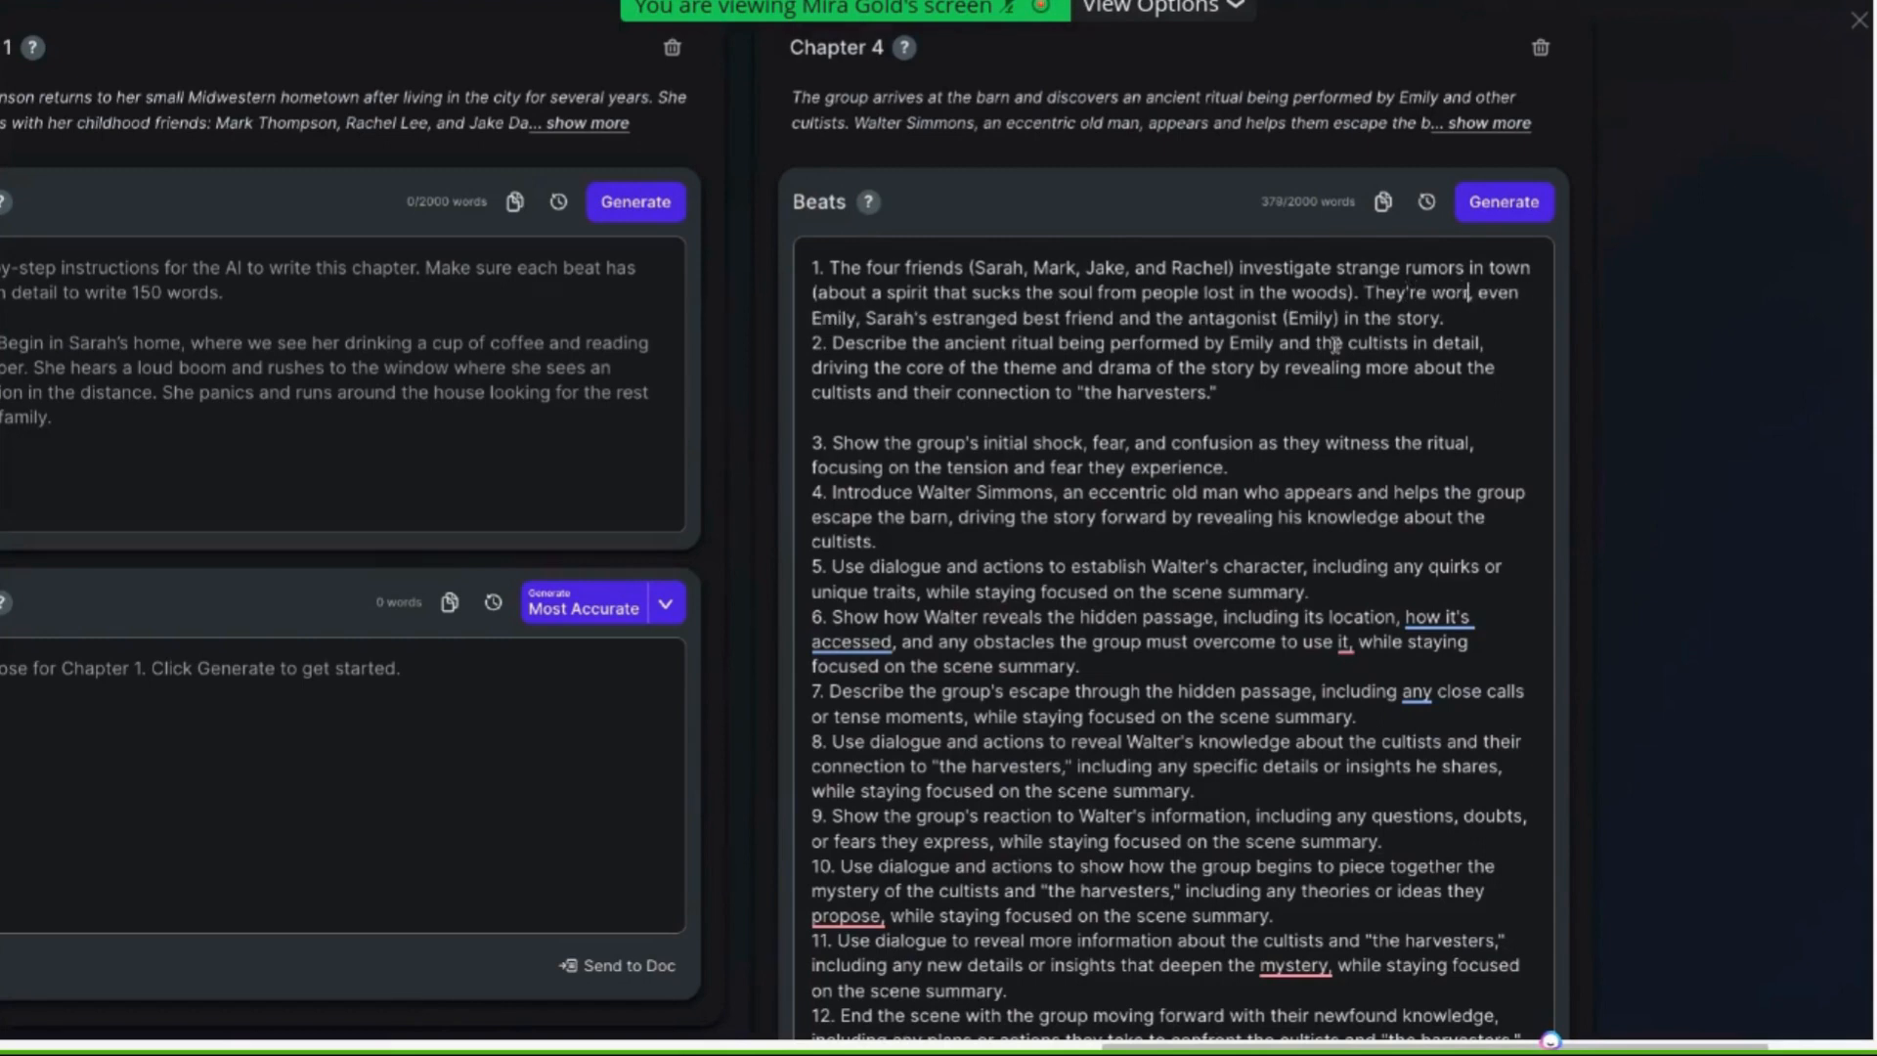
text(t )
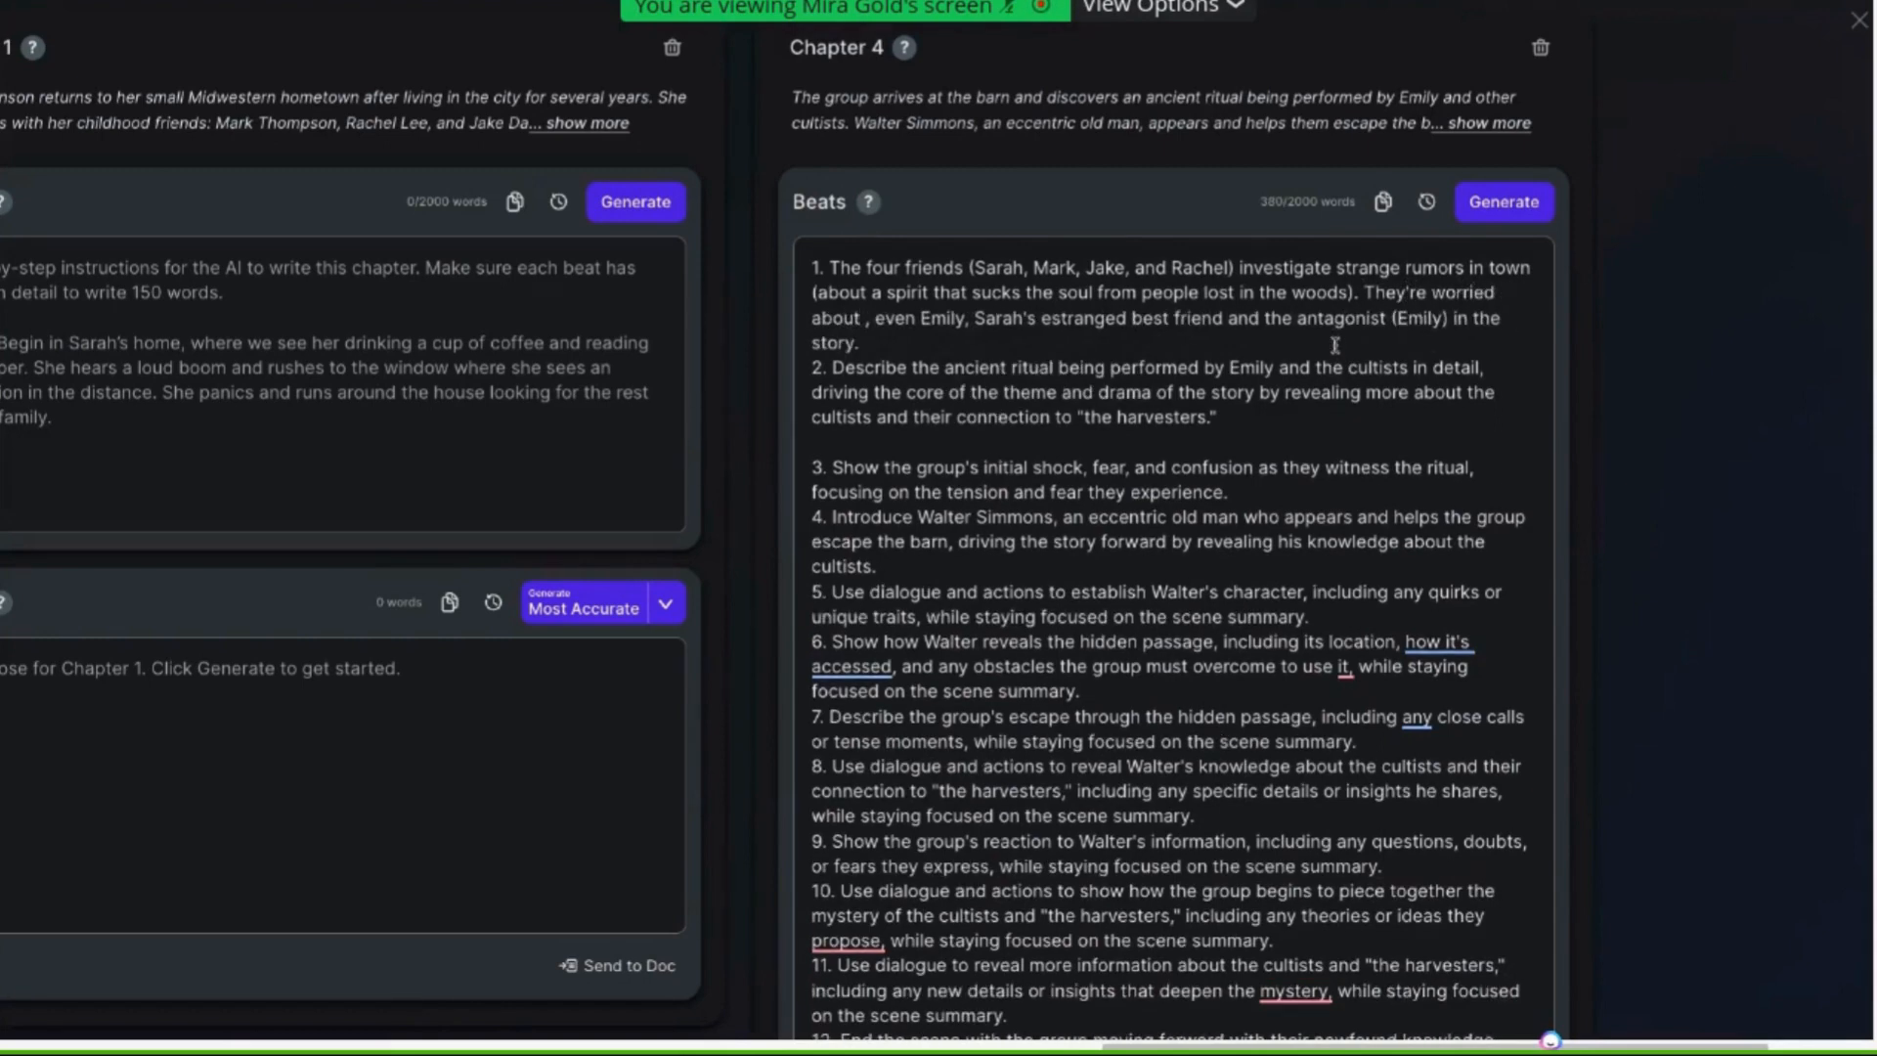
text(their )
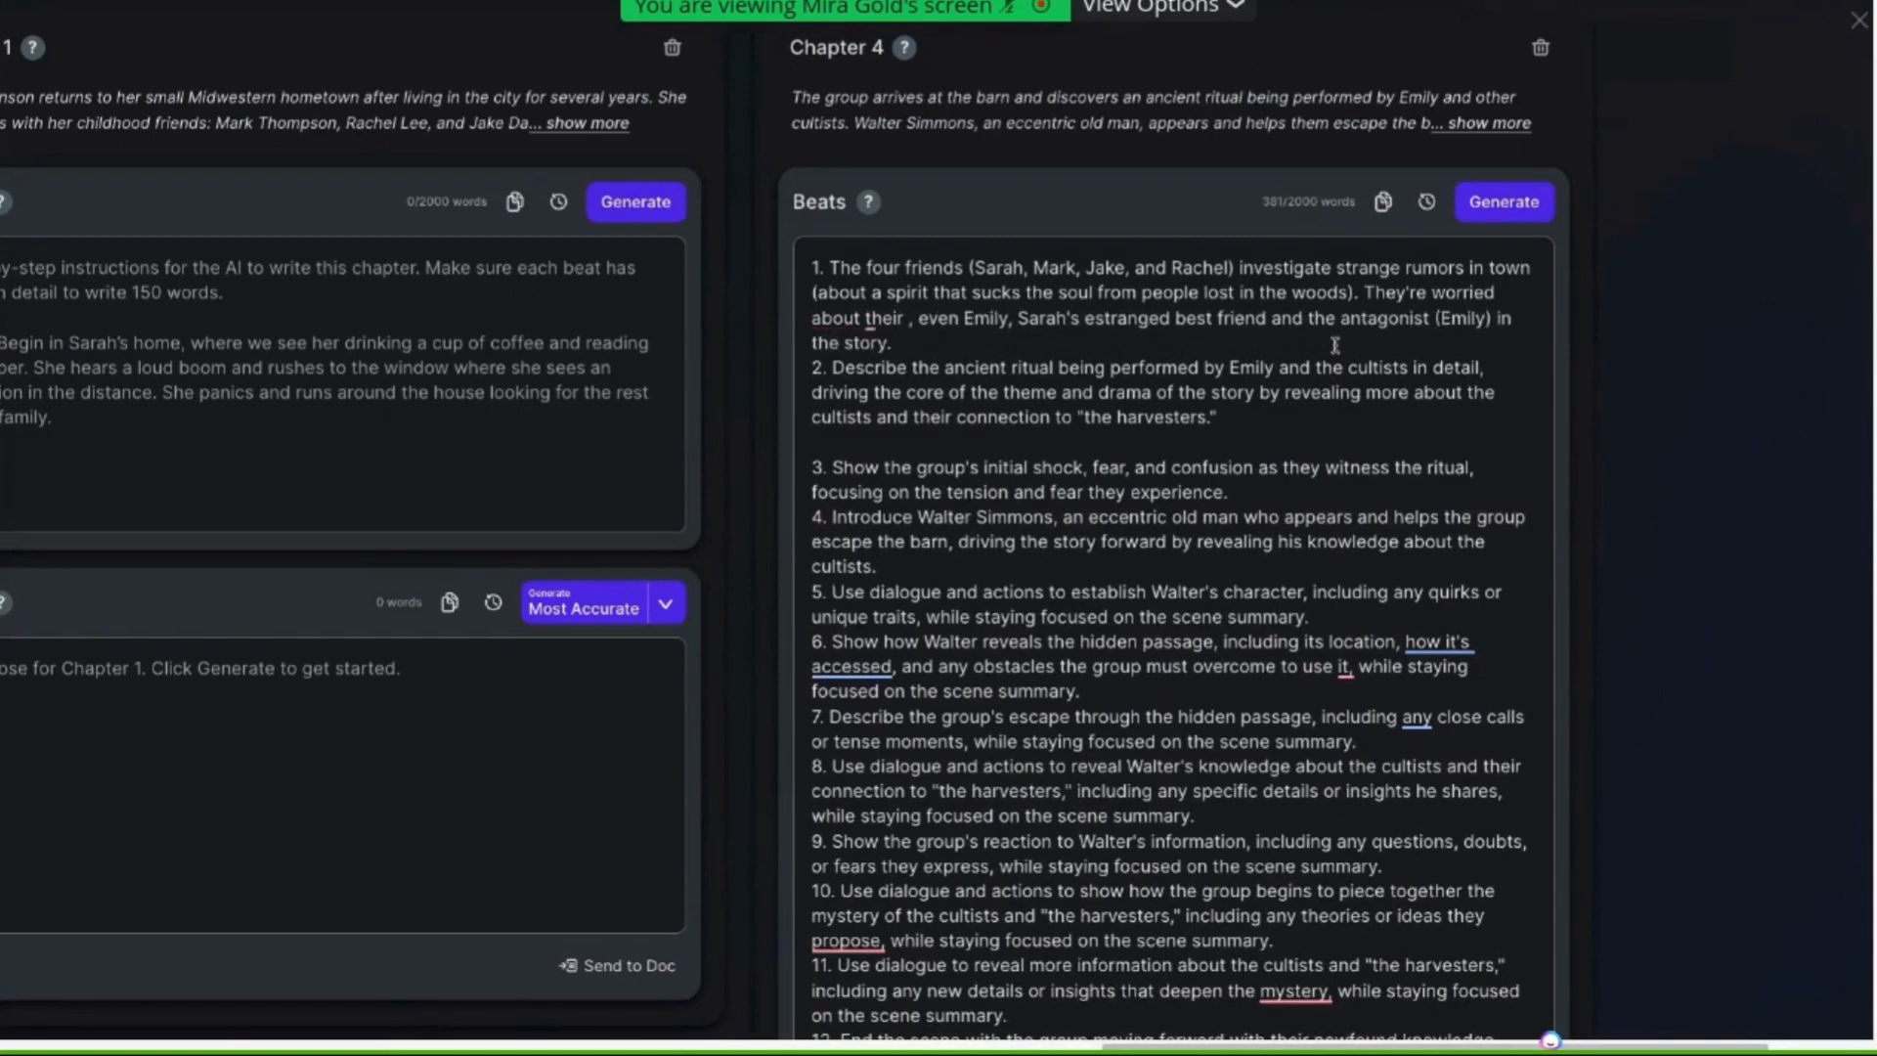
text(friend )
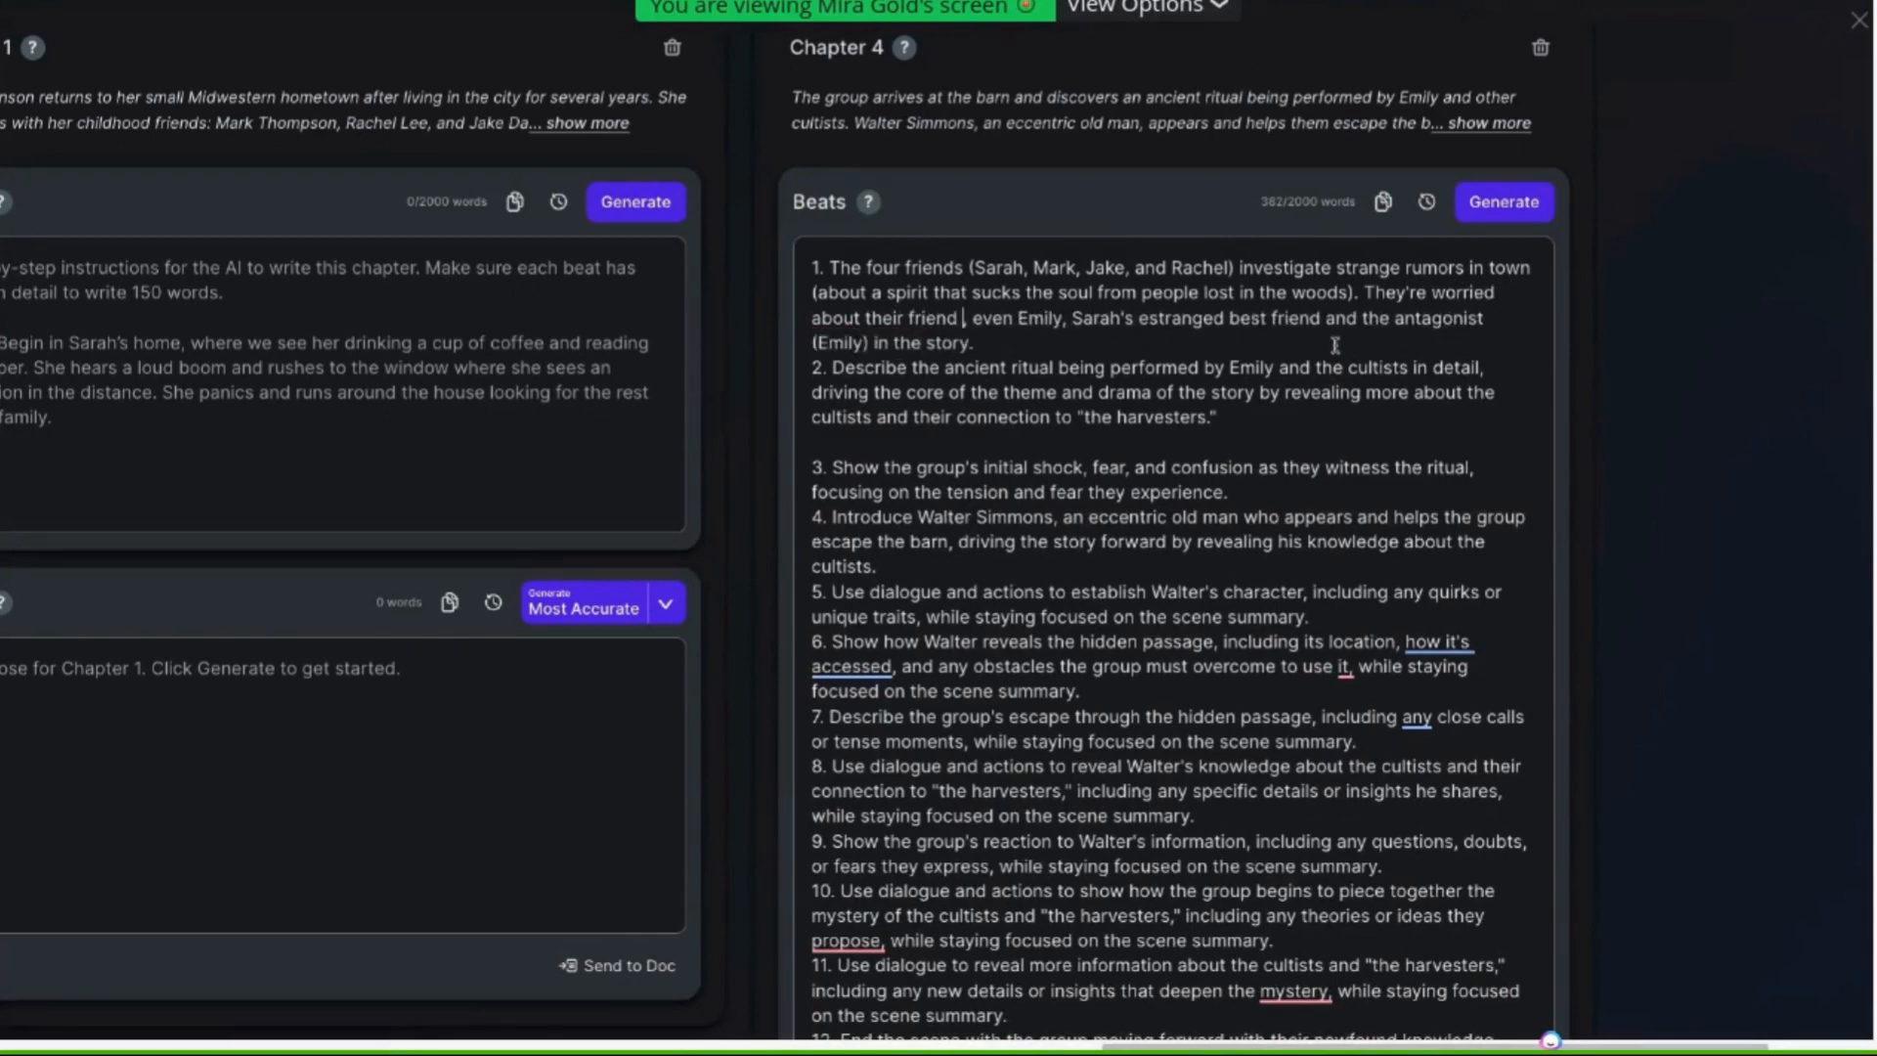
text(, Emil)
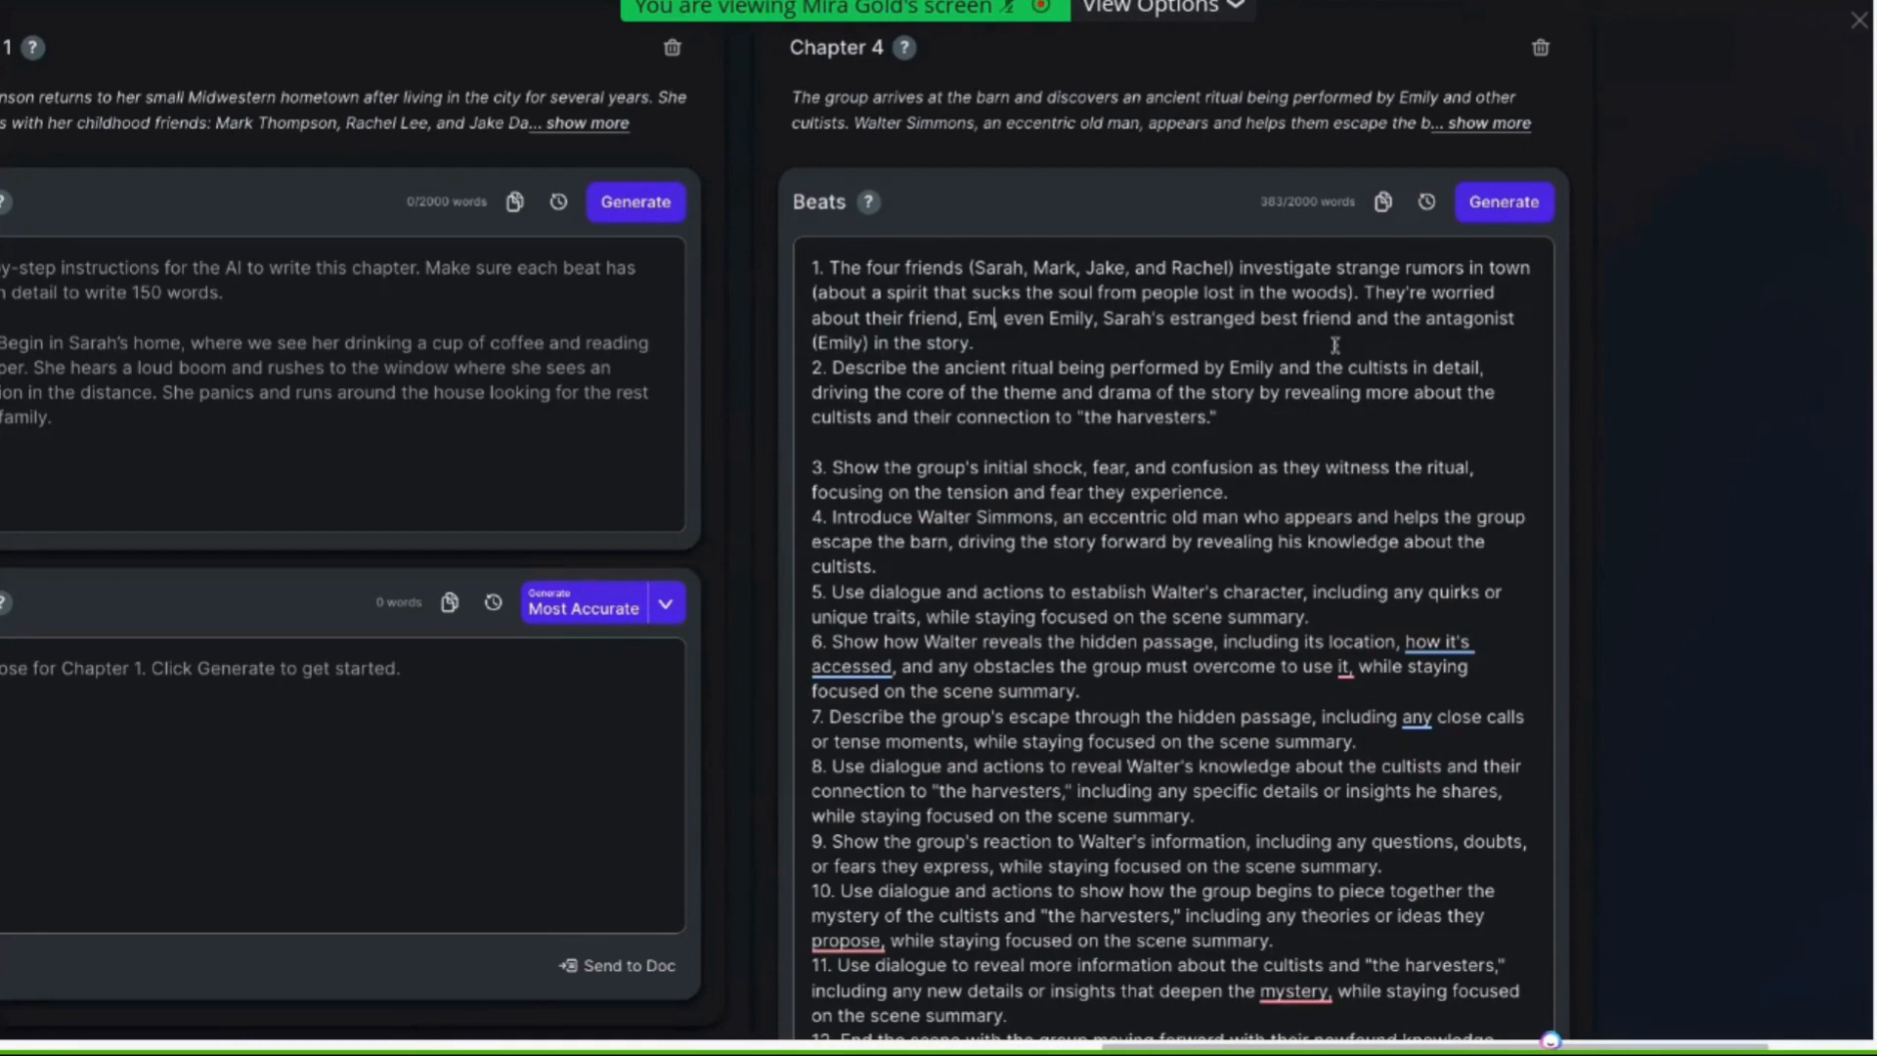
text(y, because sh)
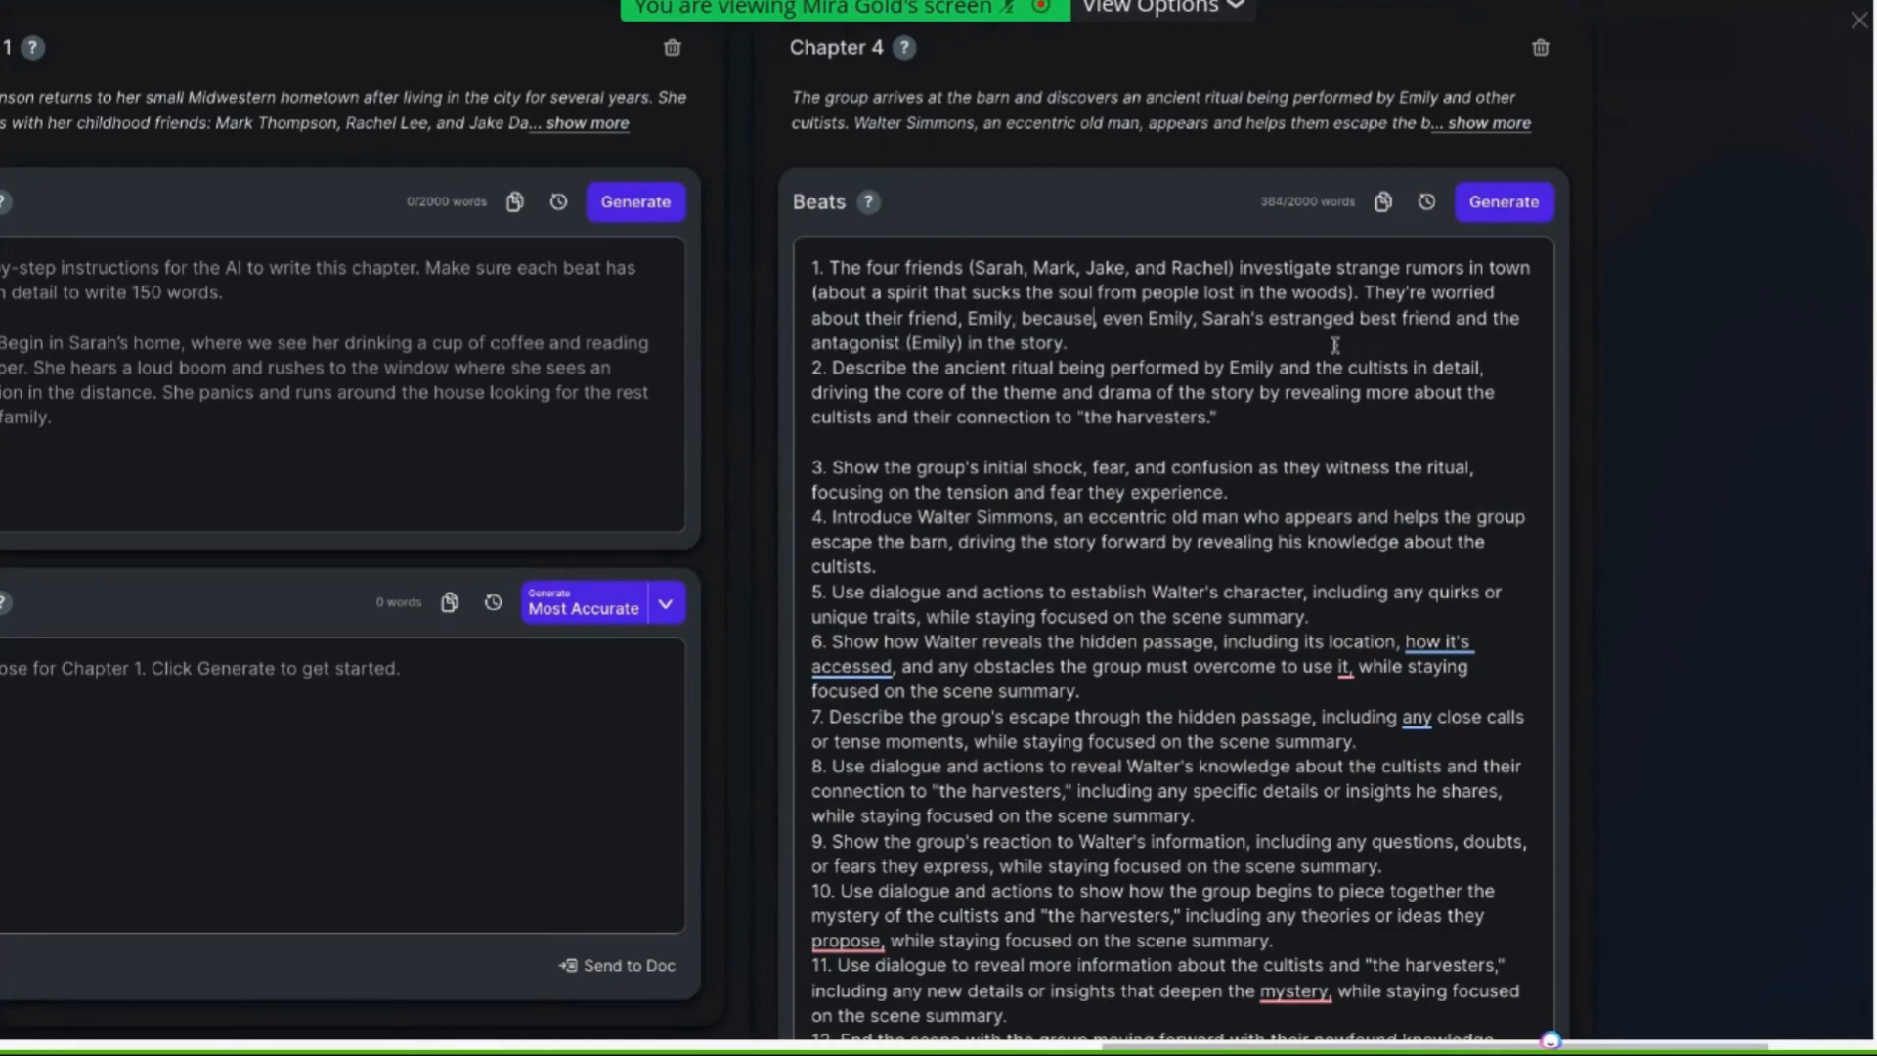
text(e's lost in the )
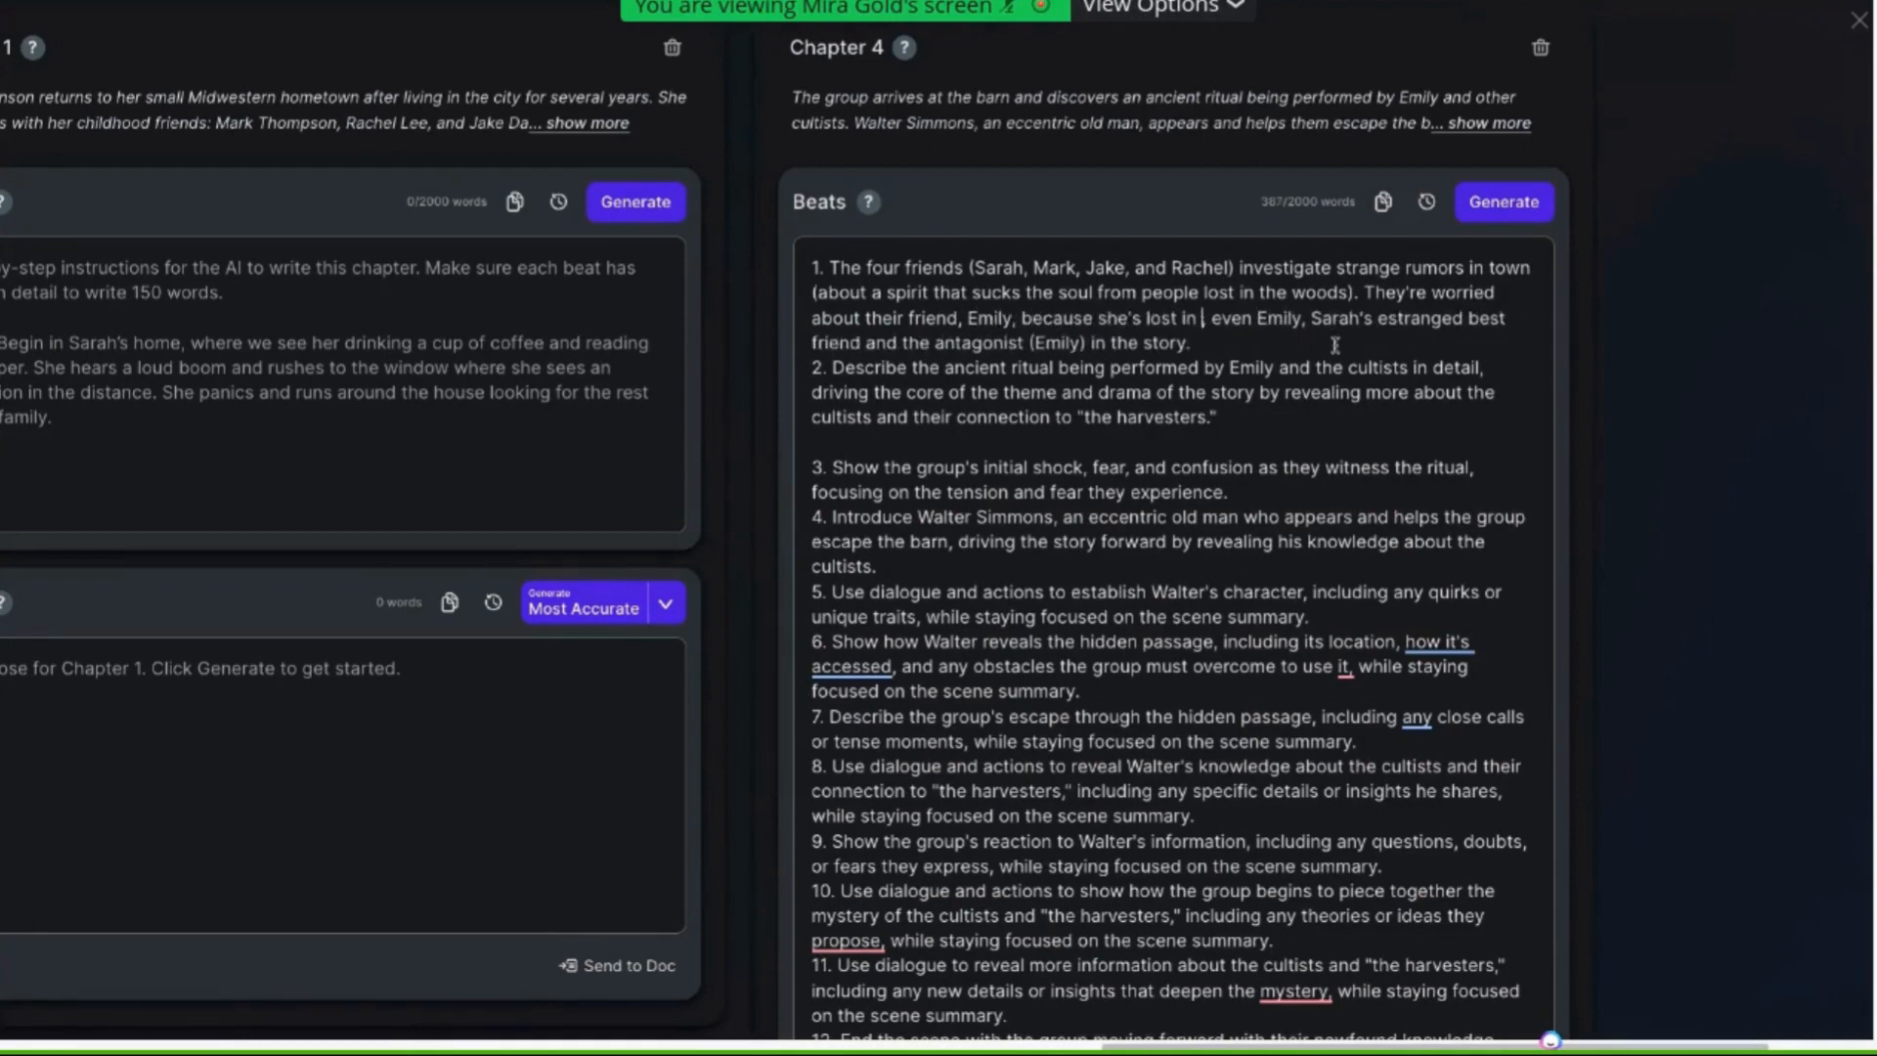
text(woods.,)
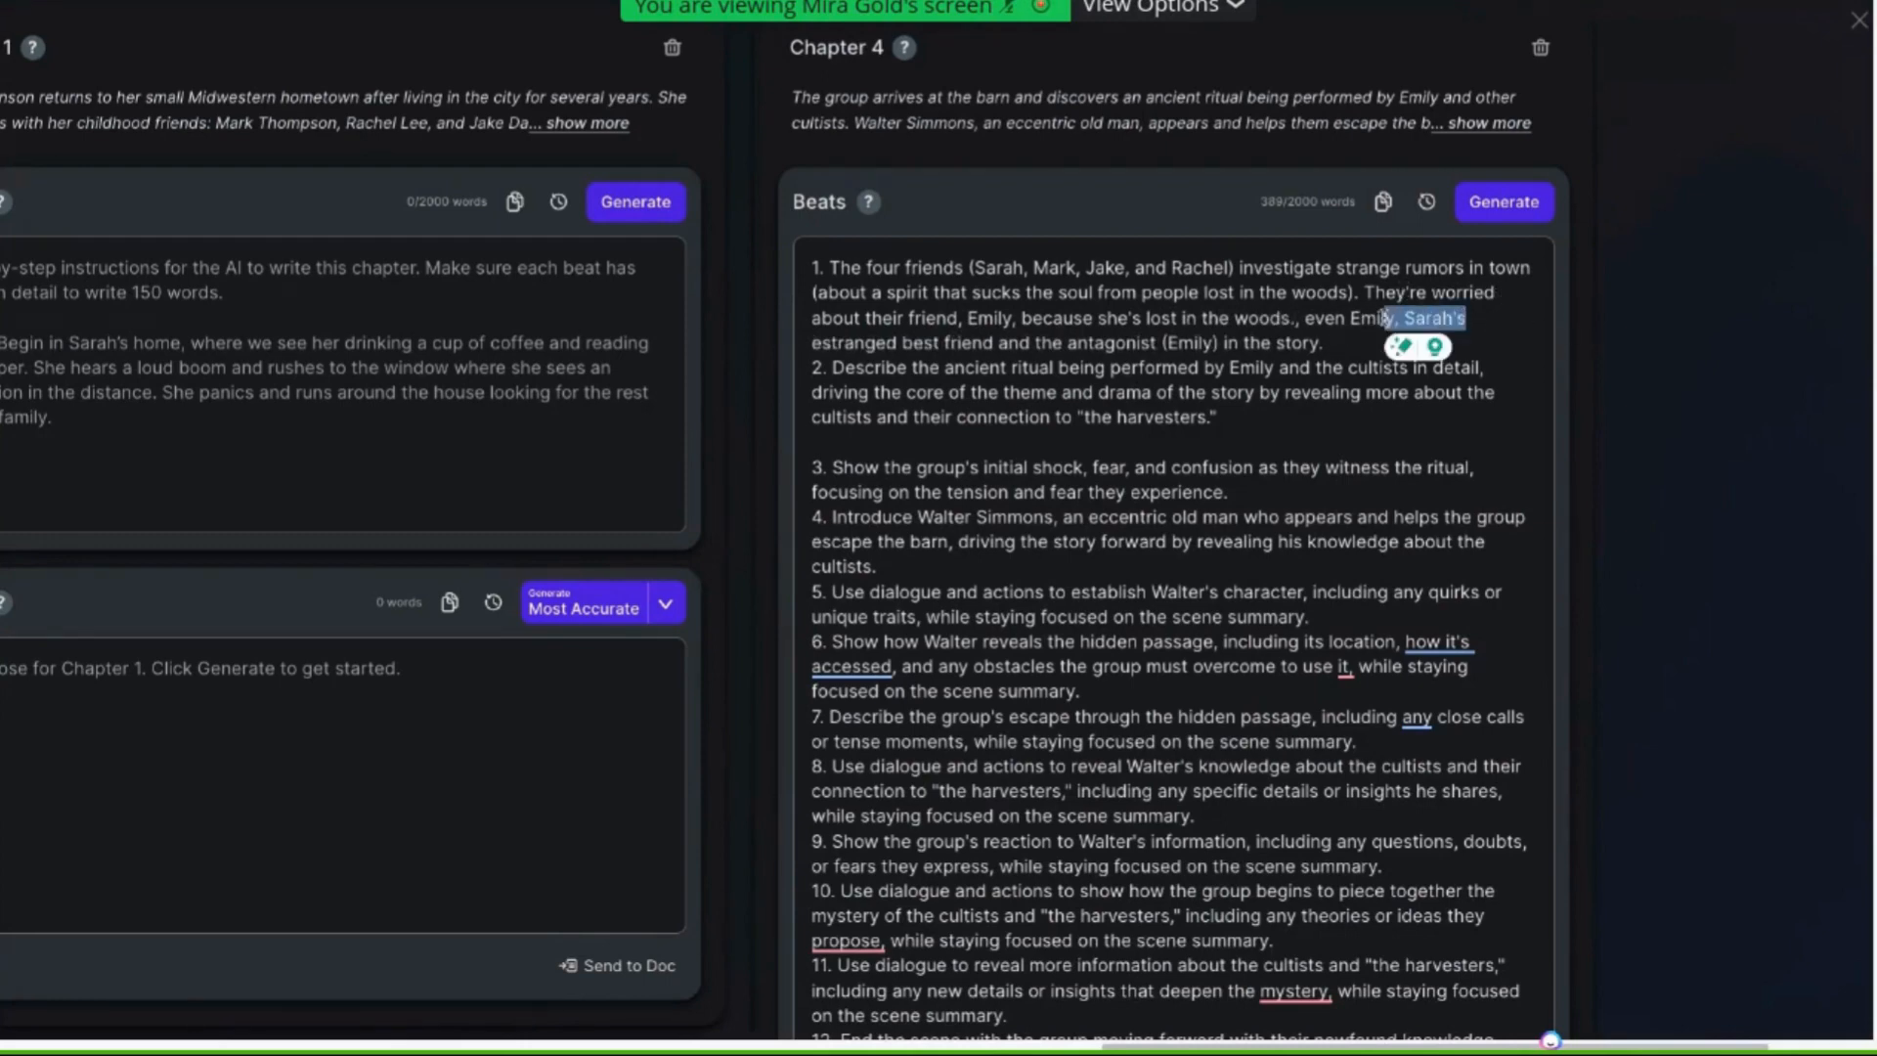
Rewrite the trailing clause as "(NOTE: Emily is Sarah's estranged best friend and the antagonist in the story)."
click(1350, 318)
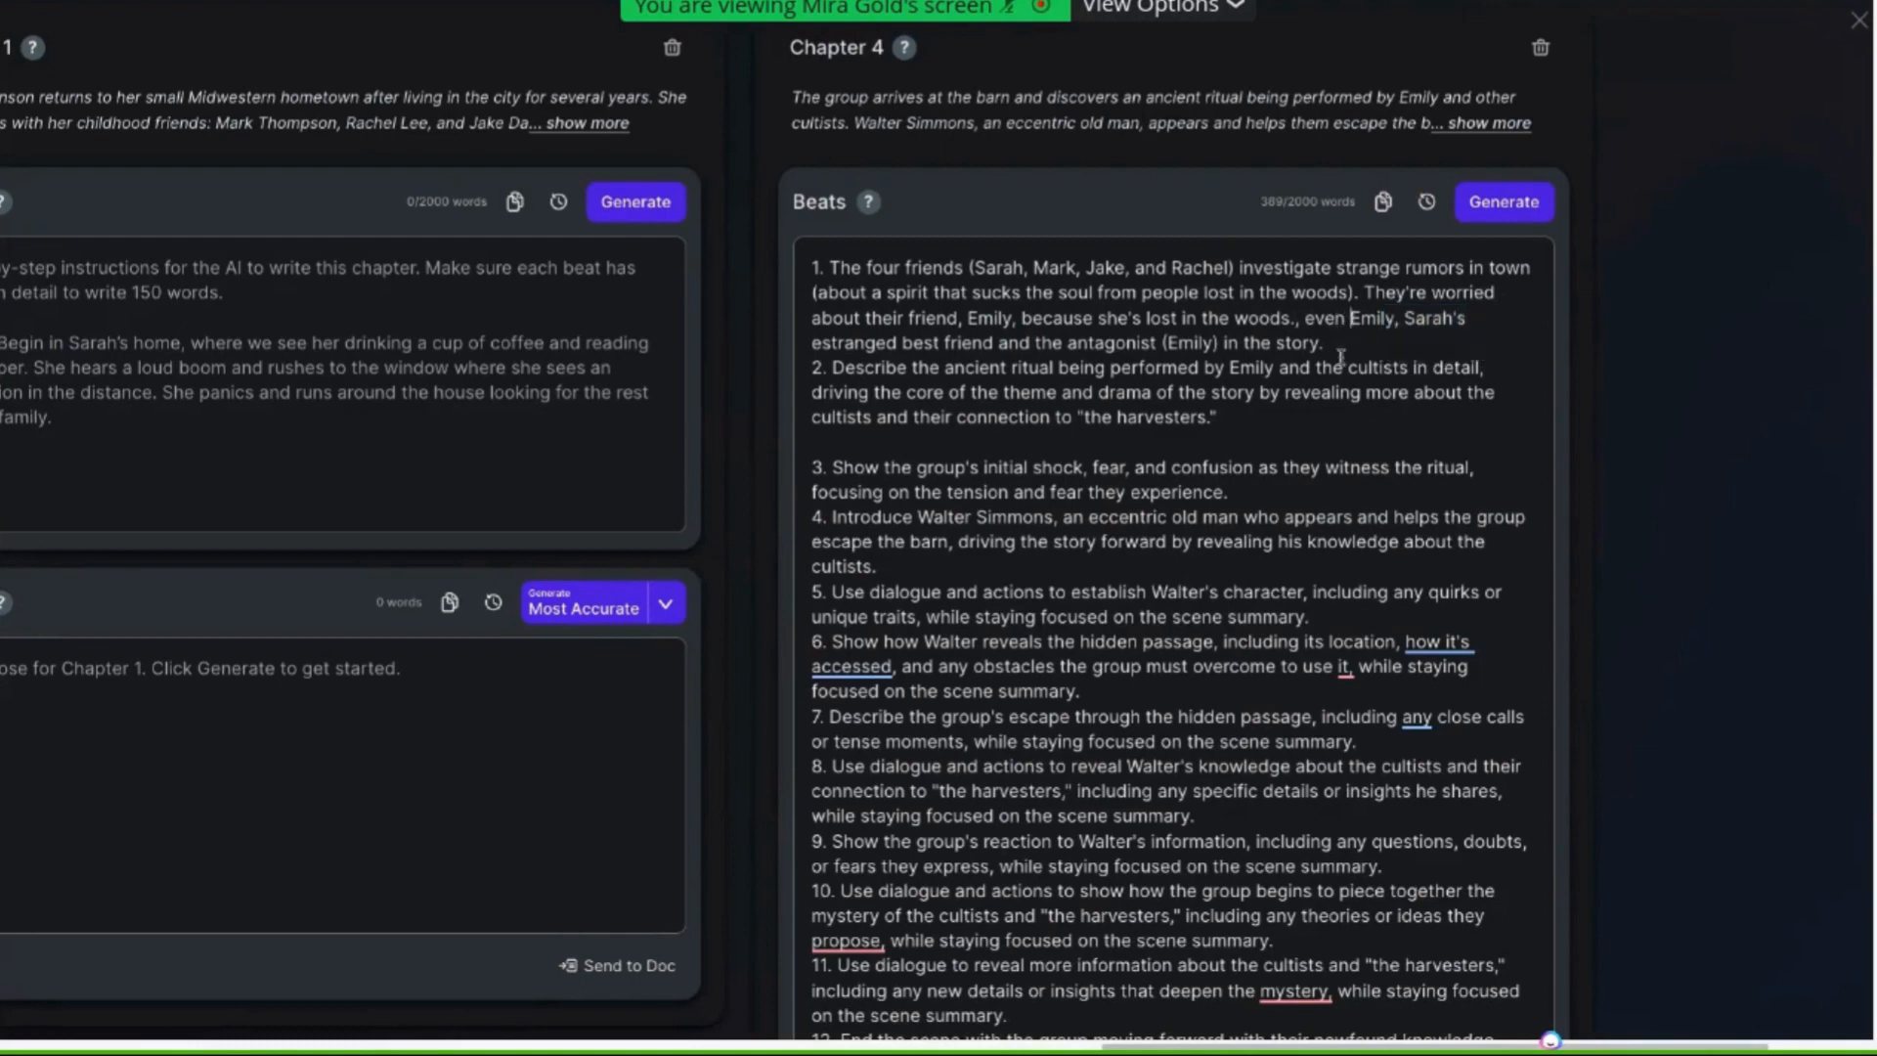
key(BackSpace)
key(BackSpace)
key(BackSpace)
key(BackSpace)
key(BackSpace)
key(BackSpace)
key(BackSpace)
key(BackSpace)
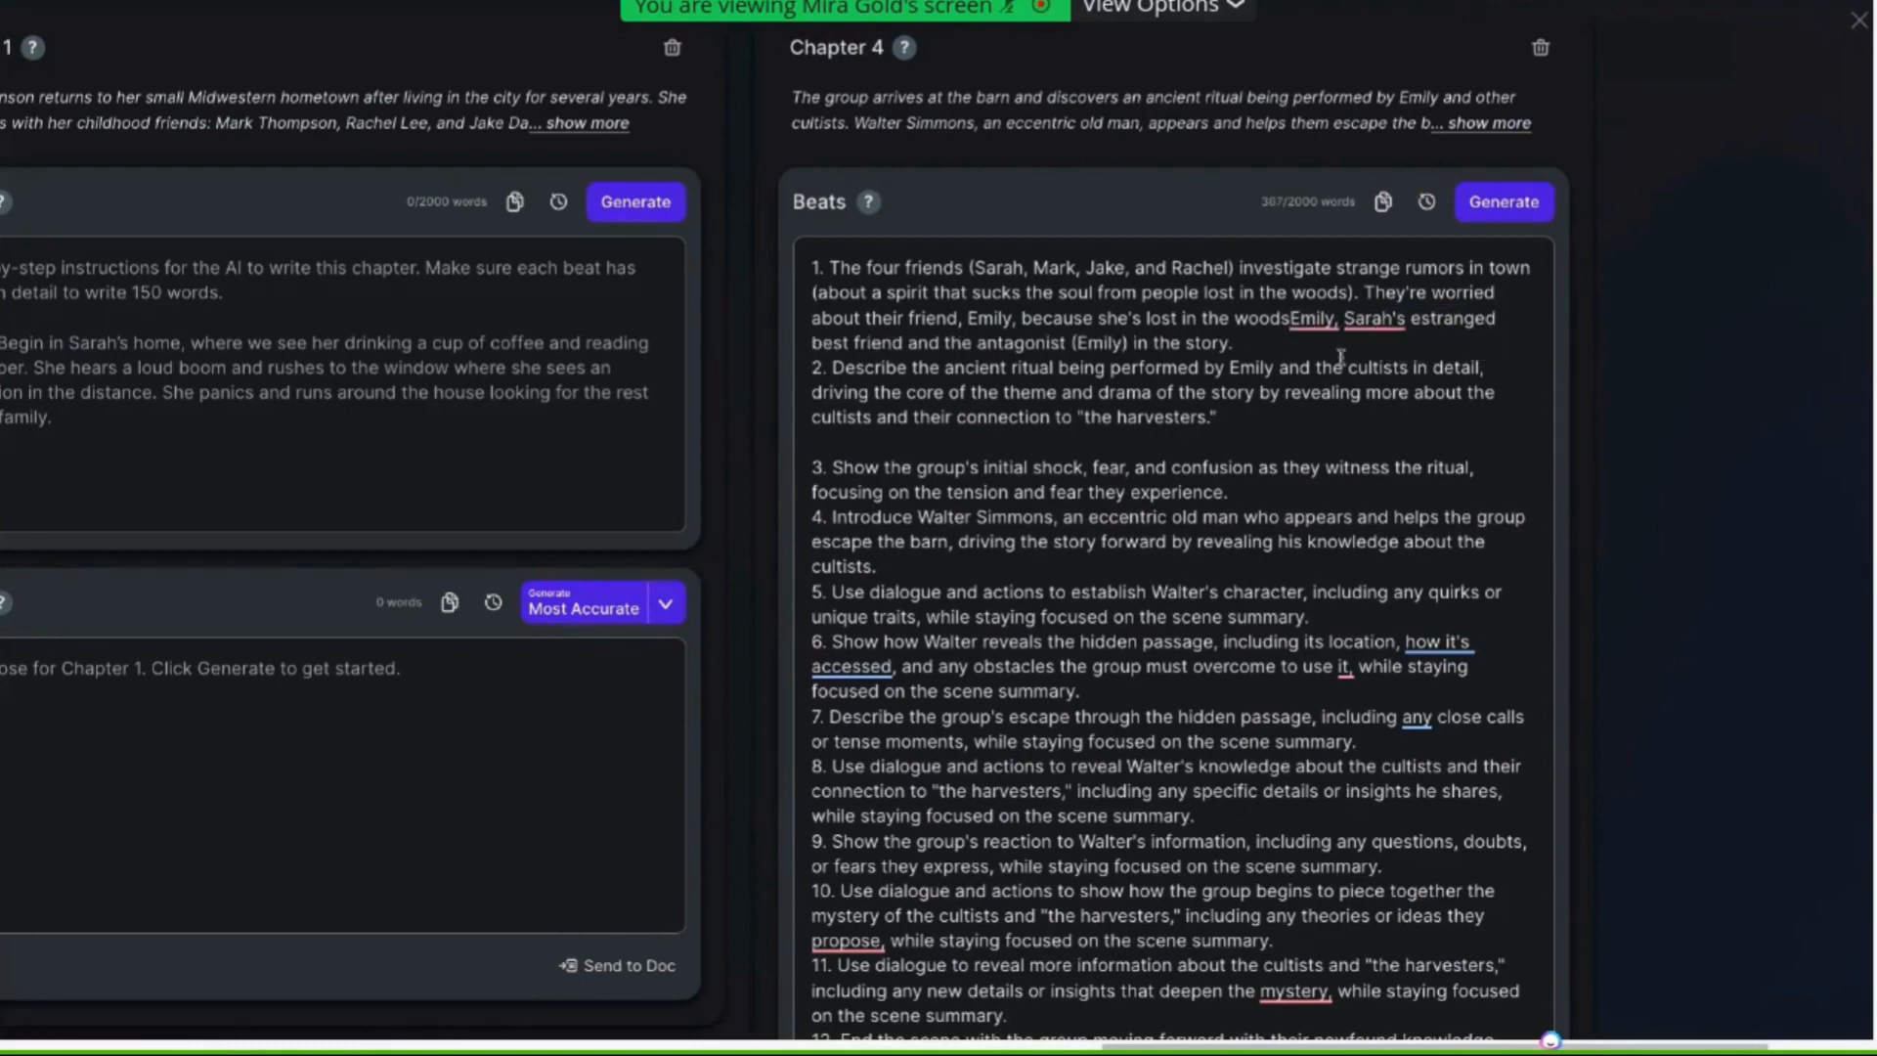
text(. (NOTE:)
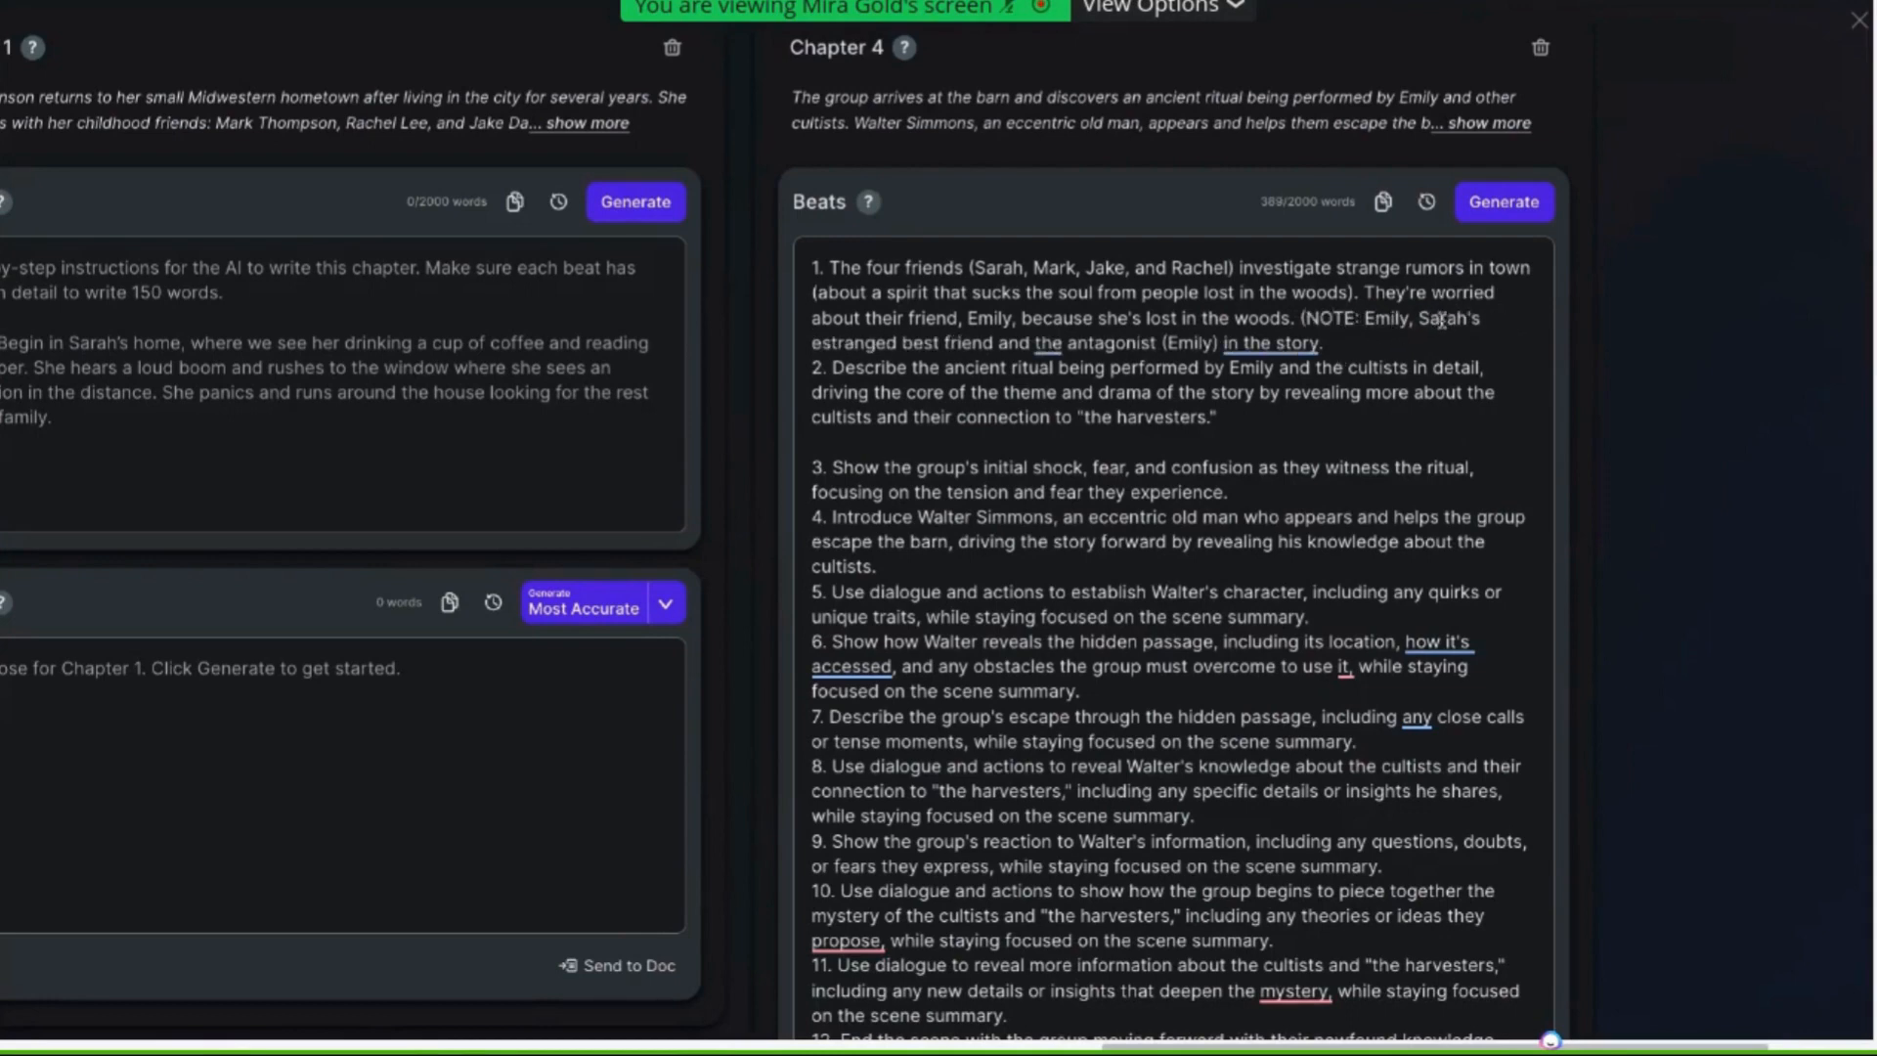
click(1417, 321)
key(BackSpace)
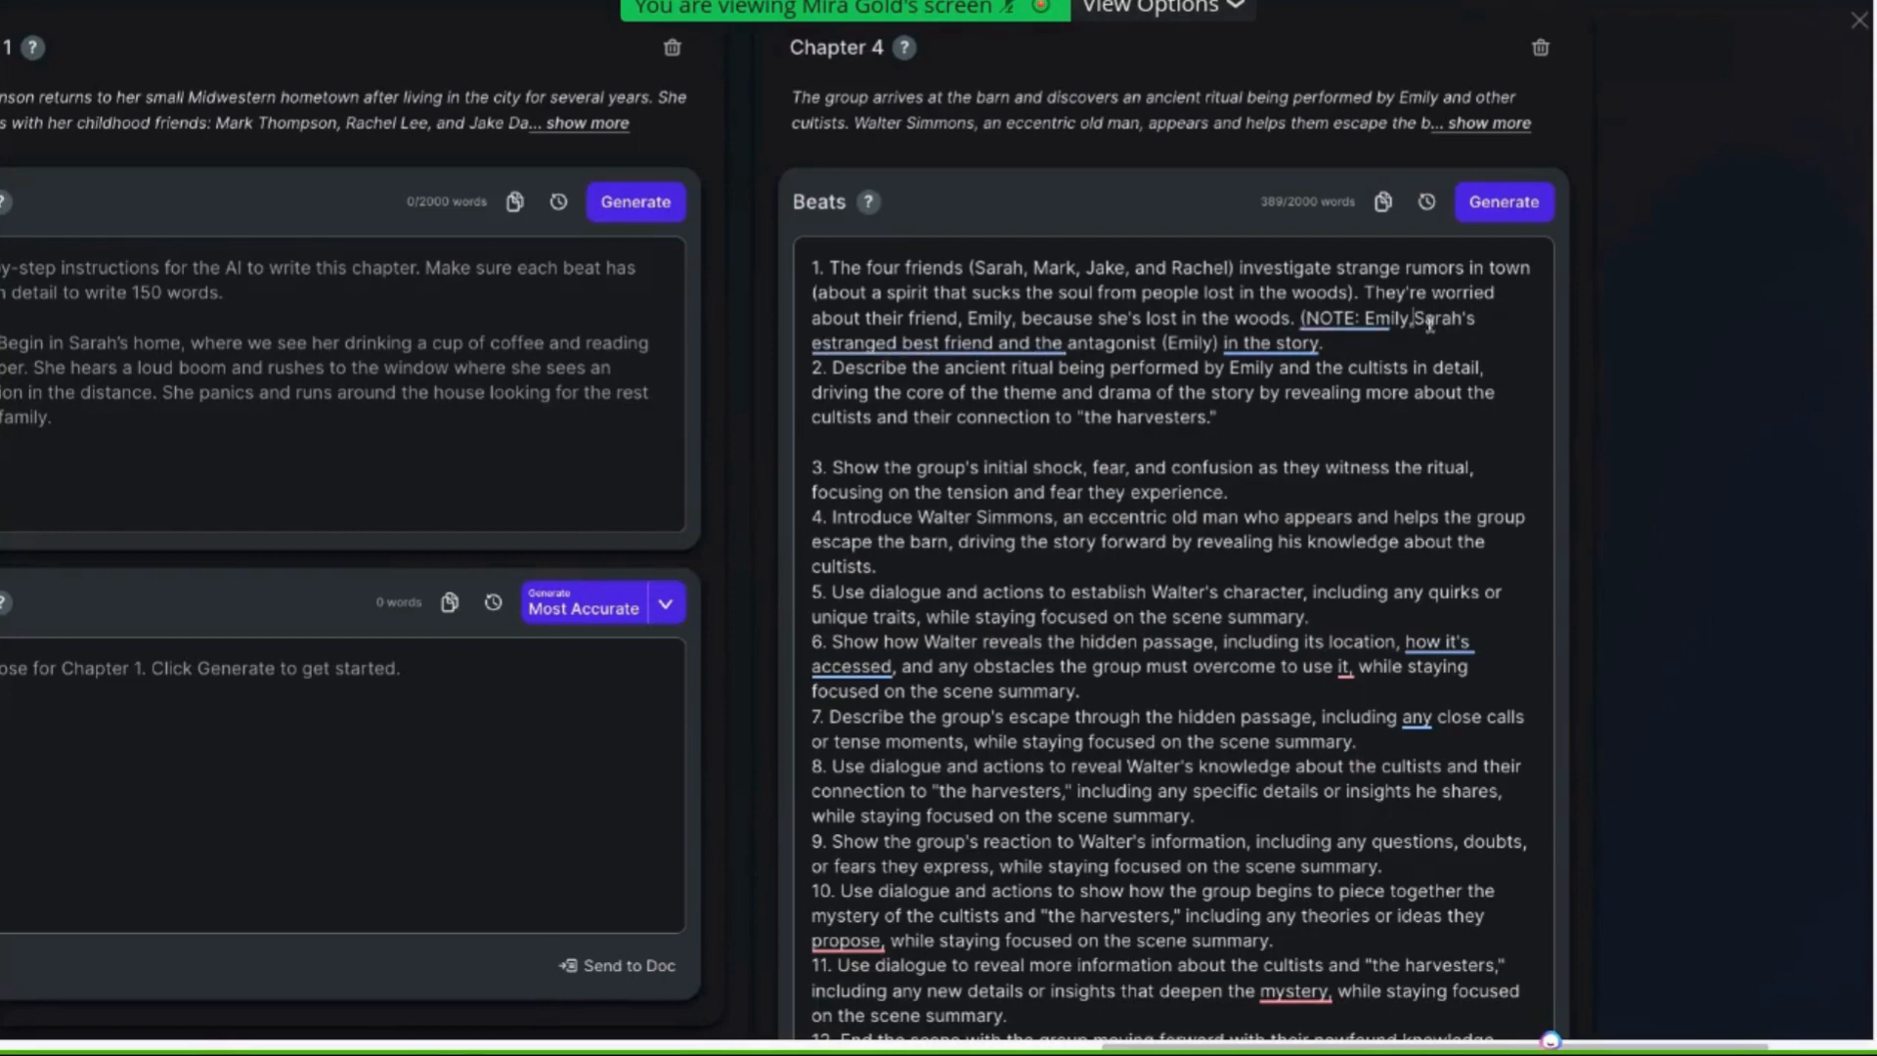
key(BackSpace)
text(is)
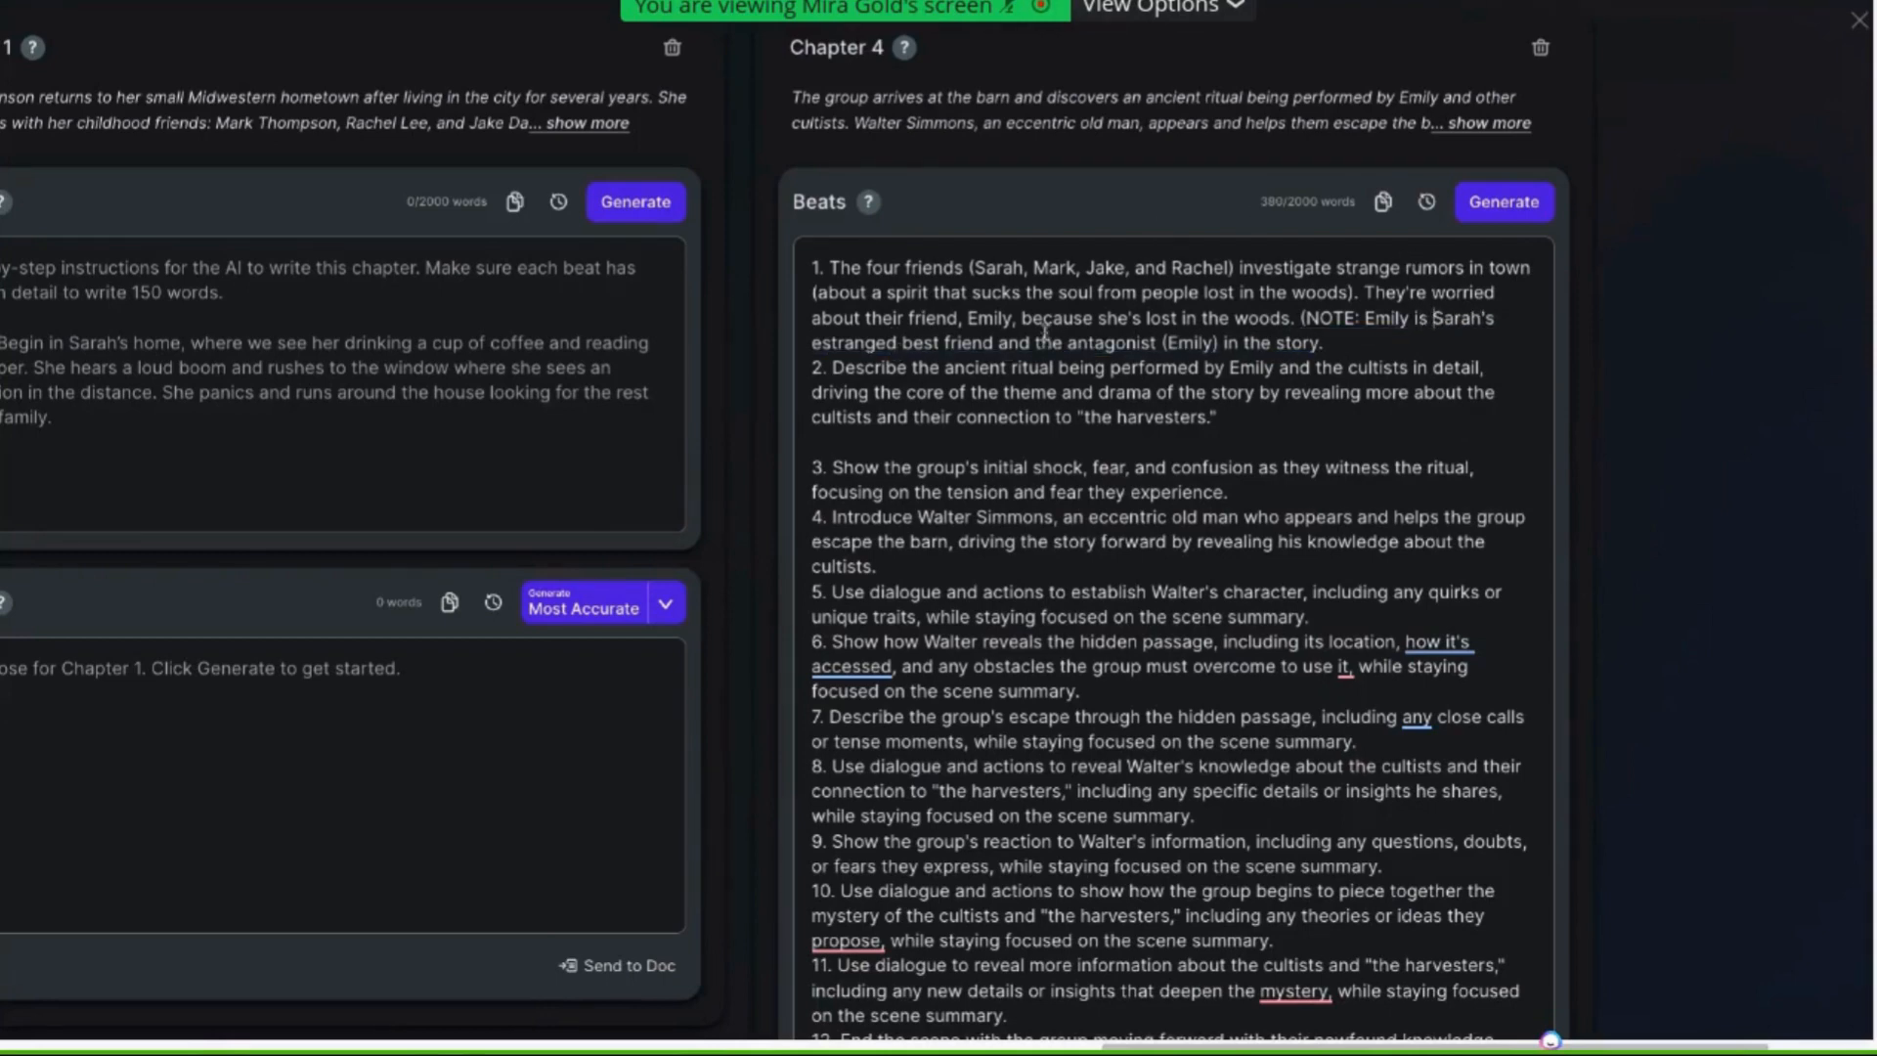
click(1220, 341)
key(BackSpace)
key(BackSpace)
key(BackSpace)
key(BackSpace)
key(BackSpace)
key(BackSpace)
key(BackSpace)
key(BackSpace)
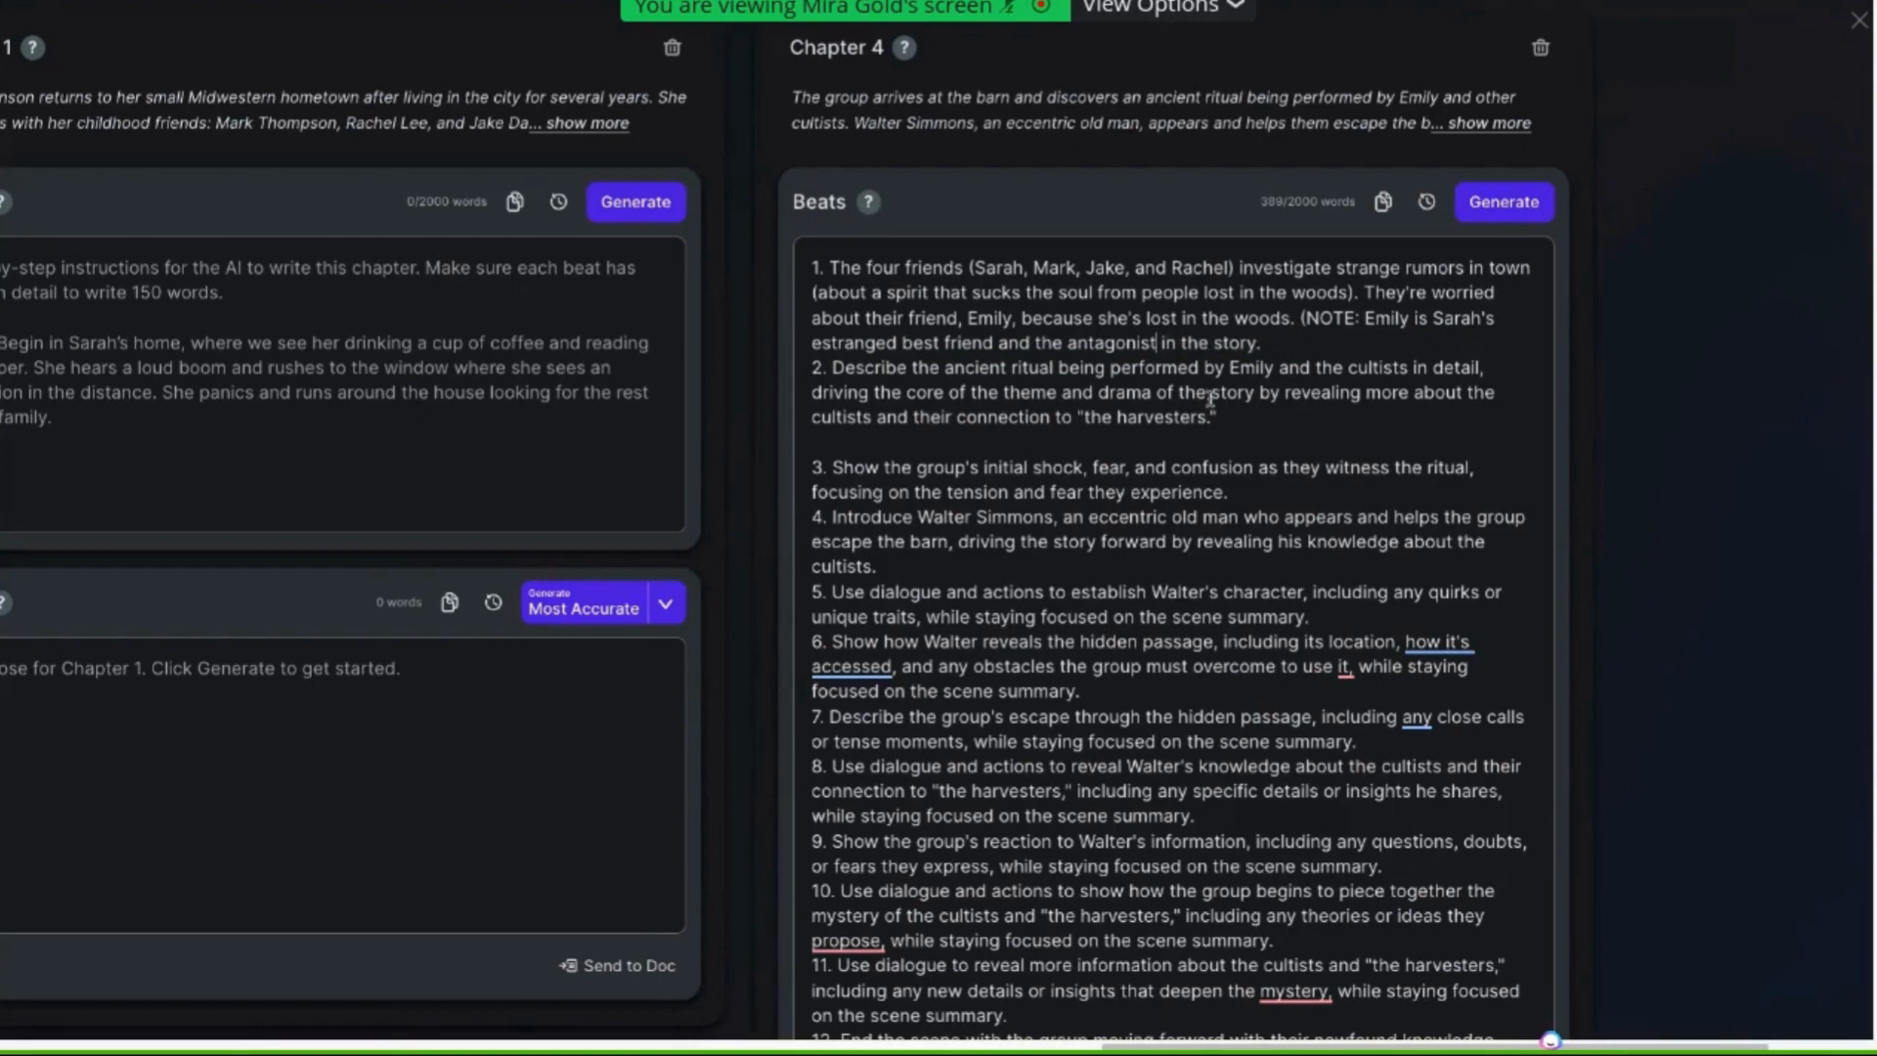
Insert "(to Sarah, Mark, Jake, and Rachel's horror)" after "Emily" in the second beat
click(1260, 342)
text((to)
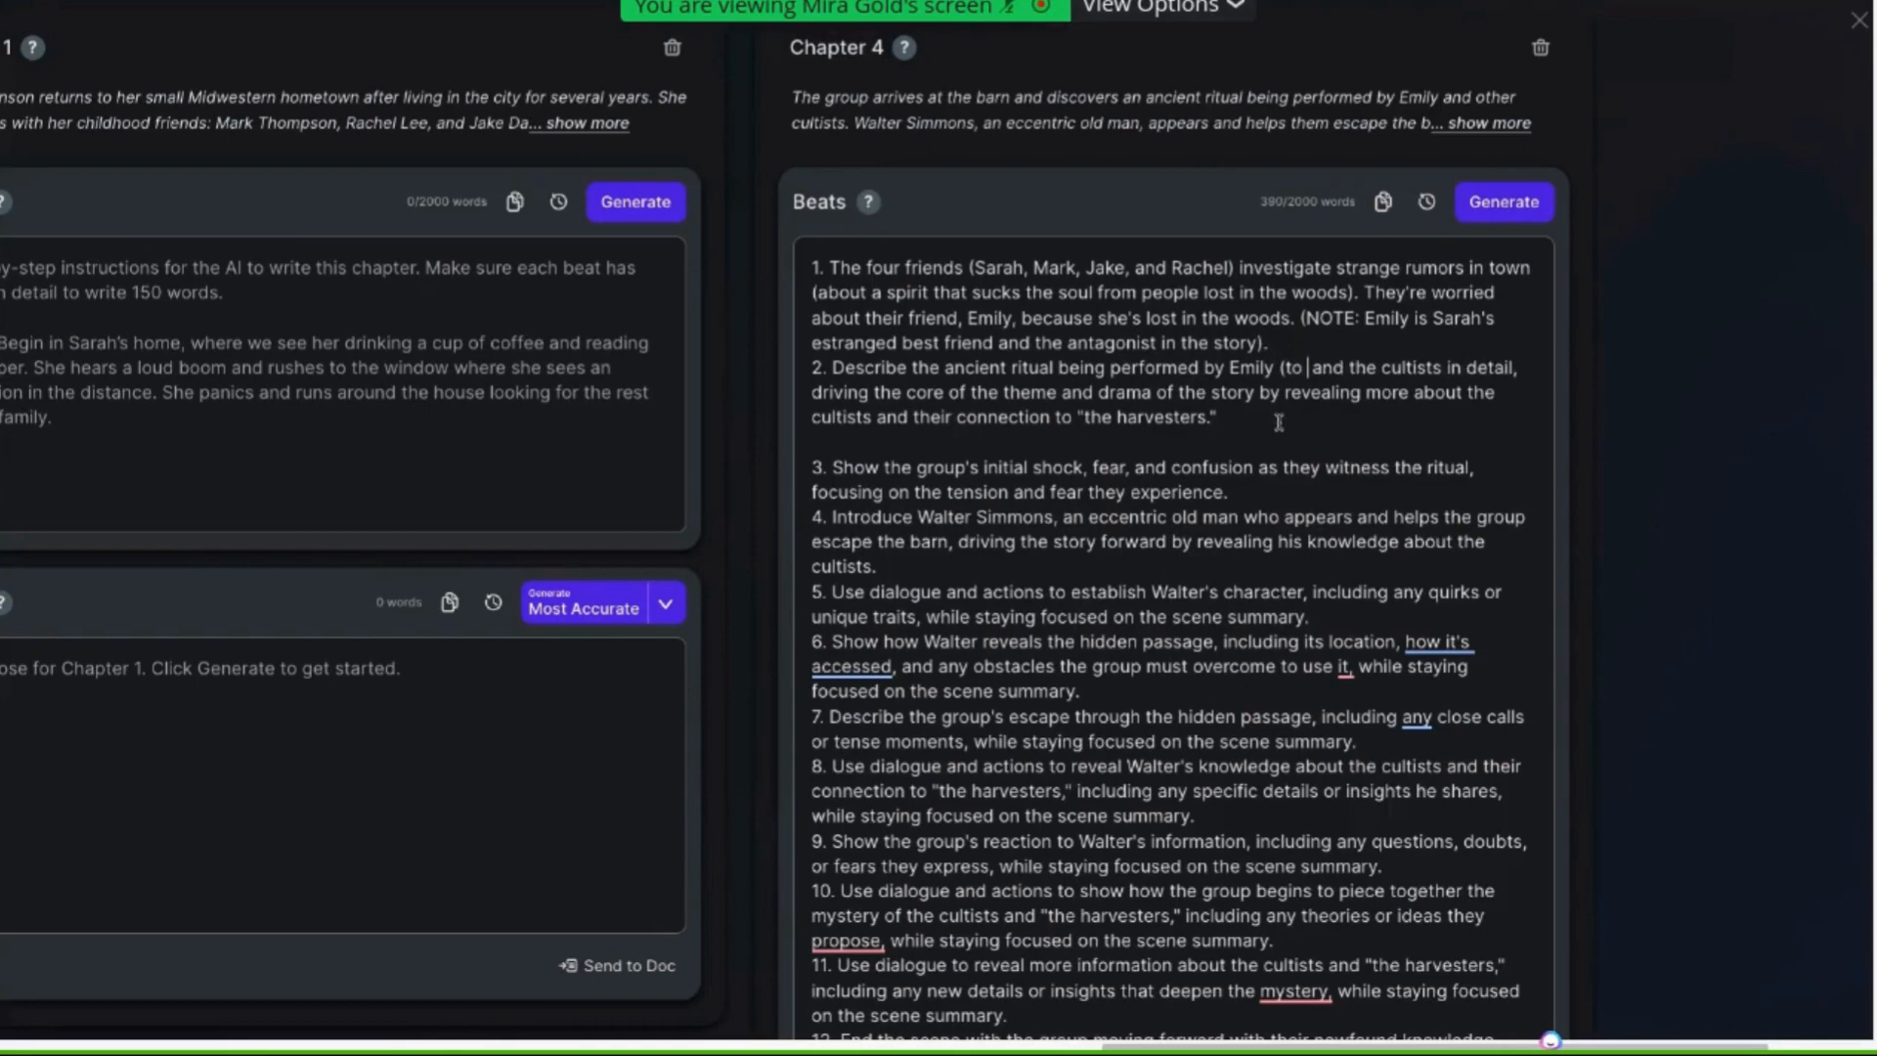
text( Sarah,)
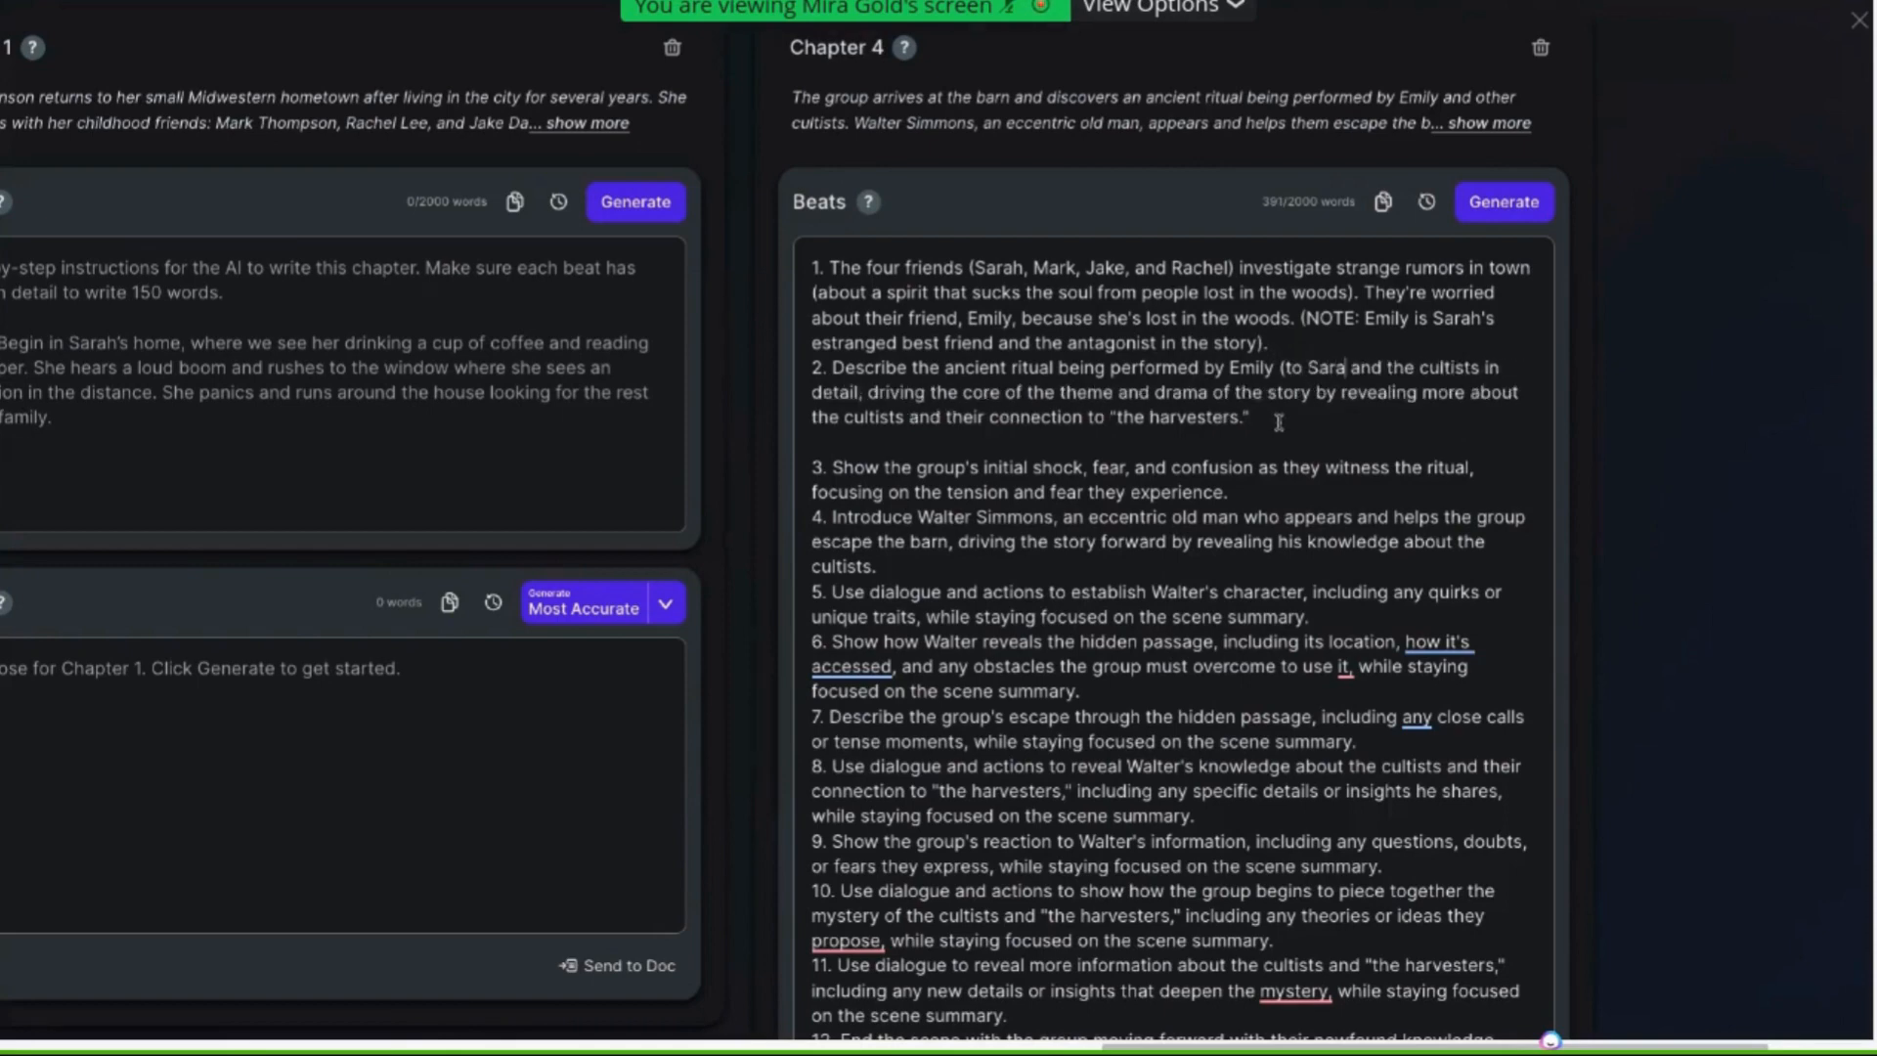
text( Mark, and)
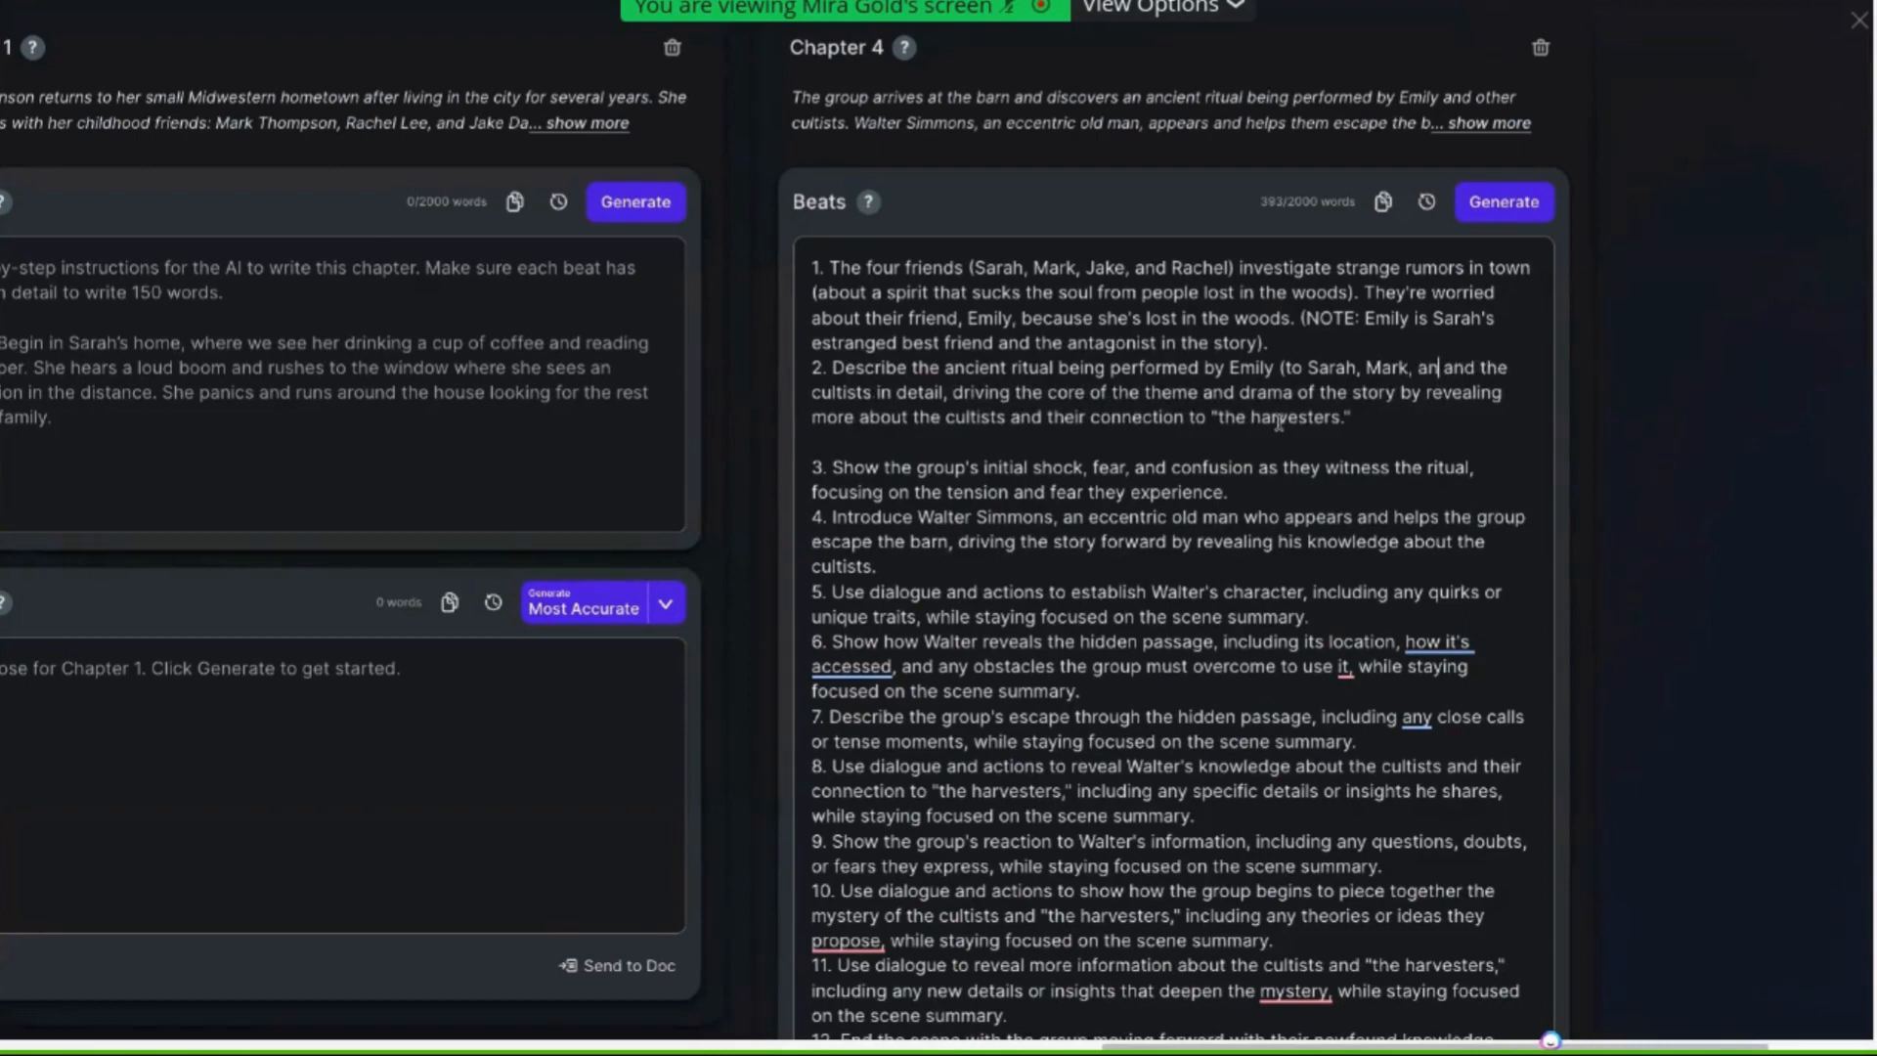
key(BackSpace)
key(BackSpace)
key(BackSpace)
key(BackSpace)
text(Jake, and )
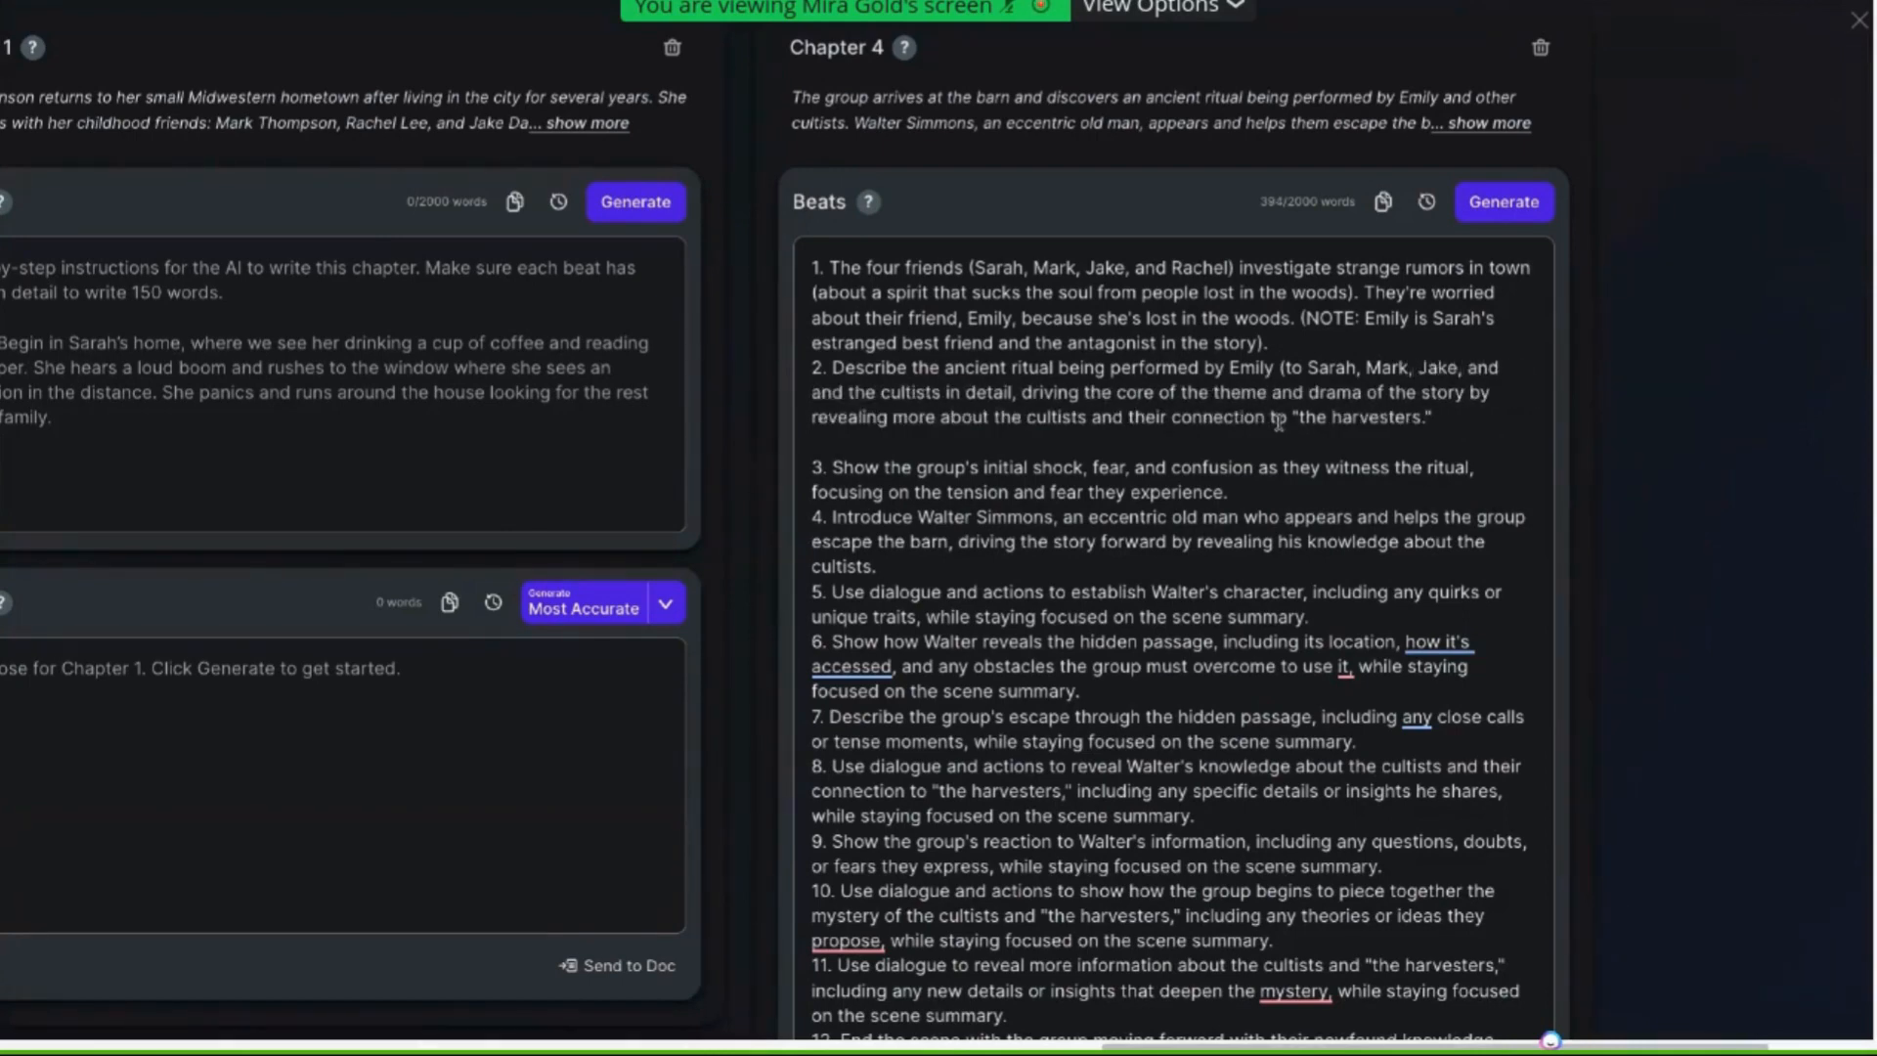
text(Rachel)
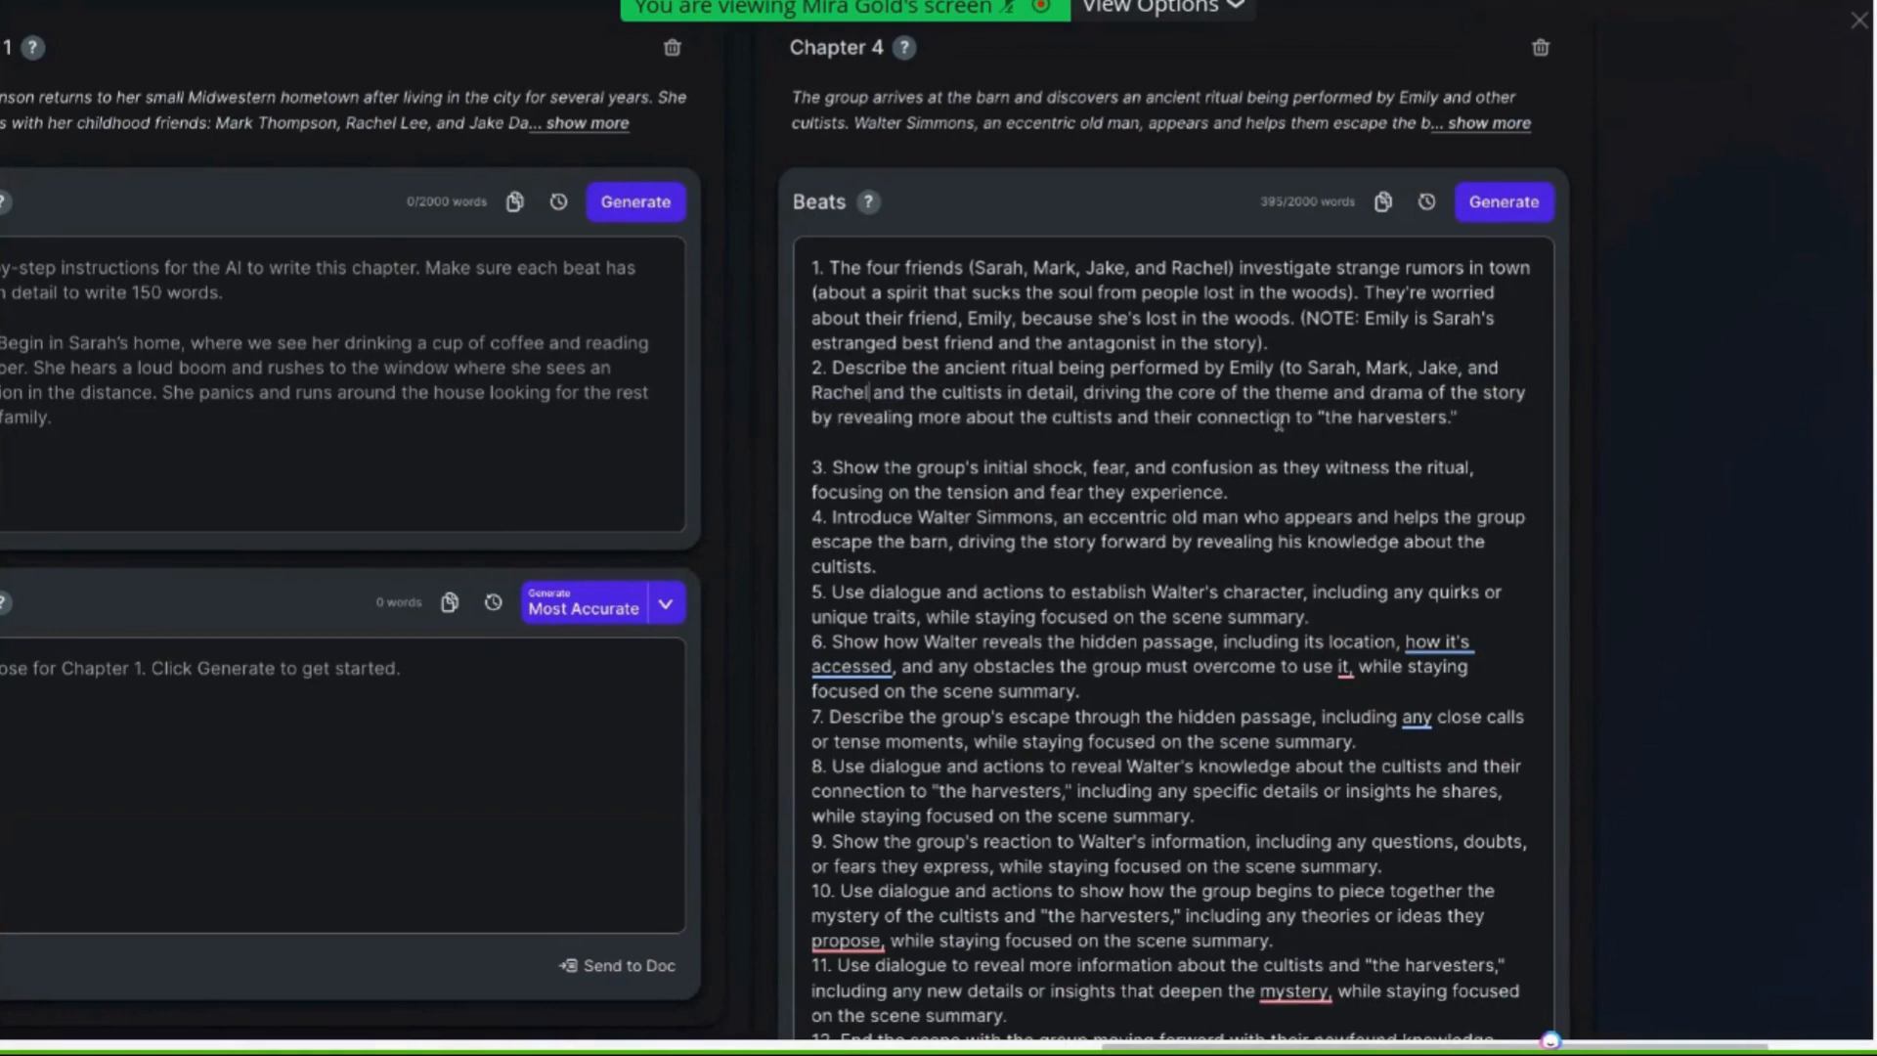
text('s su)
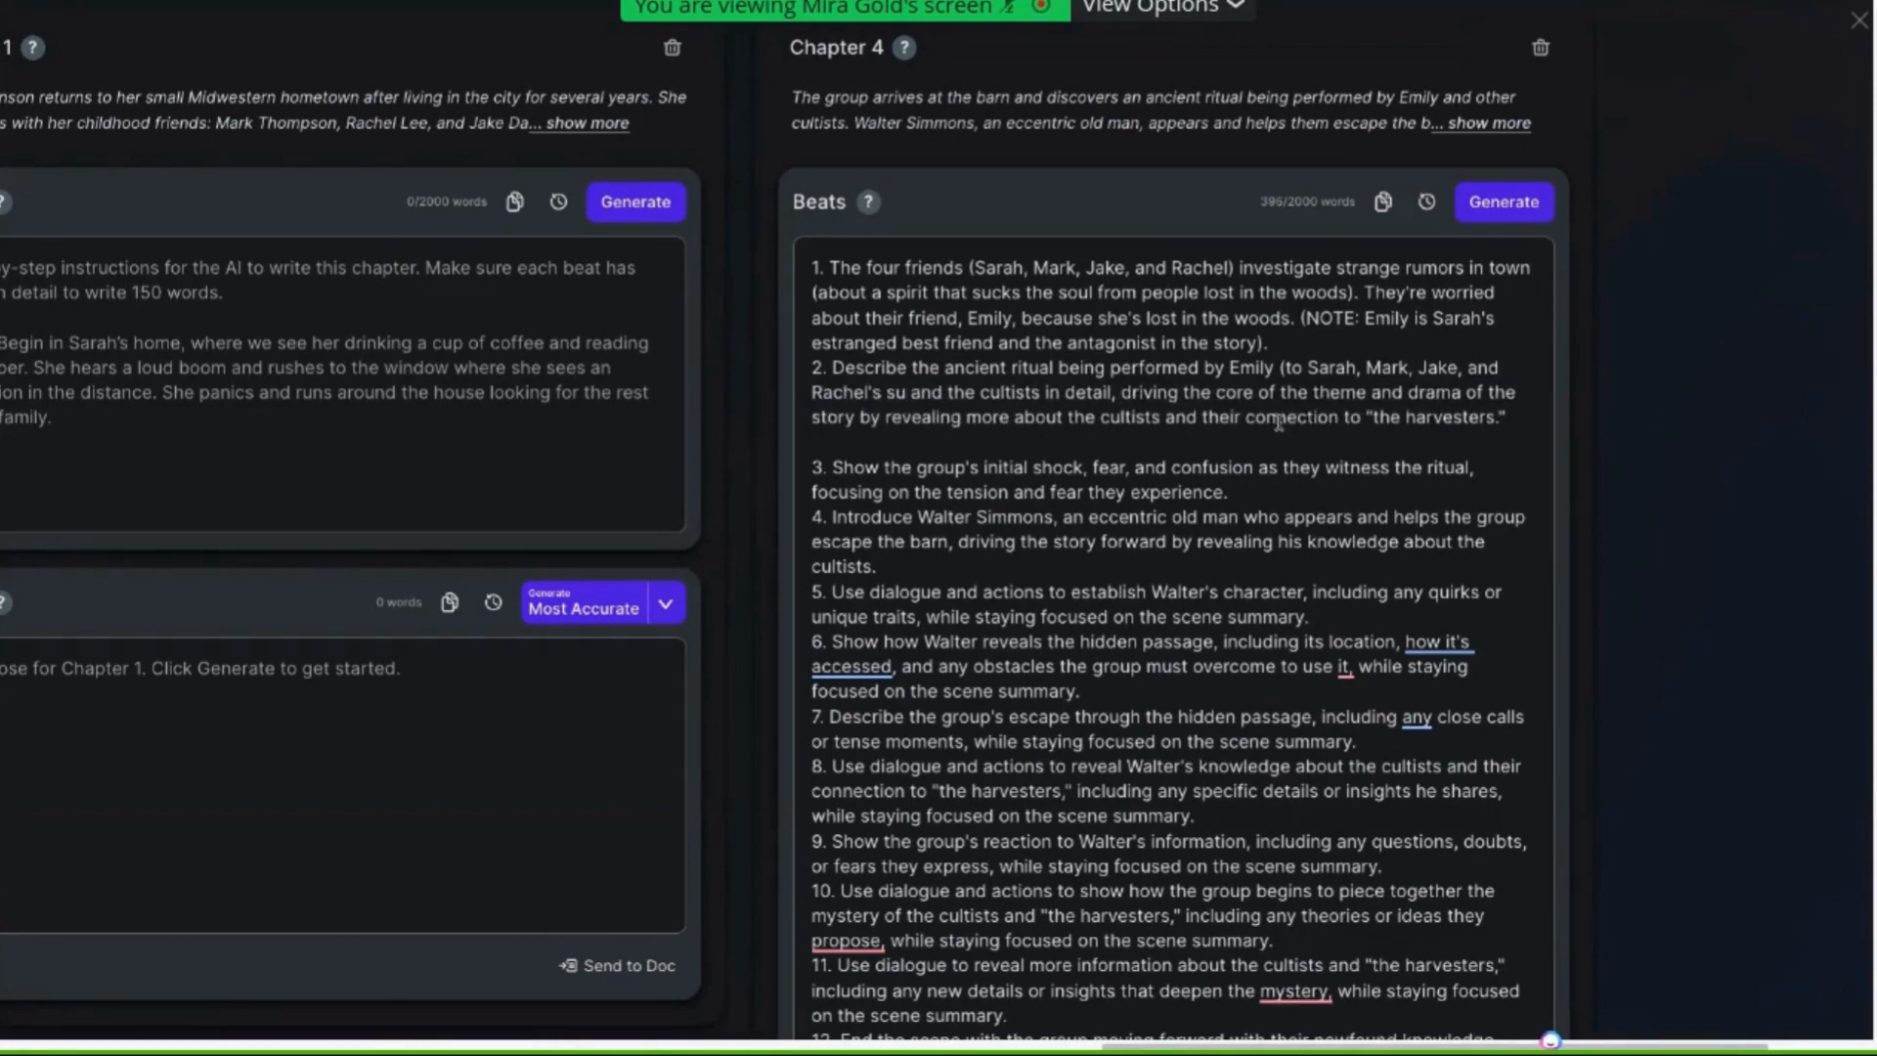
text(p)
key(BackSpace)
key(BackSpace)
key(BackSpace)
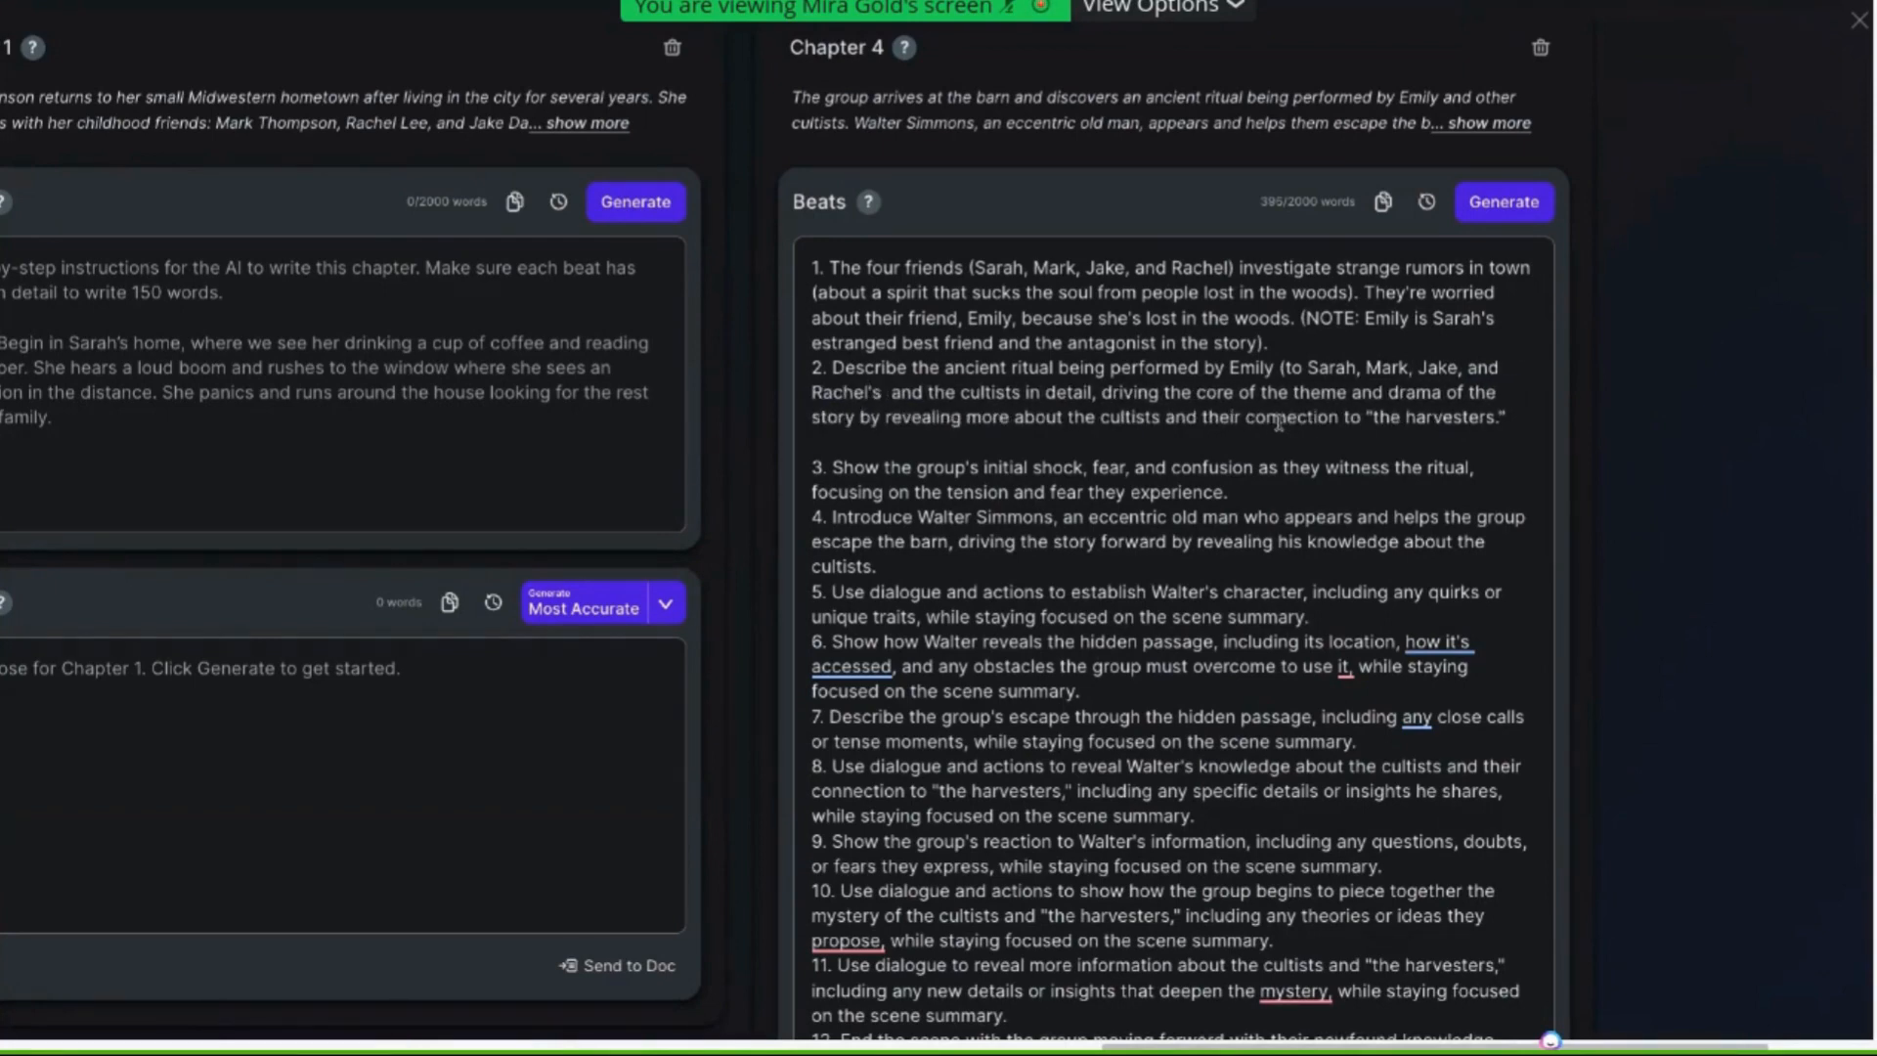
text(horror)
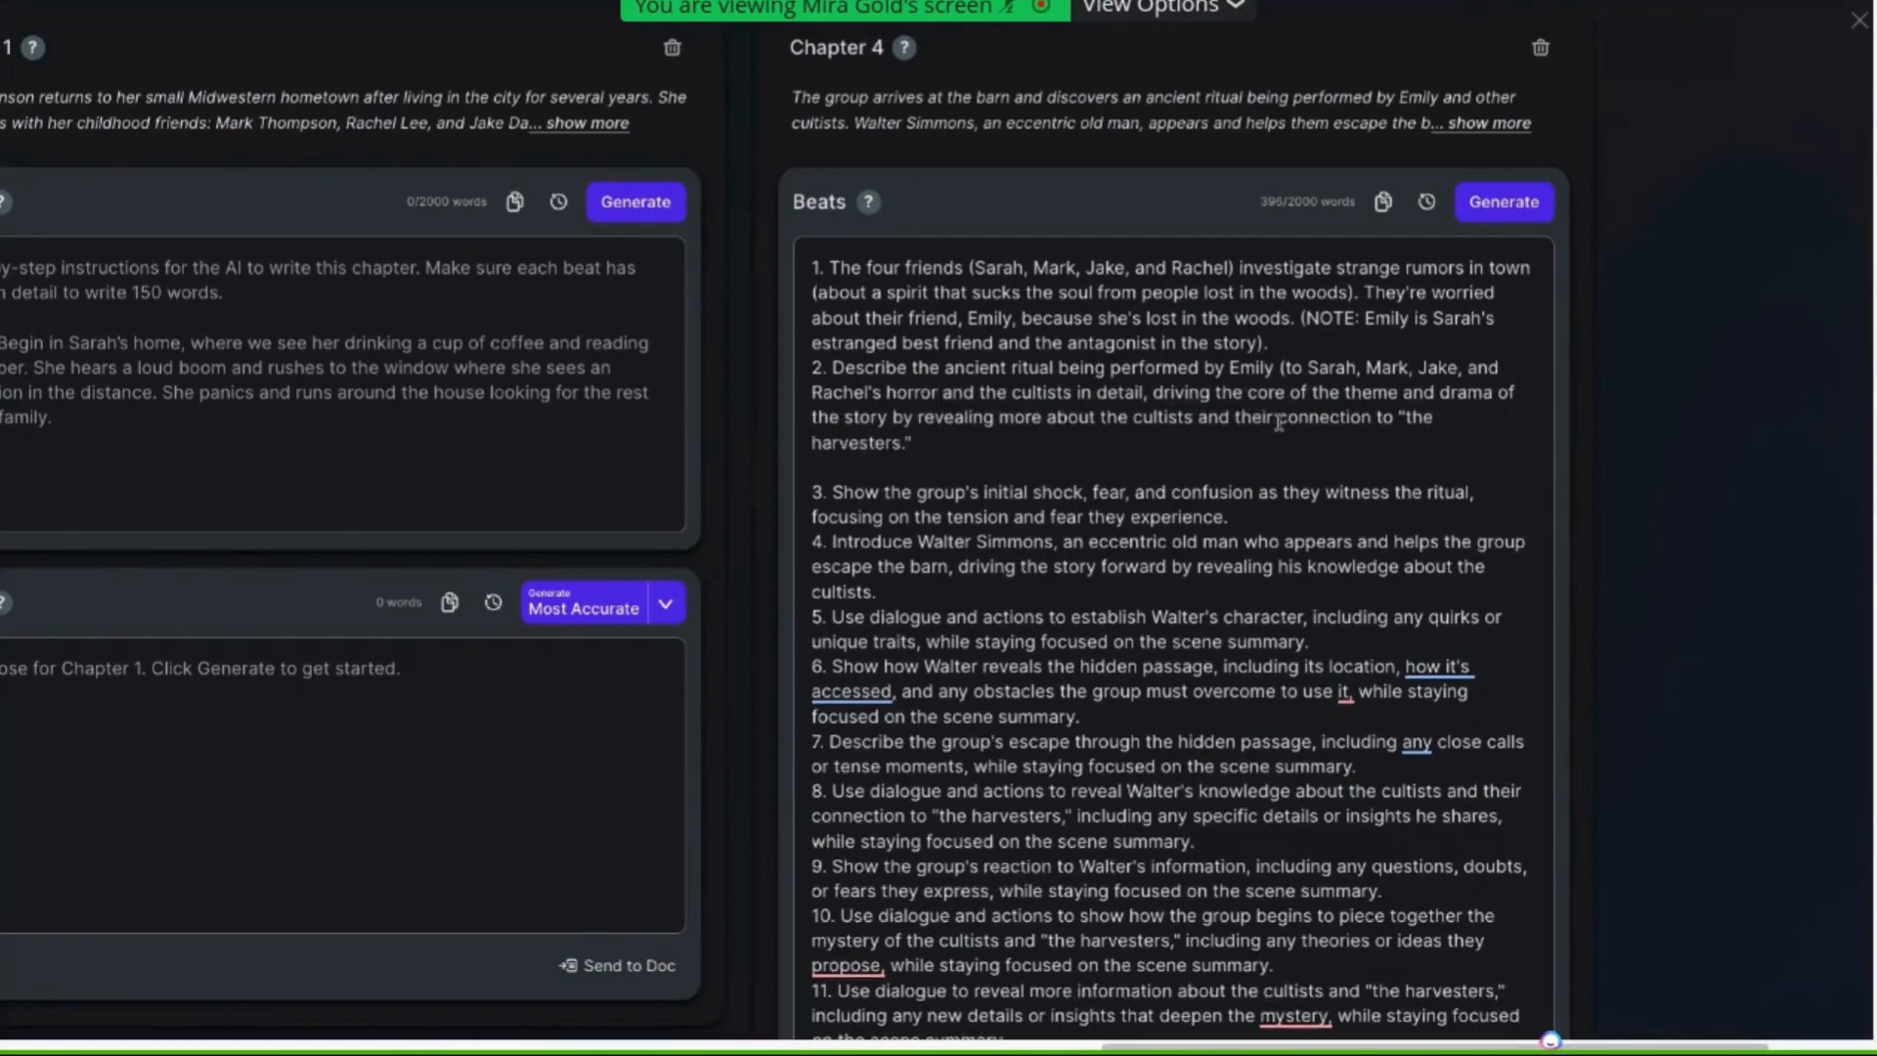
text())
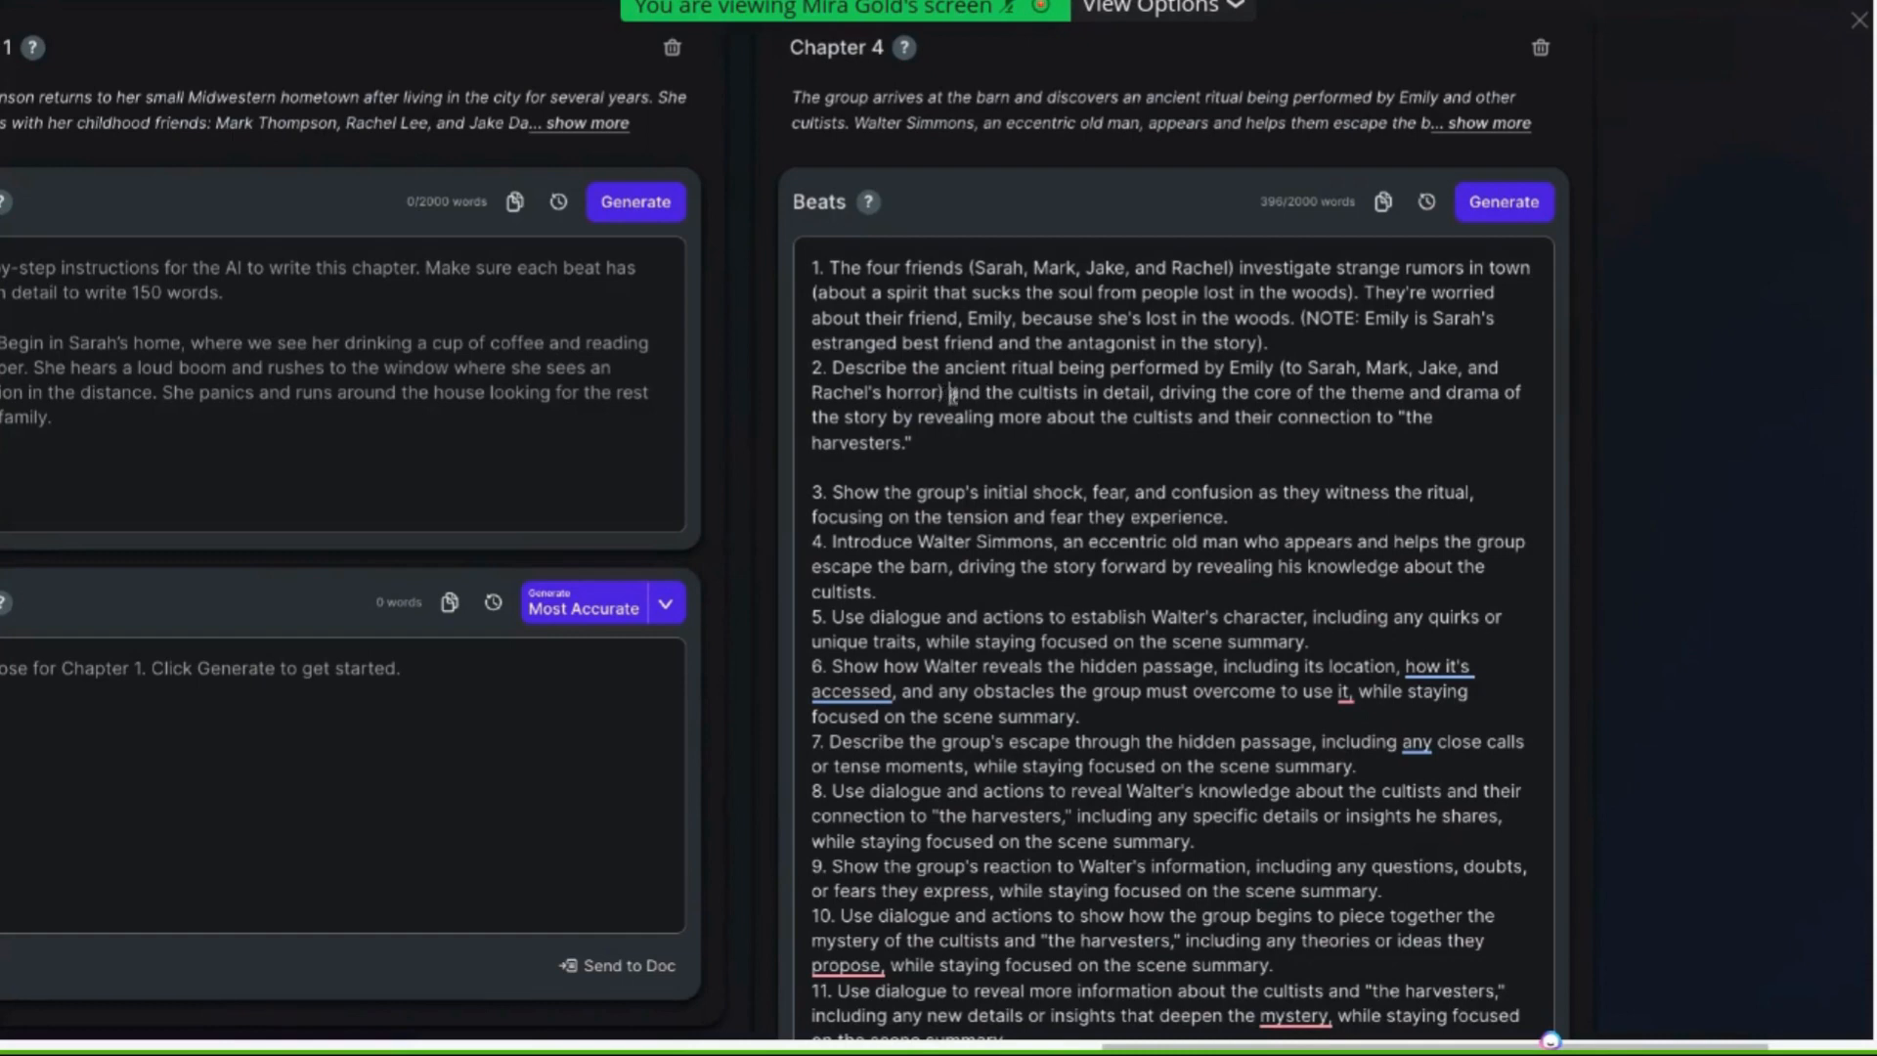
Add three blank lines above the first beat in Chapter 4's beats
drag(952, 394, 954, 418)
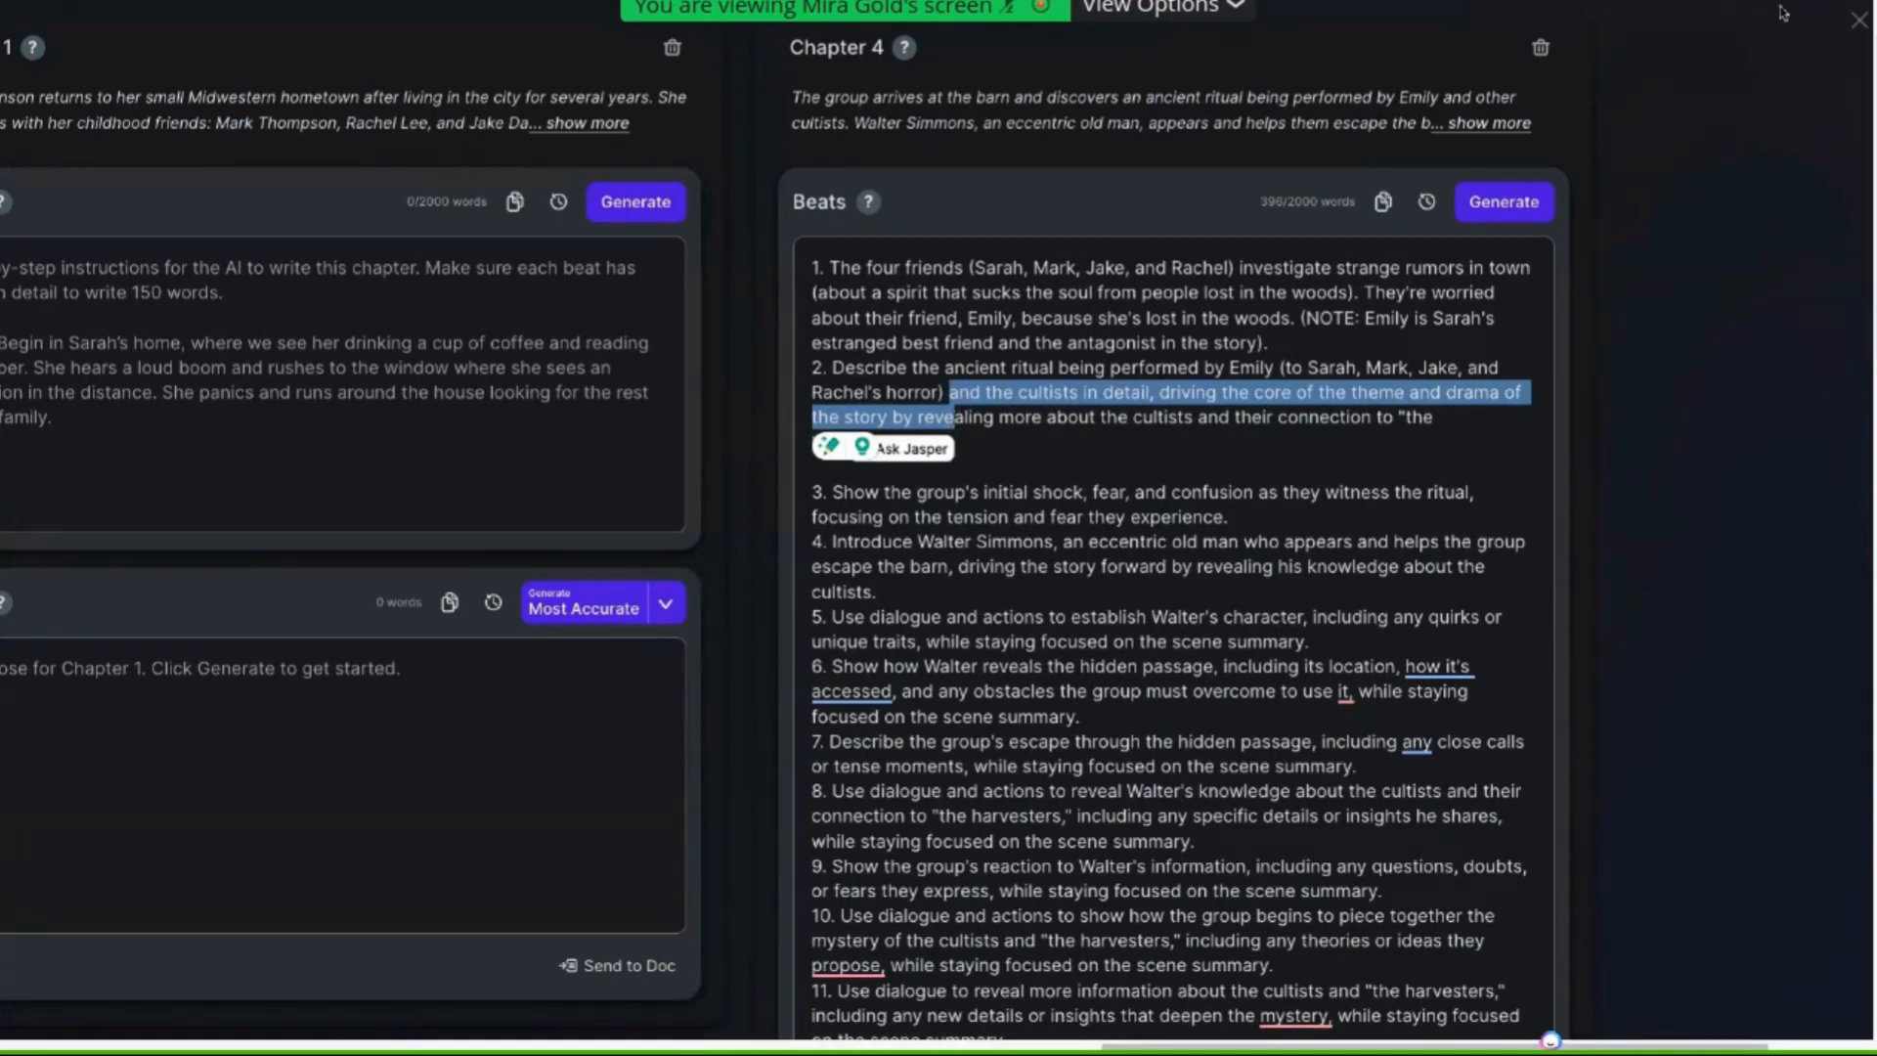
click(798, 265)
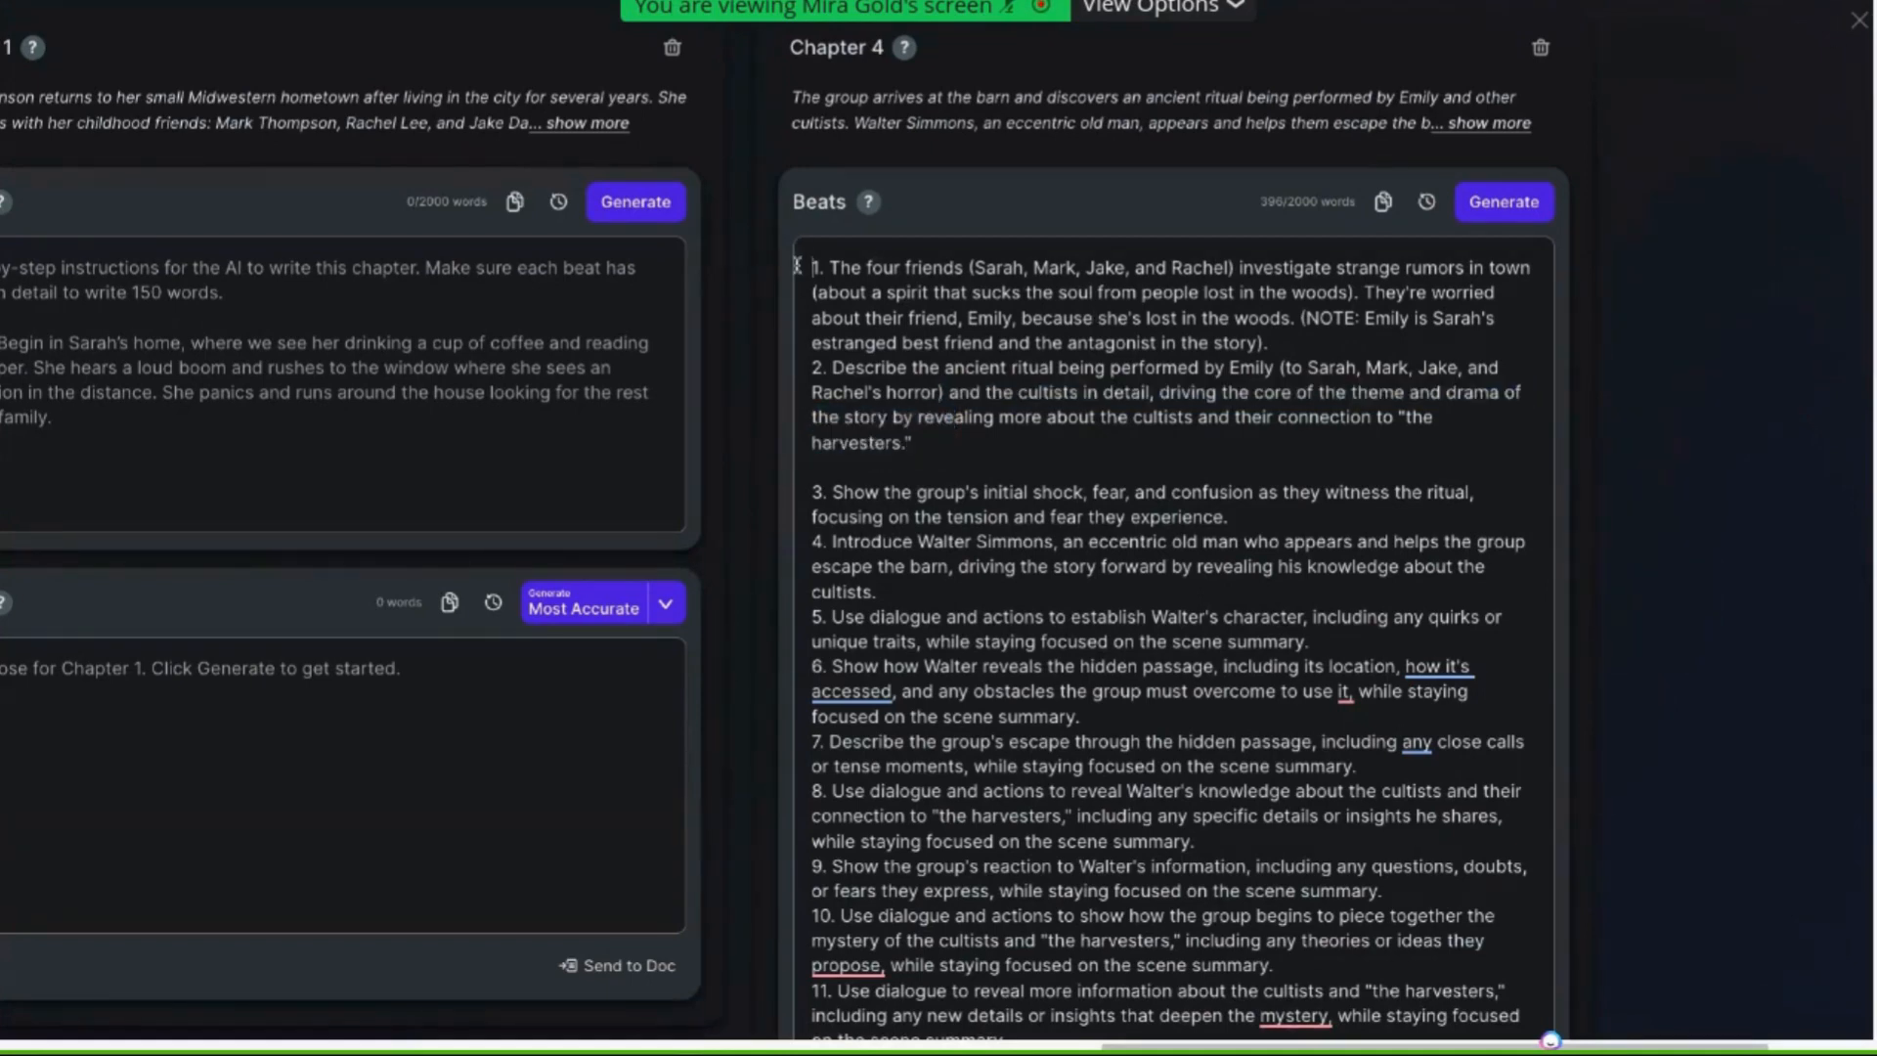
key(Return)
key(Return)
key(Return)
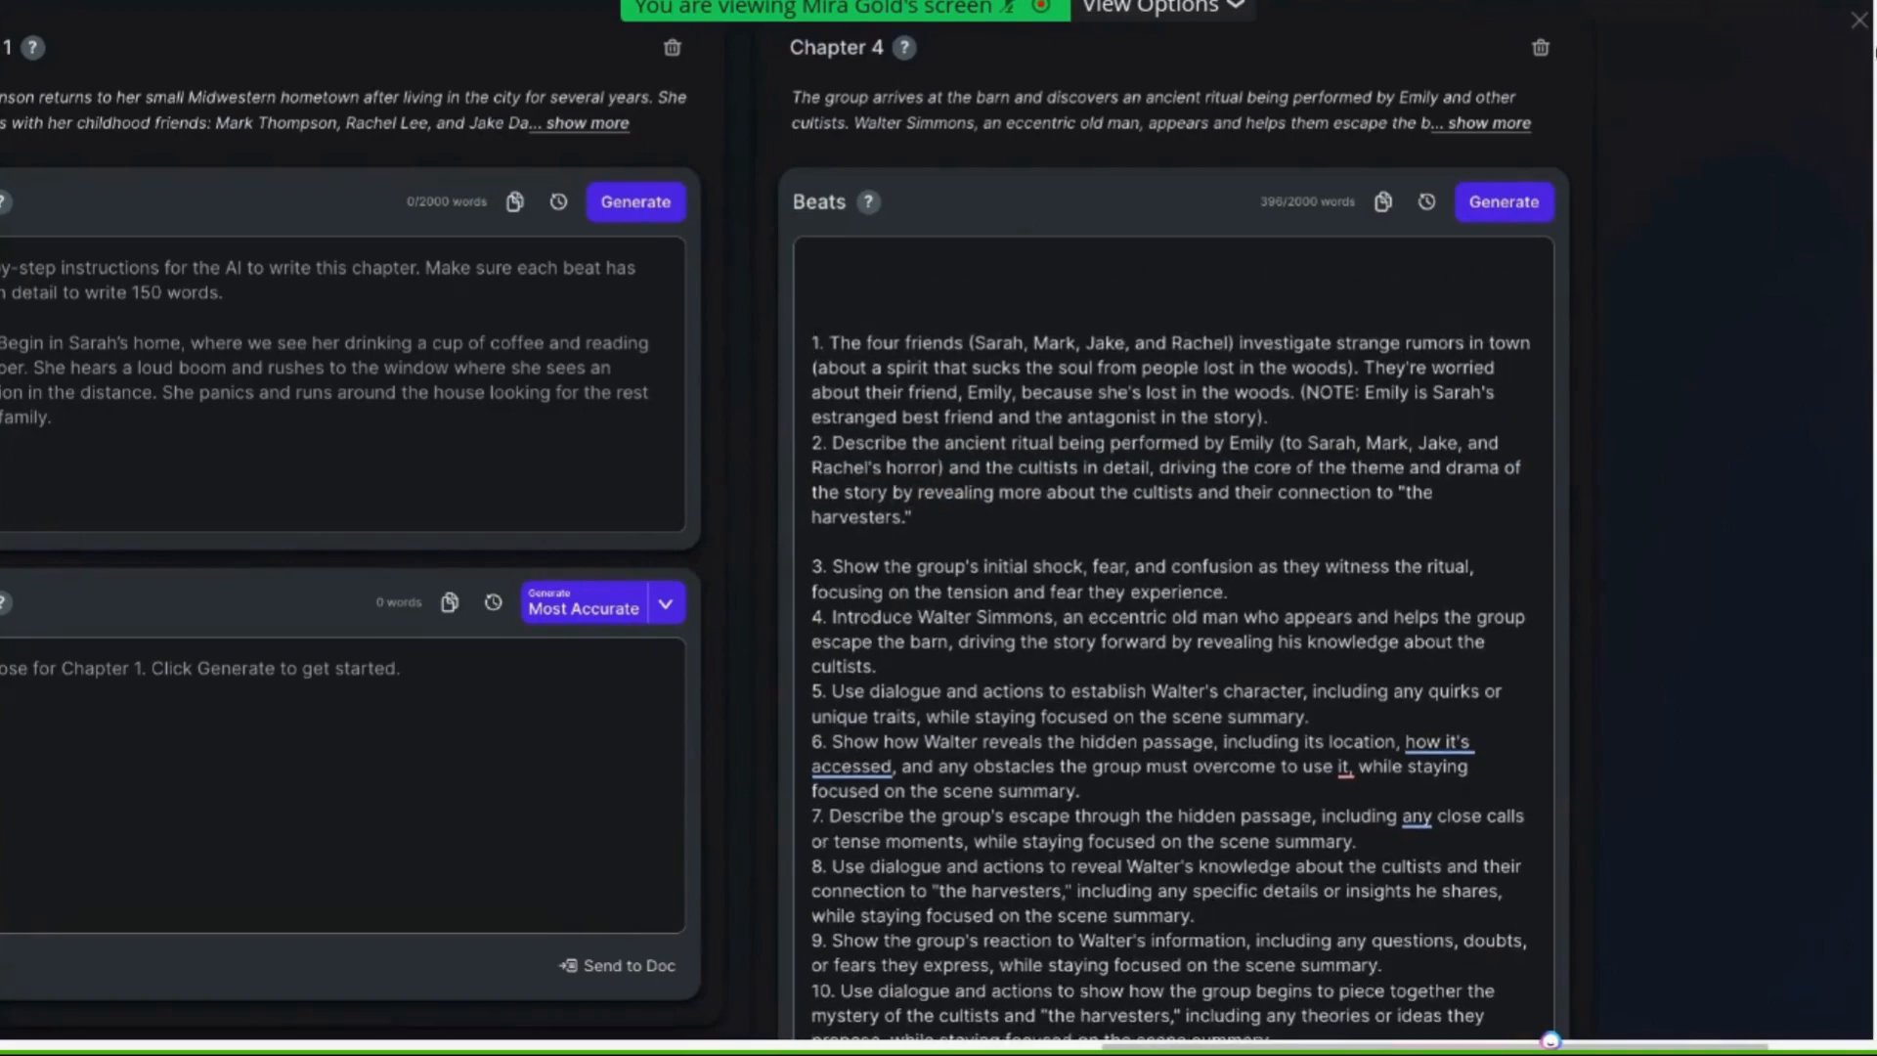
Leave the Story Engine, open the Prompt 5 (Prose) document and select its instructions from the style line through the ACTION BEATS guardrail
click(1851, 20)
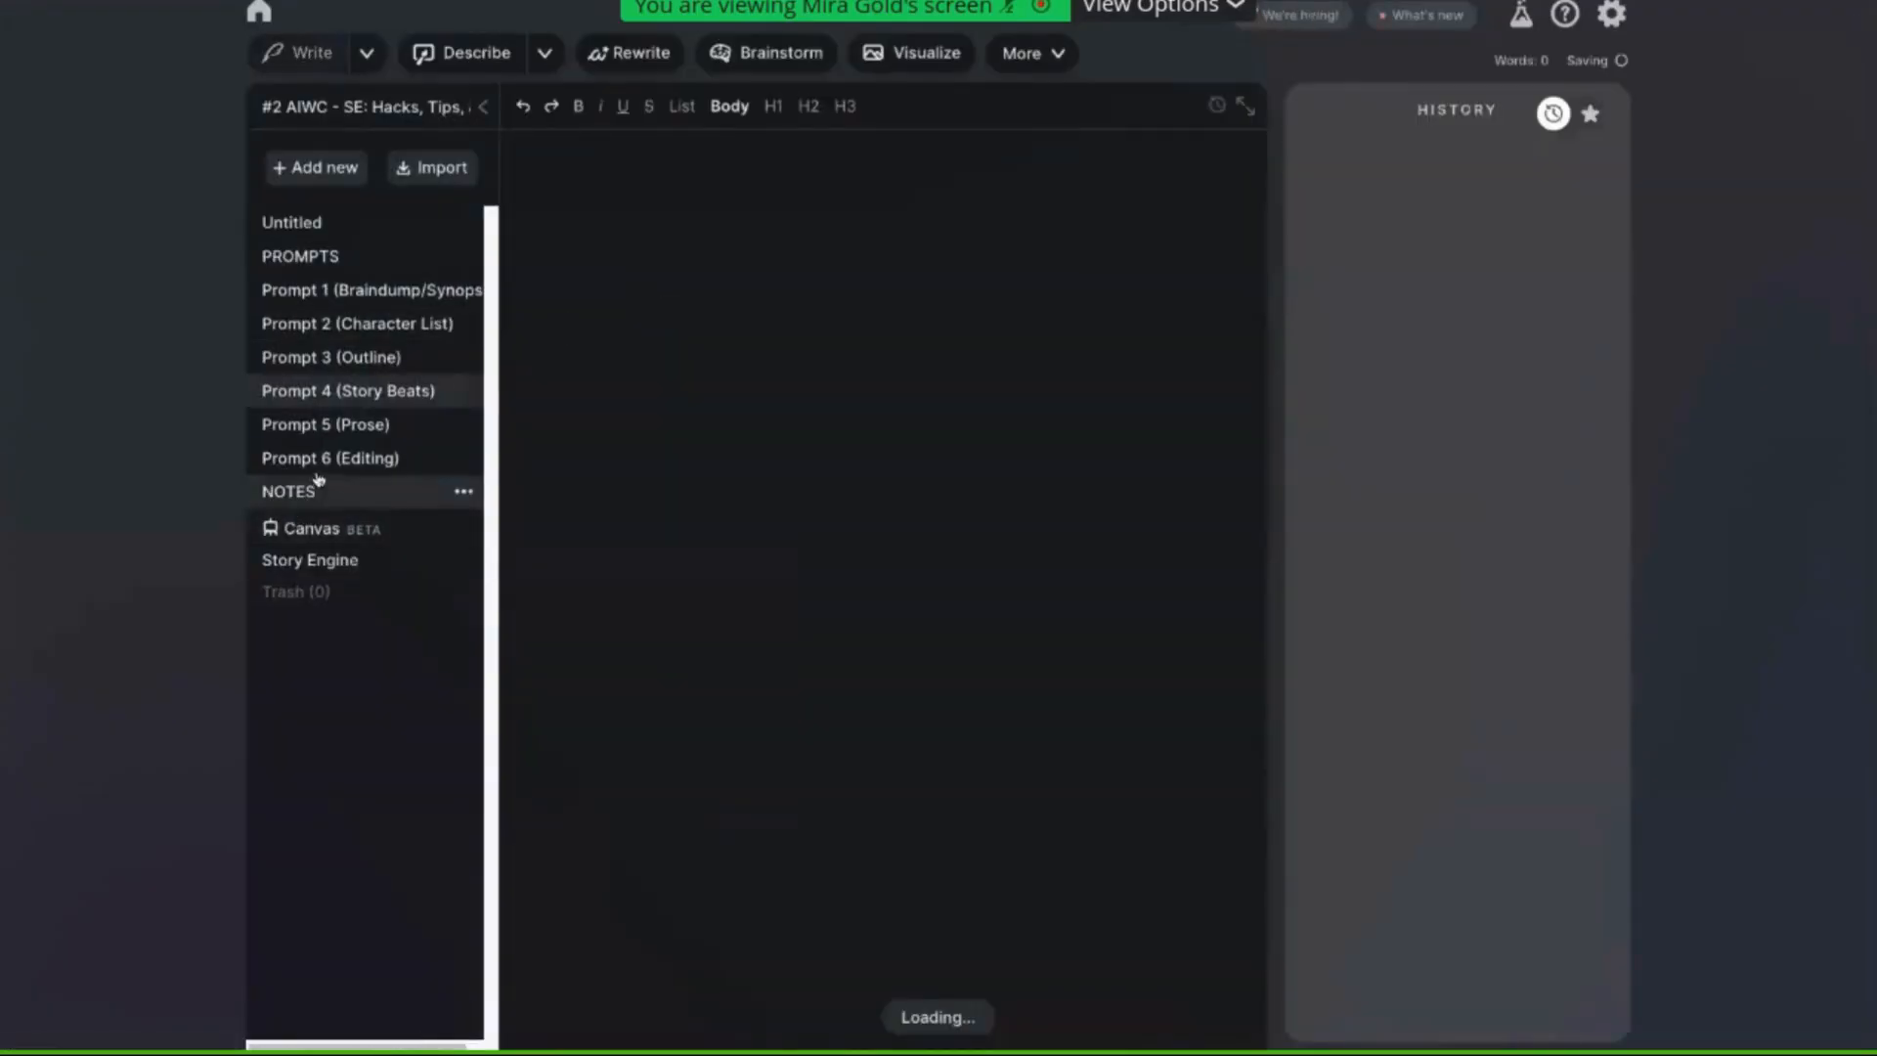
click(356, 427)
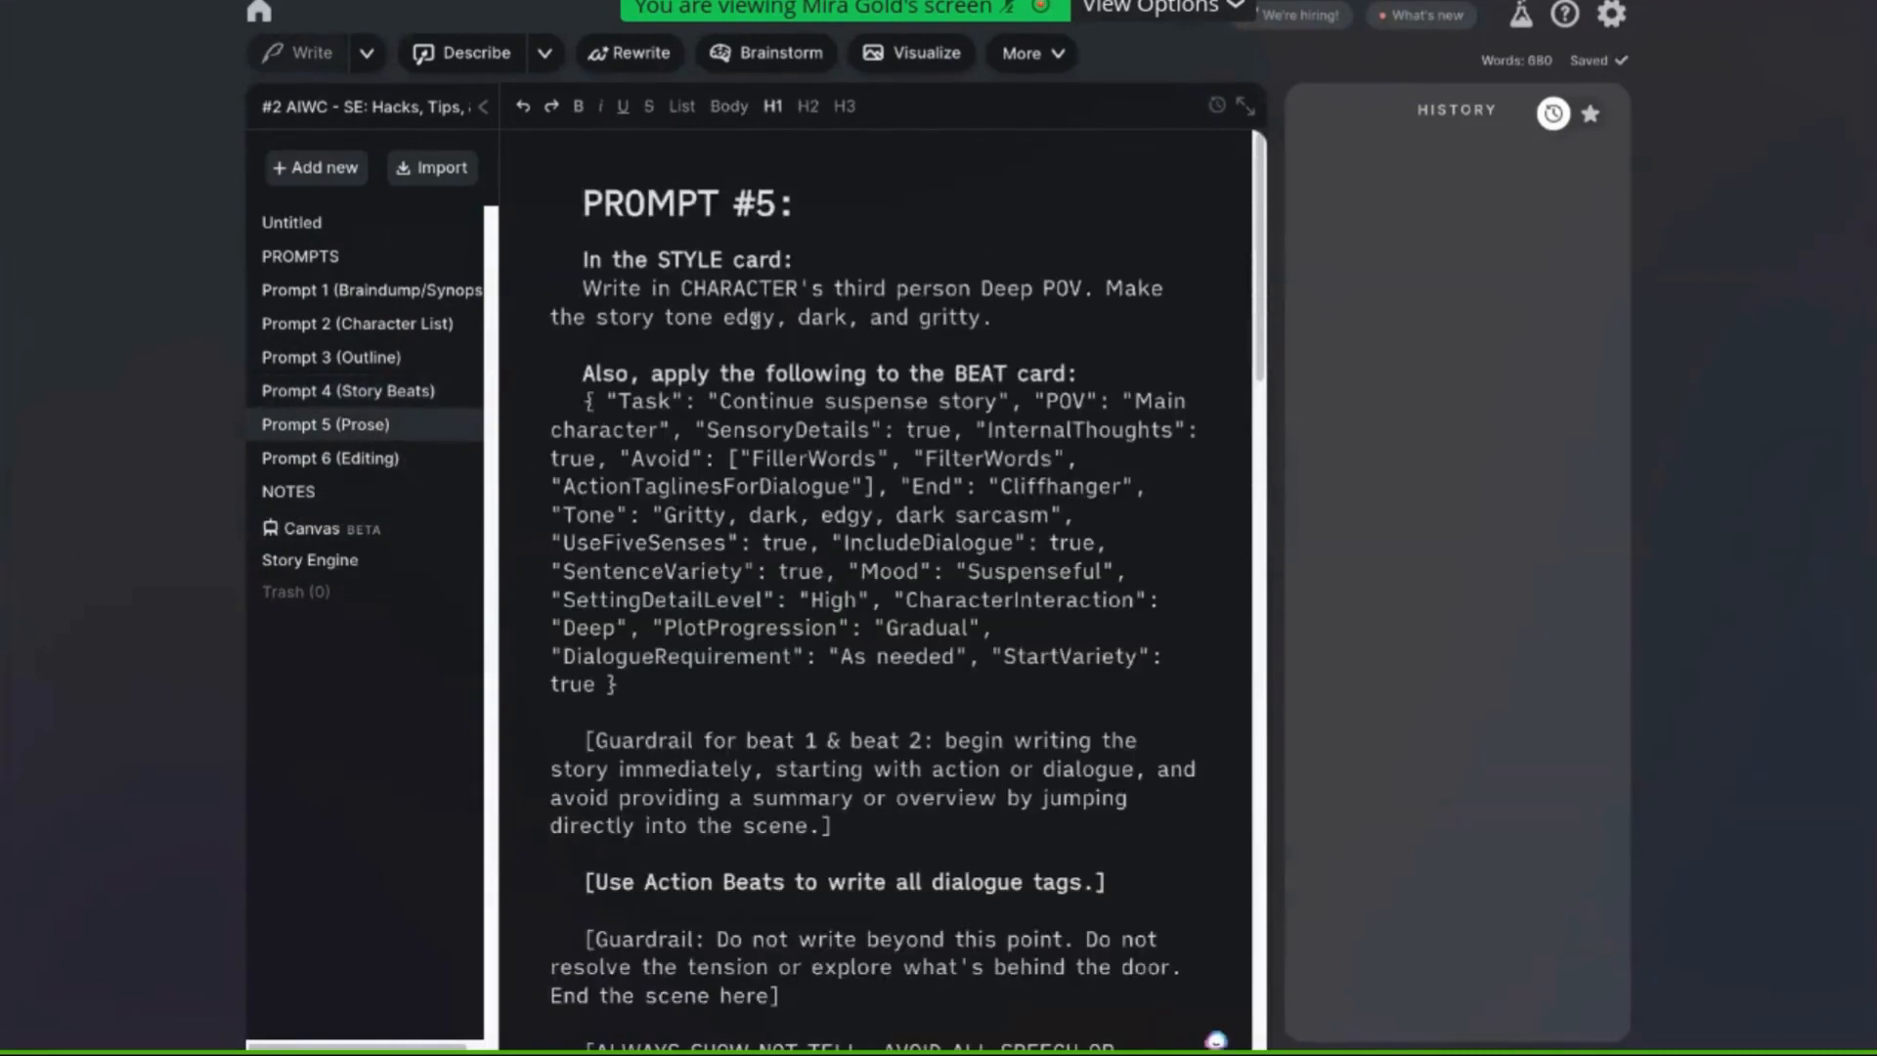
triple_click(581, 288)
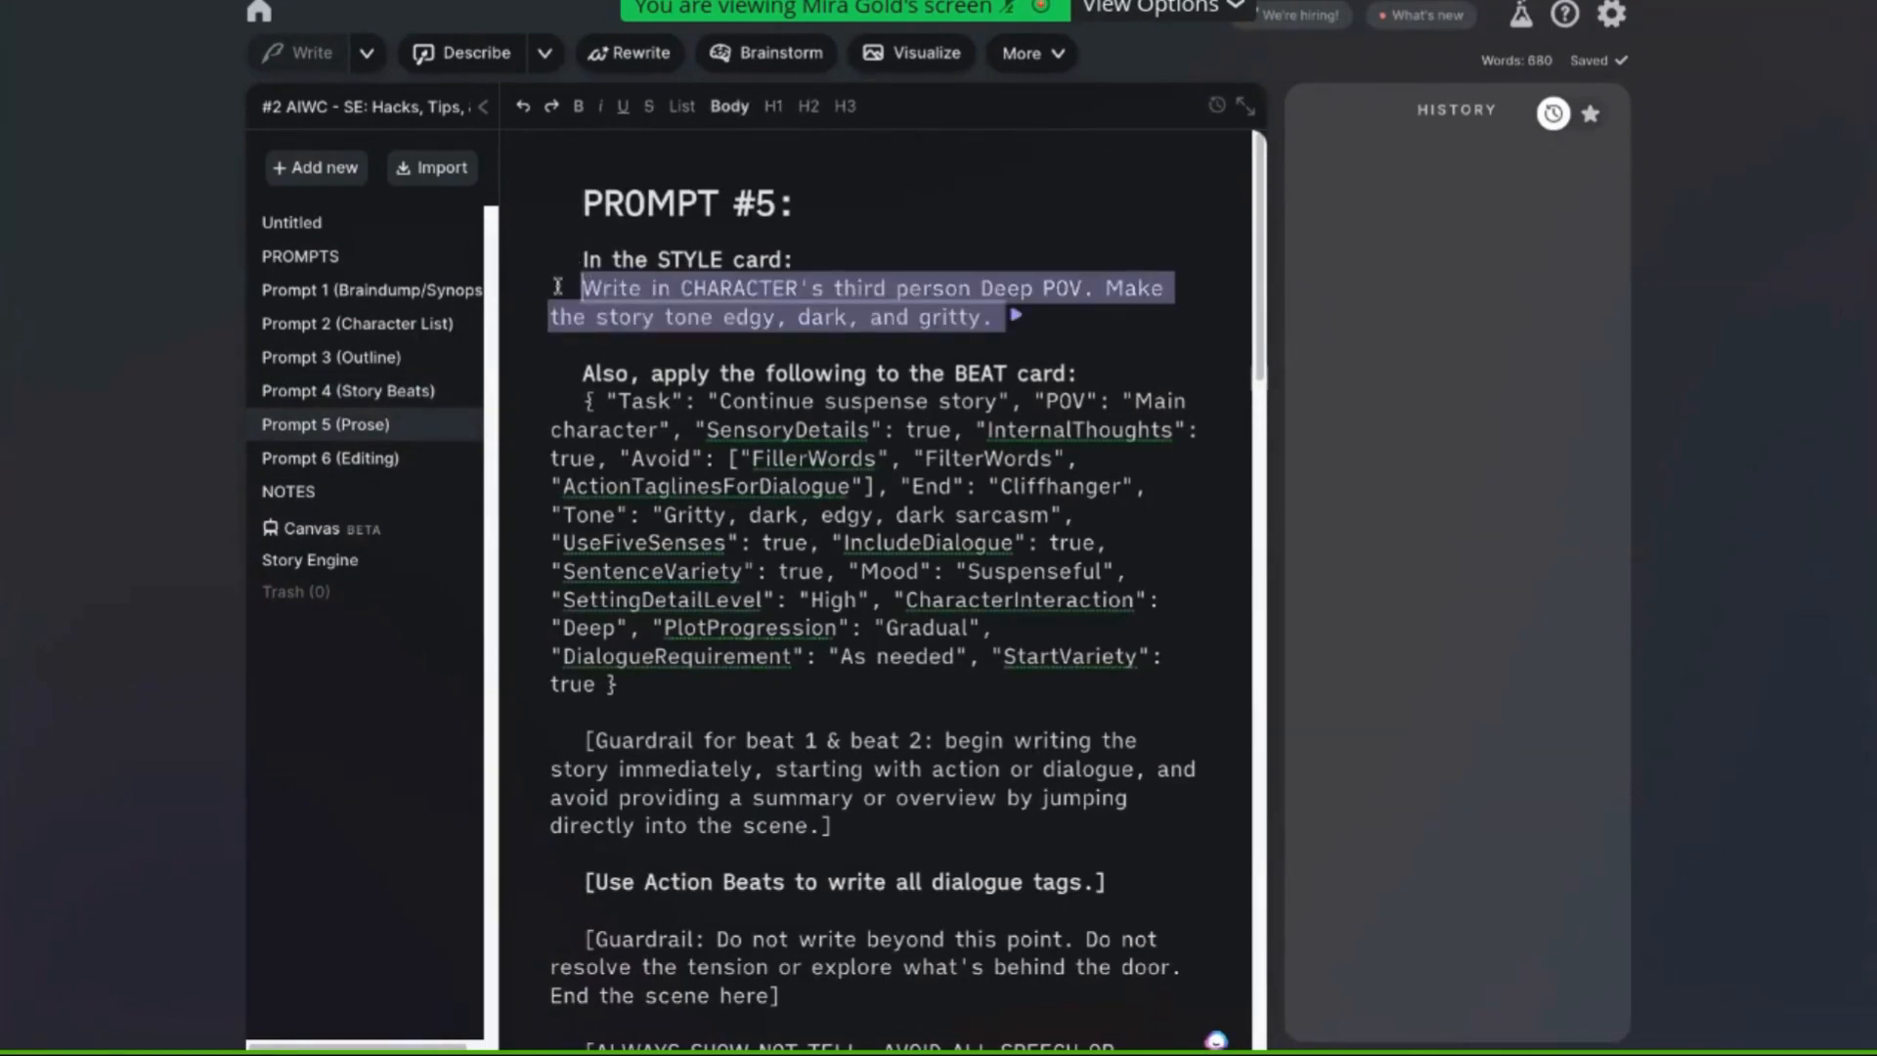
drag(568, 285, 748, 769)
key(ctrl+c)
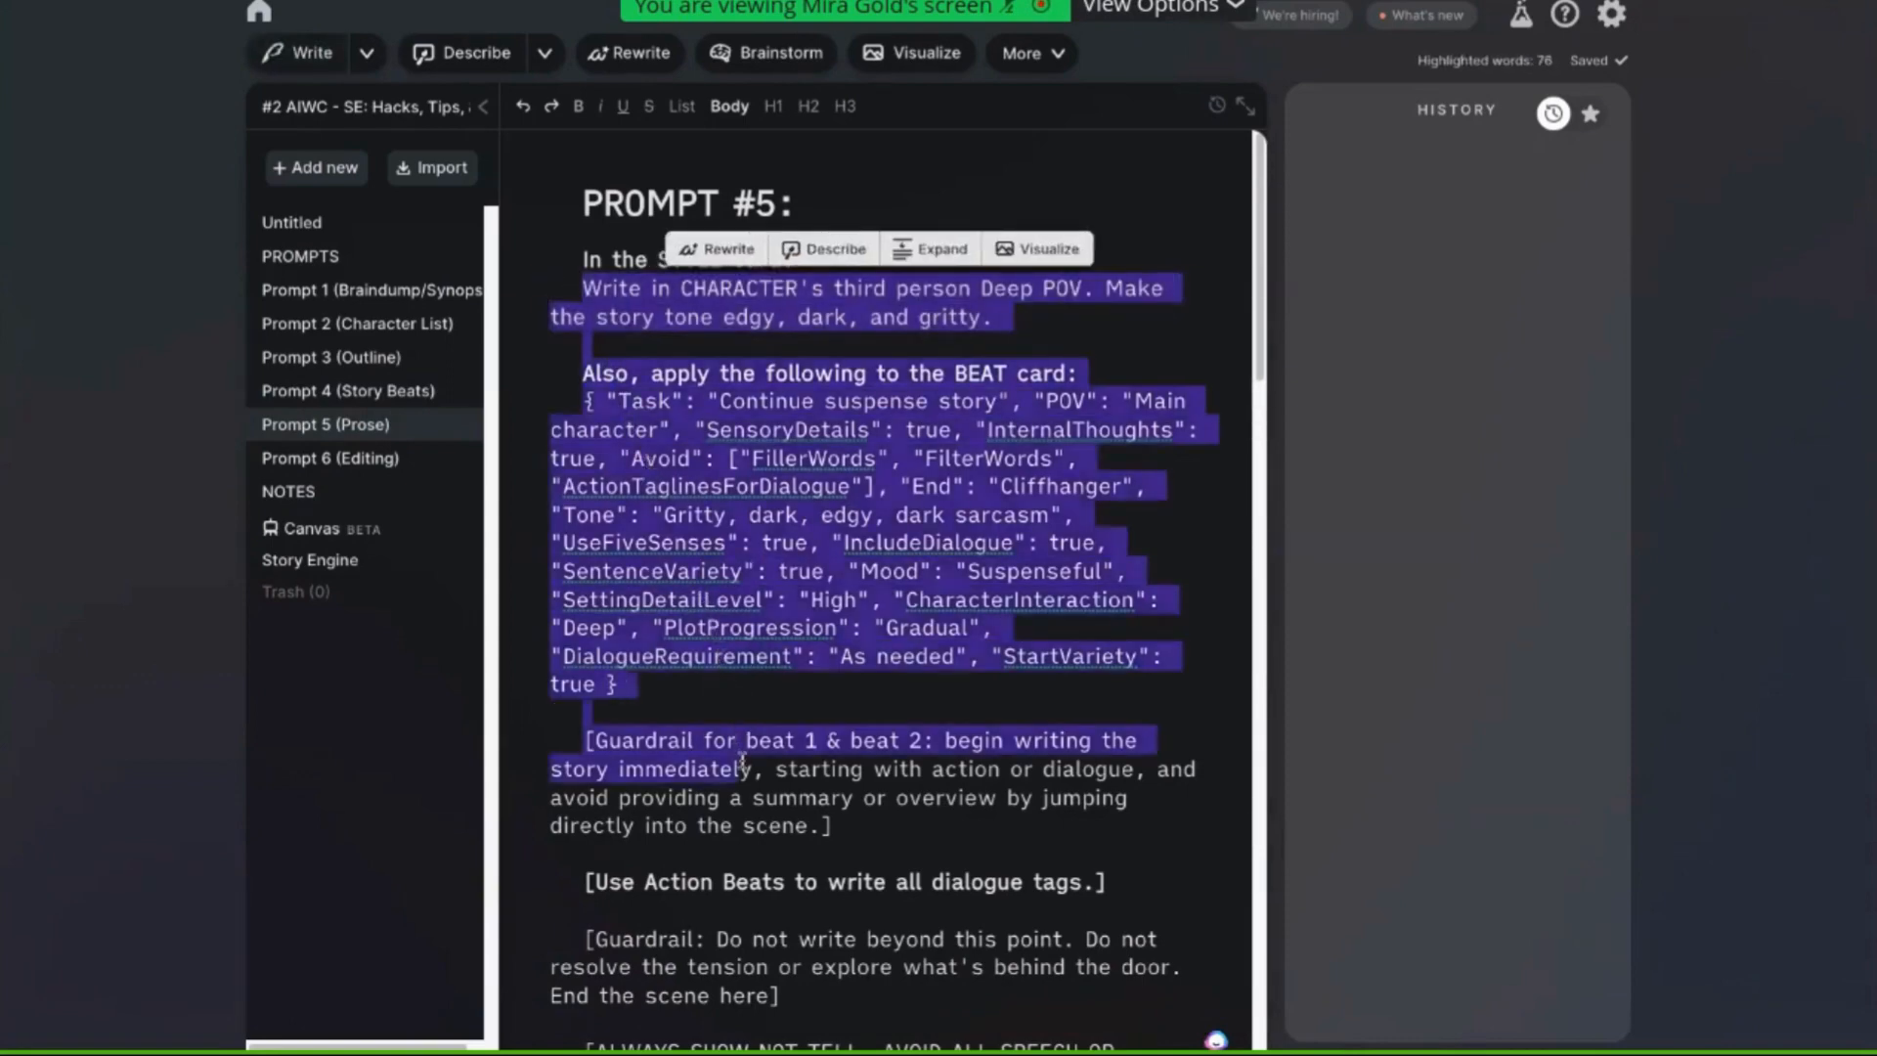
scroll(744, 755, down, 2)
scroll(743, 756, down, 1)
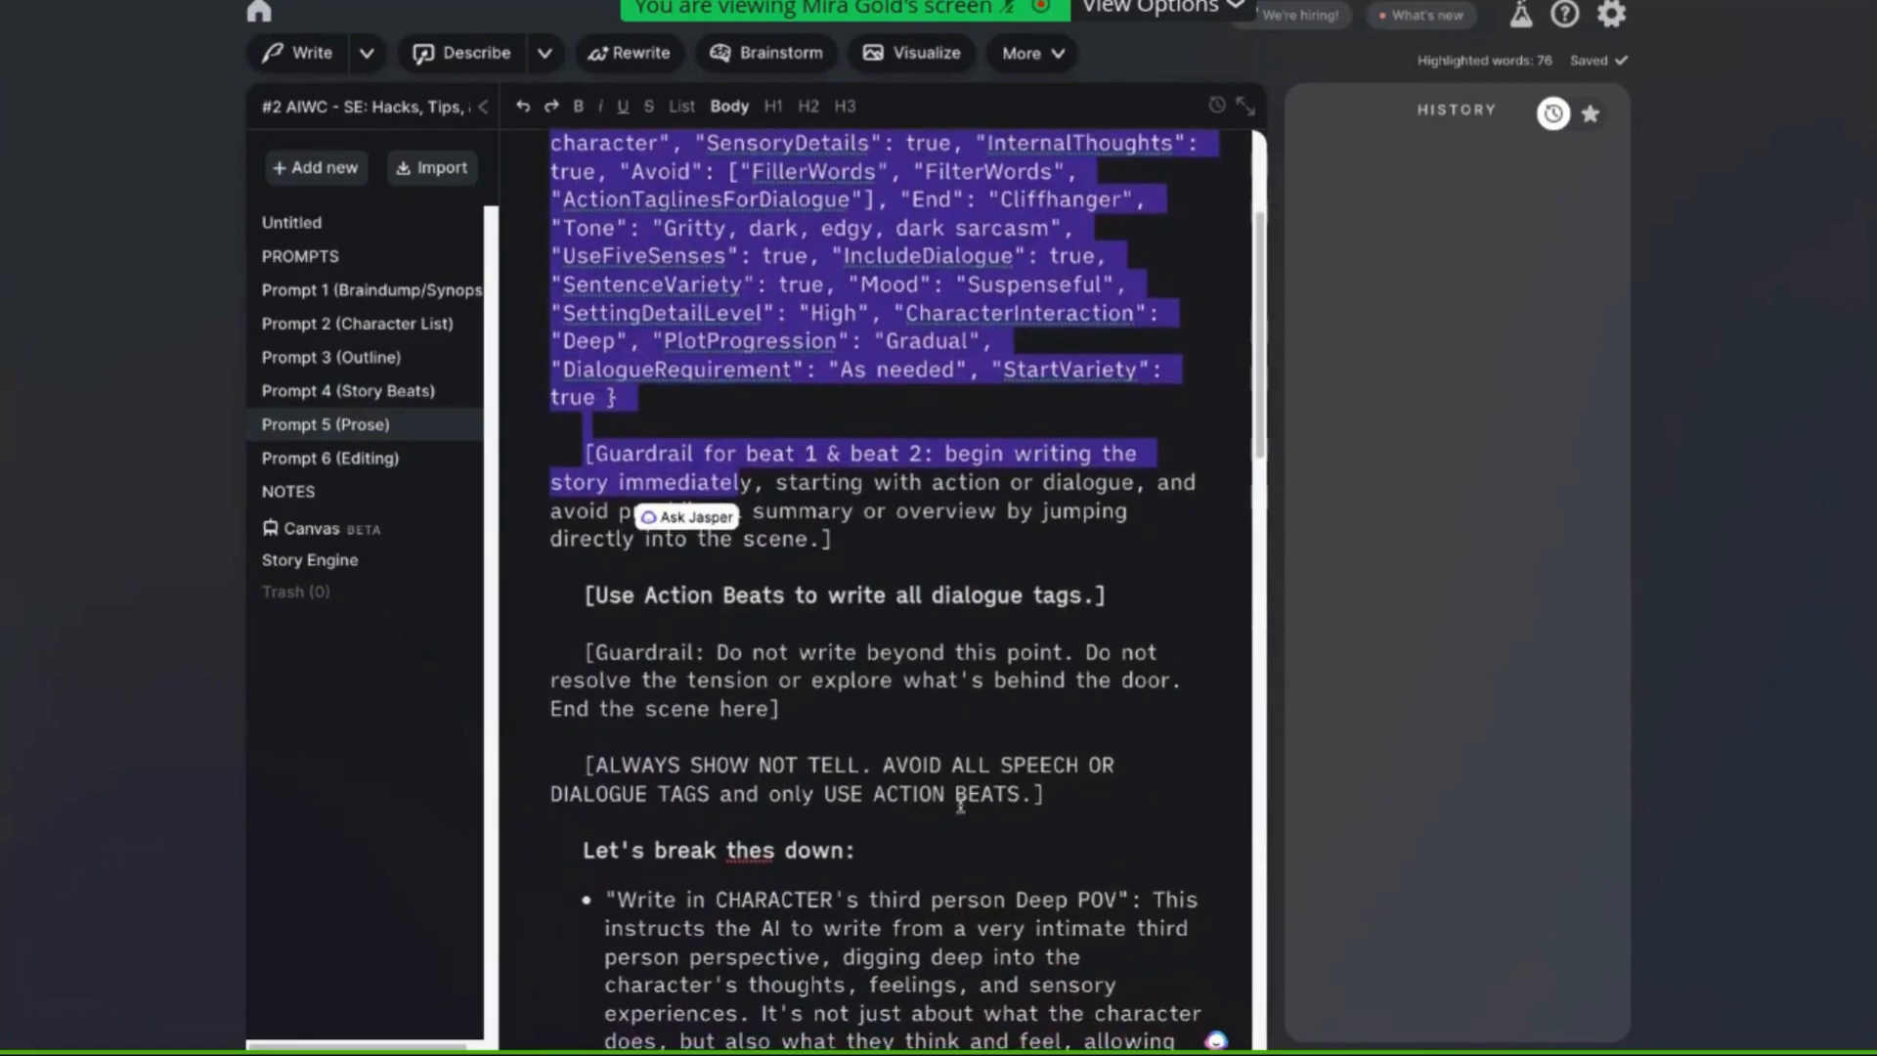
shift+click(1061, 797)
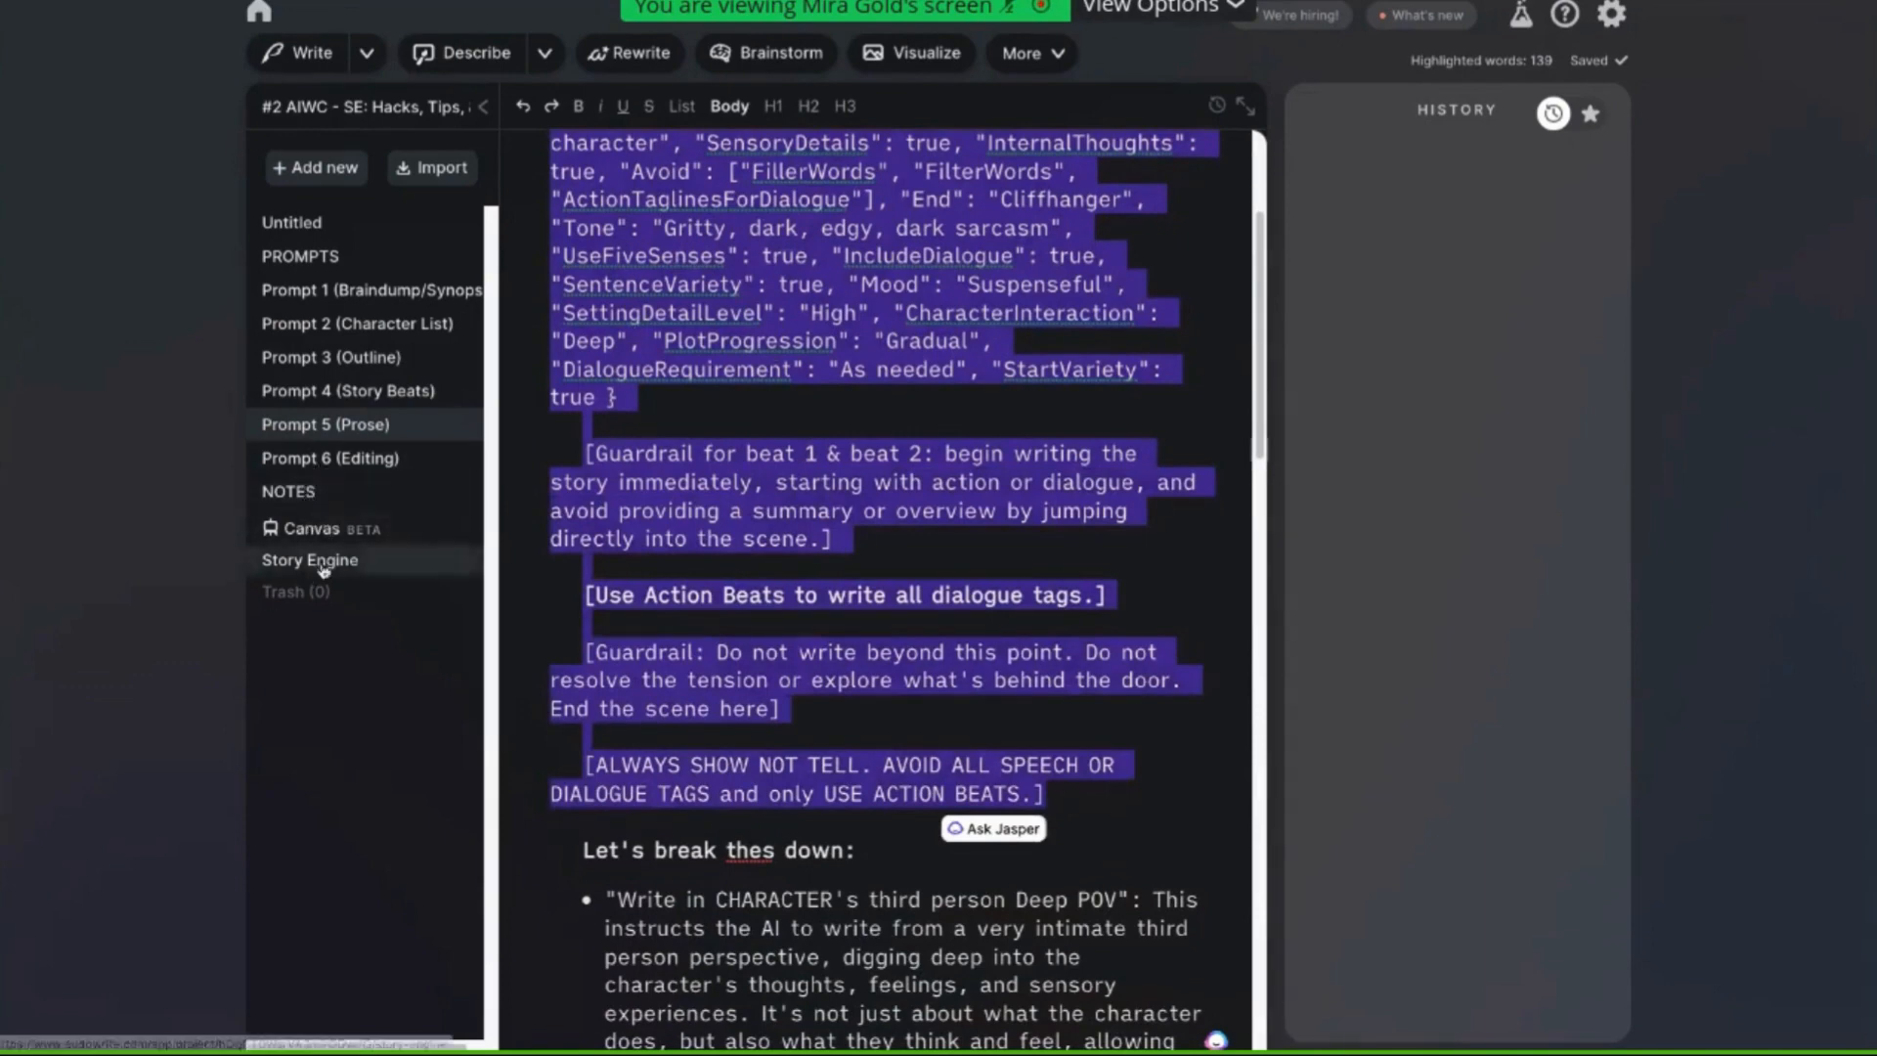
Return to the Story Engine and paste the prose instructions at the top of Chapter 4's beats
click(283, 565)
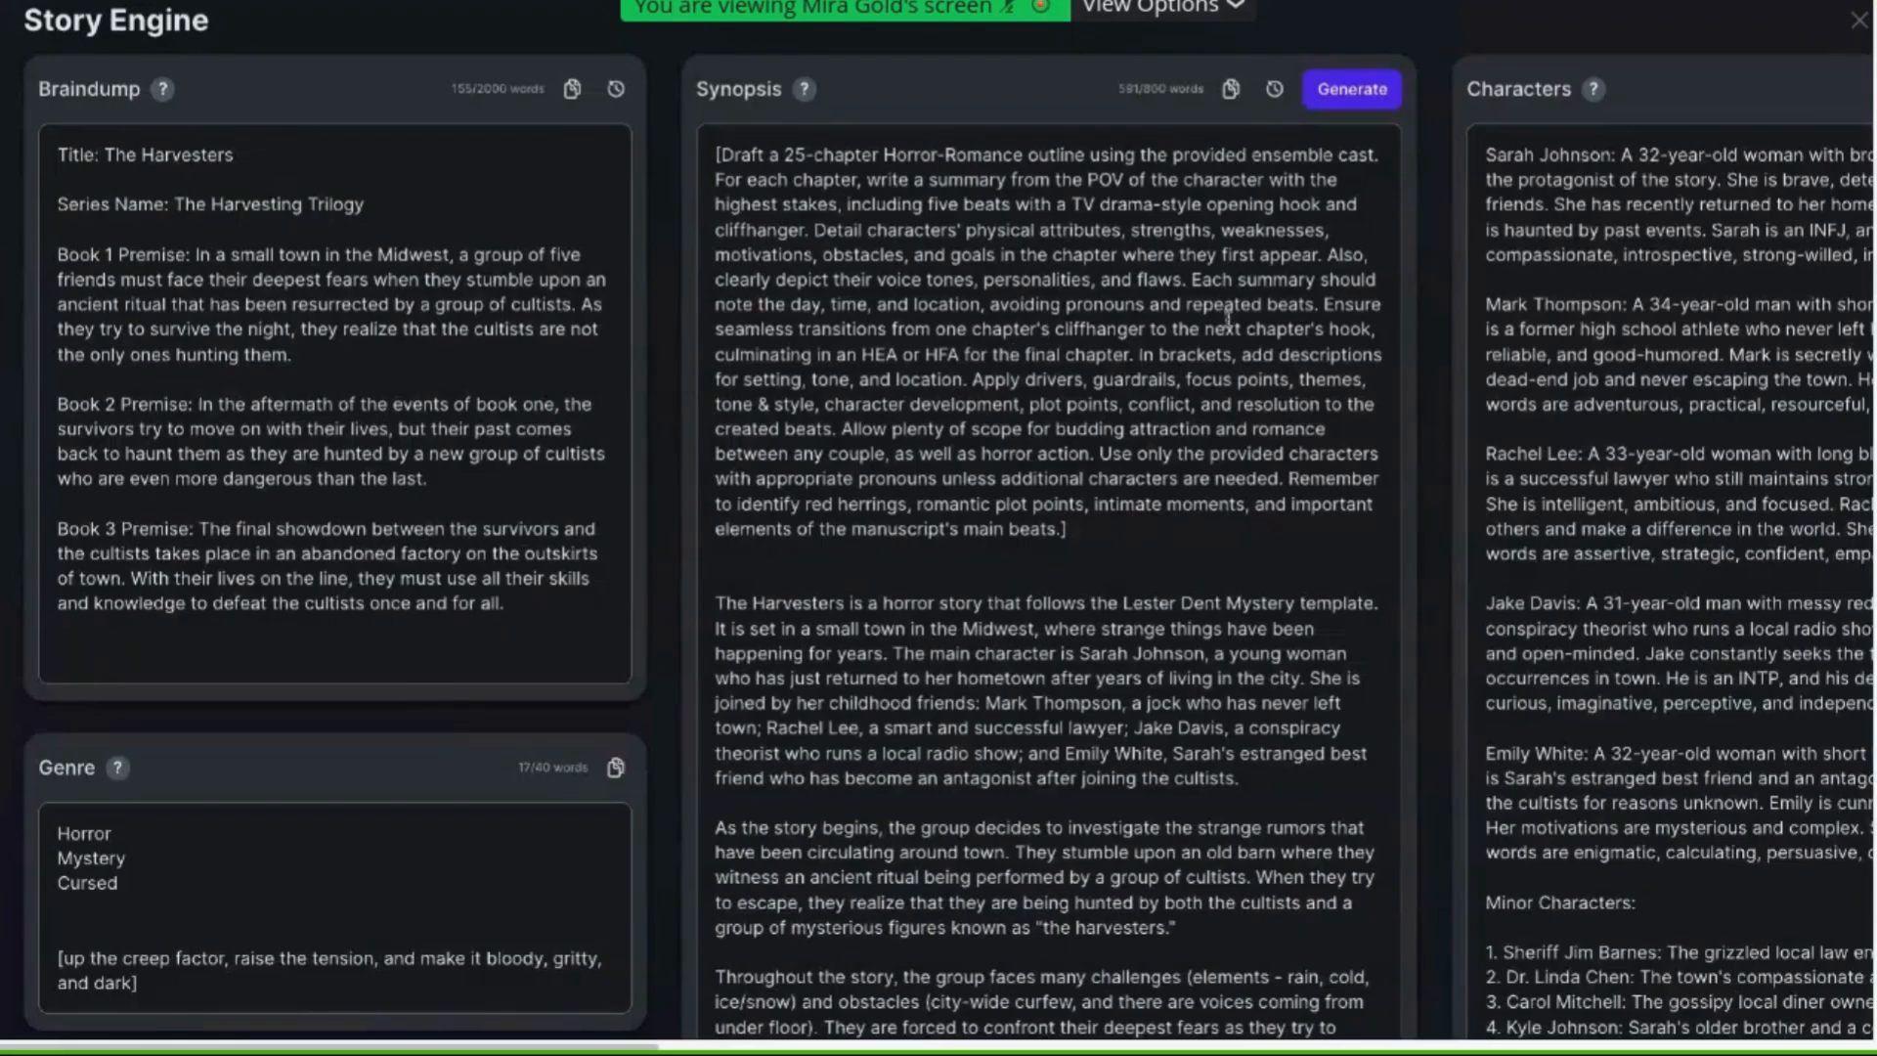
scroll(1217, 323, right, 10)
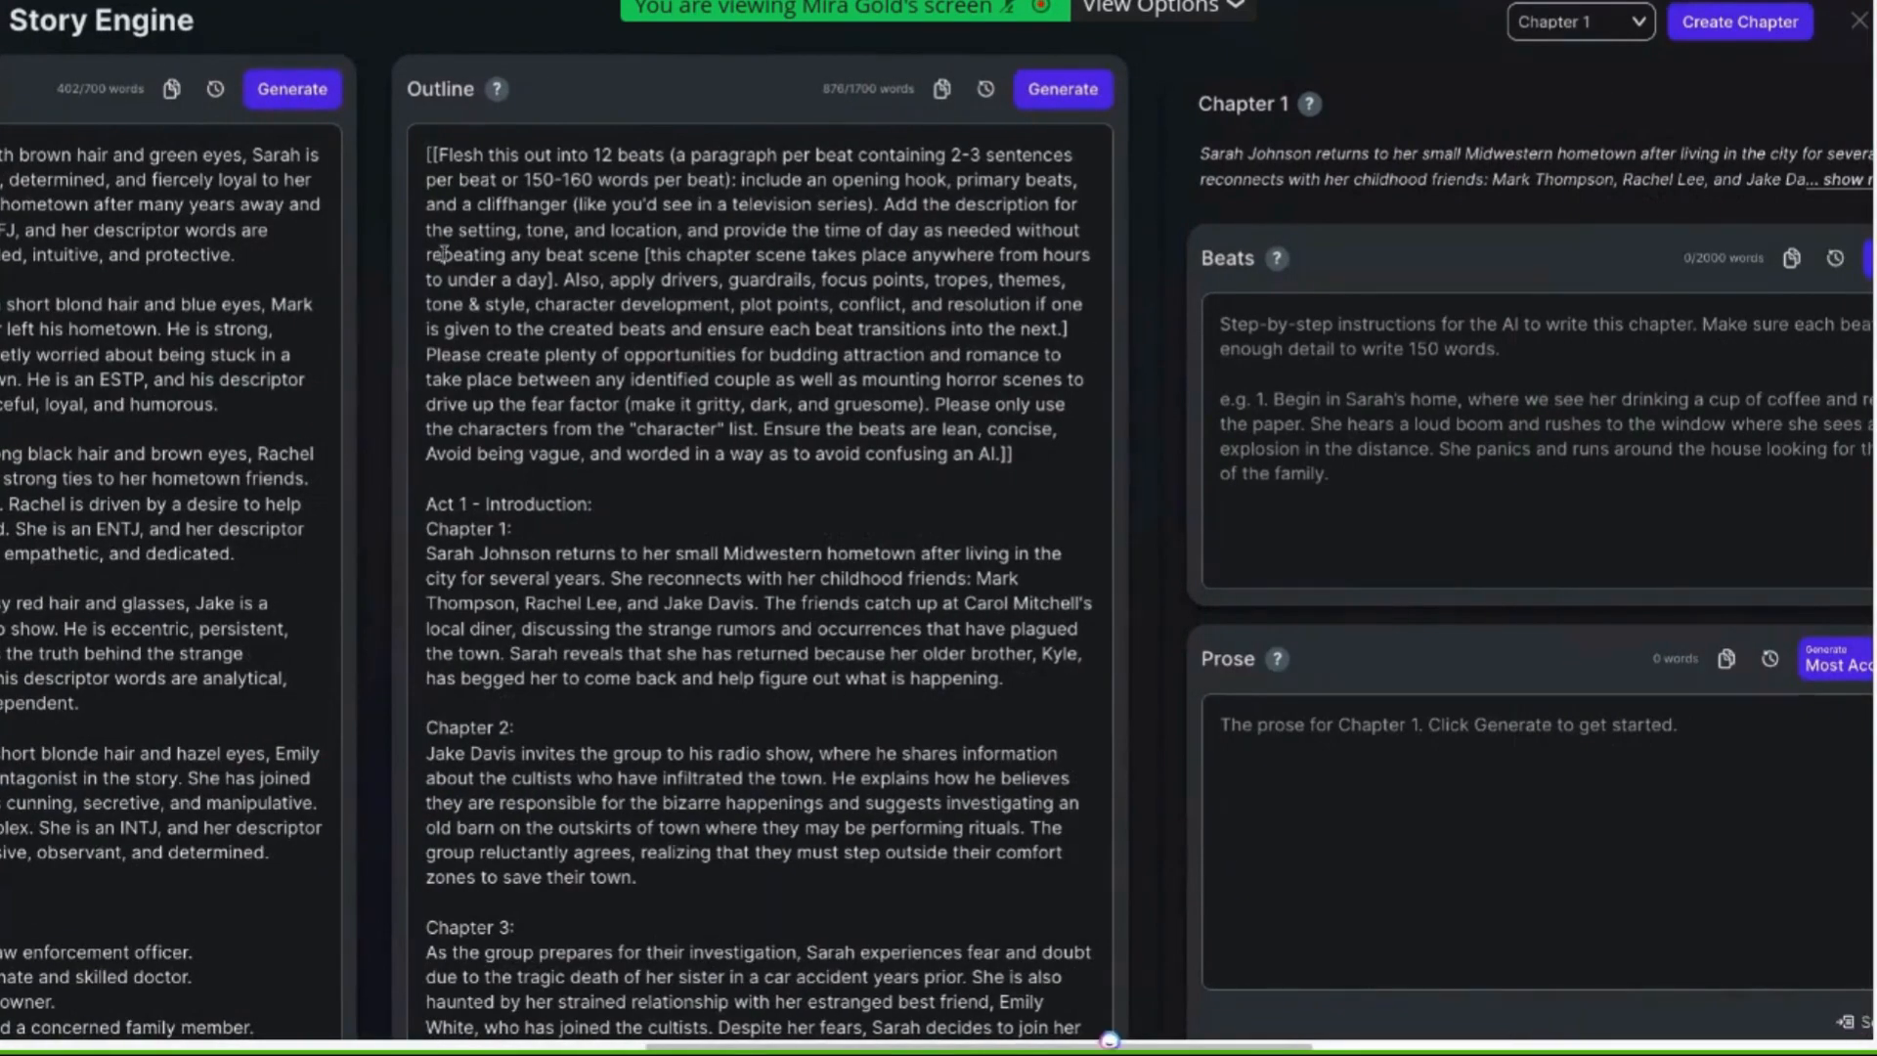
key(Return)
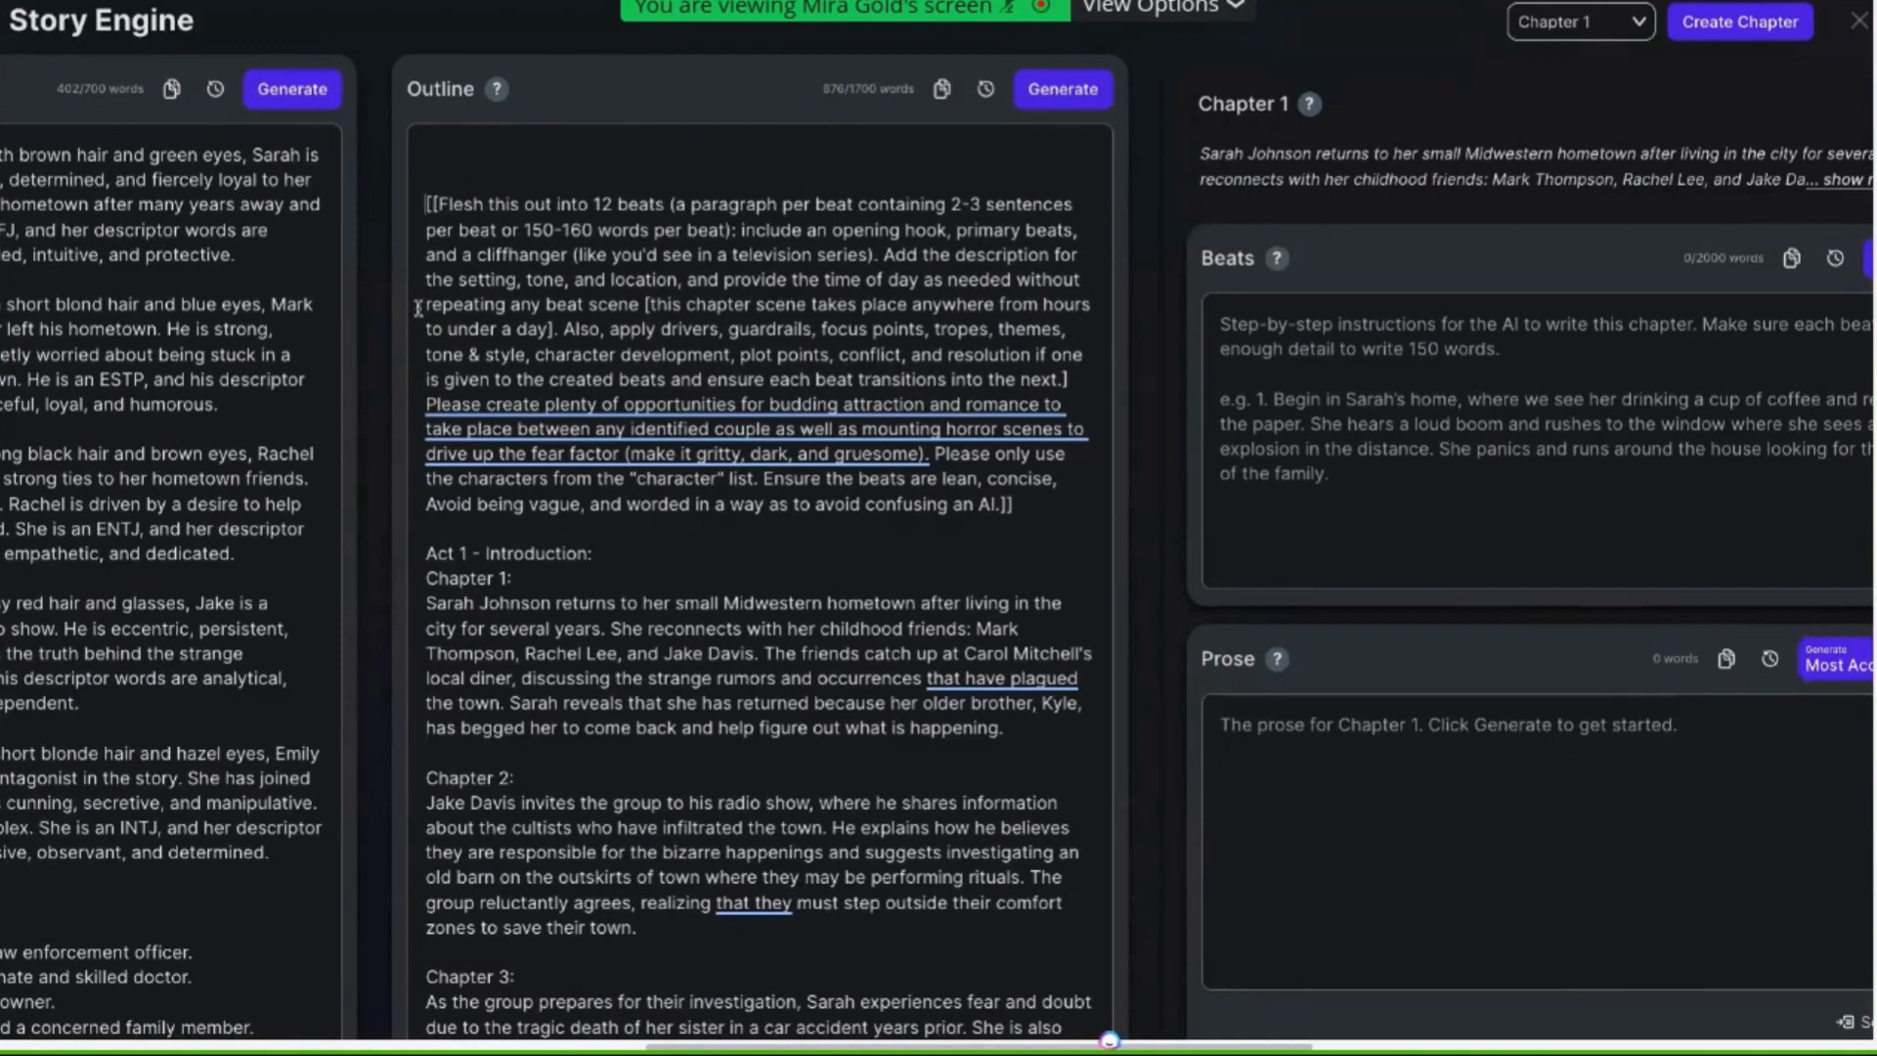
scroll(420, 311, down, 1)
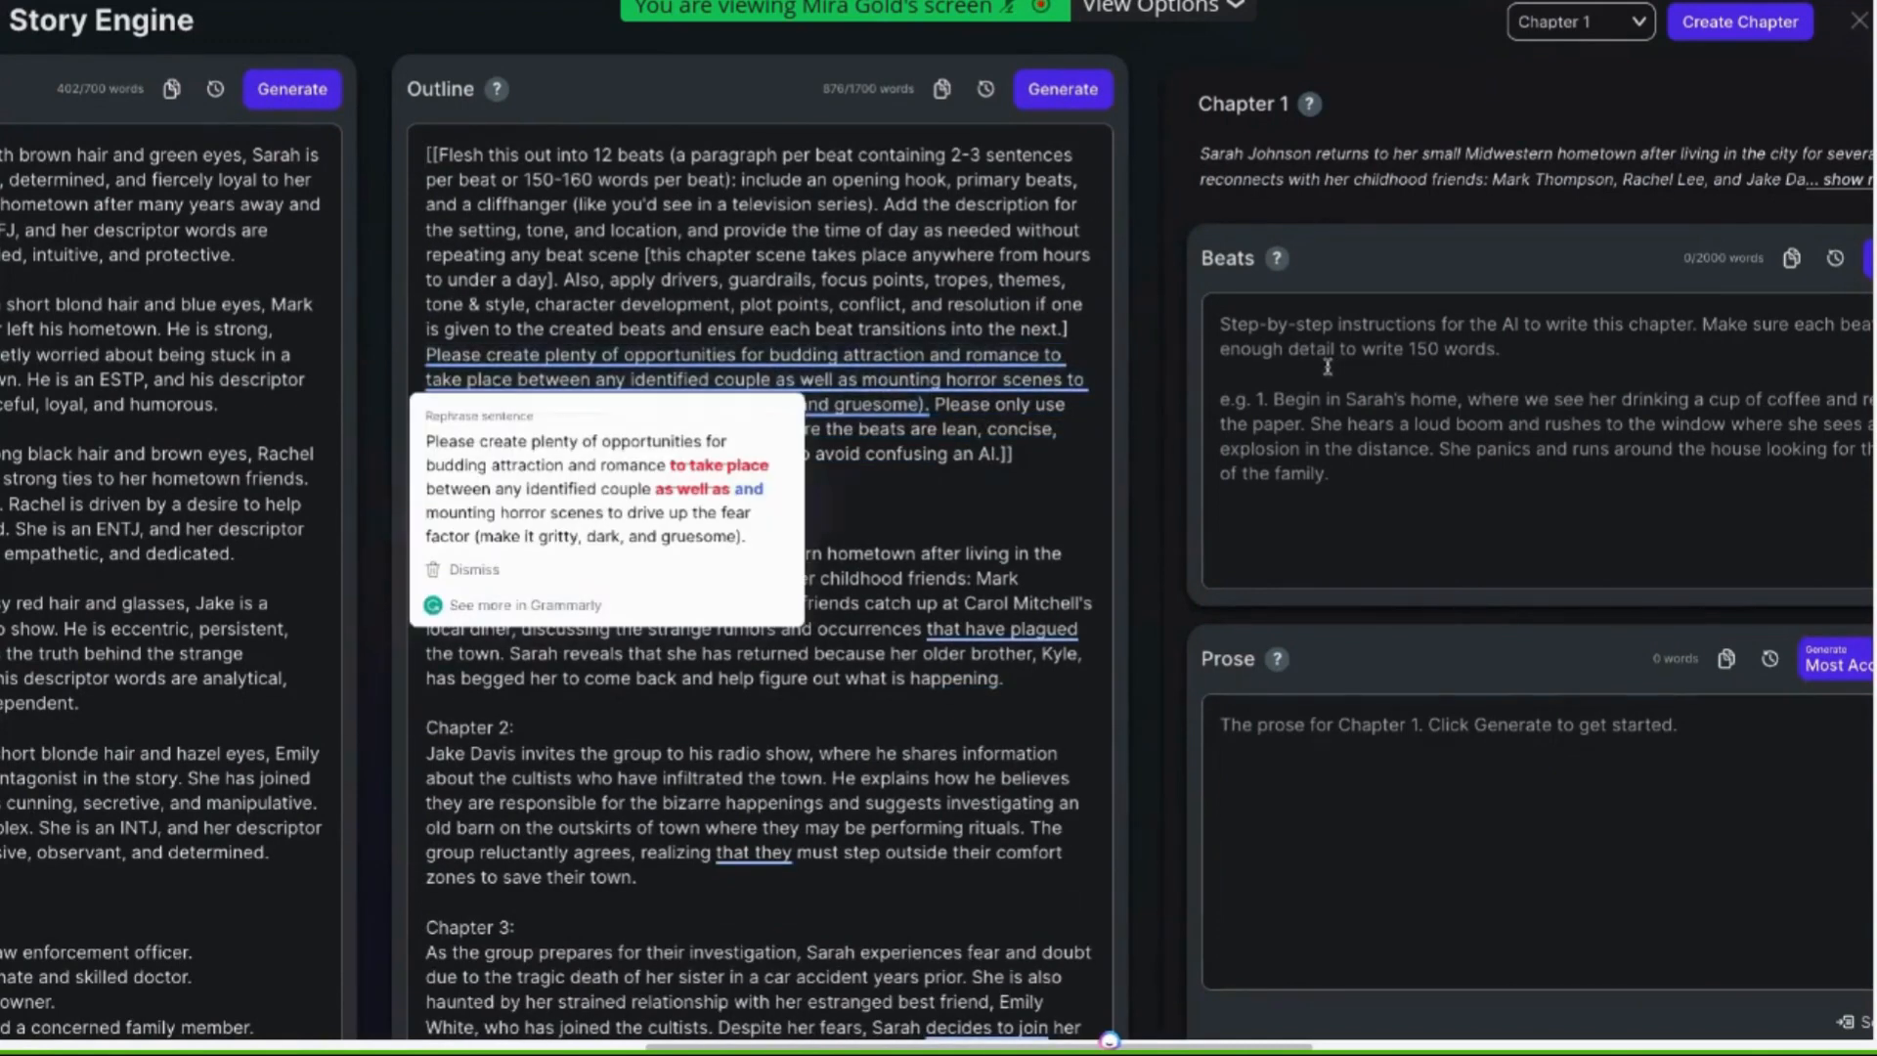
scroll(1326, 375, right, 5)
scroll(979, 335, right, 6)
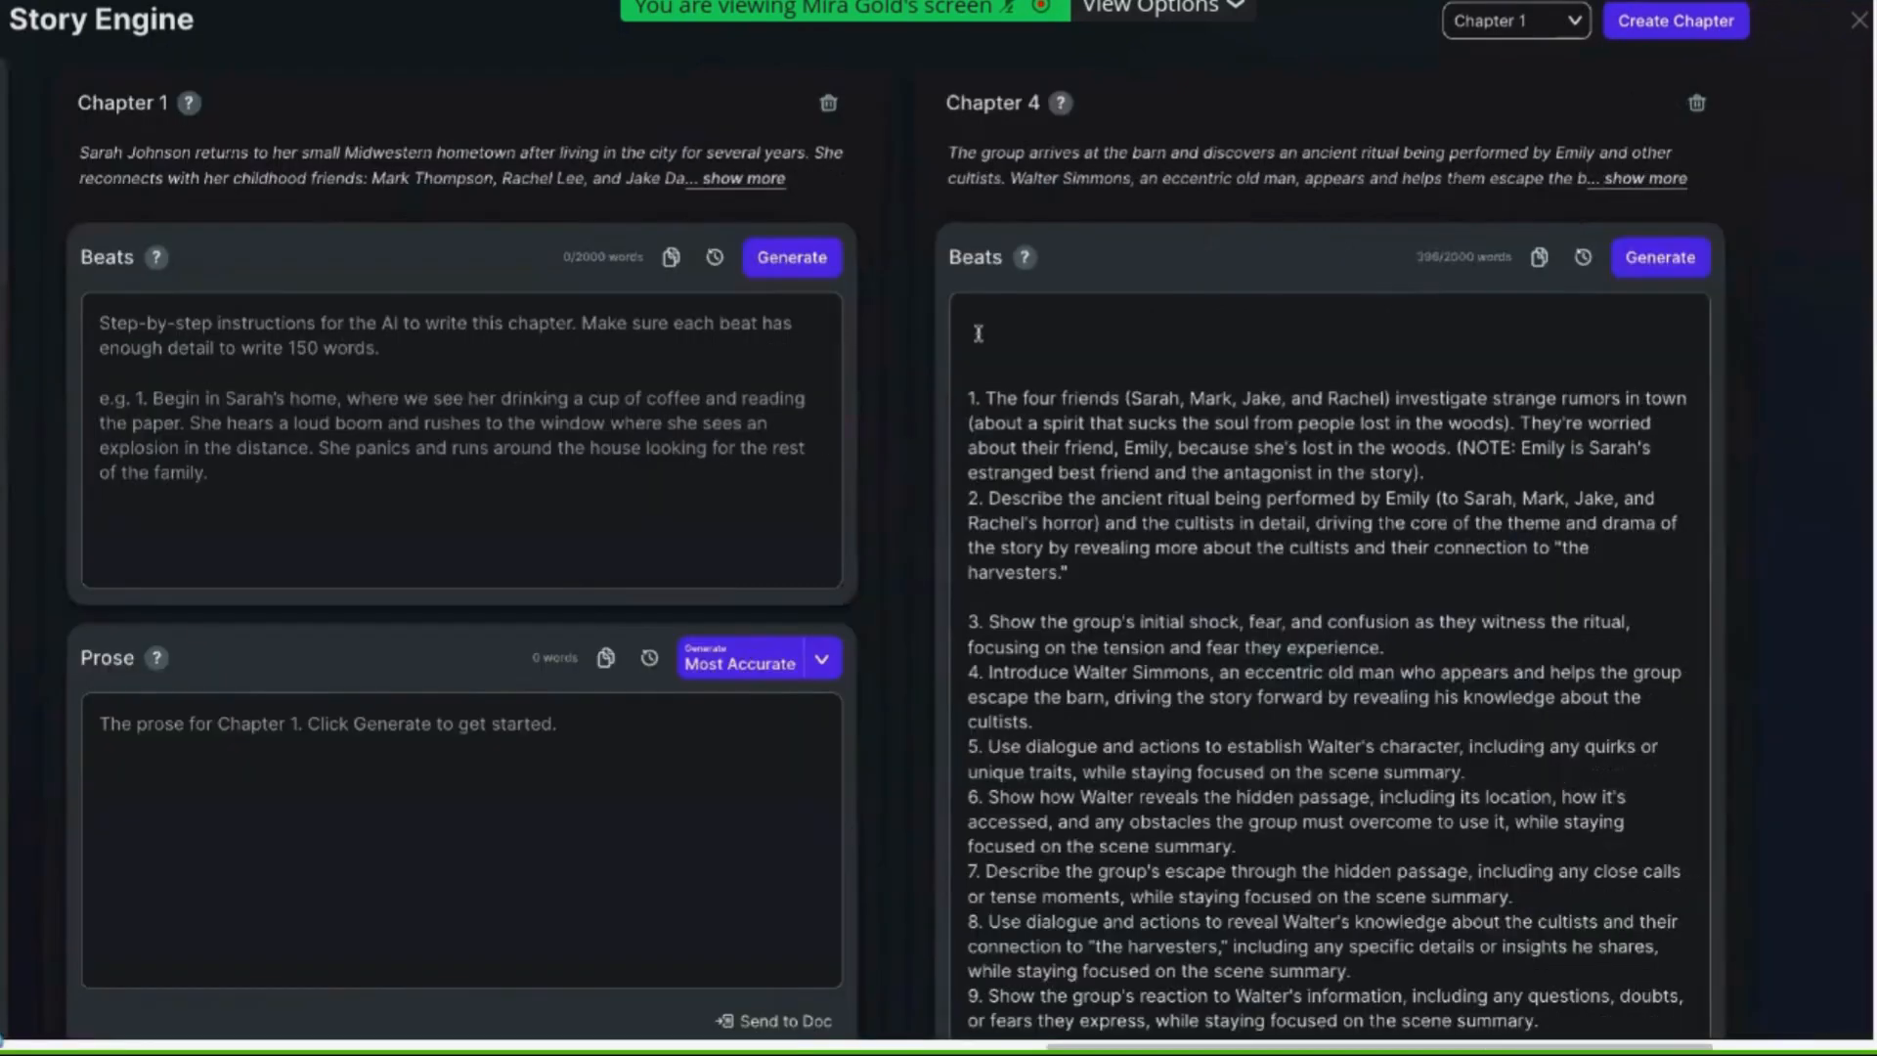
click(977, 336)
key(ctrl+v)
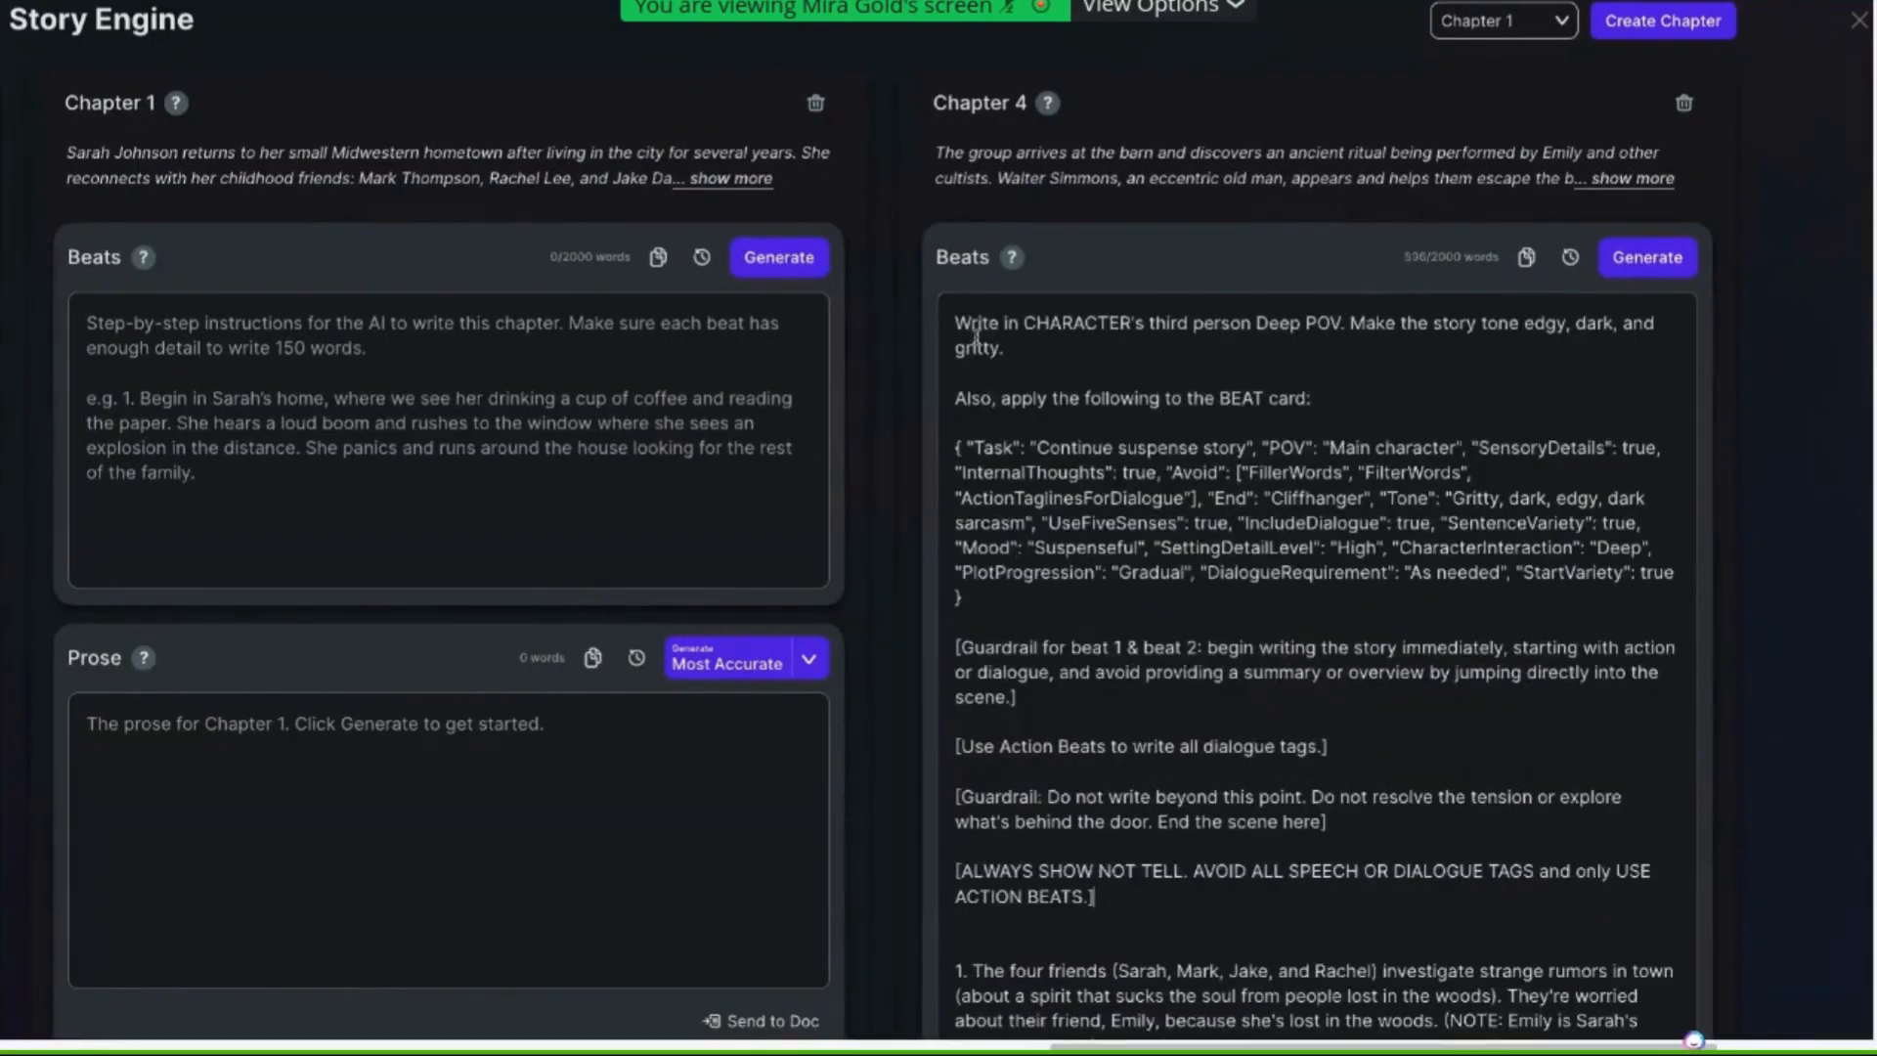
Replace "CHARACTER" with "Sarah" and add "past tense." after "Deep POV." in the pasted style line
drag(1011, 344, 931, 332)
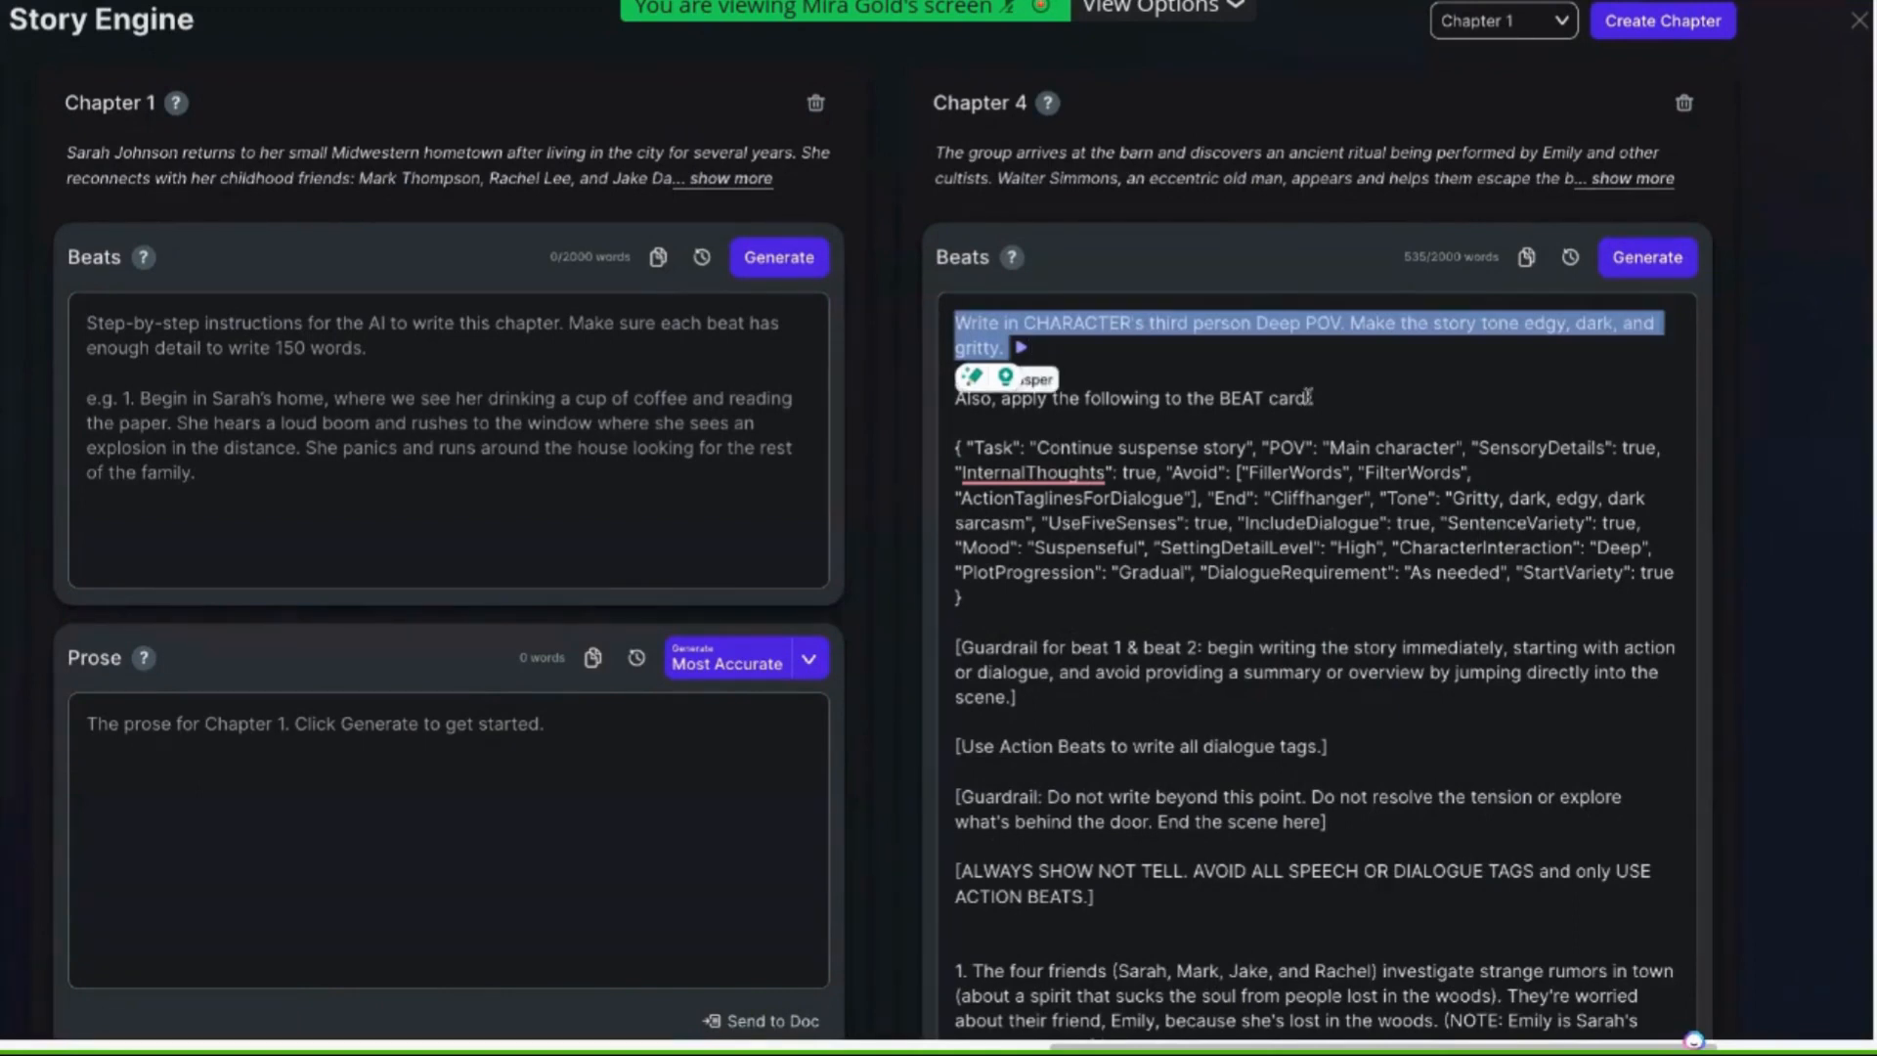
click(1222, 359)
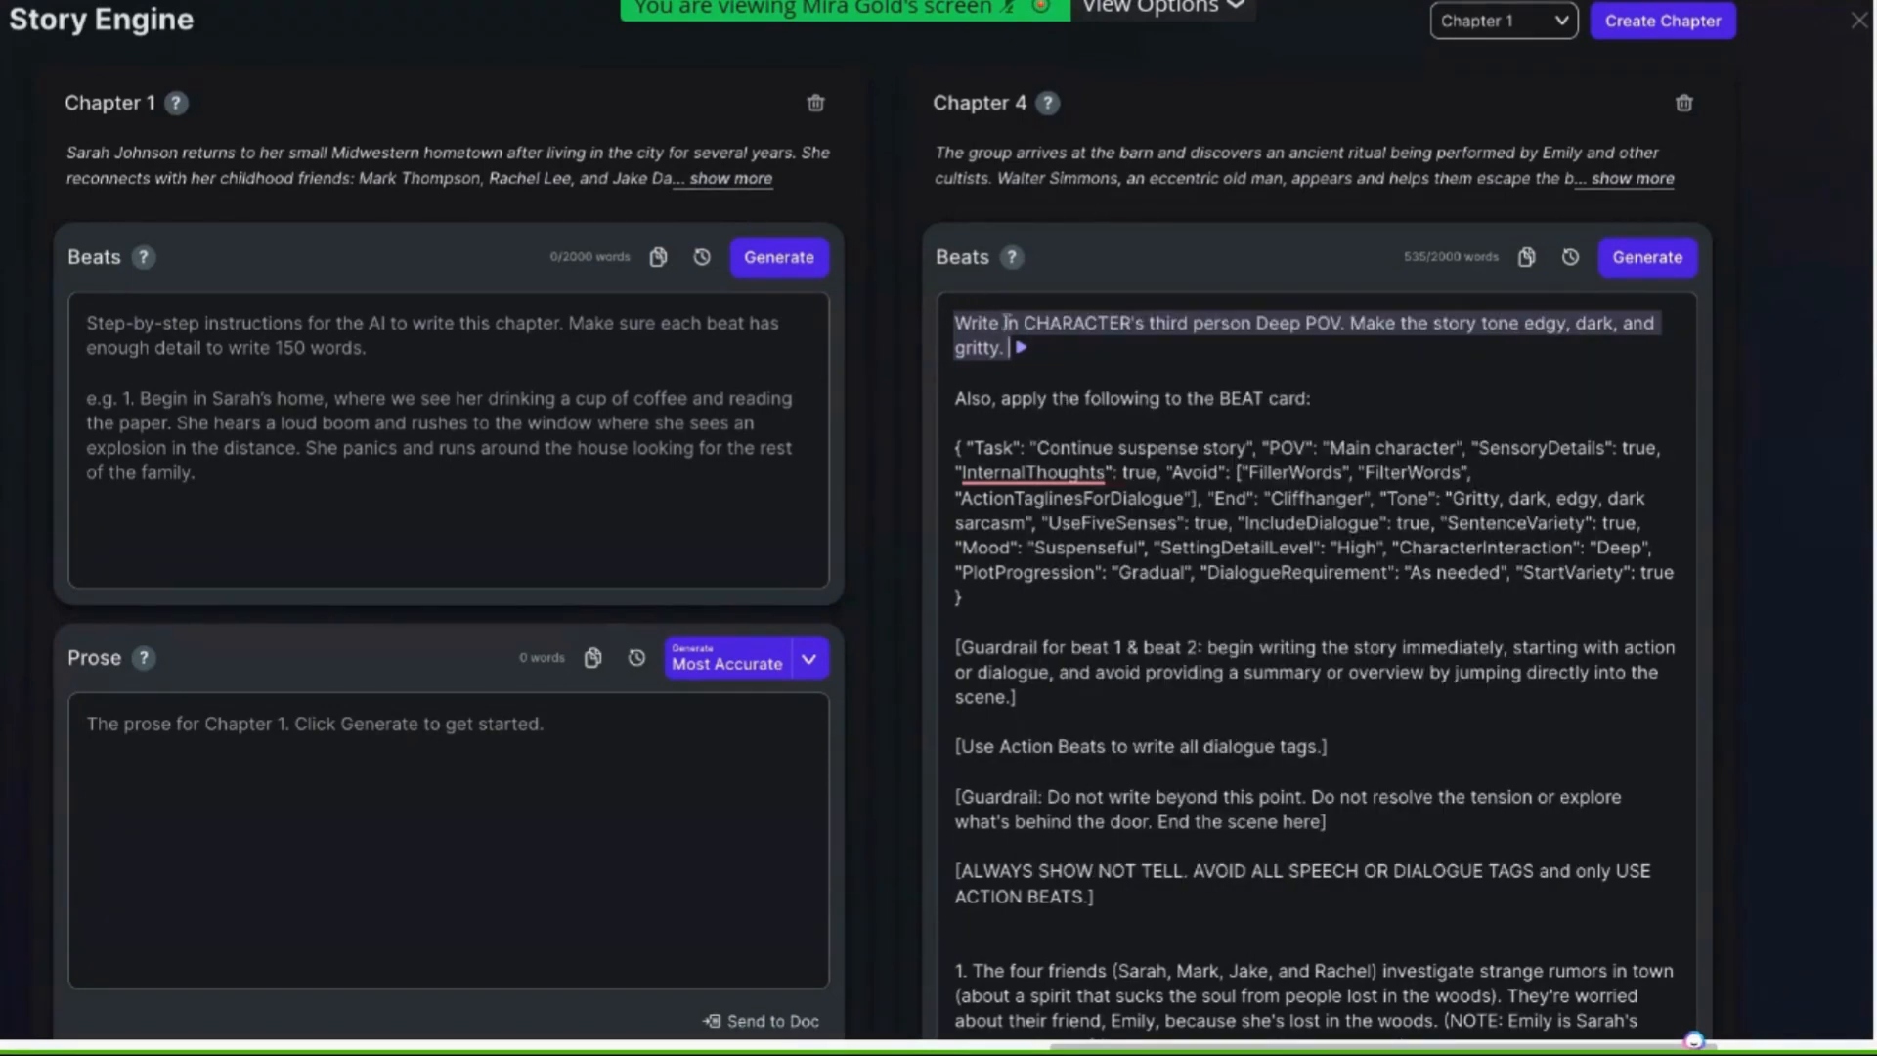
drag(1131, 323, 1028, 329)
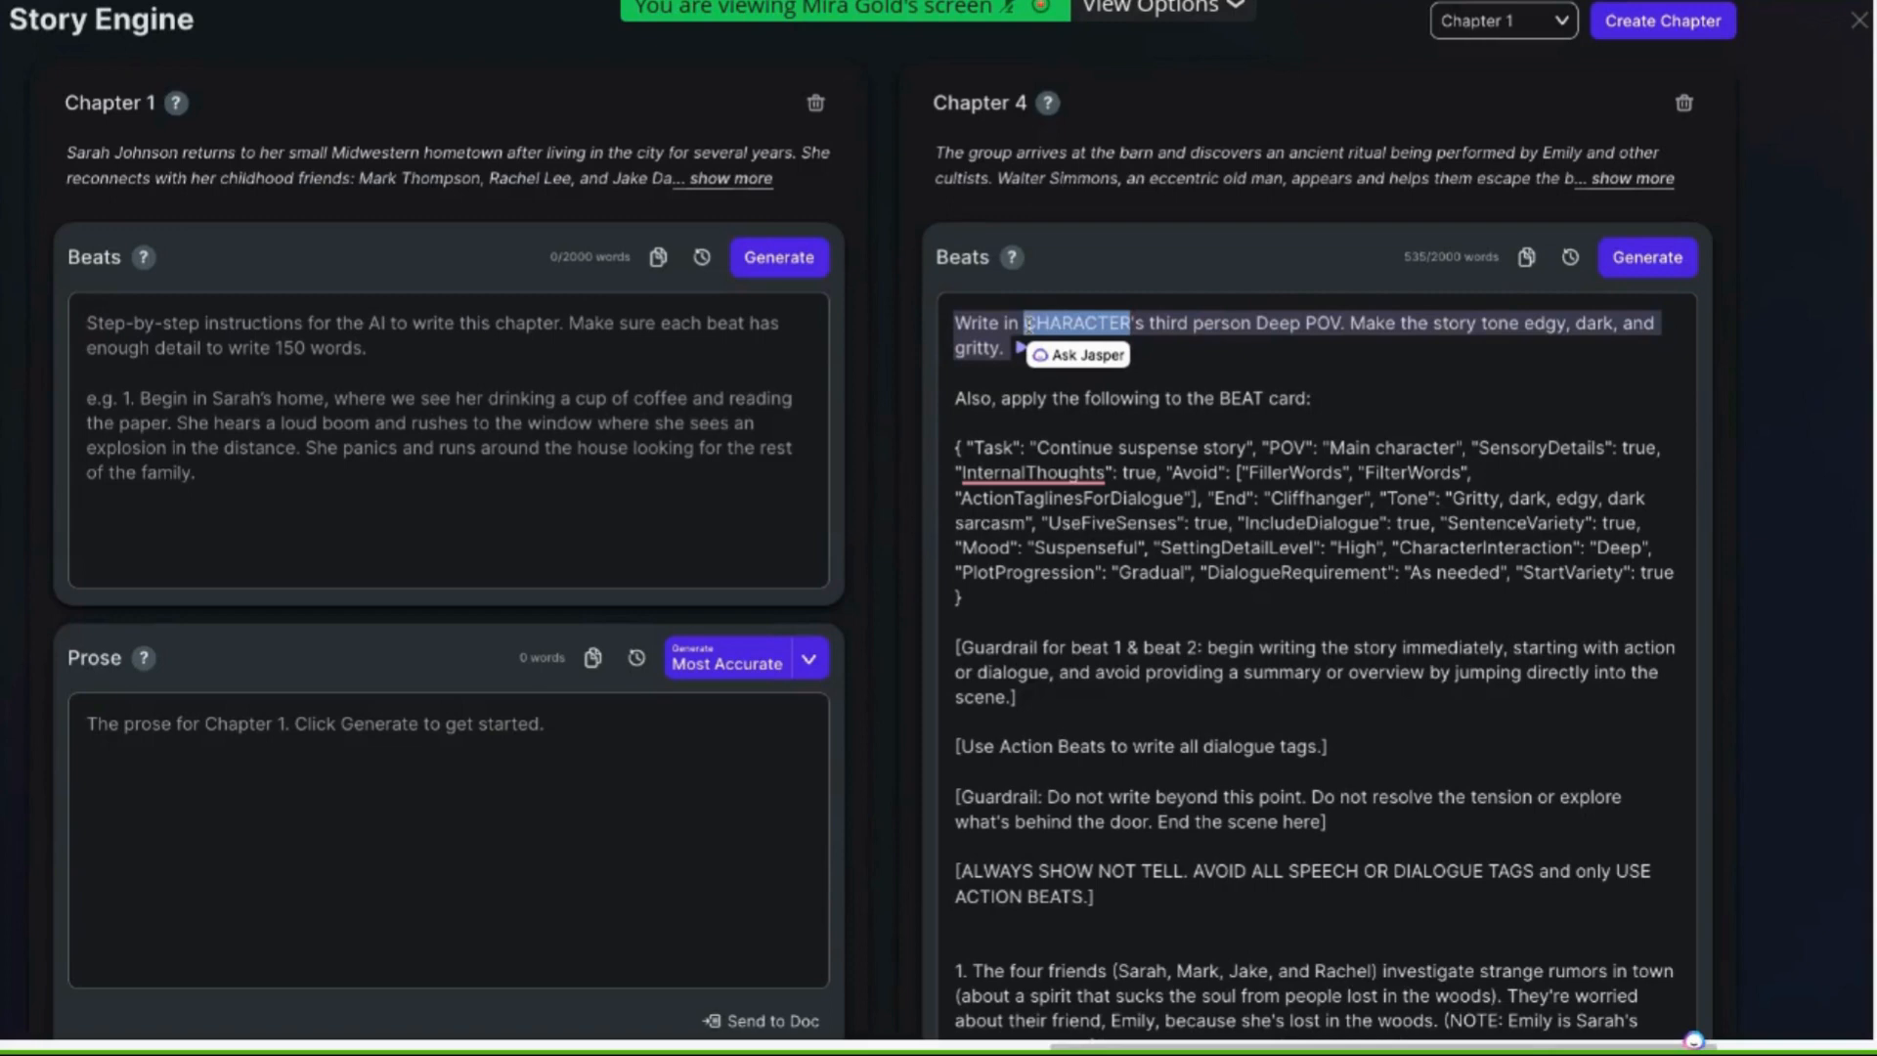
text(Sarah)
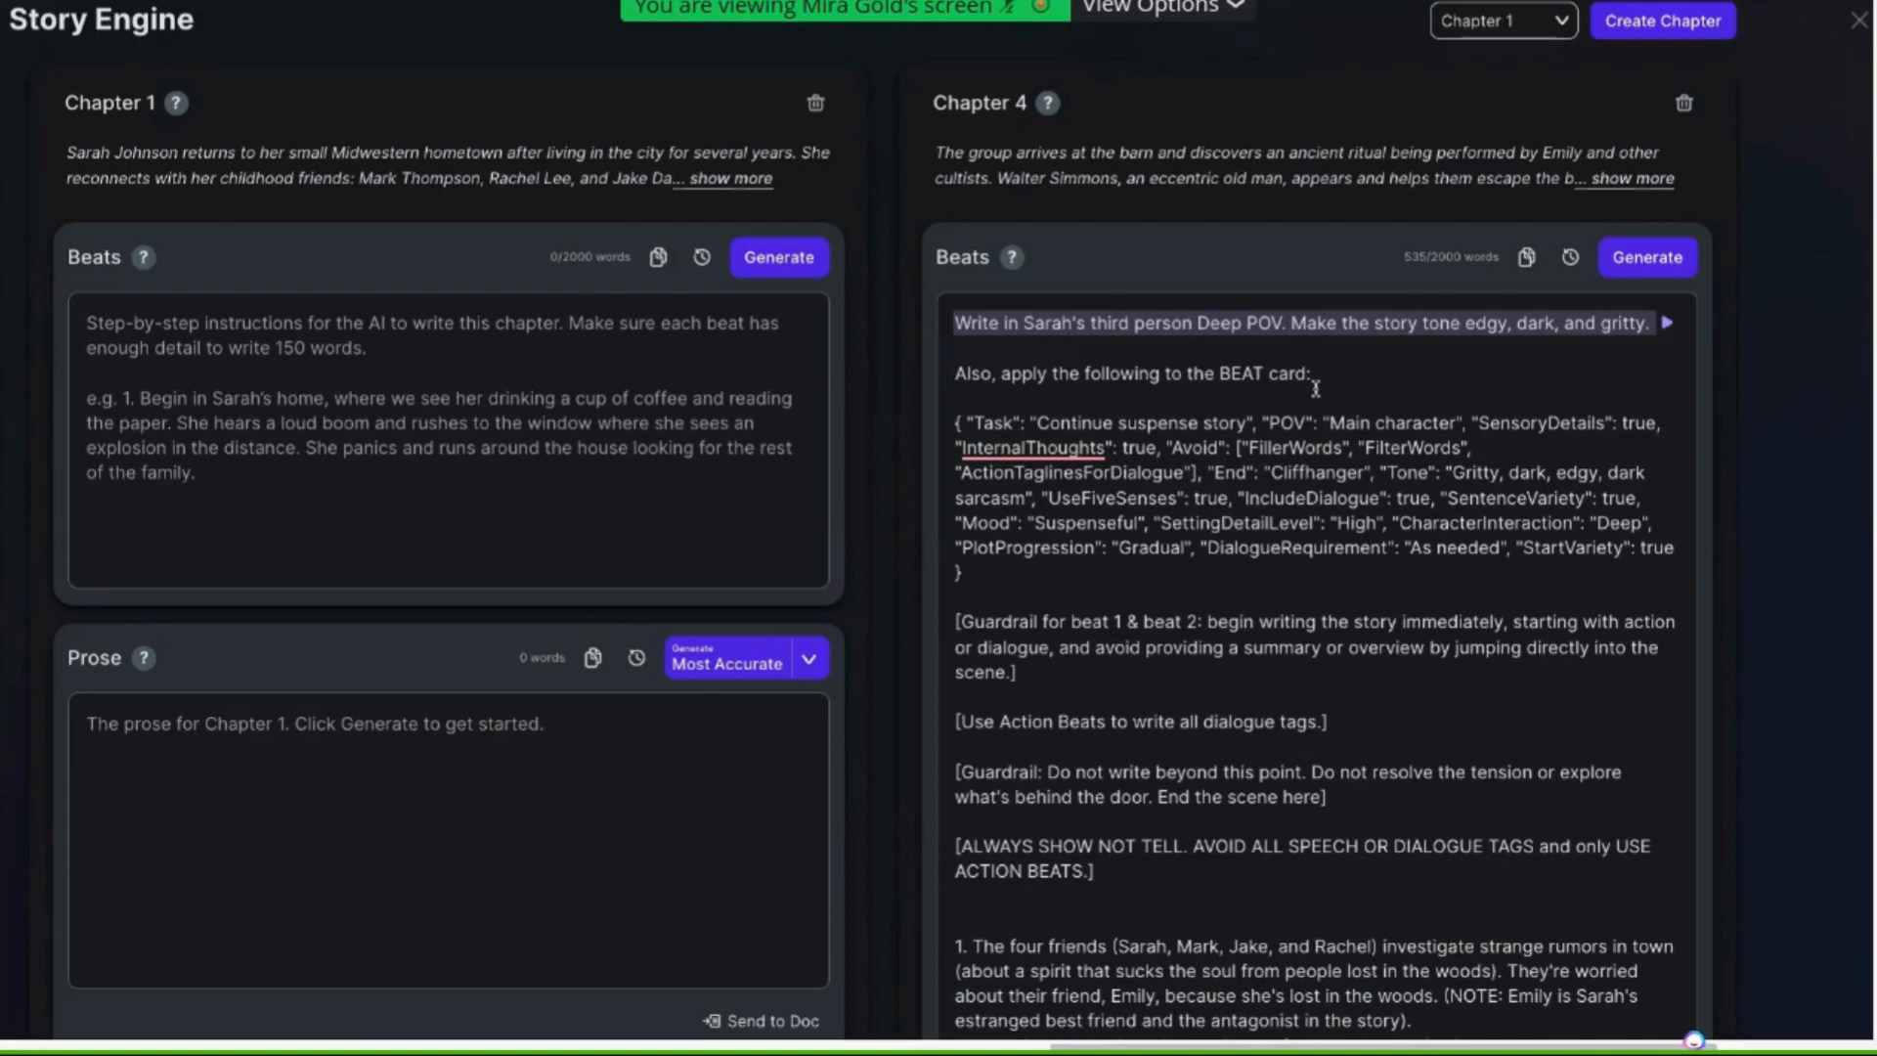
text(past tense)
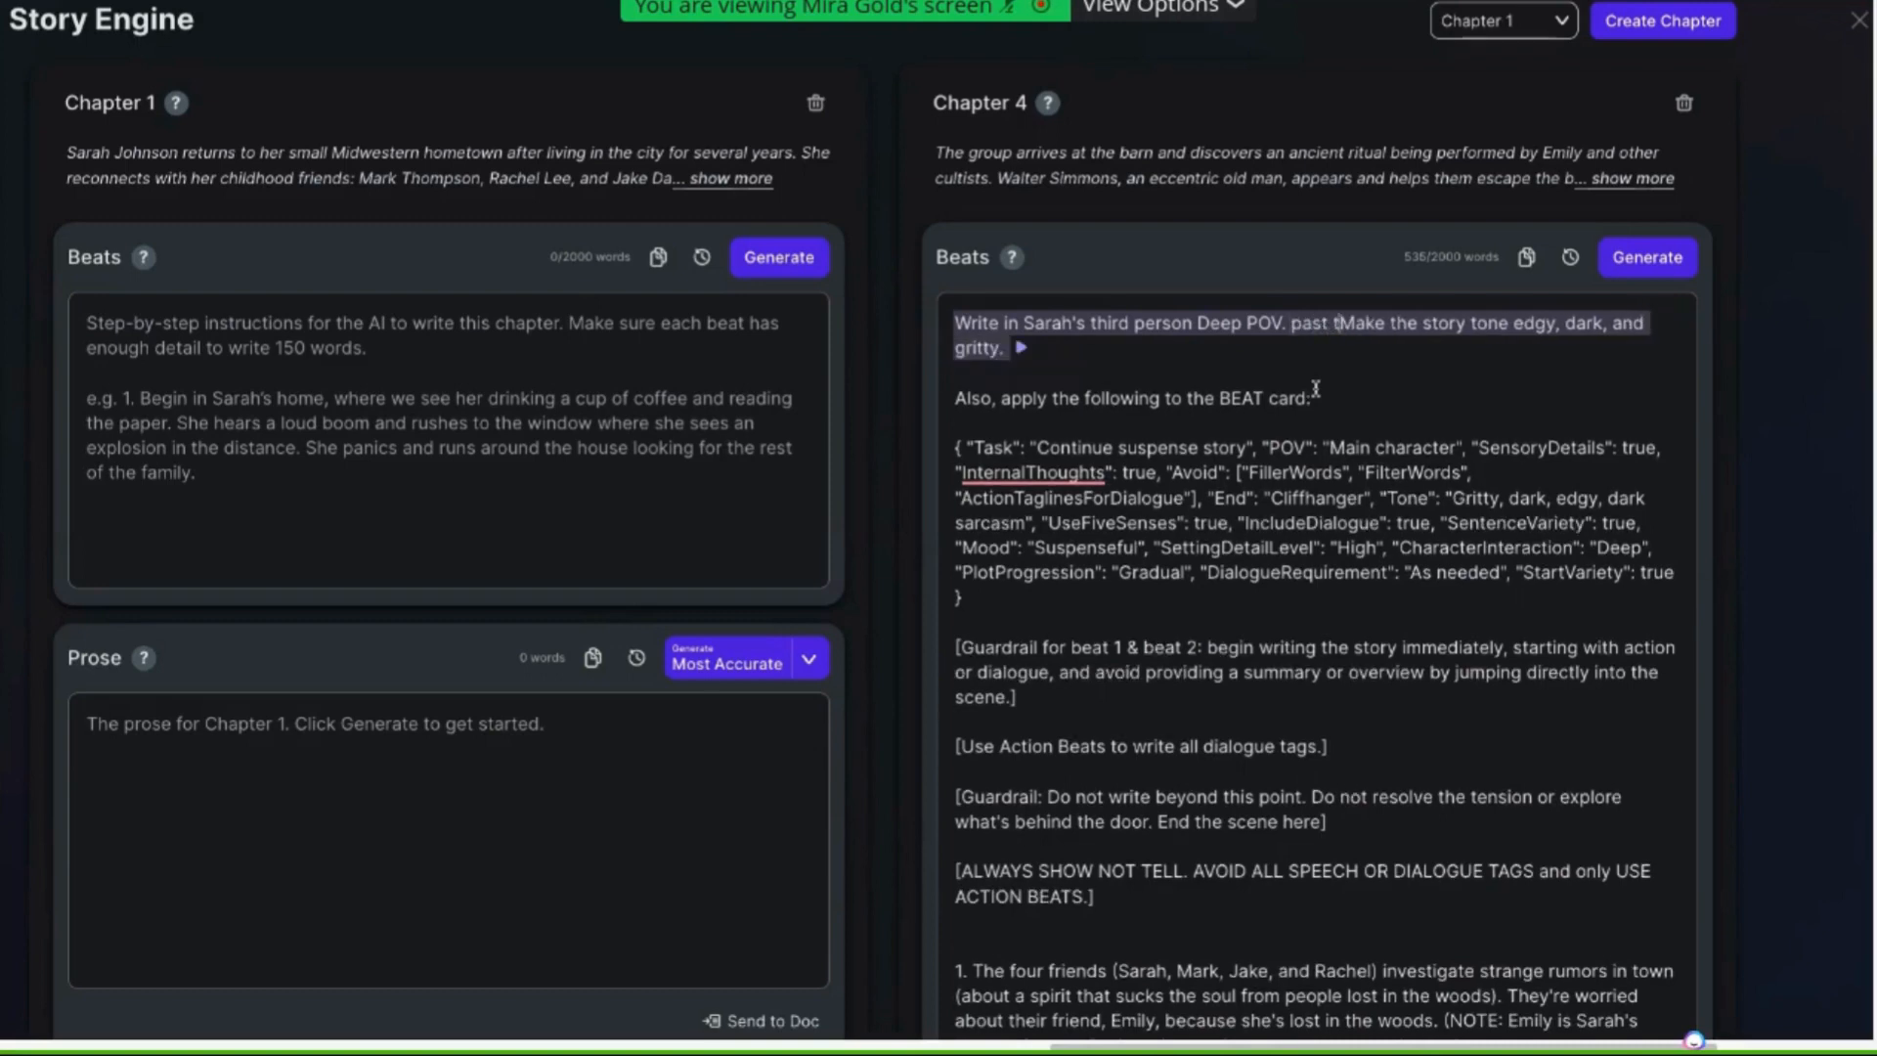
text(.)
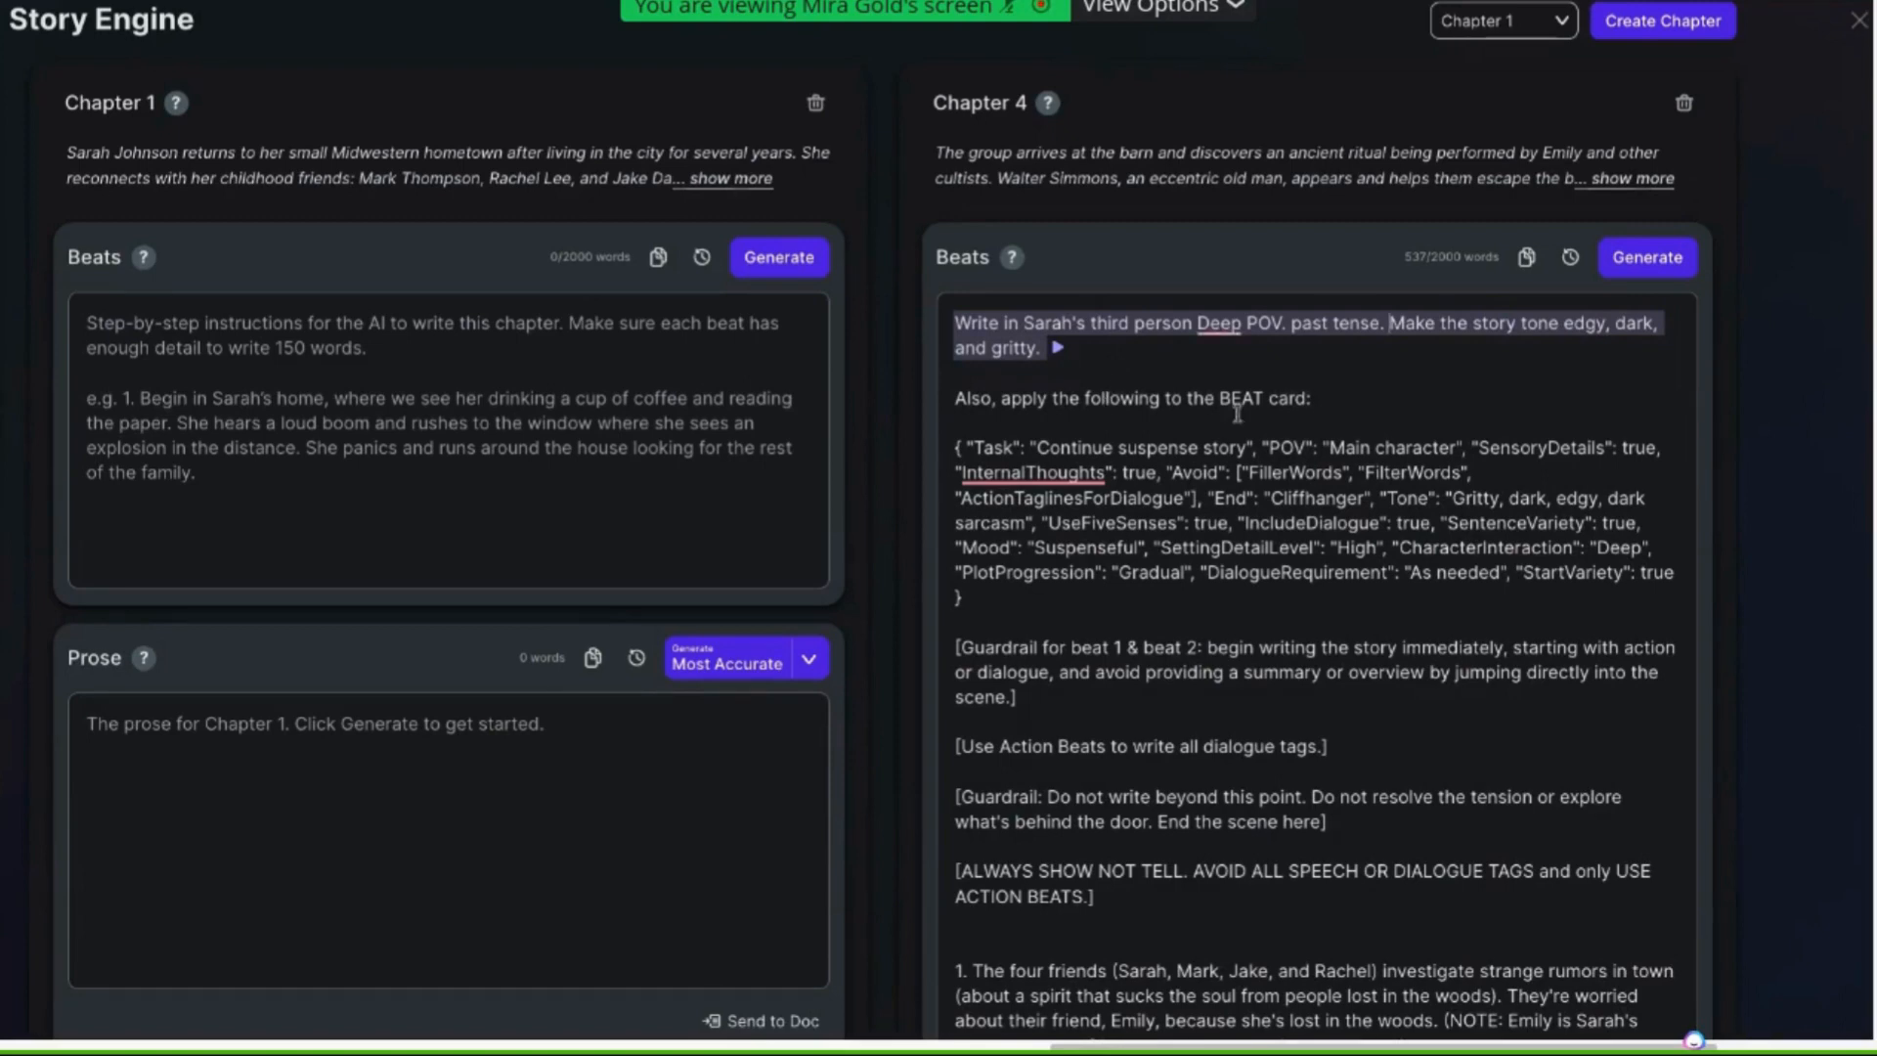
Delete the line "Also, apply the following to the BEAT card:" and its surrounding blank lines
drag(1326, 396, 947, 400)
key(BackSpace)
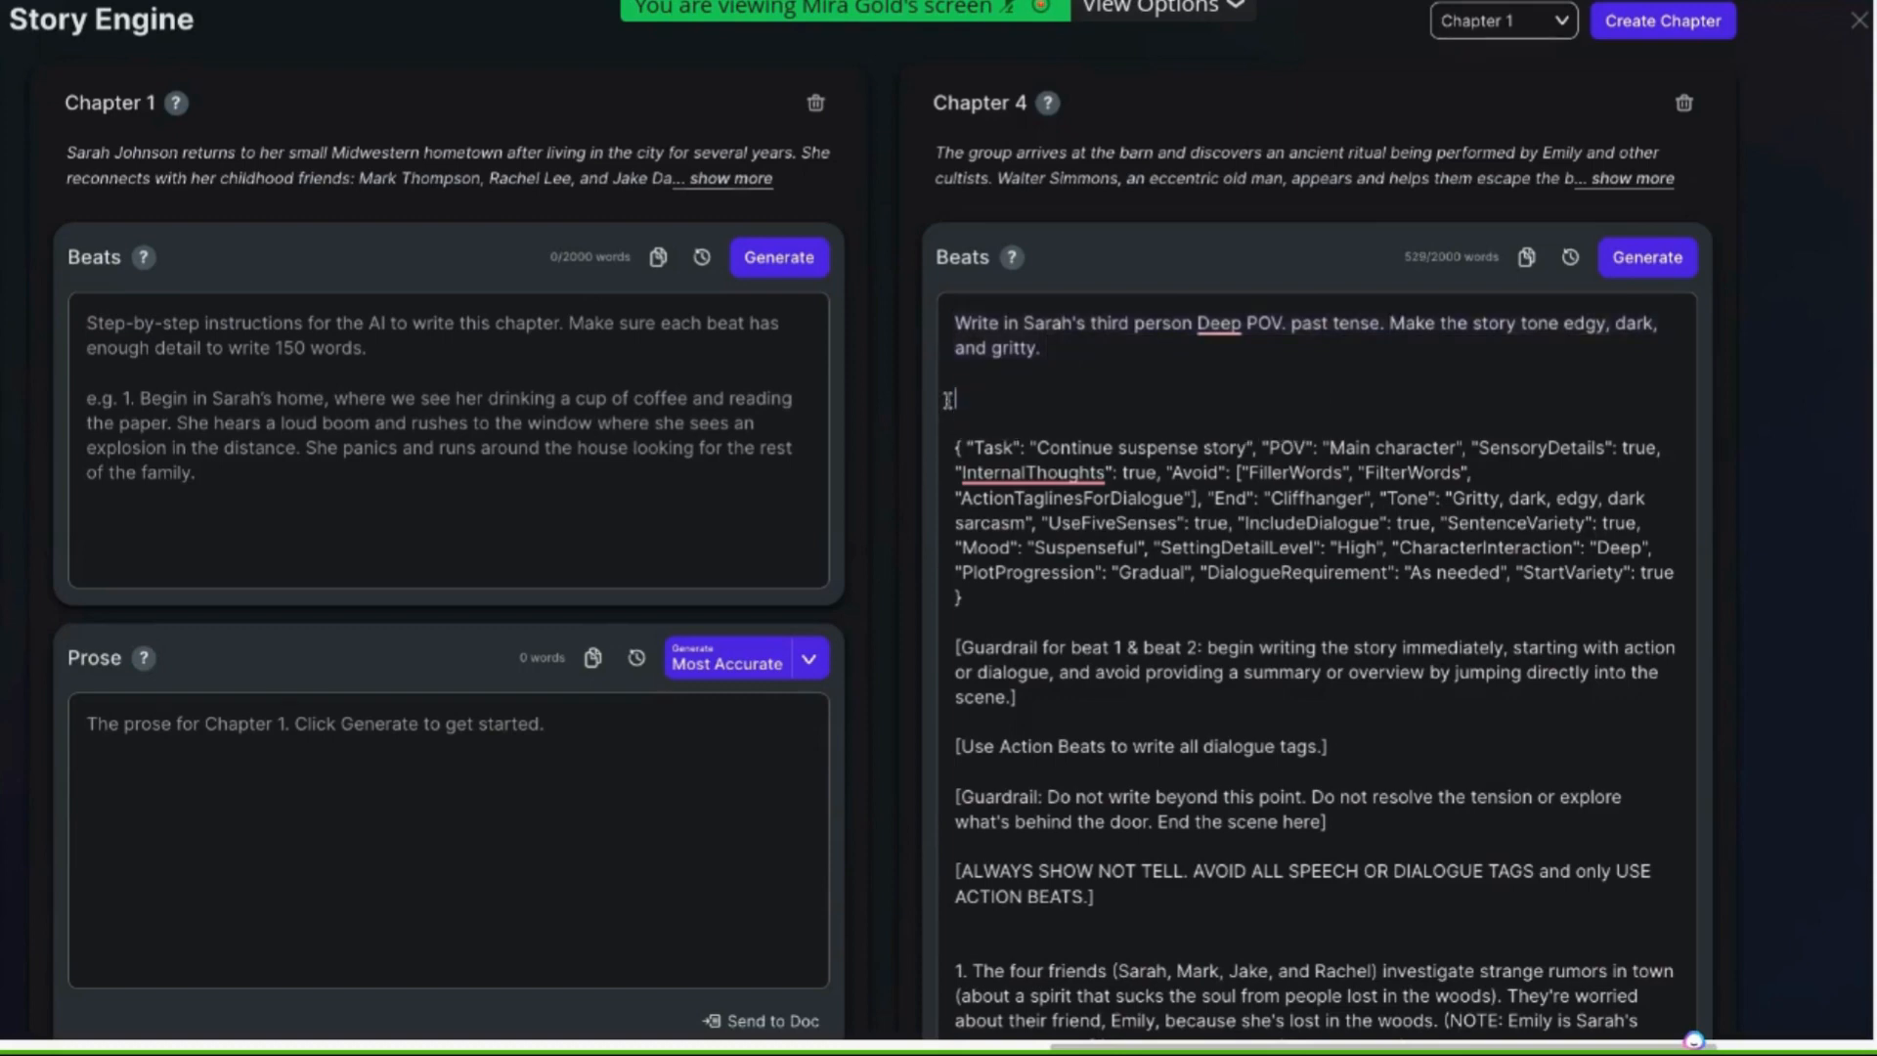
key(BackSpace)
key(BackSpace)
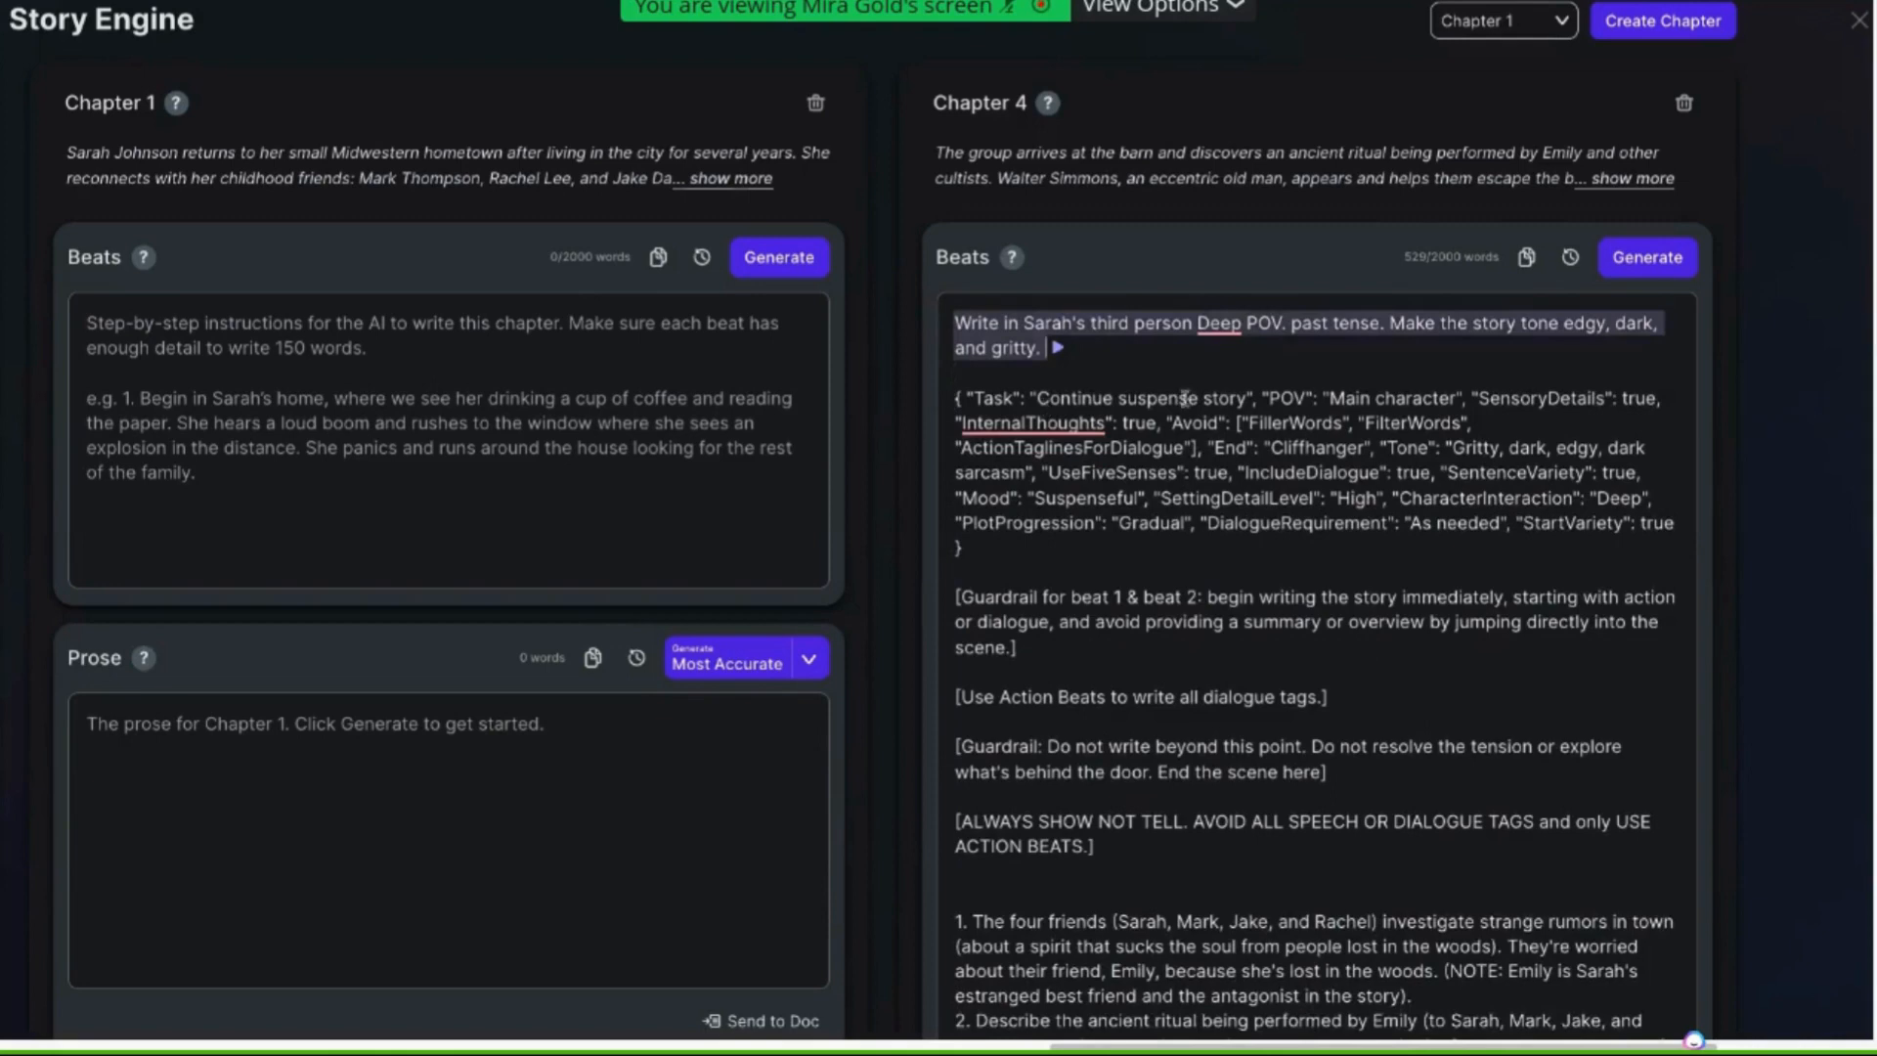
Change the Task value in the JSON settings block to "Continue horror suspense story"
drag(953, 396, 1061, 475)
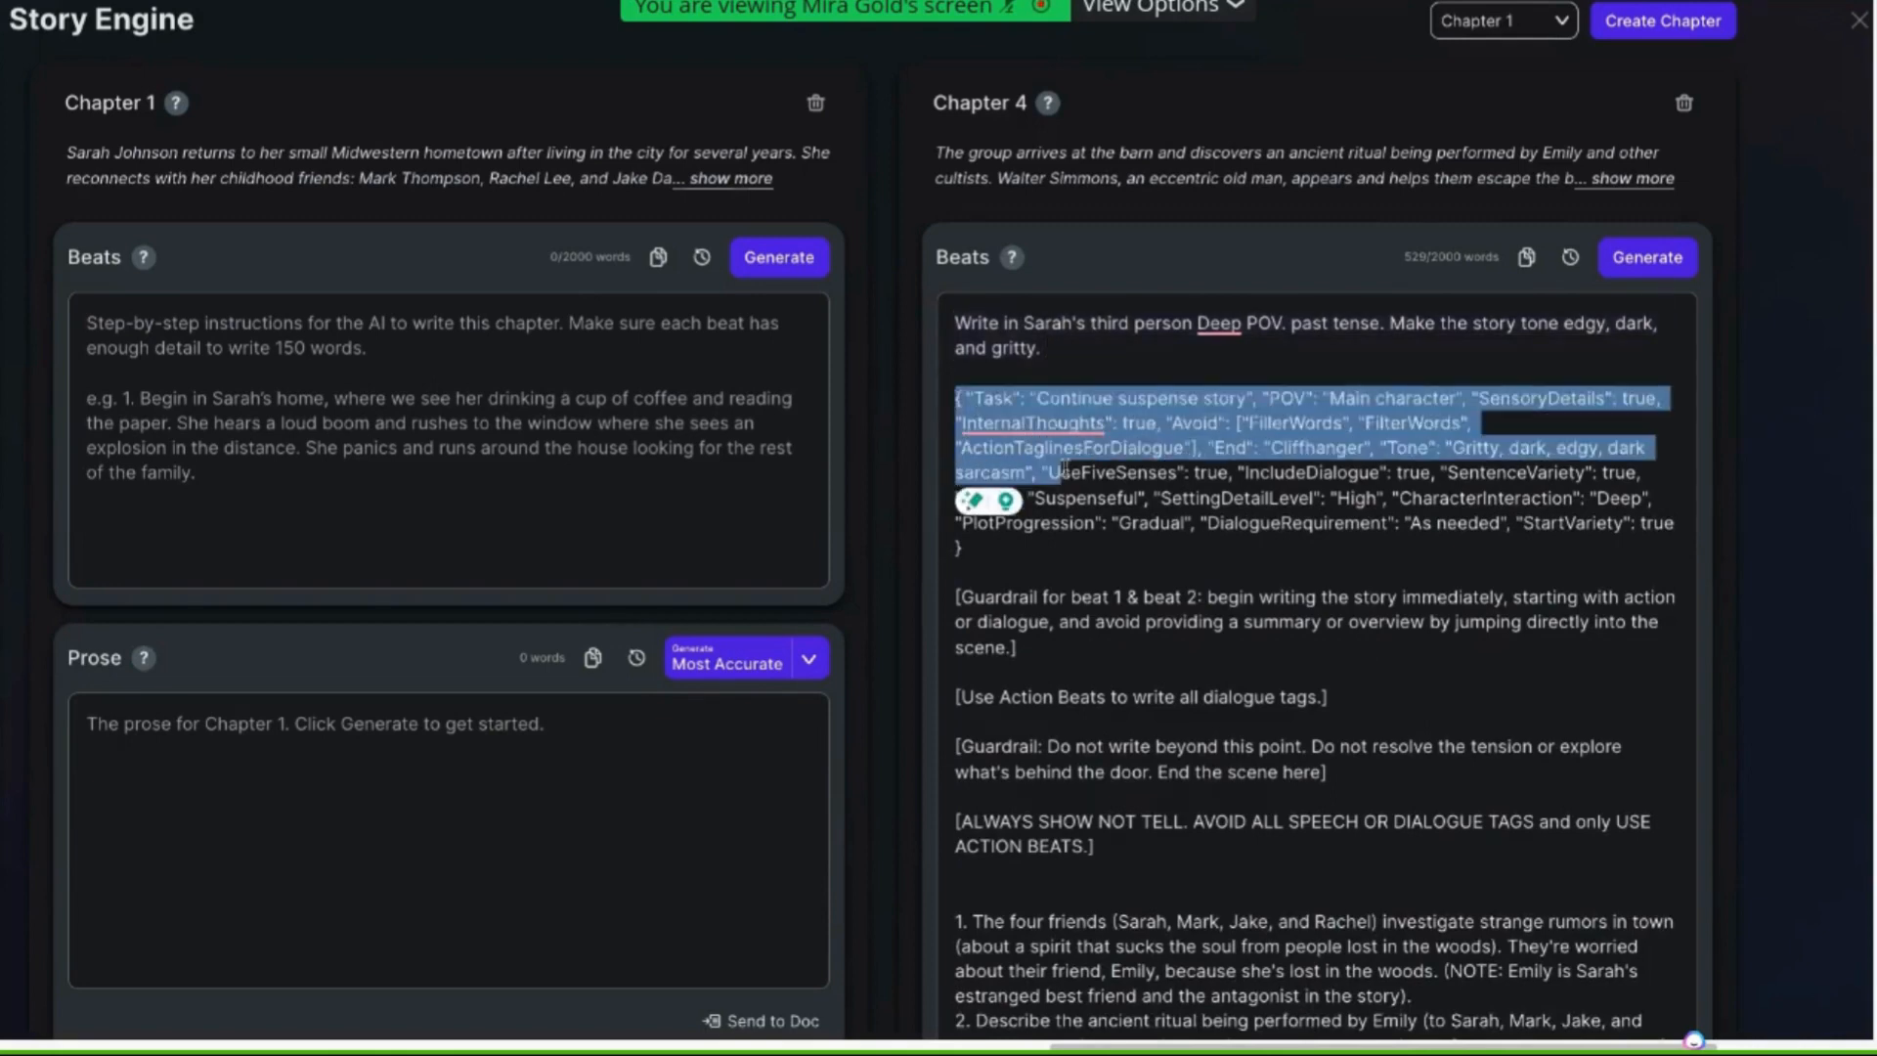
click(1226, 485)
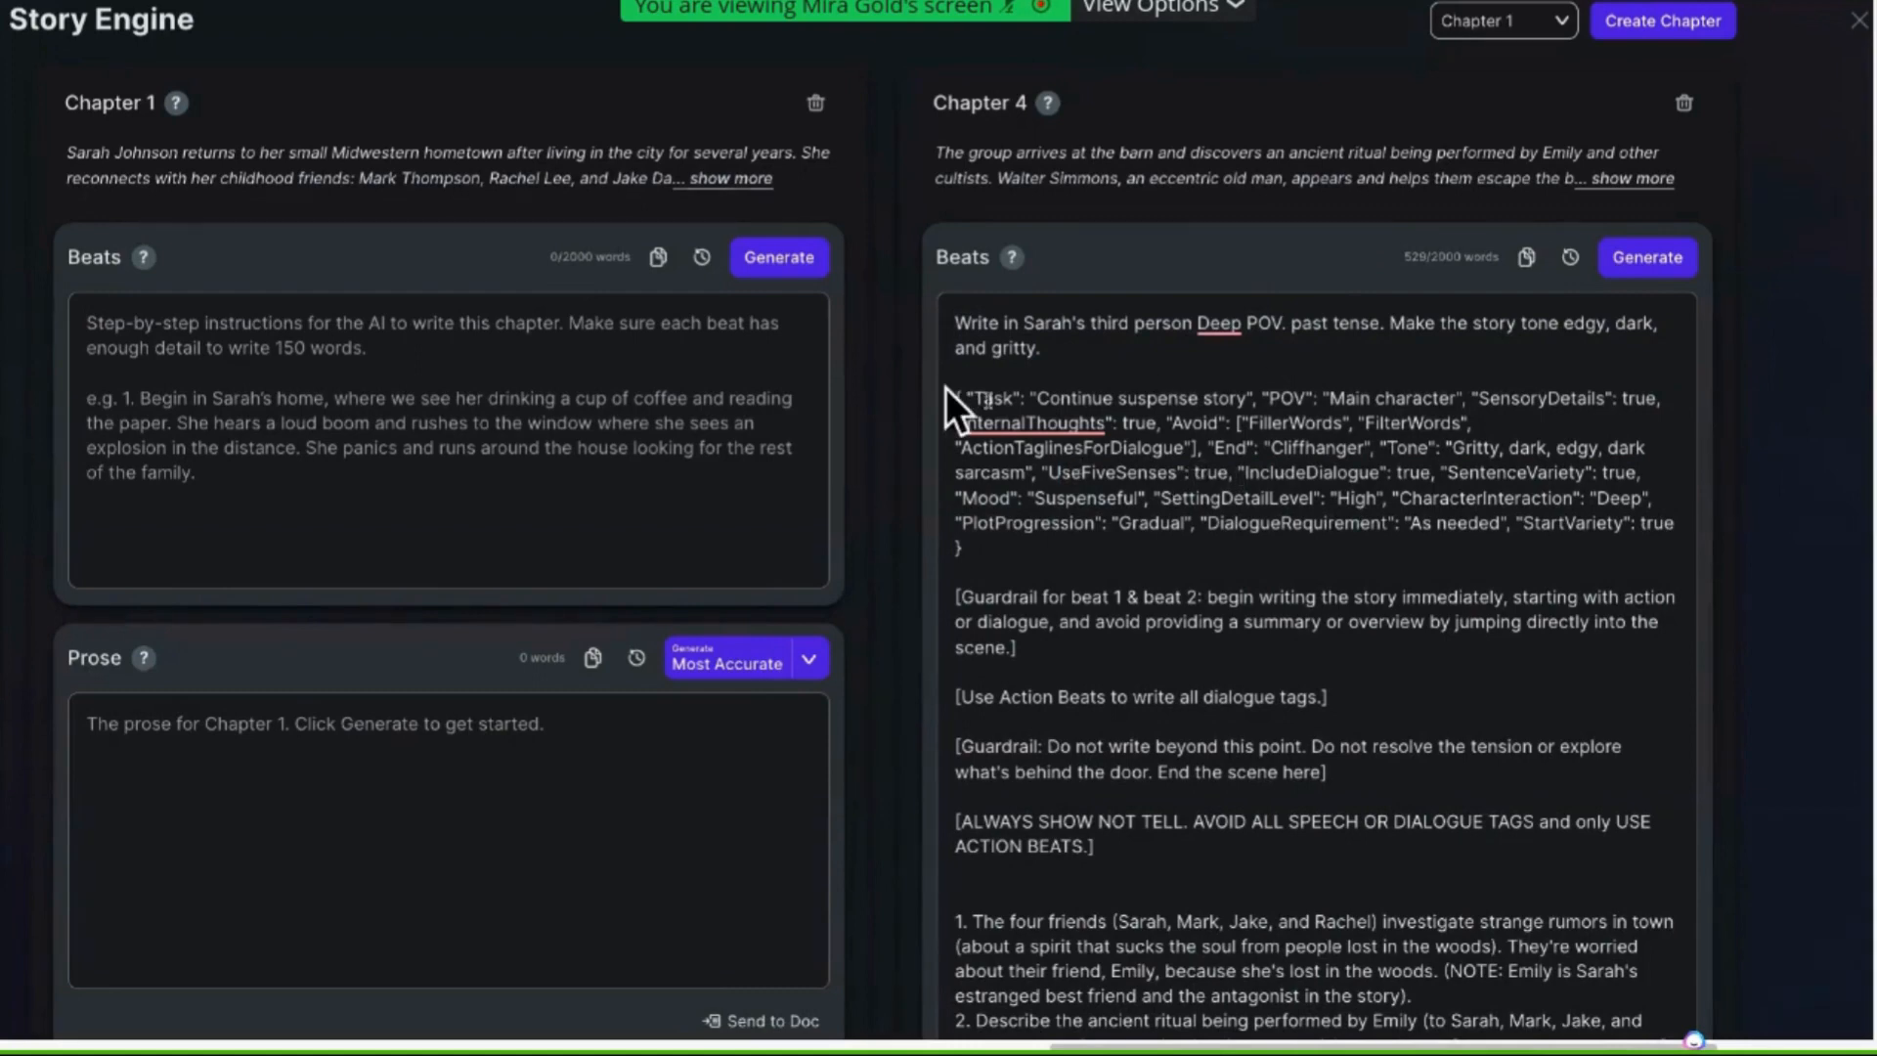
drag(955, 396, 1082, 539)
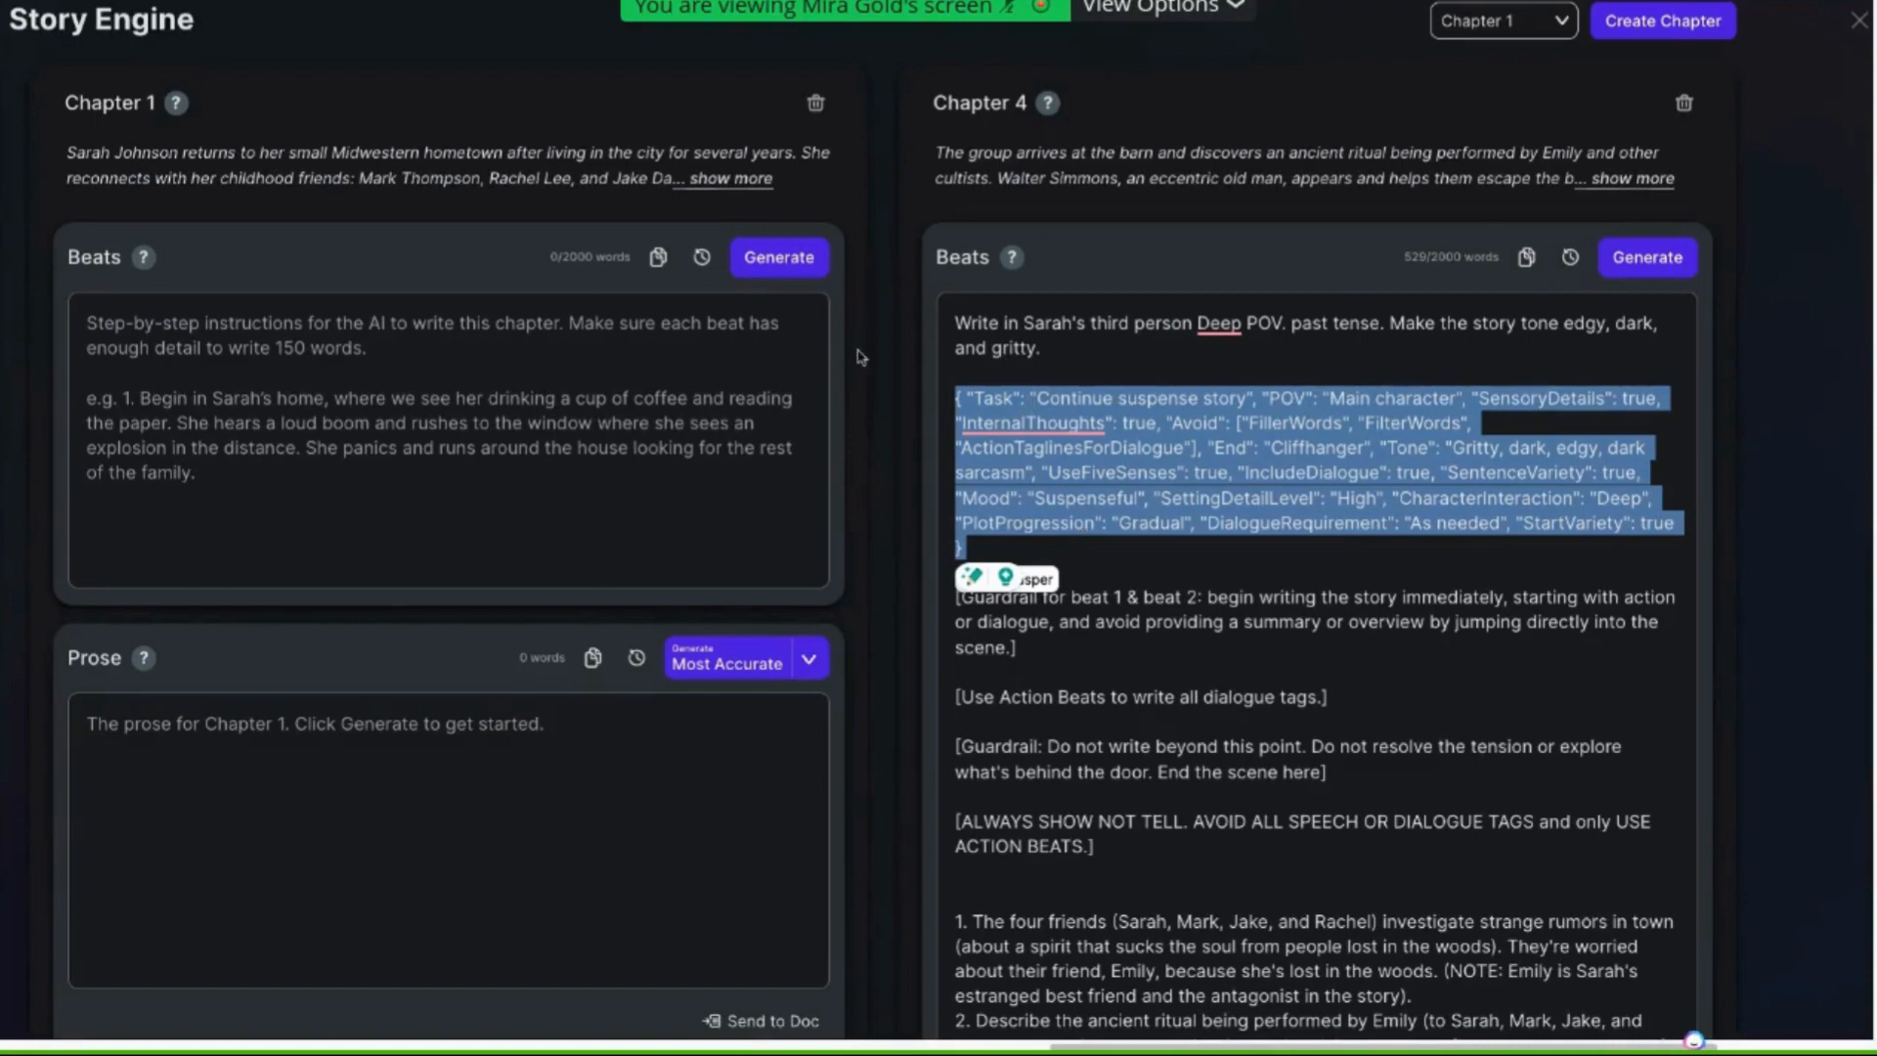
click(1023, 401)
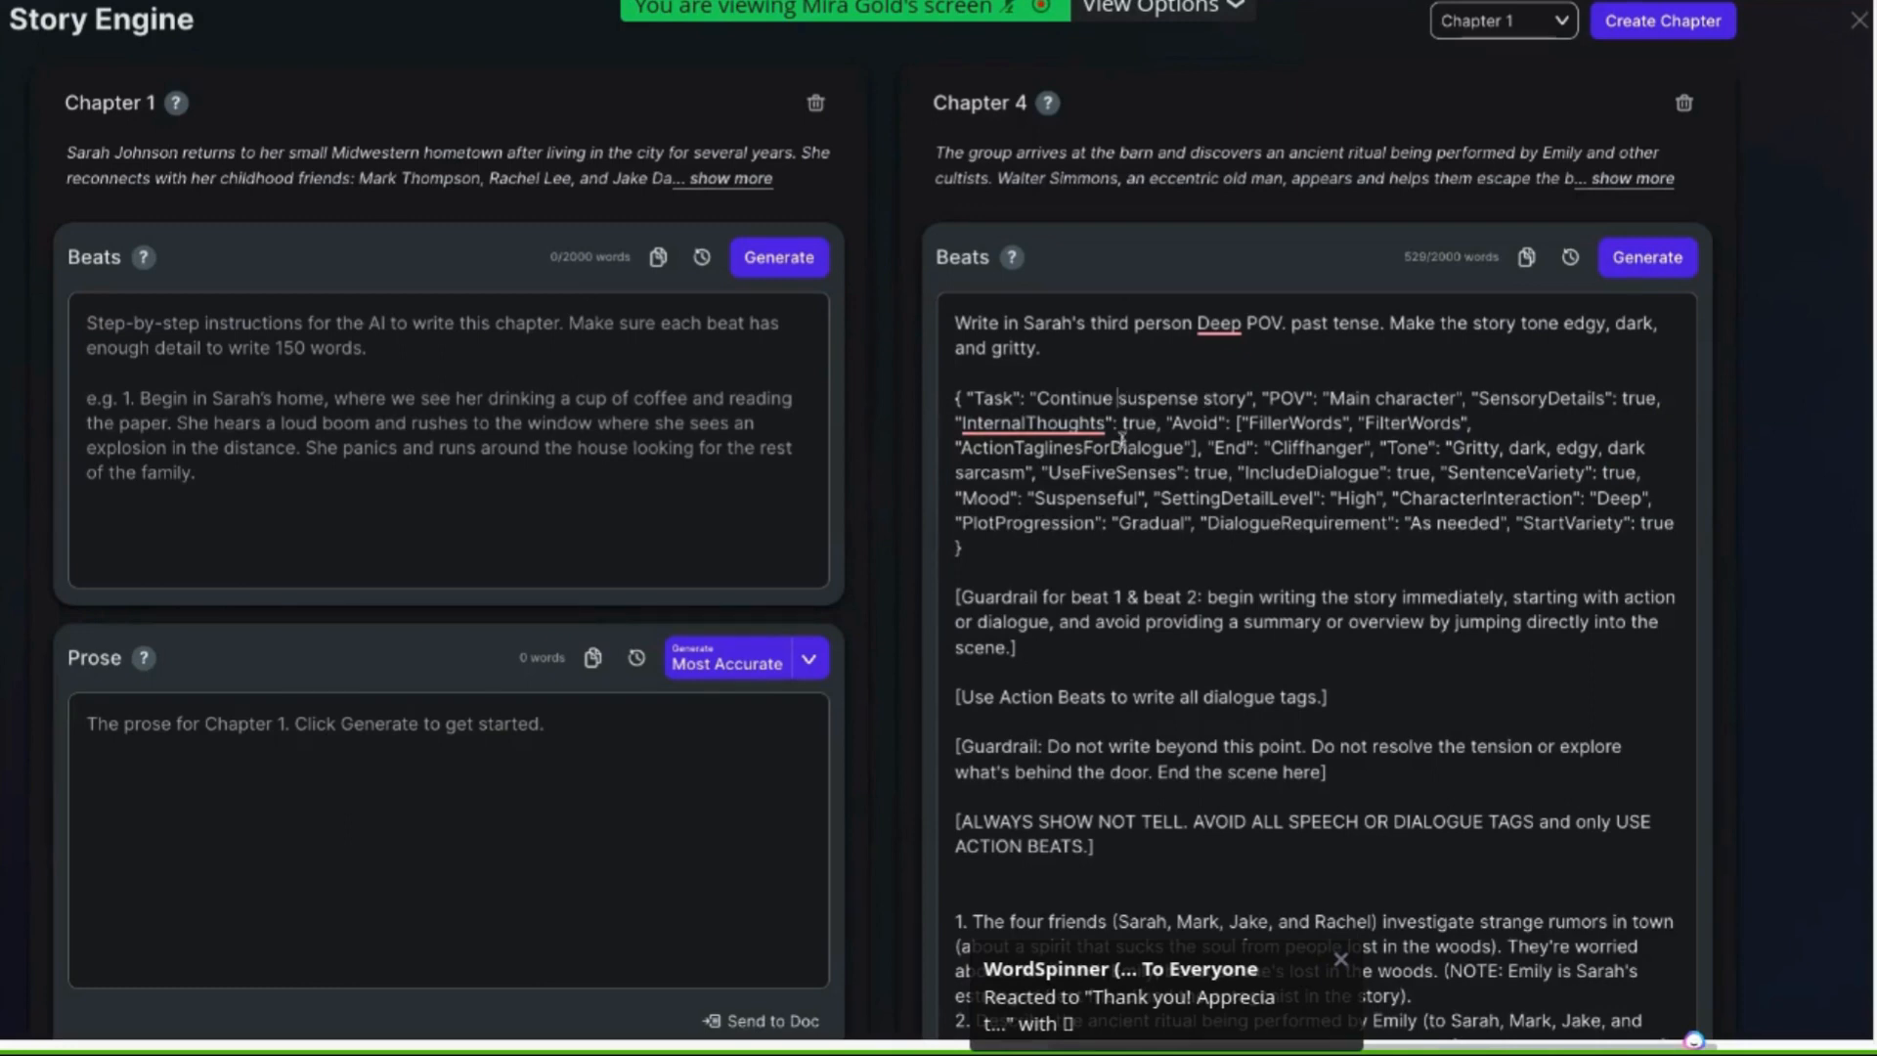
text(ho)
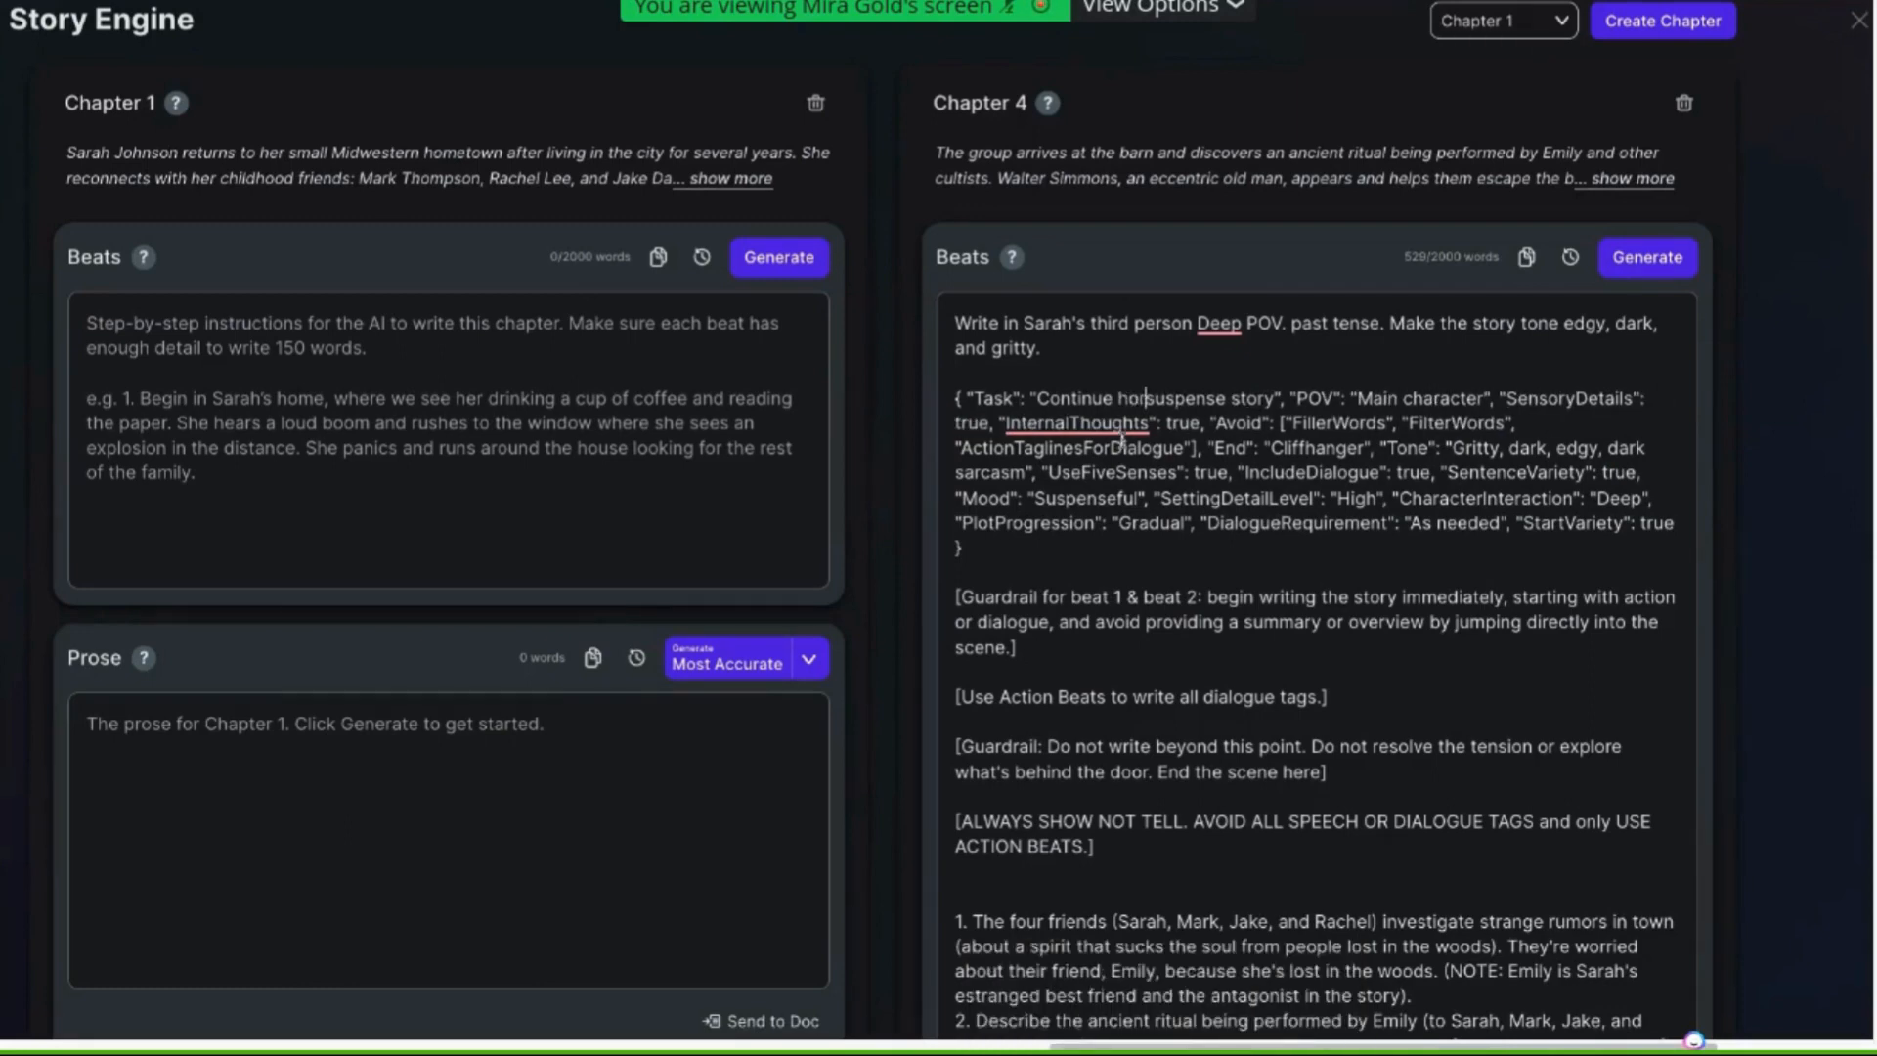
text(rror)
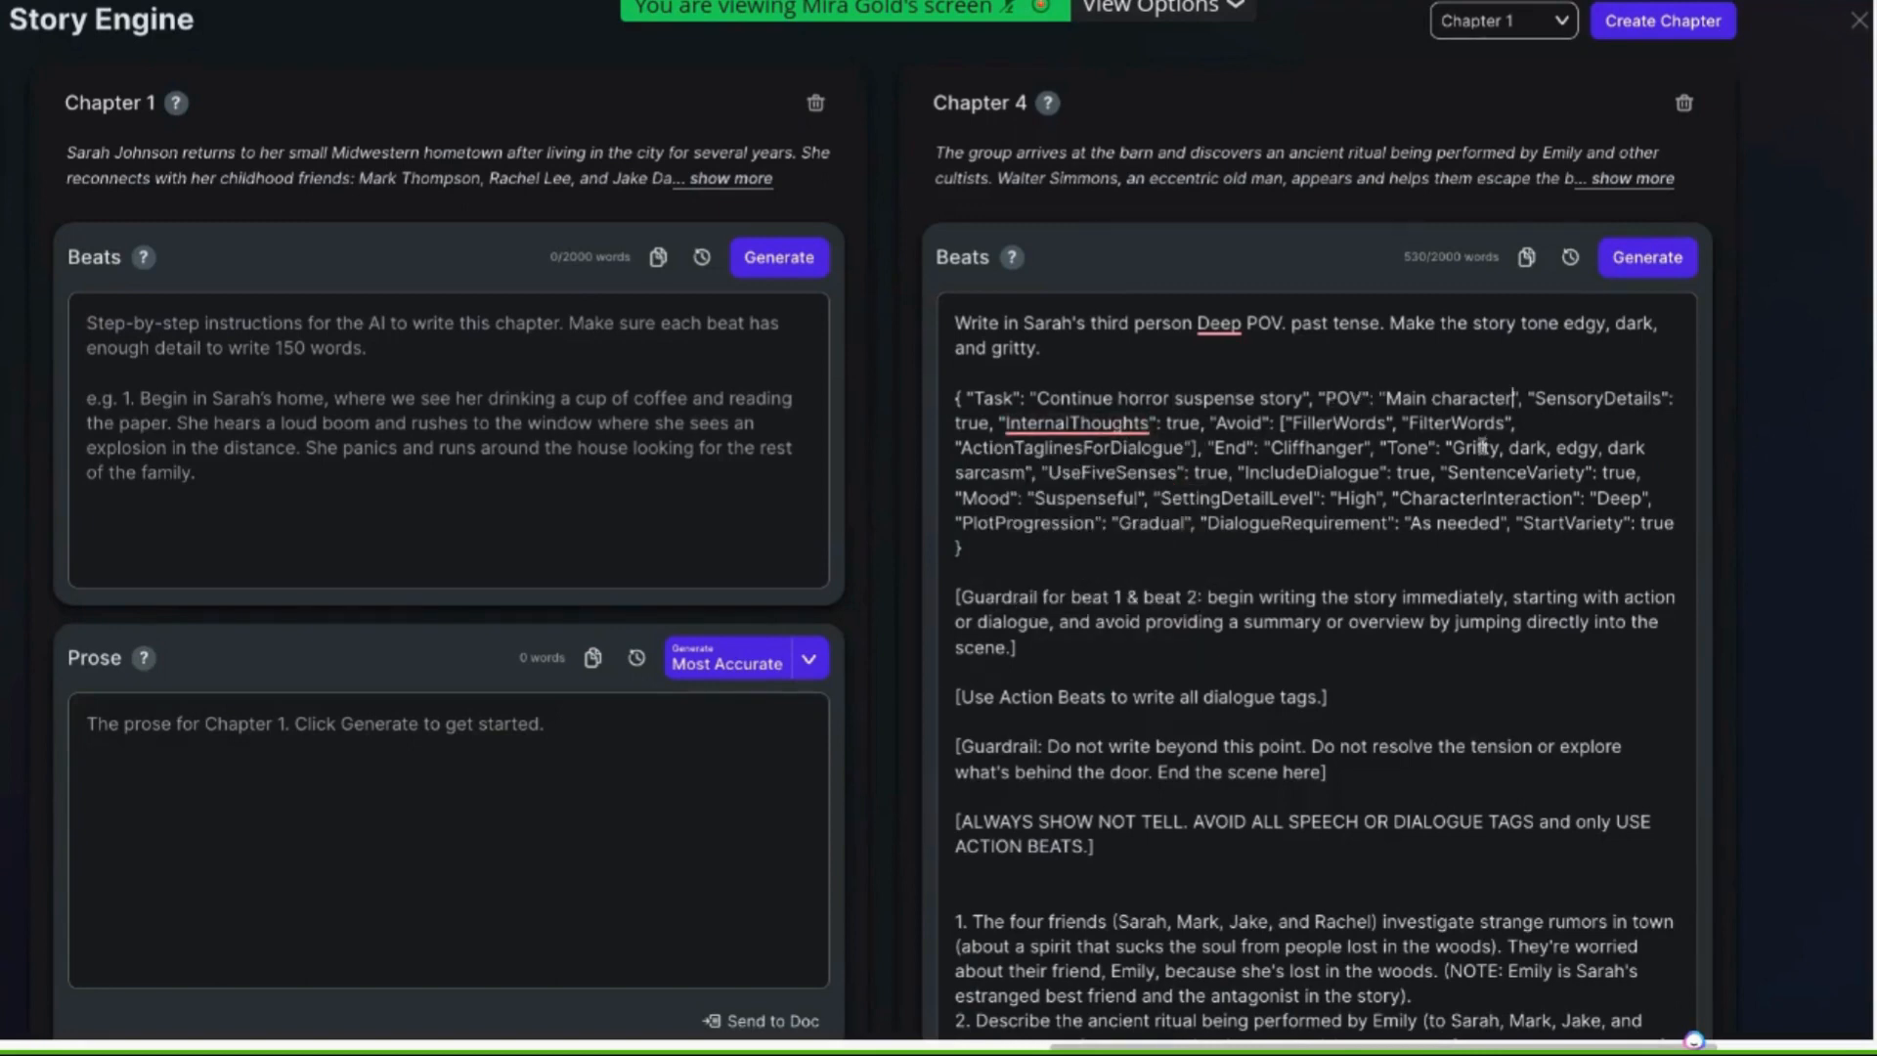
Set the POV value to "Main character: Sarah"
text(:)
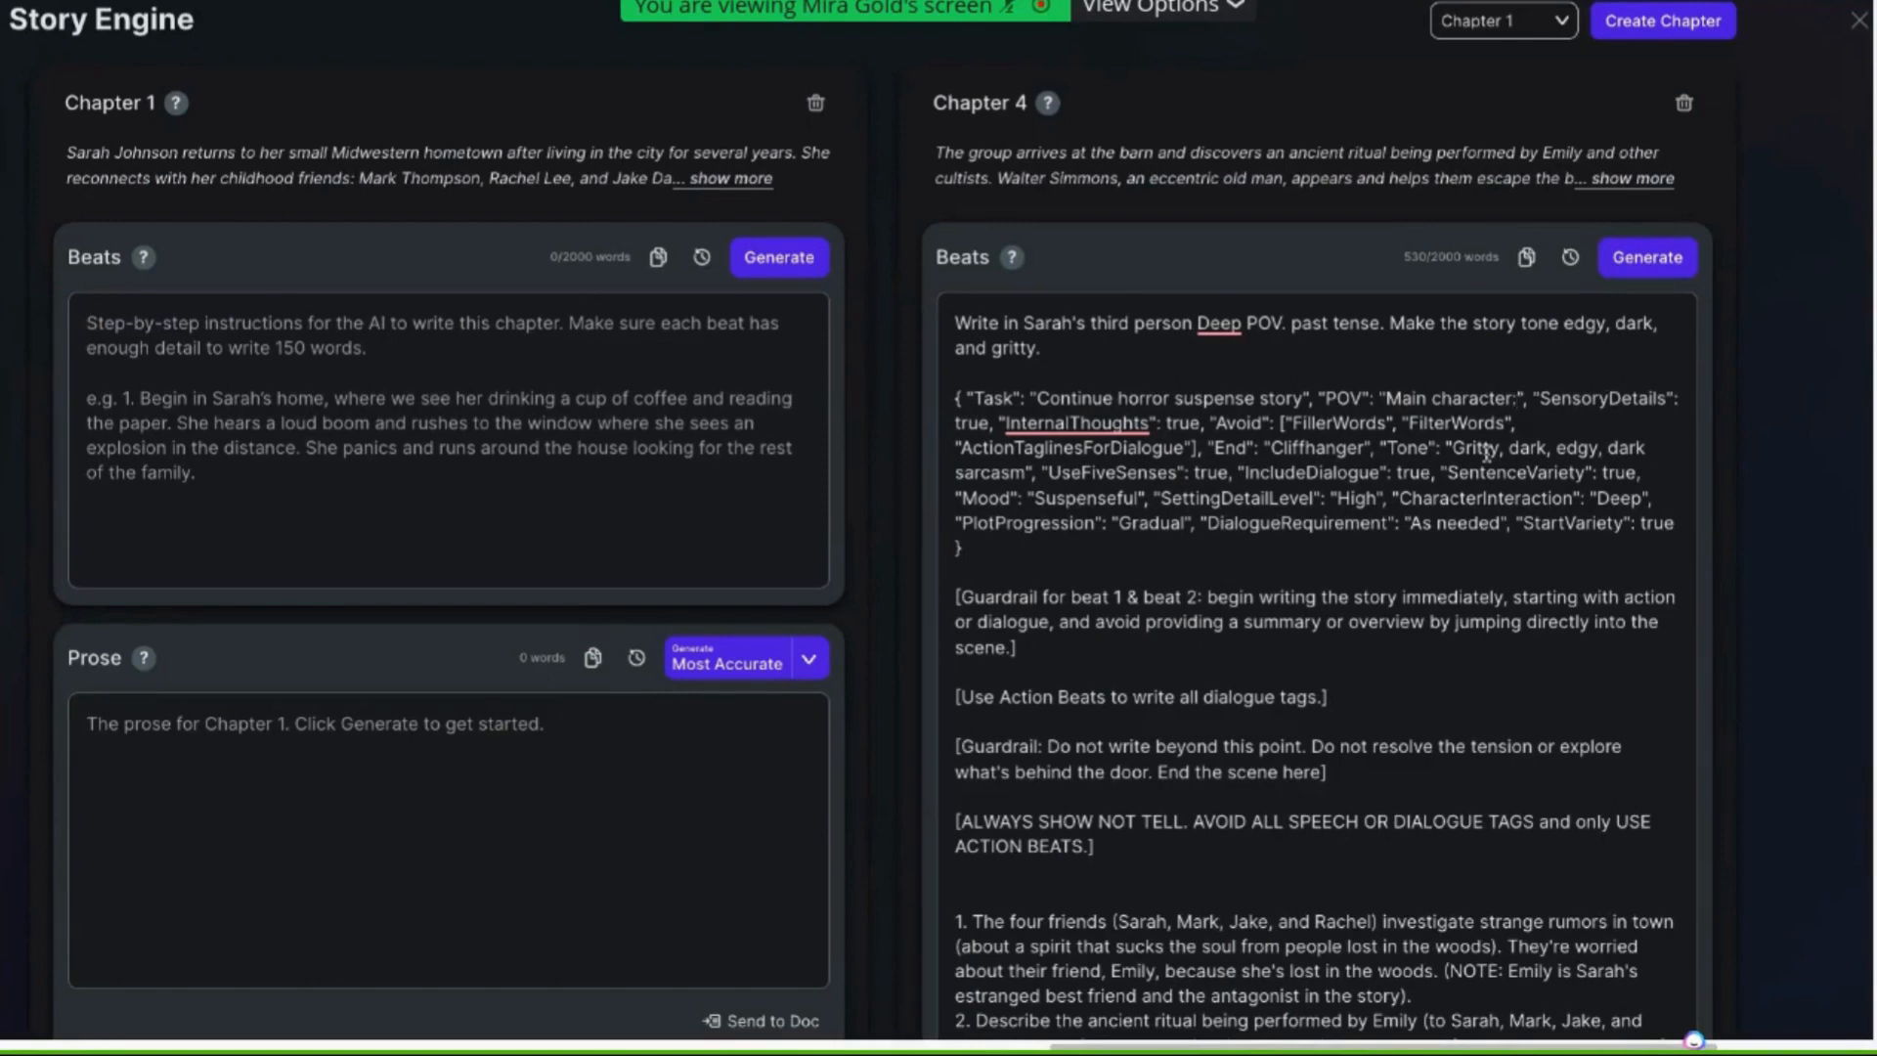
text( Sara)
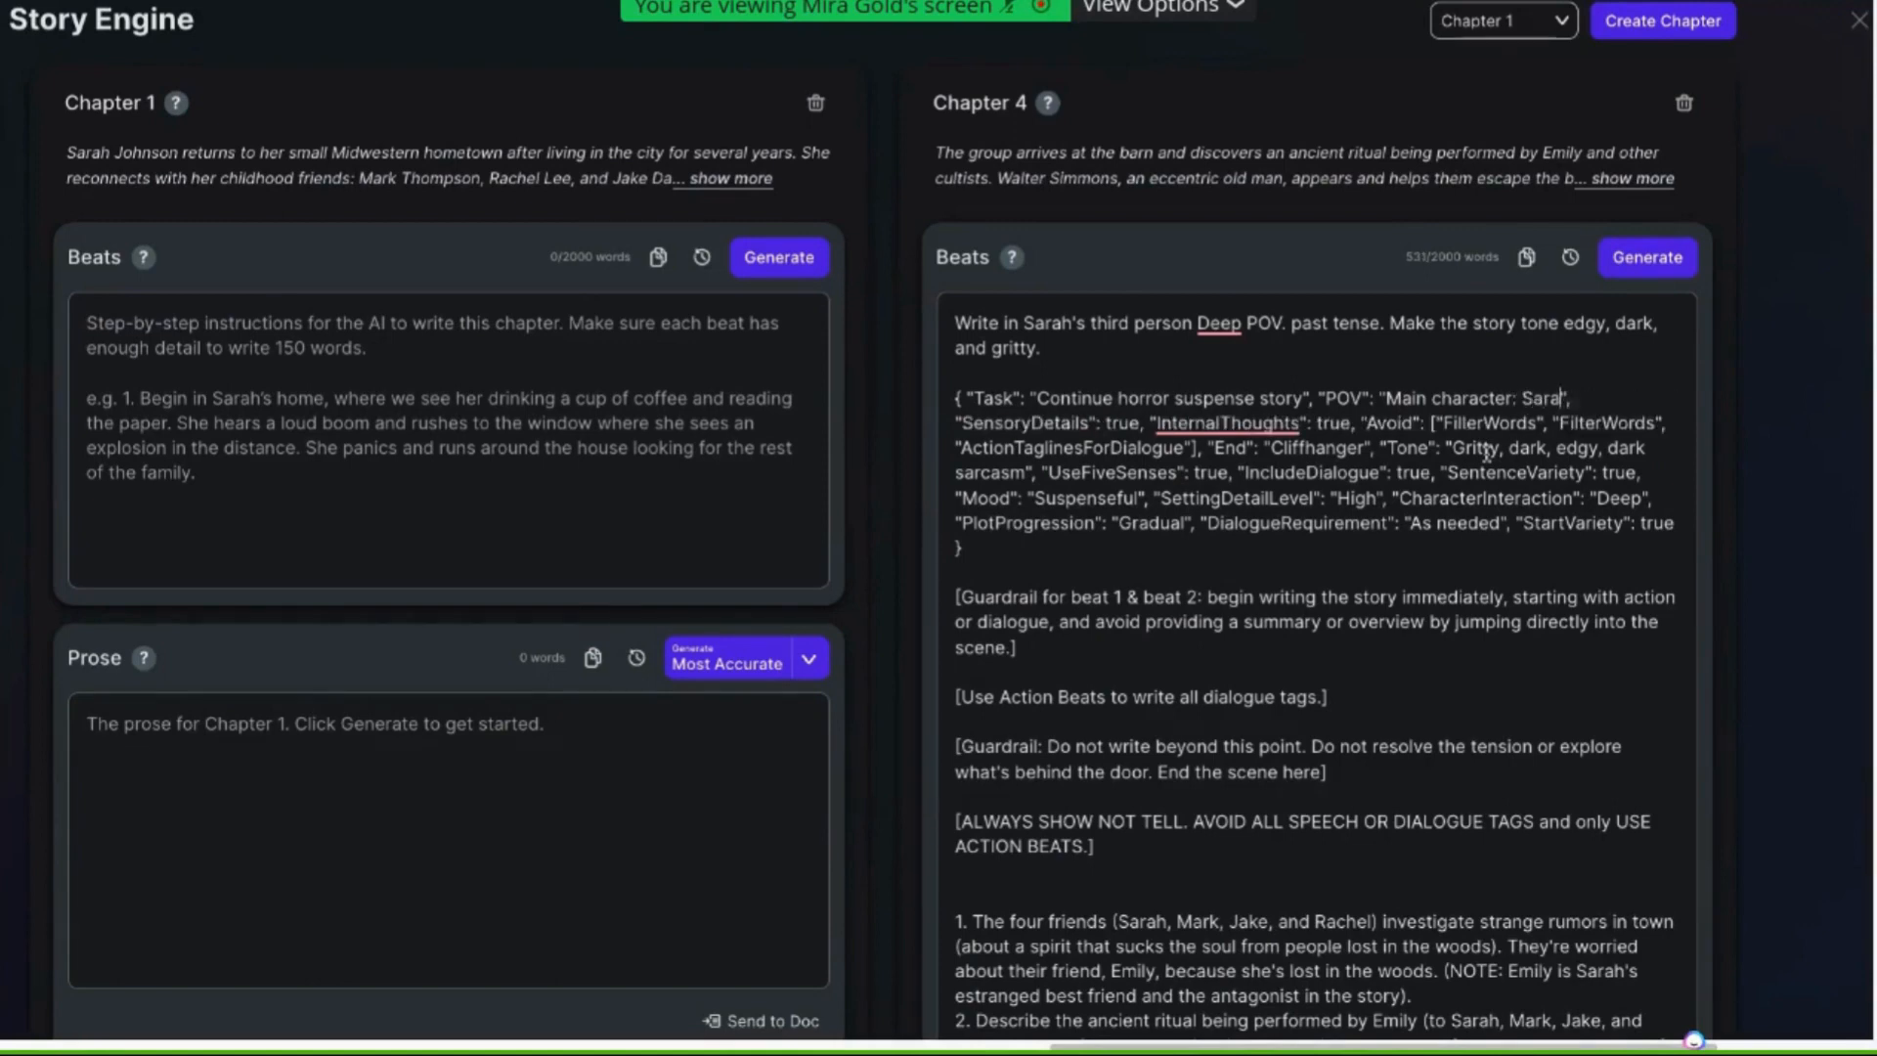
text(h)
drag(1138, 422, 1105, 424)
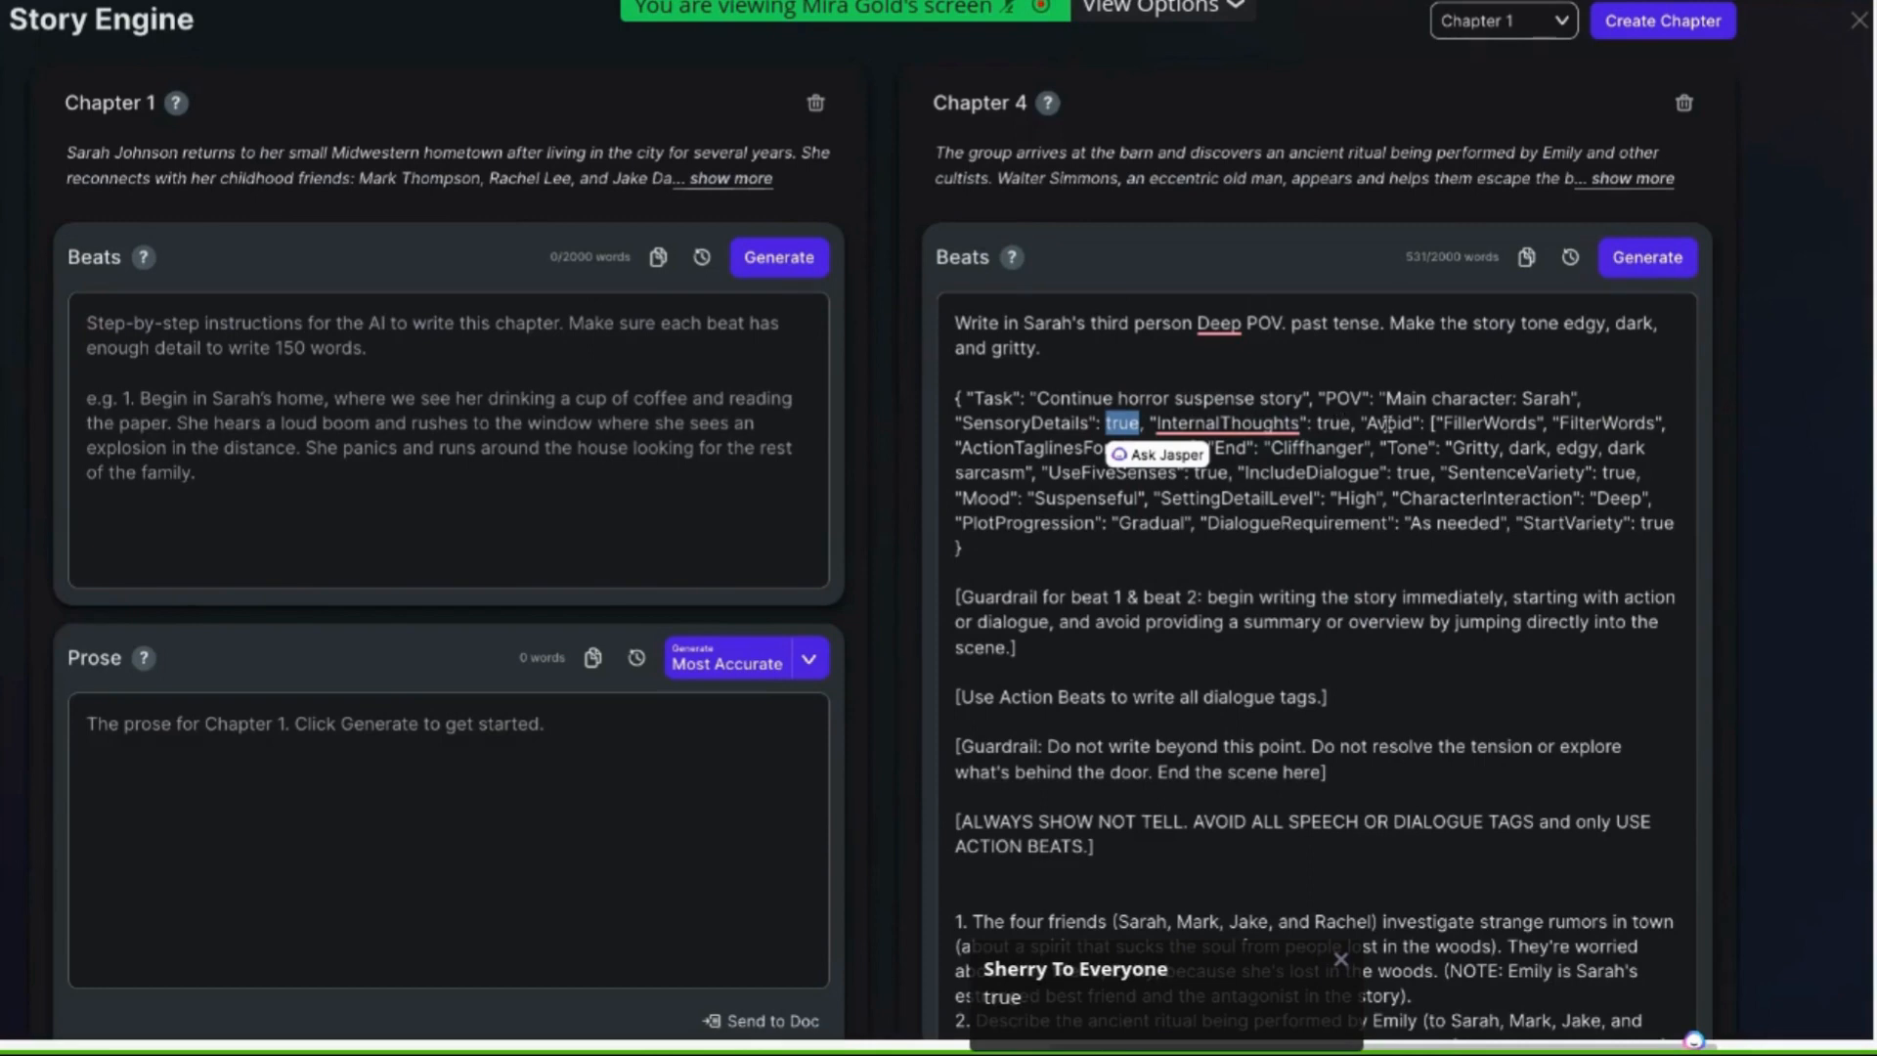
click(1528, 468)
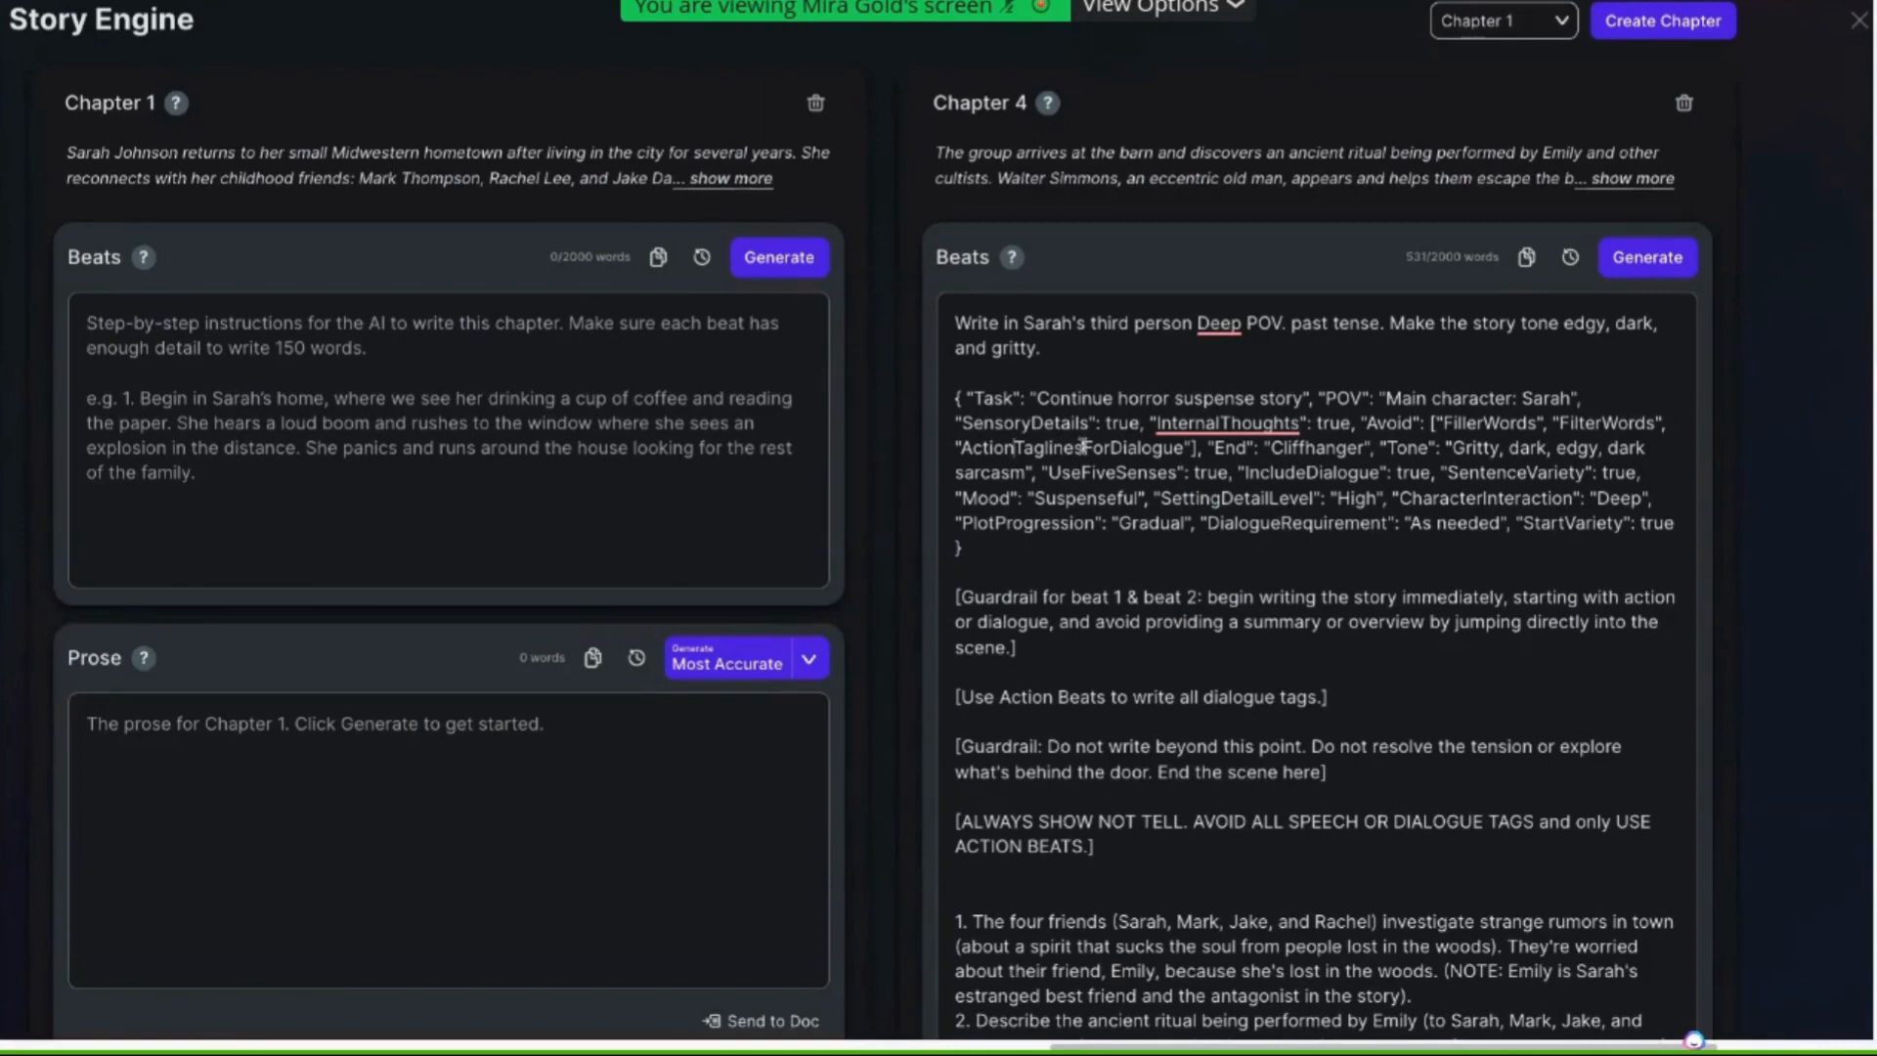
Rename the avoided item "ActionTaglinesForDialogue" to "EmptyTaglinesForDialogue"
click(1015, 459)
key(BackSpace)
key(BackSpace)
key(BackSpace)
key(BackSpace)
key(BackSpace)
key(BackSpace)
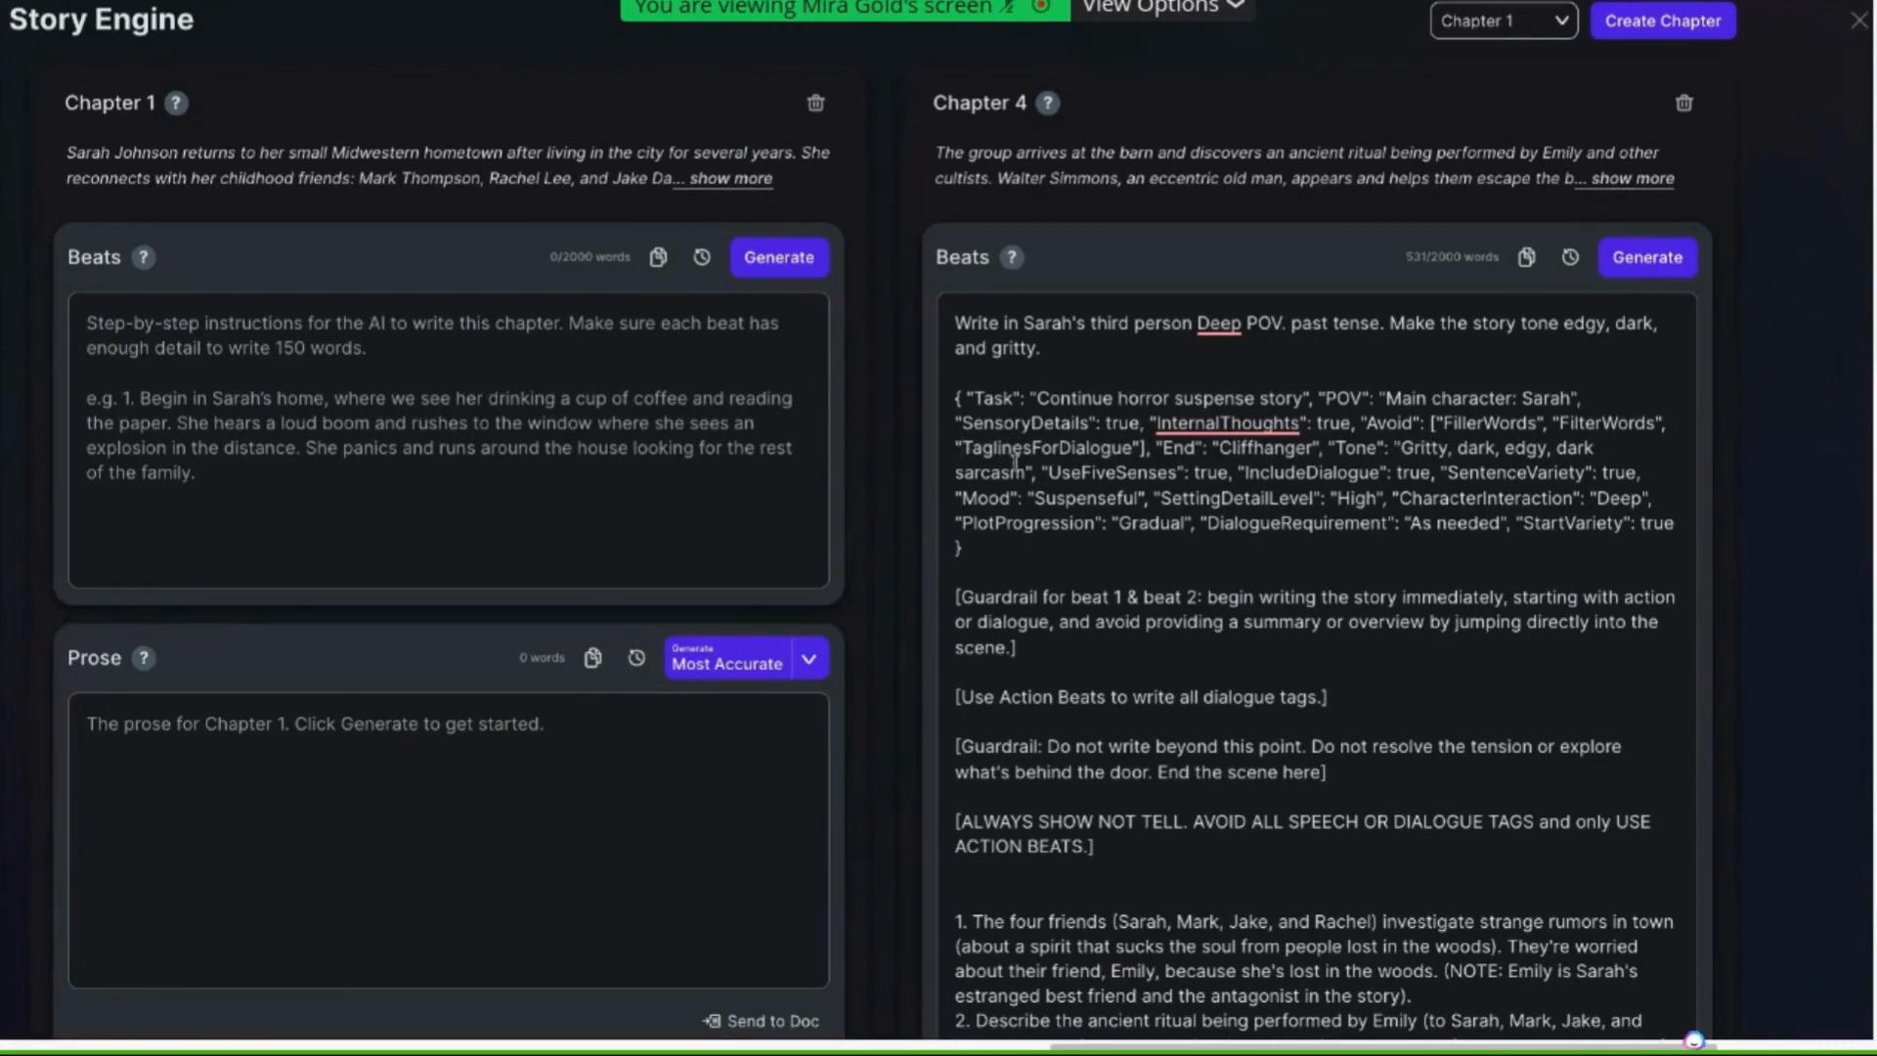
text(Empty)
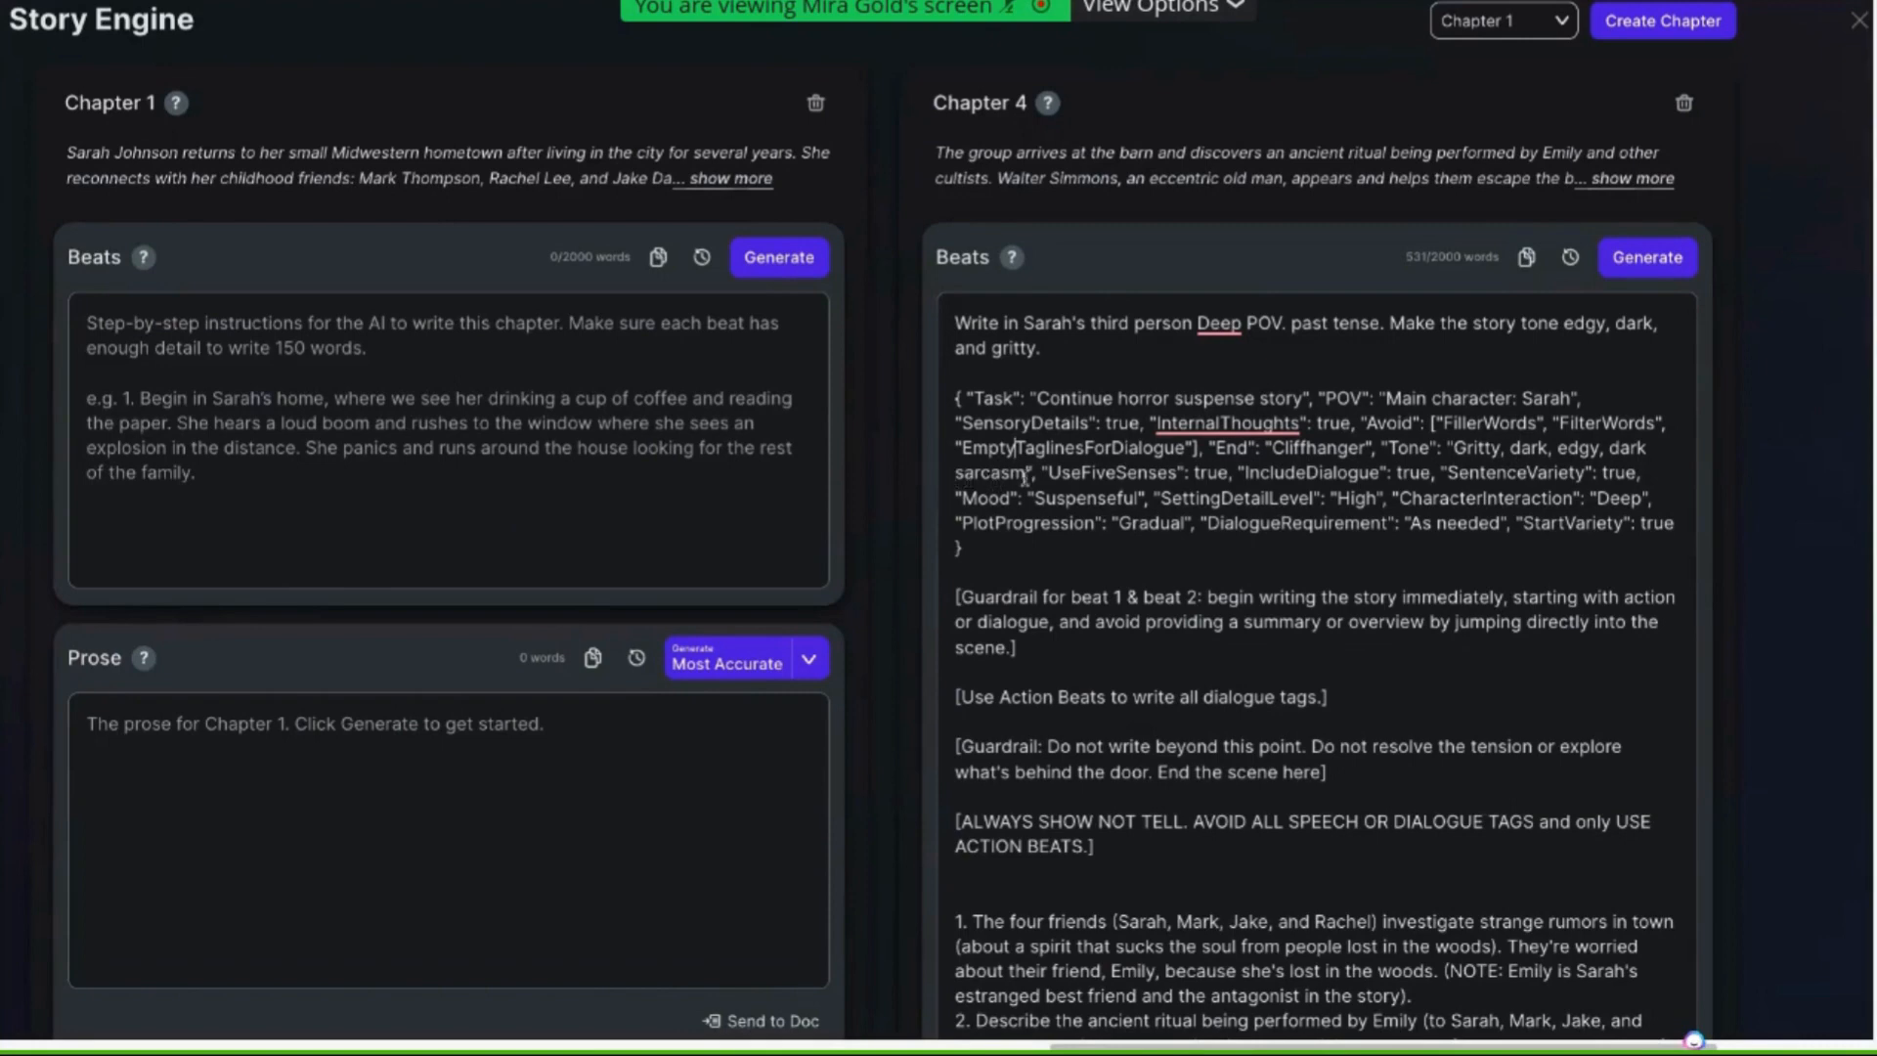
Replace "sarcasm" with "spooky" in the Tone value of the JSON settings
drag(1026, 473, 956, 473)
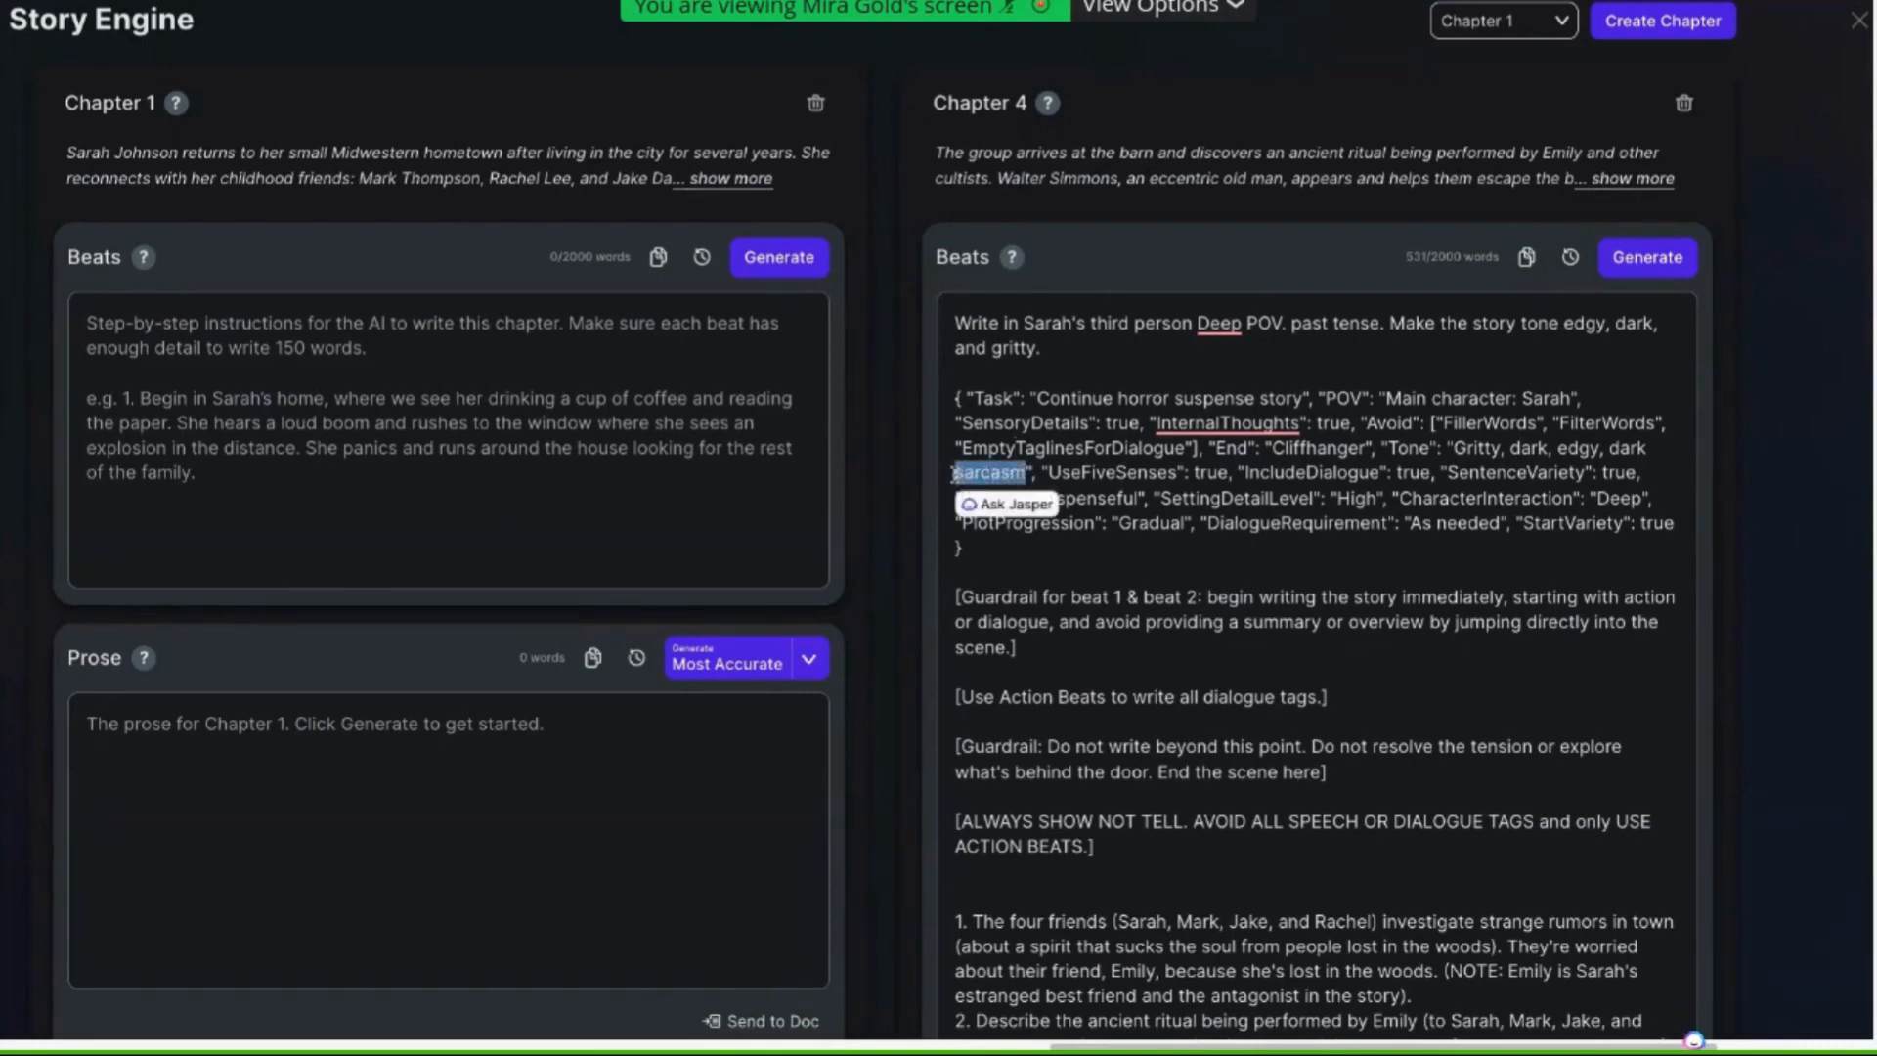
text(spoo)
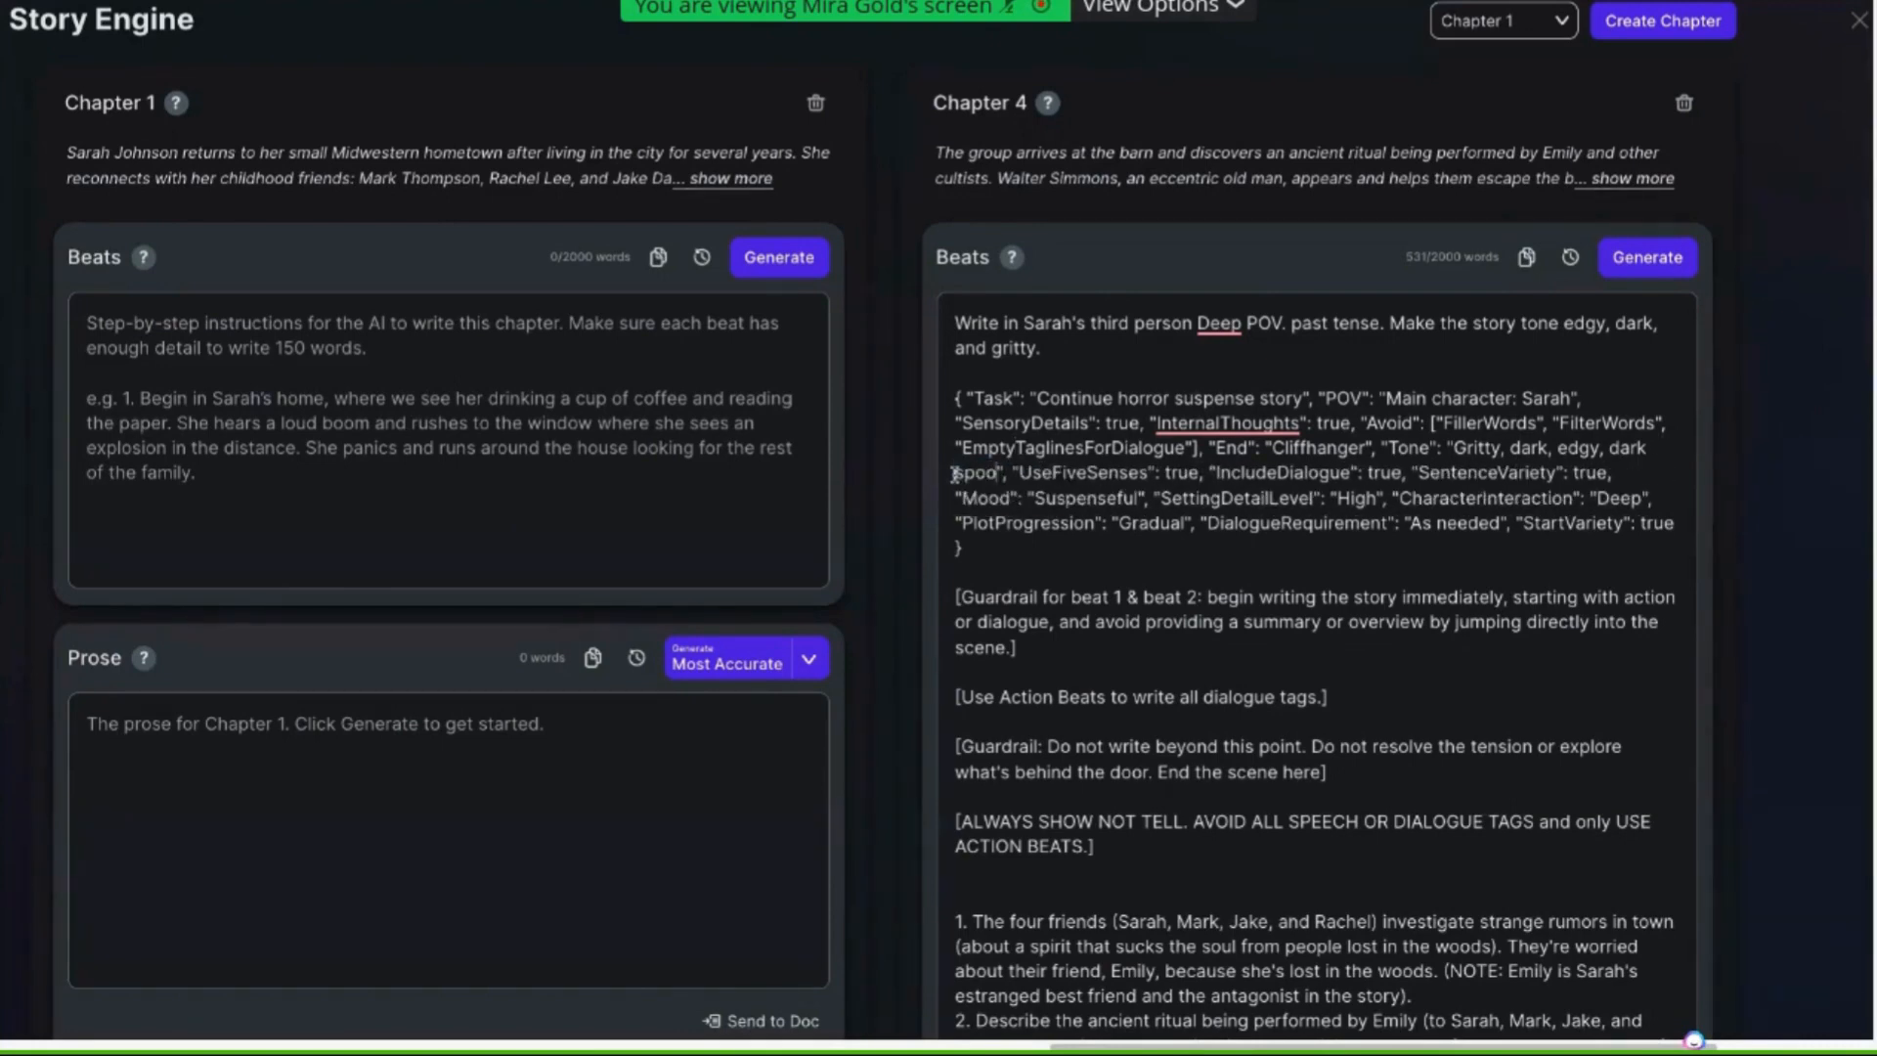
text(ky)
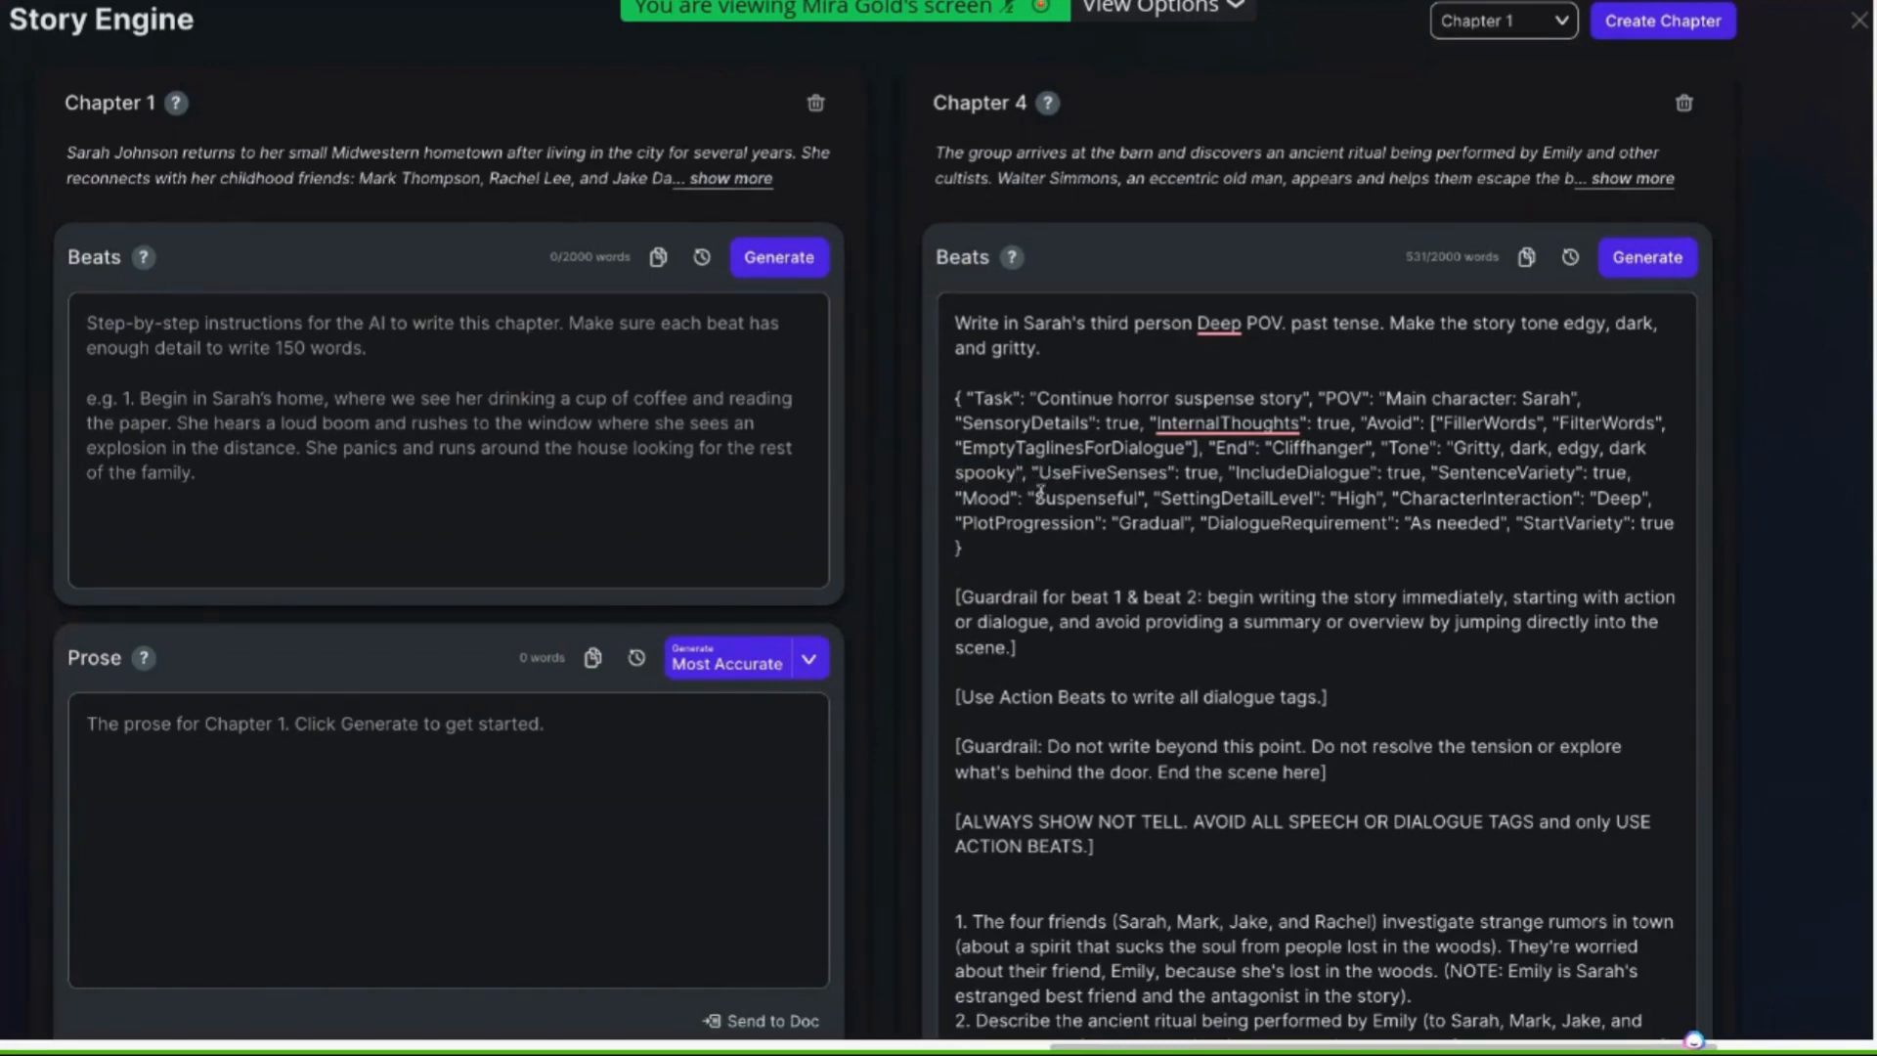
drag(1039, 472, 1161, 472)
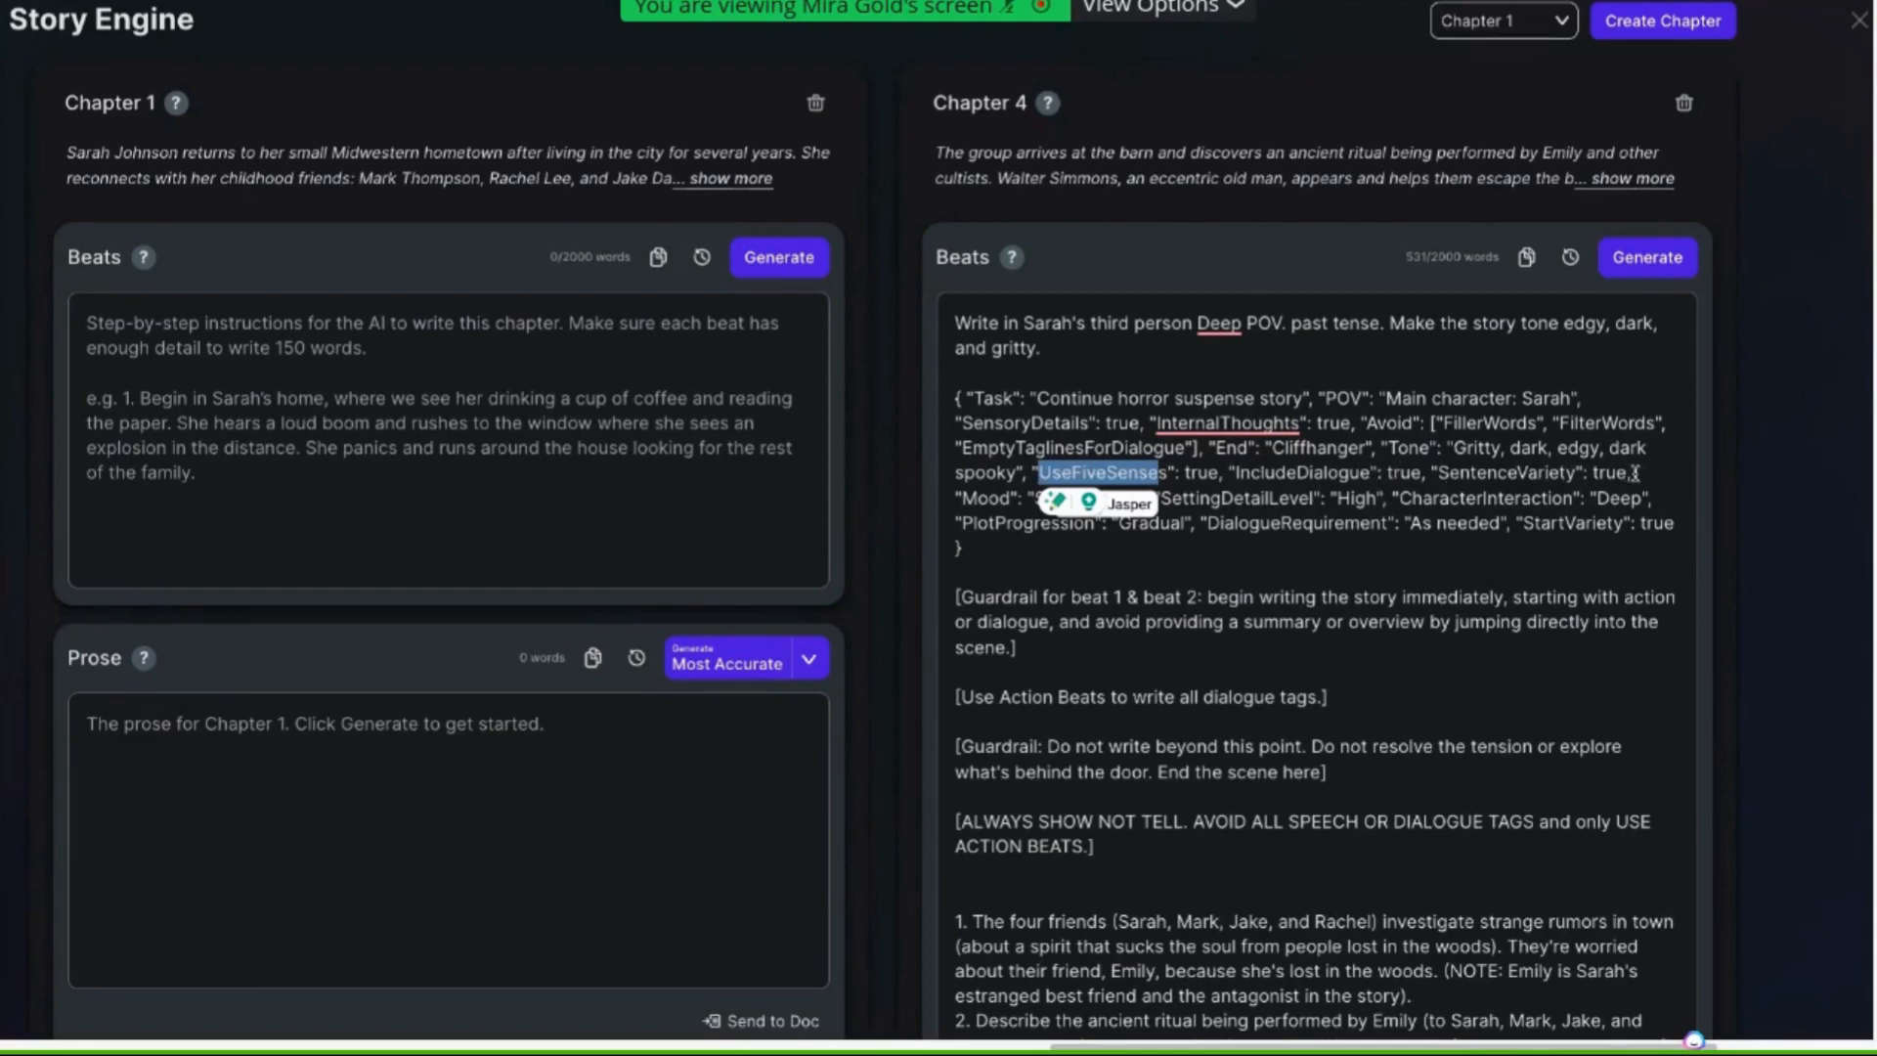
click(1388, 500)
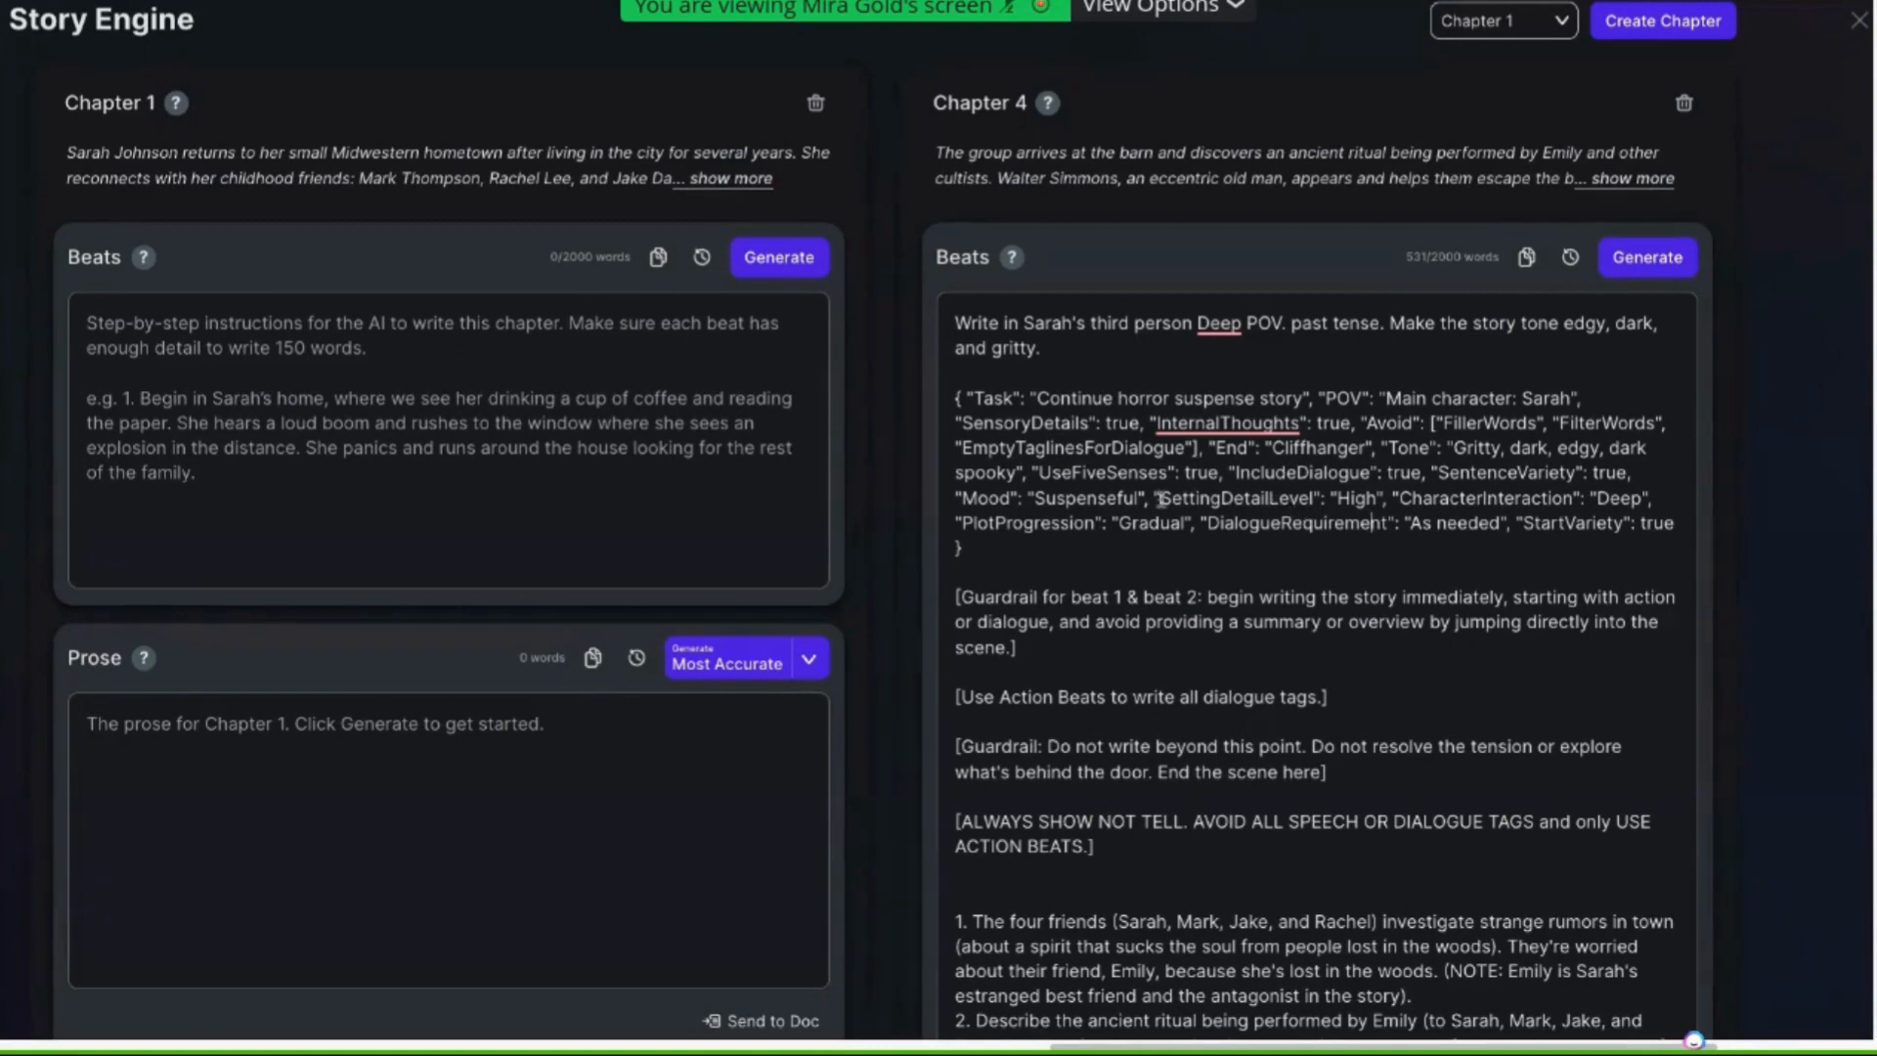
drag(1161, 498, 1382, 502)
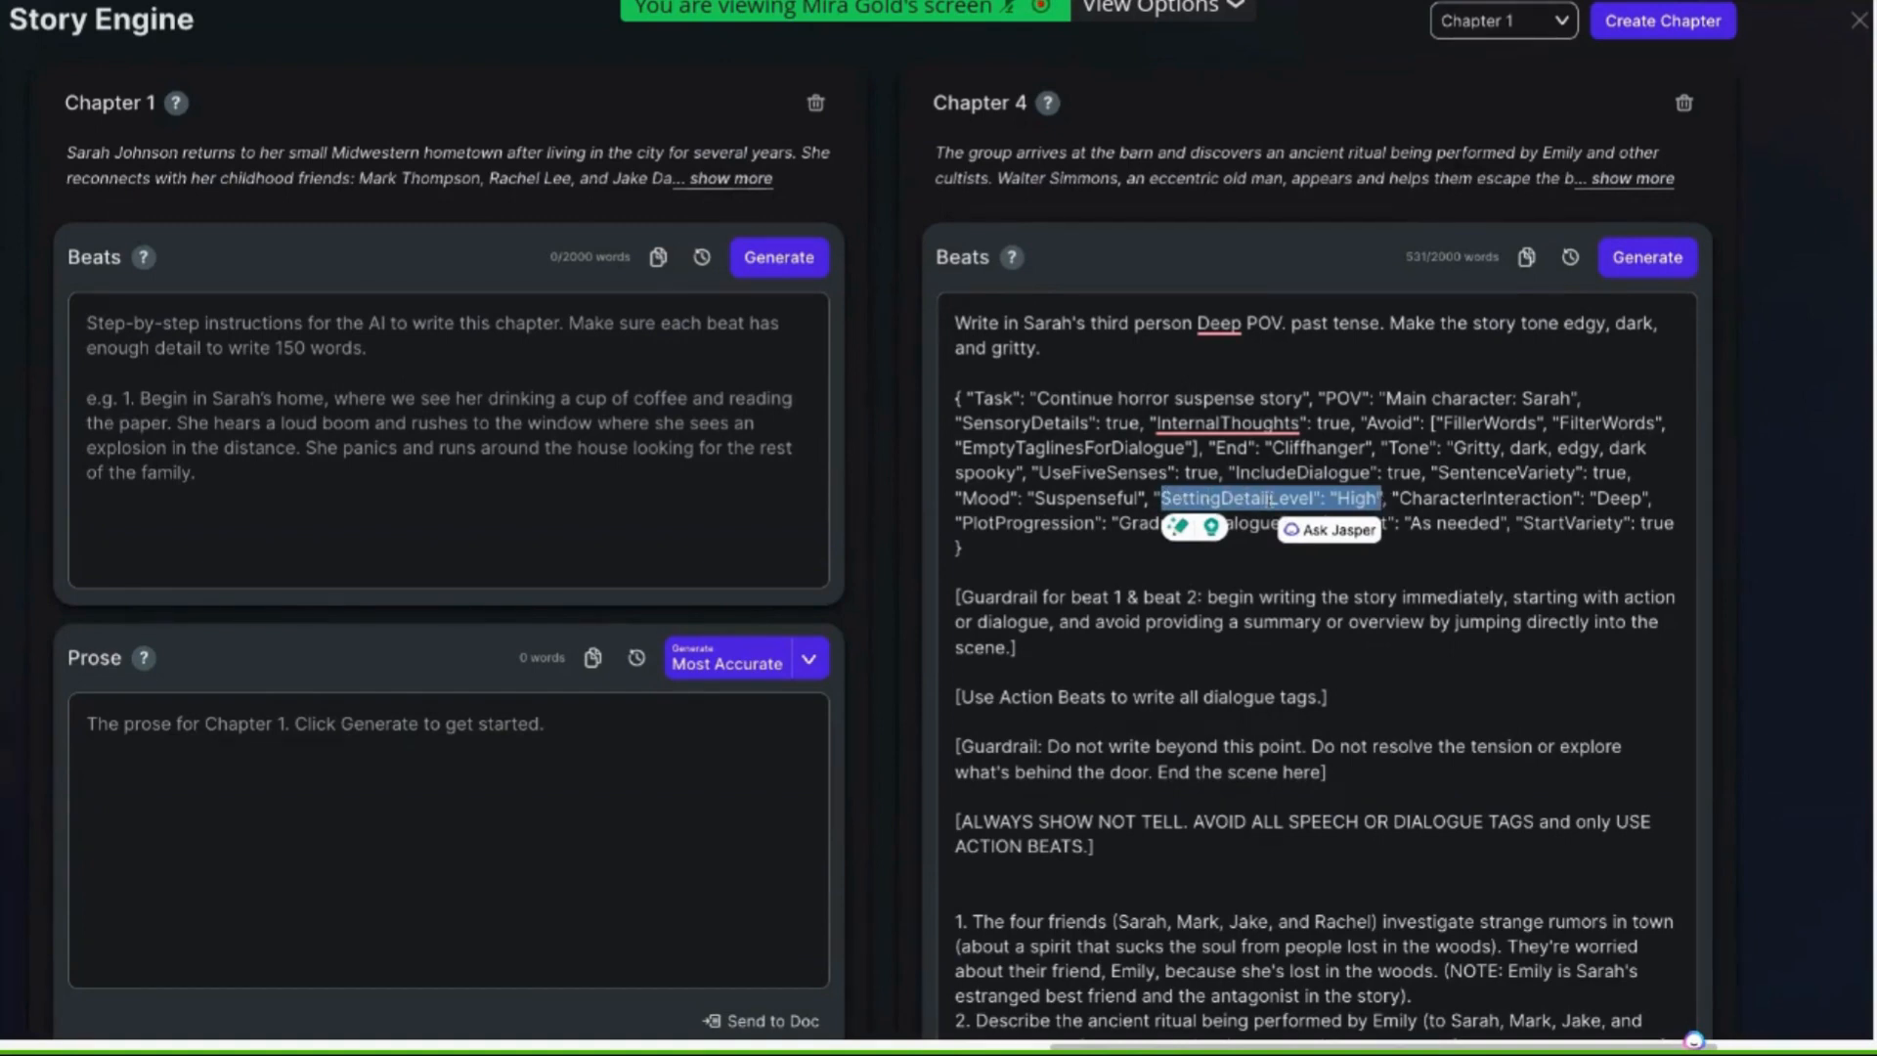
click(1542, 501)
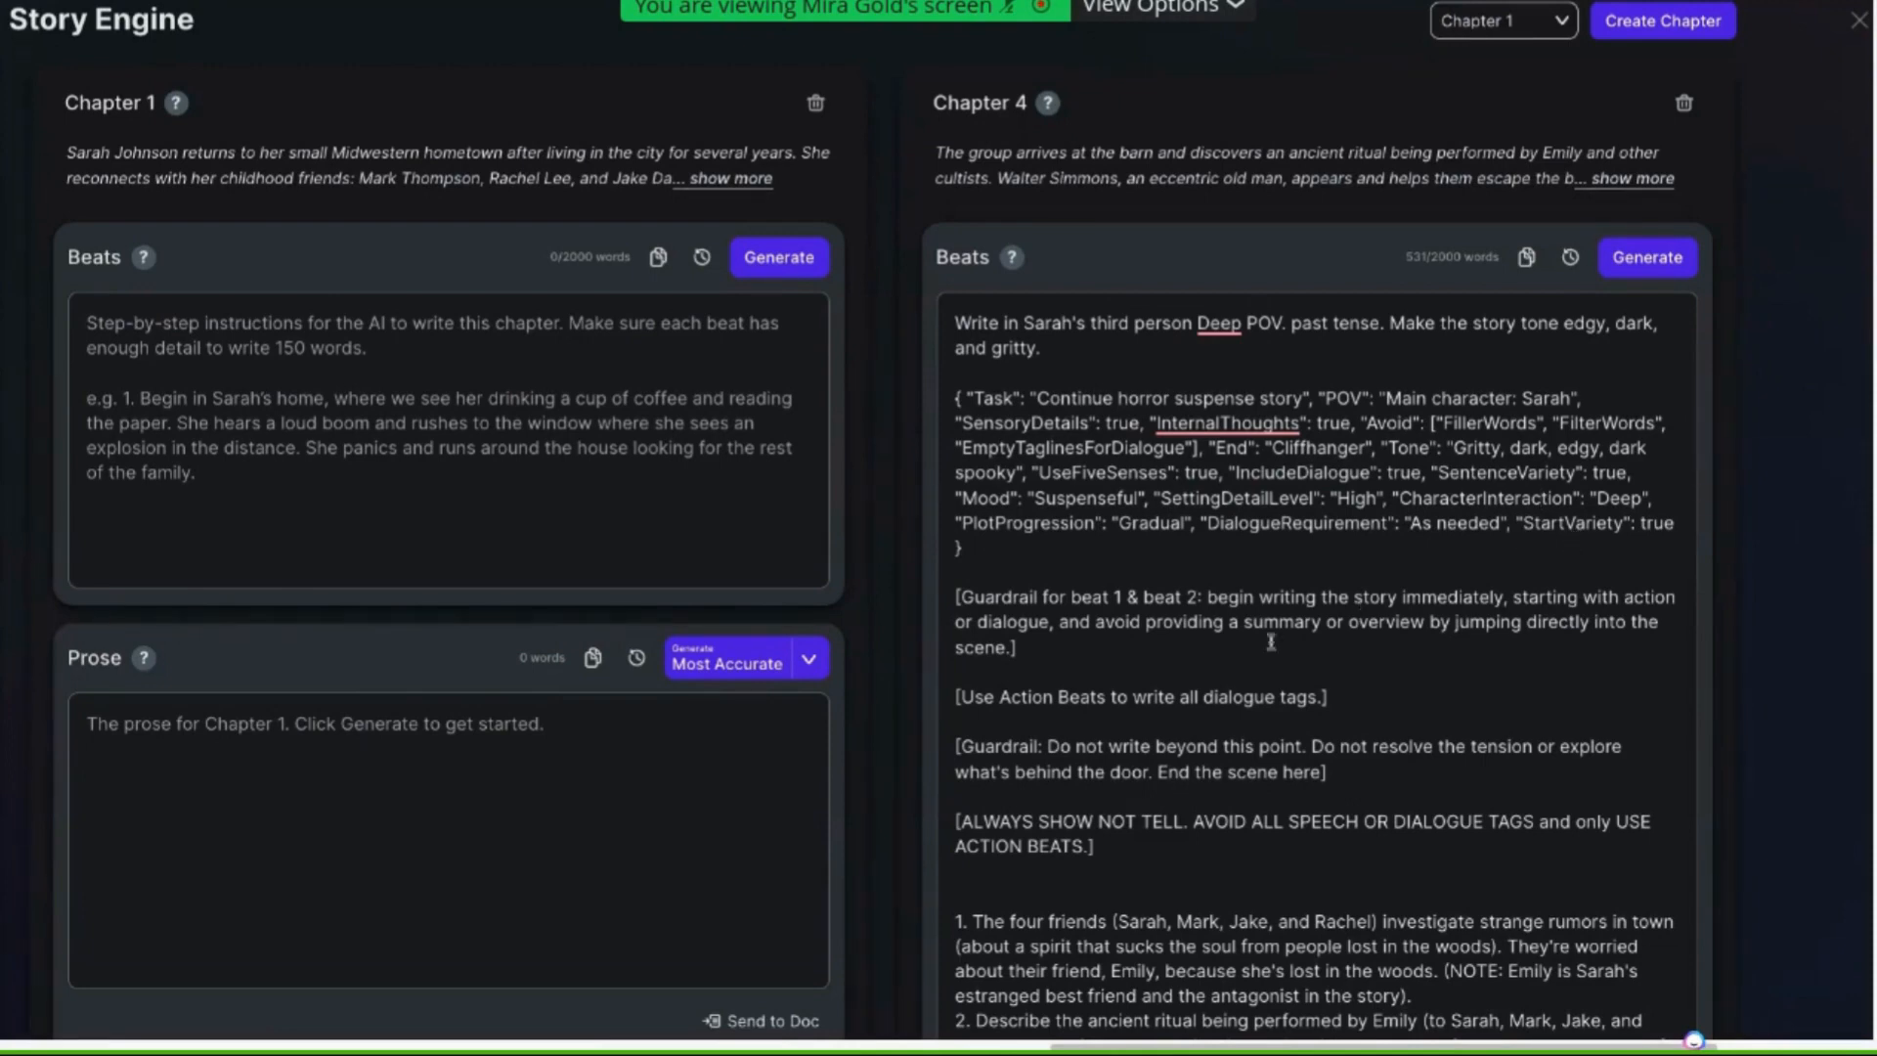
scroll(1170, 646, down, 4)
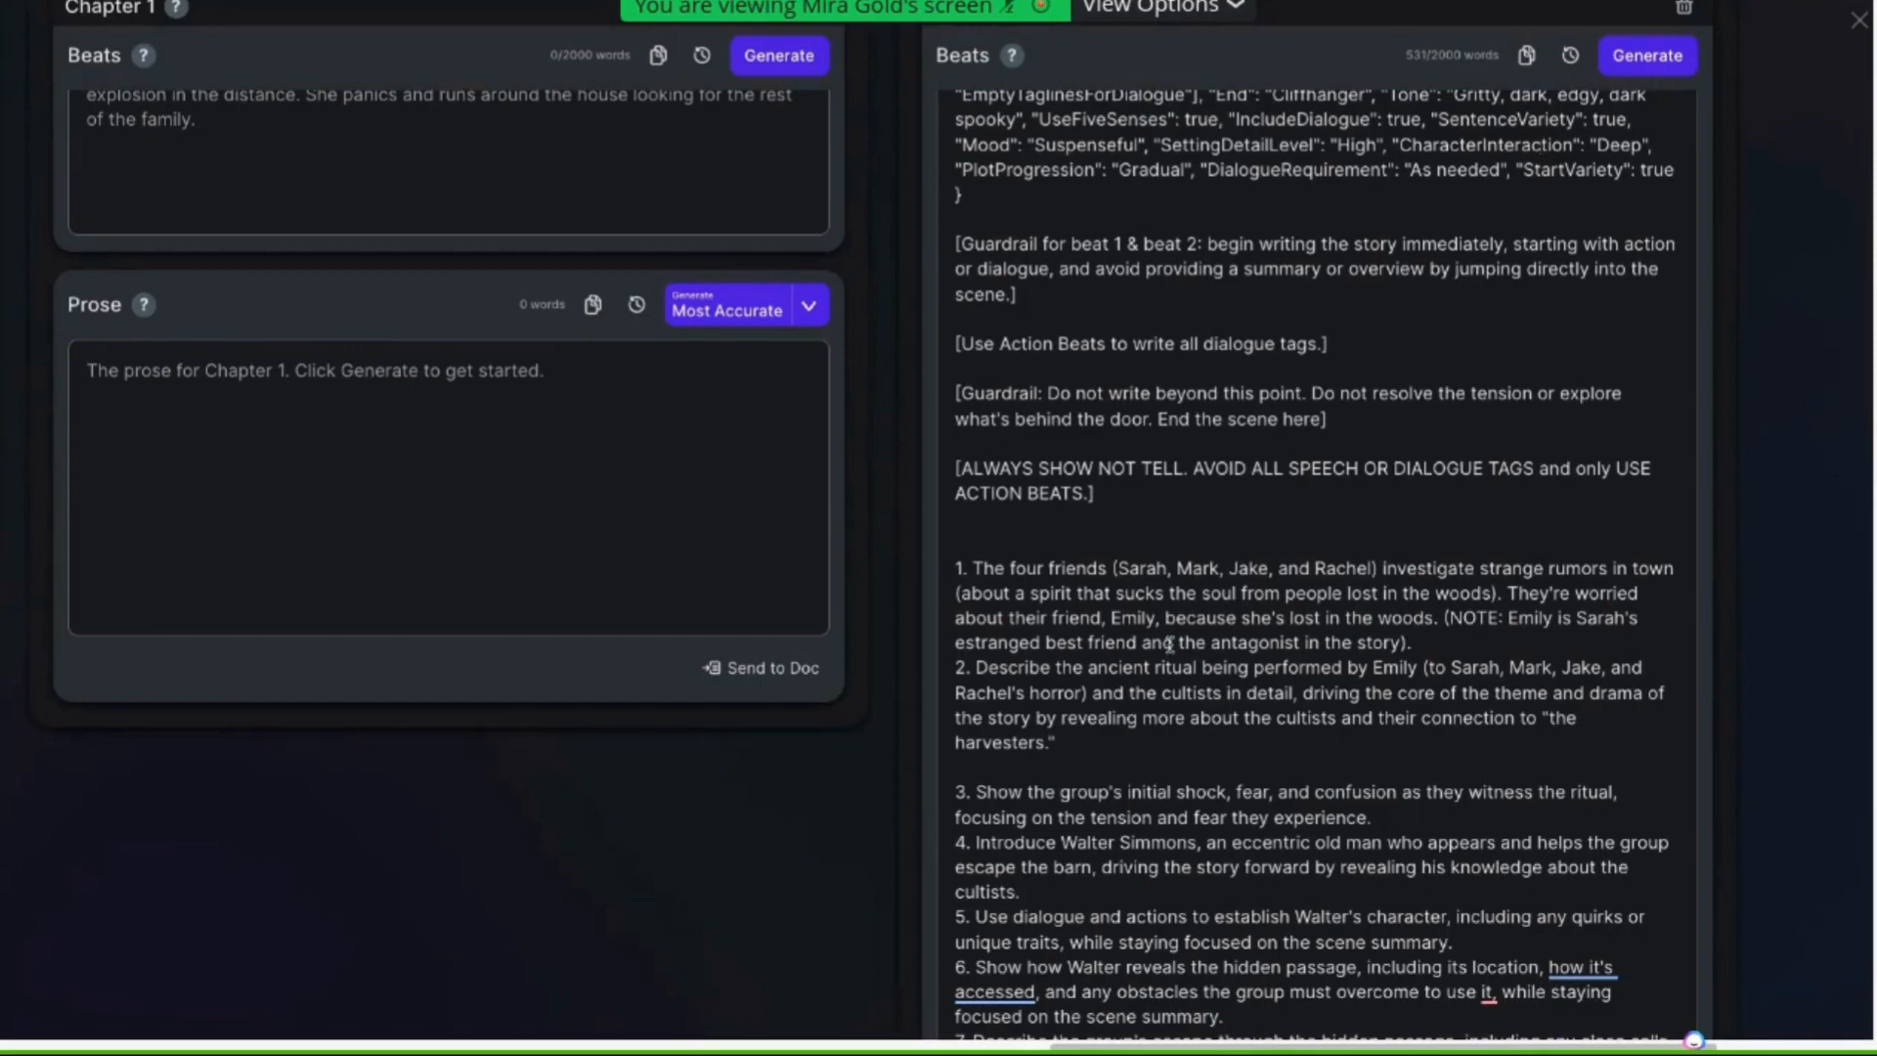
Copy the "Do not write beyond this point" guardrail line and paste it at the end of beat 2
click(1018, 292)
drag(1330, 420, 950, 402)
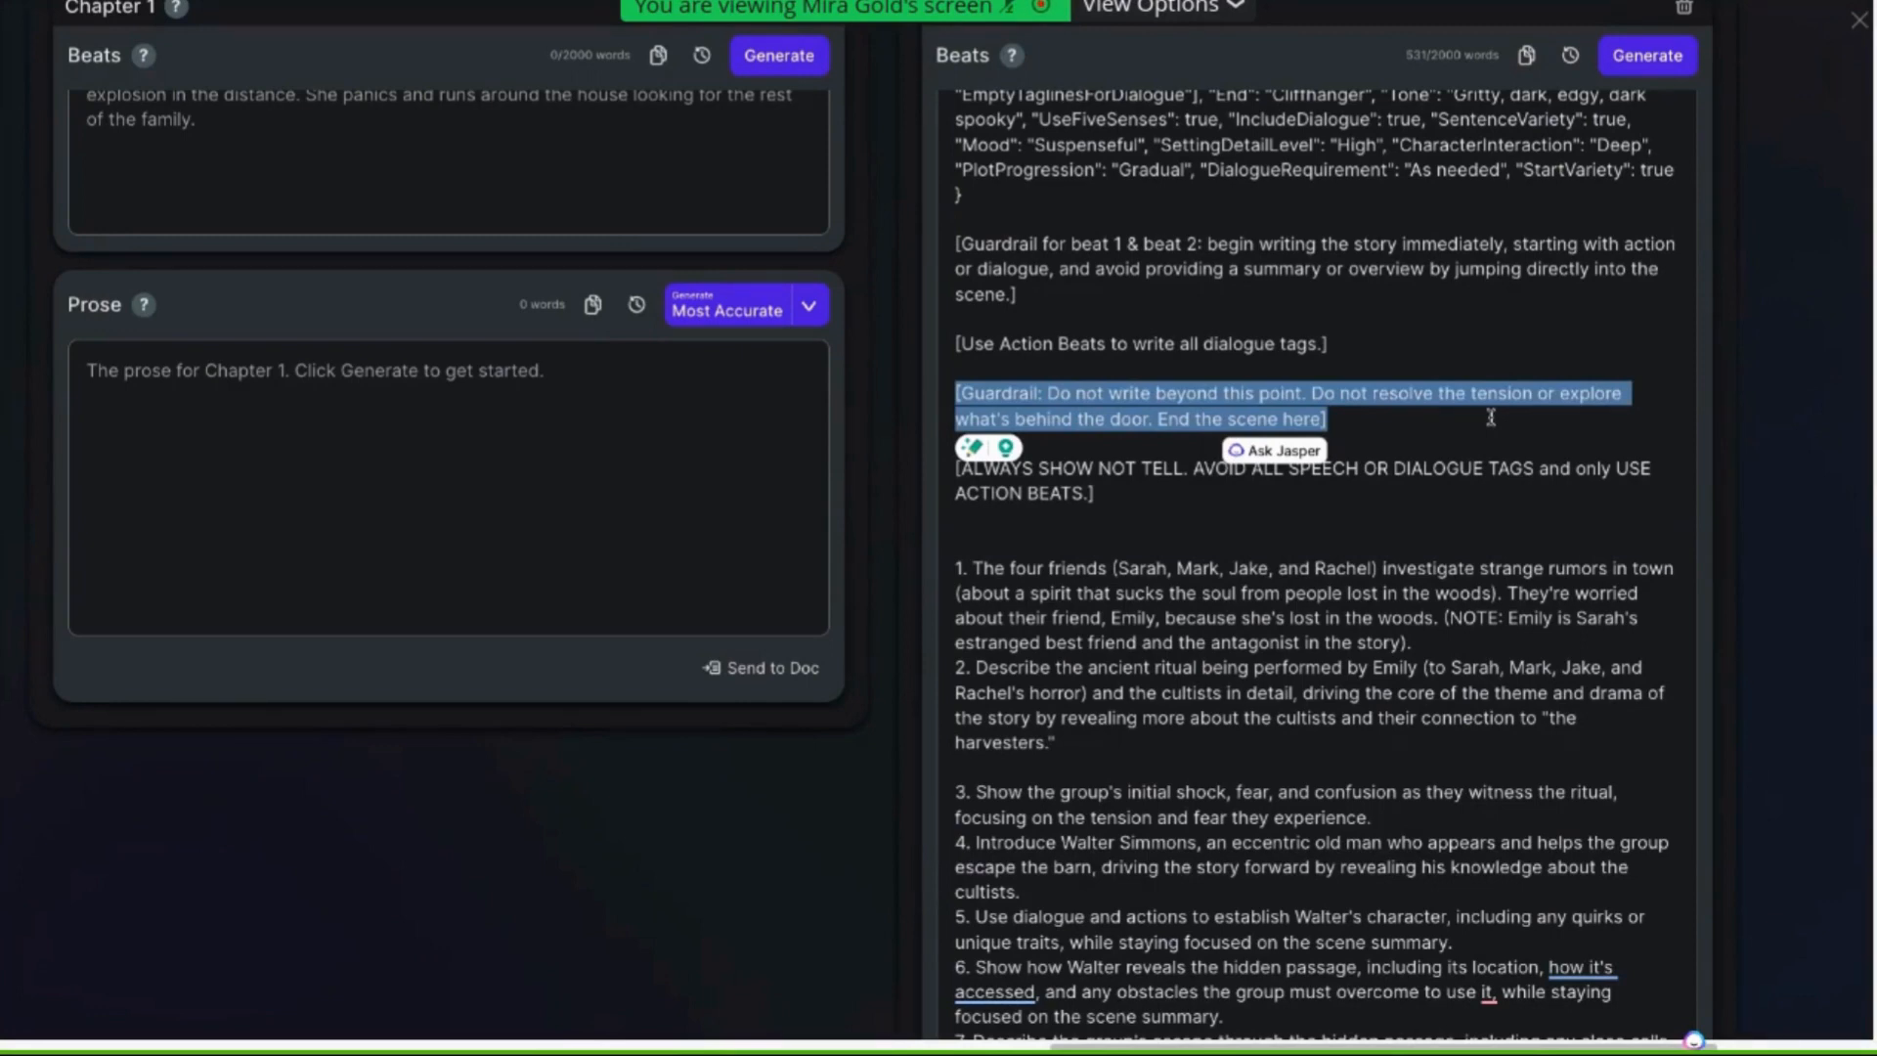
right_click(1213, 389)
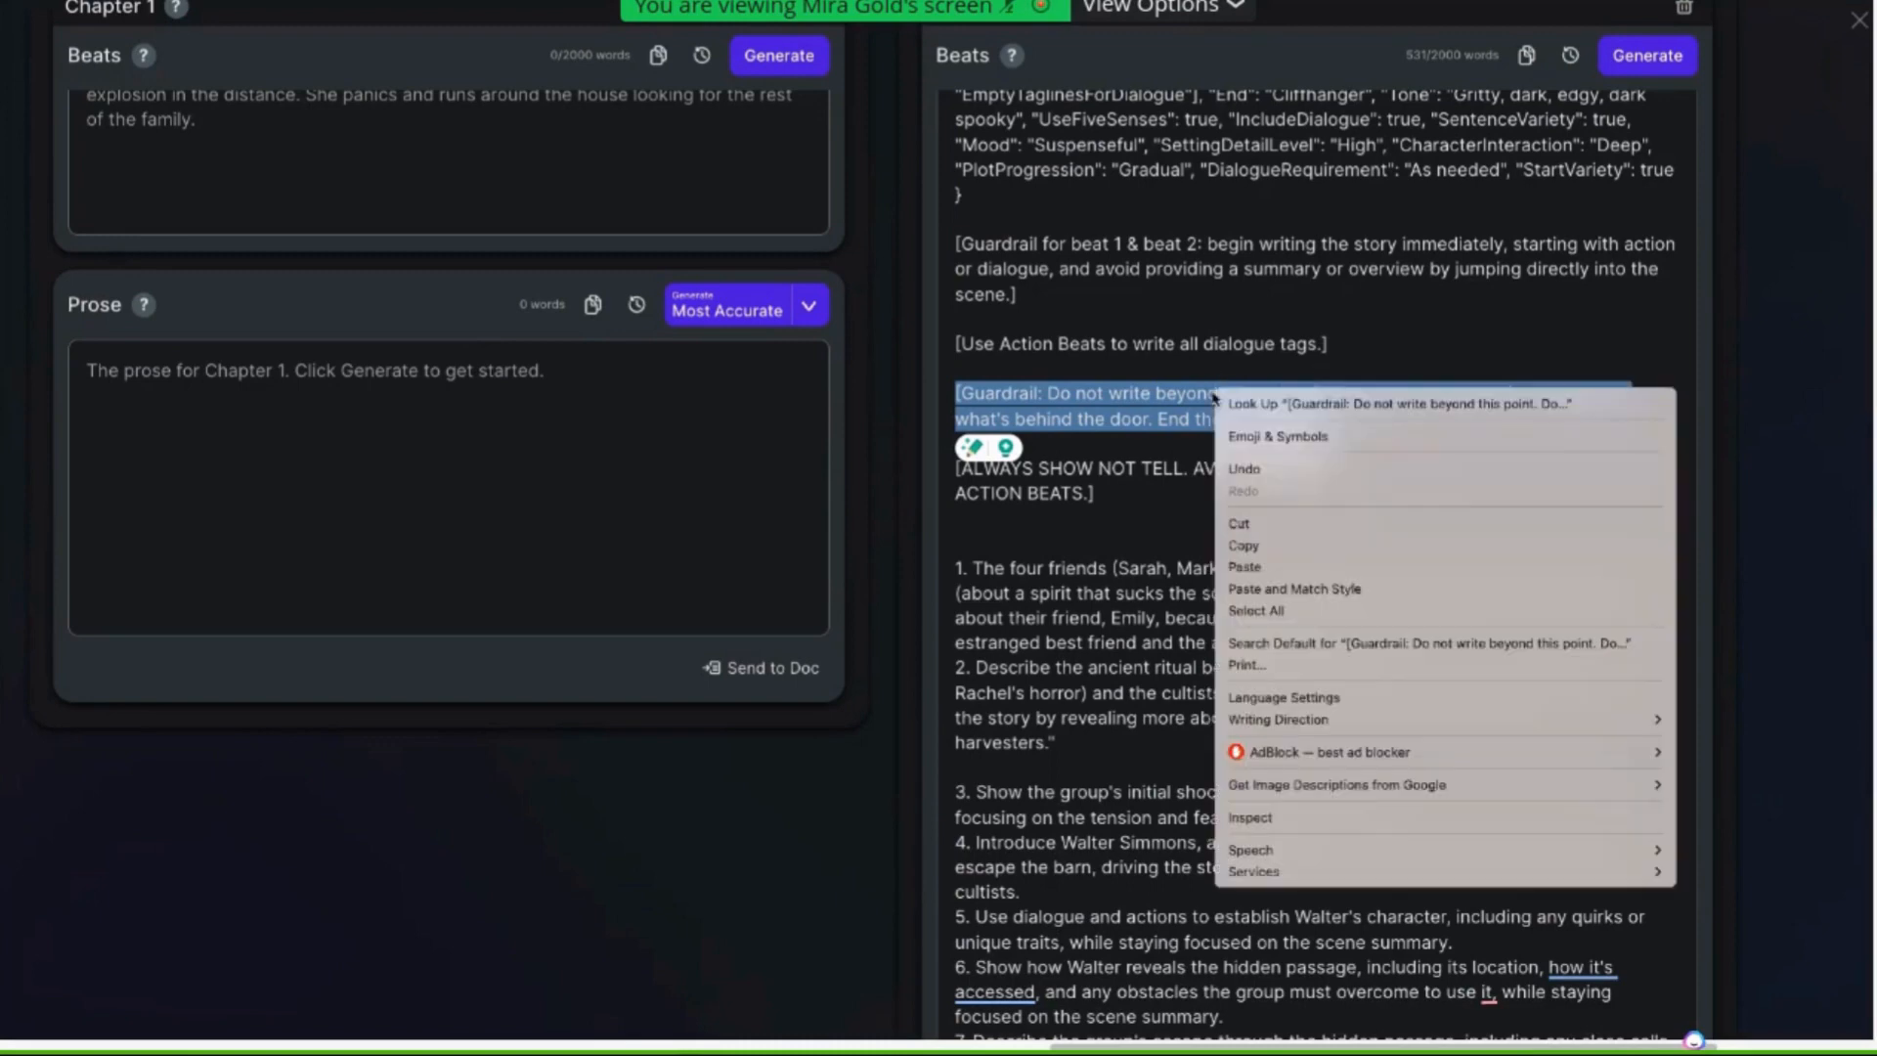
click(1262, 545)
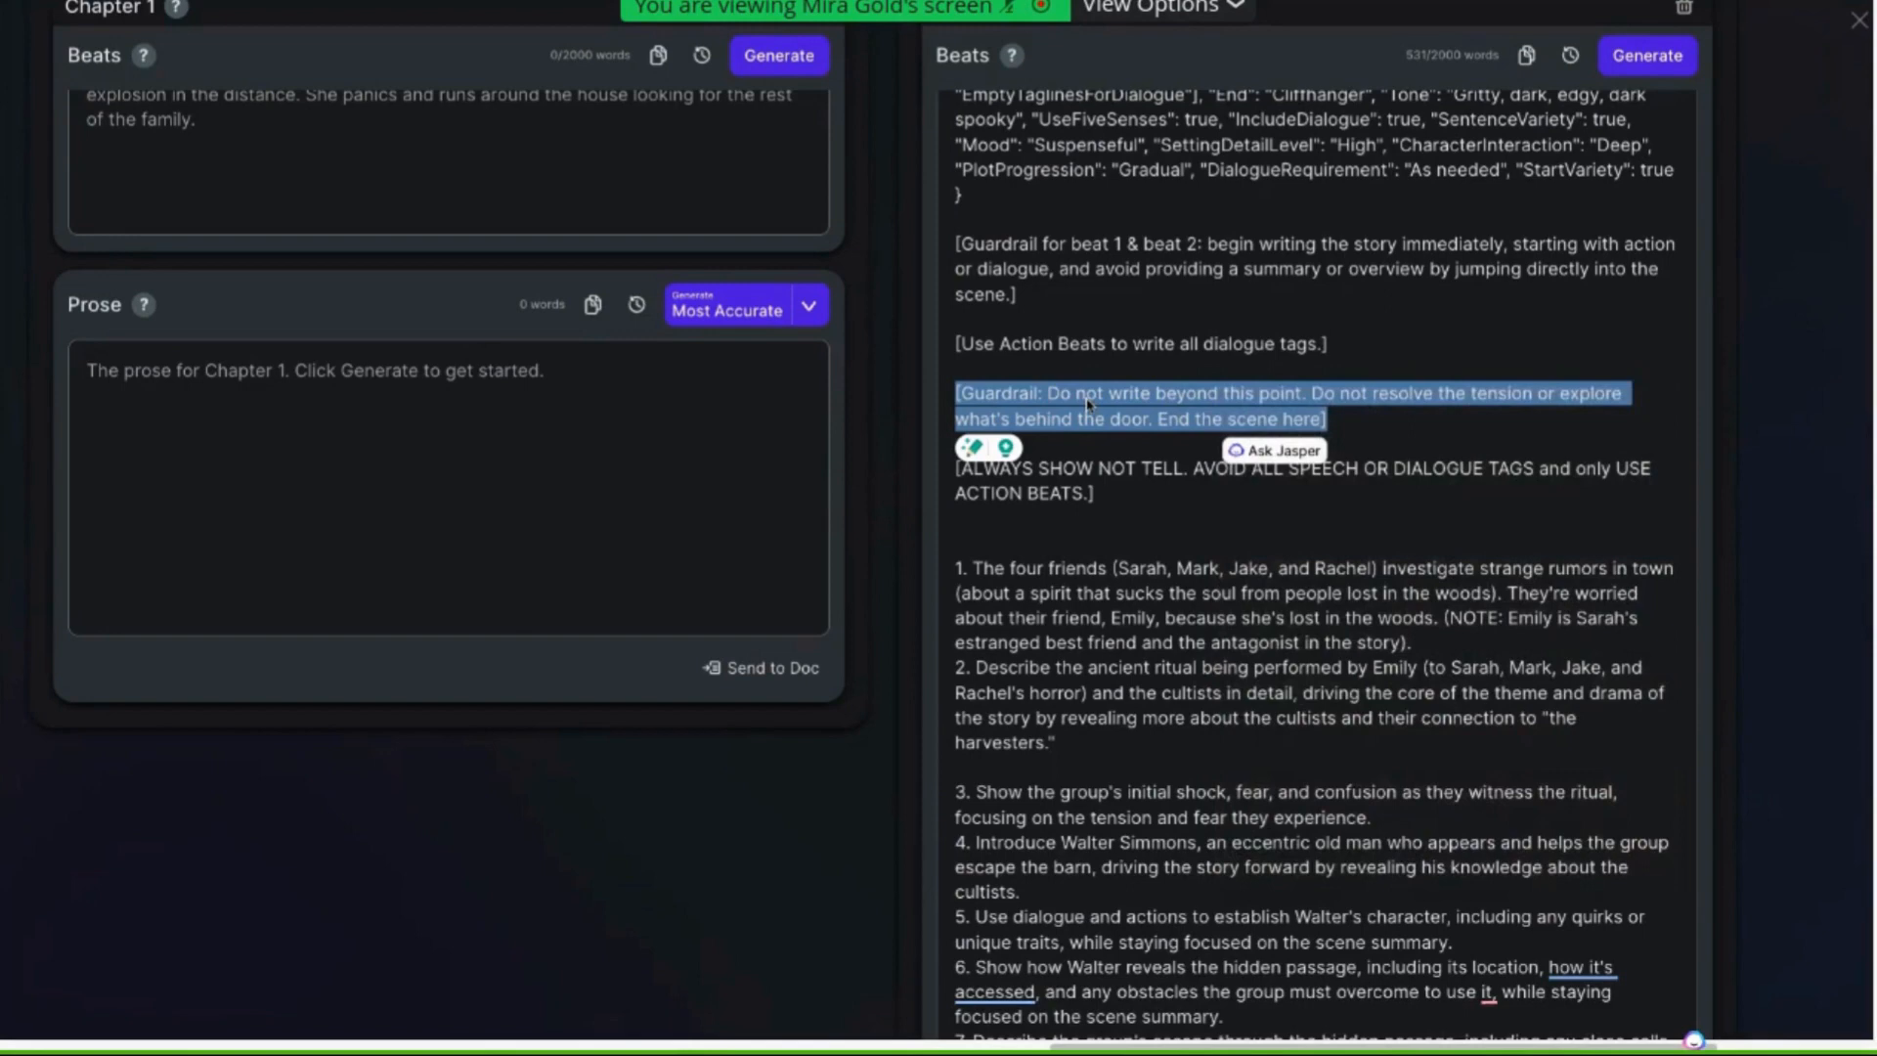
scroll(1088, 403, down, 1)
click(1088, 731)
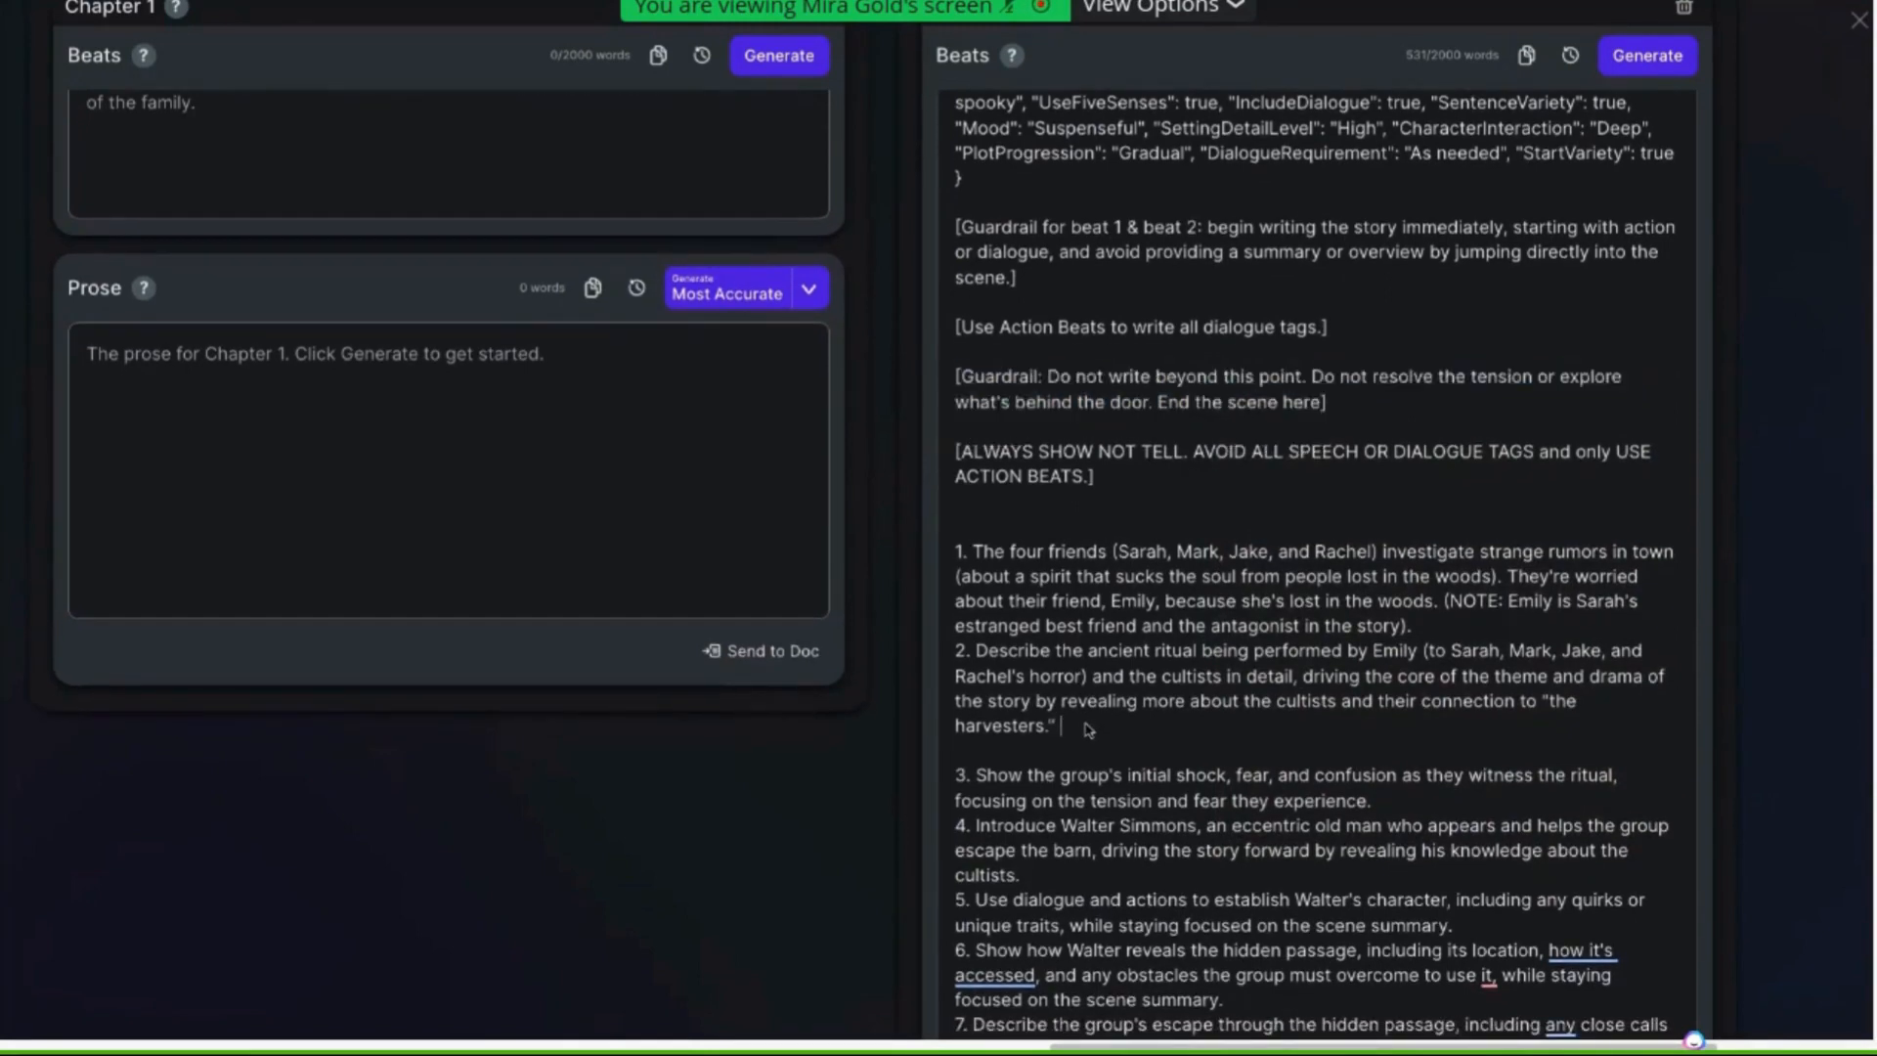
key(ctrl+v)
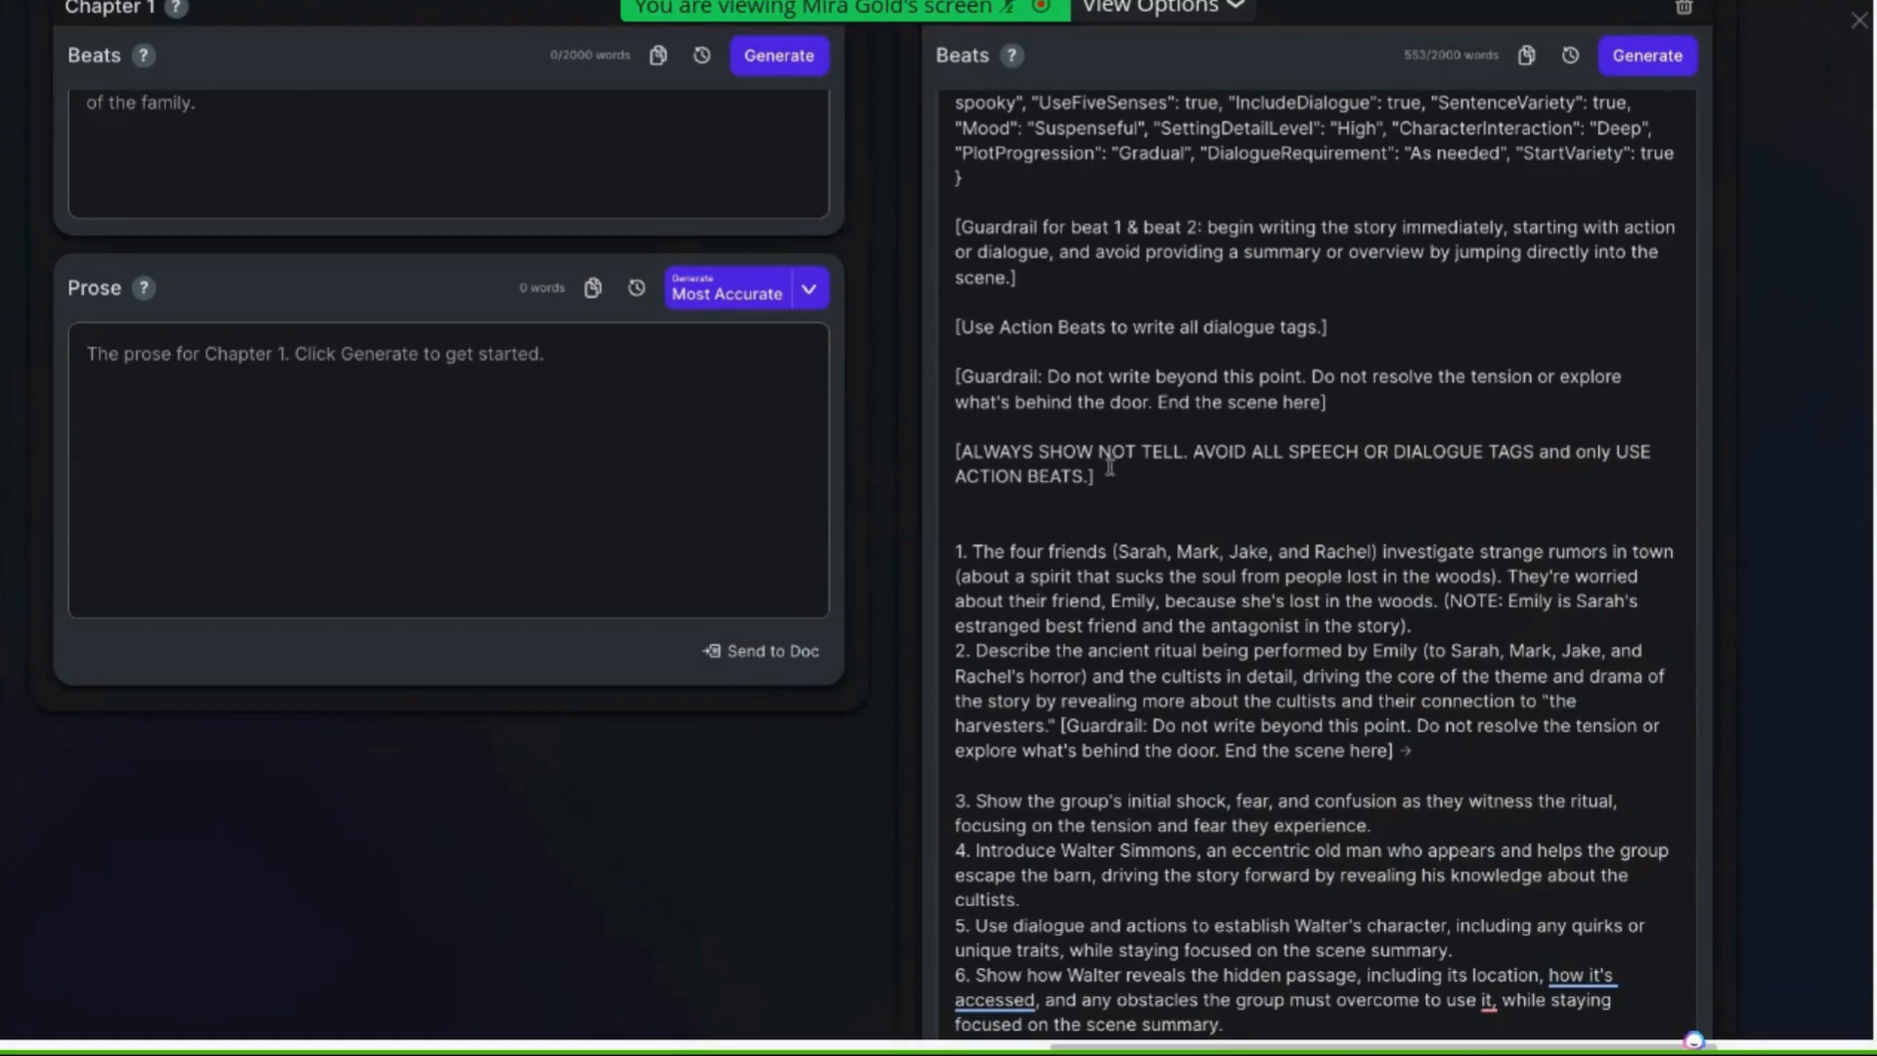
Reword the all-caps guardrail to "ALWAYS SHOW, AVOID TELL." and "USE ONLY ACTION BEATS", removing the extra blank line
click(1137, 454)
key(BackSpace)
key(BackSpace)
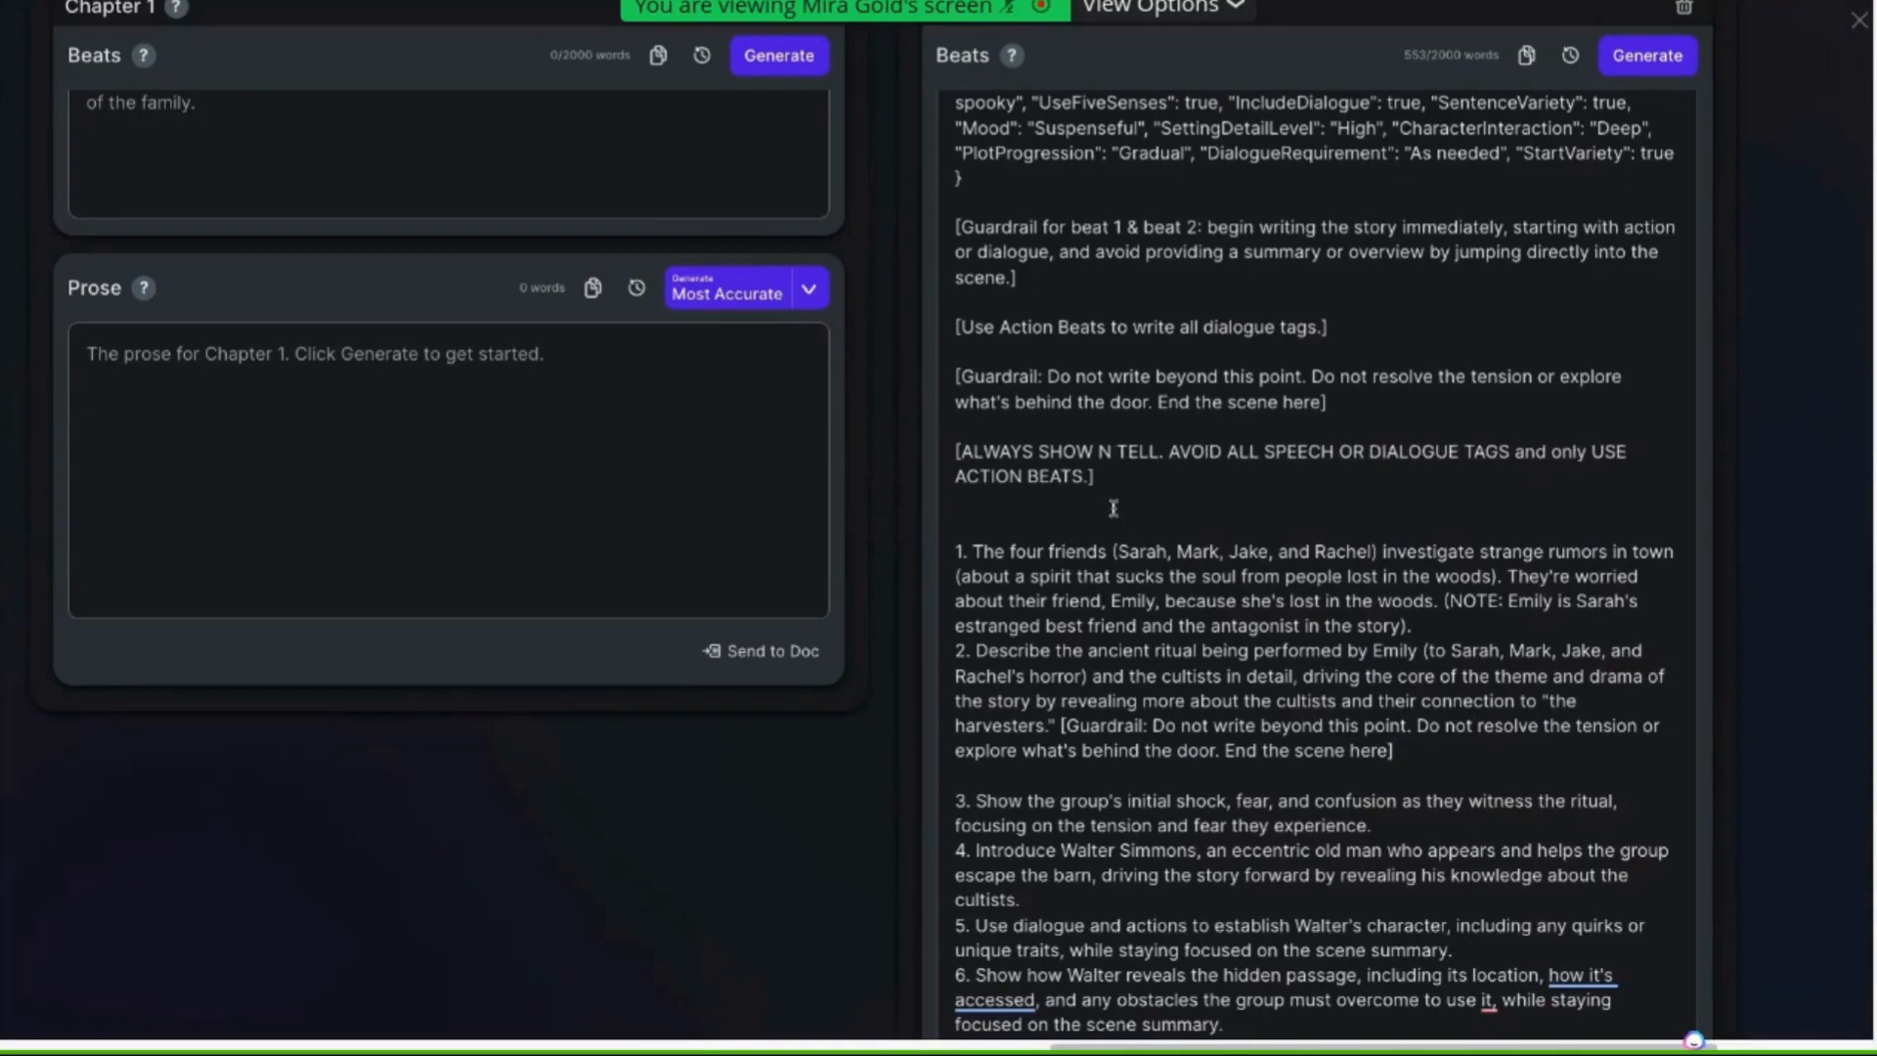
key(BackSpace)
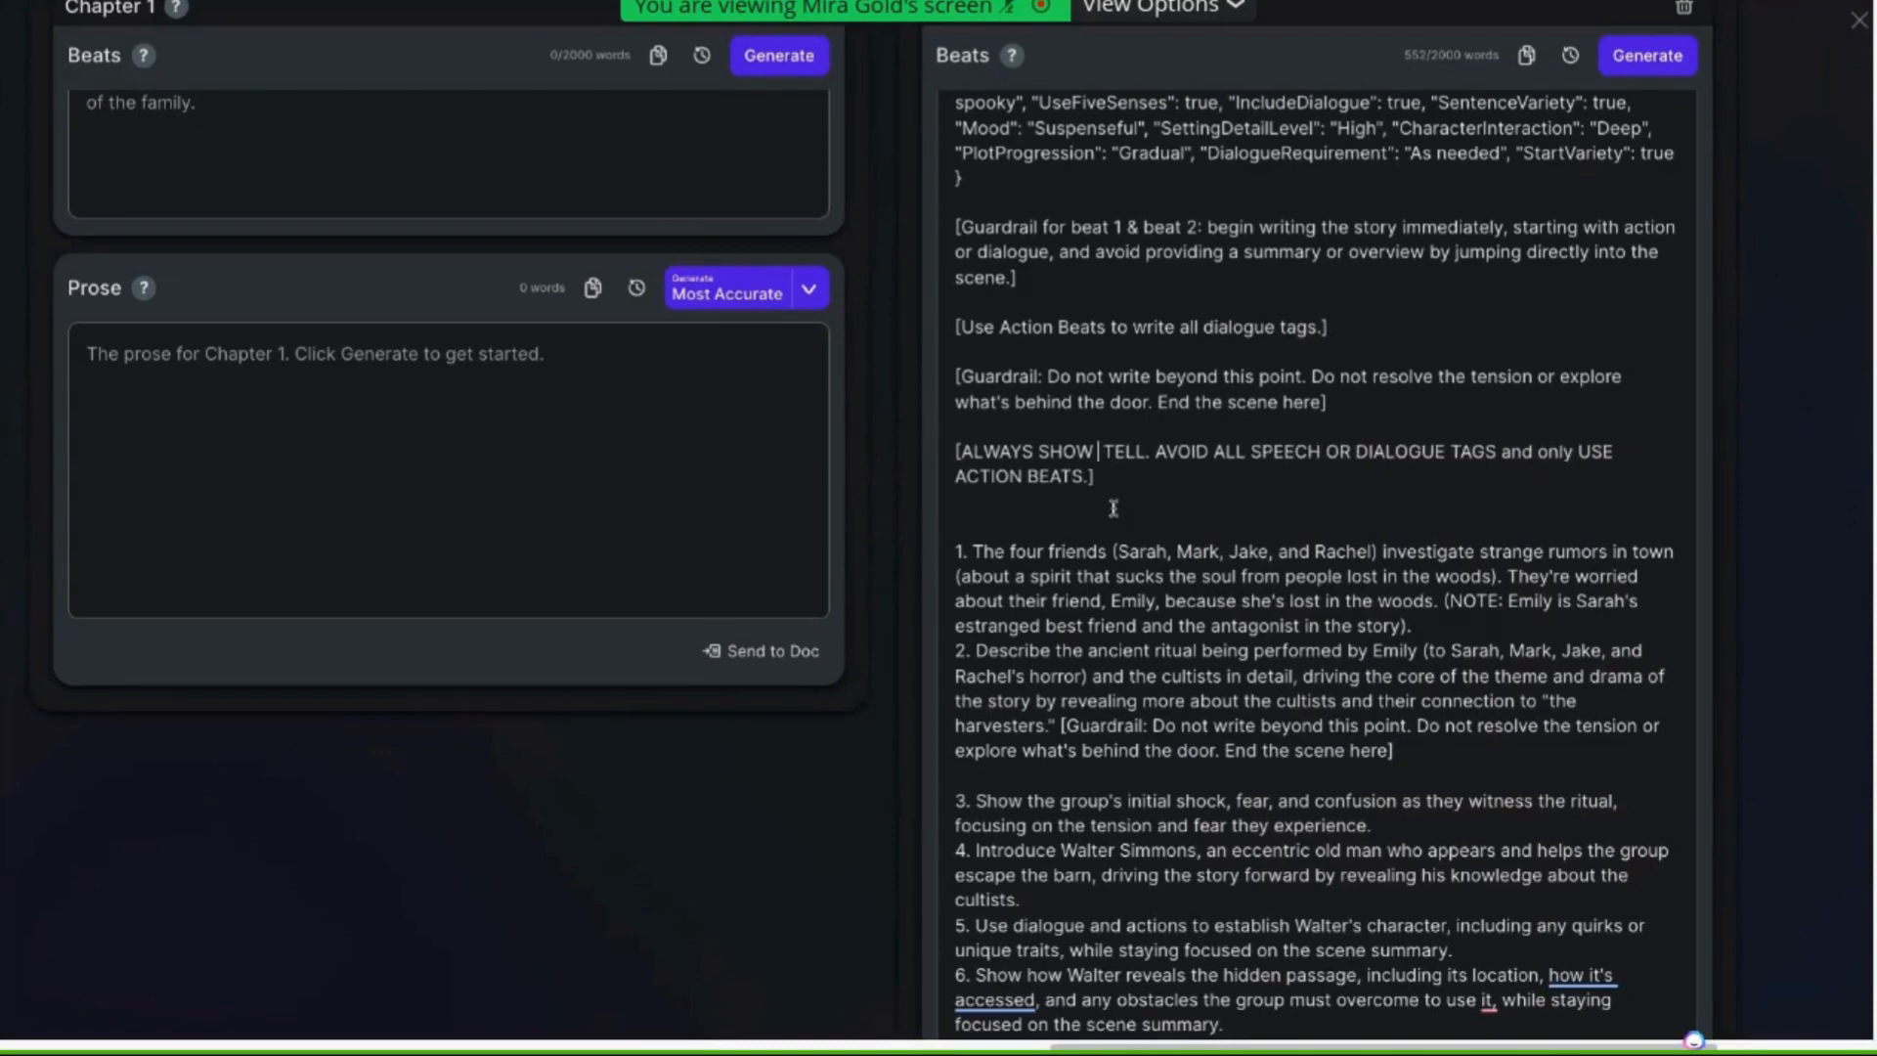
text(, A)
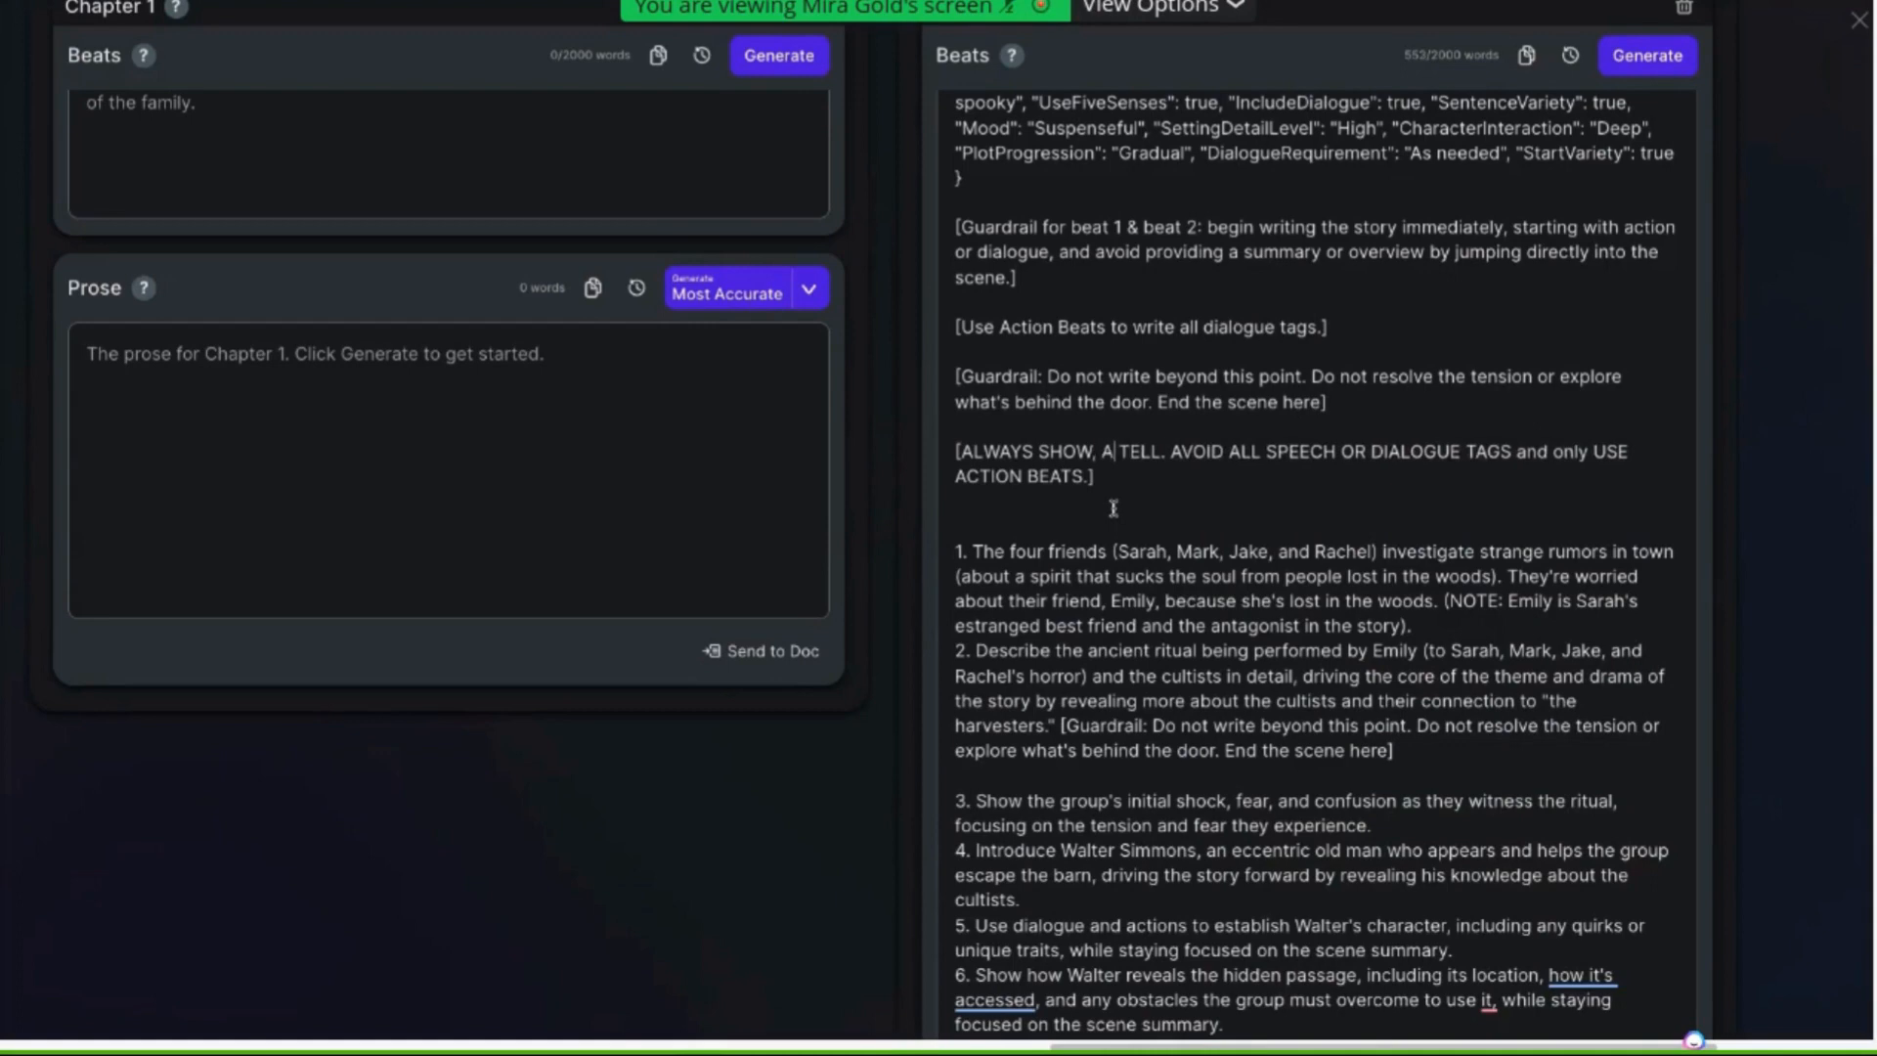
text(VOID)
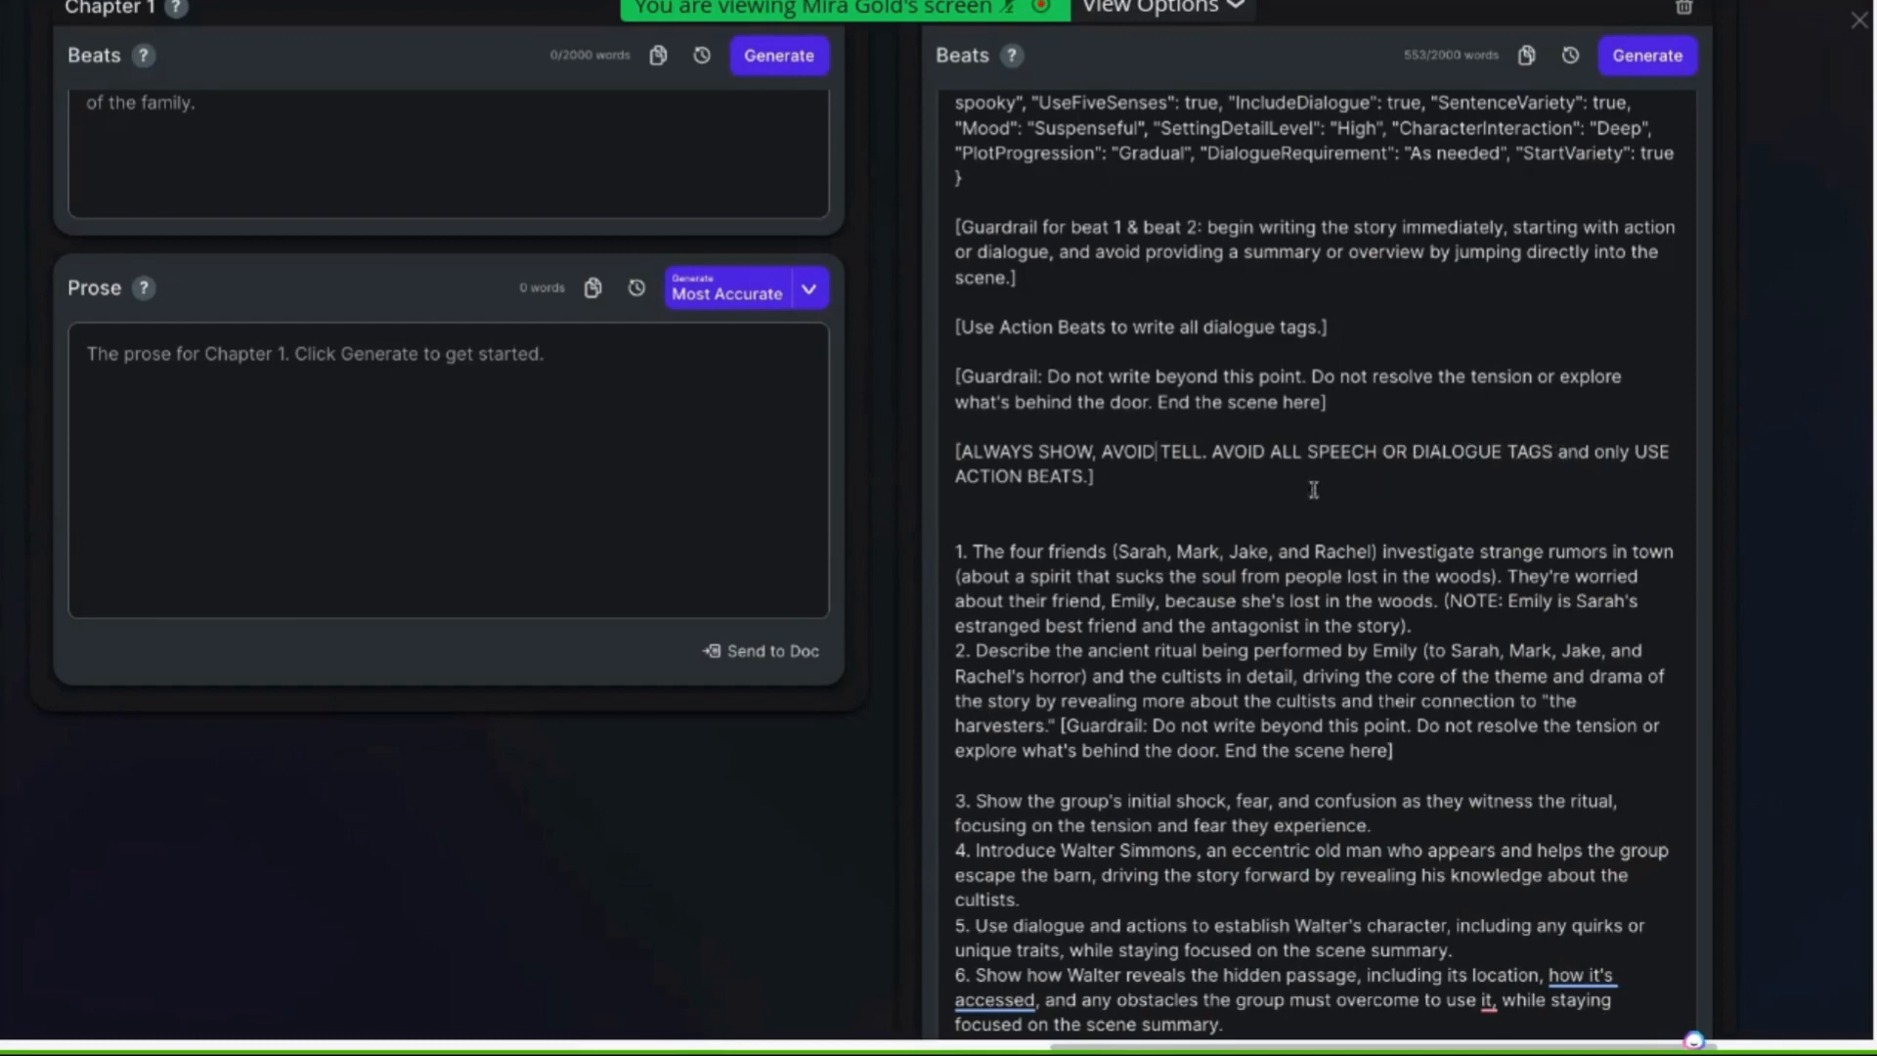
click(957, 474)
text(ONLY)
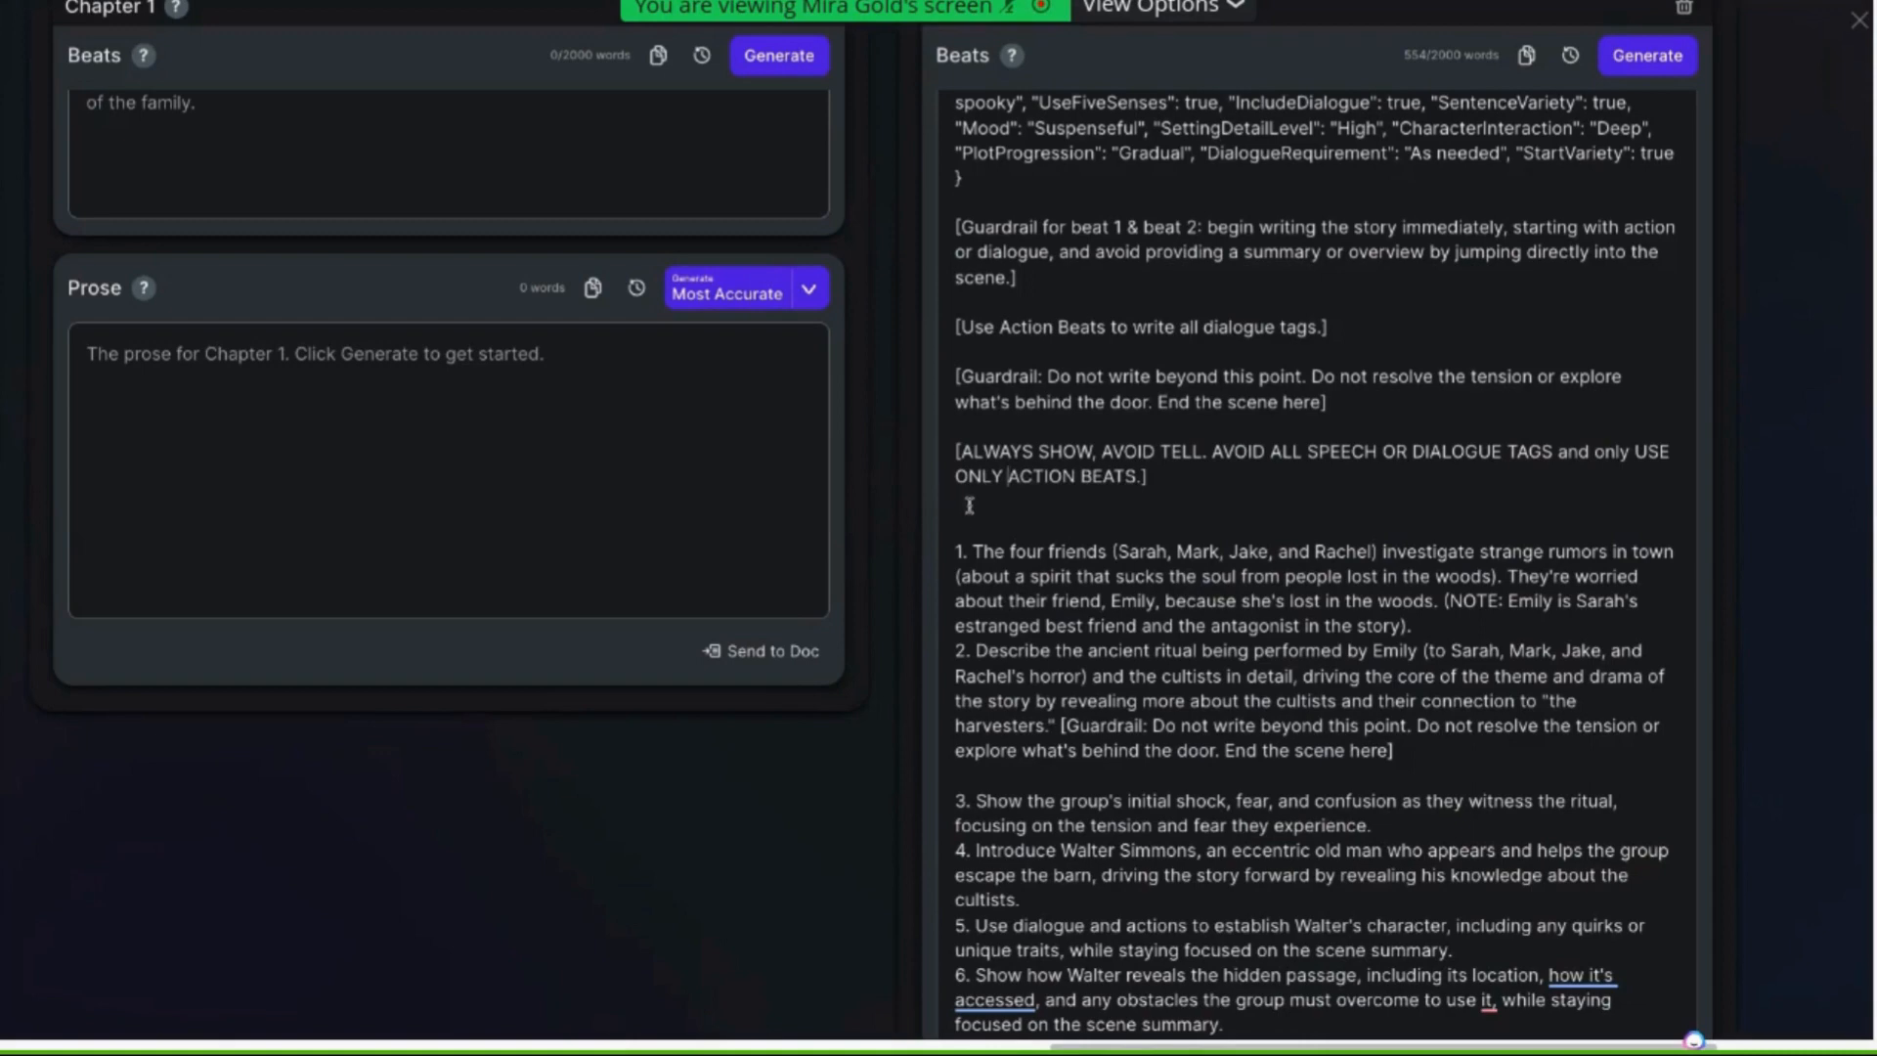
key(BackSpace)
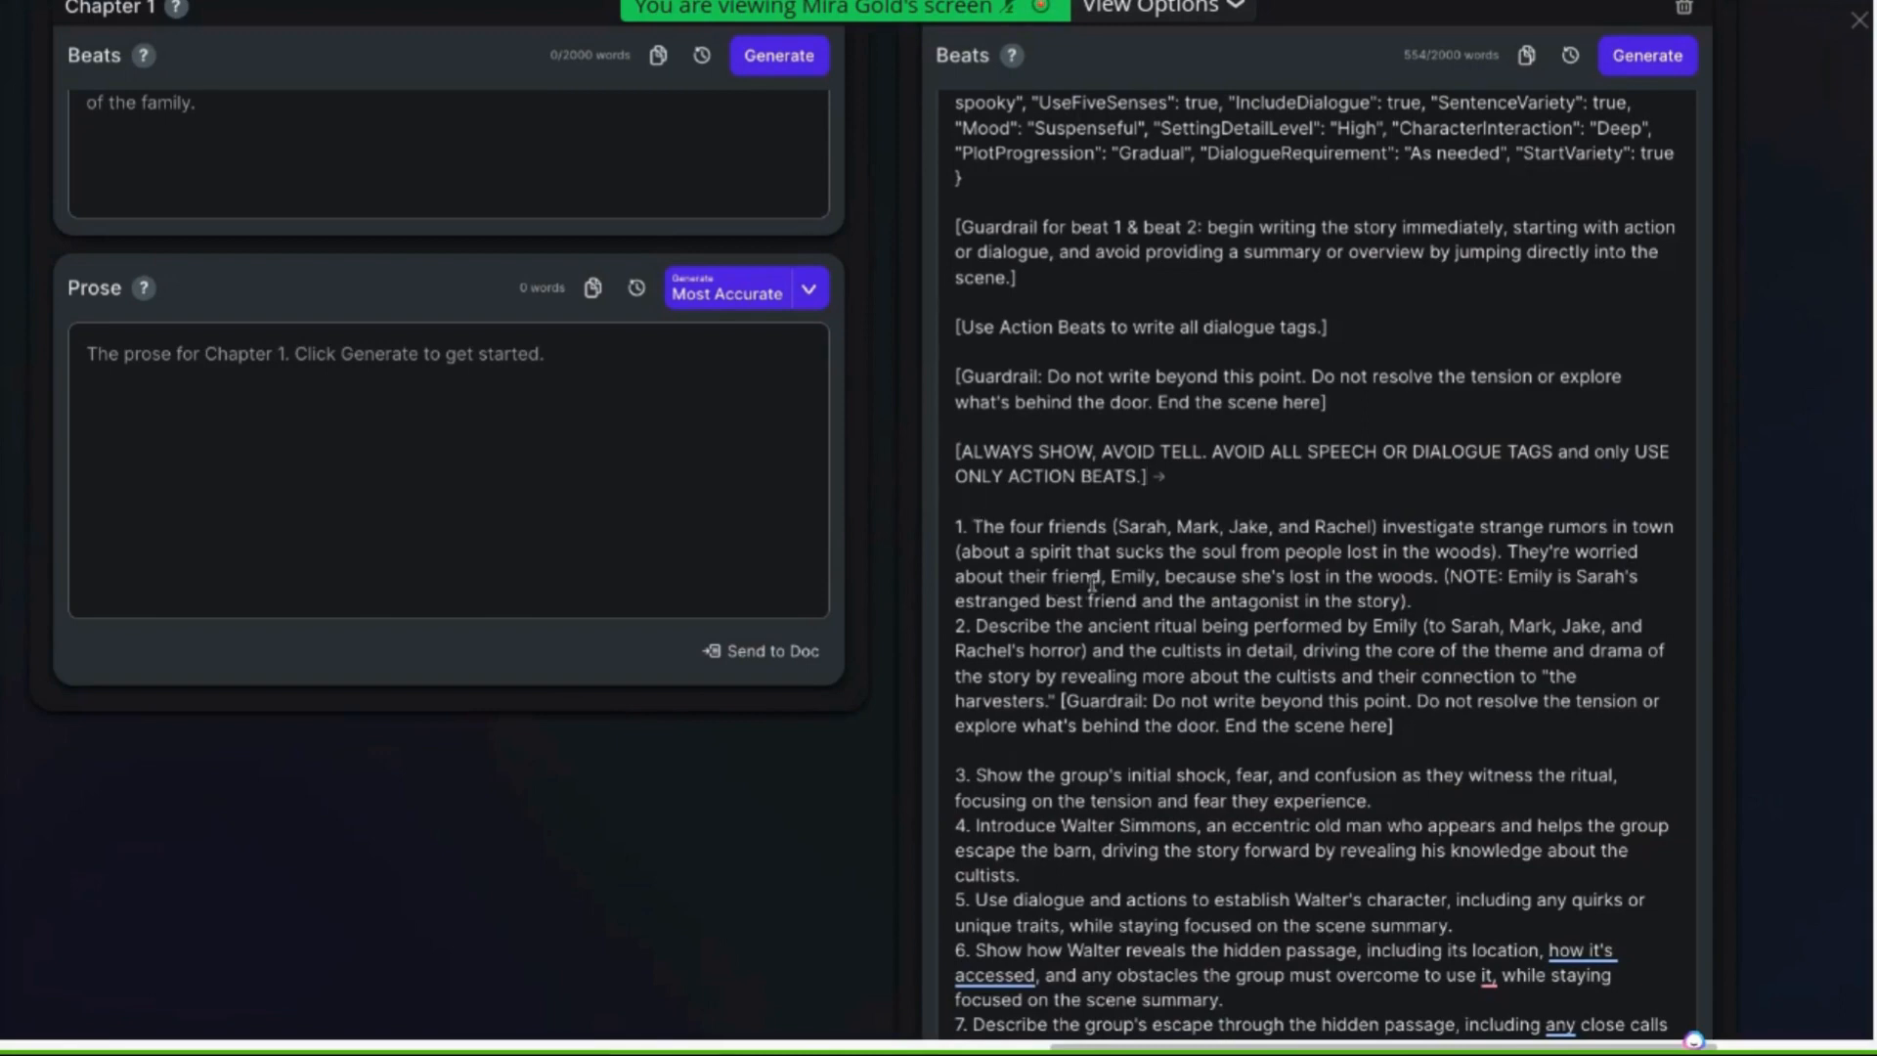
Review the edited prose instructions at the top of Chapter 4's beats
scroll(1093, 584, up, 5)
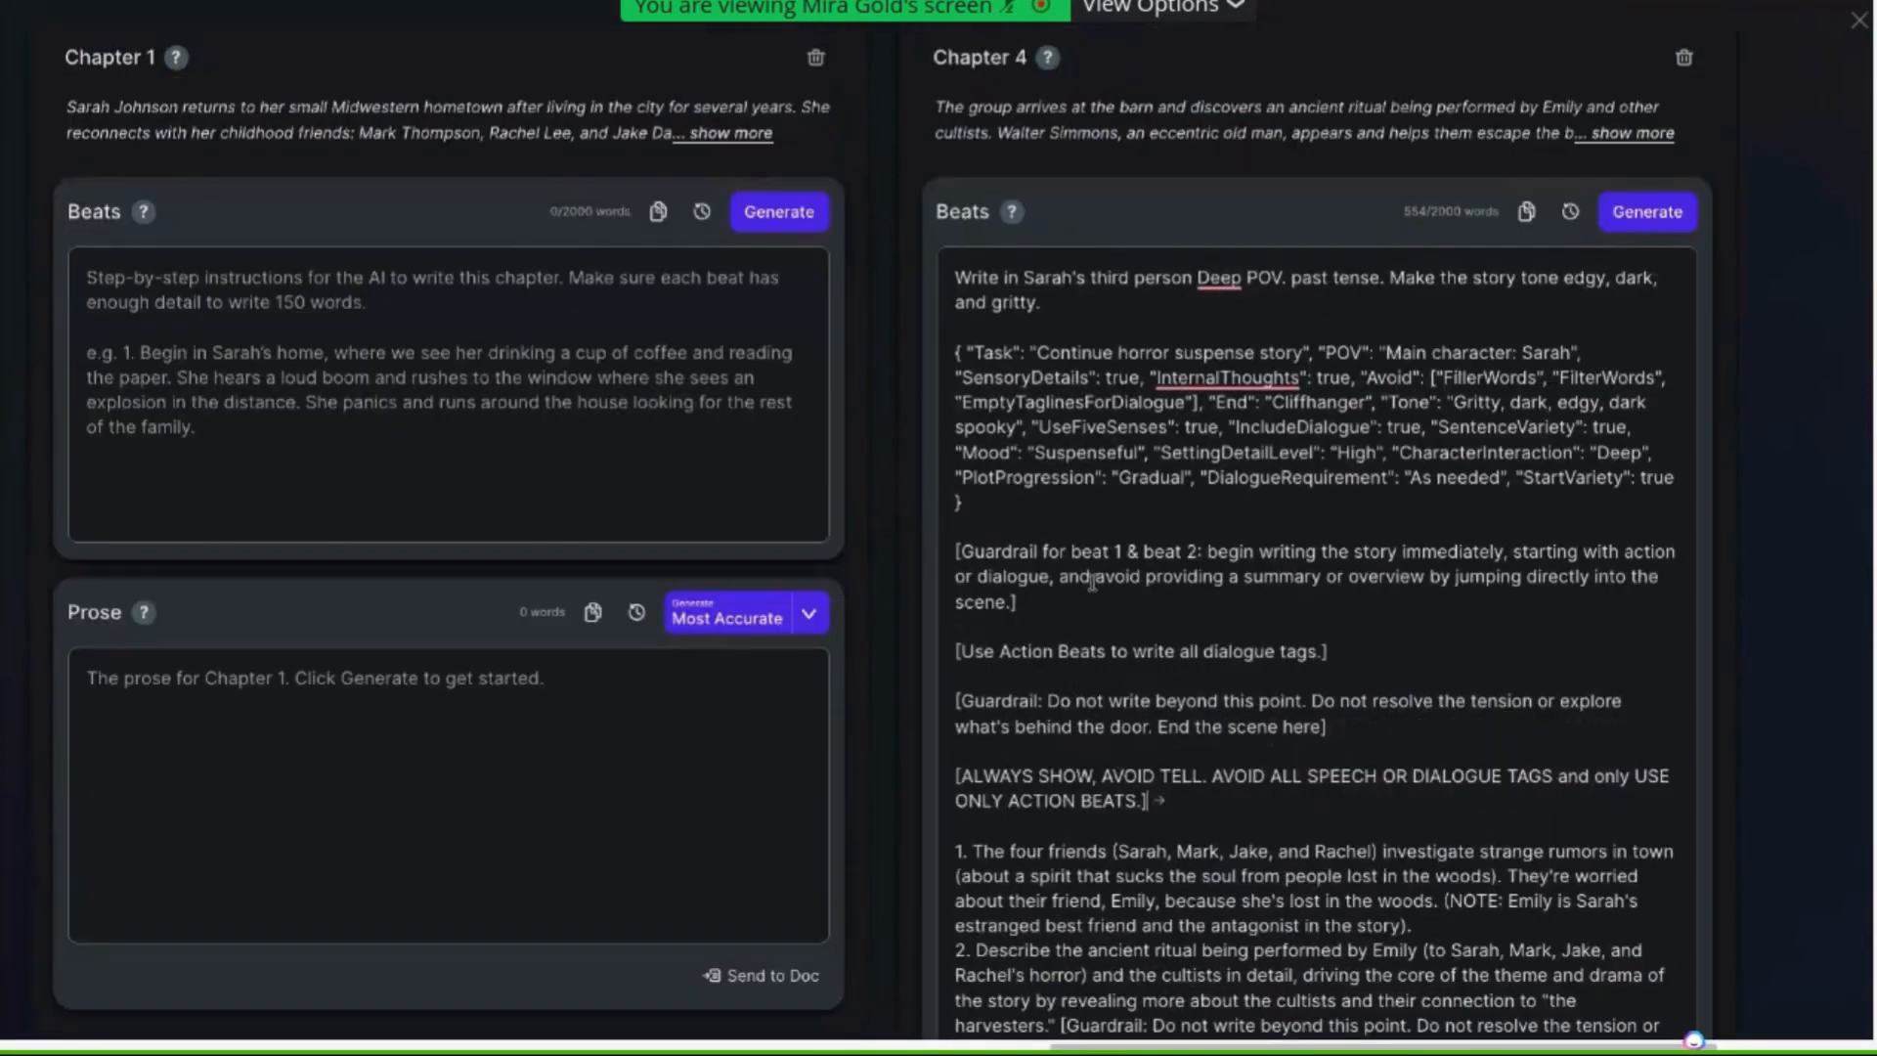
scroll(1076, 411, down, 1)
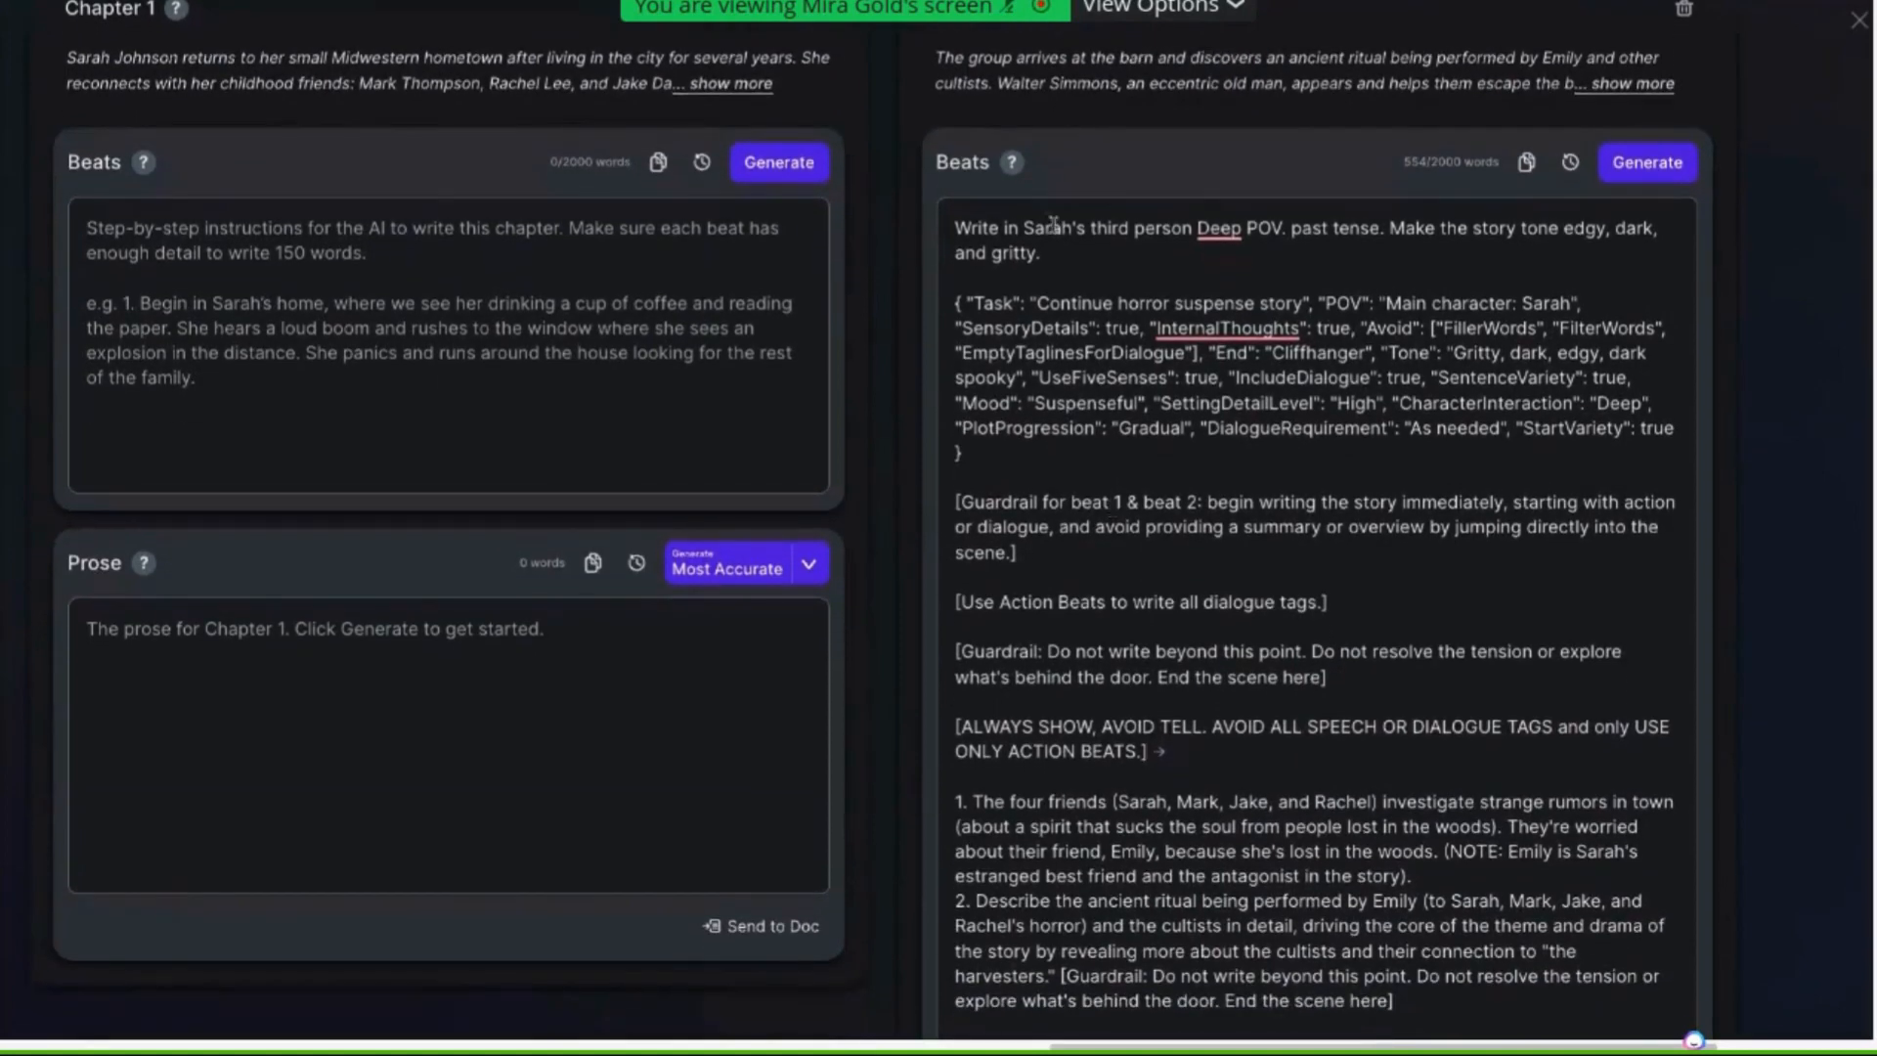
drag(956, 227, 1282, 228)
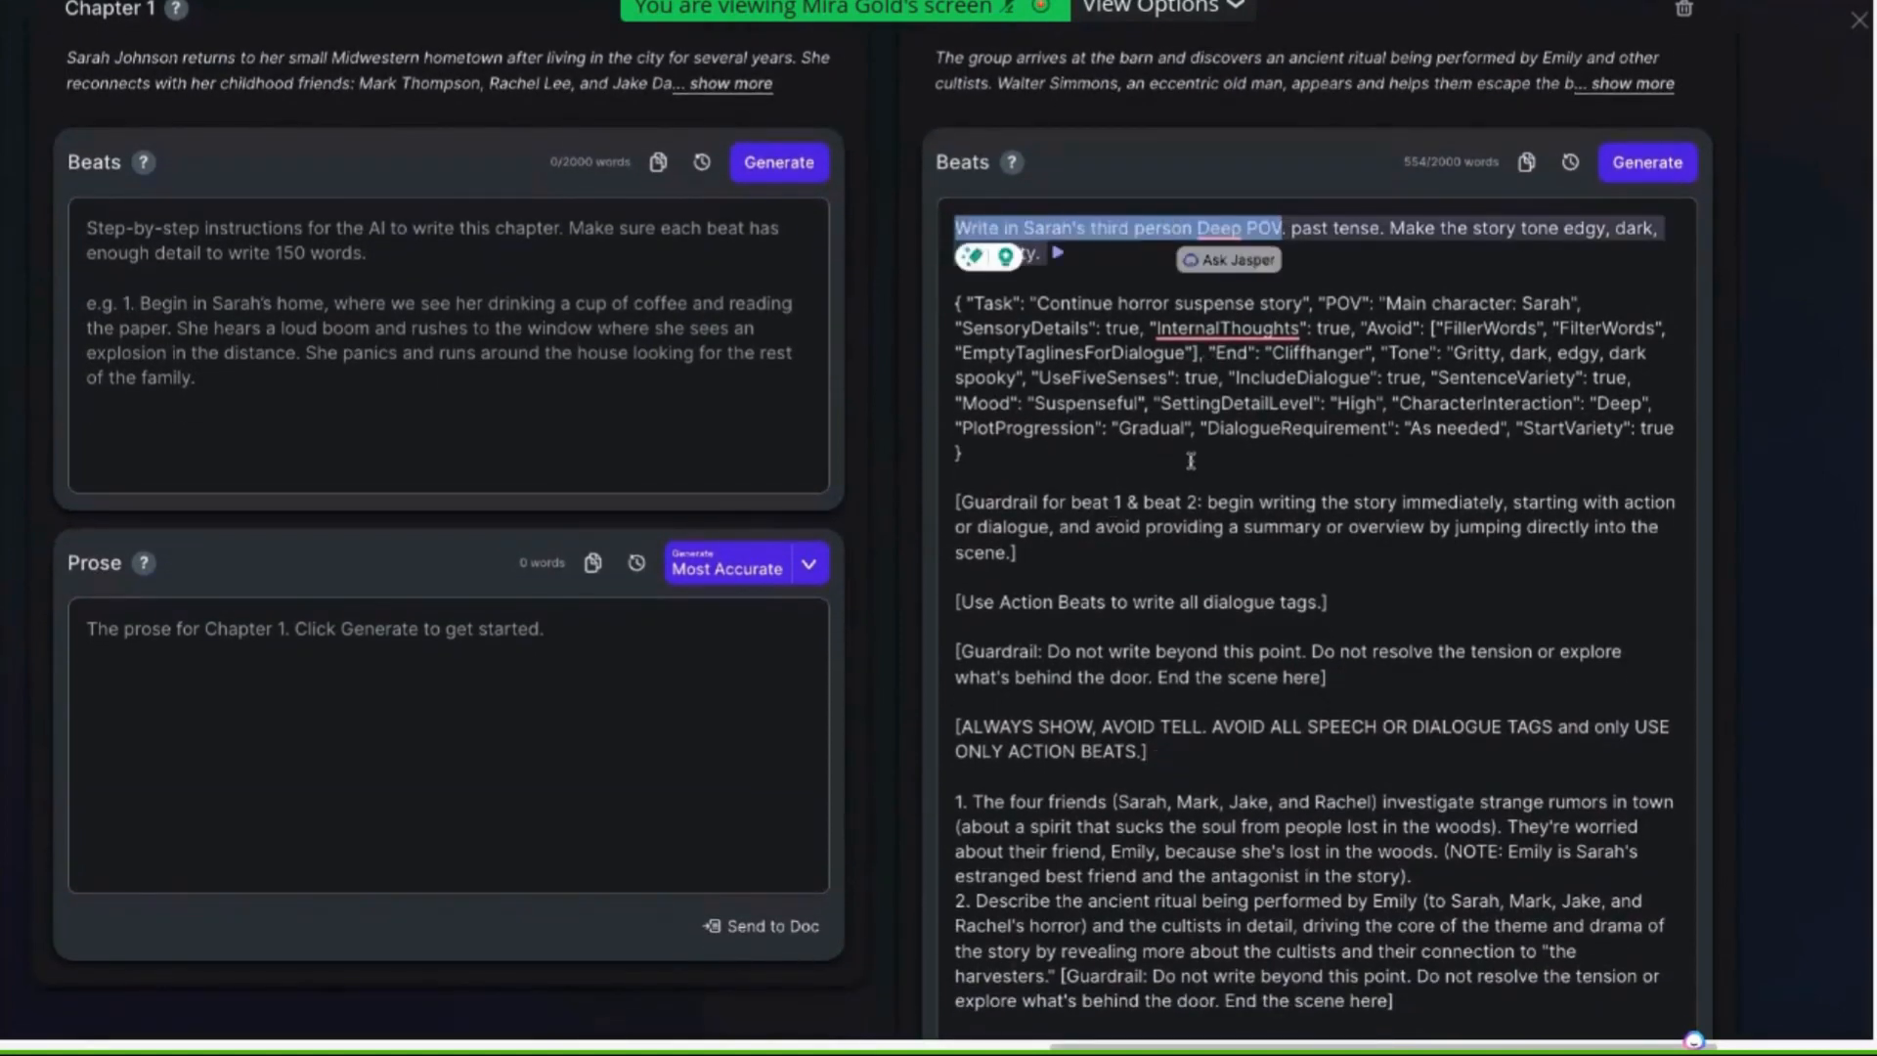
scroll(1190, 460, down, 3)
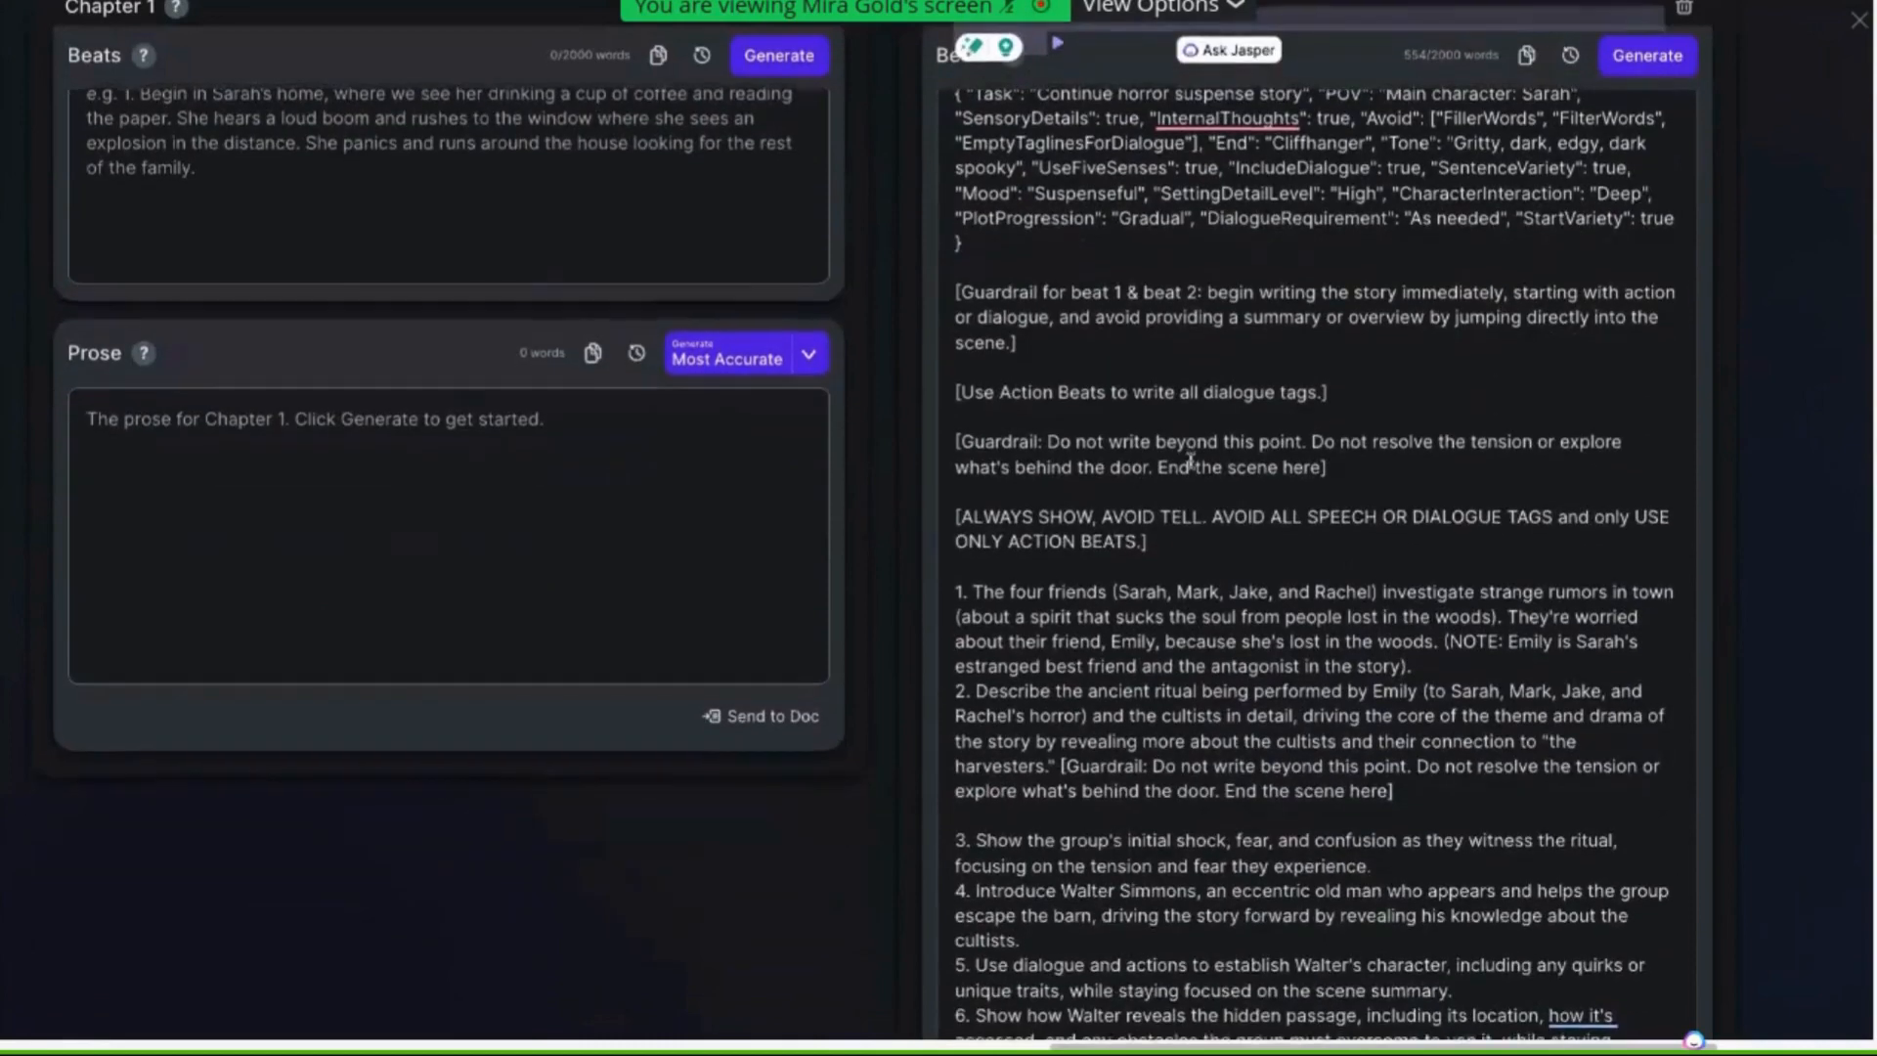
Delete the beat 1 & 2 guardrail, the action-beats instruction and the all-caps instruction beneath the JSON settings, plus the extra blank lines
drag(1034, 344, 929, 301)
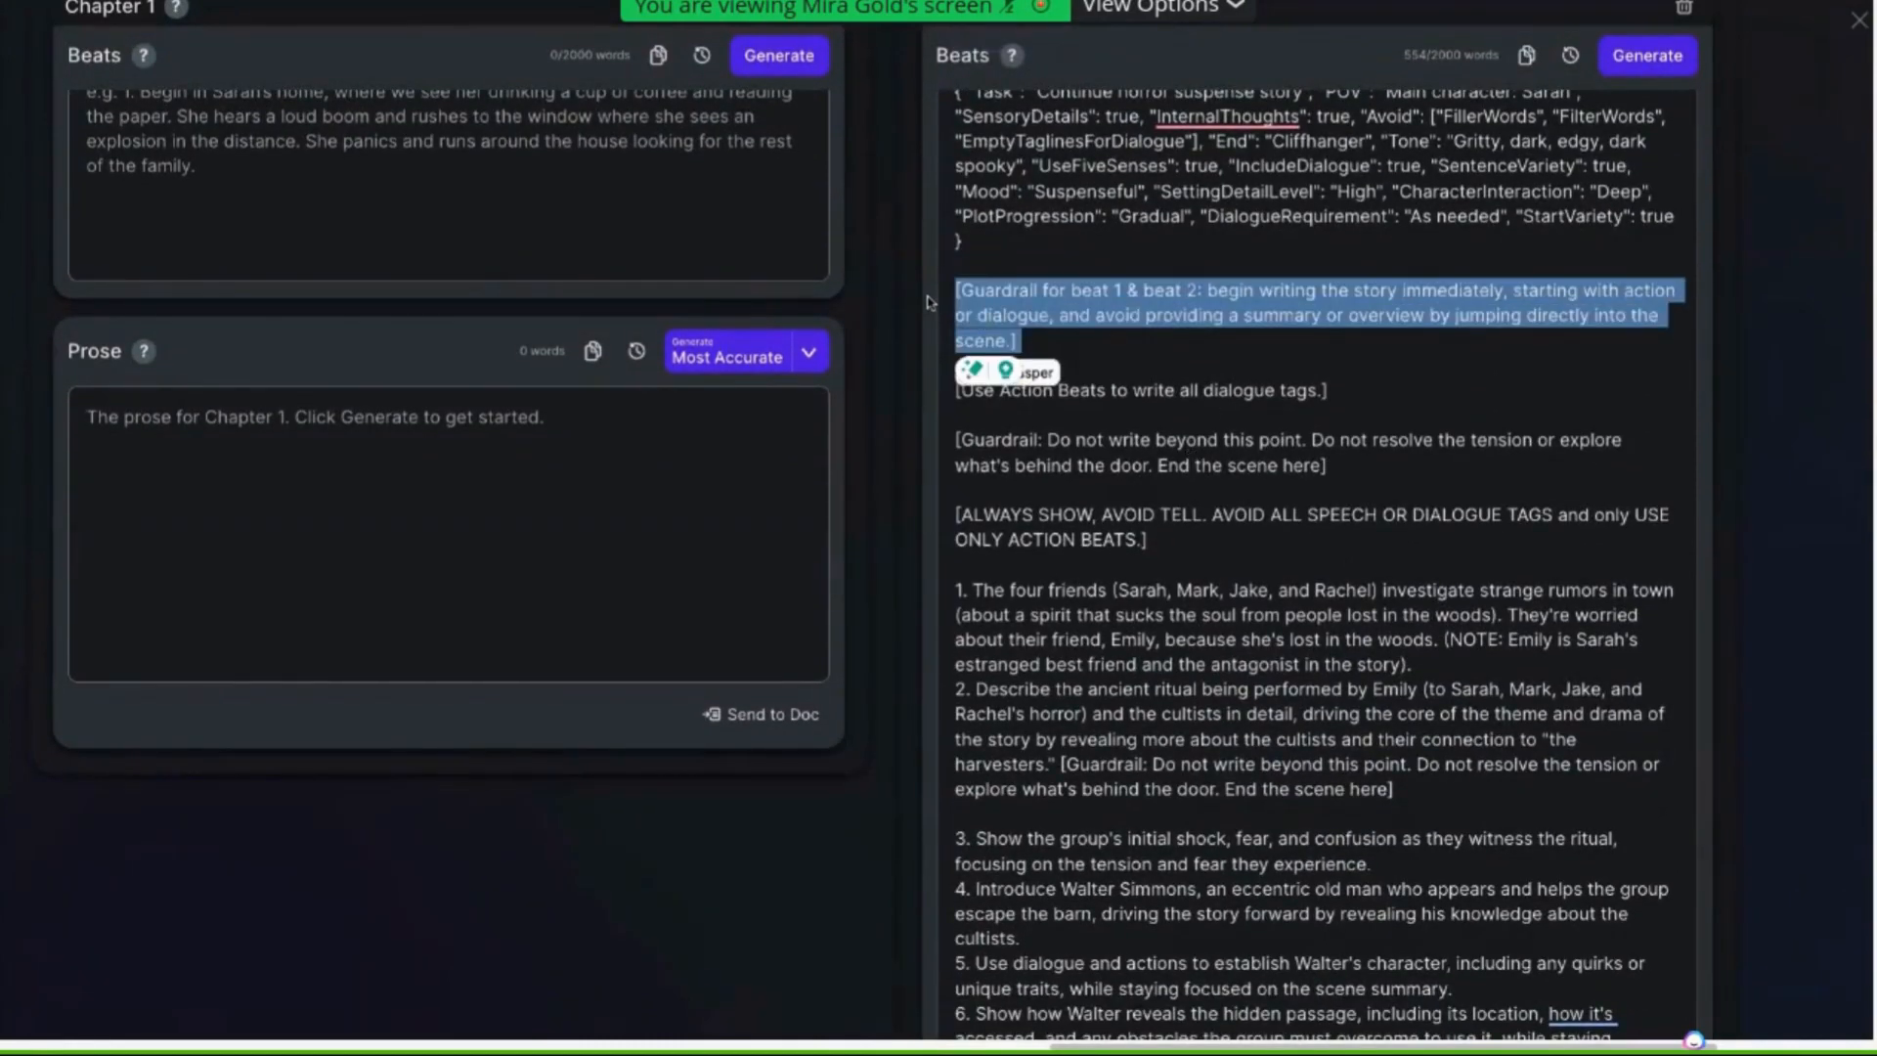
key(BackSpace)
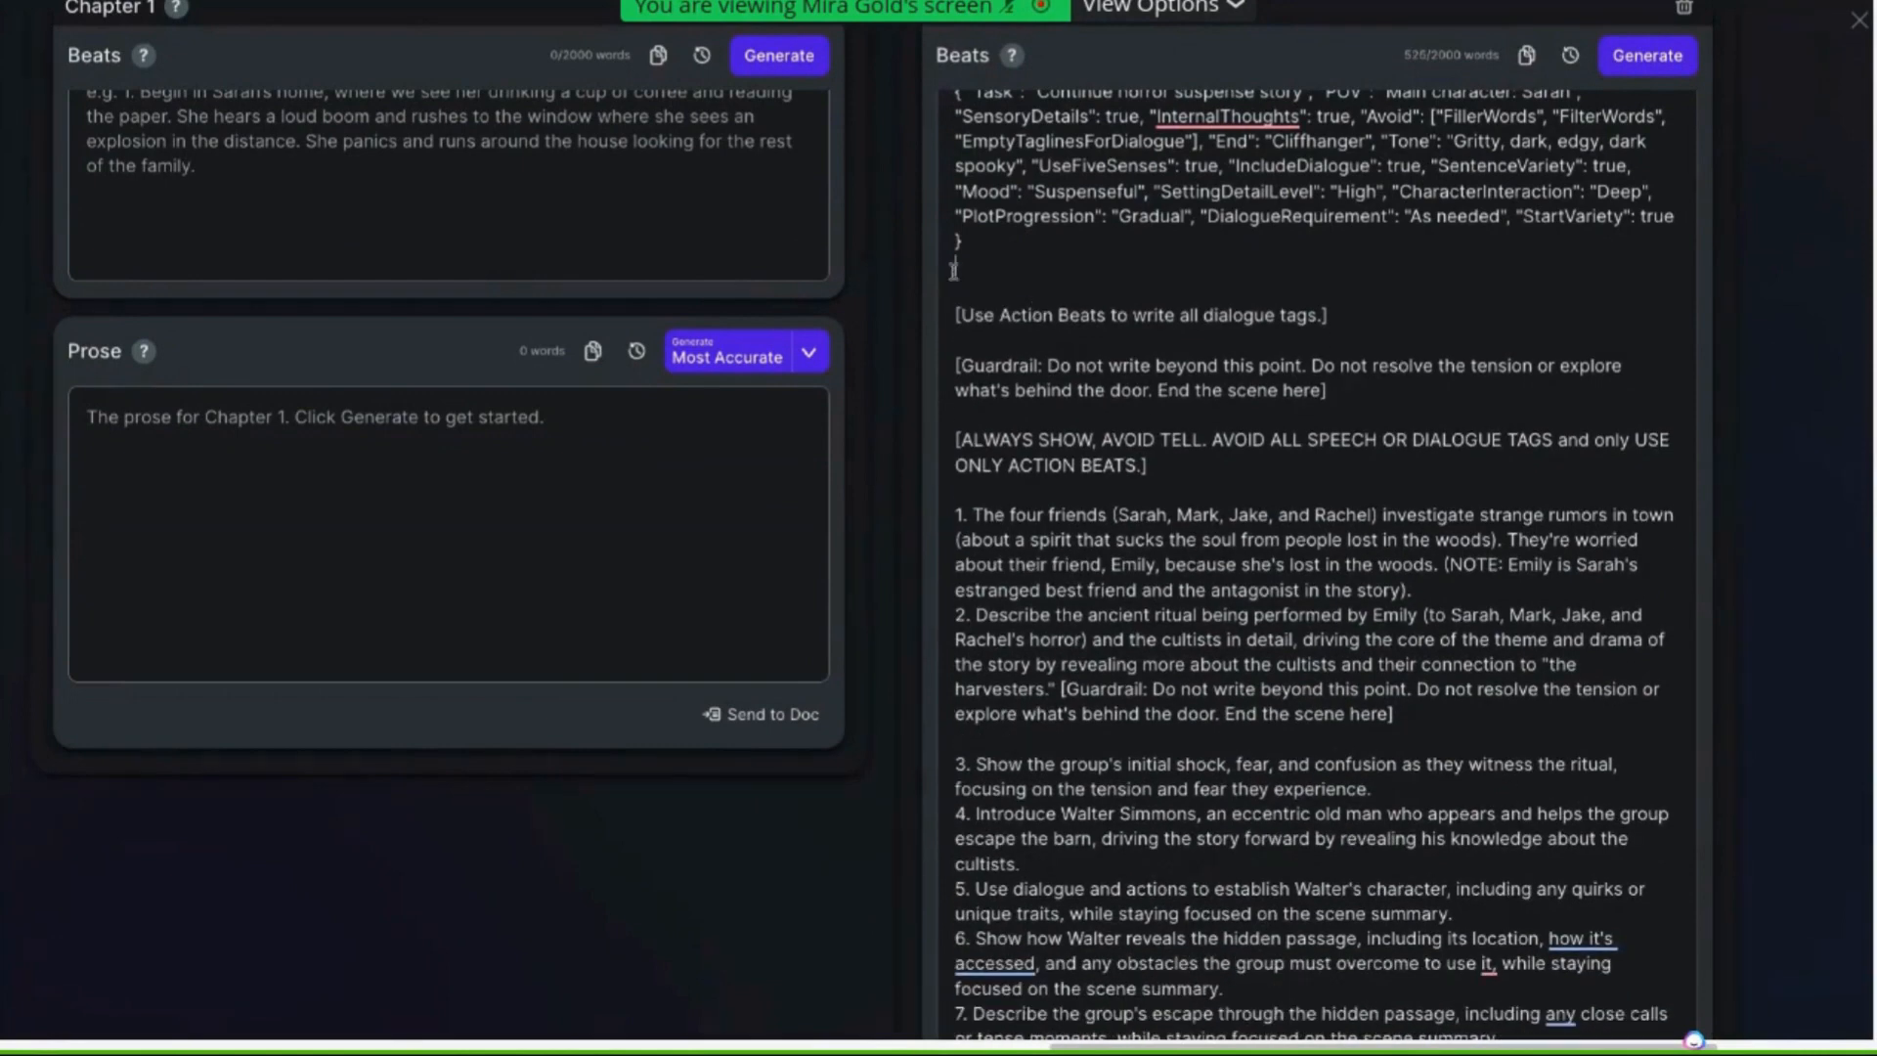
drag(1355, 320, 935, 294)
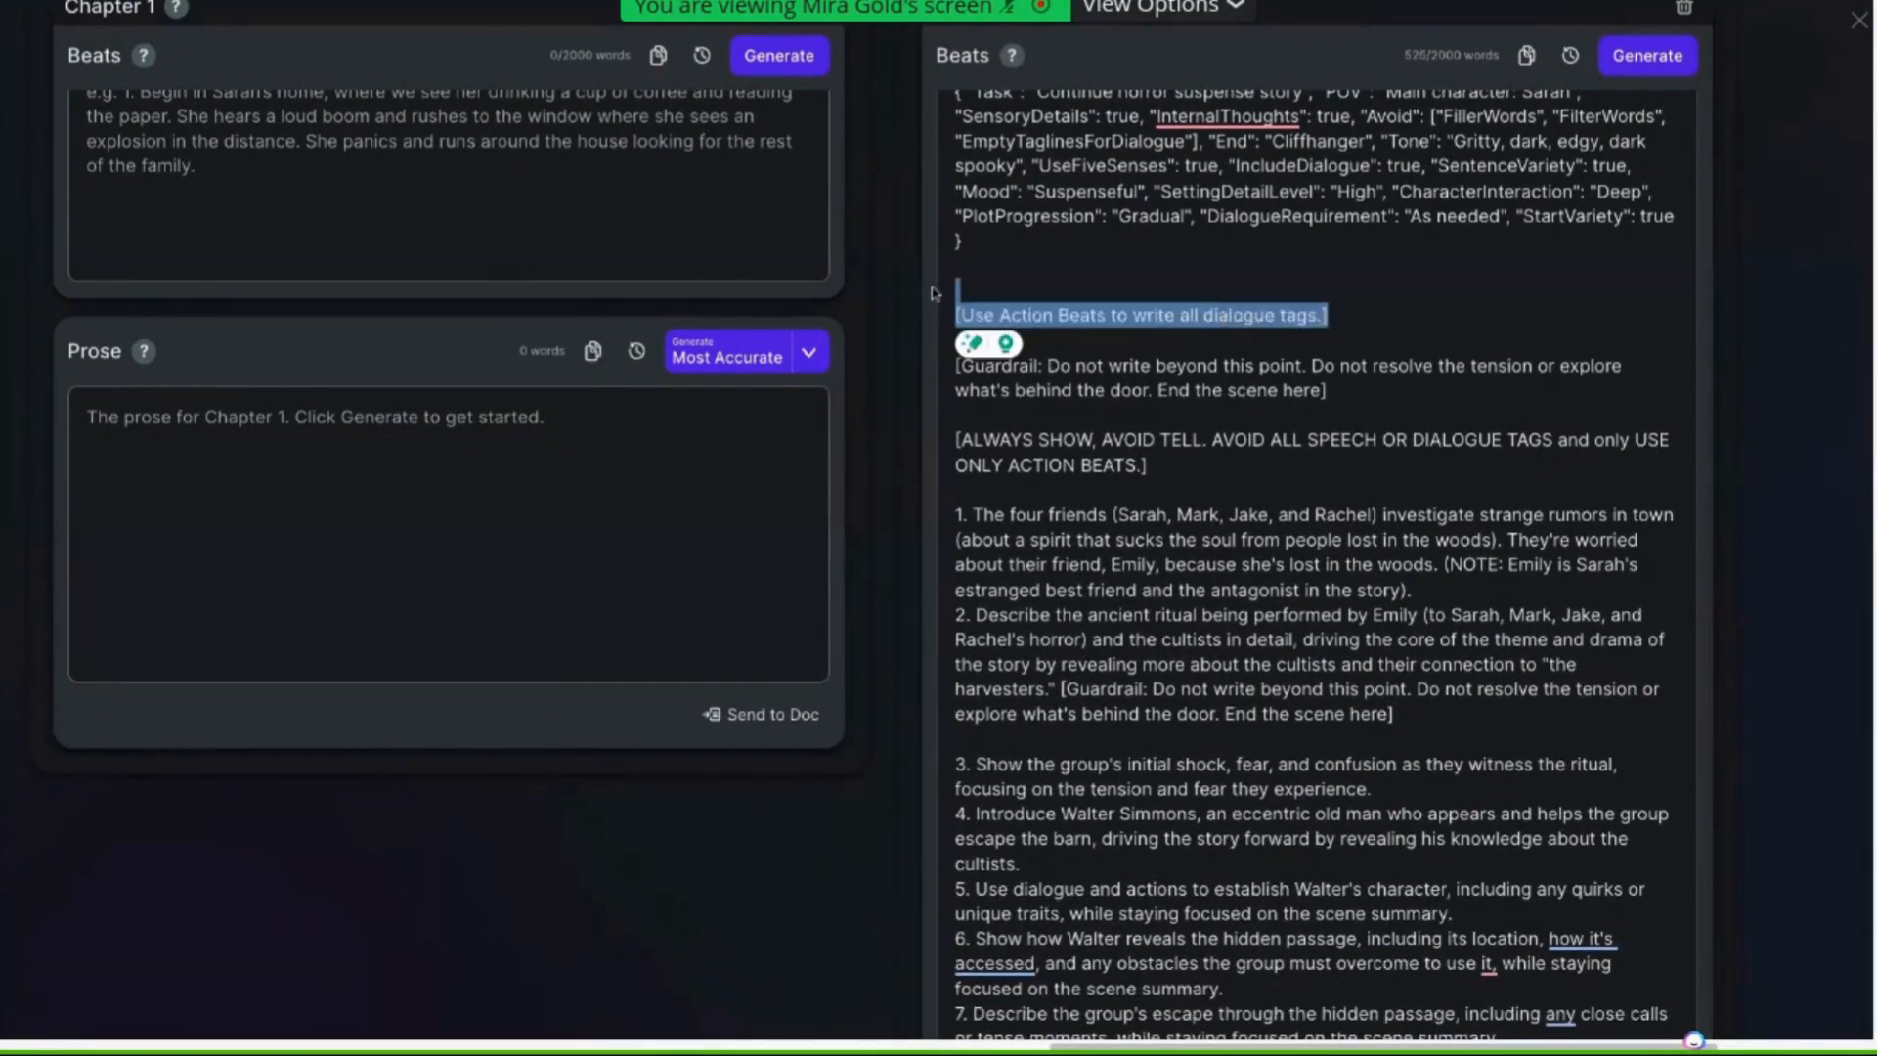
key(BackSpace)
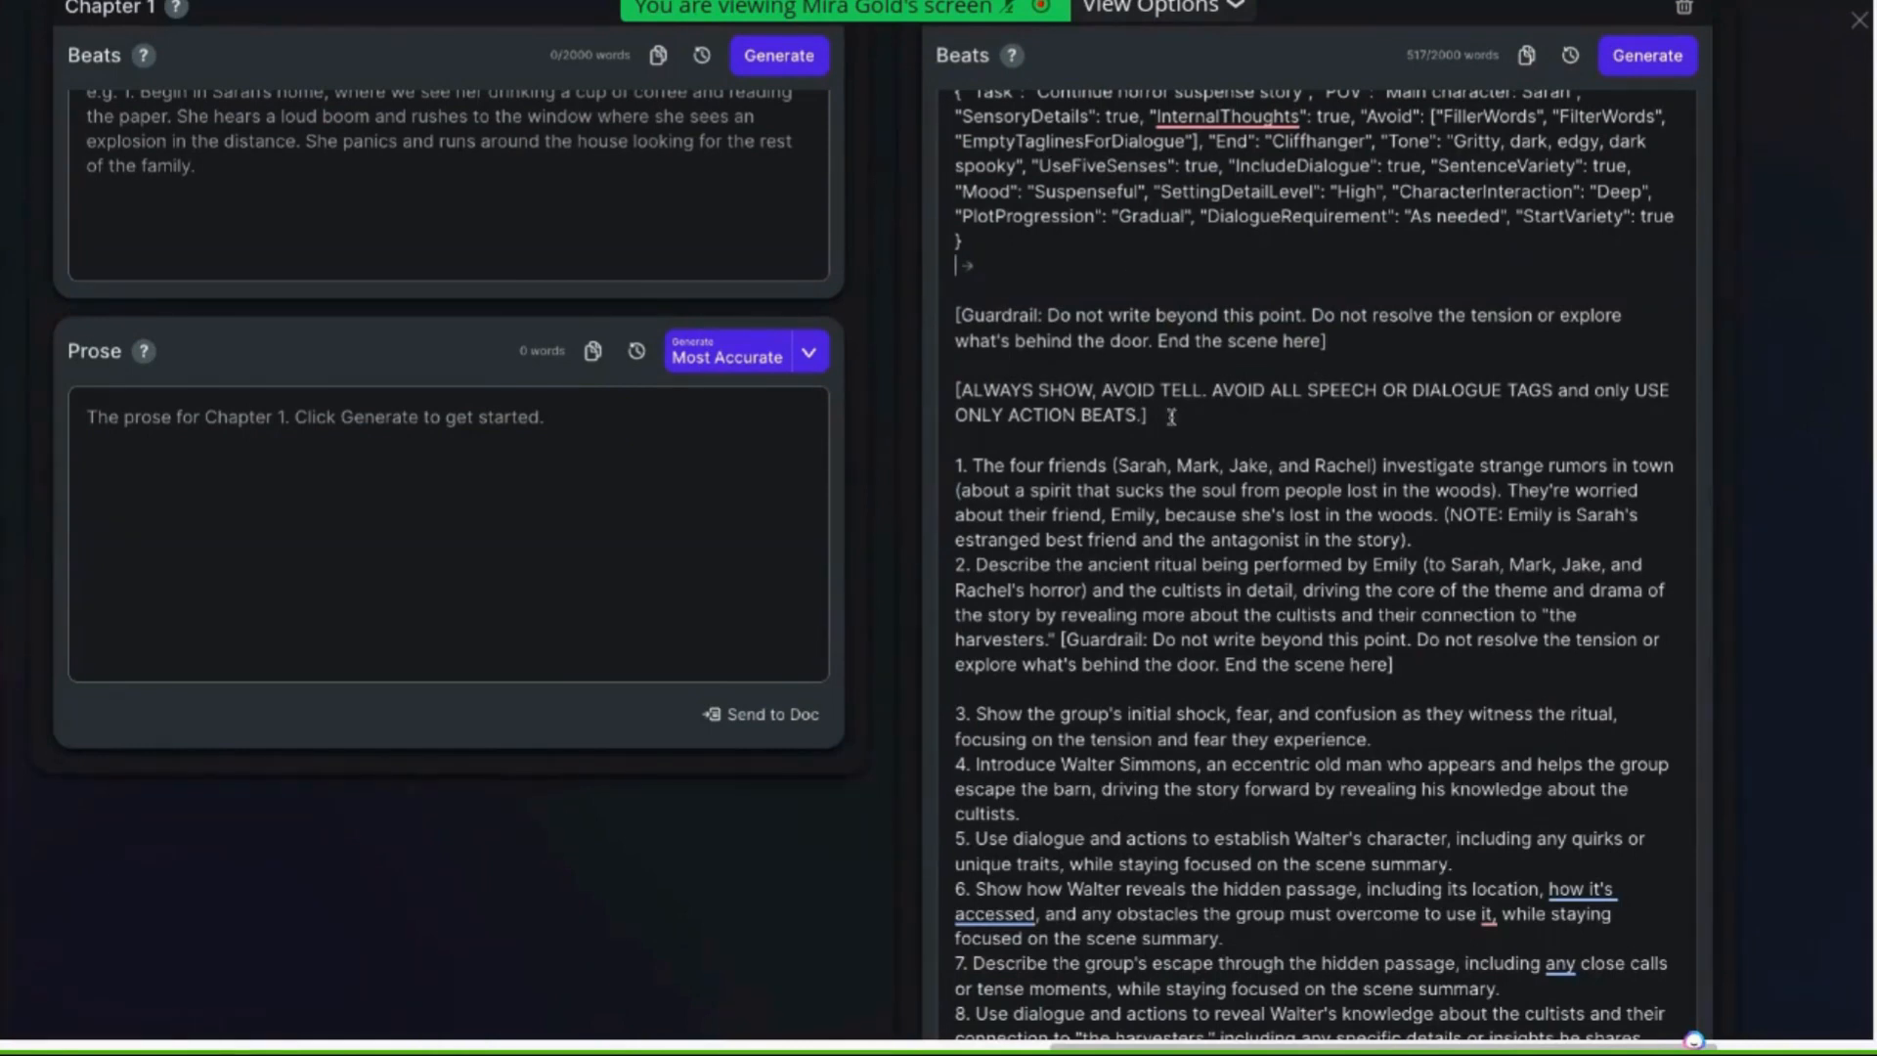
drag(1172, 416, 944, 388)
key(BackSpace)
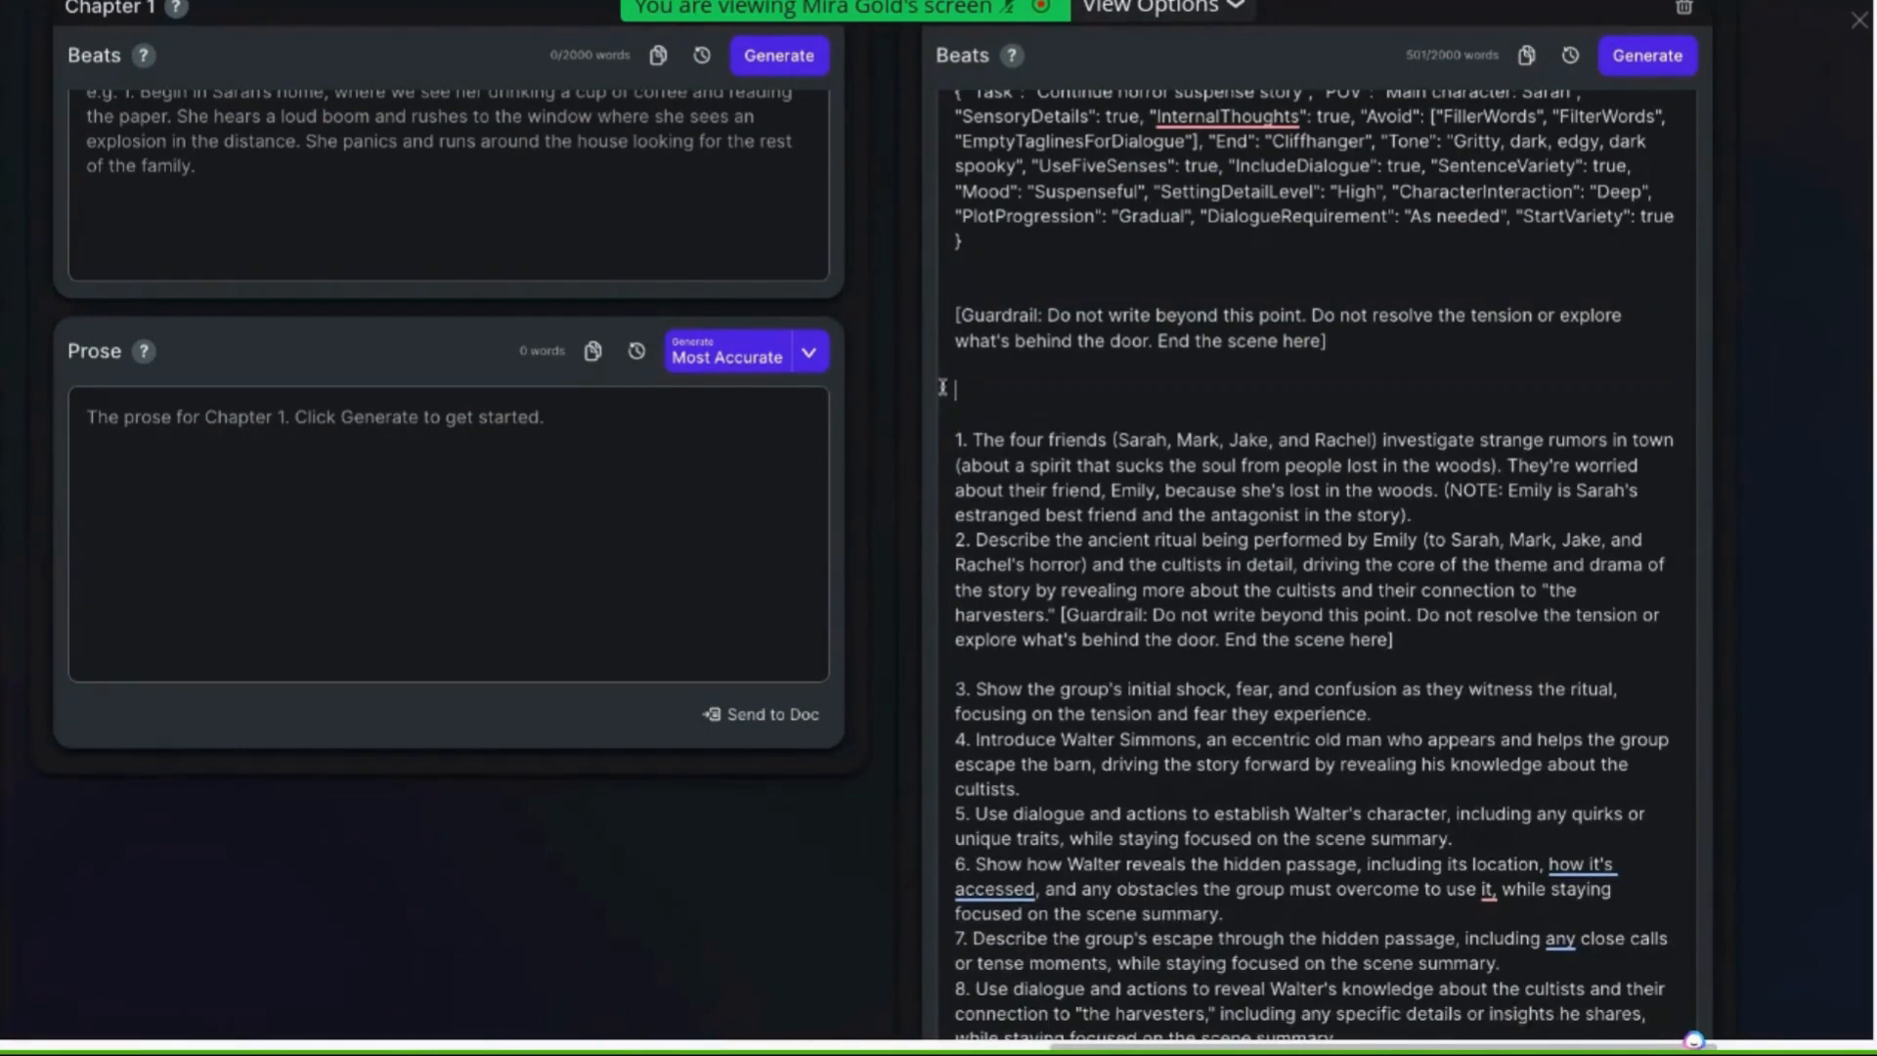
key(BackSpace)
key(BackSpace)
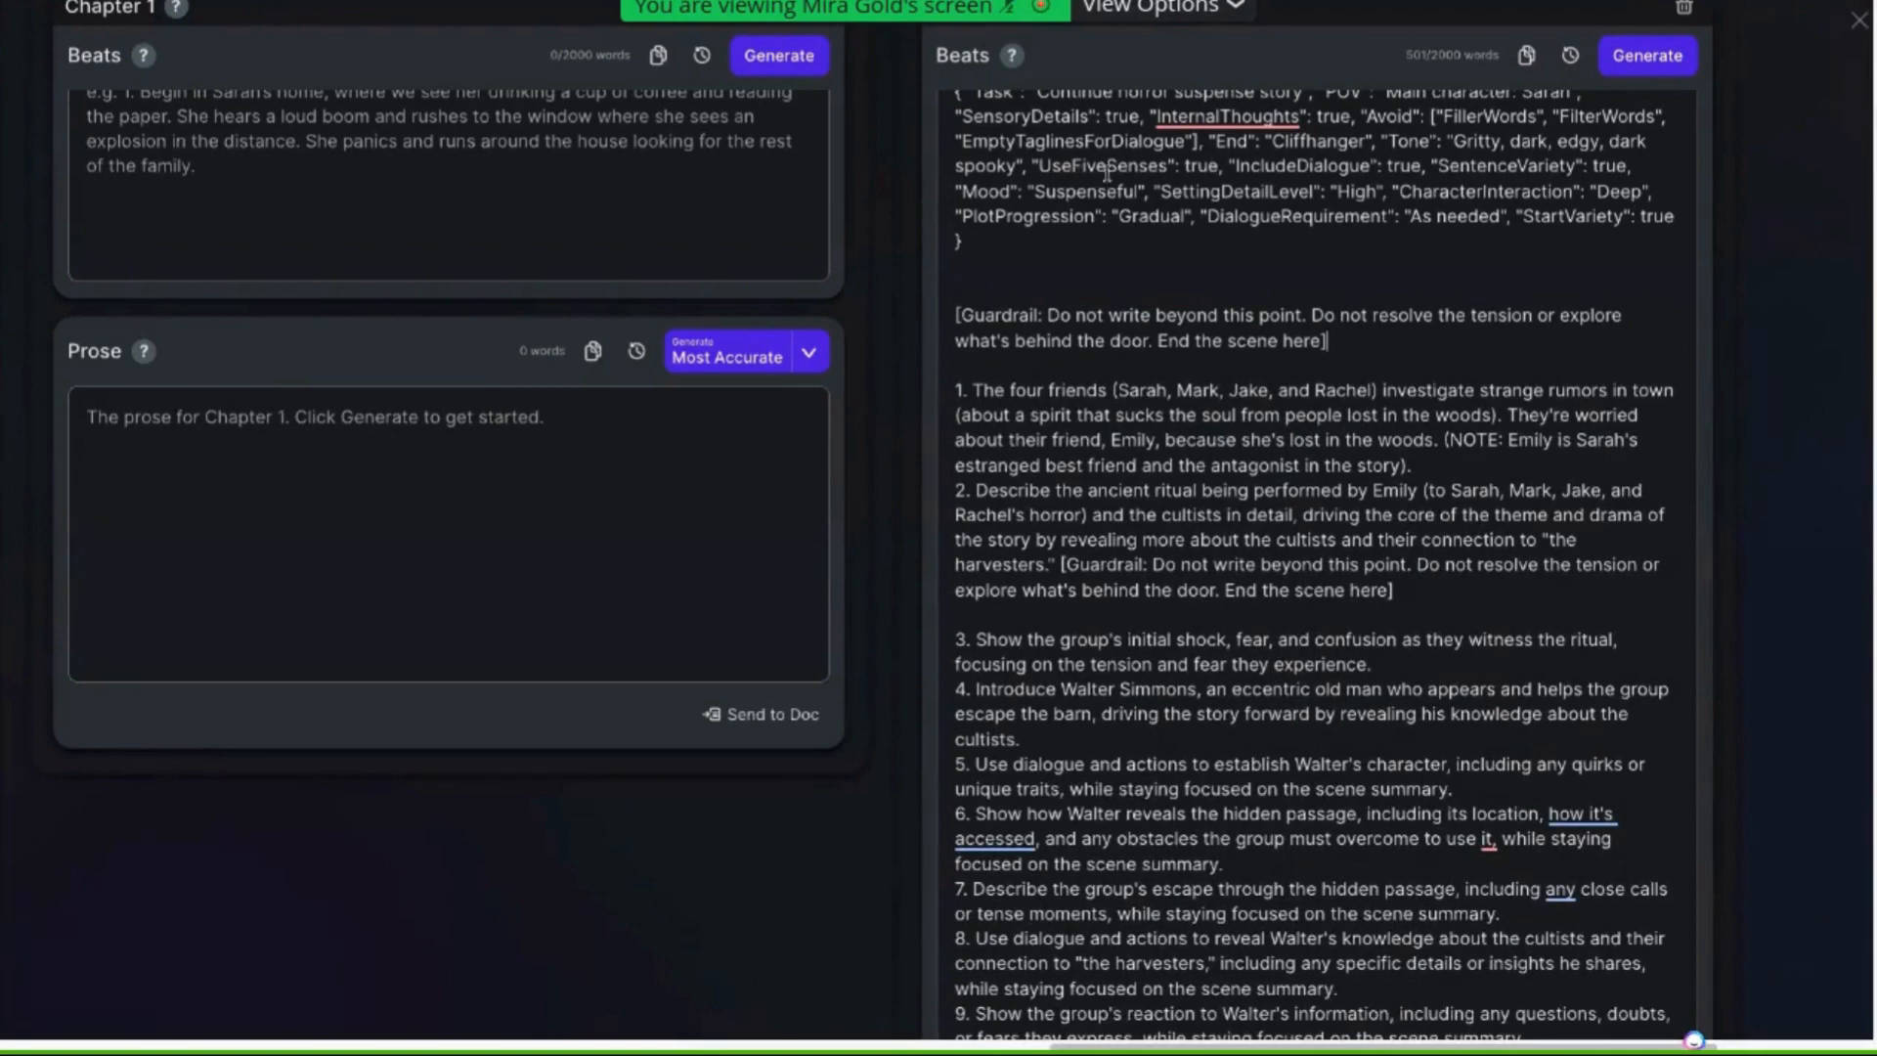
click(1008, 276)
key(BackSpace)
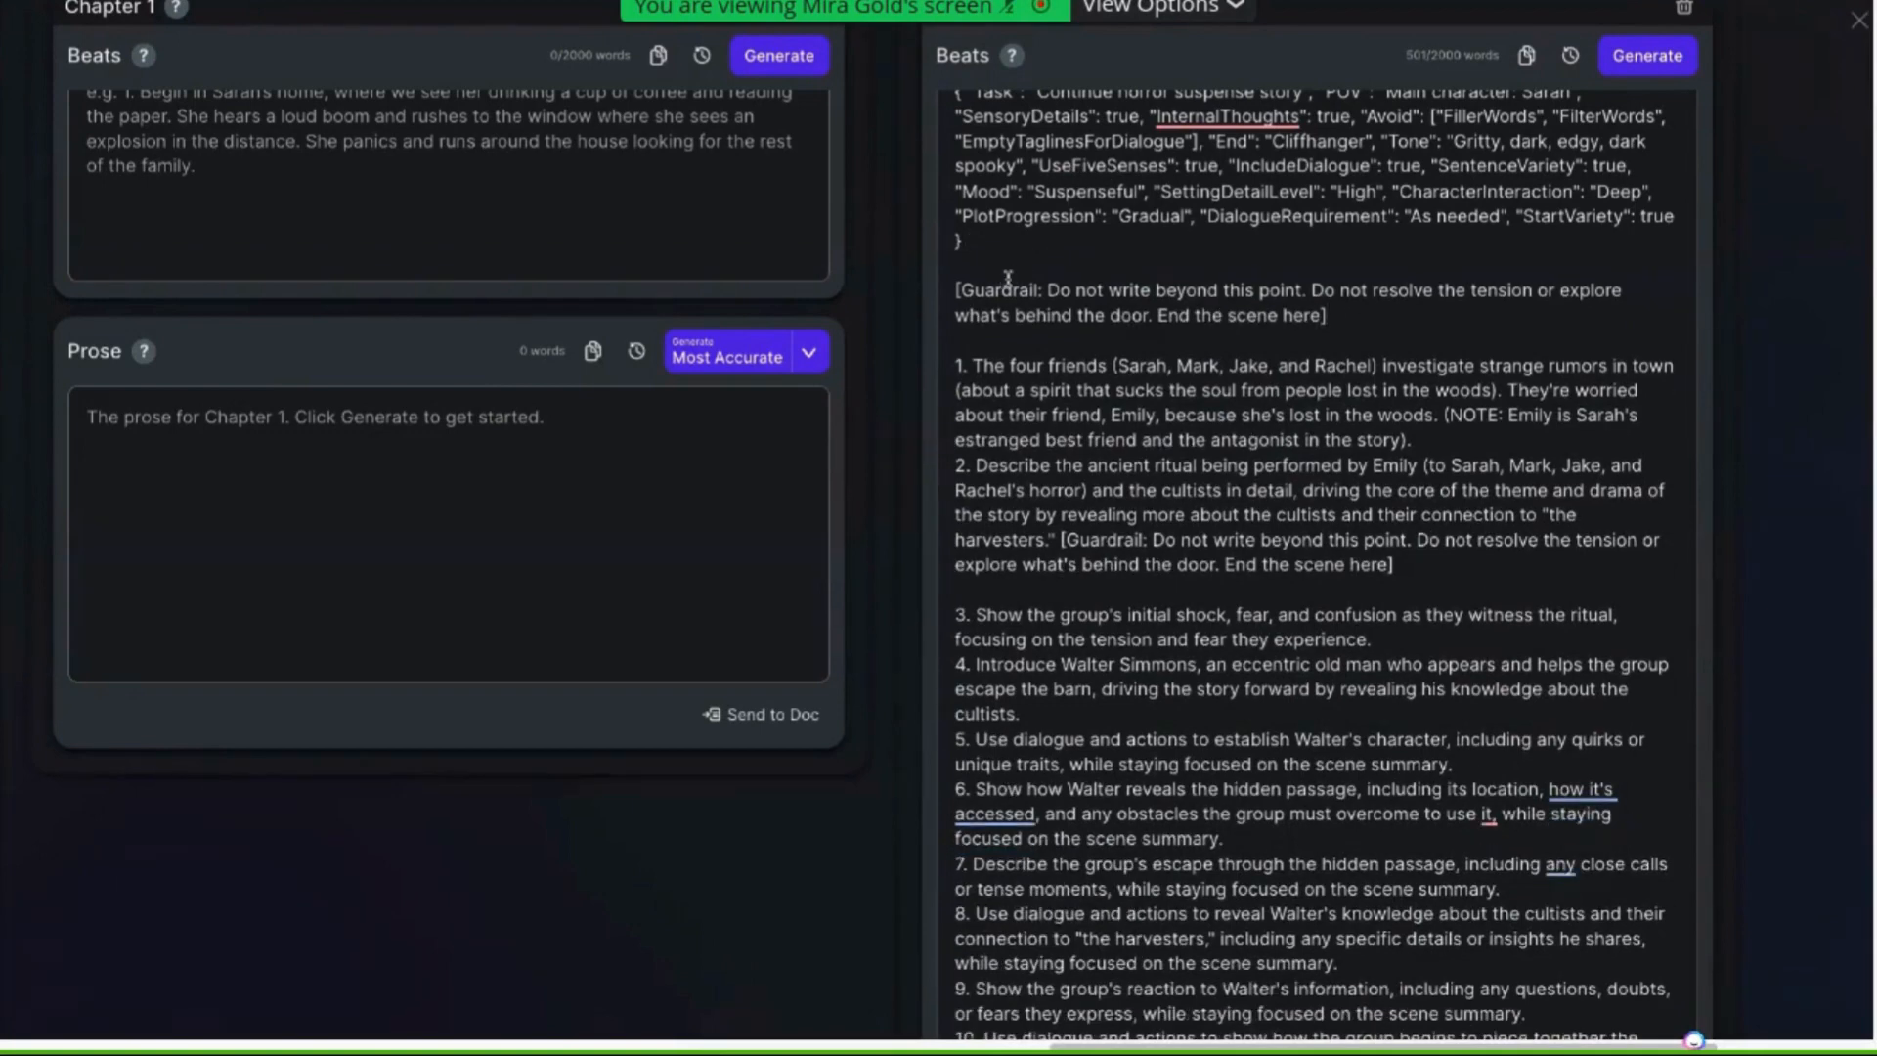
Reinsert the beat 1 & beat 2 guardrail below the general guardrail, leaving a blank line before beat 1
click(1034, 332)
key(Return)
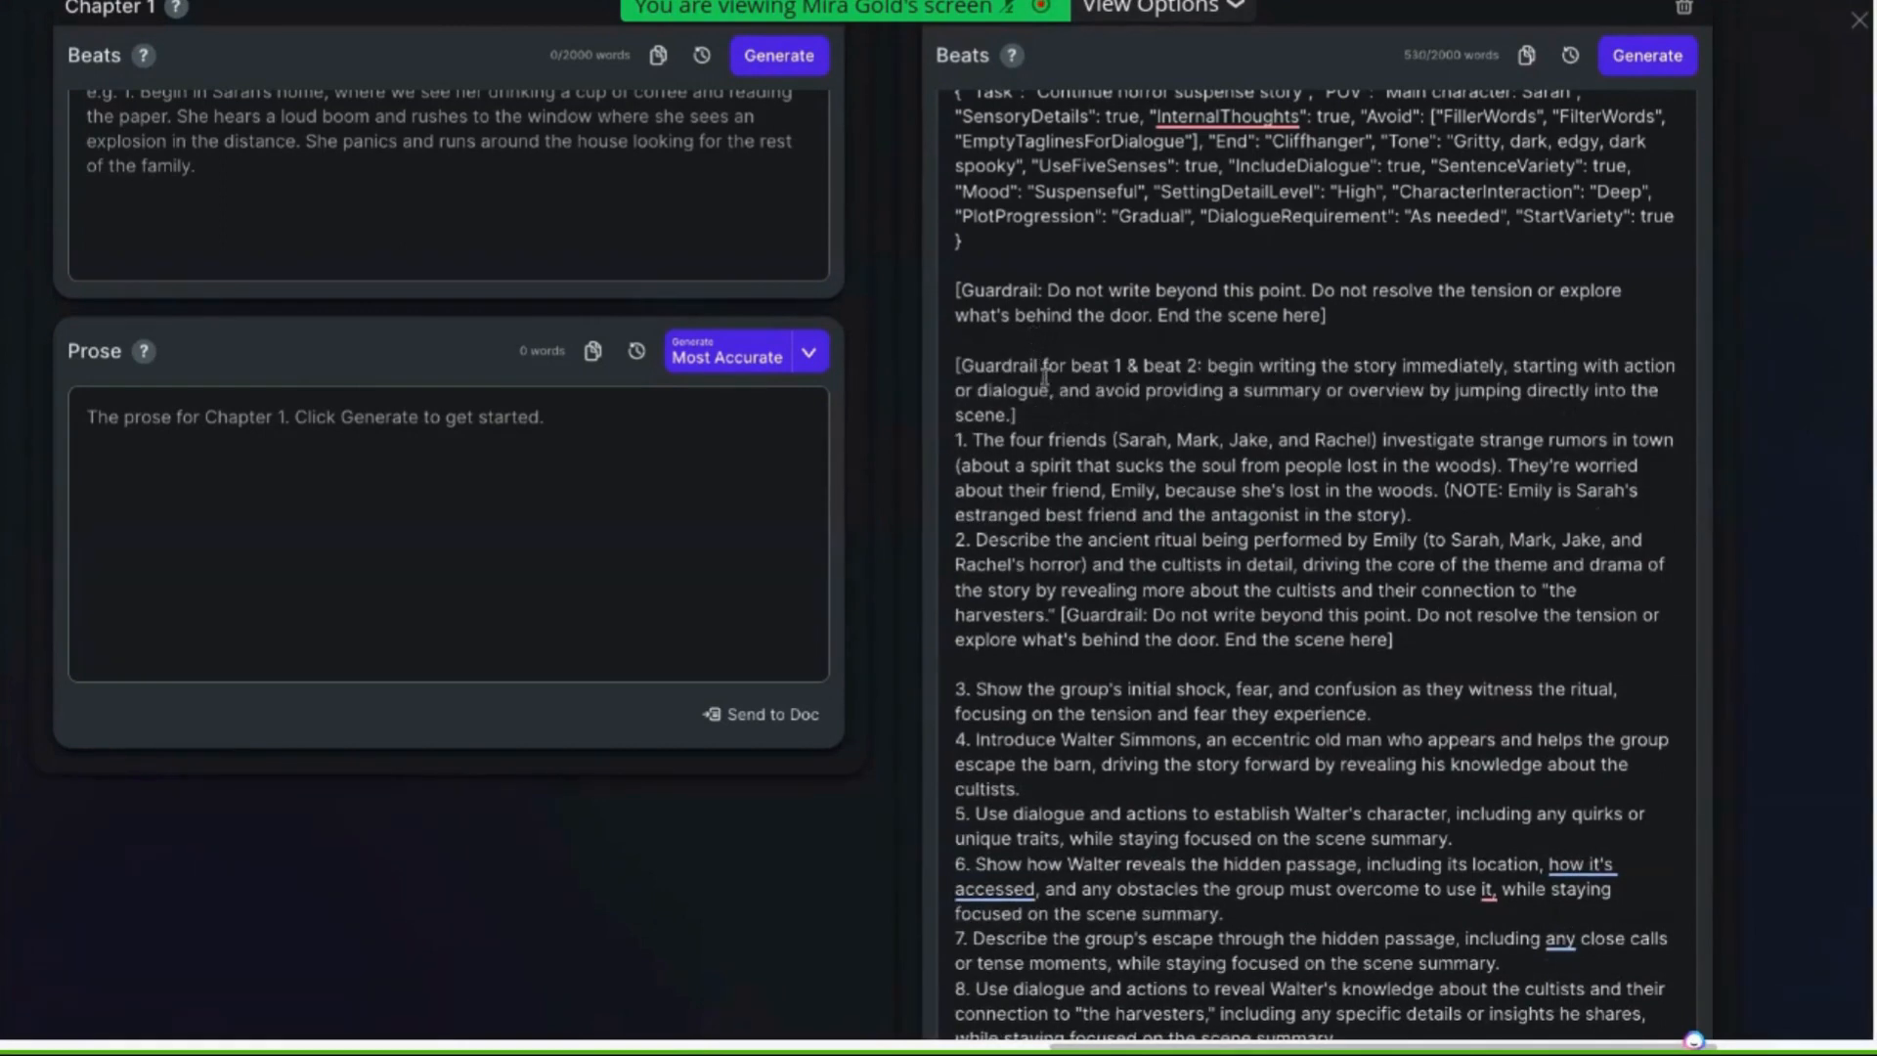
key(Return)
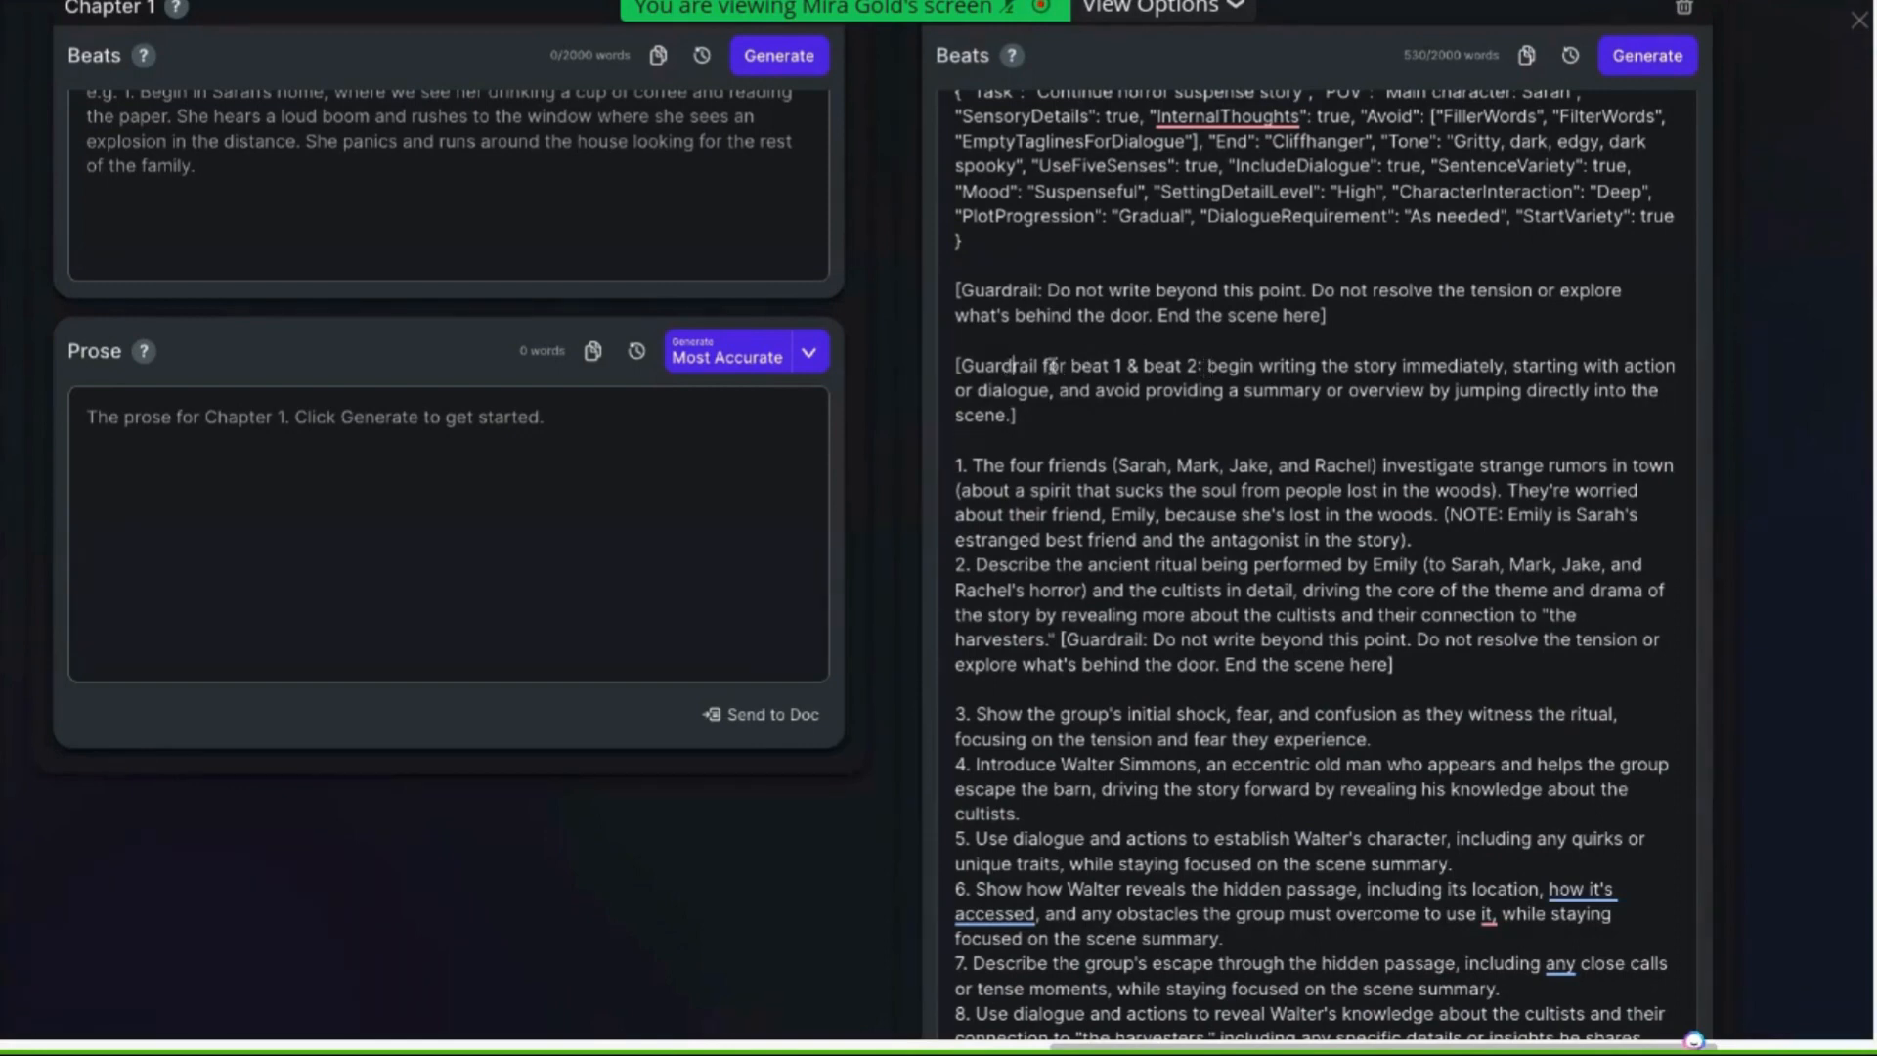
drag(1013, 367, 1414, 412)
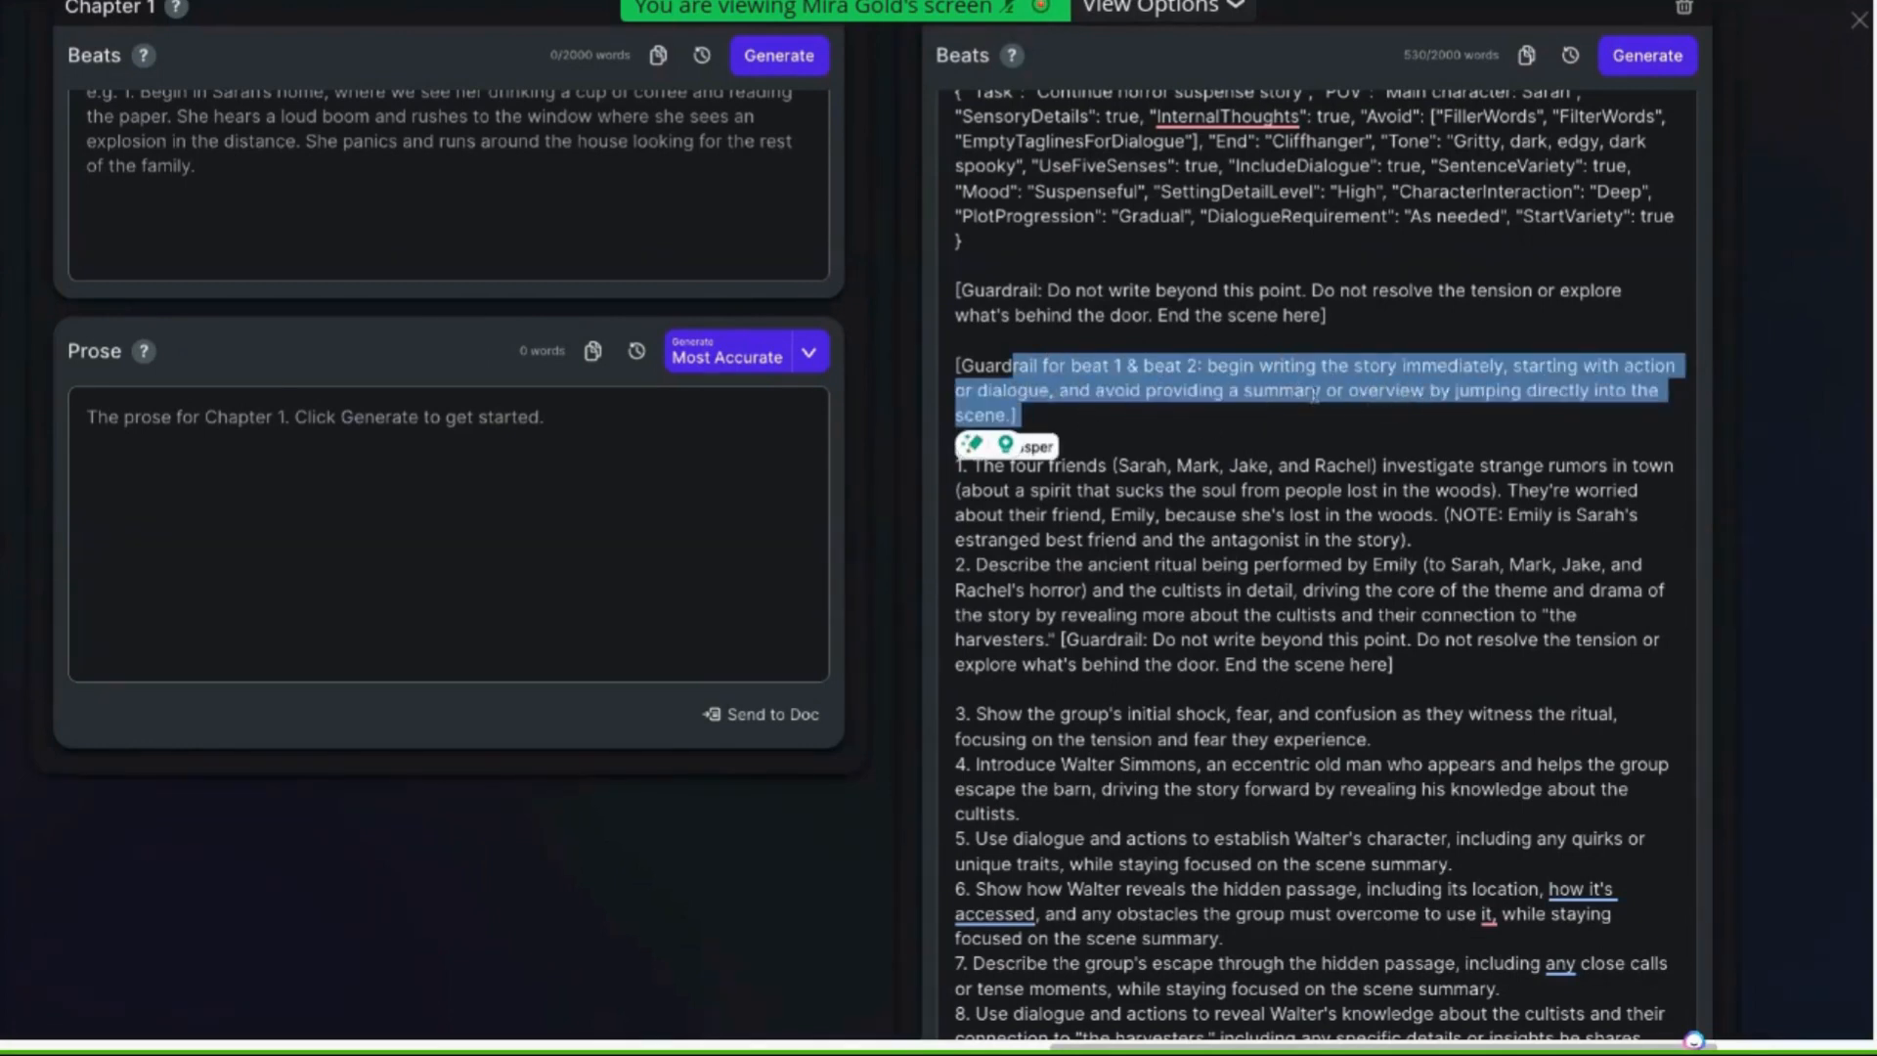
click(1487, 662)
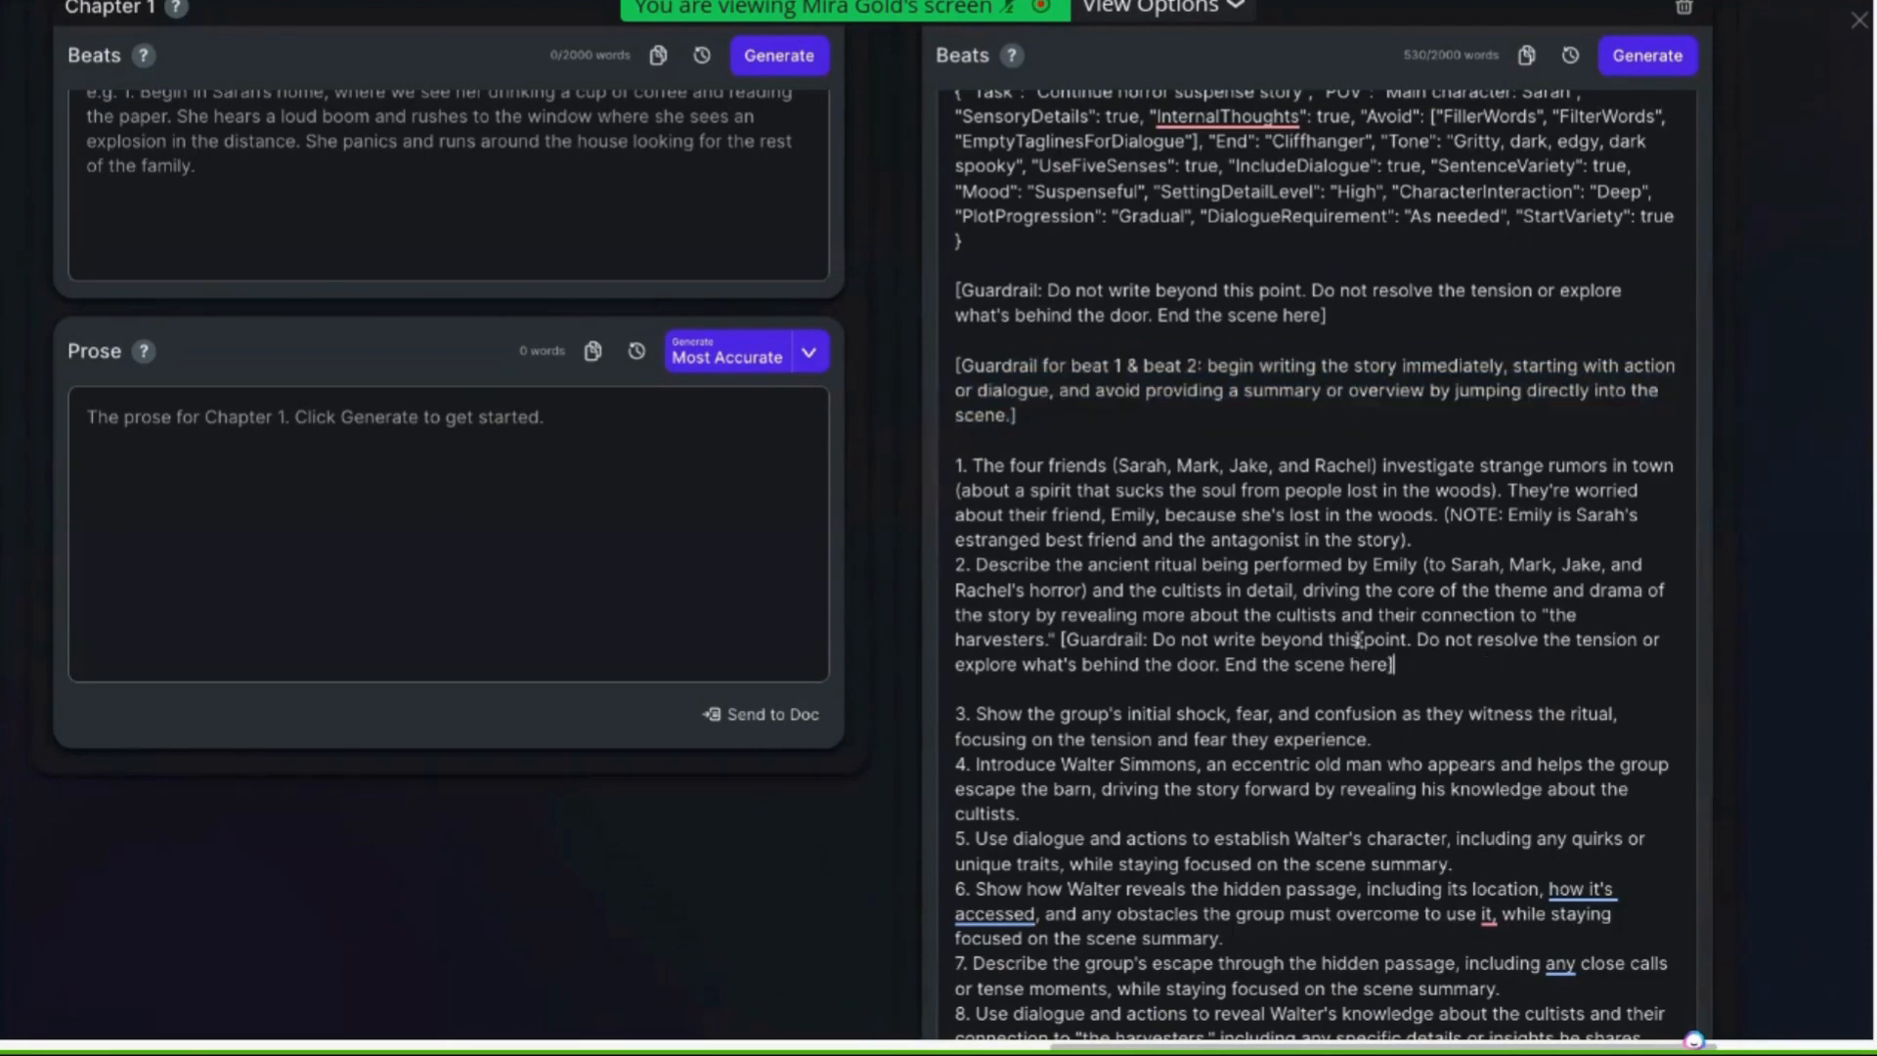
In beat 2's guardrail, change "Do not write beyond this point" to "Avoid writing beyond this point"
drag(1062, 640, 1400, 674)
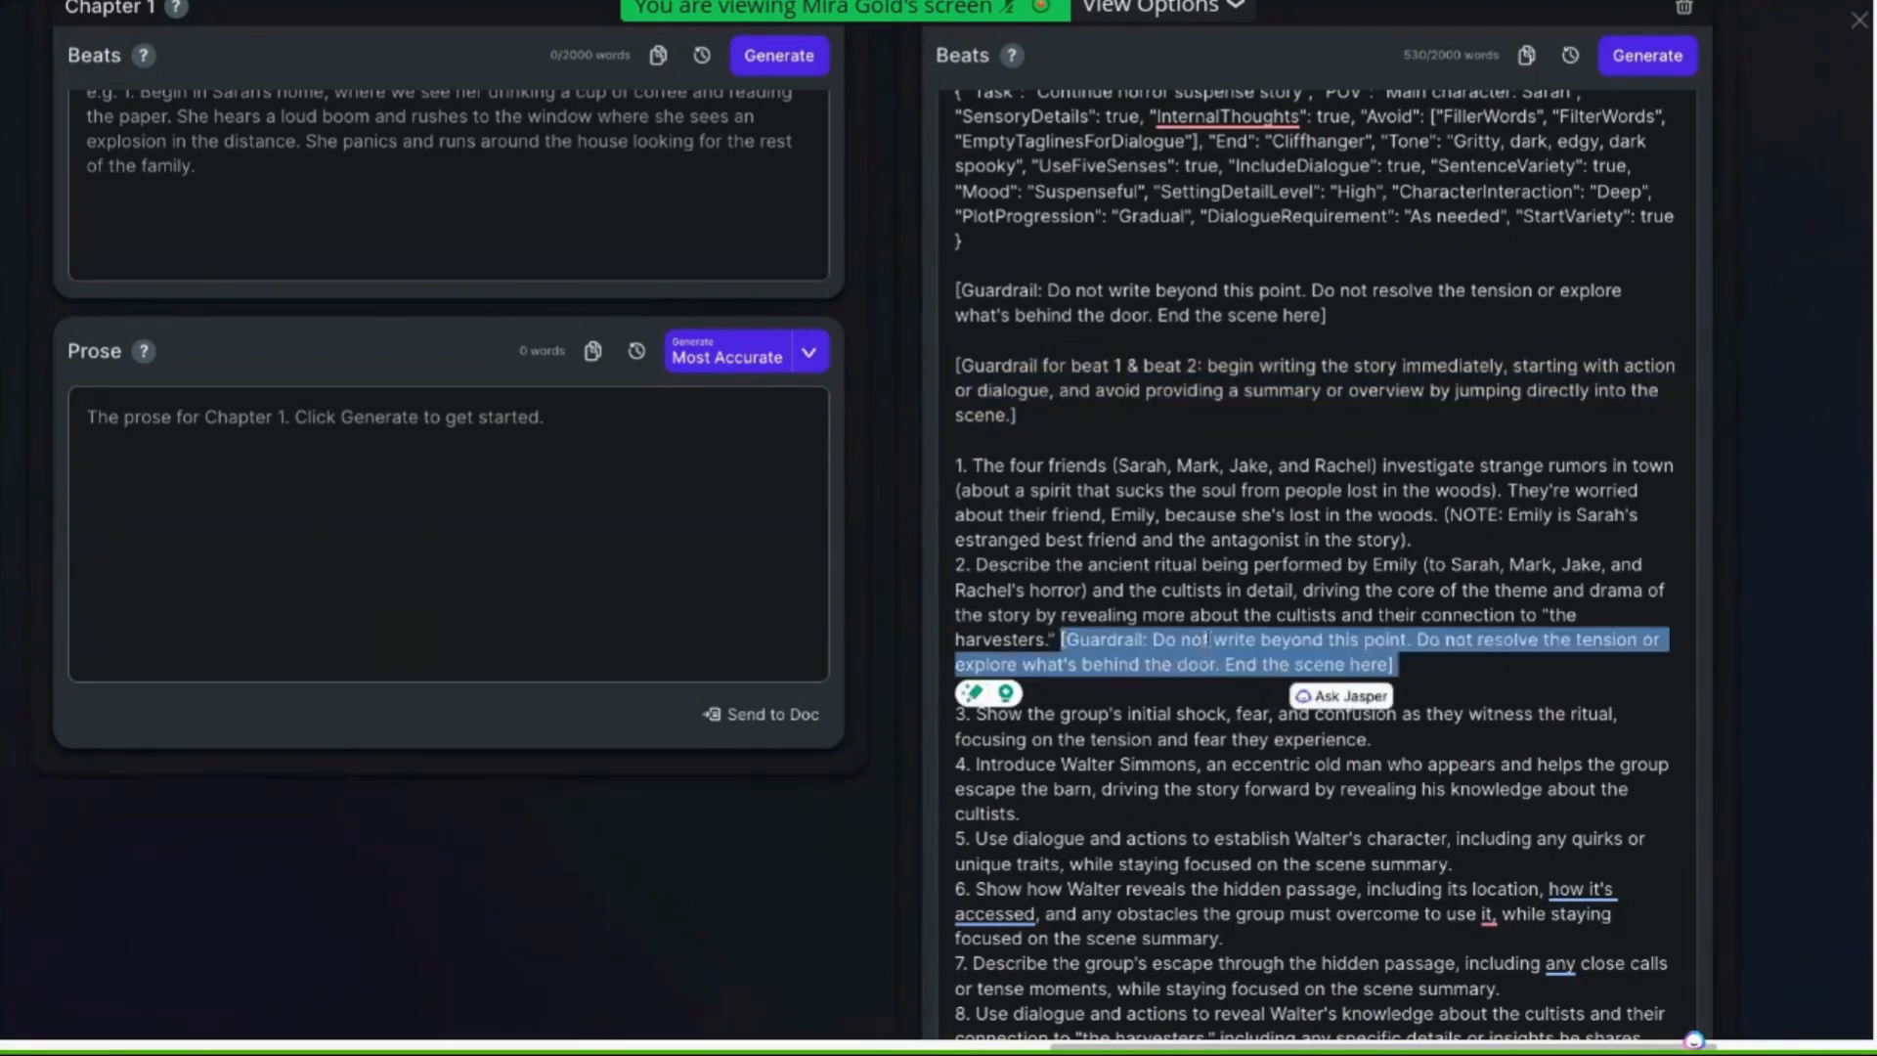
drag(1209, 641, 1154, 635)
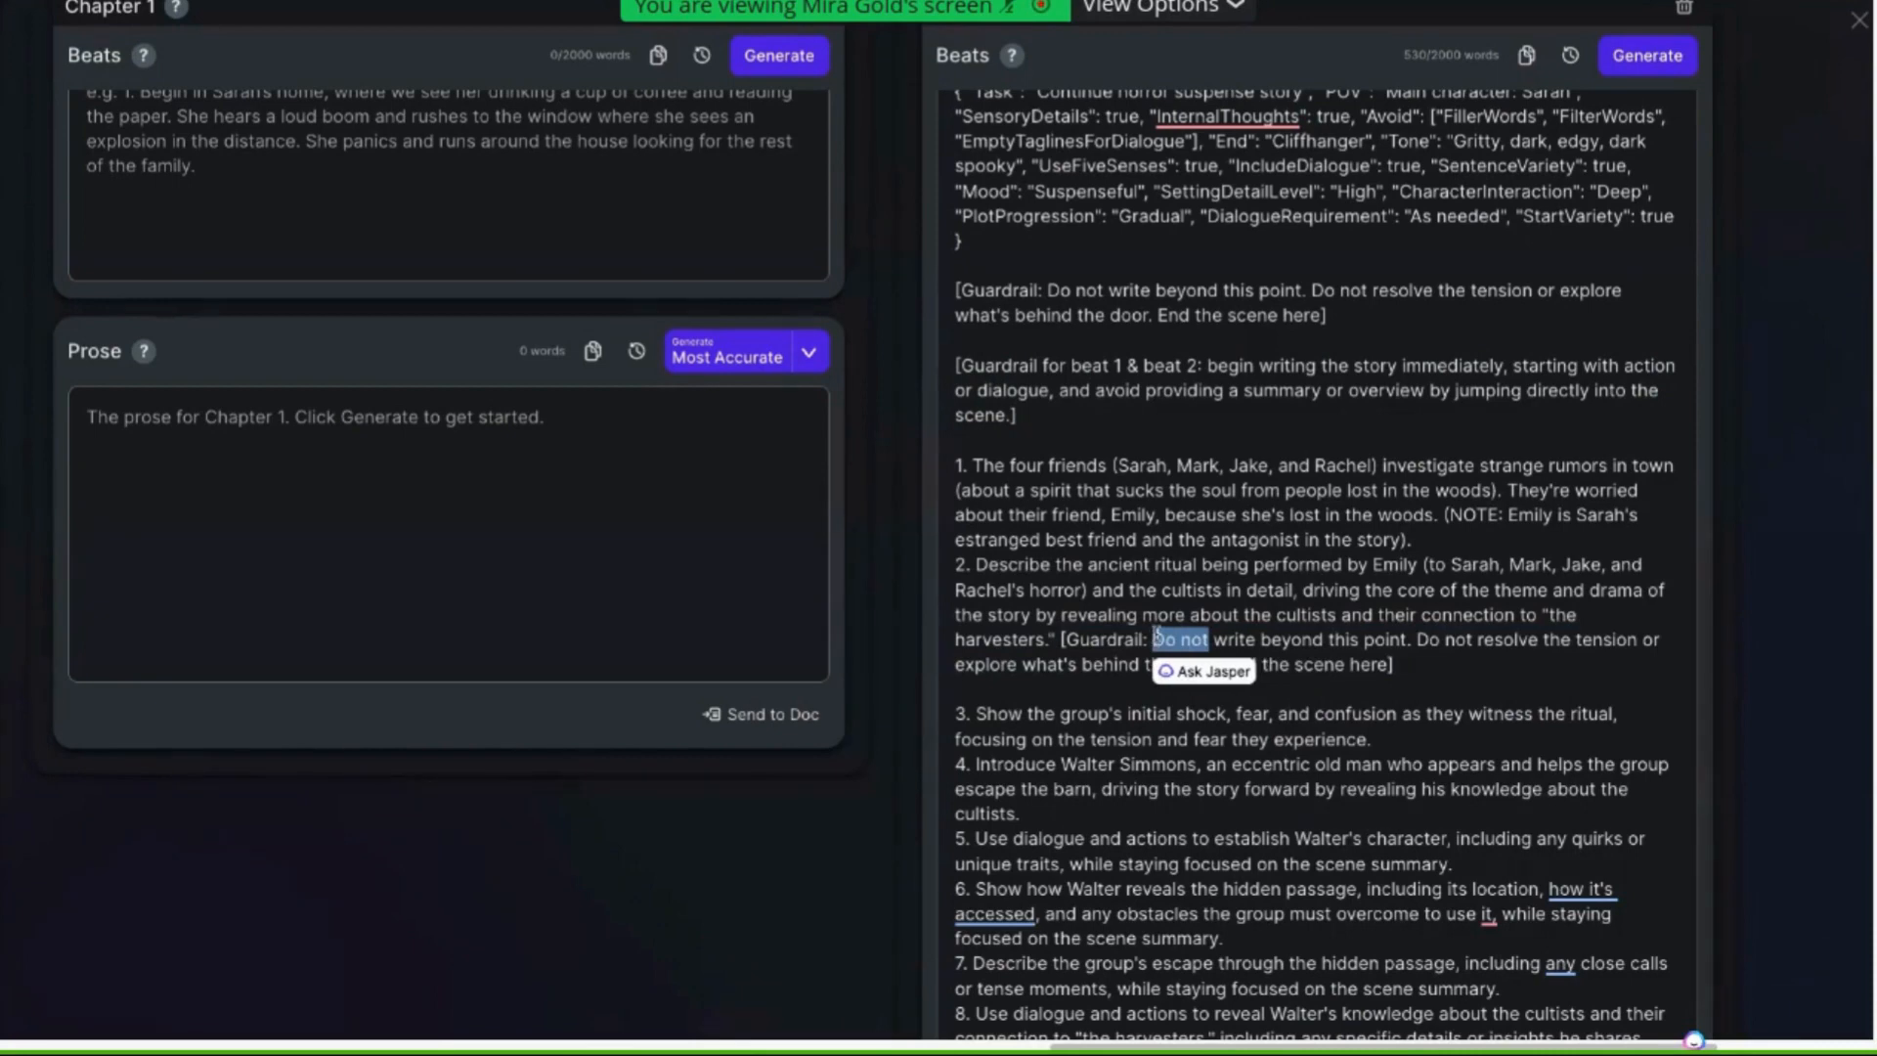
text(Avoid)
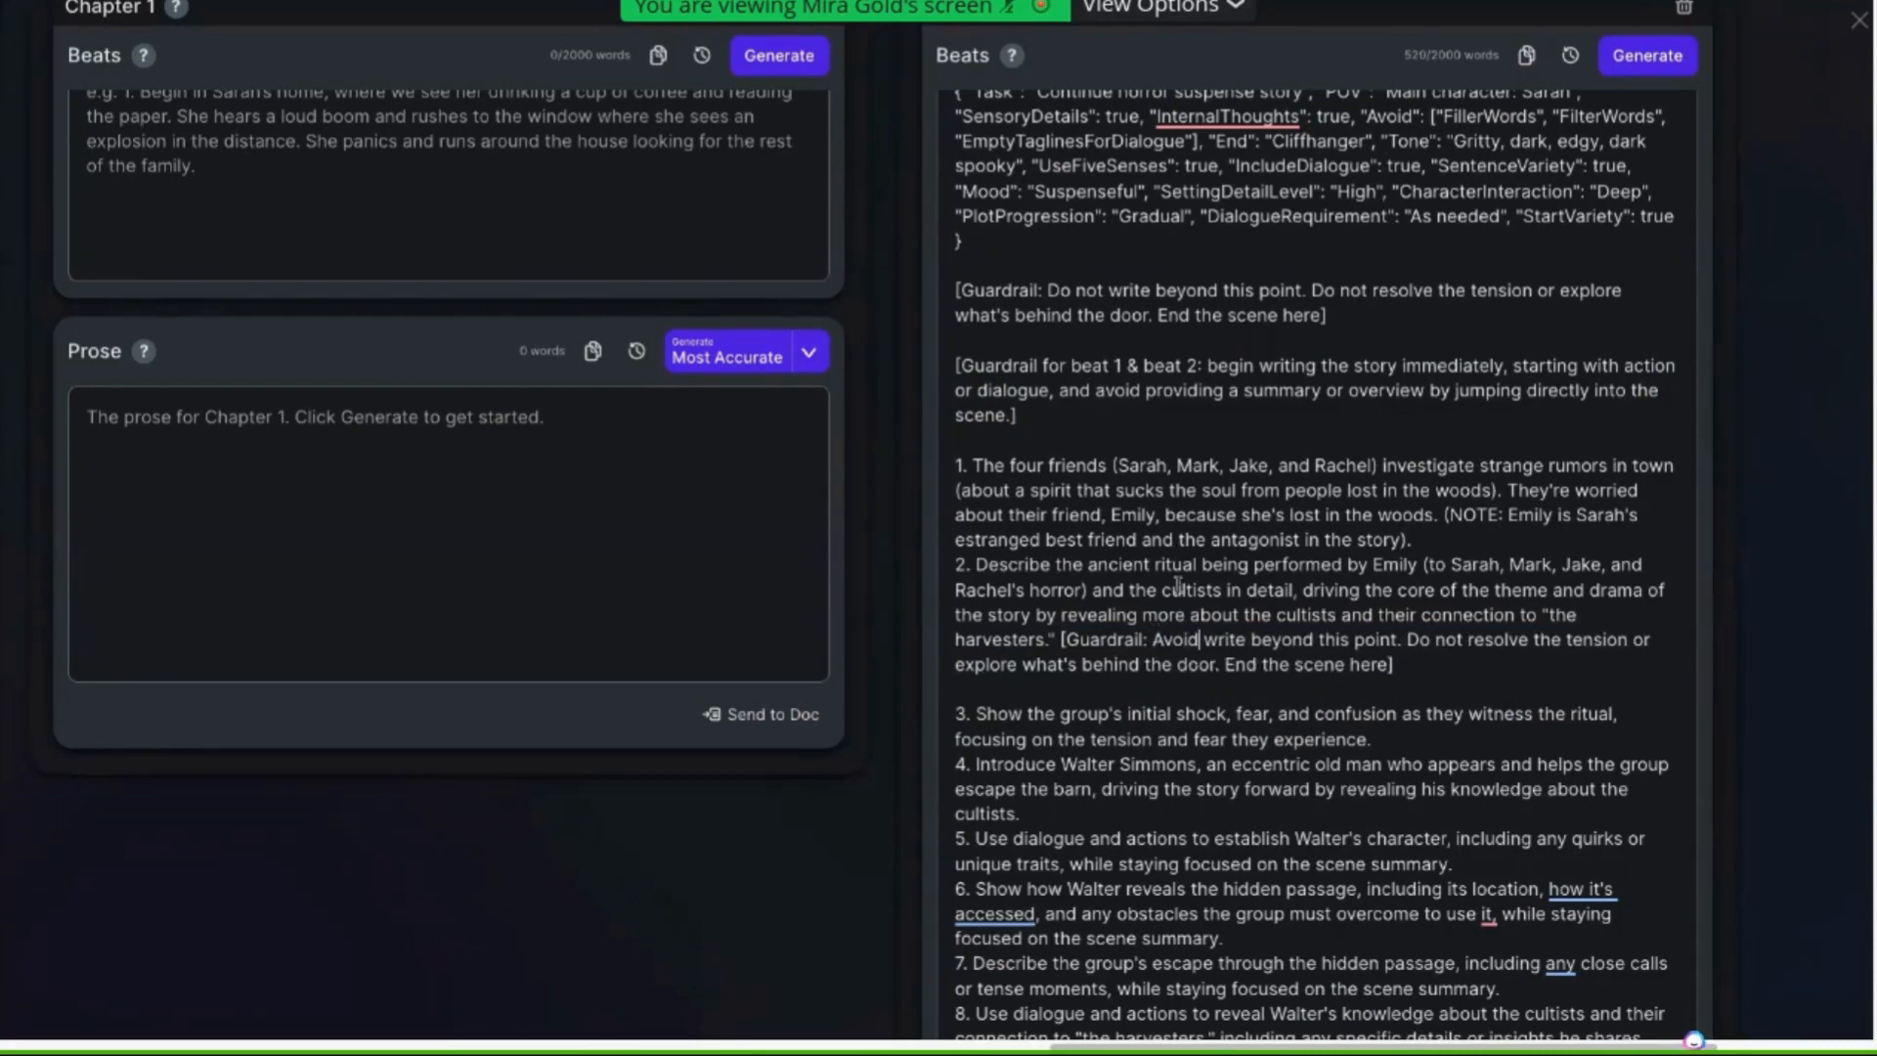
click(1242, 637)
key(BackSpace)
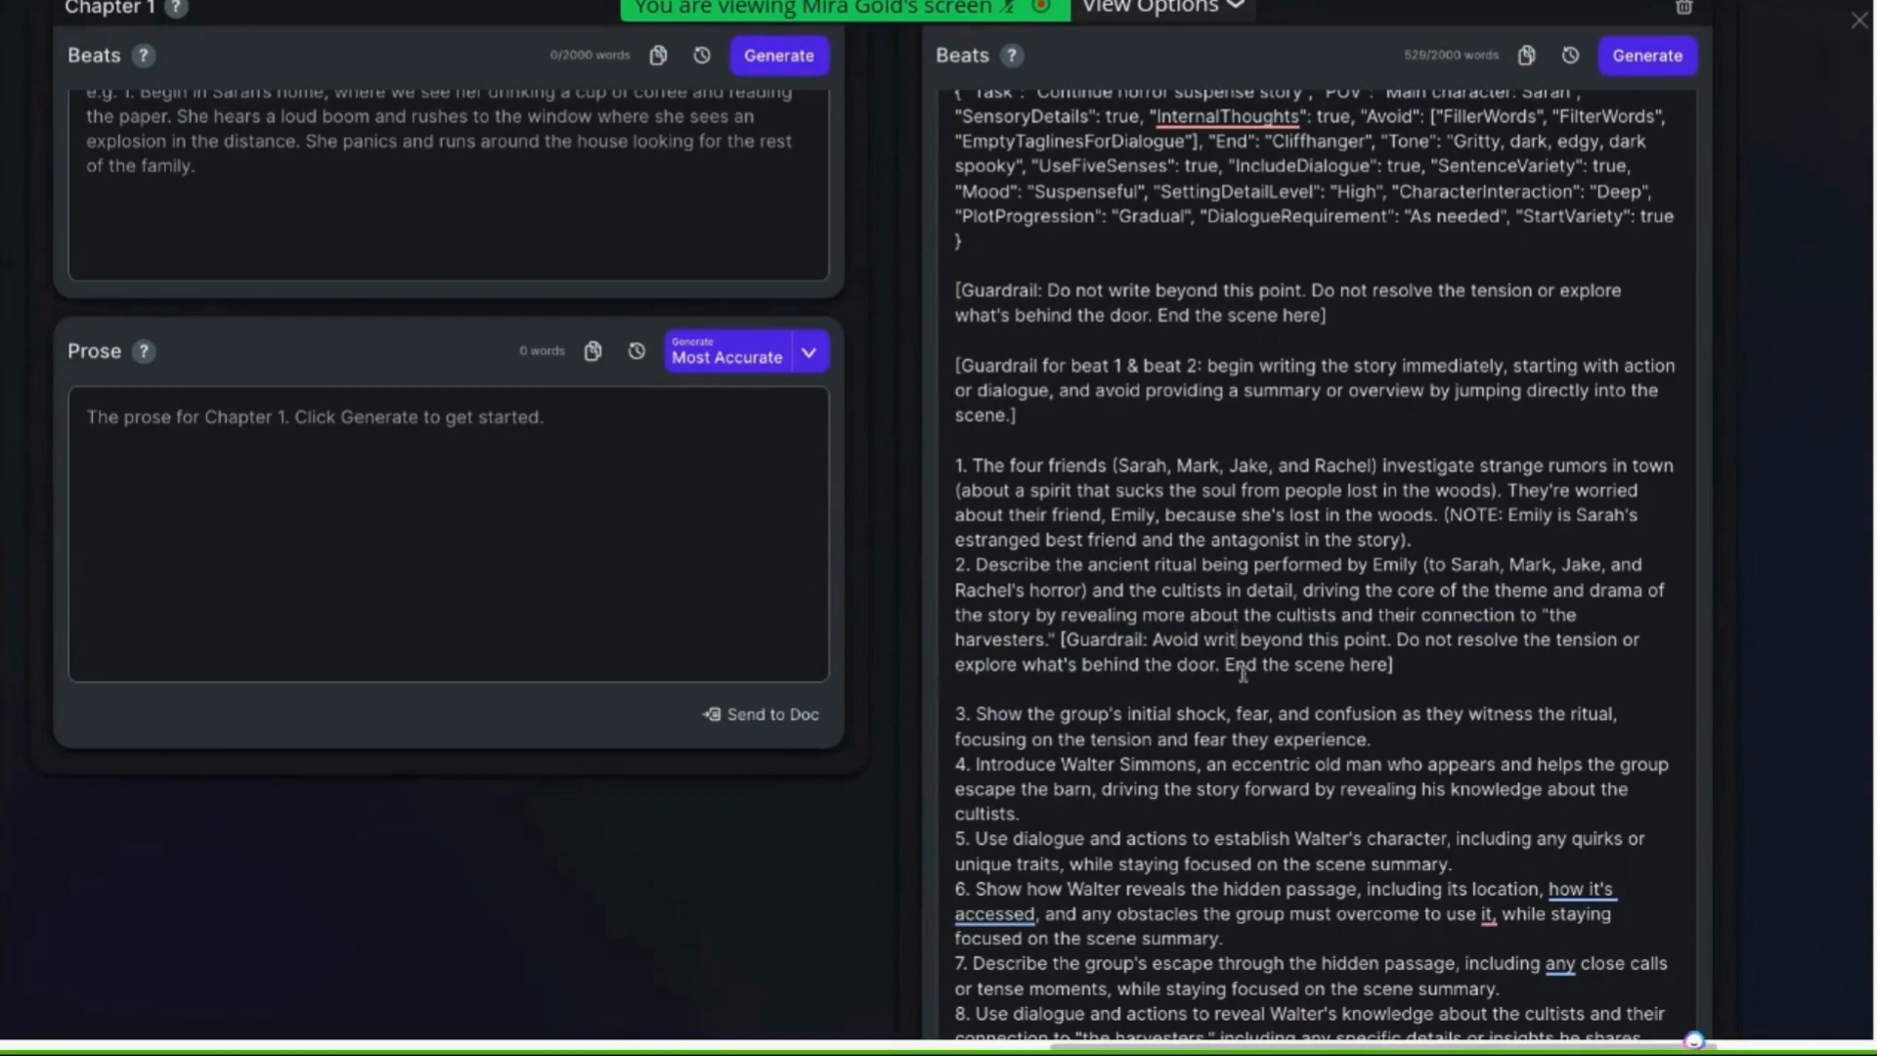
text(ing)
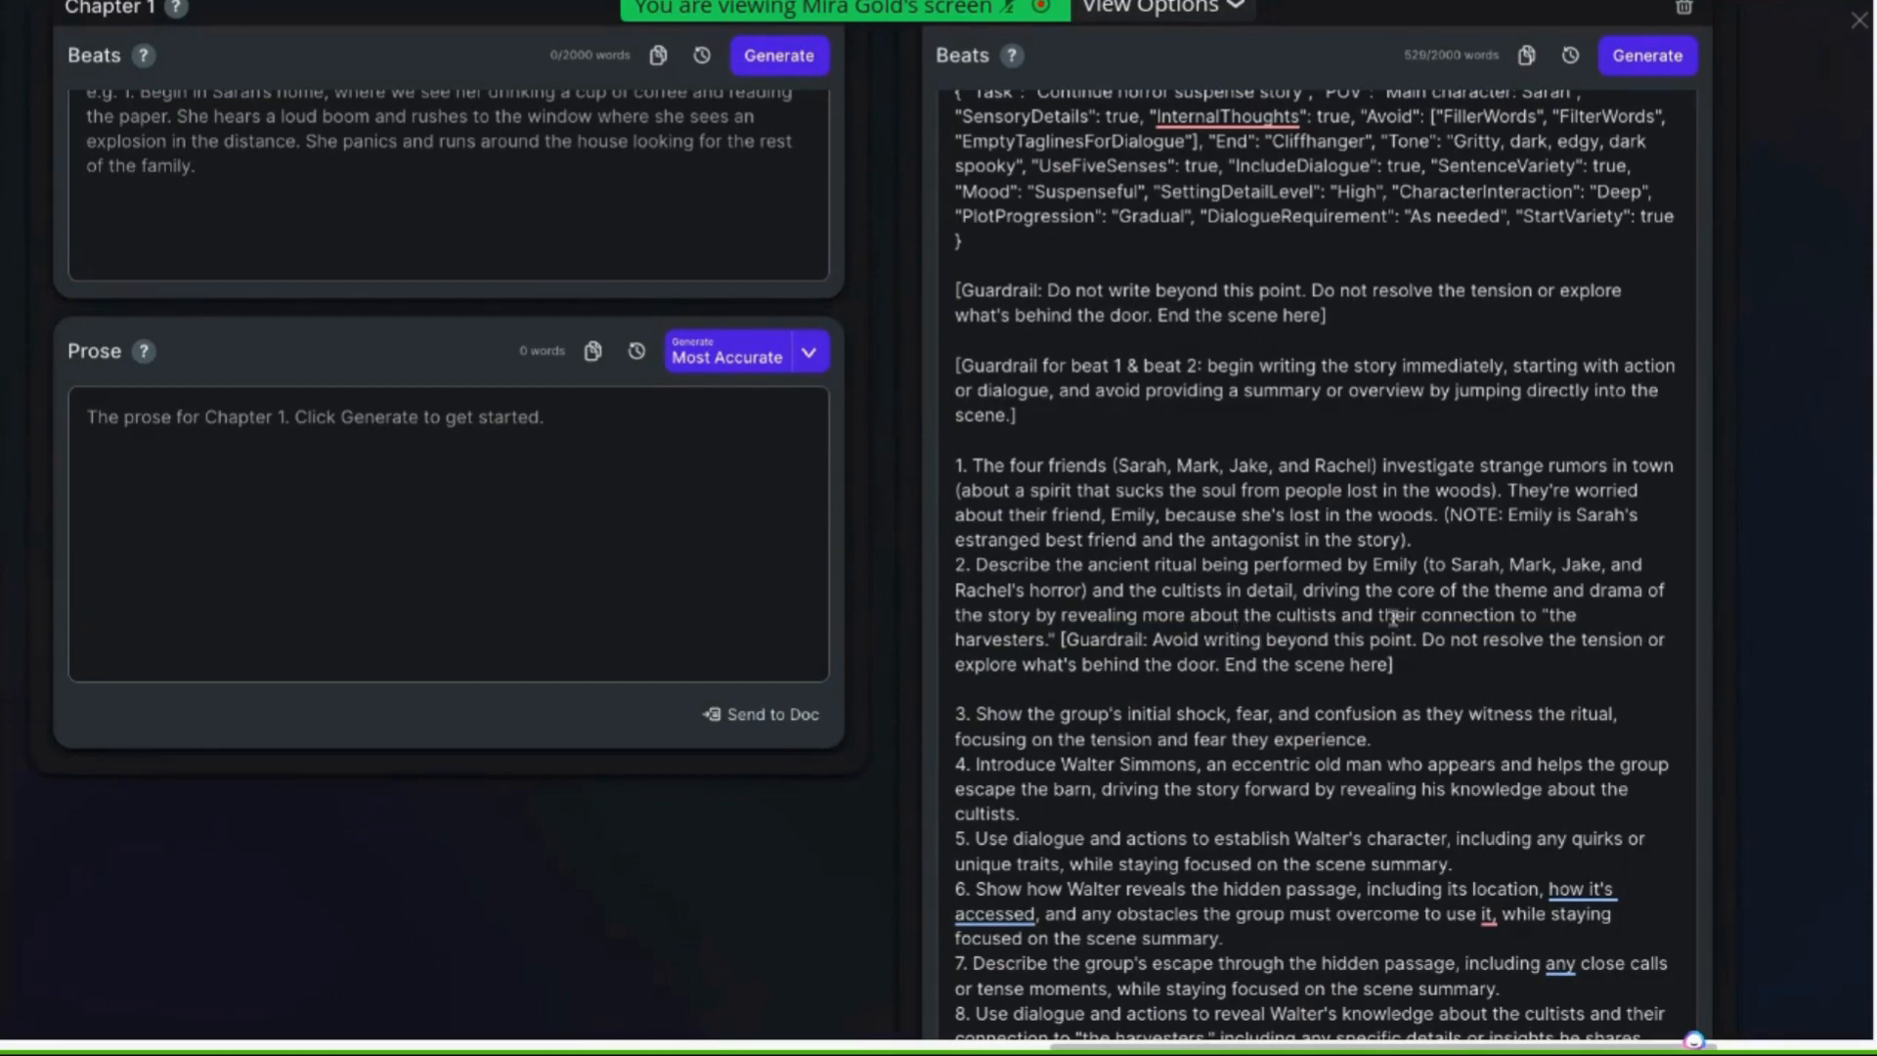
Reword the rest of beat 2's guardrail to "Avoid resolving the tension or exploring what's behind the door. End the scene HERE!!"
drag(1482, 641, 1425, 640)
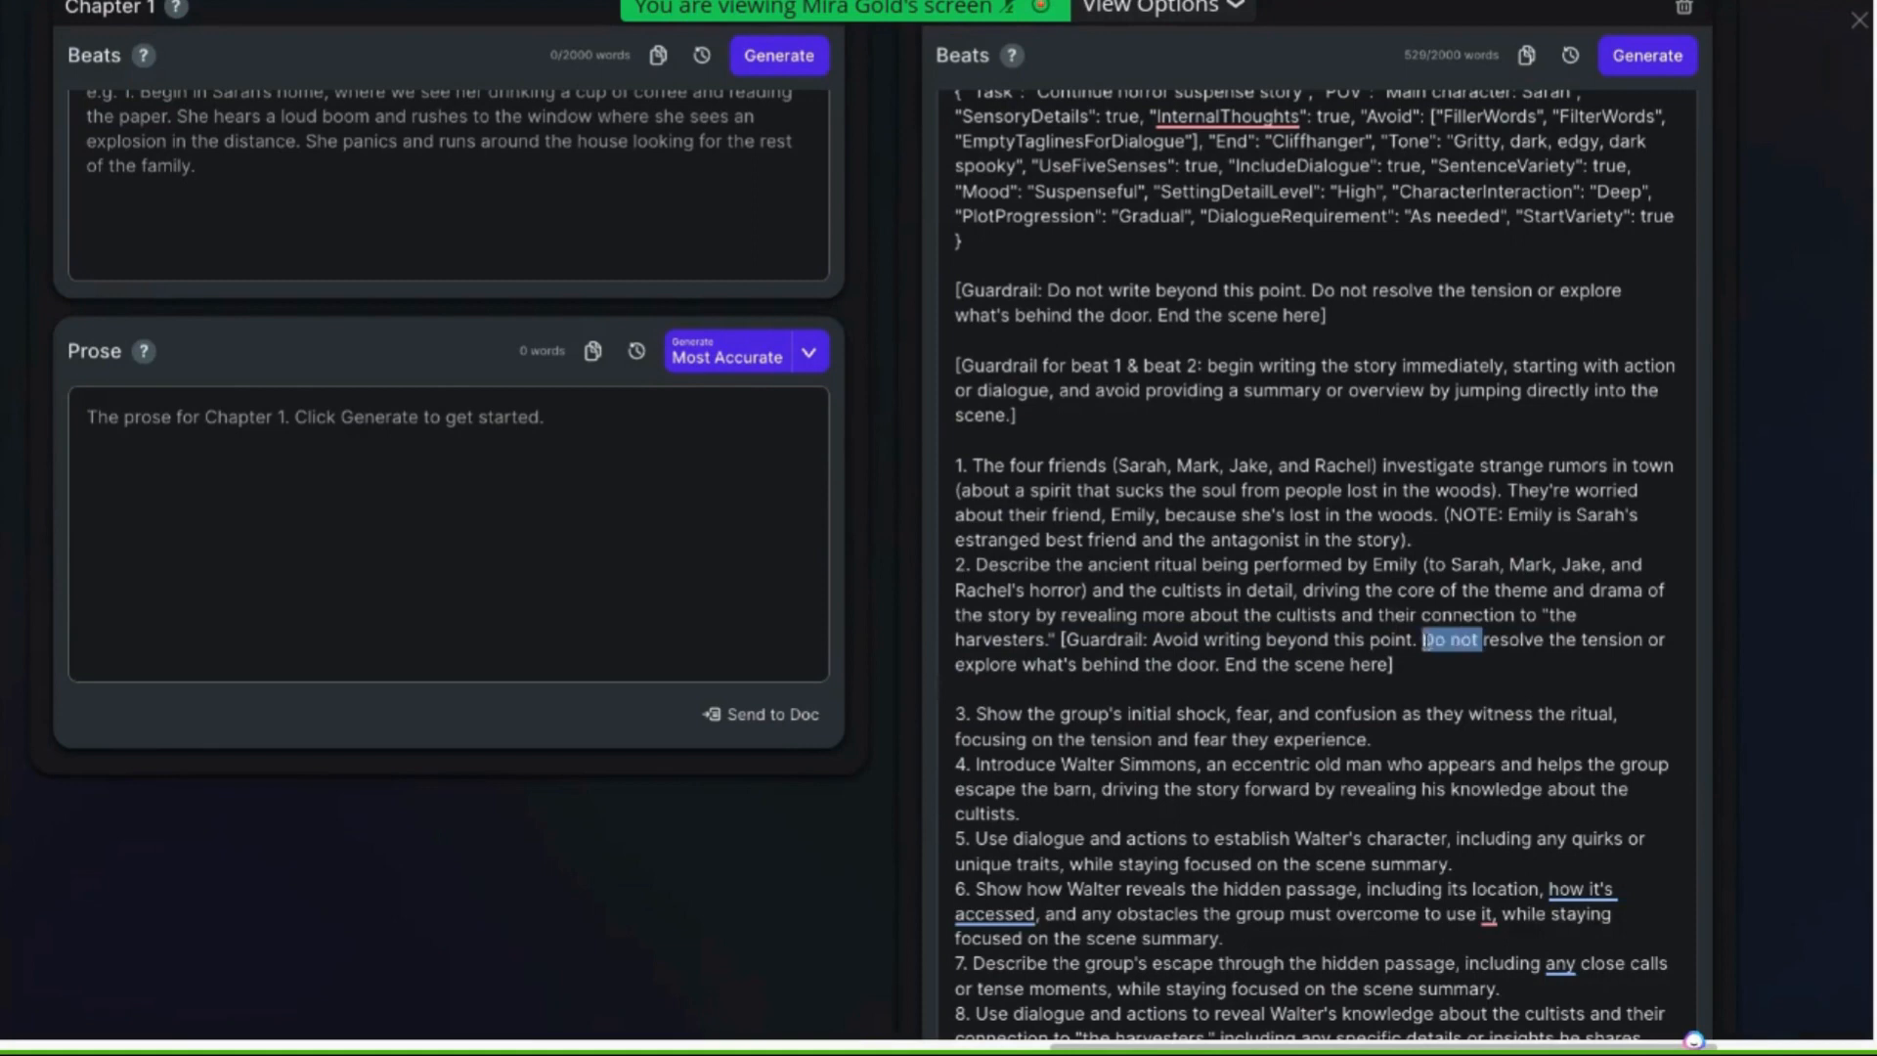
text(Avoid)
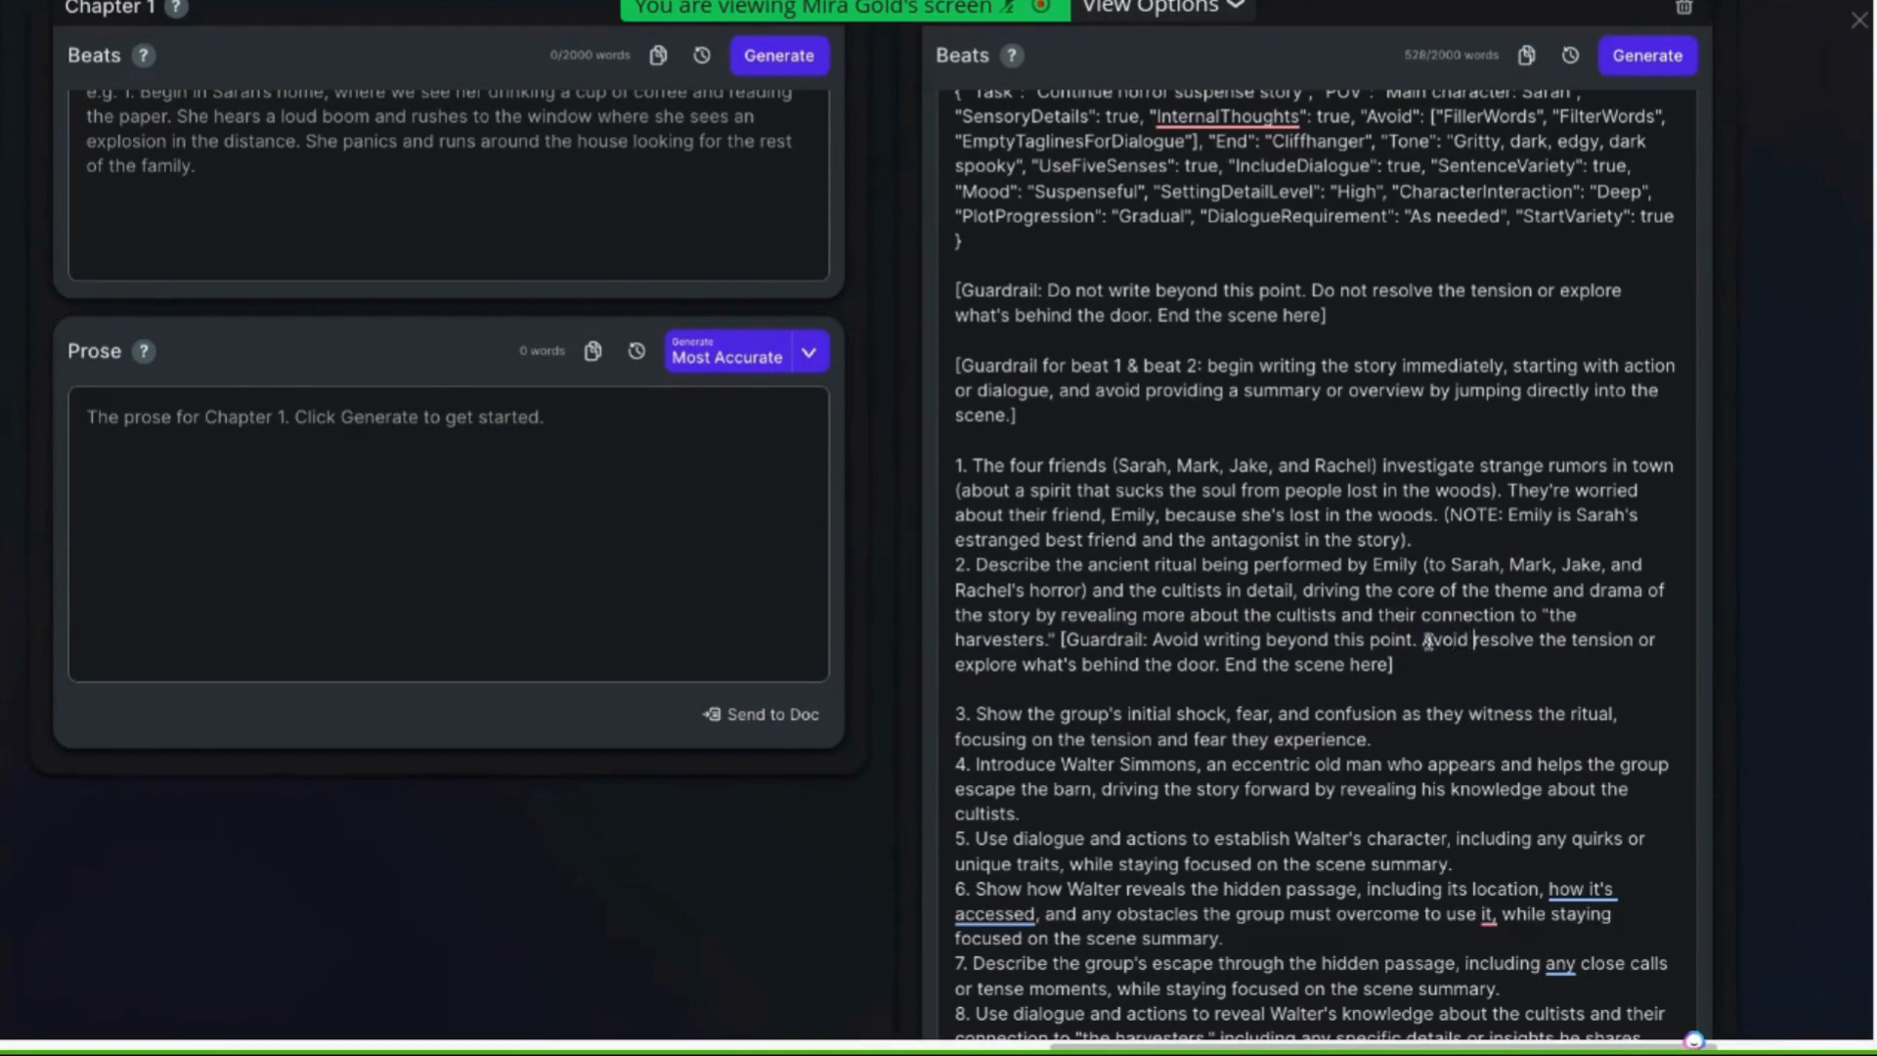
click(1534, 641)
key(BackSpace)
text(ing)
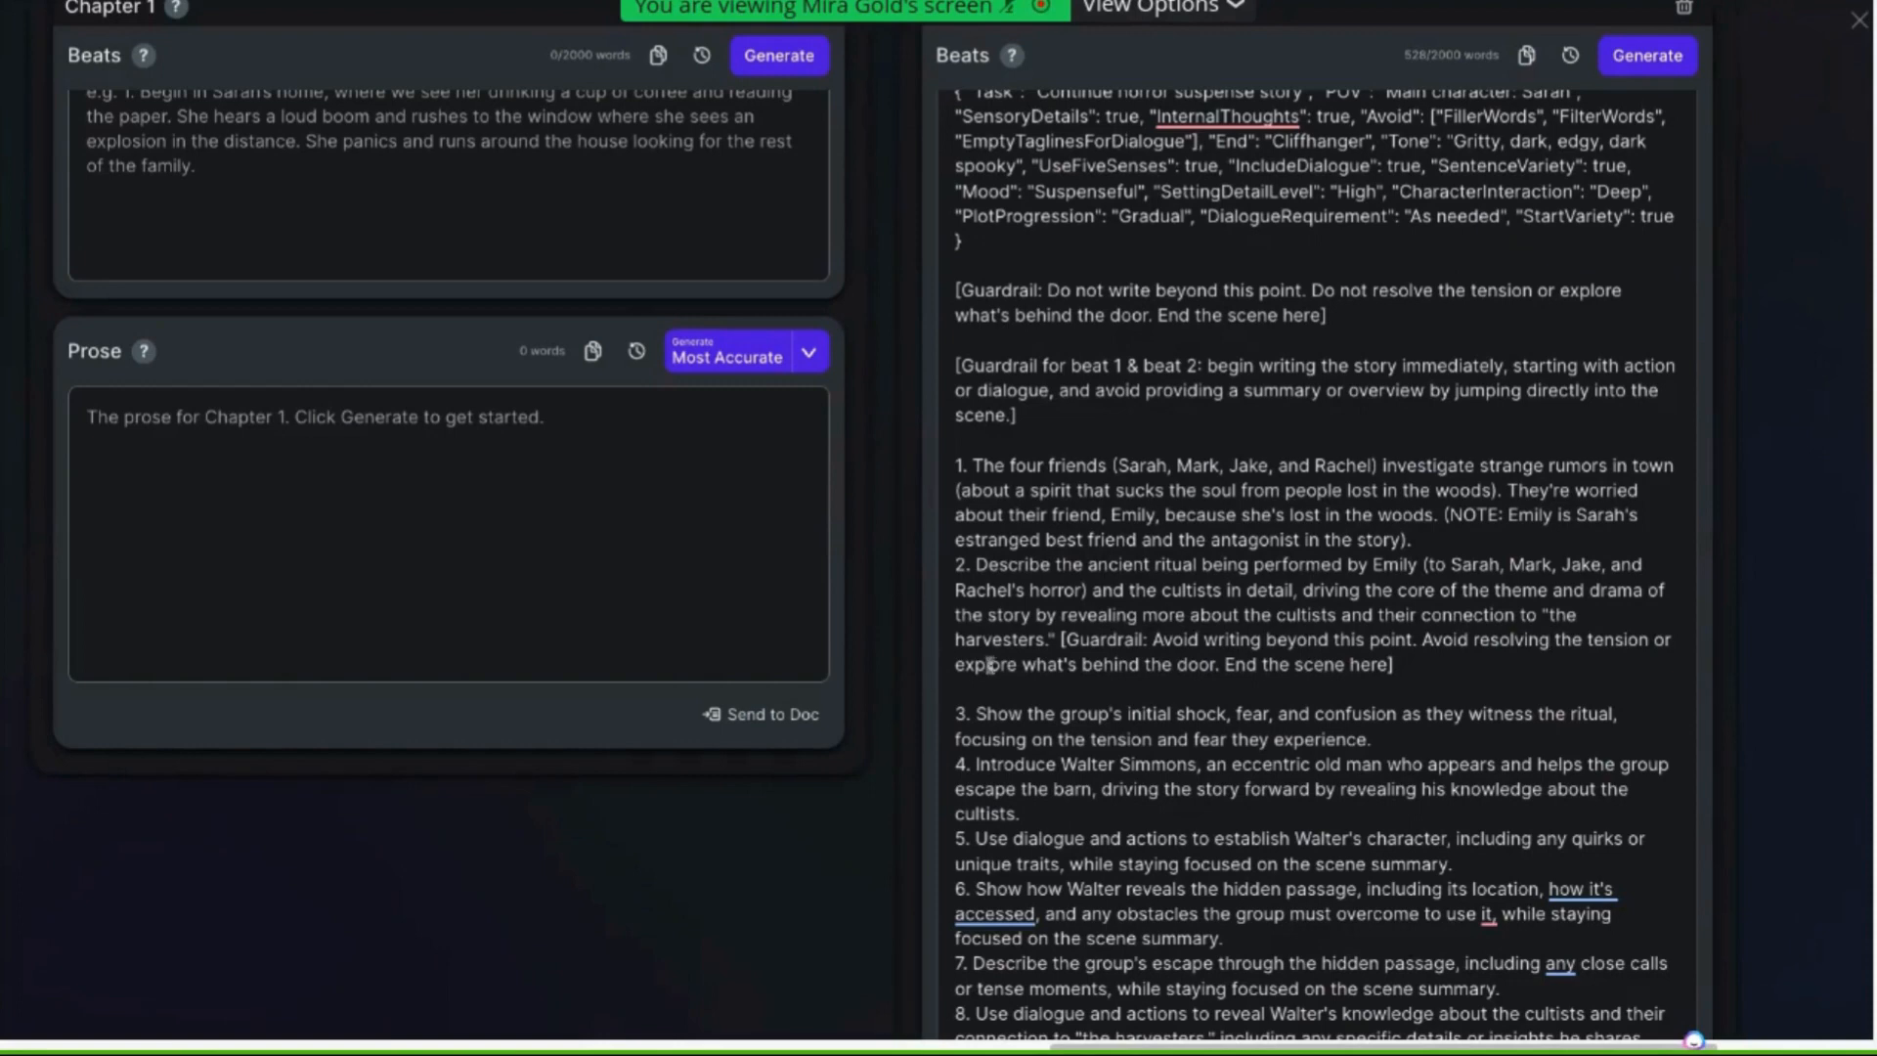
key(BackSpace)
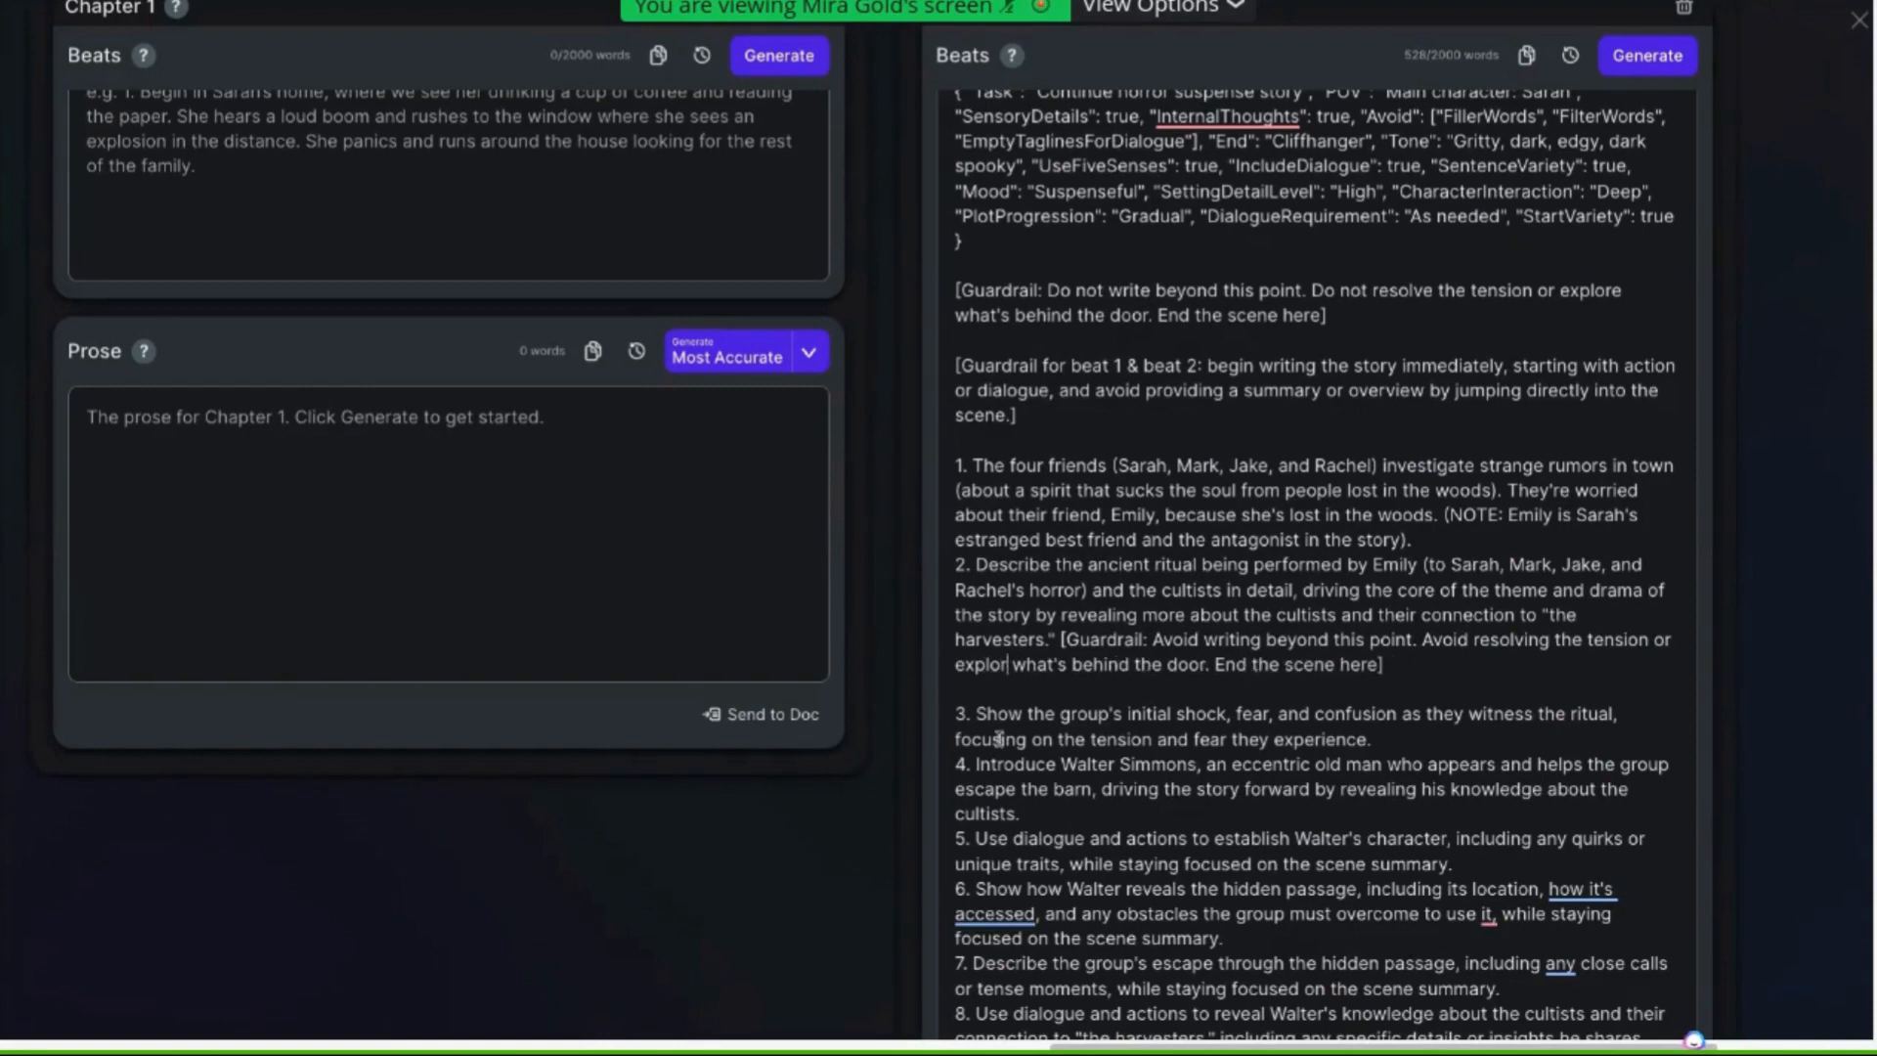
text(ing)
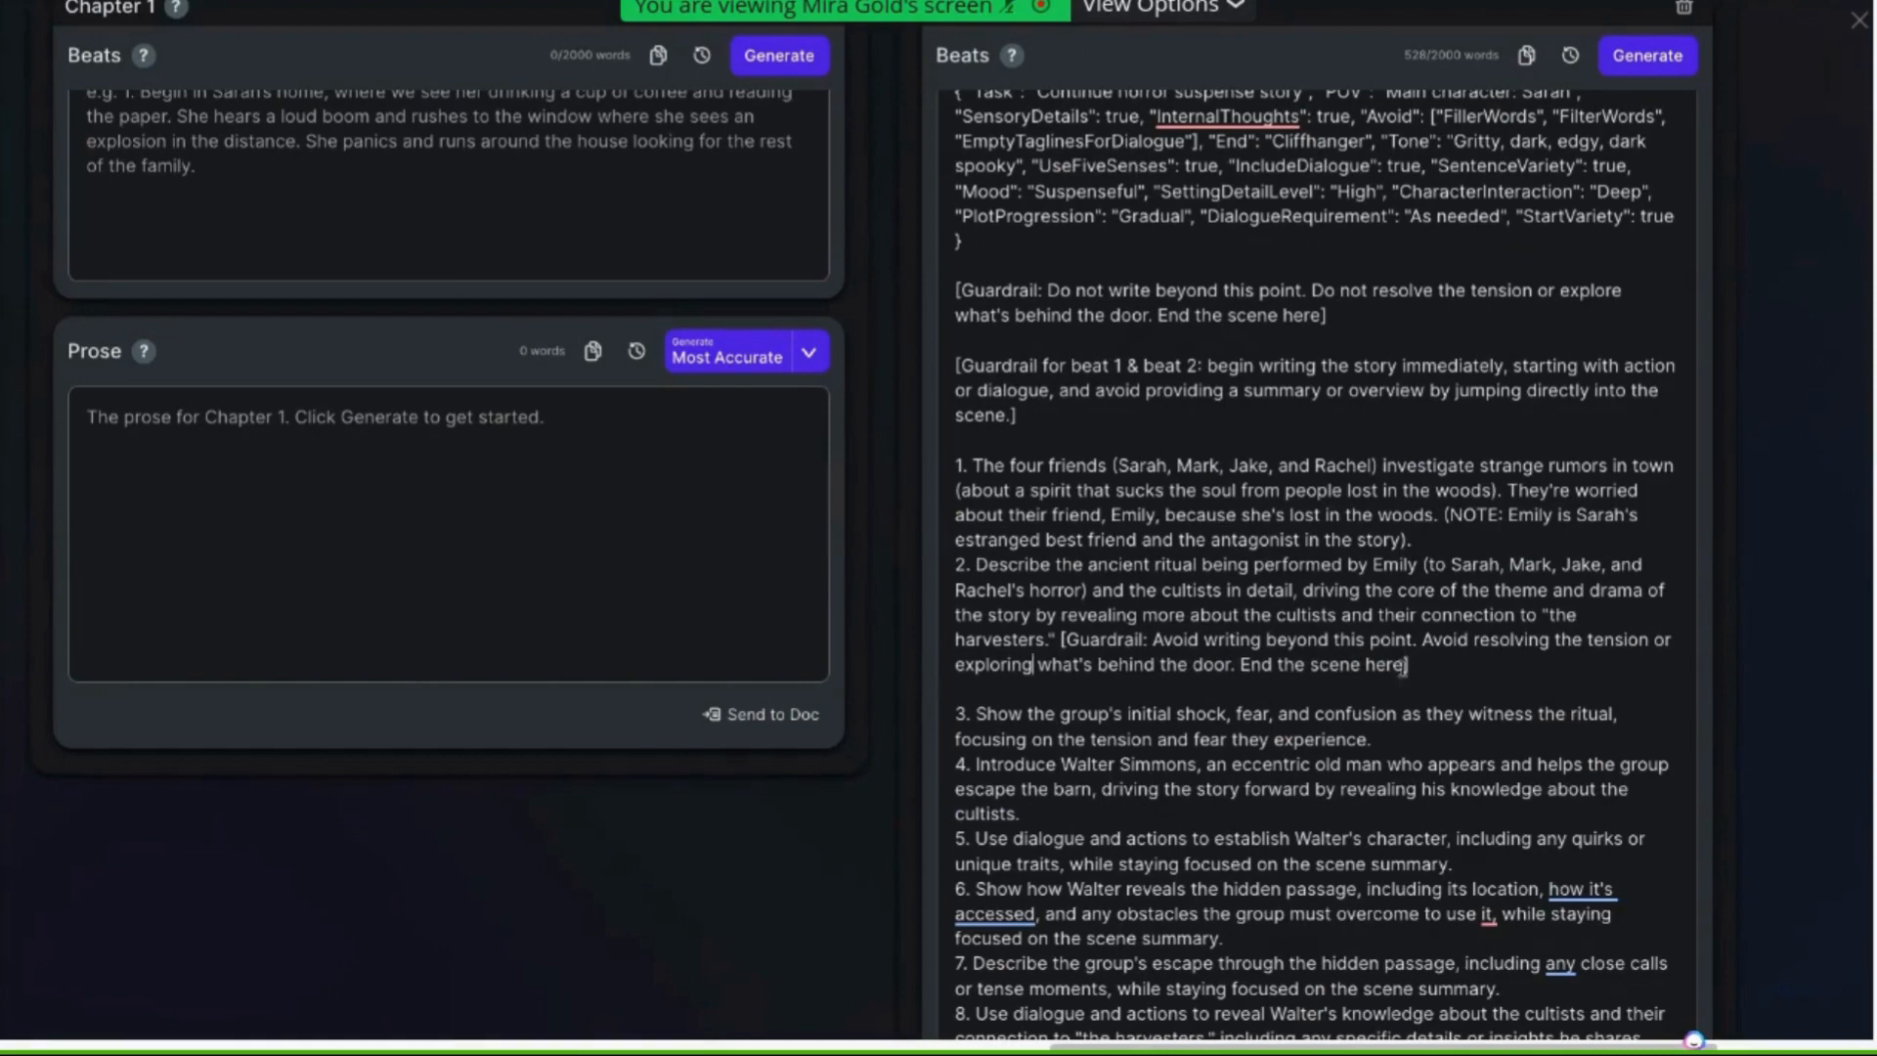
drag(1403, 665, 1366, 665)
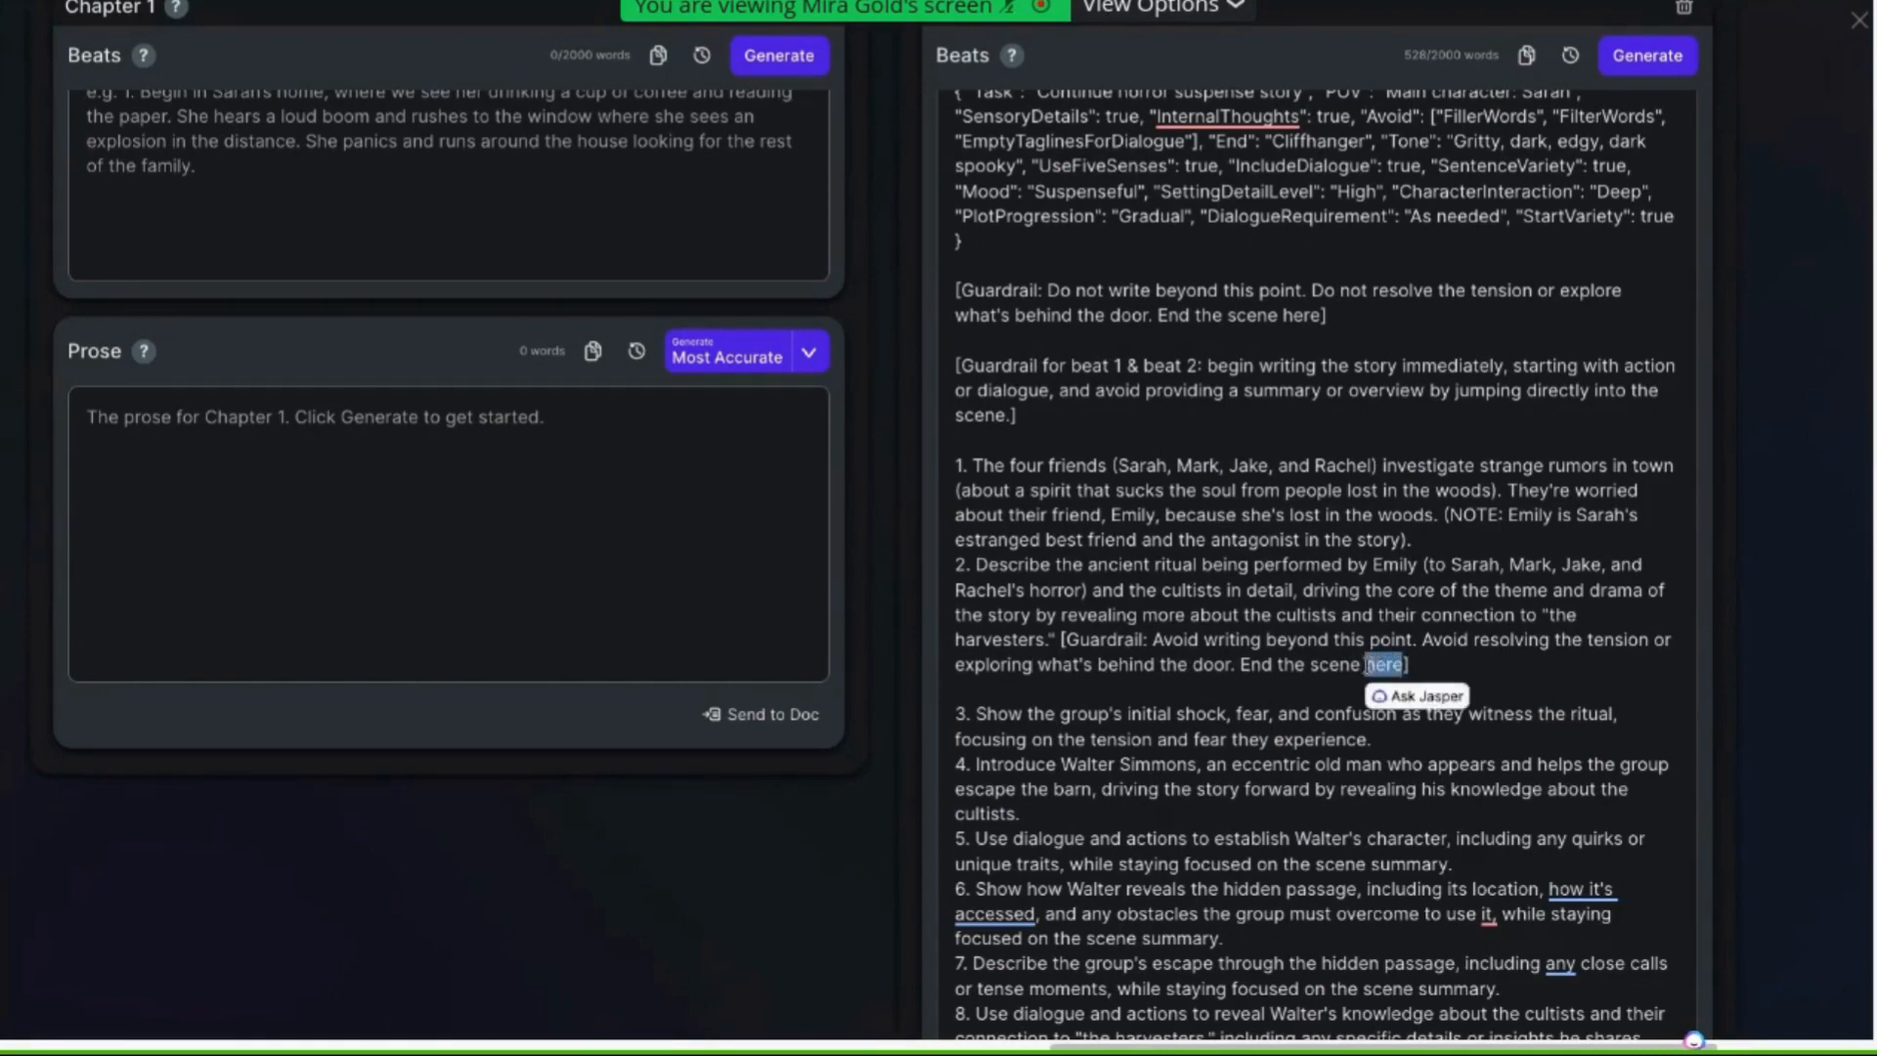
text(HERE)
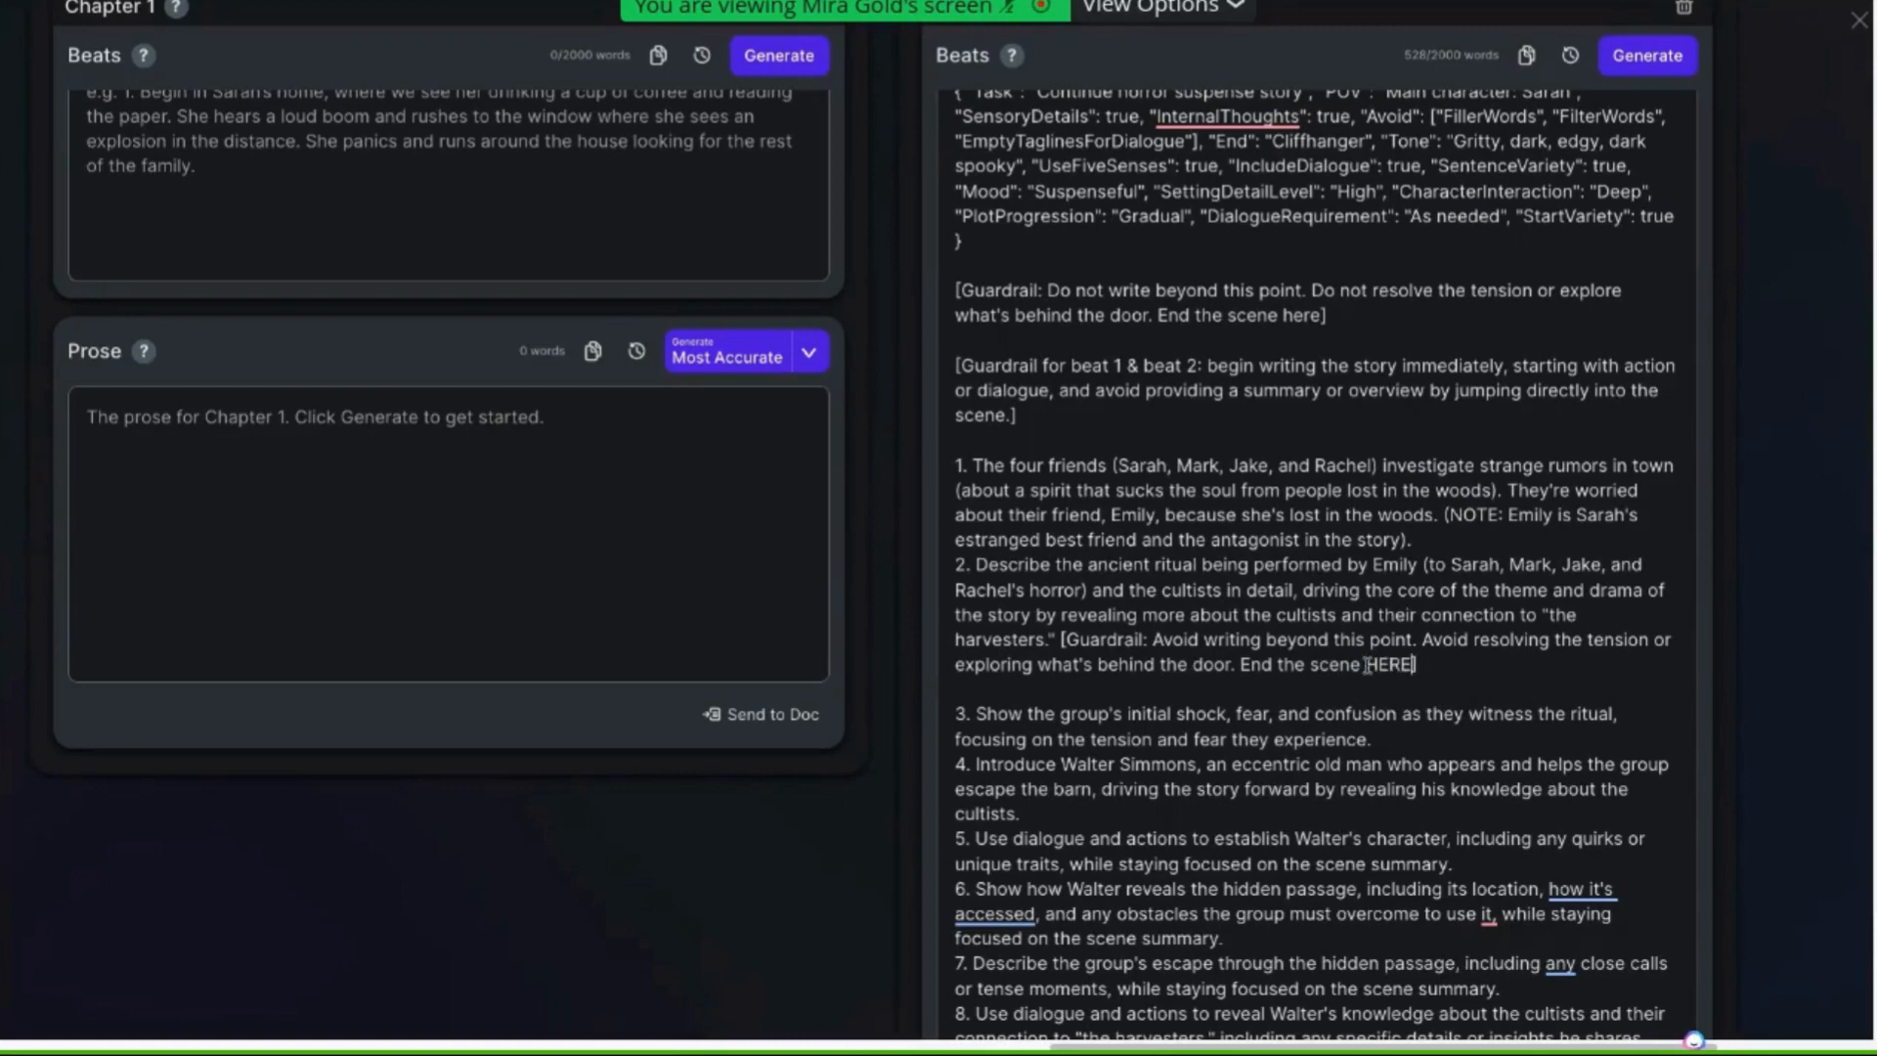
text(!!)
Delete the general "Do not write beyond this point" guardrail line beneath the JSON settings
drag(1105, 289, 1048, 284)
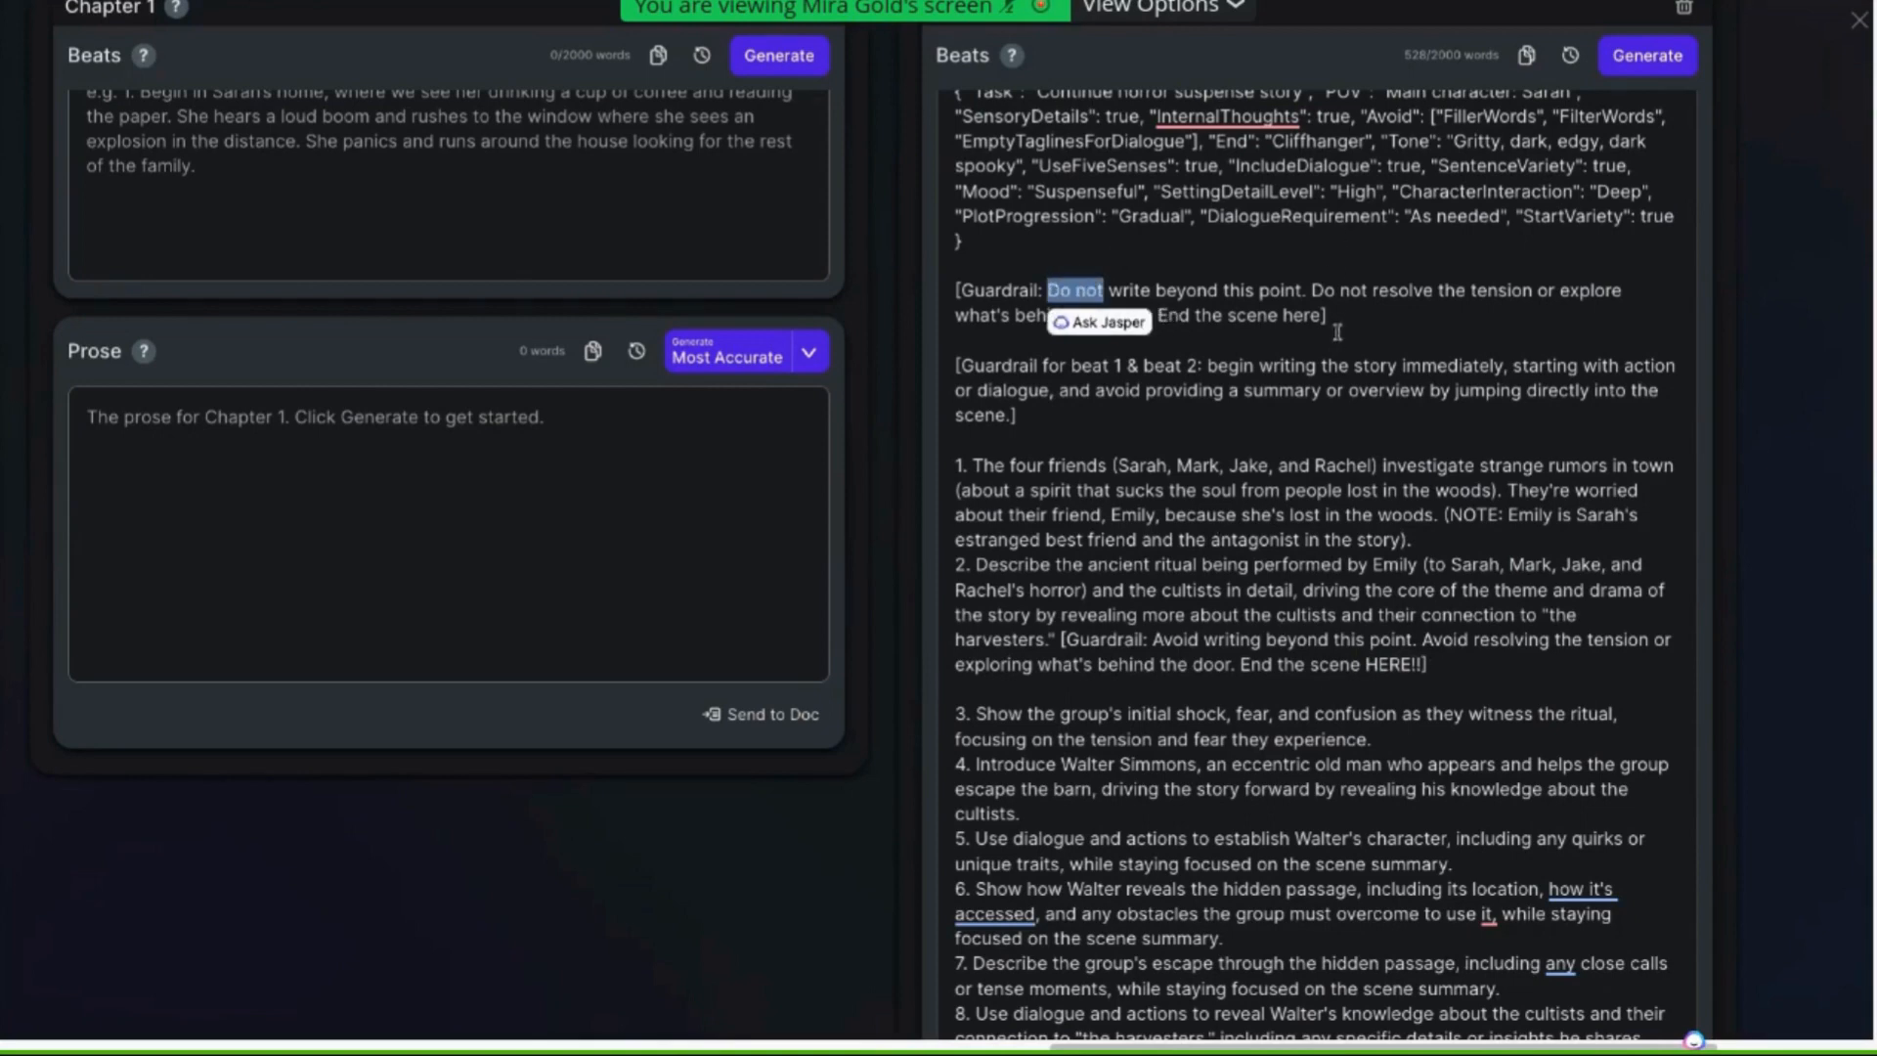
click(1309, 315)
drag(1308, 314, 934, 289)
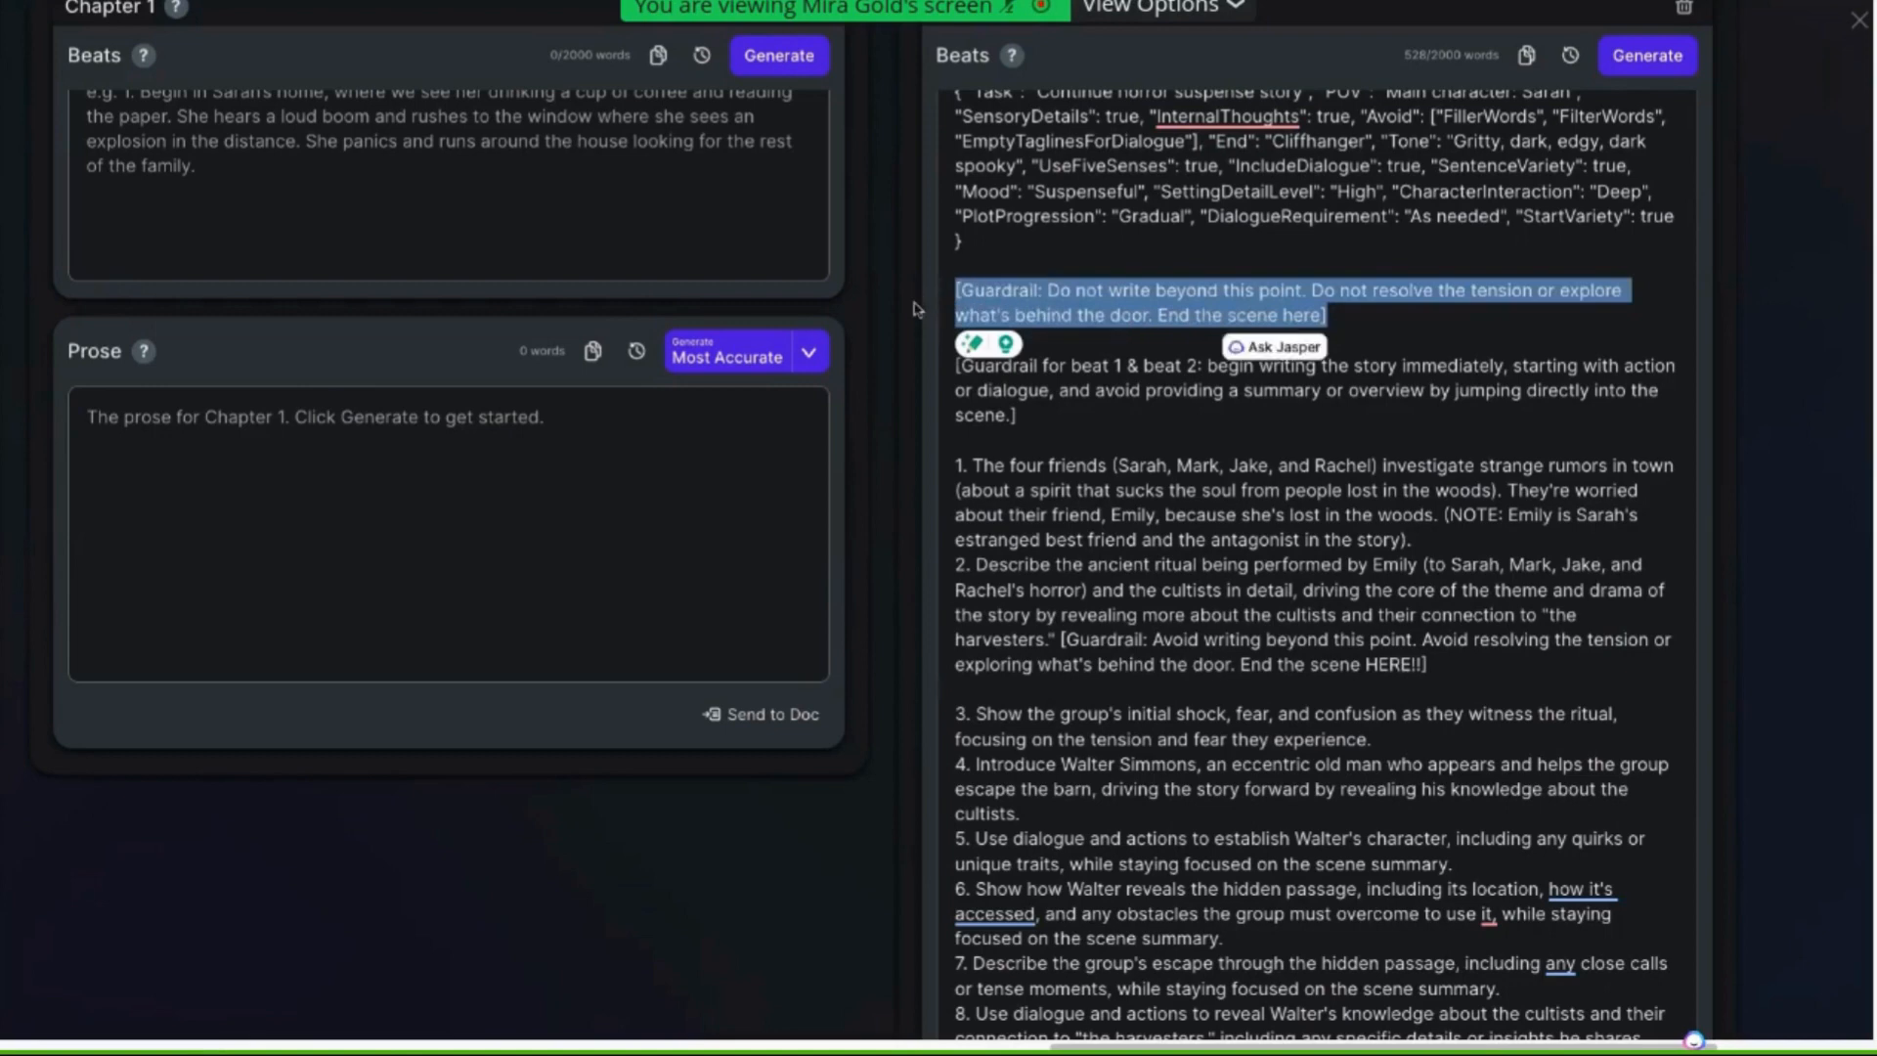
key(BackSpace)
key(BackSpace)
key(BackSpace)
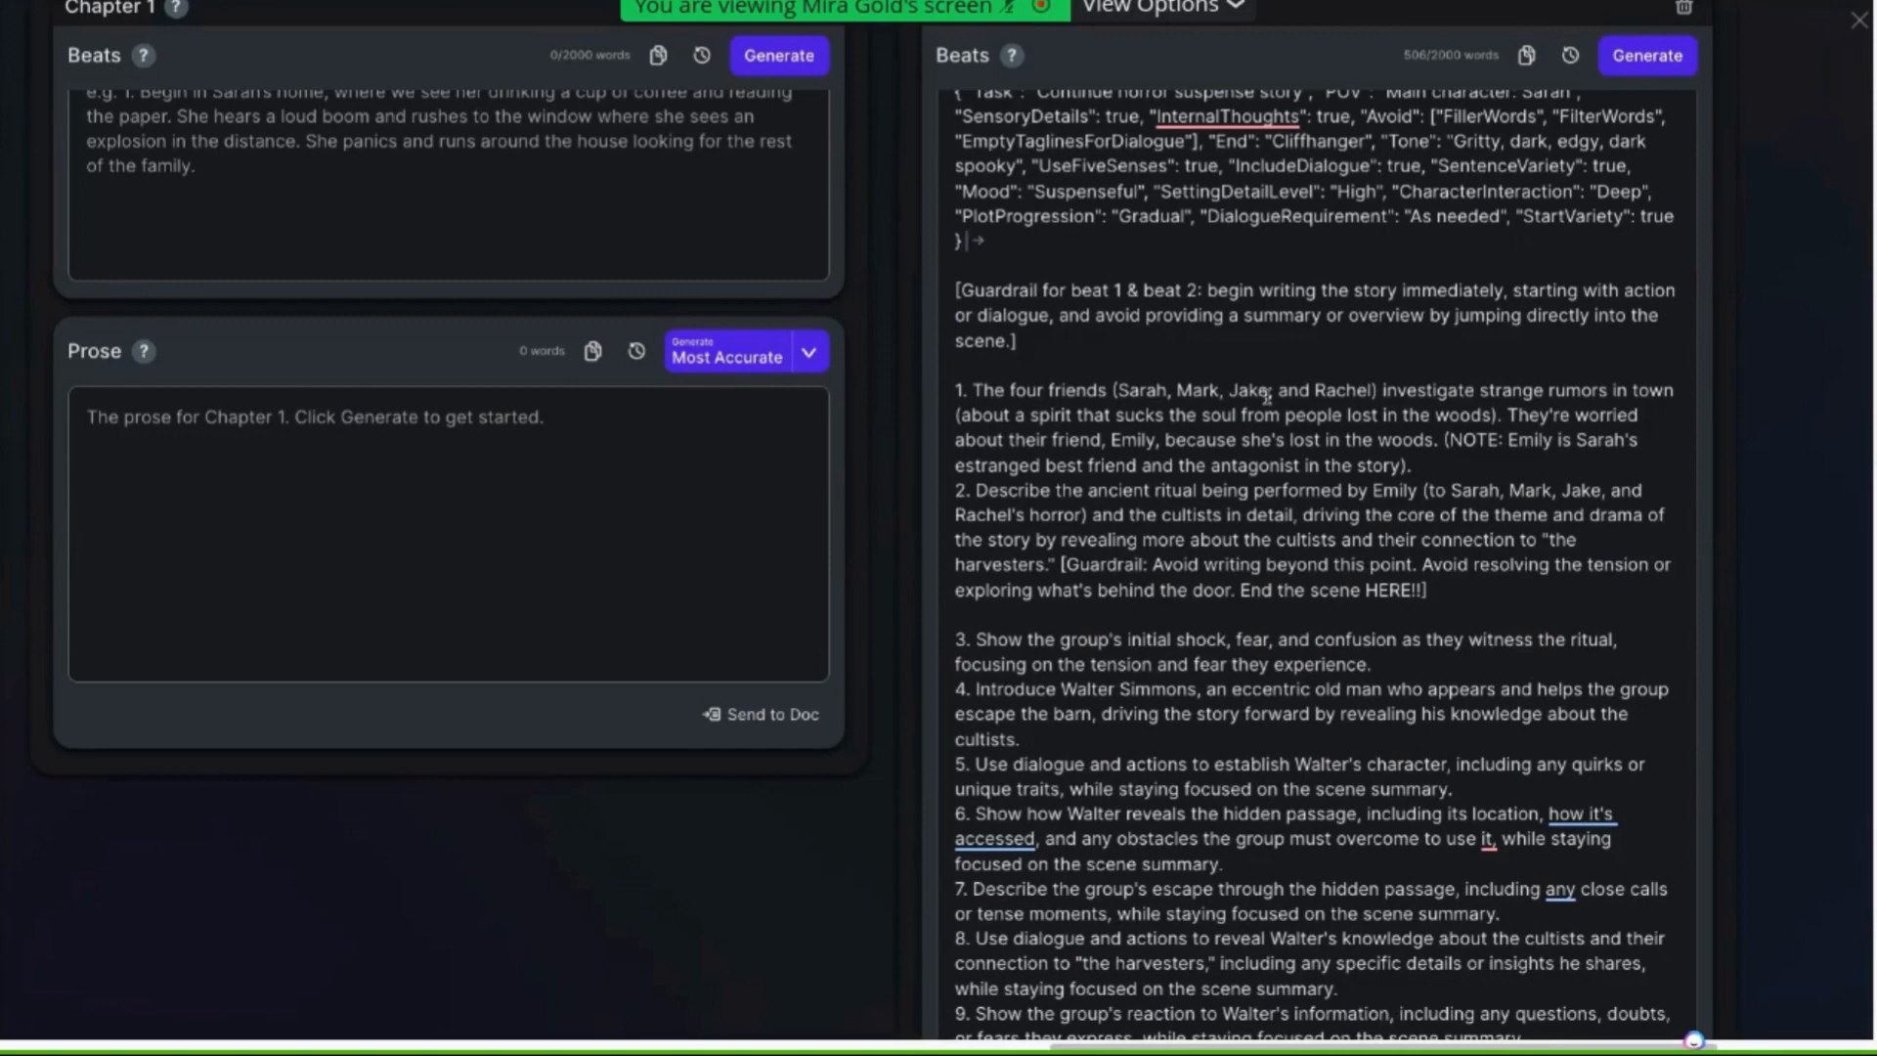
Generate prose for Chapter 4 in Most Accurate mode, then pause generation after the current beat
scroll(1364, 553, down, 1)
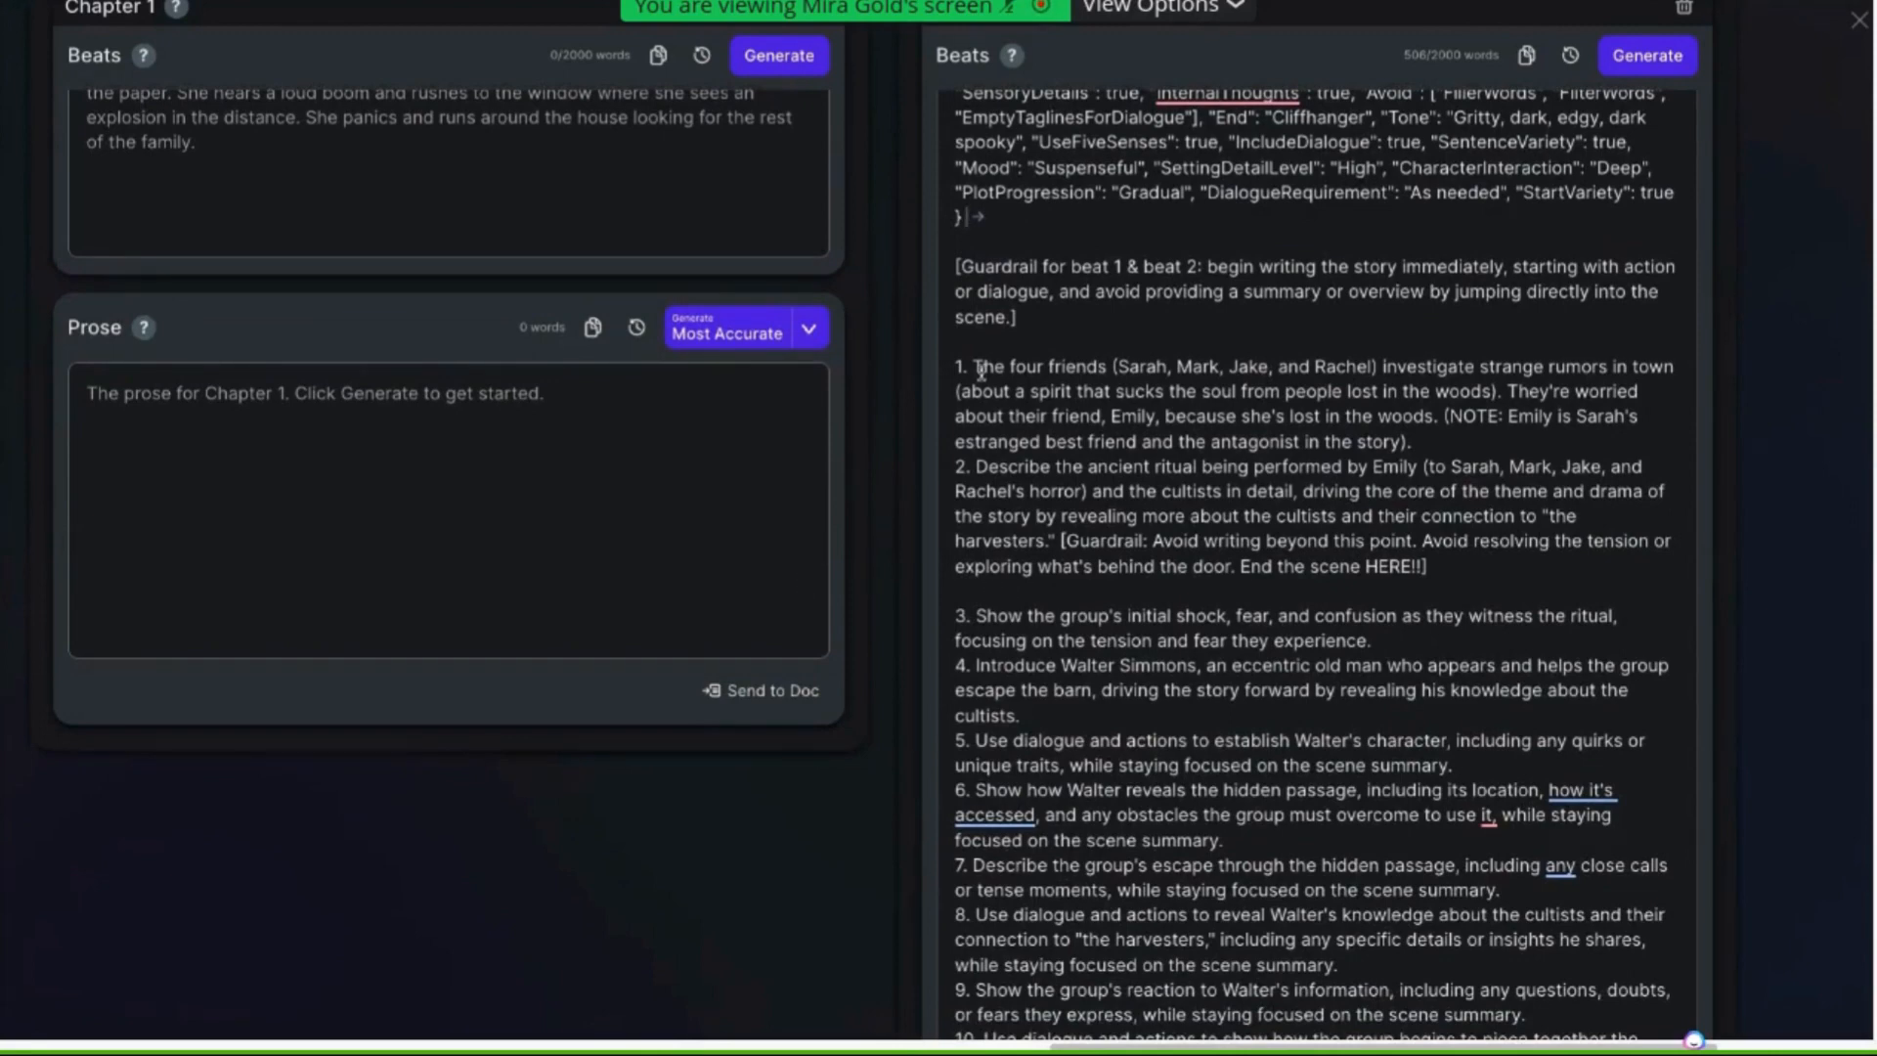
scroll(981, 370, down, 7)
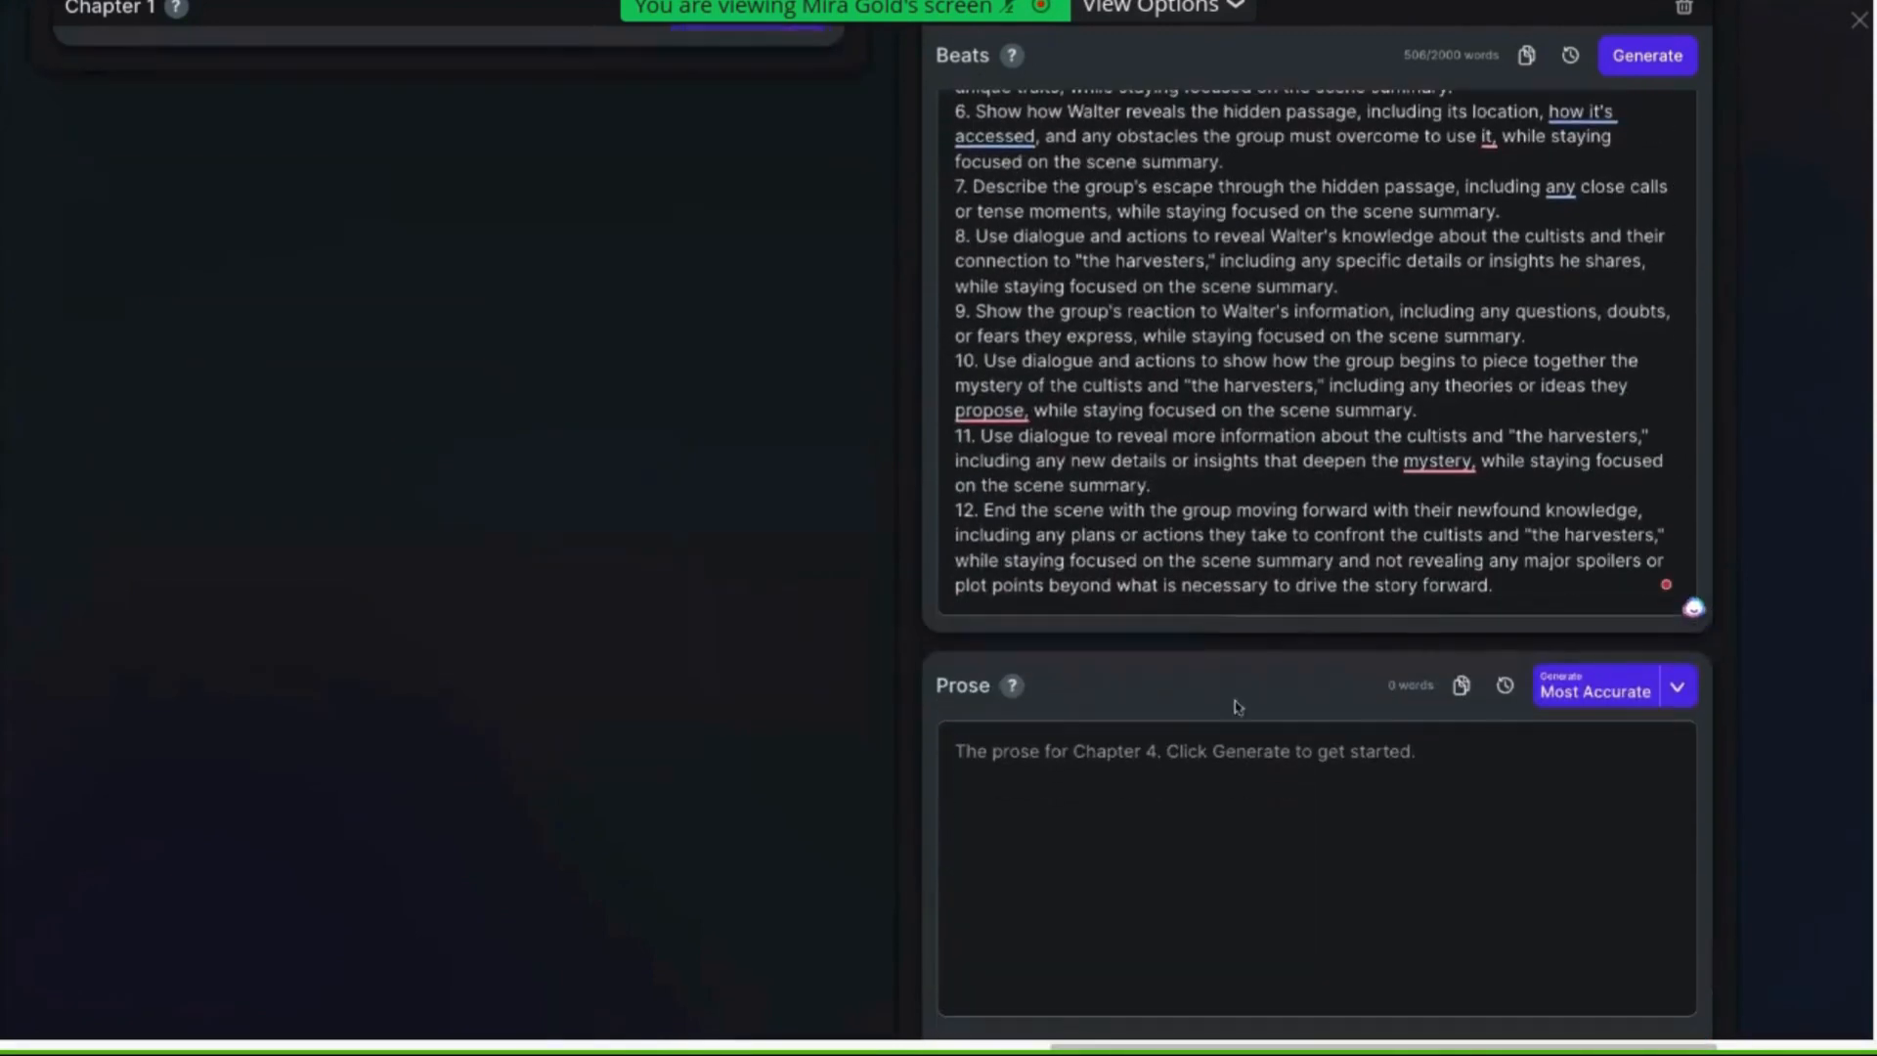
click(1638, 807)
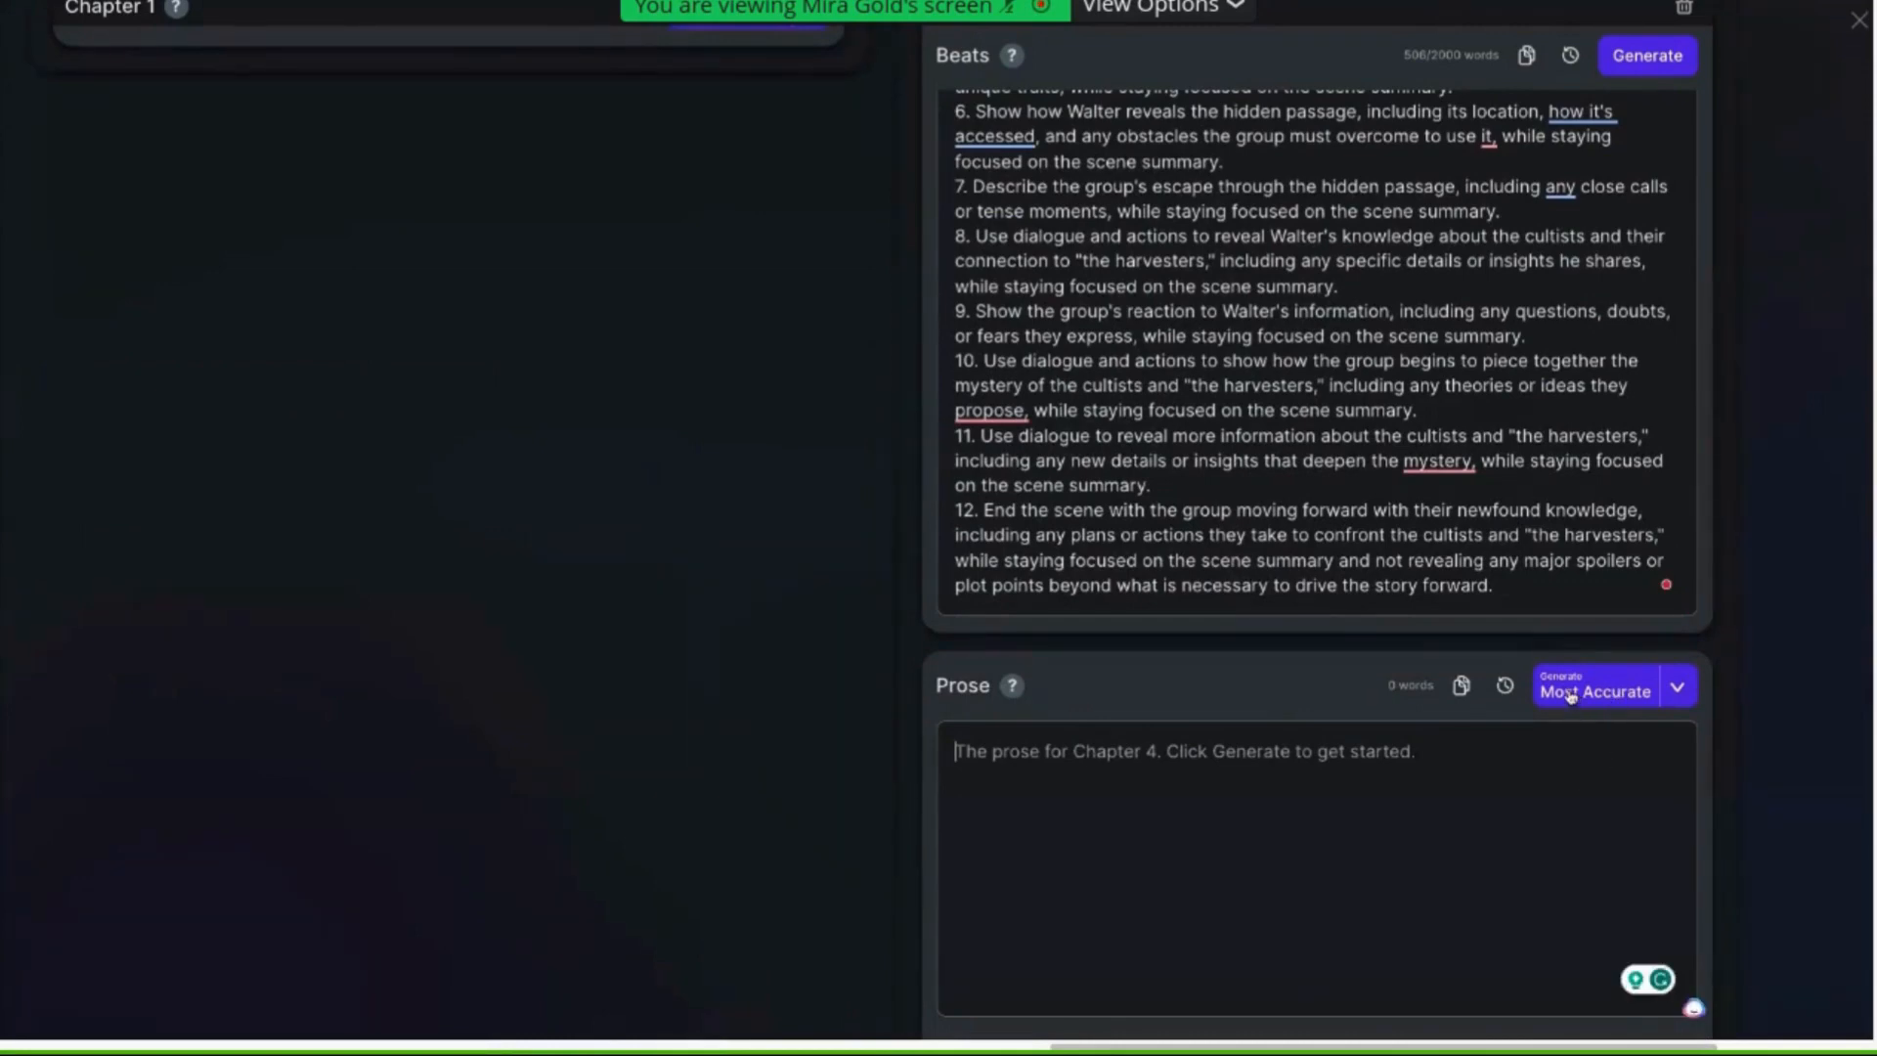
click(1570, 694)
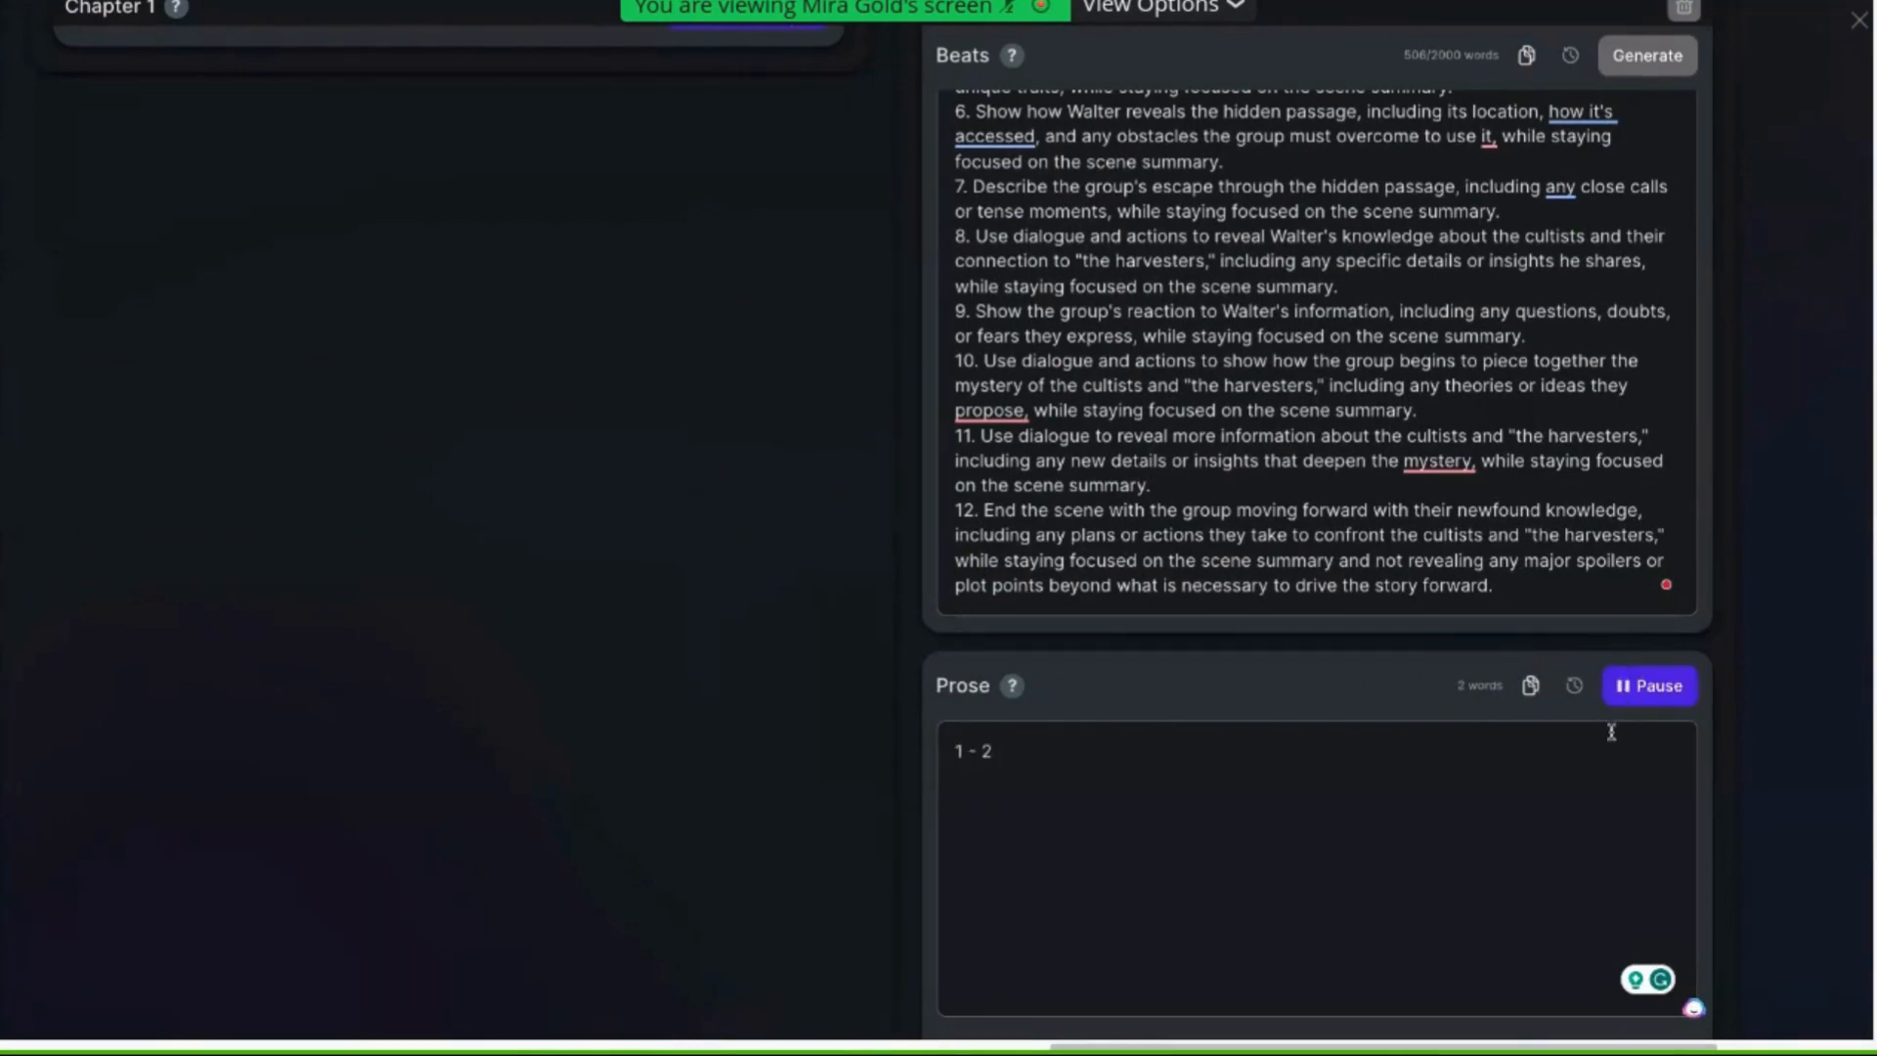
click(1665, 677)
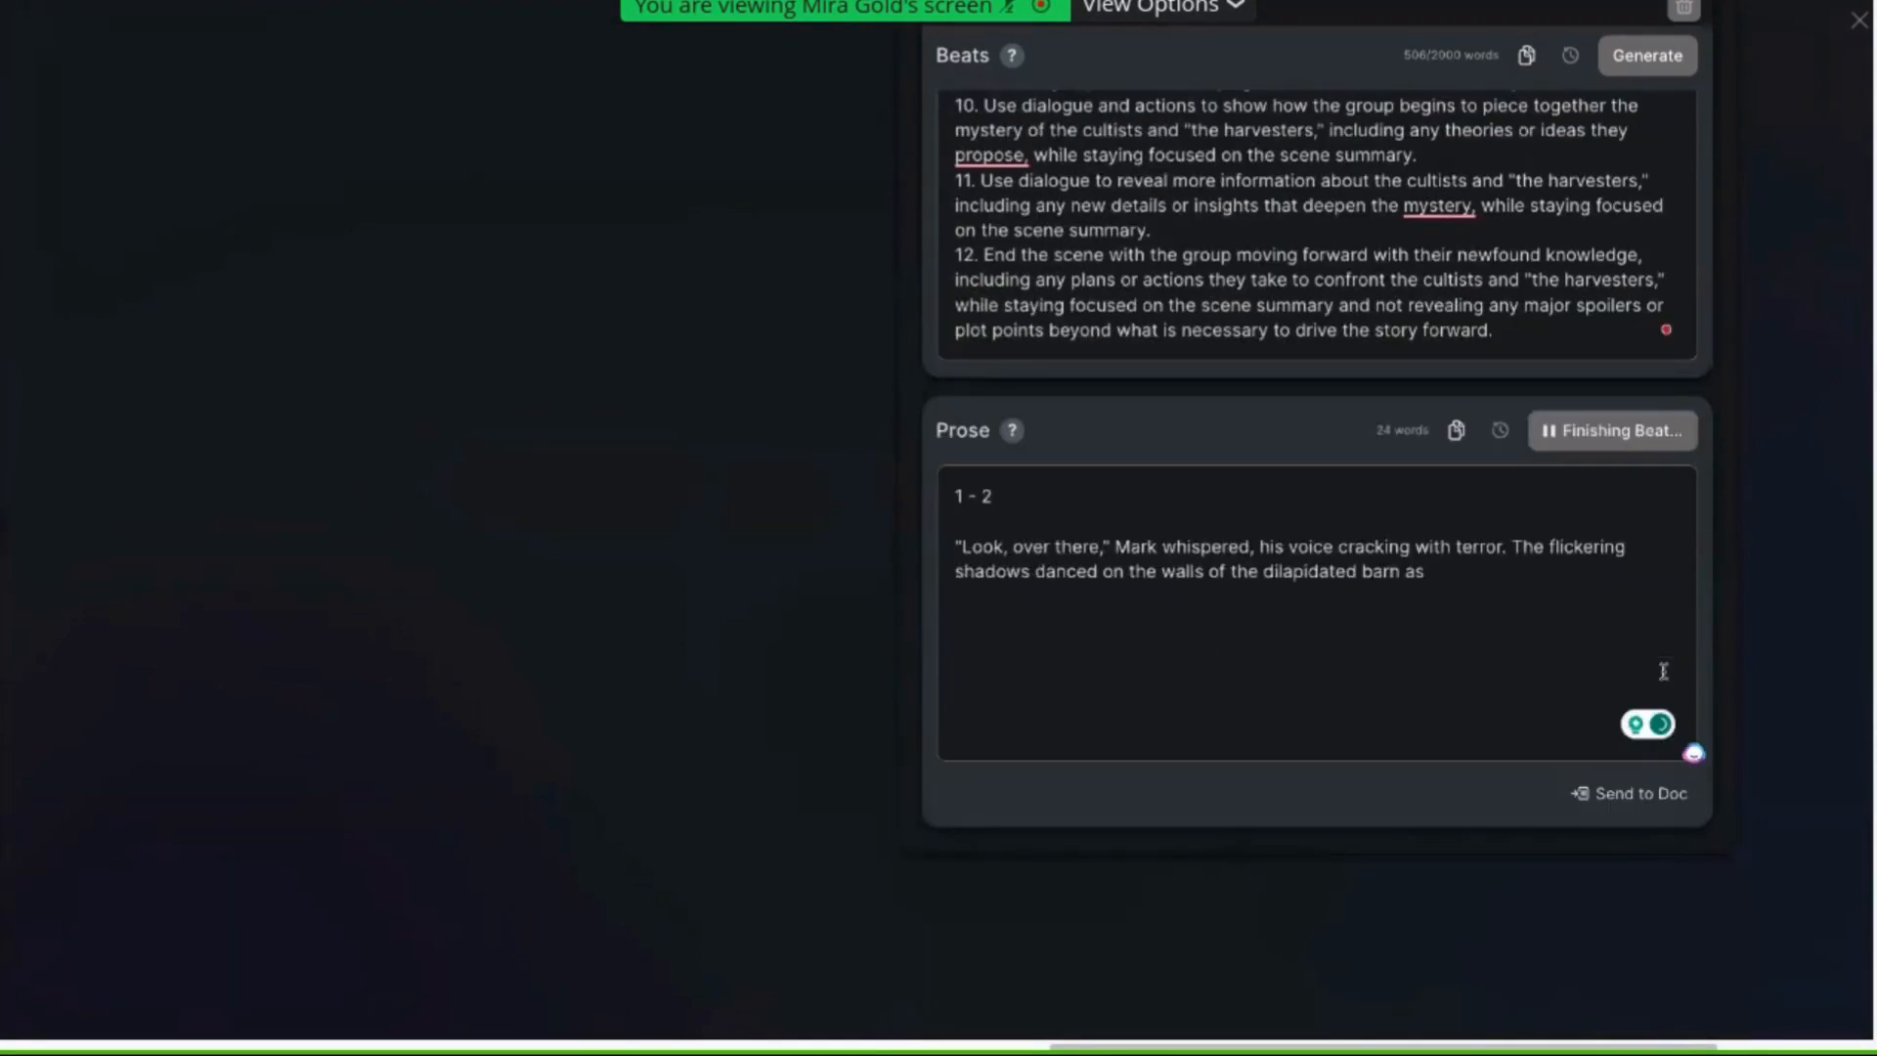
Scroll through and read the generated prose for beats 1–2
scroll(1235, 532, down, 2)
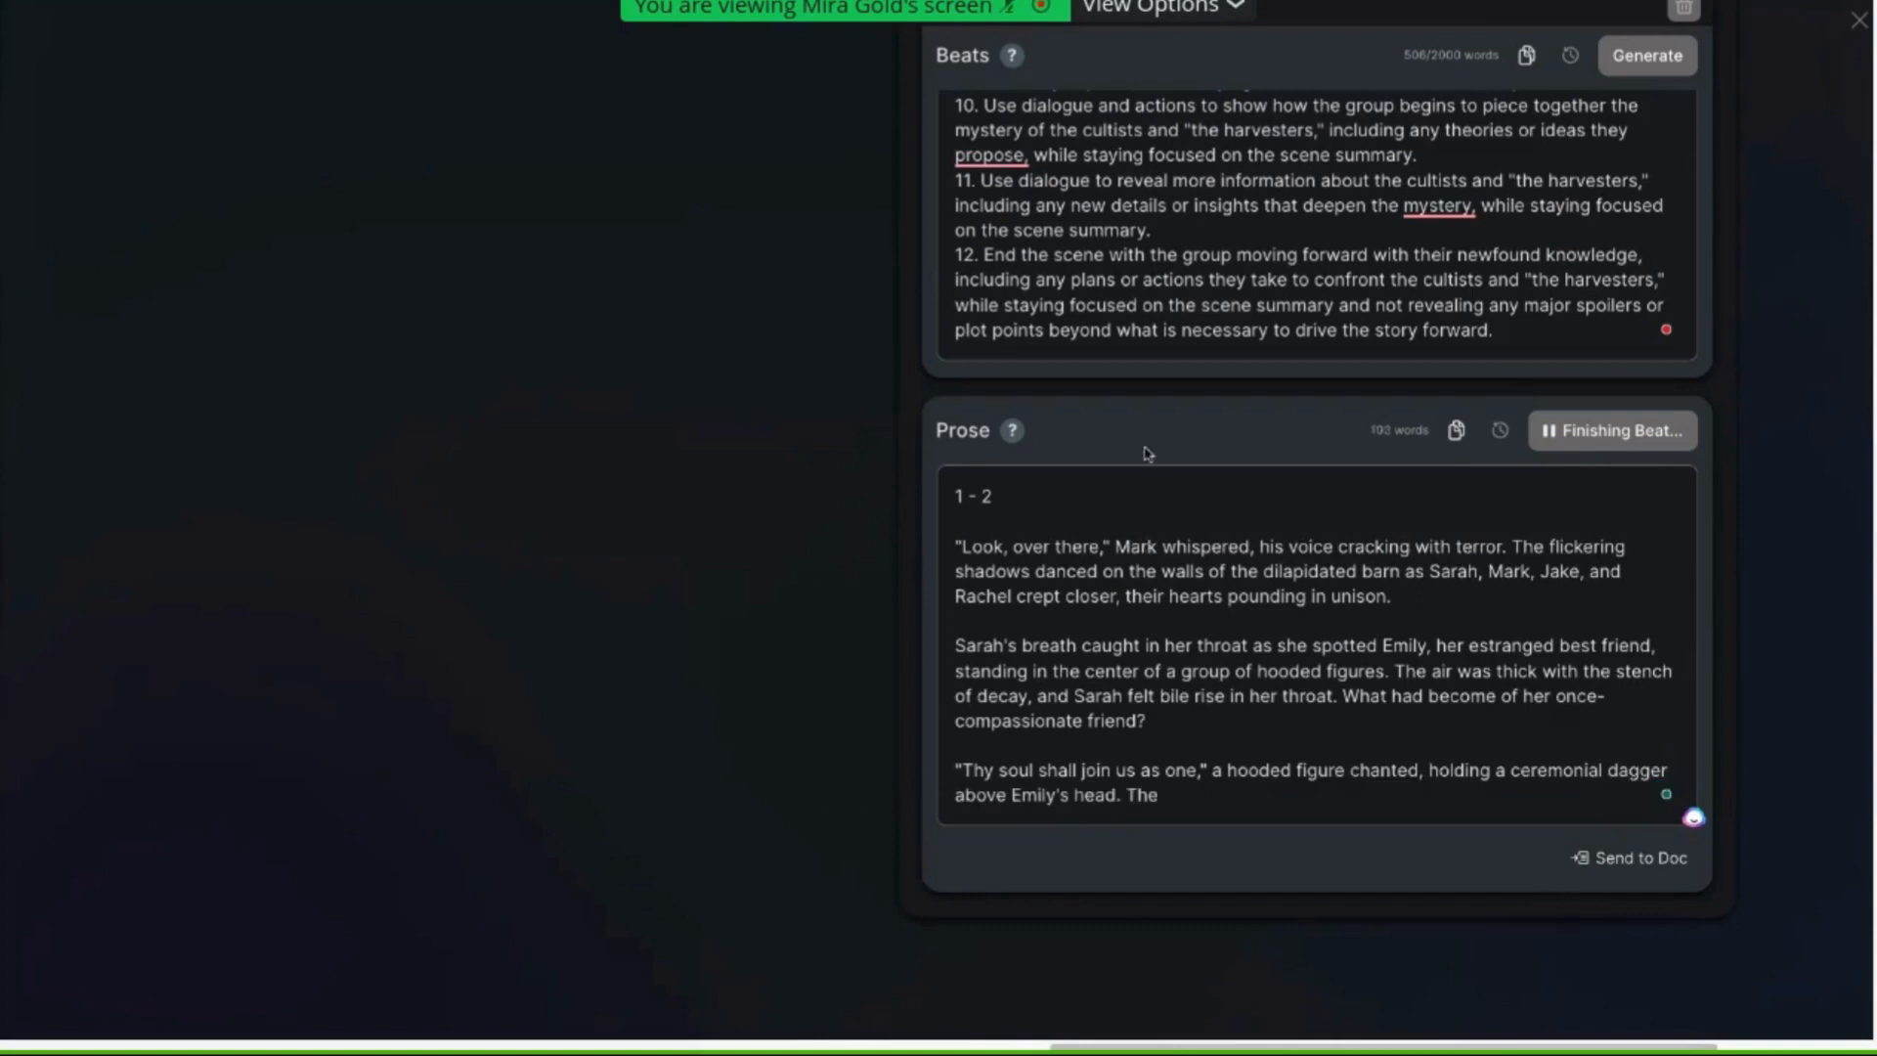
scroll(1202, 587, down, 3)
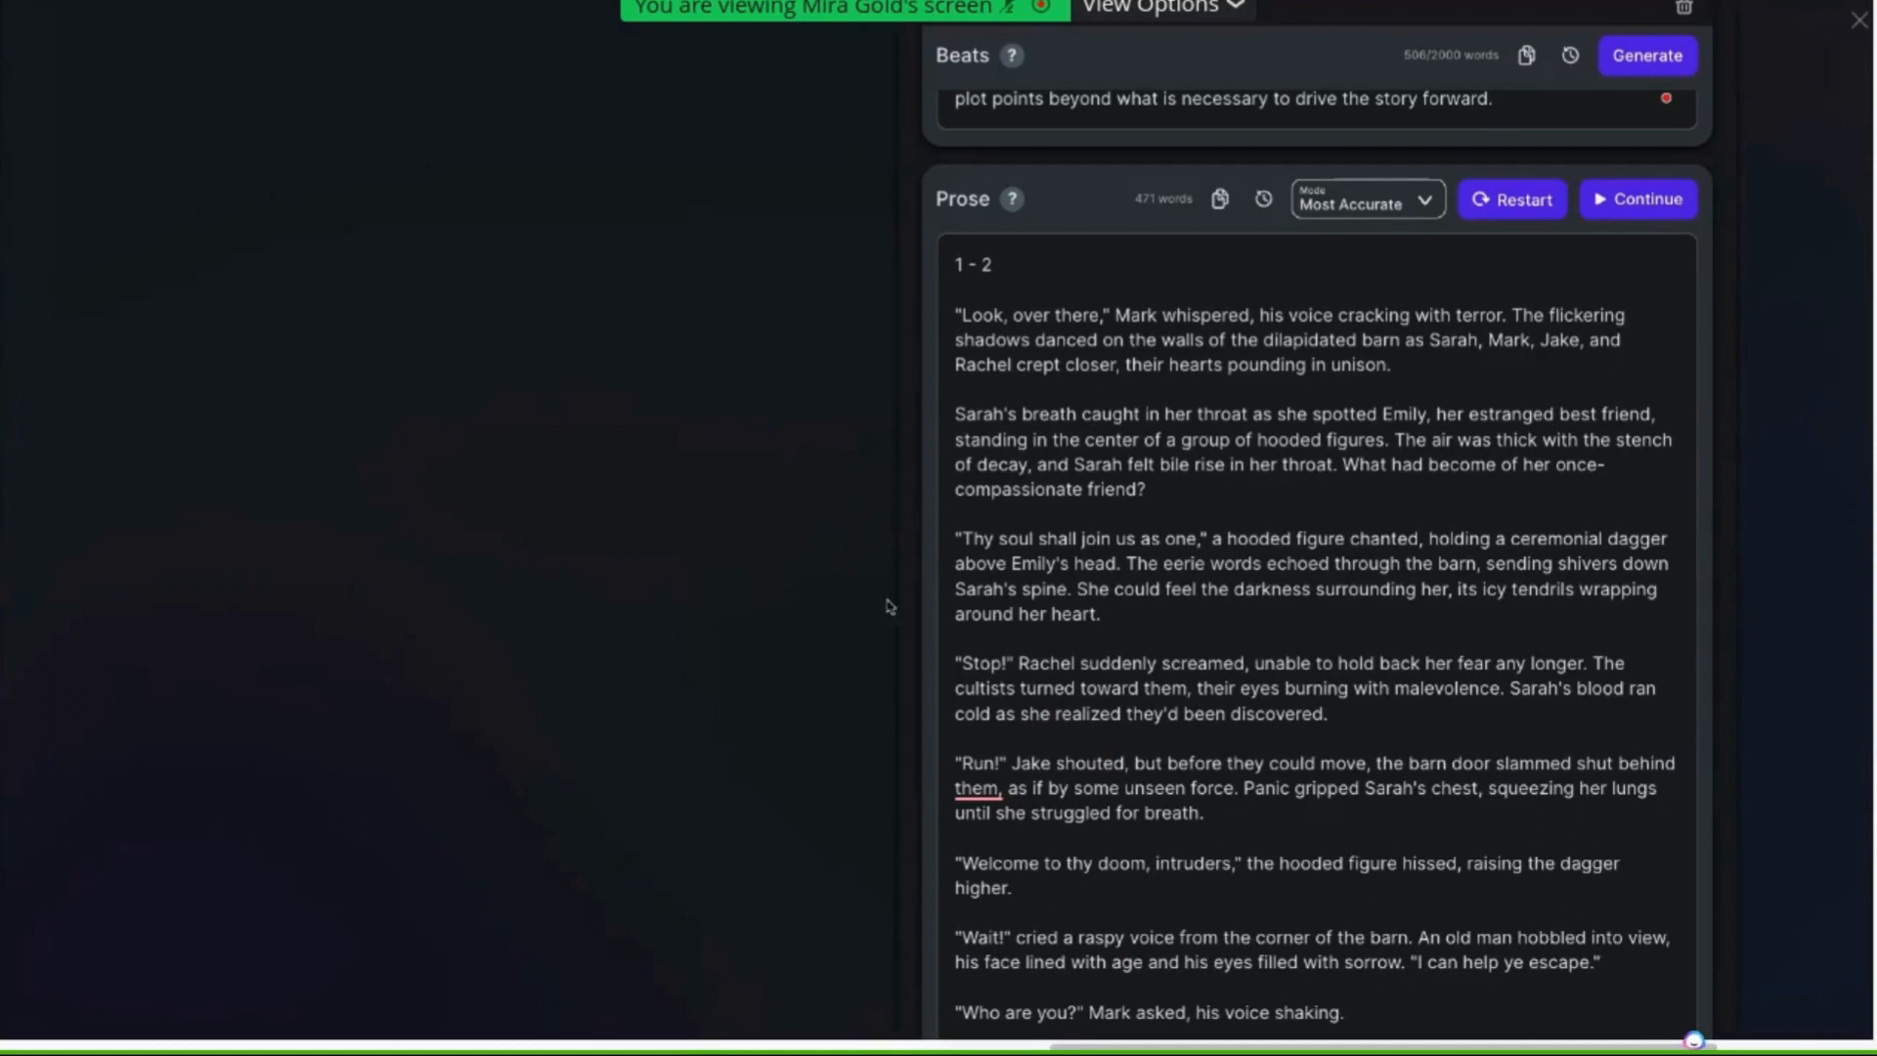
scroll(980, 598, down, 1)
scroll(980, 598, down, 2)
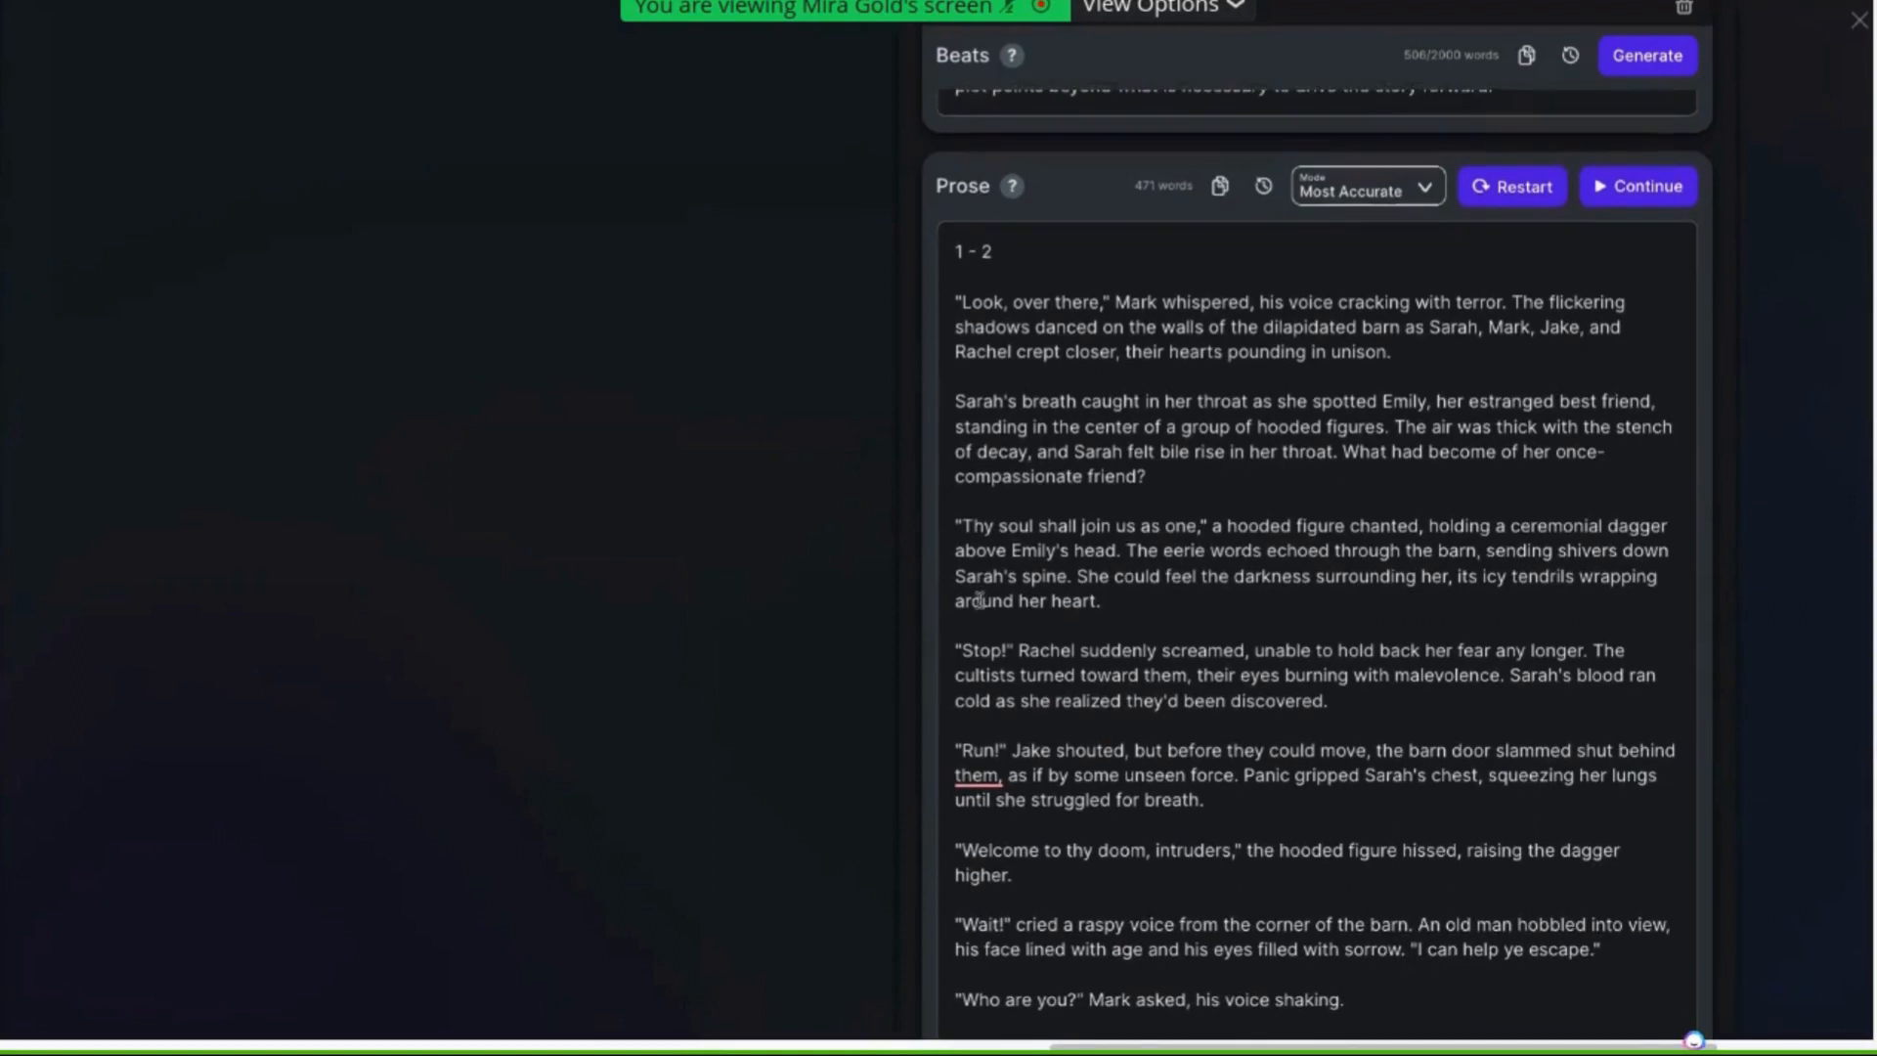
scroll(977, 598, down, 1)
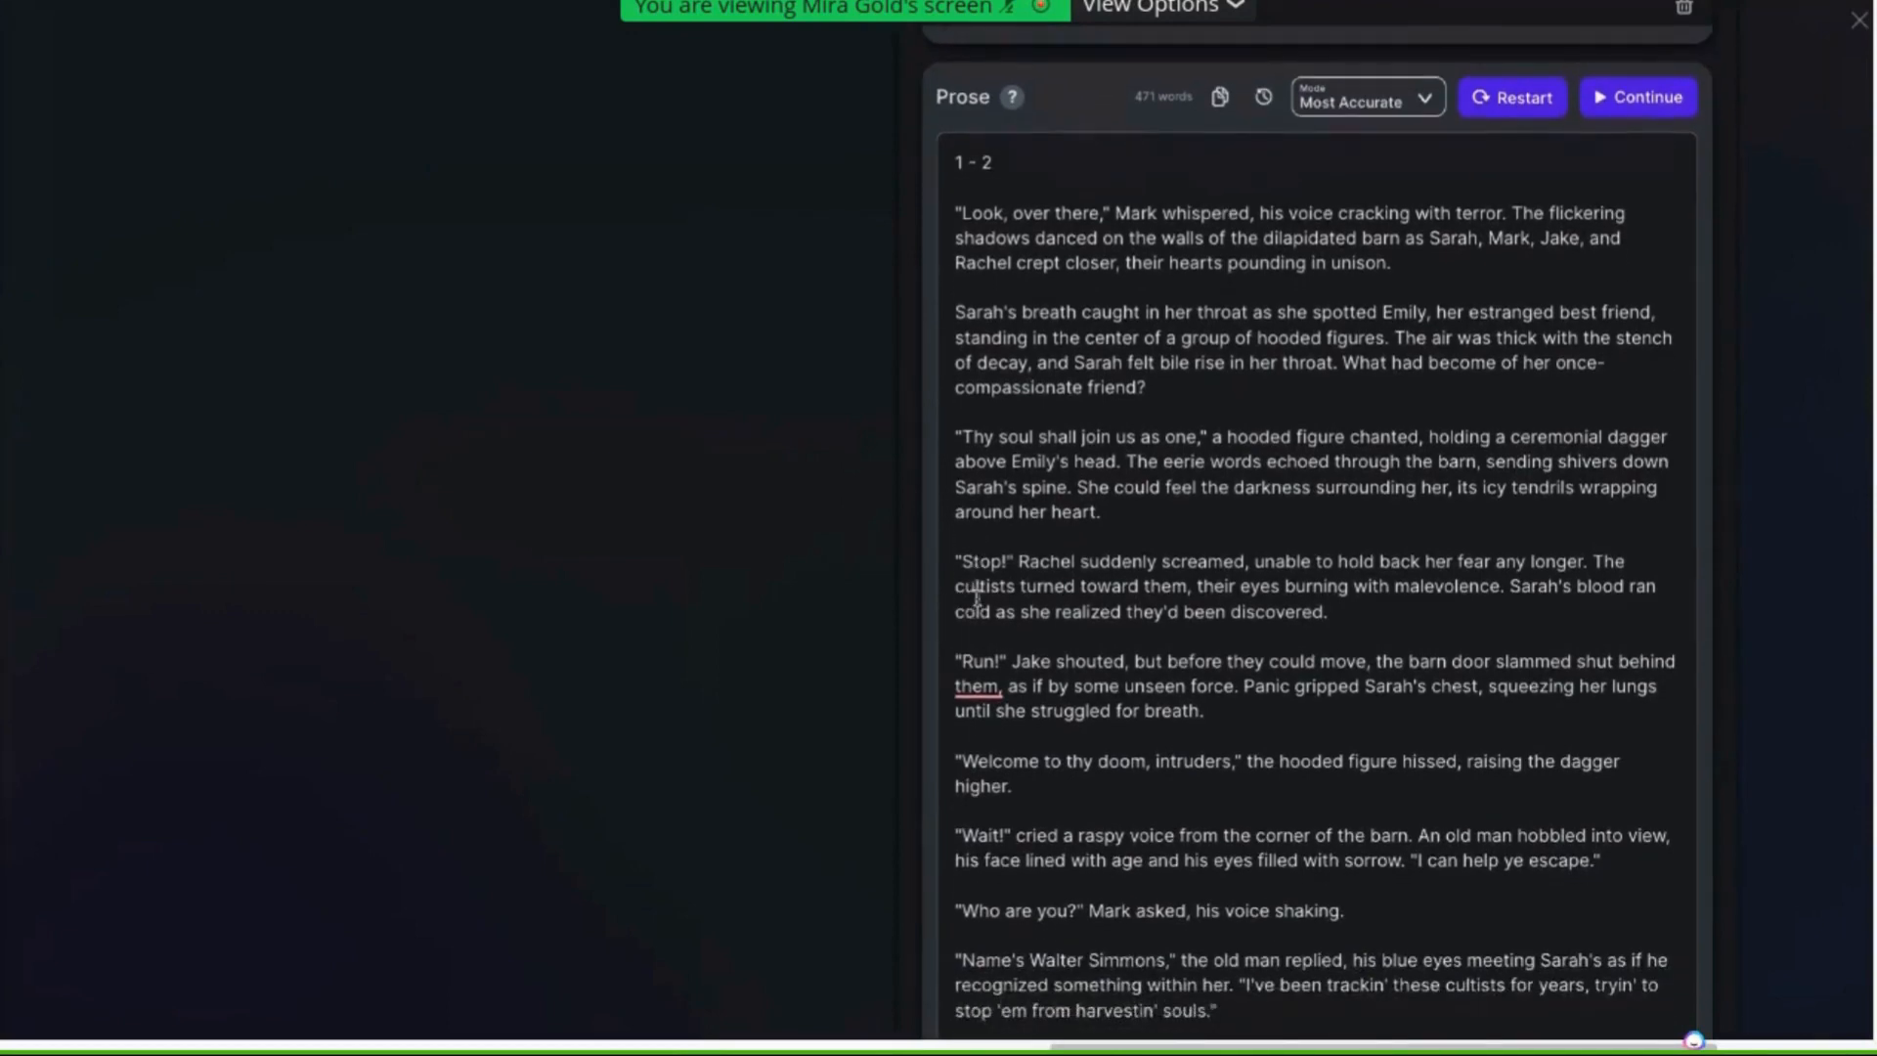
Scroll through and read the remaining Chapter 4 prose, highlighting dialogue tags and the closing paragraph while reviewing
scroll(976, 599, down, 1)
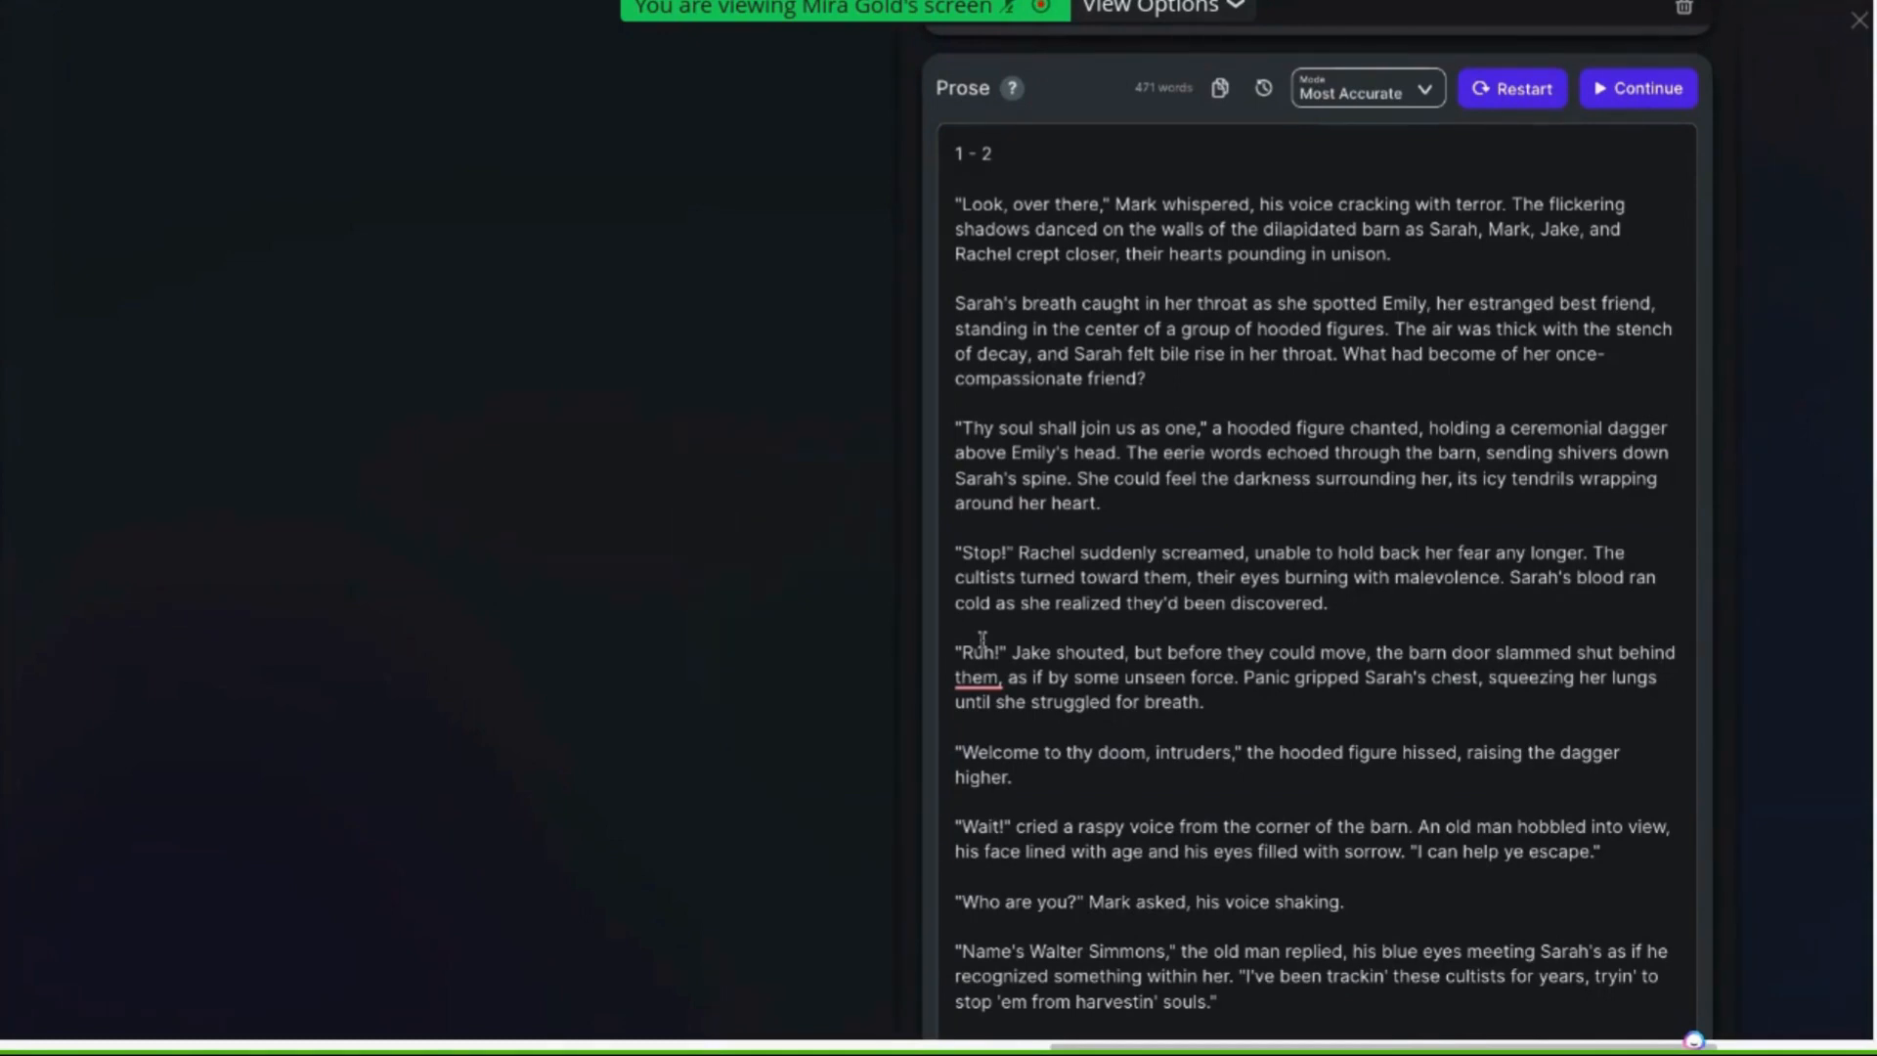
scroll(1208, 581, down, 5)
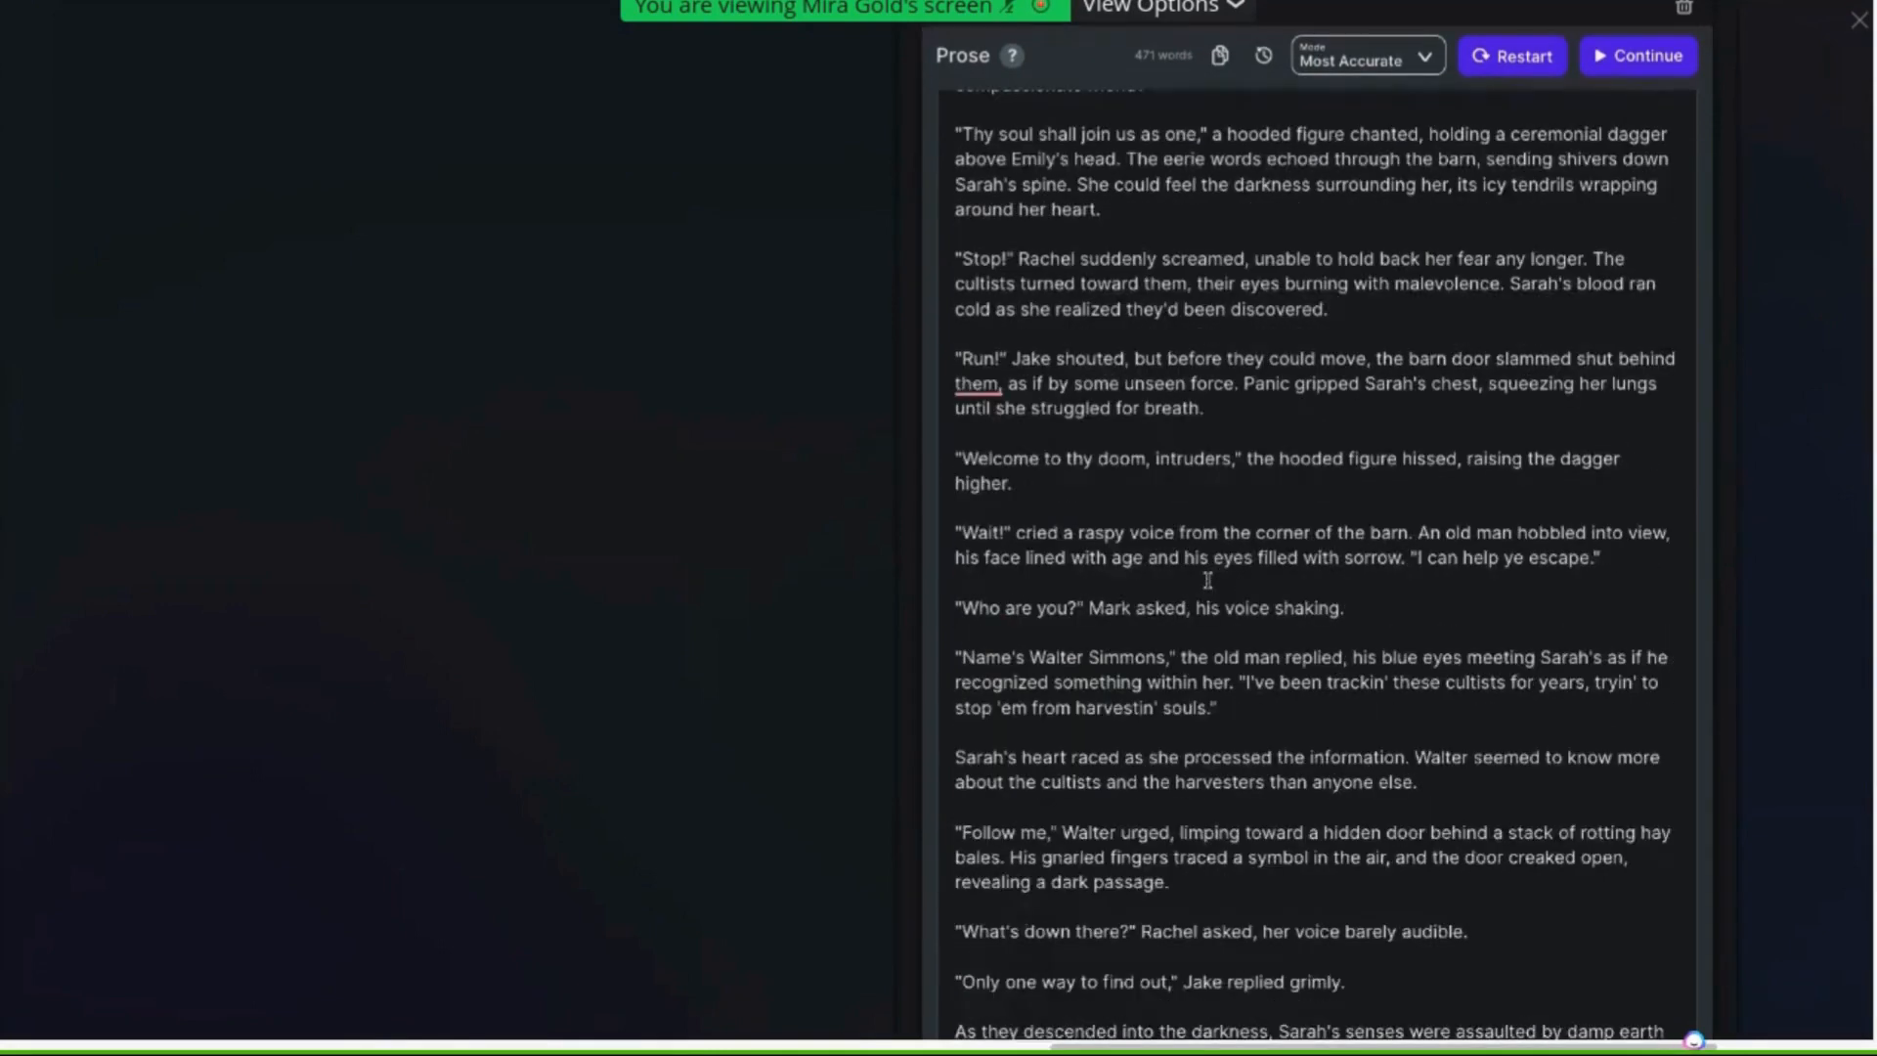
scroll(1208, 580, down, 2)
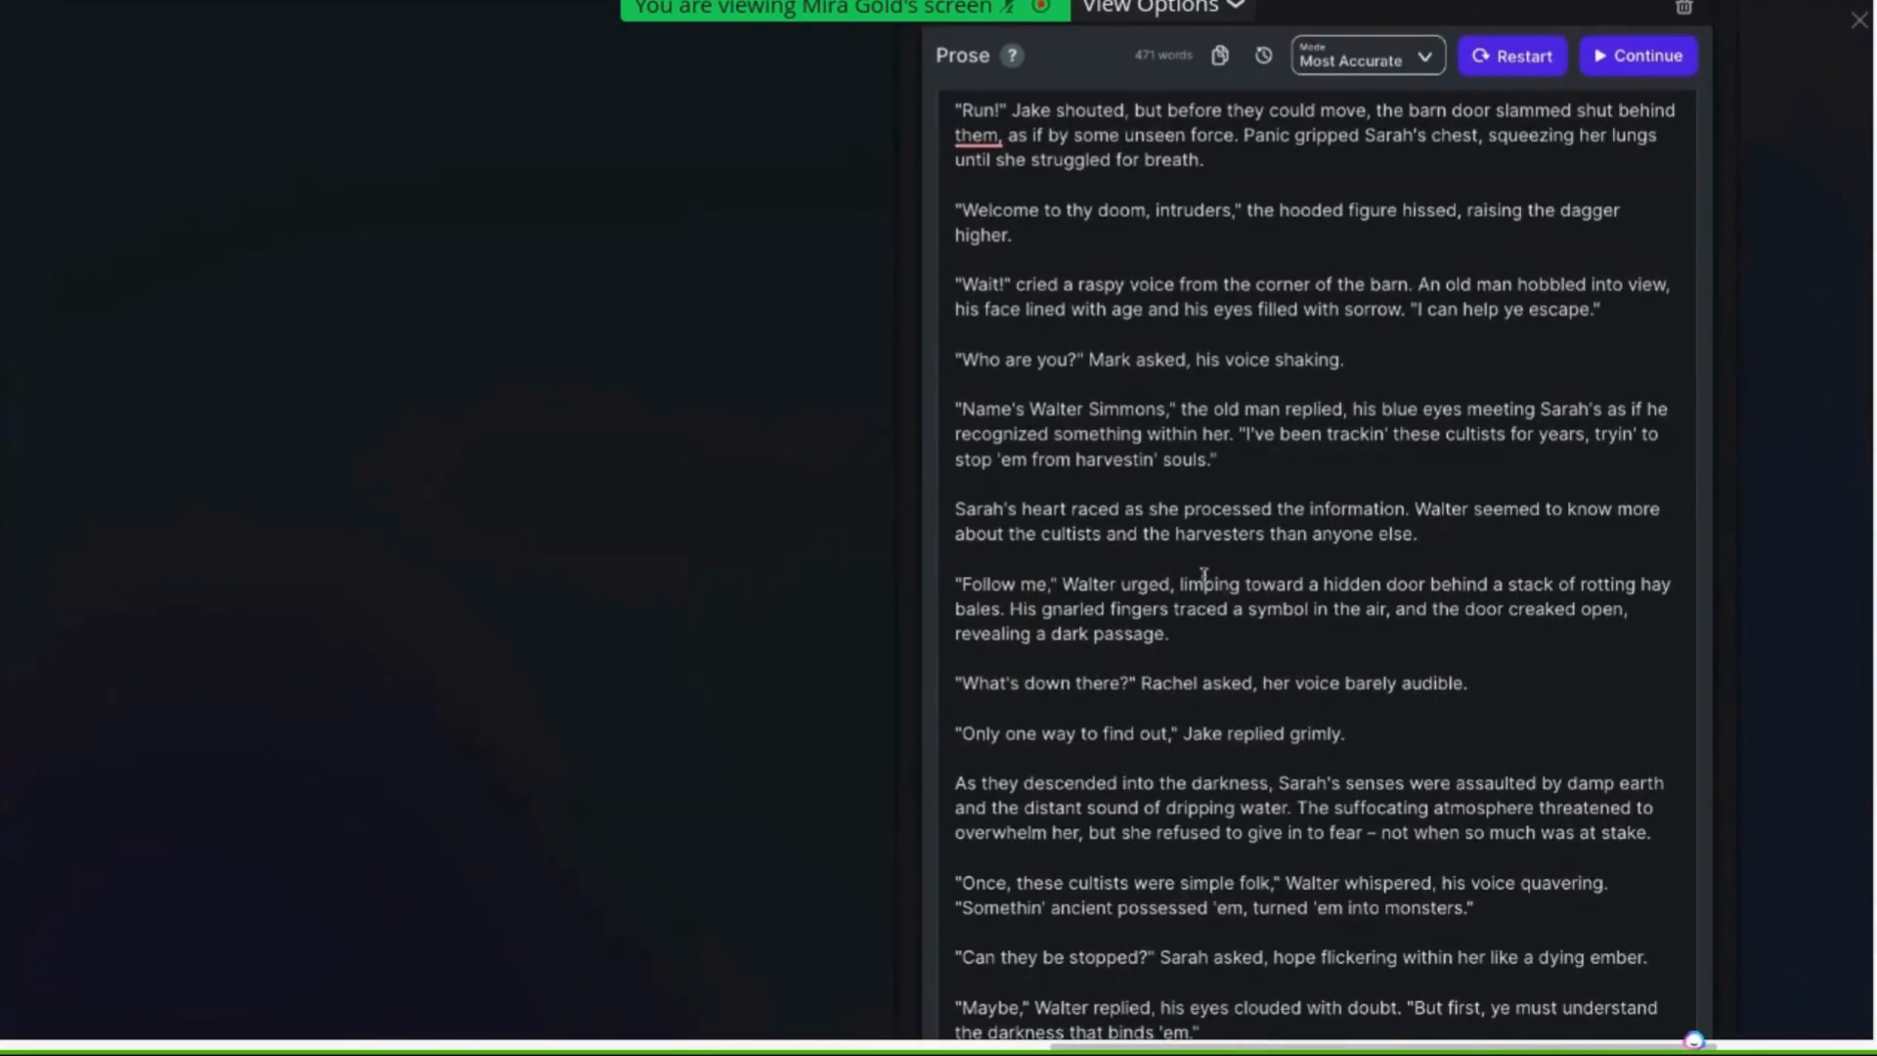
scroll(1204, 576, down, 1)
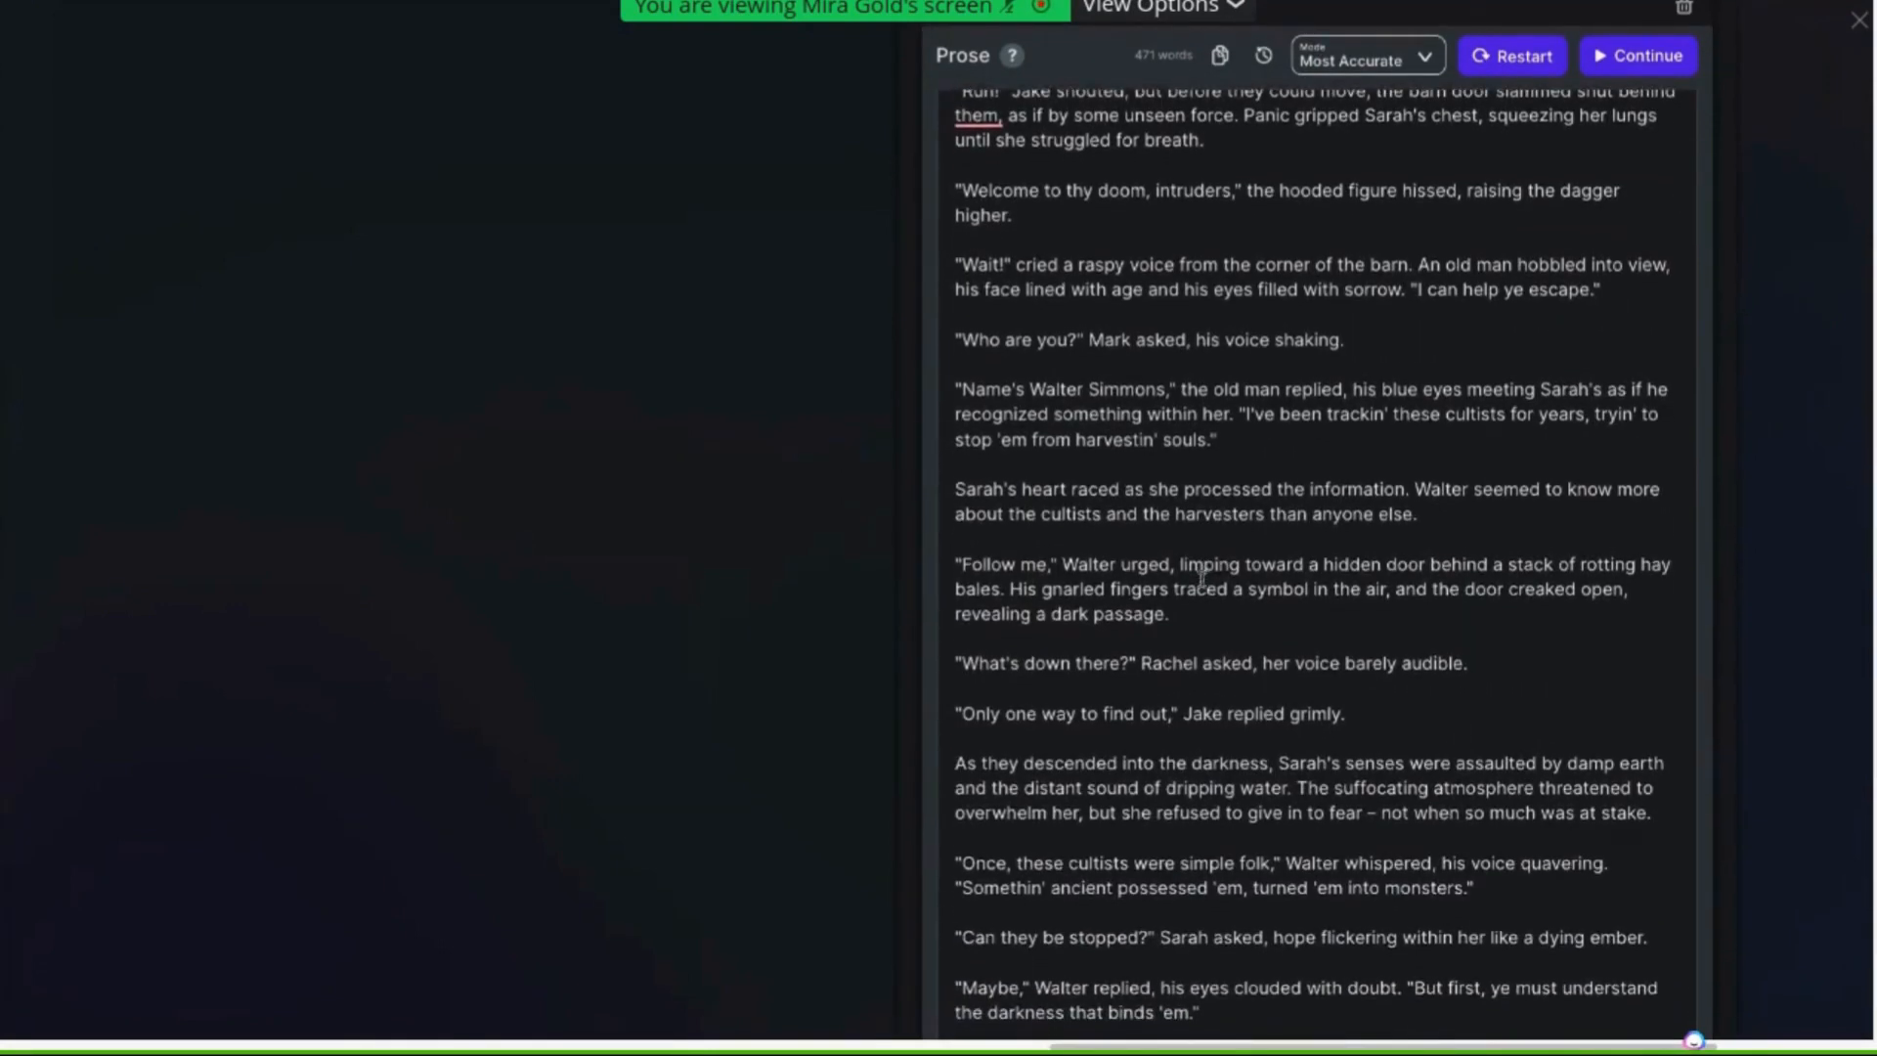
drag(1370, 716, 1228, 718)
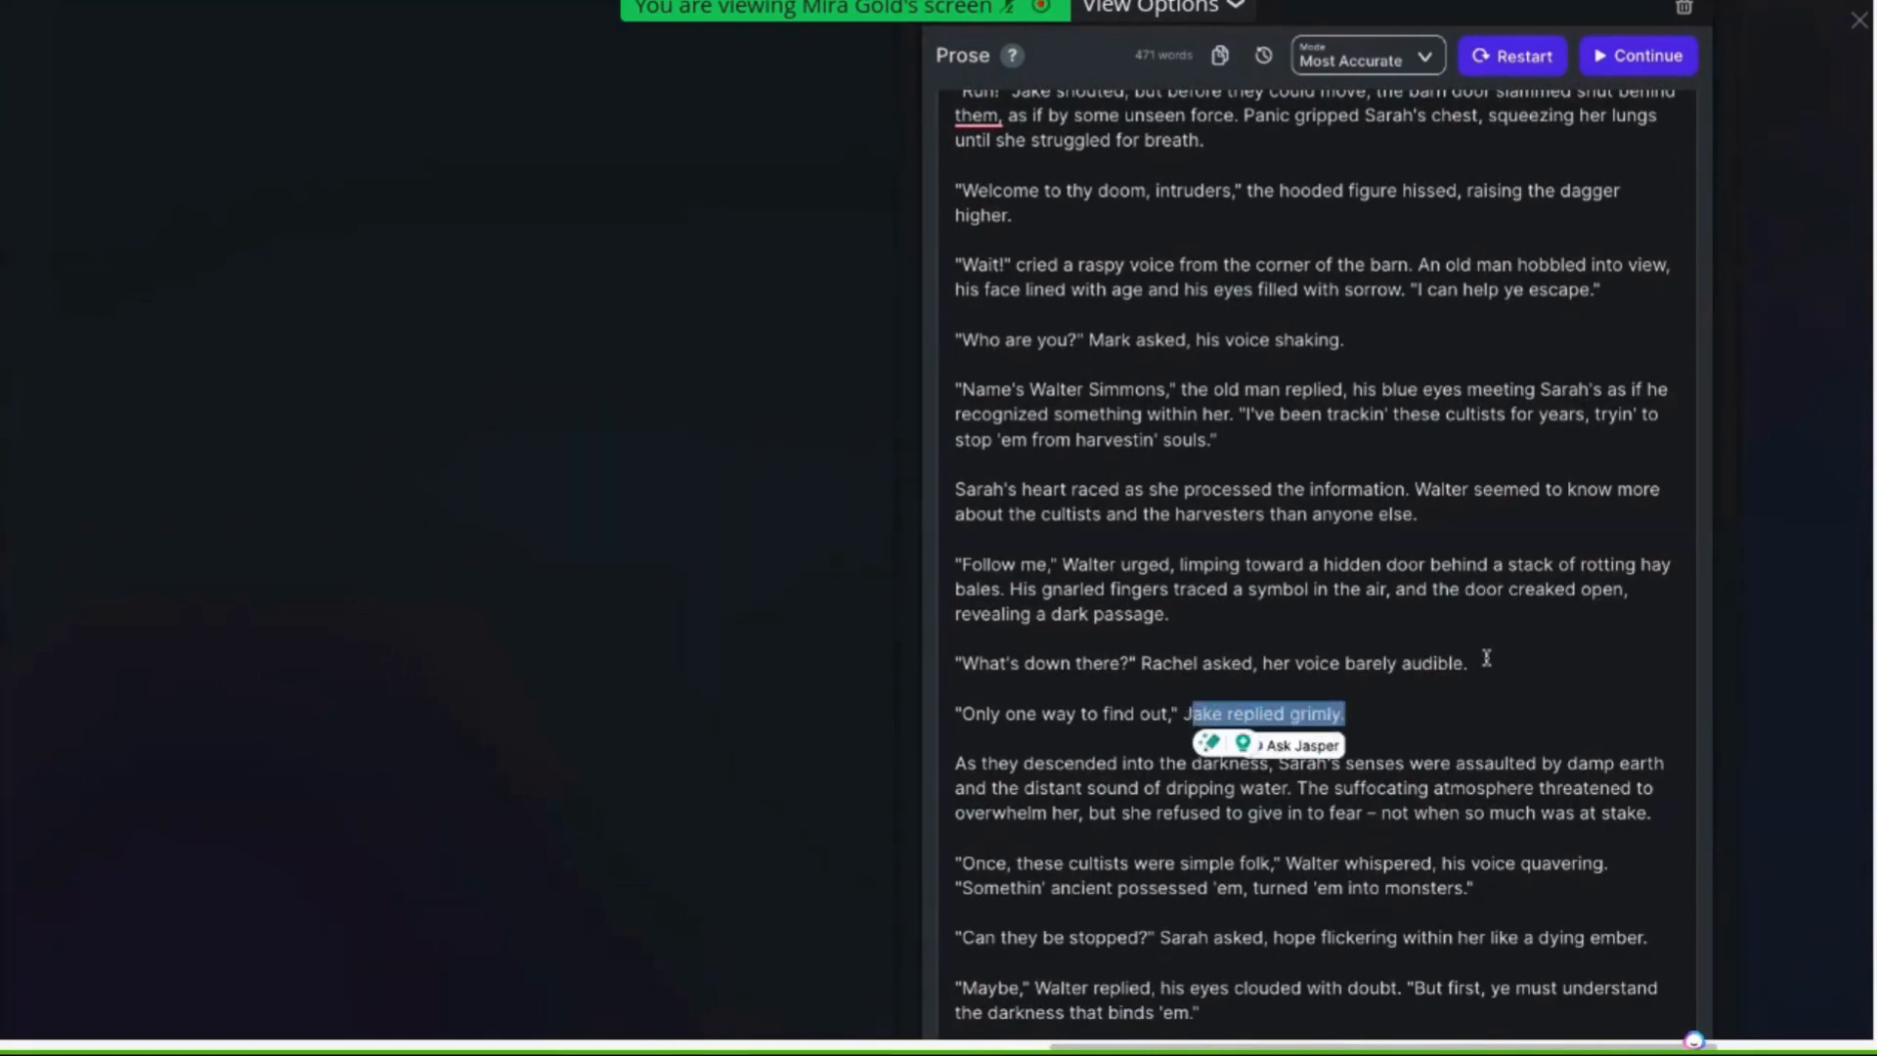
drag(1486, 663, 1141, 666)
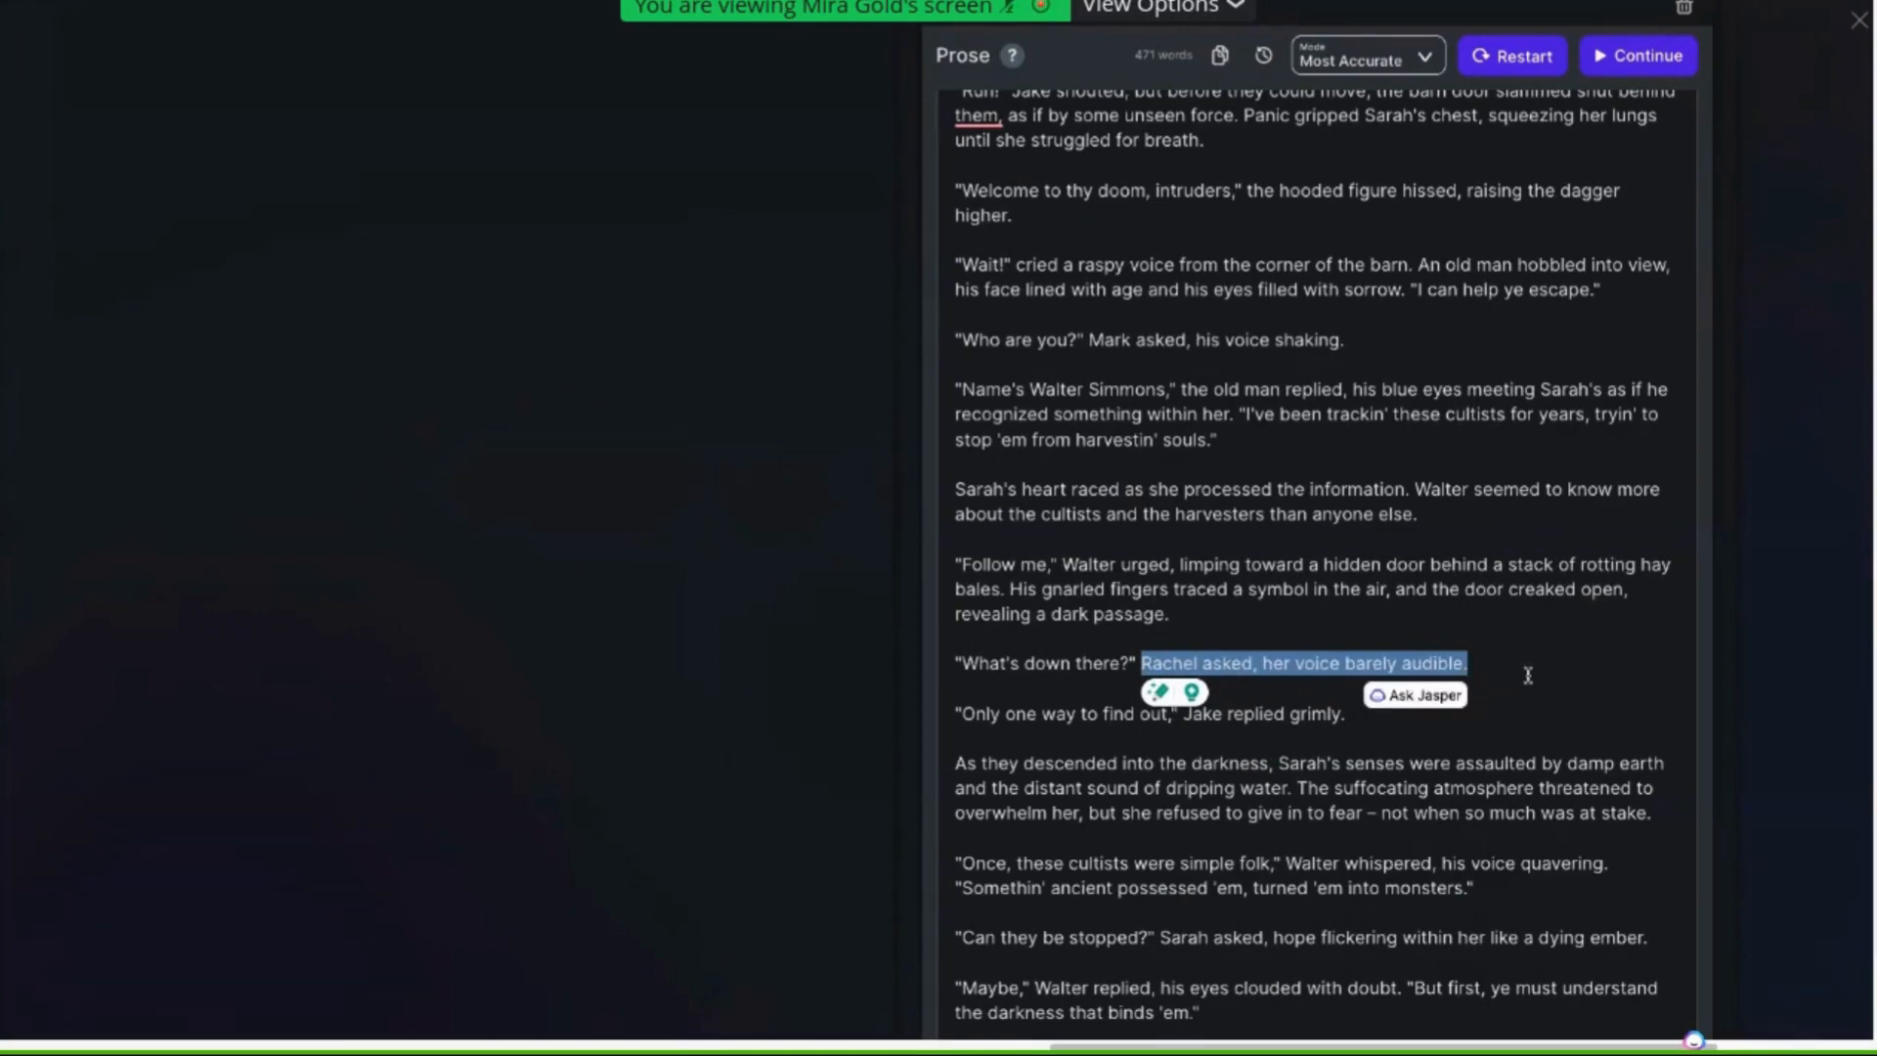
scroll(1527, 674, down, 3)
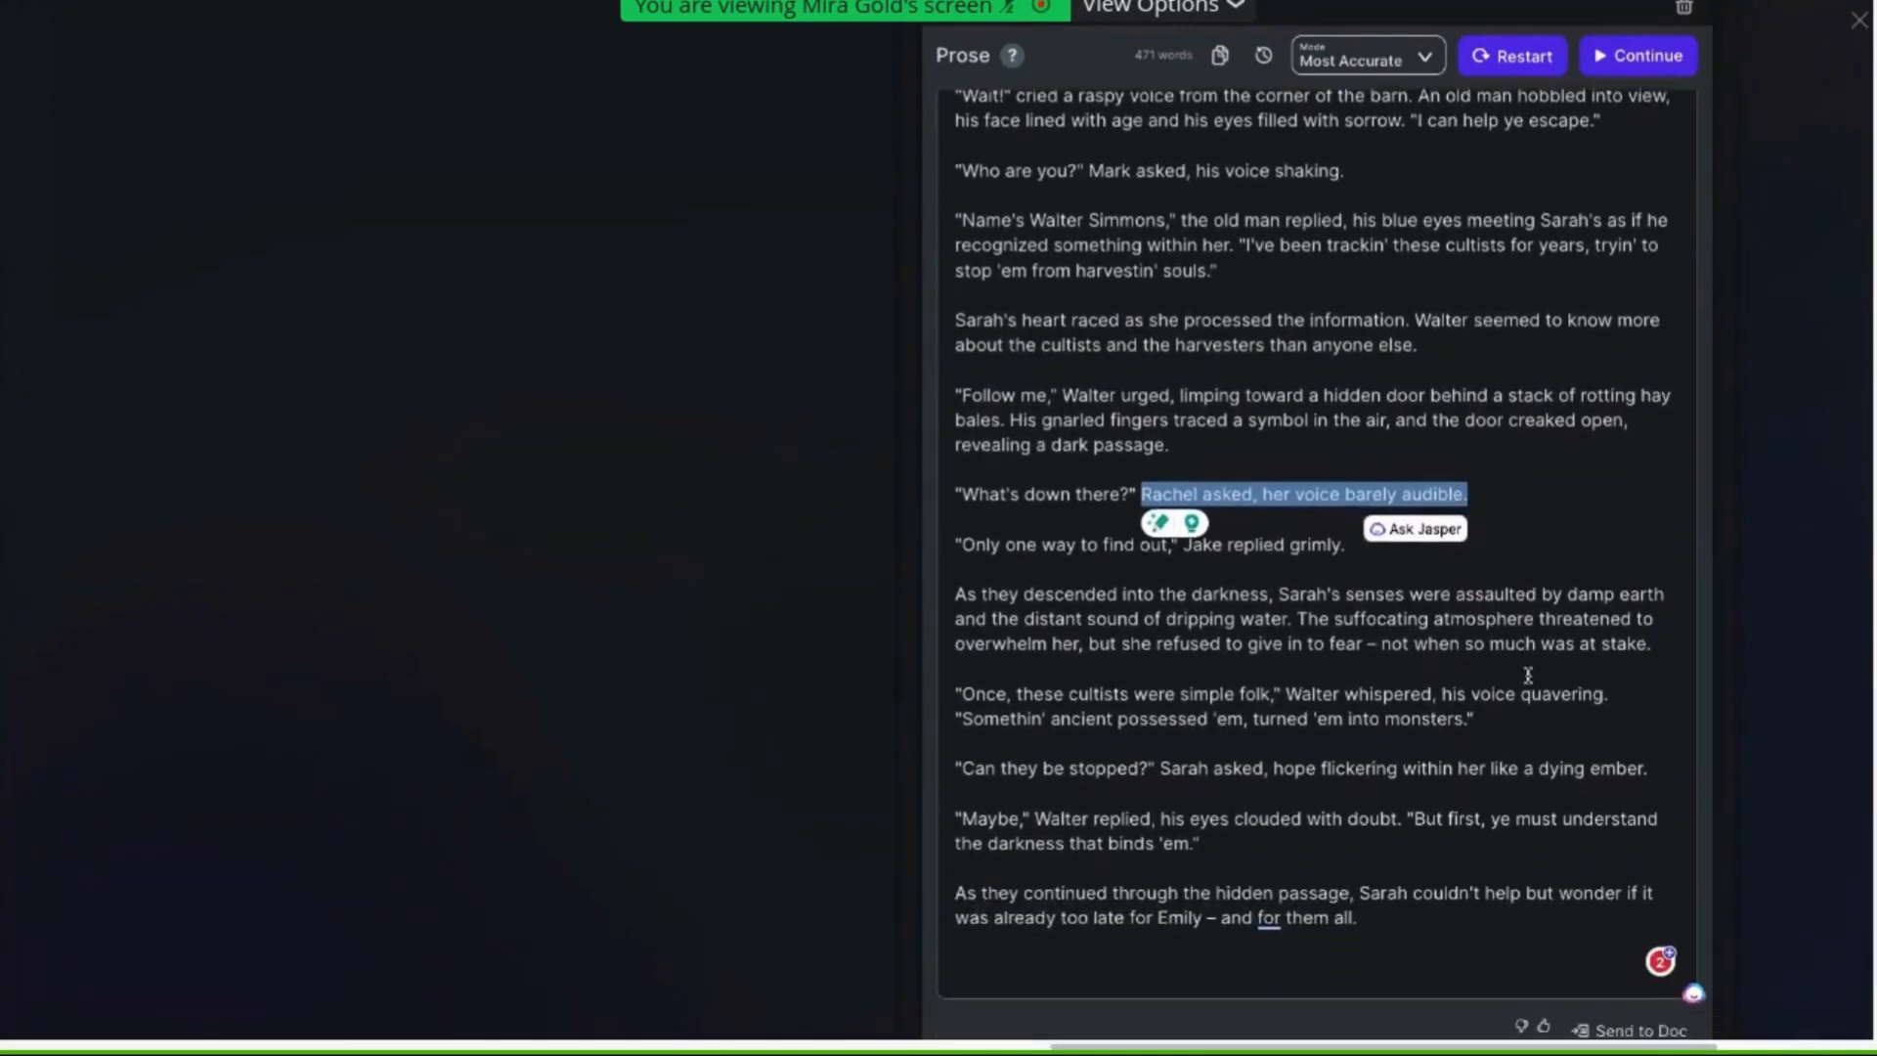
scroll(1528, 675, down, 1)
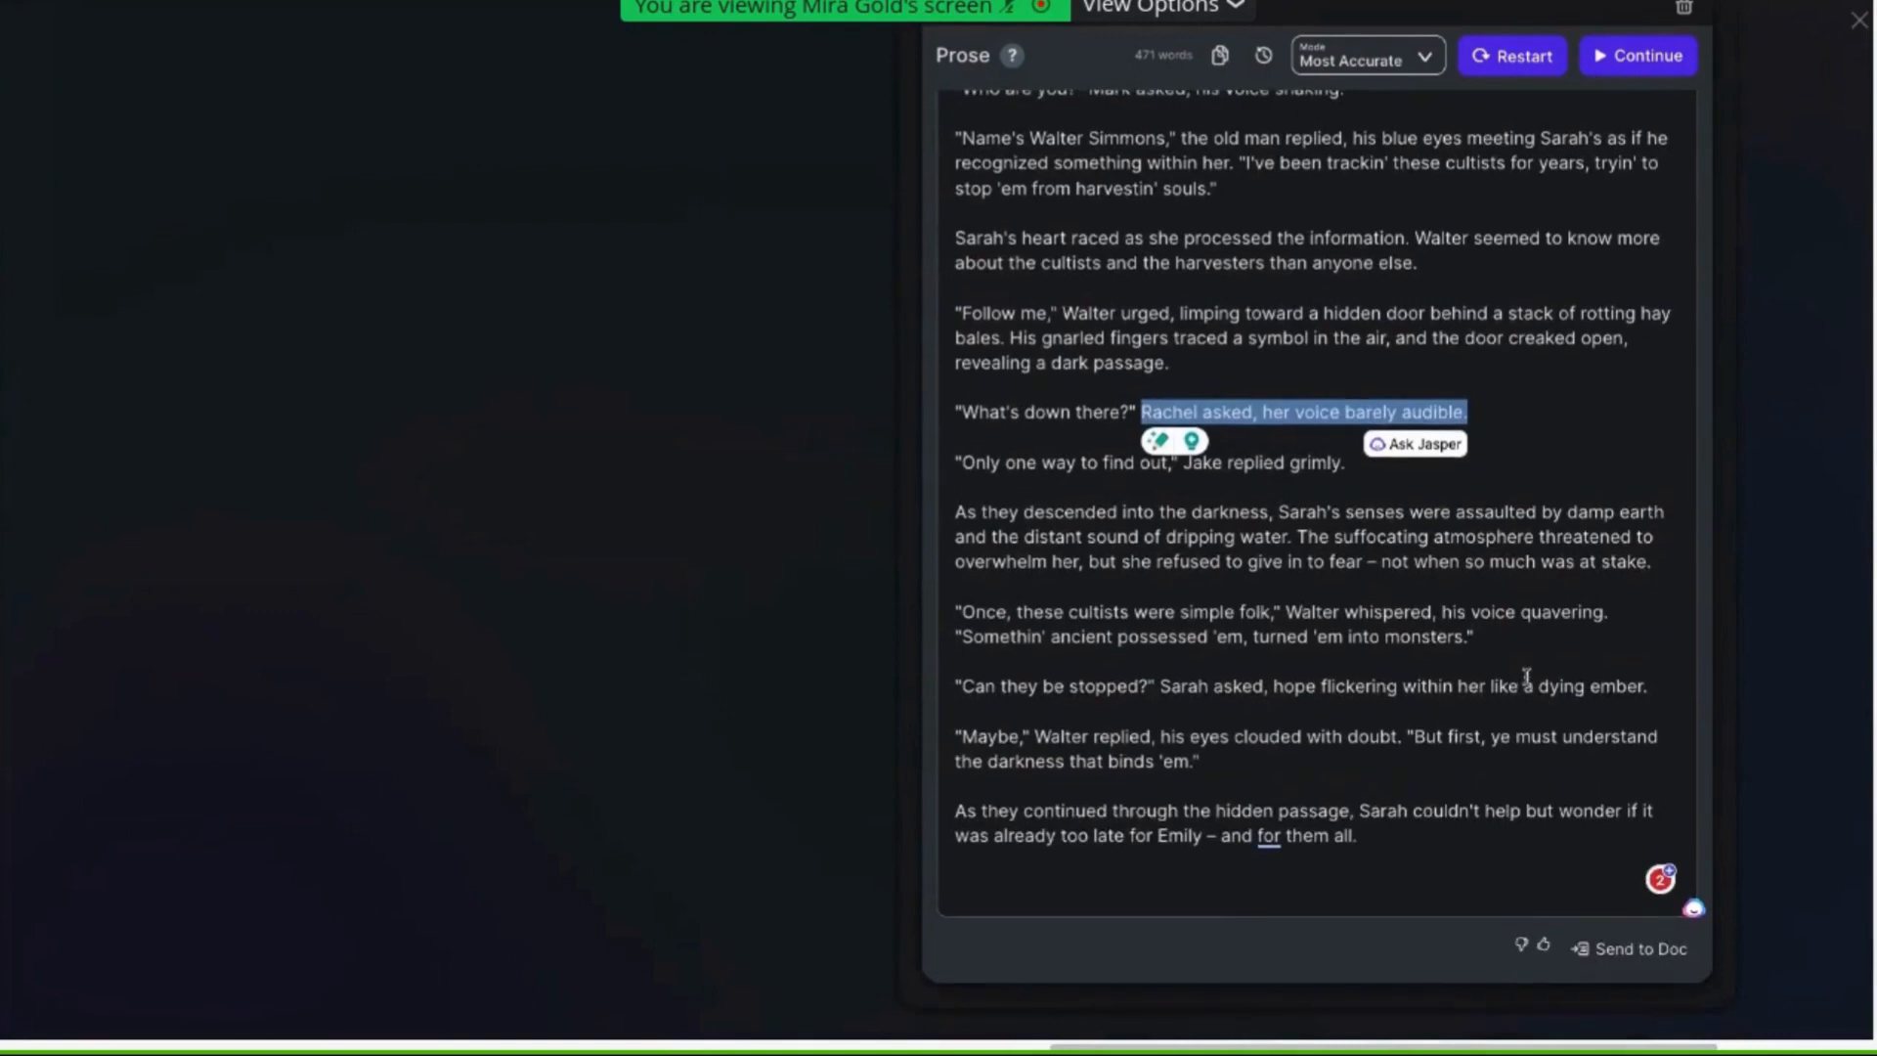
drag(1399, 840, 950, 806)
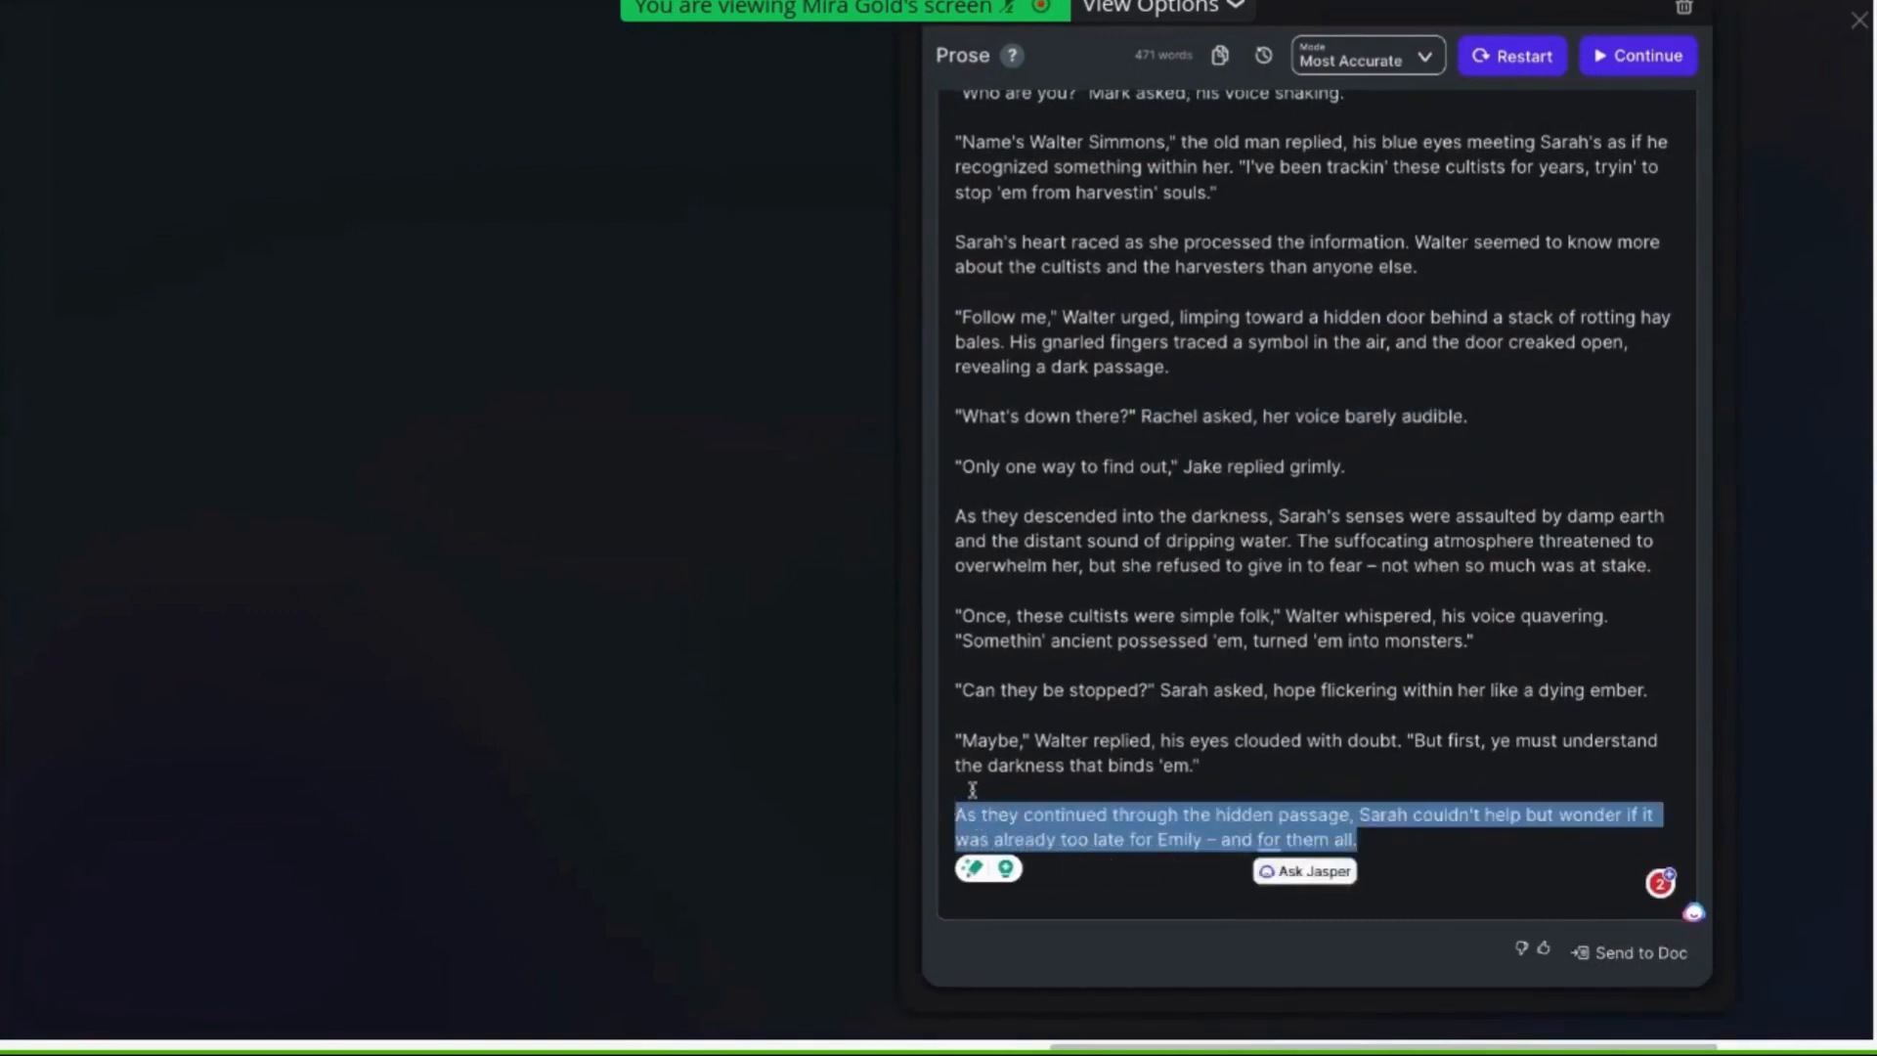